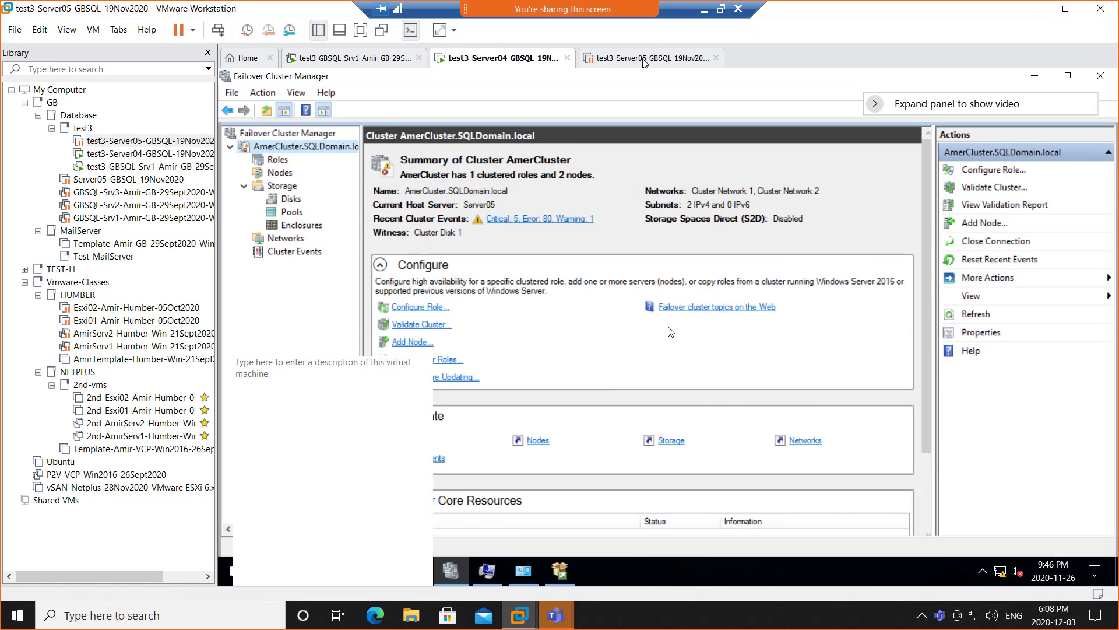
- Resume the suspended test3-Server05 VM and narrow the library pane to enlarge its display
{"action": "left_click", "coordinate": [644, 62]}
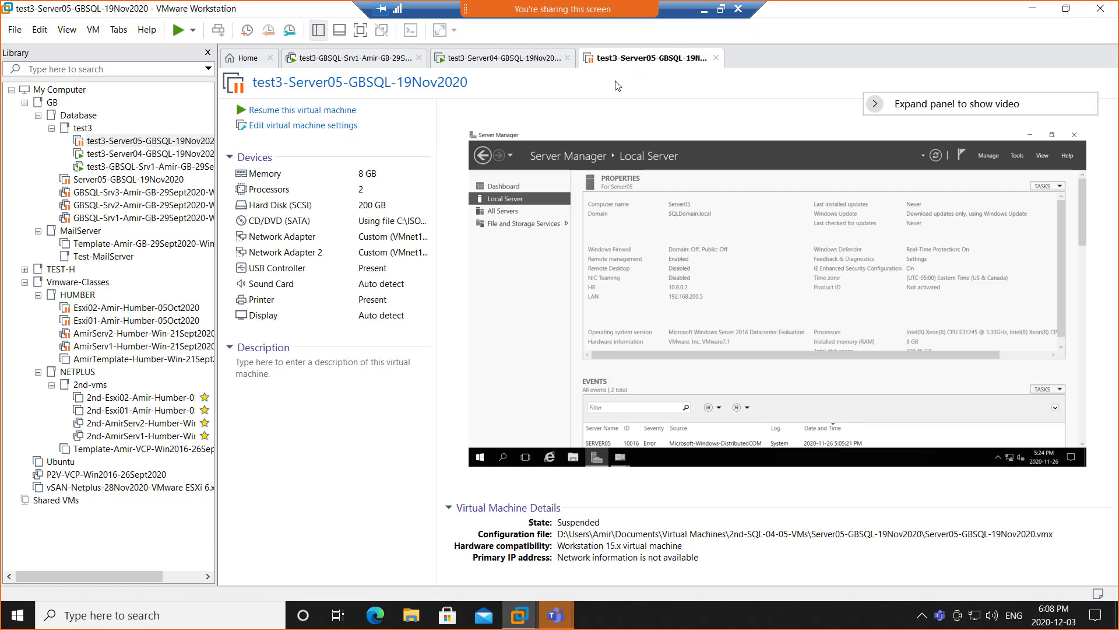
{"action": "left_click", "coordinate": [301, 112]}
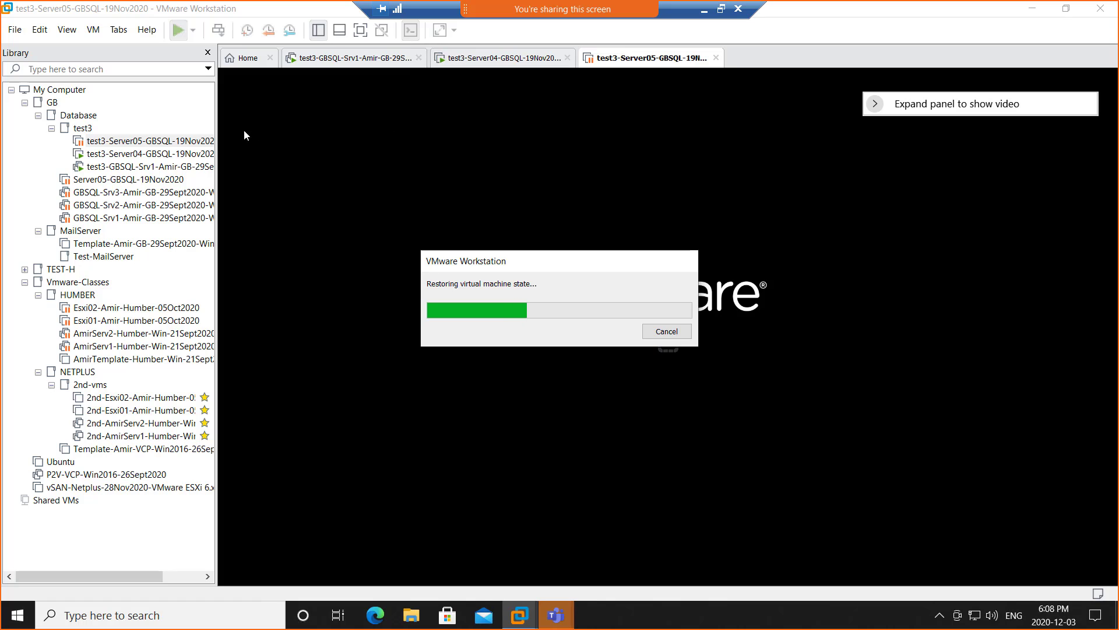
{"action": "left_click_drag", "start_coordinate": [216, 133], "coordinate": [115, 135]}
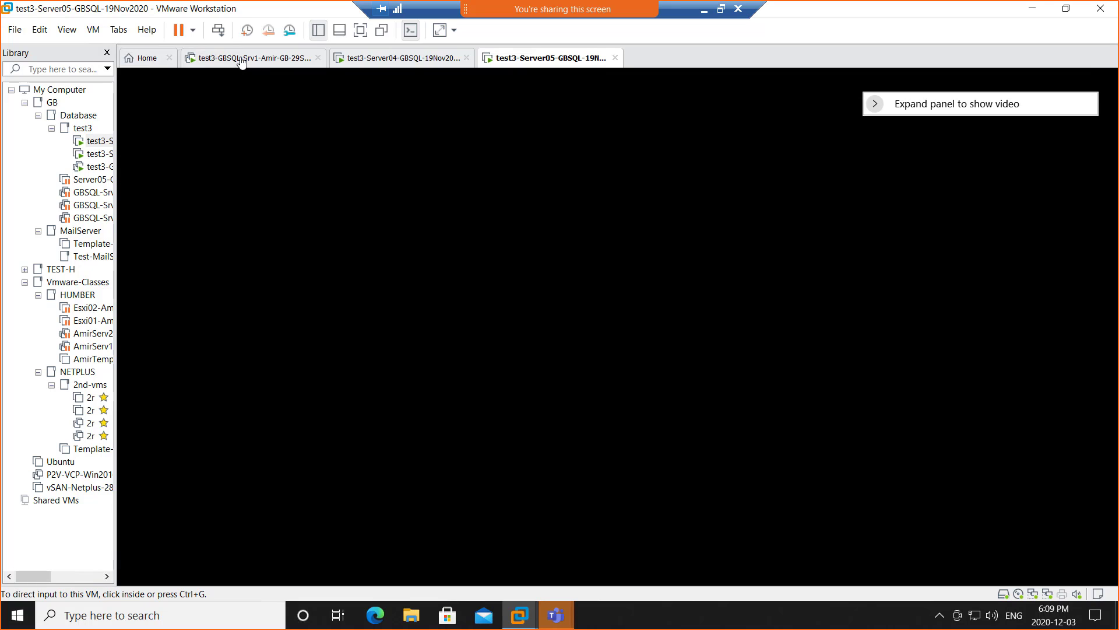
- Confirm on Server04 that the SQL Server (EVAL) role is Running, then return to Server05
{"action": "left_click", "coordinate": [242, 60]}
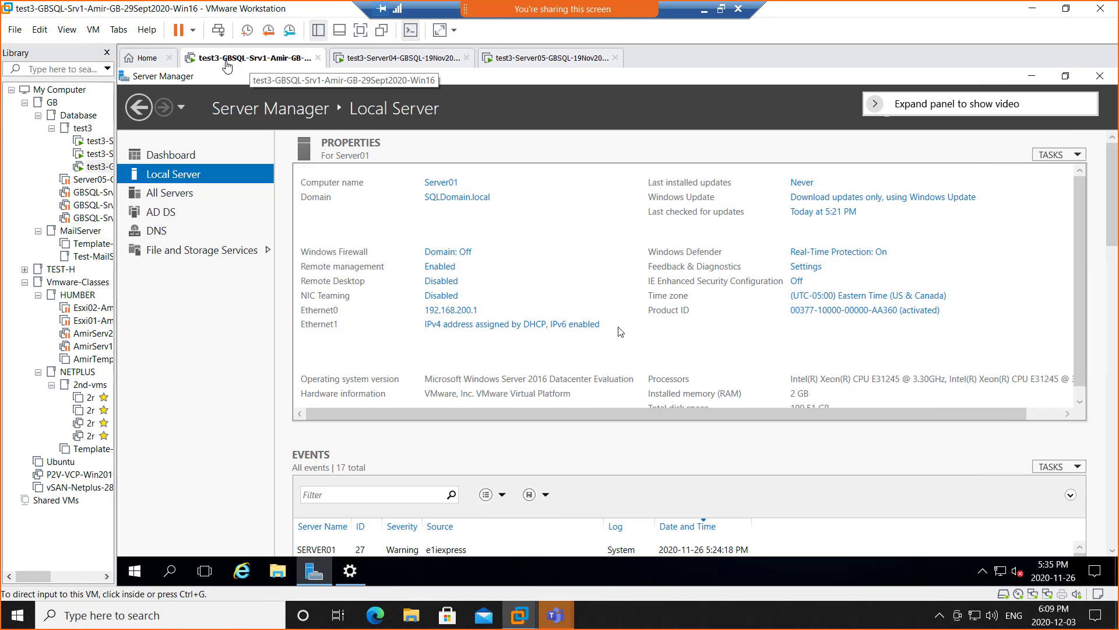
{"action": "left_click", "coordinate": [411, 64]}
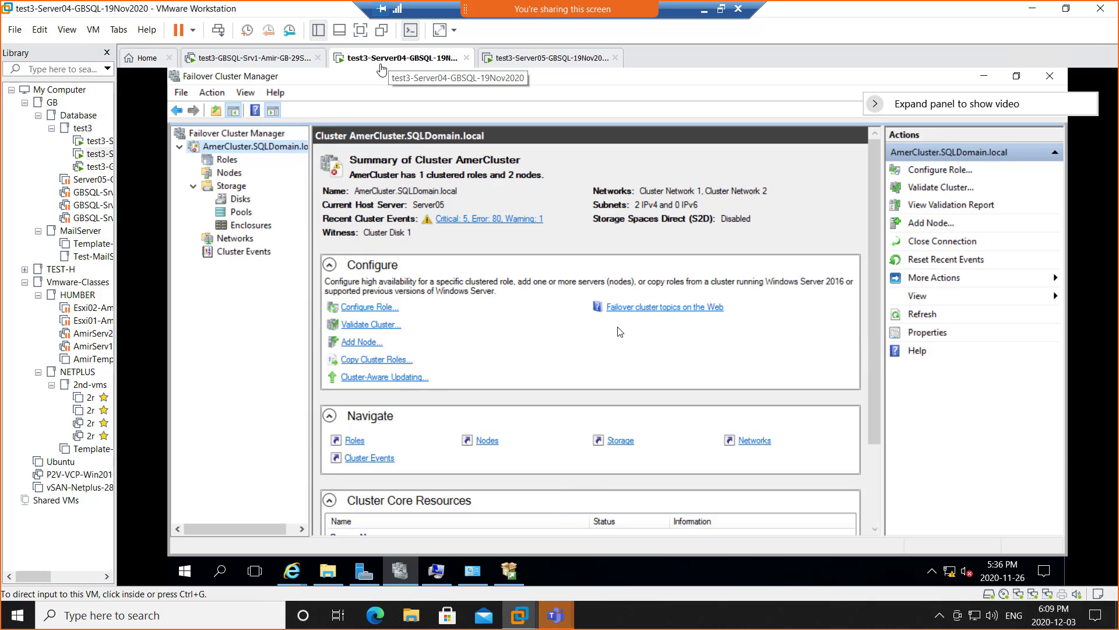
{"action": "left_click", "coordinate": [226, 161]}
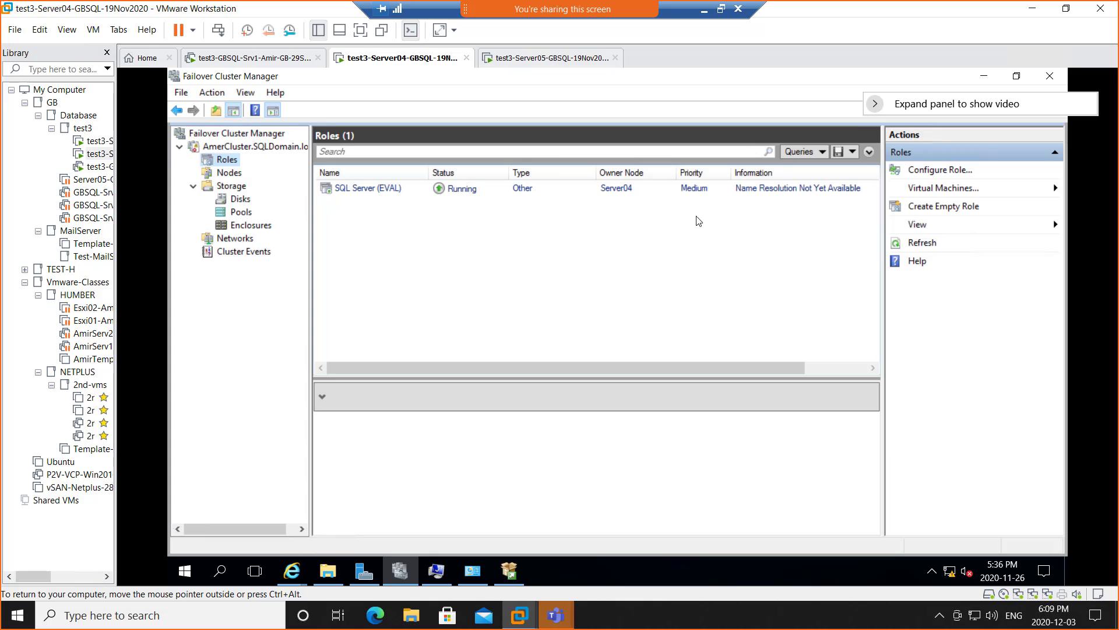
{"action": "left_click", "coordinate": [542, 60]}
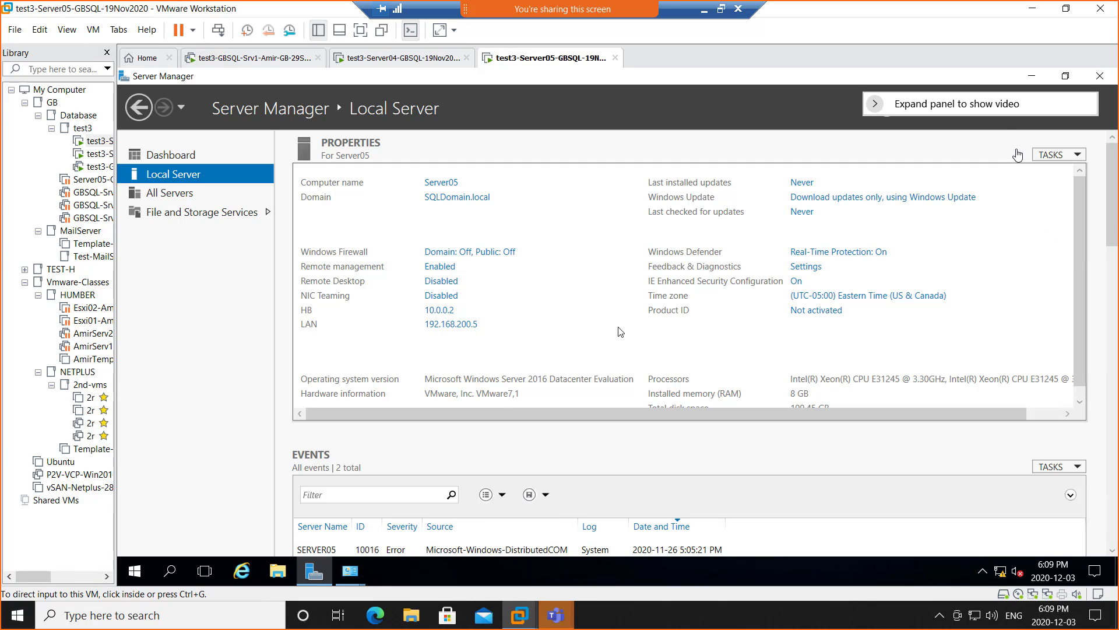
- Open Server05's administrative tools list, then Server04's after minimizing Failover Cluster Manager and Network Connections
{"action": "left_click_drag", "start_coordinate": [998, 108], "coordinate": [984, 45]}
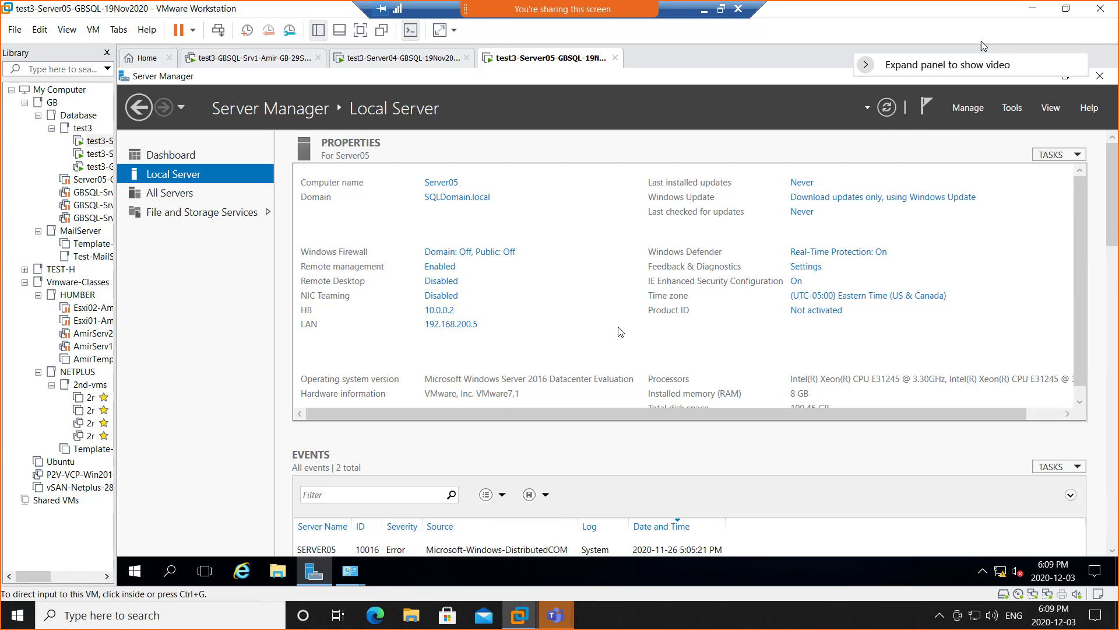
{"action": "left_click", "coordinate": [1012, 107]}
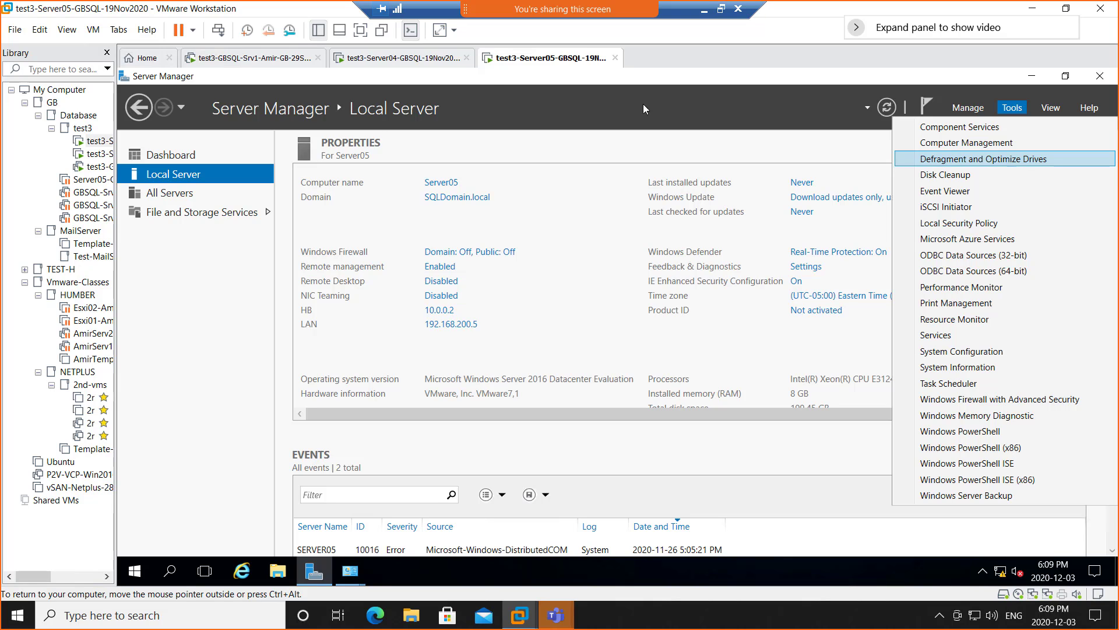
{"action": "left_click", "coordinate": [379, 63]}
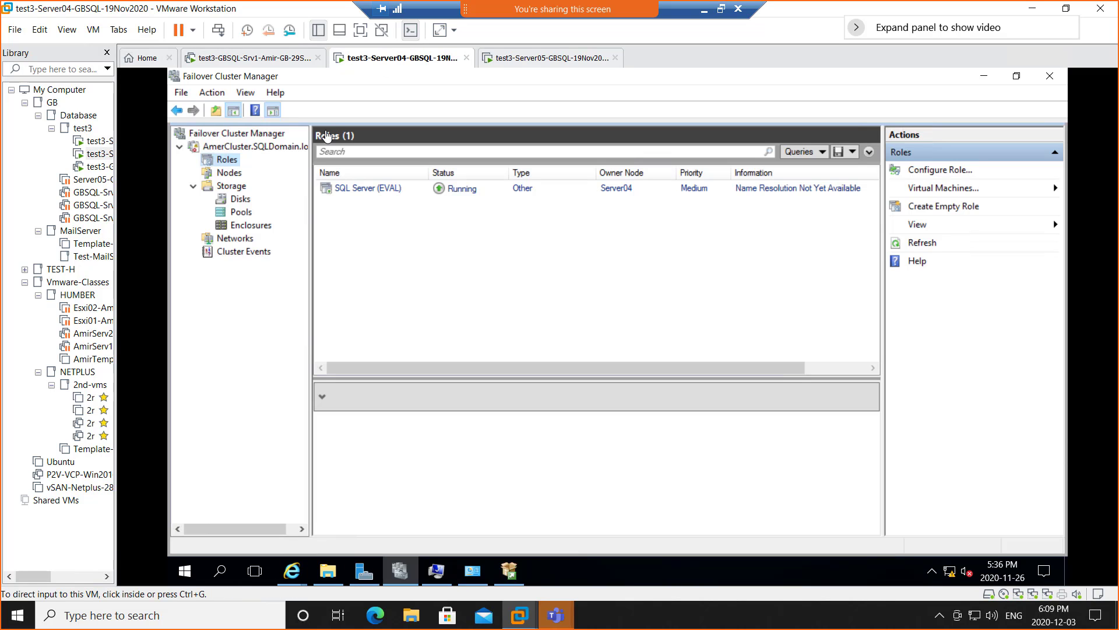
{"action": "left_click", "coordinate": [984, 76]}
{"action": "left_click", "coordinate": [977, 114]}
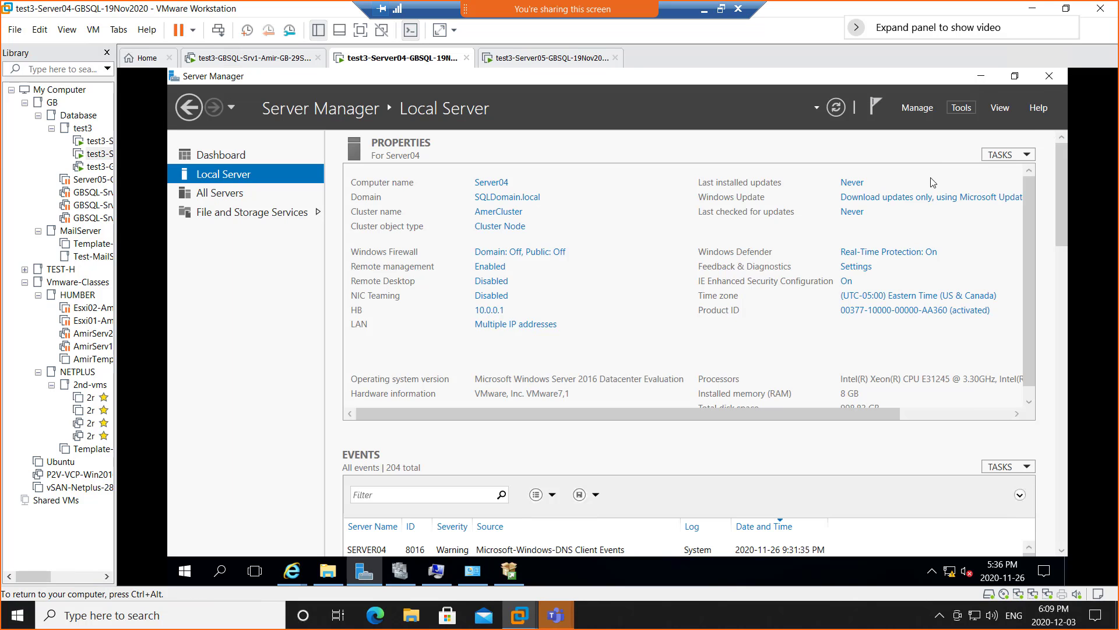
{"action": "left_click", "coordinate": [958, 112]}
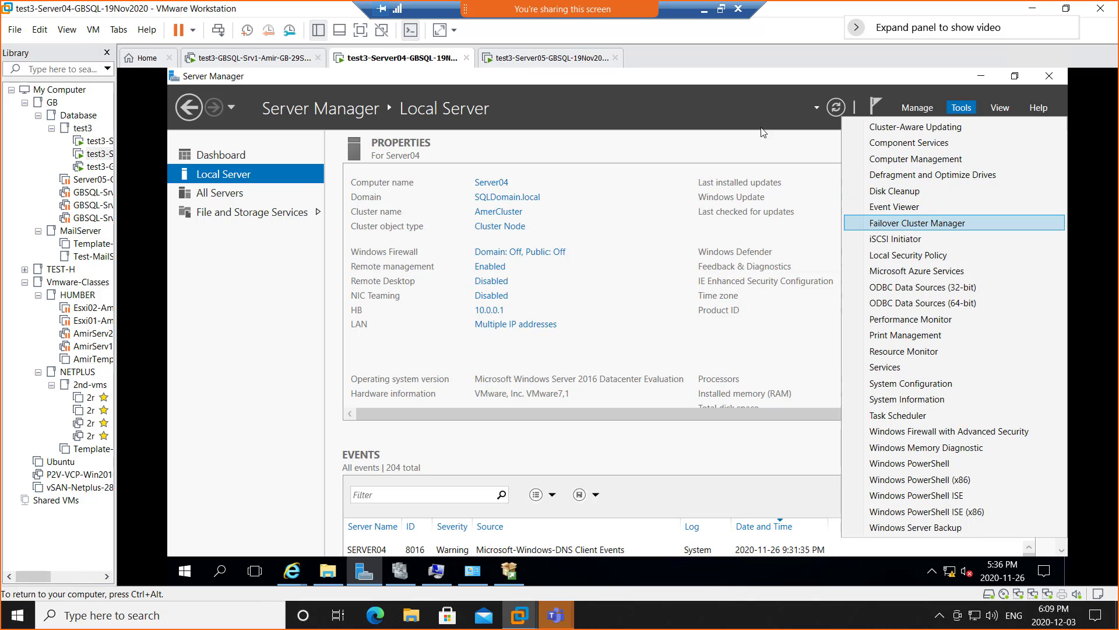
- On Server05, refresh Server Manager, reopen the Tools list, and bring up Windows search
{"action": "left_click", "coordinate": [528, 61]}
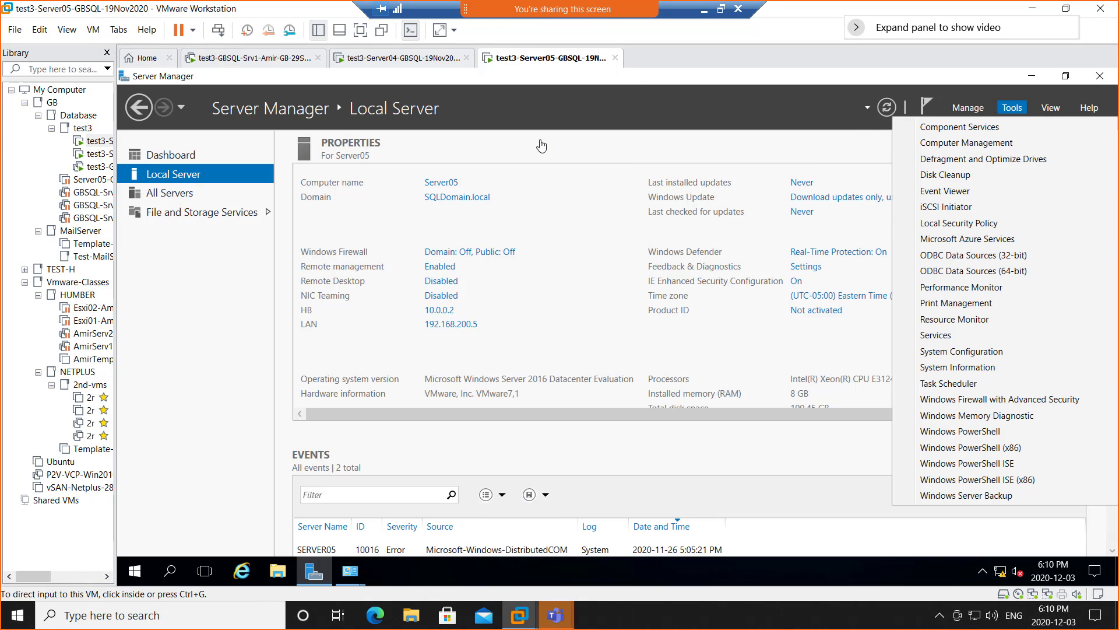
{"action": "left_click", "coordinate": [886, 110]}
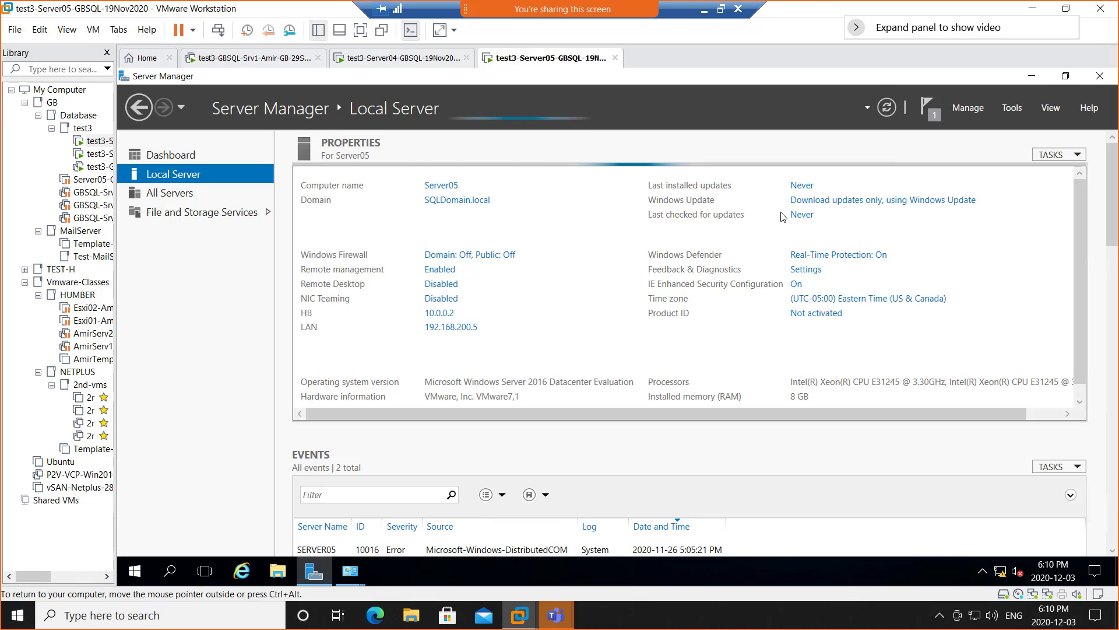
{"action": "left_click", "coordinate": [1012, 108]}
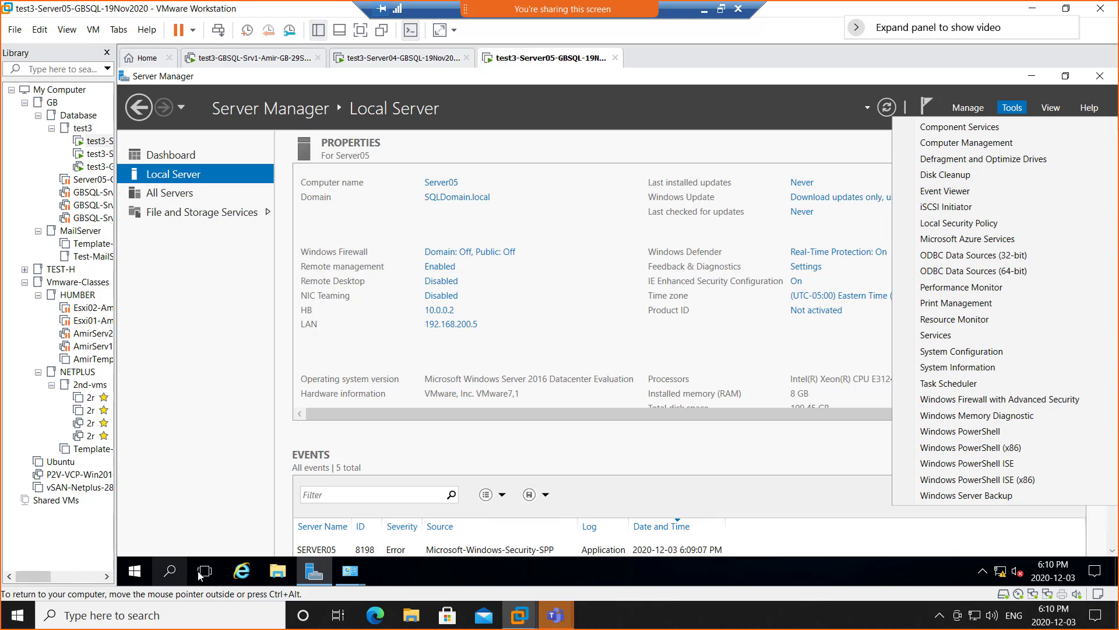
{"action": "left_click", "coordinate": [170, 571]}
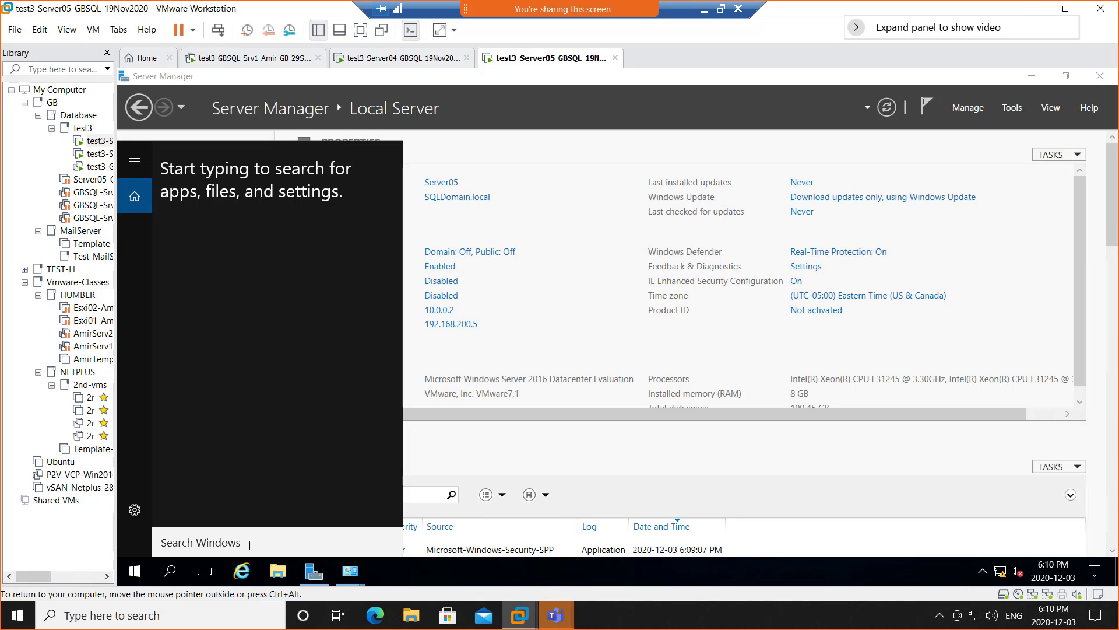
- Search Server05 for 'failover' and find no results
{"action": "type", "text": "fail"}
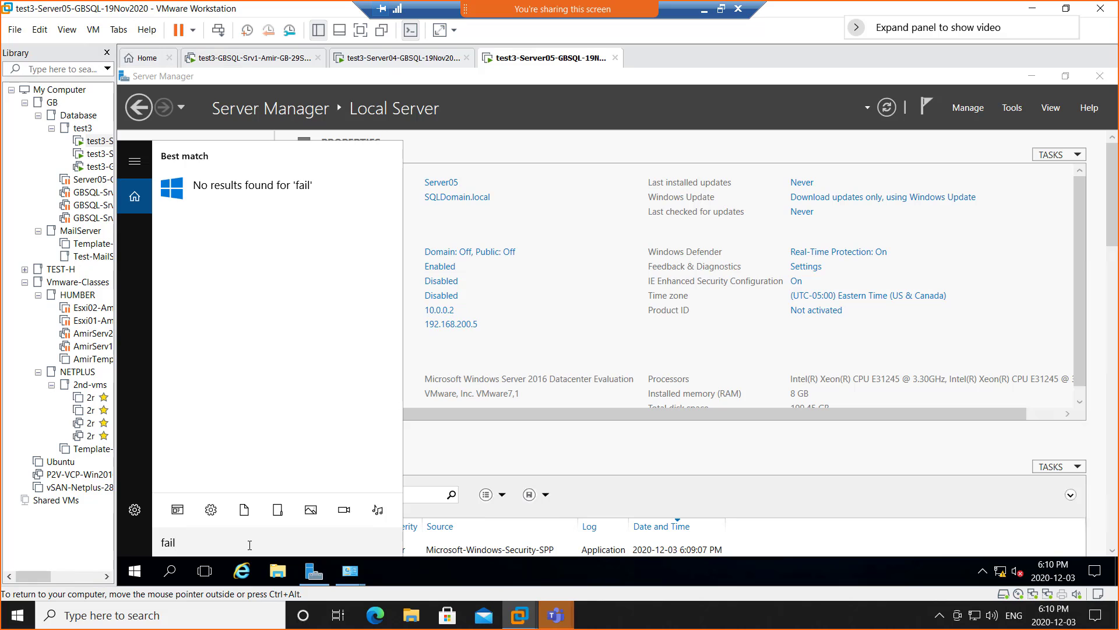
{"action": "type", "text": "over"}
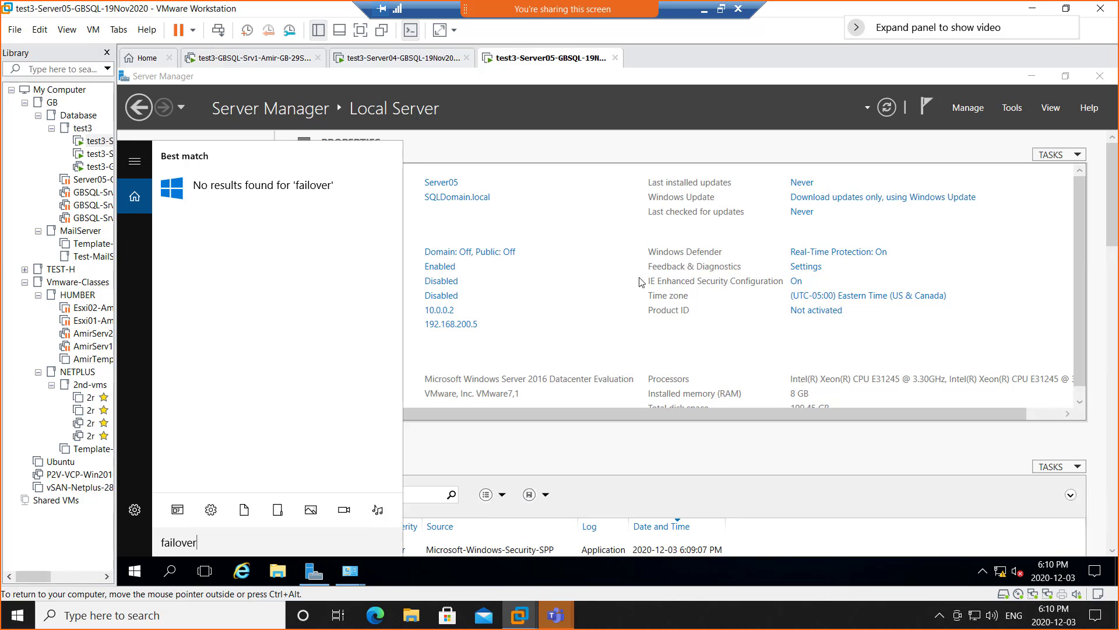
{"action": "left_click", "coordinate": [720, 139]}
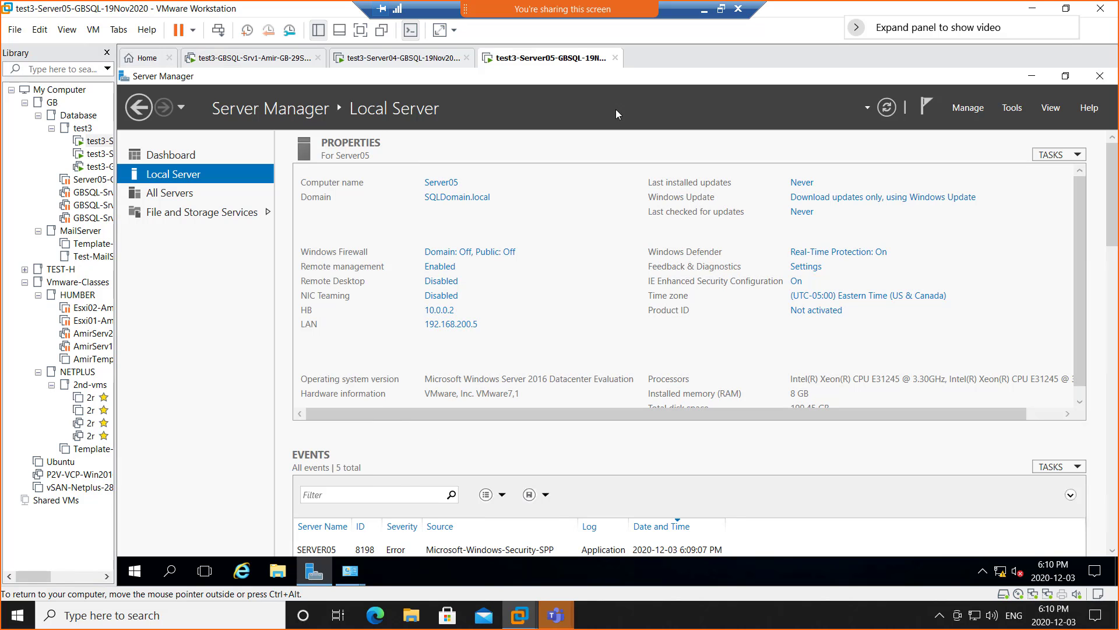
{"action": "right_click", "coordinate": [516, 61]}
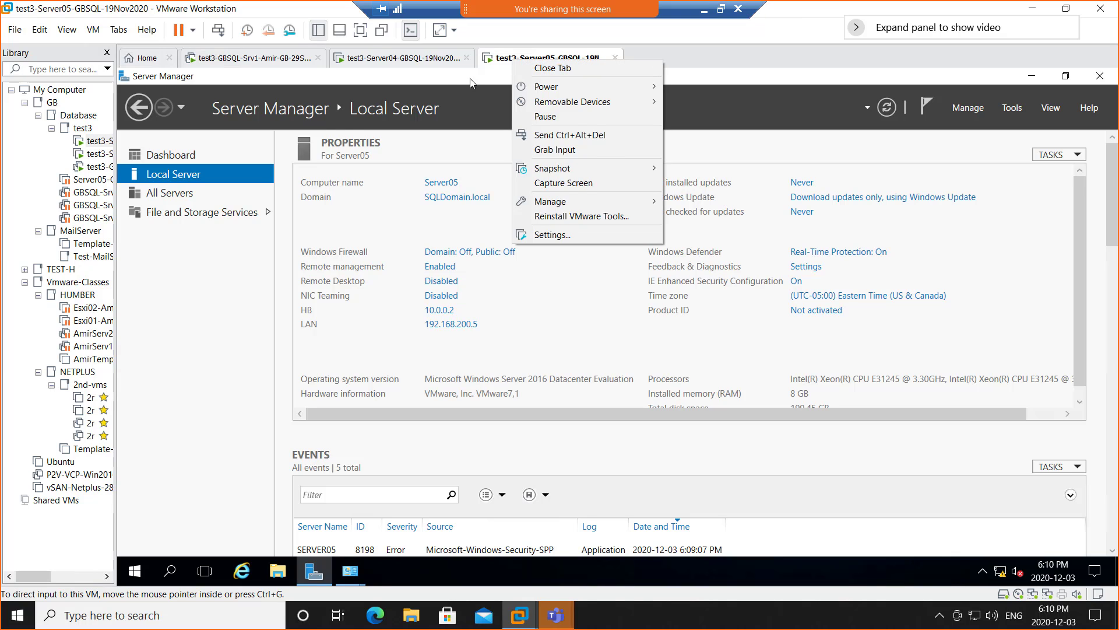
{"action": "left_click", "coordinate": [170, 319]}
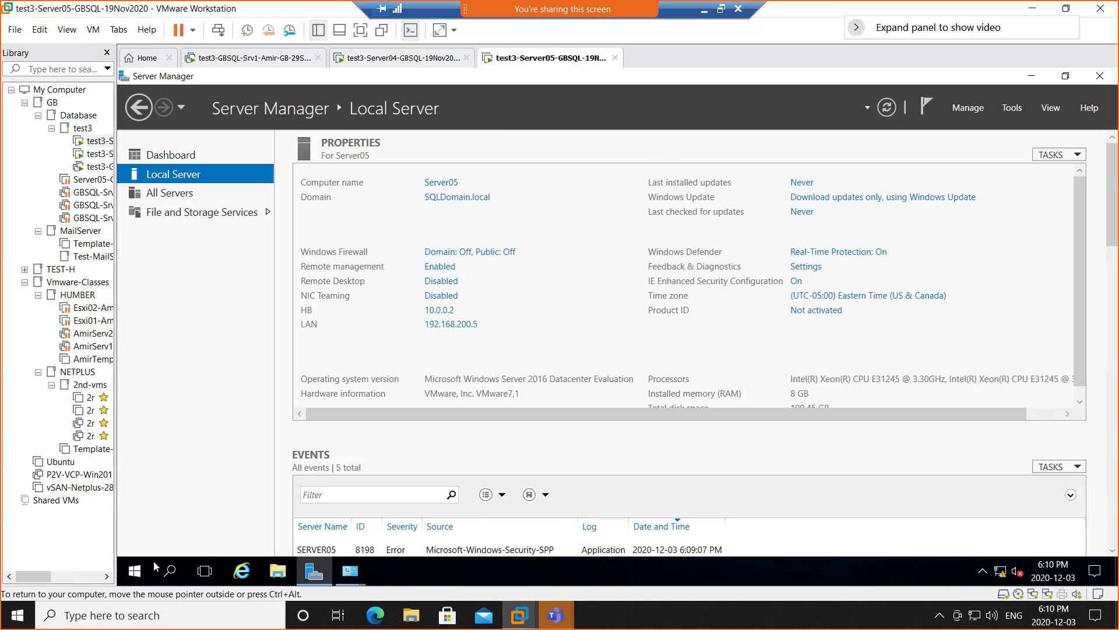
- Open Server05's Start menu and widen the VM library to show full names
{"action": "left_click", "coordinate": [169, 570]}
{"action": "left_click", "coordinate": [133, 573]}
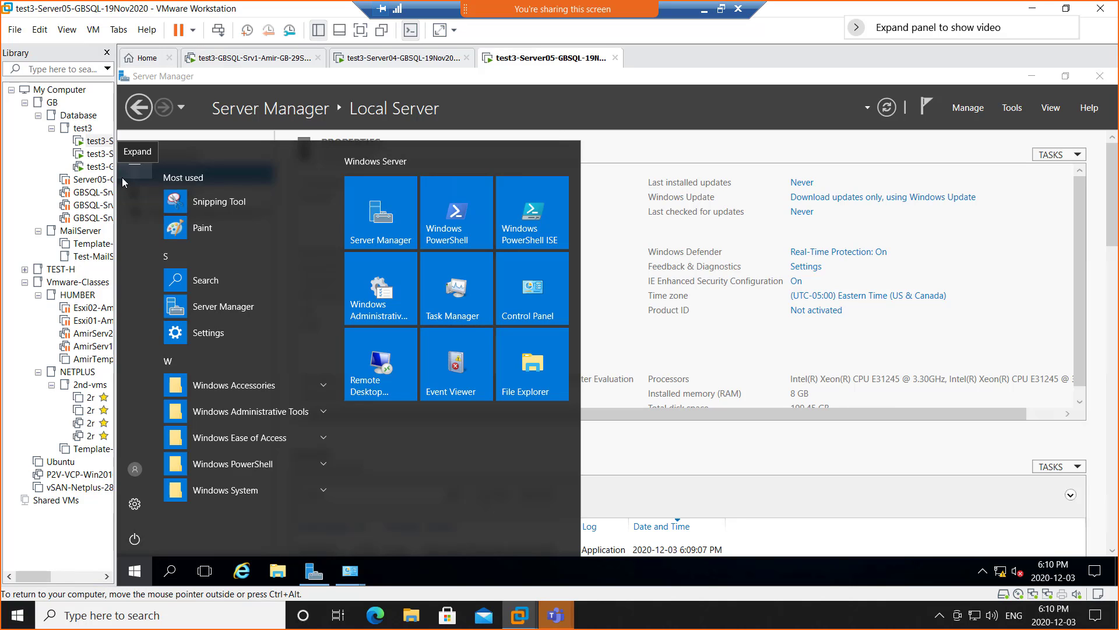
{"action": "left_click_drag", "start_coordinate": [115, 179], "coordinate": [206, 181]}
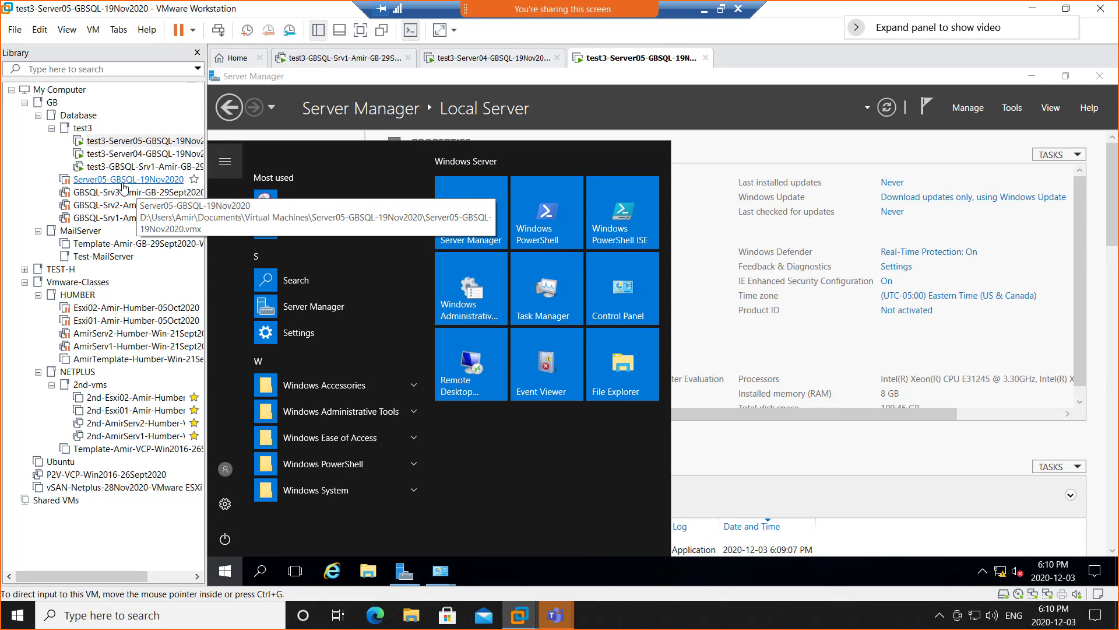
- Open Server05-GBSQL-19Nov2020 in a tab, then close the app list on test3-Server05
{"action": "left_click", "coordinate": [123, 182]}
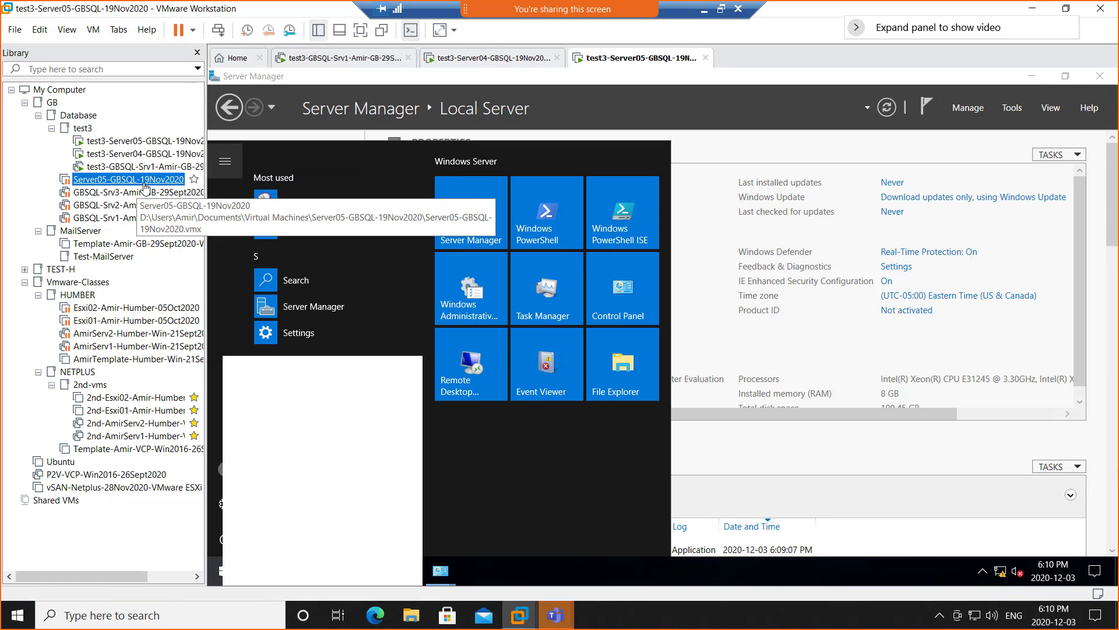
{"action": "double_click", "coordinate": [133, 185]}
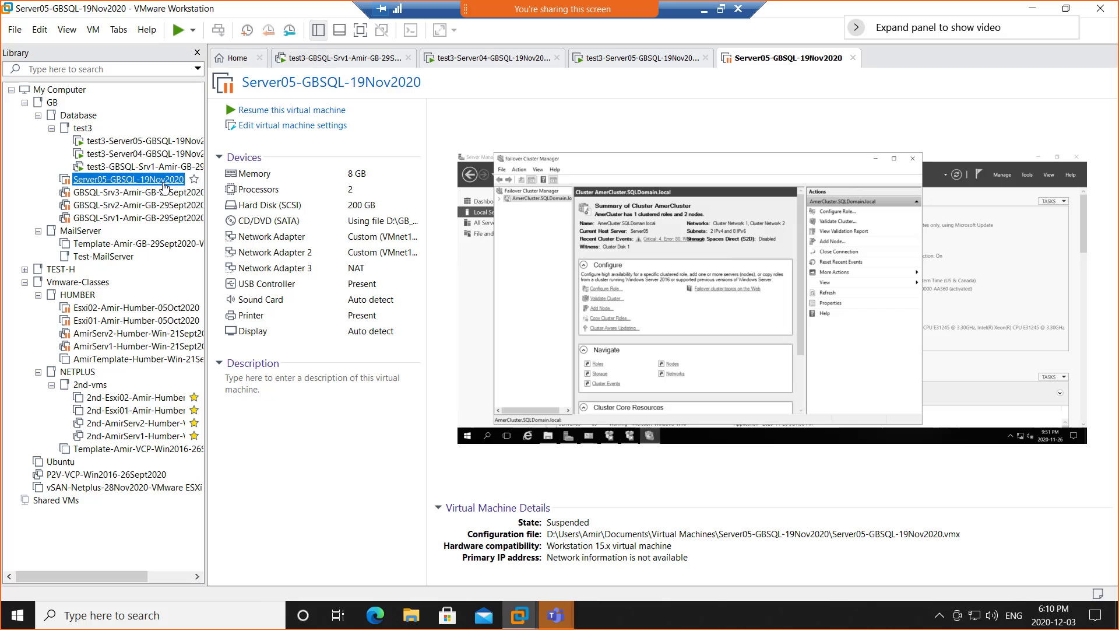
{"action": "left_click", "coordinate": [644, 61]}
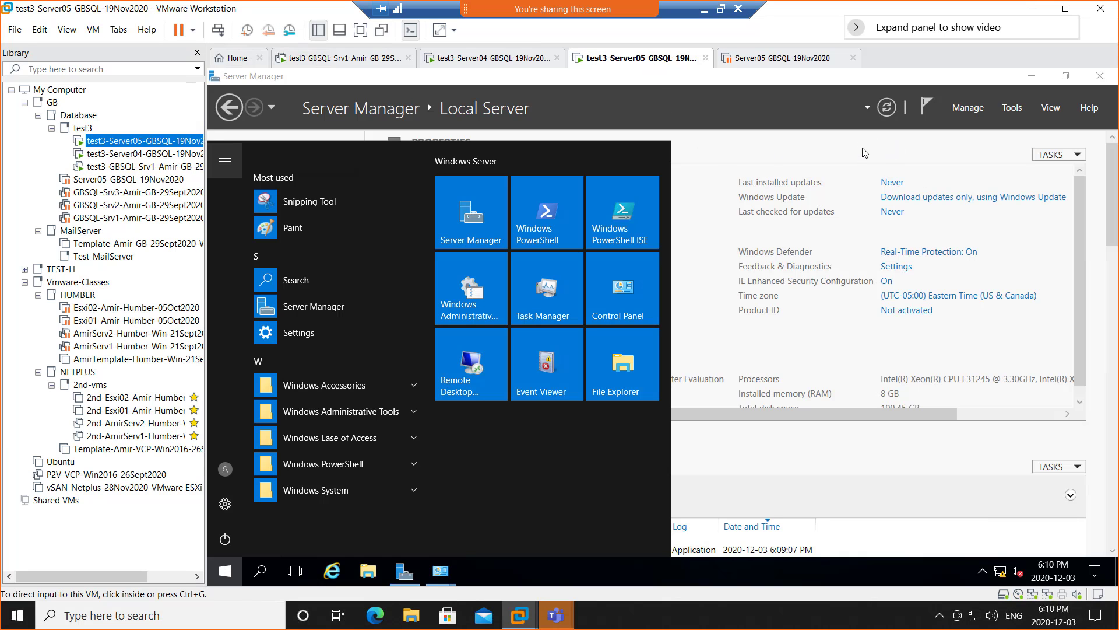
{"action": "left_click", "coordinate": [1029, 115]}
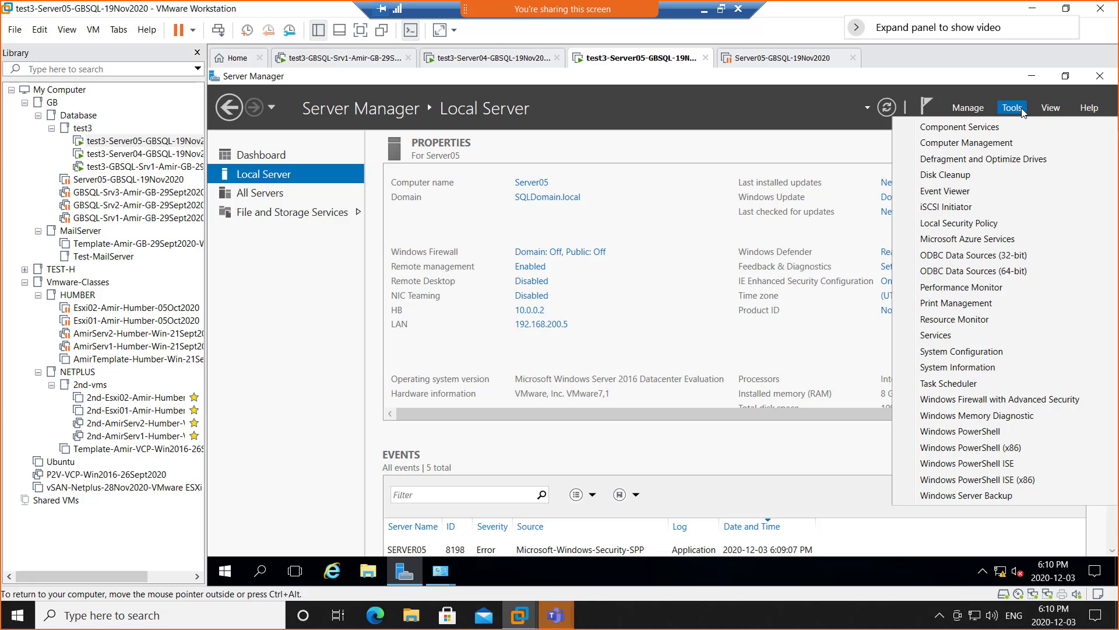
- Power off test3-Server05 and close its tab
{"action": "right_click", "coordinate": [621, 62]}
{"action": "mouse_move", "coordinate": [656, 91]}
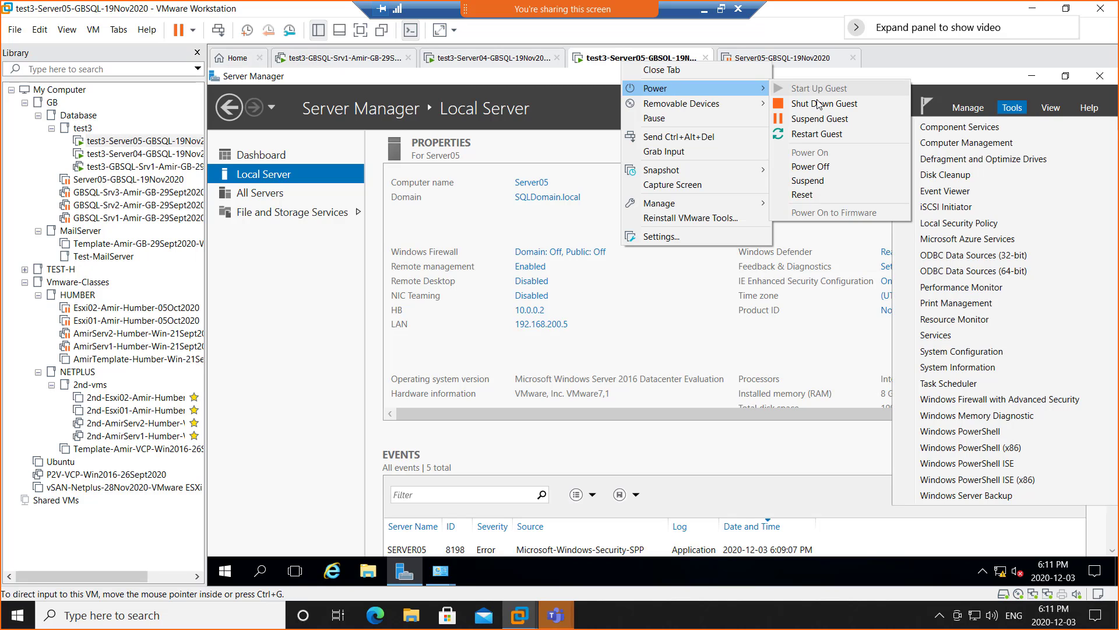
{"action": "left_click", "coordinate": [825, 169]}
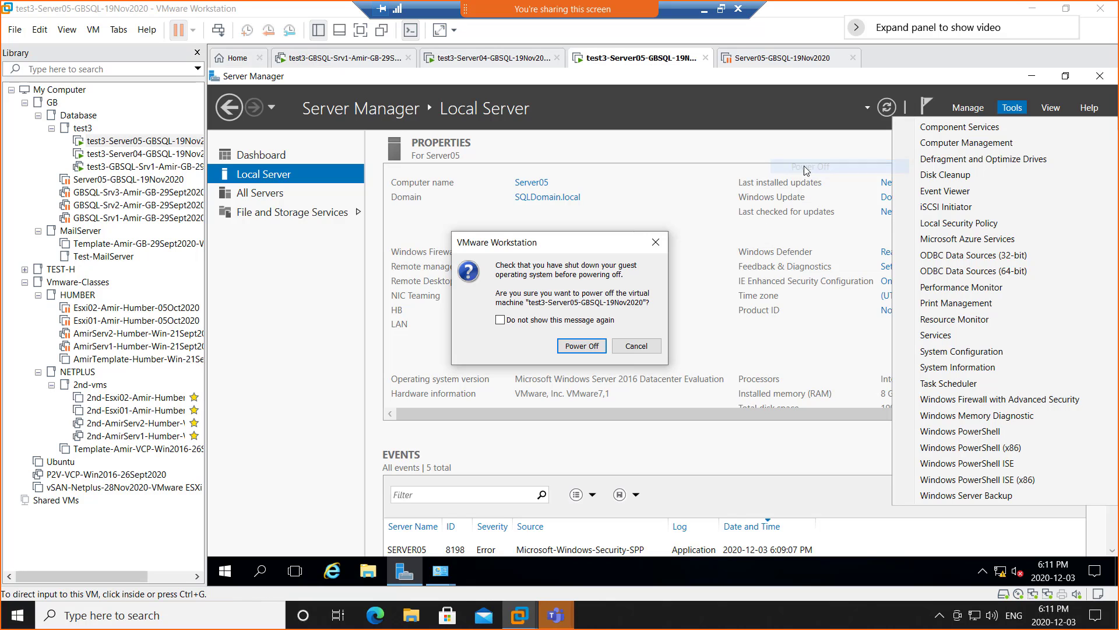
{"action": "left_click", "coordinate": [583, 347]}
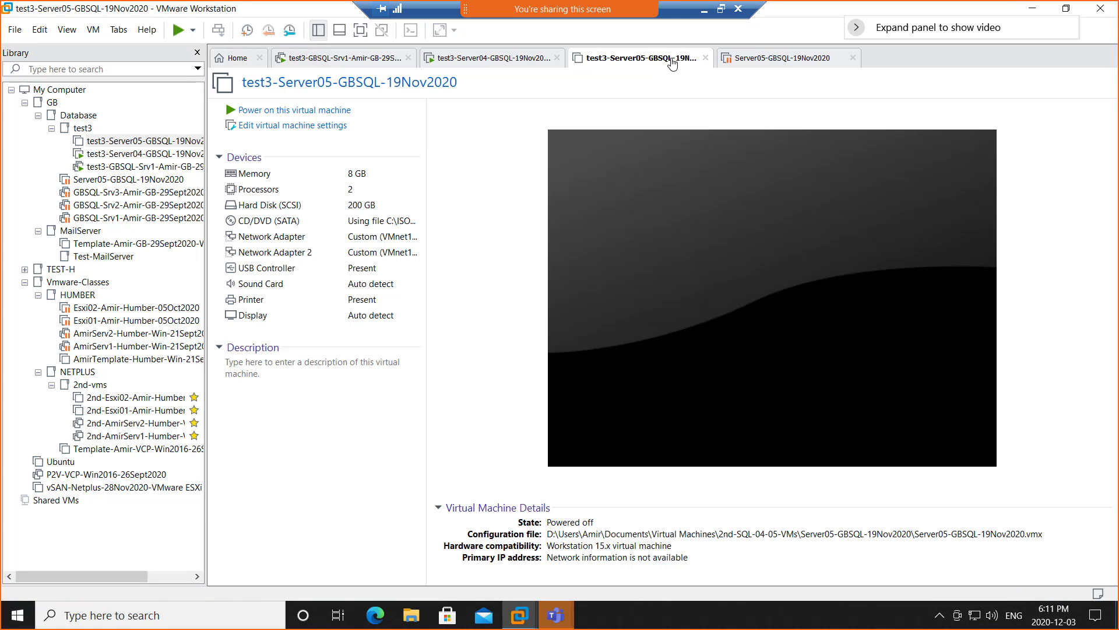
{"action": "left_click", "coordinate": [705, 59]}
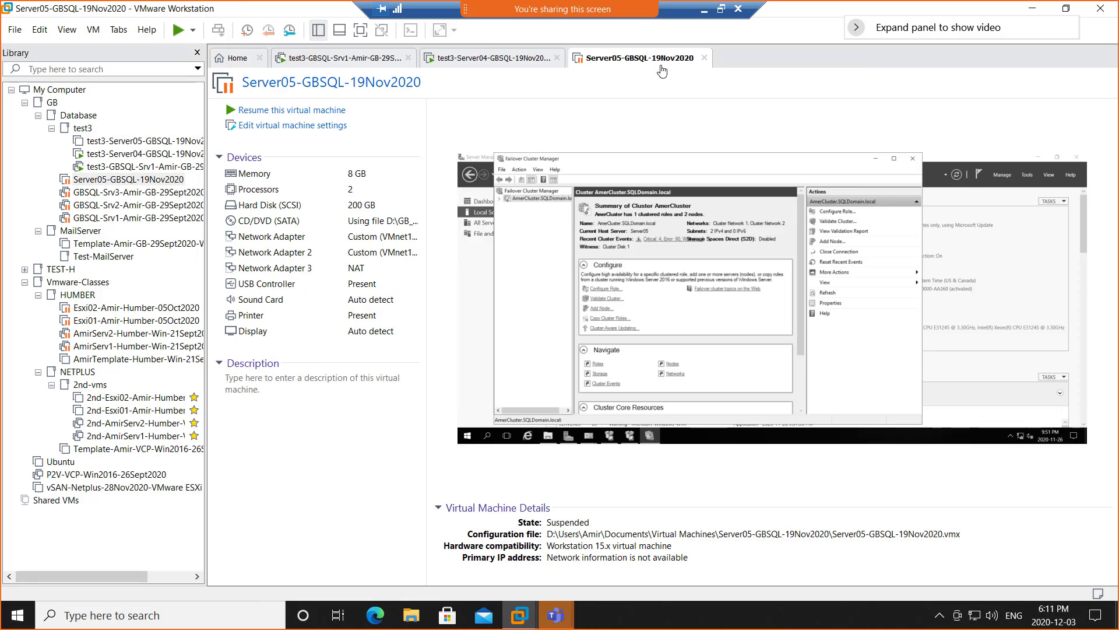
- Resume Server05-GBSQL-19Nov2020 and move it into the test3 folder
{"action": "left_click", "coordinate": [299, 111]}
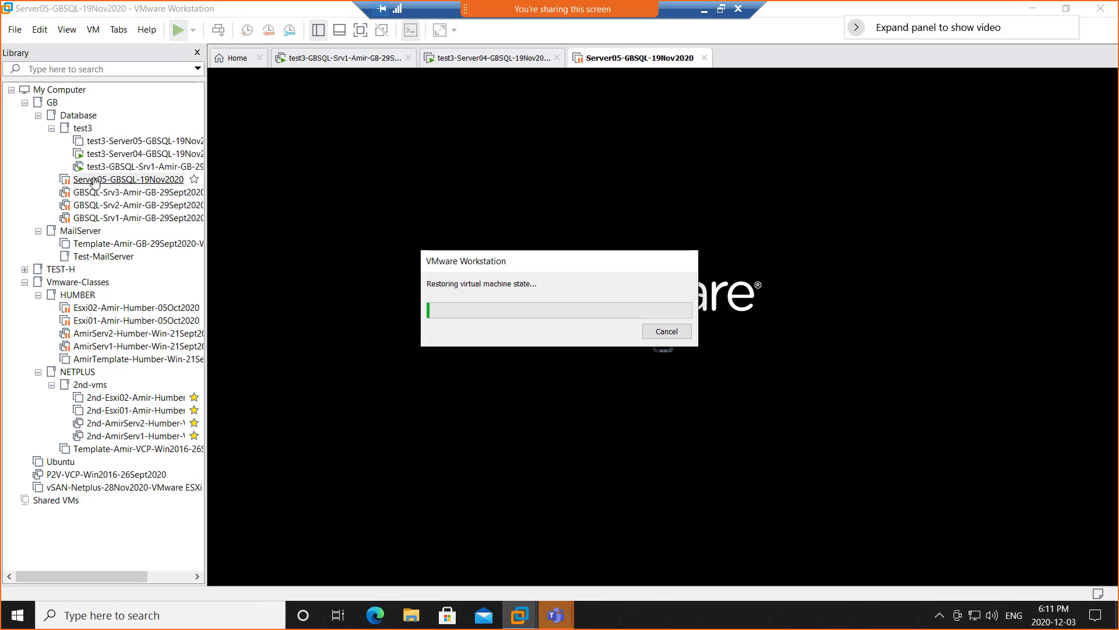
{"action": "left_click_drag", "start_coordinate": [97, 193], "coordinate": [73, 109]}
{"action": "left_click", "coordinate": [112, 153]}
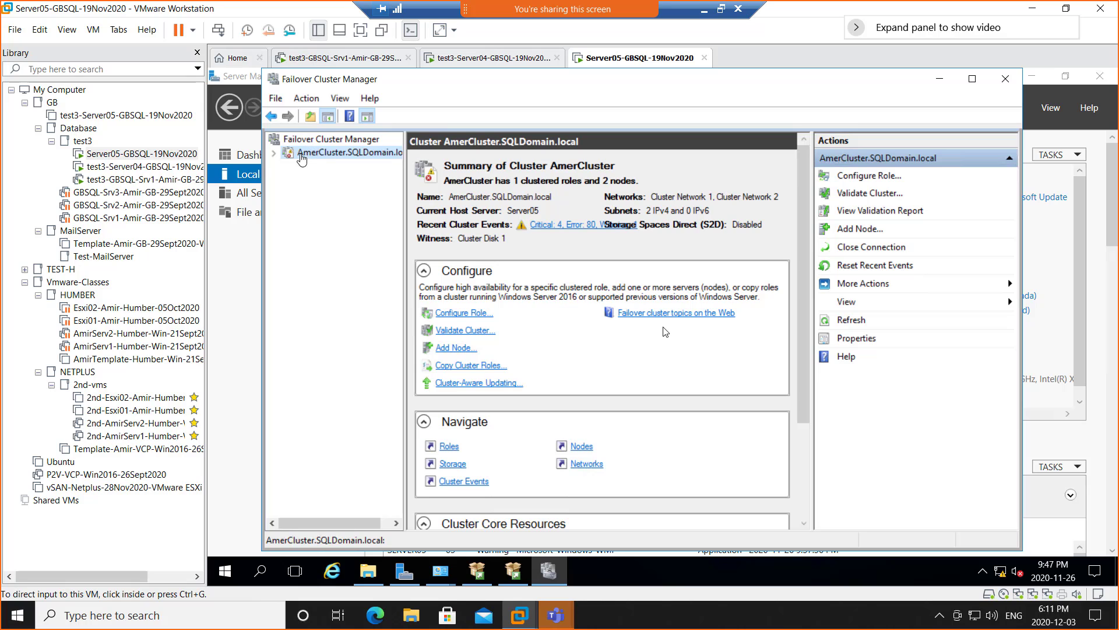
- Check AmerCluster's roles, then on Server04 view its nodes: Server04 Up, Server05 Down
{"action": "left_click", "coordinate": [273, 153]}
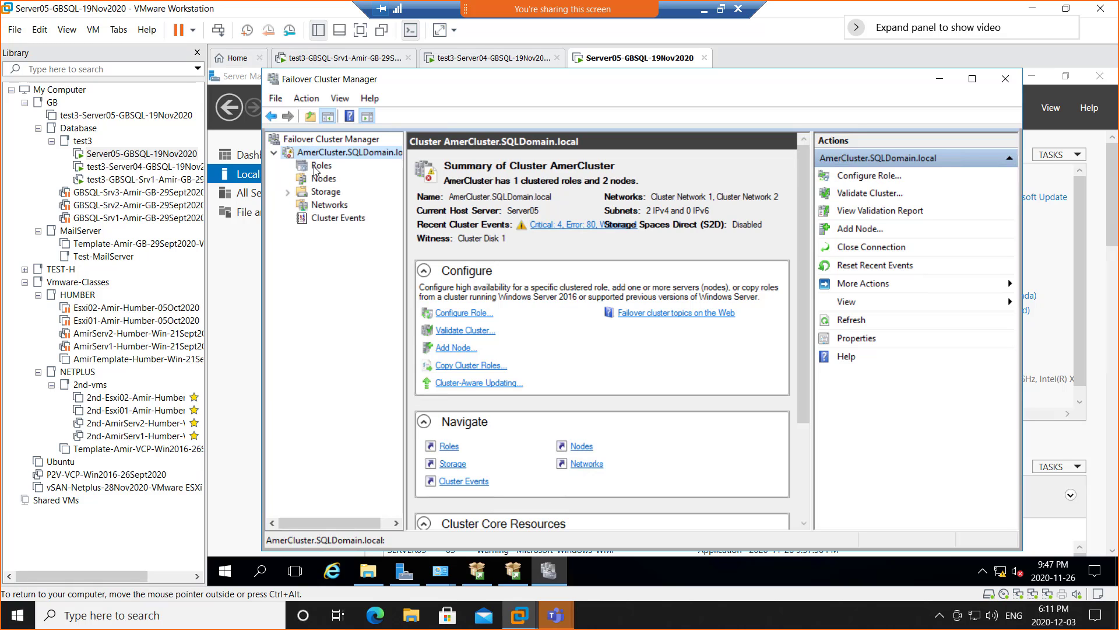
{"action": "left_click", "coordinate": [317, 167]}
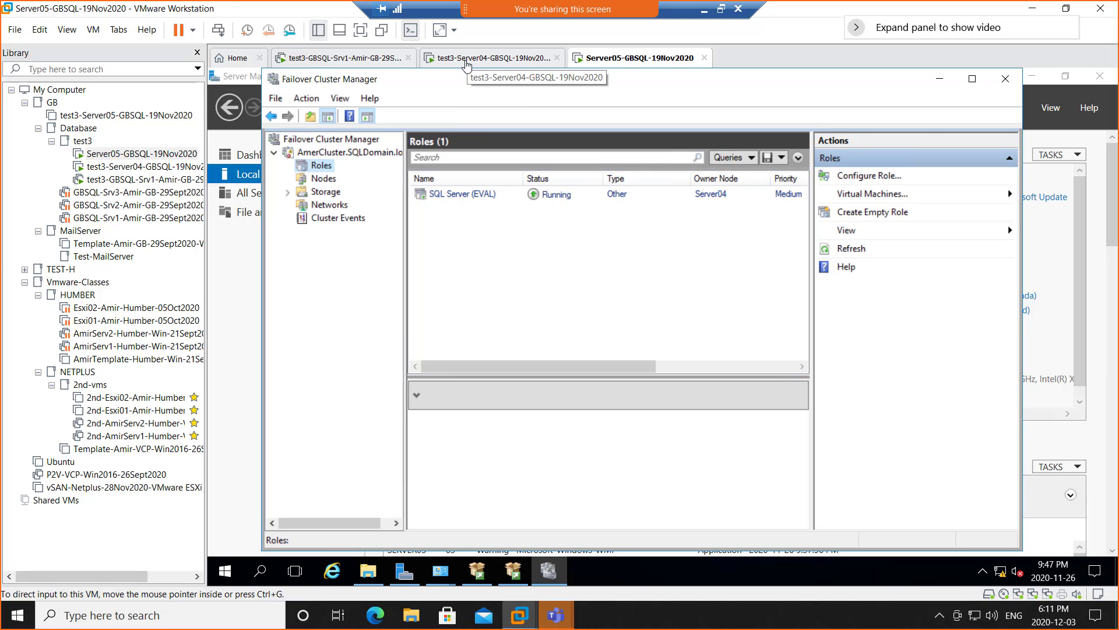
{"action": "left_click", "coordinate": [466, 60]}
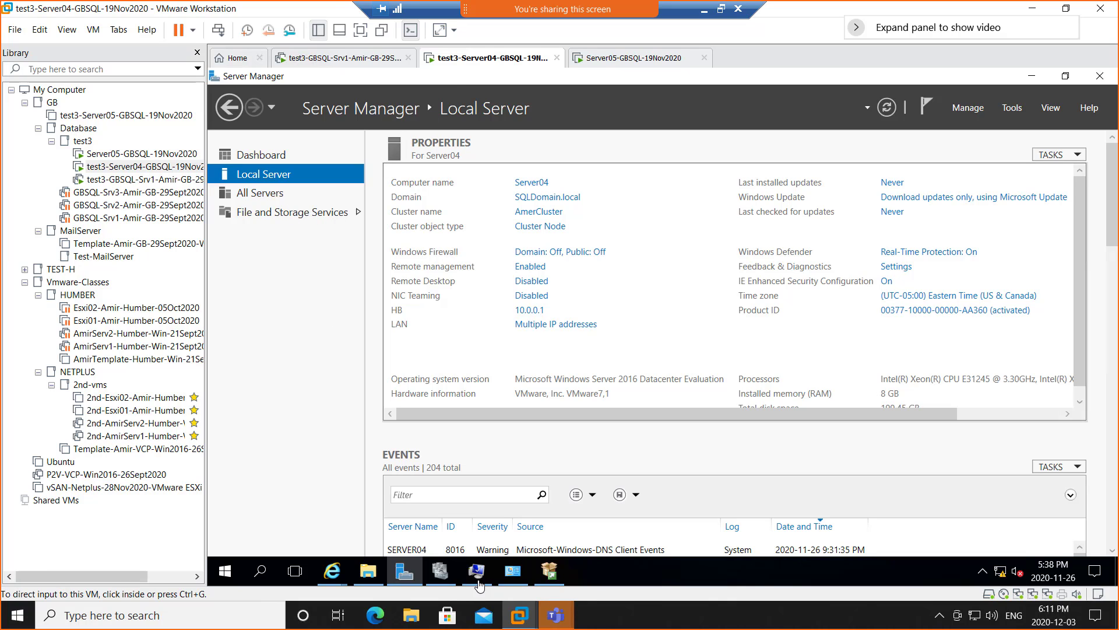
{"action": "left_click", "coordinate": [440, 573]}
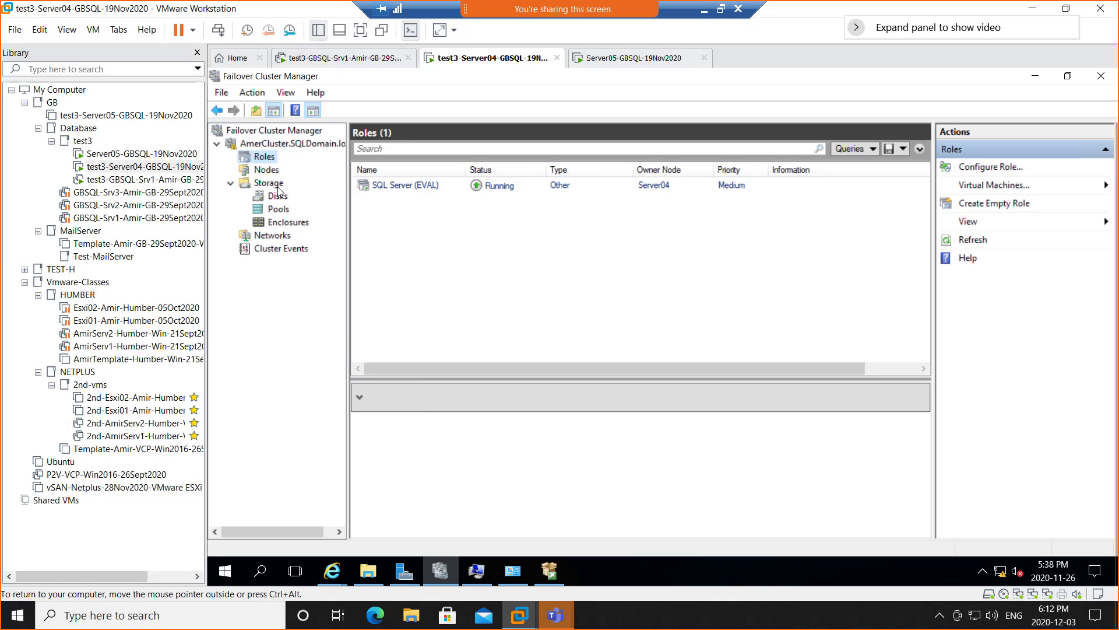
{"action": "left_click", "coordinate": [270, 171]}
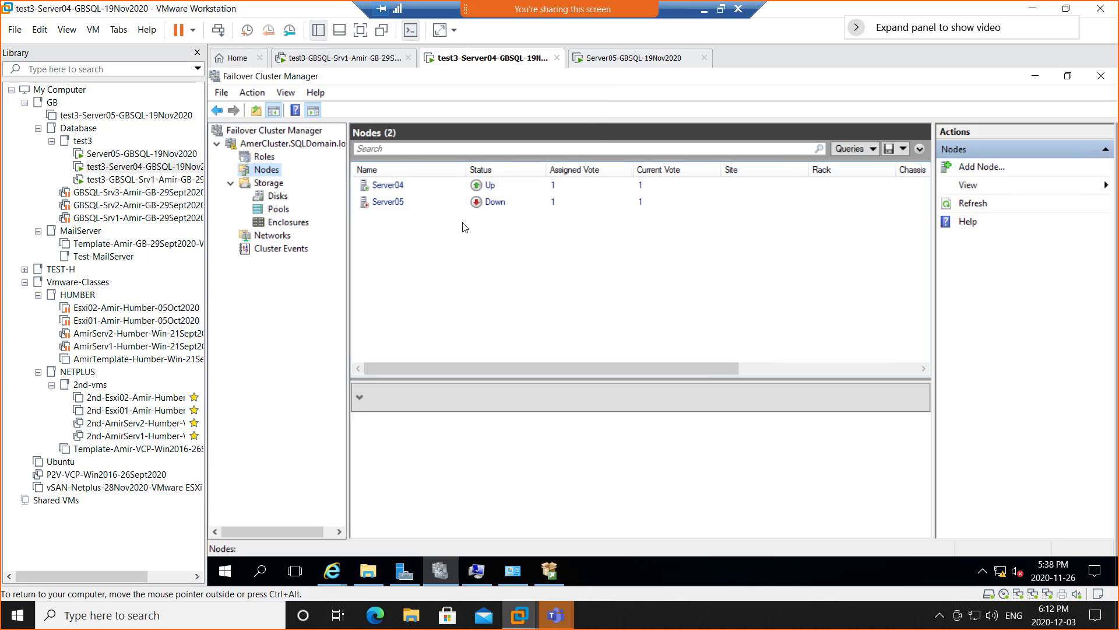
- Refresh AmerCluster on Server04, see Server05 still Down, and switch to Server05-GBSQL-19Nov2020
{"action": "left_click", "coordinate": [290, 147]}
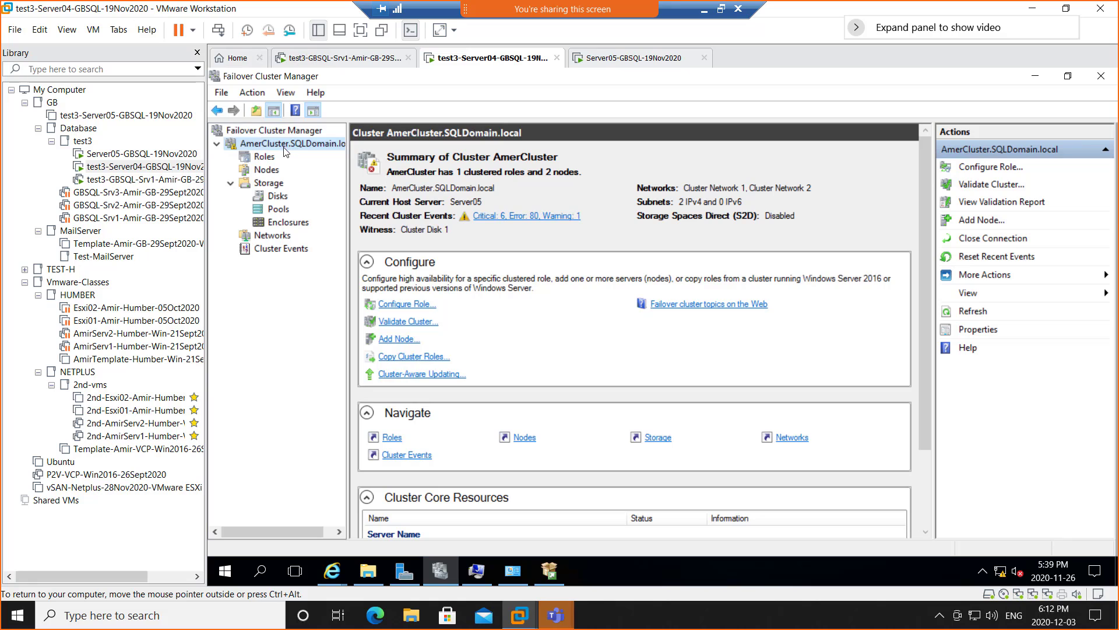
{"action": "right_click", "coordinate": [289, 147]}
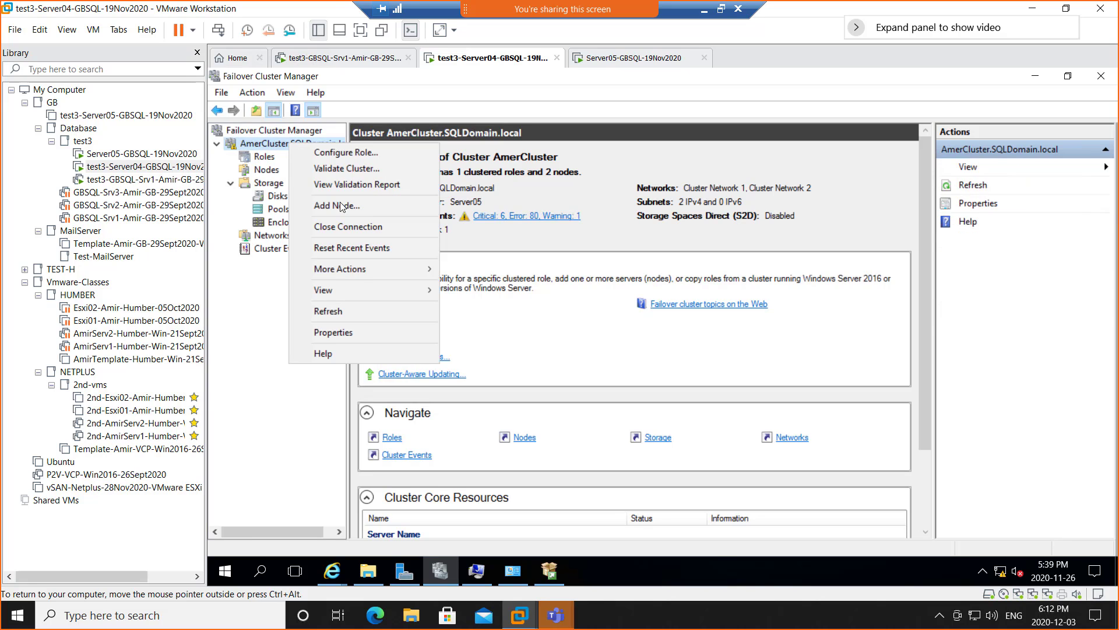
{"action": "left_click", "coordinate": [355, 310]}
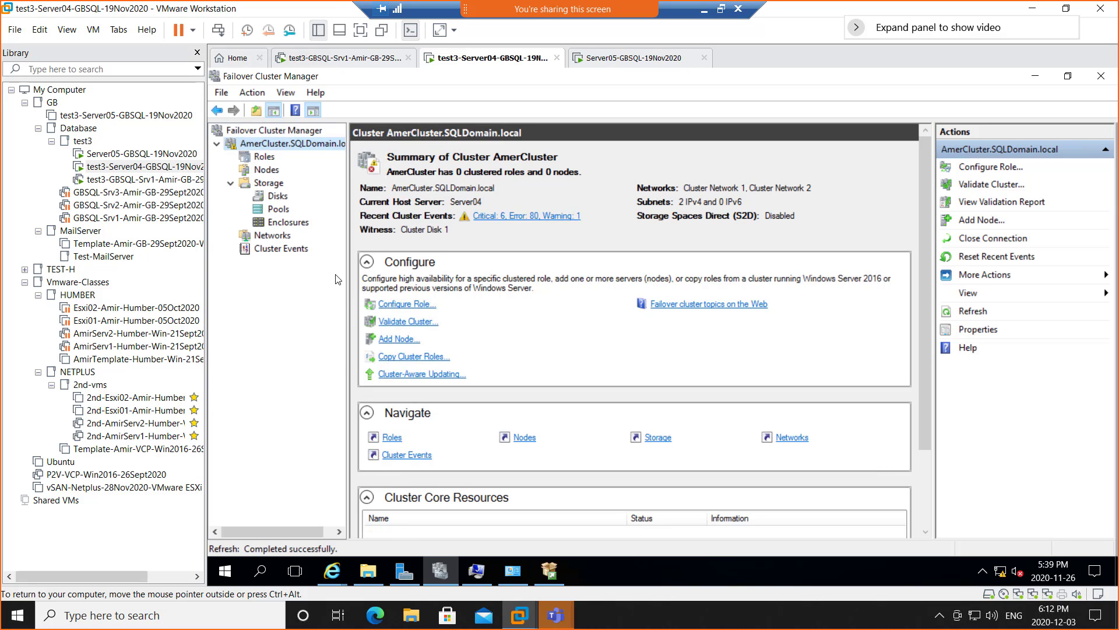
{"action": "left_click", "coordinate": [267, 171]}
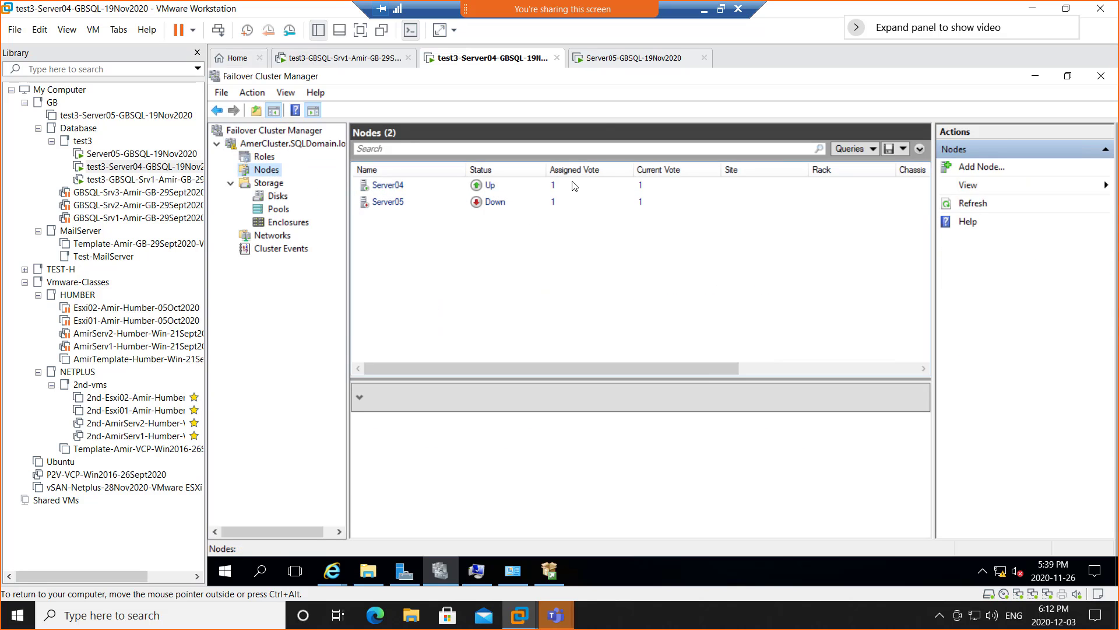
{"action": "left_click", "coordinate": [616, 58]}
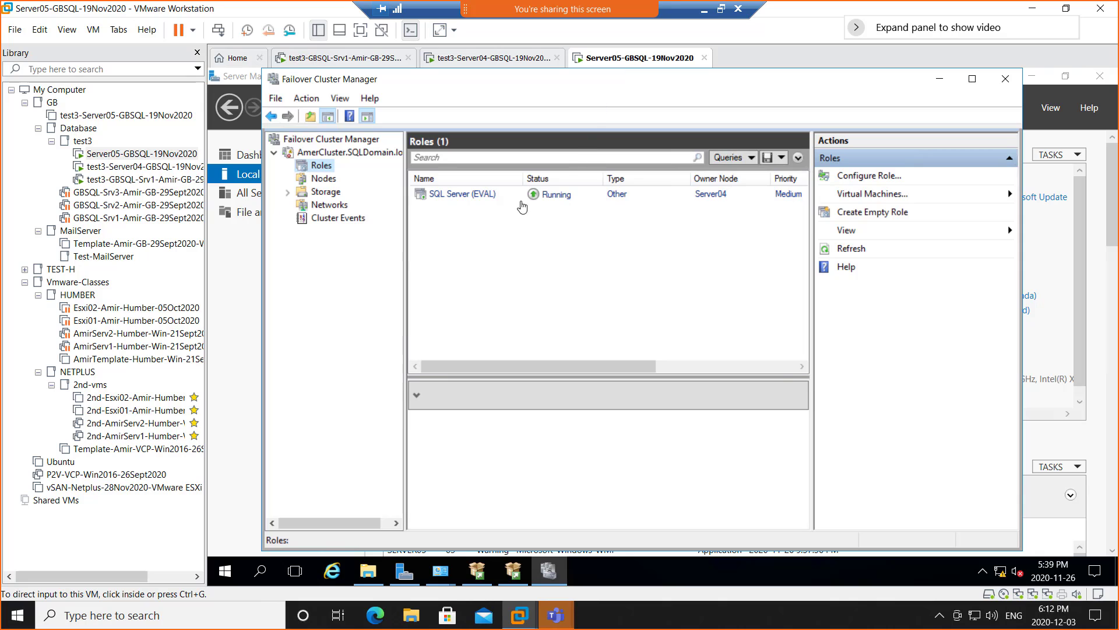
- View Nodes from Server05 (Server04 Down), then close Failover Cluster Manager on both servers
{"action": "left_click", "coordinate": [325, 181]}
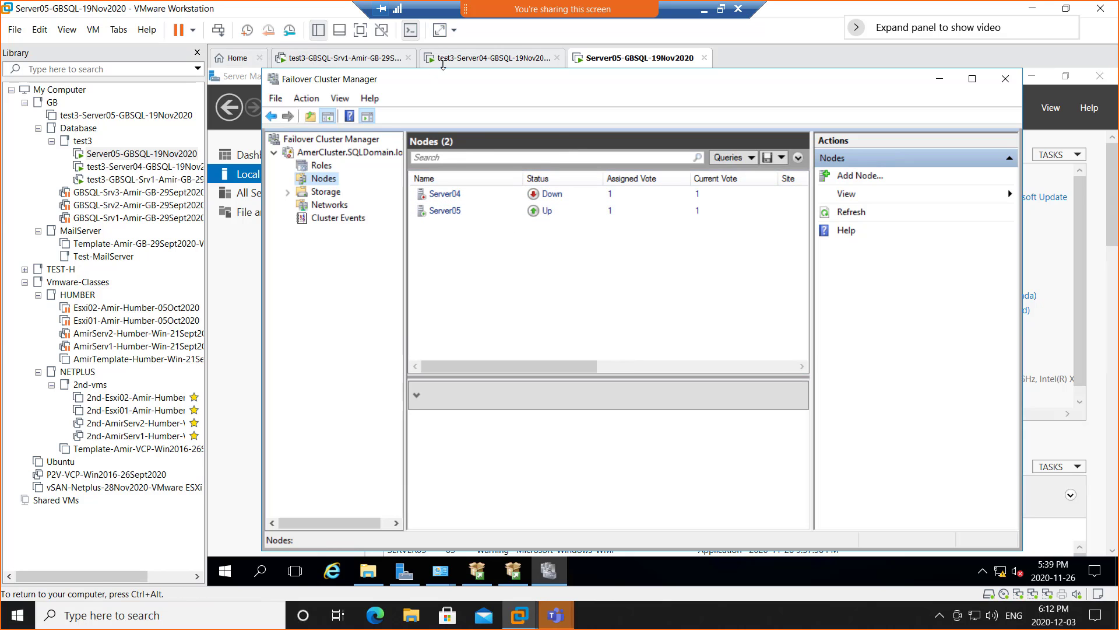
{"action": "left_click", "coordinate": [454, 60]}
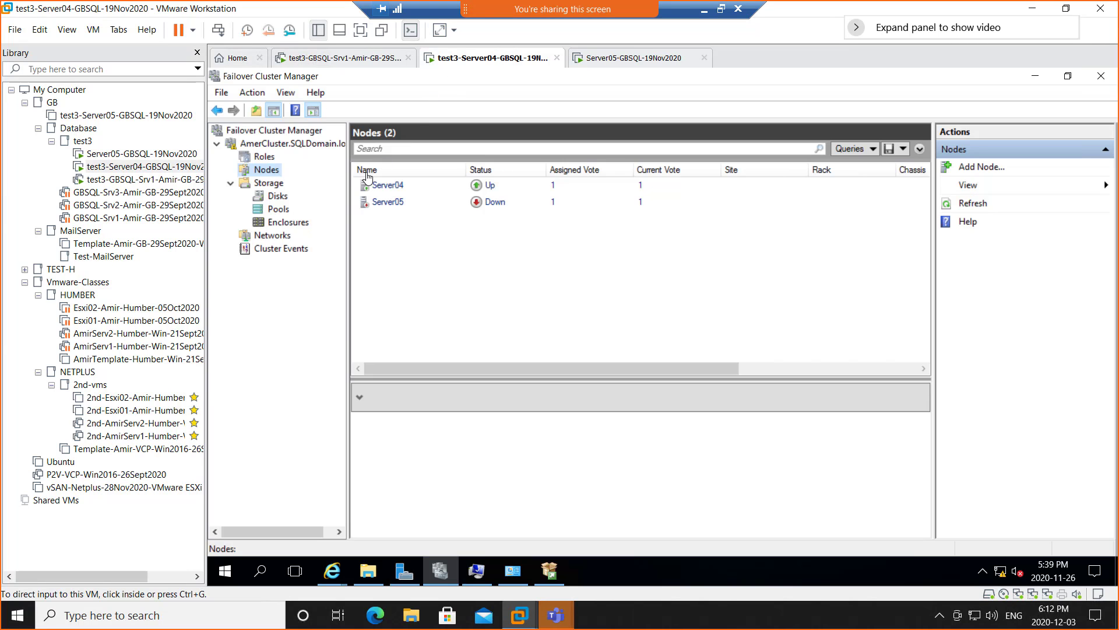
{"action": "left_click", "coordinate": [1100, 78]}
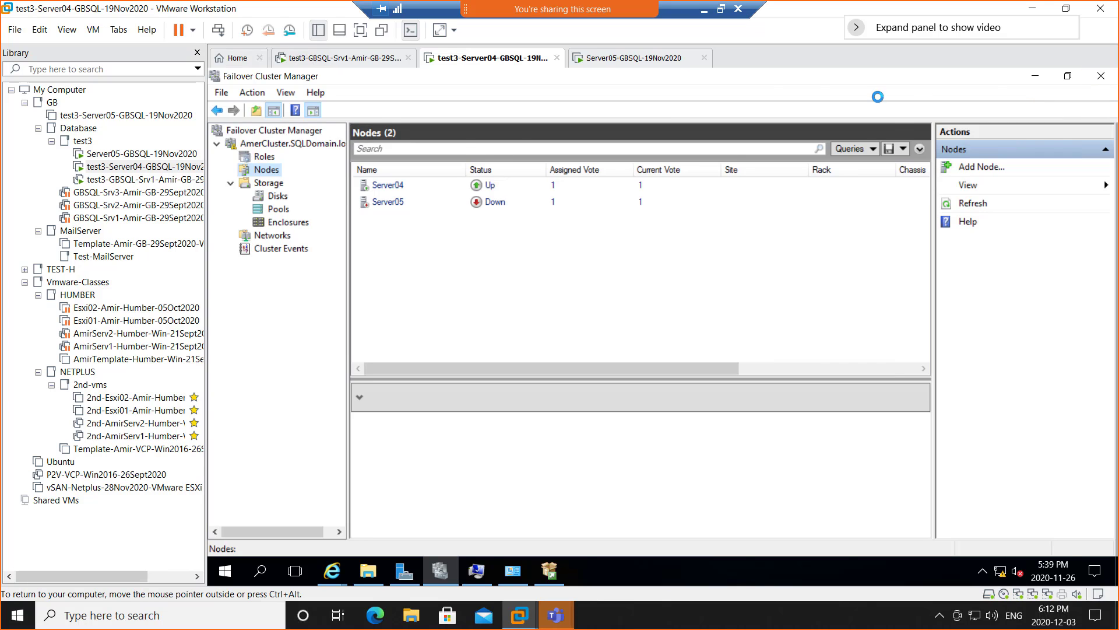
{"action": "left_click", "coordinate": [628, 58]}
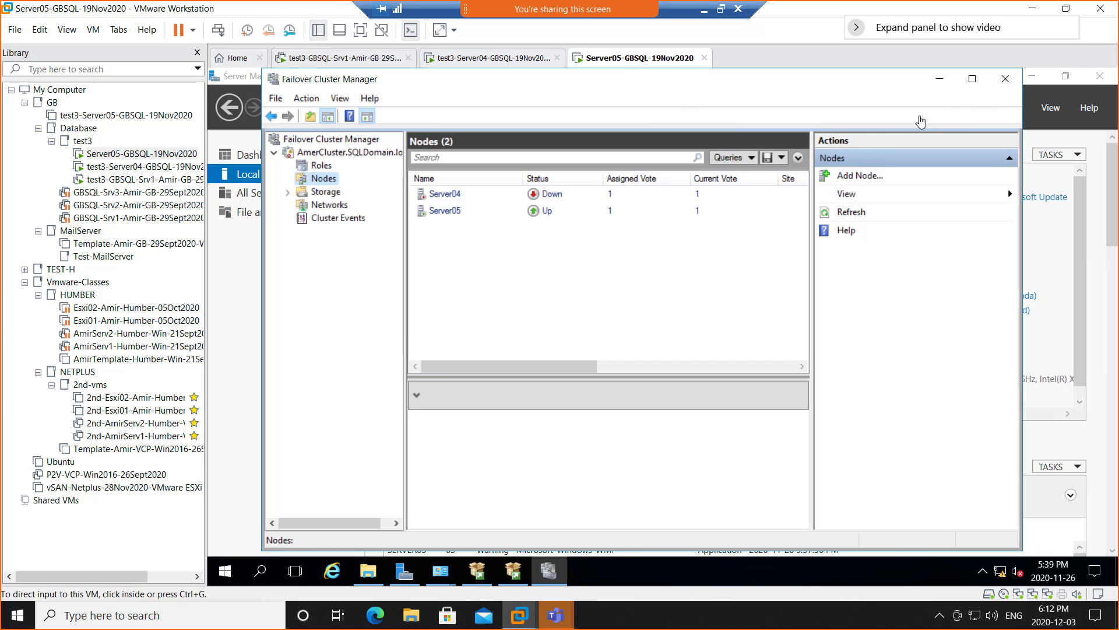
{"action": "left_click", "coordinate": [1006, 84]}
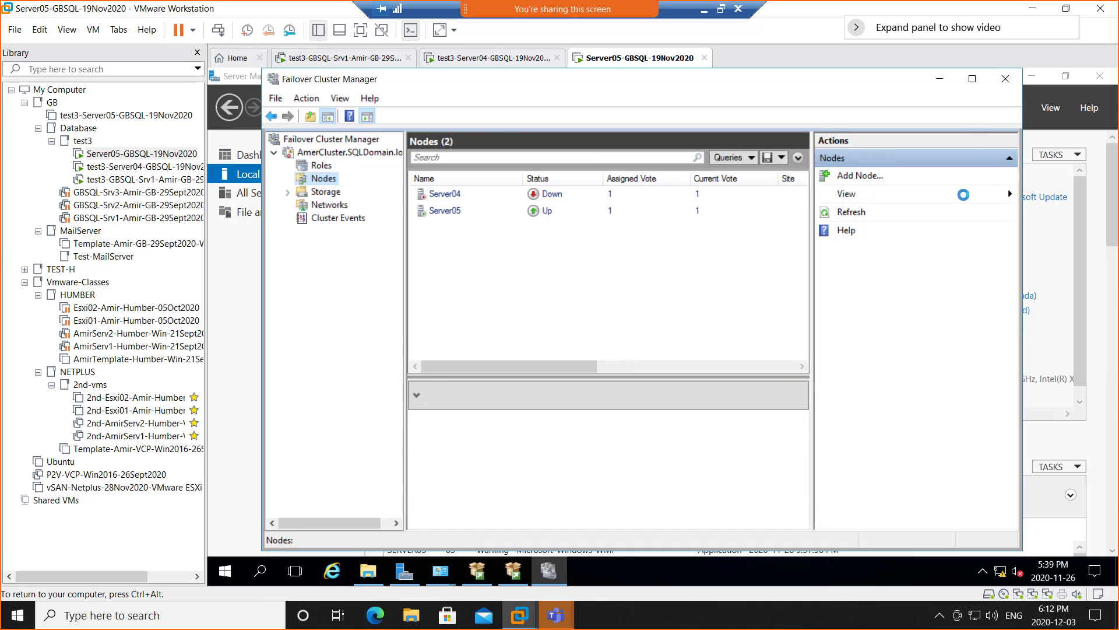
- Launch Failover Cluster Manager from Server05's Tools menu and check Server04's is still loading
{"action": "left_click", "coordinate": [1011, 108]}
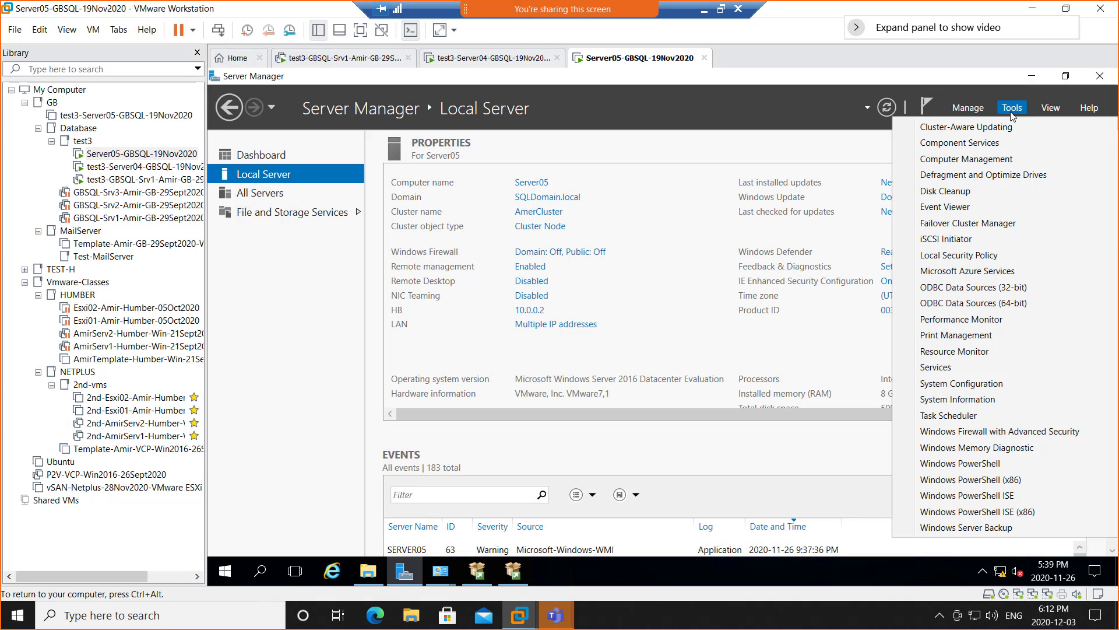
{"action": "left_click", "coordinate": [981, 228]}
{"action": "left_click", "coordinate": [458, 59]}
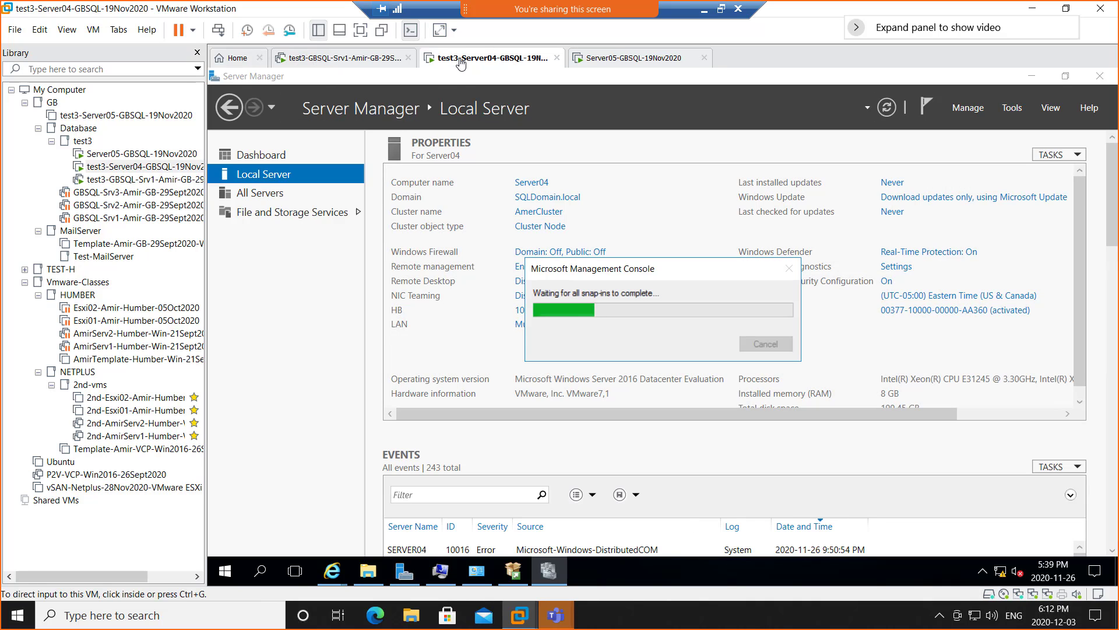
{"action": "left_click", "coordinate": [615, 59]}
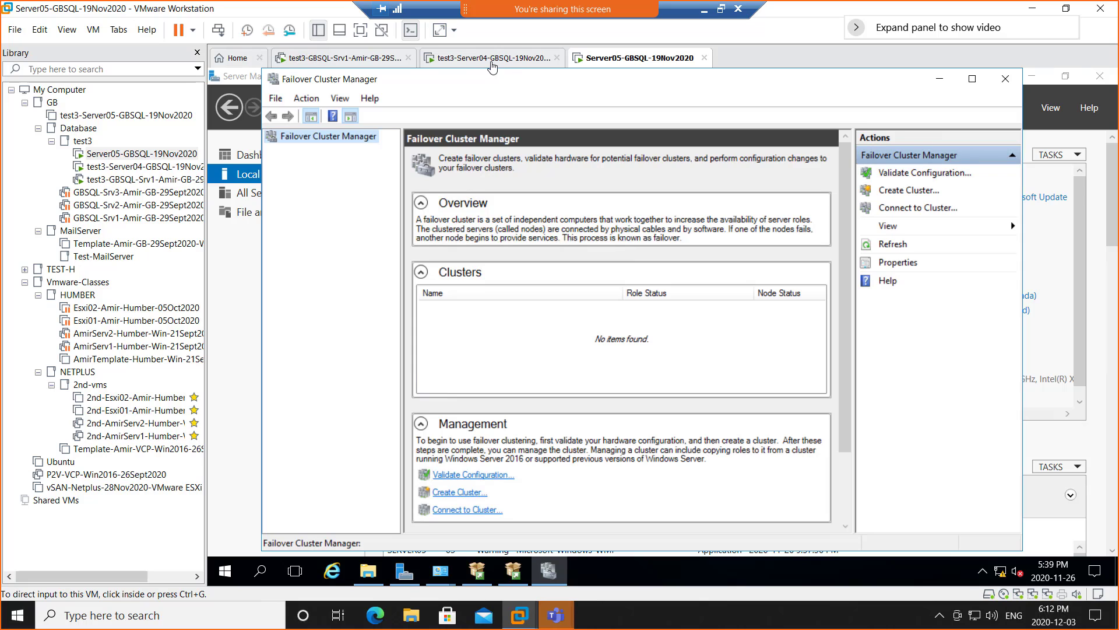
{"action": "left_click", "coordinate": [491, 58]}
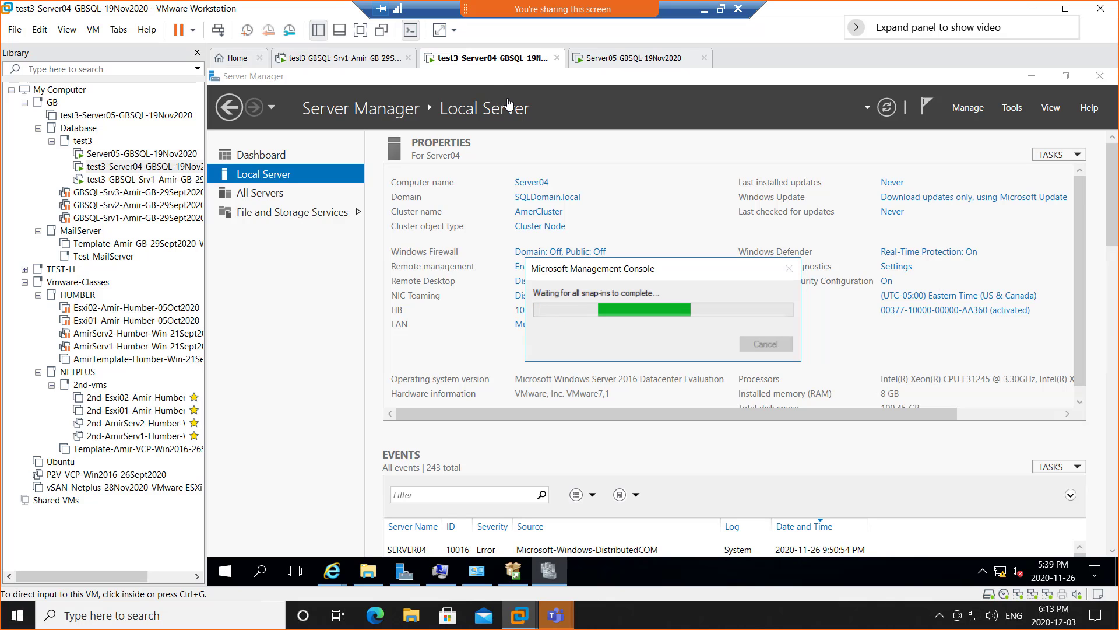
- On Server05, expand AmerCluster and show its nodes: Server04 Up, Server05 Down
{"action": "left_click", "coordinate": [603, 60]}
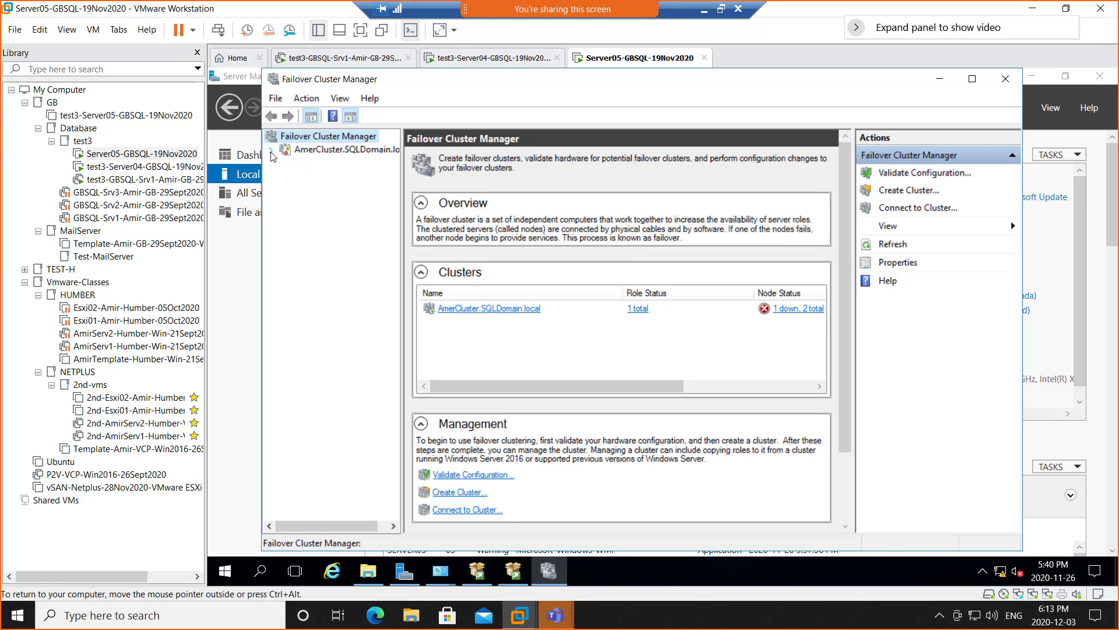
{"action": "left_click", "coordinate": [271, 150]}
{"action": "left_click", "coordinate": [312, 178]}
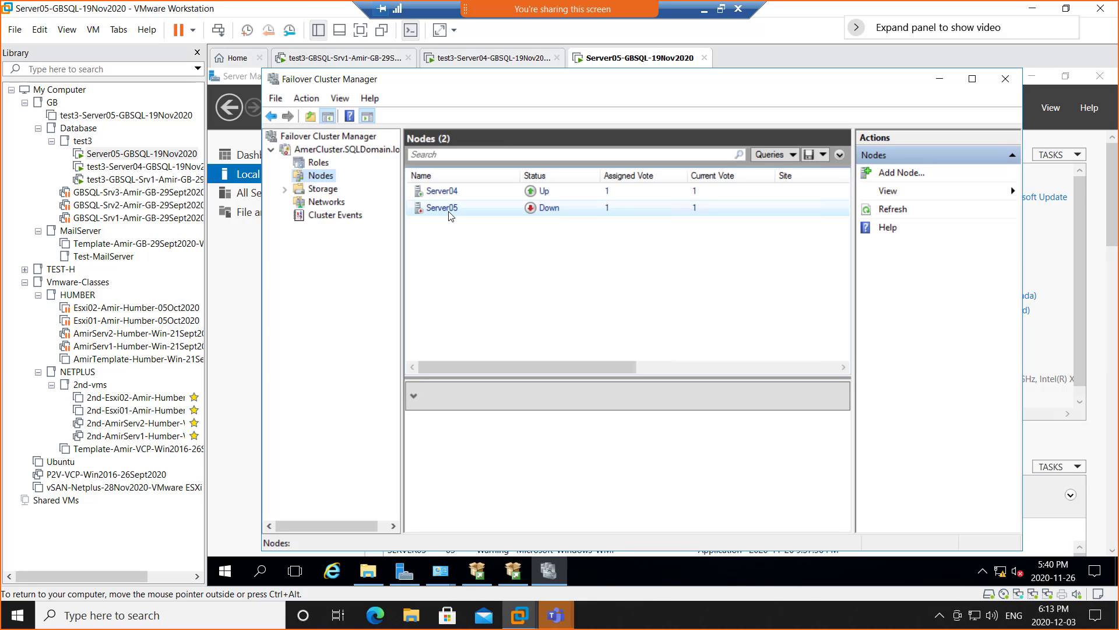
- Check Server05's Resume action, open AmerCluster's summary (cluster Down, Server04 stopped), then go to Server04
{"action": "right_click", "coordinate": [450, 215]}
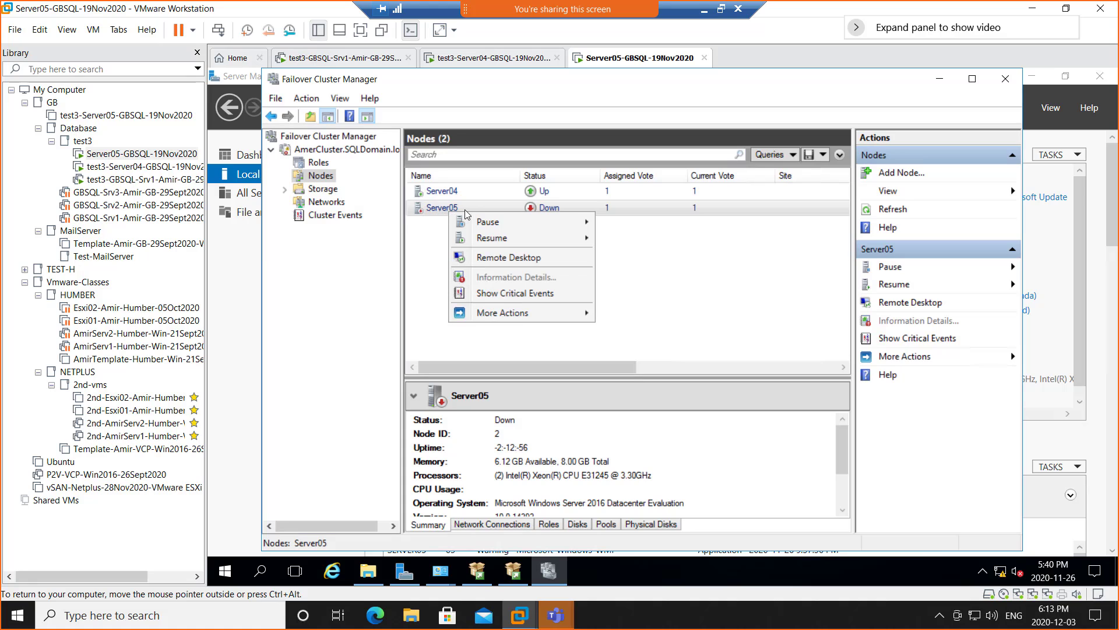
{"action": "mouse_move", "coordinate": [497, 244]}
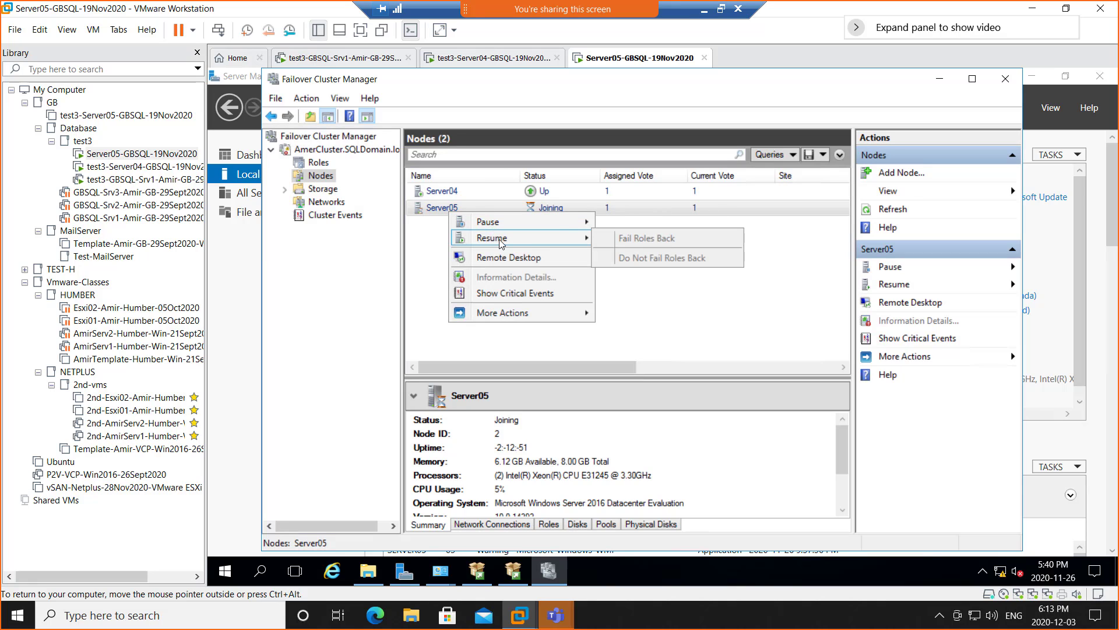
{"action": "left_click", "coordinate": [714, 338]}
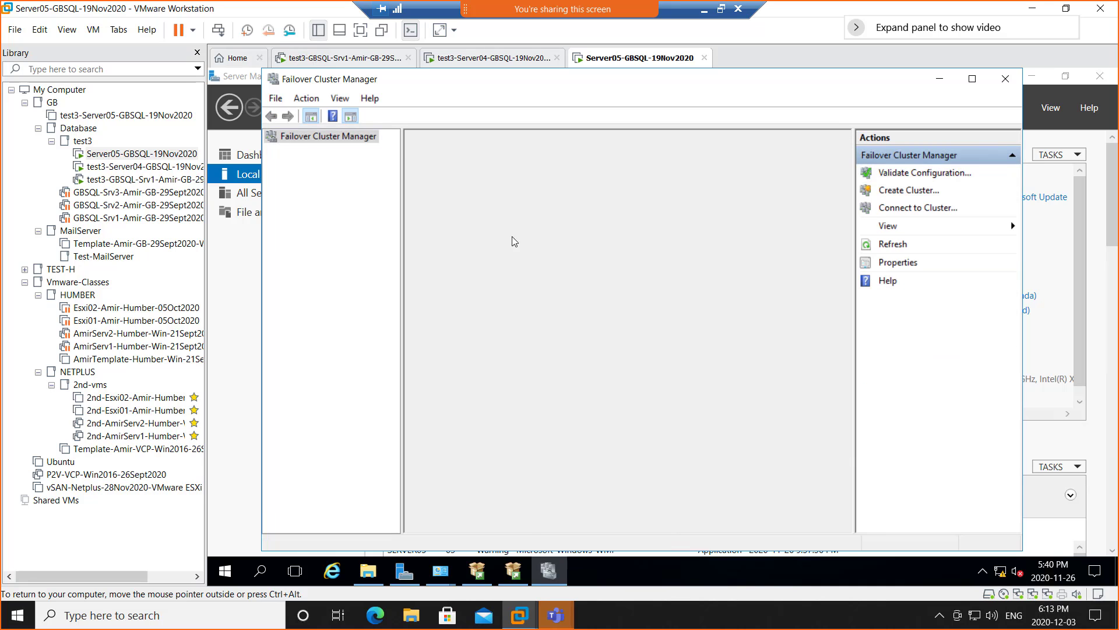
{"action": "left_click", "coordinate": [286, 153]}
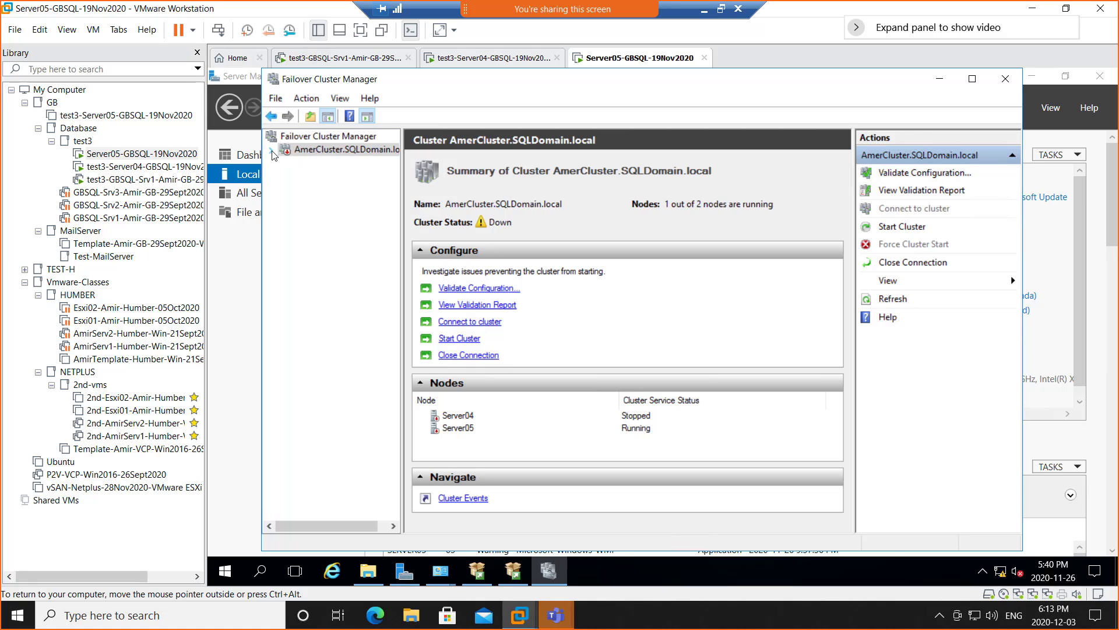
{"action": "left_click", "coordinate": [272, 152]}
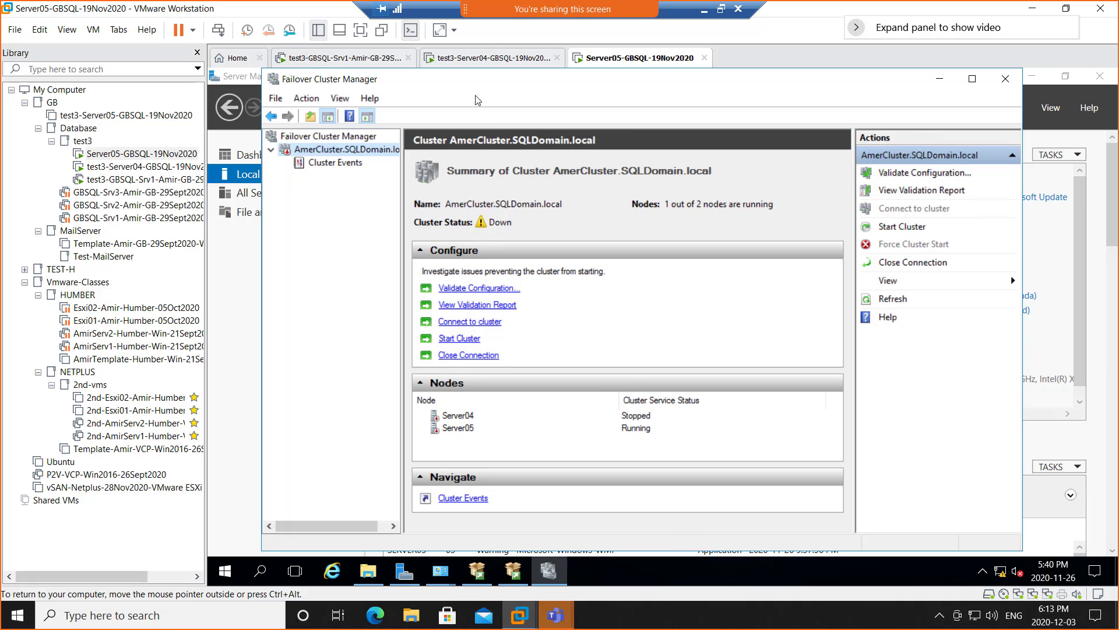
{"action": "left_click", "coordinate": [490, 57]}
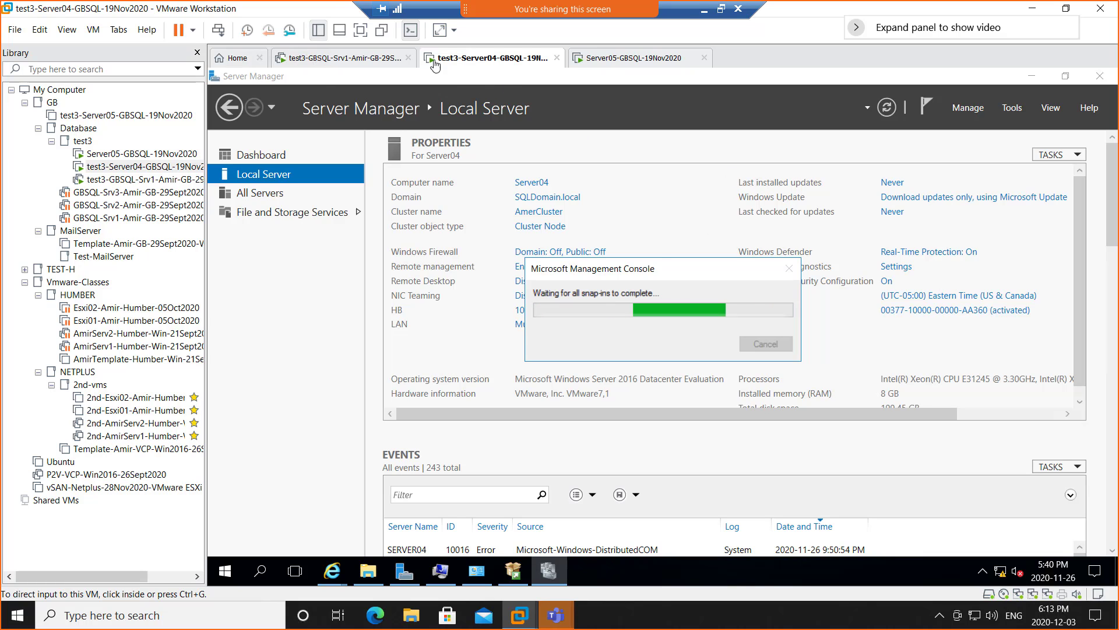
- Close SQL Server Installation Center on Server04 and return to Server05's AmerCluster summary
{"action": "left_click", "coordinate": [347, 59]}
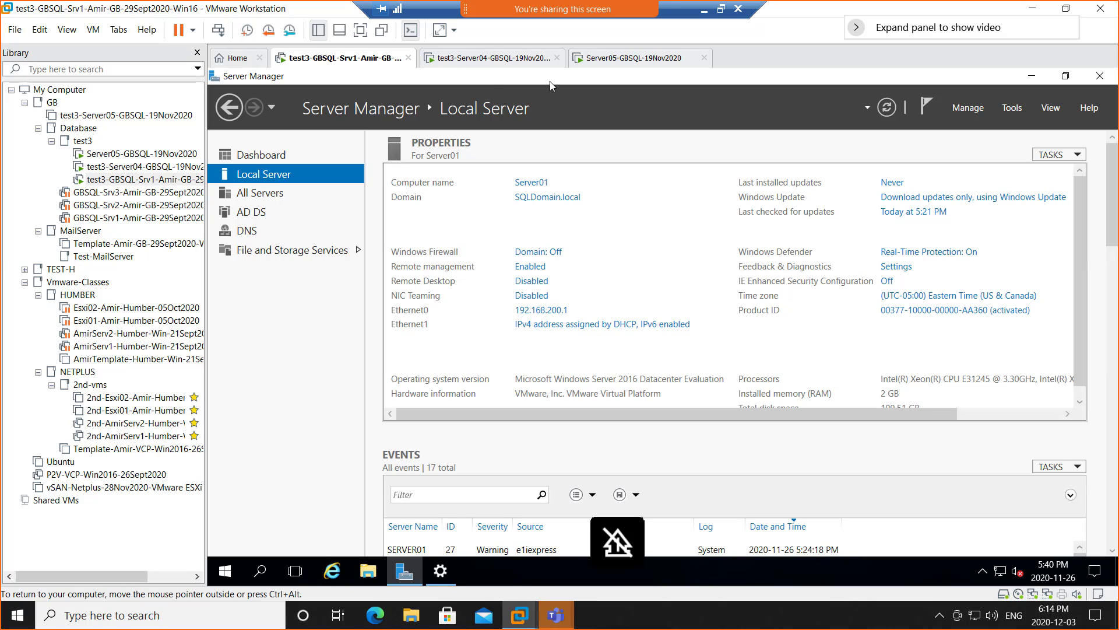
{"action": "left_click", "coordinate": [496, 62]}
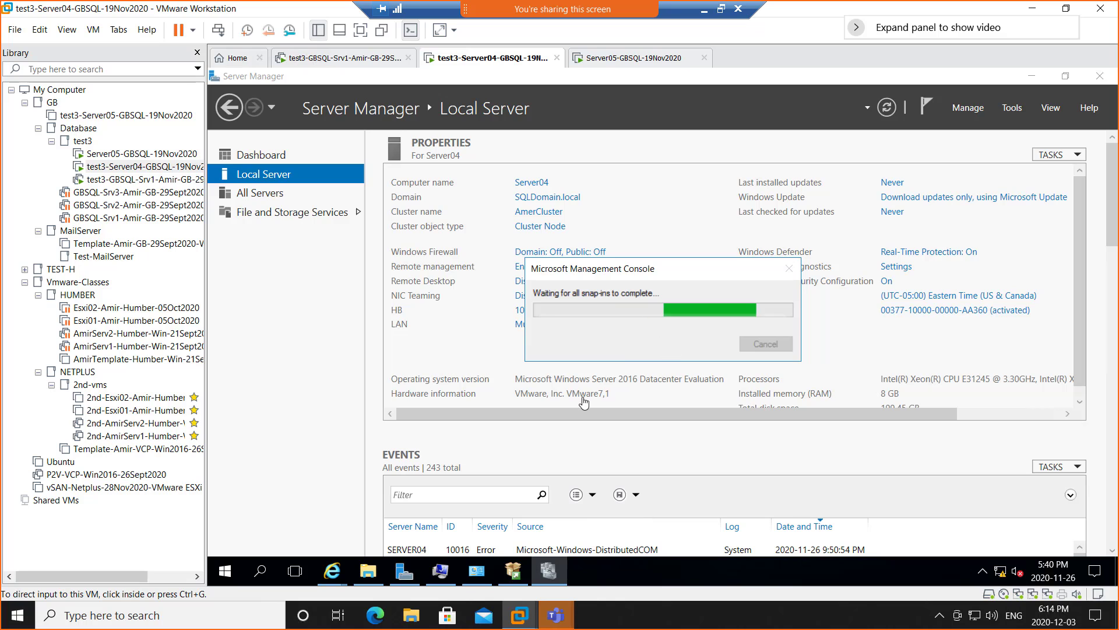
{"action": "left_click", "coordinate": [513, 571]}
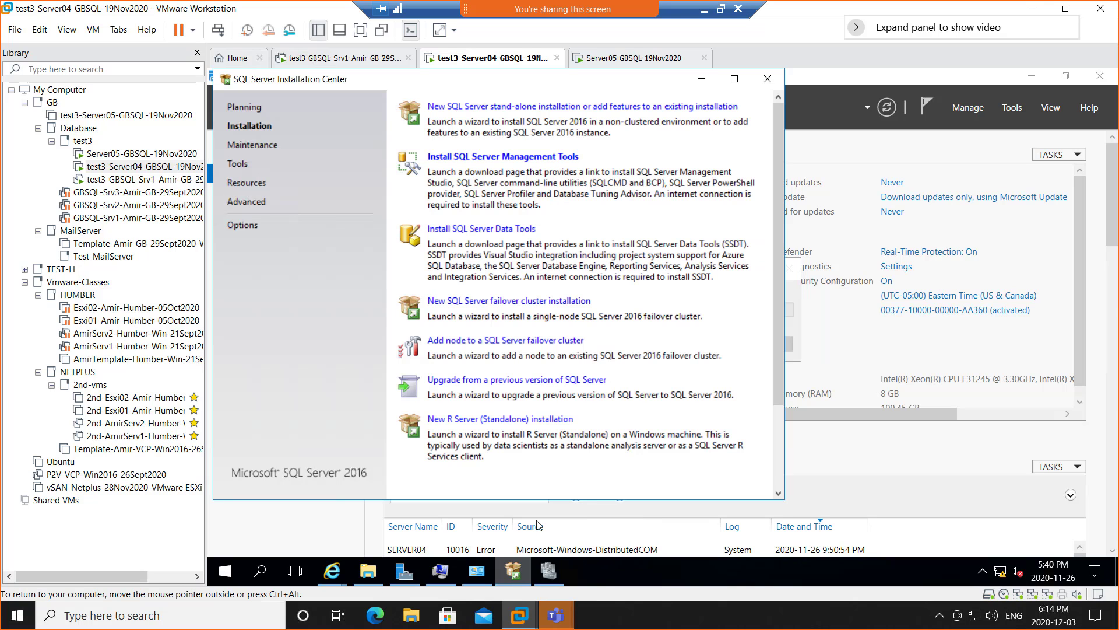
{"action": "left_click", "coordinate": [768, 80]}
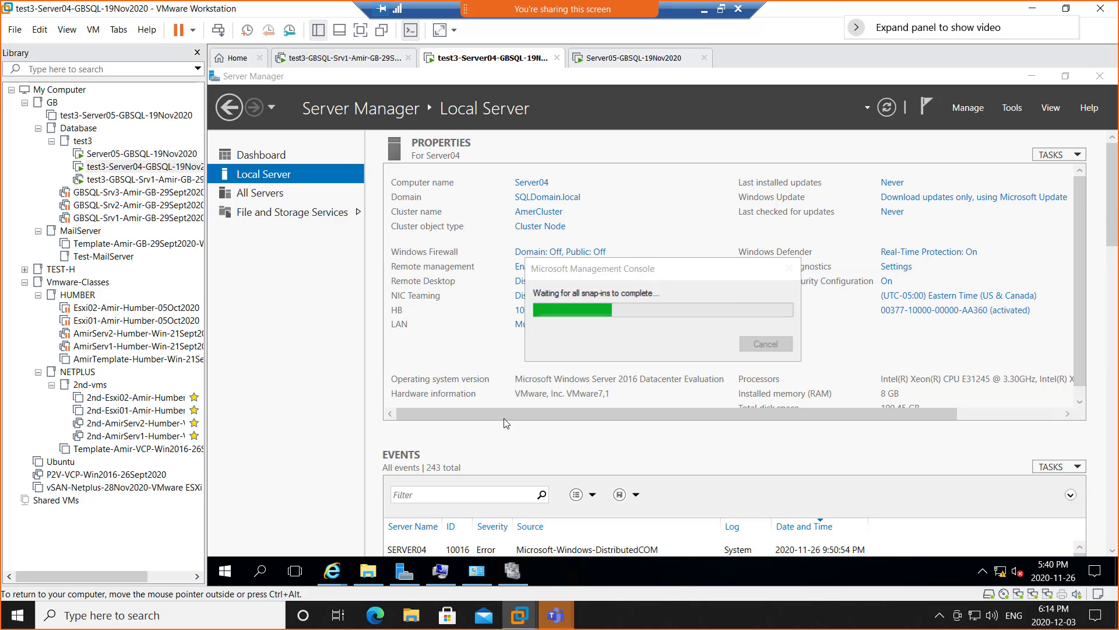
{"action": "left_click", "coordinate": [643, 59]}
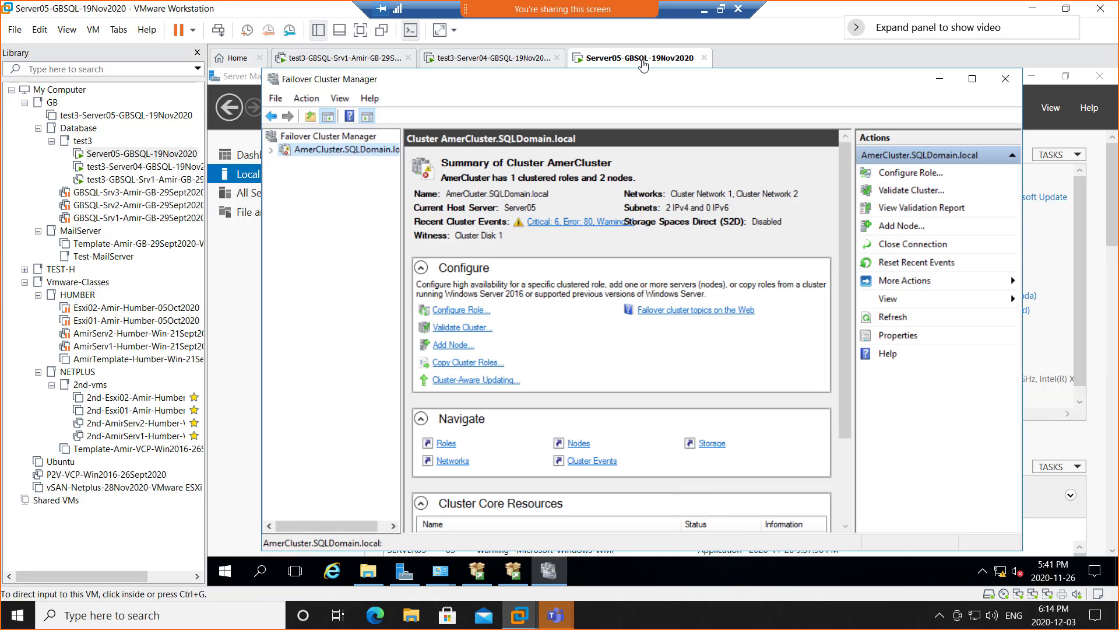
- Confirm AmerCluster's Nodes list shows Server04 and Server05 both Up, then go back to the test3-Server04 tab
{"action": "left_click", "coordinate": [271, 151]}
{"action": "left_click", "coordinate": [319, 175]}
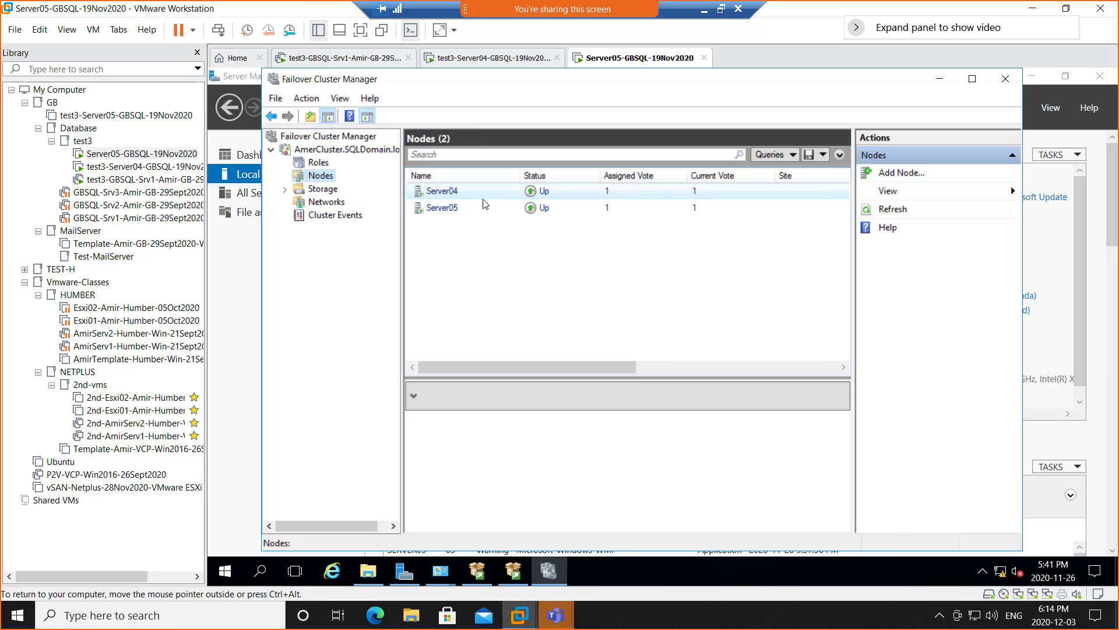
{"action": "right_click", "coordinate": [455, 214]}
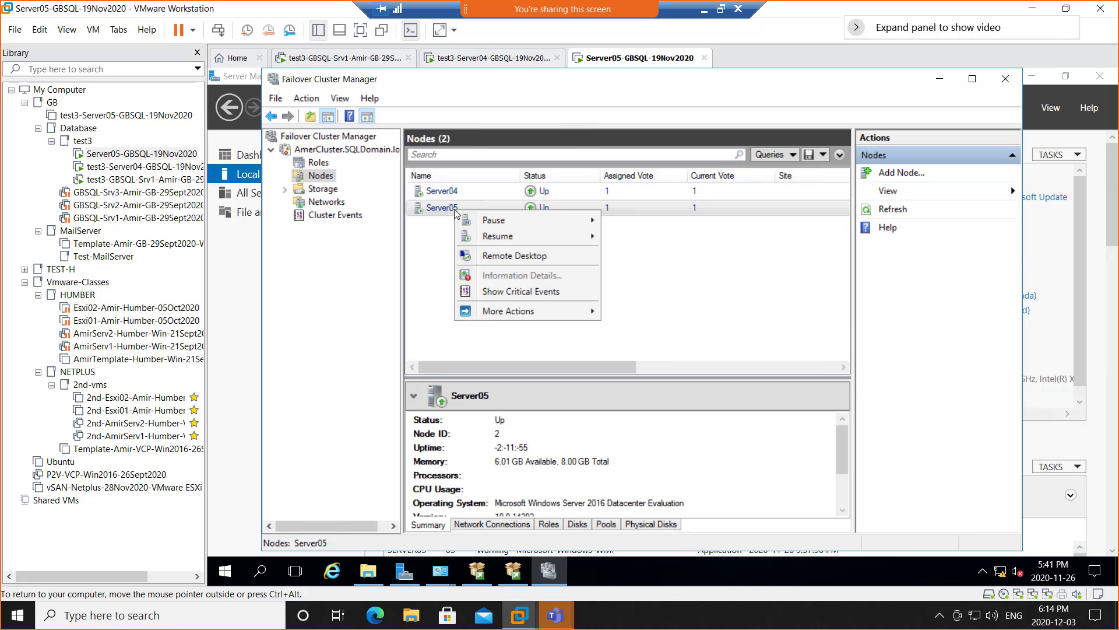
{"action": "left_click", "coordinate": [422, 267]}
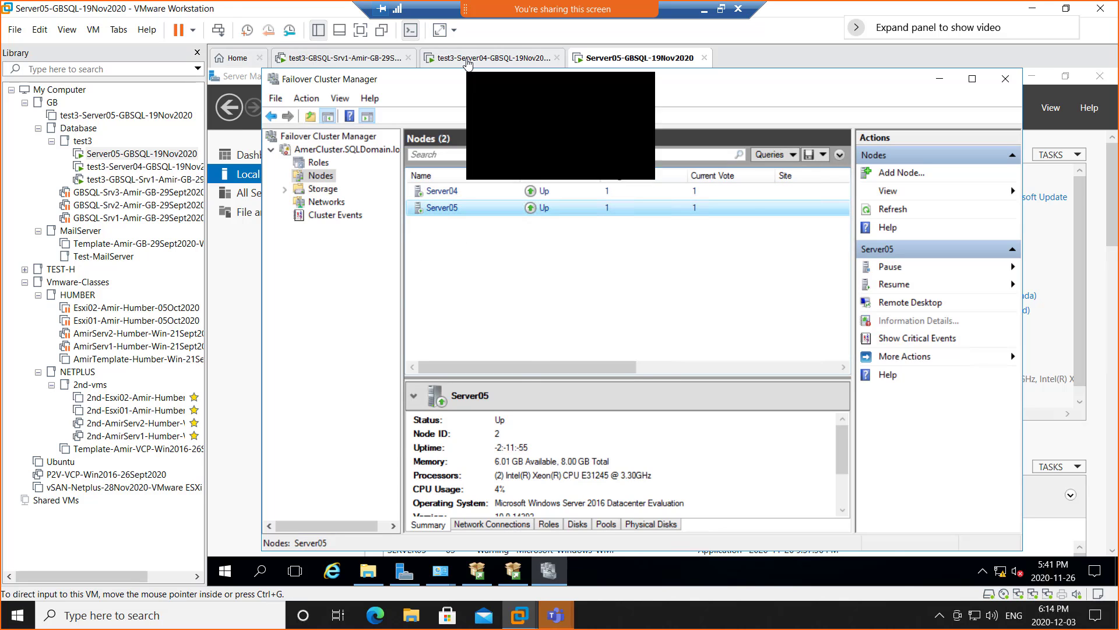
{"action": "left_click", "coordinate": [468, 59]}
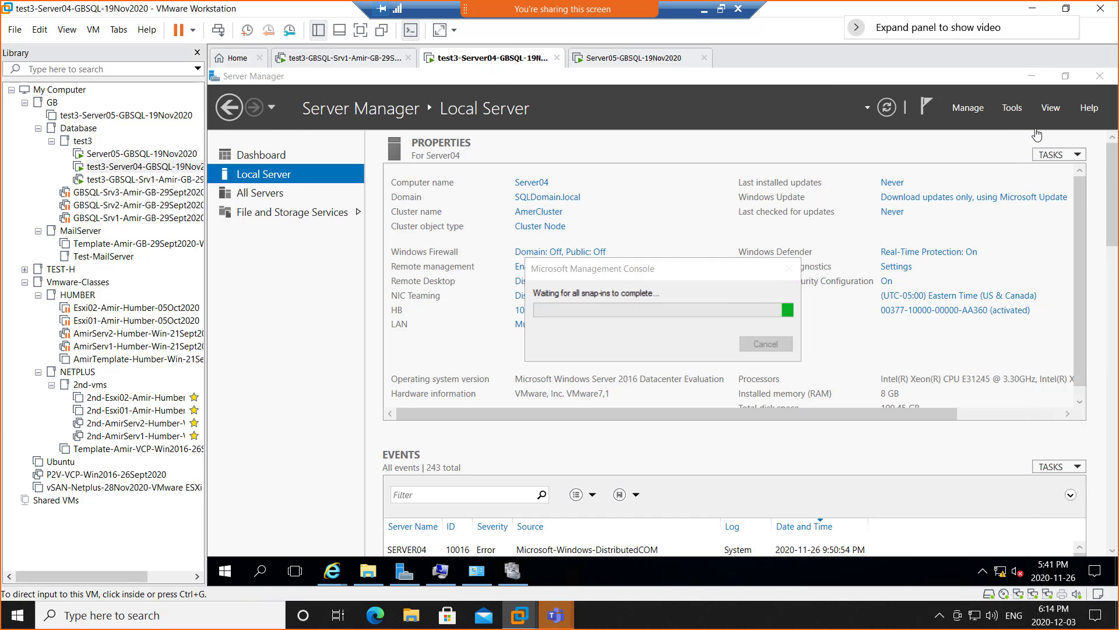
- Bring the loading MMC console forward and open the host's Task Manager from the taskbar
{"action": "left_click", "coordinate": [512, 576]}
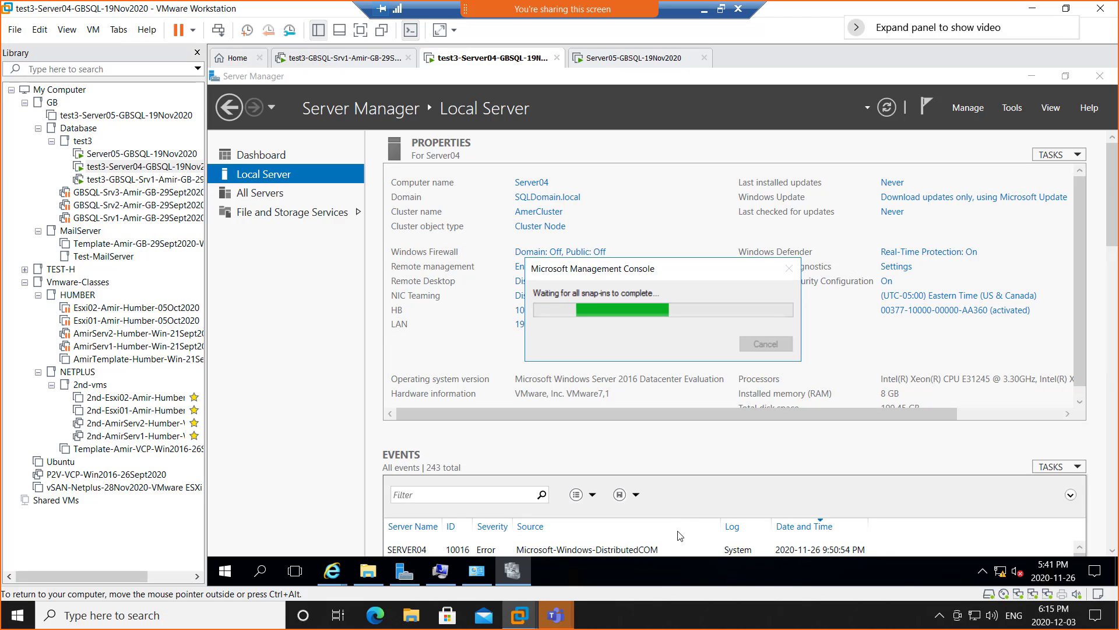
{"action": "right_click", "coordinate": [732, 616]}
{"action": "left_click", "coordinate": [794, 547]}
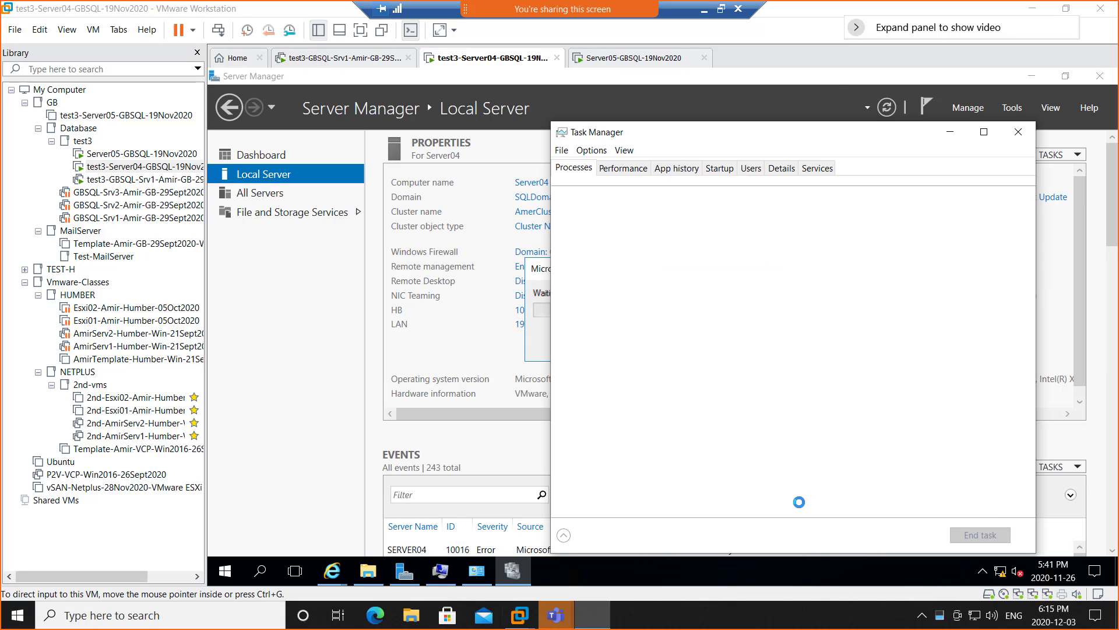
- Check Task Manager's Performance view showing 21.5 of 23.9 GB memory in use, then minimize it
{"action": "left_click", "coordinate": [622, 169]}
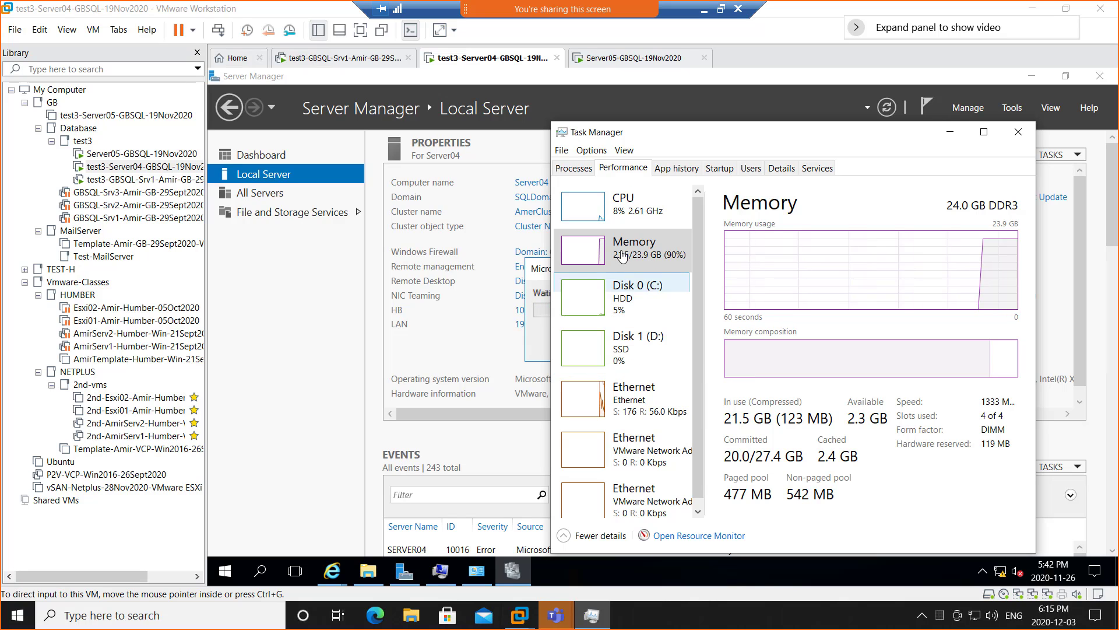
{"action": "left_click", "coordinate": [949, 133]}
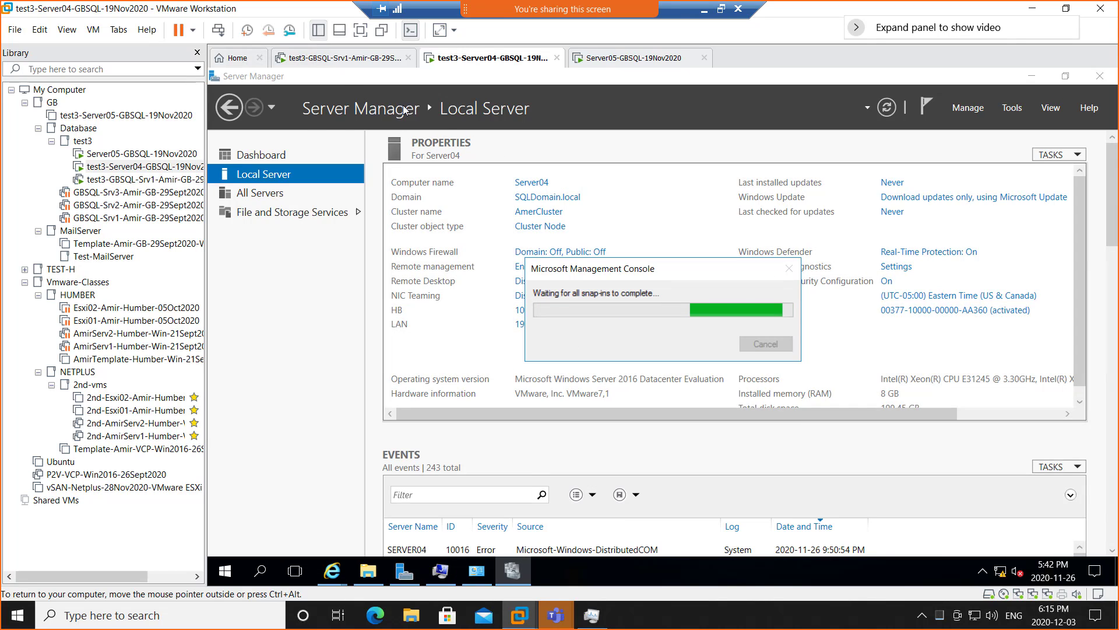
- On the test3-GBSQL-Srv1 VM, search Windows for 'ssms' and find no Management Studio
{"action": "left_click", "coordinate": [313, 62]}
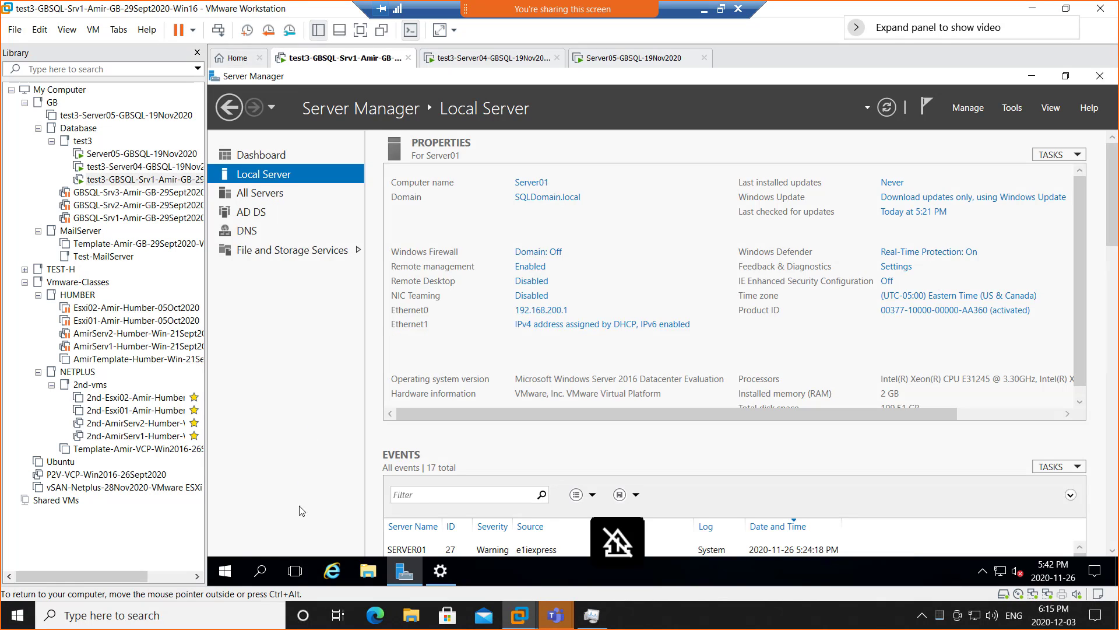
{"action": "left_click", "coordinate": [225, 575]}
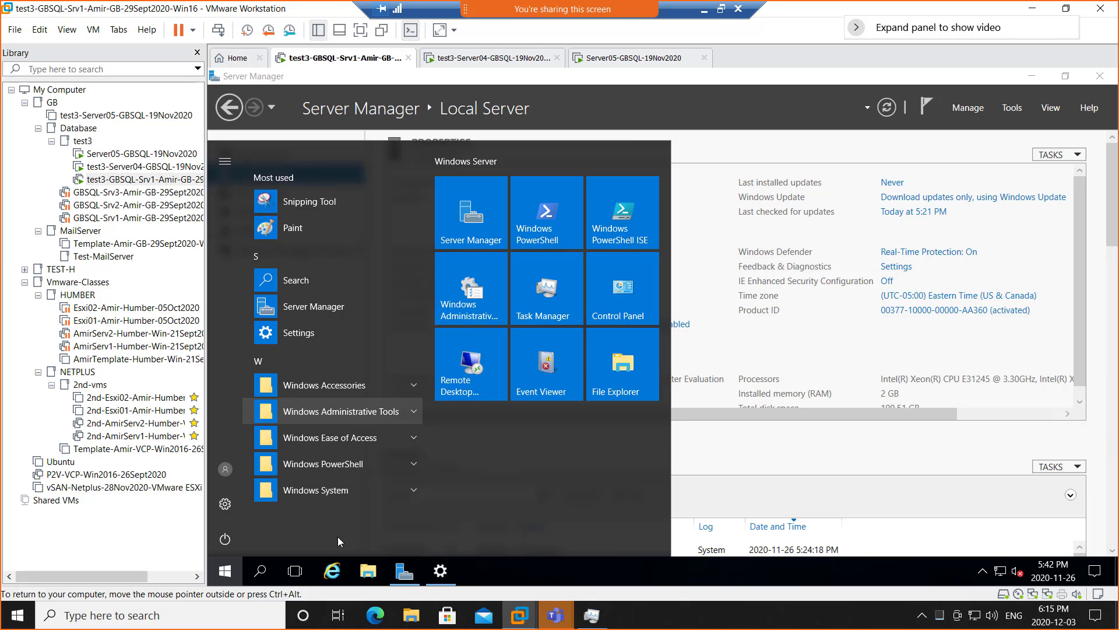
{"action": "left_click", "coordinate": [259, 573]}
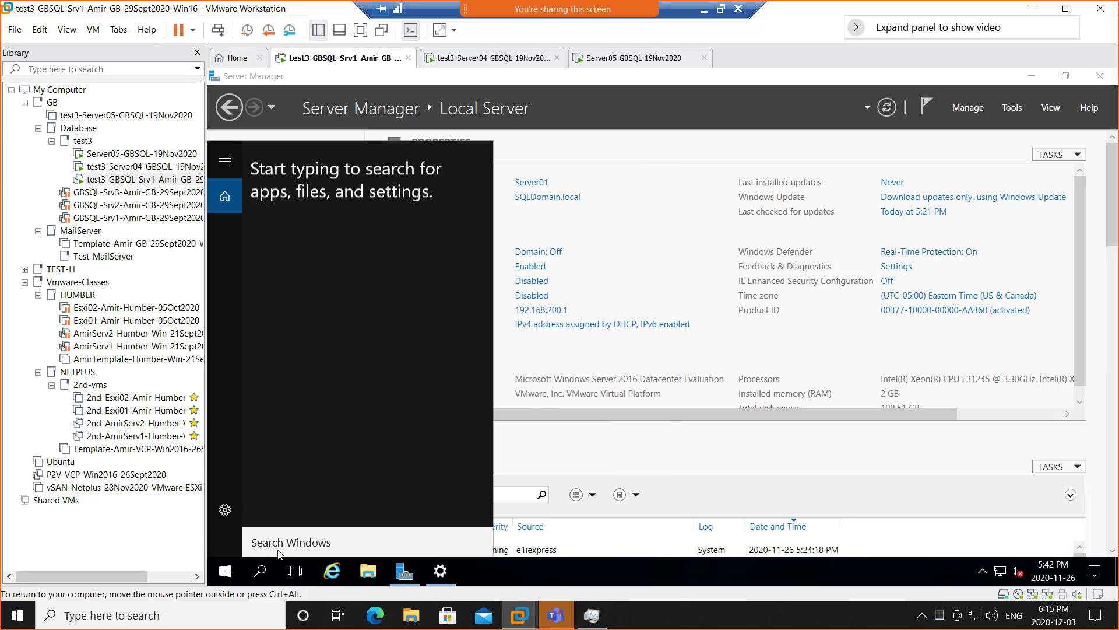
{"action": "type", "text": "s"}
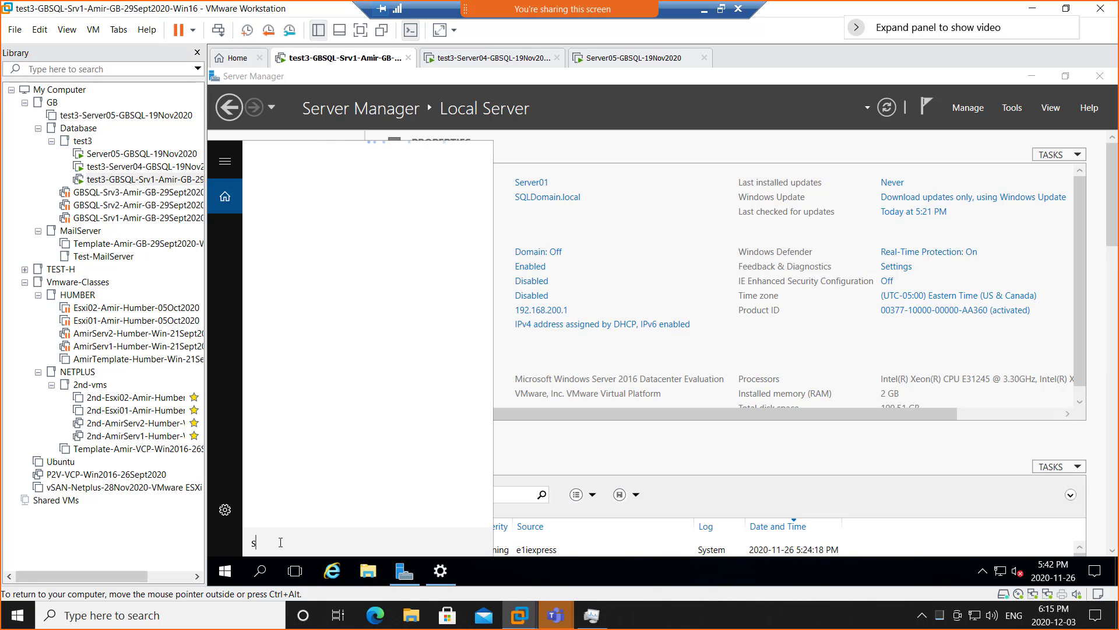
{"action": "type", "text": "sms"}
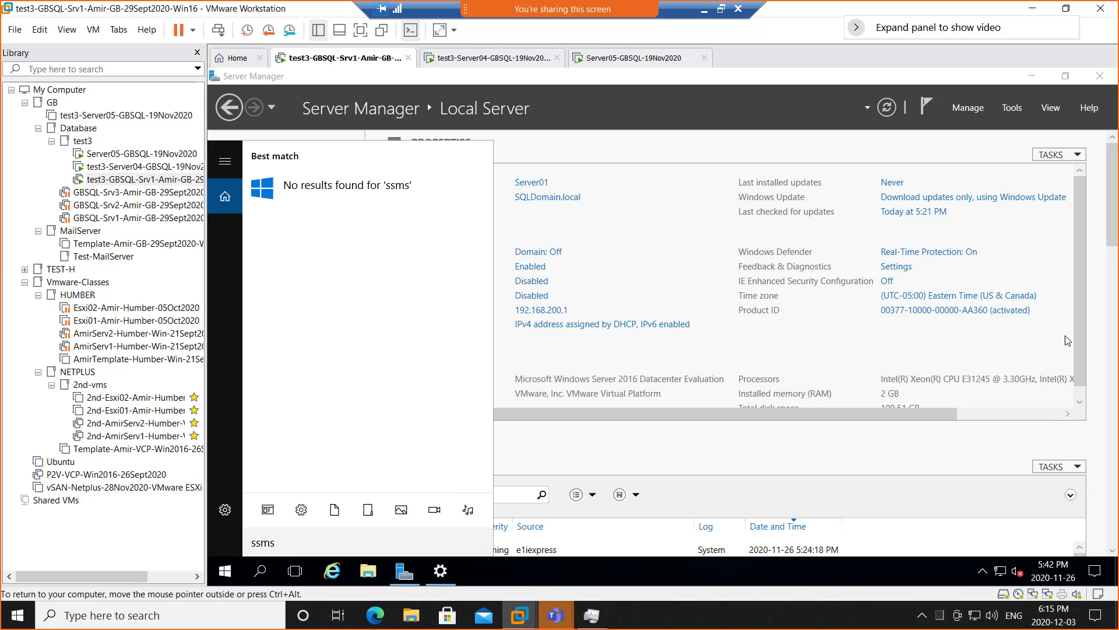
- Open the suspended GBSQL-Srv1 VM from the Library, then return to test3-GBSQL-Srv1 and close the search
{"action": "left_click", "coordinate": [141, 220]}
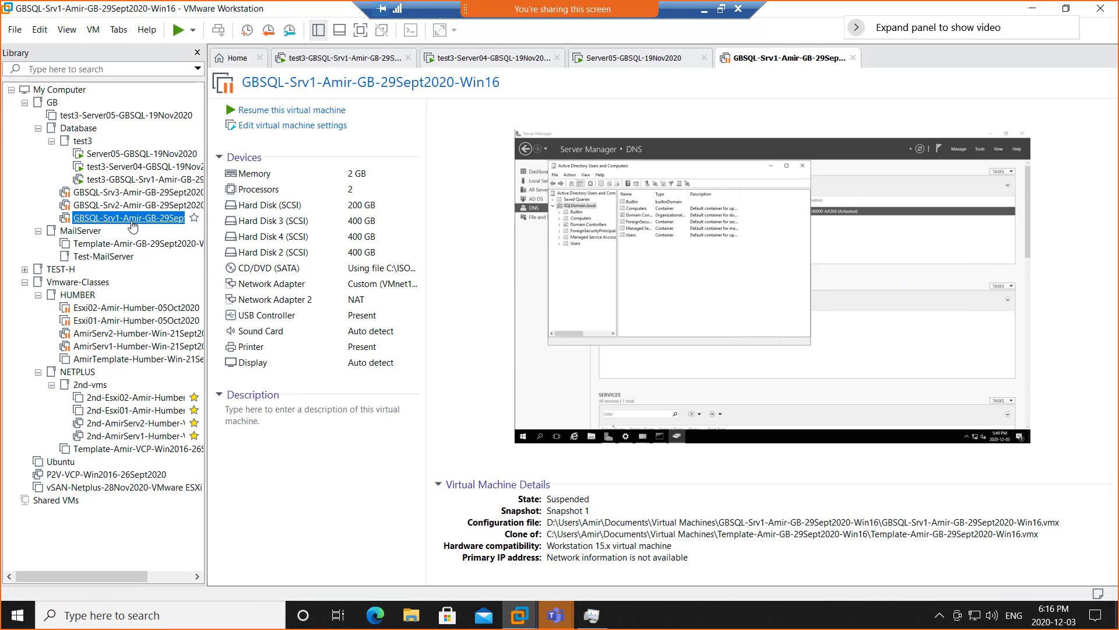
{"action": "left_click", "coordinate": [111, 180]}
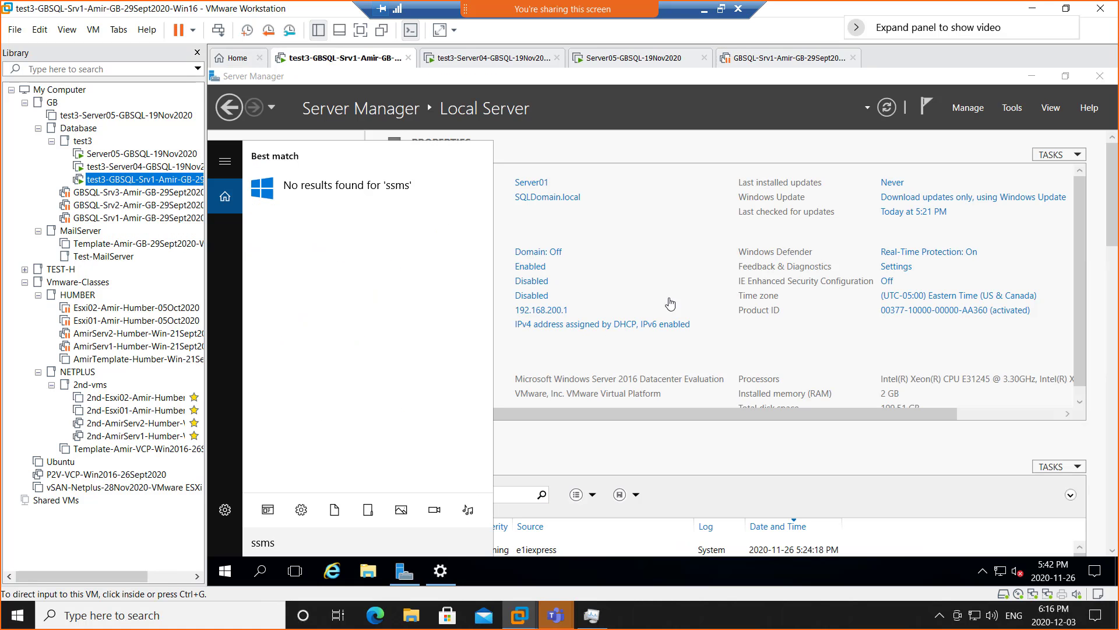
{"action": "left_click", "coordinate": [704, 449]}
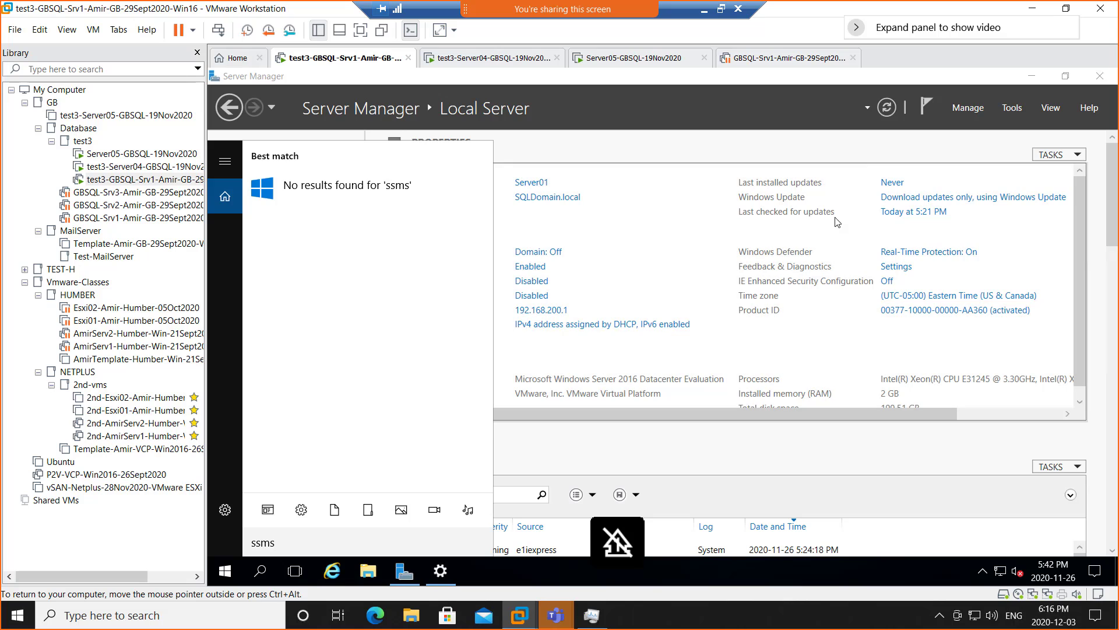
{"action": "left_click", "coordinate": [1009, 111]}
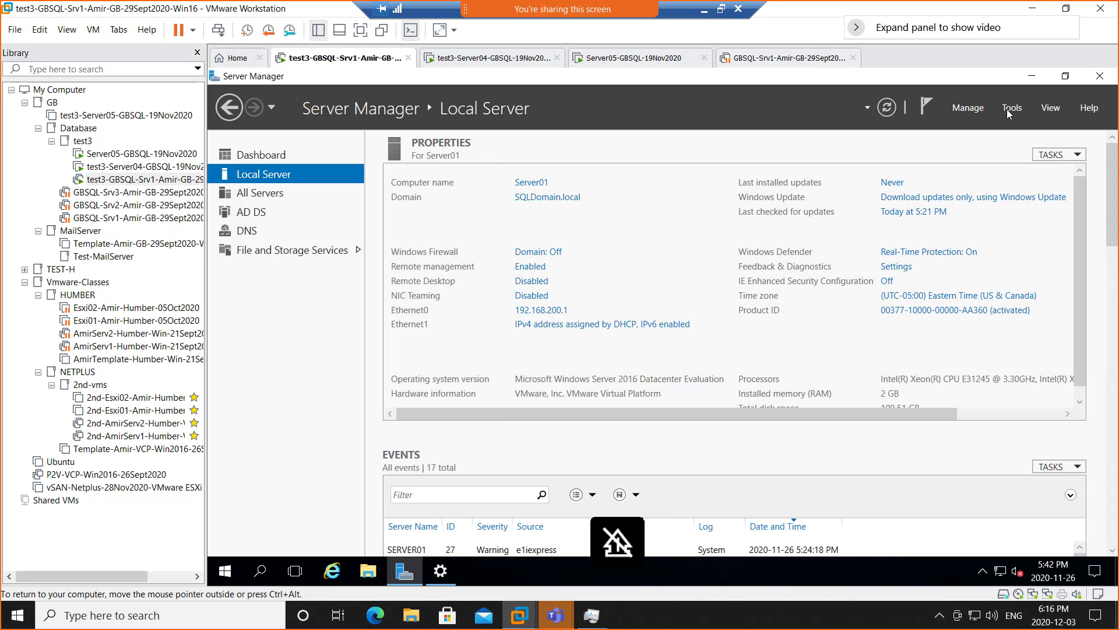
{"action": "left_click", "coordinate": [1007, 111]}
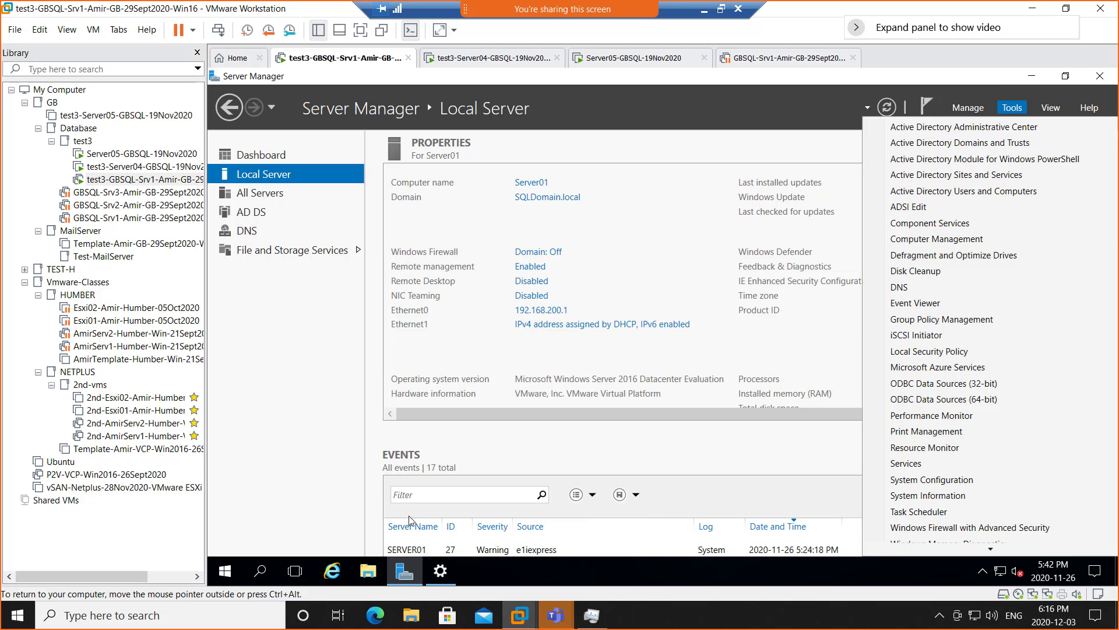
{"action": "left_click", "coordinate": [225, 573]}
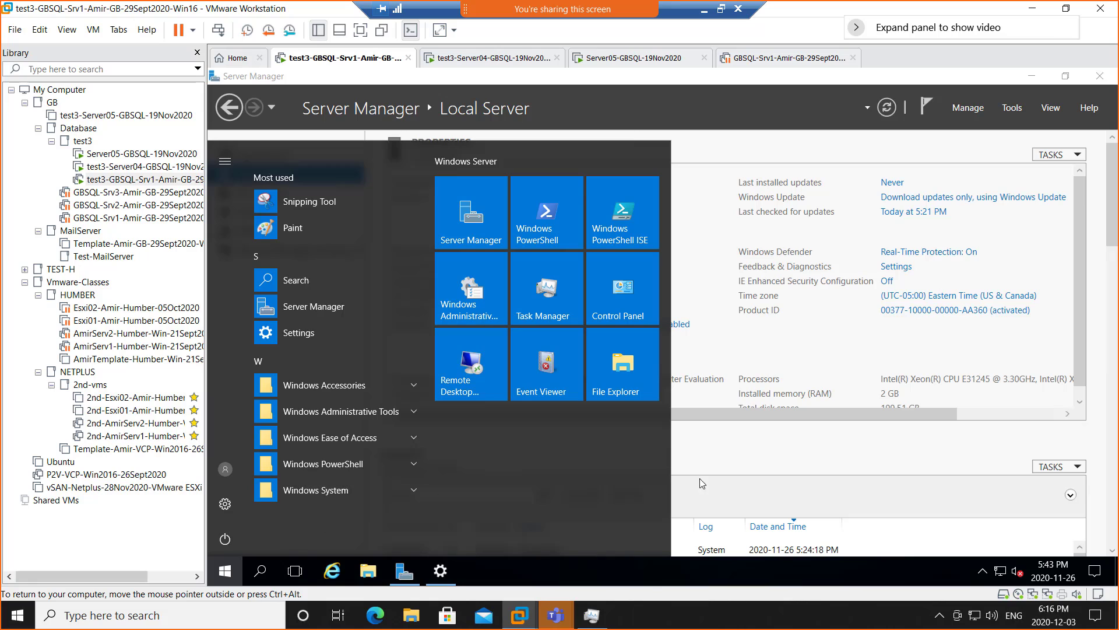
{"action": "left_click", "coordinate": [741, 491]}
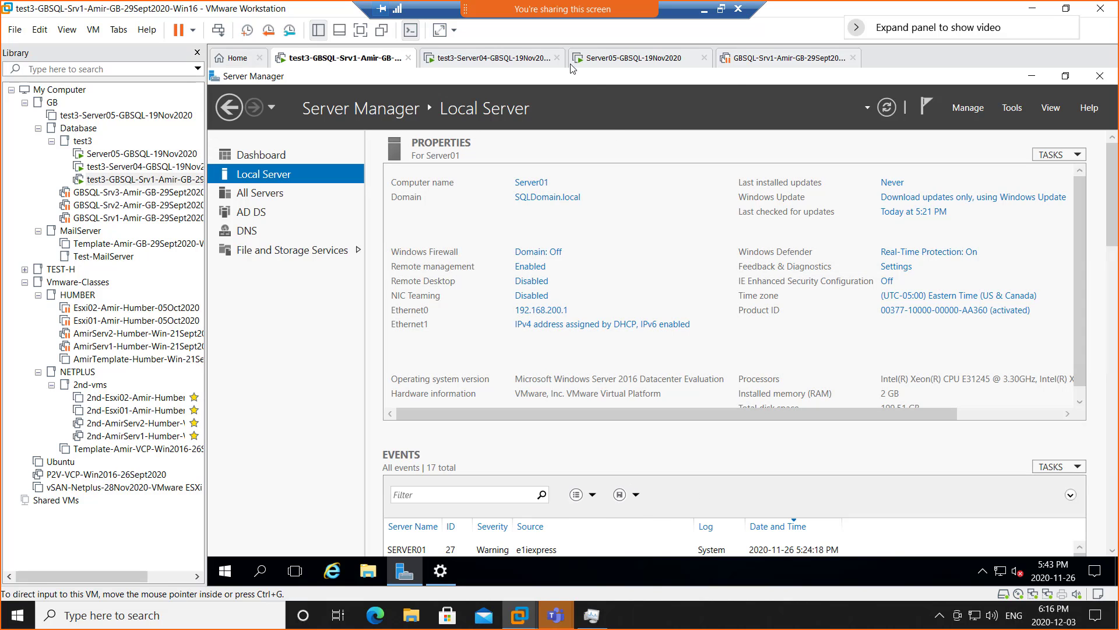
- Resume GBSQL-Srv1 and search 'ssms' to find SQL Server Management Studio 18, then return to test3-GBSQL-Srv1
{"action": "left_click", "coordinate": [781, 63]}
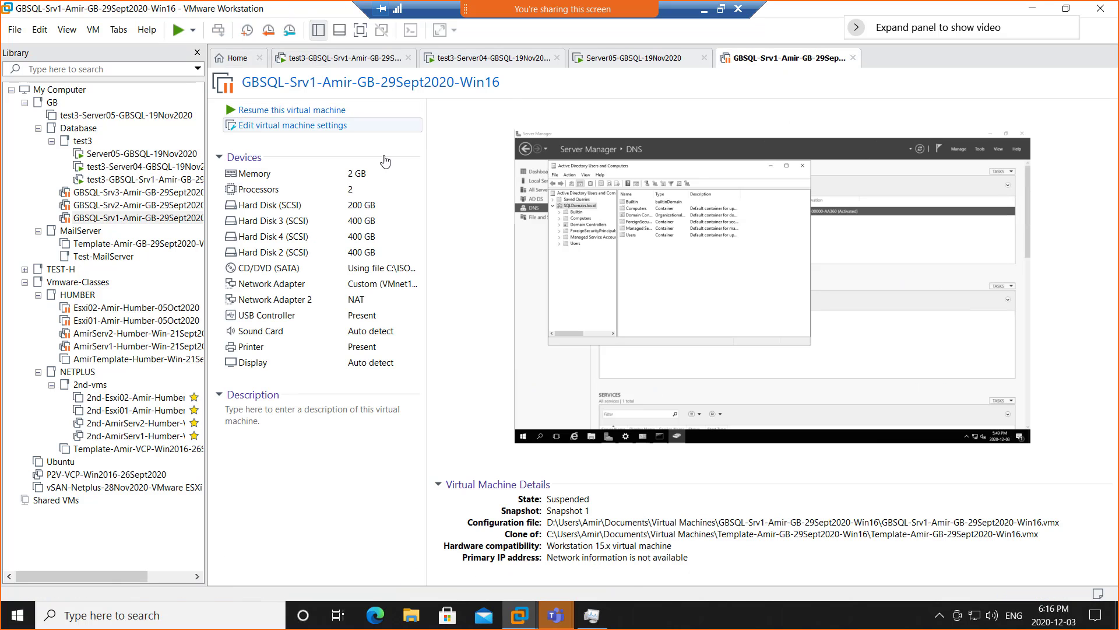
{"action": "left_click", "coordinate": [269, 111]}
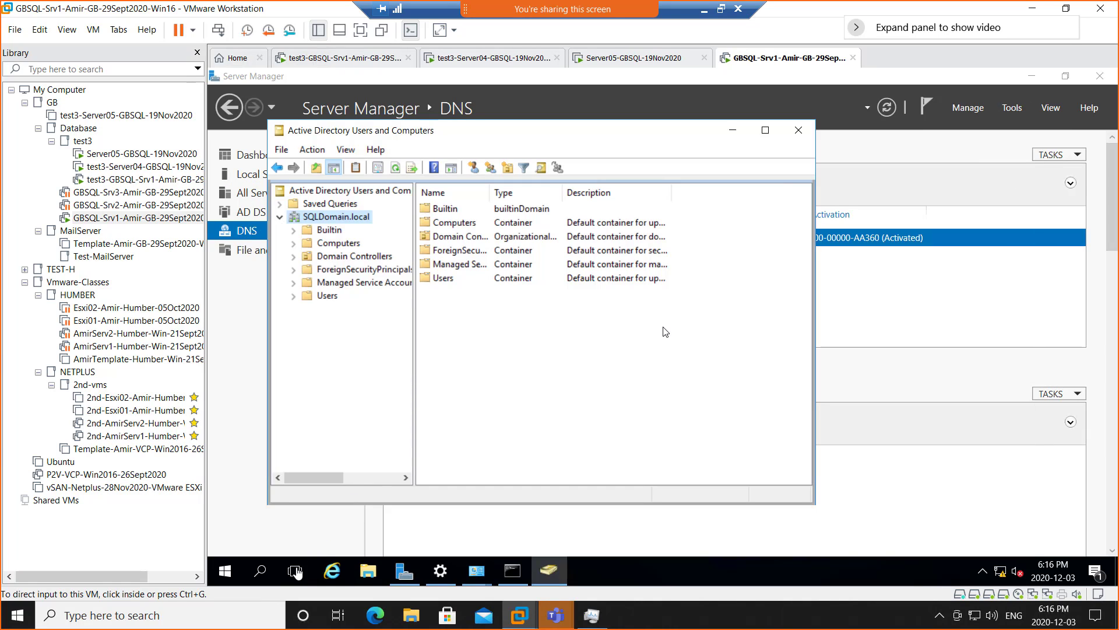
{"action": "left_click", "coordinate": [272, 571]}
{"action": "left_click", "coordinate": [262, 576]}
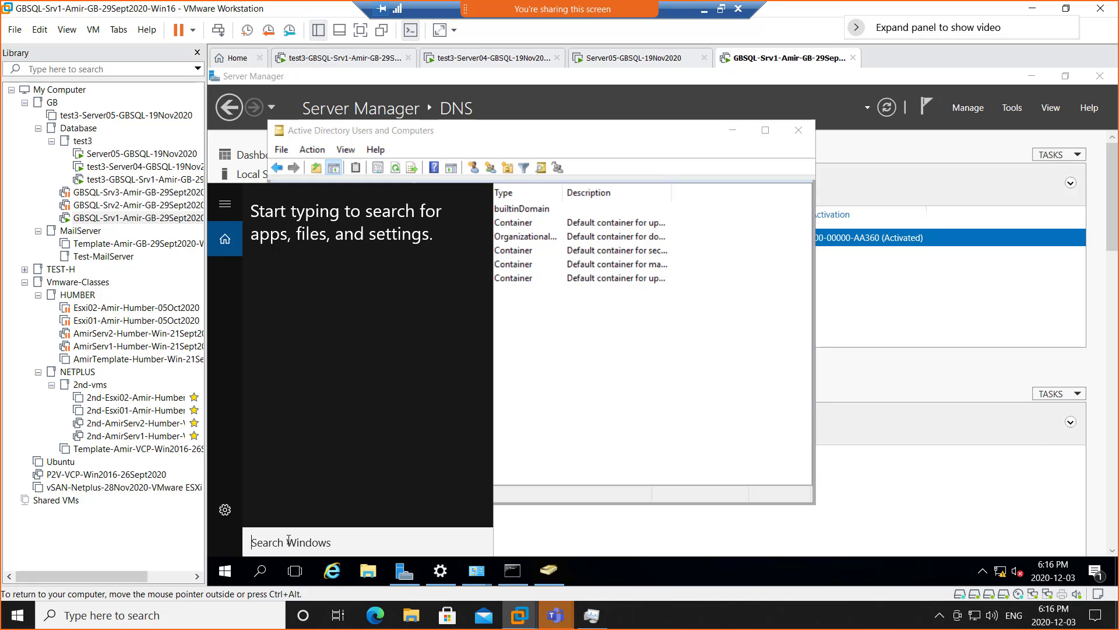
{"action": "type", "text": "ssms"}
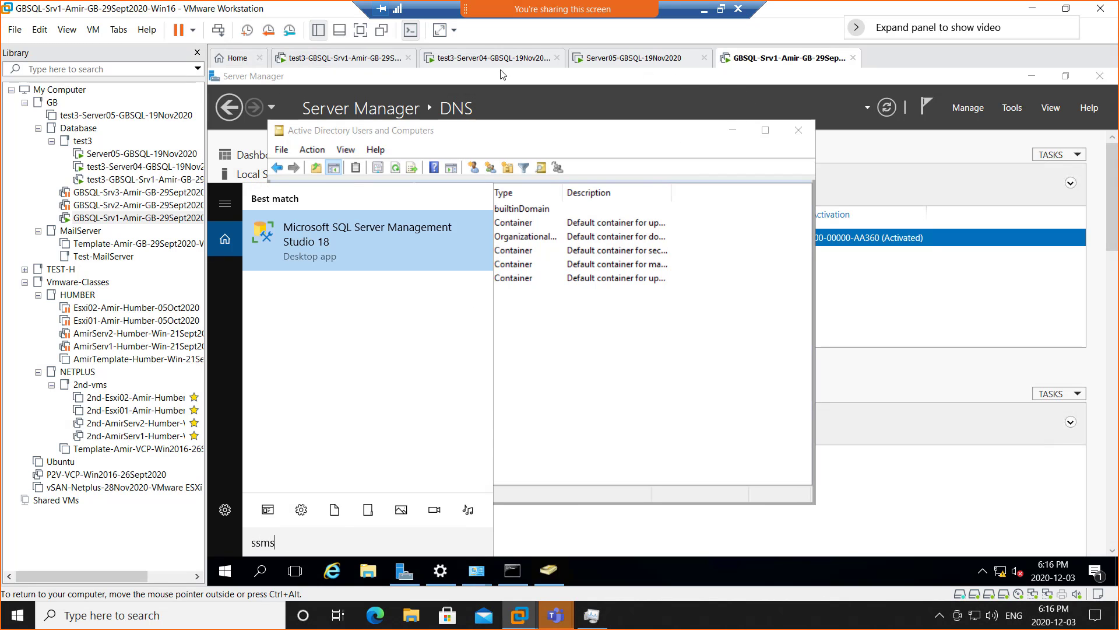
{"action": "left_click", "coordinate": [326, 58]}
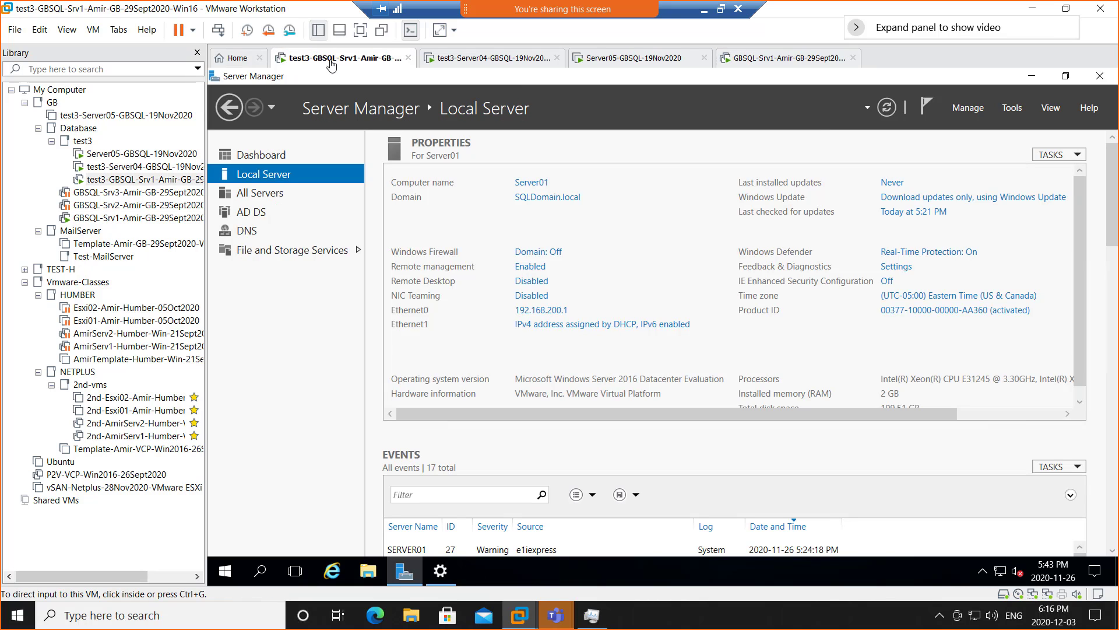
- Power off test3-GBSQL-Srv1, then move GBSQL-Srv1 into test3 and test3-GBSQL-Srv1 into Database
{"action": "right_click", "coordinate": [343, 63]}
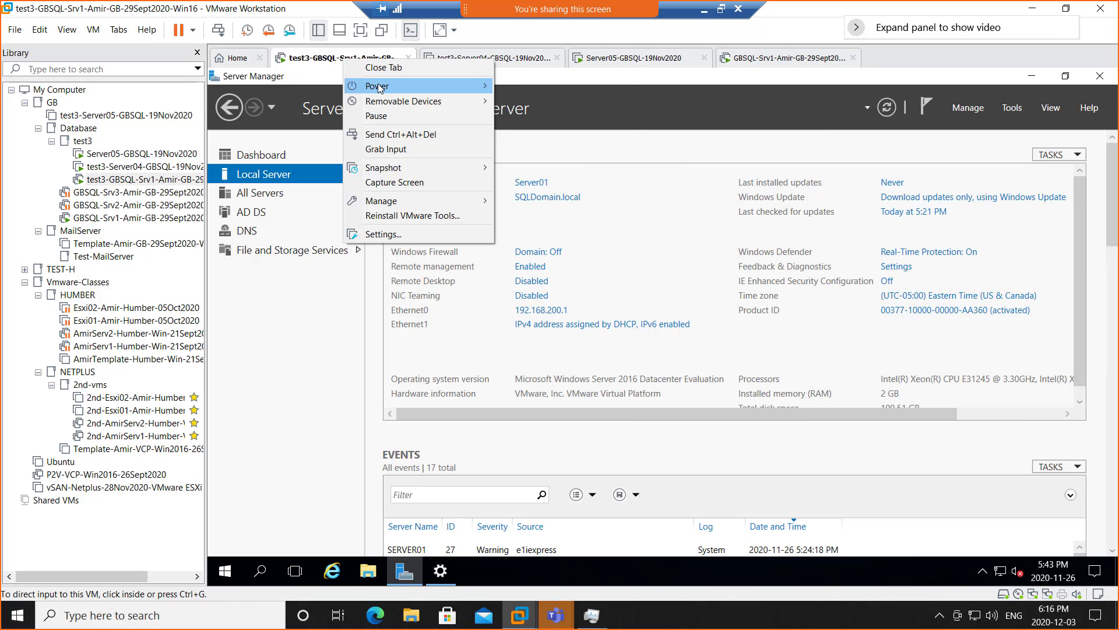
{"action": "mouse_move", "coordinate": [378, 84]}
{"action": "left_click", "coordinate": [550, 163]}
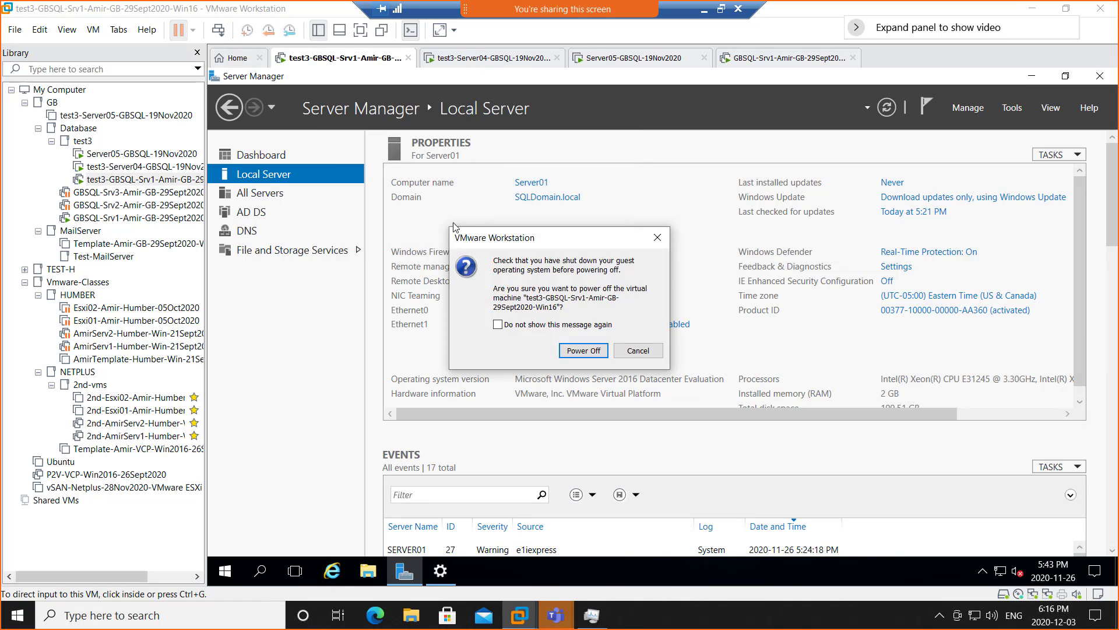
{"action": "left_click", "coordinate": [566, 352]}
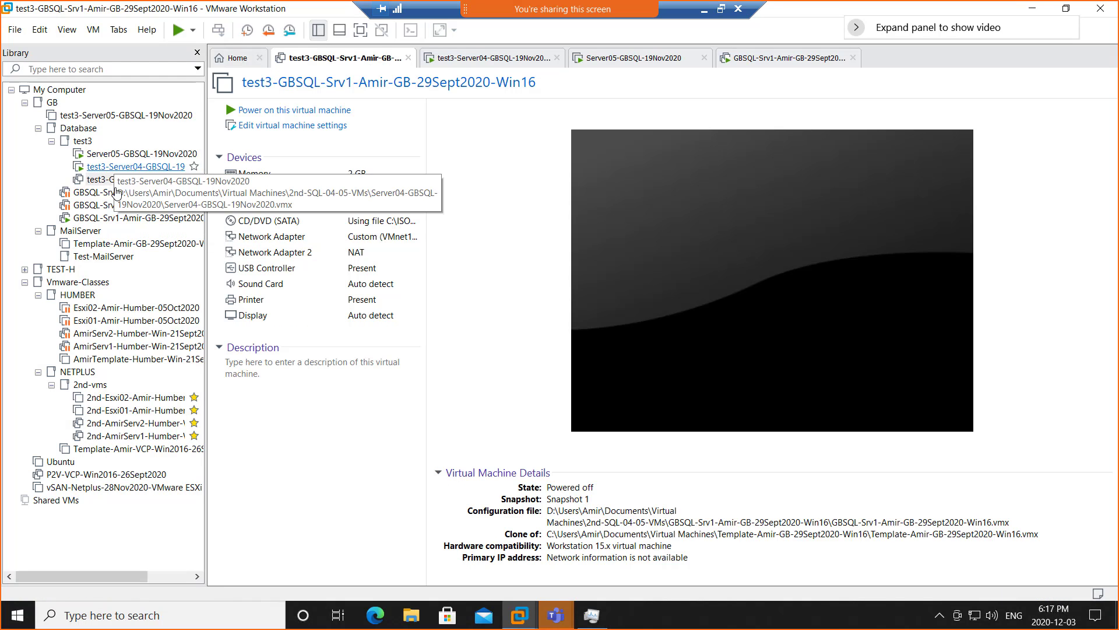
{"action": "left_click_drag", "start_coordinate": [105, 223], "coordinate": [106, 176]}
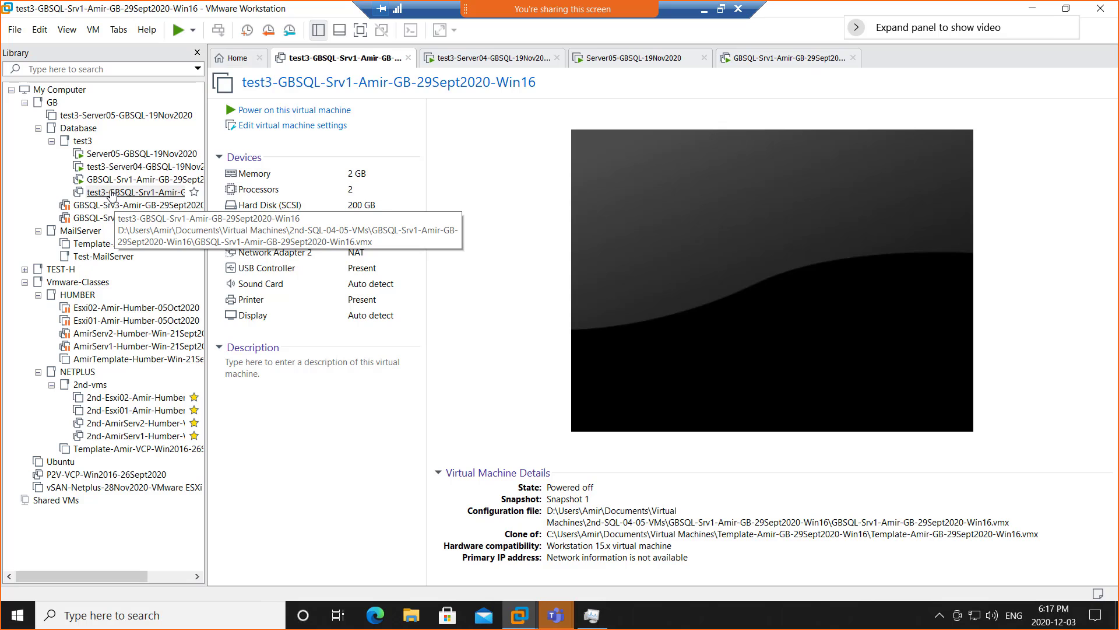
{"action": "left_click_drag", "start_coordinate": [112, 194], "coordinate": [110, 227]}
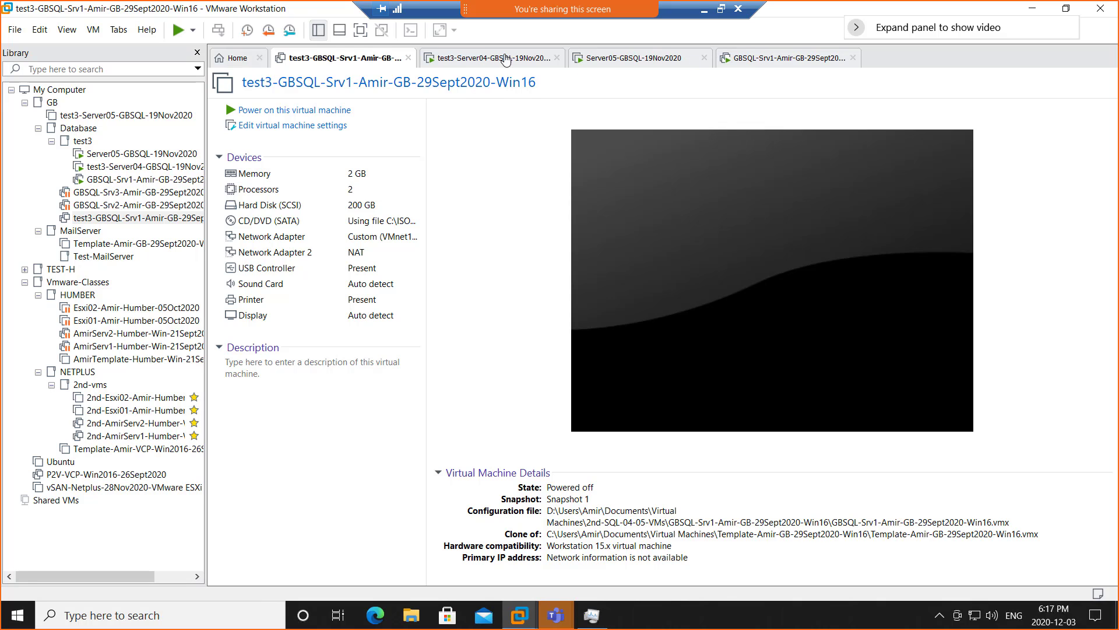
- Close the powered-off test3-GBSQL-Srv1 tab and place the GBSQL-Srv1 tab right after Home
{"action": "left_click", "coordinate": [409, 57]}
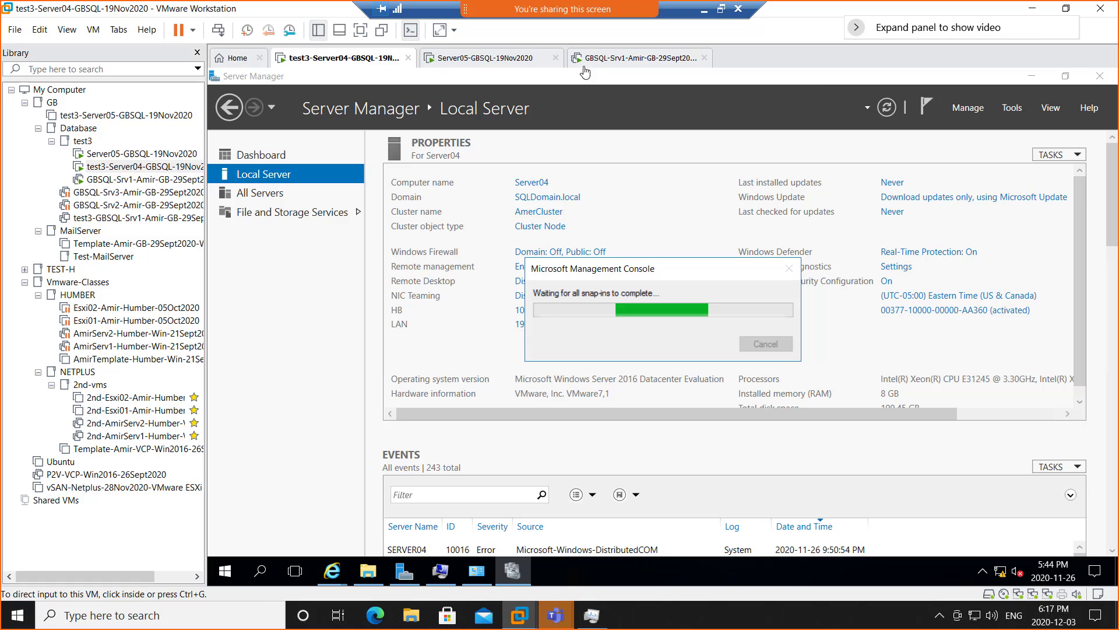
{"action": "left_click", "coordinate": [642, 61]}
{"action": "left_click_drag", "start_coordinate": [647, 63], "coordinate": [407, 63]}
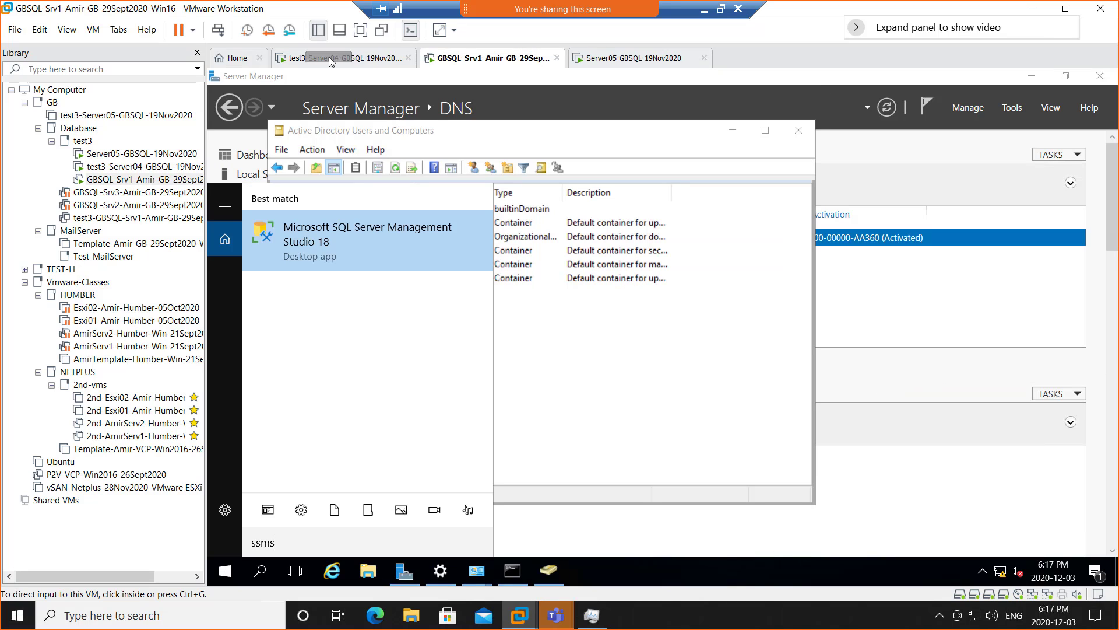
{"action": "left_click_drag", "start_coordinate": [329, 57], "coordinate": [319, 62]}
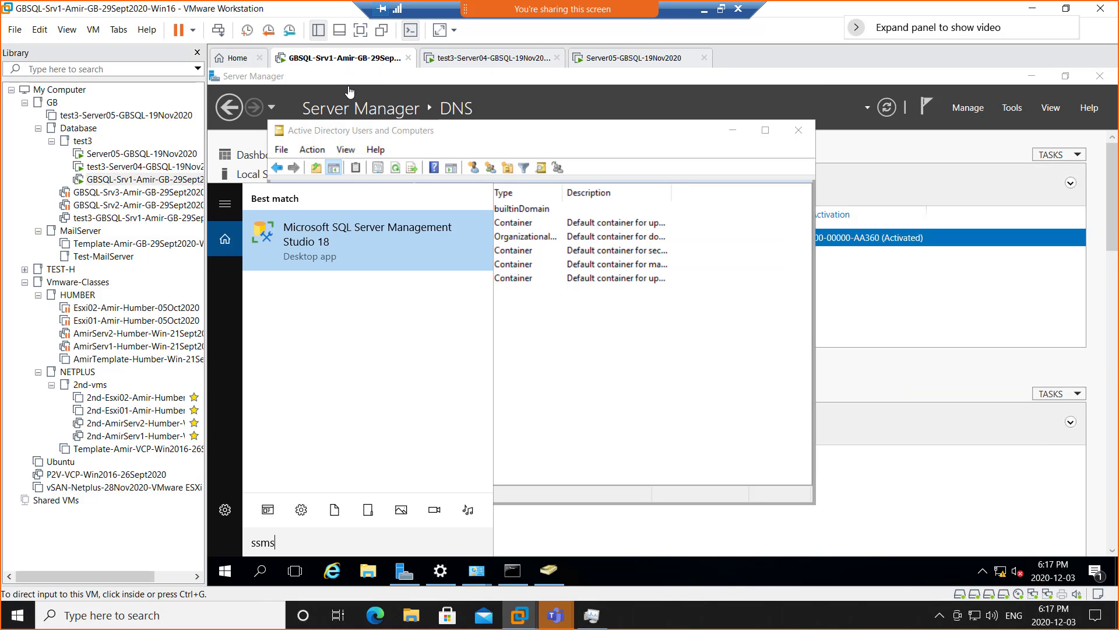
{"action": "left_click", "coordinate": [496, 66]}
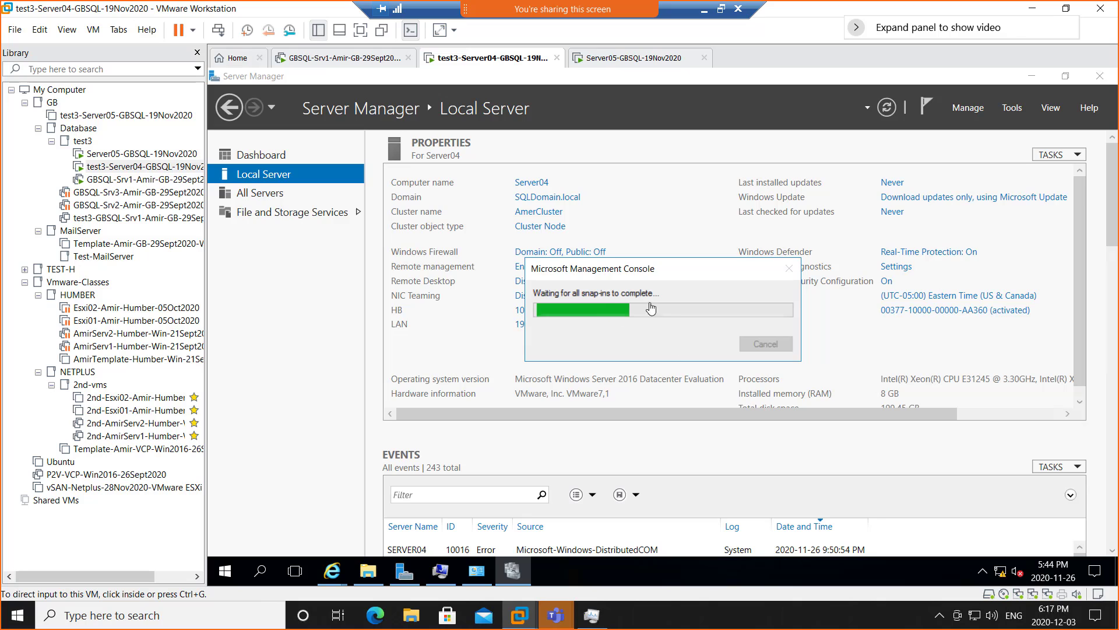
- On Server05, view AmerCluster's Roles showing SQL Server (EVAL) Stopped, then return to Server04
{"action": "left_click", "coordinate": [622, 60]}
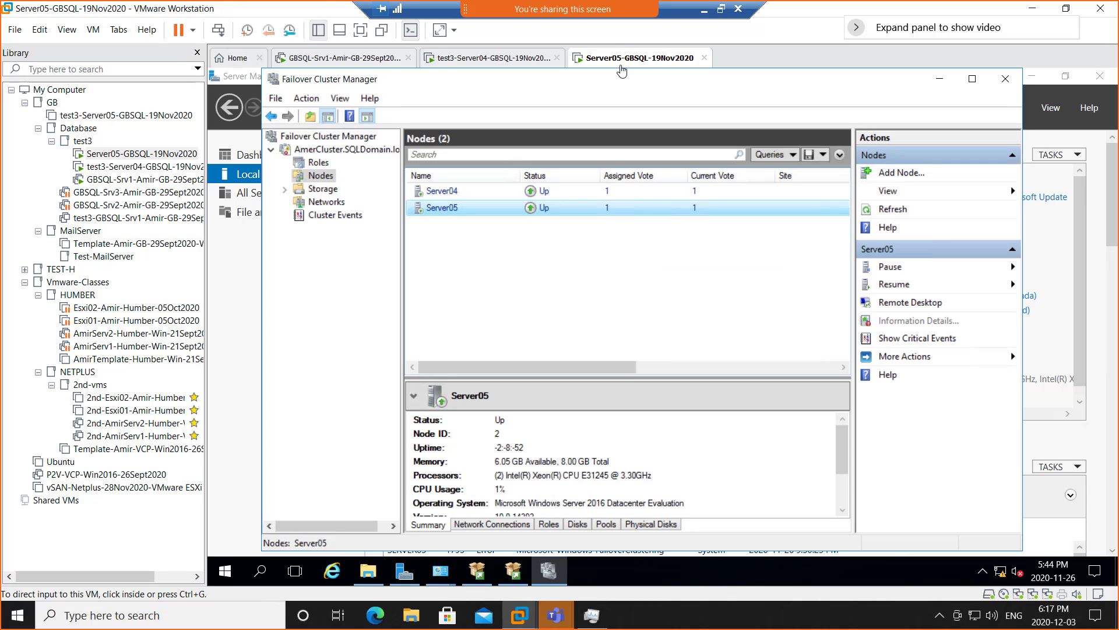
{"action": "left_click", "coordinate": [329, 151]}
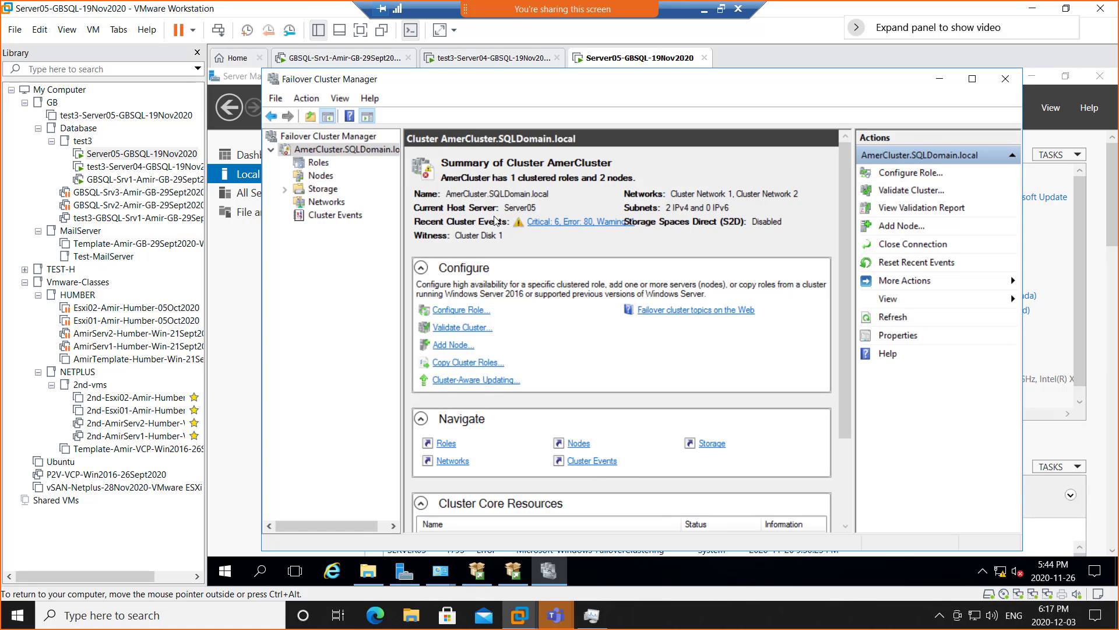
{"action": "left_click", "coordinate": [321, 163]}
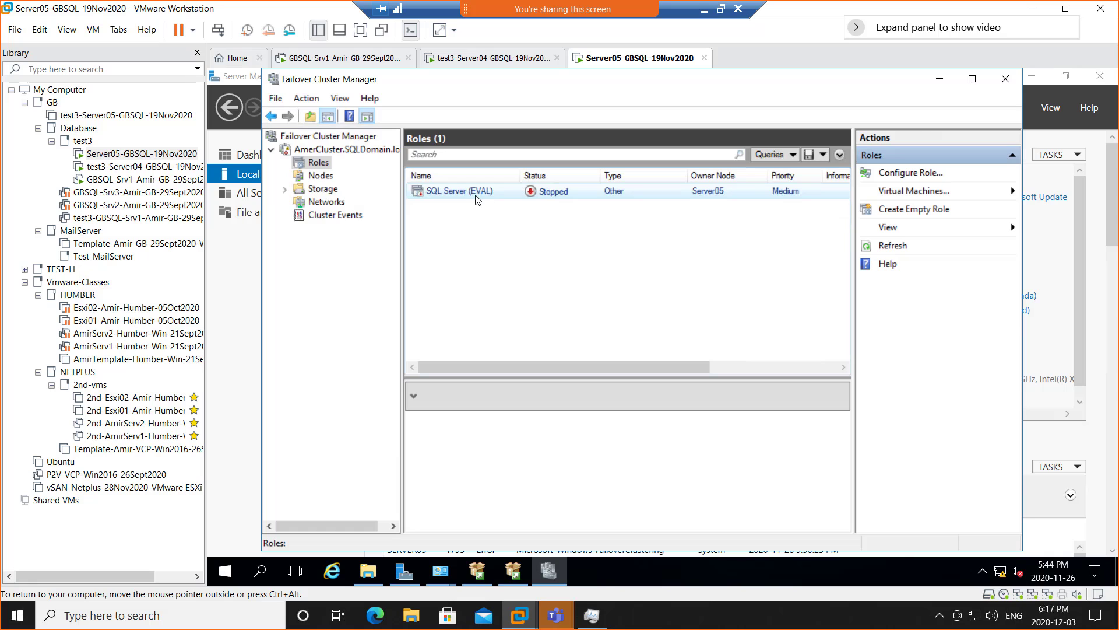
{"action": "right_click", "coordinate": [472, 196]}
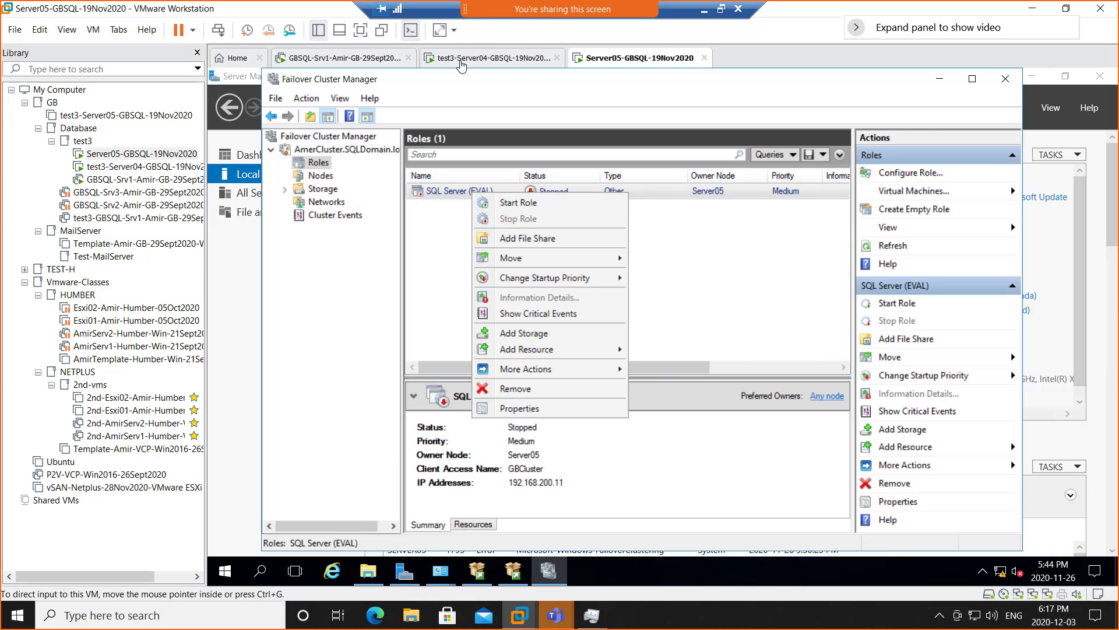
{"action": "left_click", "coordinate": [465, 63]}
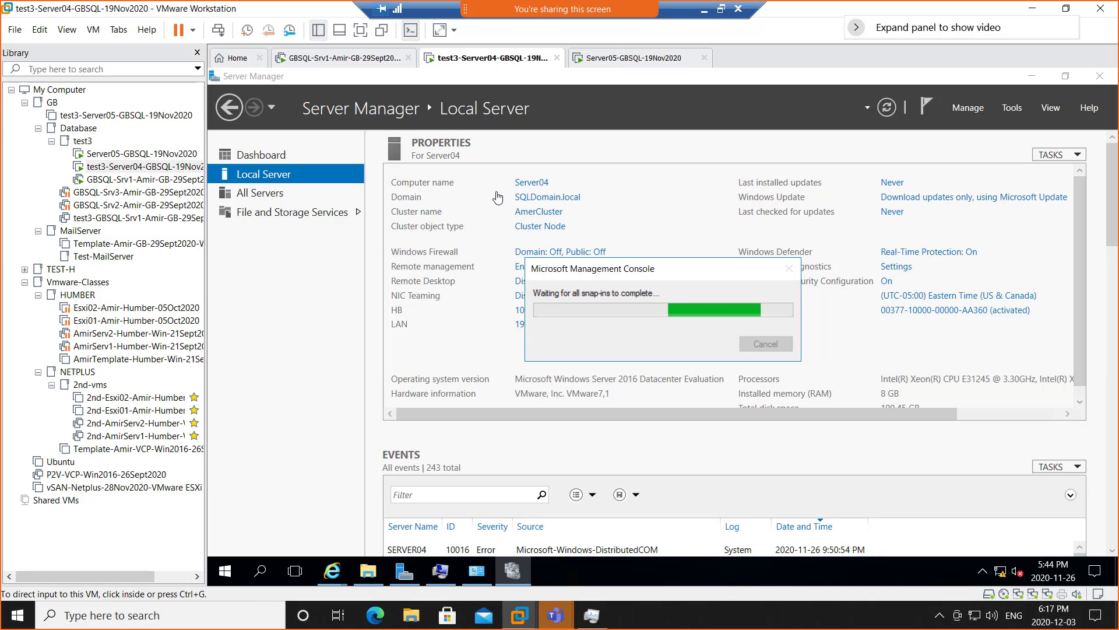
- Launch the Services console on Server04 with services.msc, maximized and sorted by startup type
{"action": "left_click", "coordinate": [695, 348]}
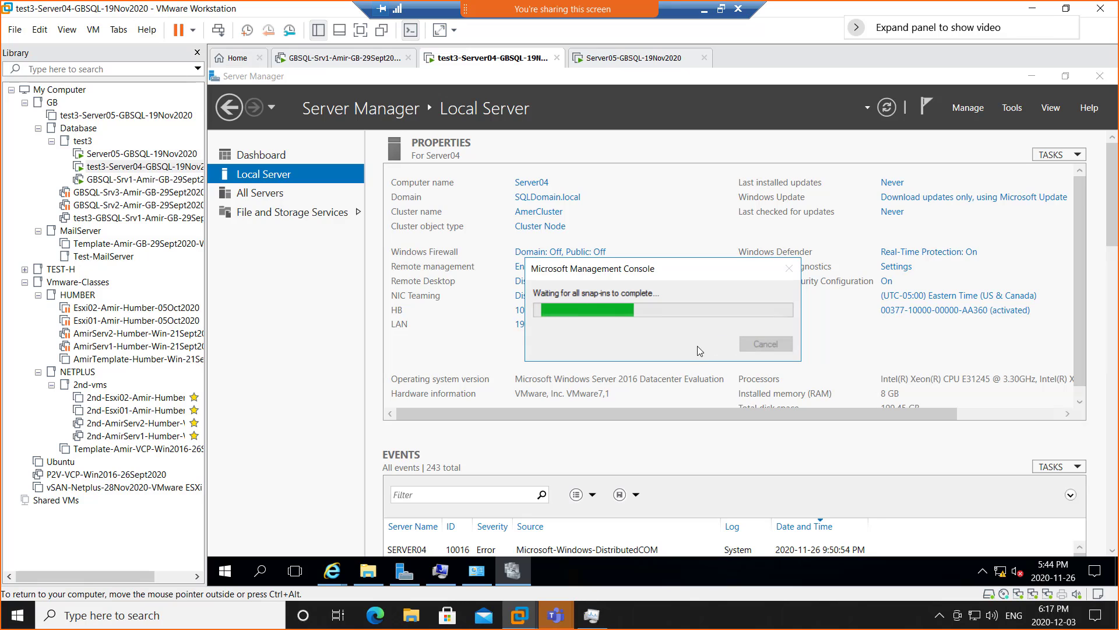
{"action": "right_click", "coordinate": [225, 571]}
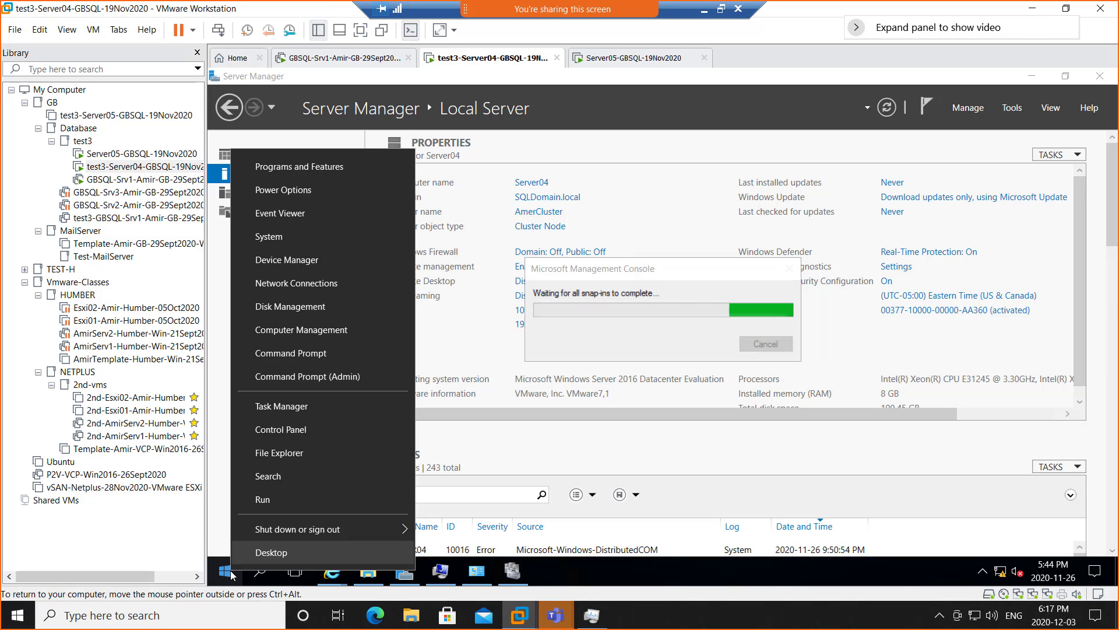
{"action": "left_click", "coordinate": [306, 503]}
{"action": "type", "text": "s"}
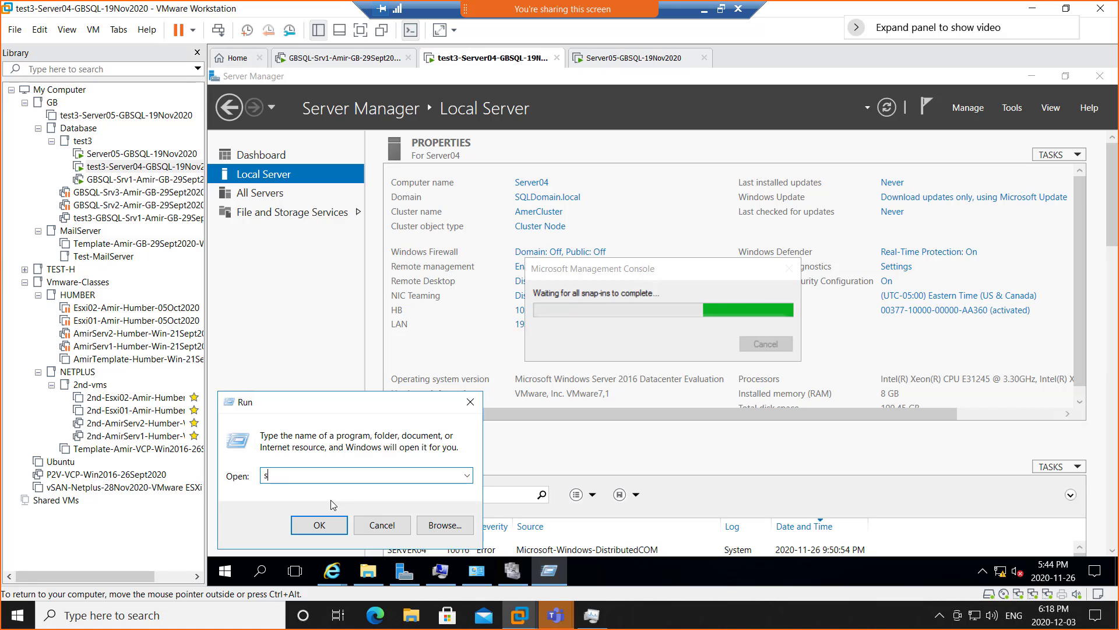
{"action": "type", "text": "ervices.msc"}
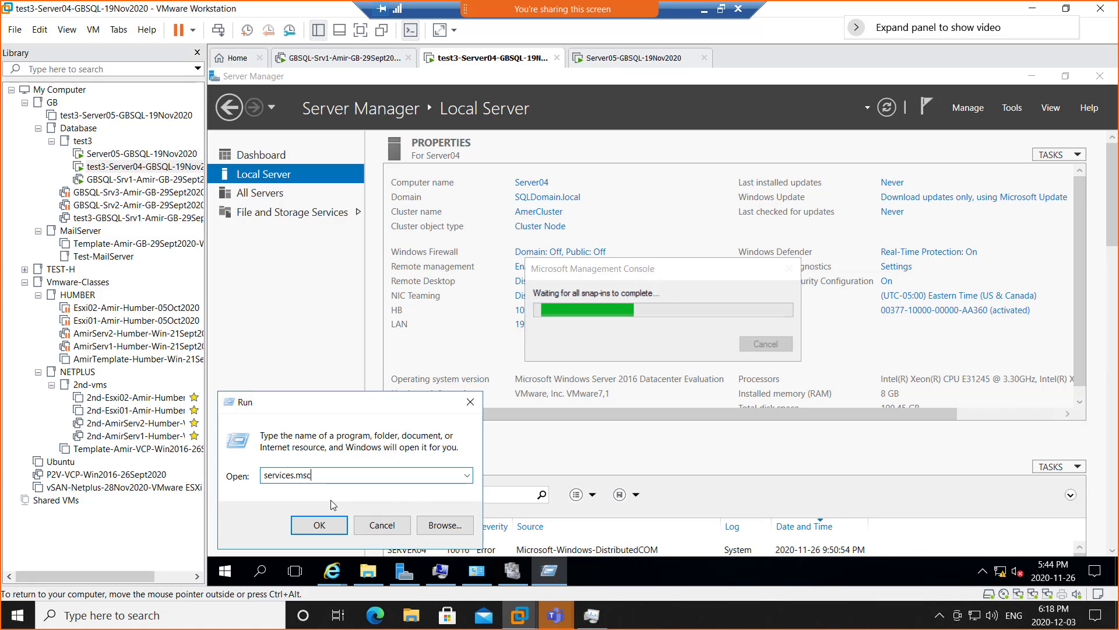
{"action": "key", "text": "Return"}
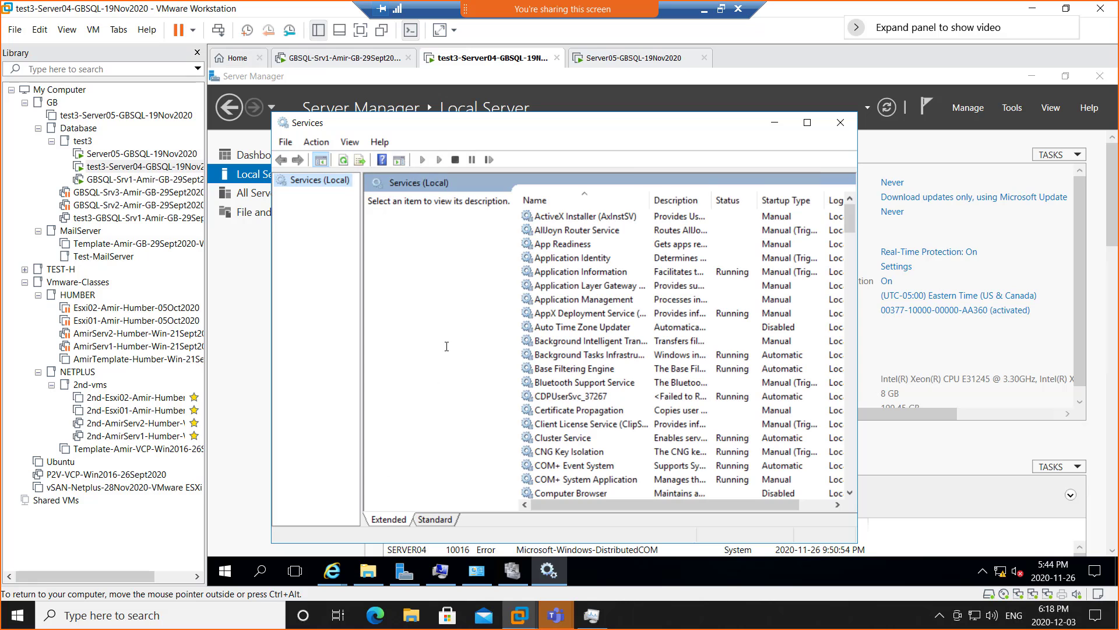
{"action": "left_click", "coordinate": [808, 123]}
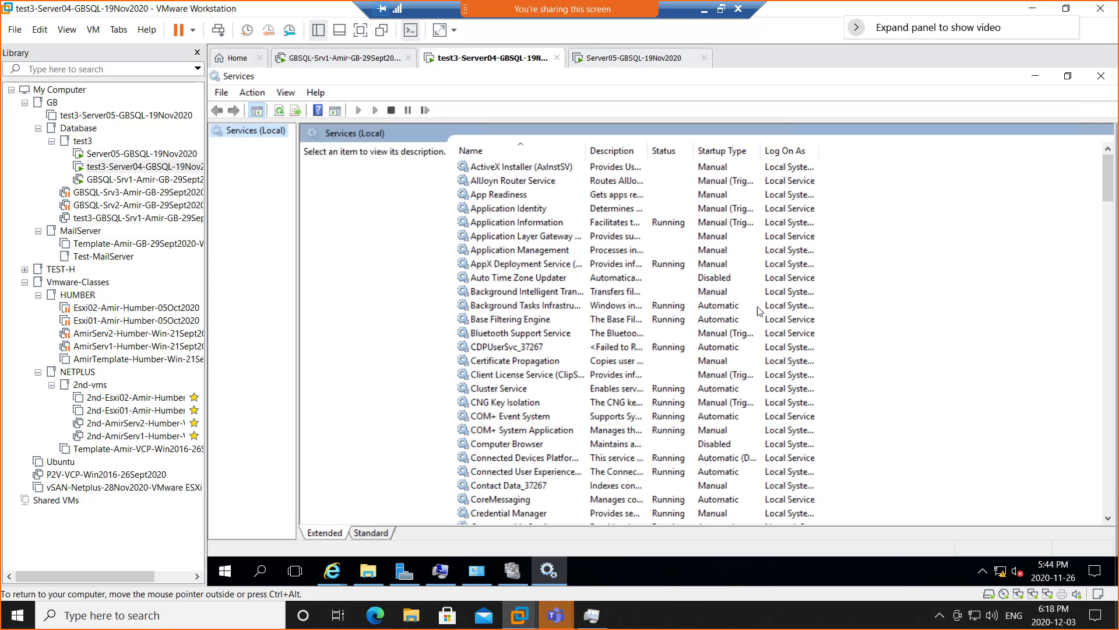
{"action": "left_click", "coordinate": [722, 153]}
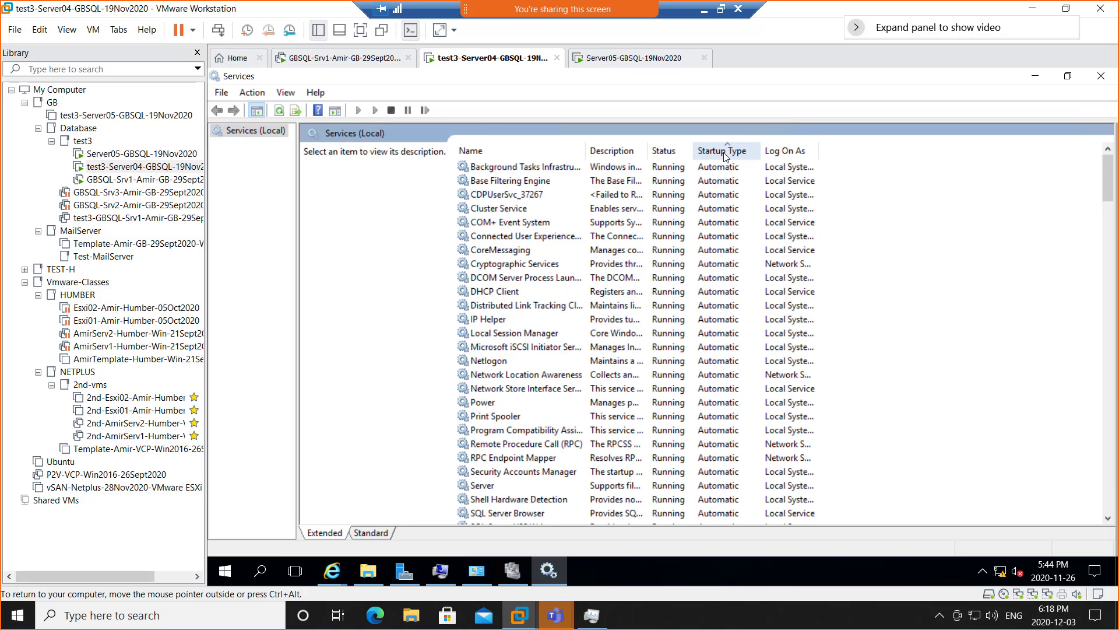
- Locate SQL Server (EVAL) and its Agent, both Manual and stopped, and open SQL Server (EVAL)'s context menu
{"action": "scroll", "coordinate": [673, 378], "scroll_direction": "down", "scroll_amount": 4}
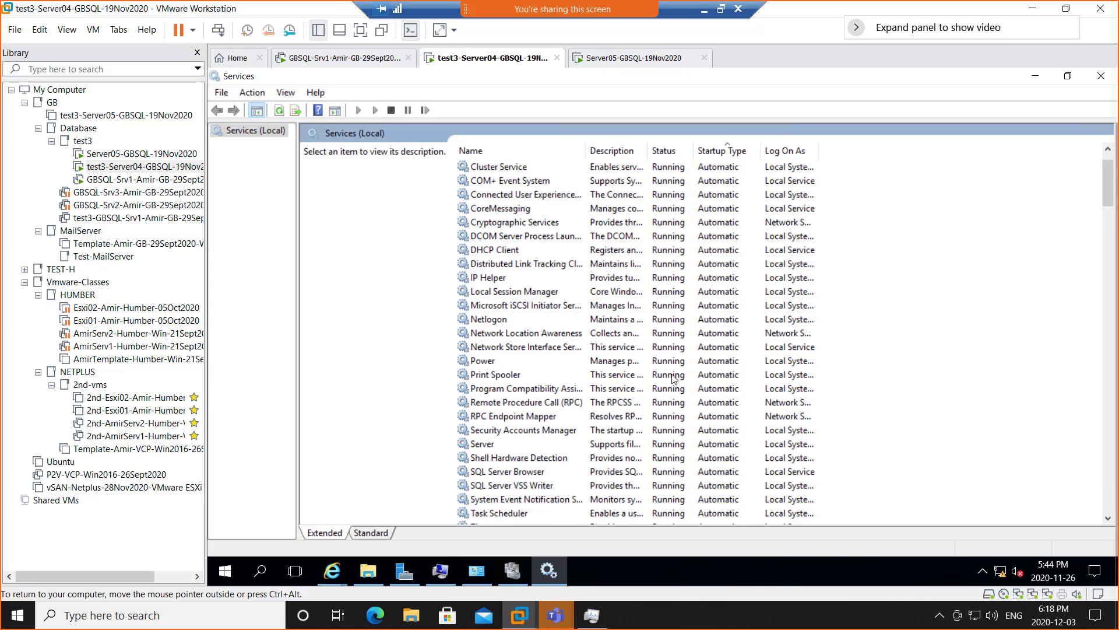
{"action": "scroll", "coordinate": [674, 378], "scroll_direction": "down", "scroll_amount": 1}
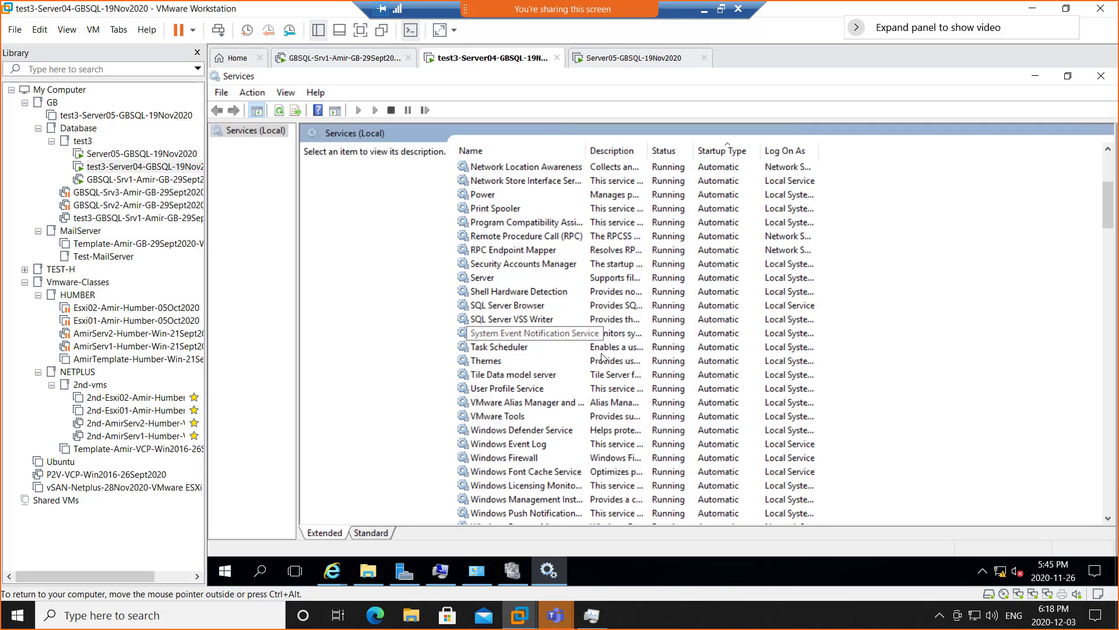
{"action": "scroll", "coordinate": [609, 360], "scroll_direction": "down", "scroll_amount": 4}
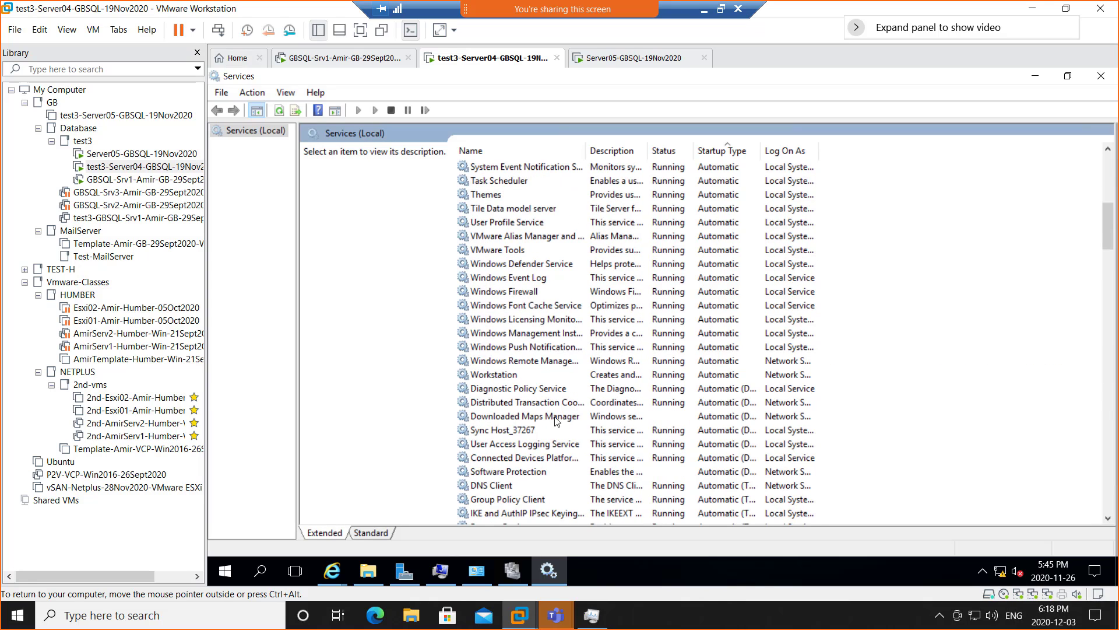
{"action": "scroll", "coordinate": [637, 425], "scroll_direction": "down", "scroll_amount": 2}
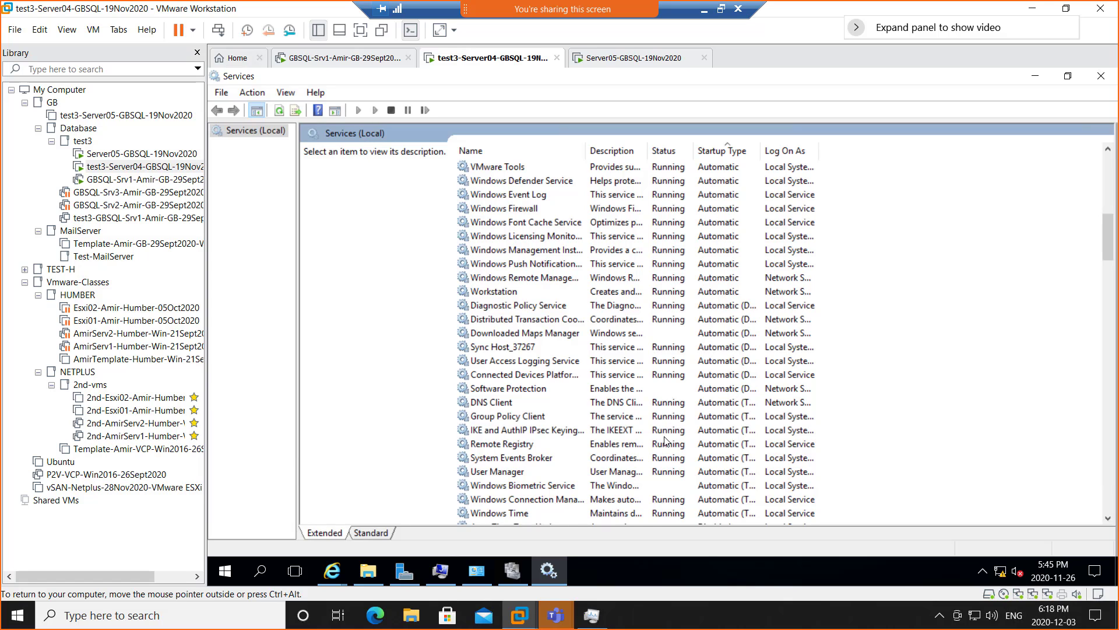
{"action": "scroll", "coordinate": [665, 442], "scroll_direction": "down", "scroll_amount": 1}
{"action": "scroll", "coordinate": [684, 449], "scroll_direction": "down", "scroll_amount": 8}
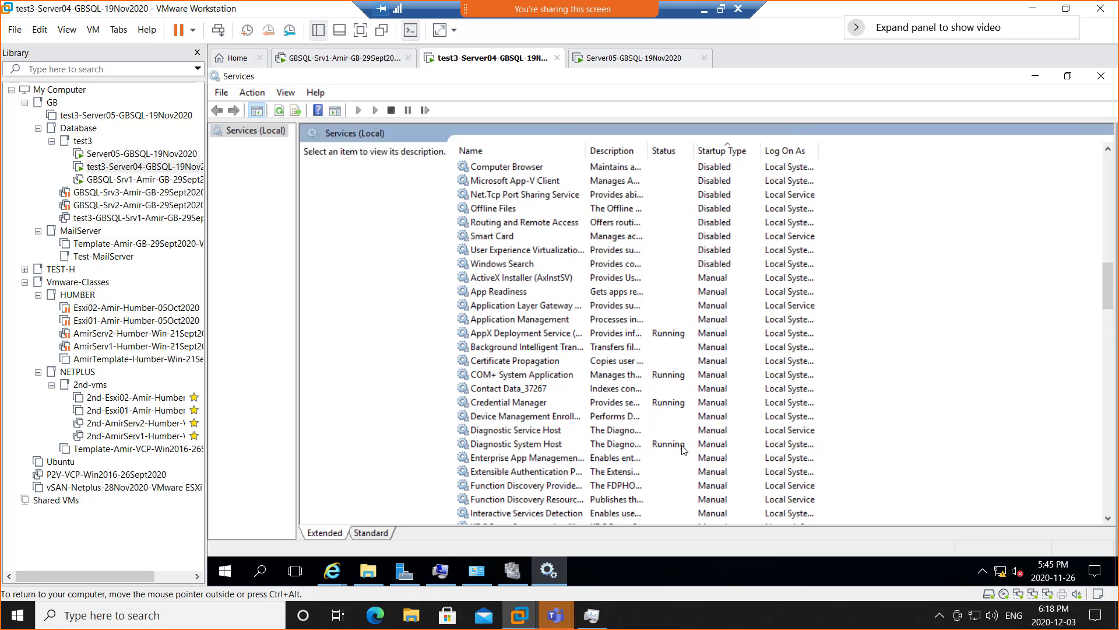
{"action": "scroll", "coordinate": [684, 449], "scroll_direction": "down", "scroll_amount": 11}
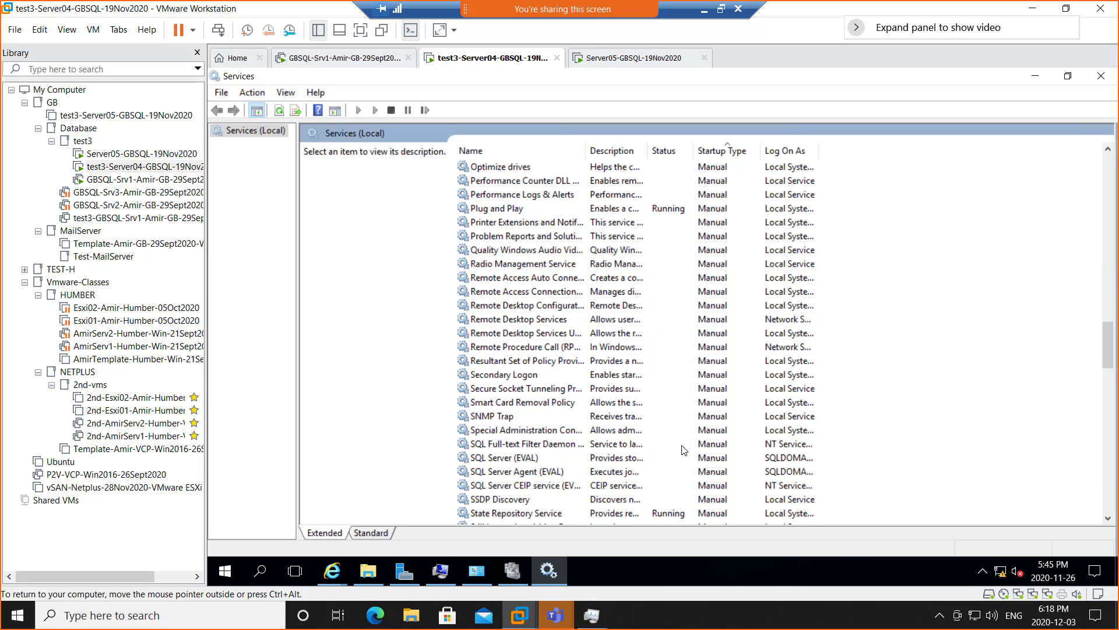
{"action": "scroll", "coordinate": [683, 449], "scroll_direction": "down", "scroll_amount": 2}
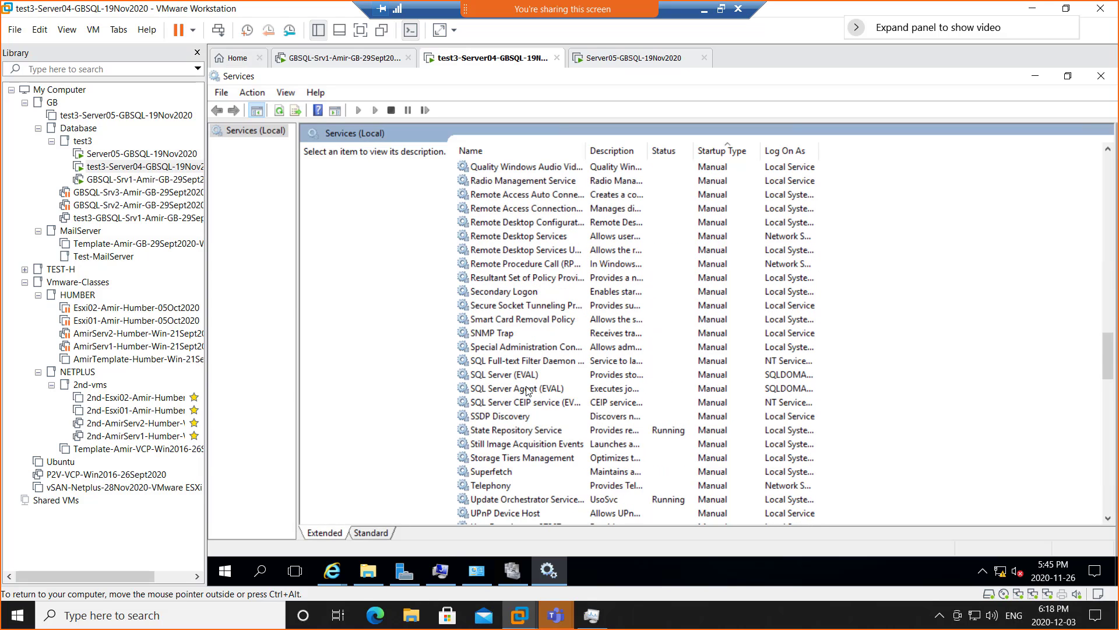
{"action": "left_click", "coordinate": [519, 376]}
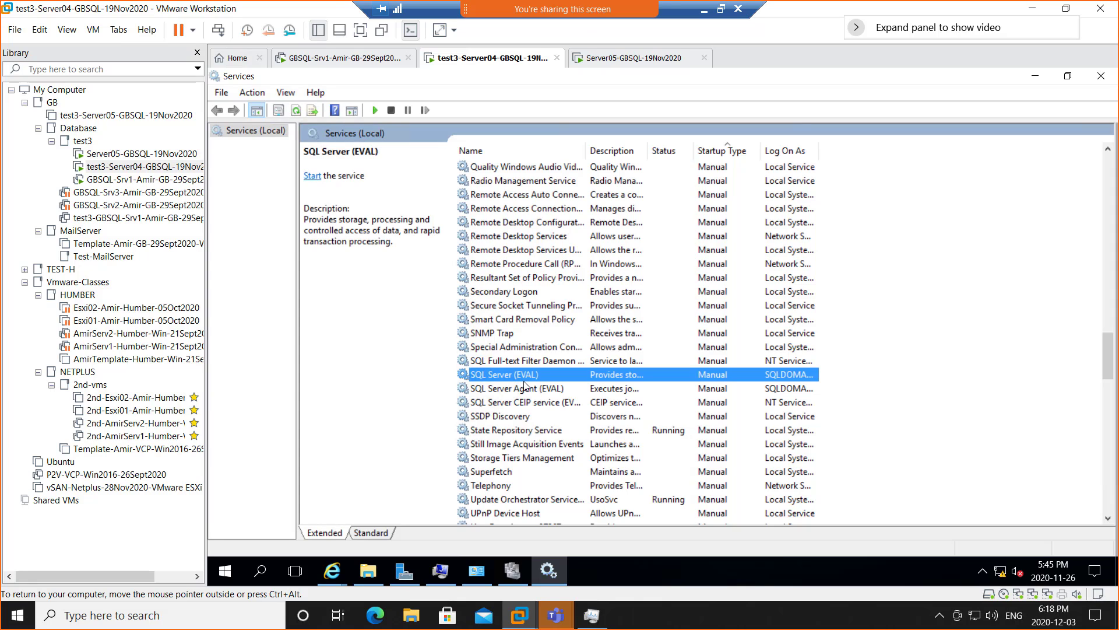
{"action": "left_click", "coordinate": [531, 388]}
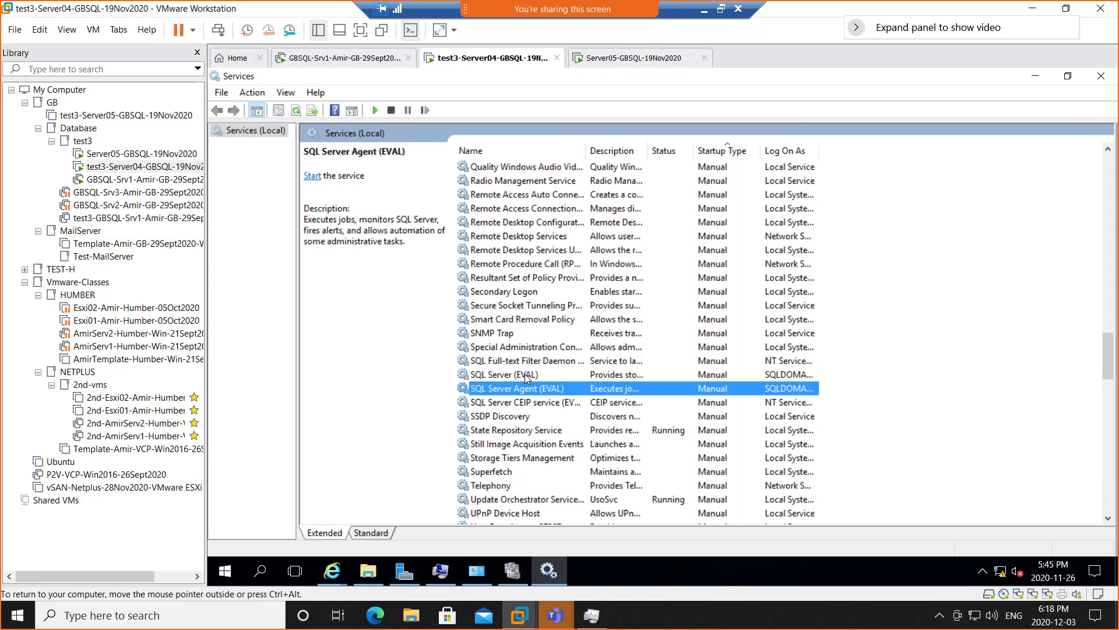
{"action": "left_click", "coordinate": [527, 374]}
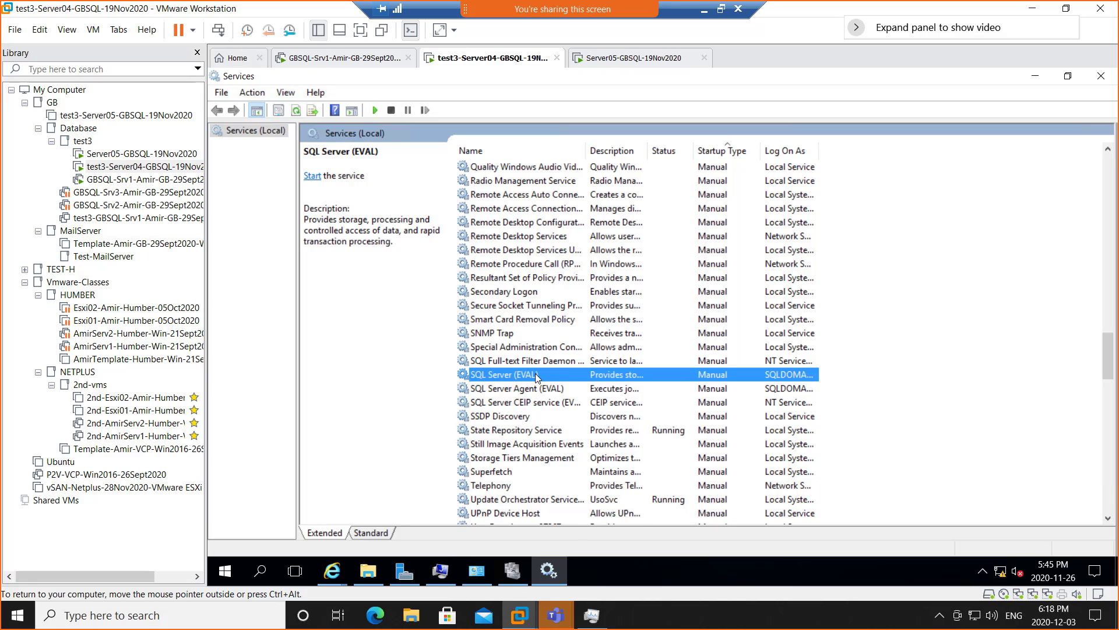
{"action": "right_click", "coordinate": [537, 378]}
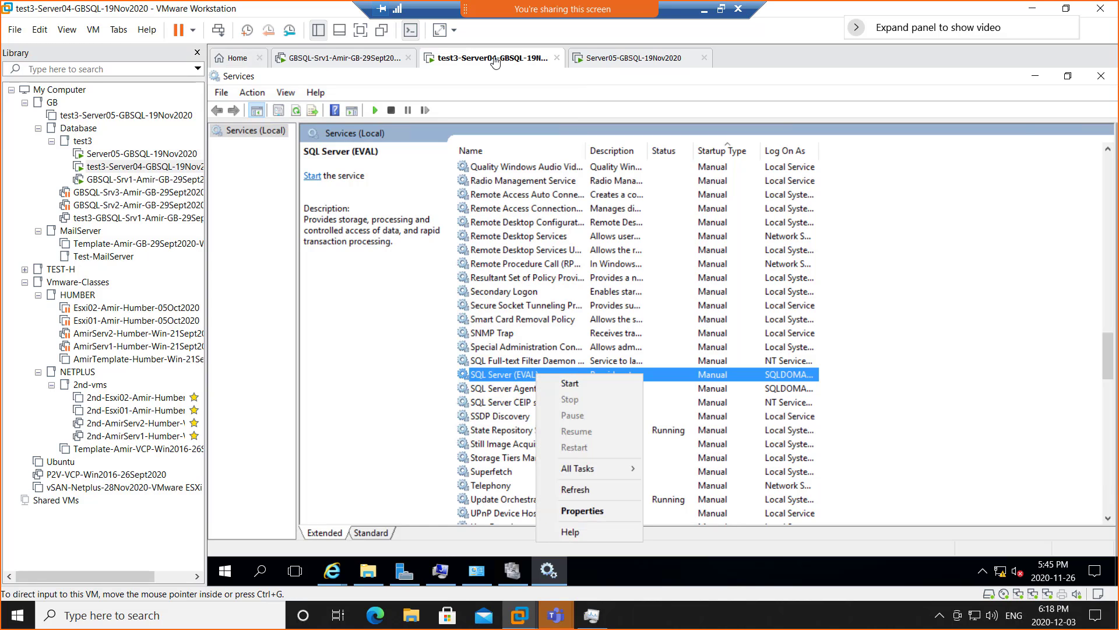
- Minimize Services and restart Server04 via Shut down or sign out > Restart, confirming the shutdown reason
{"action": "left_click", "coordinate": [1035, 76]}
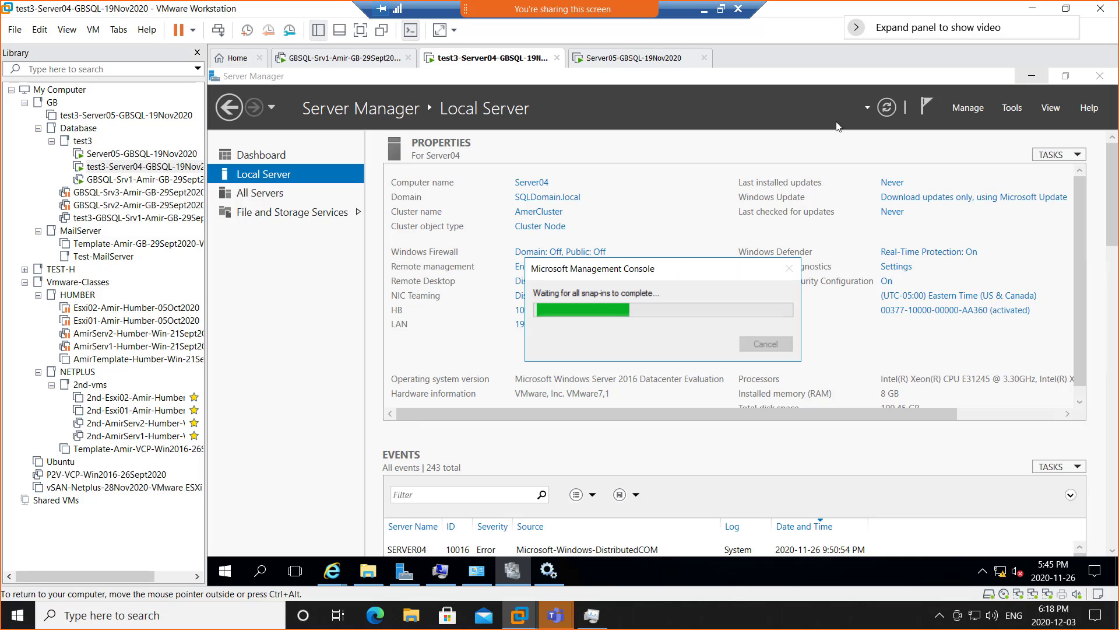
{"action": "right_click", "coordinate": [226, 576]}
{"action": "mouse_move", "coordinate": [344, 532]}
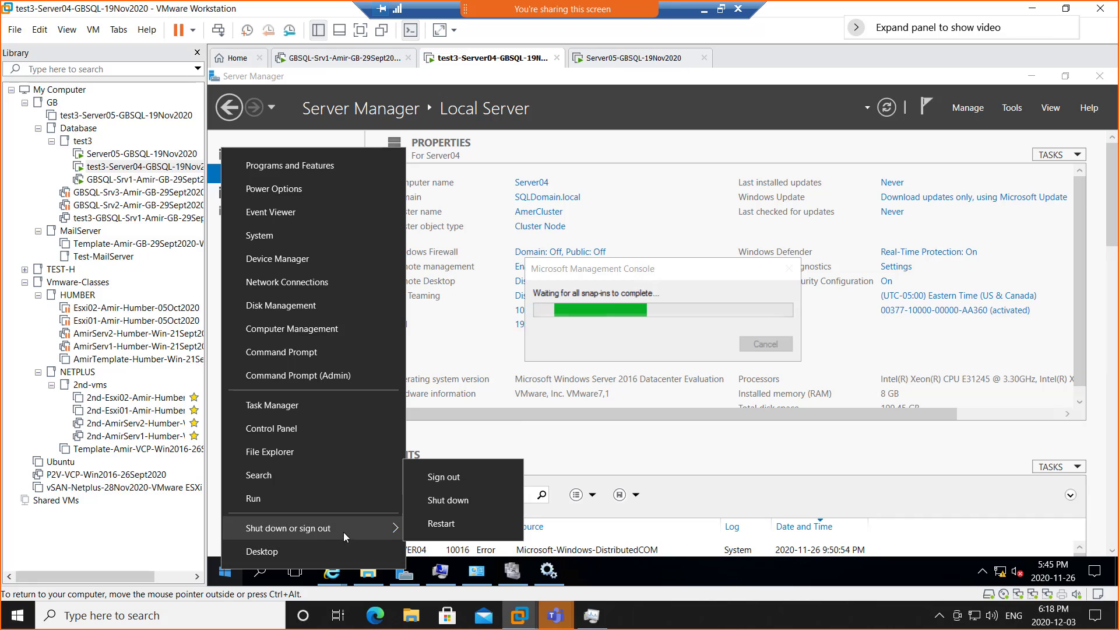
{"action": "left_click", "coordinate": [441, 523]}
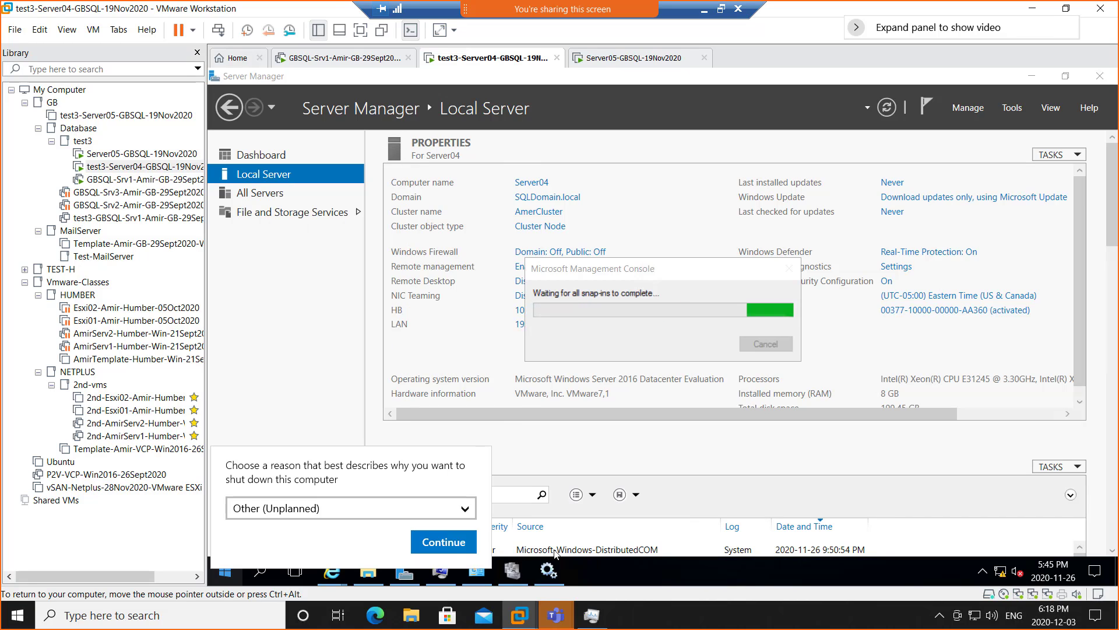
{"action": "left_click", "coordinate": [450, 548]}
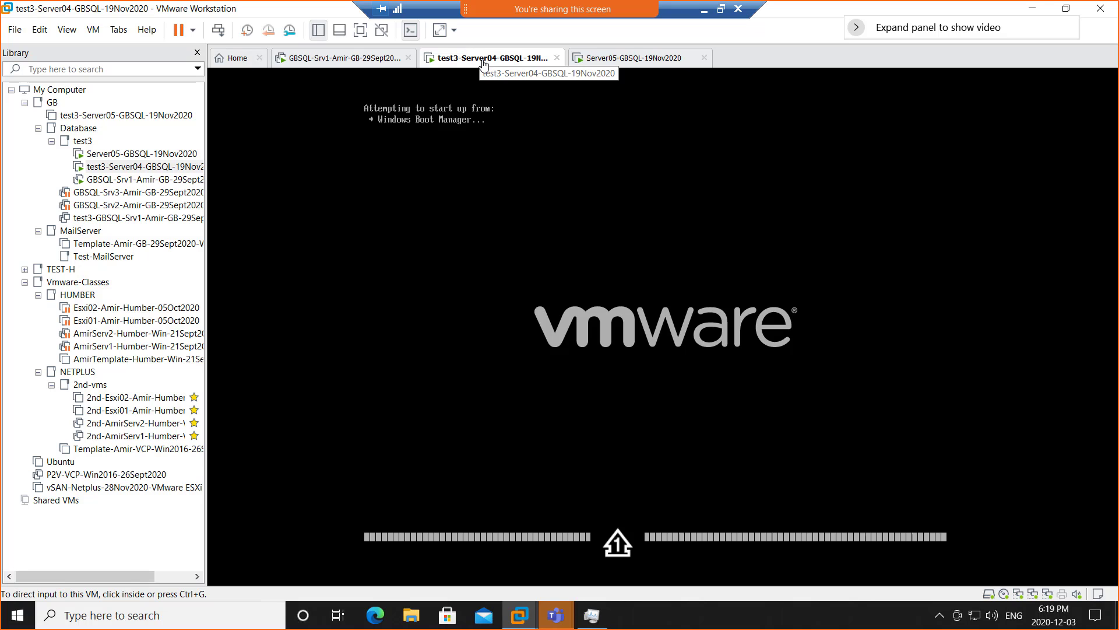
- Switch to the Server05-GBSQL-19Nov2020 VM, whose cluster Roles list SQL Server (EVAL) Stopped
{"action": "left_click", "coordinate": [633, 63]}
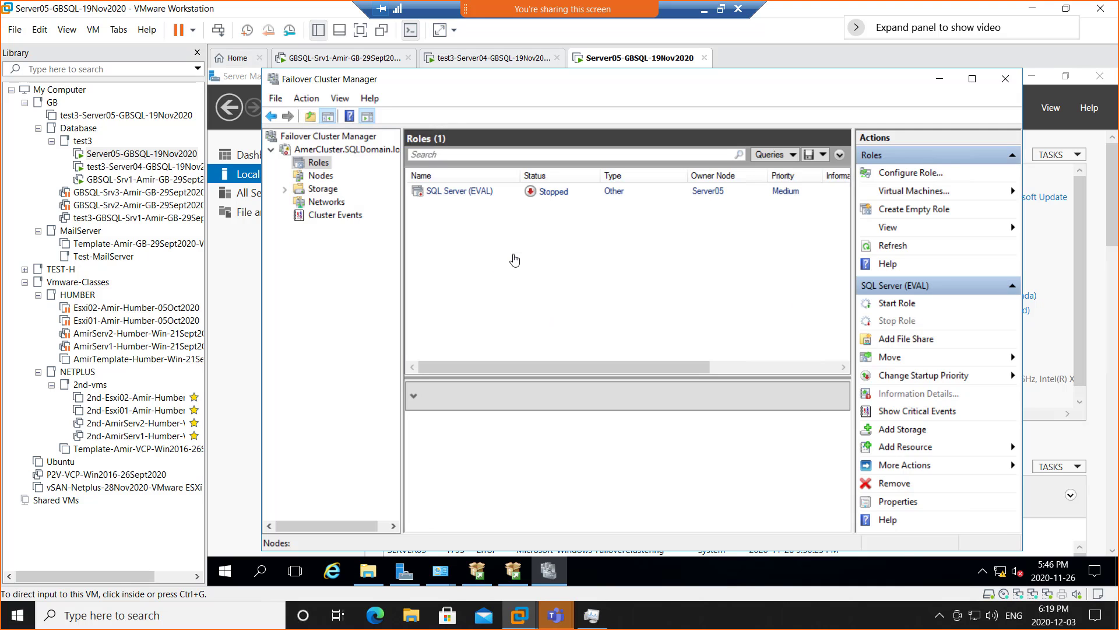
- Sign in to the restarted test3-Server04 VM with the administrator password
{"action": "left_click", "coordinate": [473, 62]}
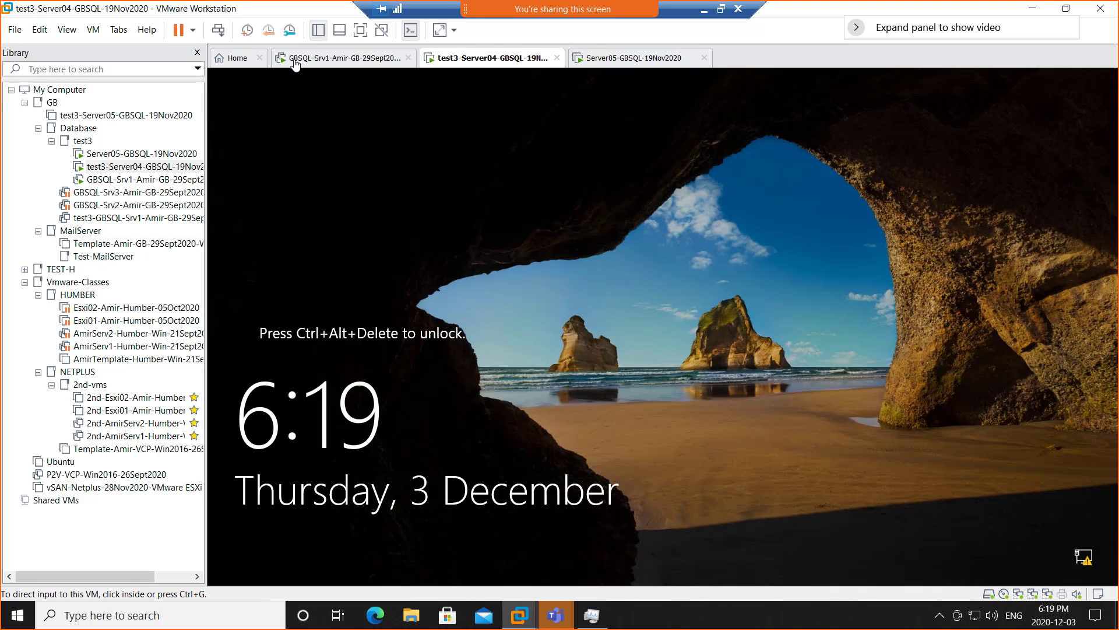
{"action": "left_click", "coordinate": [219, 32]}
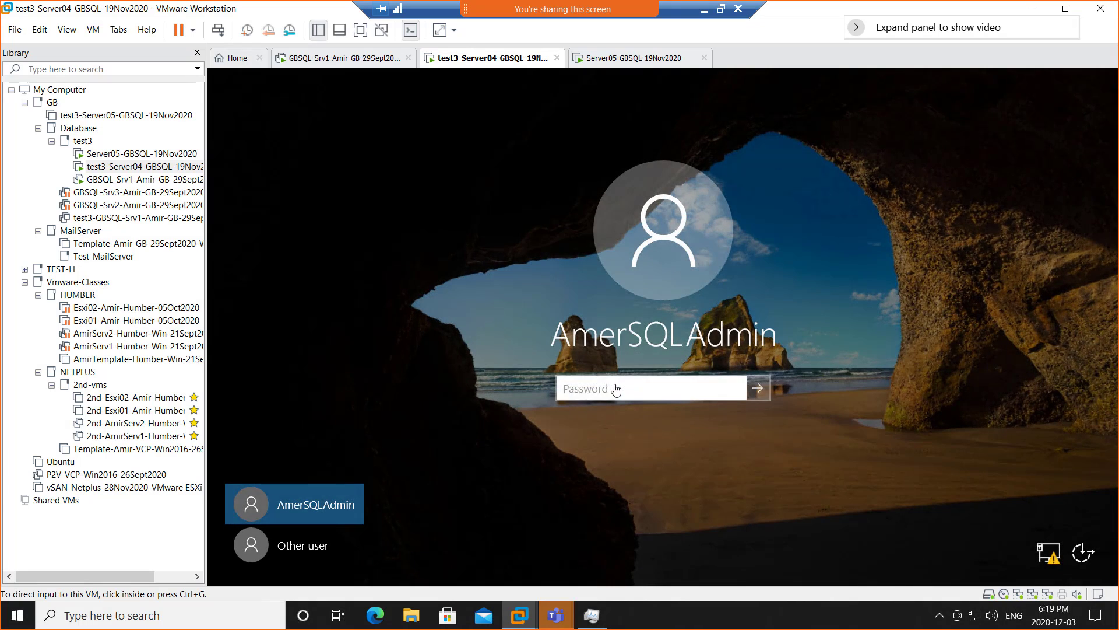
{"action": "type", "text": "***"}
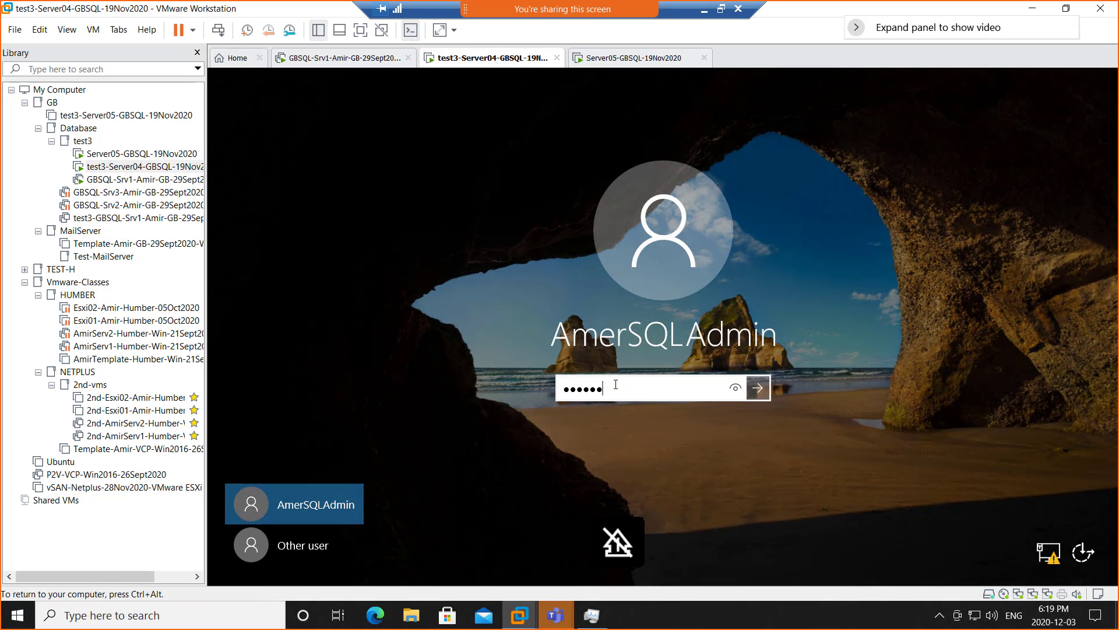
{"action": "type", "text": "********"}
{"action": "key", "text": "Return"}
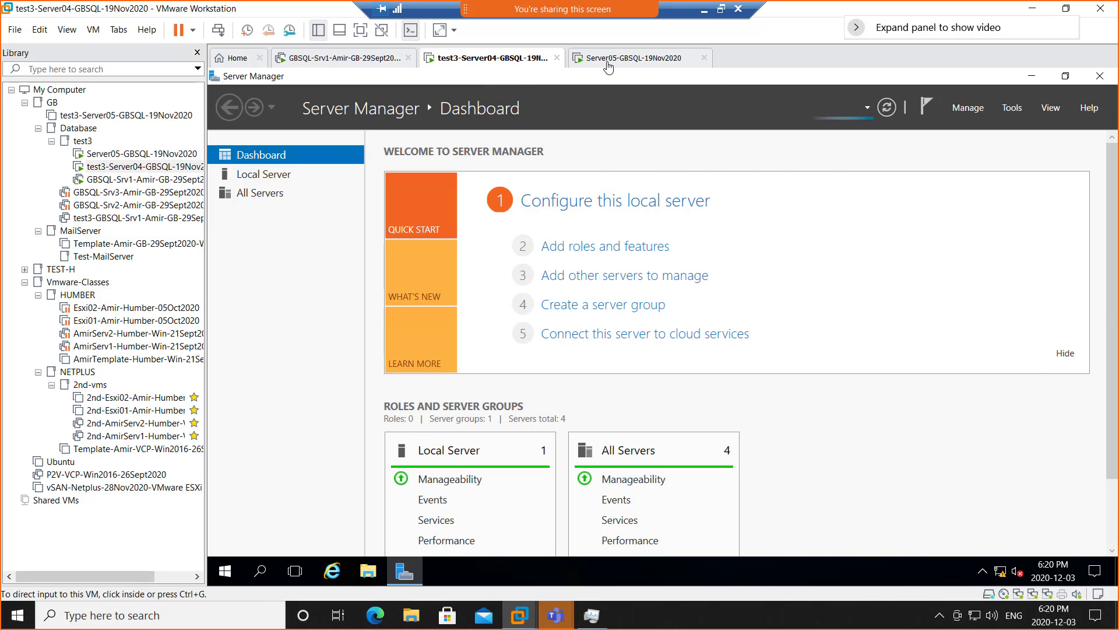
- On Server05's cluster Nodes list, verify Server04 and Server05 are both Up, then return to Server04
{"action": "left_click", "coordinate": [608, 59]}
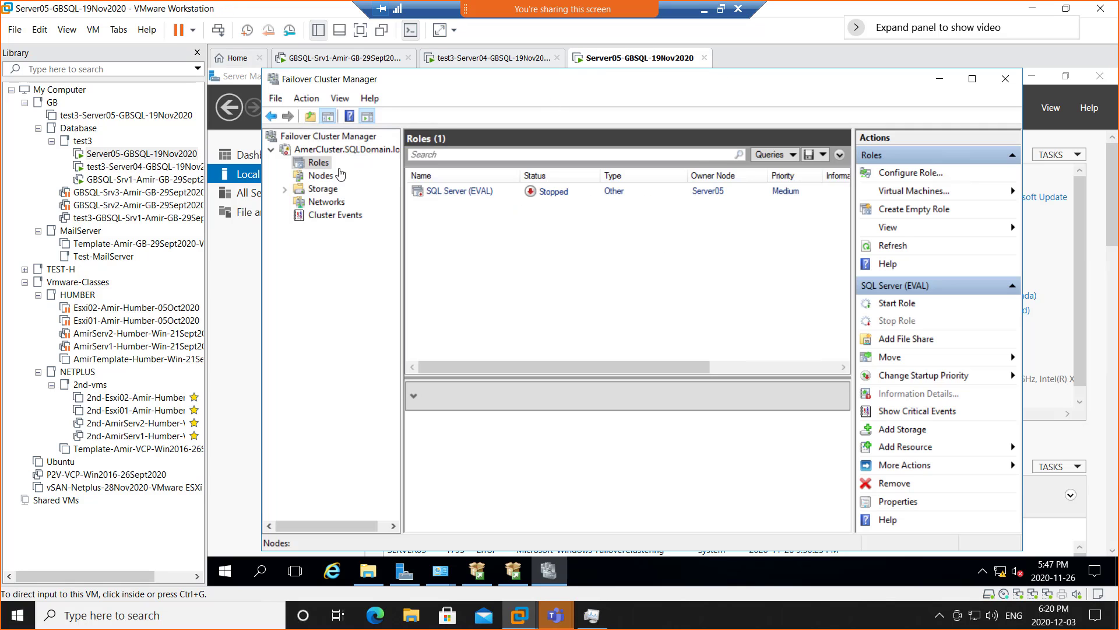
{"action": "left_click", "coordinate": [320, 176]}
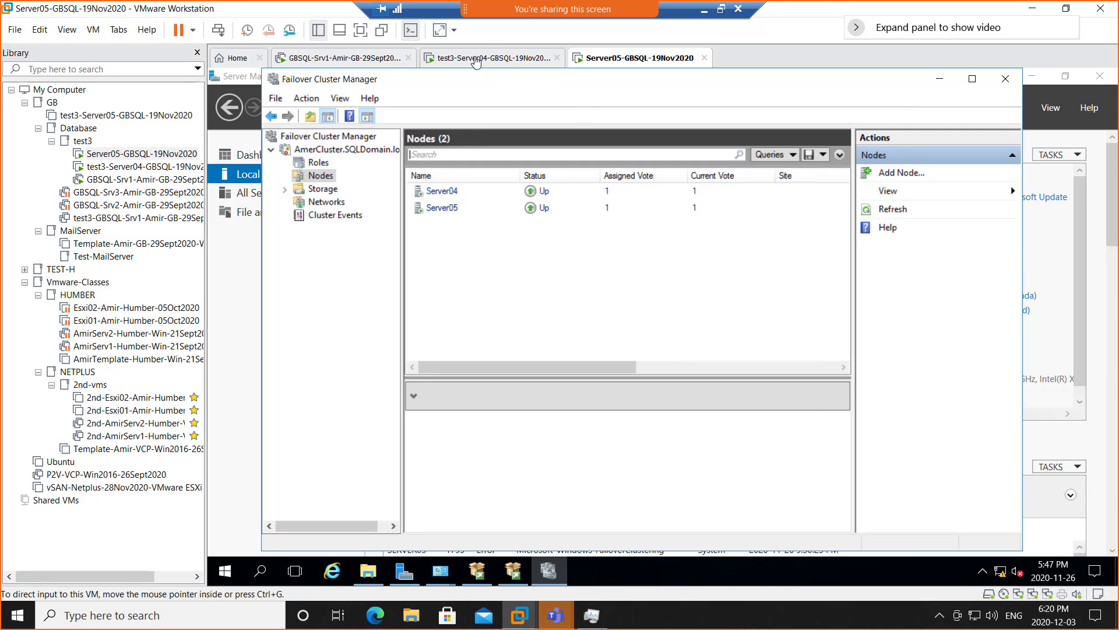
{"action": "left_click", "coordinate": [476, 60]}
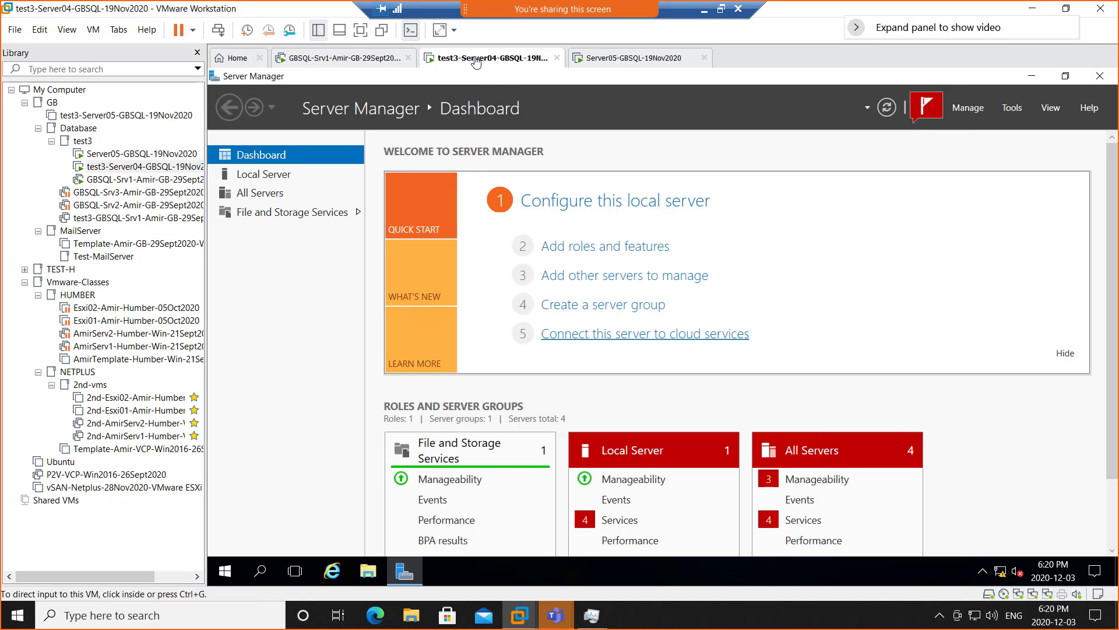
- Dismiss Server04's 'Refresh failed' notification and review its VM settings (8 GB, 2 processors) unchanged
{"action": "left_click", "coordinate": [927, 114]}
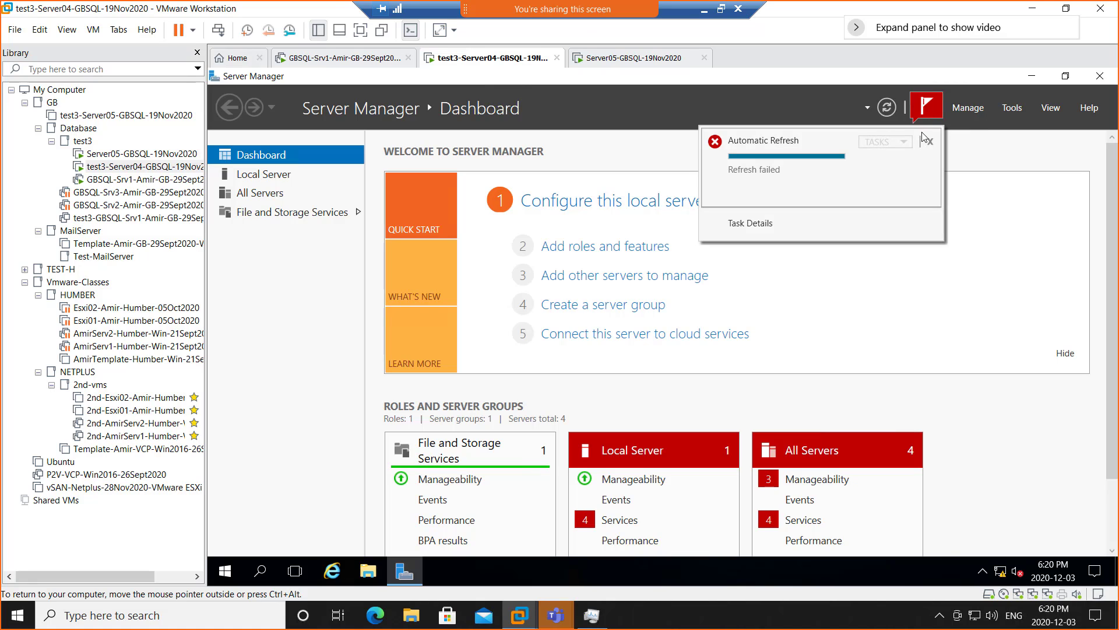
{"action": "left_click", "coordinate": [930, 142]}
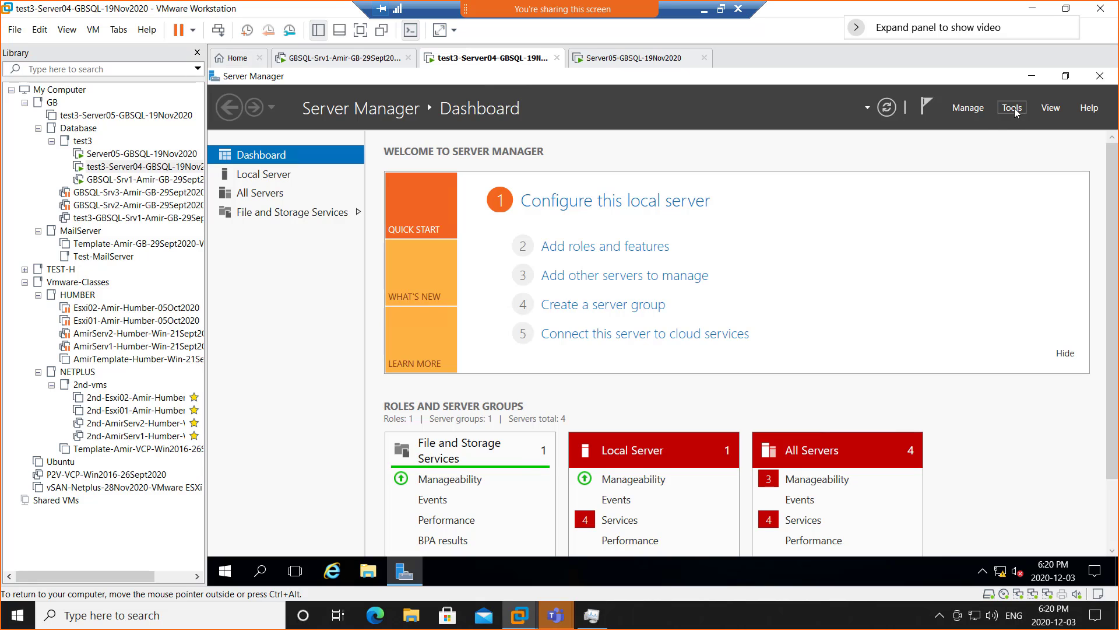
{"action": "right_click", "coordinate": [494, 59]}
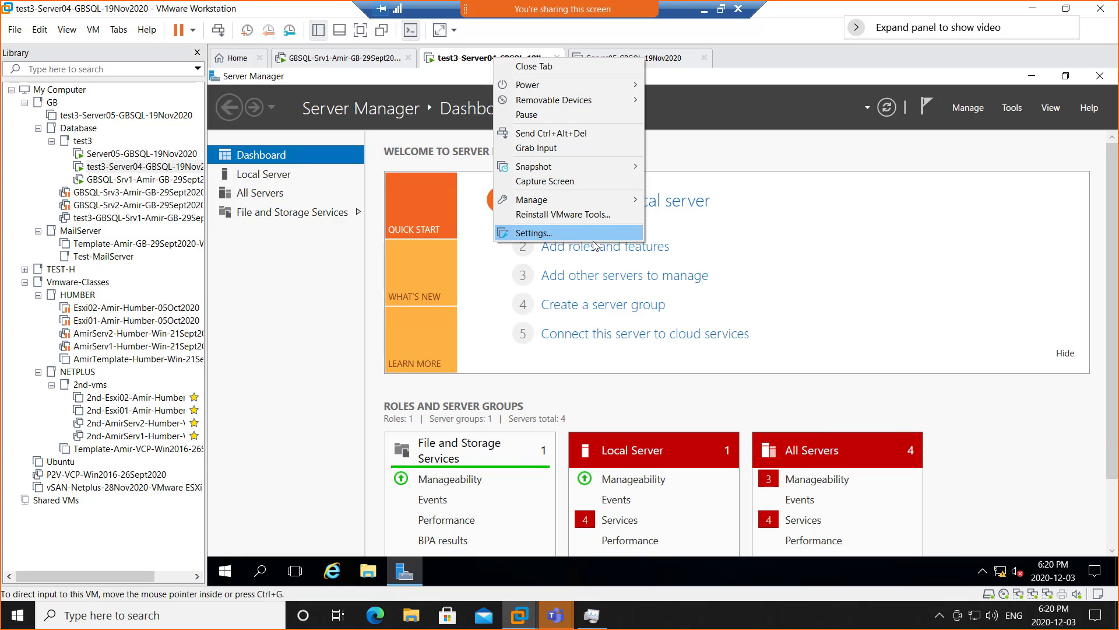
{"action": "left_click", "coordinate": [576, 234]}
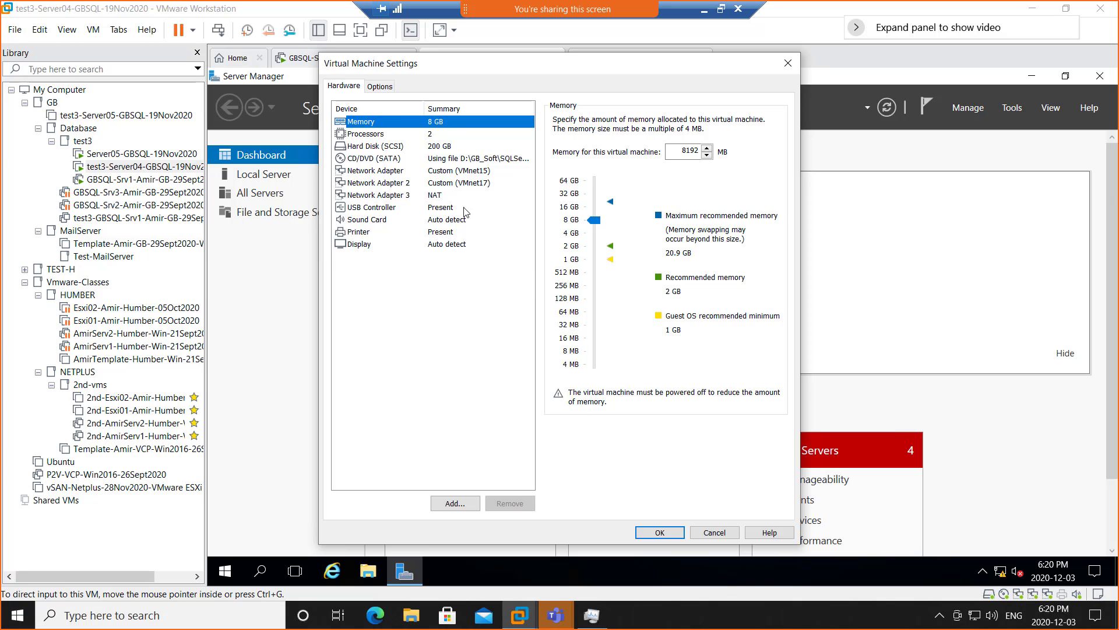
{"action": "left_click", "coordinate": [714, 532]}
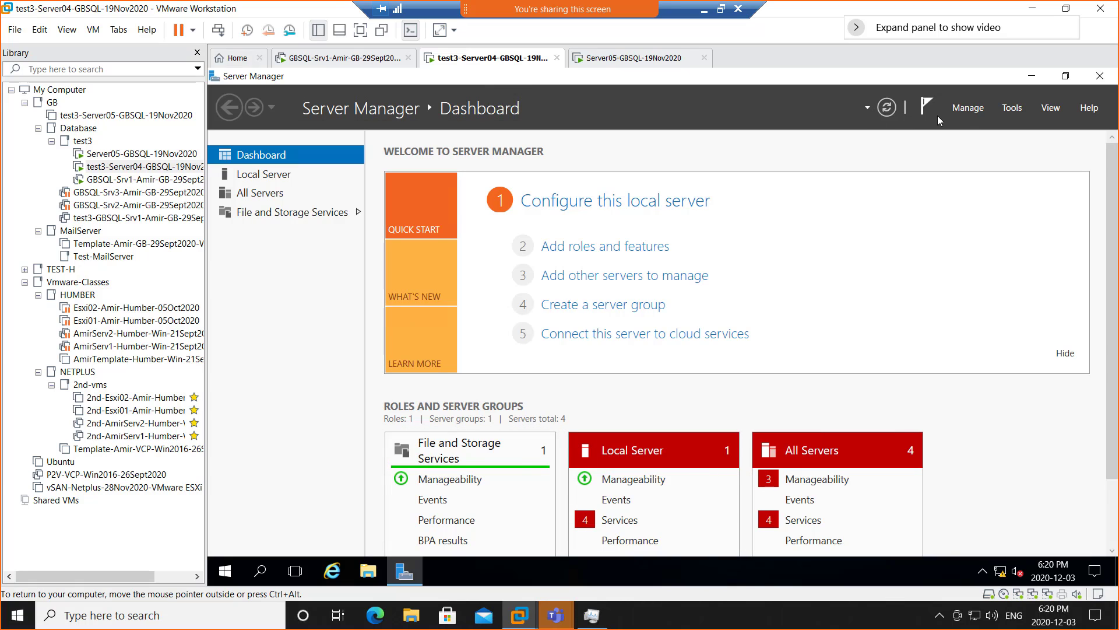
- Launch Failover Cluster Manager from Server Manager's Tools menu on Server04
{"action": "left_click", "coordinate": [1013, 108]}
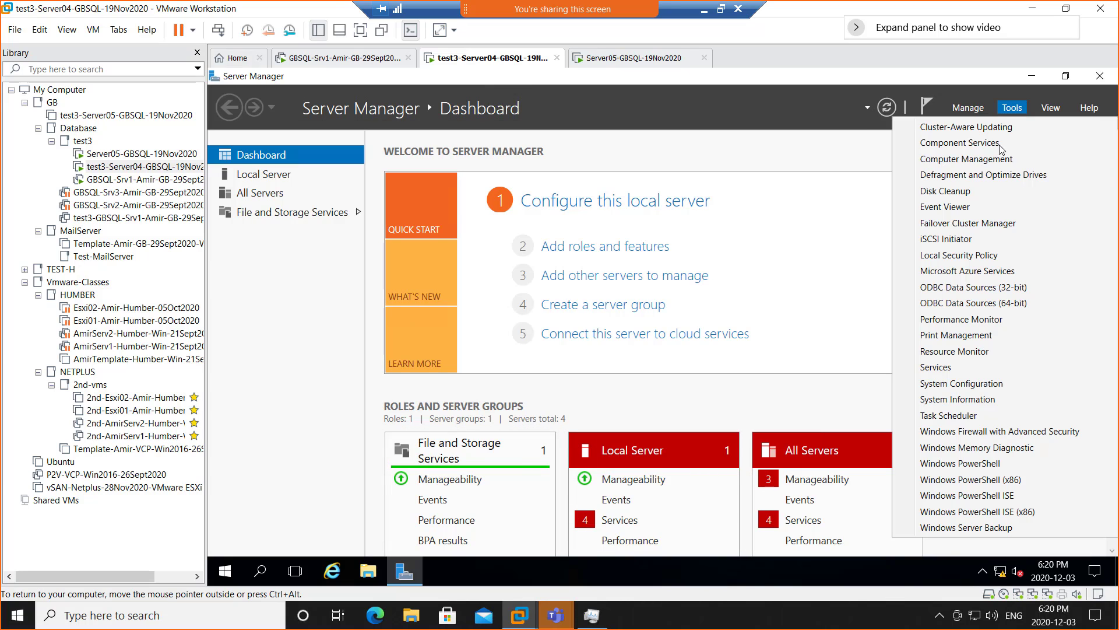
{"action": "left_click", "coordinate": [985, 228]}
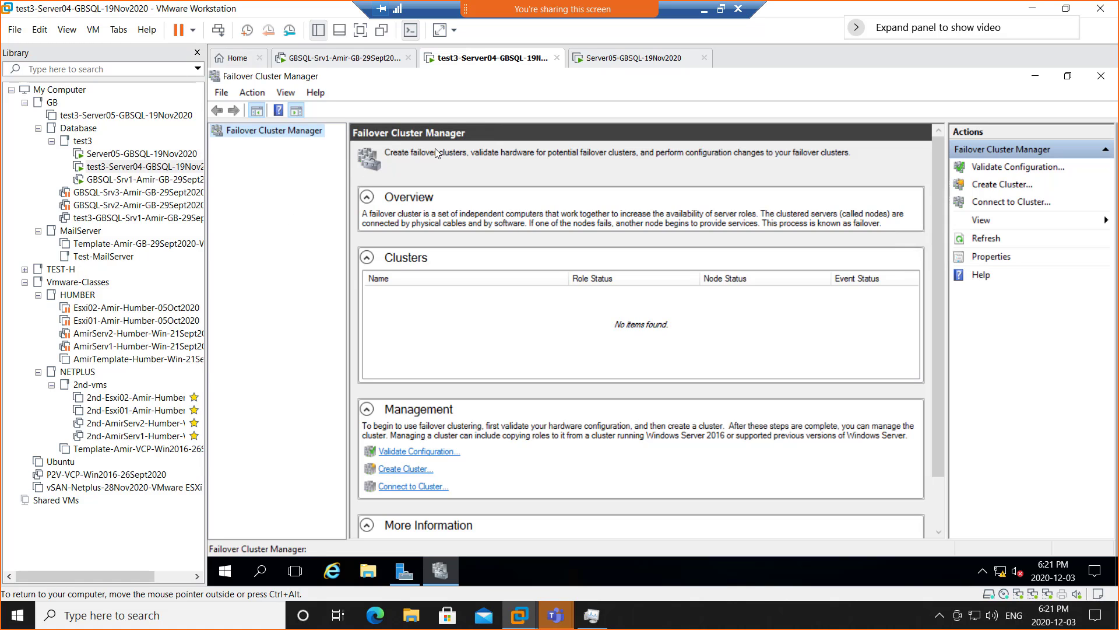
- Look over the cluster state on Server05, then back on Server04's Failover Cluster Manager
{"action": "left_click", "coordinate": [628, 61]}
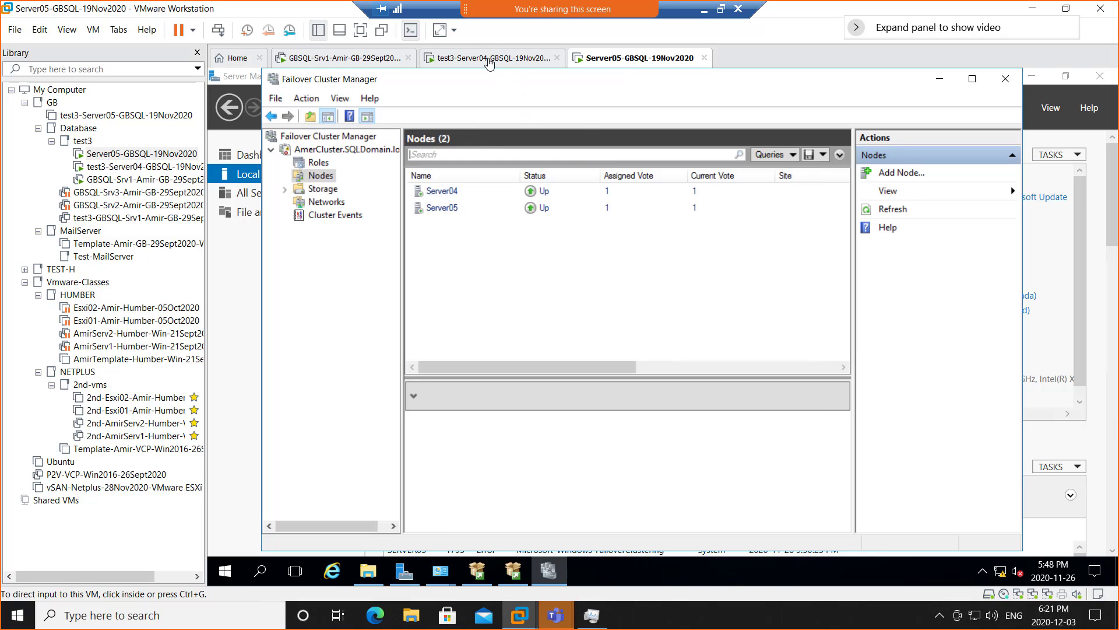
{"action": "left_click", "coordinate": [490, 63]}
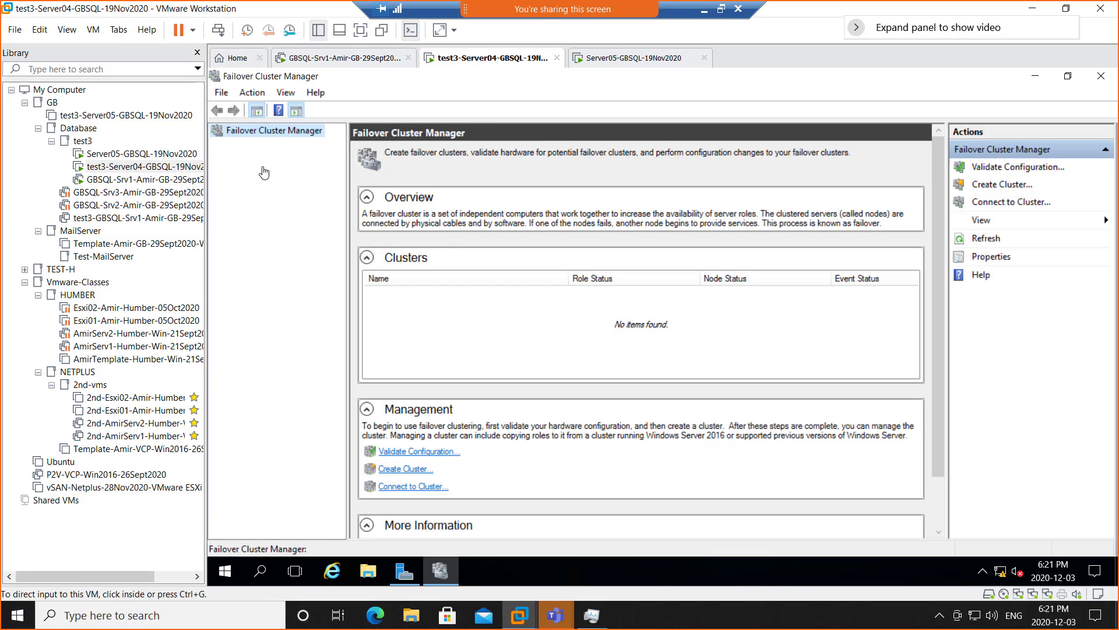
{"action": "left_click", "coordinate": [261, 147]}
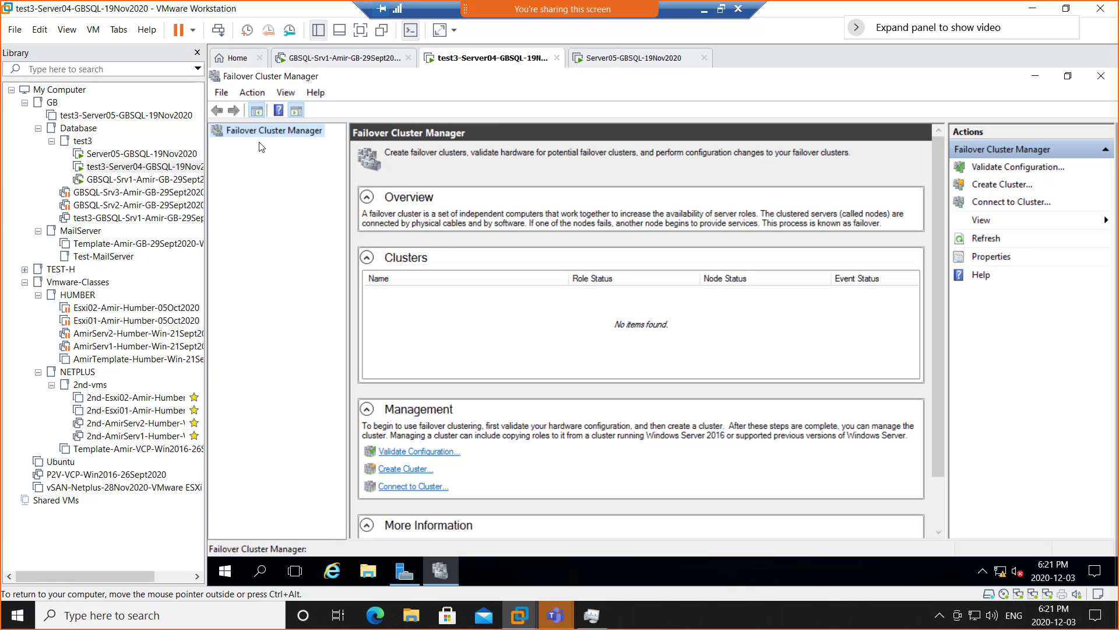
- Start SQL Server Management Studio 18 on GBSQL-Srv1 and minimize the session to reveal Paint
{"action": "left_click", "coordinate": [331, 58]}
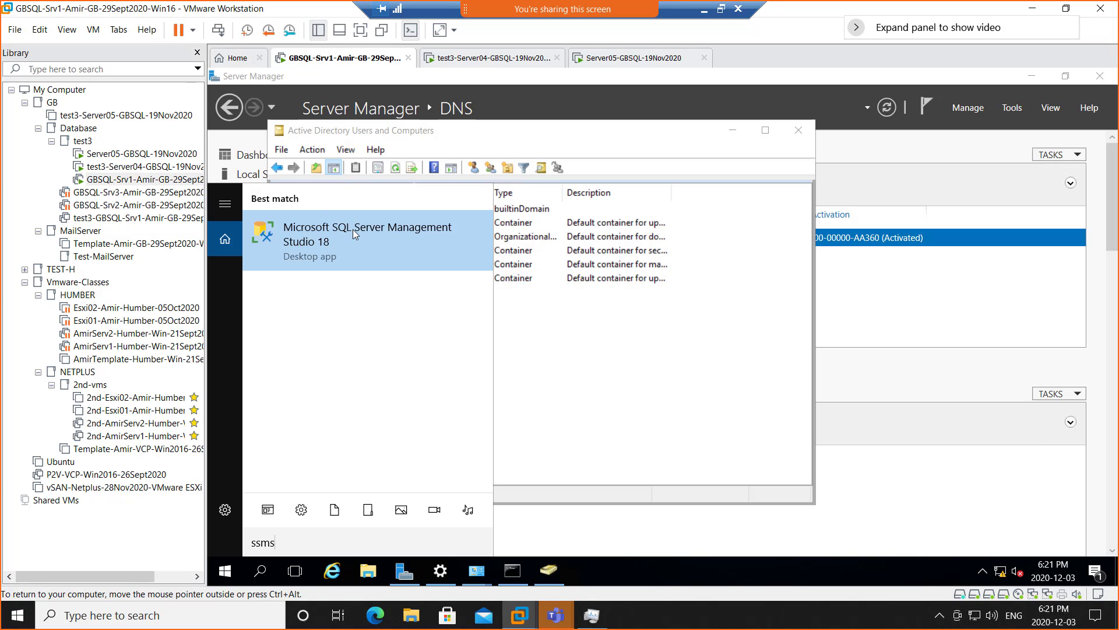
{"action": "left_click", "coordinate": [352, 233]}
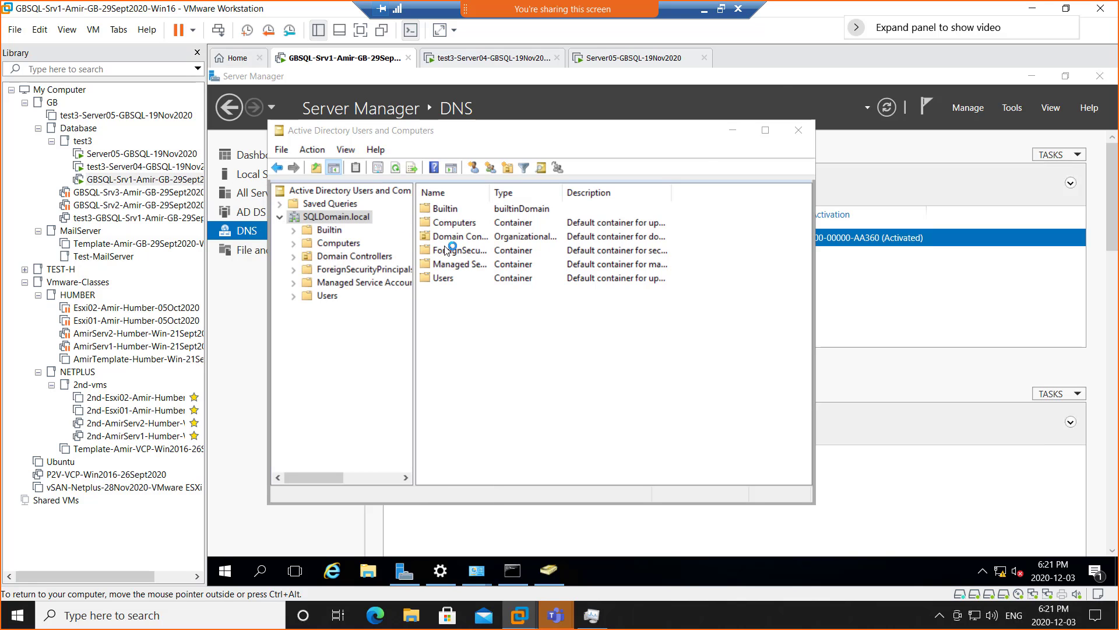
{"action": "left_click", "coordinate": [704, 11]}
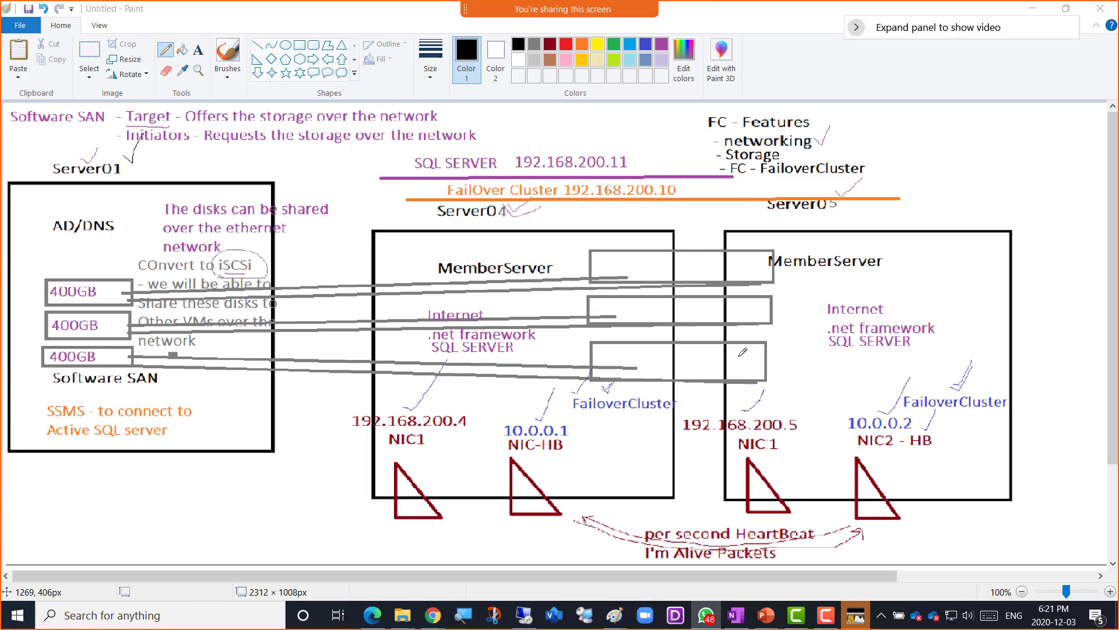
- Handwrite an 'EVAL' note with the Pencil beside Server04's MemberServer label
{"action": "left_click", "coordinate": [164, 53]}
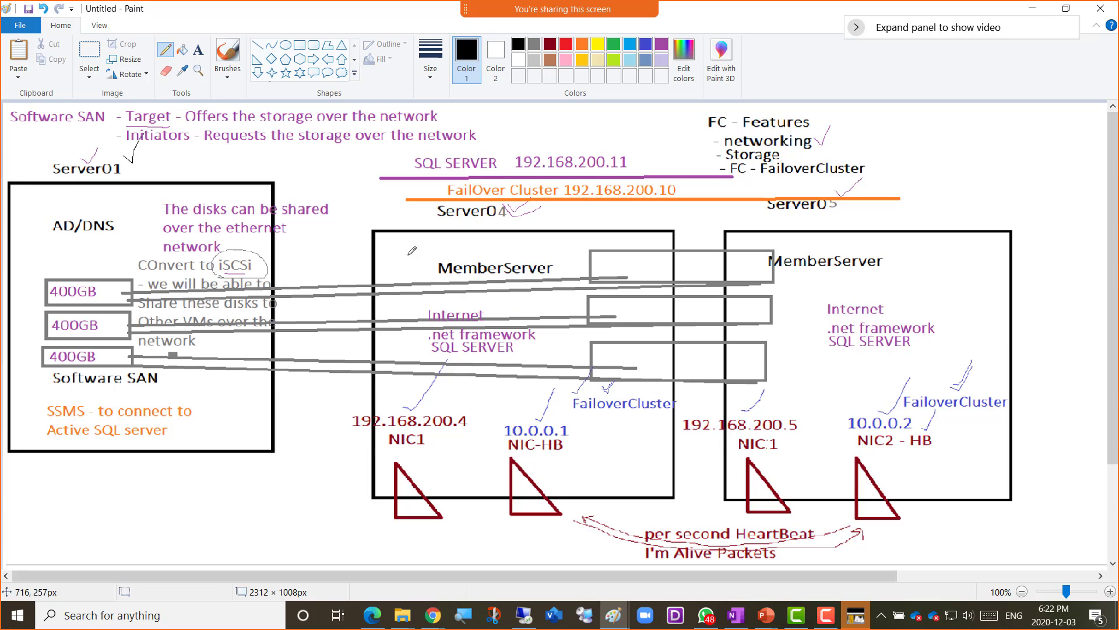
{"action": "mouse_move", "coordinate": [409, 254]}
{"action": "left_mouse_down"}
{"action": "mouse_move", "coordinate": [399, 247]}
{"action": "mouse_move", "coordinate": [407, 264]}
{"action": "mouse_move", "coordinate": [422, 246]}
{"action": "mouse_move", "coordinate": [434, 260]}
{"action": "mouse_move", "coordinate": [461, 241]}
{"action": "left_mouse_up"}
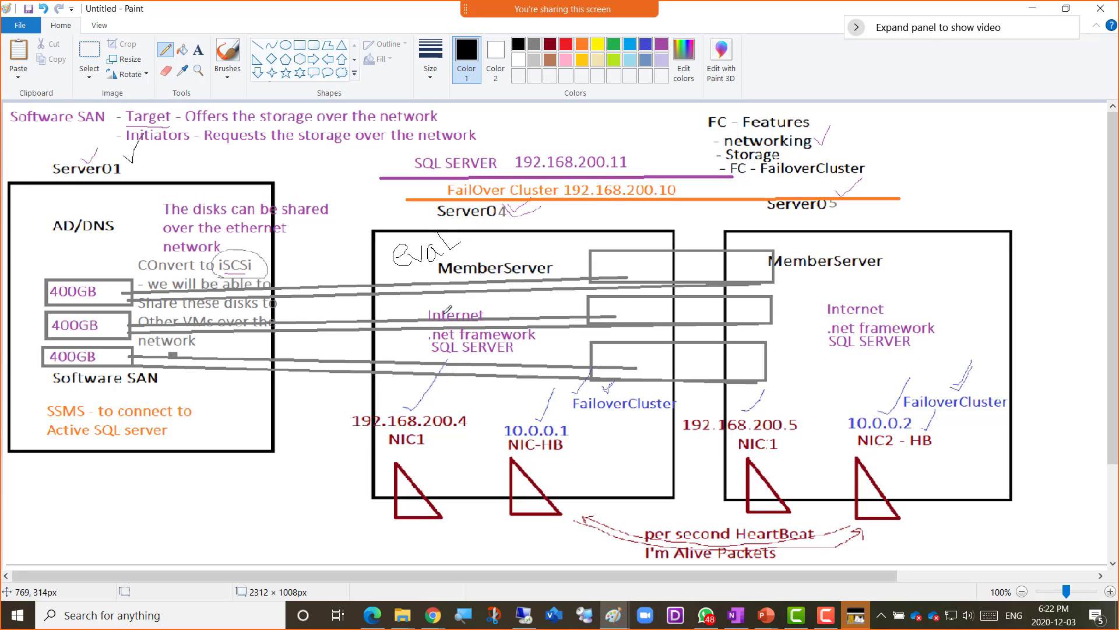
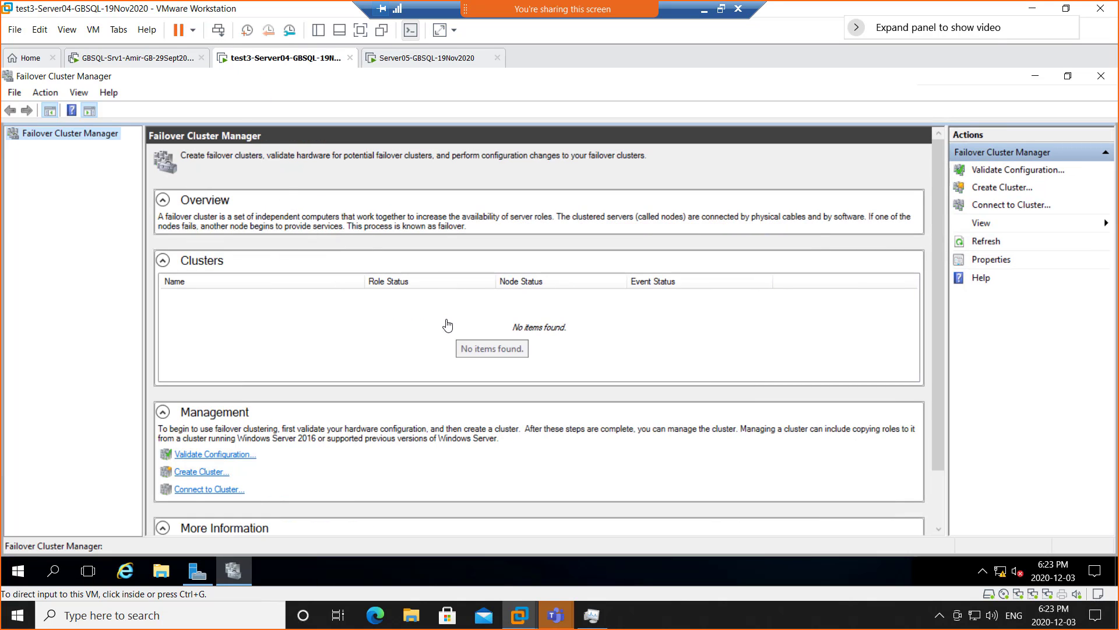
- Close Failover Cluster Manager on the VM and relaunch it from Server Manager's Tools menu
{"action": "left_click", "coordinate": [67, 138]}
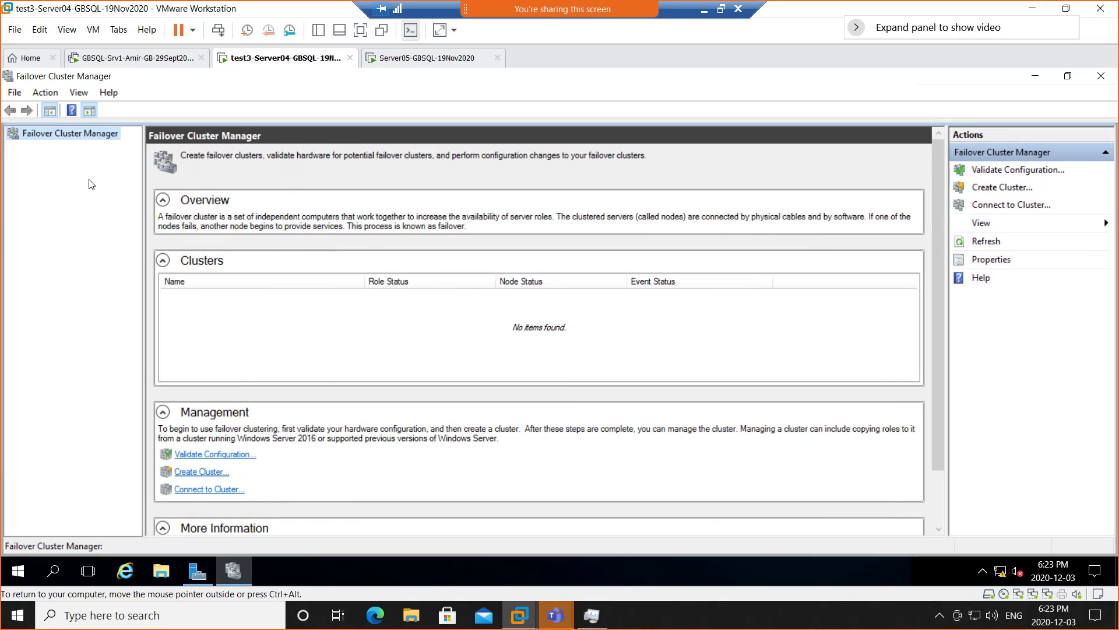
{"action": "left_click", "coordinate": [1098, 77]}
{"action": "left_click", "coordinate": [1009, 108]}
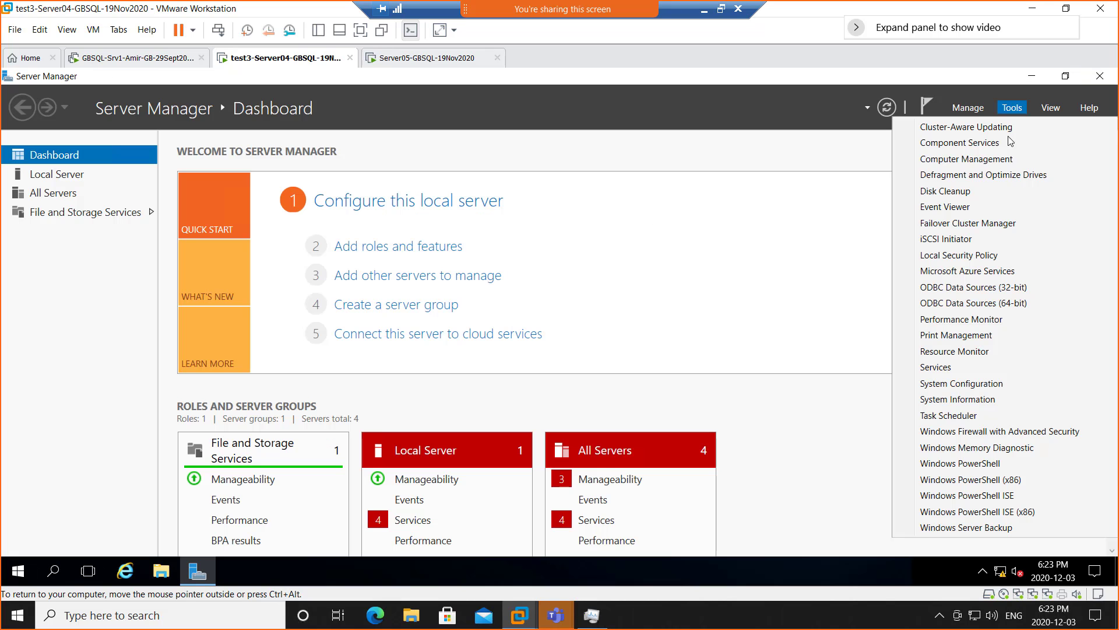
{"action": "left_click", "coordinate": [986, 222]}
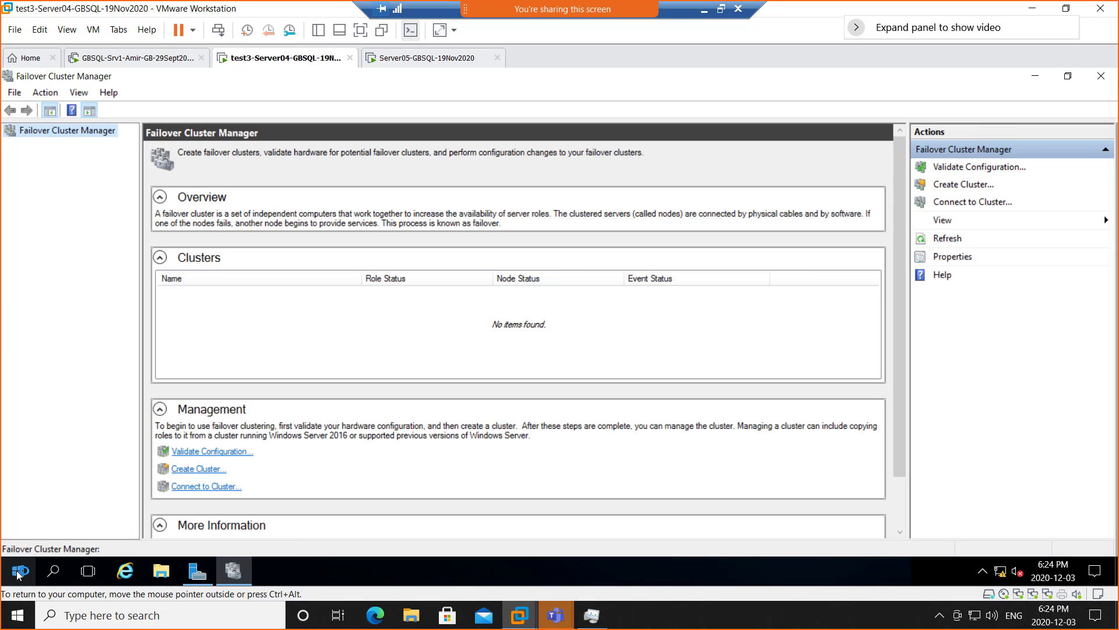
- Open the Run dialog from the Start button's context menu
{"action": "right_click", "coordinate": [19, 574]}
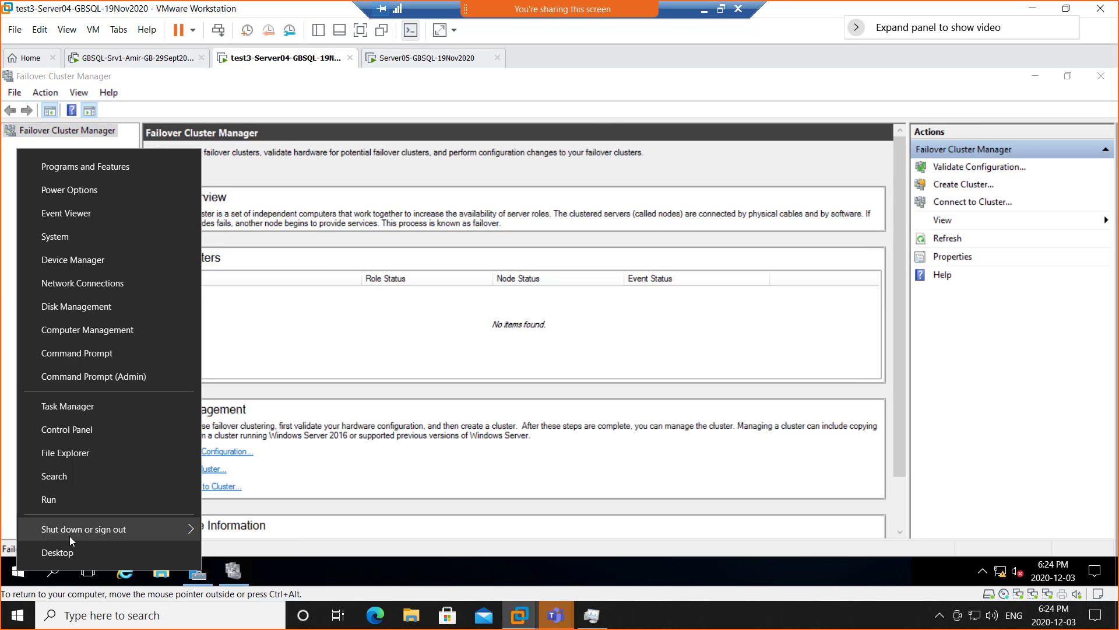
{"action": "mouse_move", "coordinate": [71, 535]}
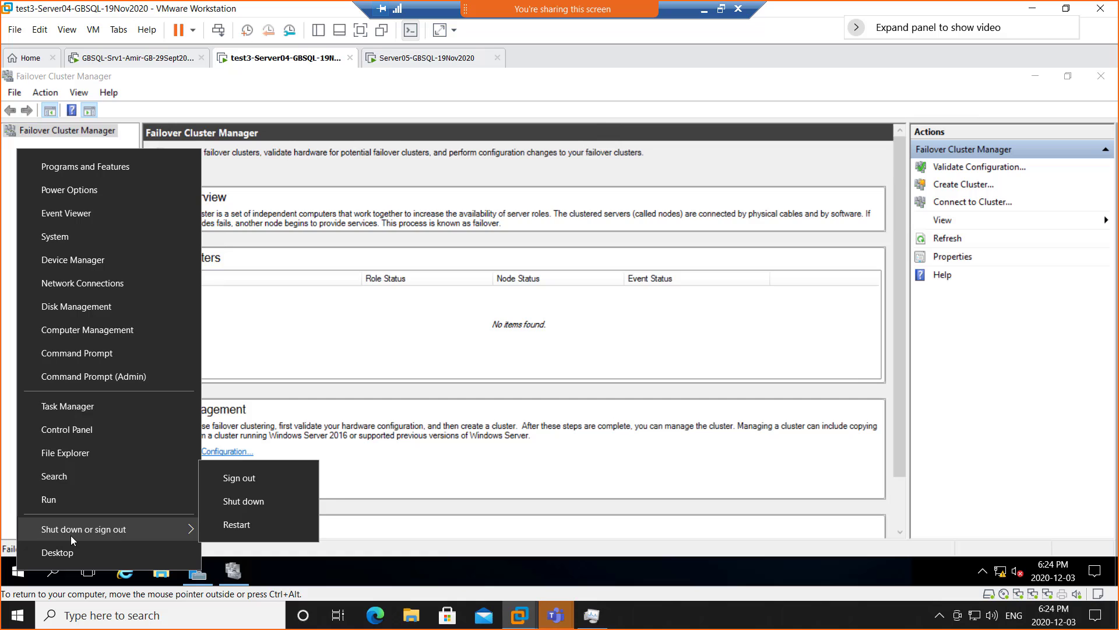
{"action": "left_click", "coordinate": [90, 501]}
- Run services.msc and sort the Services list by Startup Type
{"action": "left_click", "coordinate": [108, 528]}
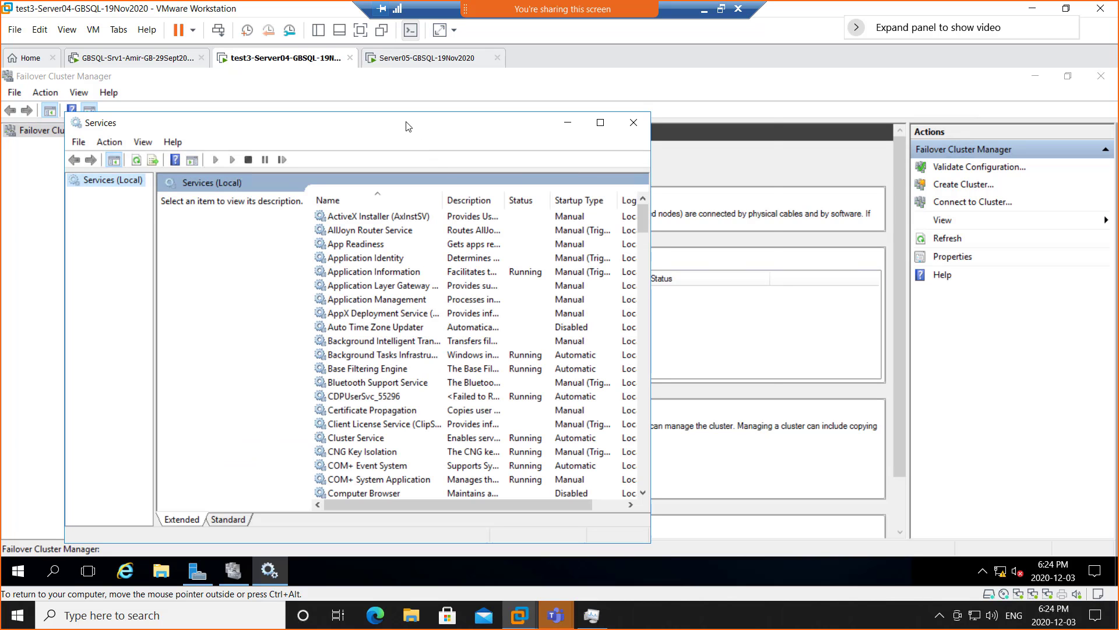
{"action": "left_click_drag", "start_coordinate": [408, 127], "coordinate": [702, 137]}
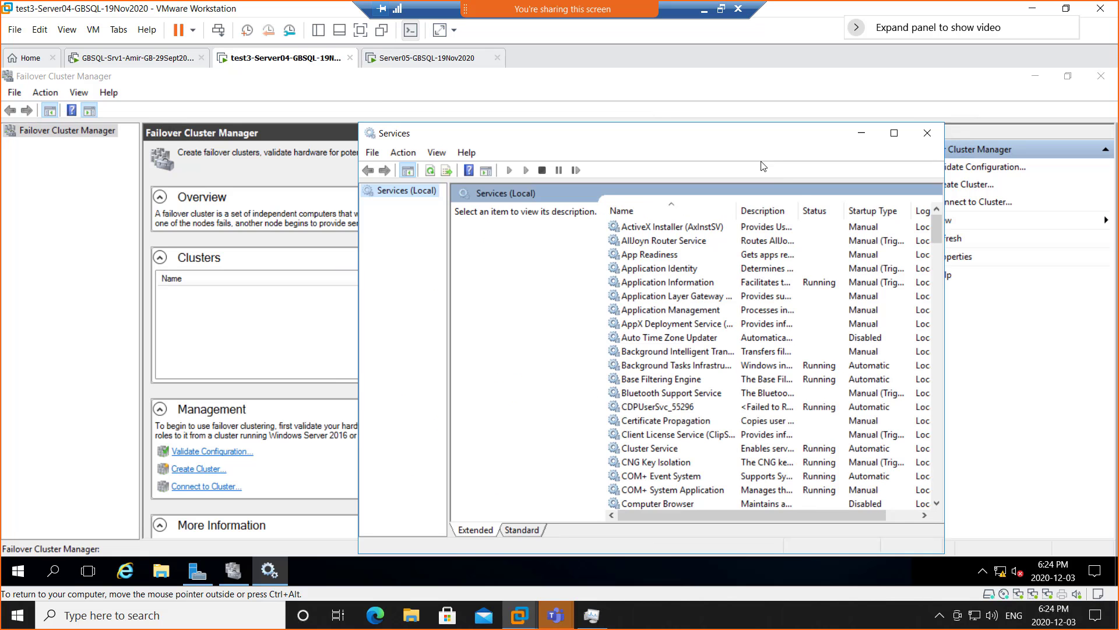
{"action": "left_click", "coordinate": [873, 210]}
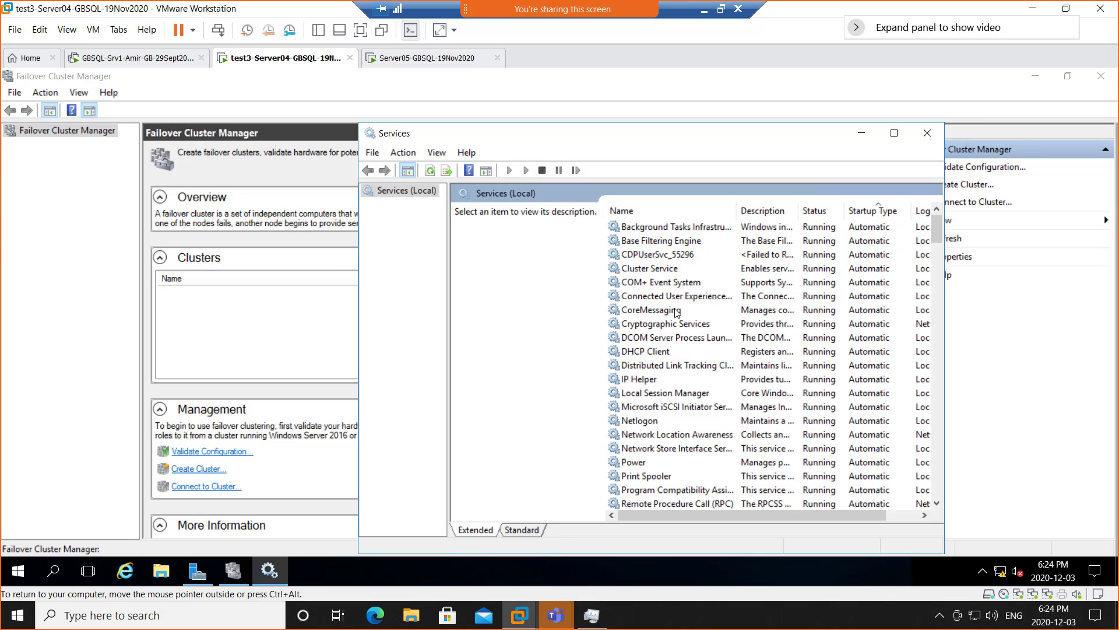
{"action": "scroll", "coordinate": [676, 313], "scroll_direction": "down", "scroll_amount": 3}
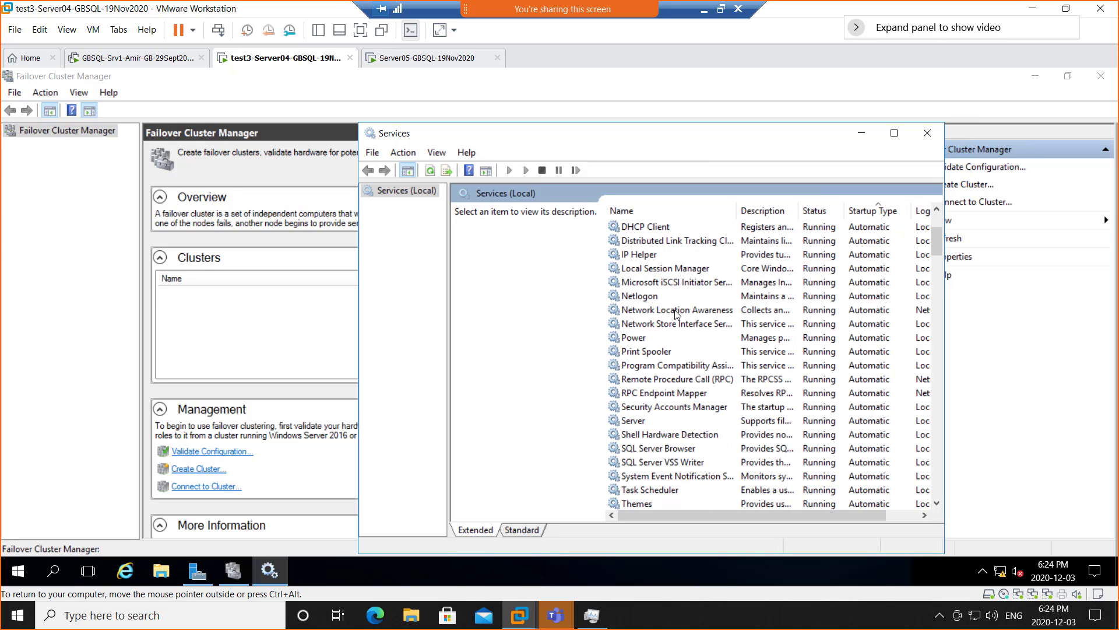
{"action": "scroll", "coordinate": [676, 315], "scroll_direction": "down", "scroll_amount": 2}
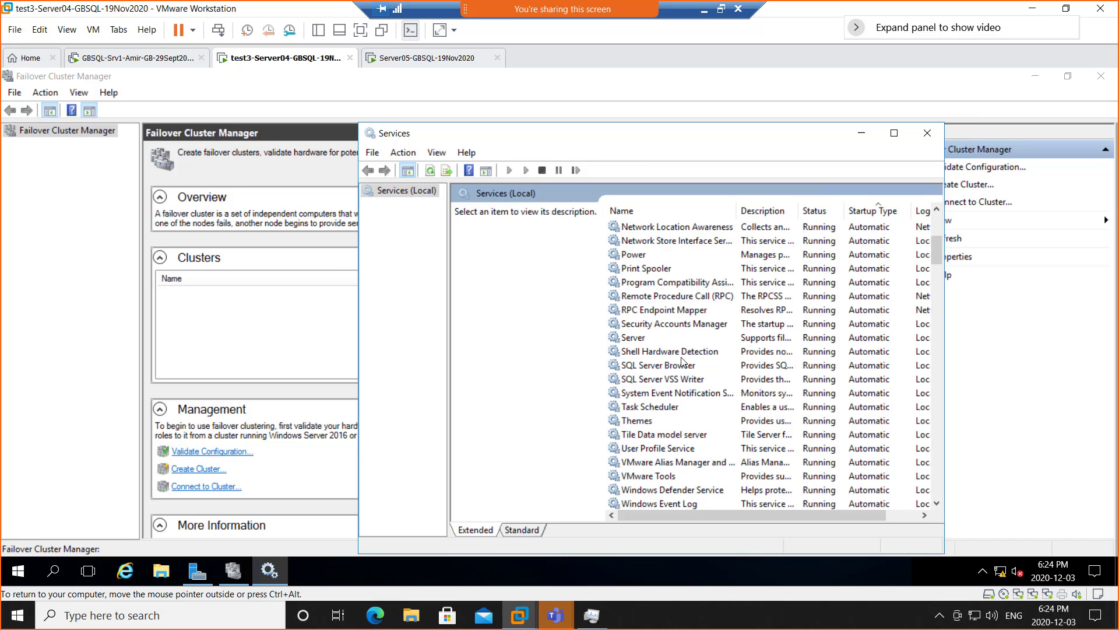
{"action": "scroll", "coordinate": [681, 360], "scroll_direction": "down", "scroll_amount": 4}
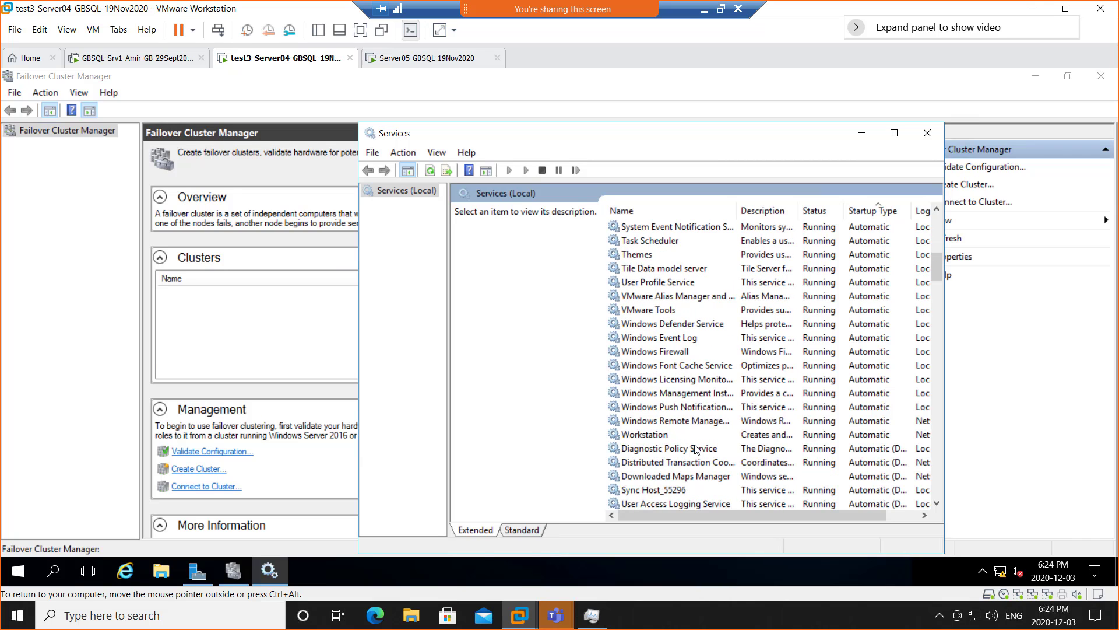
{"action": "scroll", "coordinate": [697, 453], "scroll_direction": "down", "scroll_amount": 3}
{"action": "scroll", "coordinate": [696, 453], "scroll_direction": "down", "scroll_amount": 4}
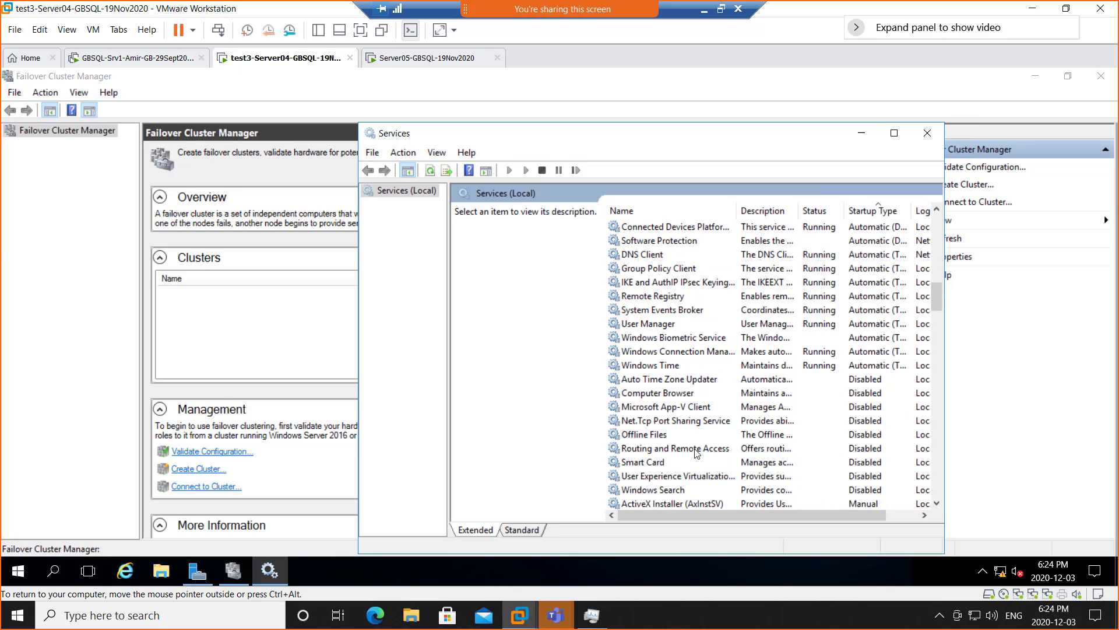
{"action": "scroll", "coordinate": [697, 452], "scroll_direction": "down", "scroll_amount": 1}
{"action": "scroll", "coordinate": [697, 453], "scroll_direction": "down", "scroll_amount": 3}
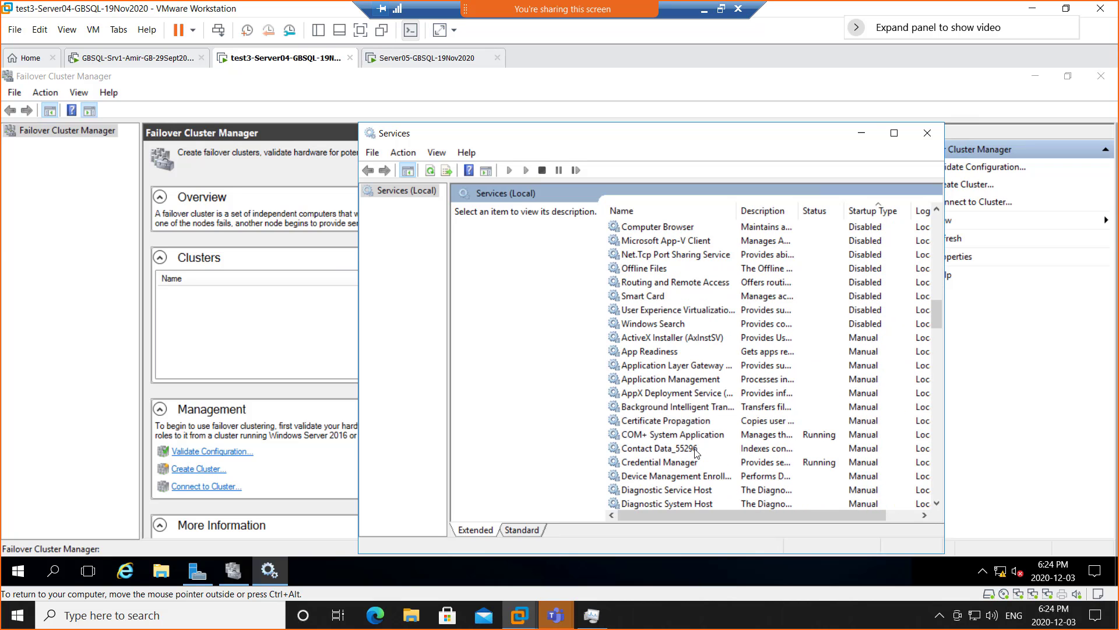
{"action": "scroll", "coordinate": [697, 453], "scroll_direction": "down", "scroll_amount": 6}
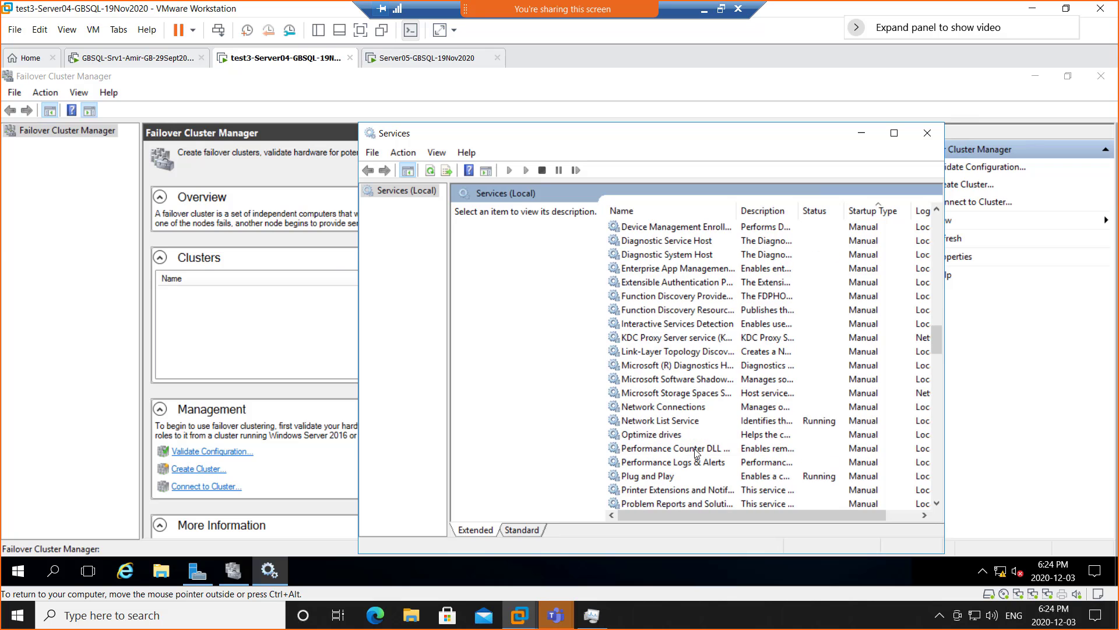
{"action": "scroll", "coordinate": [697, 453], "scroll_direction": "down", "scroll_amount": 3}
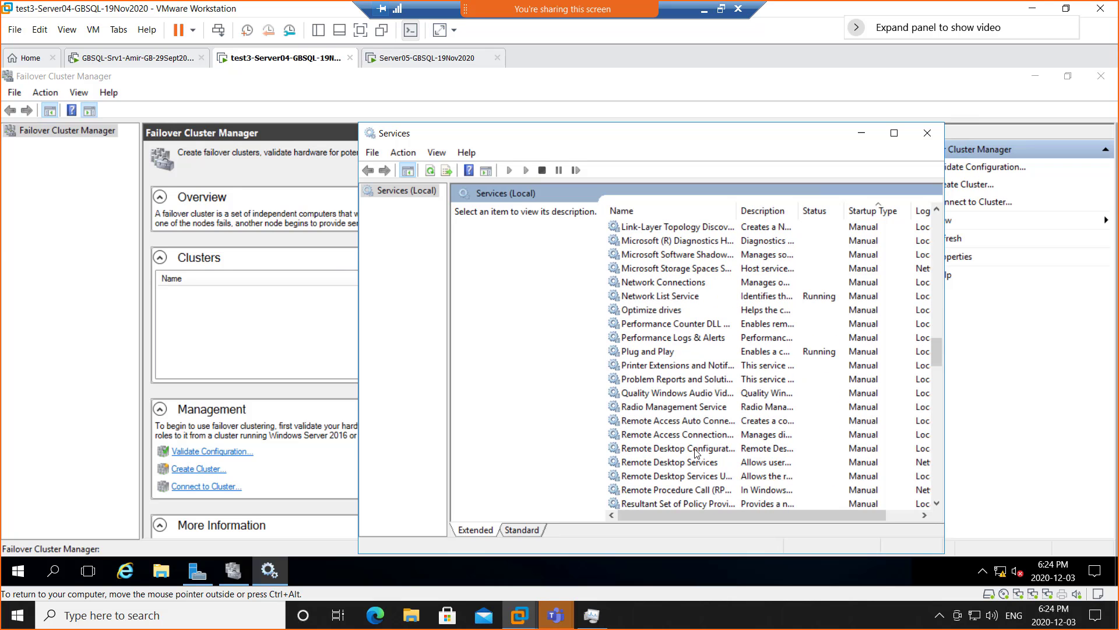
{"action": "scroll", "coordinate": [696, 453], "scroll_direction": "down", "scroll_amount": 3}
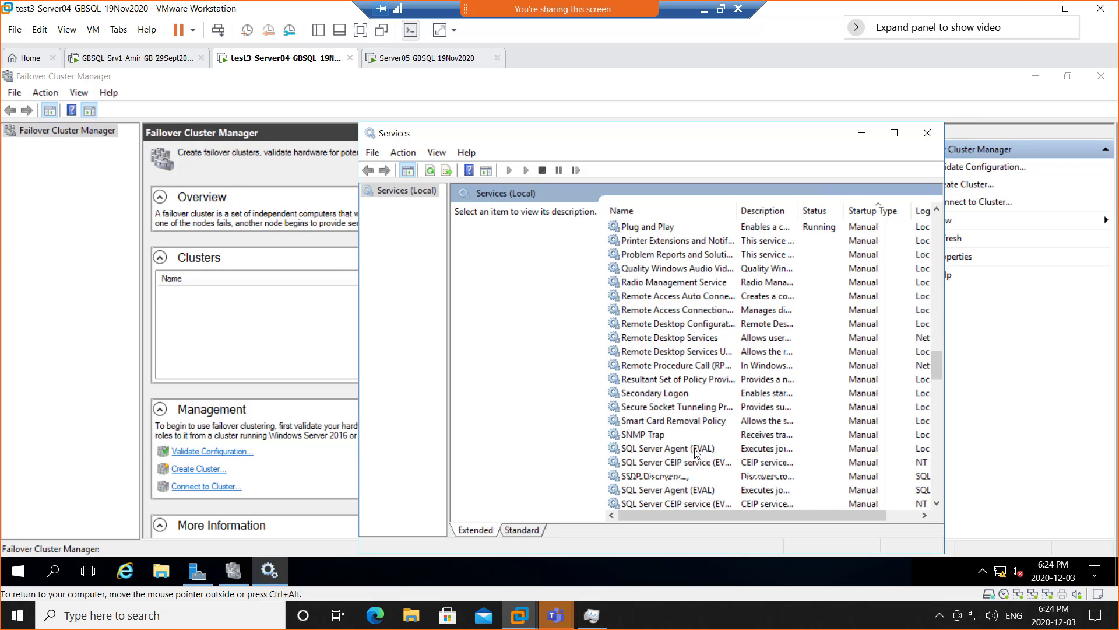
{"action": "scroll", "coordinate": [696, 453], "scroll_direction": "down", "scroll_amount": 2}
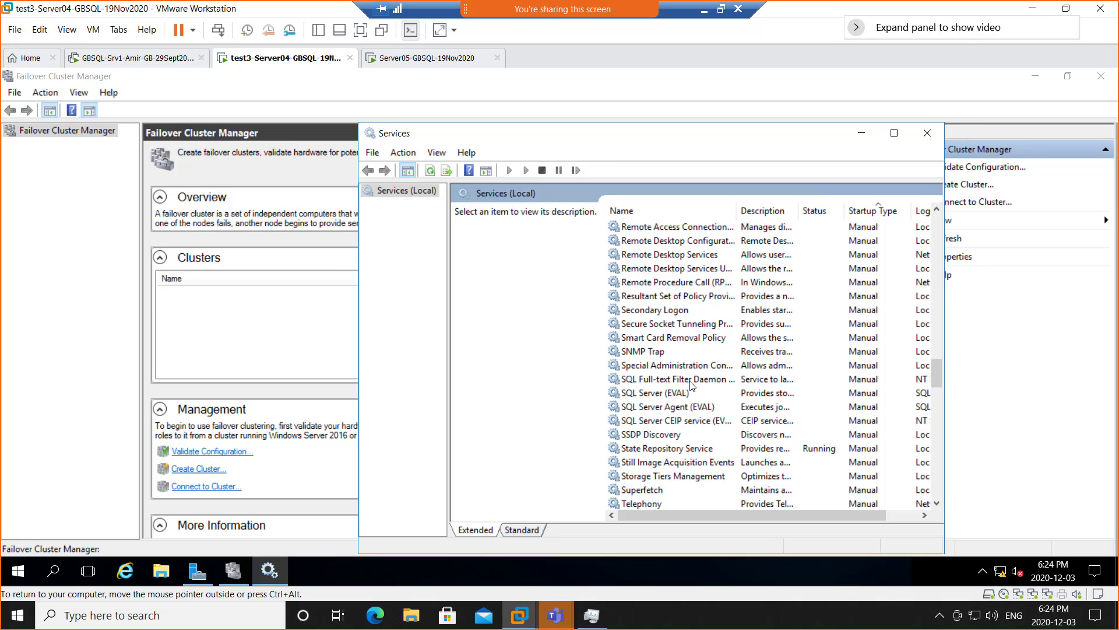
- Try starting the SQL Server (EVAL) service, dismiss the failure, and return to Failover Cluster Manager
{"action": "left_click", "coordinate": [681, 398]}
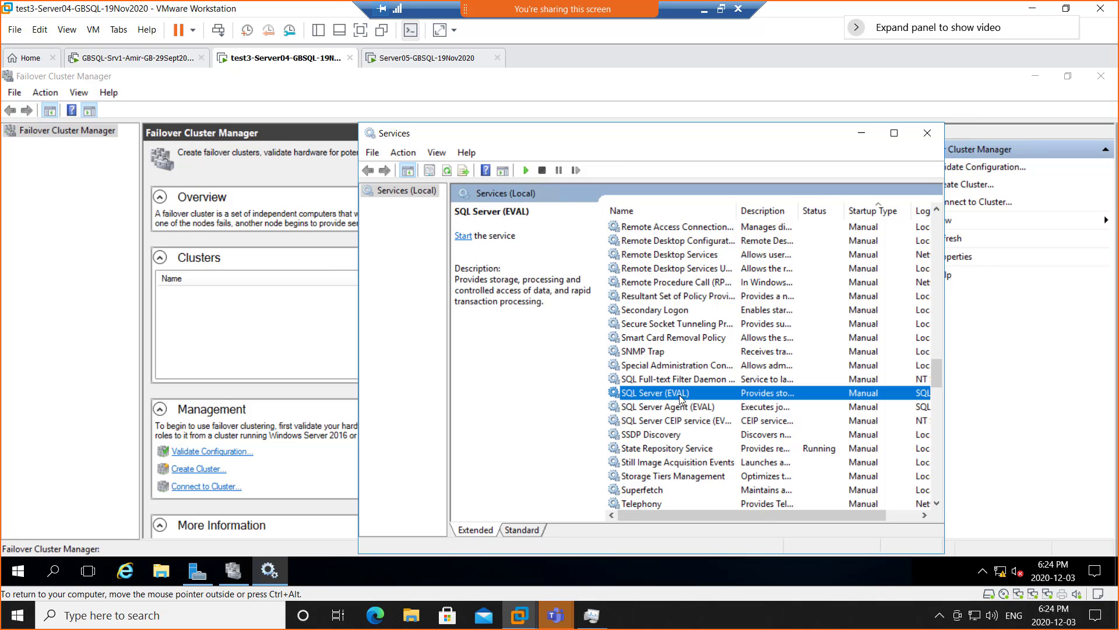
{"action": "right_click", "coordinate": [681, 396]}
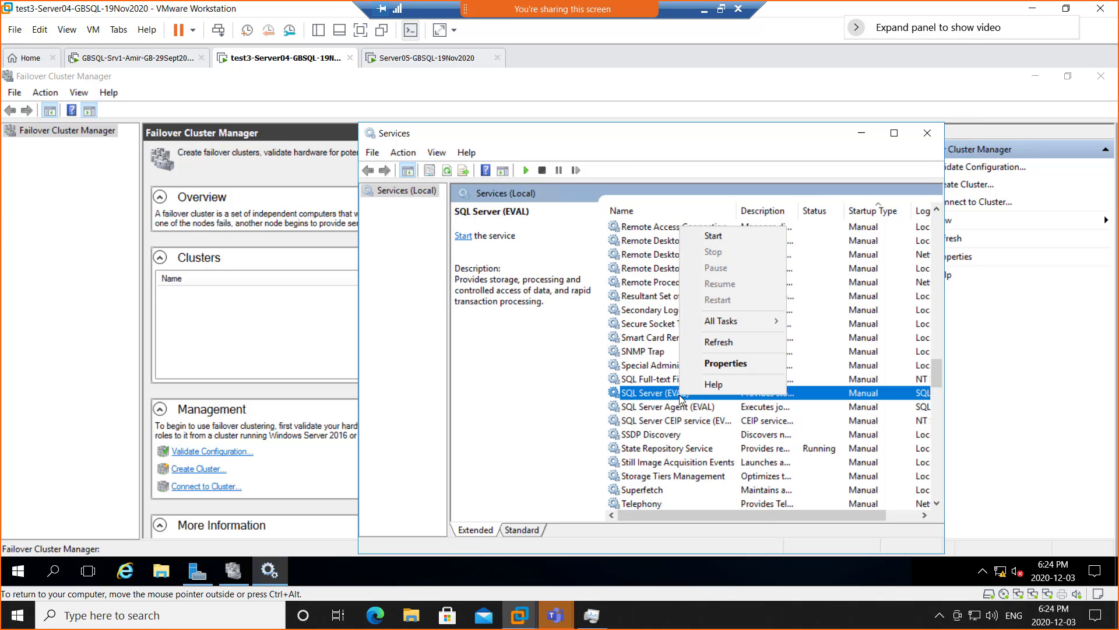
{"action": "left_click", "coordinate": [713, 236]}
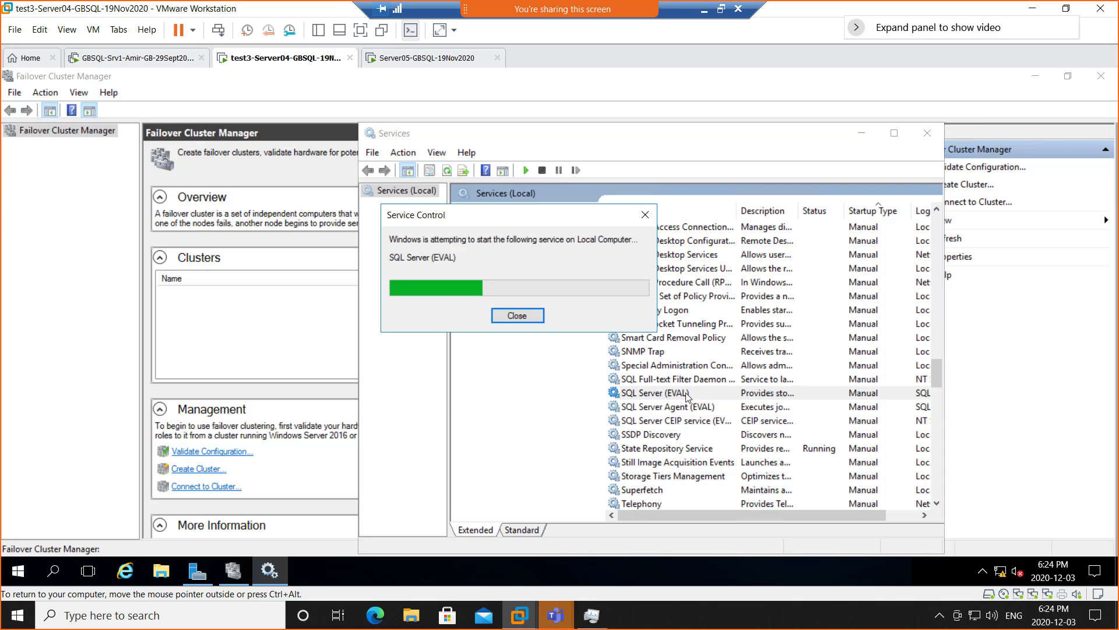
{"action": "left_click", "coordinate": [680, 384]}
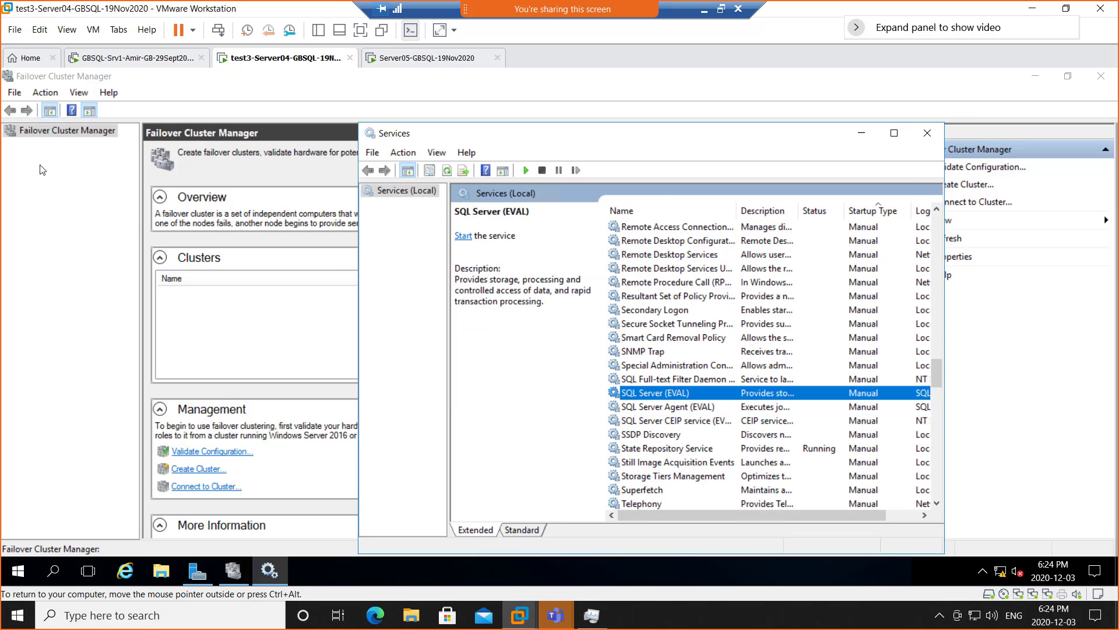
{"action": "left_click", "coordinate": [55, 171]}
- Open the Connect to Cluster dialog from the cluster actions menu
{"action": "right_click", "coordinate": [48, 137]}
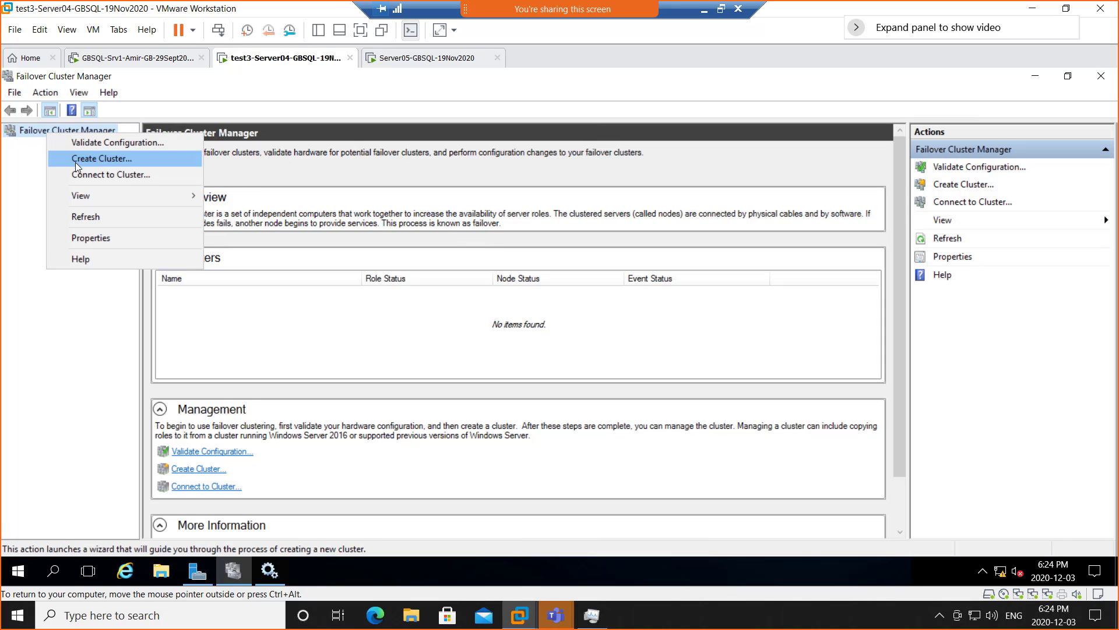
{"action": "left_click", "coordinate": [22, 143]}
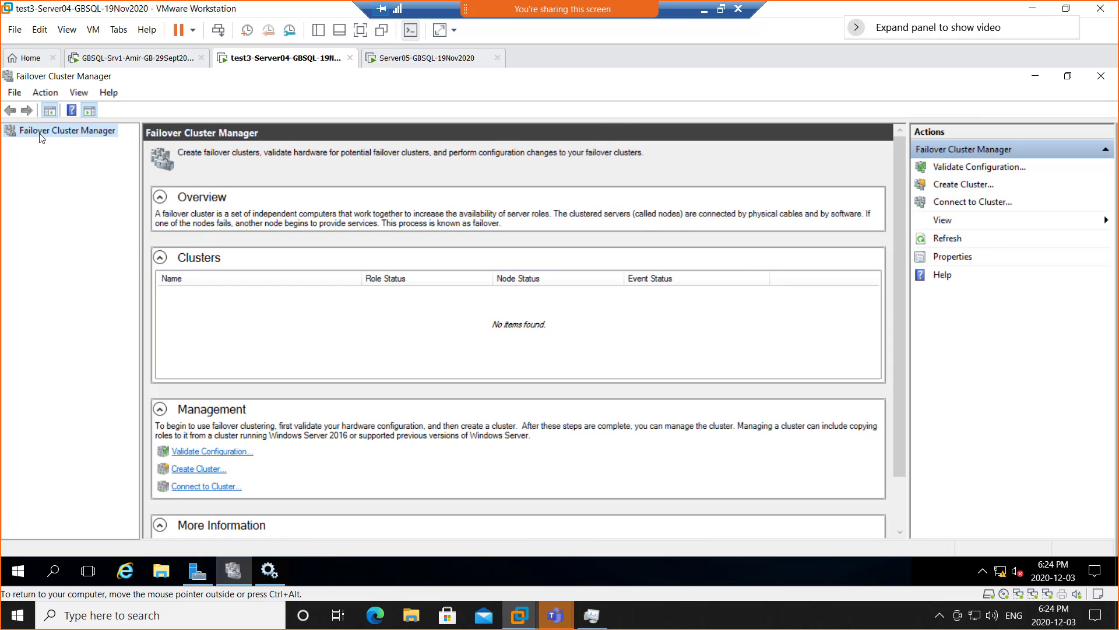
{"action": "right_click", "coordinate": [42, 138]}
{"action": "left_click", "coordinate": [82, 177]}
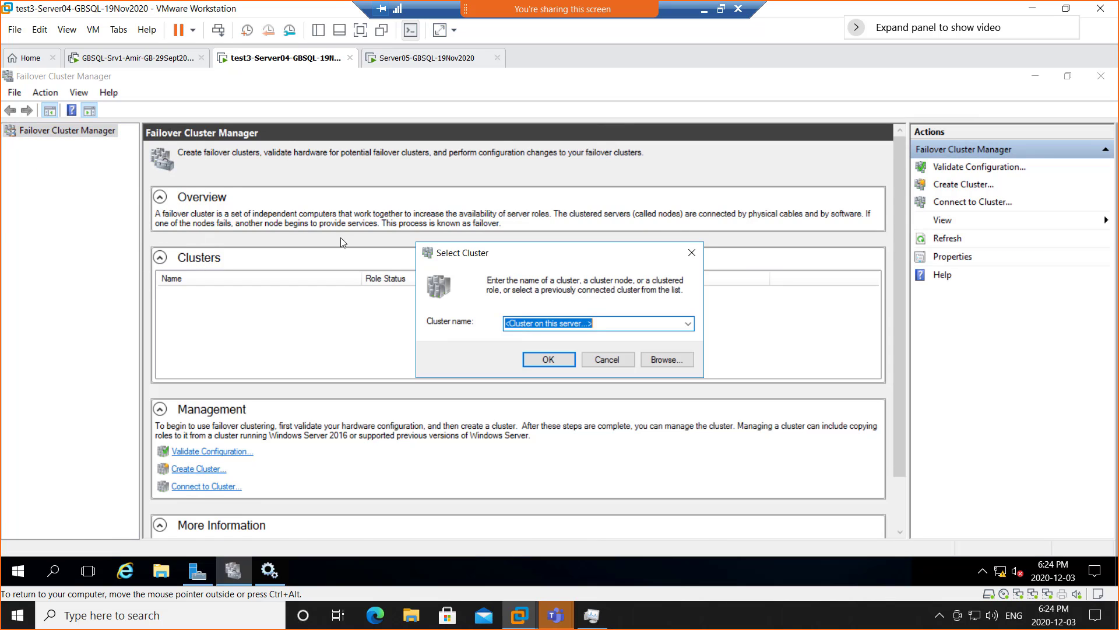
- Connect to amercluster.sqldomain.local, dismiss the connection error, and switch to the Server05 VM
{"action": "left_click", "coordinate": [688, 324]}
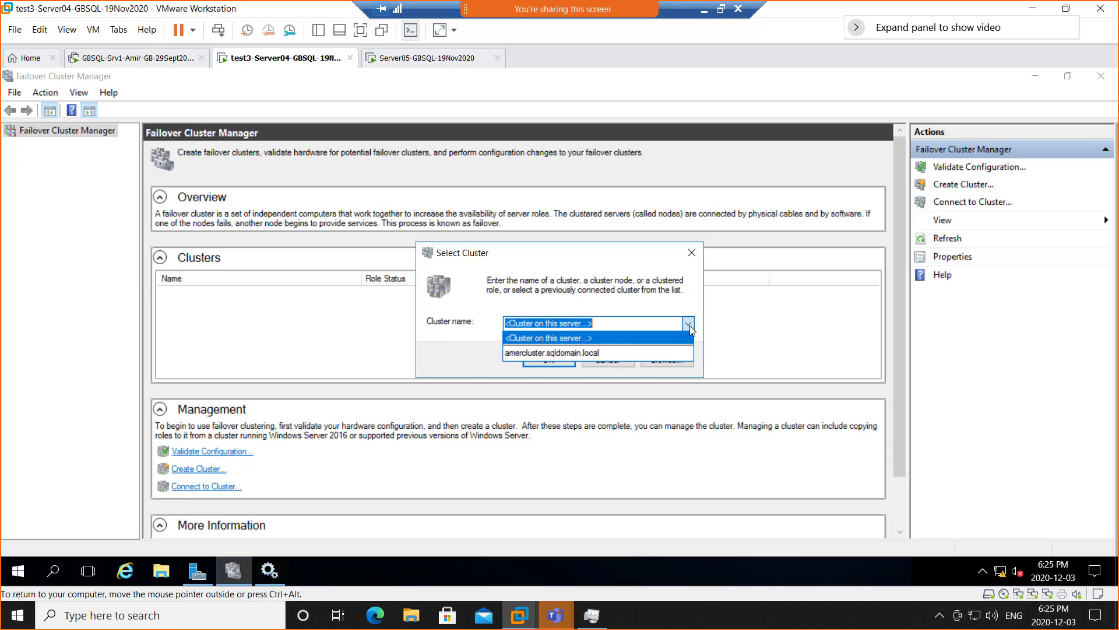
{"action": "left_click", "coordinate": [587, 352]}
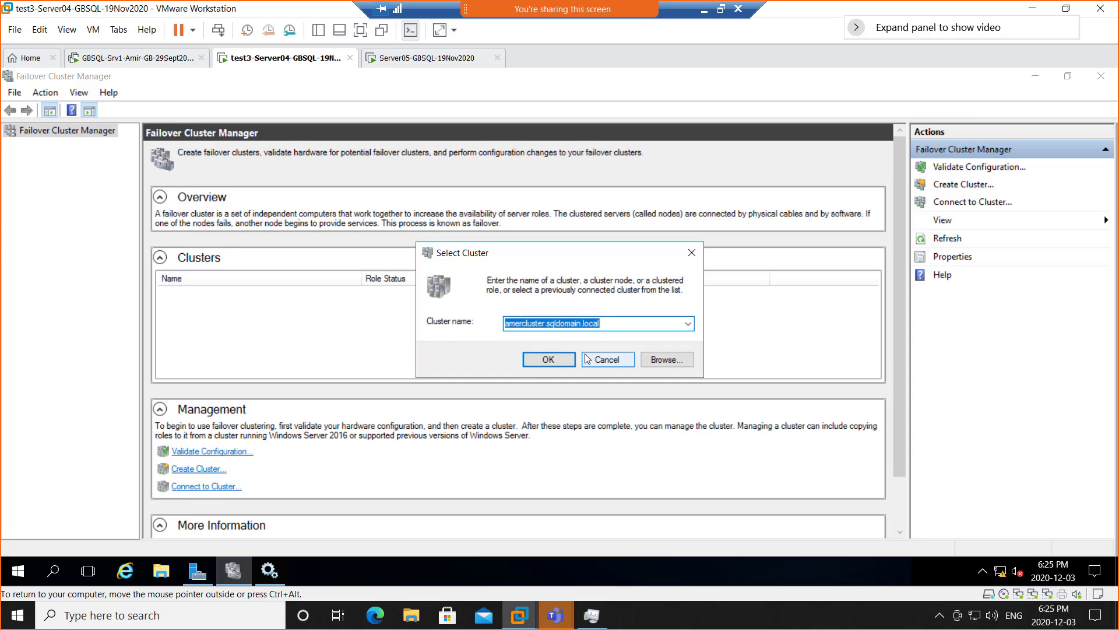
{"action": "left_click", "coordinate": [547, 360]}
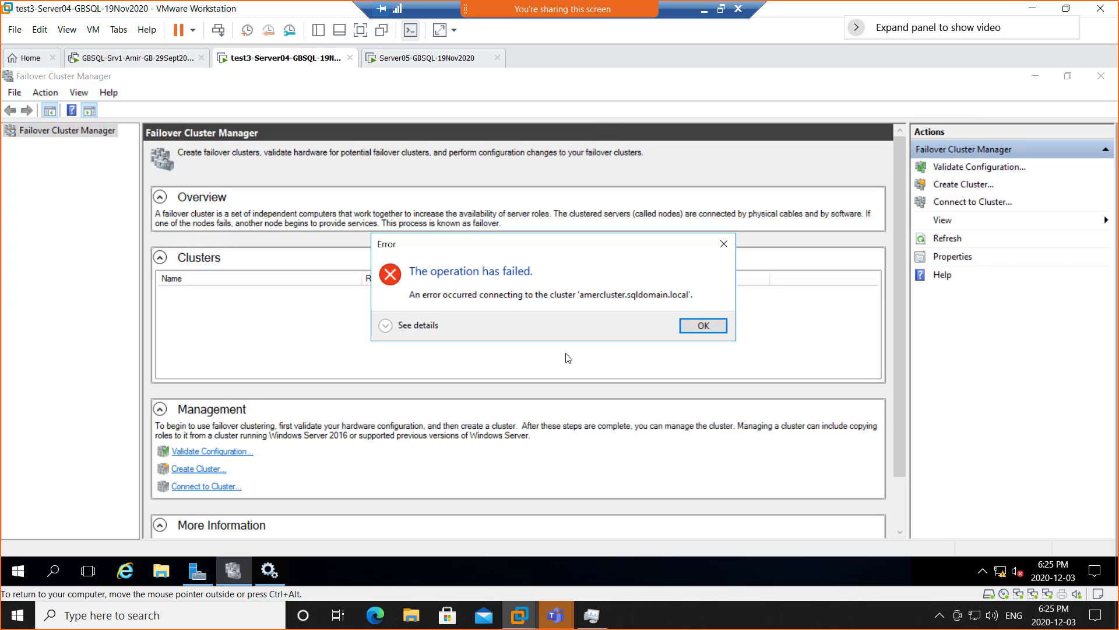
{"action": "left_click", "coordinate": [704, 325]}
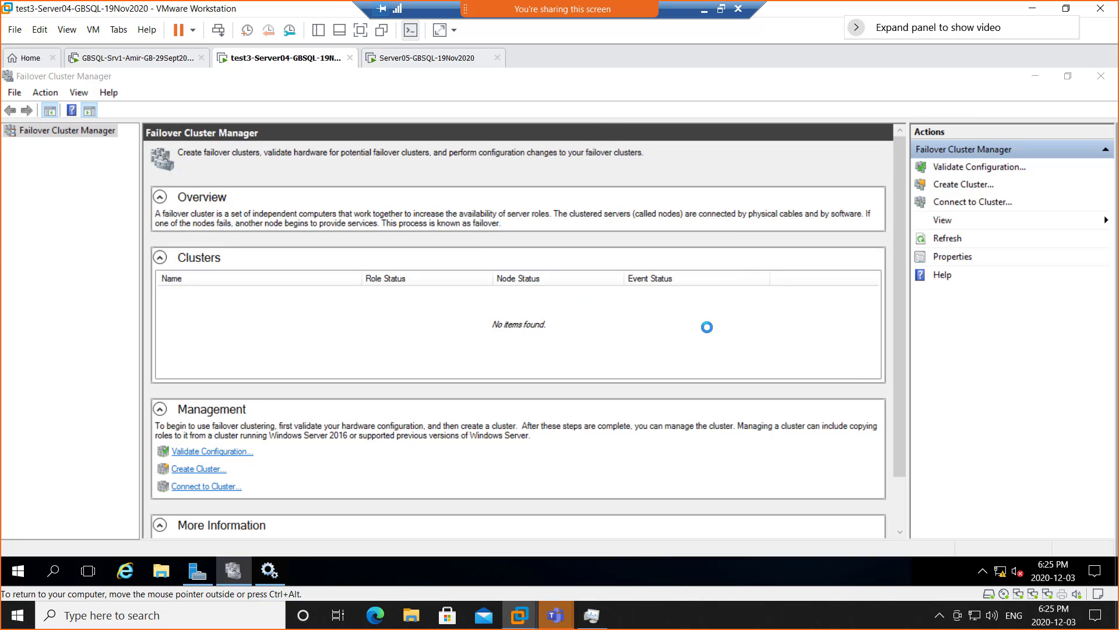
{"action": "left_click", "coordinate": [445, 61]}
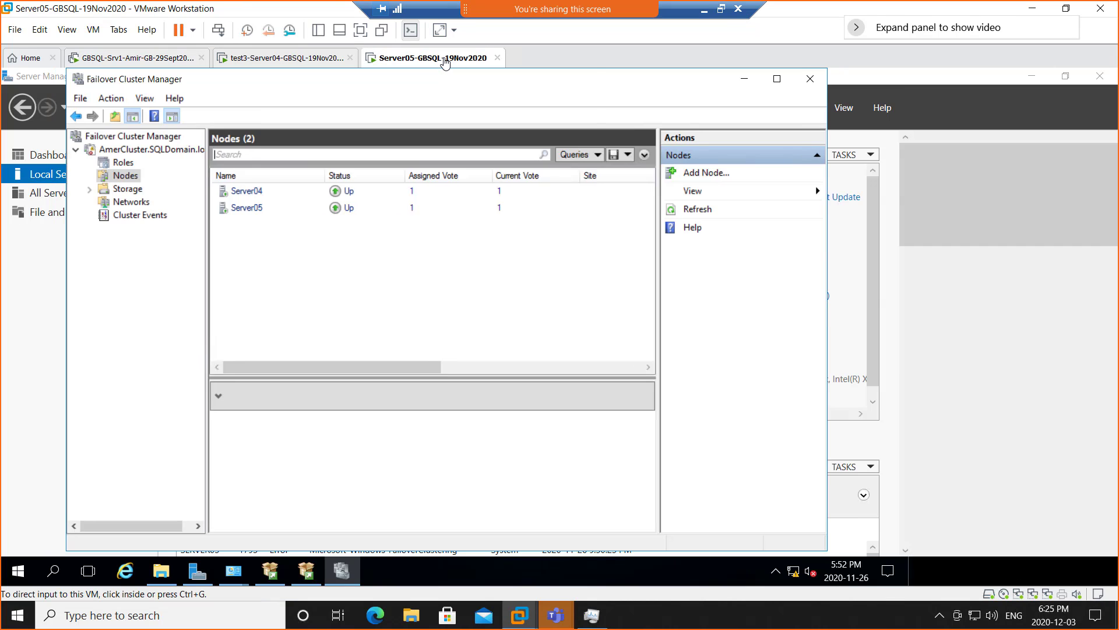
- Restart the Server05 guest through Power > Restart Guest and confirm the restart
{"action": "right_click", "coordinate": [445, 61]}
{"action": "mouse_move", "coordinate": [469, 93]}
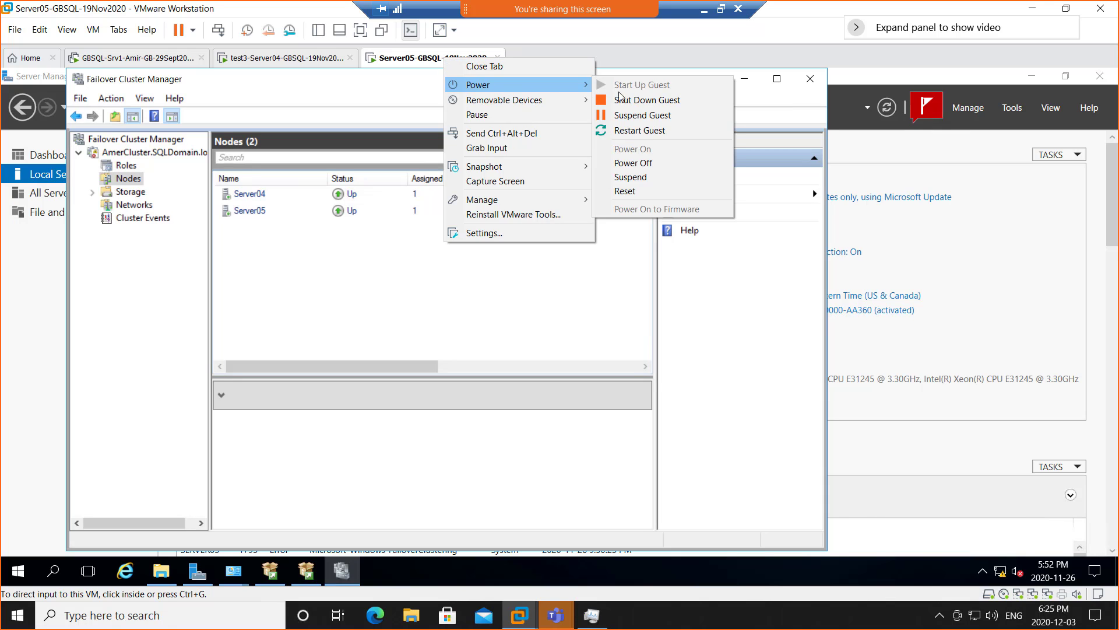
{"action": "left_click", "coordinate": [653, 133]}
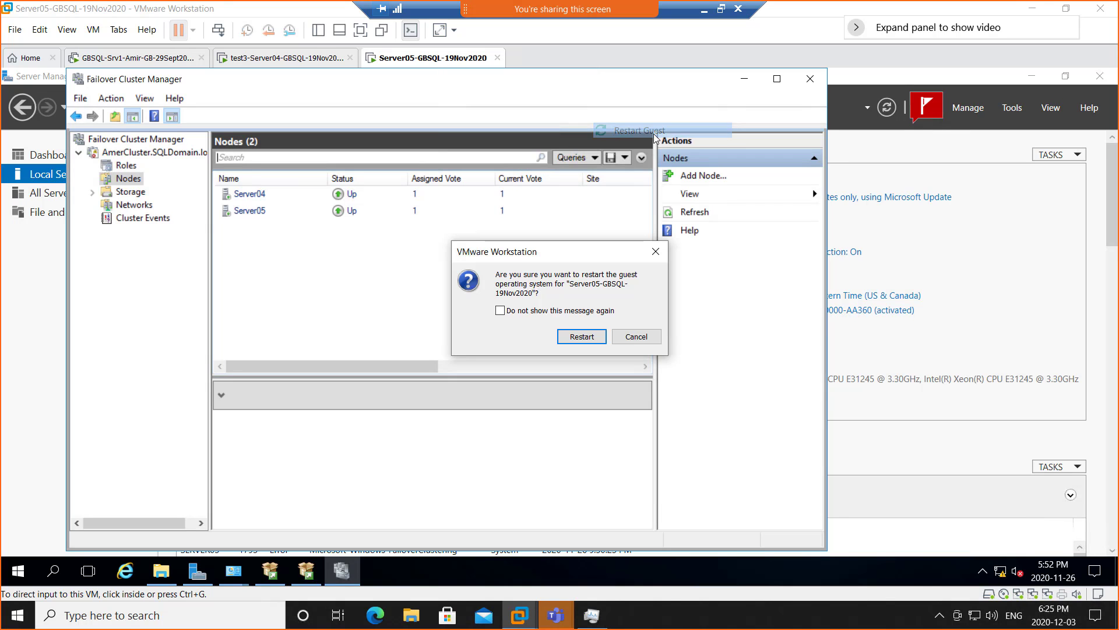
{"action": "left_click", "coordinate": [587, 337]}
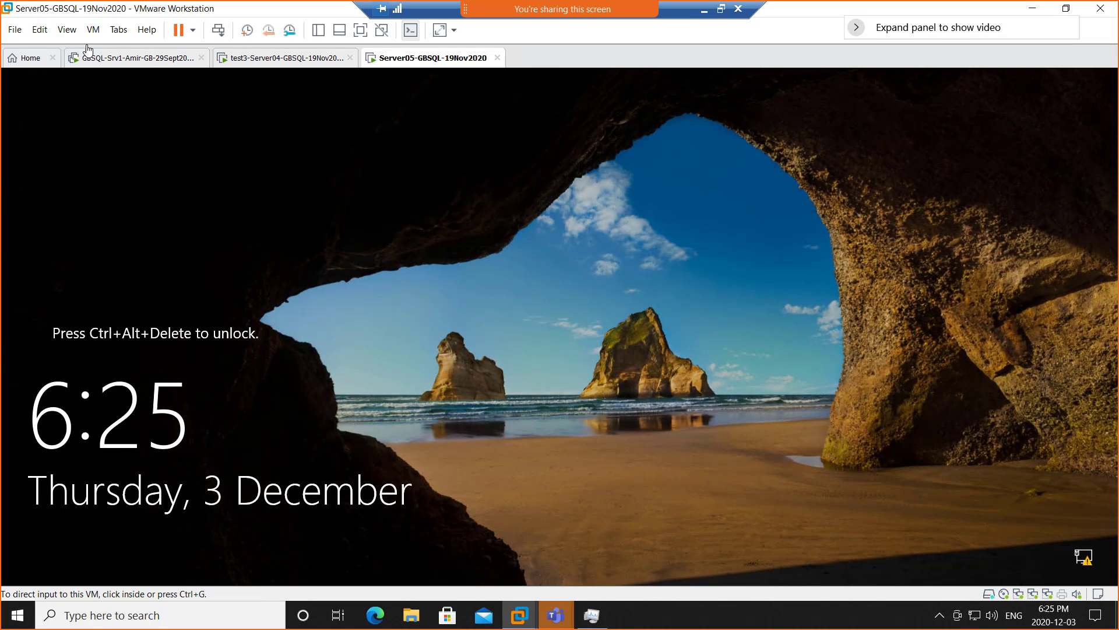
- Send Ctrl+Alt+Del to Server05 and sign in with the administrator password
{"action": "left_click", "coordinate": [218, 29]}
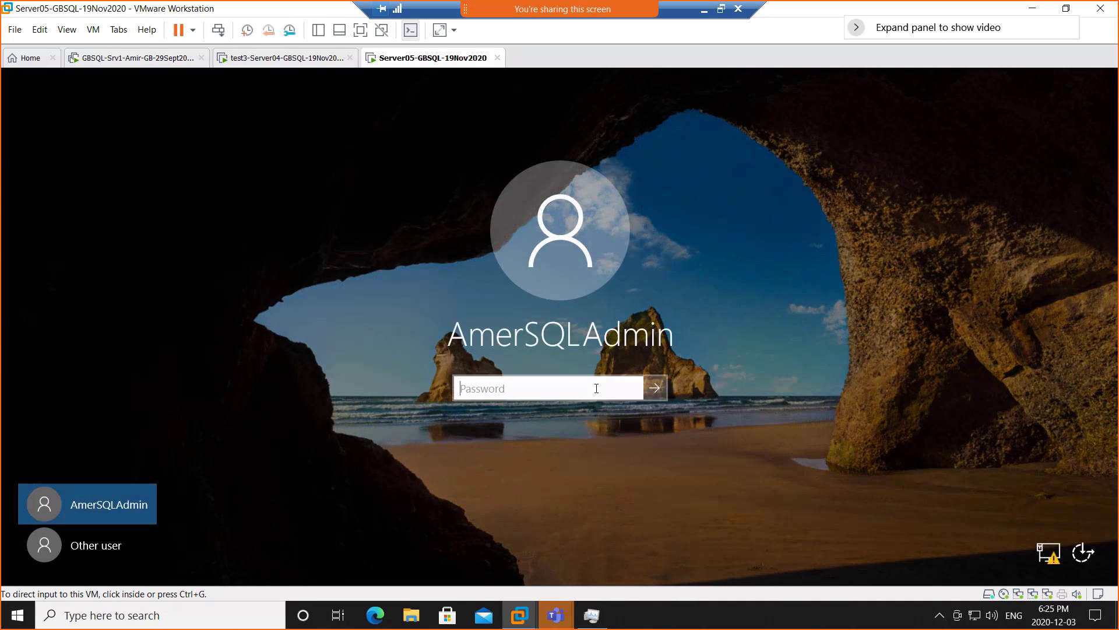
{"action": "left_click", "coordinate": [596, 389]}
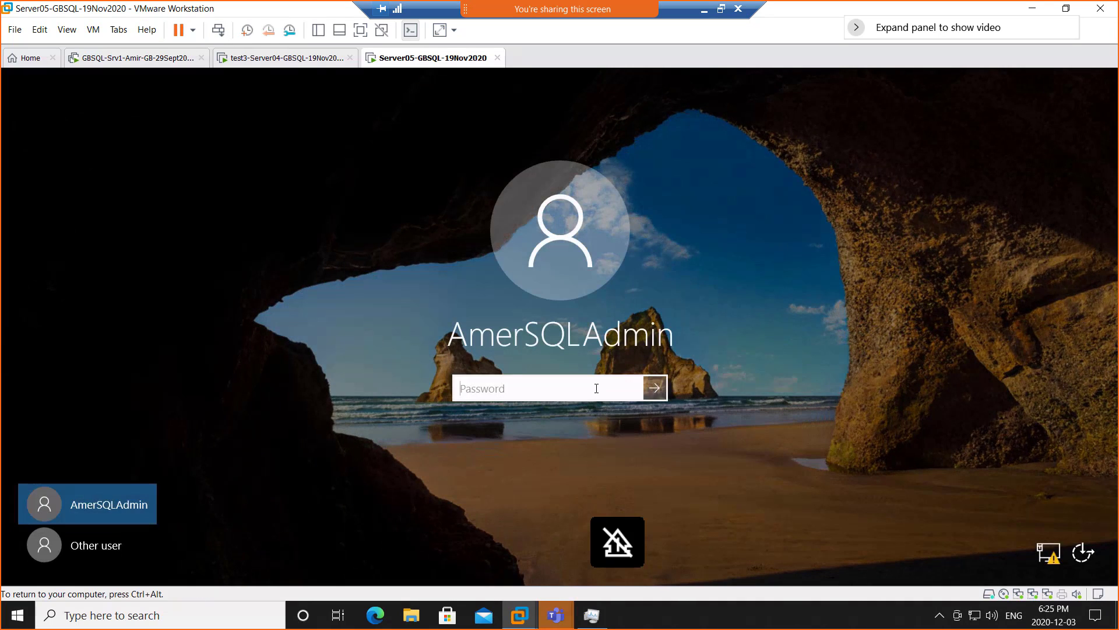
{"action": "type", "text": "************"}
{"action": "key", "text": "Return"}
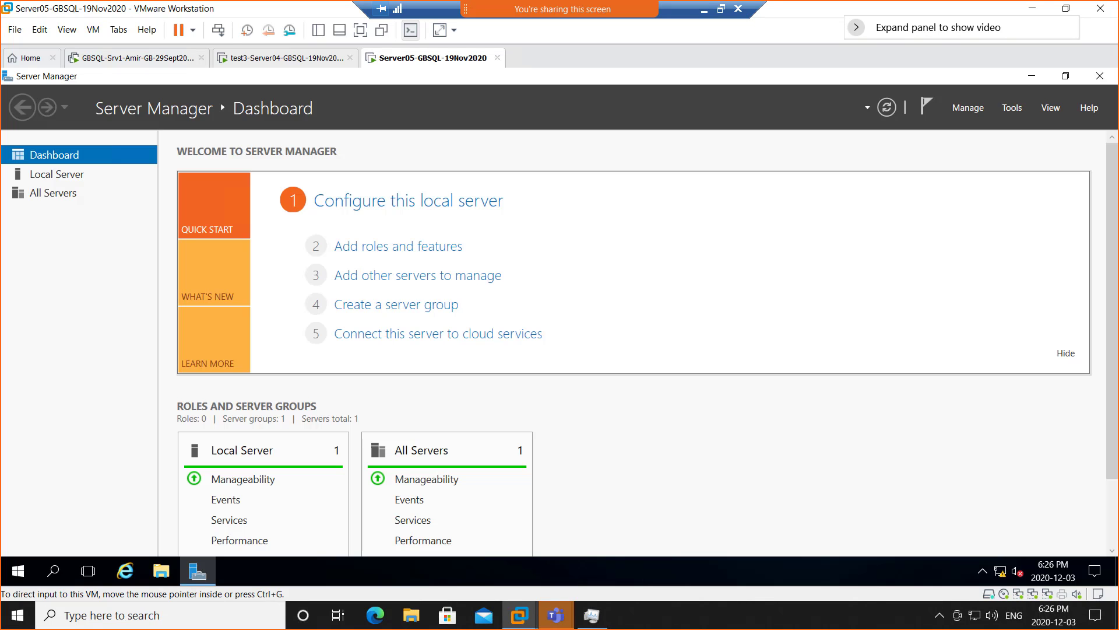
{"action": "left_click_drag", "start_coordinate": [872, 27], "coordinate": [498, 71]}
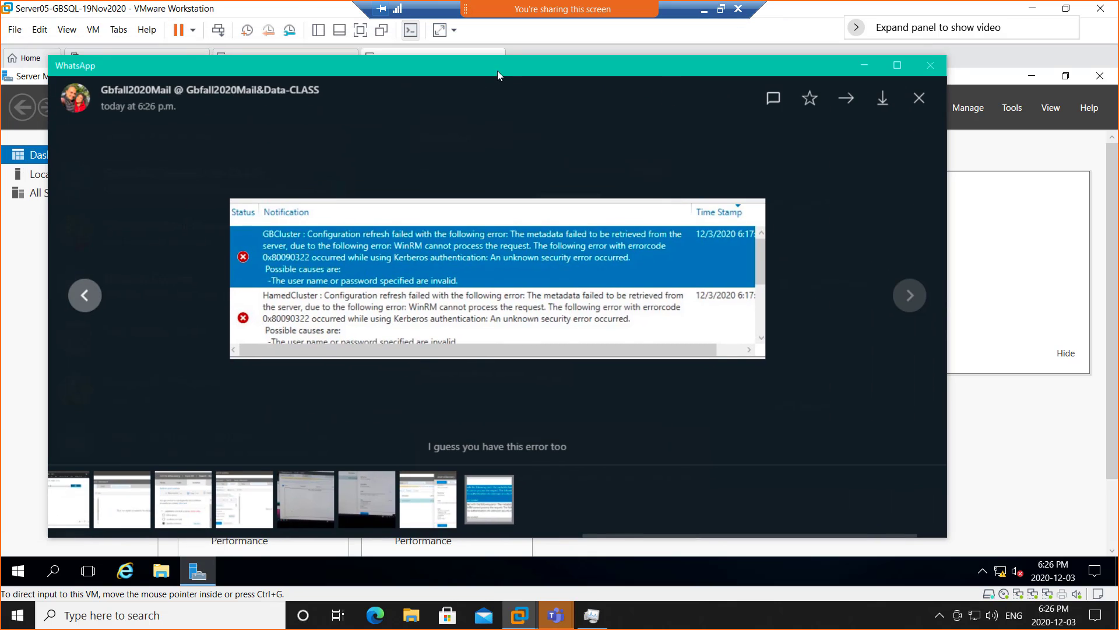
{"action": "left_click", "coordinate": [479, 267]}
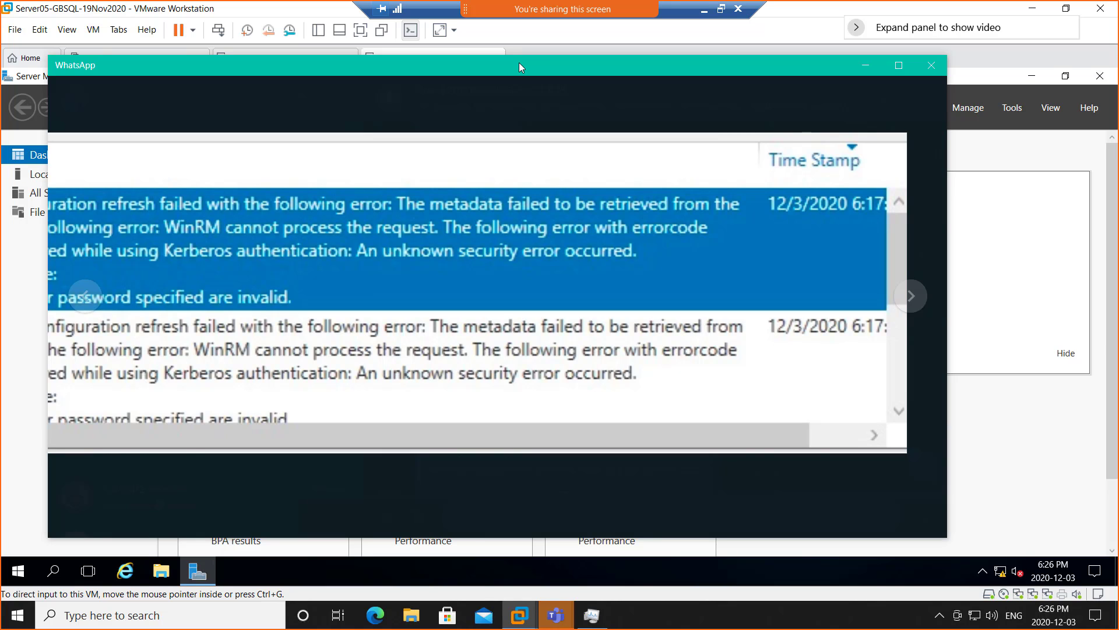
{"action": "left_click_drag", "start_coordinate": [519, 62], "coordinate": [1118, 80]}
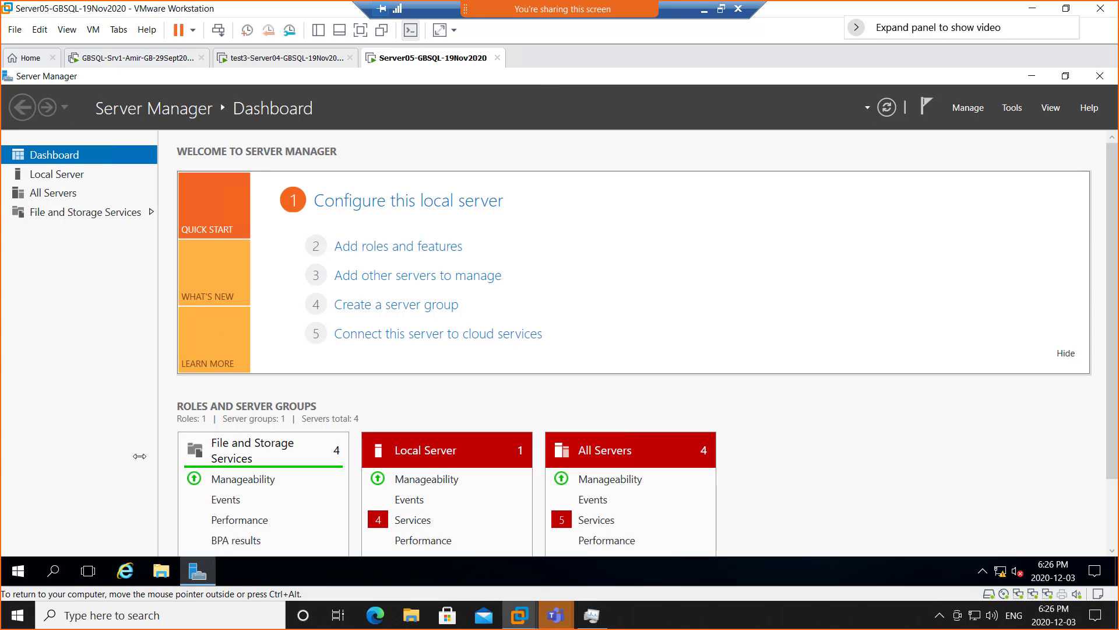
- Launch Failover Cluster Manager on Server05 from the Tools menu
{"action": "left_click", "coordinate": [1012, 108]}
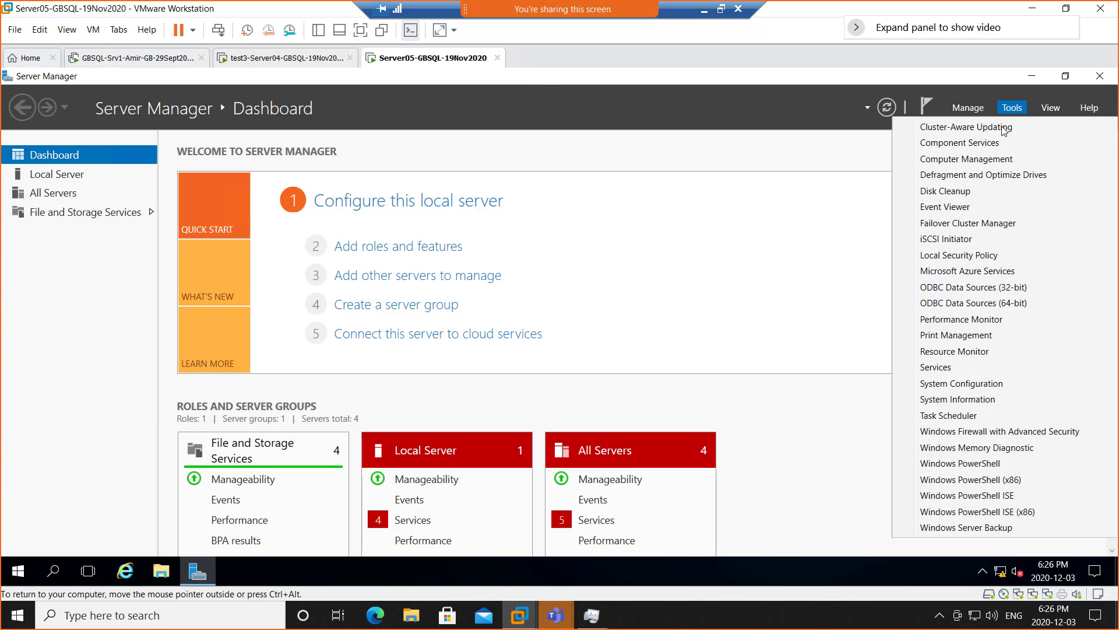
{"action": "left_click", "coordinate": [962, 233]}
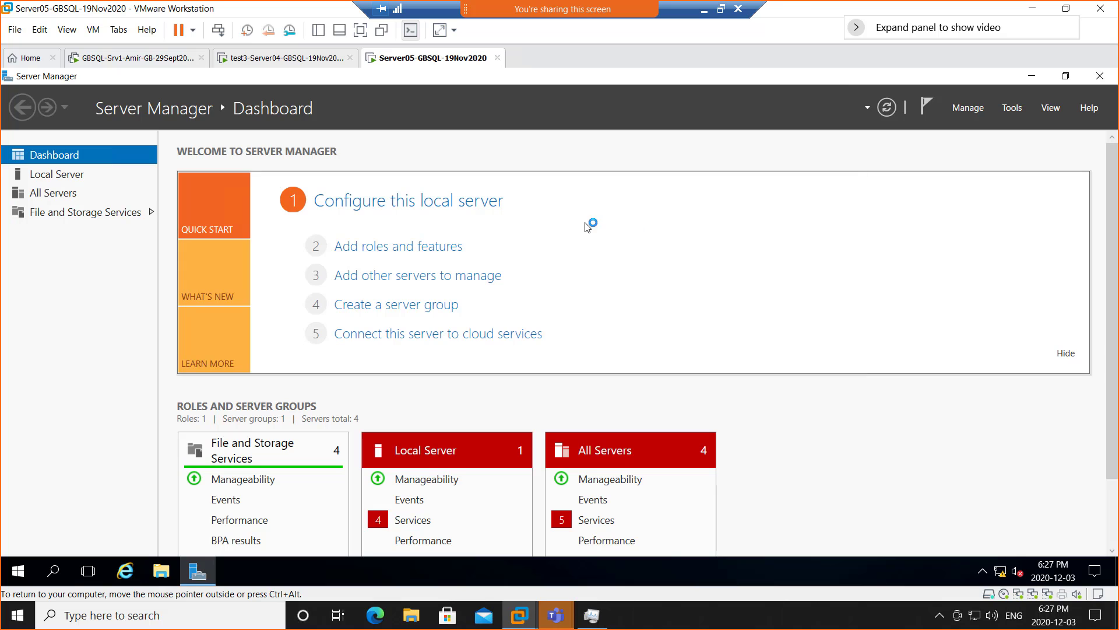
{"action": "left_click", "coordinate": [265, 59]}
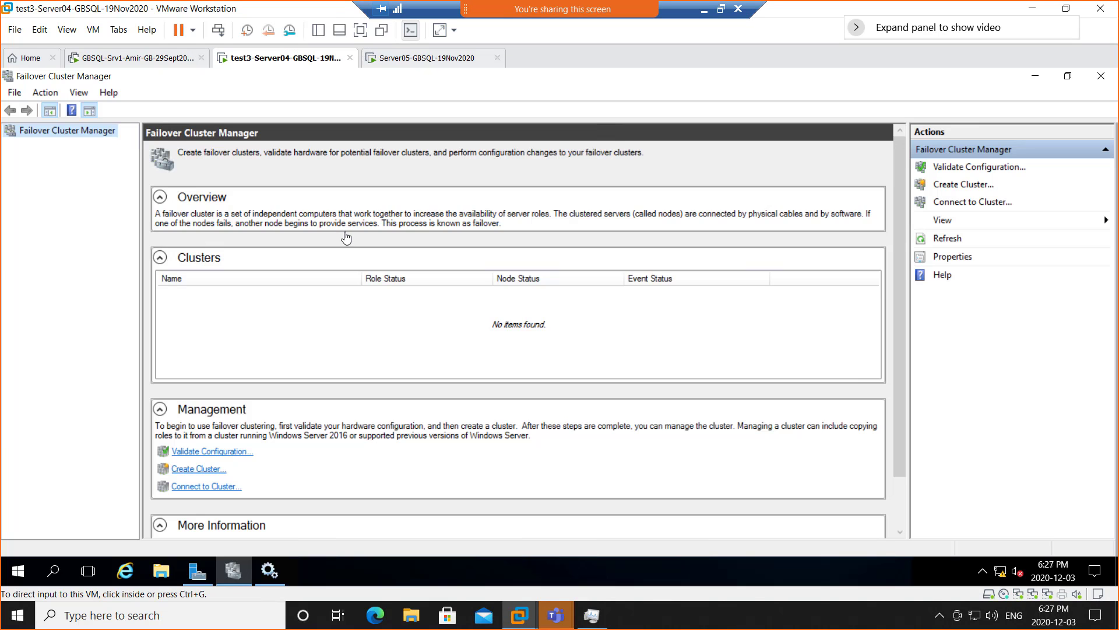
{"action": "left_click", "coordinate": [395, 61]}
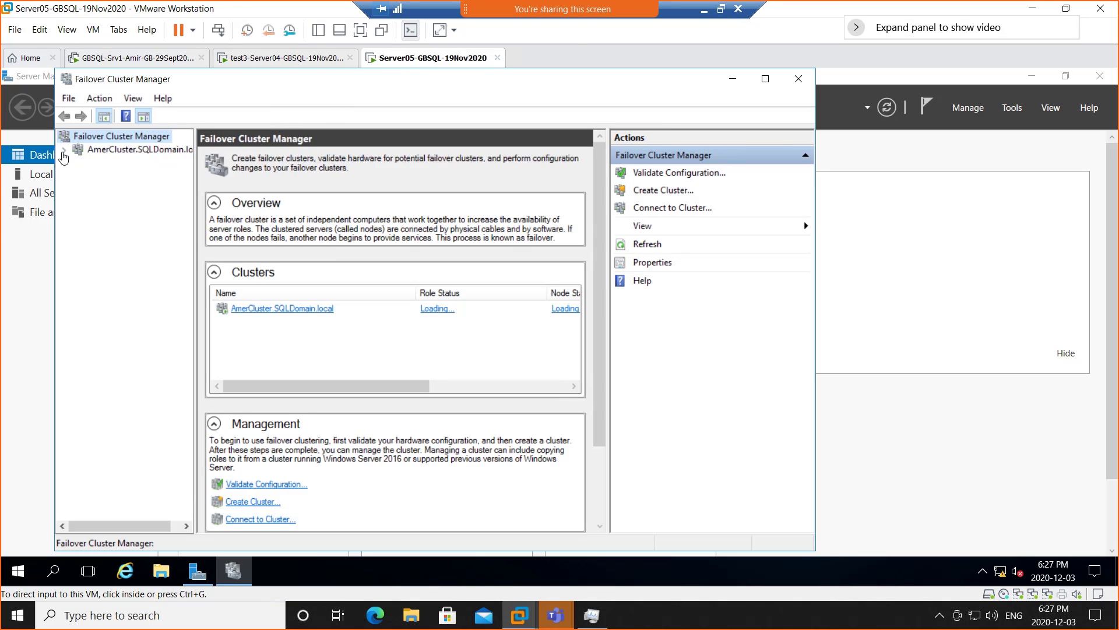
- Expand AmerCluster.SQLDomain.local, check its Roles and Nodes, then return to Server04
{"action": "left_click", "coordinate": [64, 151]}
{"action": "left_click", "coordinate": [116, 167]}
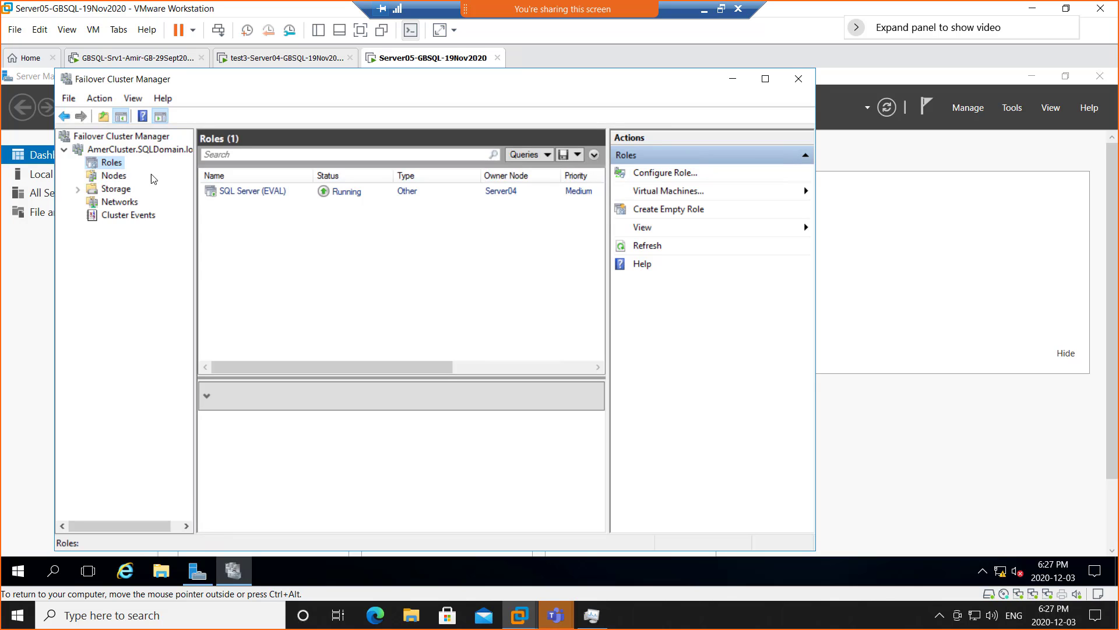
{"action": "left_click", "coordinate": [116, 175]}
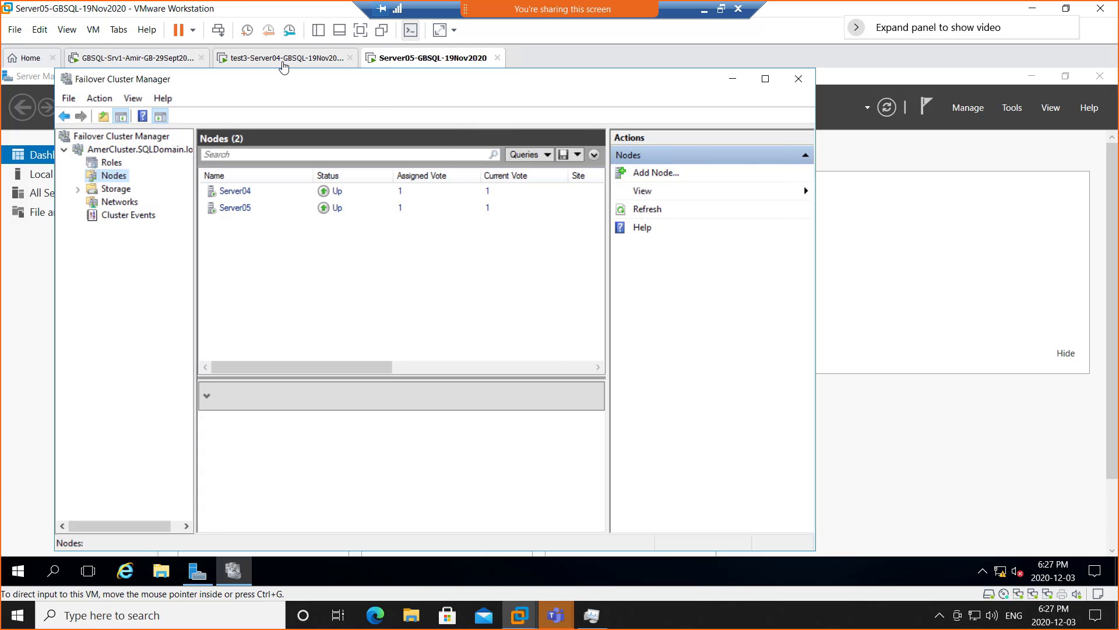
{"action": "left_click", "coordinate": [283, 61]}
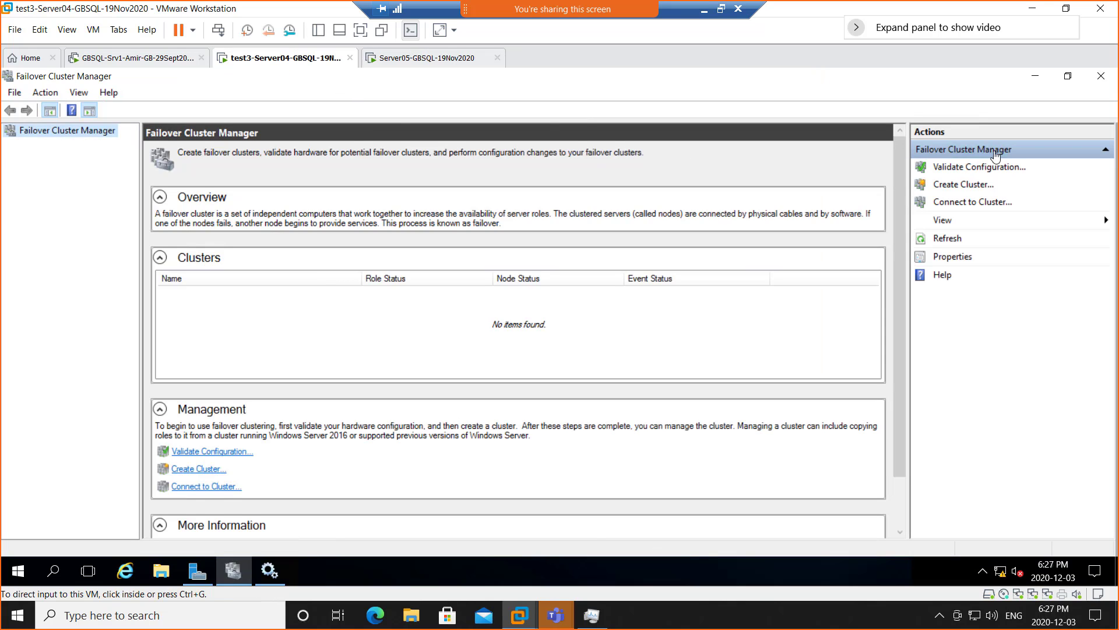
- Reopen Server04's Failover Cluster Manager and show AmerCluster's Roles, with SQL Server (EVAL) Running
{"action": "left_click", "coordinate": [1101, 76]}
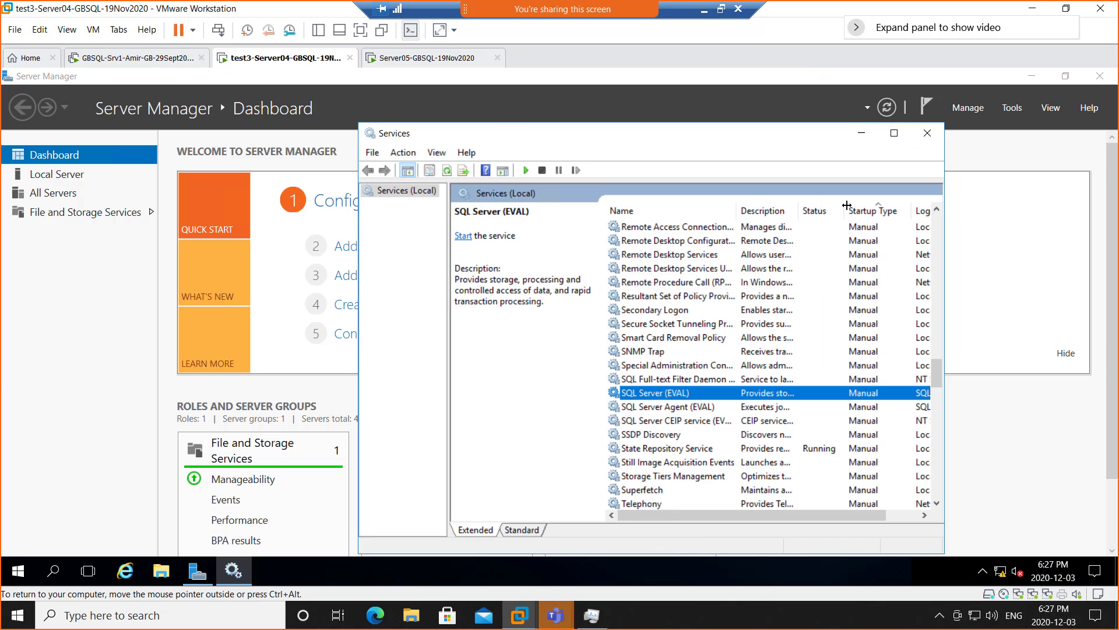
{"action": "left_click", "coordinate": [1013, 108]}
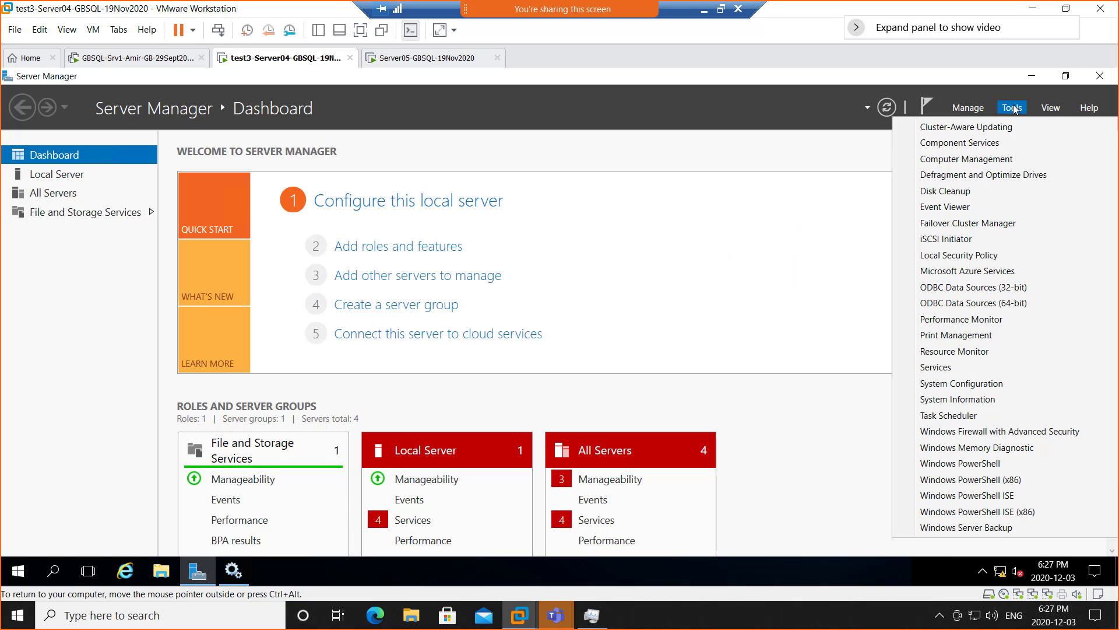
{"action": "left_click", "coordinate": [947, 223]}
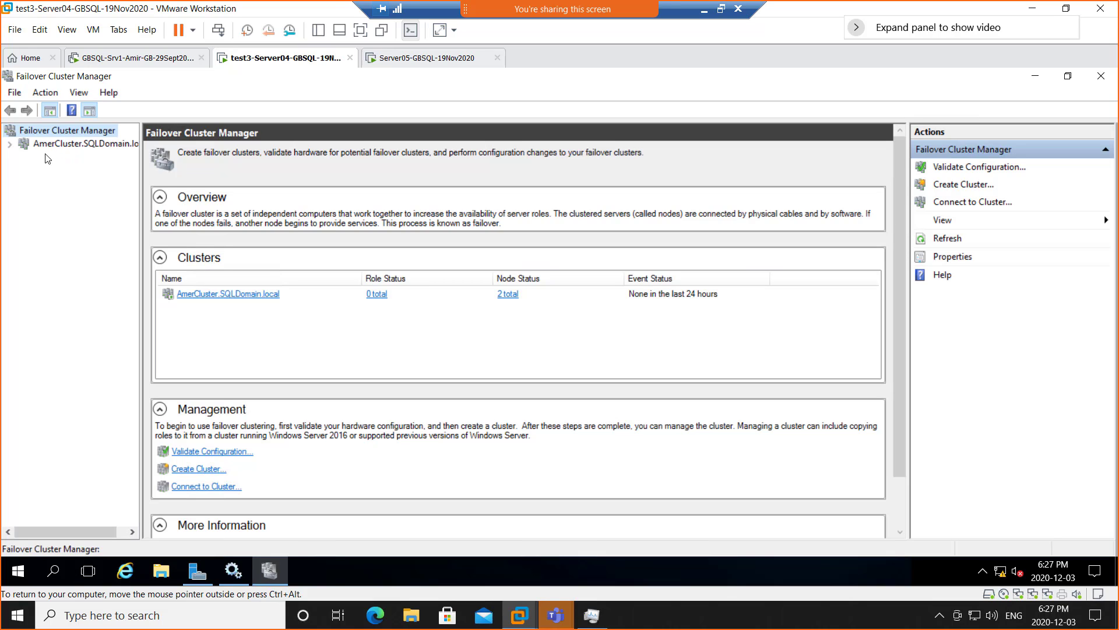
{"action": "left_click", "coordinate": [9, 144]}
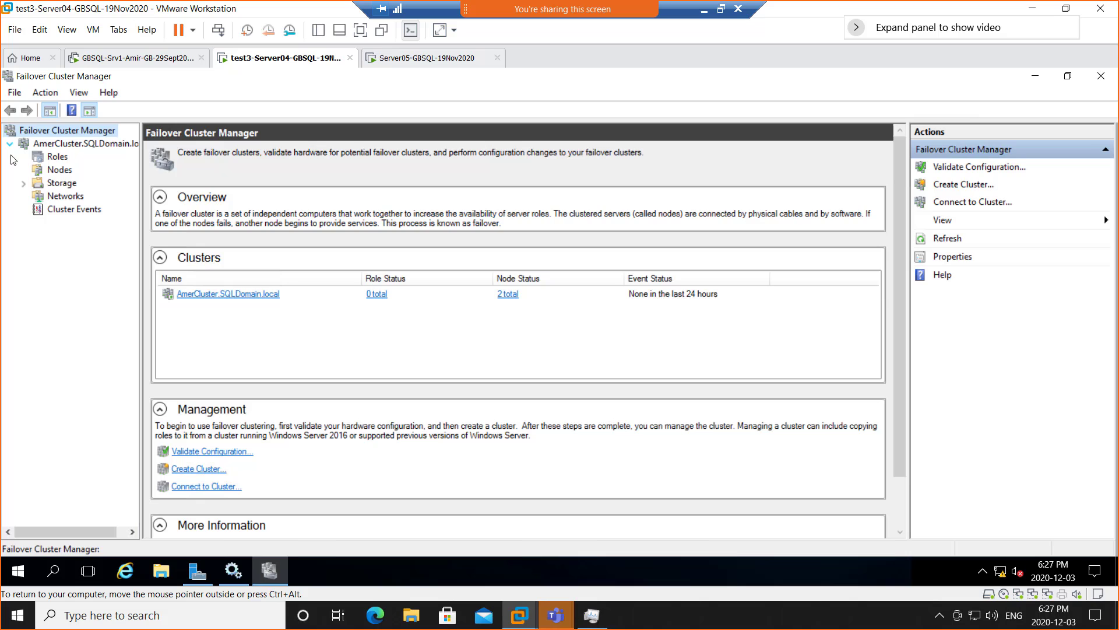
{"action": "left_click", "coordinate": [57, 158]}
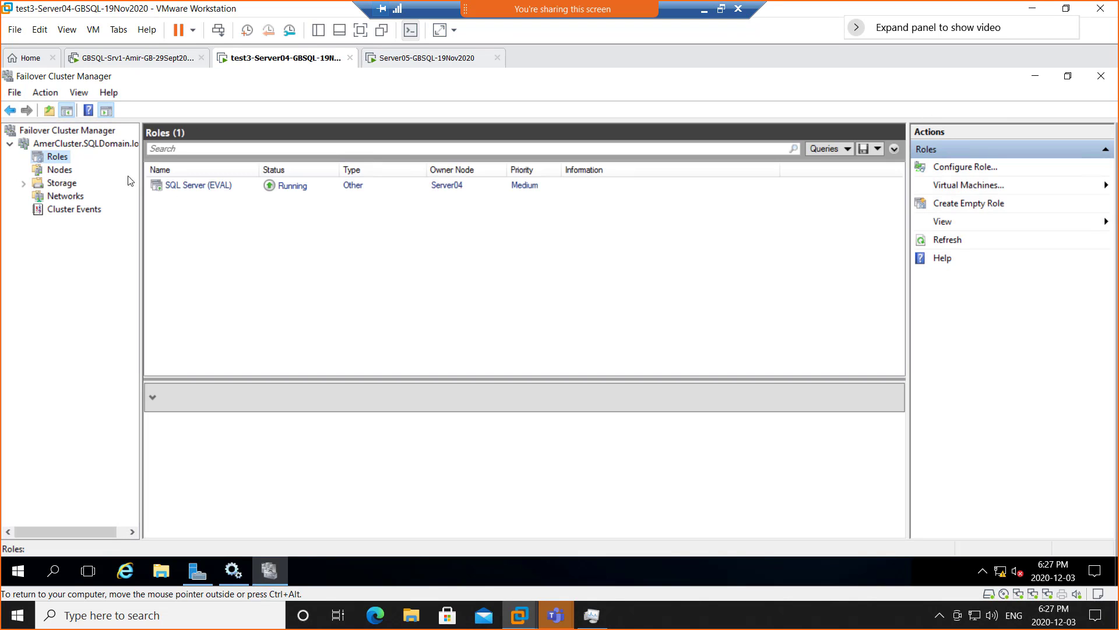
- Check that both nodes are Up, then view the AmerCluster summary on Server05 and Server04
{"action": "left_click", "coordinate": [60, 169]}
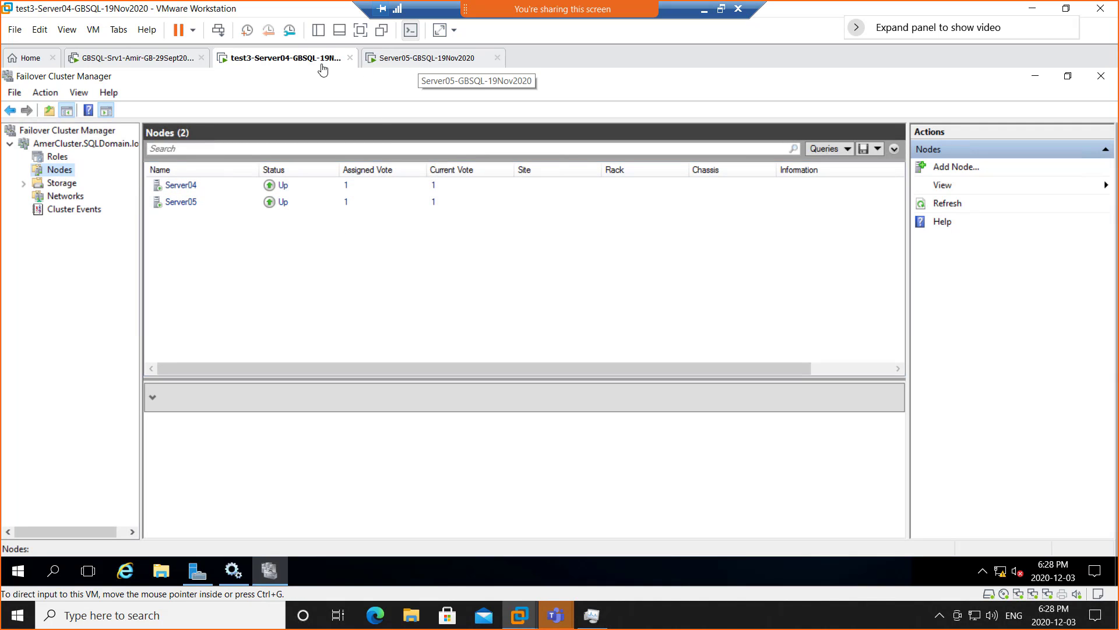
{"action": "left_click", "coordinate": [431, 67]}
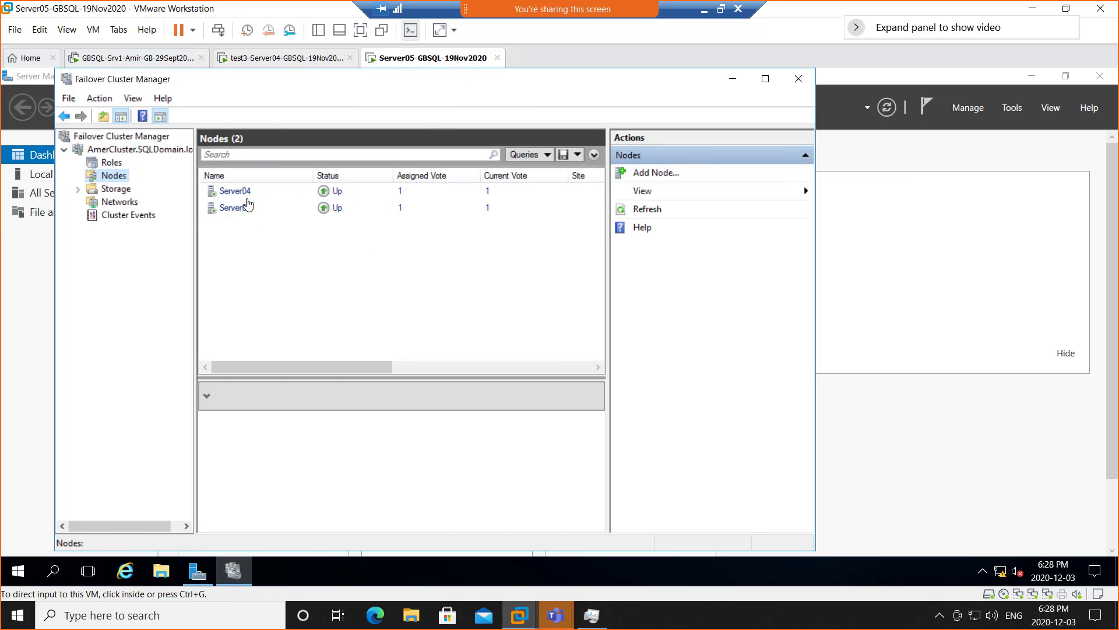
{"action": "left_click", "coordinate": [128, 151]}
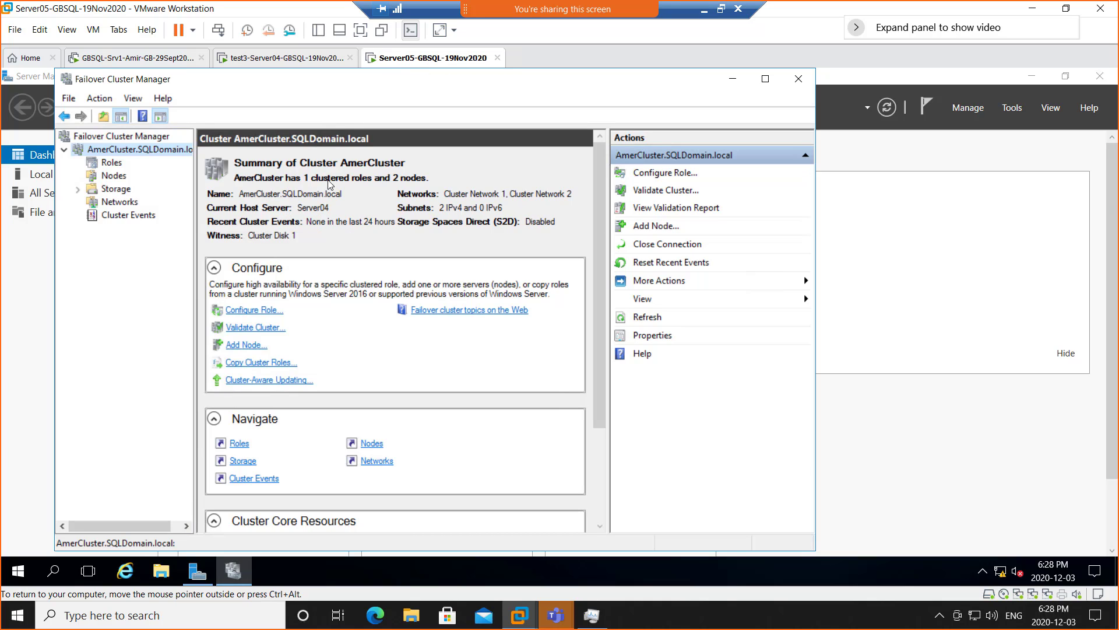
{"action": "left_click", "coordinate": [271, 58]}
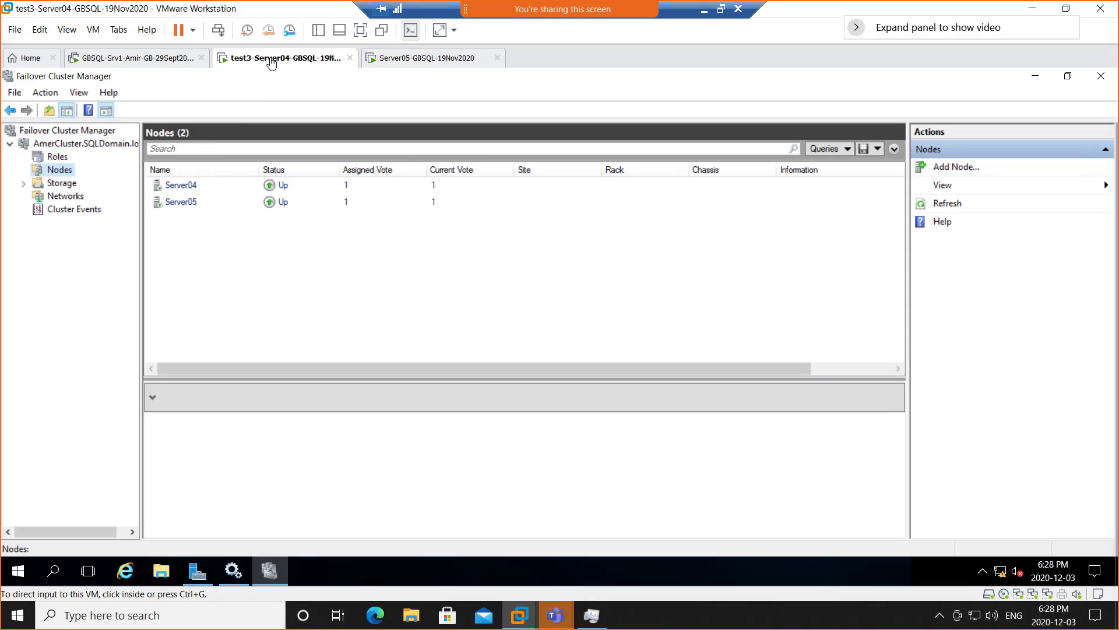
{"action": "left_click", "coordinate": [69, 144]}
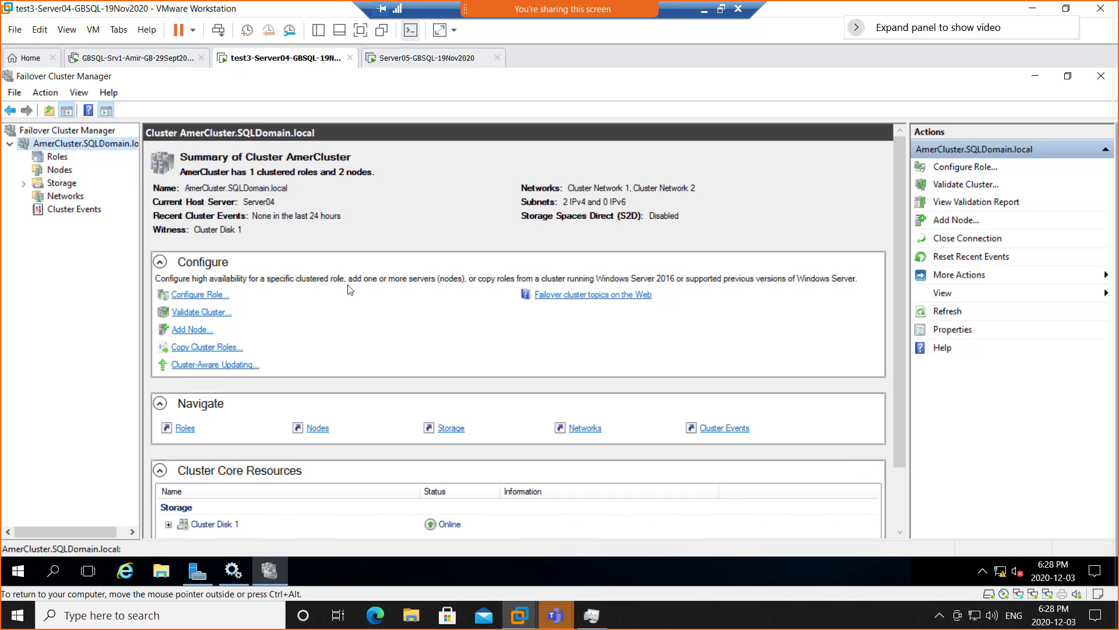
- Snip the AmerCluster summary to the clipboard with Win+Shift+S, then minimise Remote Desktop
{"action": "left_click", "coordinate": [723, 13]}
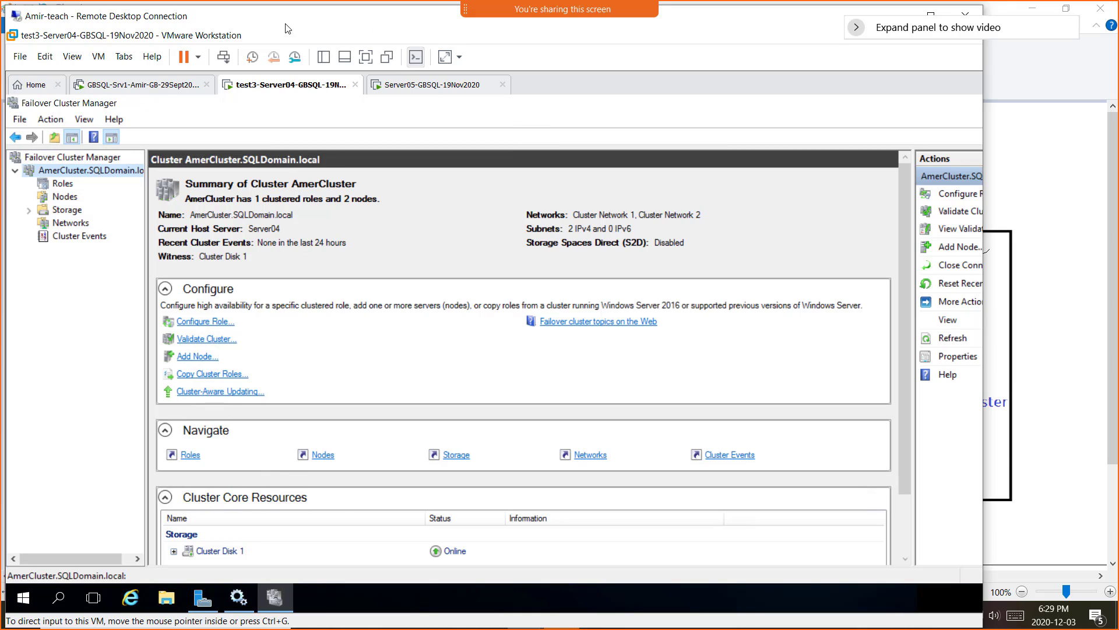
{"action": "key", "text": "super+shift+s"}
{"action": "left_click_drag", "start_coordinate": [11, 28], "coordinate": [881, 588]}
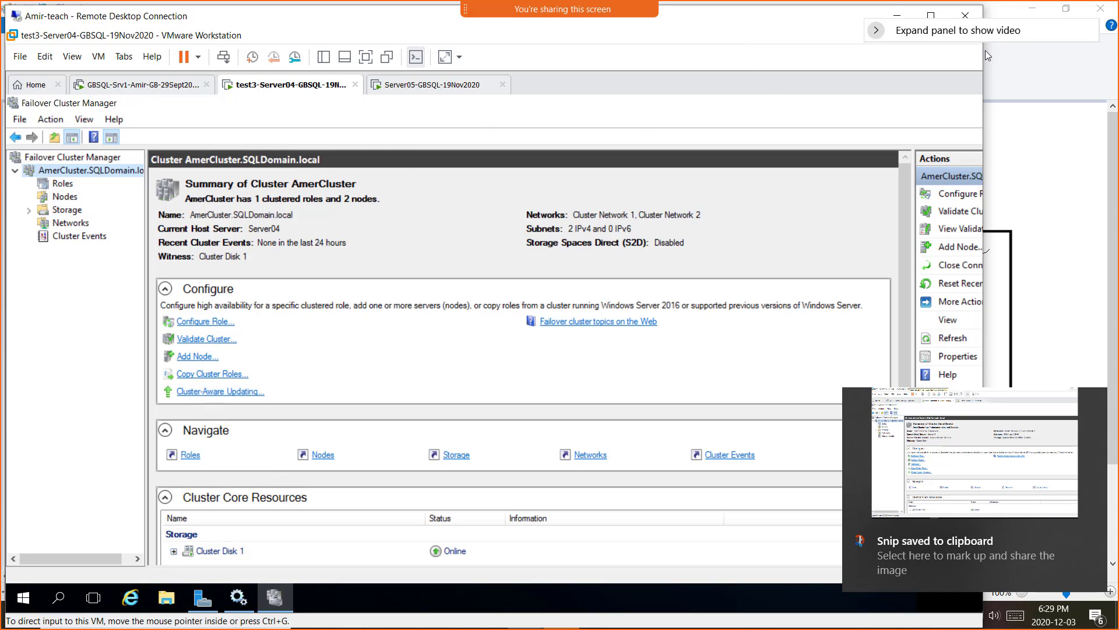
{"action": "left_click", "coordinate": [894, 15]}
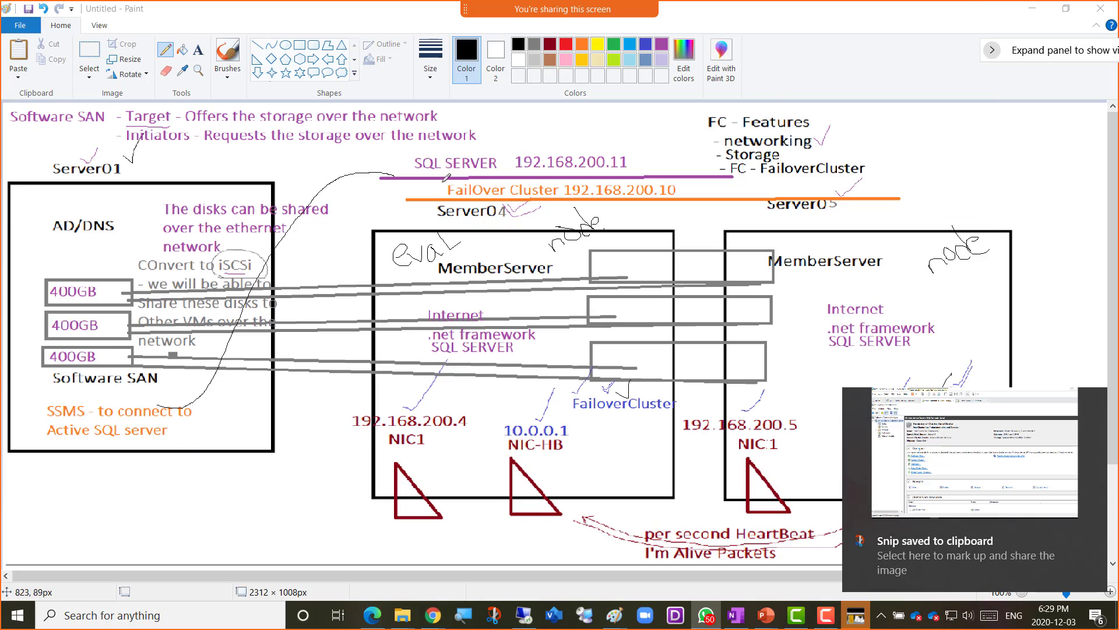
- On OneNote's Week 13 page, add the bullet 'Screenshot 1 = Current Active Node in FC'
{"action": "mouse_move", "coordinate": [432, 615]}
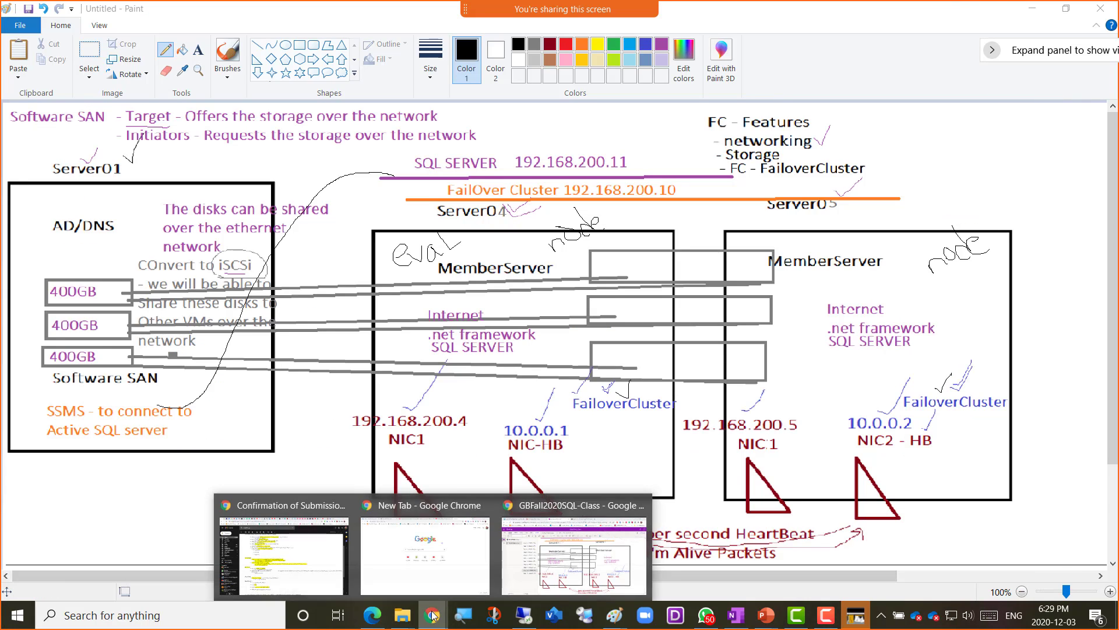
{"action": "left_click", "coordinate": [583, 571]}
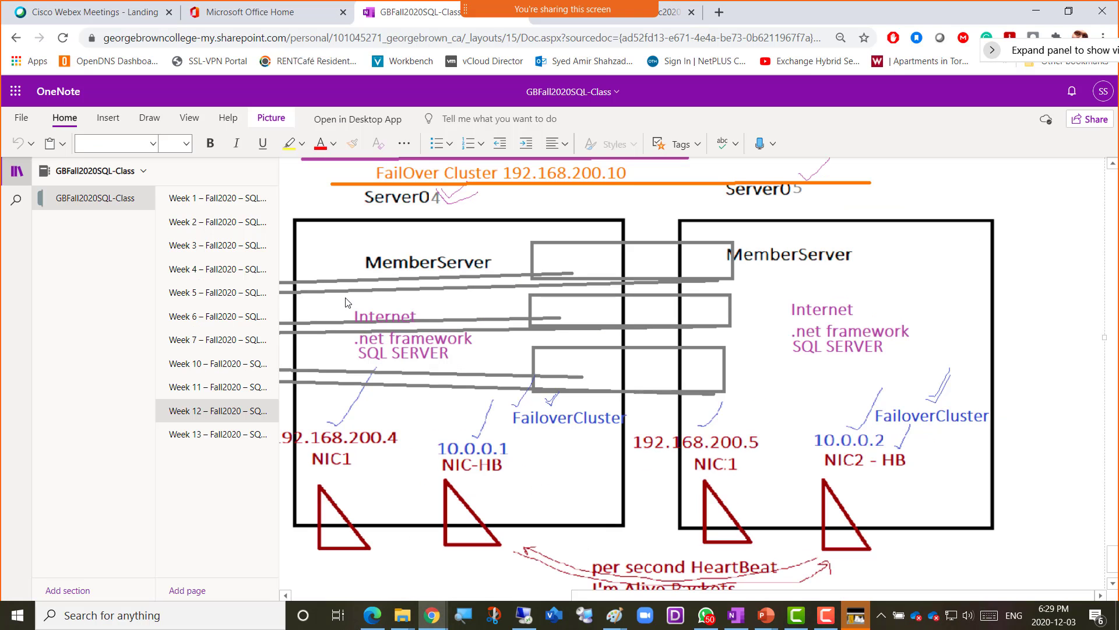
{"action": "left_click", "coordinate": [207, 443]}
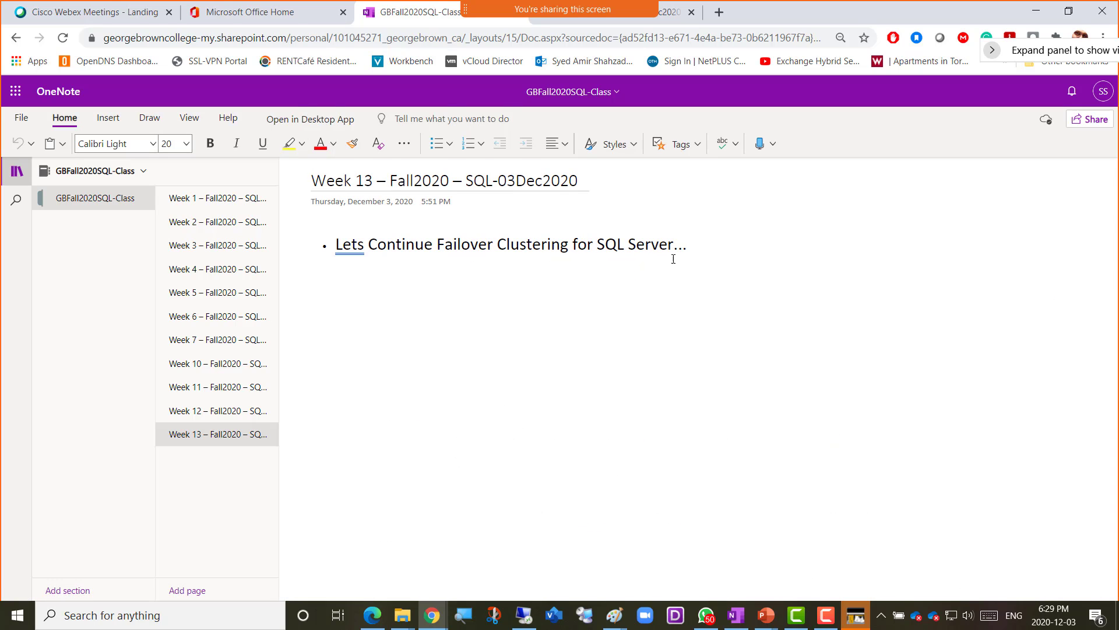
{"action": "left_click", "coordinate": [719, 244]}
{"action": "key", "text": "Return"}
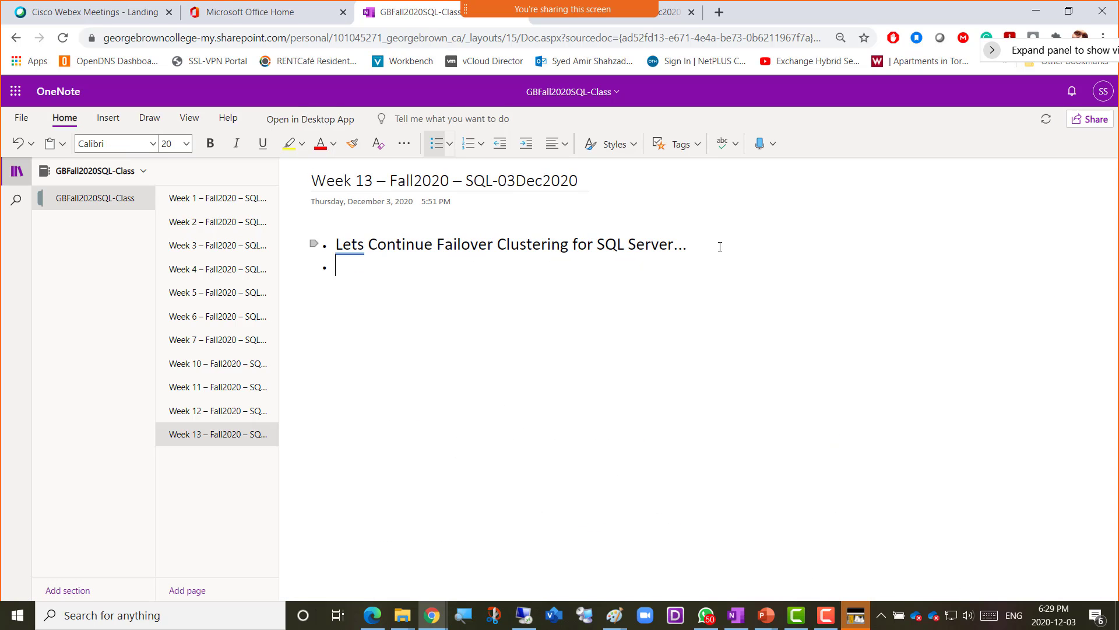
{"action": "type", "text": "Screenshot 1 "}
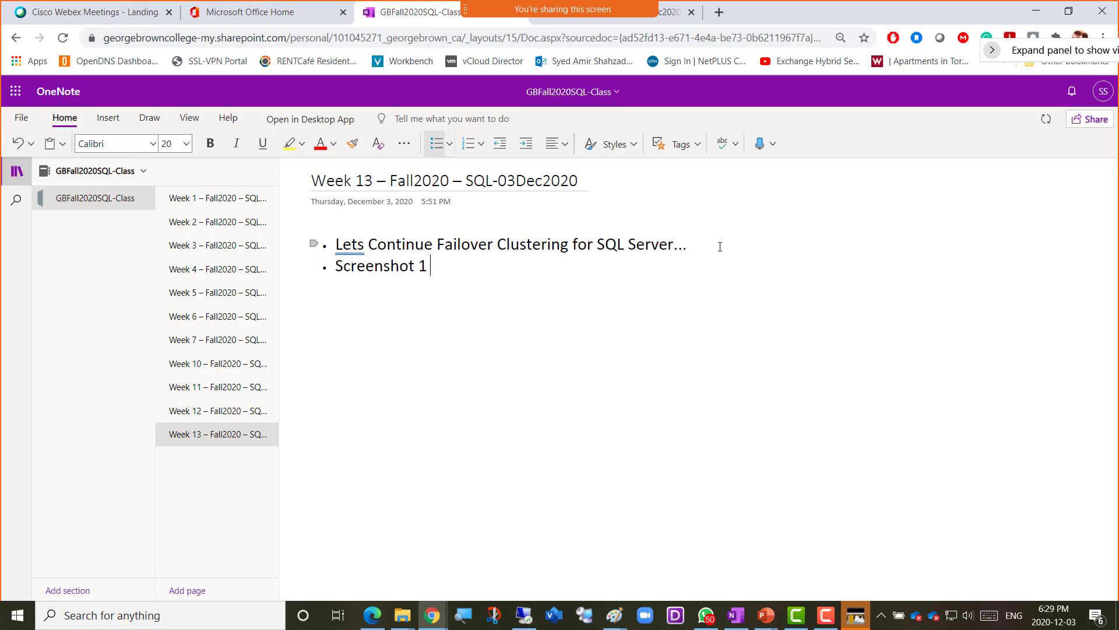
{"action": "type", "text": "="}
{"action": "type", "text": "Current Active Node in F"}
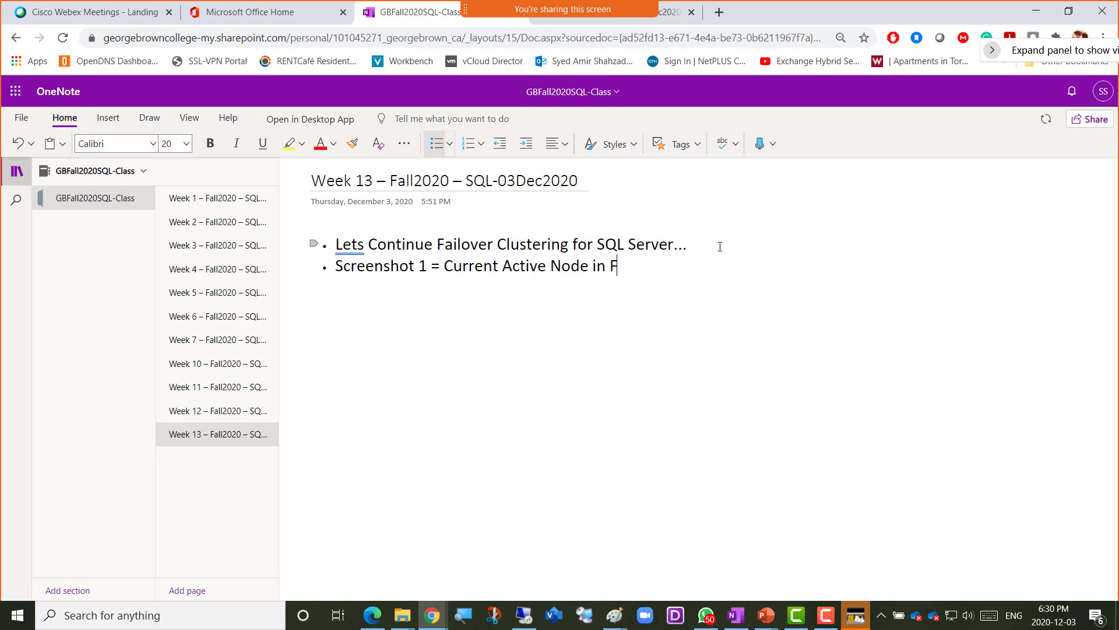
{"action": "type", "text": "C"}
- Paste the cluster summary screenshot below the new bullet
{"action": "key", "text": "Return"}
{"action": "key", "text": "ctrl+v"}
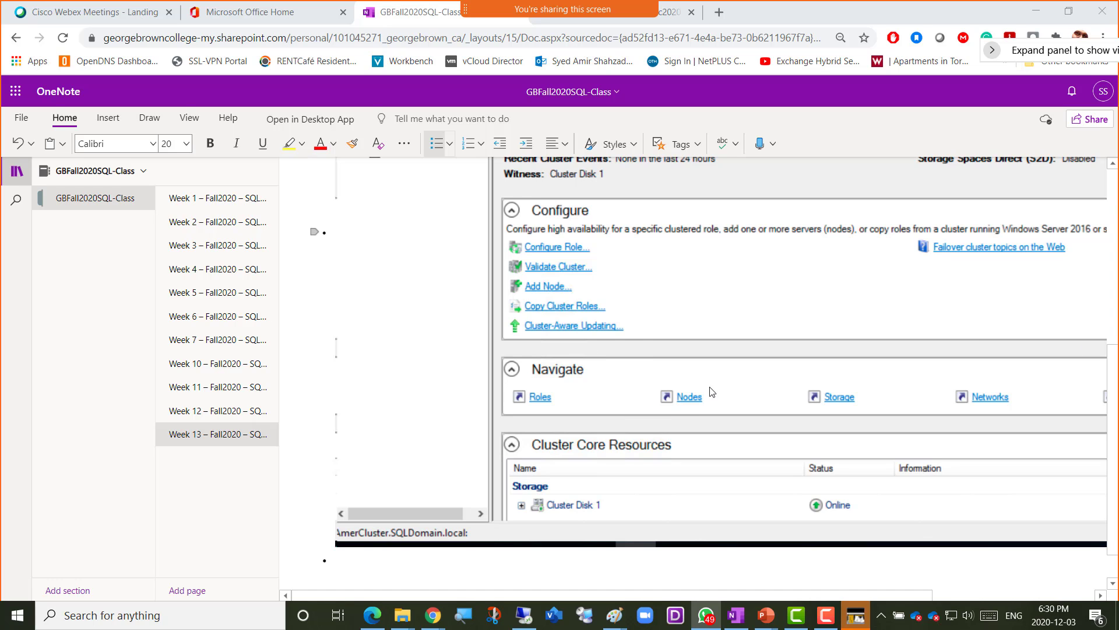
{"action": "key", "text": "alt+Tab"}
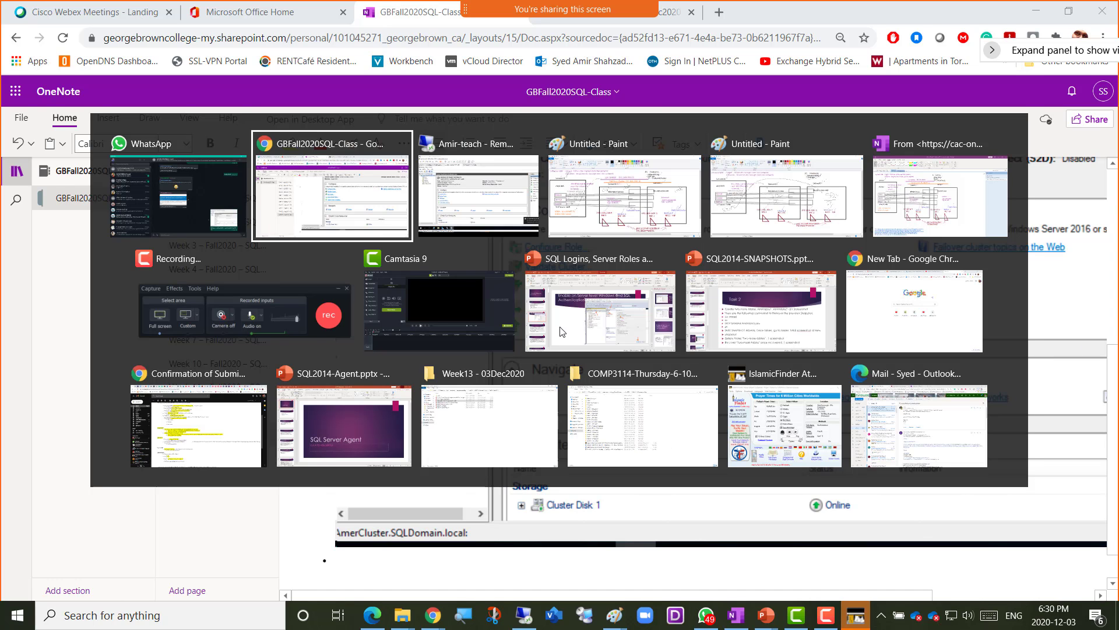
- Restore the Server04 remote session full-screen, then bring the Paint failover network diagram forward
{"action": "key", "text": "alt+Tab"}
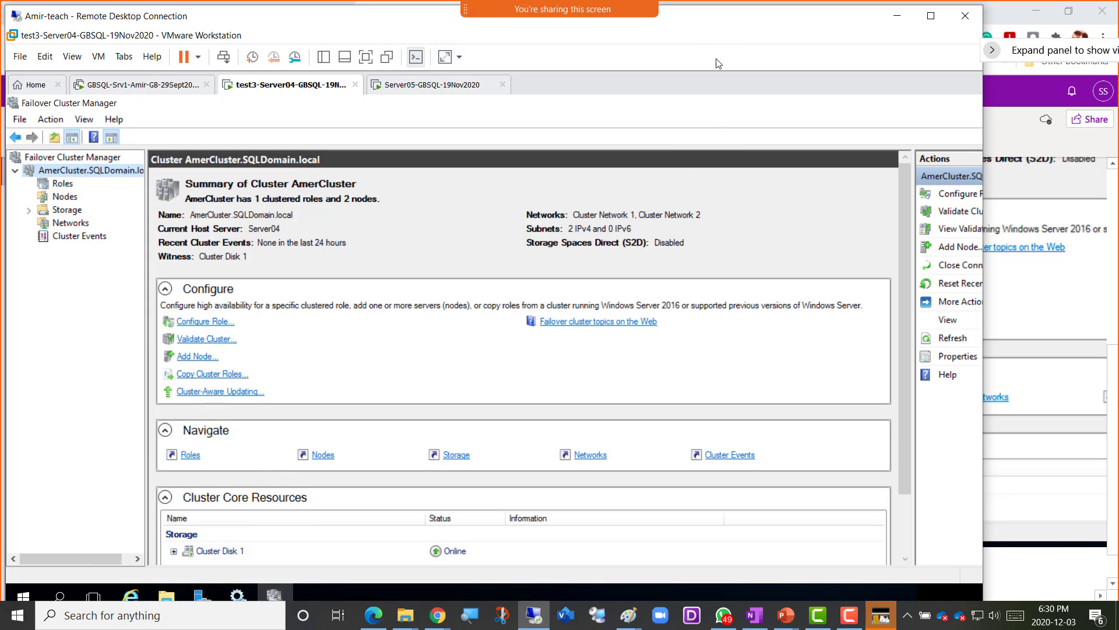
{"action": "double_click", "coordinate": [825, 23]}
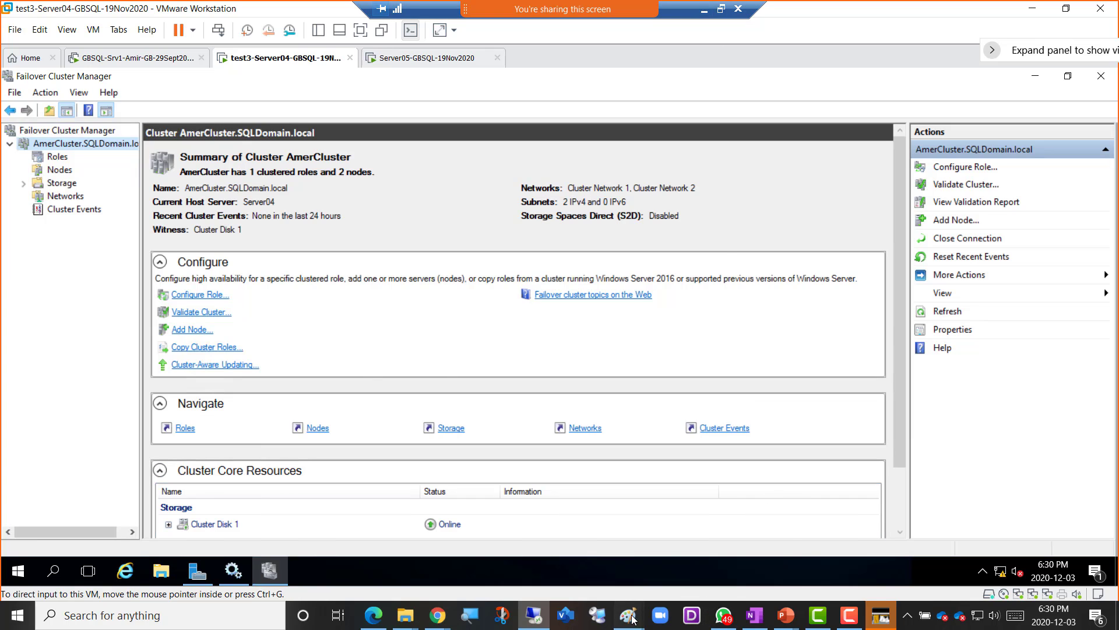
{"action": "mouse_move", "coordinate": [613, 615]}
{"action": "left_click", "coordinate": [706, 562]}
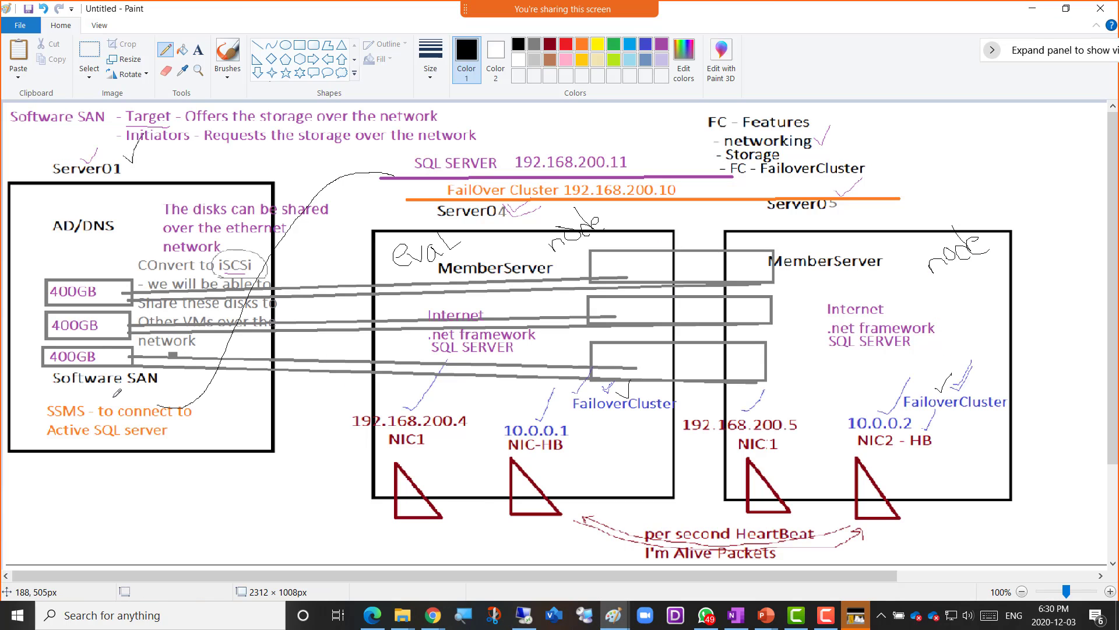
- Pencil a curve from SSMS to Server04, underline Server04 and Server05, and write 'A' on Server04
{"action": "mouse_move", "coordinate": [121, 400]}
{"action": "left_mouse_down"}
{"action": "mouse_move", "coordinate": [267, 263]}
{"action": "mouse_move", "coordinate": [361, 205]}
{"action": "mouse_move", "coordinate": [404, 214]}
{"action": "left_mouse_up"}
{"action": "mouse_move", "coordinate": [438, 223]}
{"action": "left_mouse_down"}
{"action": "mouse_move", "coordinate": [517, 220]}
{"action": "mouse_move", "coordinate": [518, 205]}
{"action": "left_mouse_up"}
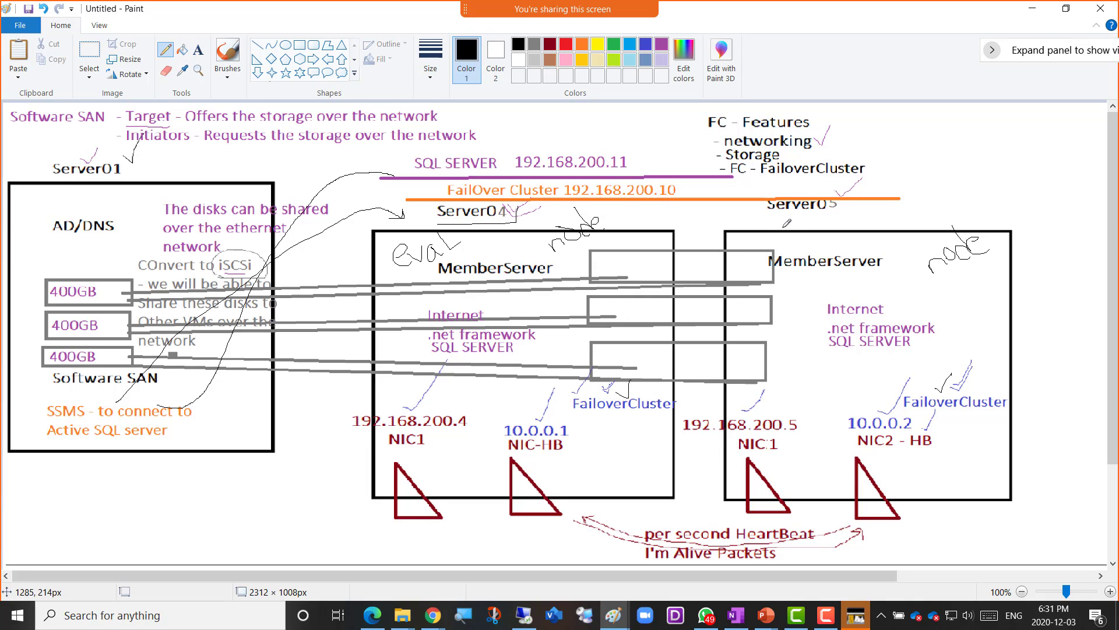
{"action": "mouse_move", "coordinate": [773, 215]}
{"action": "left_mouse_down"}
{"action": "mouse_move", "coordinate": [842, 217]}
{"action": "mouse_move", "coordinate": [841, 199]}
{"action": "left_mouse_up"}
{"action": "mouse_move", "coordinate": [509, 252]}
{"action": "left_mouse_down"}
{"action": "mouse_move", "coordinate": [504, 226]}
{"action": "mouse_move", "coordinate": [526, 240]}
{"action": "left_mouse_up"}
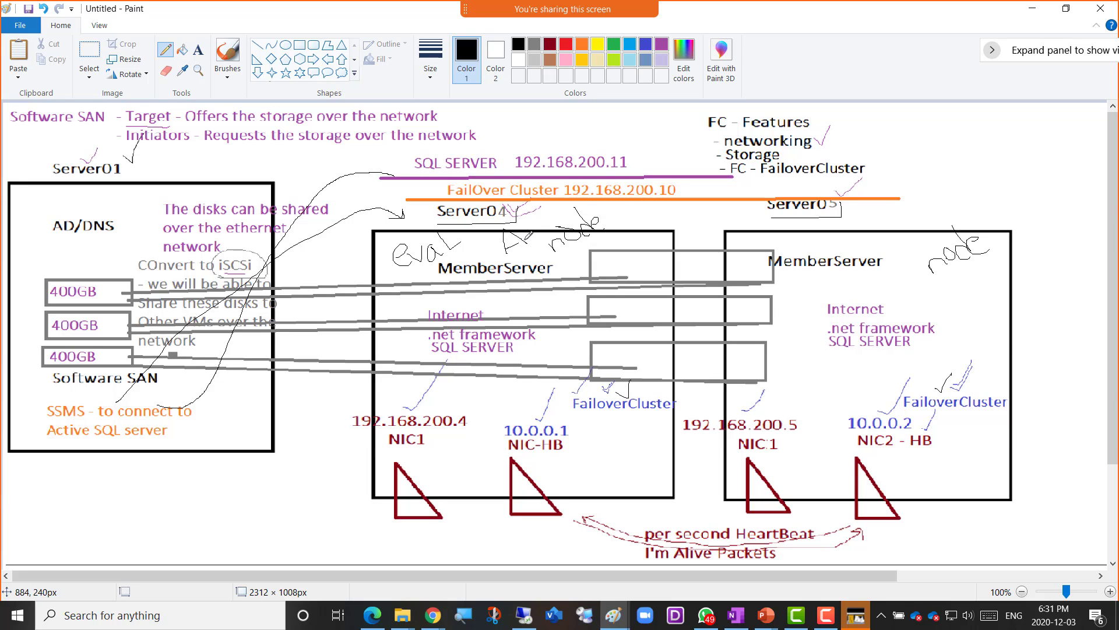
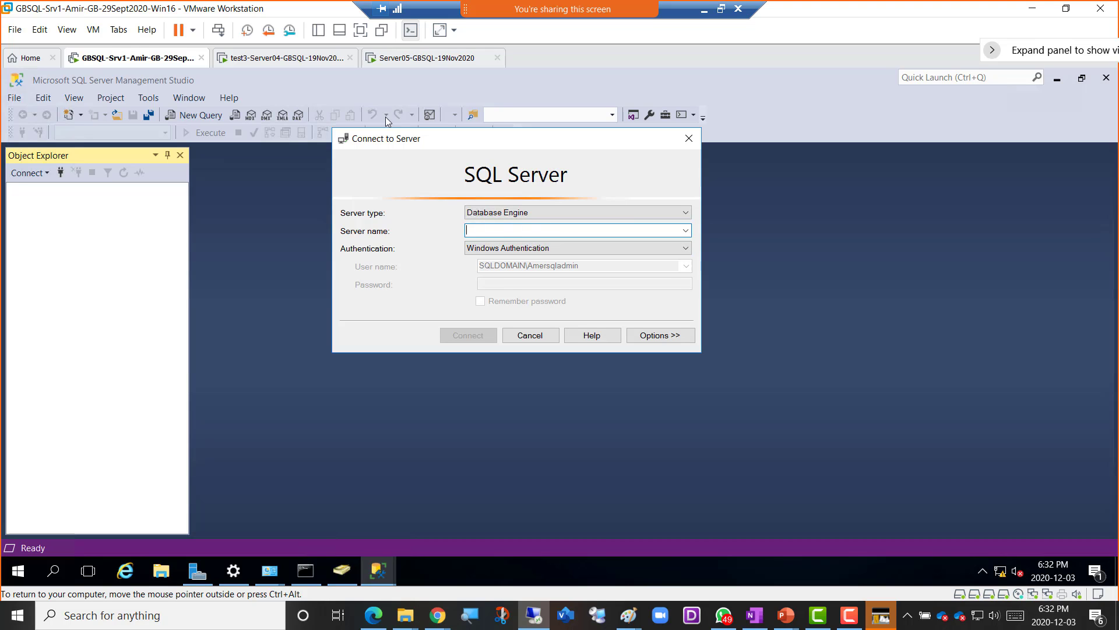
- Start the SSMS server name with 'Am' on GBSQL-Srv1, then show Server04's Failover Cluster Manager
{"action": "left_click", "coordinate": [301, 63]}
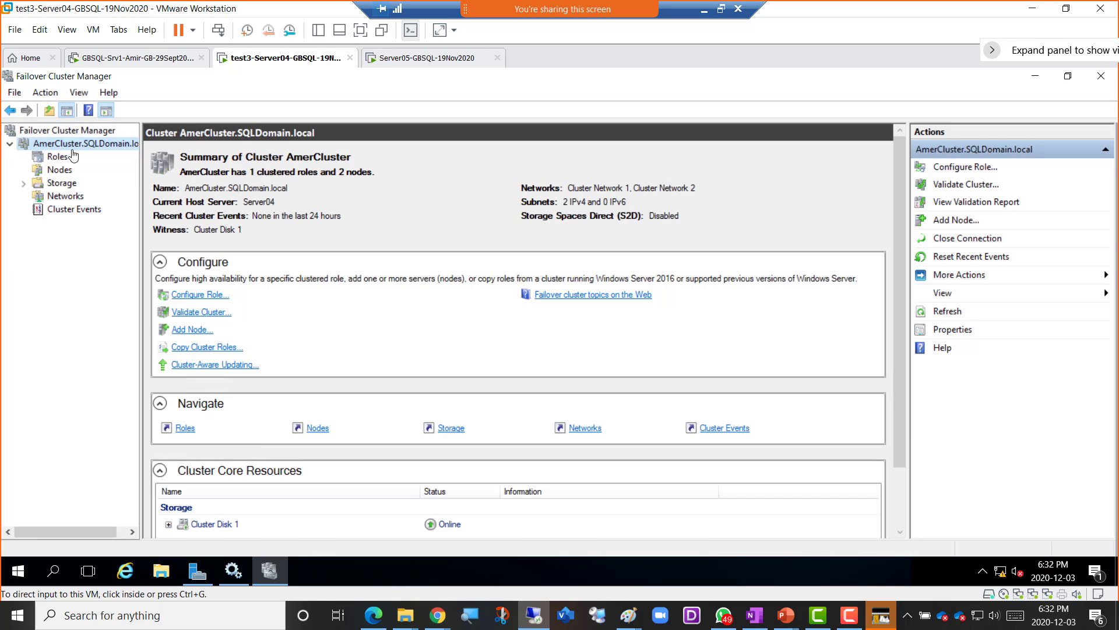
{"action": "left_click", "coordinate": [106, 57]}
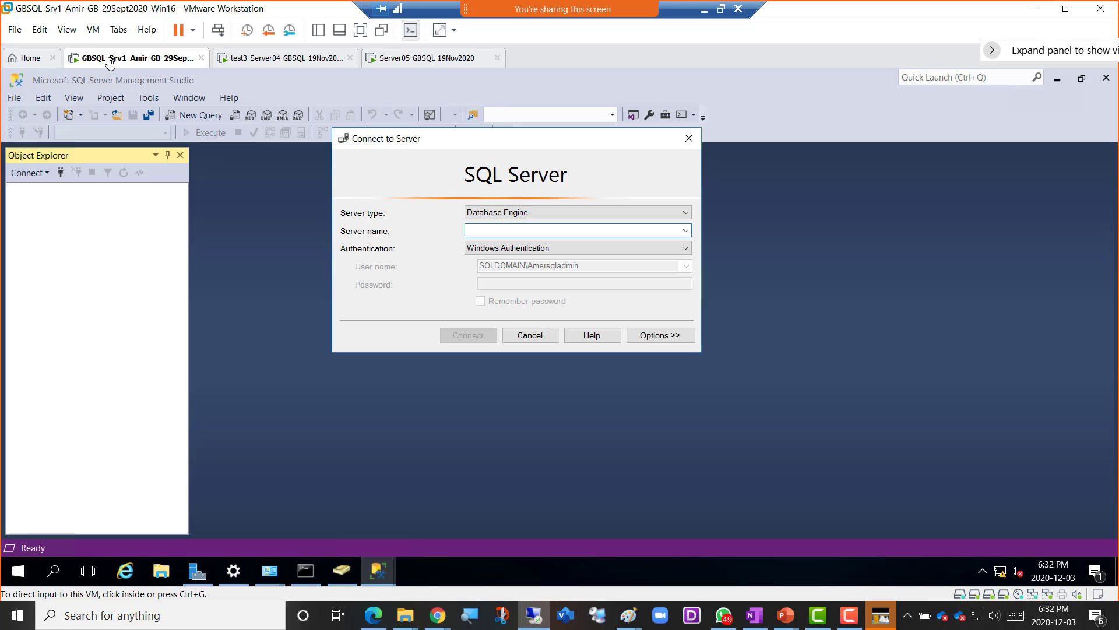
{"action": "left_click", "coordinate": [500, 234]}
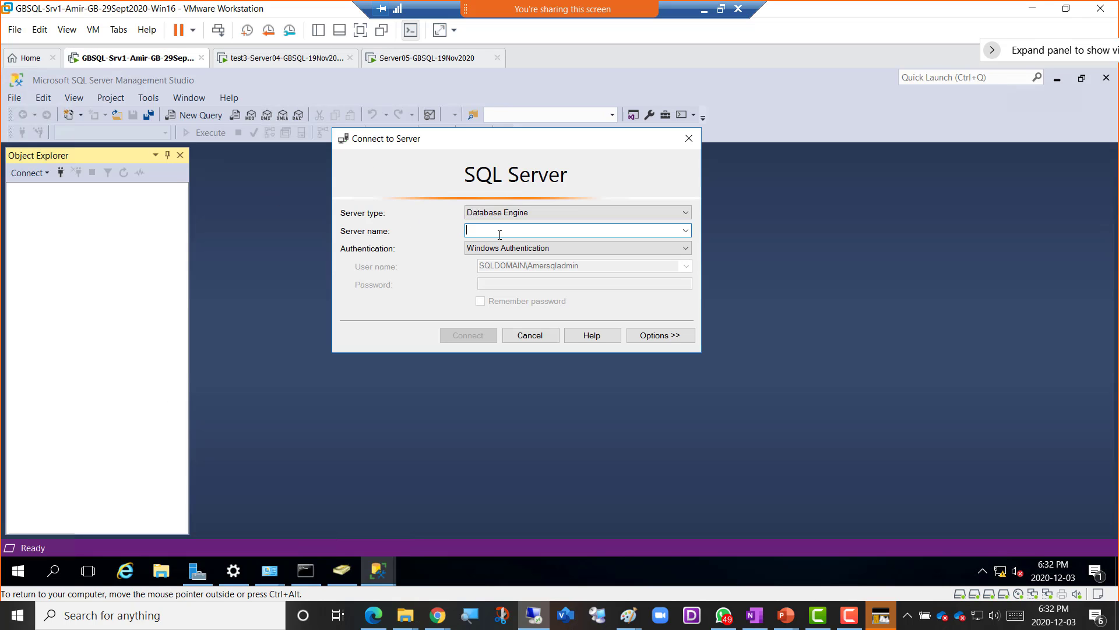
{"action": "type", "text": "AmerCluster\\"}
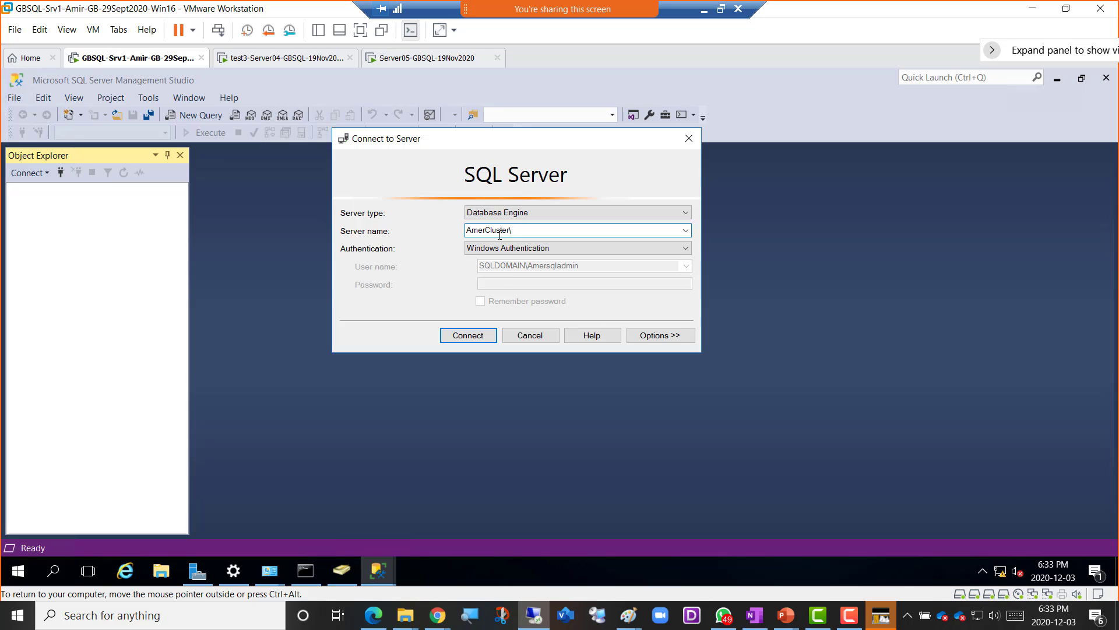
{"action": "left_click", "coordinate": [288, 59]}
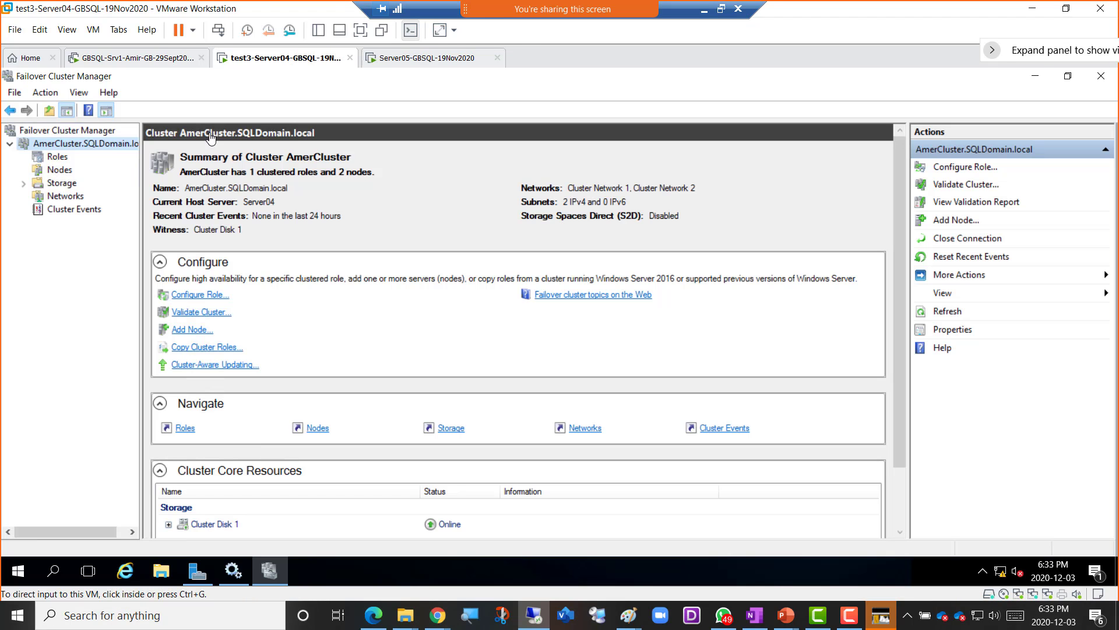
- Check the cluster's SQL Server (EVAL) role, then the SQL services in SQL Server 2016 Configuration Manager
{"action": "left_click", "coordinate": [57, 157]}
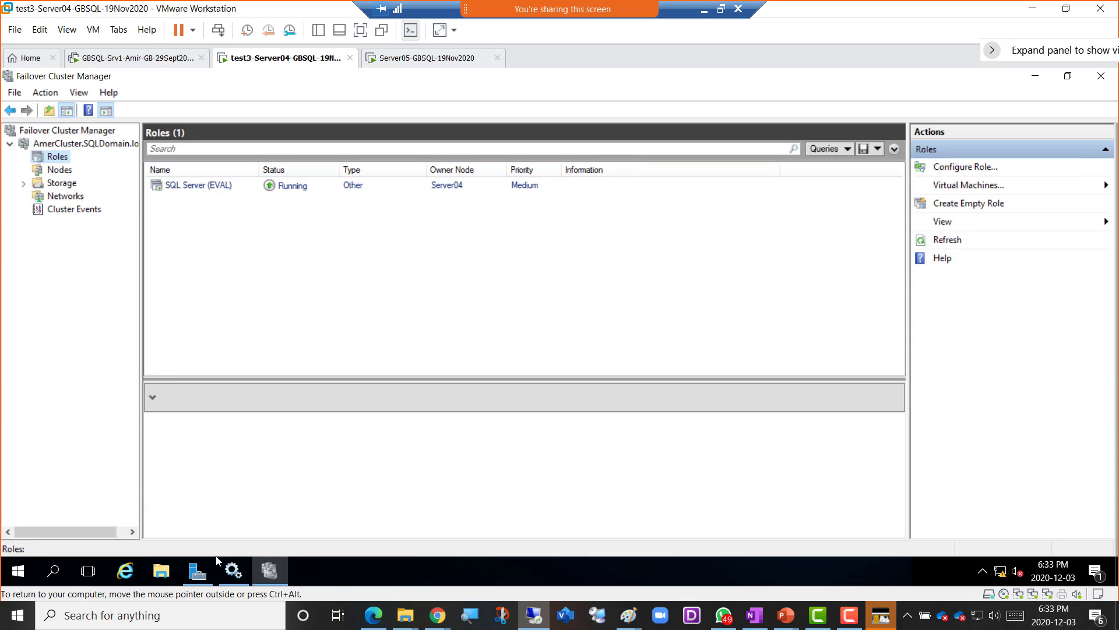
{"action": "left_click", "coordinate": [233, 570]}
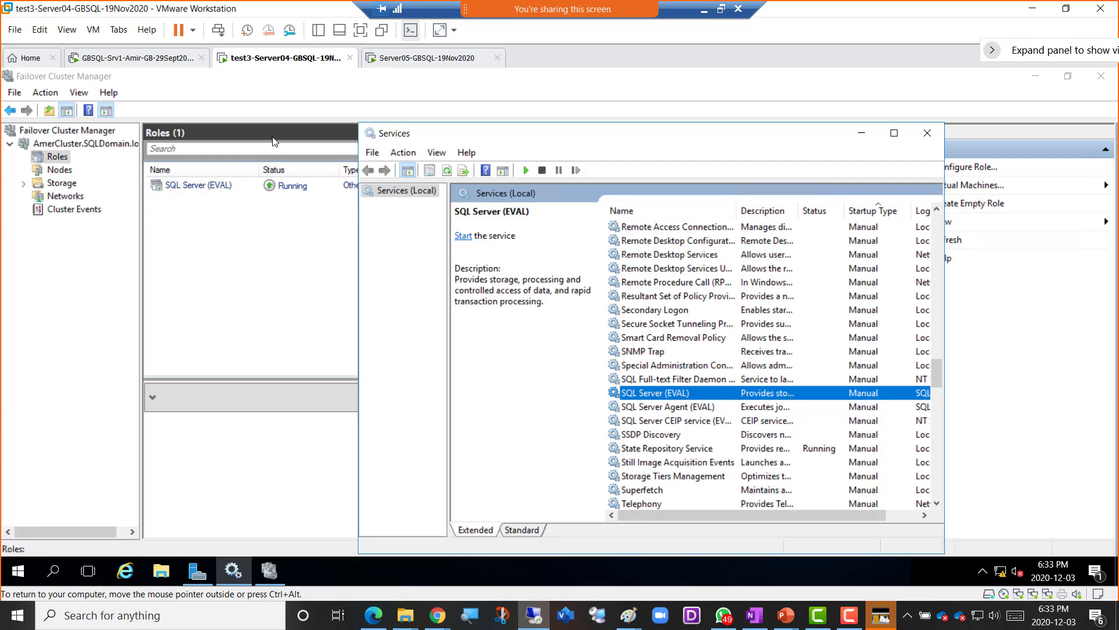
{"action": "left_click", "coordinate": [19, 572]}
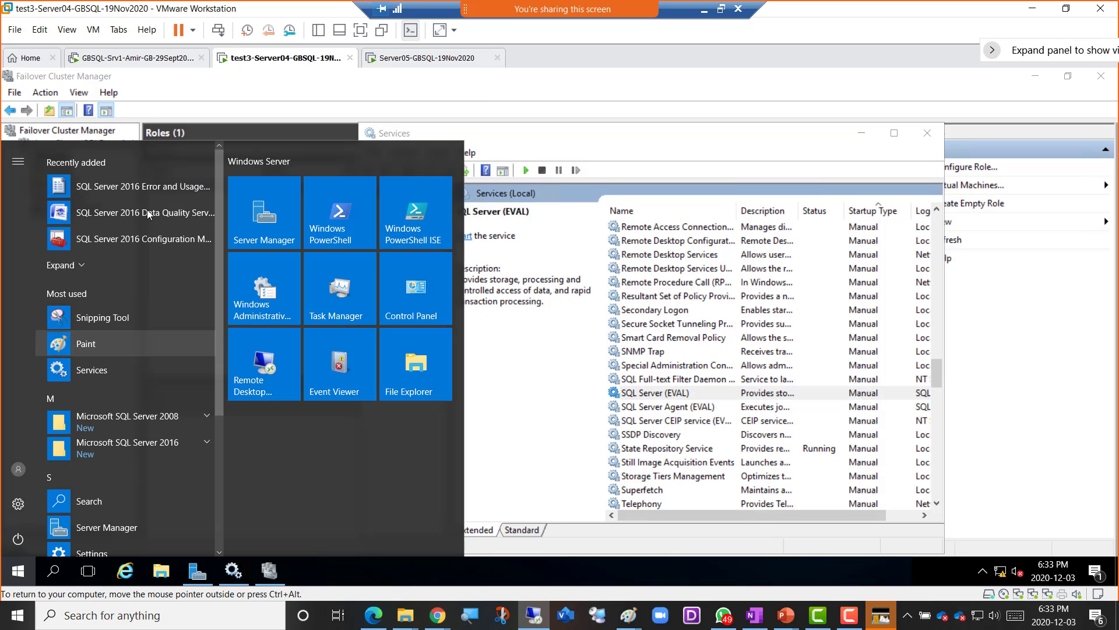
{"action": "left_click", "coordinate": [147, 240]}
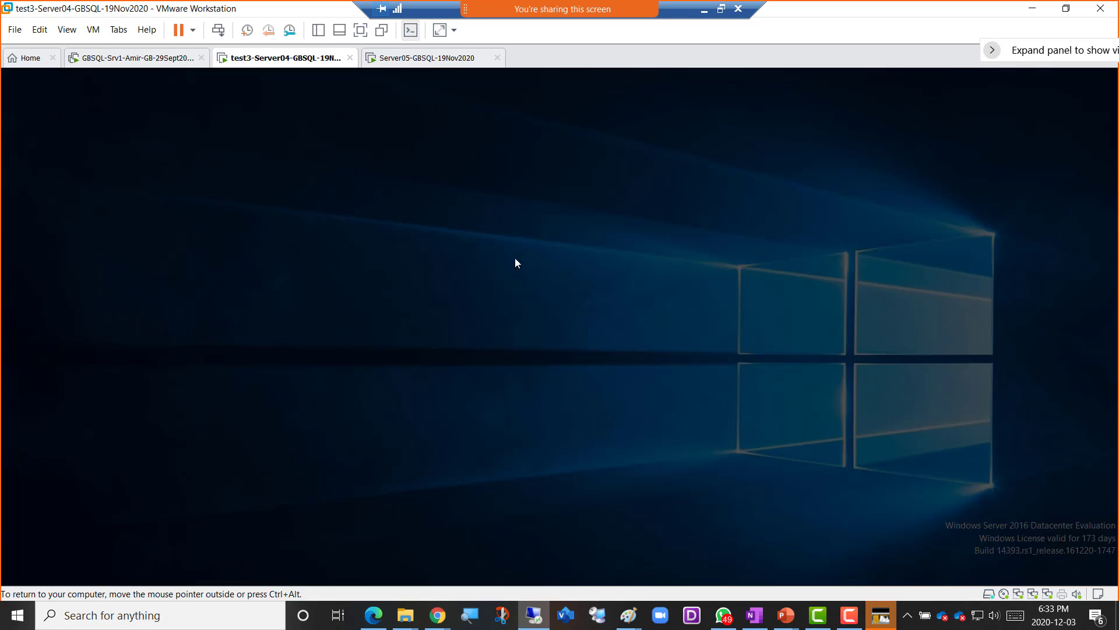
{"action": "left_click", "coordinate": [489, 408]}
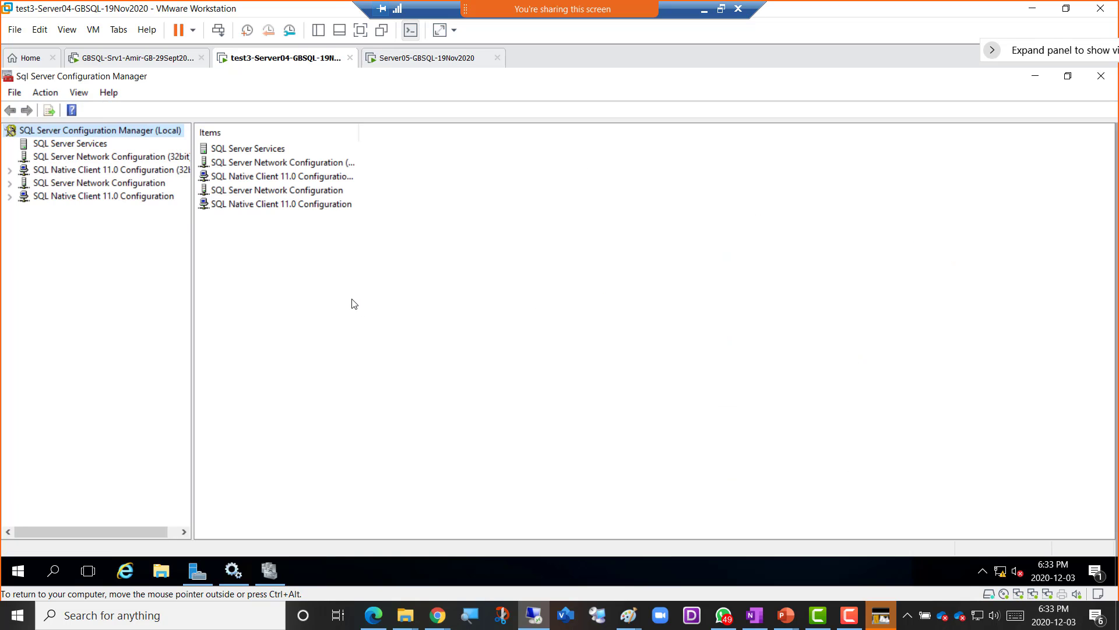
{"action": "left_click", "coordinate": [70, 144]}
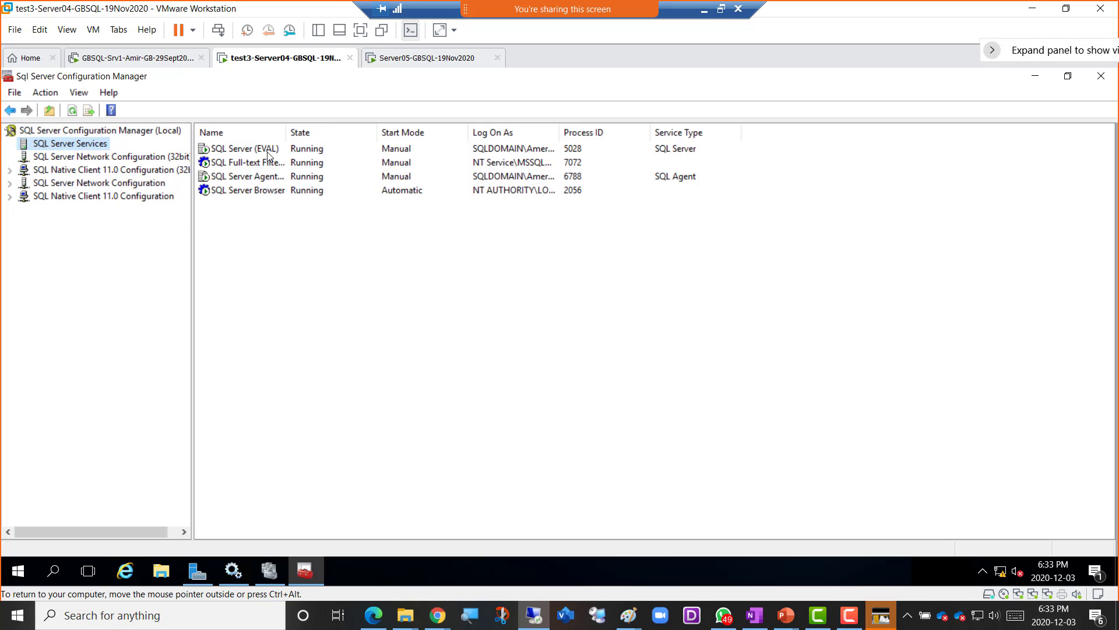
{"action": "double_click", "coordinate": [284, 135]}
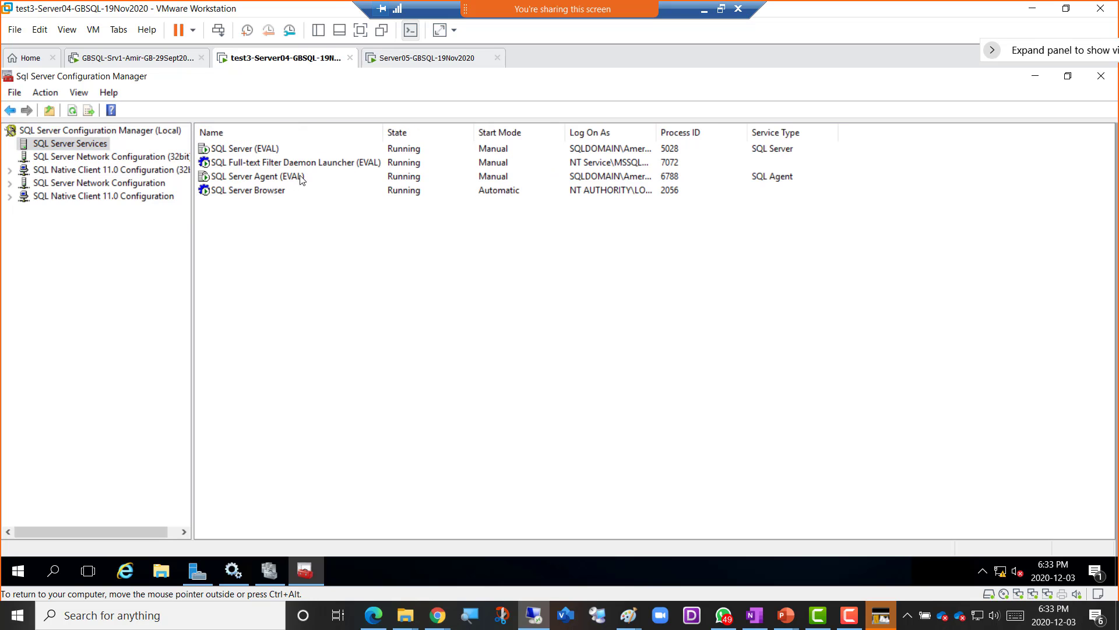
{"action": "left_click", "coordinate": [1020, 81]}
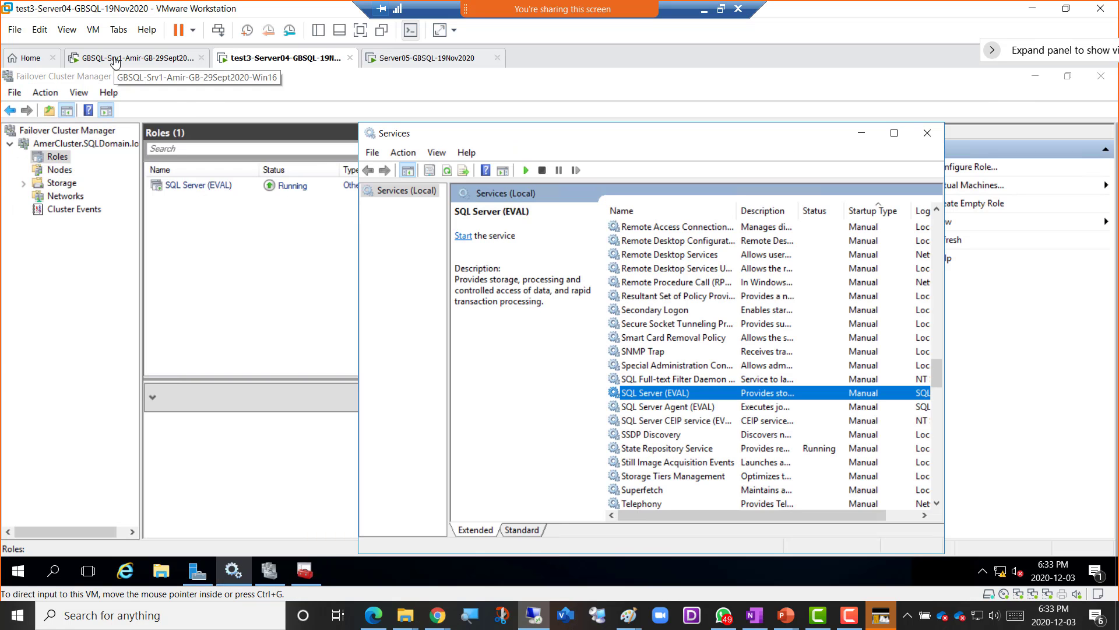
- Attempt the SSMS connection to AmerCluster\eval, then inspect GBSQL-Srv1's network adapter settings
{"action": "left_click", "coordinate": [114, 60]}
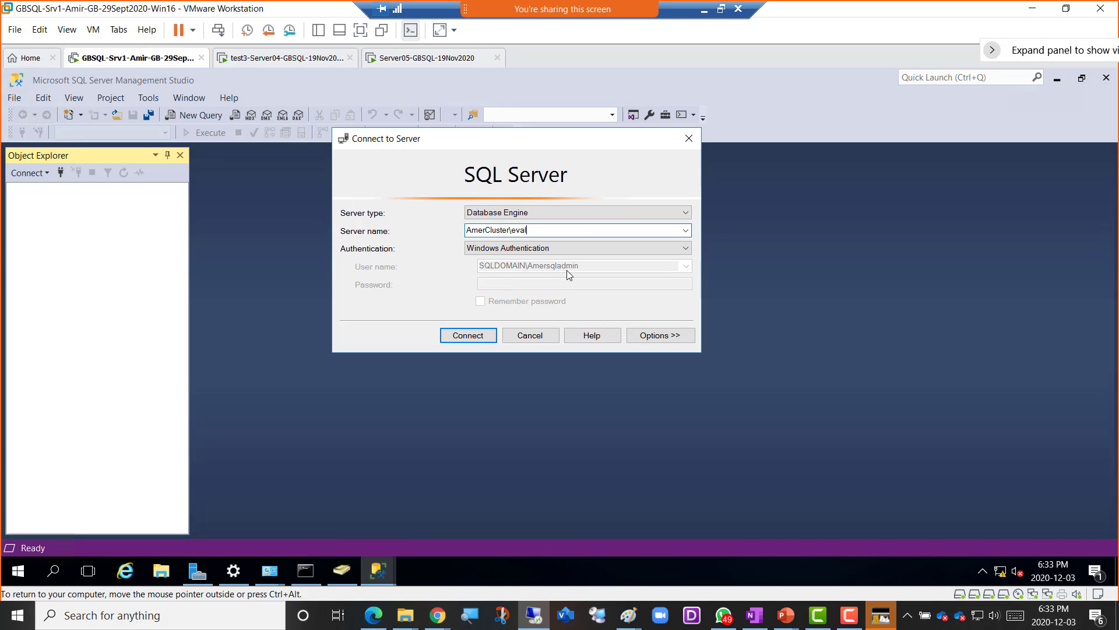
{"action": "left_click", "coordinate": [467, 338]}
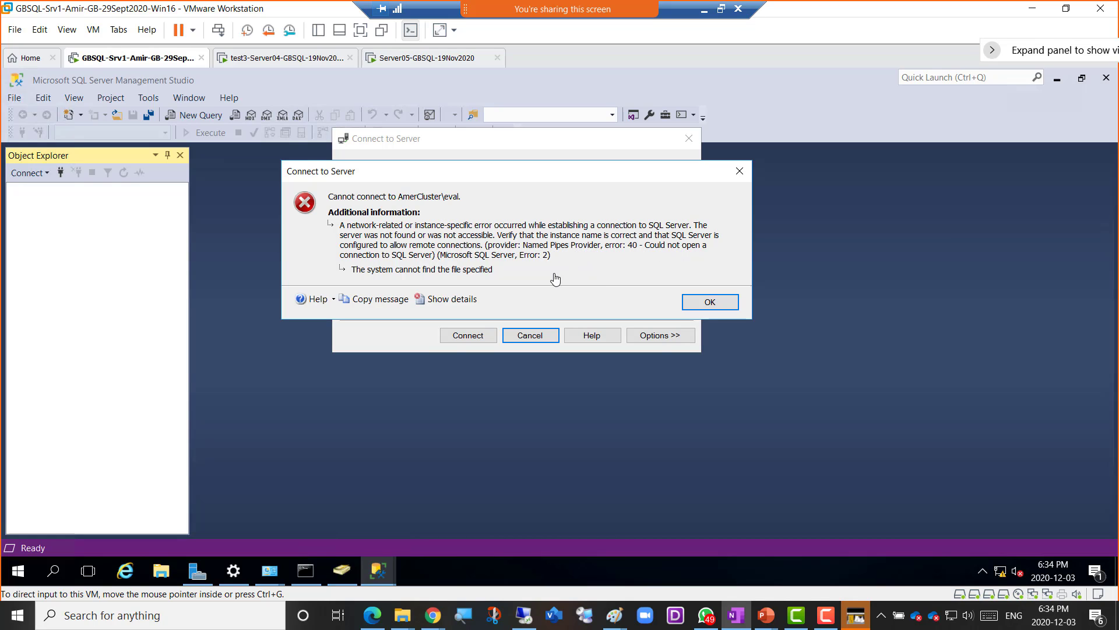
{"action": "right_click", "coordinate": [144, 63]}
{"action": "left_click", "coordinate": [211, 236]}
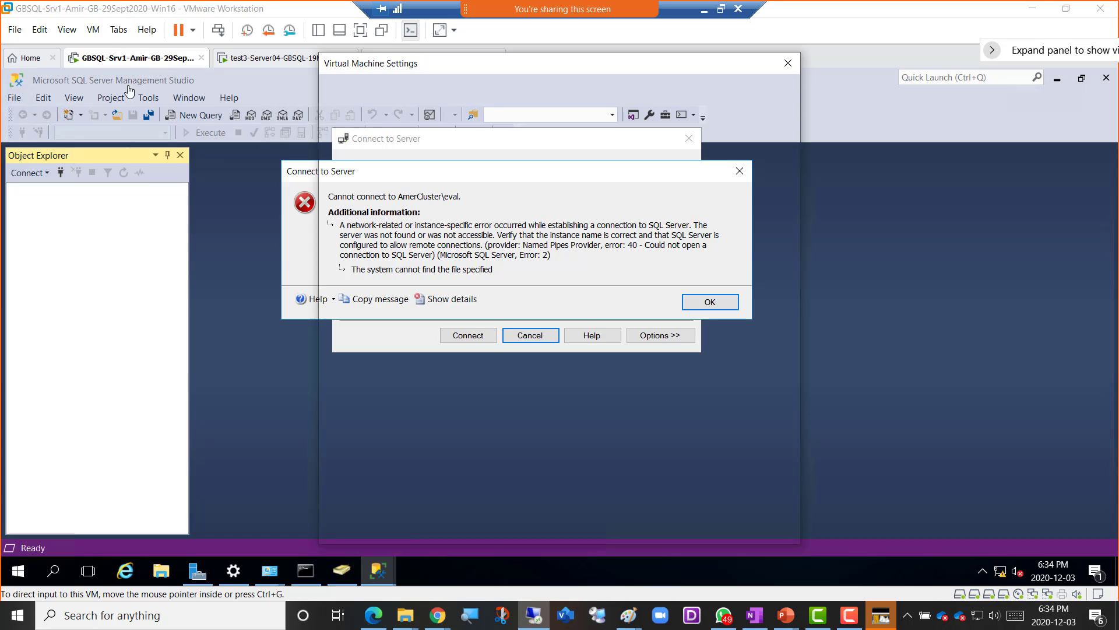
{"action": "left_click", "coordinate": [488, 211]}
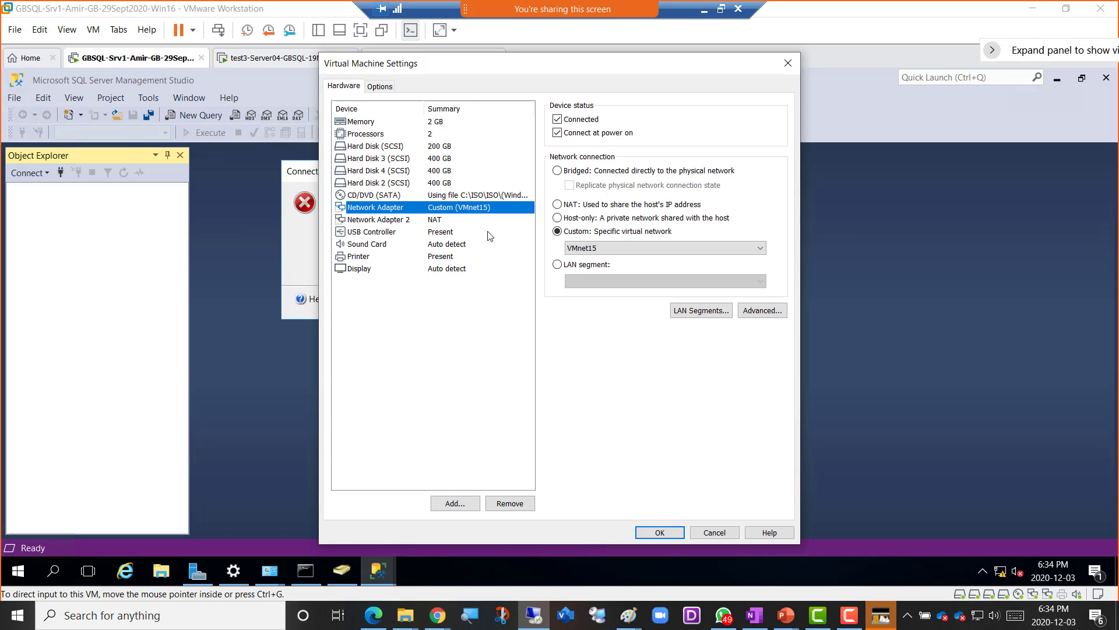
{"action": "left_click", "coordinate": [713, 532]}
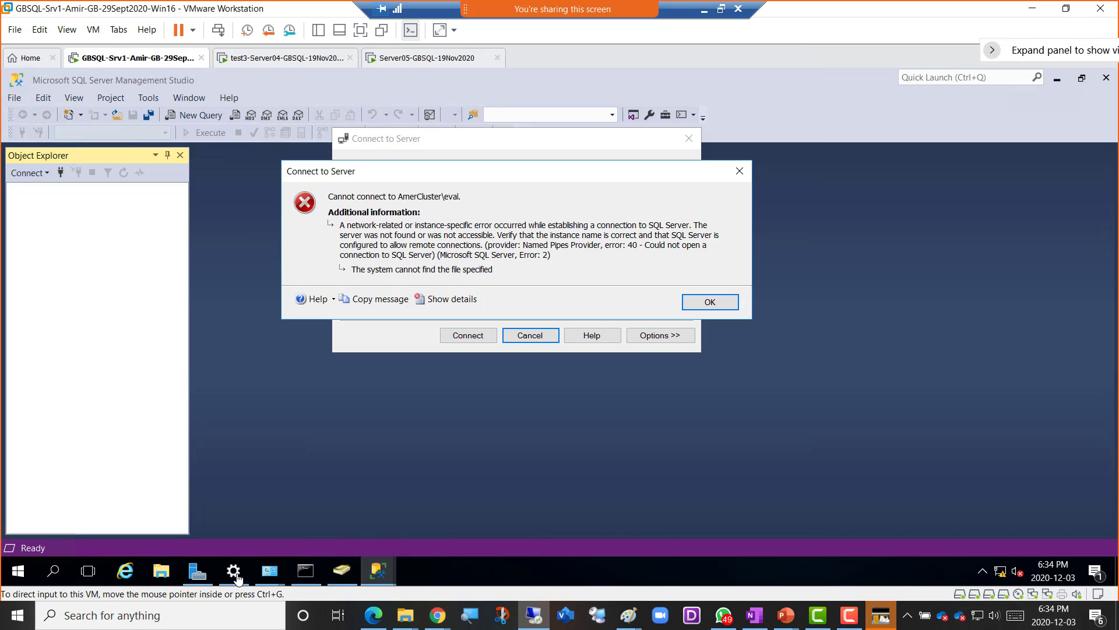
{"action": "left_click", "coordinate": [197, 573]}
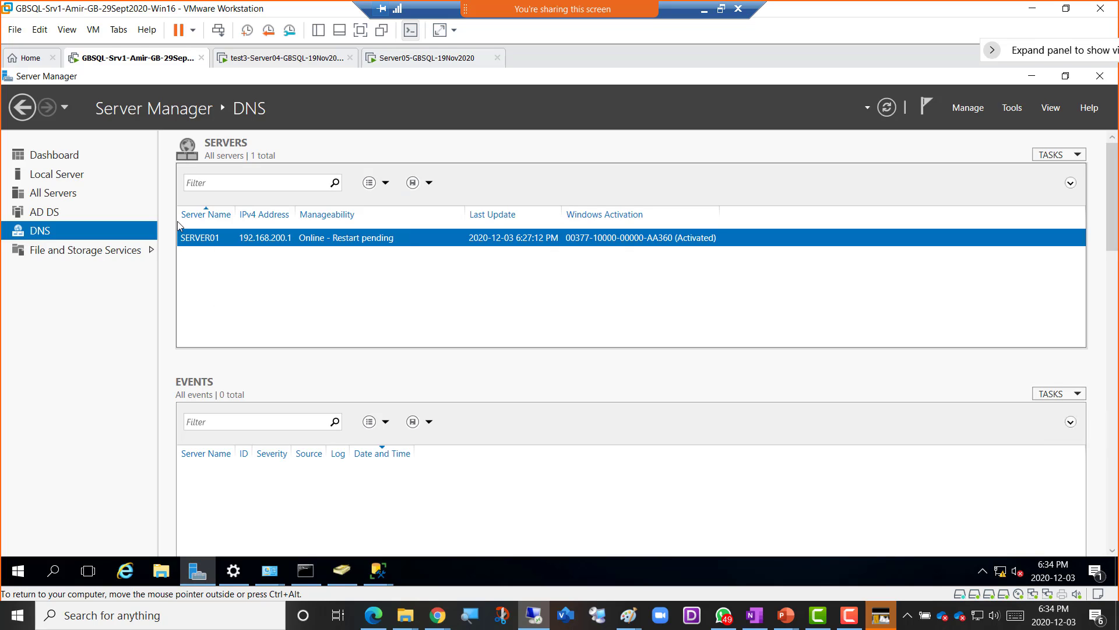
- Review Server01's Ethernet0 connections and rerun nslookup, which times out against 192.168.200.1
{"action": "left_click", "coordinate": [59, 175]}
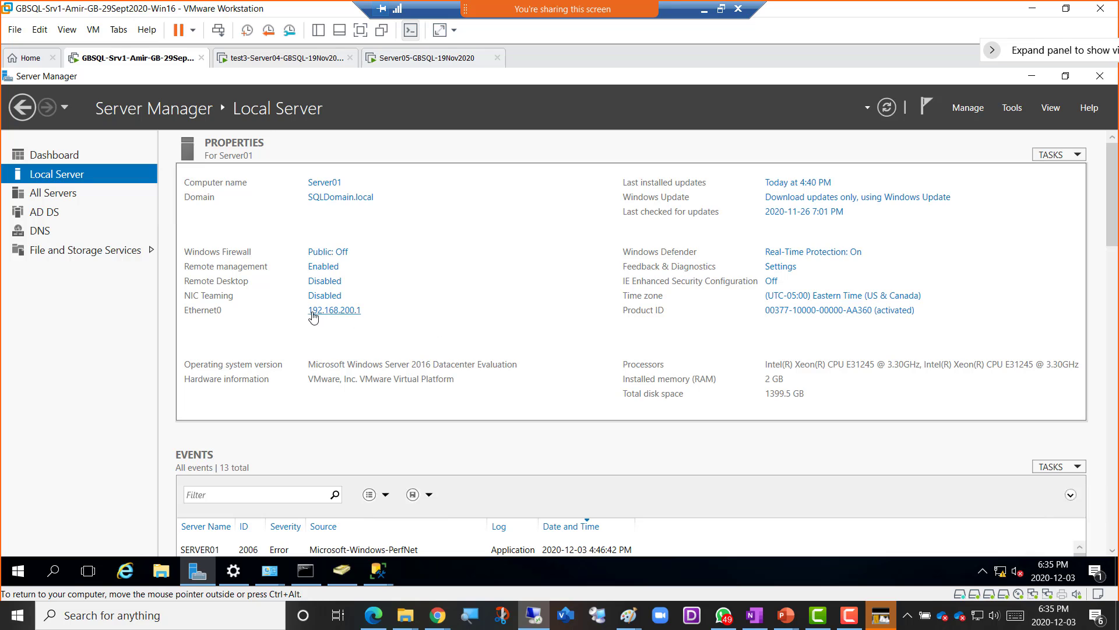
{"action": "left_click", "coordinate": [335, 310]}
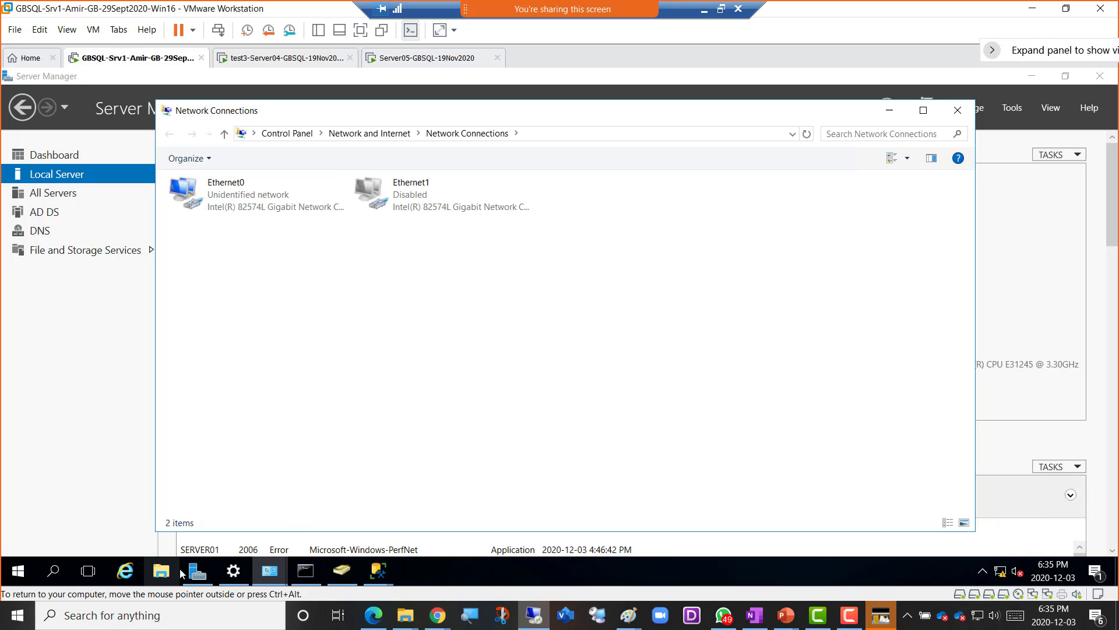
{"action": "left_click", "coordinate": [305, 563]}
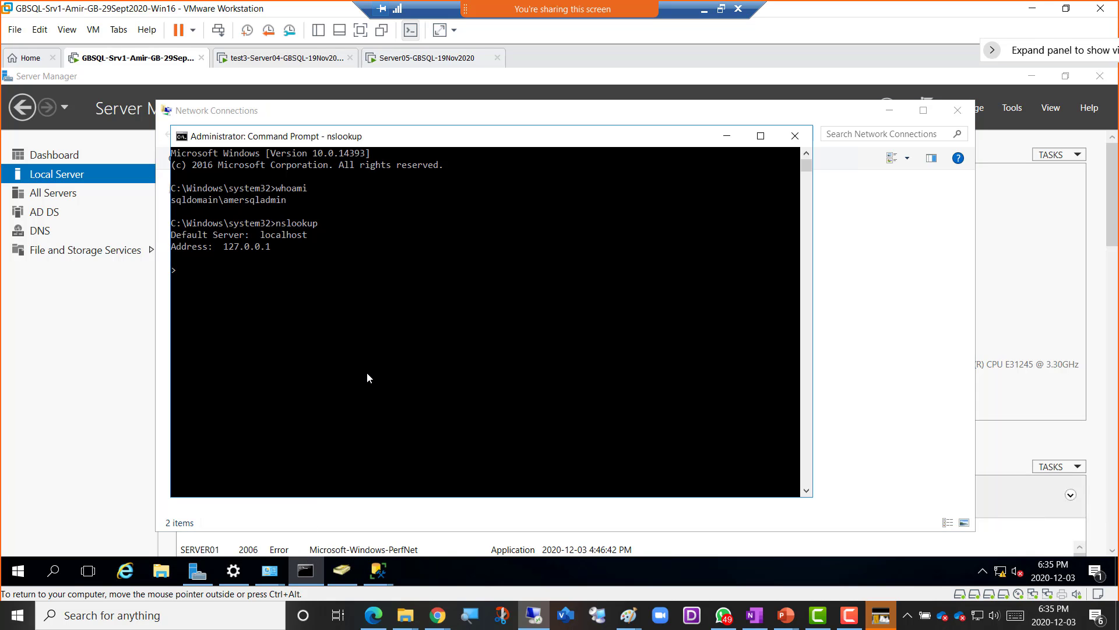
{"action": "key", "text": "ctrl+c"}
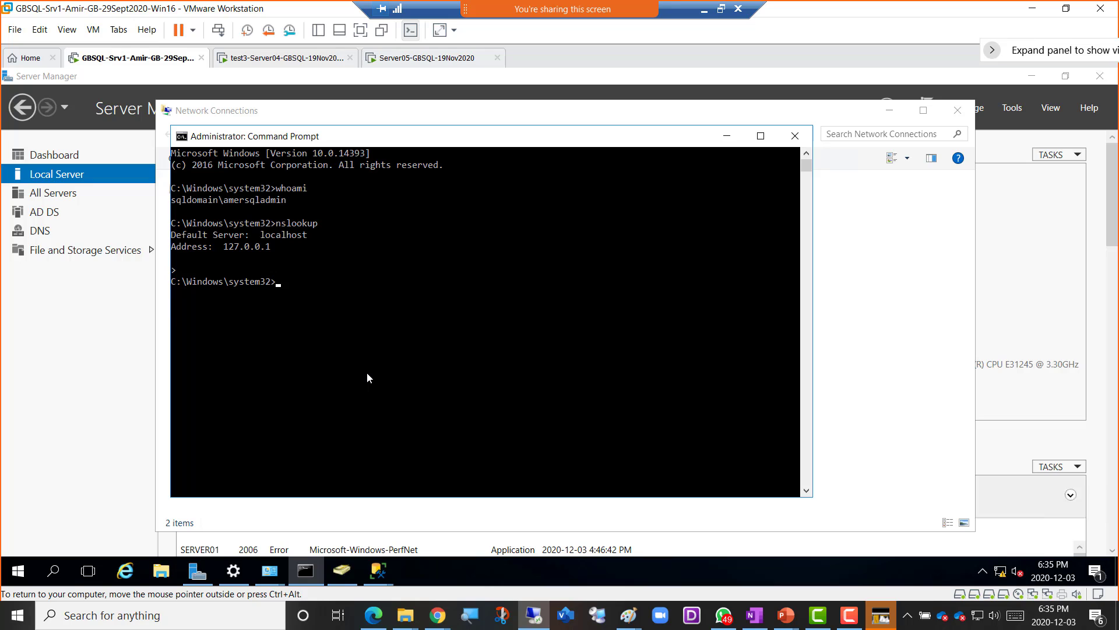
{"action": "key", "text": "Return"}
{"action": "key", "text": "Return"}
{"action": "key", "text": "Return"}
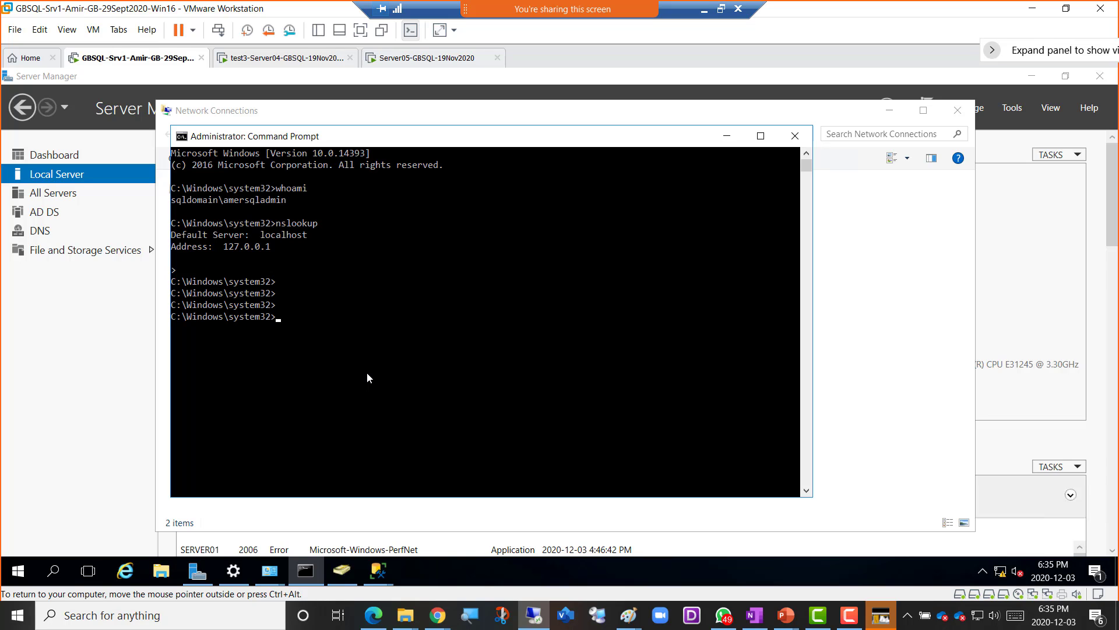
{"action": "type", "text": "nslookup"}
{"action": "key", "text": "Return"}
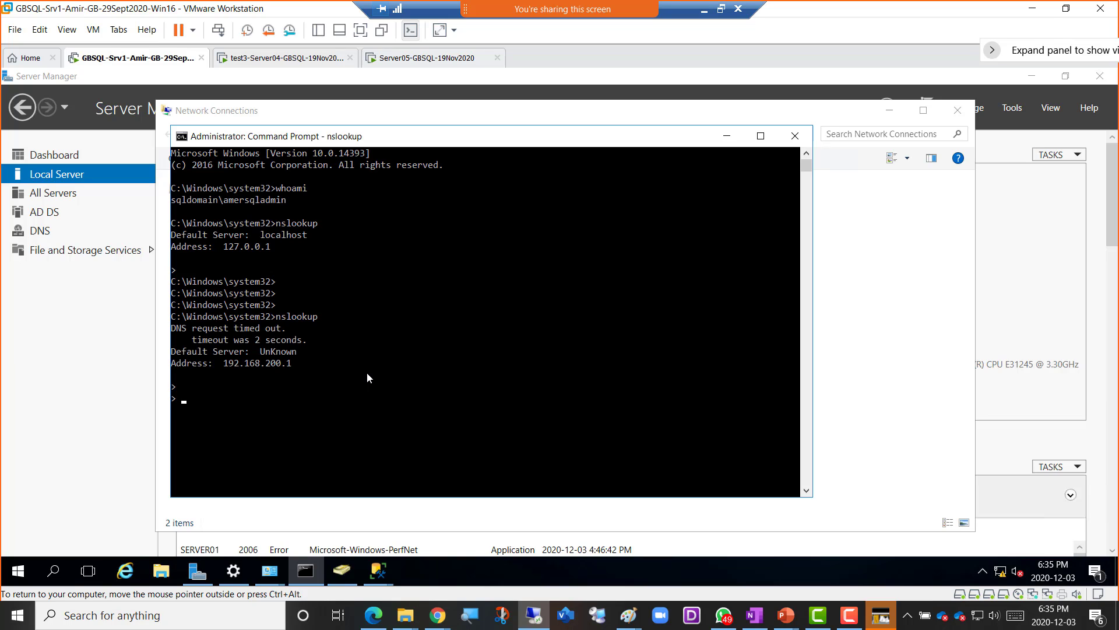
{"action": "key", "text": "ctrl+c"}
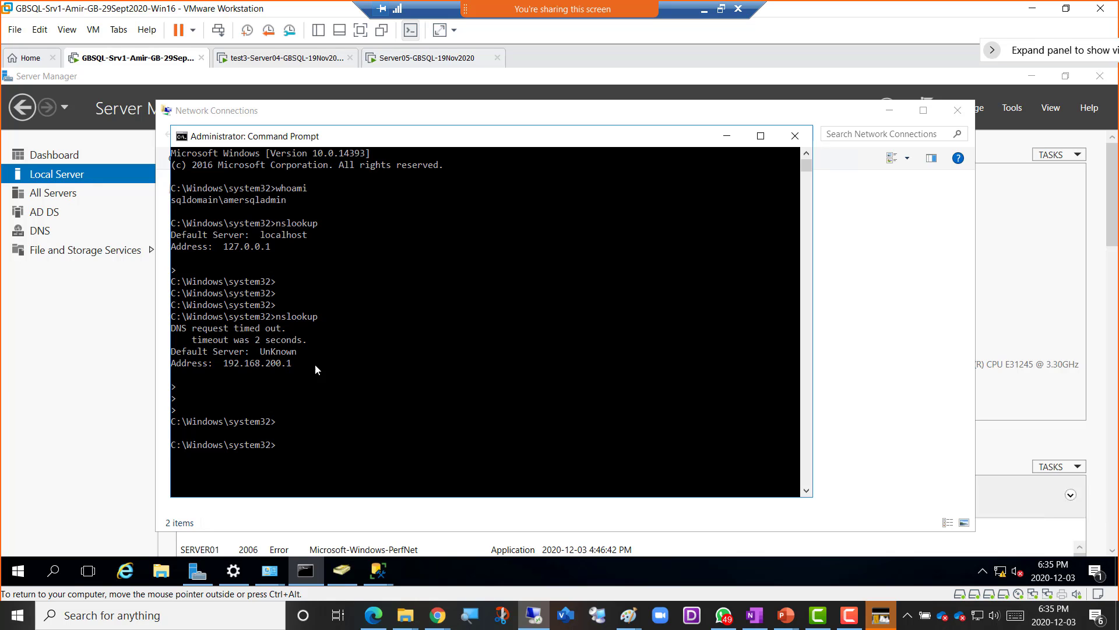
{"action": "left_click", "coordinate": [41, 233]}
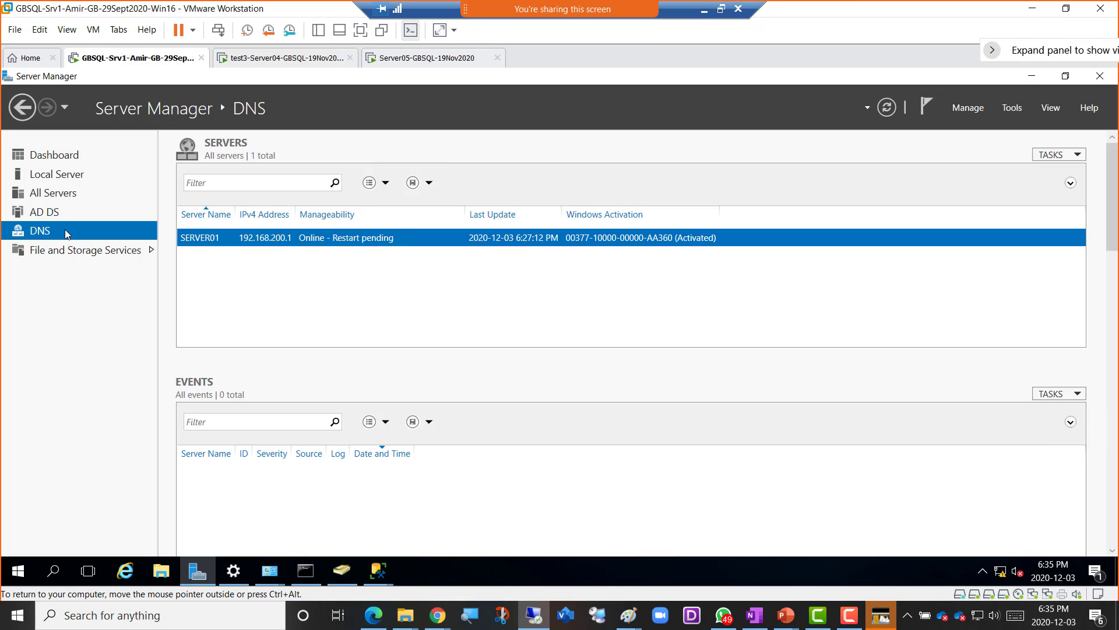
- Open DNS Manager for SERVER01 and expand its forward and reverse lookup zones
{"action": "right_click", "coordinate": [529, 243]}
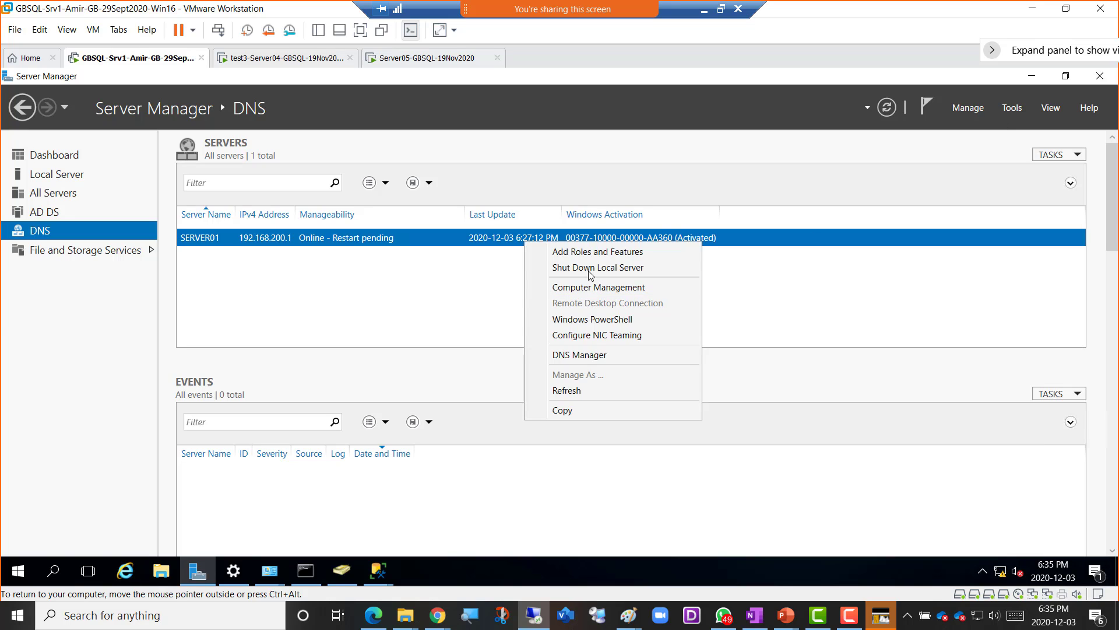
{"action": "left_click", "coordinate": [593, 355]}
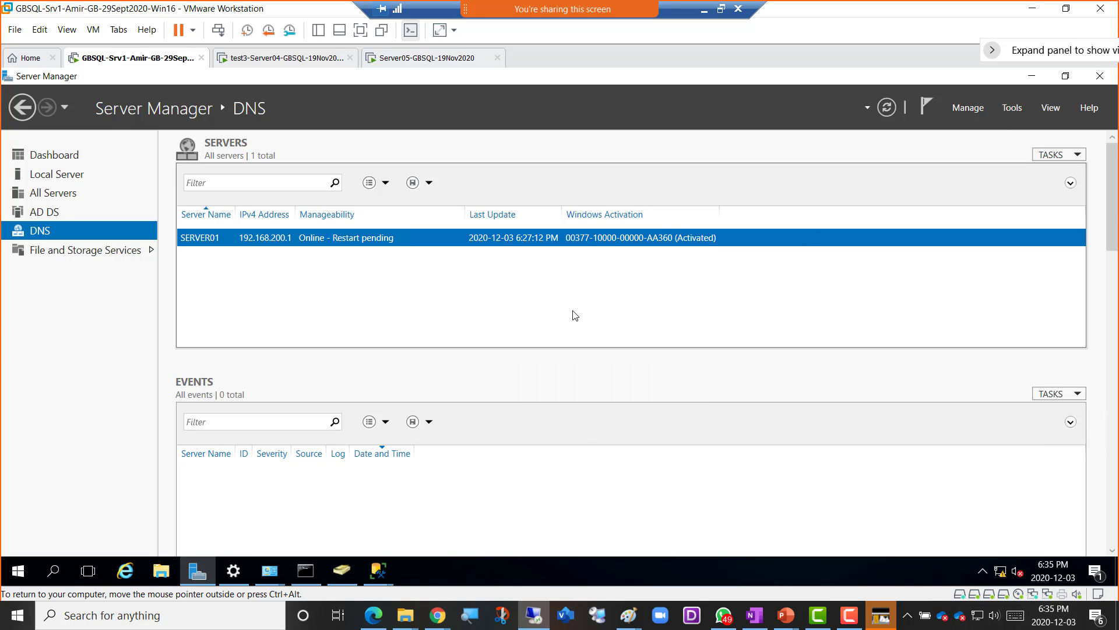
{"action": "left_click", "coordinate": [120, 185]}
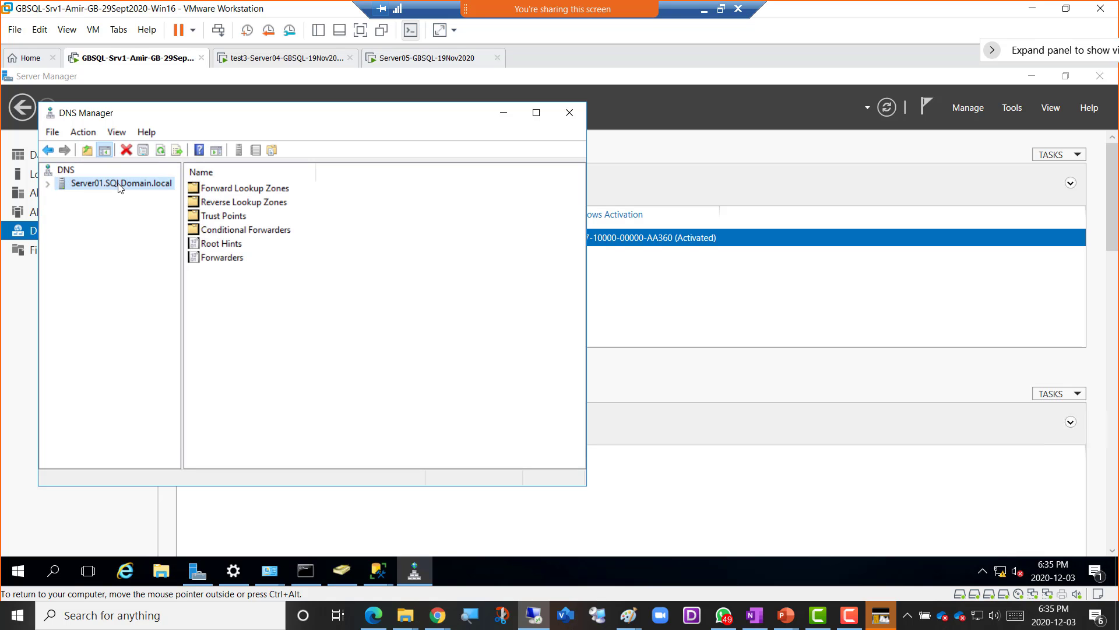
{"action": "double_click", "coordinate": [120, 184]}
{"action": "double_click", "coordinate": [120, 199]}
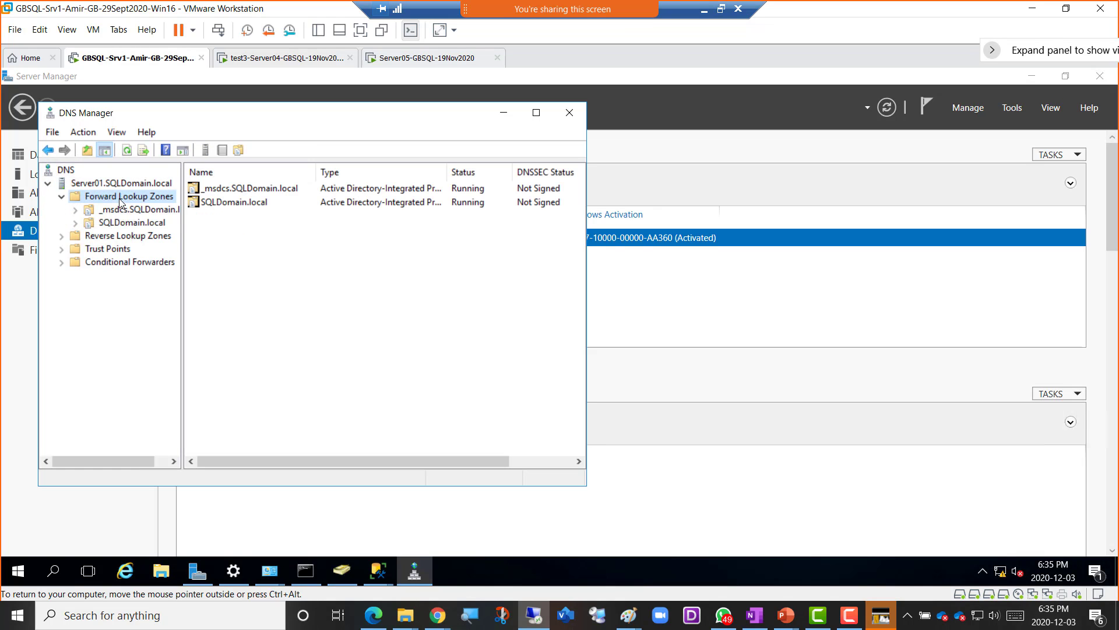
{"action": "left_click", "coordinate": [121, 237]}
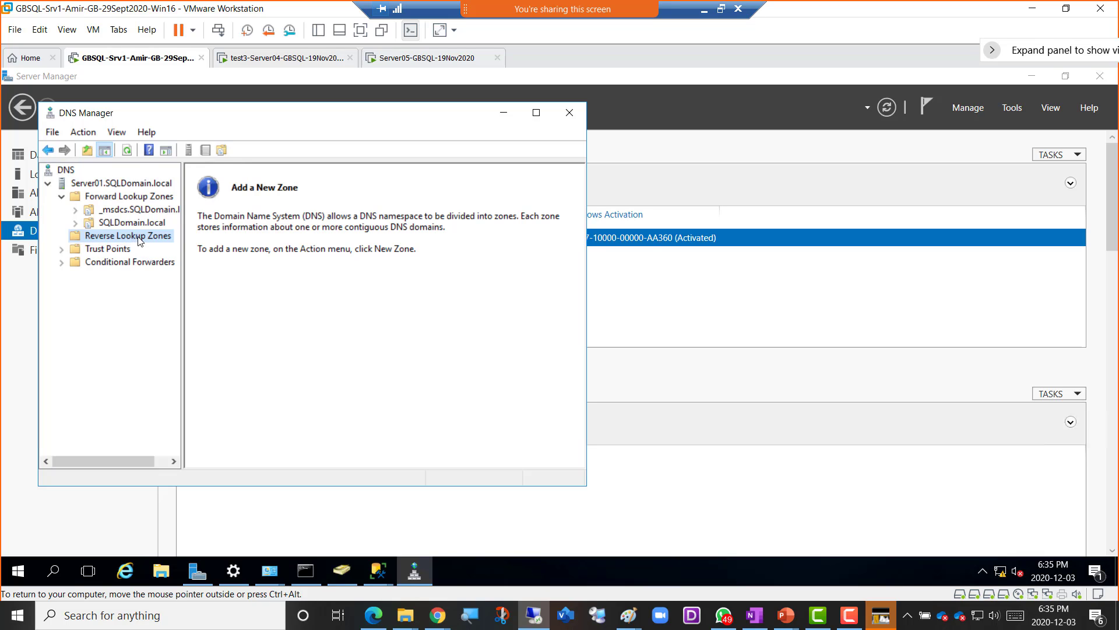
- Create an AD-integrated primary IPv4 reverse lookup zone for network 192.168.200, keeping secure updates
{"action": "right_click", "coordinate": [141, 240]}
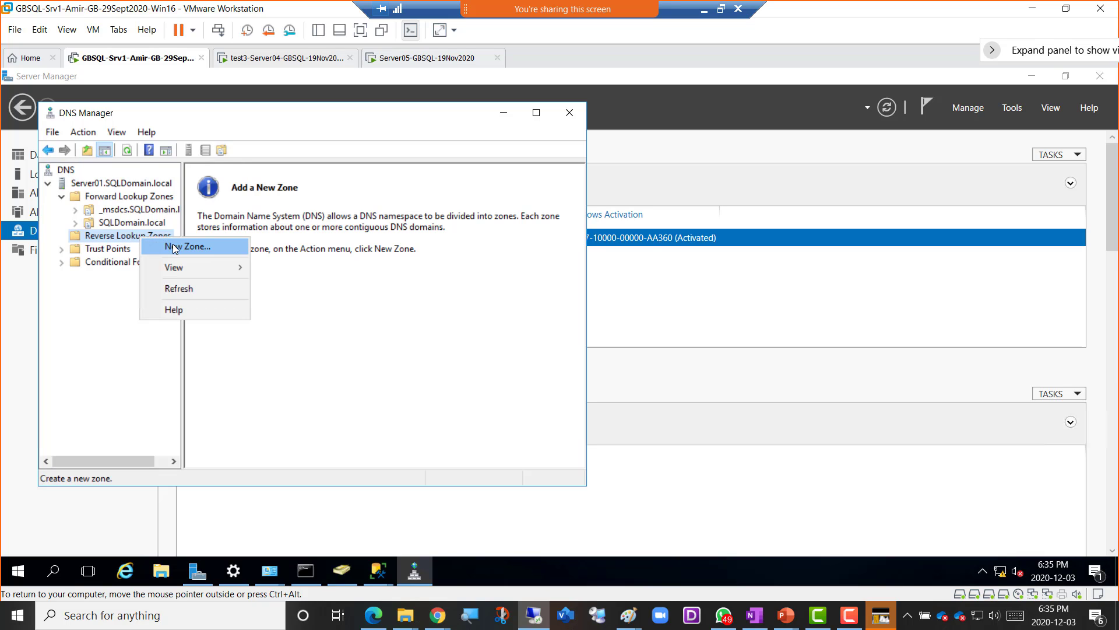
{"action": "left_click", "coordinate": [174, 244]}
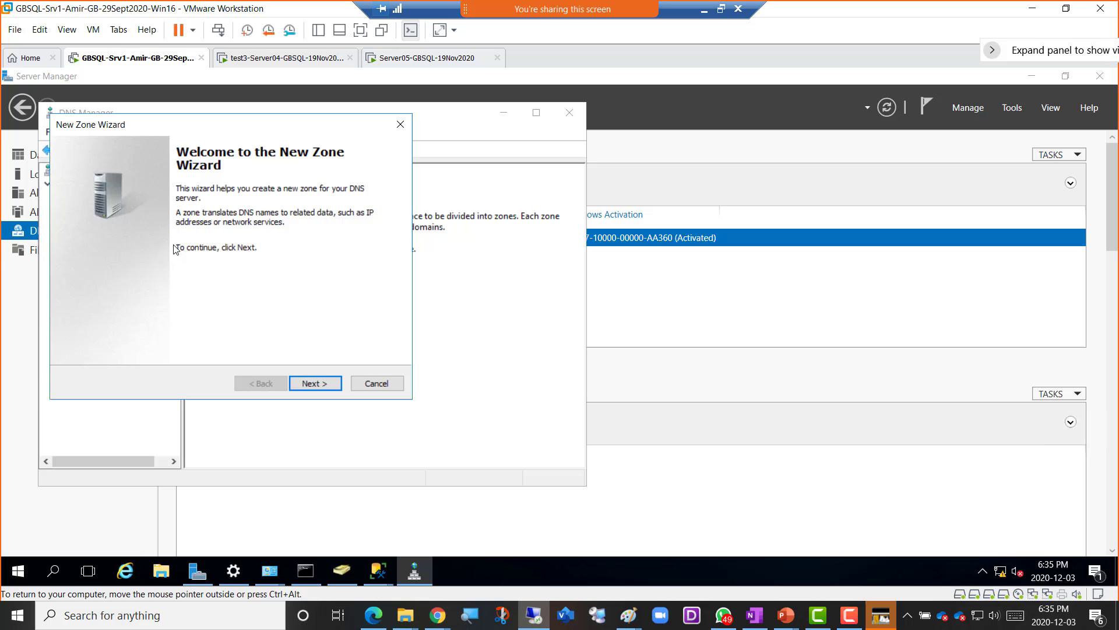
{"action": "left_click", "coordinate": [313, 385]}
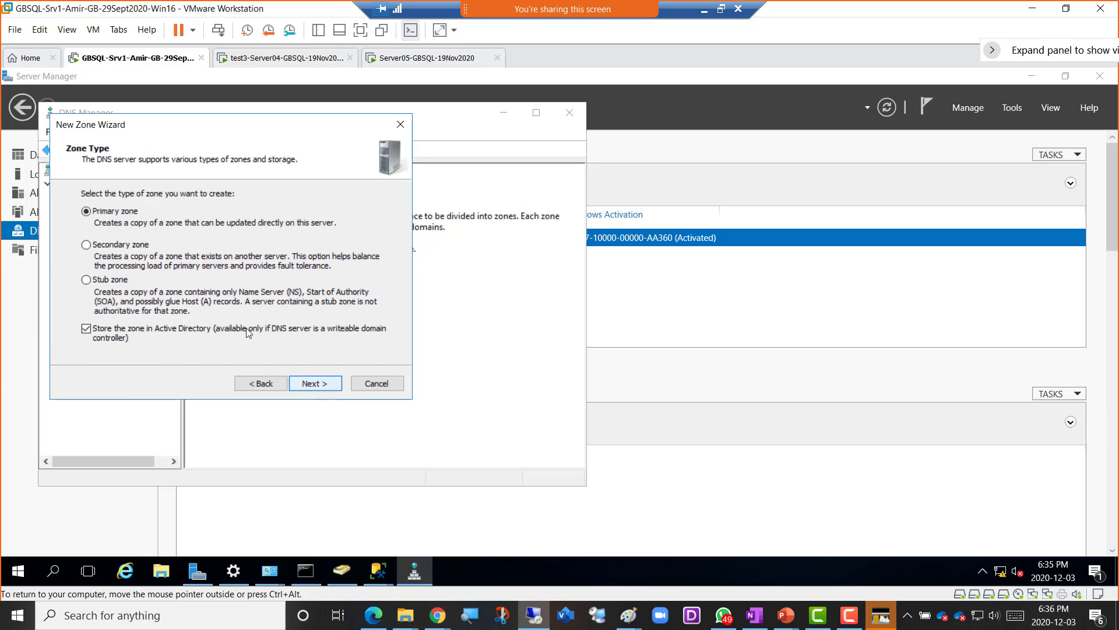
{"action": "left_click", "coordinate": [315, 384]}
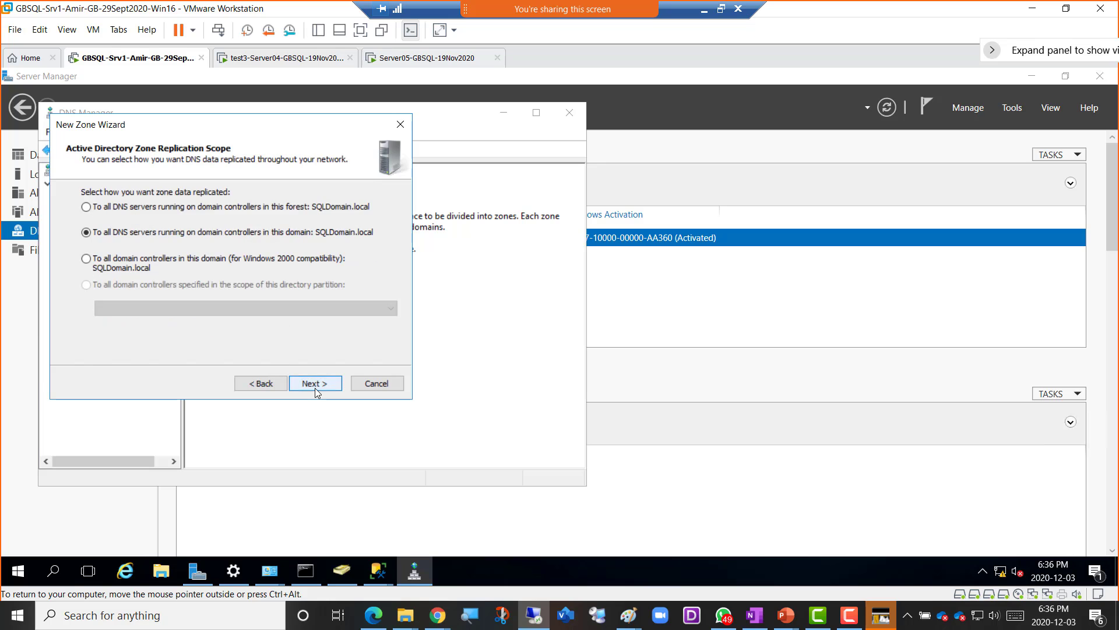
{"action": "left_click", "coordinate": [316, 385]}
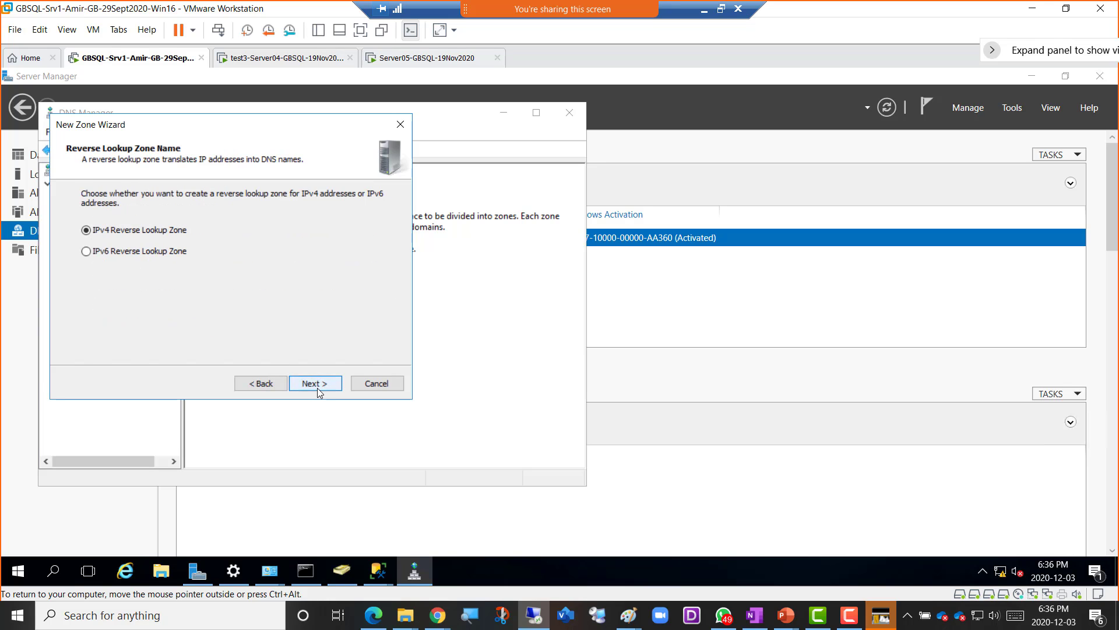
{"action": "left_click", "coordinate": [317, 385]}
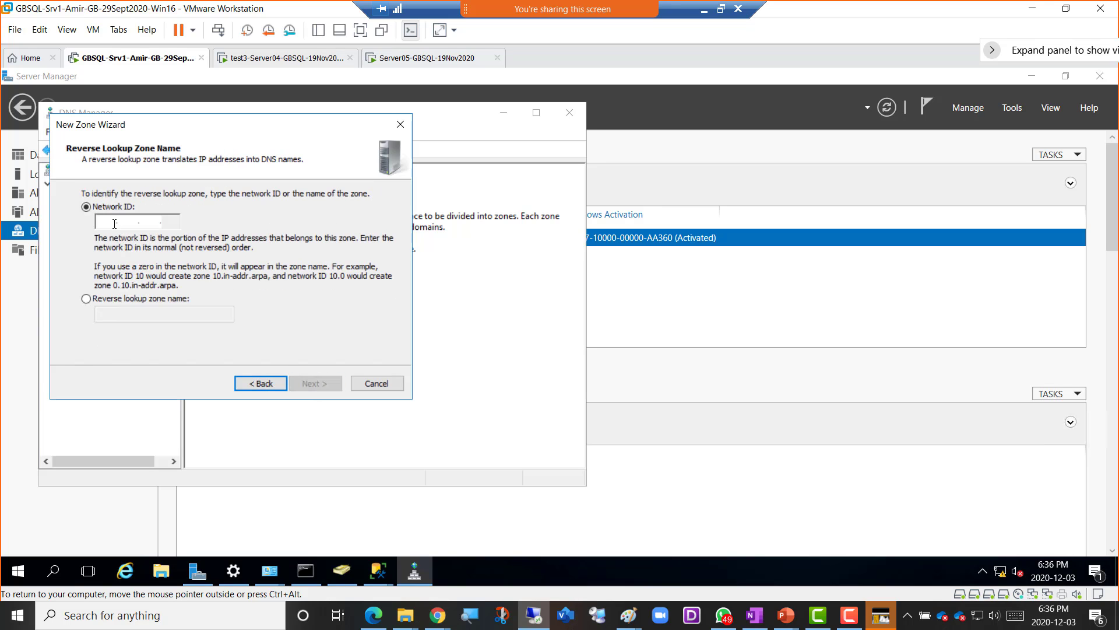
{"action": "type", "text": "192.168.200 ."}
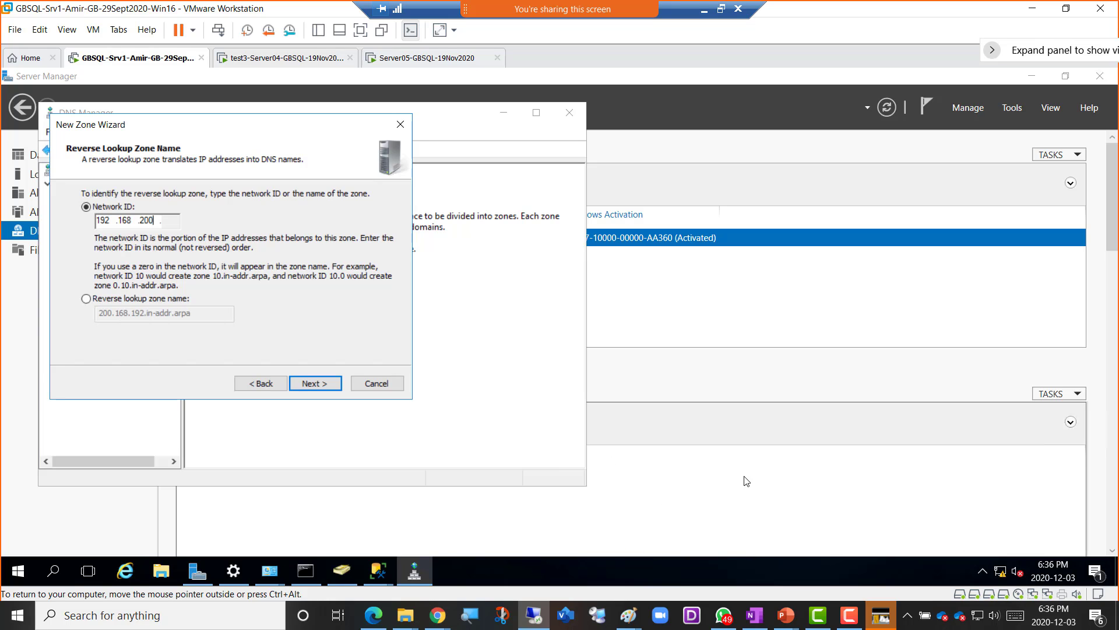
{"action": "left_click", "coordinate": [320, 385]}
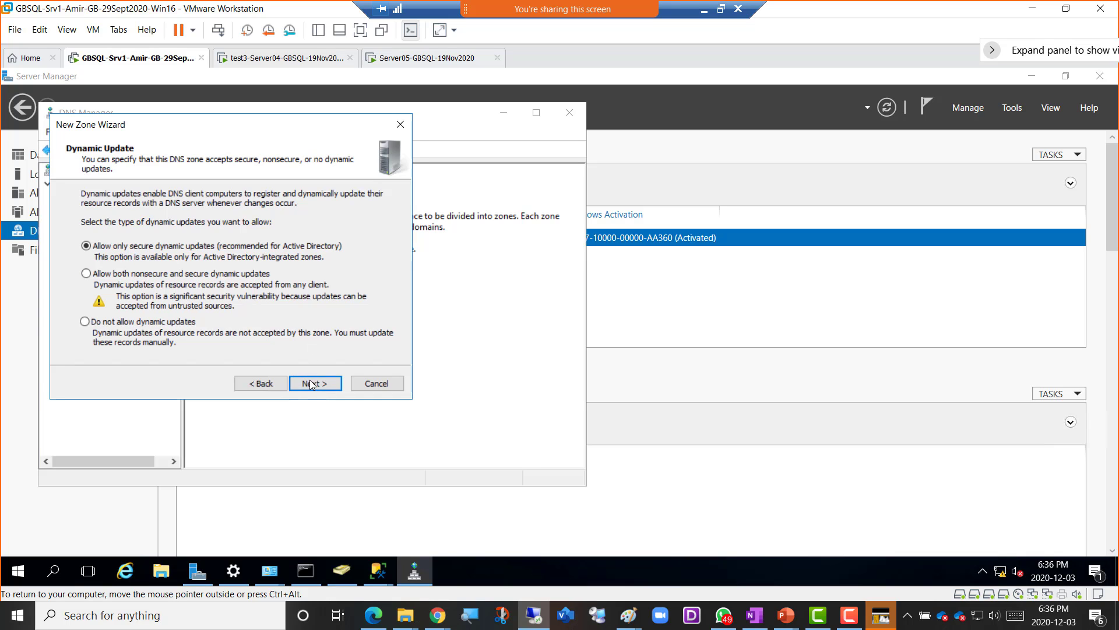
{"action": "left_click", "coordinate": [312, 385]}
- Finish the 200.168.192.in-addr.arpa reverse zone and view its records
{"action": "left_click", "coordinate": [314, 385]}
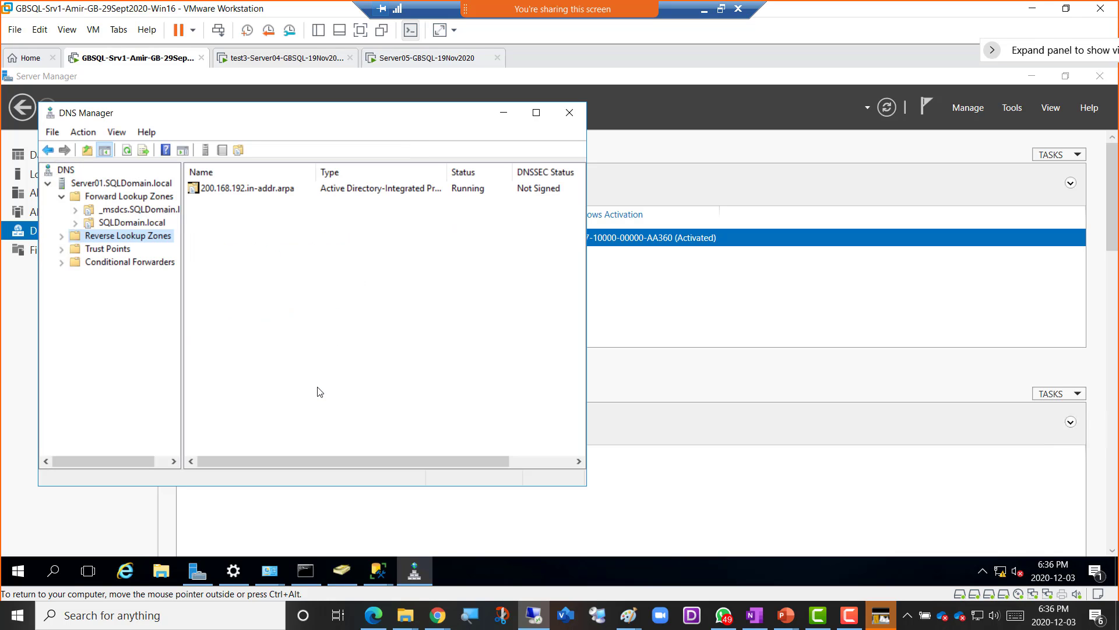
{"action": "left_click", "coordinate": [61, 236]}
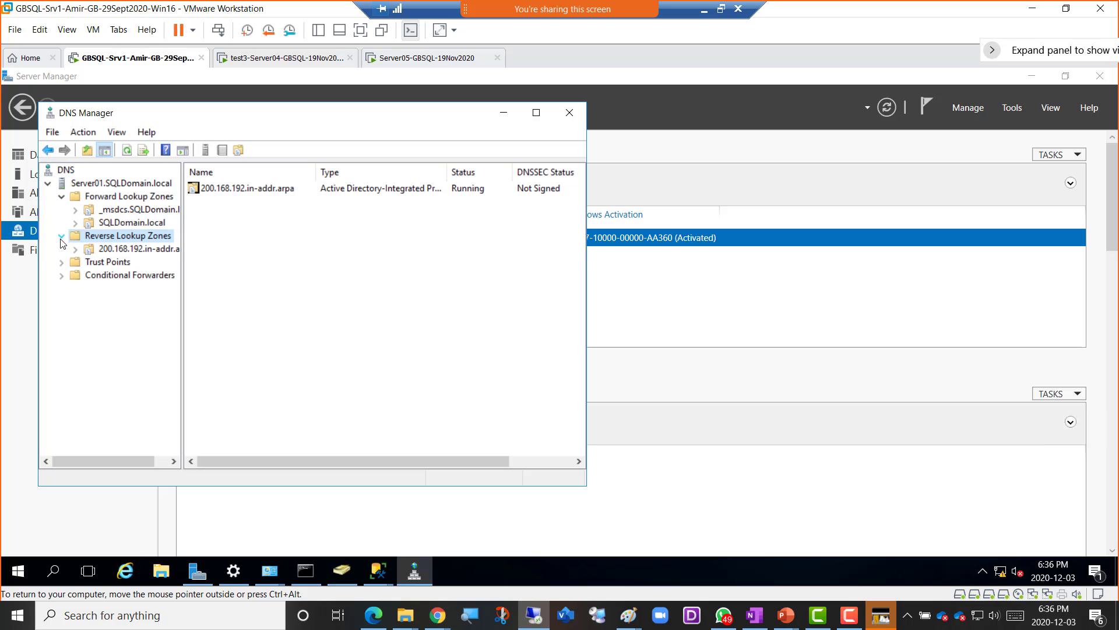
{"action": "left_click", "coordinate": [137, 255]}
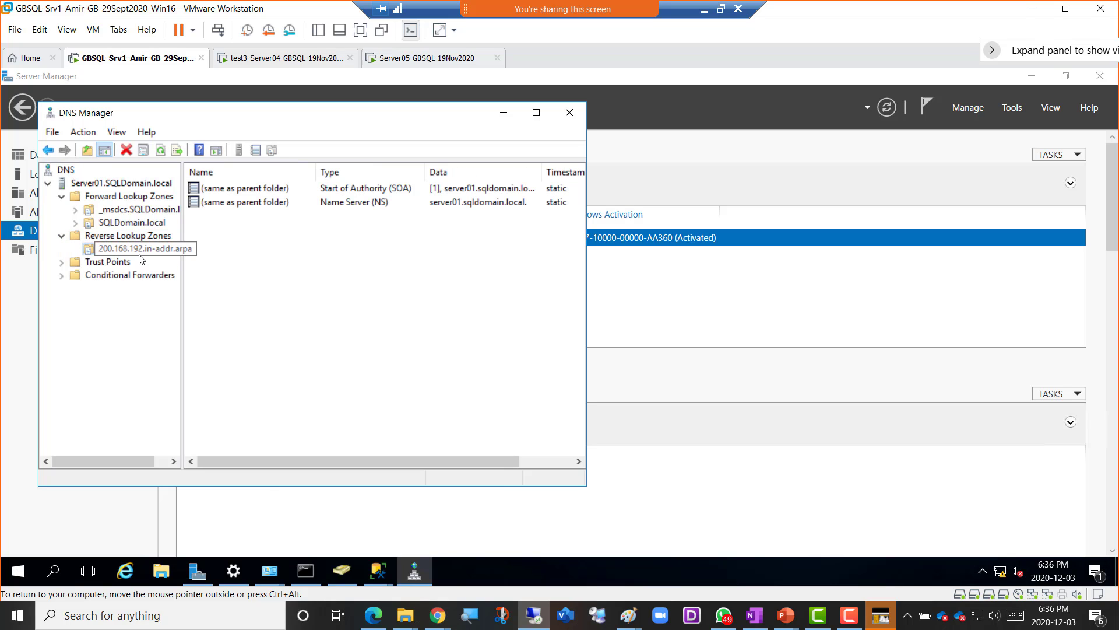
- Browse SQLDomain.local's host records, including Server04, rechecking the reverse zone's SOA and NS records
{"action": "double_click", "coordinate": [133, 225]}
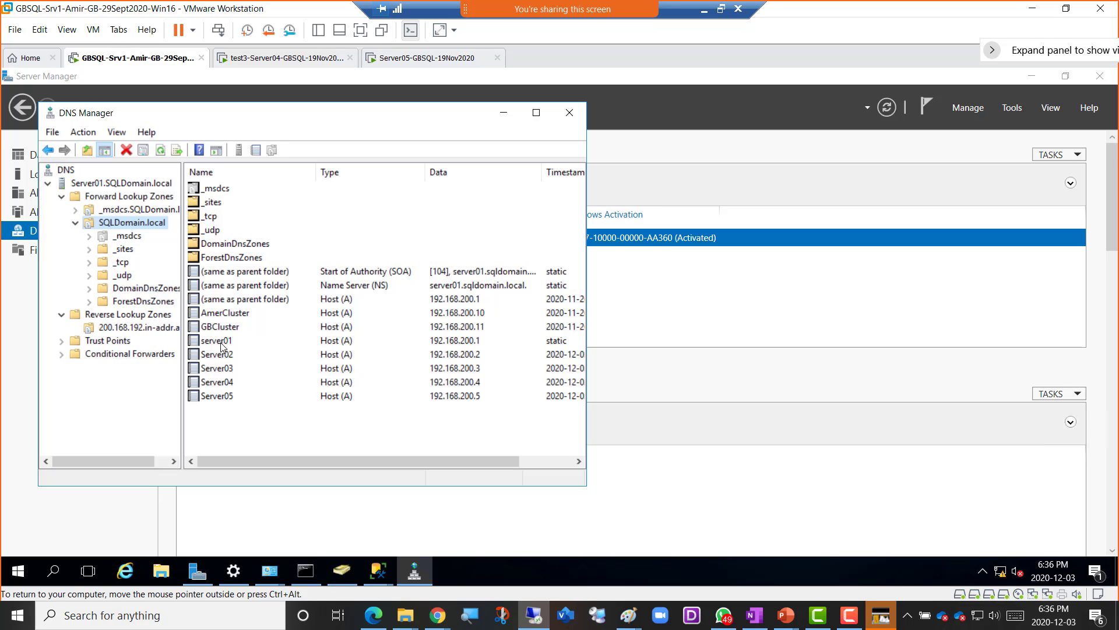
{"action": "left_click", "coordinate": [232, 383]}
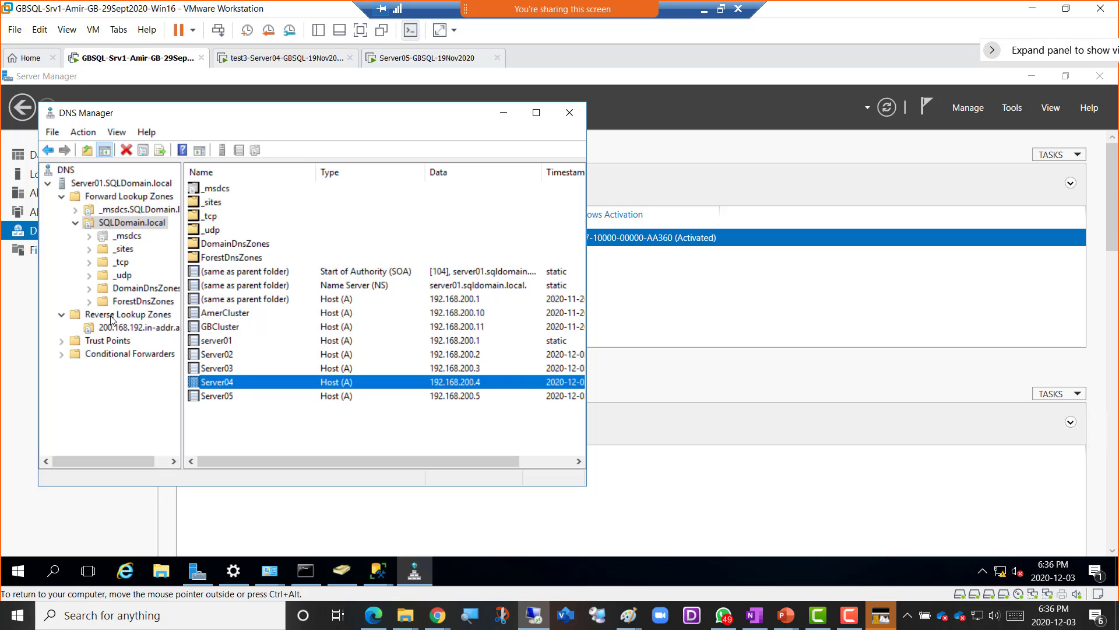
{"action": "left_click", "coordinate": [136, 330]}
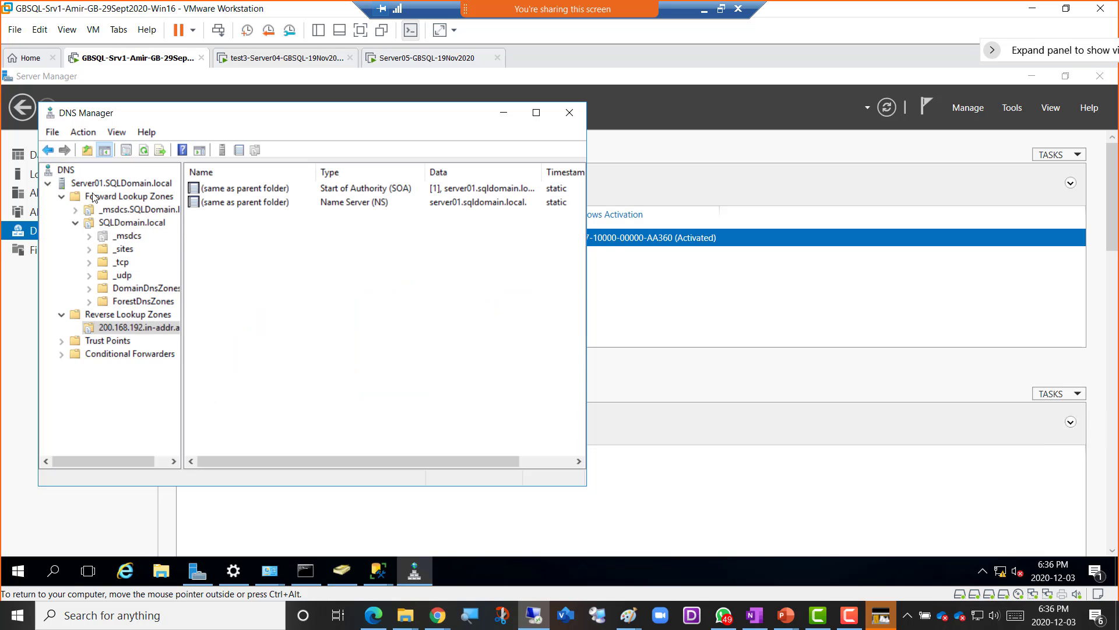
{"action": "left_click", "coordinate": [127, 229]}
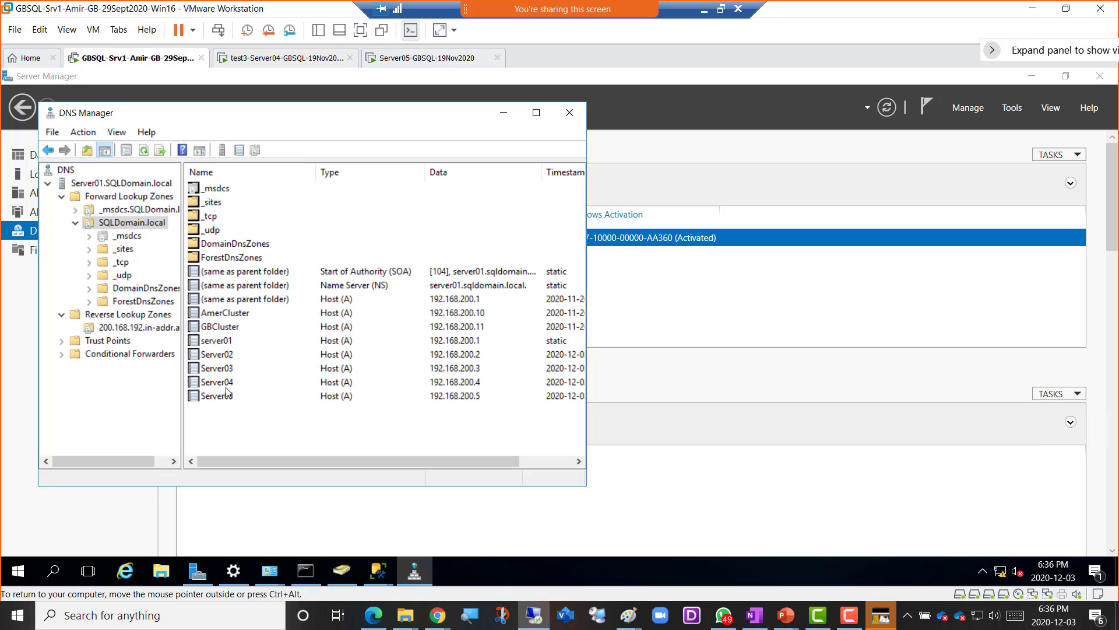
- Enable 'Update associated pointer (PTR) record' on the server01 host record
{"action": "left_click", "coordinate": [216, 342]}
{"action": "double_click", "coordinate": [238, 343]}
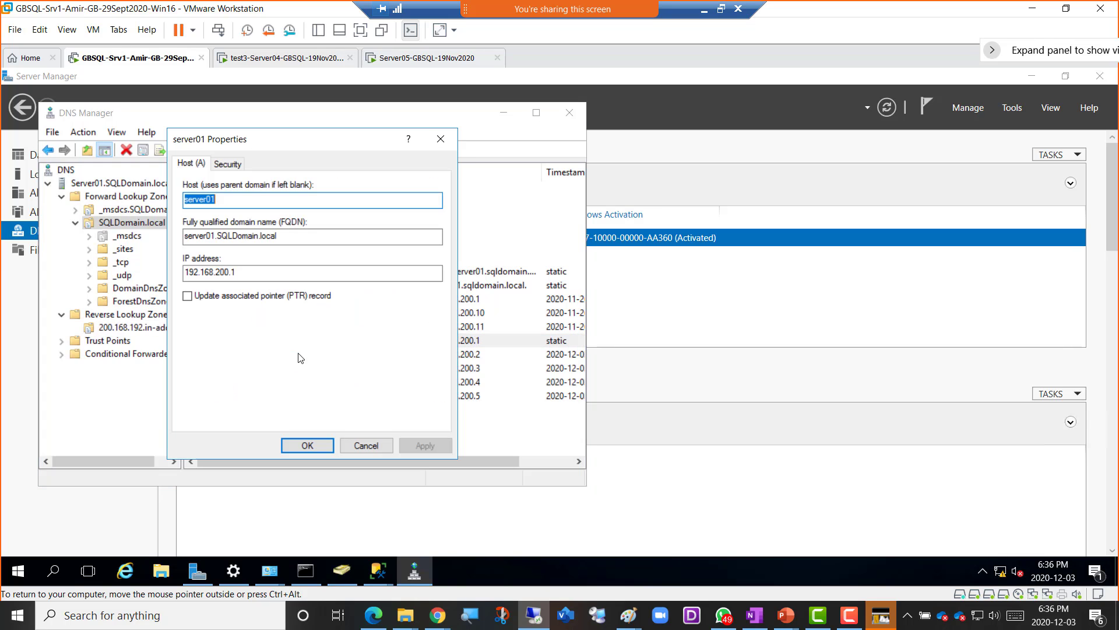
{"action": "left_click", "coordinate": [209, 297]}
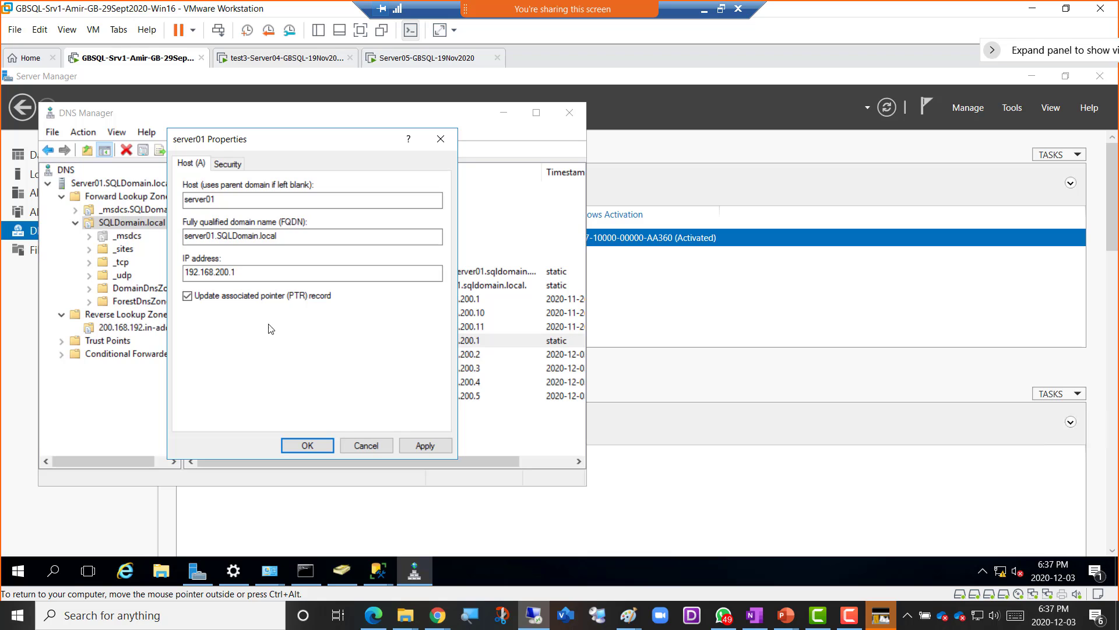
{"action": "left_click", "coordinate": [425, 446]}
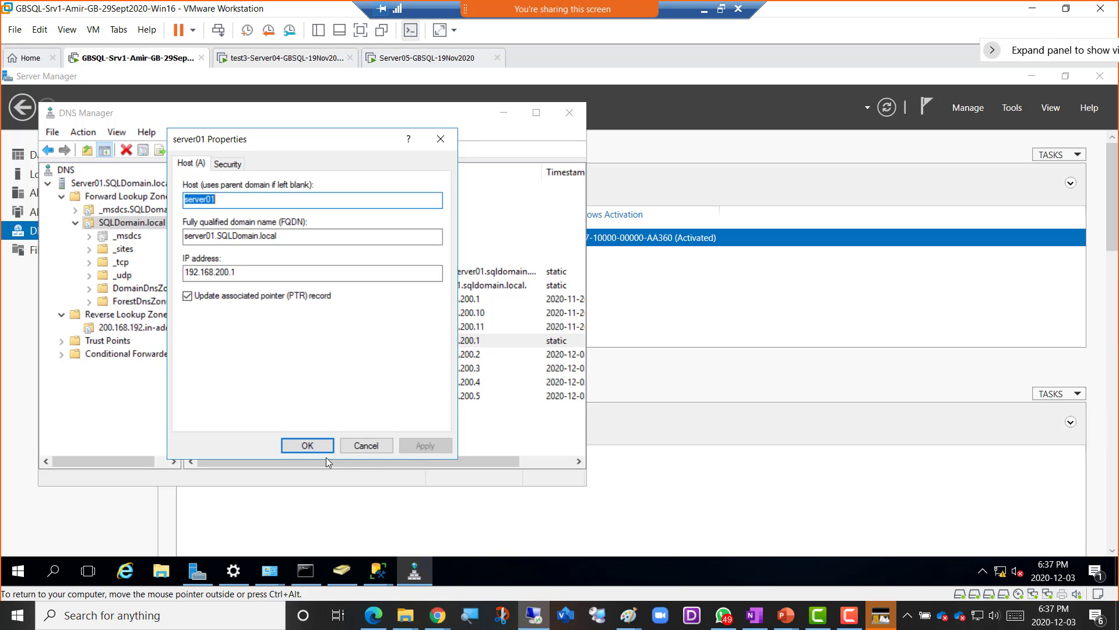
{"action": "left_click", "coordinate": [308, 445]}
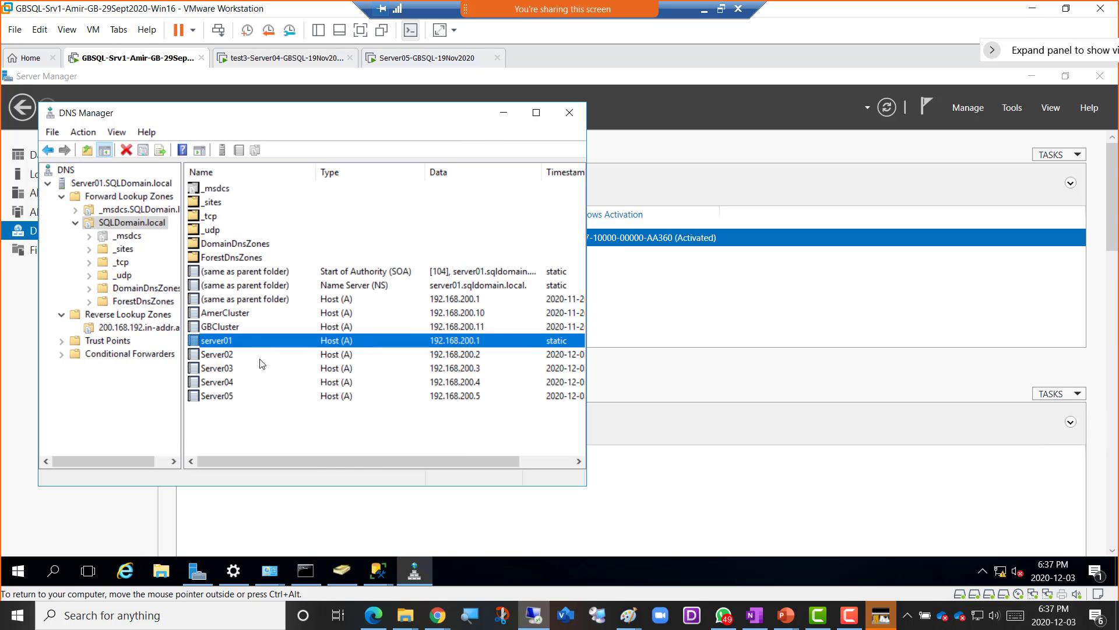
- Keep PTR record updating turned on for the Server02 host record
{"action": "double_click", "coordinate": [224, 354]}
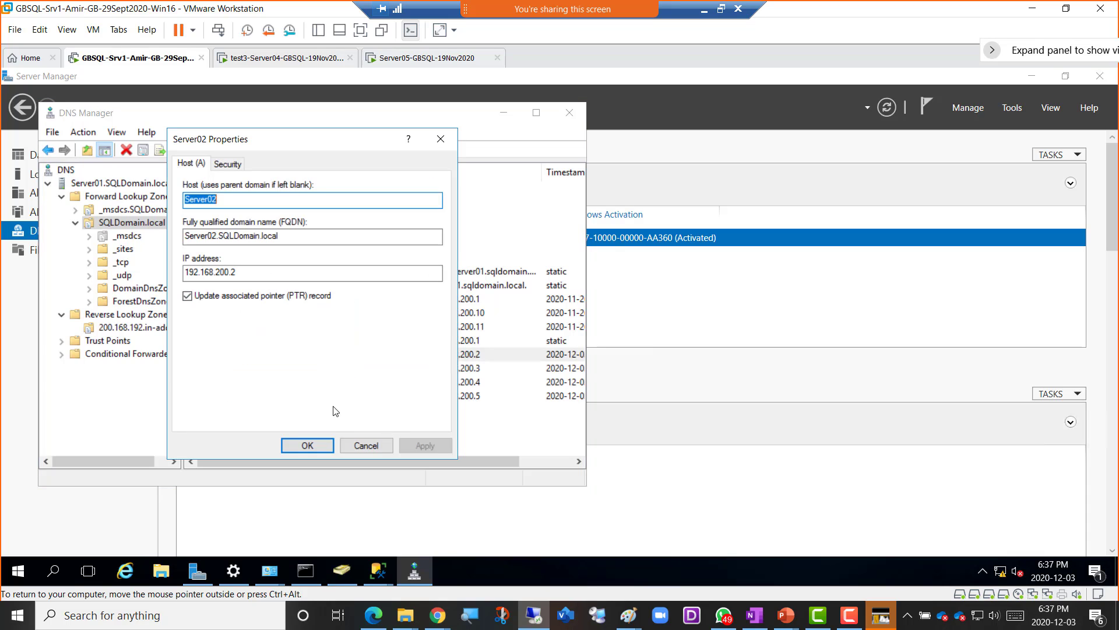
{"action": "left_click", "coordinate": [227, 296]}
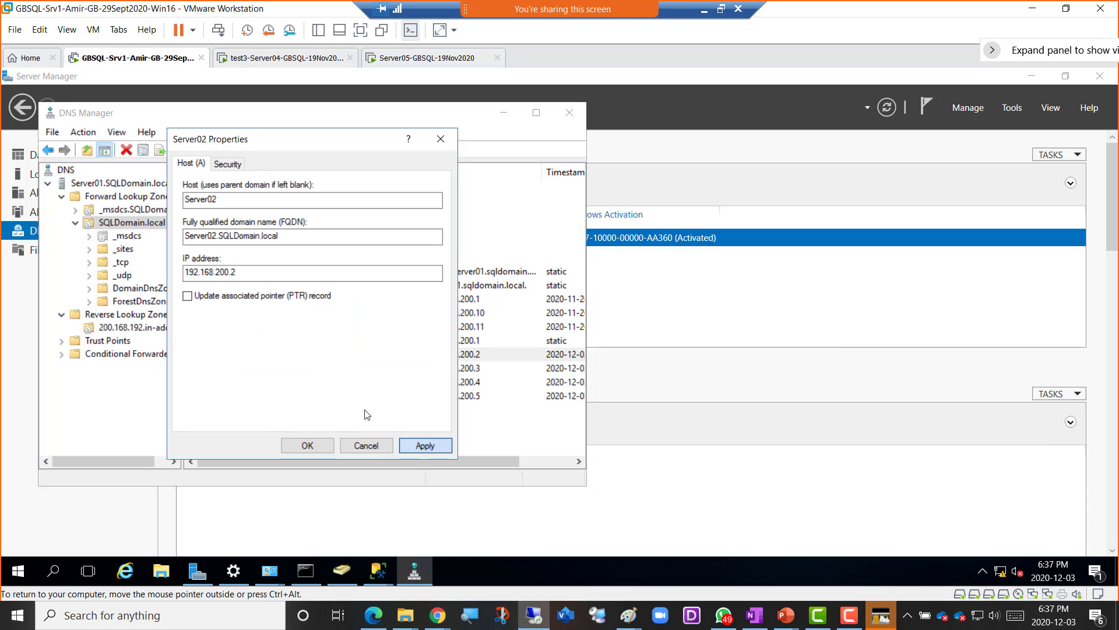
{"action": "left_click", "coordinate": [225, 296]}
{"action": "left_click", "coordinate": [309, 445]}
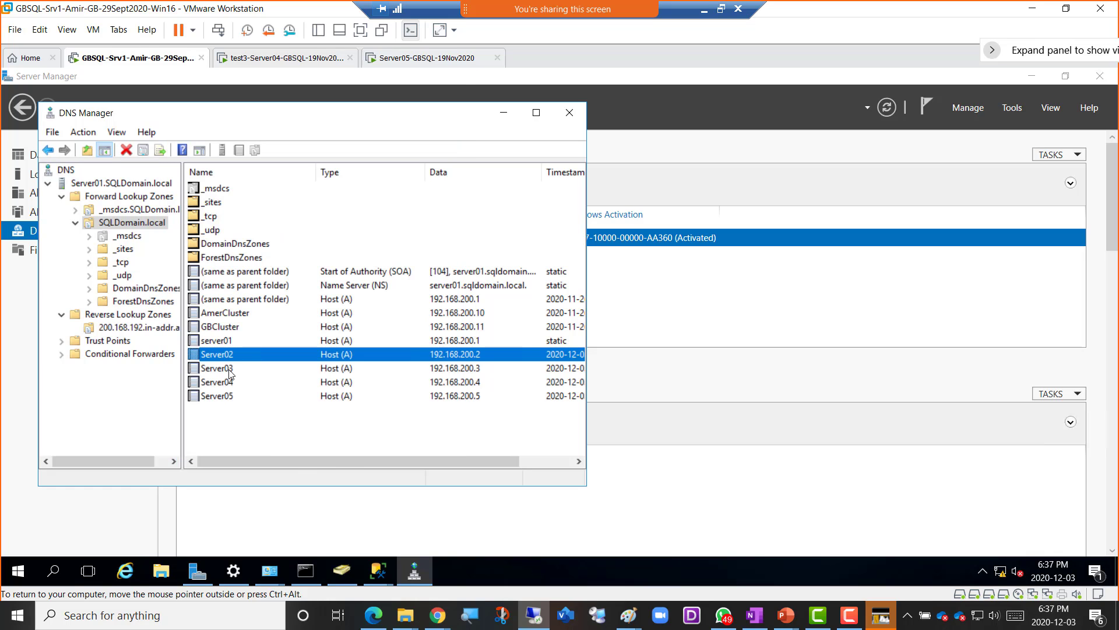
- Apply PTR record updating to the Server03 host record
{"action": "double_click", "coordinate": [230, 374]}
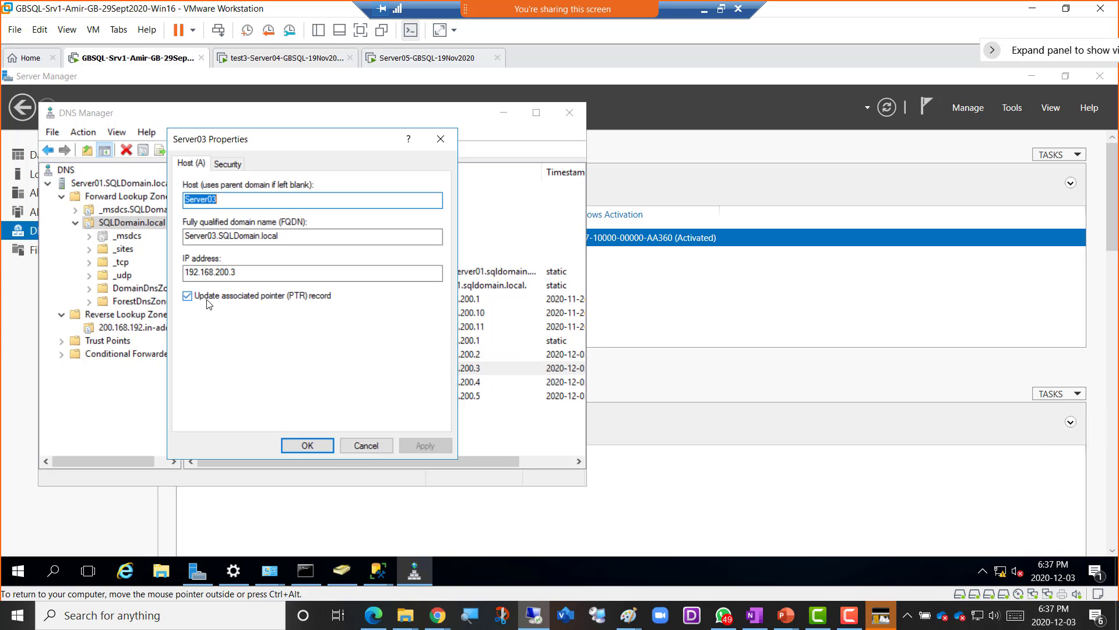
{"action": "left_click", "coordinate": [227, 299]}
{"action": "left_click", "coordinate": [227, 298]}
{"action": "left_click", "coordinate": [418, 446]}
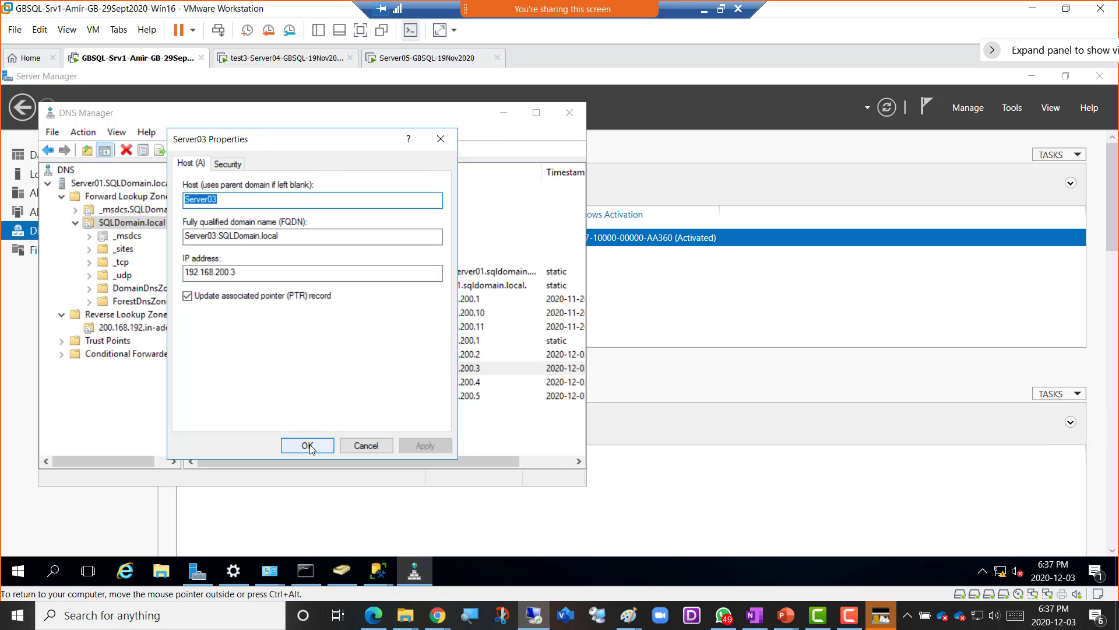
{"action": "left_click", "coordinate": [308, 445]}
- Set the Server04 host record to update its associated PTR record
{"action": "double_click", "coordinate": [227, 385]}
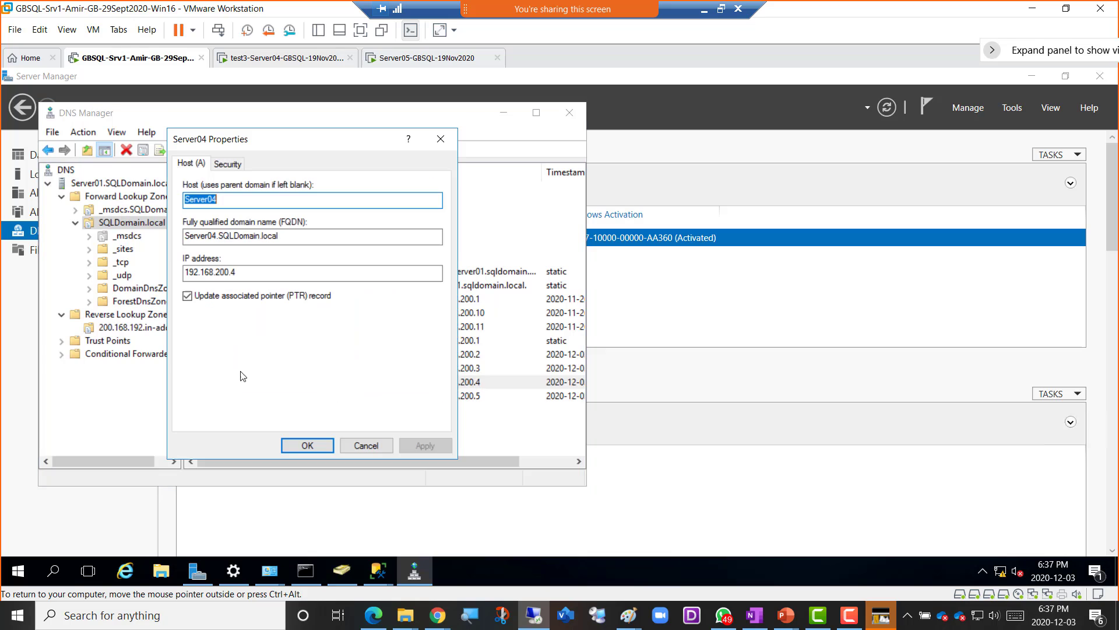
{"action": "left_click", "coordinate": [222, 298]}
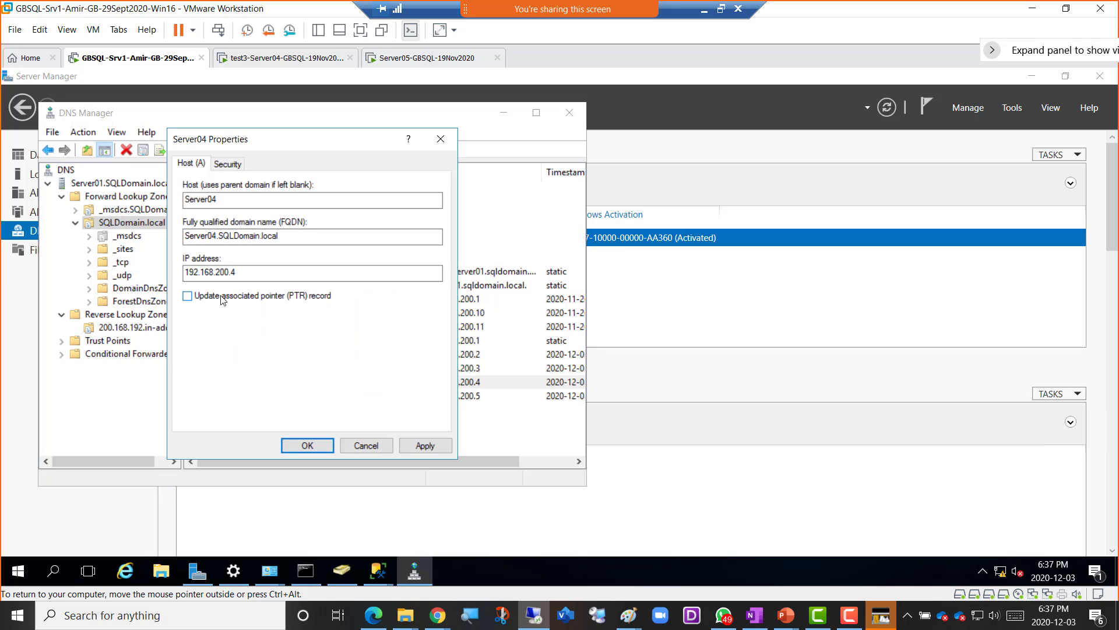
{"action": "left_click", "coordinate": [418, 445]}
{"action": "left_click", "coordinate": [231, 296]}
{"action": "left_click", "coordinate": [419, 445]}
{"action": "left_click", "coordinate": [307, 446]}
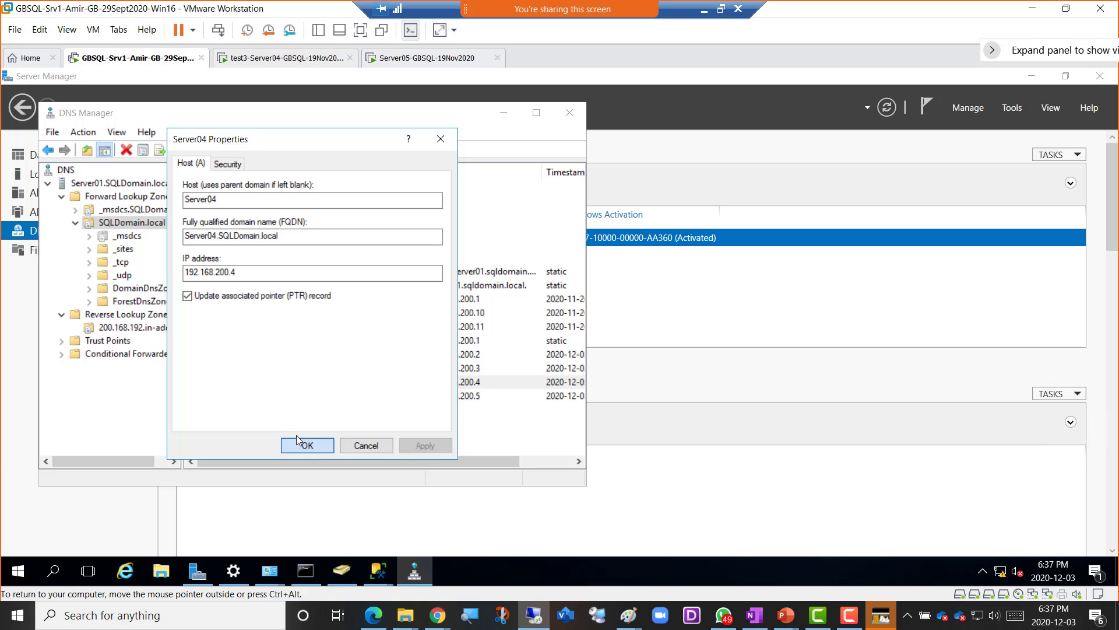
- Set the Server05 host record to update its associated PTR record
{"action": "double_click", "coordinate": [231, 397]}
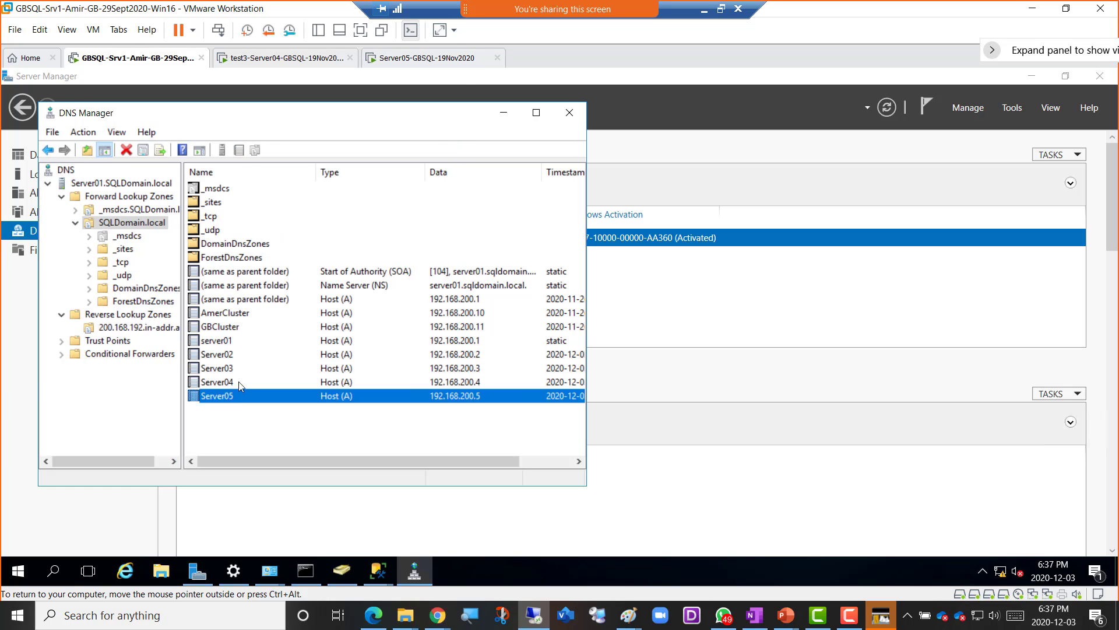
{"action": "left_click", "coordinate": [211, 296]}
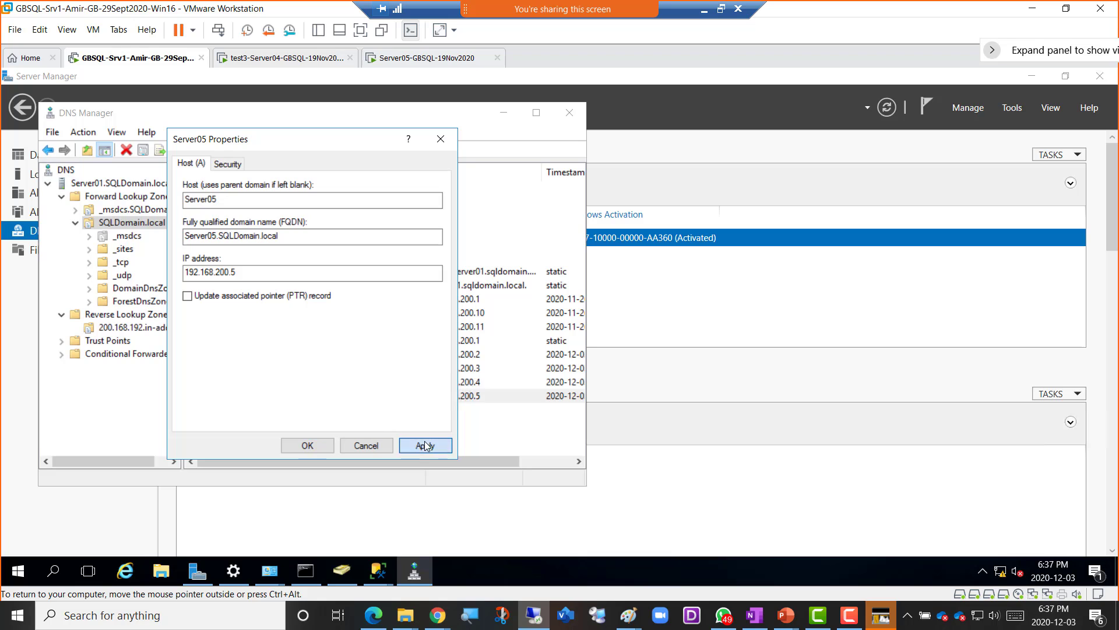
{"action": "left_click", "coordinate": [419, 446]}
{"action": "left_click", "coordinate": [229, 297]}
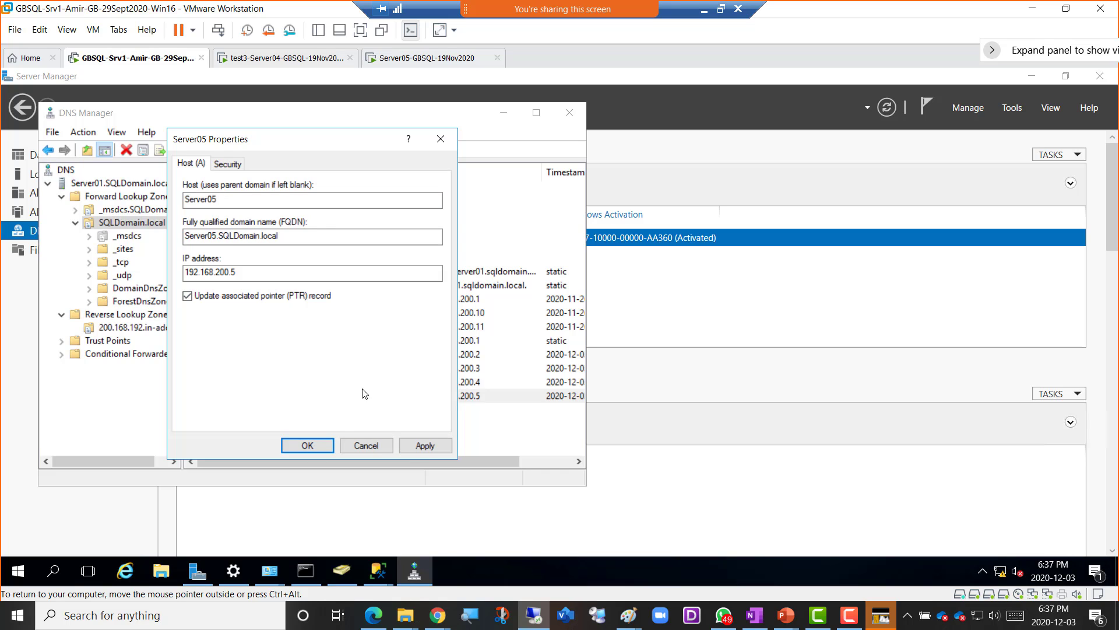
{"action": "left_click", "coordinate": [430, 450]}
{"action": "left_click", "coordinate": [307, 445]}
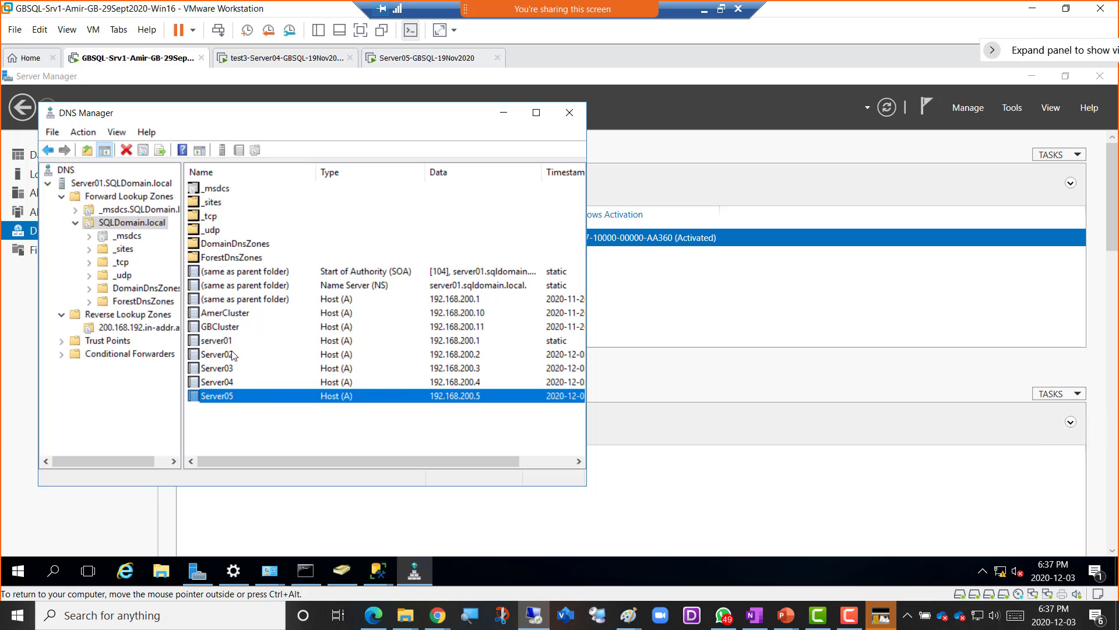
- Refresh Server01 and show the reverse zone's new PTR records for 192.168.200.1–.5
{"action": "left_click", "coordinate": [100, 184]}
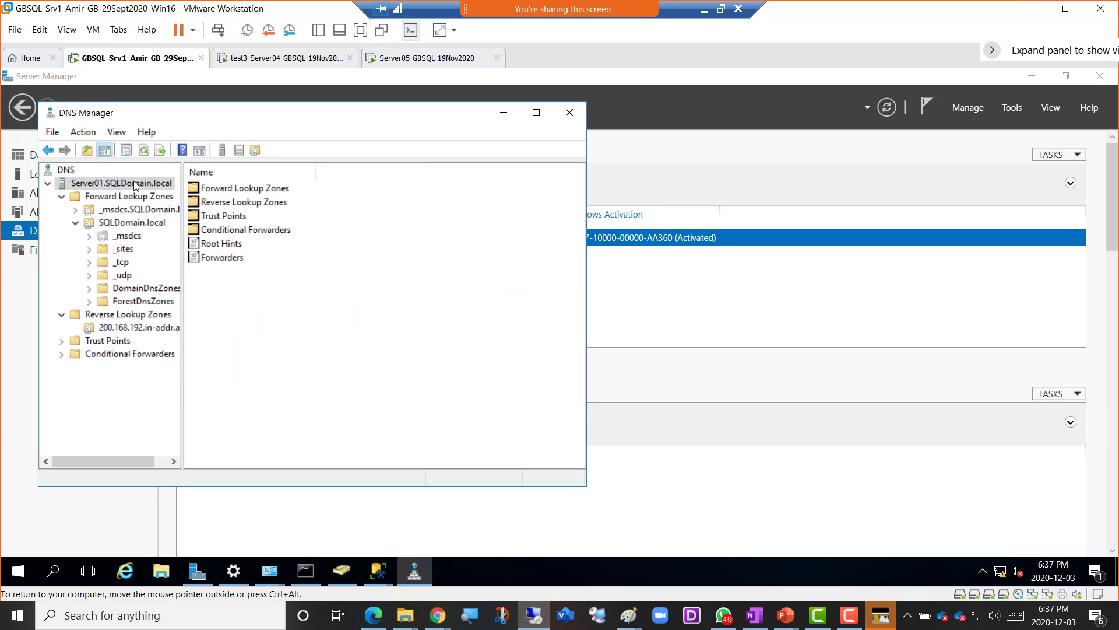
{"action": "left_click", "coordinate": [144, 151]}
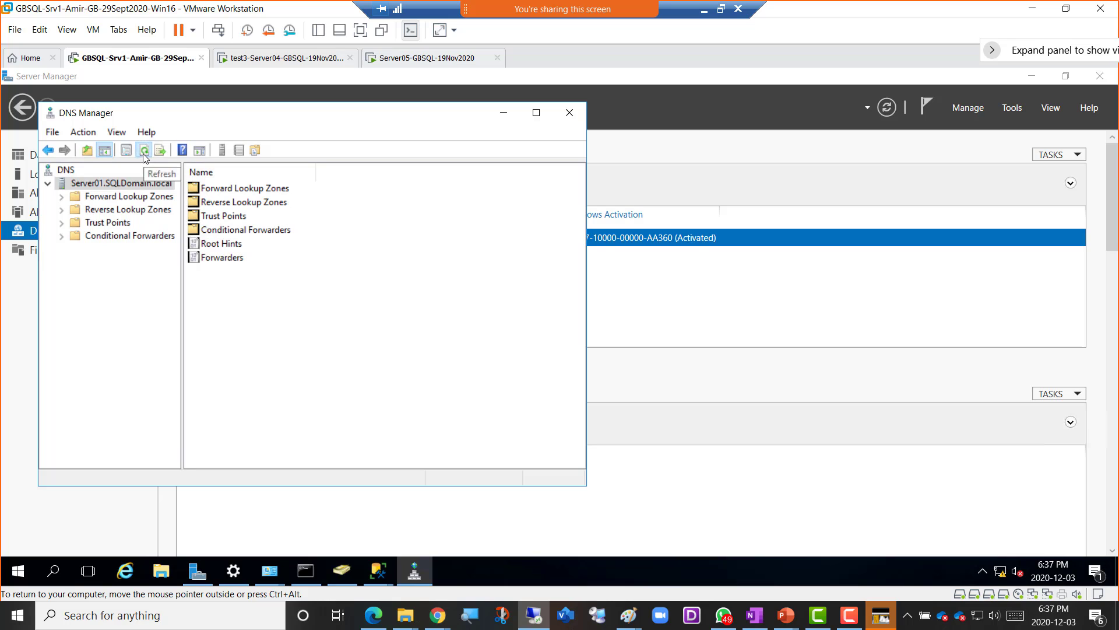
{"action": "left_click", "coordinate": [61, 210]}
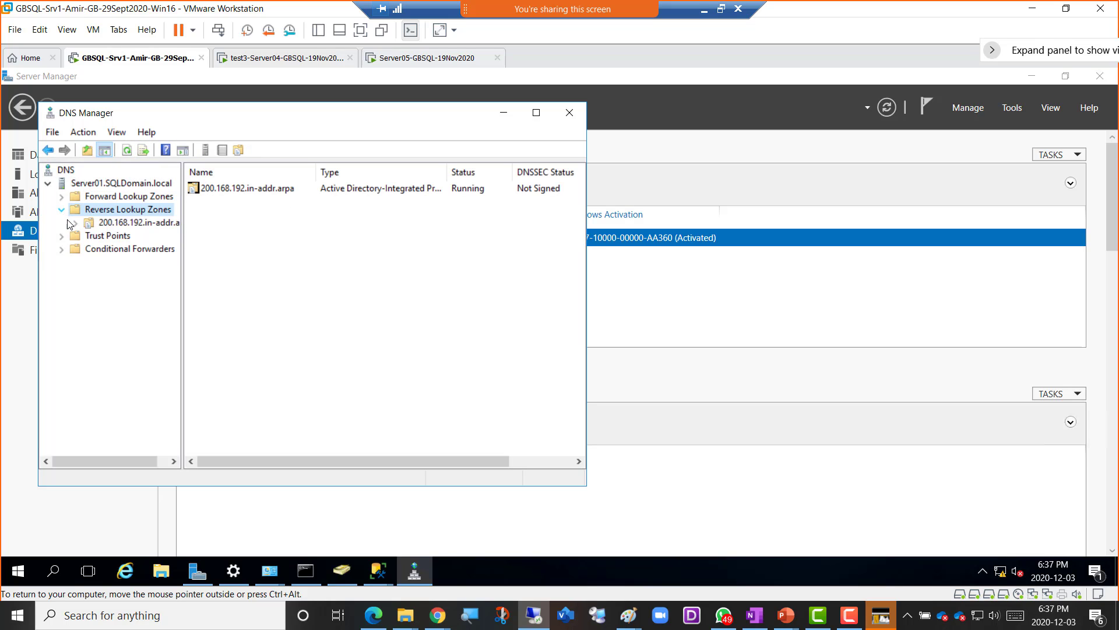
{"action": "left_click", "coordinate": [88, 223]}
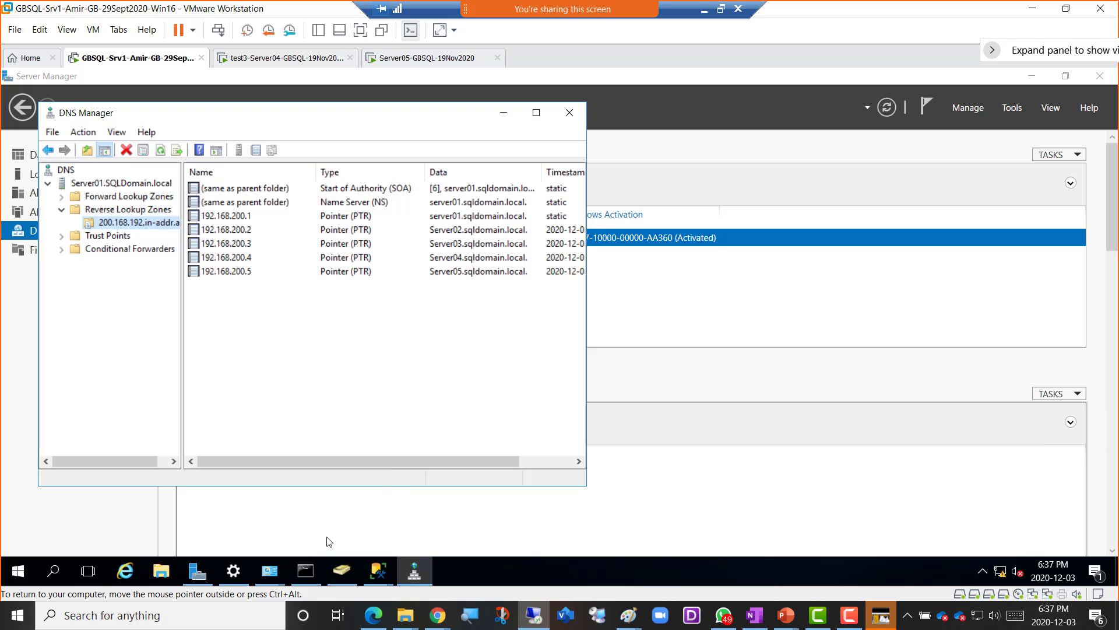
{"action": "left_click", "coordinate": [305, 570]}
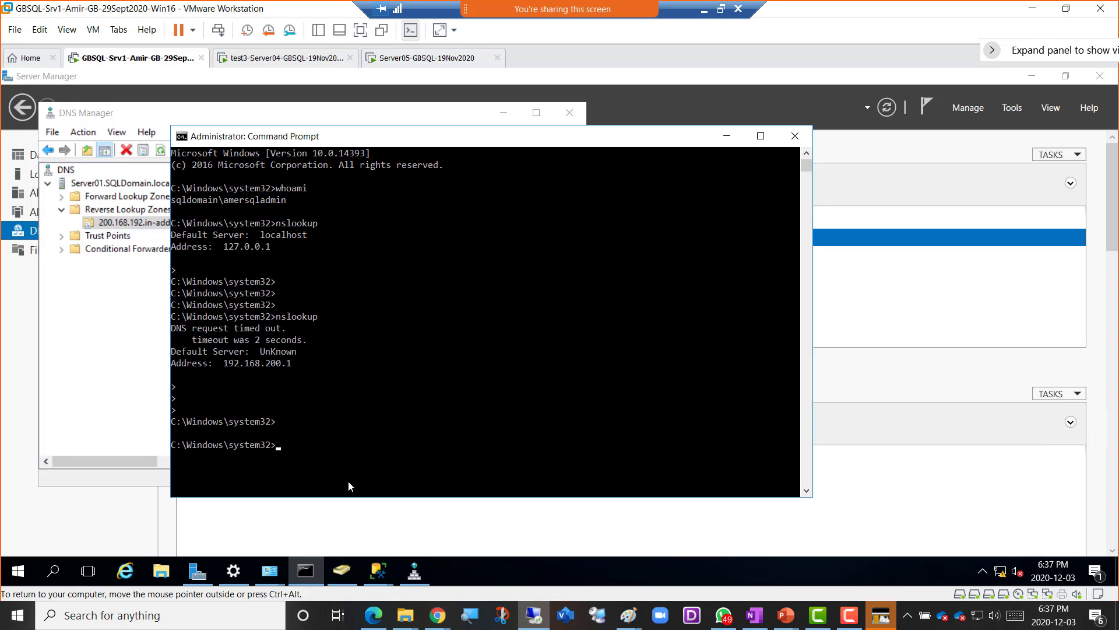
- Rerun nslookup, confirming the default server is server01.sqldomain.local at 192.168.200.1
{"action": "type", "text": "nslookup"}
{"action": "key", "text": "Return"}
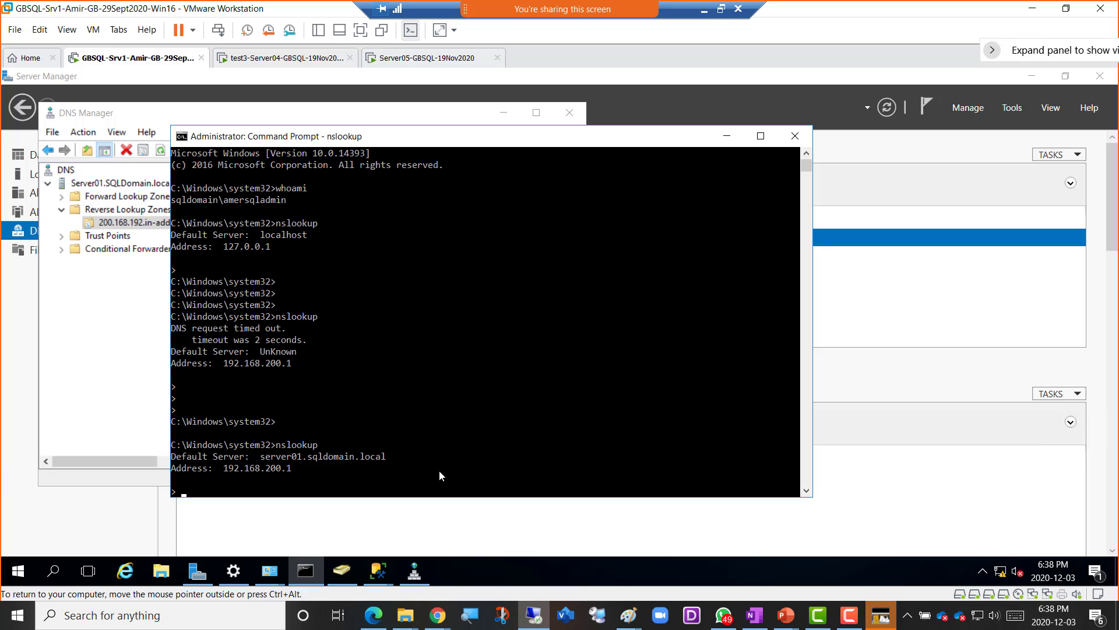
{"action": "key", "text": "ctrl+c"}
{"action": "key", "text": "Return"}
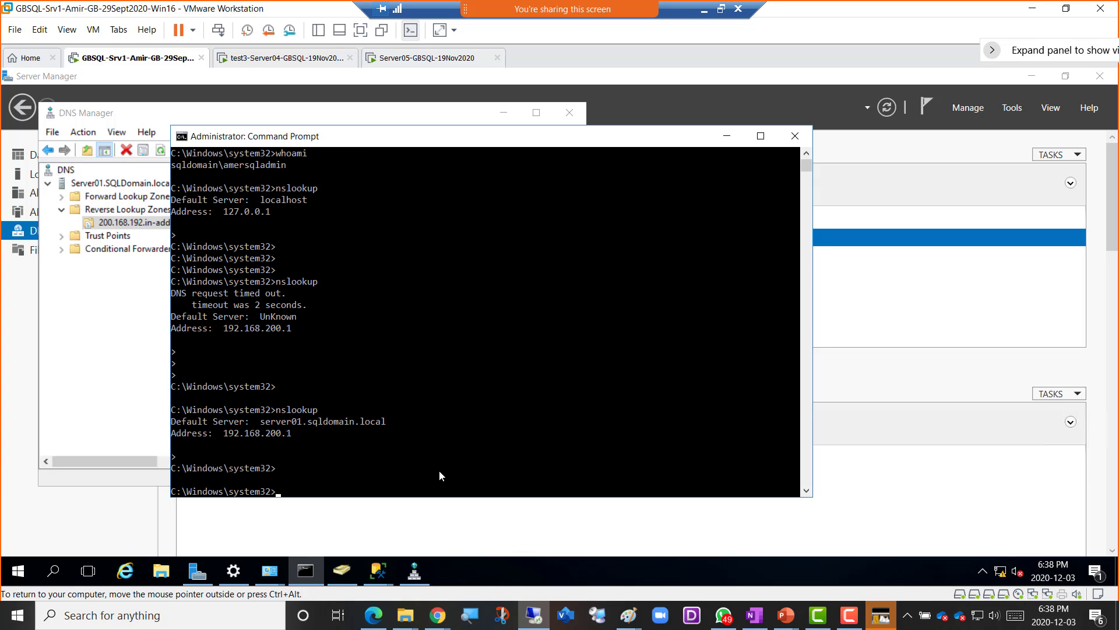
- View Server04's LAN details listing IPv4 192.168.200.4, .10 and .11, then switch to Server05
{"action": "left_click", "coordinate": [281, 57]}
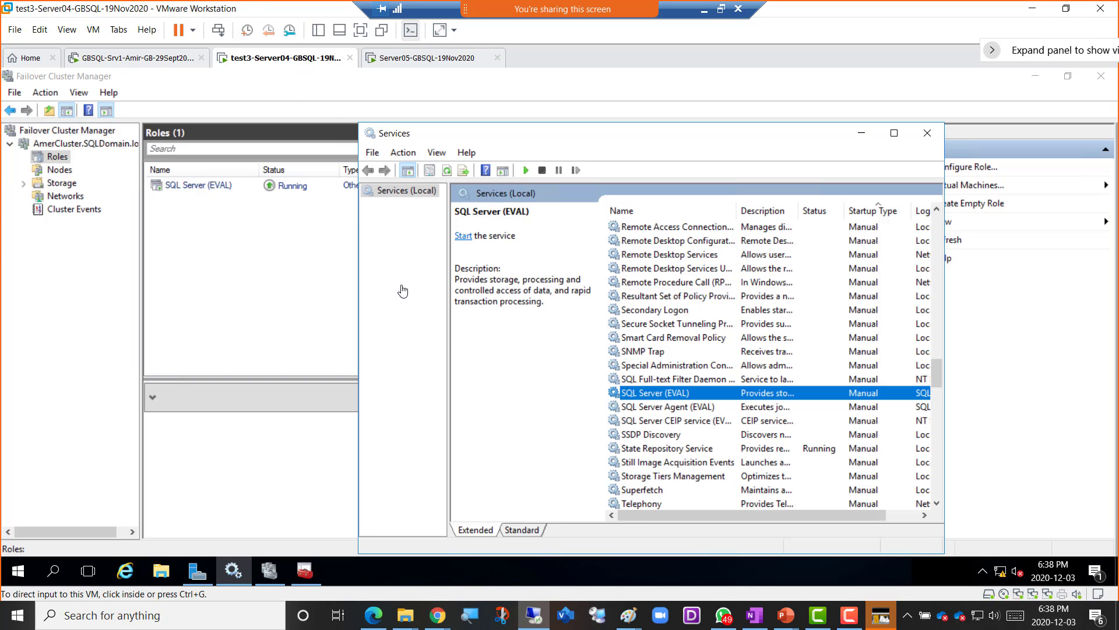
{"action": "left_click", "coordinate": [197, 571]}
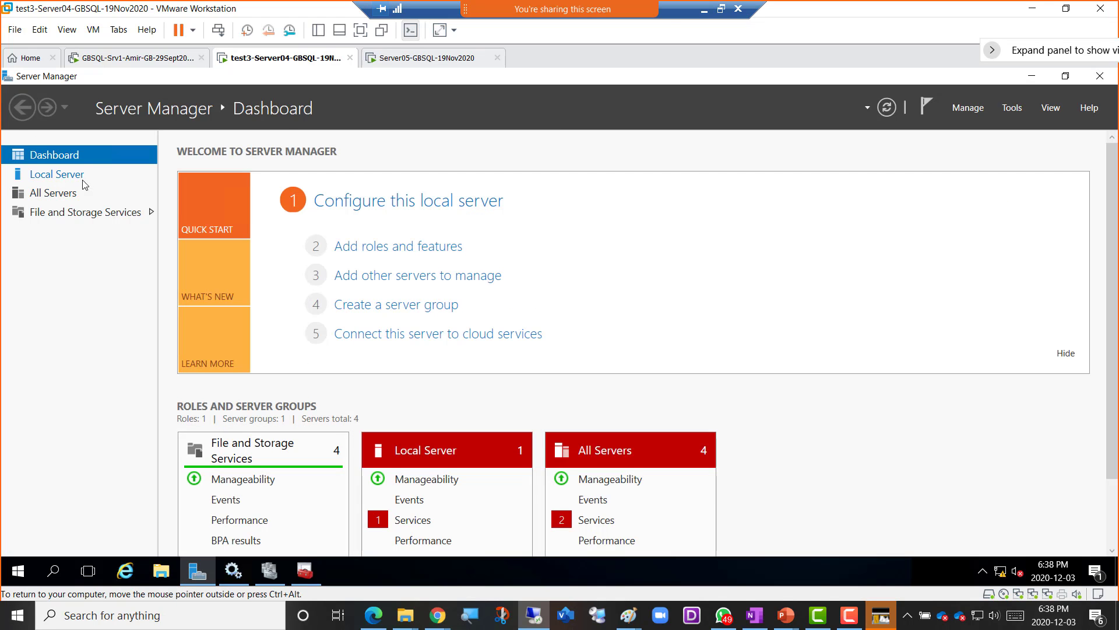
{"action": "left_click", "coordinate": [81, 178]}
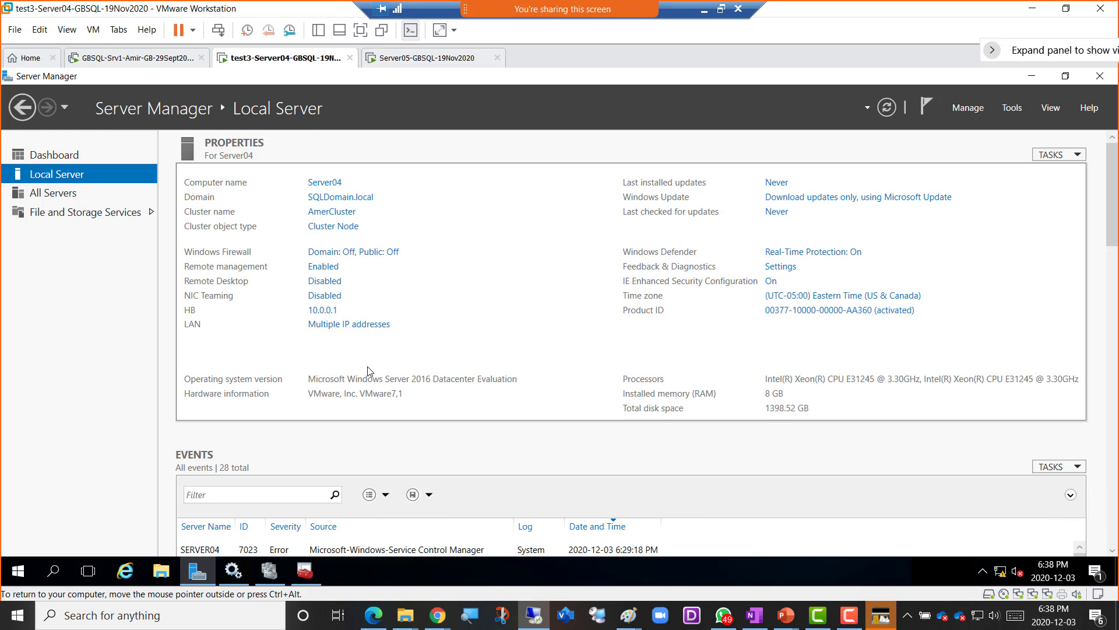
{"action": "left_click", "coordinate": [343, 329]}
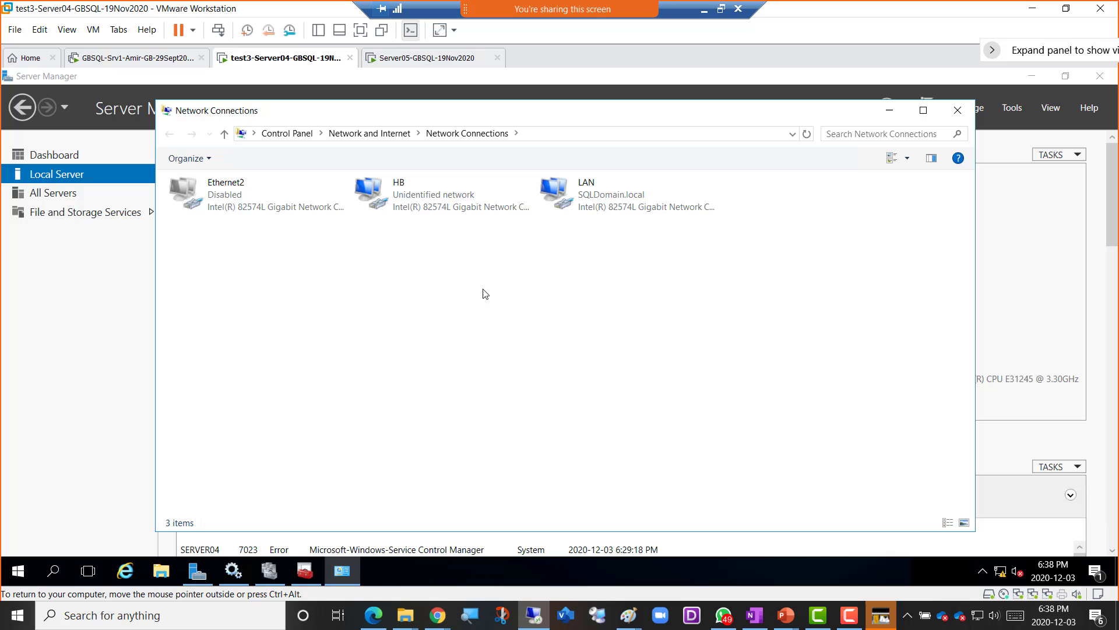
{"action": "double_click", "coordinate": [584, 204]}
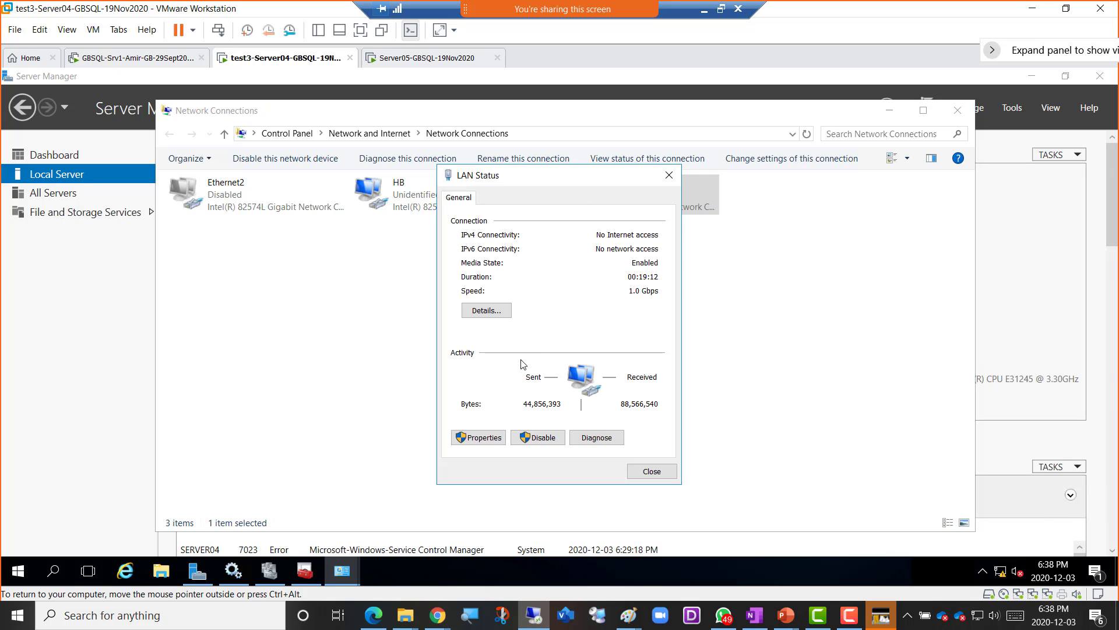
{"action": "left_click", "coordinate": [494, 312]}
{"action": "left_click", "coordinate": [601, 298]}
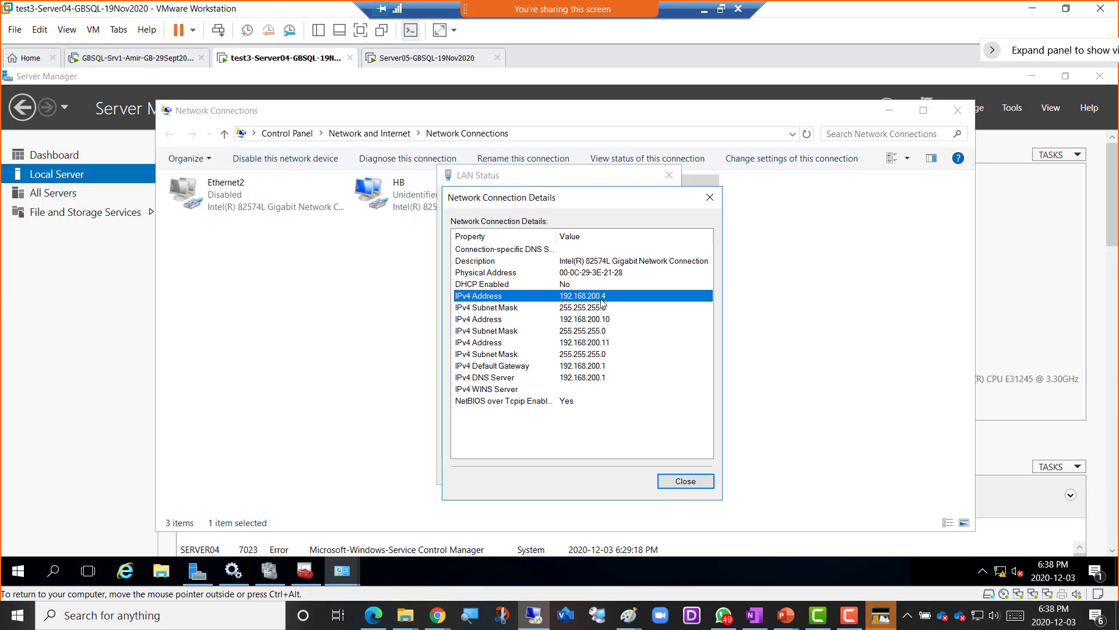
{"action": "left_click", "coordinate": [431, 58]}
- On Server05, show the LAN connection details with IPv4 address 192.168.200.5
{"action": "left_click", "coordinate": [39, 180]}
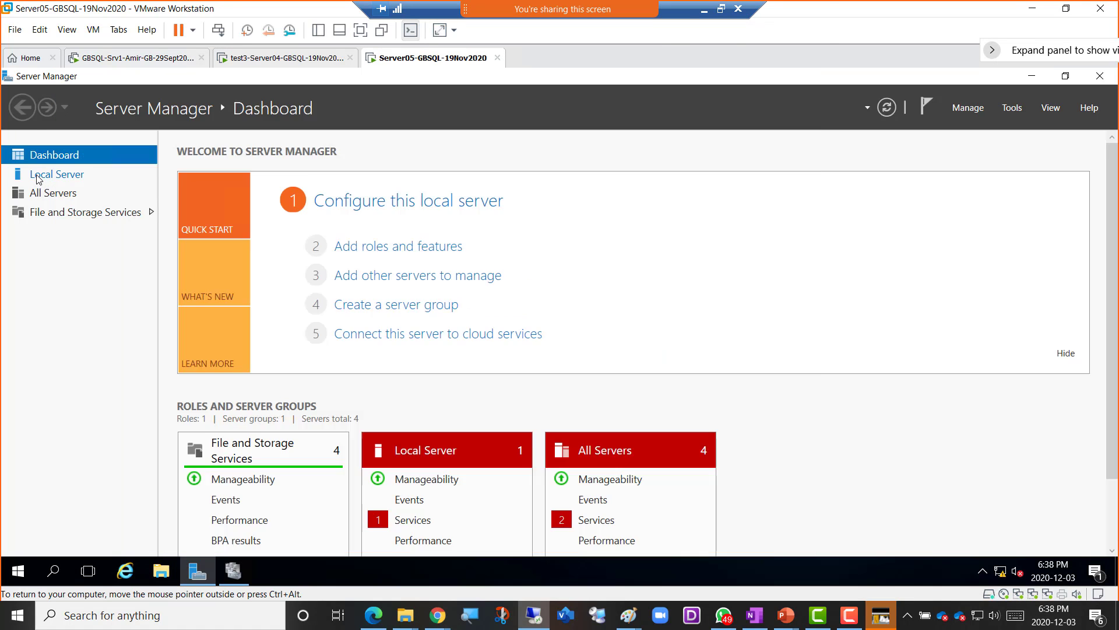
{"action": "left_click", "coordinate": [37, 175]}
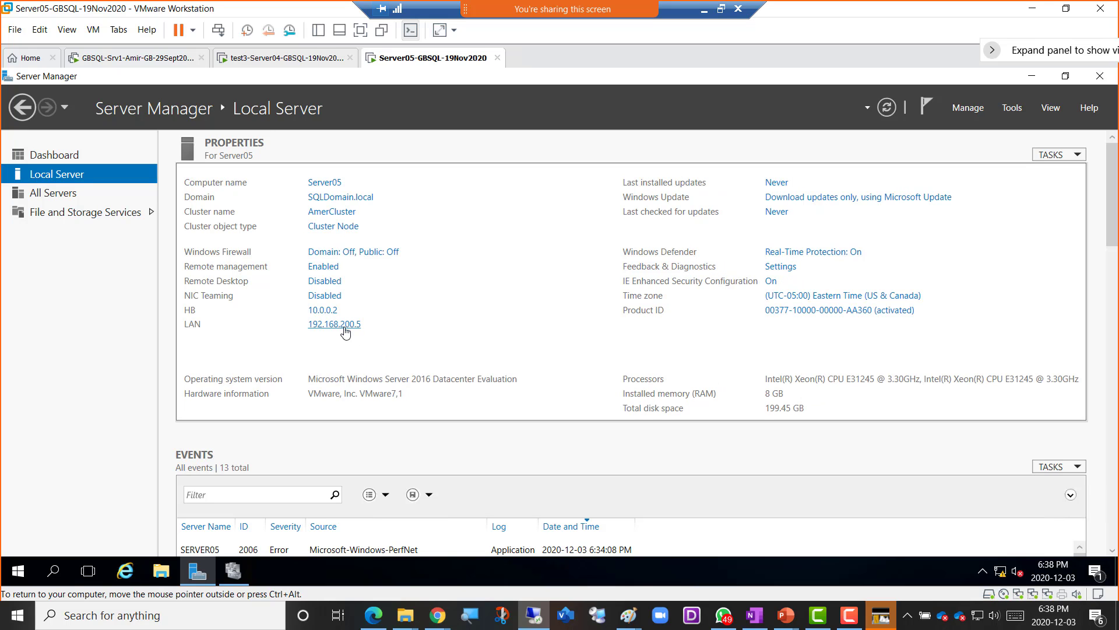
{"action": "left_click", "coordinate": [348, 331]}
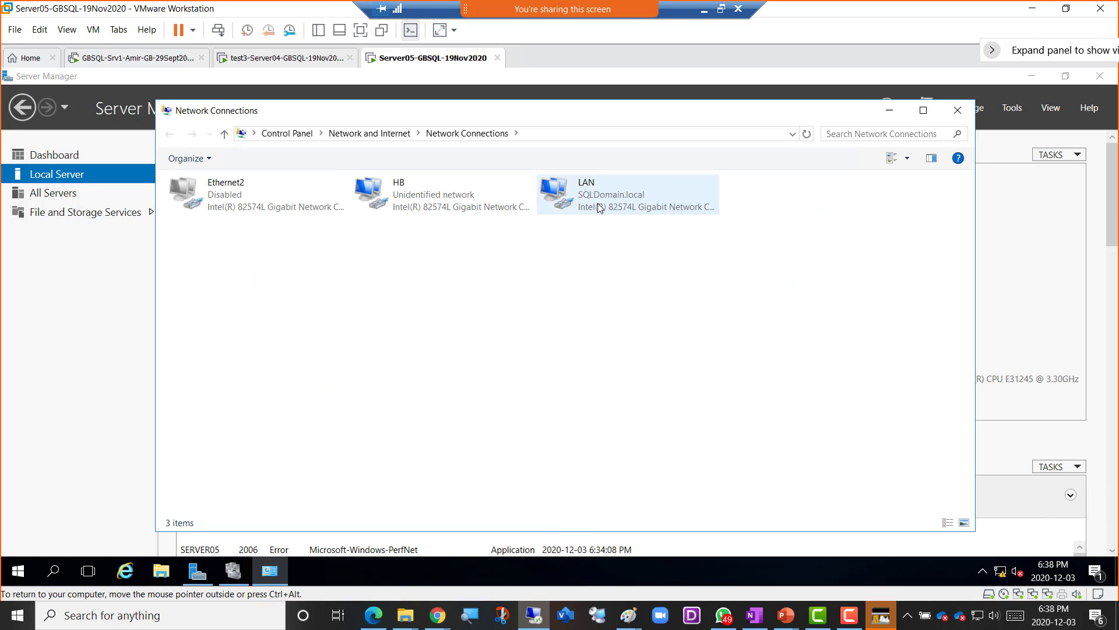
{"action": "double_click", "coordinate": [594, 202]}
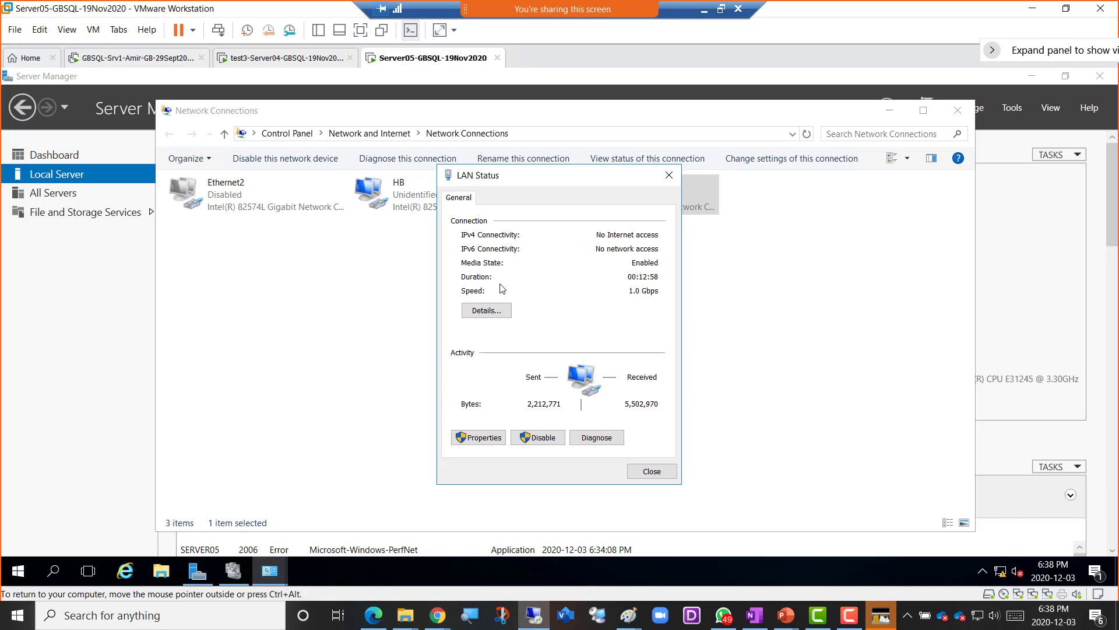
{"action": "left_click", "coordinate": [491, 312]}
{"action": "left_click", "coordinate": [588, 297]}
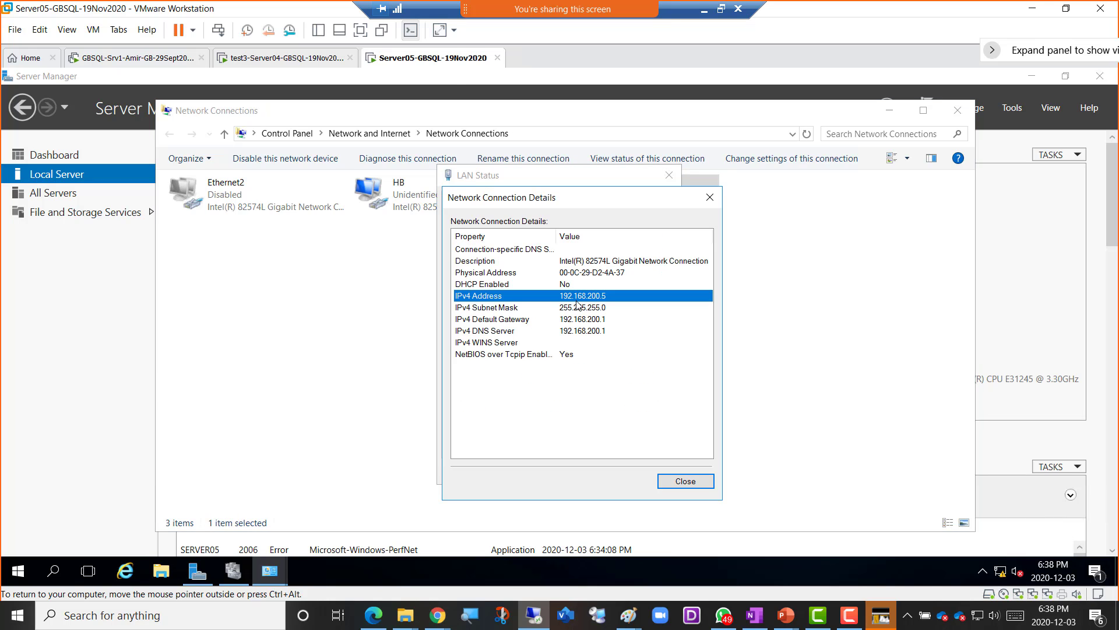
- On the Srv1 machine, begin typing a ping command in the console
{"action": "left_click", "coordinate": [307, 58]}
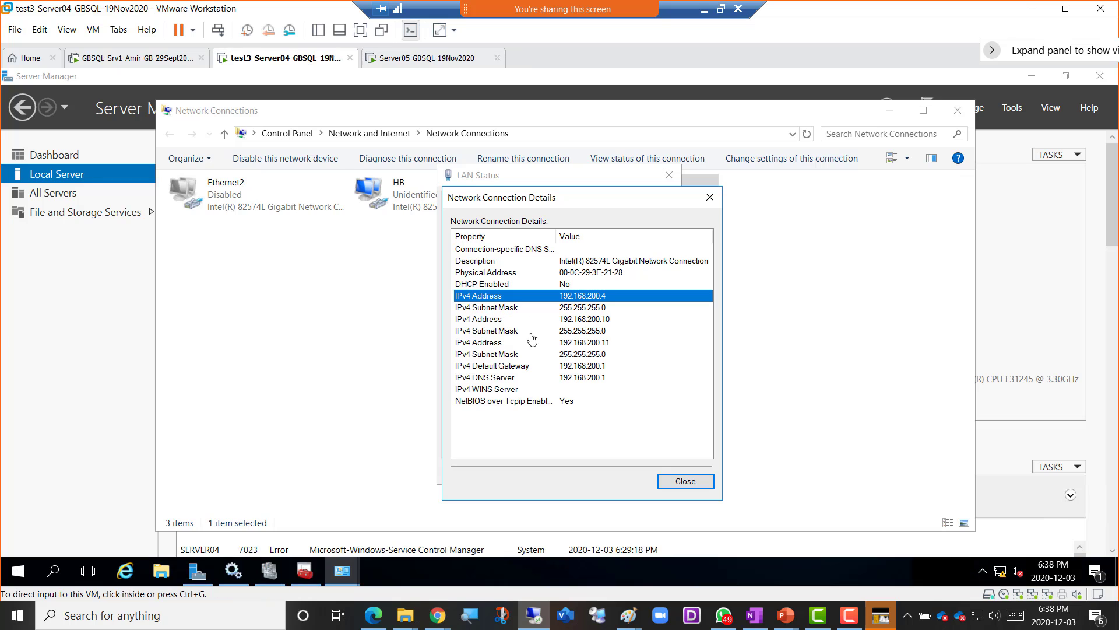
{"action": "left_click", "coordinate": [135, 59]}
{"action": "left_click", "coordinate": [324, 477]}
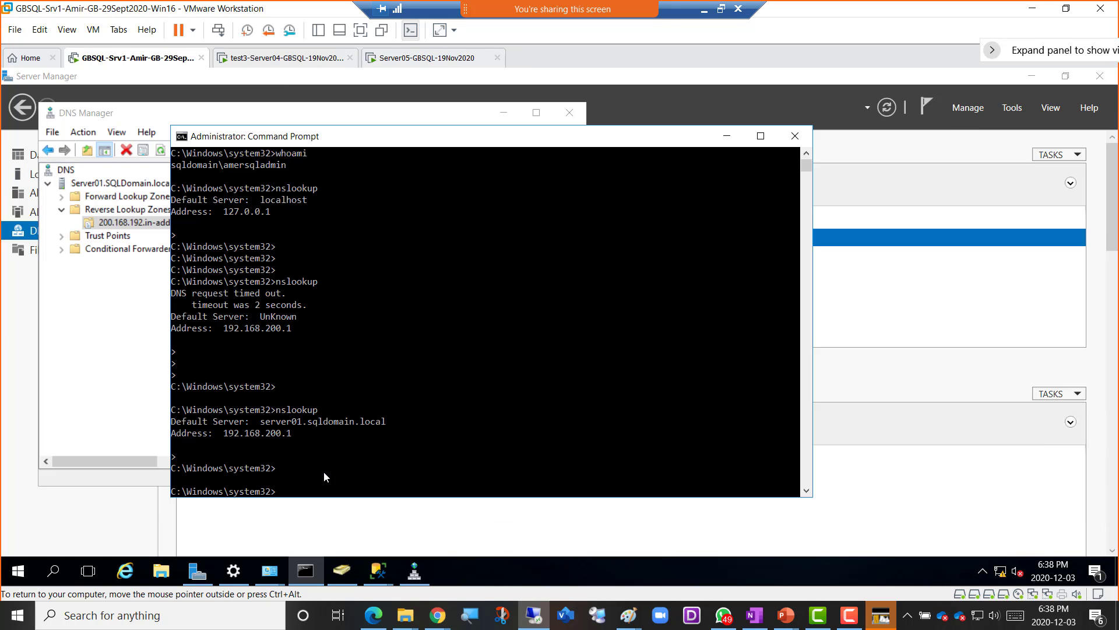
{"action": "type", "text": "ping"}
- Bring Server04's and Server05's Server Manager views forward, then return to the Srv1 machine
{"action": "left_click", "coordinate": [314, 58]}
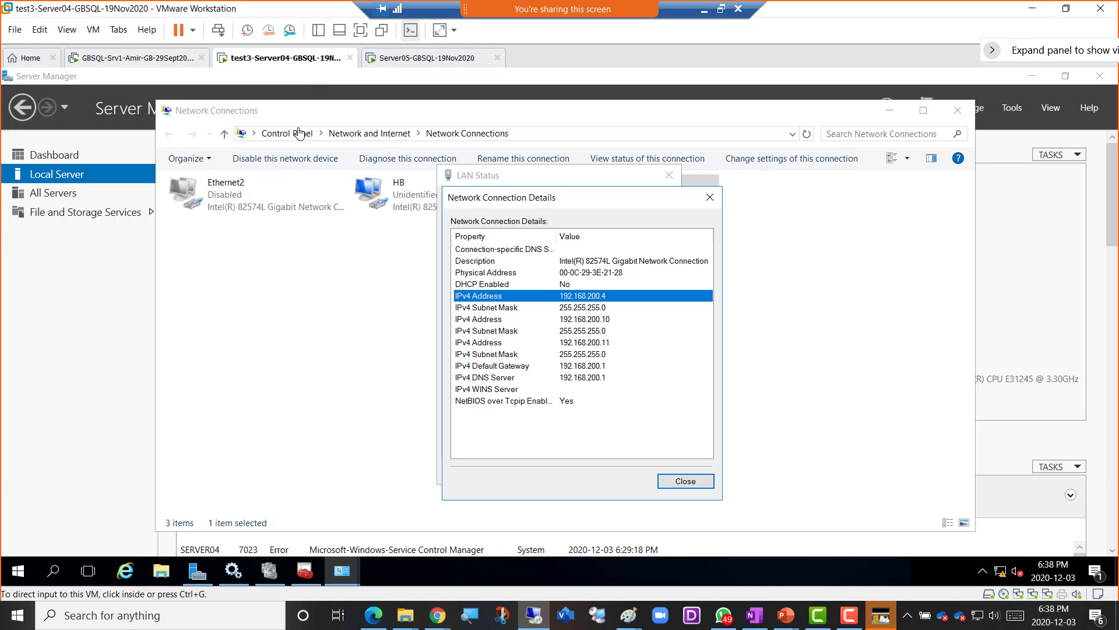
{"action": "left_click", "coordinate": [99, 183]}
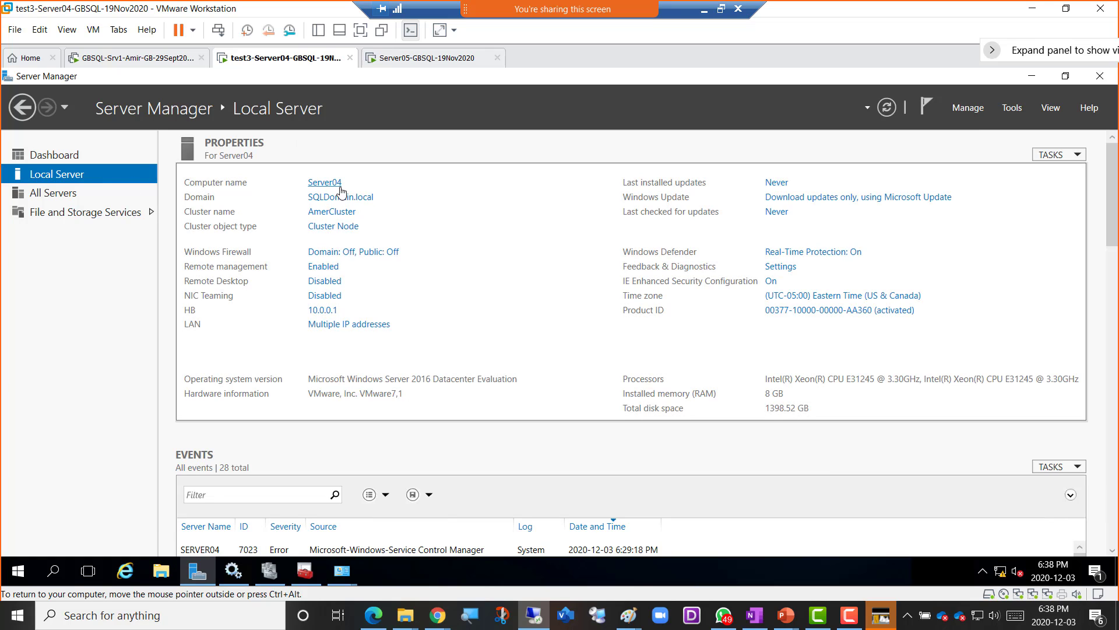
{"action": "left_click", "coordinate": [427, 57]}
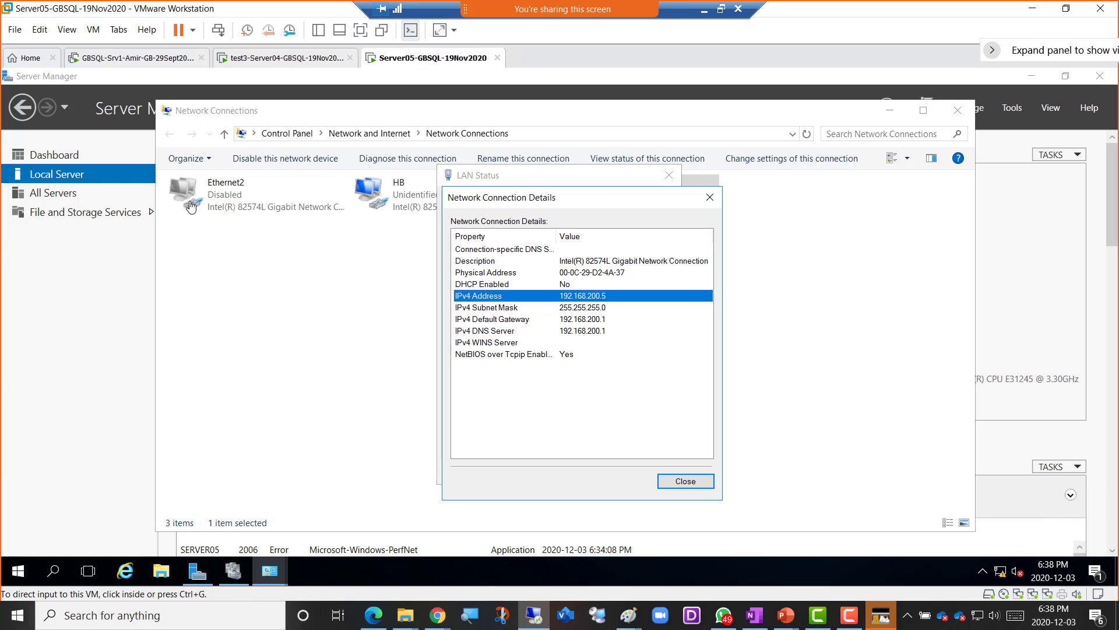
{"action": "left_click", "coordinate": [115, 177]}
{"action": "left_click", "coordinate": [289, 59]}
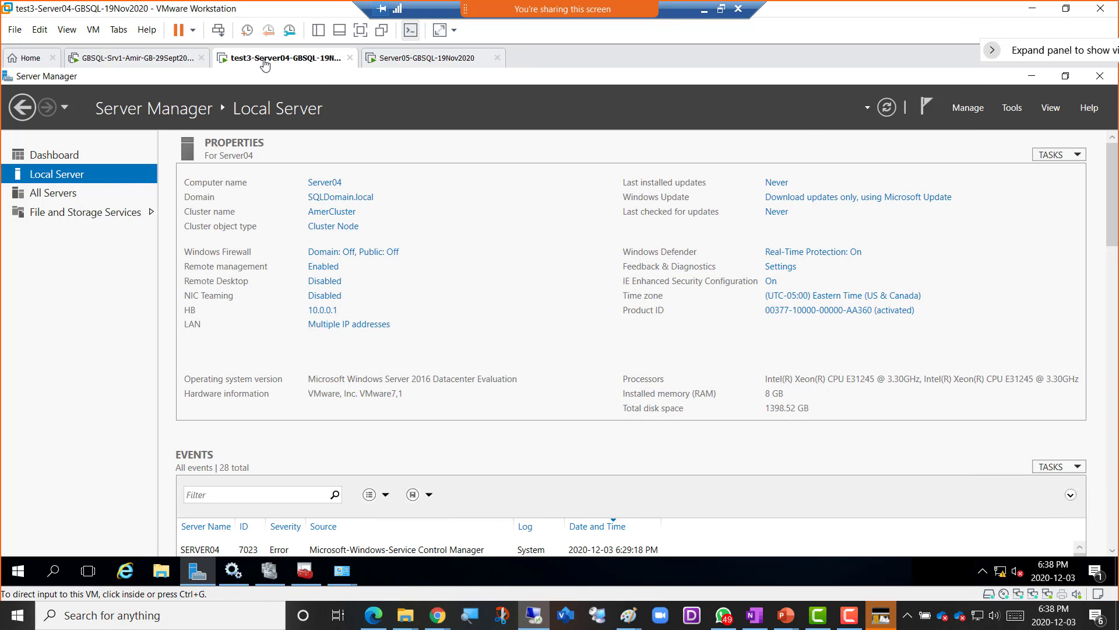
{"action": "left_click", "coordinate": [150, 63]}
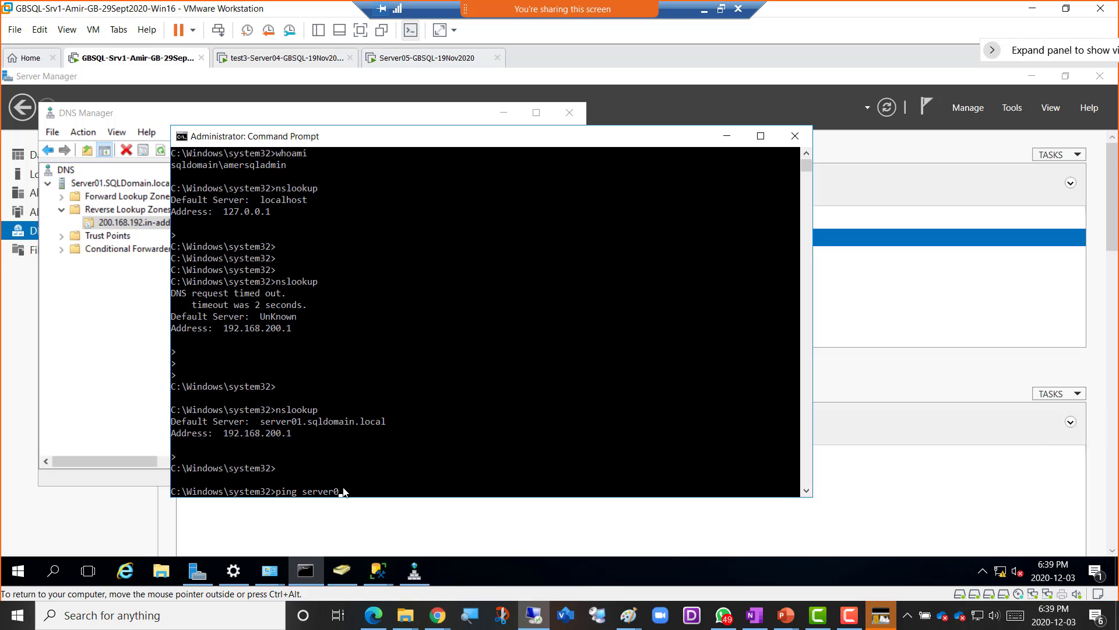
- Ping server04, then server05, from Srv1; both reply with 0% packet loss
{"action": "type", "text": "4"}
{"action": "key", "text": "Return"}
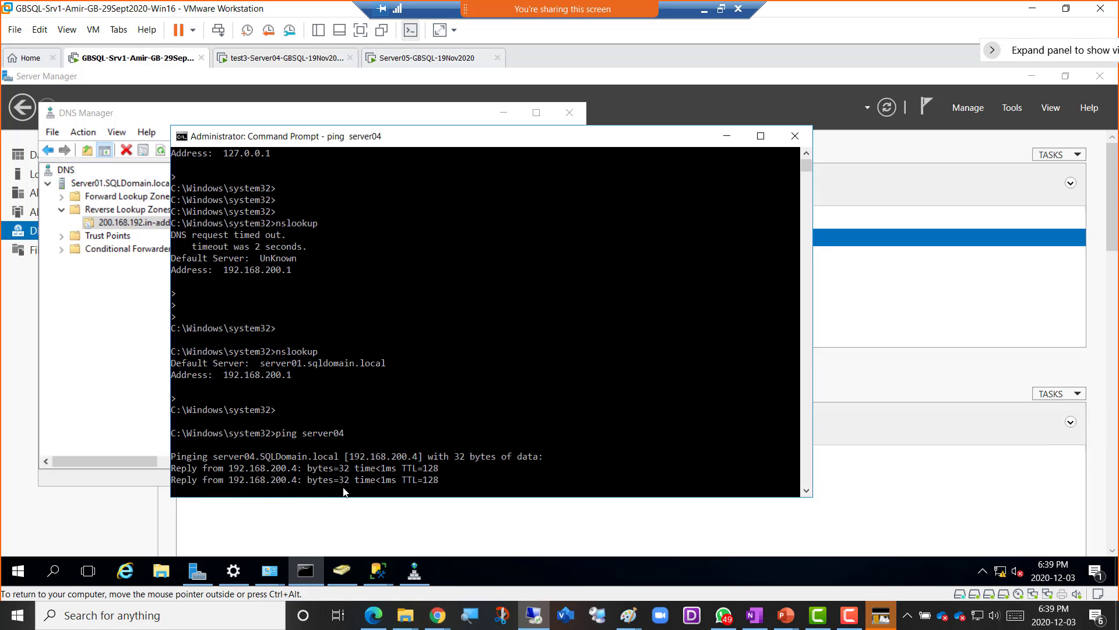
{"action": "key", "text": "Up"}
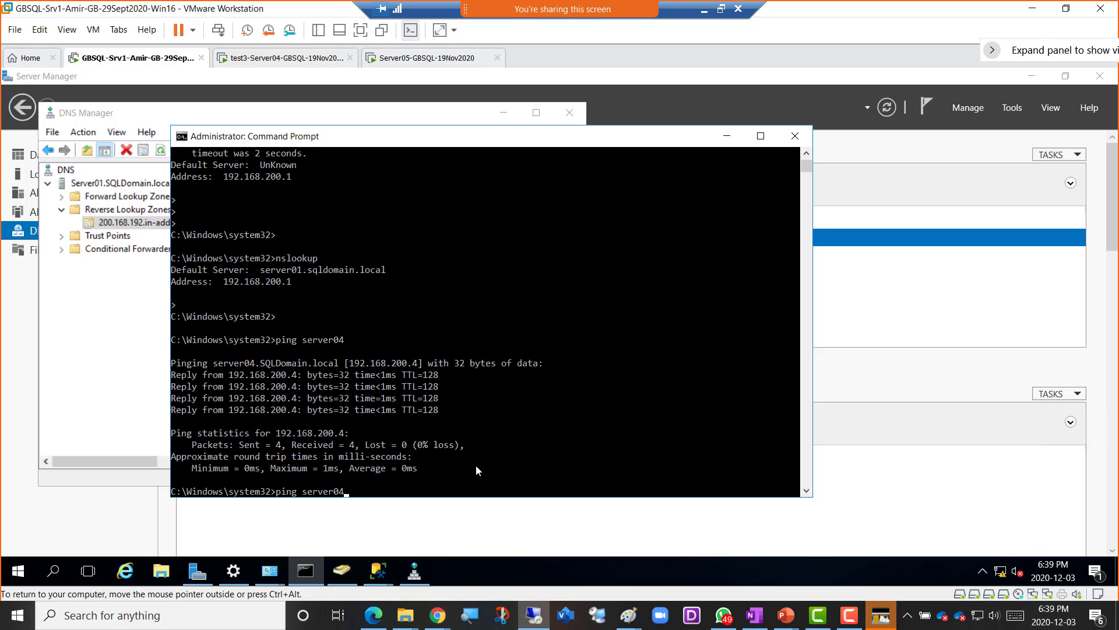
{"action": "key", "text": "BackSpace"}
{"action": "type", "text": "5"}
{"action": "key", "text": "Return"}
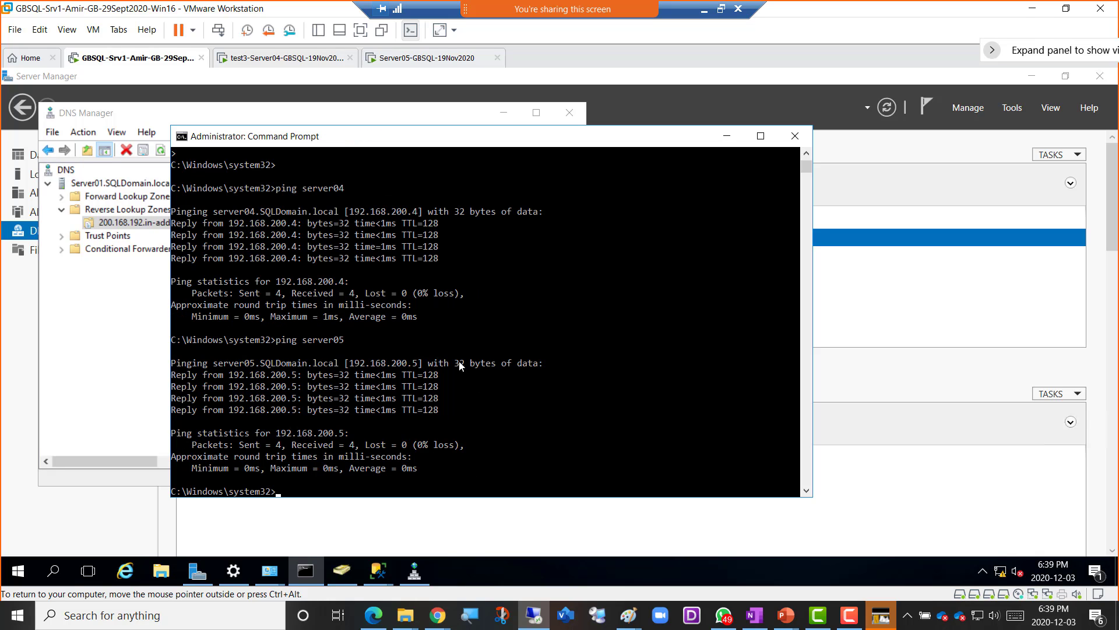
- Open an elevated Command Prompt (Admin) on Server04
{"action": "left_click", "coordinate": [279, 57]}
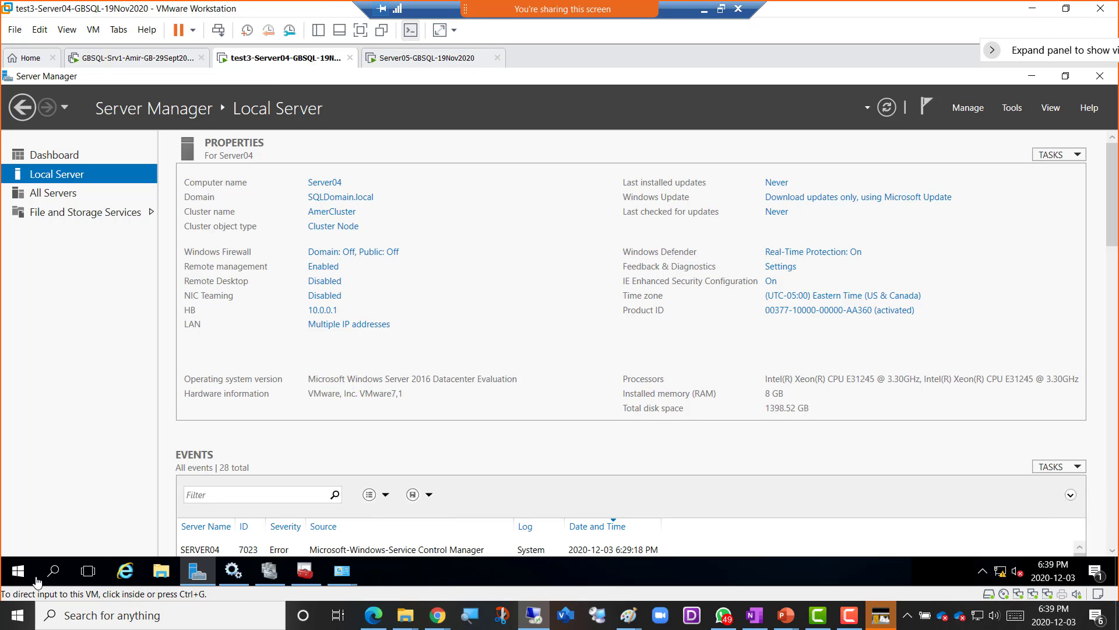
{"action": "right_click", "coordinate": [19, 572]}
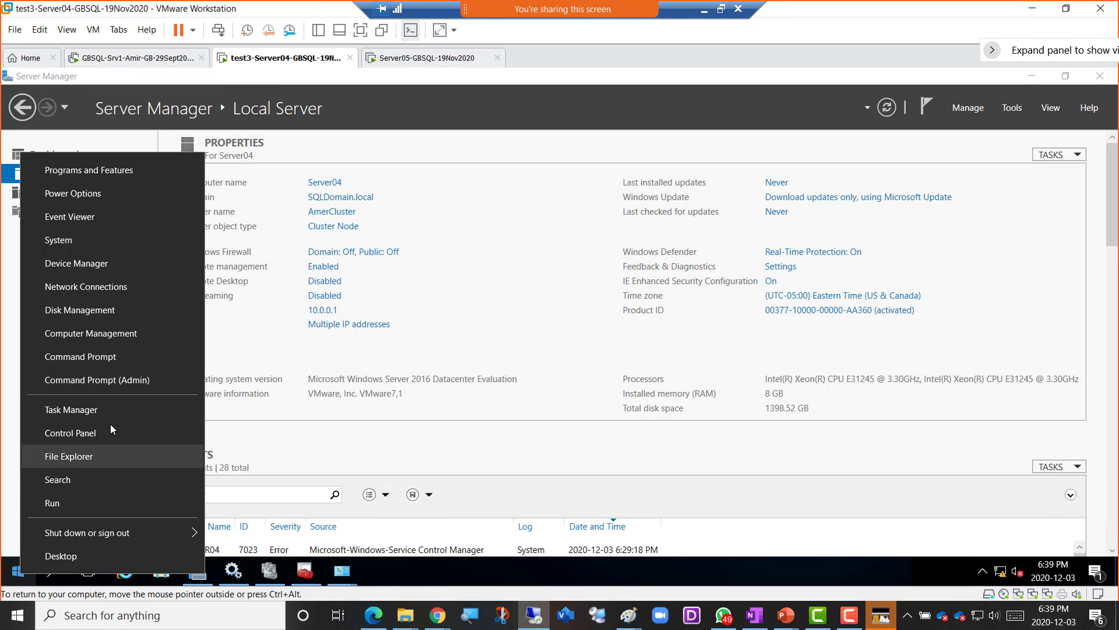
{"action": "left_click", "coordinate": [113, 381]}
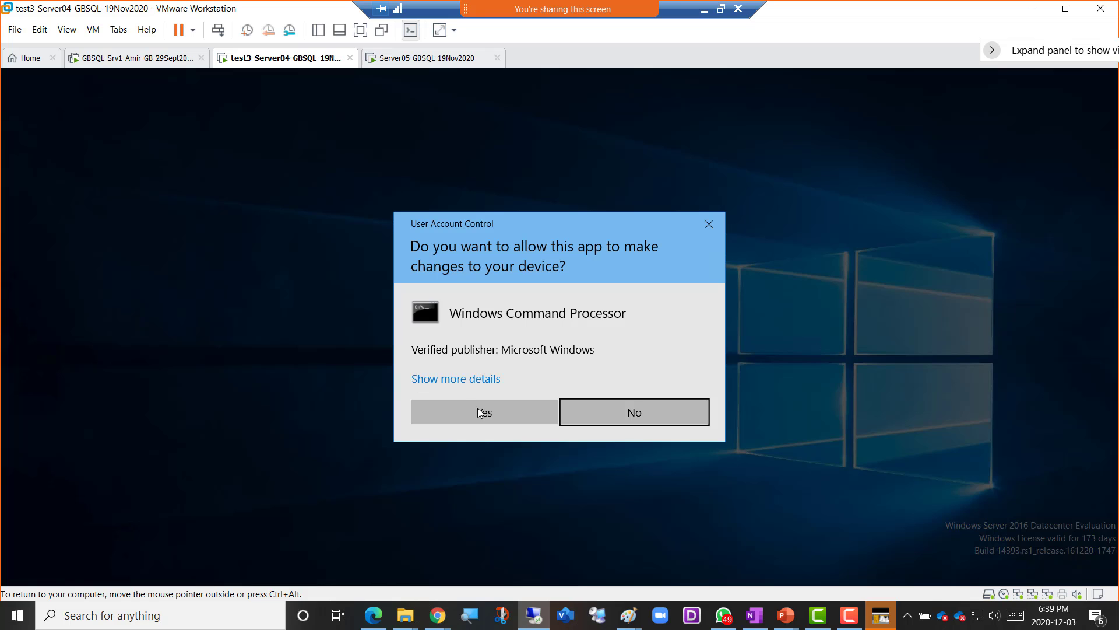
{"action": "left_click", "coordinate": [480, 412]}
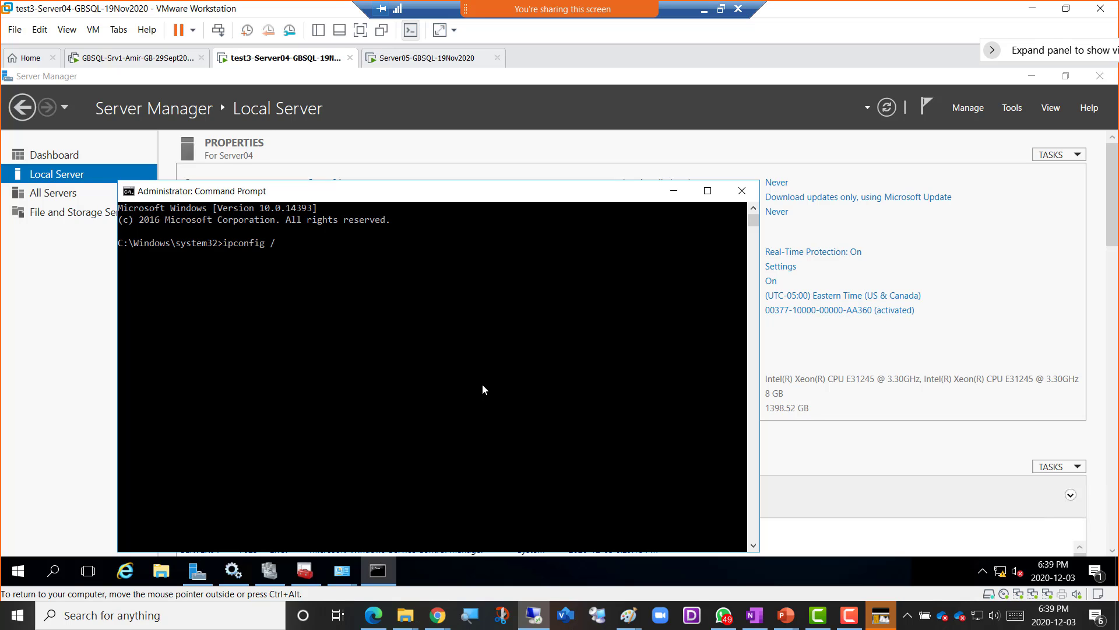
- Run ipconfig /flushdns and ipconfig /registerdns on Server04
{"action": "type", "text": "ipconfig /flushdns"}
{"action": "key", "text": "Return"}
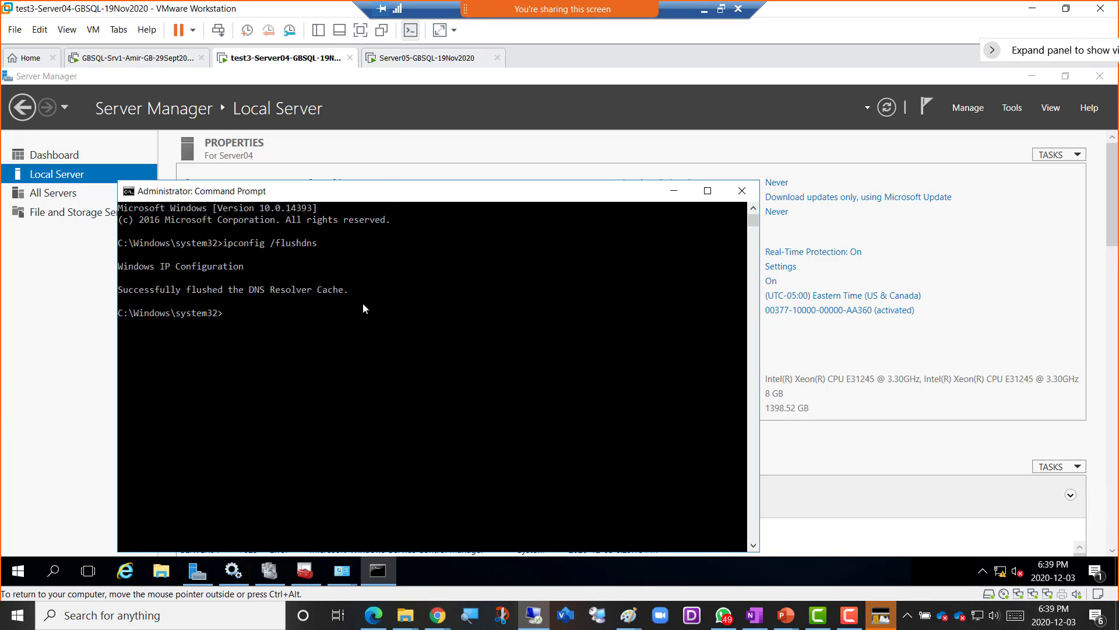
{"action": "type", "text": "ipconfig /registerdns"}
{"action": "key", "text": "Return"}
- Open an elevated Command Prompt (Admin) on Server05
{"action": "left_click", "coordinate": [424, 58]}
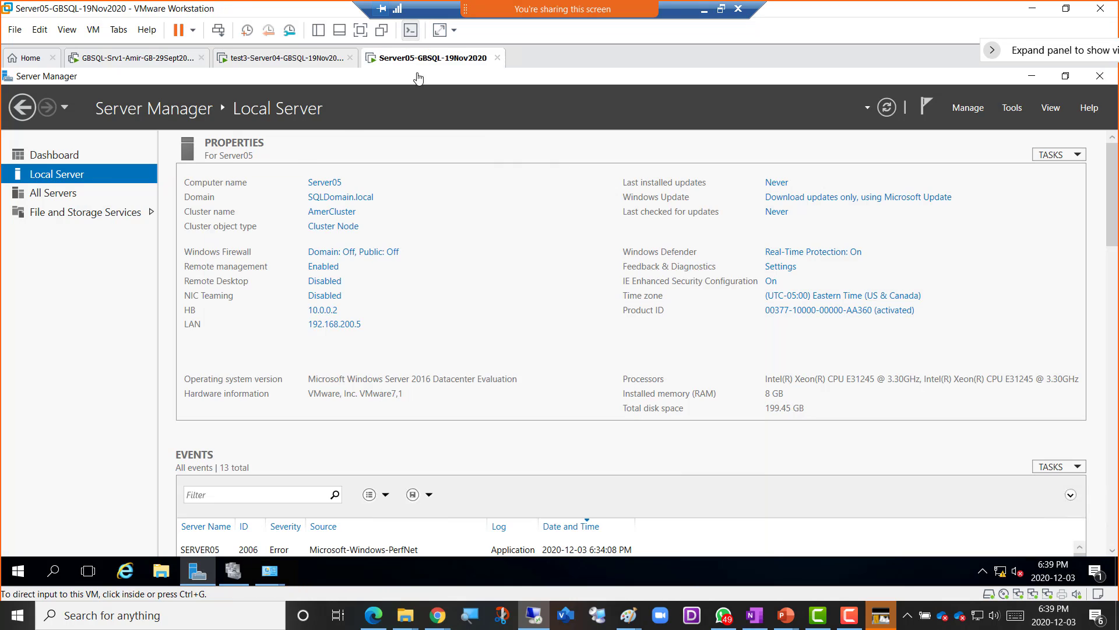
{"action": "right_click", "coordinate": [17, 574]}
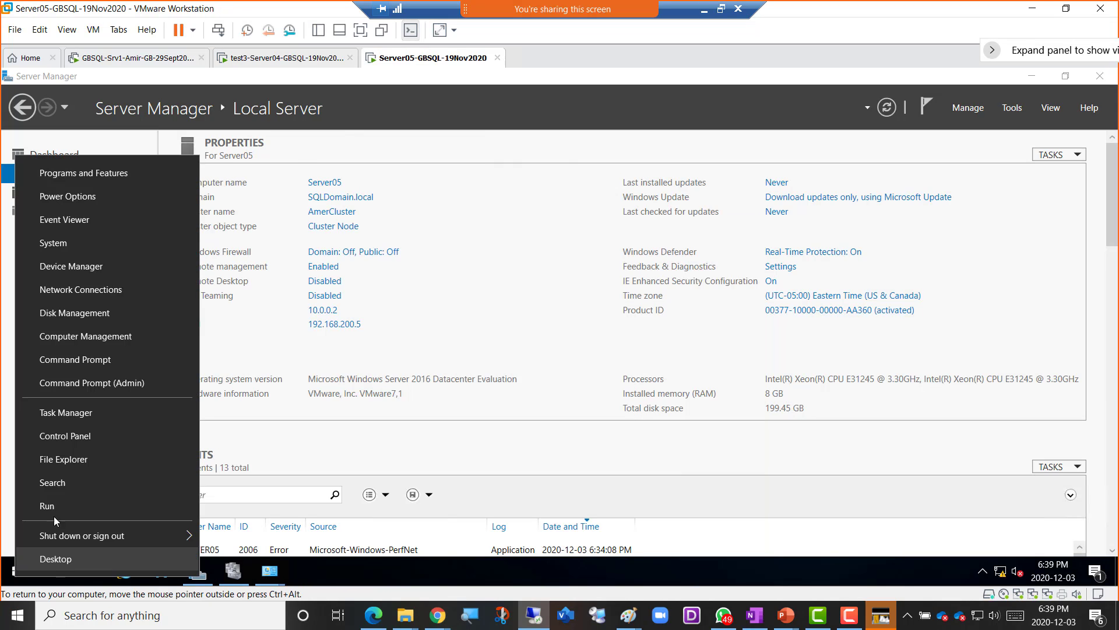
{"action": "left_click", "coordinate": [109, 387]}
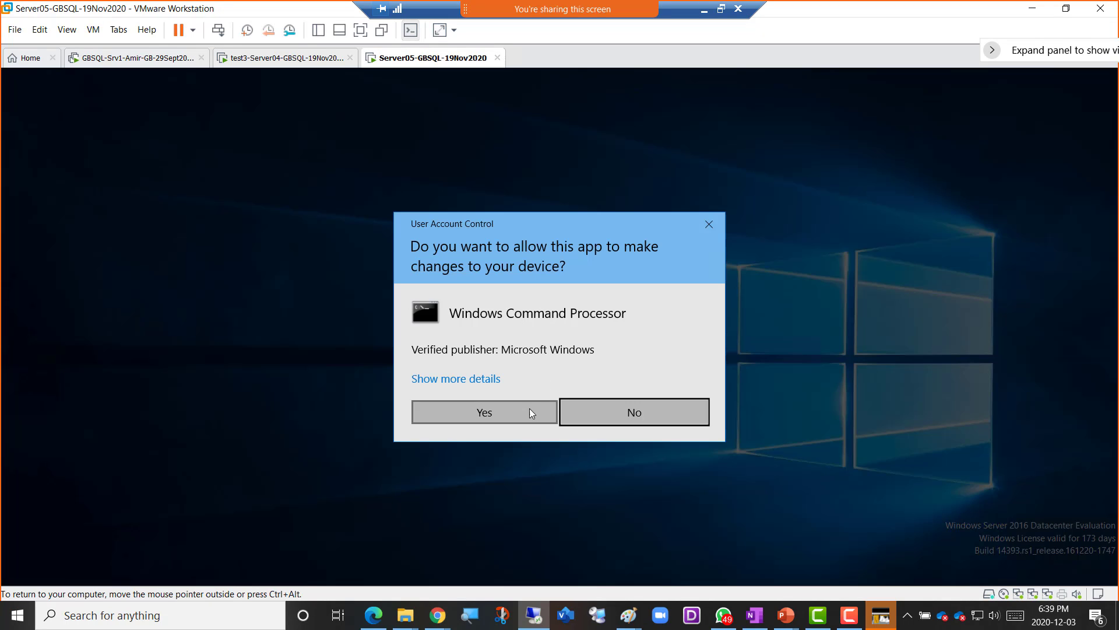
{"action": "left_click", "coordinate": [530, 409]}
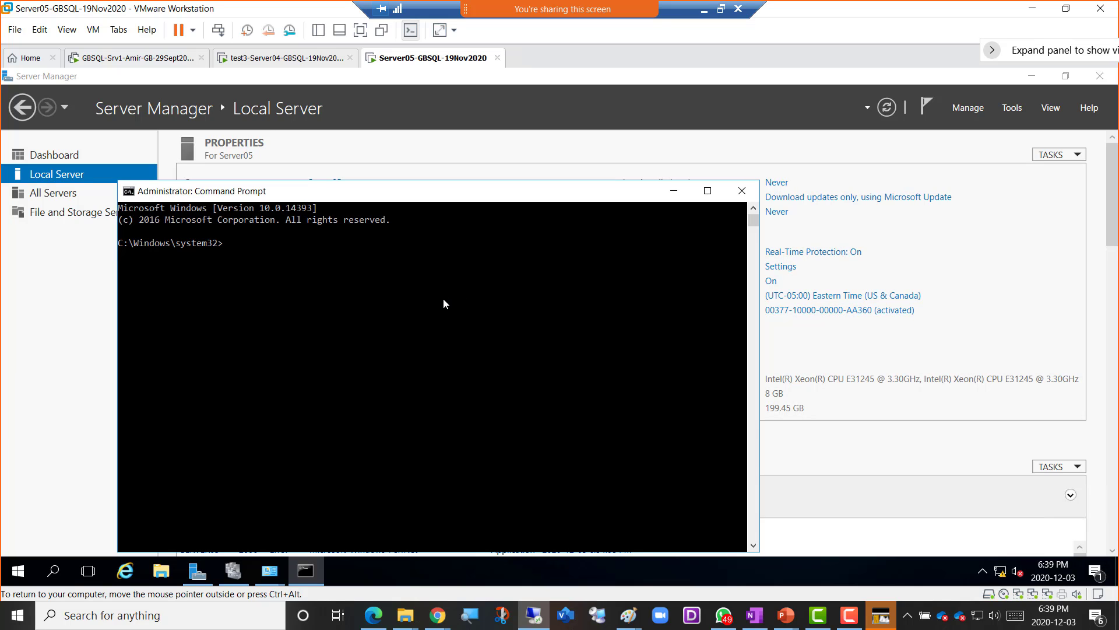
- Run ipconfig /flushdns and ipconfig /registerdns on Server05
{"action": "type", "text": "ipconfig /flushdns"}
{"action": "key", "text": "Return"}
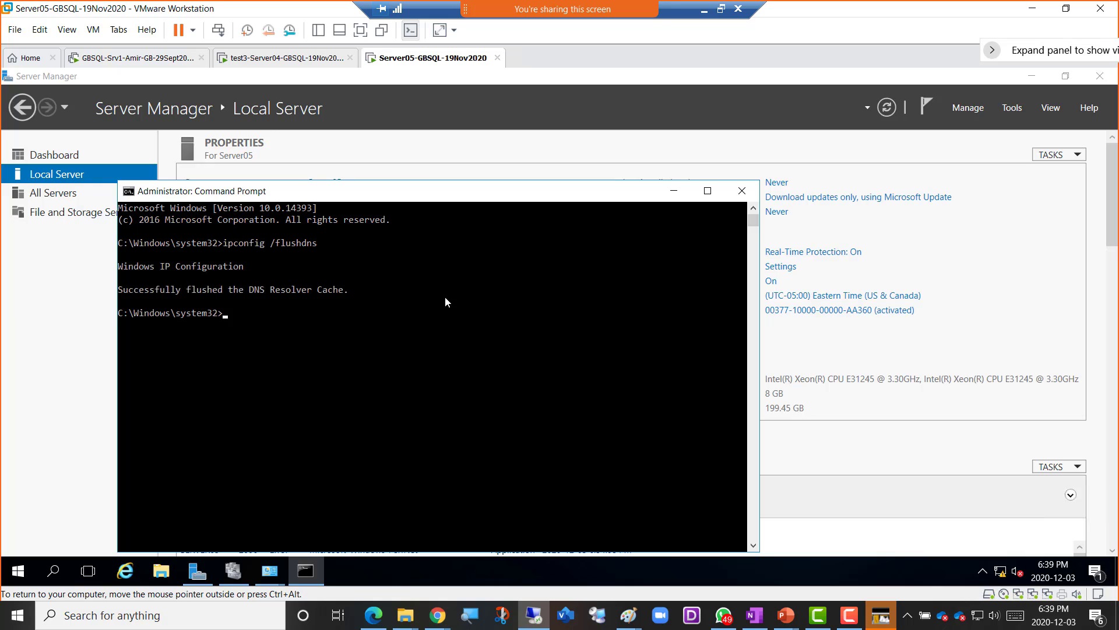
{"action": "key", "text": "Up"}
{"action": "key", "text": "BackSpace"}
{"action": "key", "text": "BackSpace"}
{"action": "key", "text": "BackSpace"}
{"action": "key", "text": "BackSpace"}
{"action": "key", "text": "BackSpace"}
{"action": "key", "text": "BackSpace"}
{"action": "key", "text": "BackSpace"}
{"action": "key", "text": "BackSpace"}
{"action": "type", "text": "registerdns"}
{"action": "key", "text": "Return"}
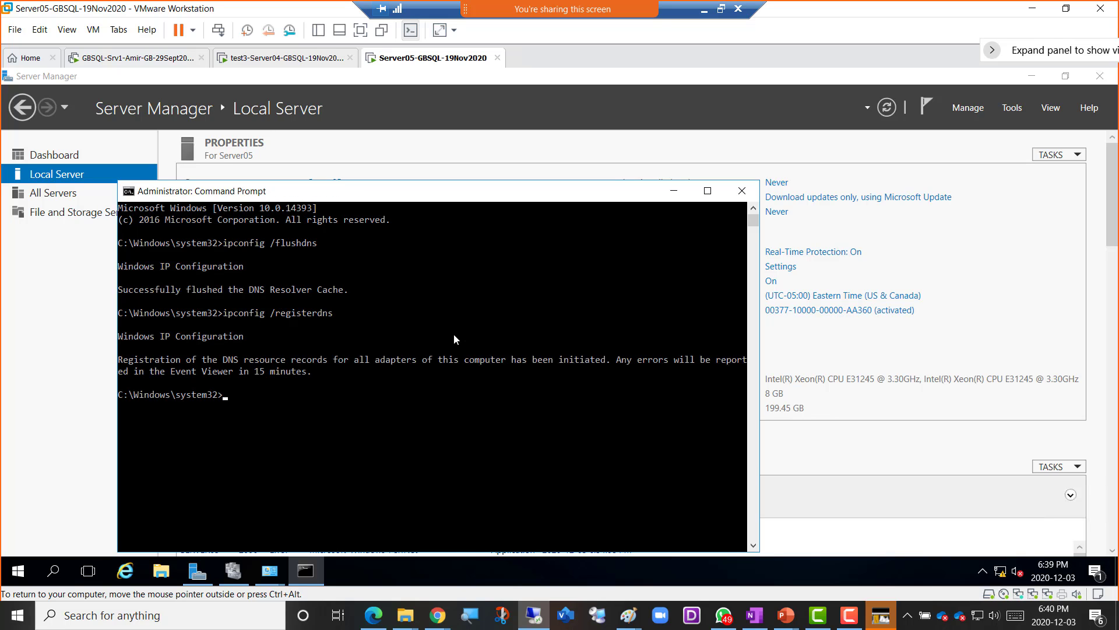
- Check the Server04 and Server05 consoles, then return to the Srv1 machine
{"action": "left_click", "coordinate": [279, 61]}
{"action": "left_click", "coordinate": [140, 61]}
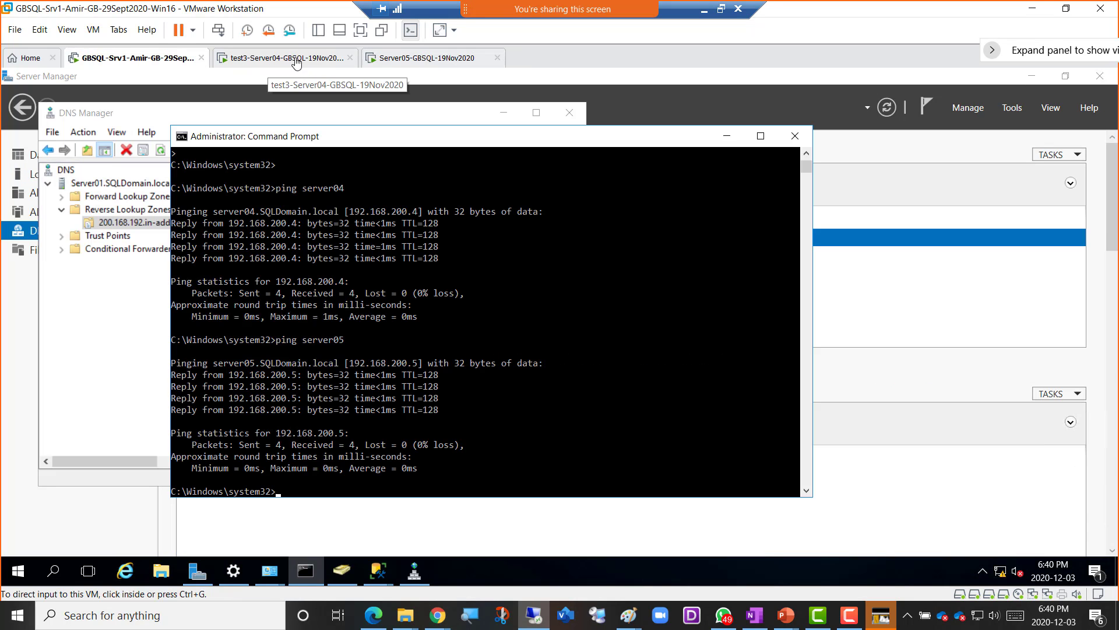
{"action": "left_click", "coordinate": [415, 64]}
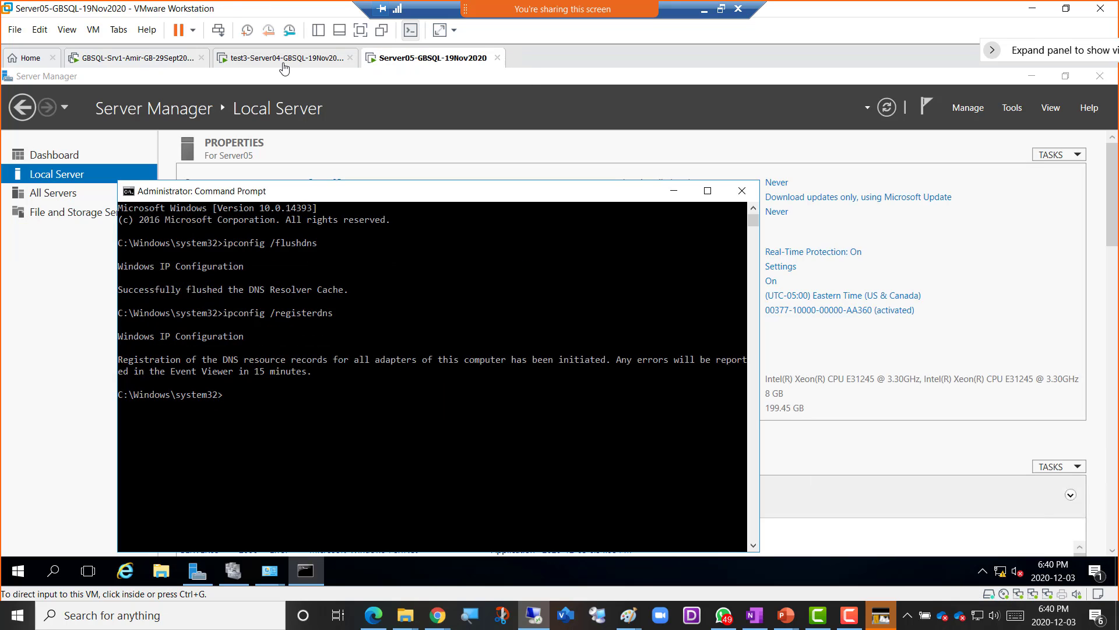
{"action": "left_click", "coordinate": [288, 64]}
{"action": "left_click", "coordinate": [120, 66]}
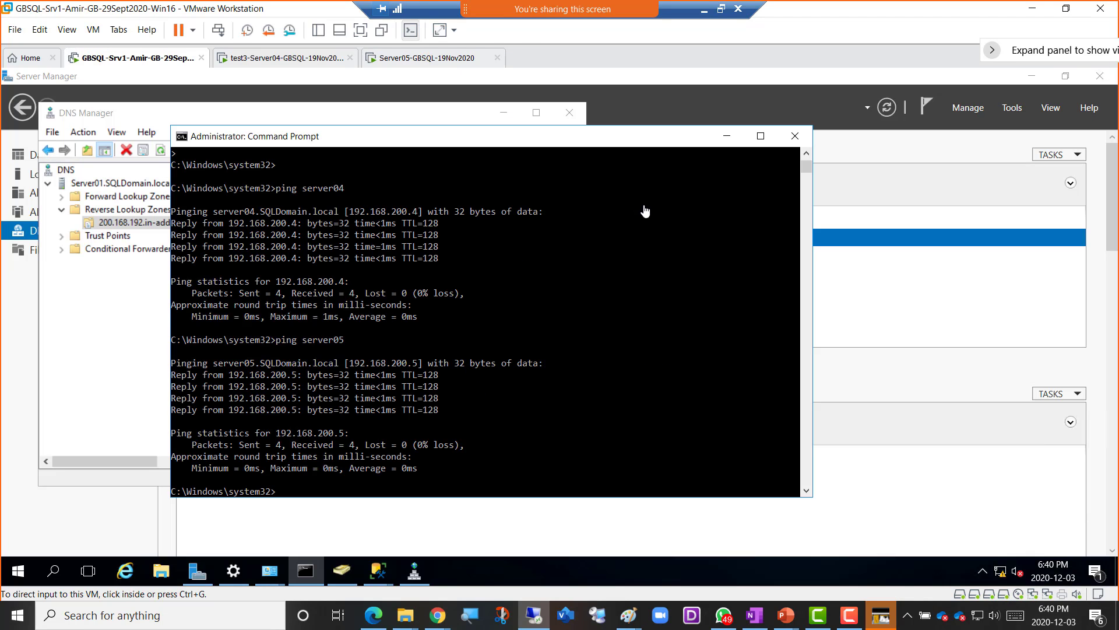
- Move Command Prompt and DNS Manager aside and dismiss SSMS's cannot-connect error
{"action": "left_click", "coordinate": [727, 140]}
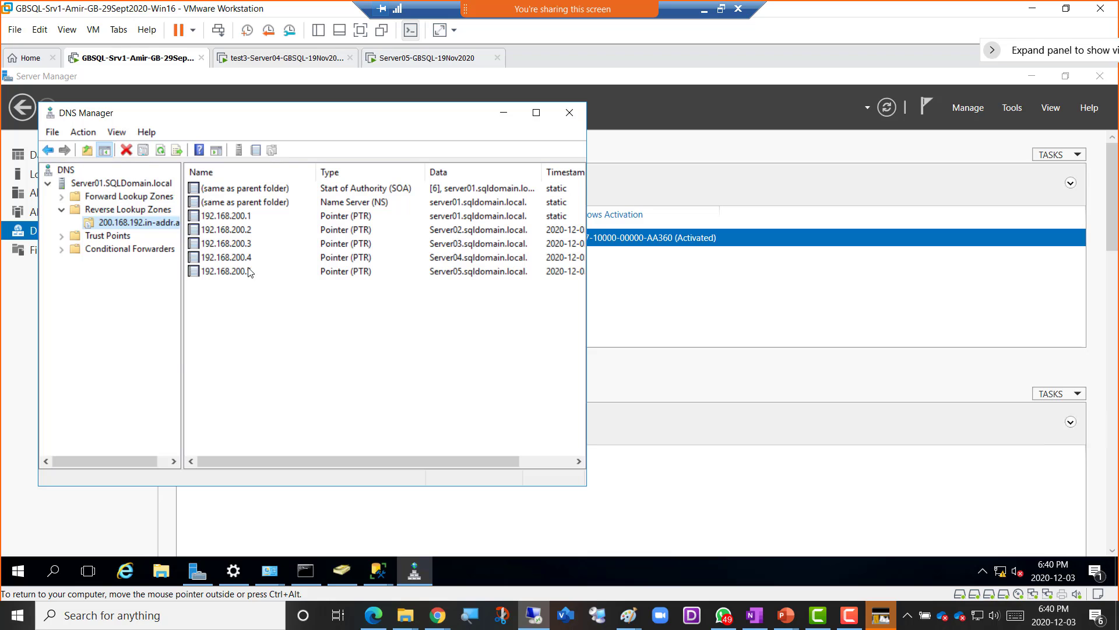
{"action": "left_click", "coordinate": [505, 114]}
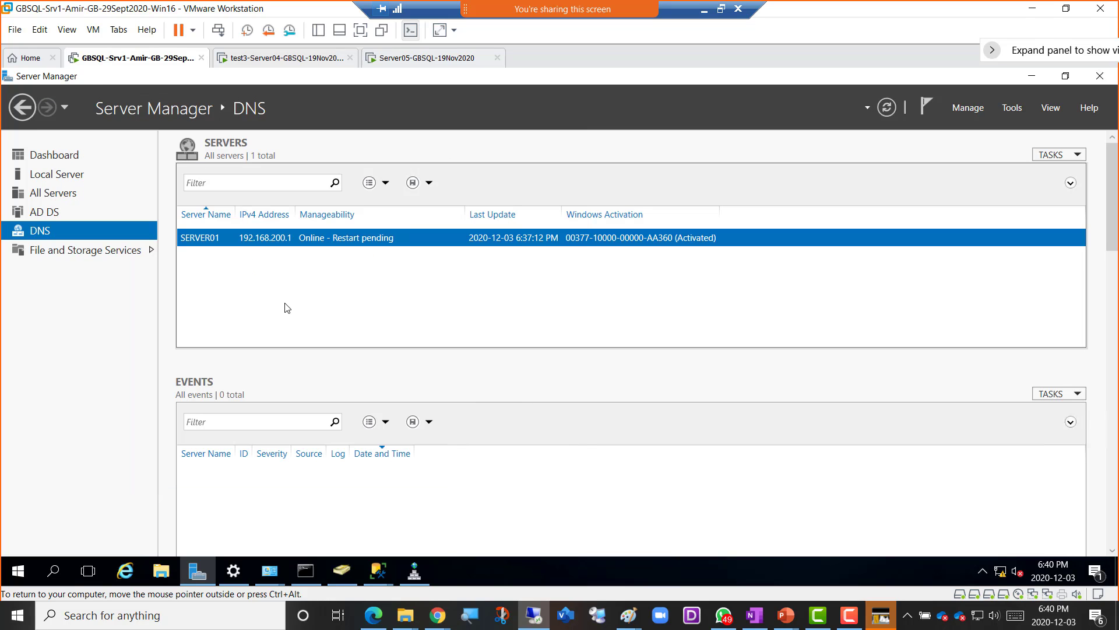
{"action": "mouse_move", "coordinate": [391, 574]}
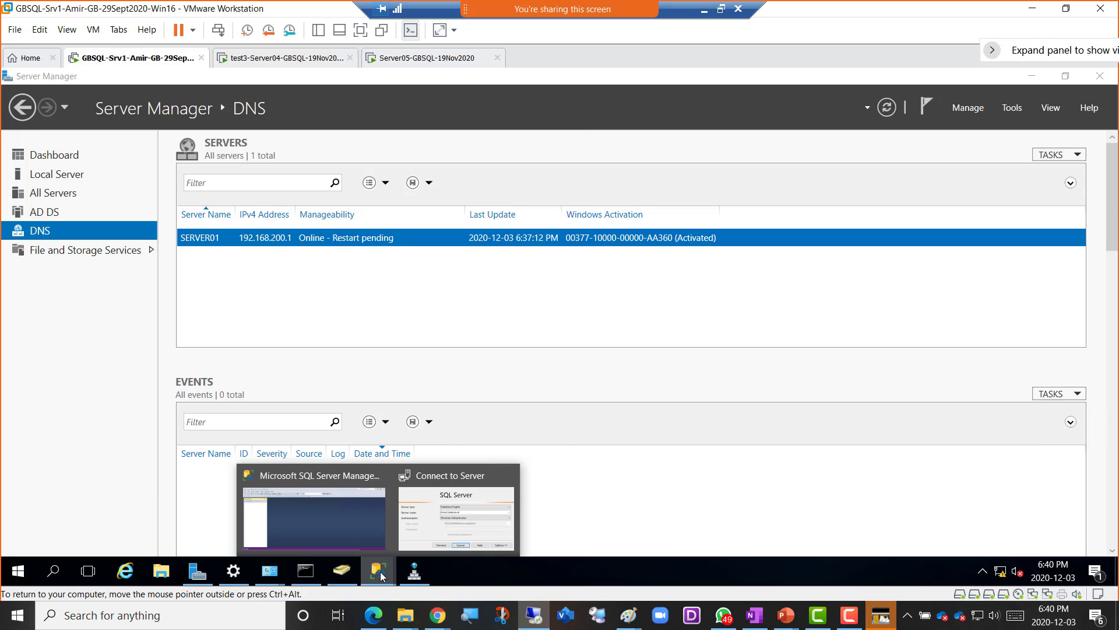
{"action": "left_click", "coordinate": [427, 525]}
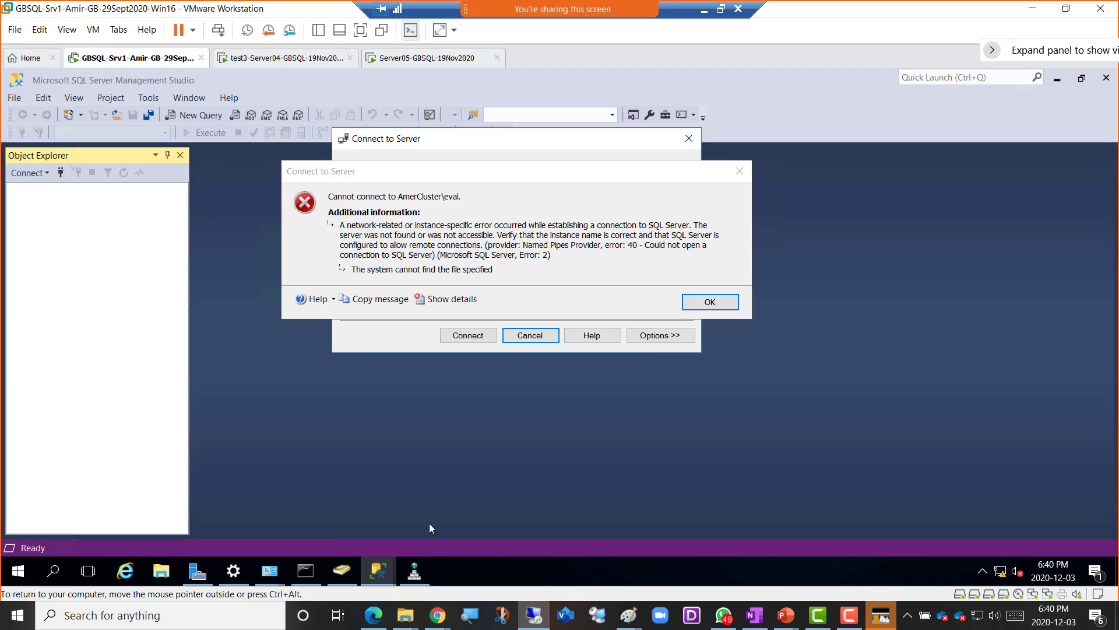
{"action": "left_click", "coordinate": [693, 304]}
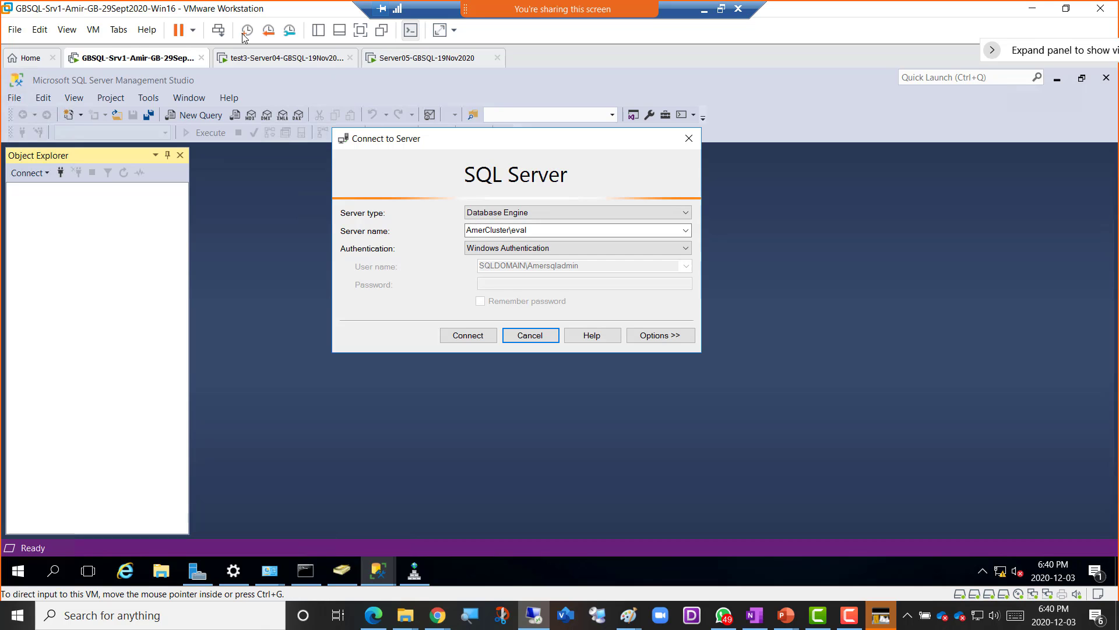
- Check Failover Cluster Manager on Server04, retry the SSMS connection to AmerCluster\eval, then return to Server04
{"action": "left_click", "coordinate": [274, 57]}
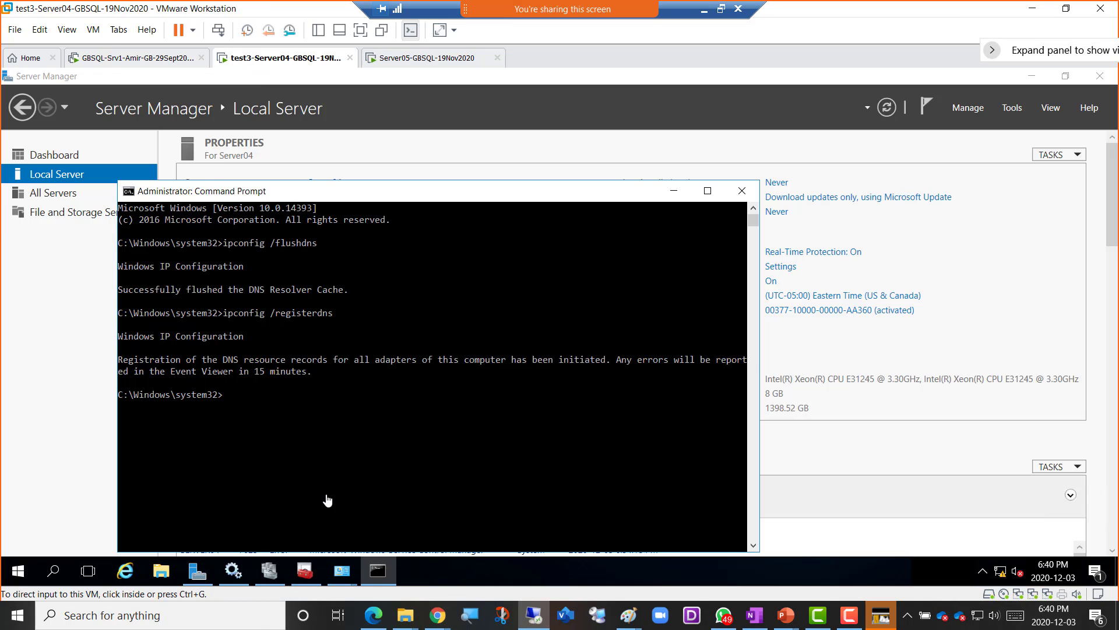
{"action": "left_click", "coordinate": [271, 567]}
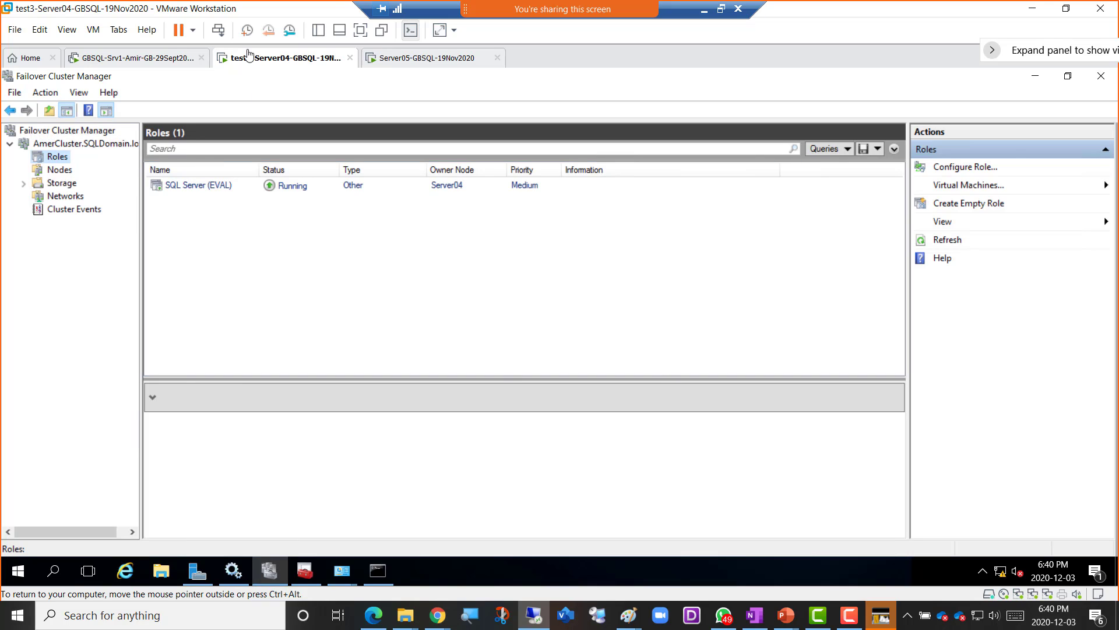
{"action": "left_click", "coordinate": [167, 60]}
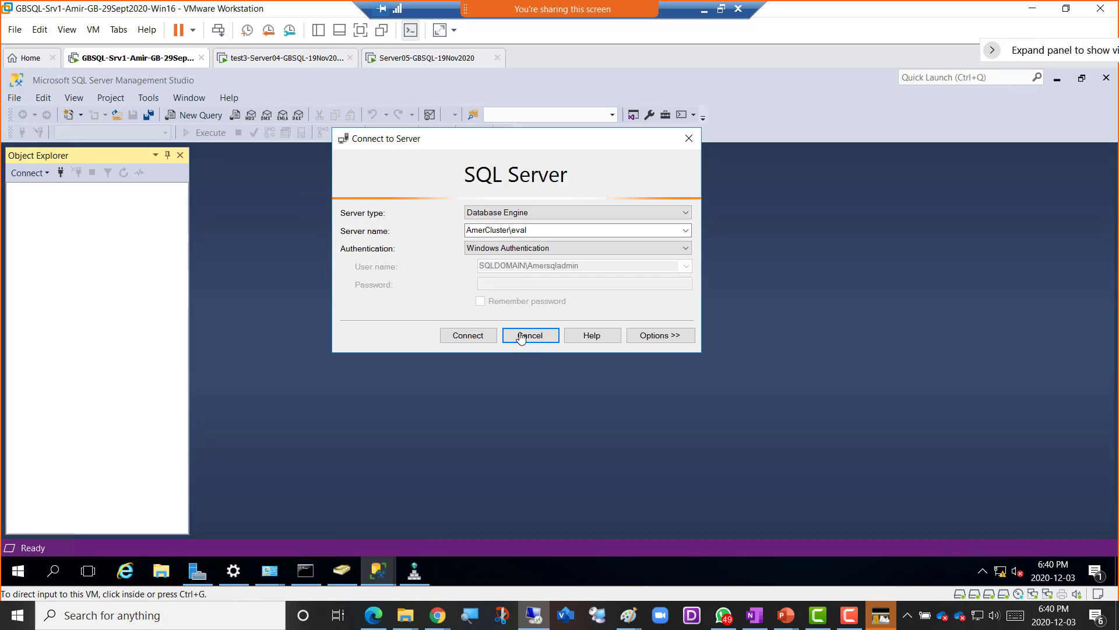
{"action": "left_click", "coordinate": [476, 338]}
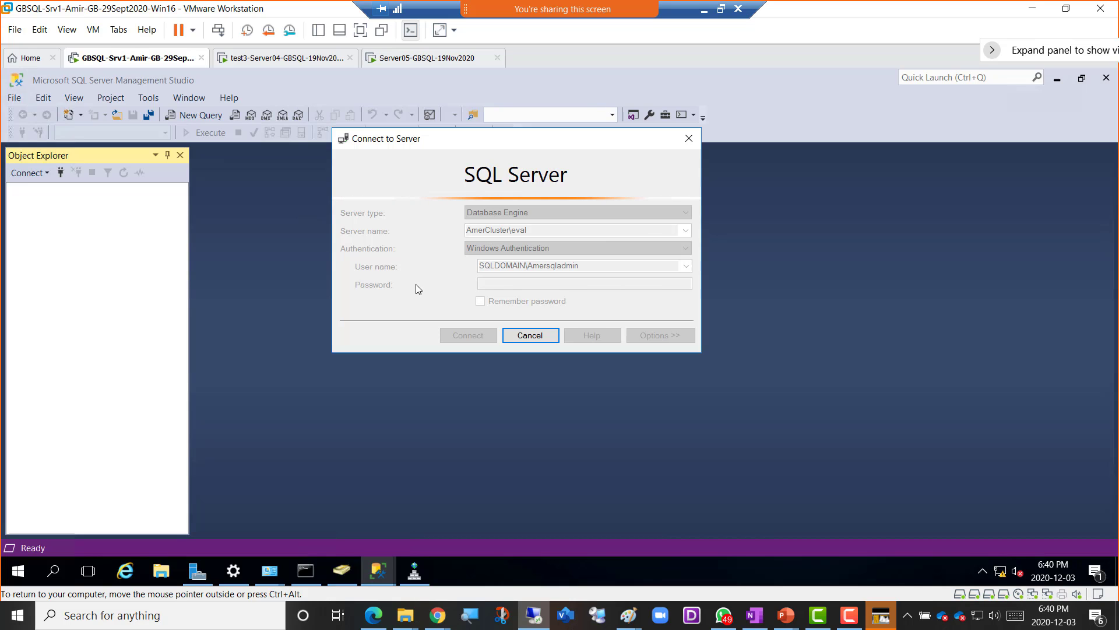
{"action": "left_click", "coordinate": [271, 61]}
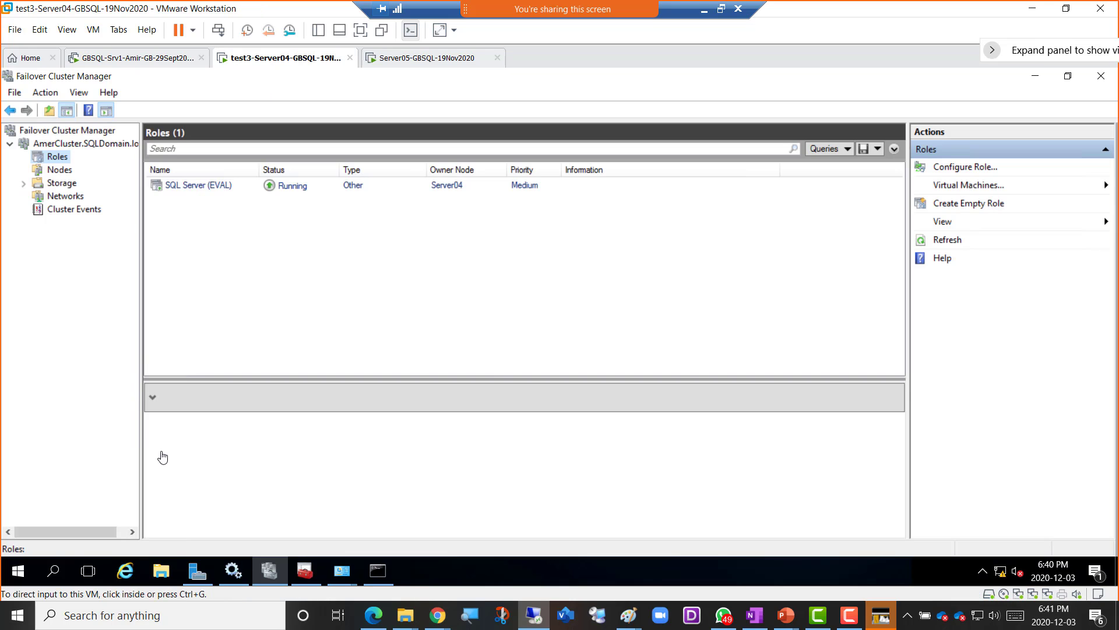
{"action": "left_click", "coordinate": [23, 573]}
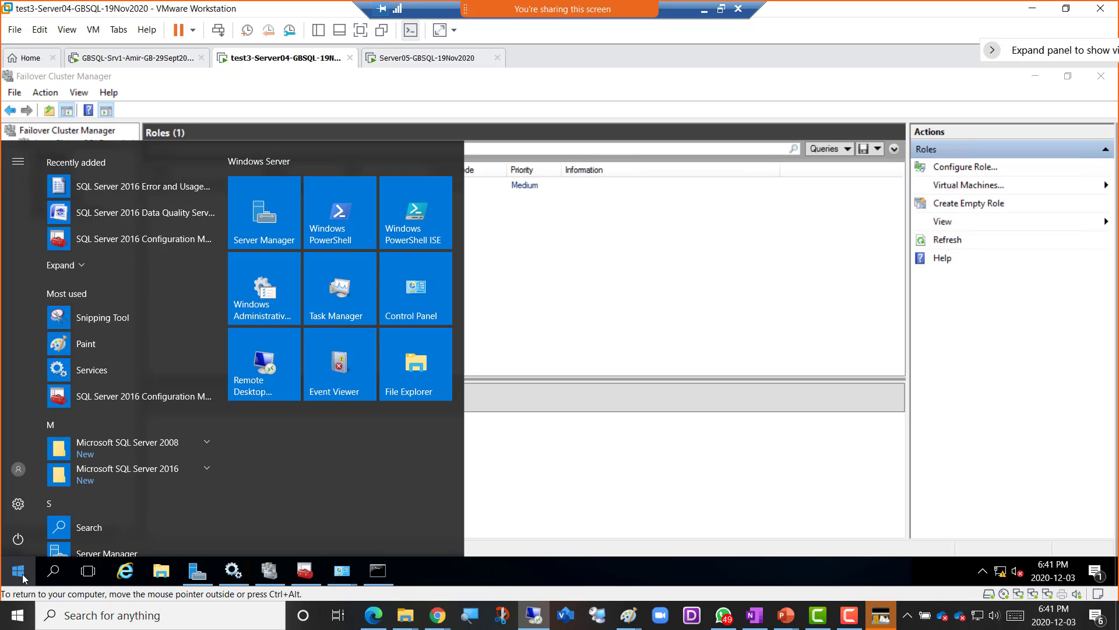
- Start the SQL Server (EVAL) service in Server04's Services, then switch to Server05
{"action": "left_click", "coordinate": [307, 577]}
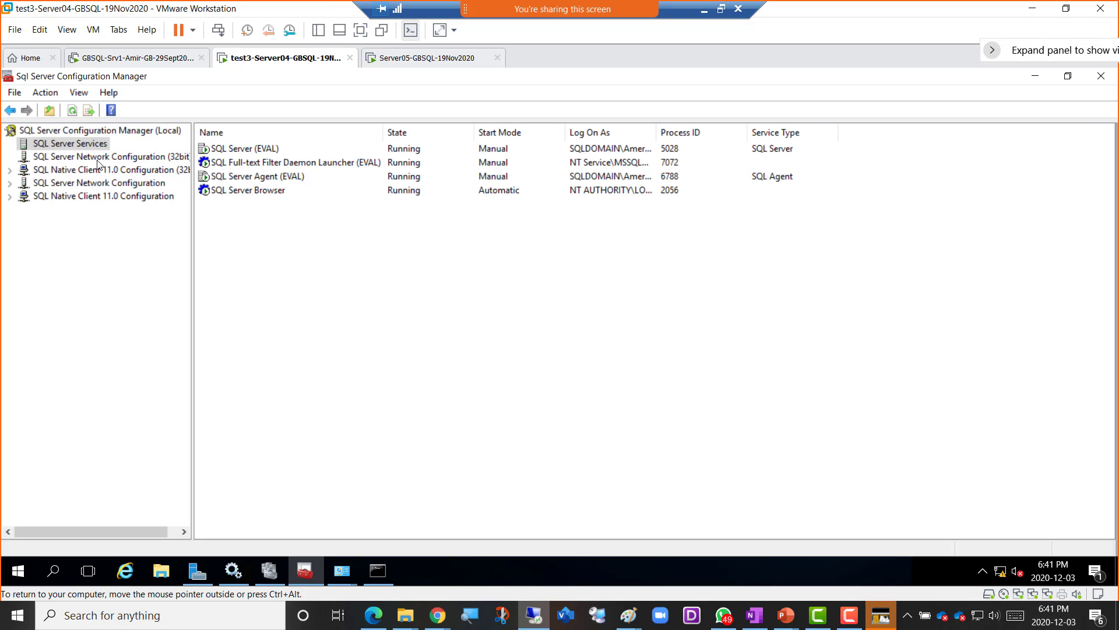
{"action": "left_click", "coordinate": [247, 571]}
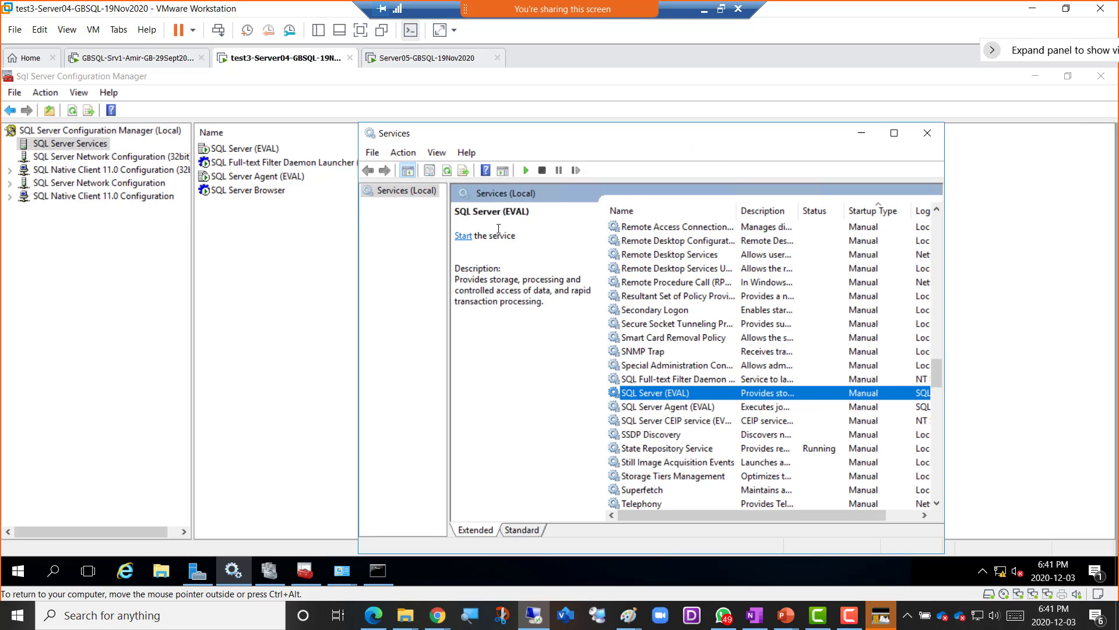
{"action": "left_click", "coordinate": [449, 173]}
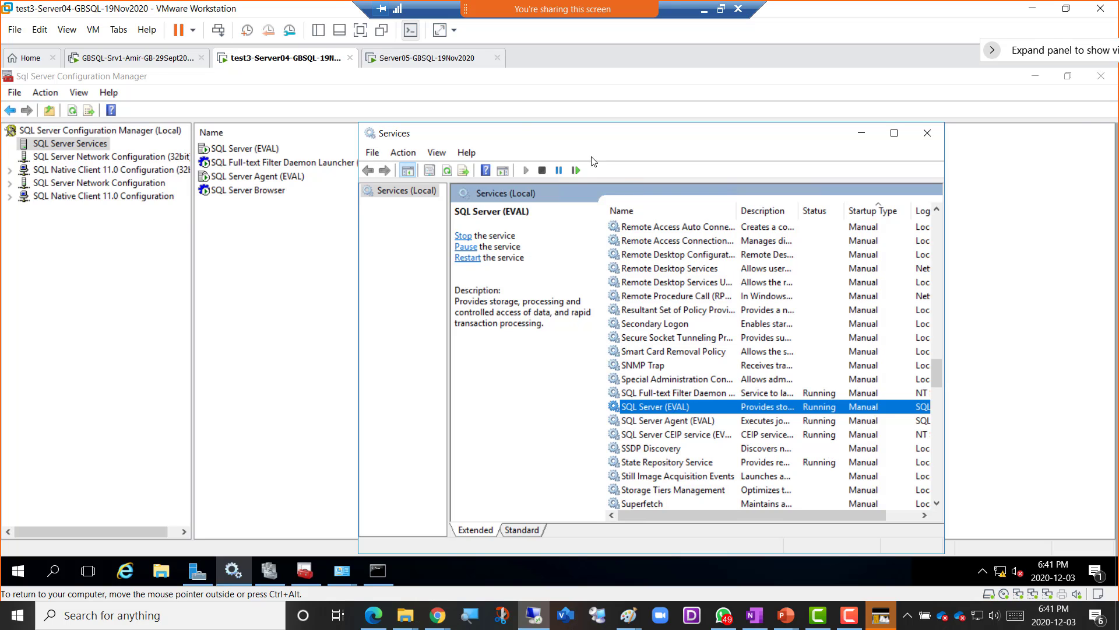
{"action": "left_click", "coordinate": [427, 58]}
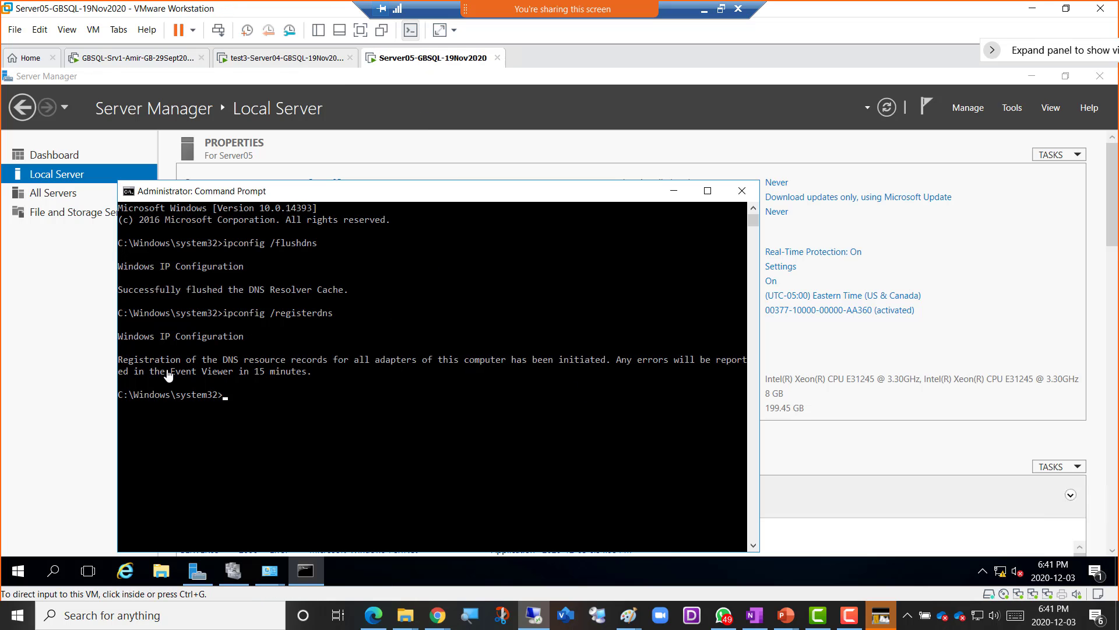
- Open services.msc on Server05, maximized and sorted by Startup Type
{"action": "right_click", "coordinate": [18, 570]}
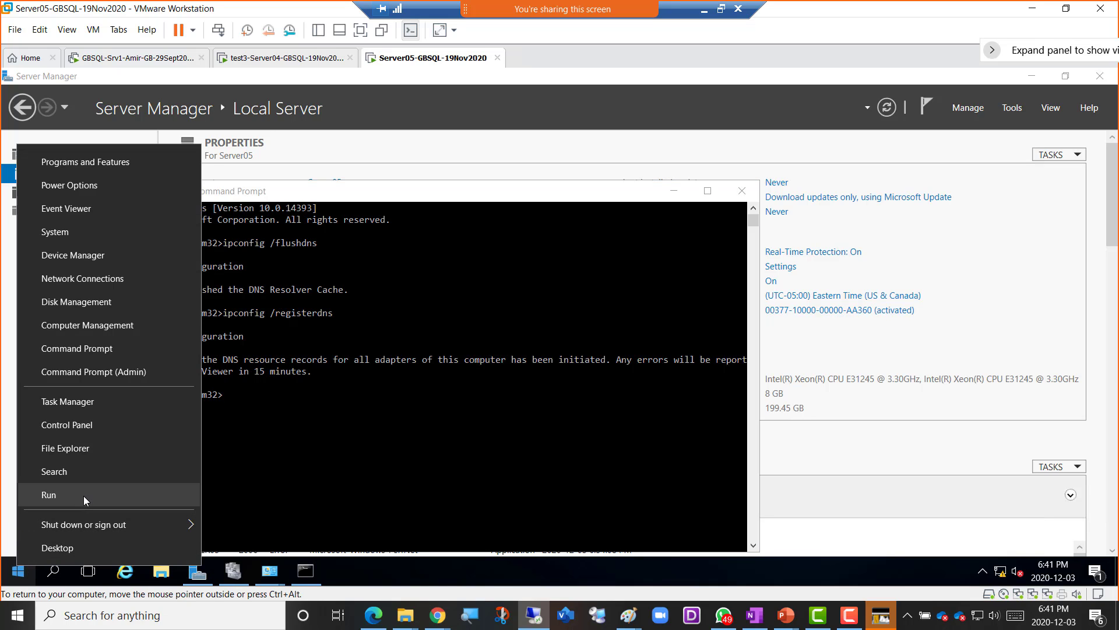
{"action": "left_click", "coordinate": [90, 498]}
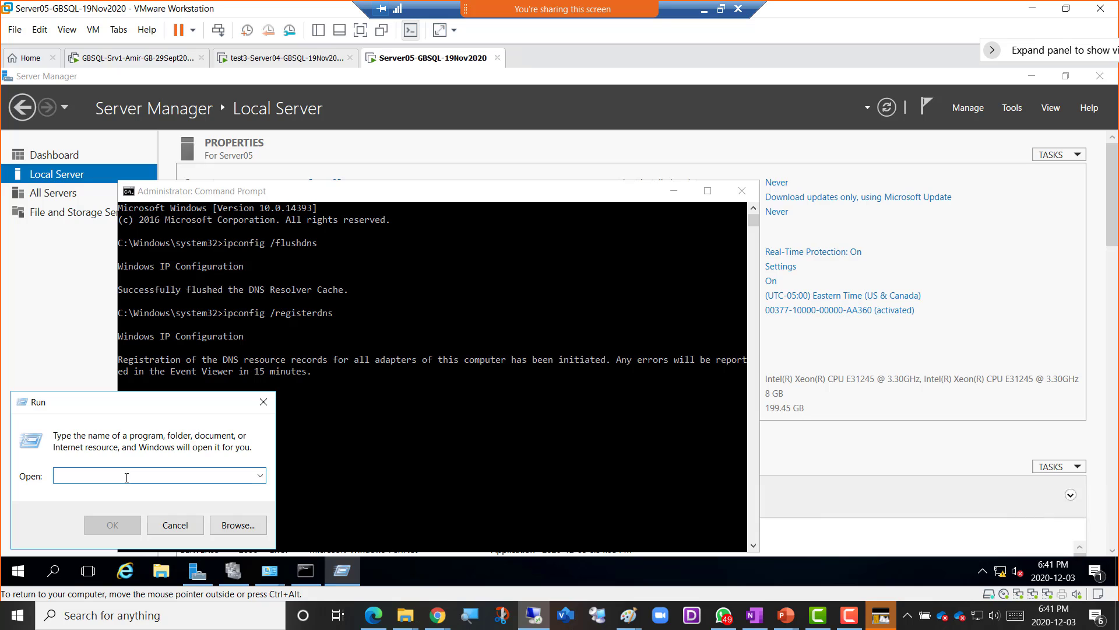
{"action": "type", "text": "services"}
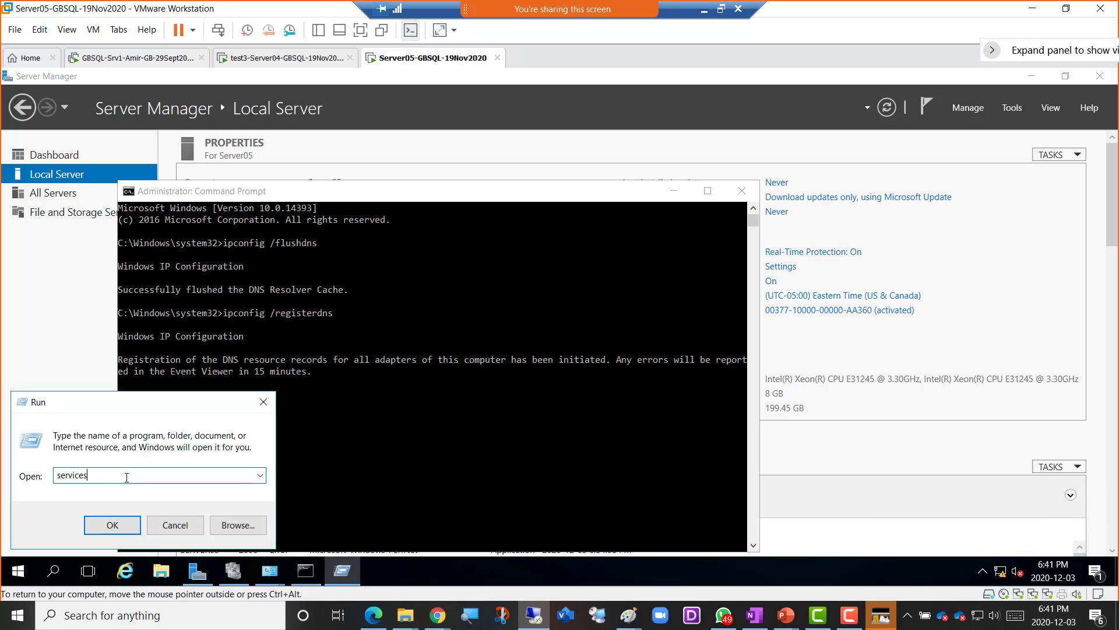
{"action": "type", "text": ".msc"}
{"action": "key", "text": "Return"}
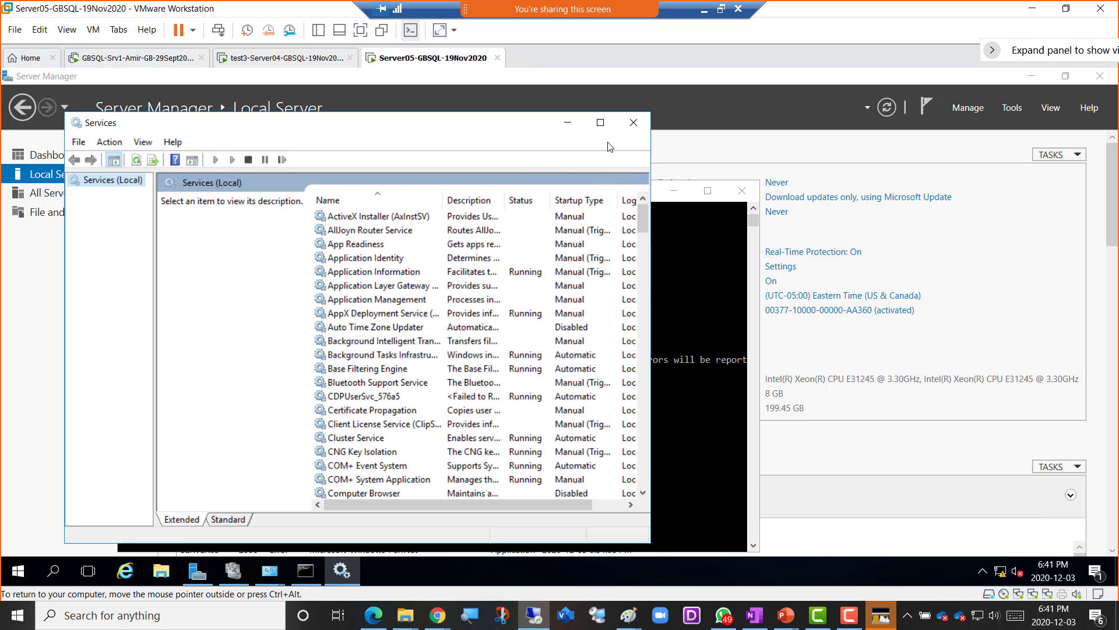
{"action": "left_click", "coordinate": [600, 122]}
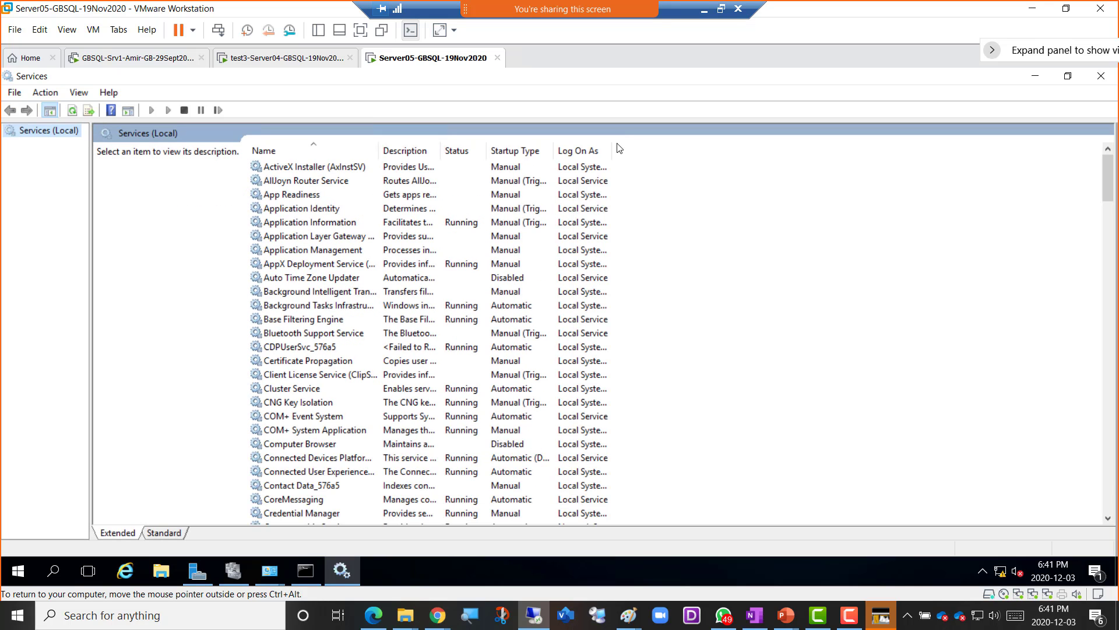
{"action": "left_click", "coordinate": [512, 153]}
{"action": "scroll", "coordinate": [331, 419], "scroll_direction": "down", "scroll_amount": 15}
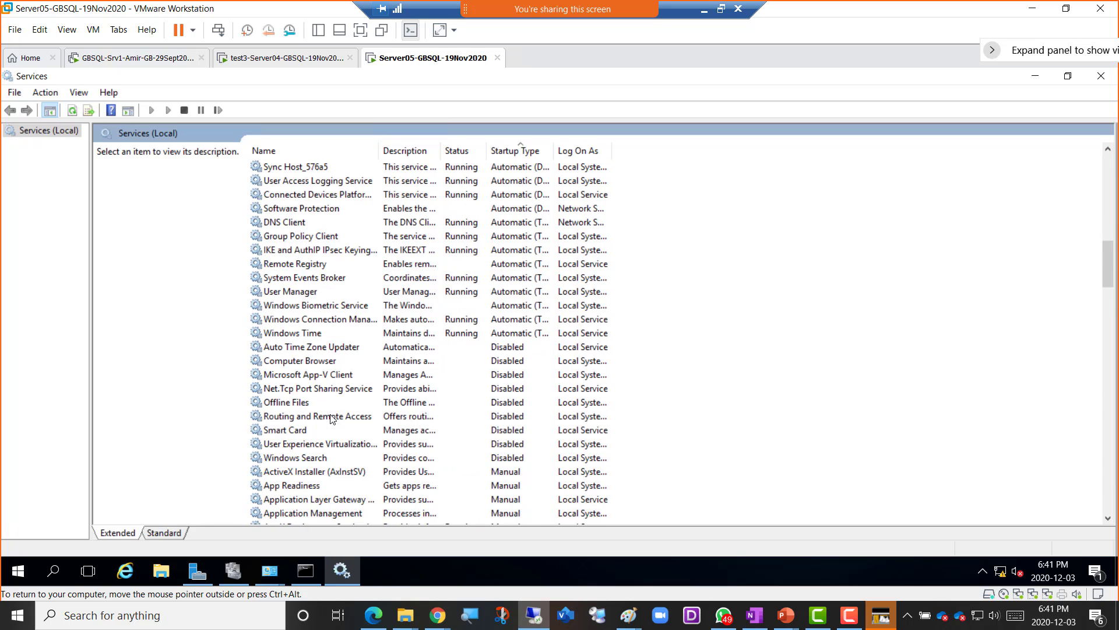
{"action": "scroll", "coordinate": [331, 418], "scroll_direction": "down", "scroll_amount": 10}
{"action": "scroll", "coordinate": [331, 419], "scroll_direction": "down", "scroll_amount": 5}
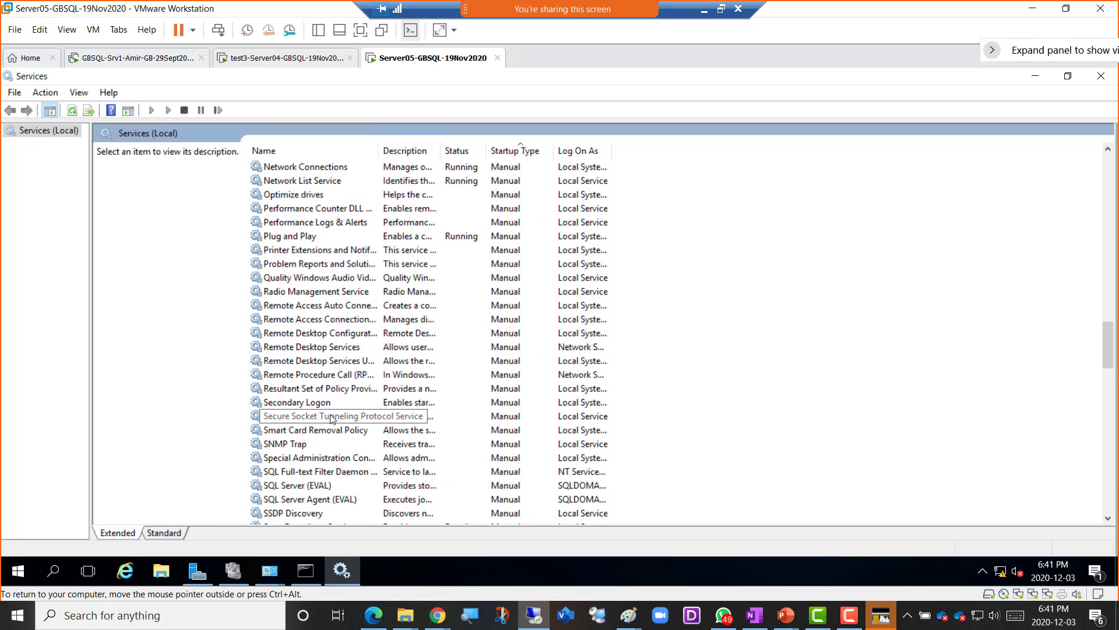
{"action": "scroll", "coordinate": [331, 419], "scroll_direction": "down", "scroll_amount": 4}
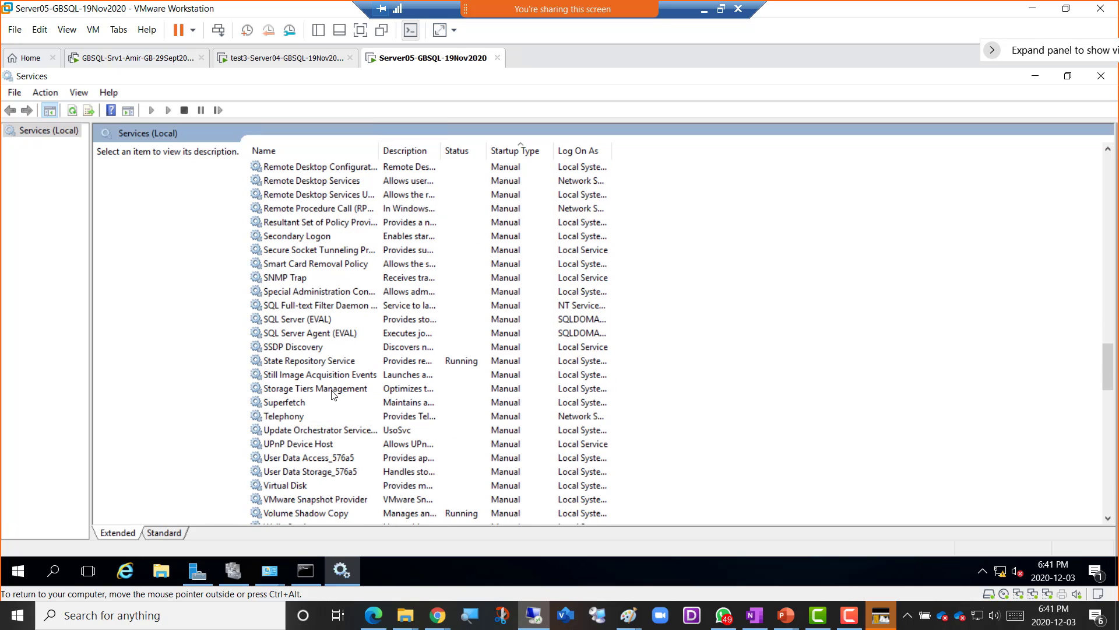
- Try starting SQL Server (EVAL), dismiss Error 1067, and return to Server04
{"action": "right_click", "coordinate": [315, 320]}
{"action": "left_click", "coordinate": [326, 327]}
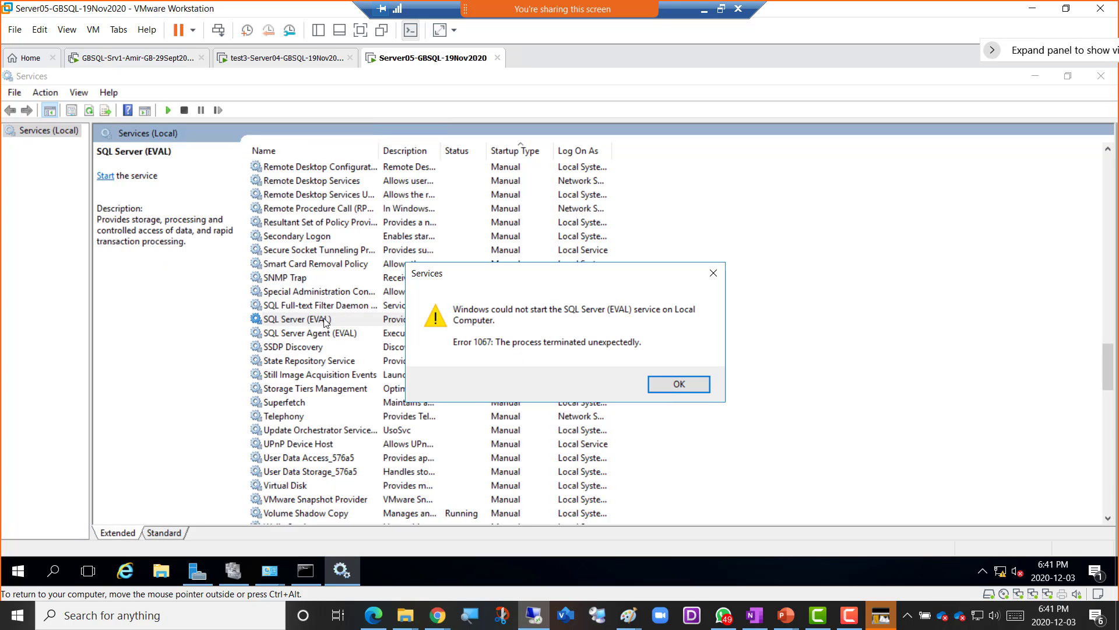
{"action": "left_click", "coordinate": [691, 385]}
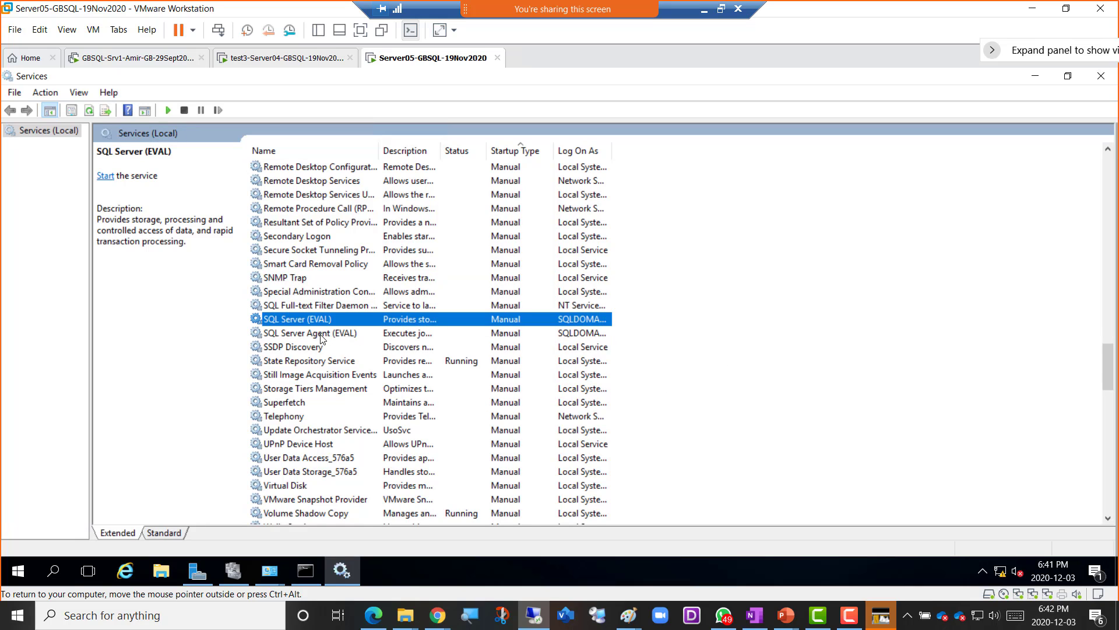
{"action": "left_click", "coordinate": [257, 59]}
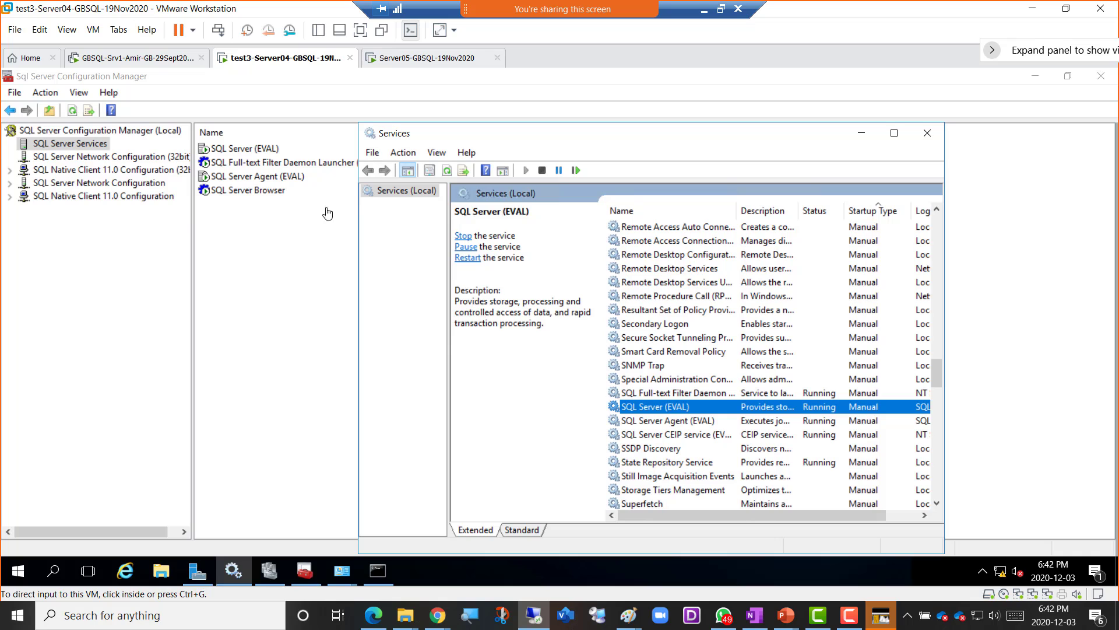
- On Srv1, dismiss the cannot-connect error and close Connect to Server, then return to Server04
{"action": "left_click", "coordinate": [118, 60]}
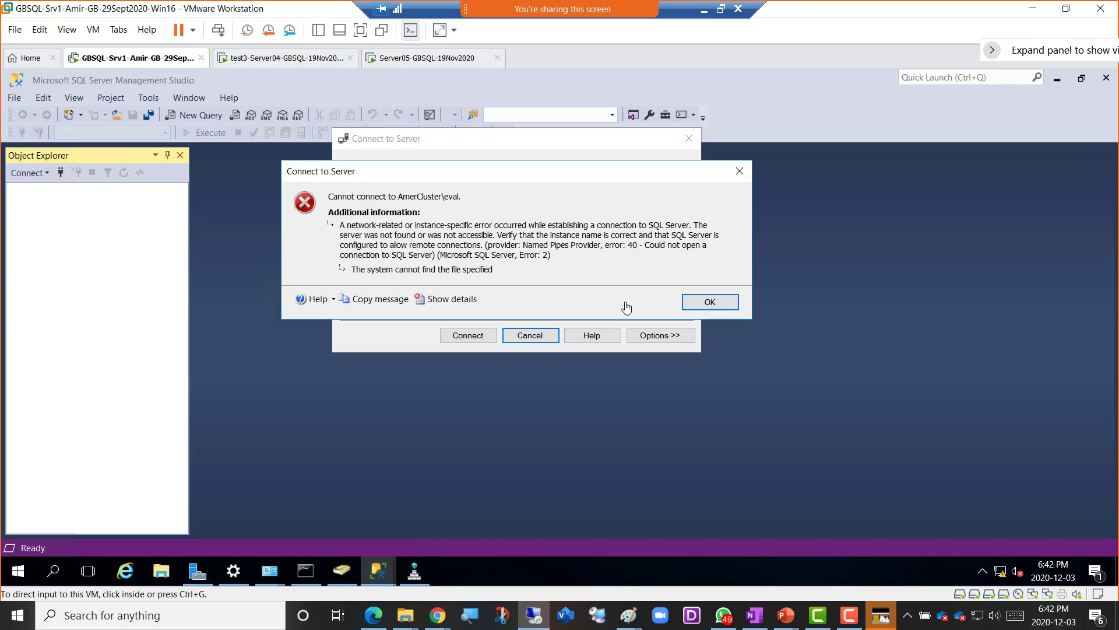
{"action": "left_click", "coordinate": [712, 301]}
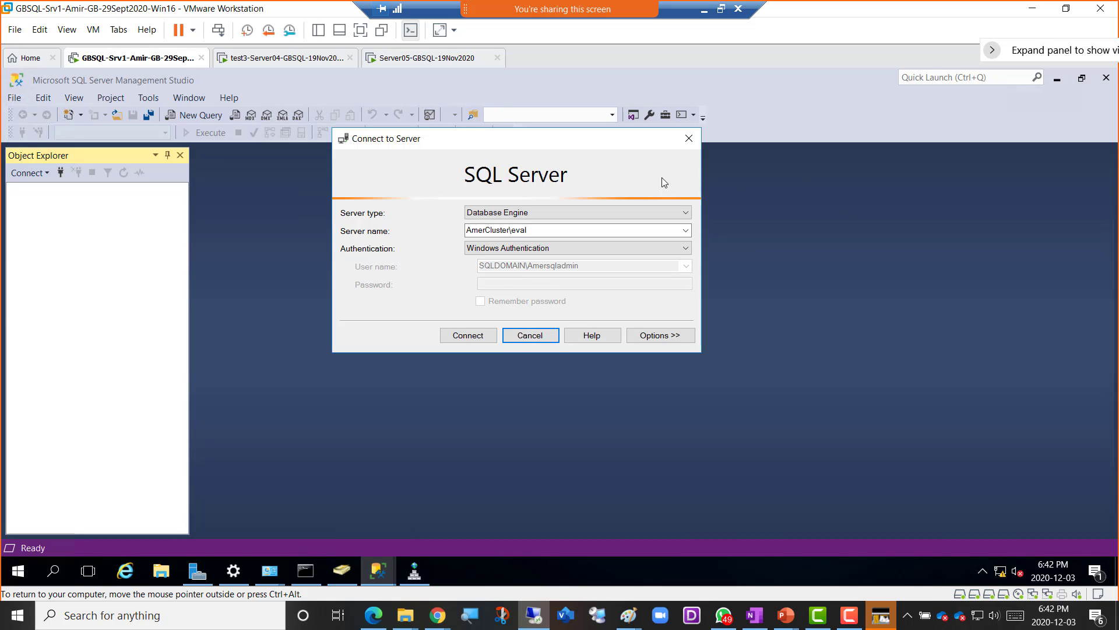
{"action": "left_click", "coordinate": [689, 139]}
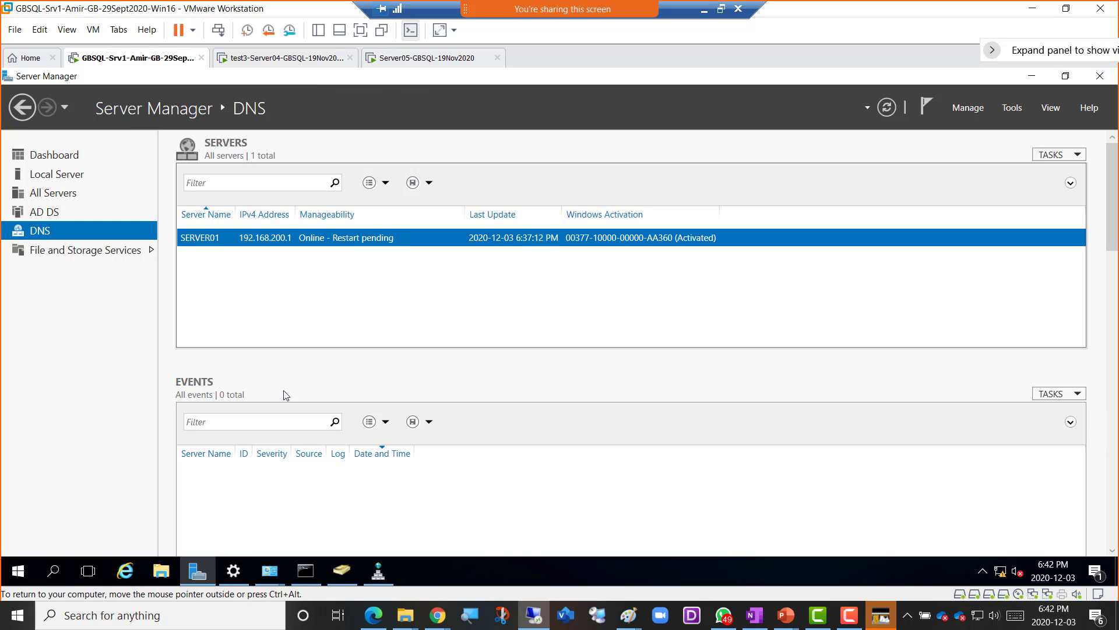
{"action": "left_click", "coordinate": [281, 60]}
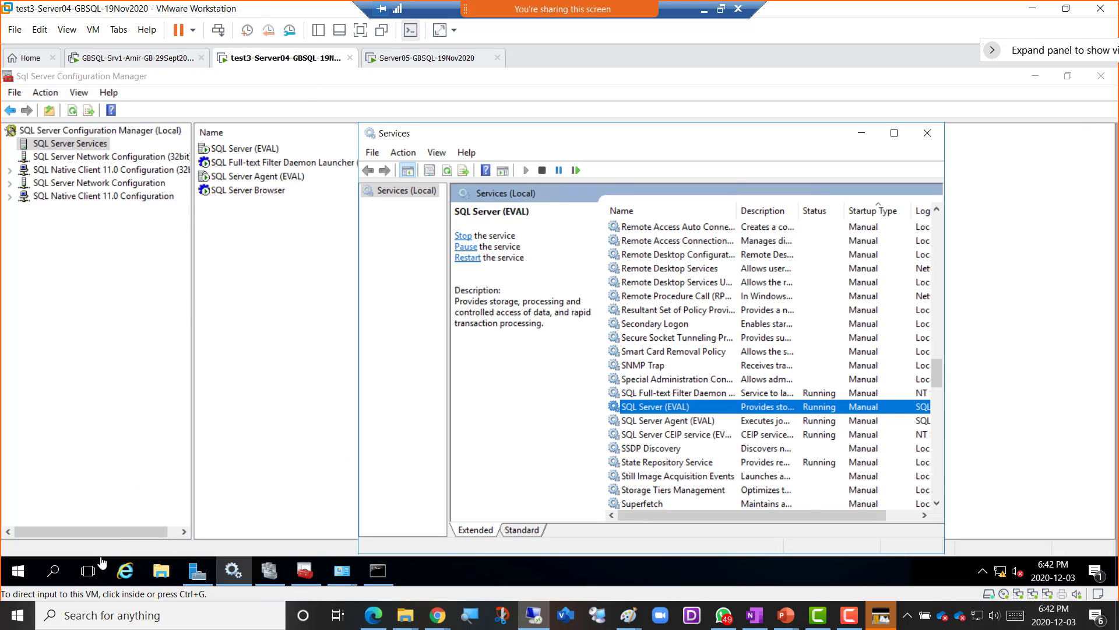
{"action": "left_click", "coordinate": [18, 571]}
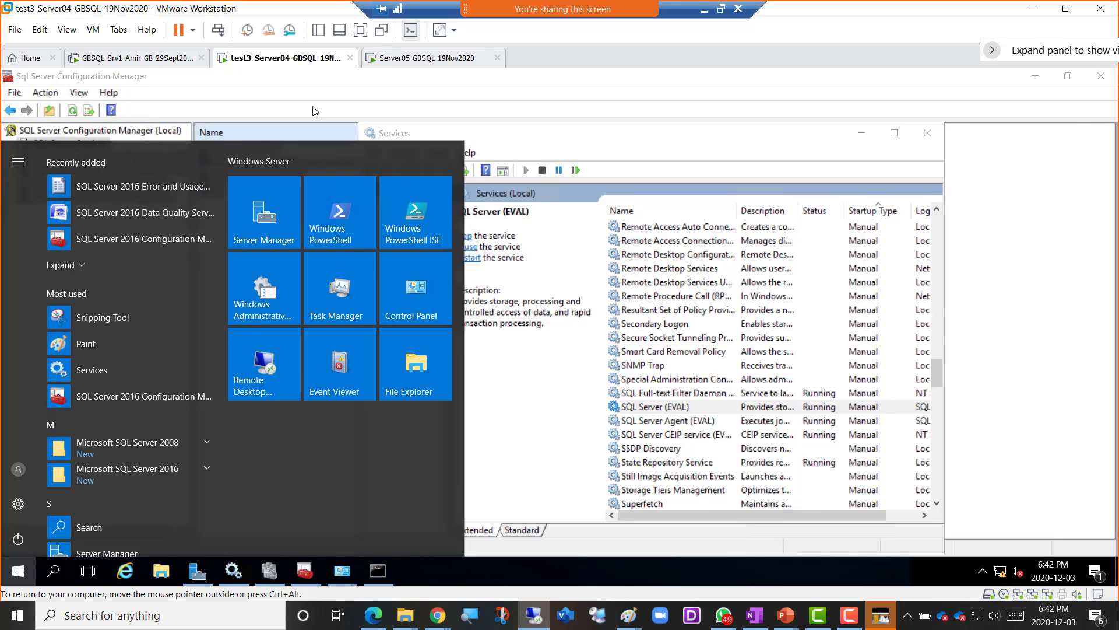
- Inspect the SQL Server (EVAL) role and its actions in Failover Cluster Manager
{"action": "left_click", "coordinate": [295, 105]}
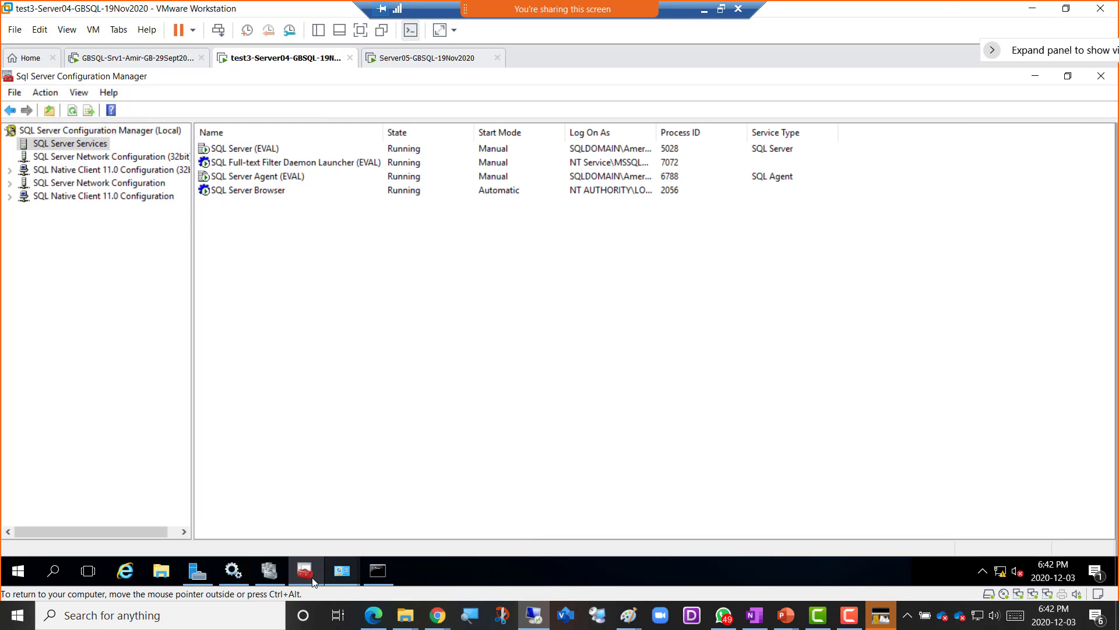
{"action": "left_click", "coordinate": [269, 571]}
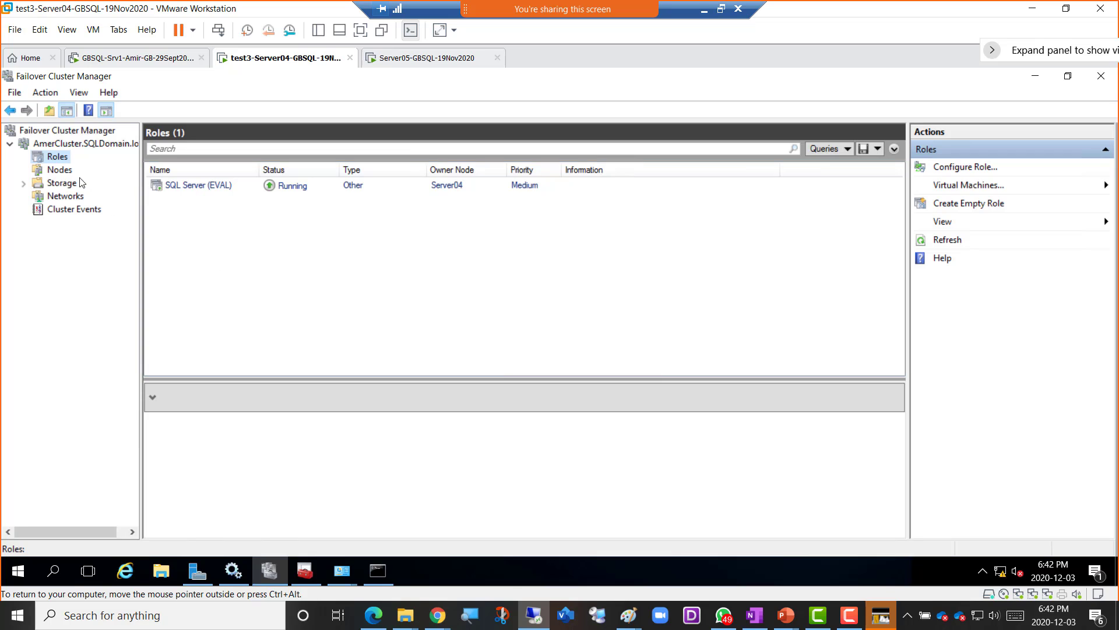
{"action": "left_click", "coordinate": [208, 189]}
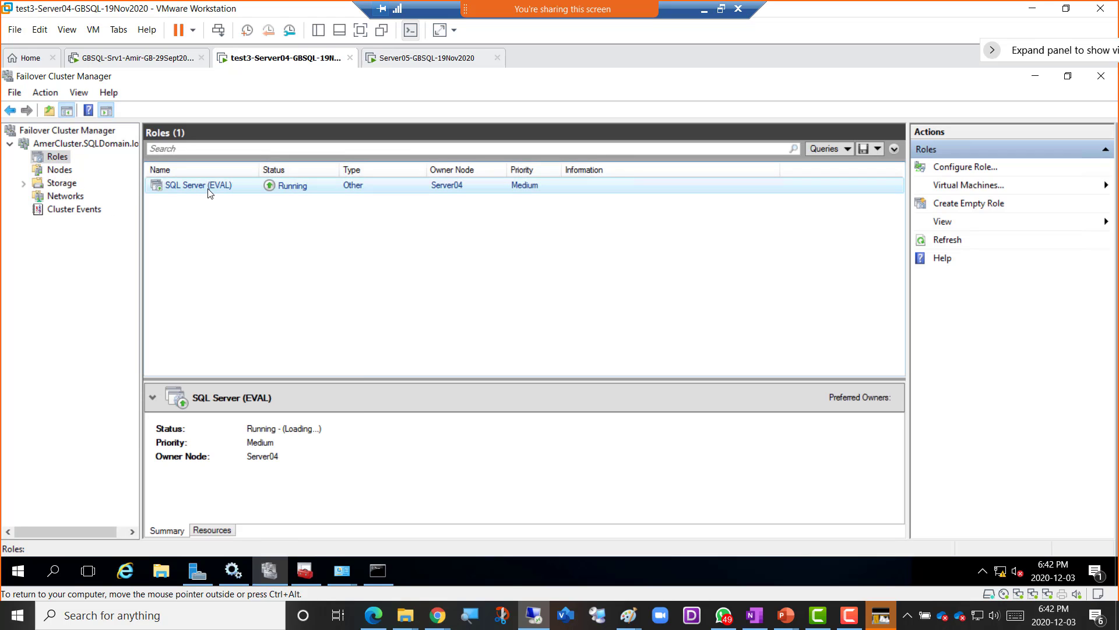
{"action": "right_click", "coordinate": [208, 188]}
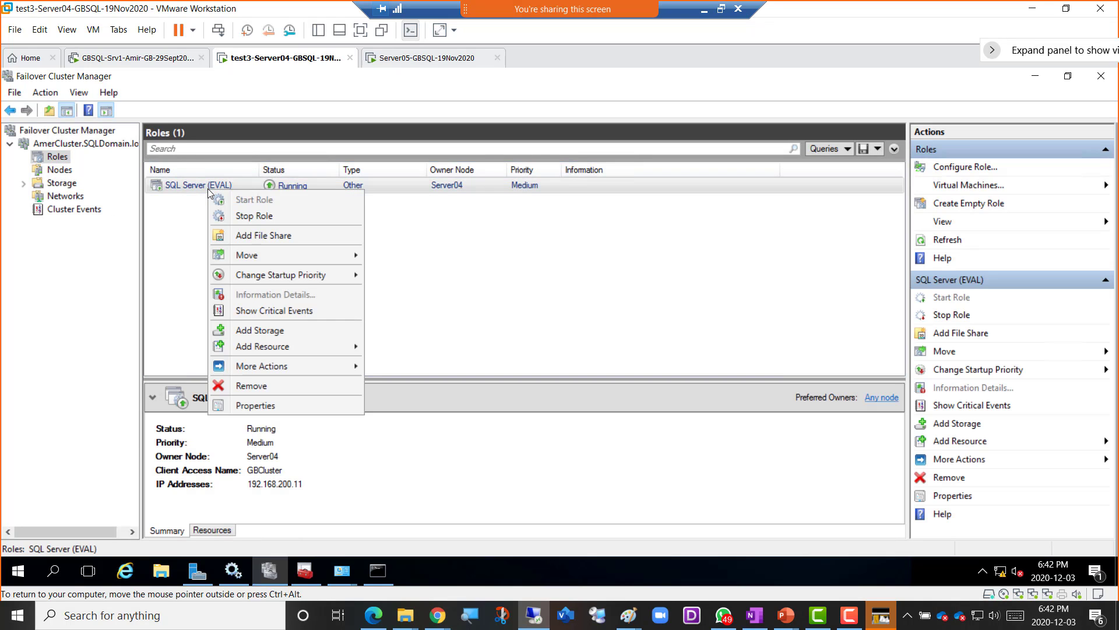
- Expand the Microsoft SQL Server 2016 program group, then switch to the GBSQL-Srv1 machine
{"action": "right_click", "coordinate": [19, 573]}
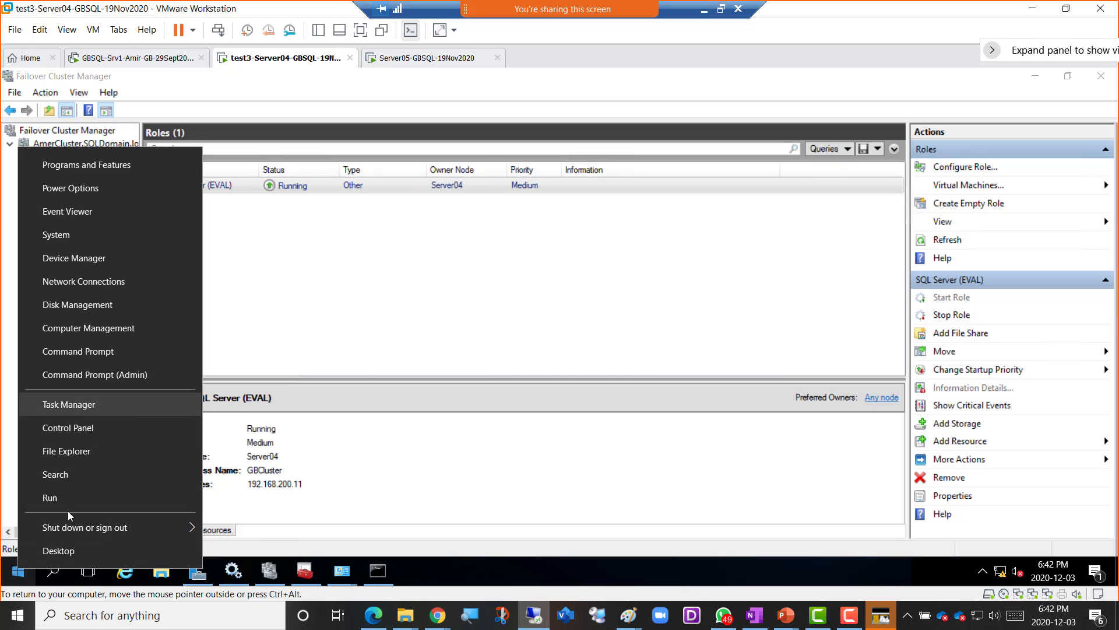
{"action": "left_click", "coordinate": [18, 573]}
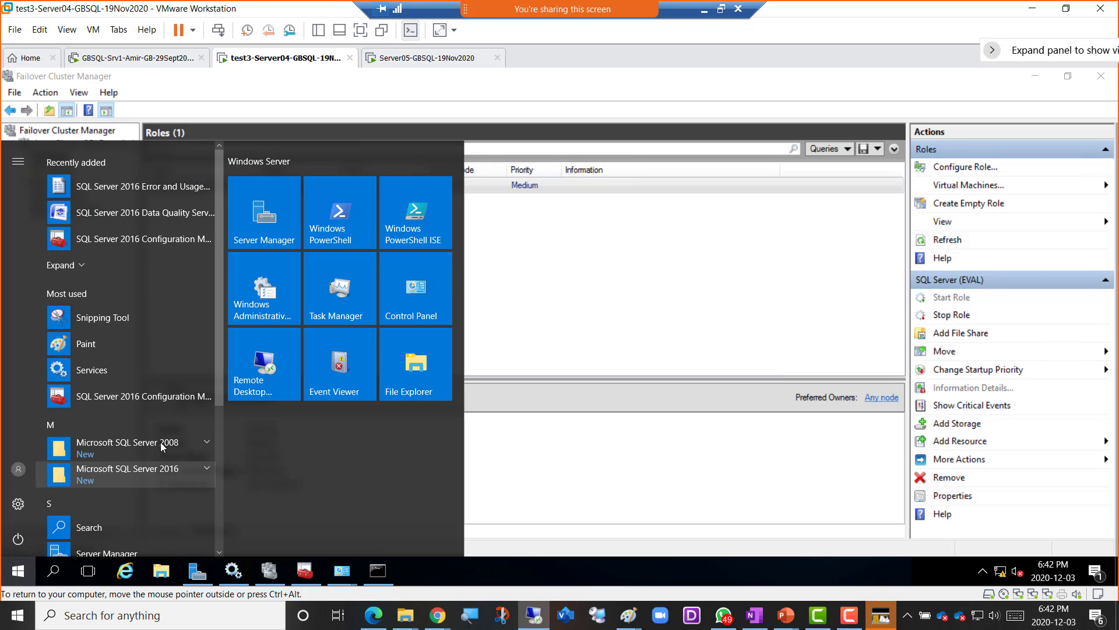
{"action": "left_click", "coordinate": [174, 470]}
{"action": "scroll", "coordinate": [170, 454], "scroll_direction": "down", "scroll_amount": 1}
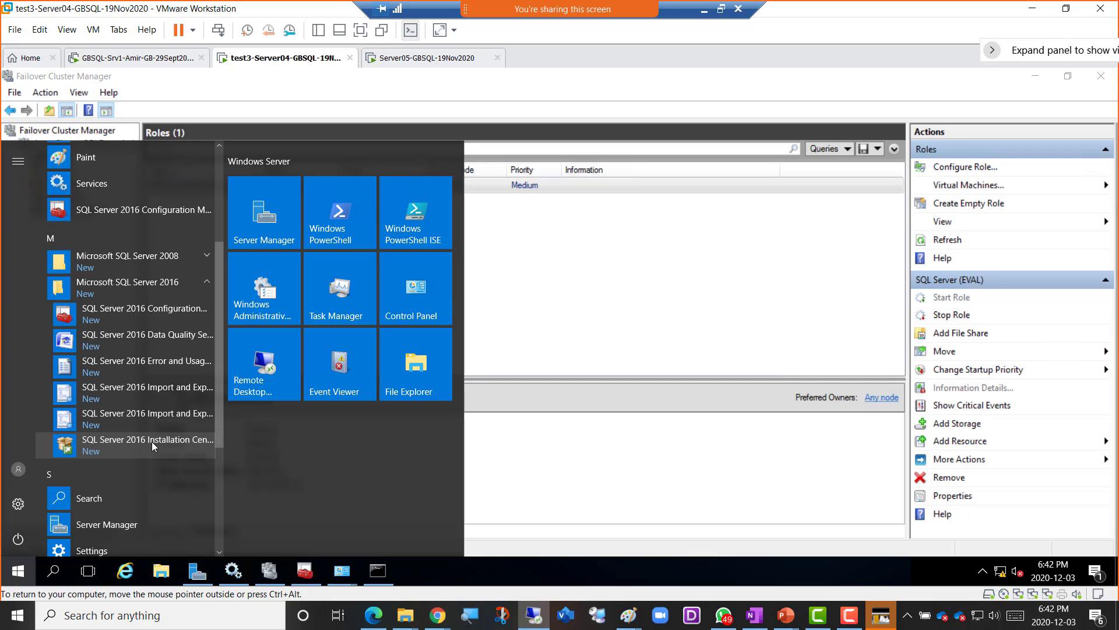
{"action": "left_click", "coordinate": [106, 58]}
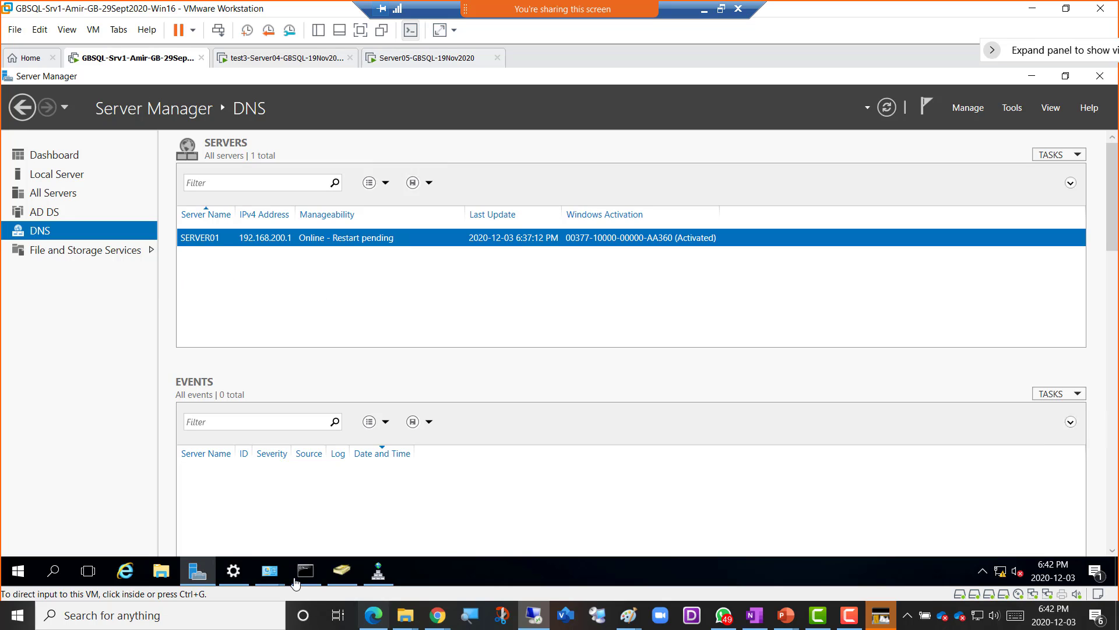
- Launch SQL Server Management Studio on GBSQL-Srv1 by searching 'ssms'
{"action": "left_click", "coordinate": [54, 573]}
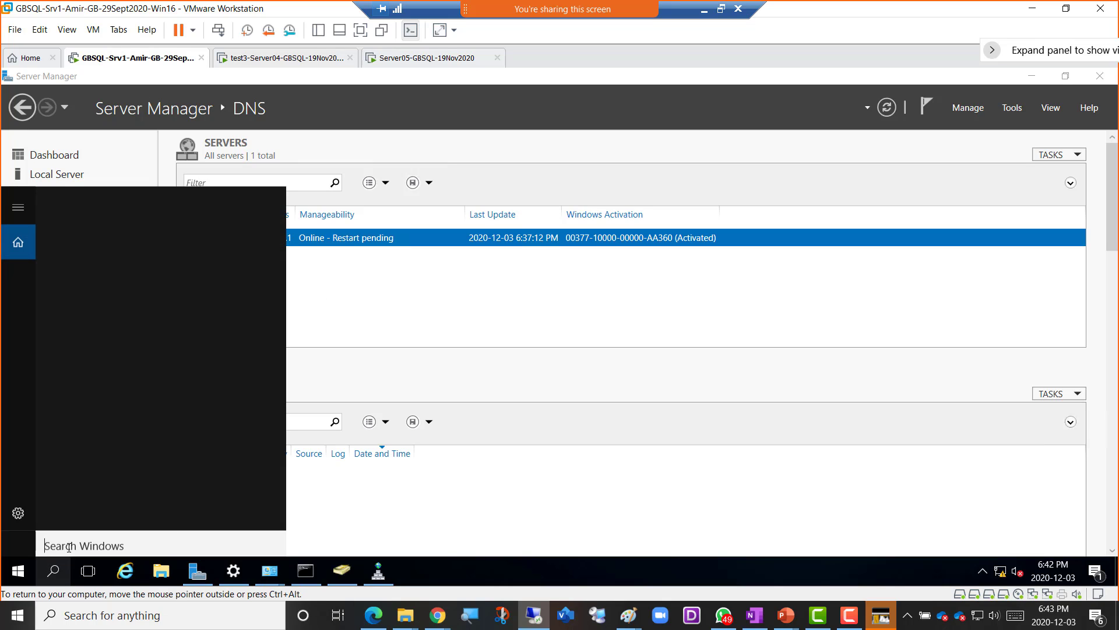
{"action": "type", "text": "ssms"}
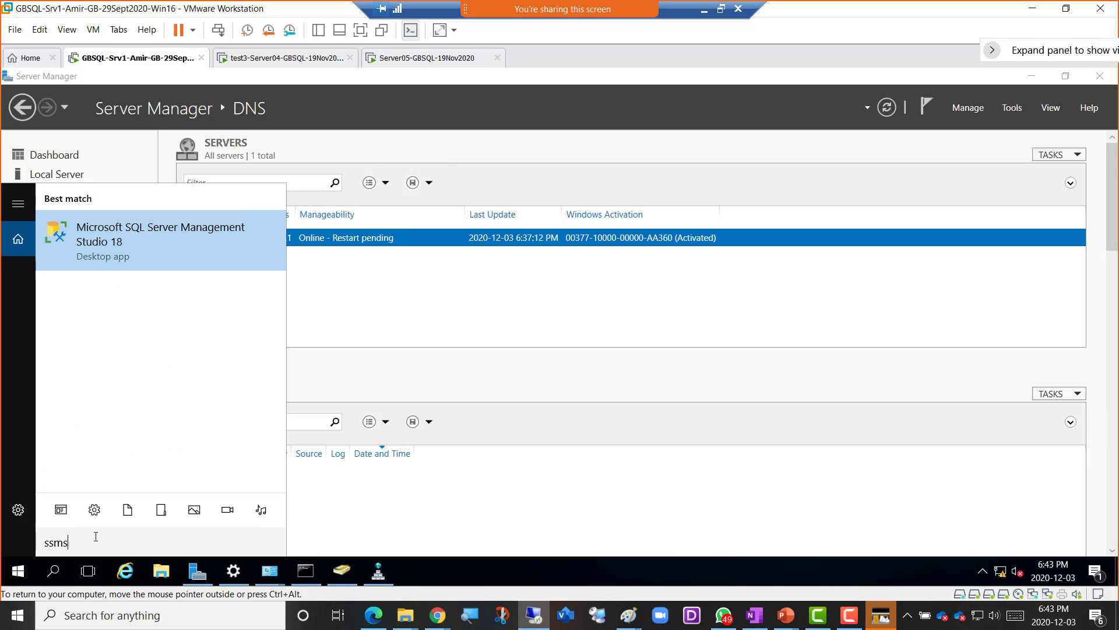
{"action": "key", "text": "Return"}
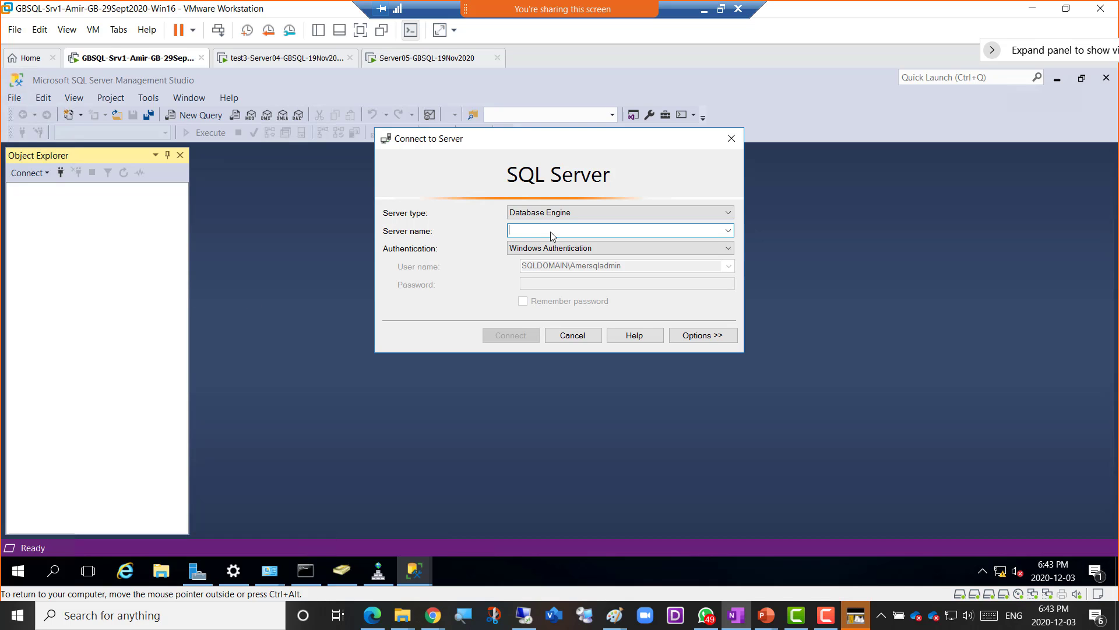
- On Server04, dismiss the Start menu and bring up Server Manager's local server properties
{"action": "left_click", "coordinate": [264, 59]}
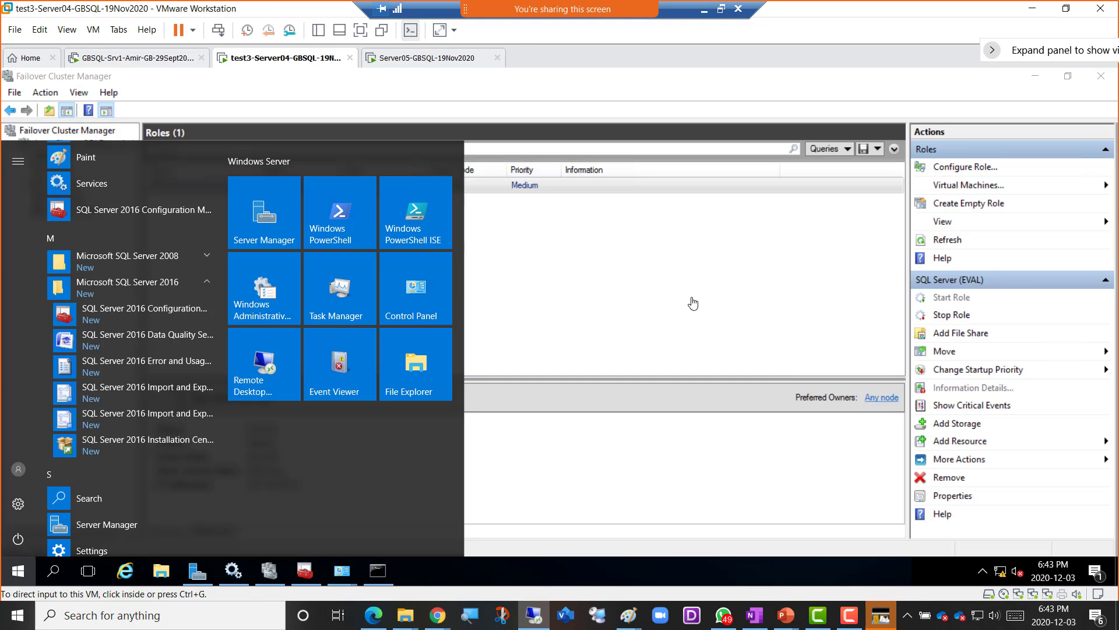
{"action": "left_click", "coordinate": [641, 259]}
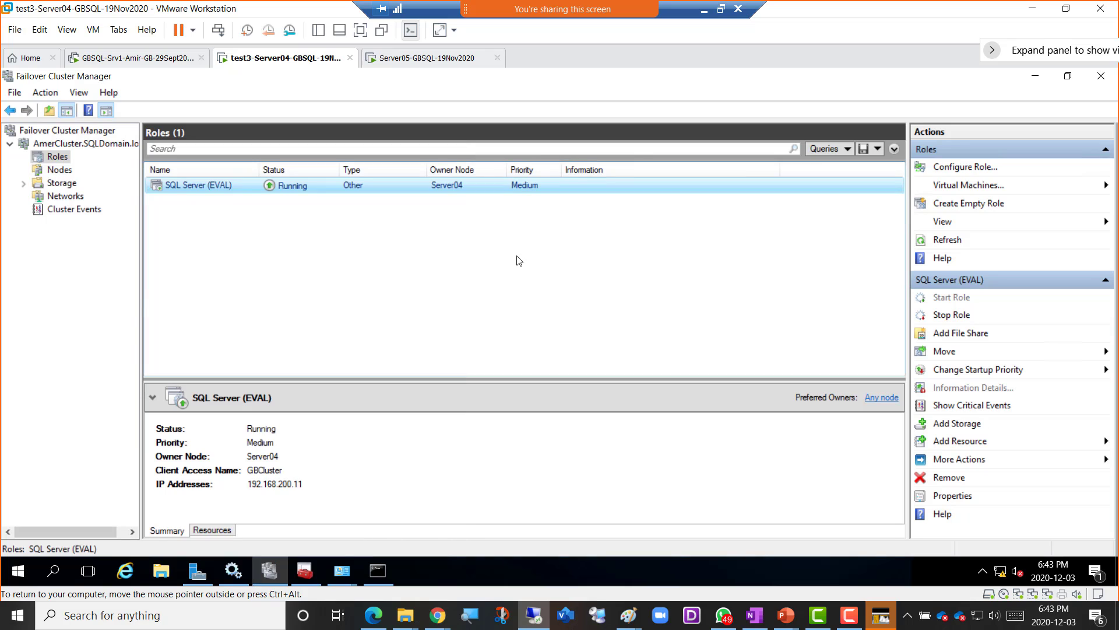
{"action": "left_click", "coordinate": [196, 571]}
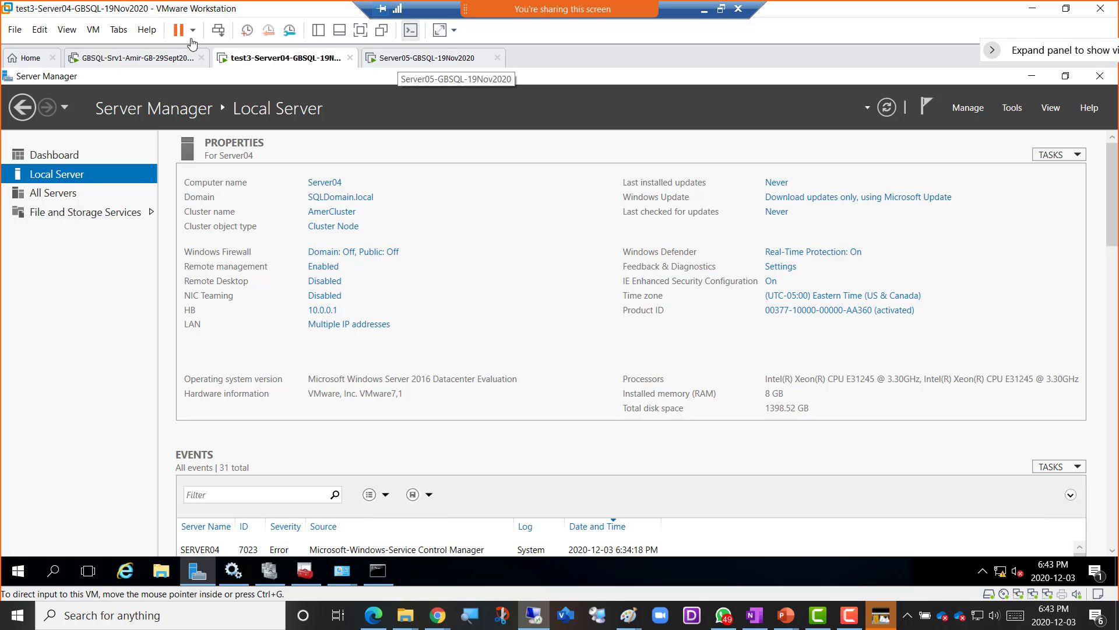
- In SSMS on GBSQL-Srv1, enter server04 as the server name and connect with Windows Authentication
{"action": "left_click", "coordinate": [117, 57]}
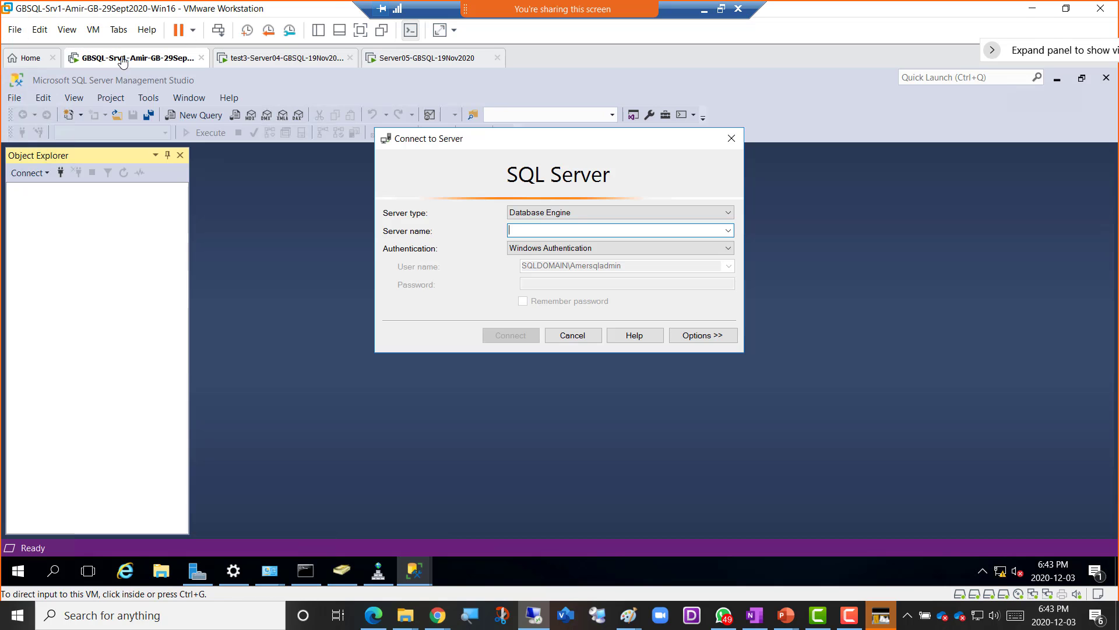
{"action": "left_click", "coordinate": [540, 231]}
{"action": "type", "text": "server"}
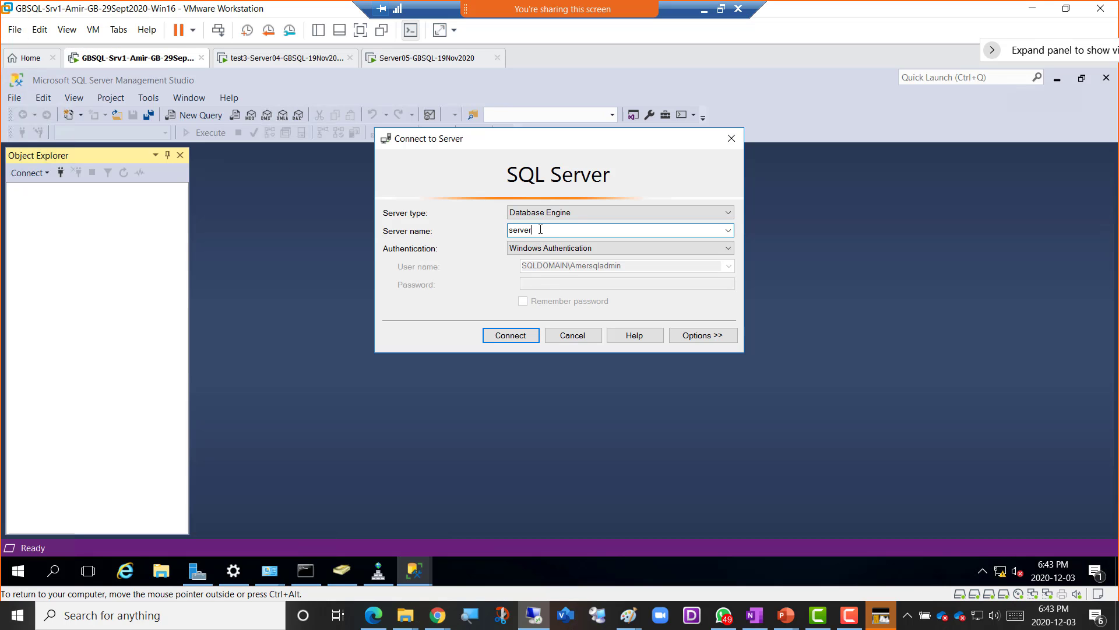
{"action": "type", "text": "04"}
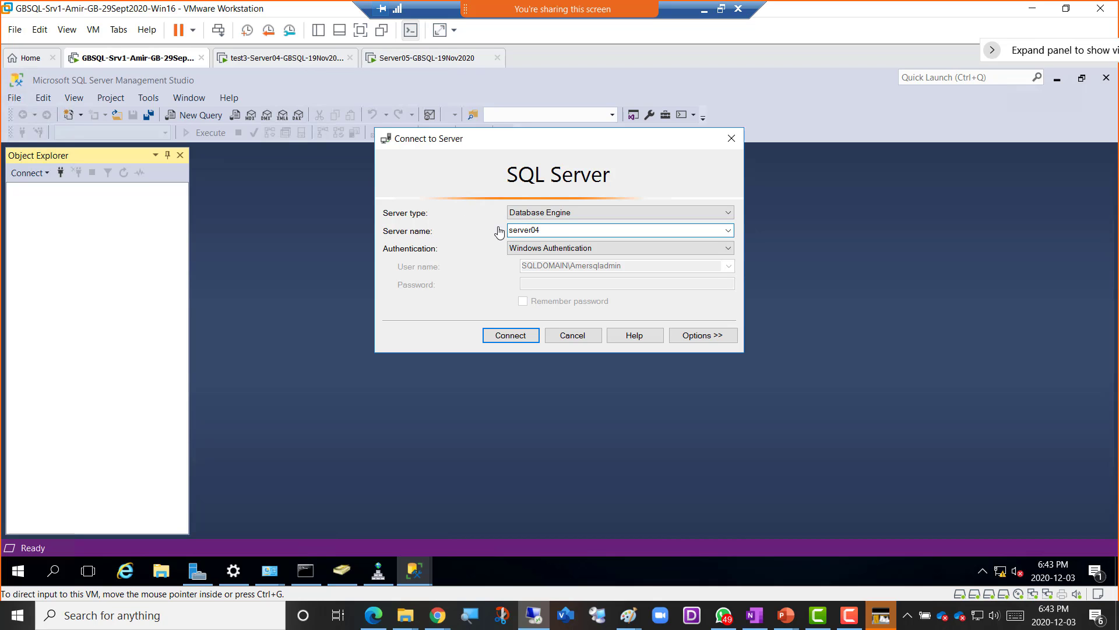
{"action": "left_click", "coordinate": [508, 337]}
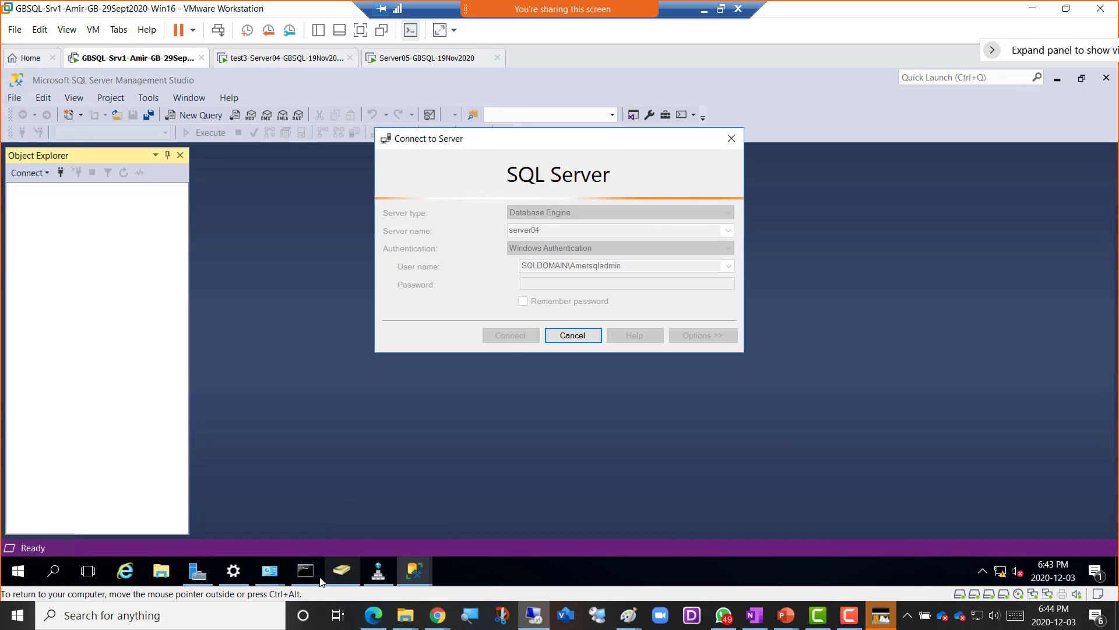
- Copy the SSMS-Setup-ENU installer from GBSQL-Srv1's Downloads folder
{"action": "left_click", "coordinate": [161, 570]}
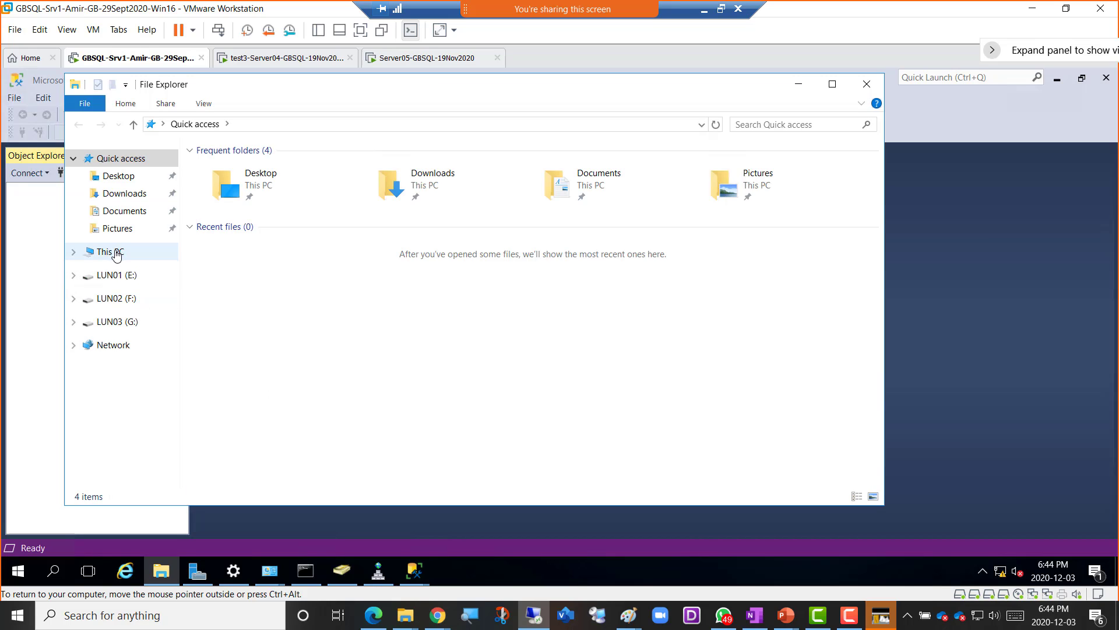
{"action": "left_click", "coordinate": [132, 195]}
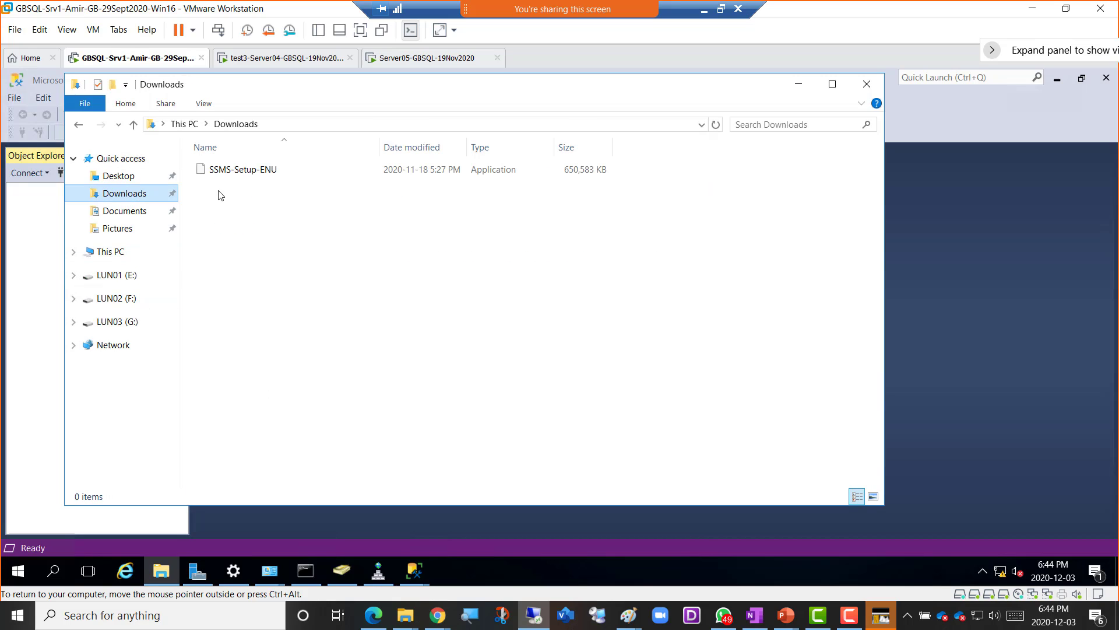
{"action": "left_click", "coordinate": [222, 170]}
{"action": "right_click", "coordinate": [222, 170]}
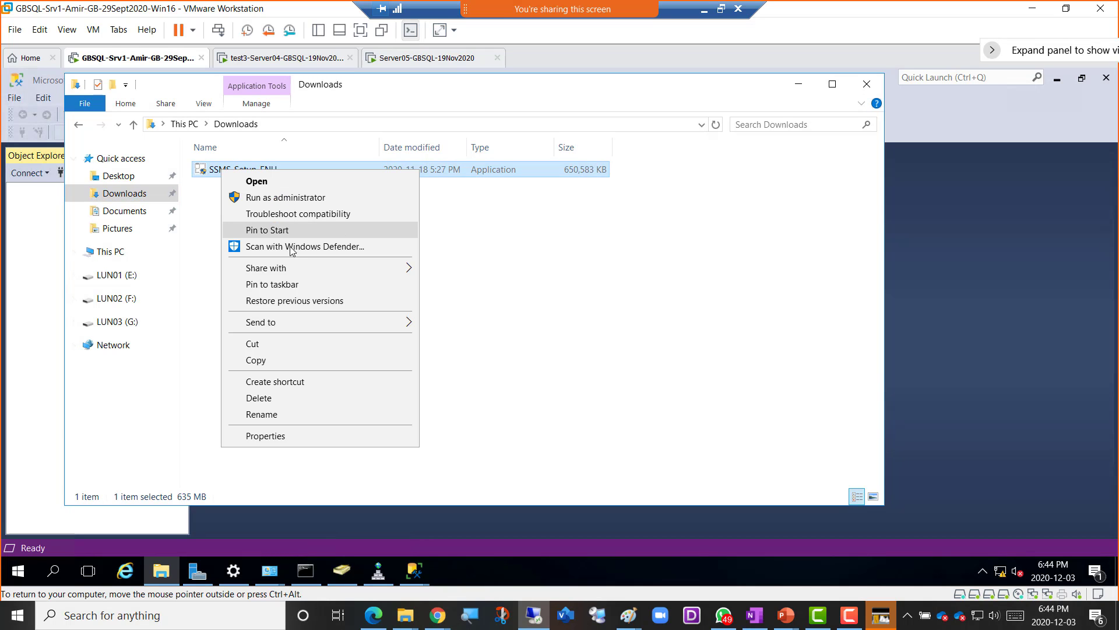
{"action": "left_click", "coordinate": [274, 360]}
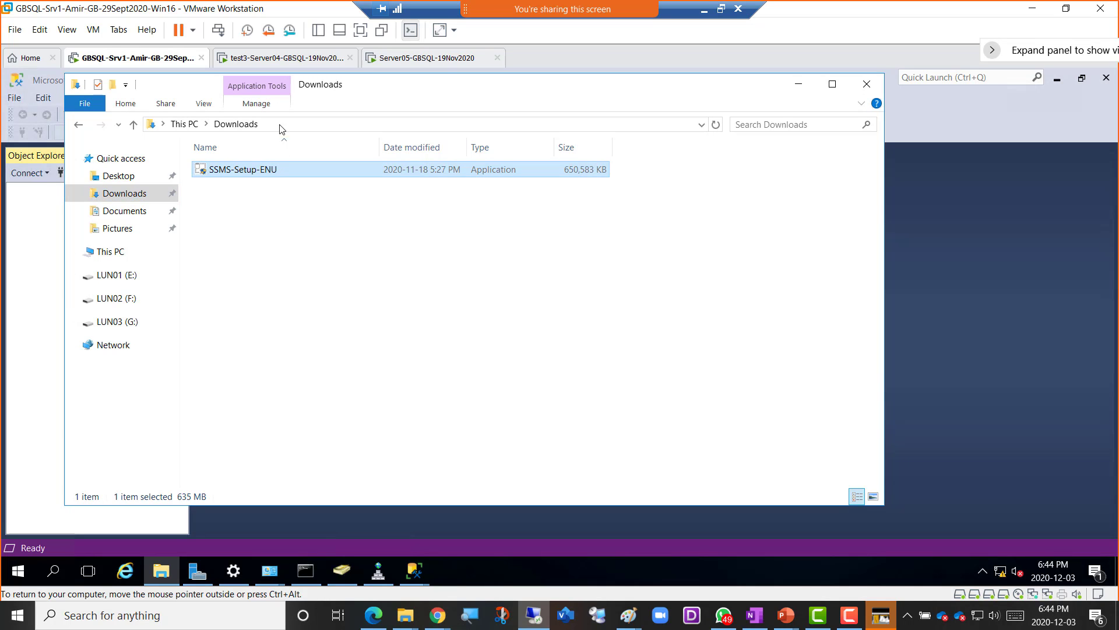
- Open Server04's Downloads folder, then minimize VMware Workstation to the host desktop
{"action": "left_click", "coordinate": [282, 56]}
{"action": "left_click", "coordinate": [164, 573]}
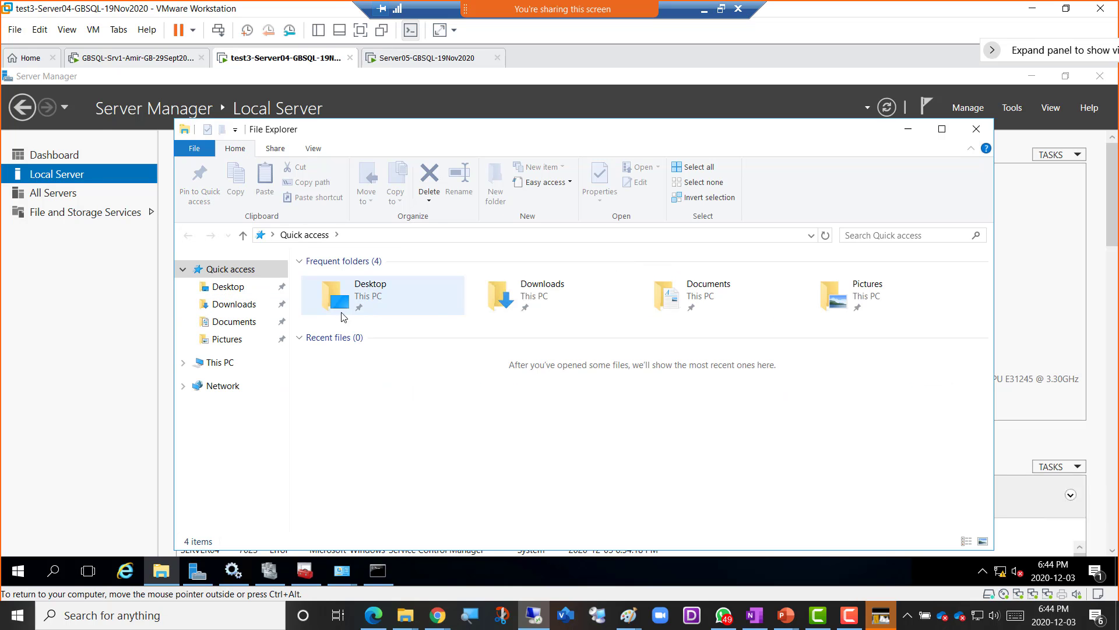
{"action": "left_click", "coordinate": [234, 304]}
{"action": "right_click", "coordinate": [363, 328]}
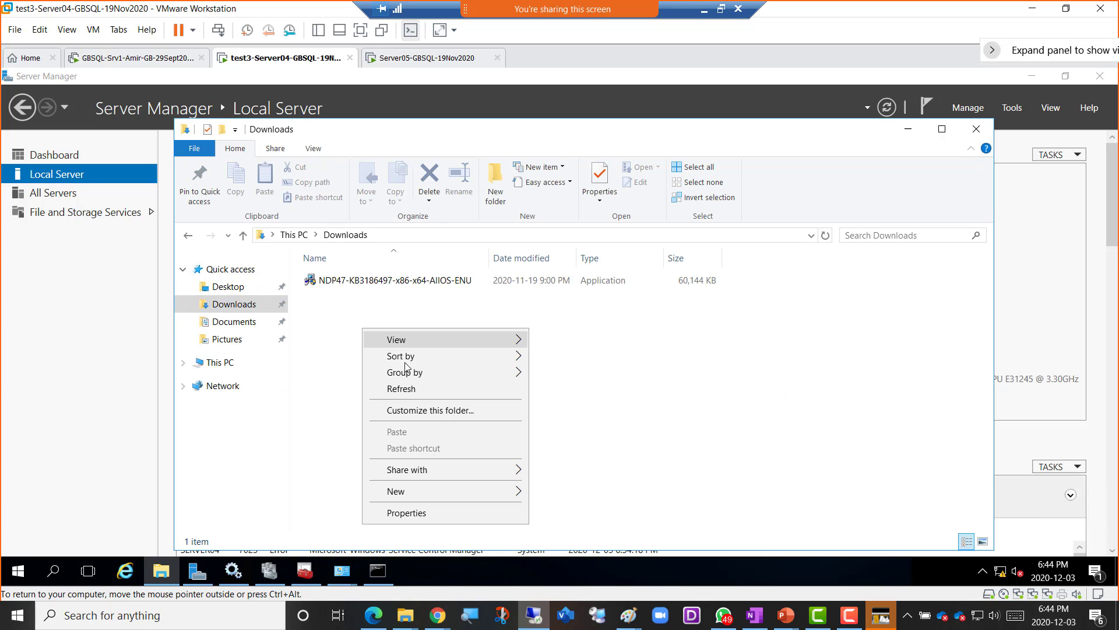
{"action": "left_click", "coordinate": [1032, 8]}
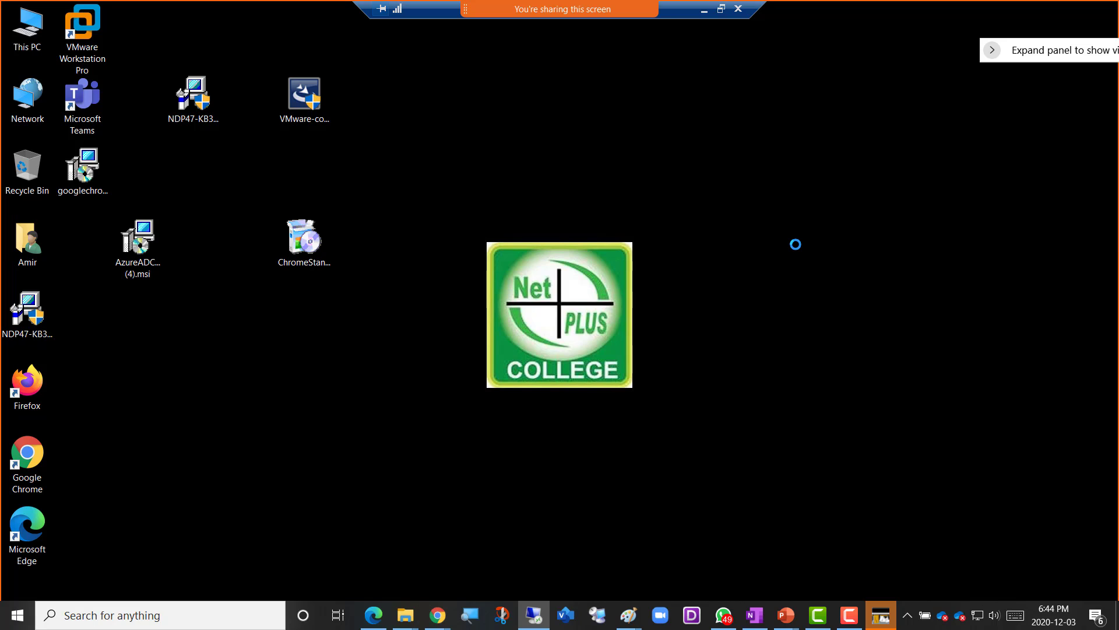
- Paste SSMS-Setup-ENU.exe onto the host desktop, then copy it again for Server04
{"action": "right_click", "coordinate": [740, 159]}
{"action": "left_click", "coordinate": [792, 226]}
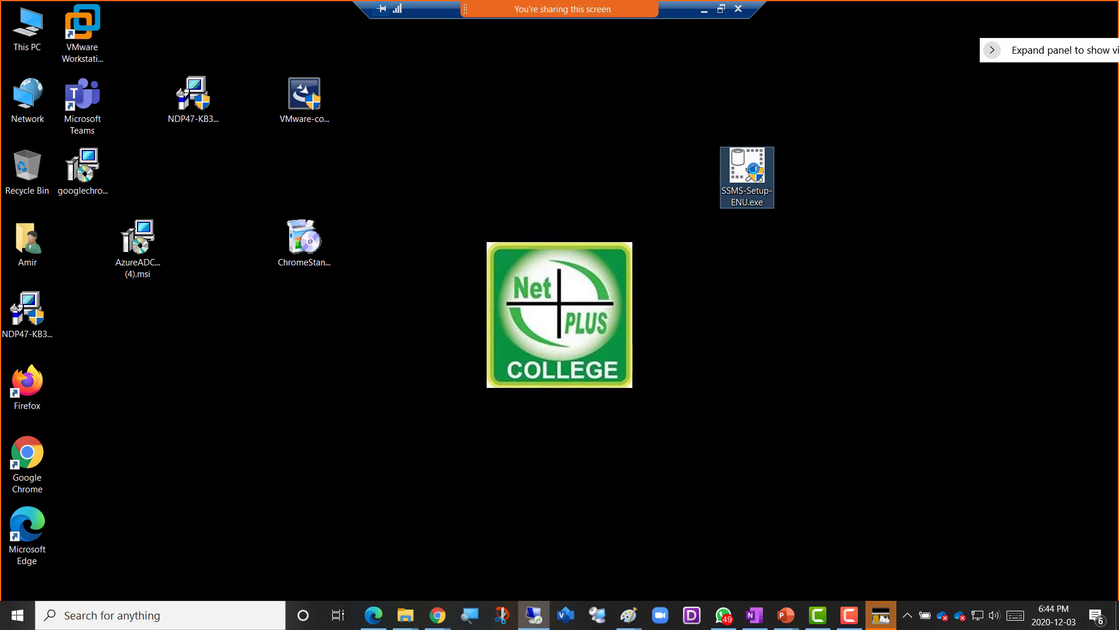
{"action": "right_click", "coordinate": [753, 146]}
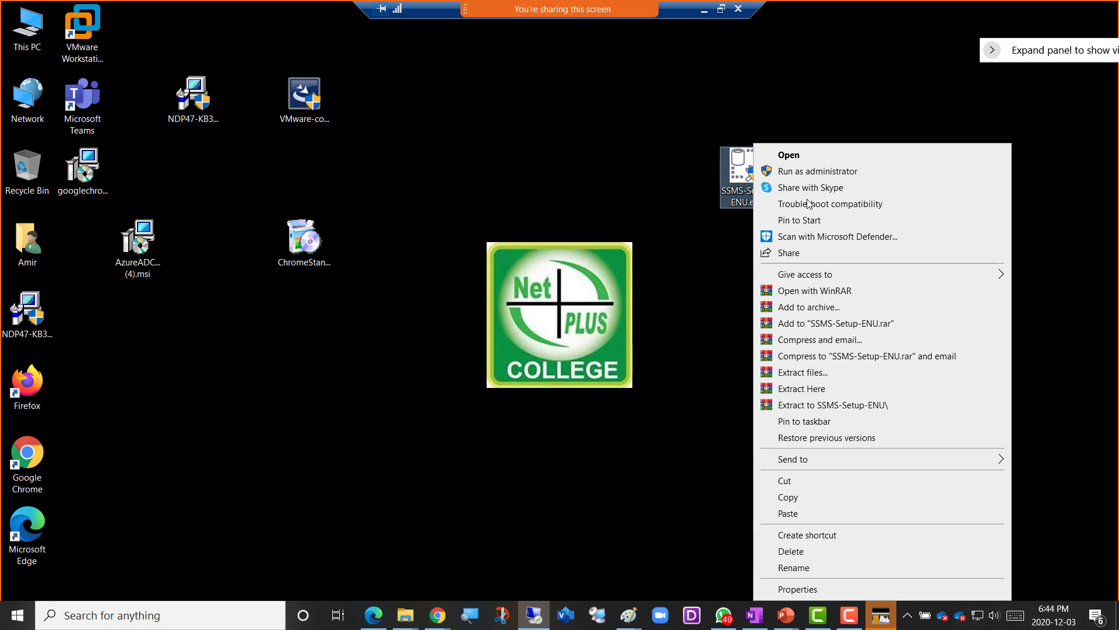
{"action": "left_click", "coordinate": [813, 498]}
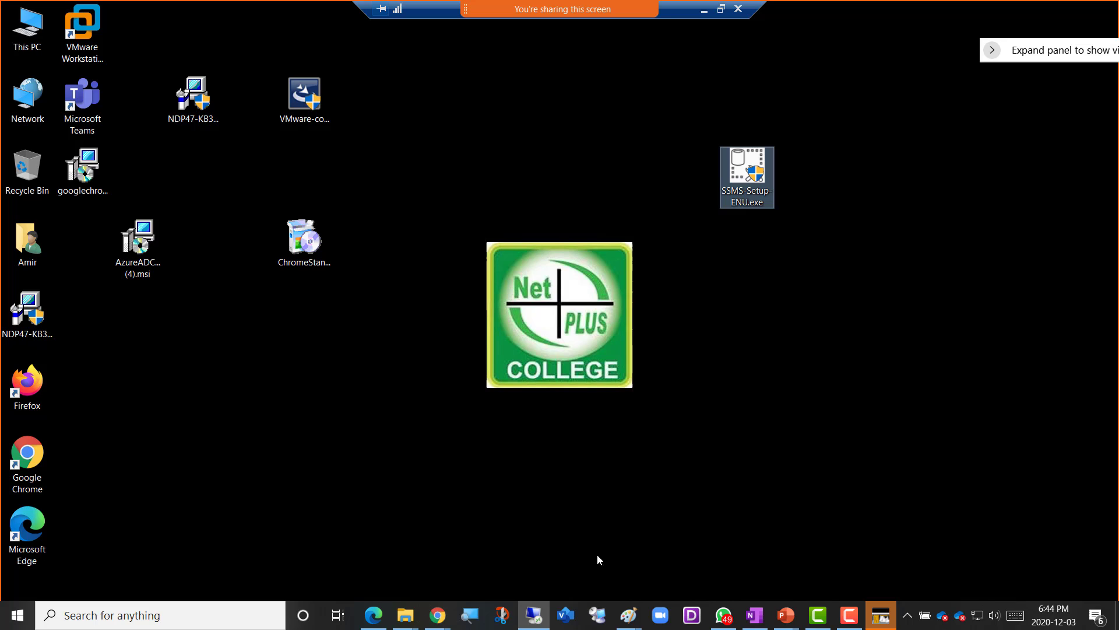
{"action": "left_click", "coordinate": [239, 615]}
- Return to the Server04 VM and paste SSMS-Setup-ENU into its Downloads folder beside NDP47
{"action": "left_click", "coordinate": [841, 461]}
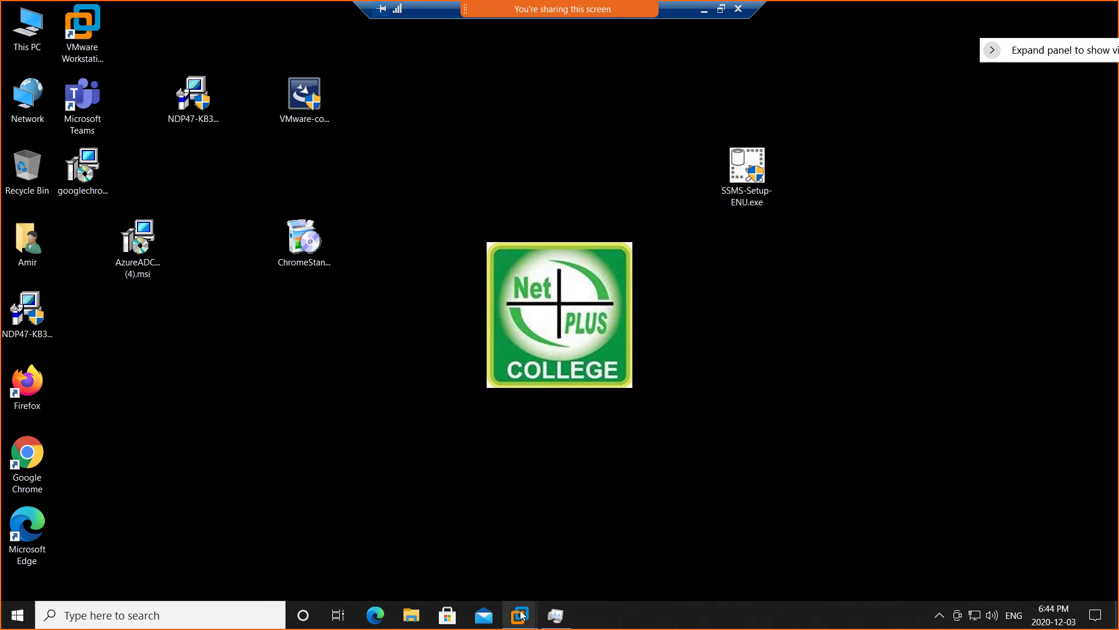
{"action": "mouse_move", "coordinate": [520, 614]}
{"action": "left_click", "coordinate": [588, 527]}
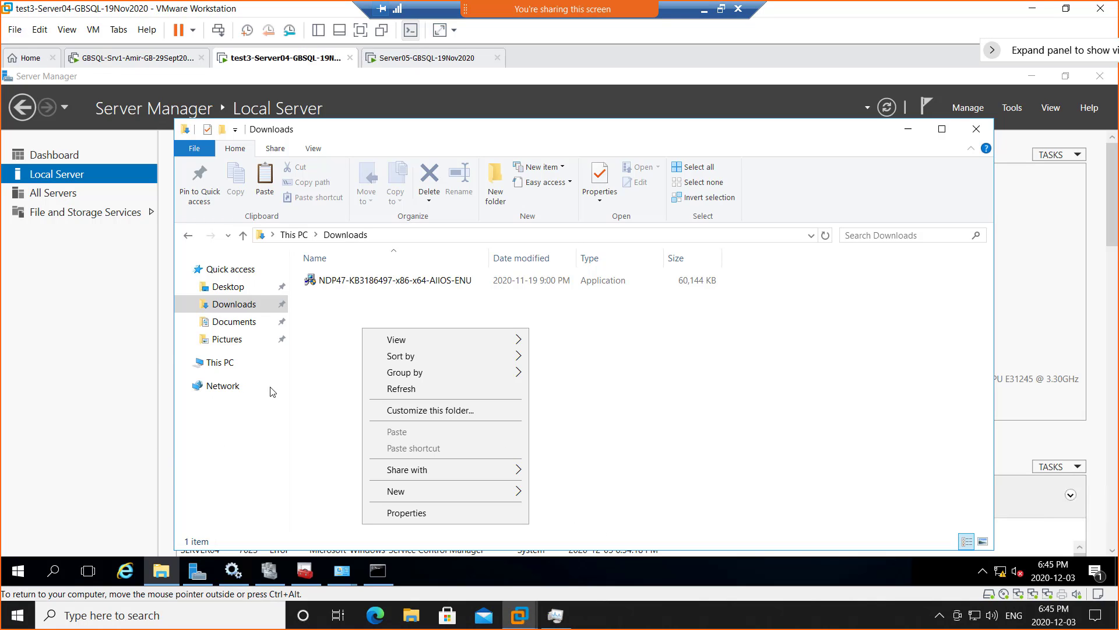
{"action": "right_click", "coordinate": [324, 337]}
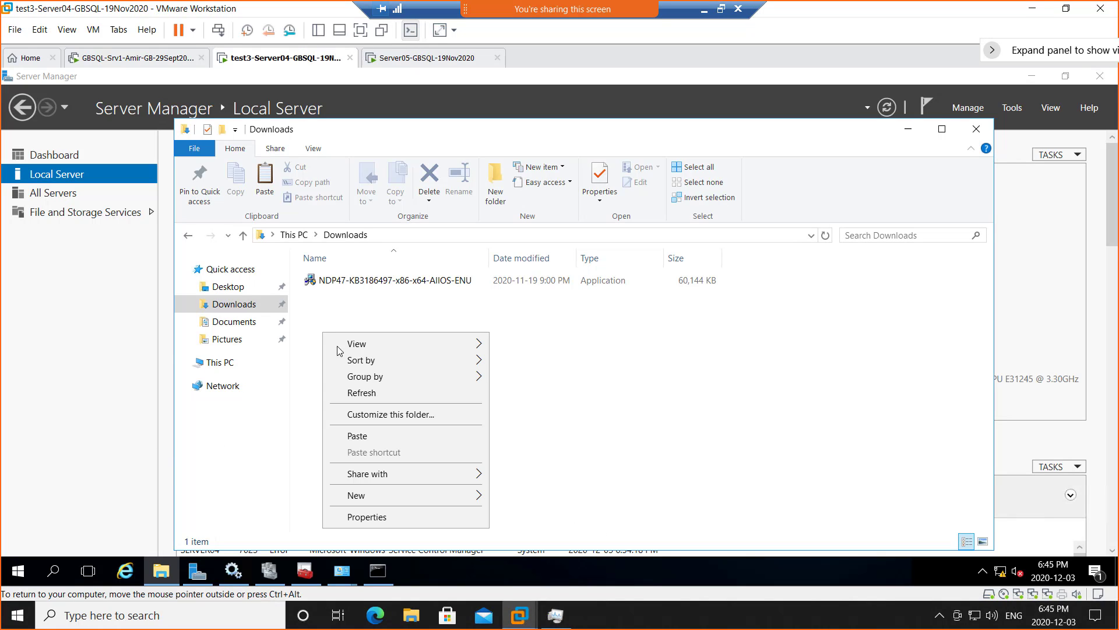
{"action": "left_click", "coordinate": [369, 435]}
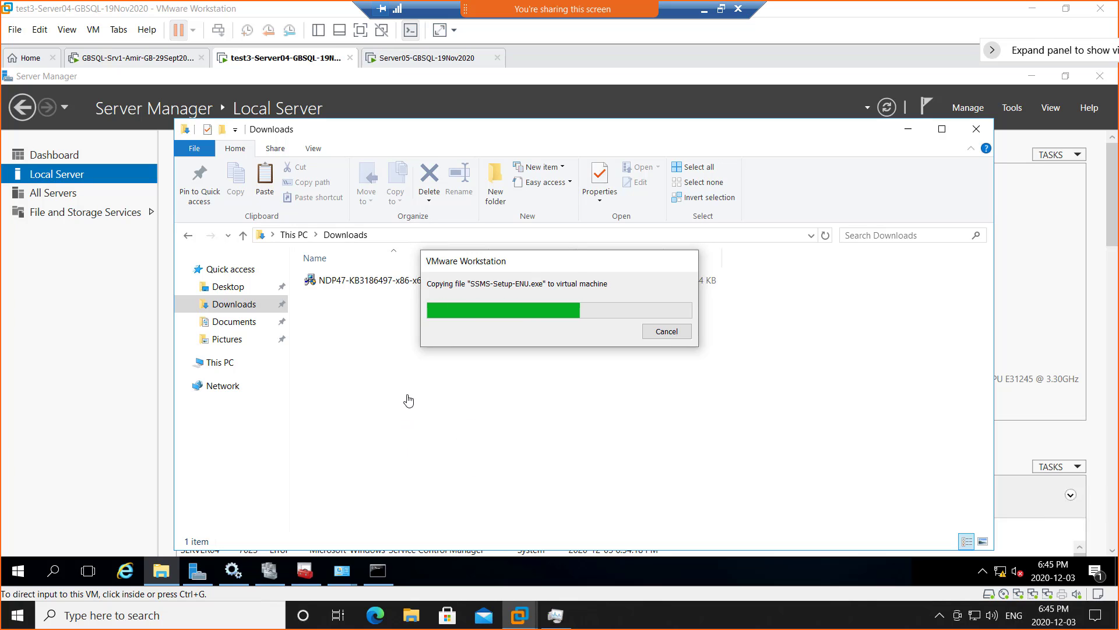
{"action": "left_click", "coordinate": [362, 399]}
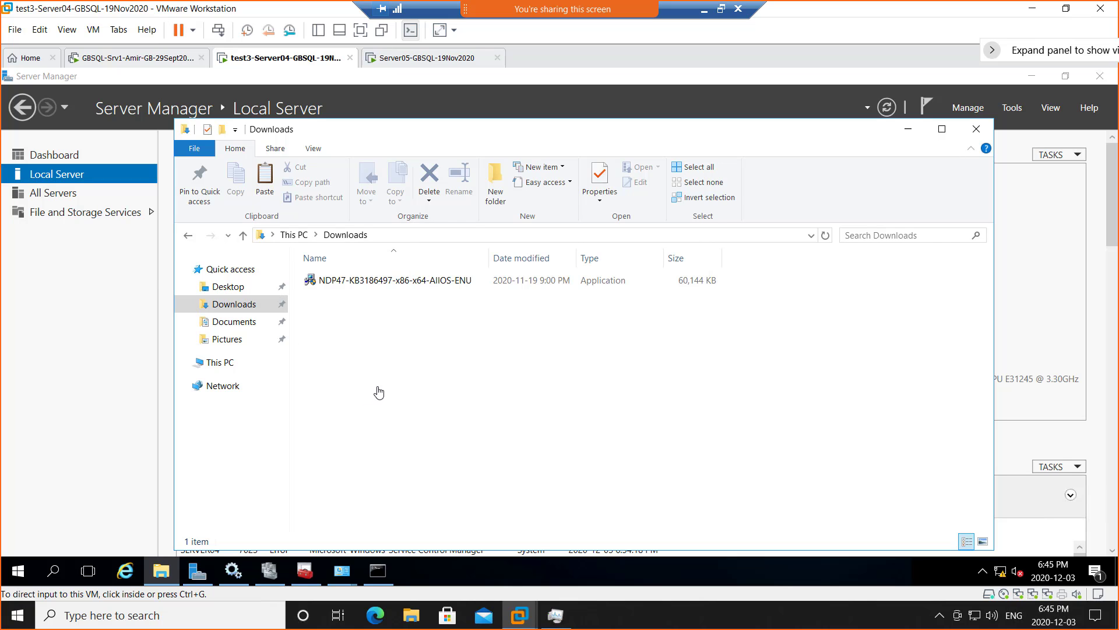
{"action": "left_click", "coordinate": [305, 574]}
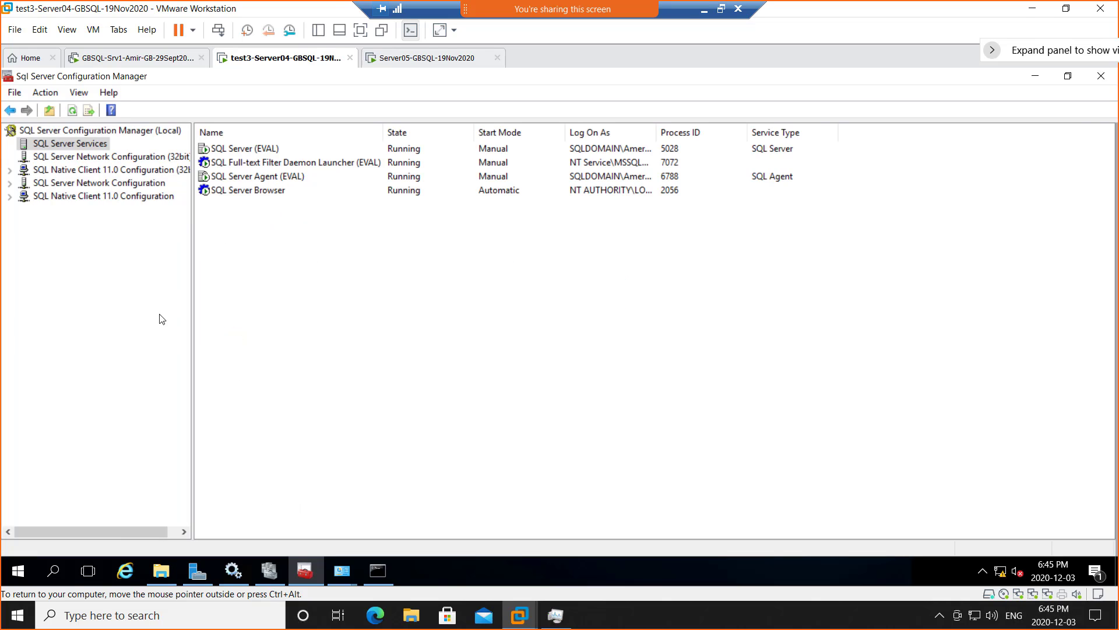
{"action": "left_click", "coordinate": [274, 193]}
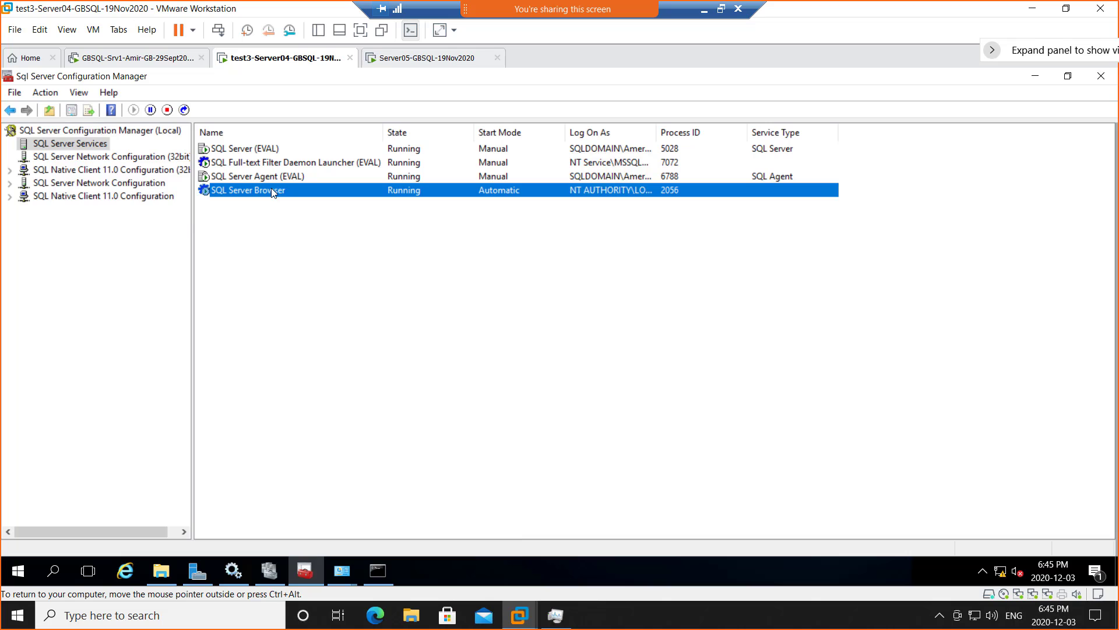
{"action": "double_click", "coordinate": [658, 134]}
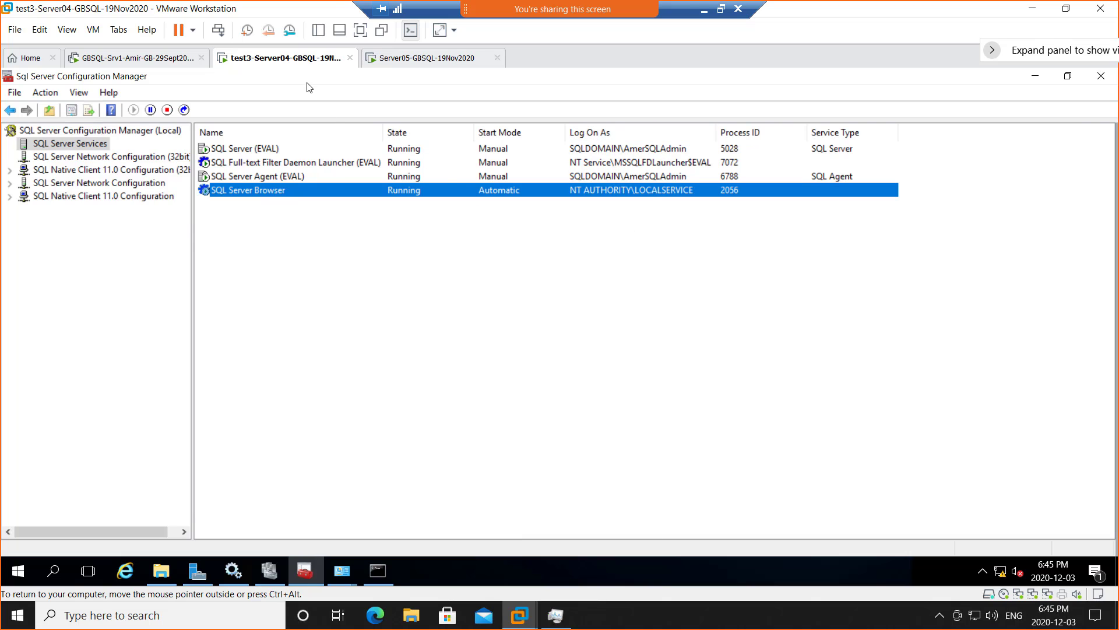
{"action": "left_click", "coordinate": [16, 573]}
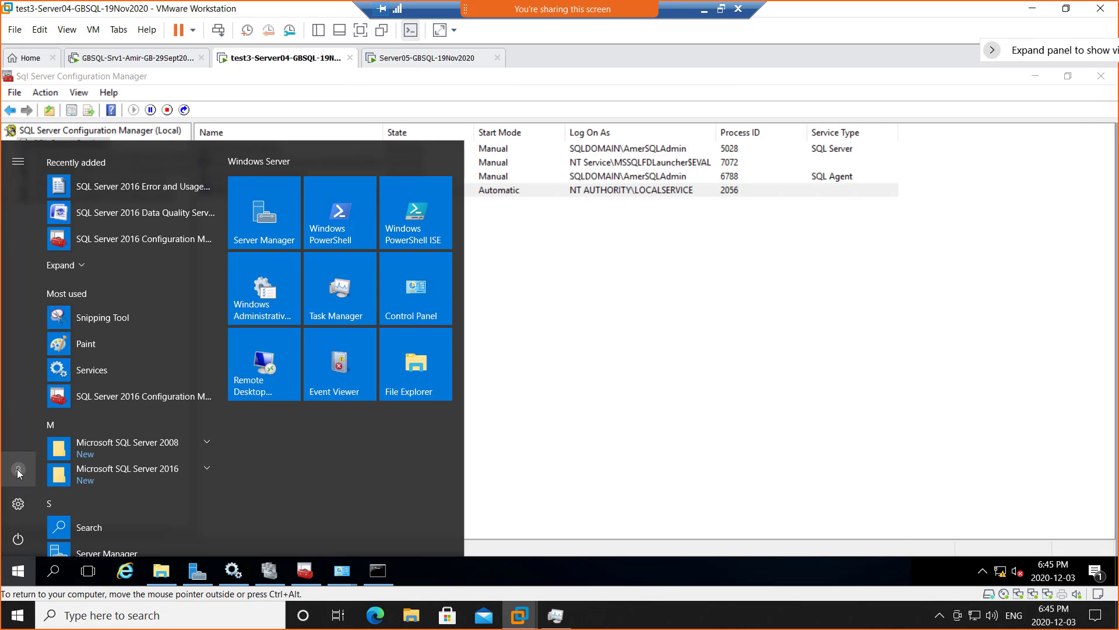
{"action": "left_click", "coordinate": [408, 59]}
{"action": "left_click", "coordinate": [13, 575]}
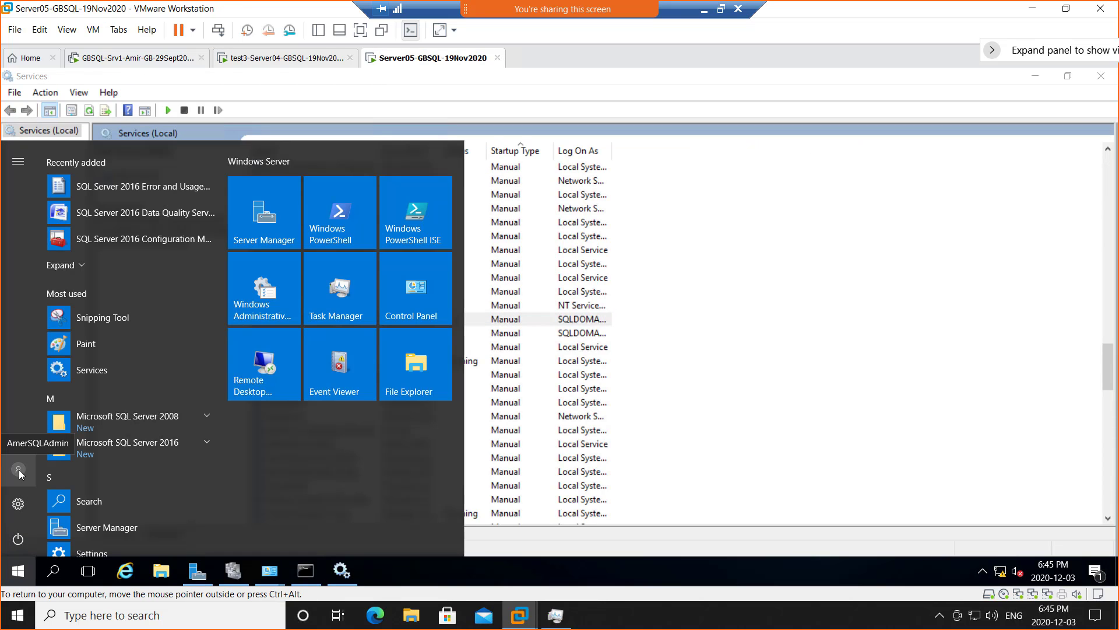
{"action": "left_click", "coordinate": [283, 60]}
{"action": "left_click", "coordinate": [543, 403]}
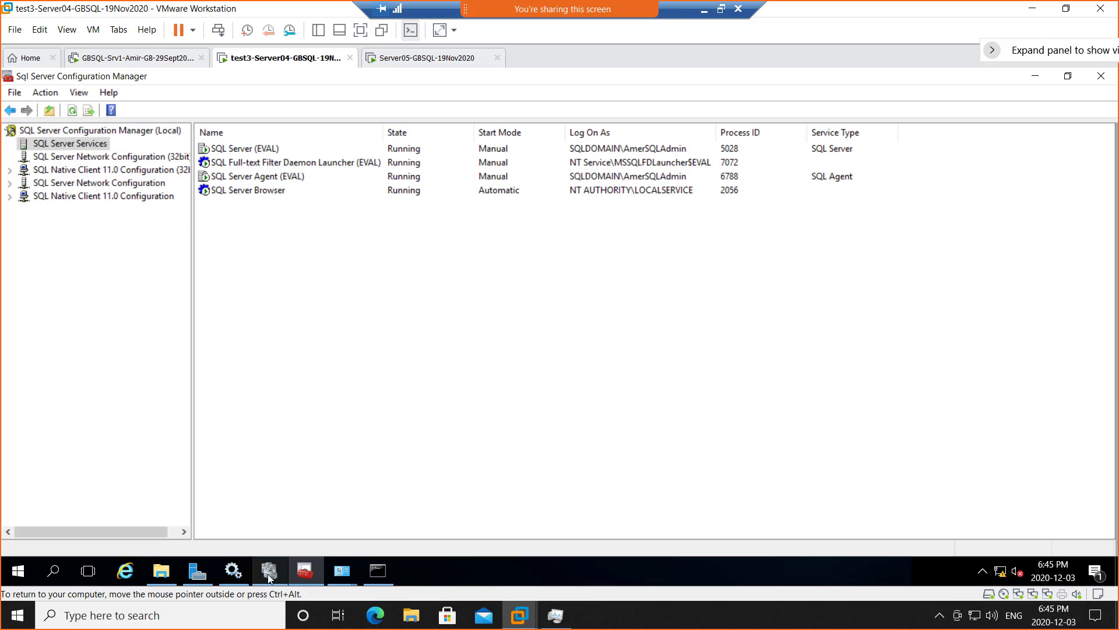
{"action": "left_click", "coordinate": [1035, 76]}
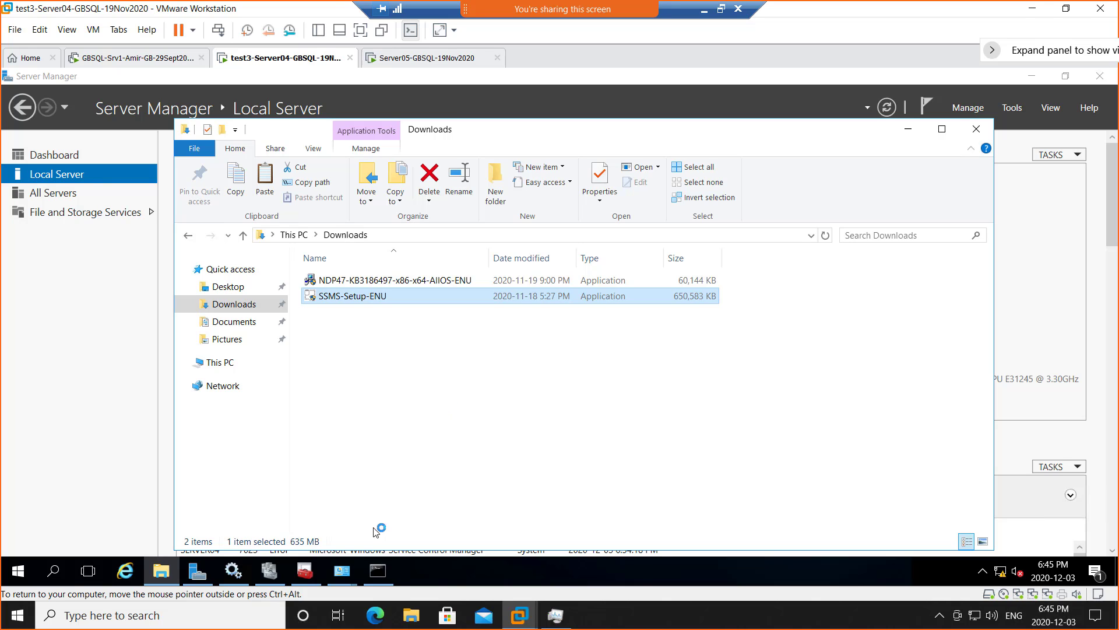
{"action": "left_click", "coordinate": [304, 570]}
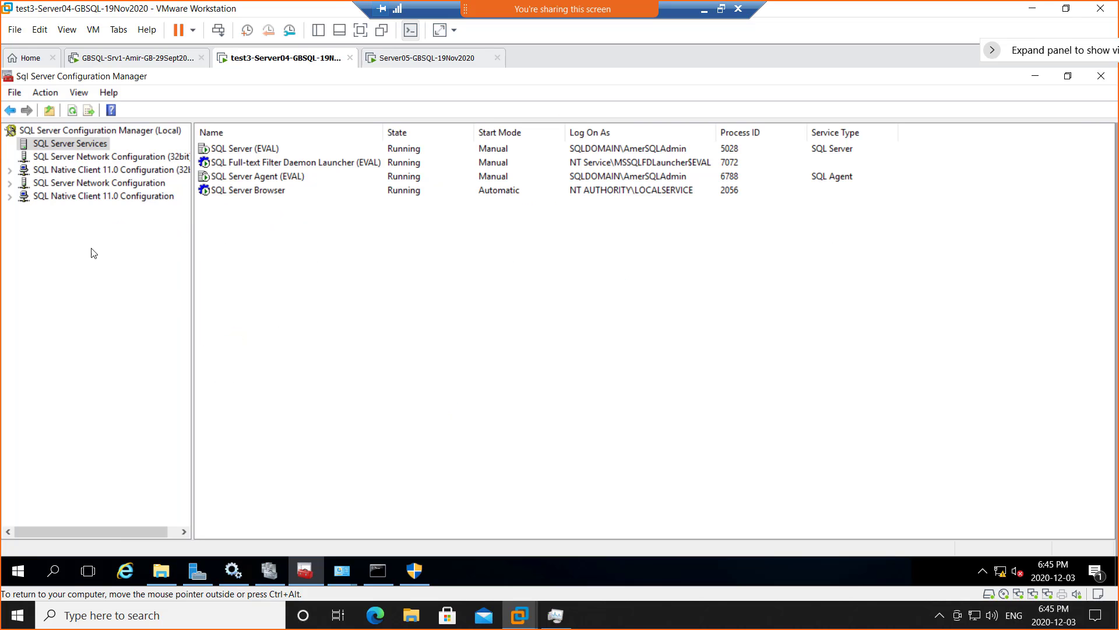
{"action": "right_click", "coordinate": [68, 143]}
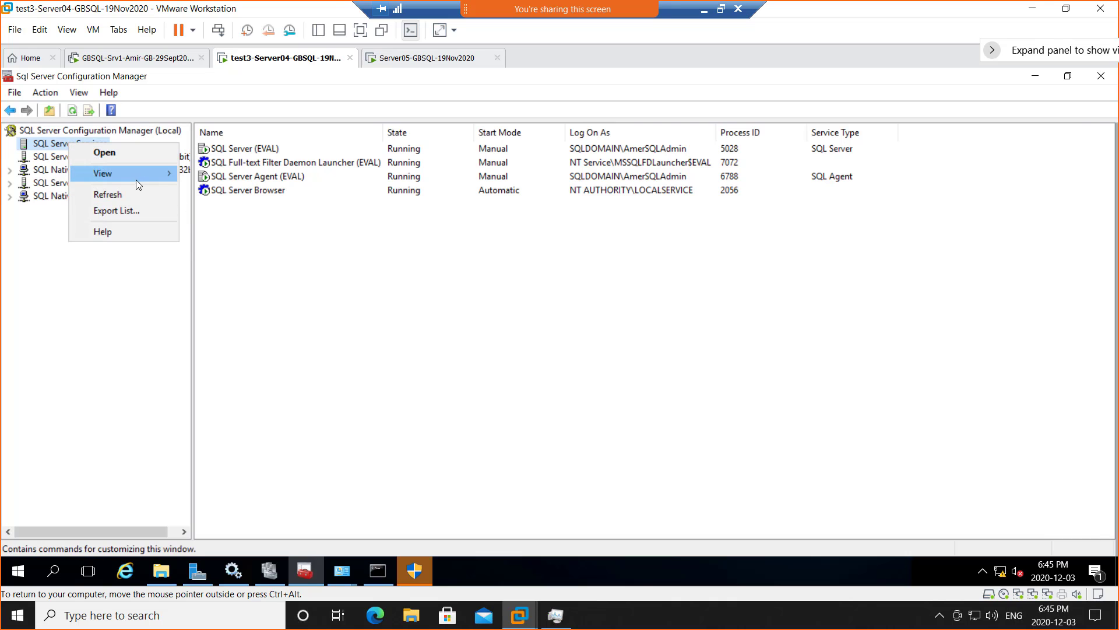
{"action": "mouse_move", "coordinate": [131, 180]}
{"action": "left_click", "coordinate": [54, 133]}
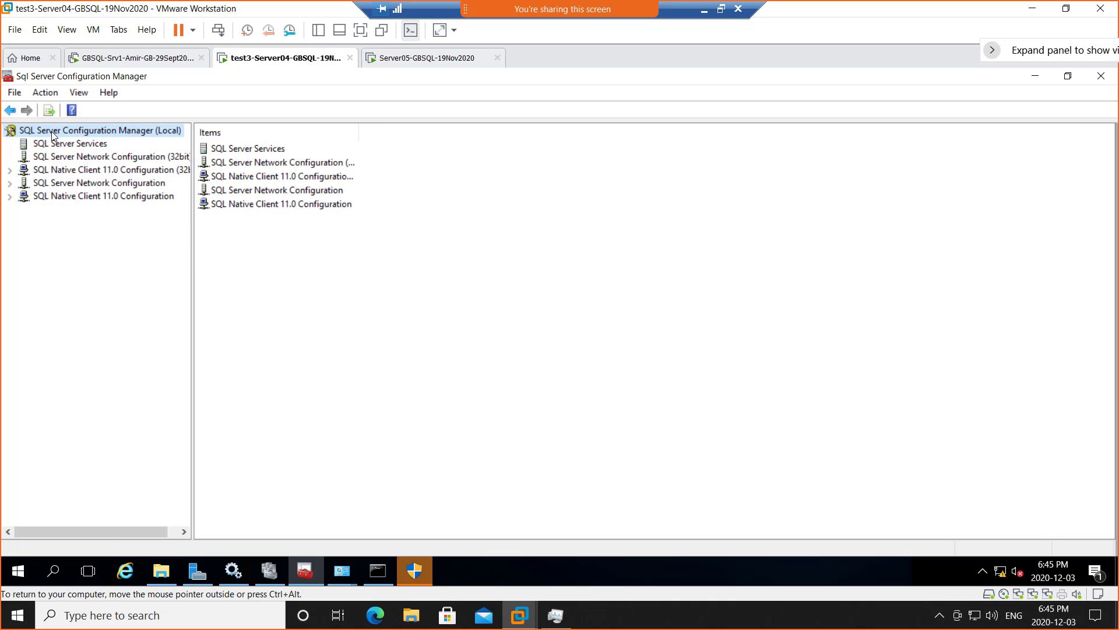
{"action": "left_click", "coordinate": [72, 146]}
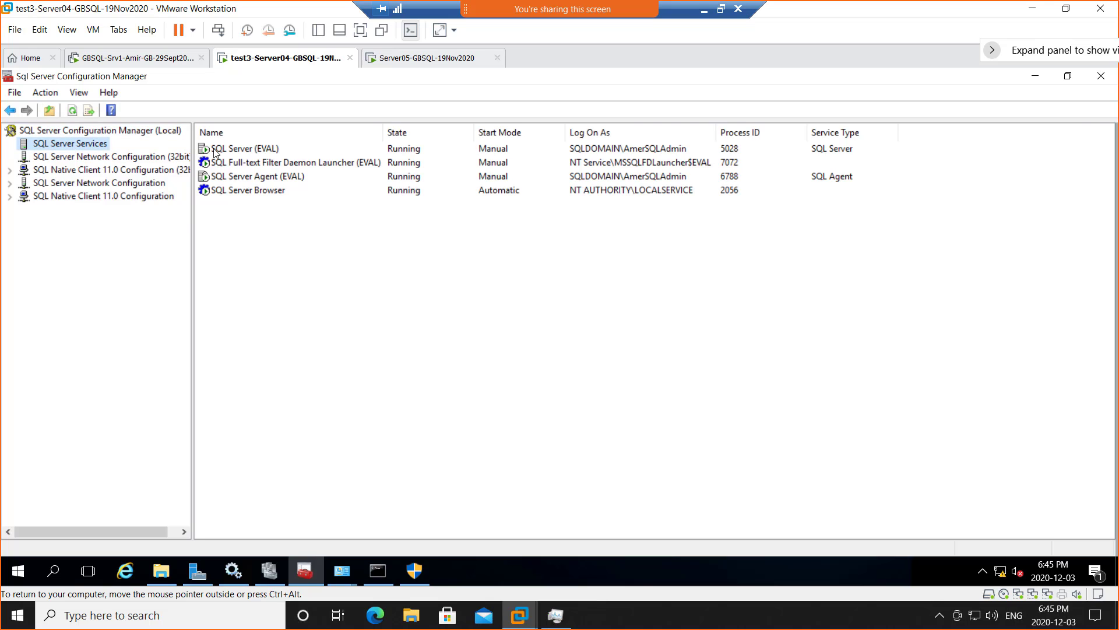
{"action": "left_click", "coordinate": [250, 152]}
- Restart the SQL Server (EVAL) service on Server04, then return to GBSQL-Srv1
{"action": "right_click", "coordinate": [249, 153]}
{"action": "left_click", "coordinate": [243, 243]}
{"action": "right_click", "coordinate": [250, 151]}
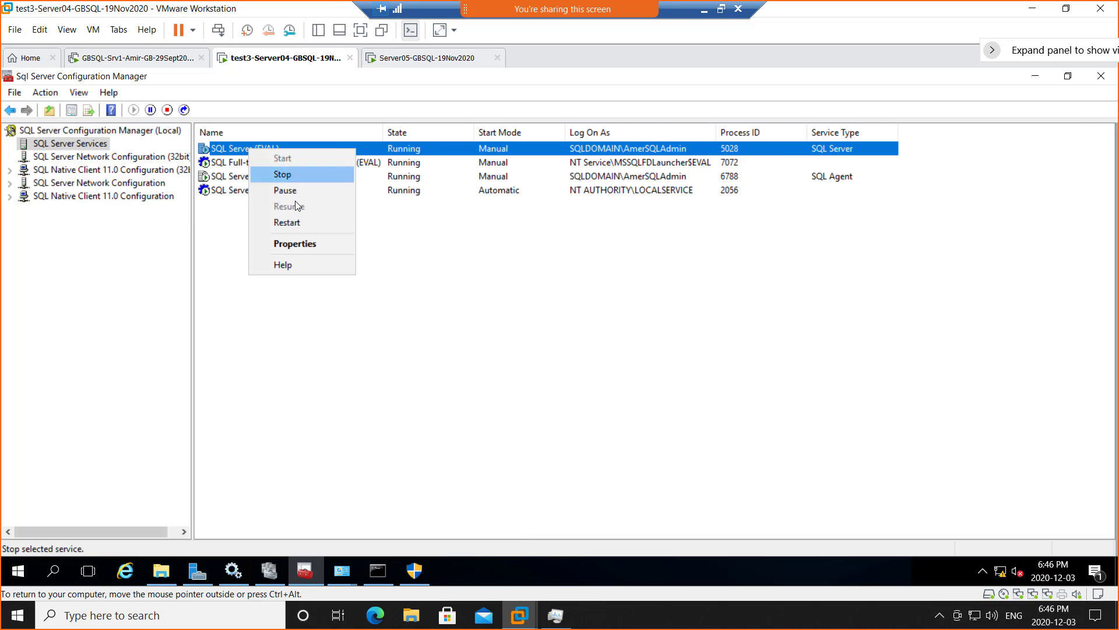
{"action": "left_click", "coordinate": [299, 220]}
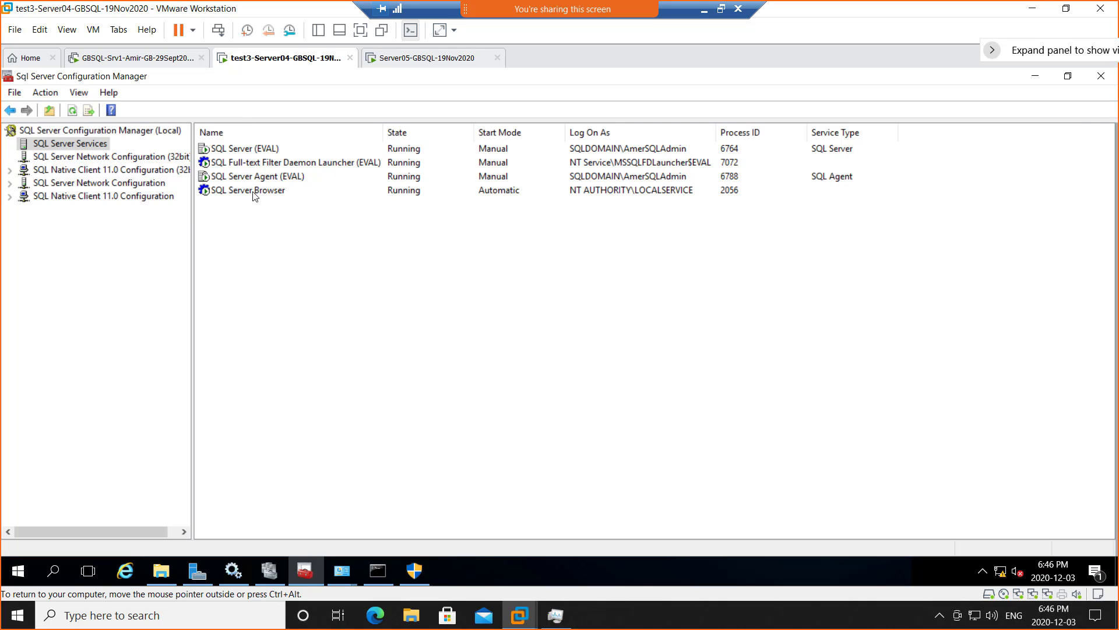
{"action": "left_click", "coordinate": [125, 58]}
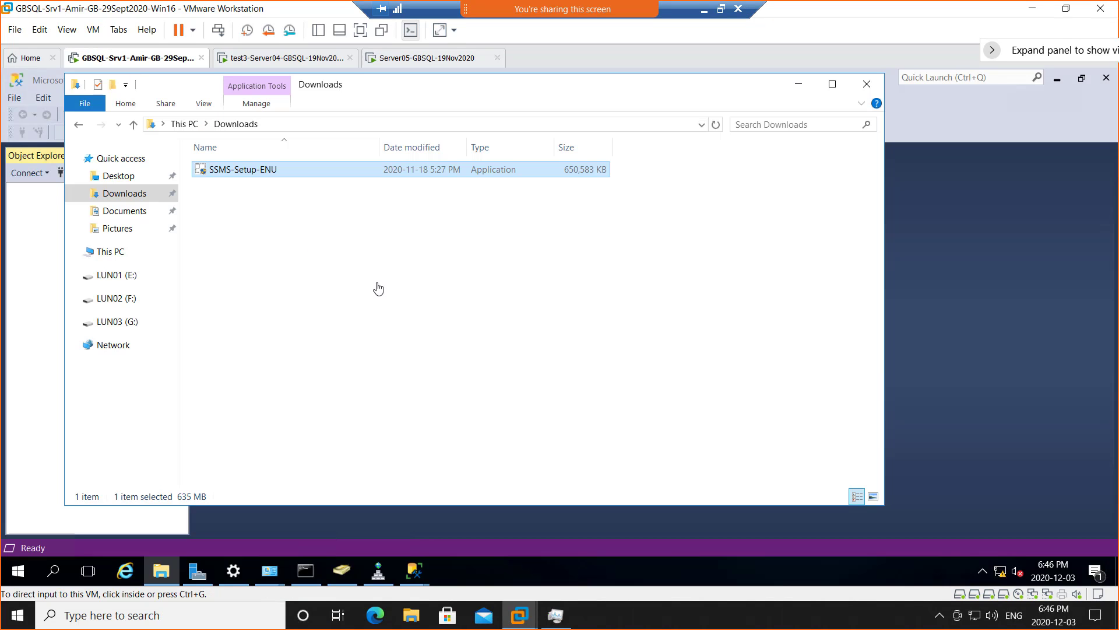
- Dismiss the server04 connection error and browse Network Servers for SQL Server instances
{"action": "left_click", "coordinate": [798, 84]}
{"action": "left_click", "coordinate": [763, 303]}
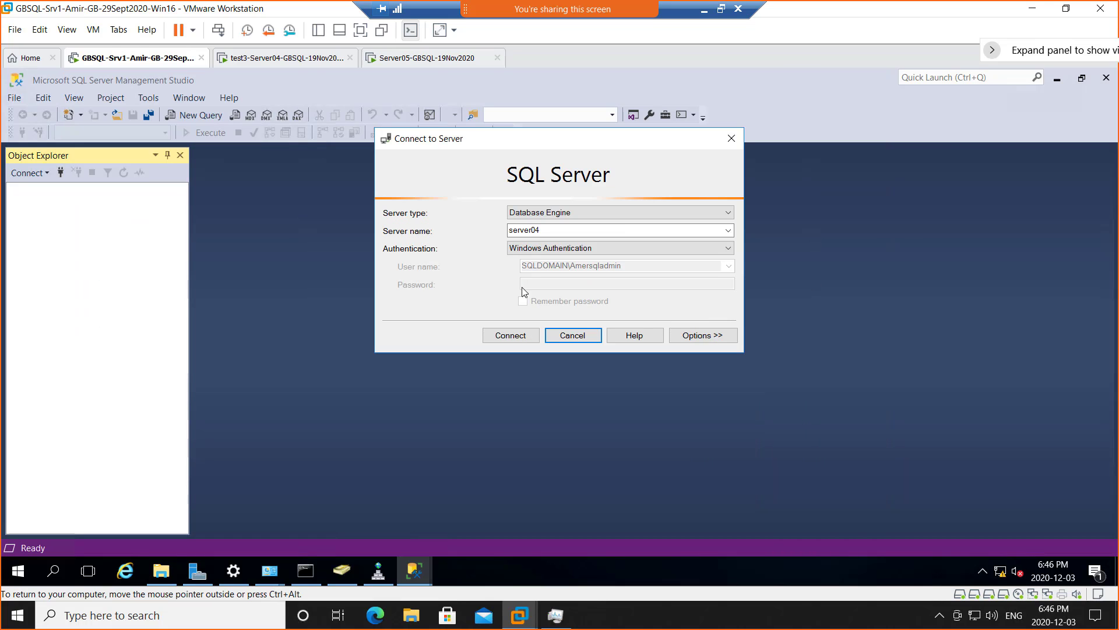
{"action": "left_click", "coordinate": [728, 233]}
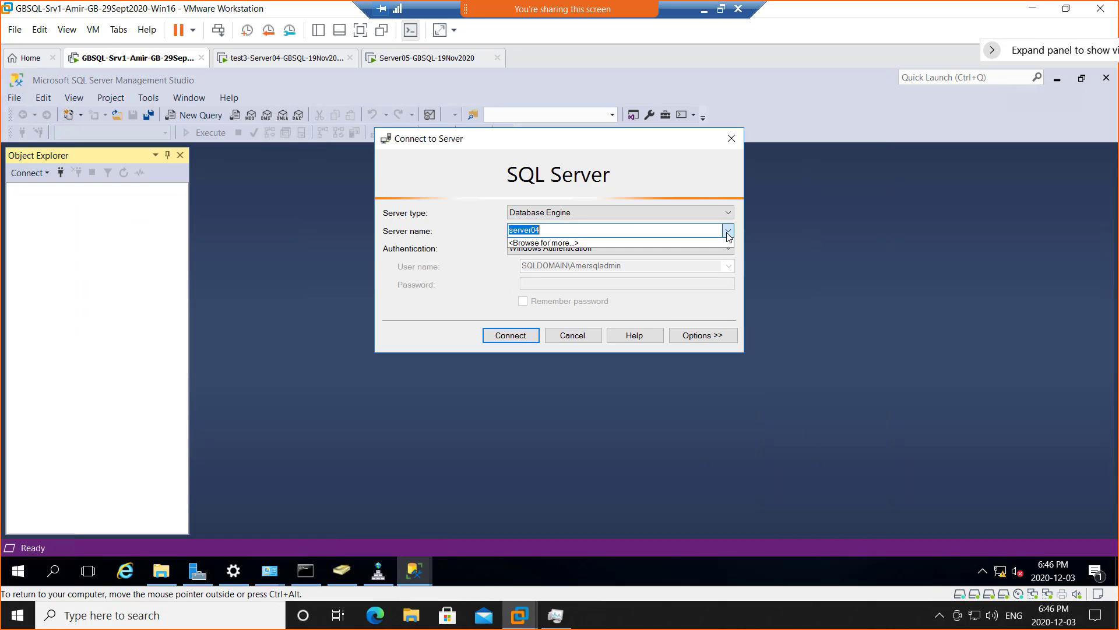
{"action": "left_click", "coordinate": [659, 241]}
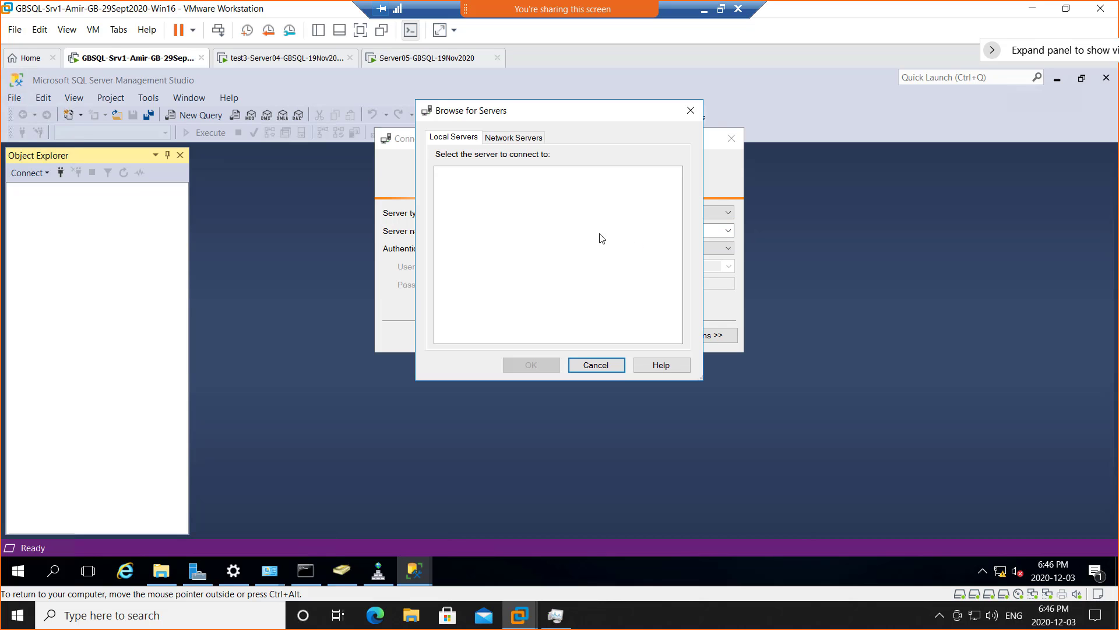
{"action": "left_click", "coordinate": [512, 138]}
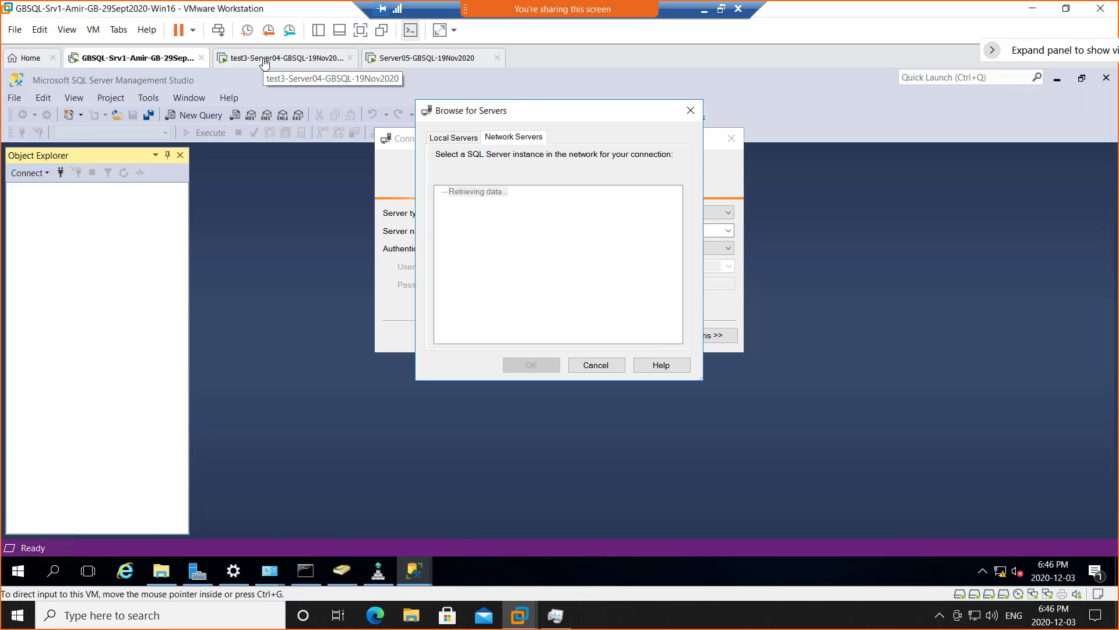
- Check Server Manager's Local Server properties, then bring the SSMS windows back
{"action": "left_click", "coordinate": [197, 571]}
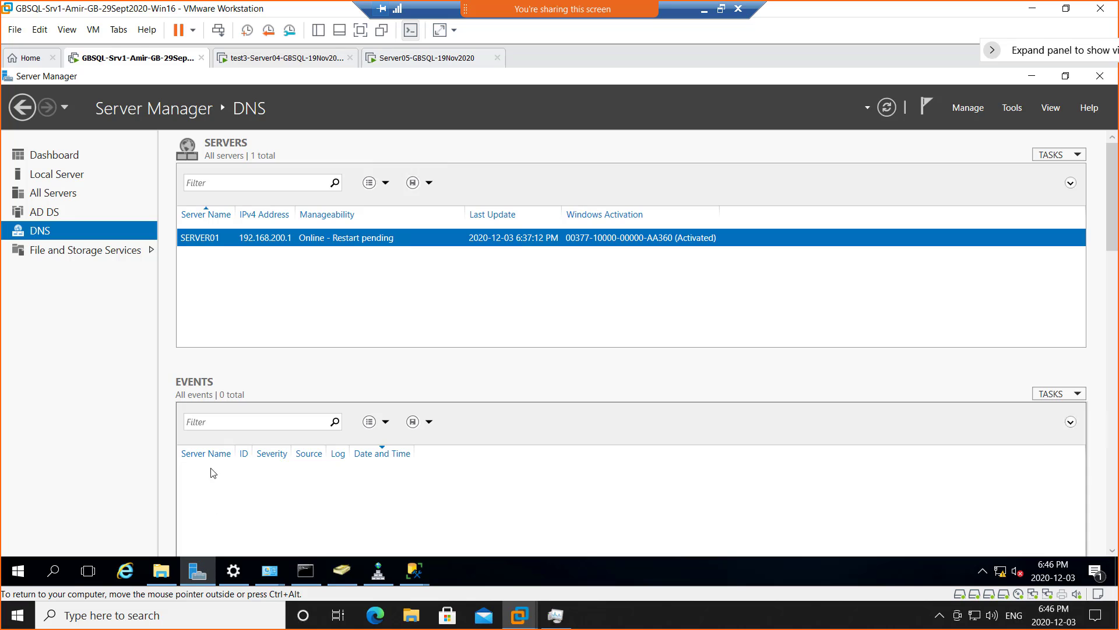
{"action": "left_click", "coordinate": [56, 175]}
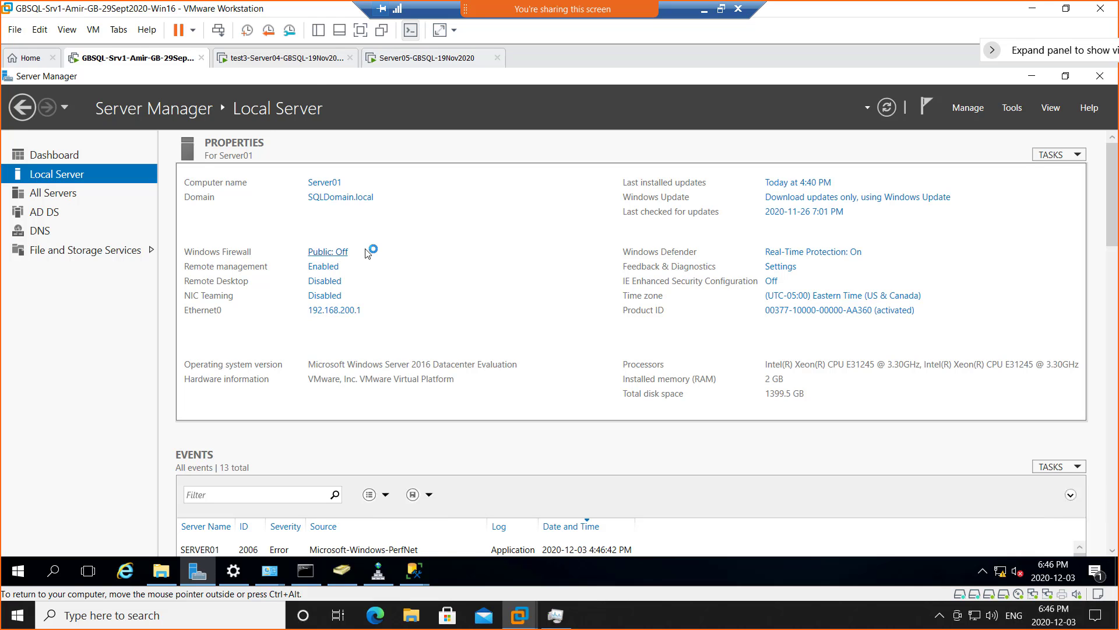
{"action": "left_click", "coordinate": [414, 568]}
- Pick GBCLUSTER\EVAL under network Database Engine instances and connect SSMS to it
{"action": "left_click", "coordinate": [480, 524]}
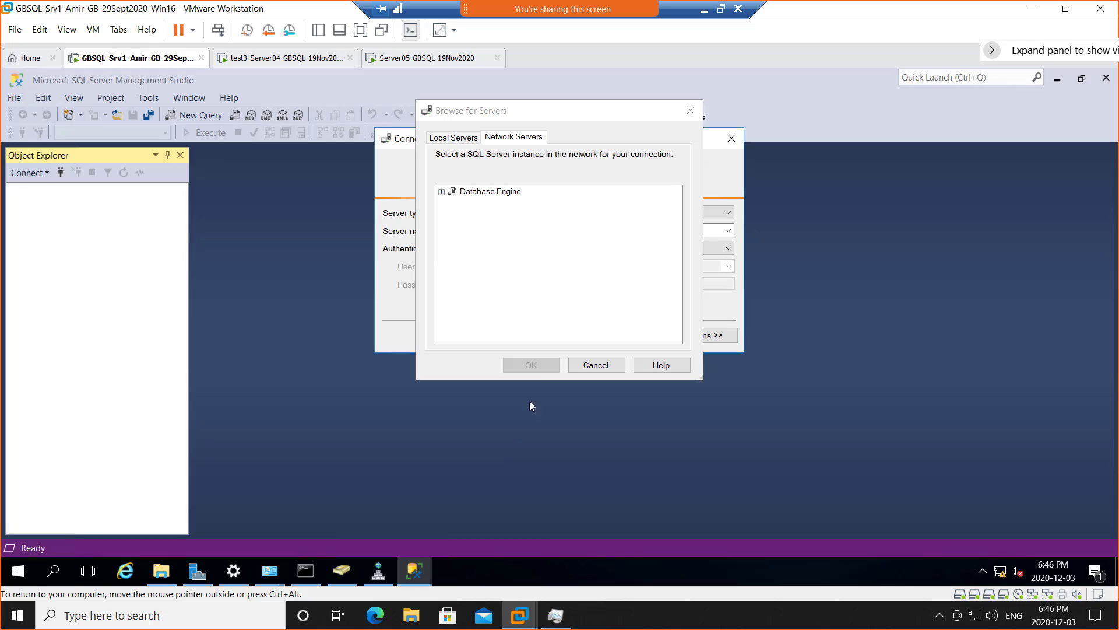
{"action": "left_click", "coordinate": [441, 193]}
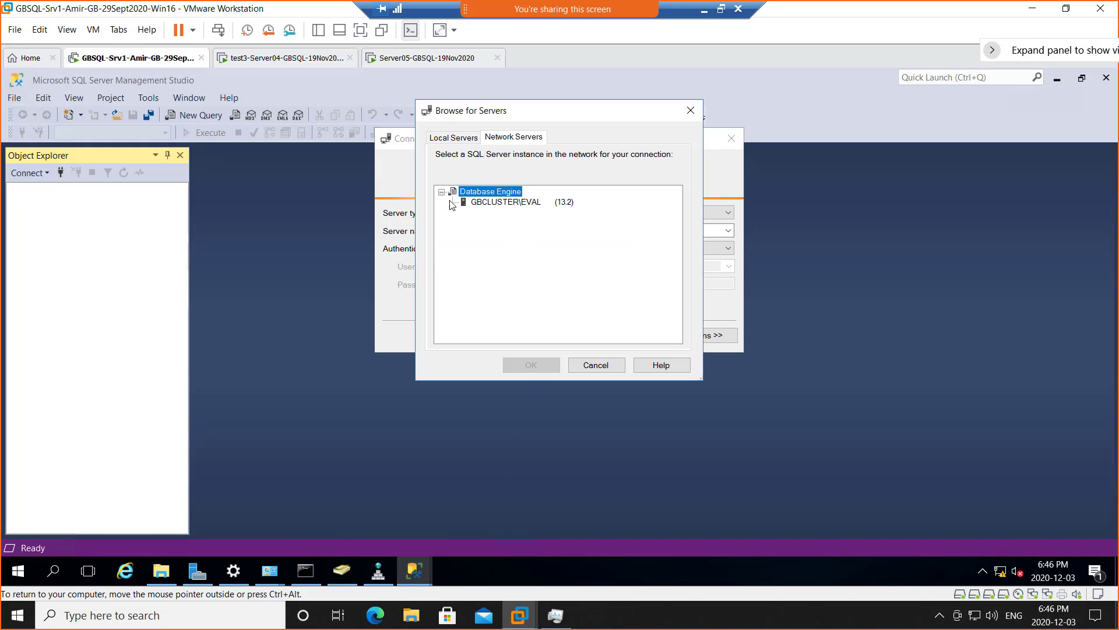
{"action": "left_click", "coordinate": [523, 205]}
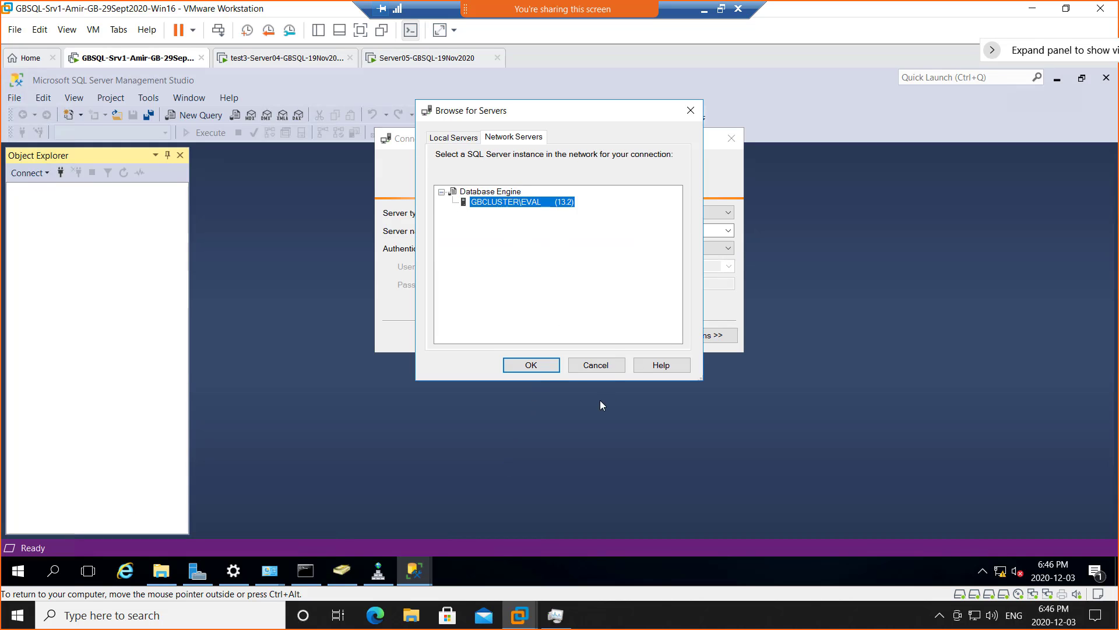
{"action": "left_click", "coordinate": [530, 365]}
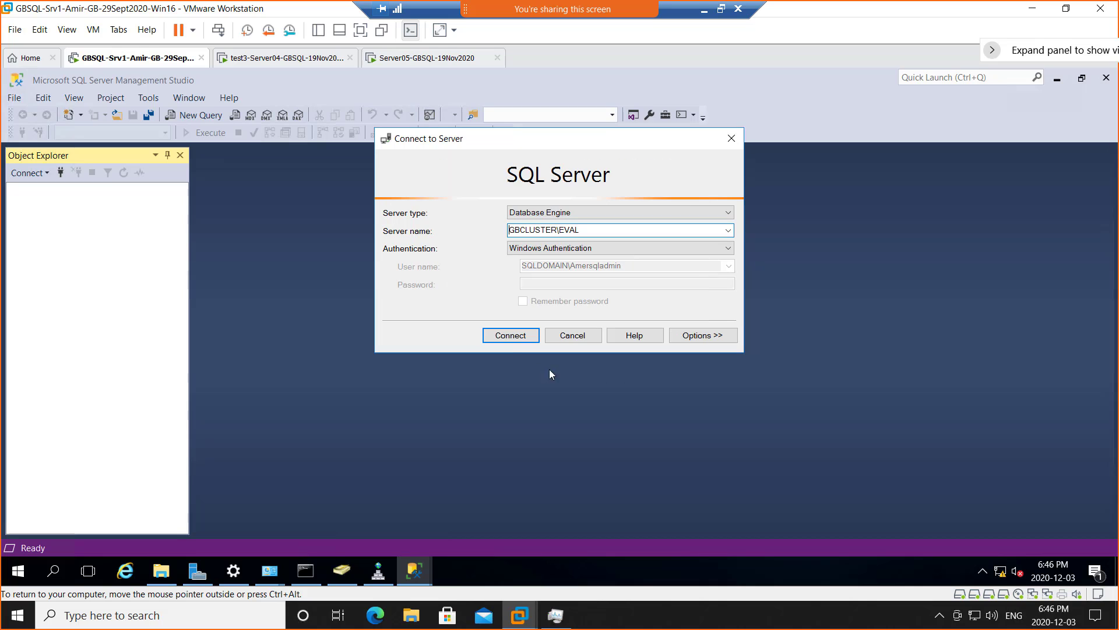
{"action": "left_click", "coordinate": [510, 341]}
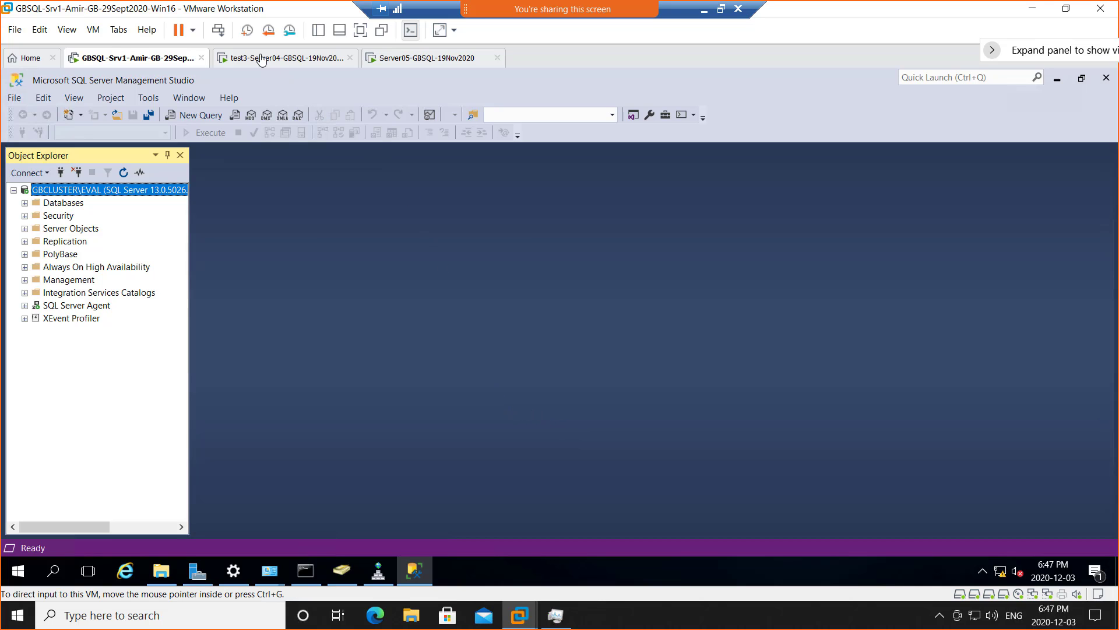
{"action": "left_click", "coordinate": [284, 57]}
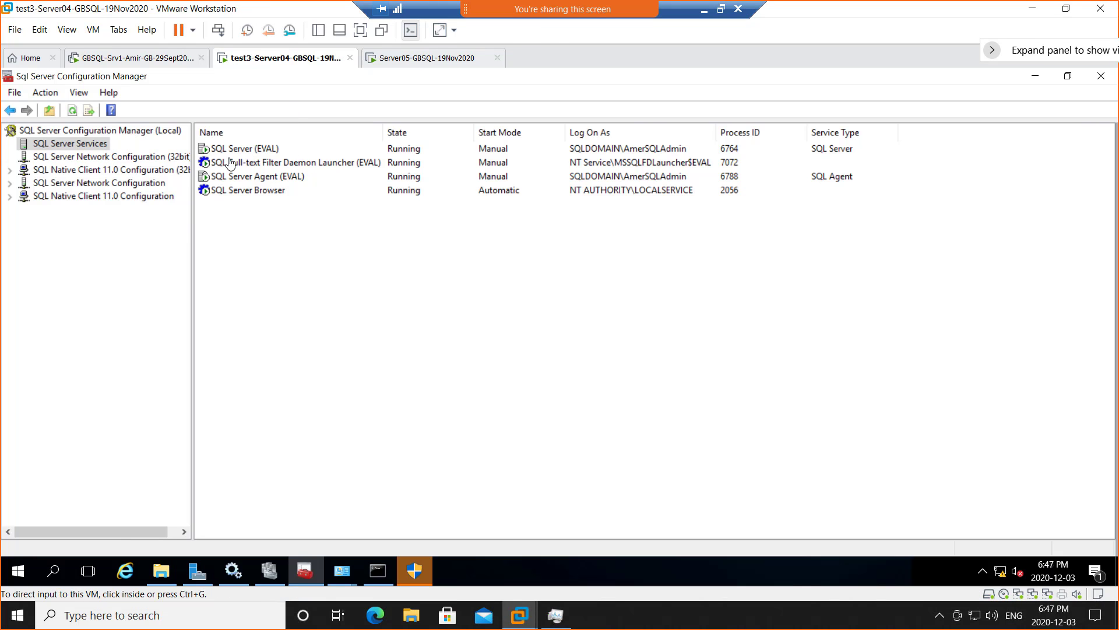
- Dismiss Server04's SSMS setup permission prompt, minimize Configuration Manager and close the Downloads window
{"action": "left_click", "coordinate": [417, 576]}
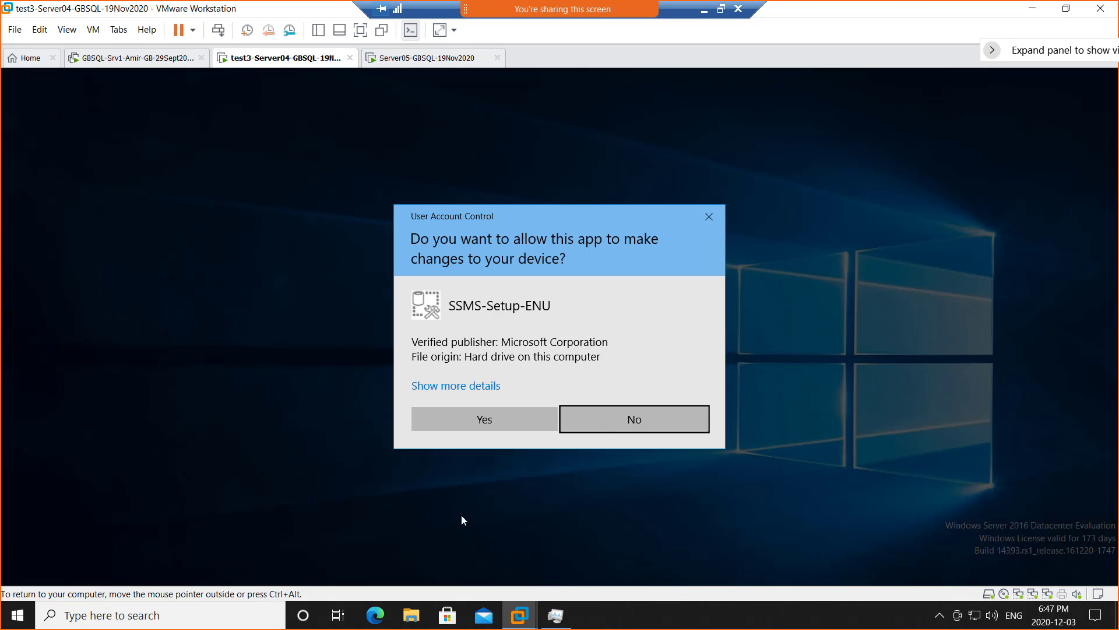
{"action": "left_click", "coordinate": [610, 417]}
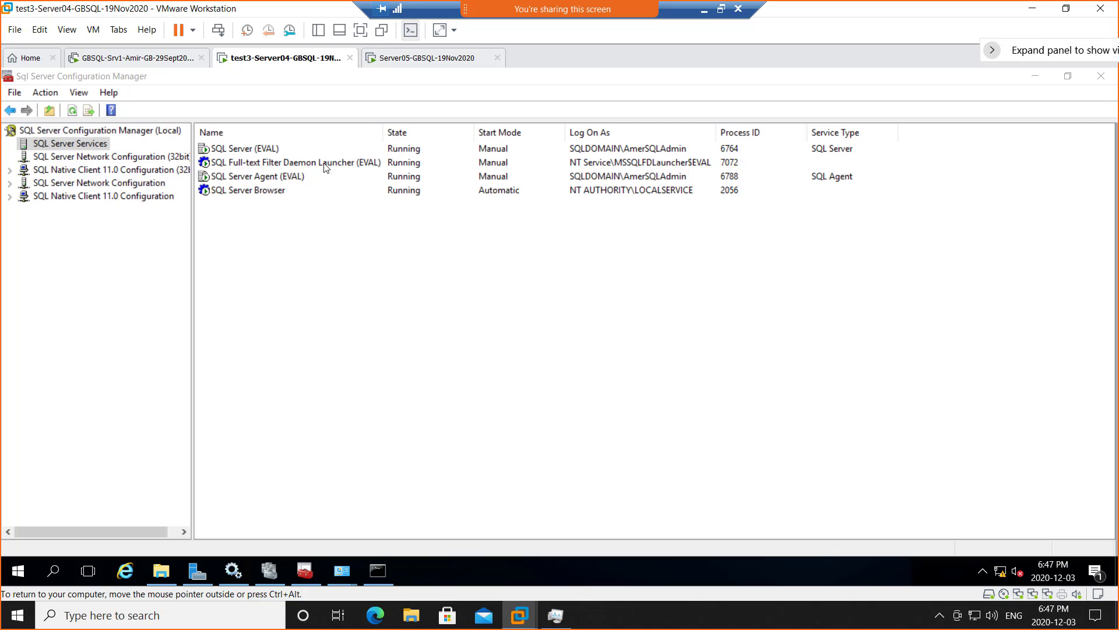
{"action": "left_click", "coordinate": [1036, 76]}
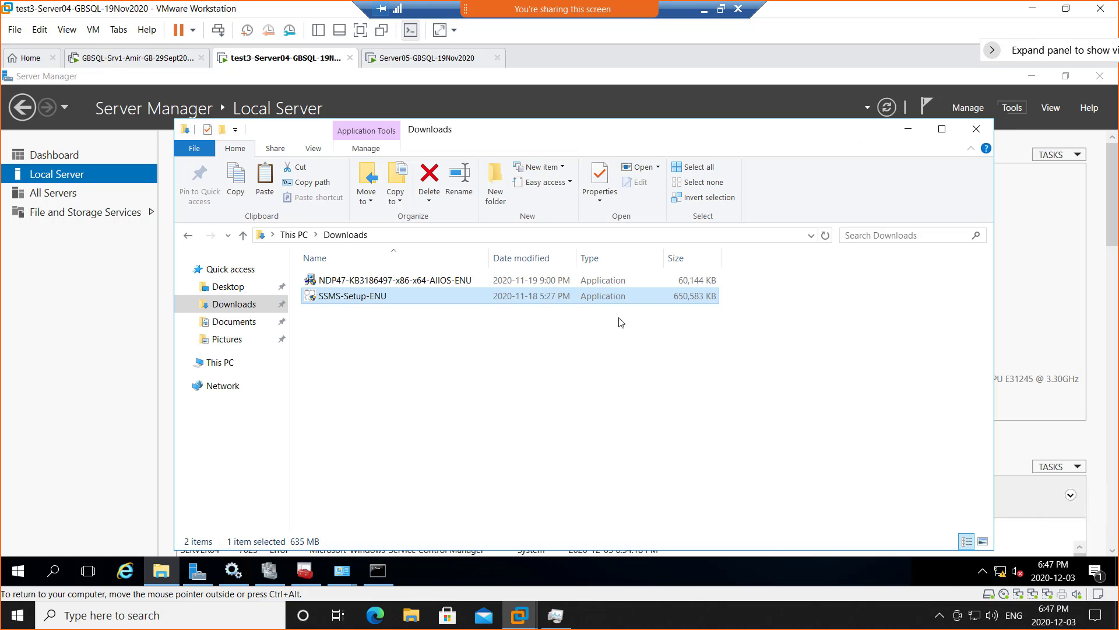
{"action": "left_click", "coordinate": [981, 132]}
- Draw a black line from the SSMS note to SQL SERVER and a small indigo rounded rectangle atop Server04
{"action": "left_click", "coordinate": [705, 10]}
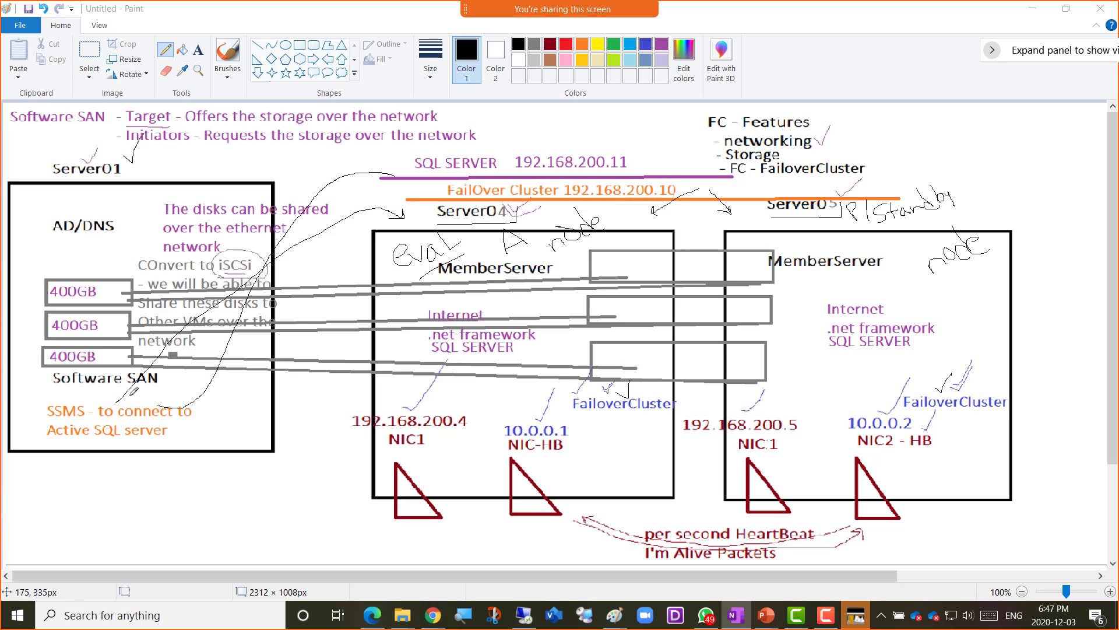
{"action": "mouse_move", "coordinate": [114, 397]}
{"action": "left_mouse_down"}
{"action": "mouse_move", "coordinate": [229, 279]}
{"action": "mouse_move", "coordinate": [354, 188]}
{"action": "mouse_move", "coordinate": [390, 178]}
{"action": "mouse_move", "coordinate": [413, 214]}
{"action": "left_mouse_up"}
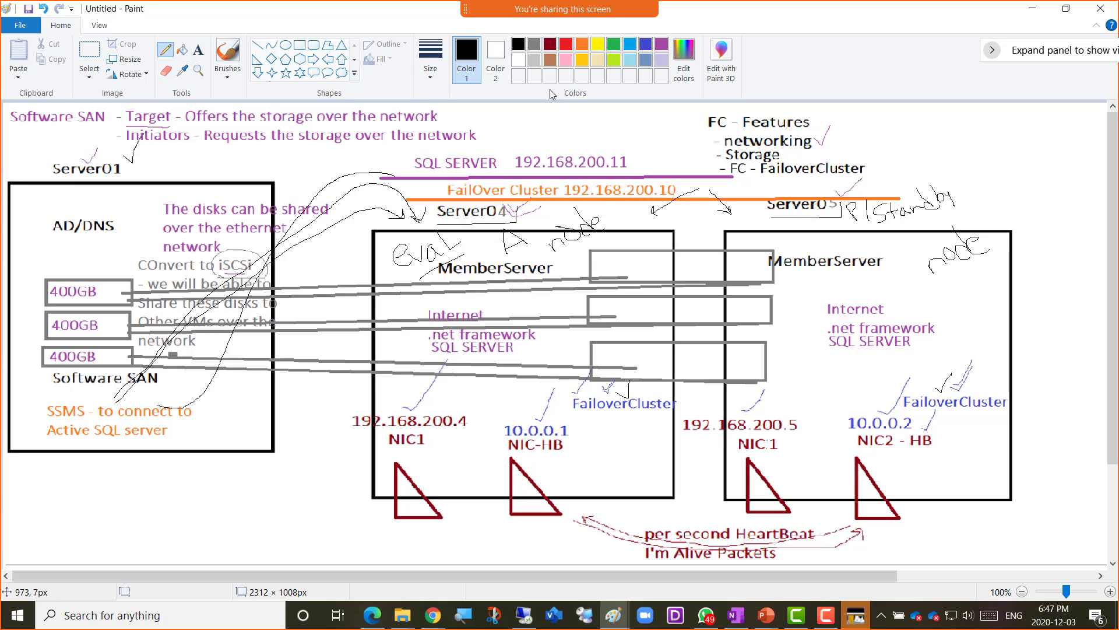
{"action": "left_click", "coordinate": [646, 44]}
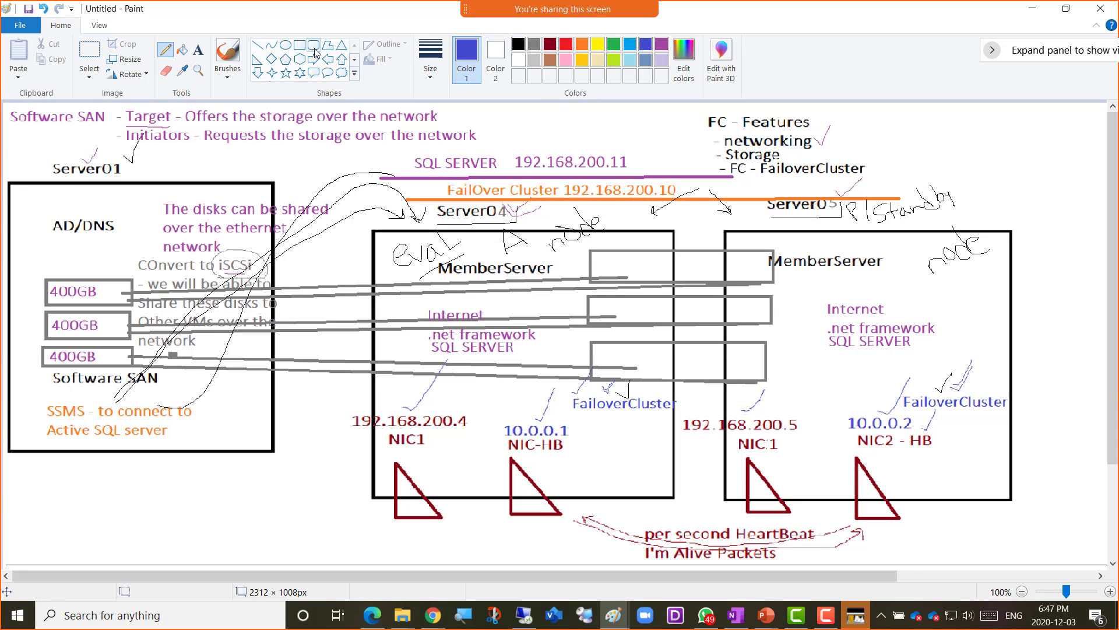
{"action": "left_click", "coordinate": [313, 44]}
{"action": "left_click_drag", "start_coordinate": [619, 210], "coordinate": [648, 267]}
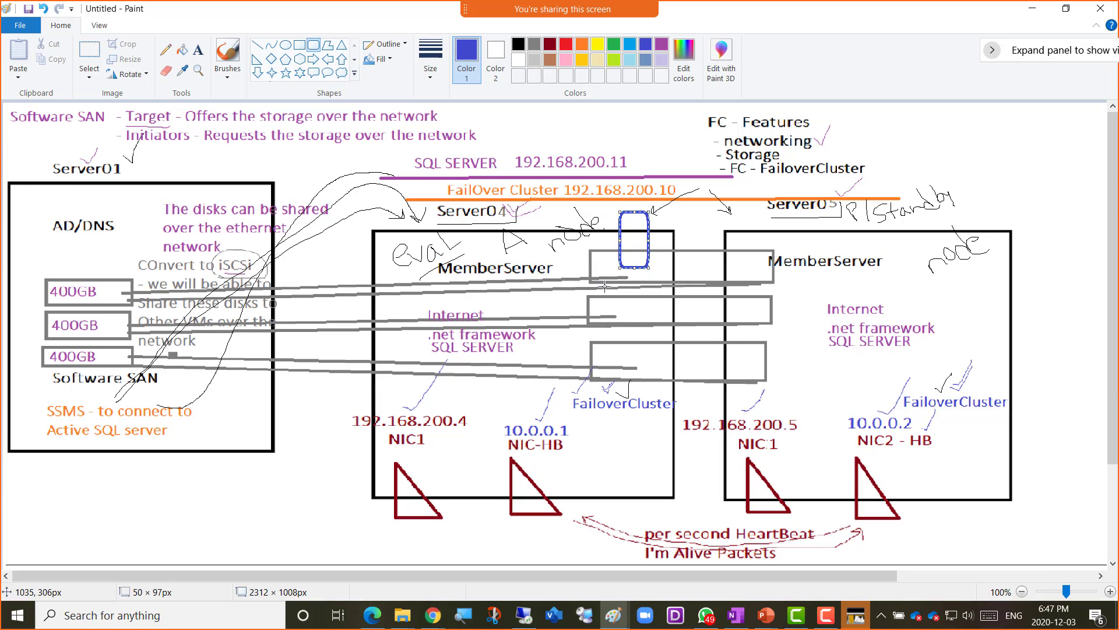
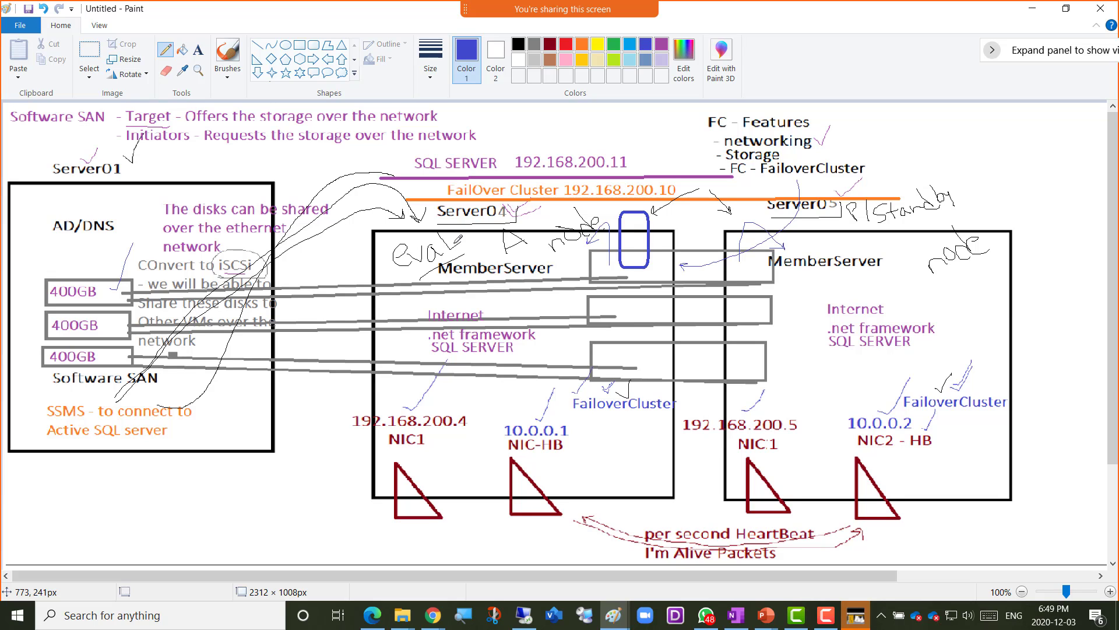
- Check the SQL Server (EVAL) service in Server04's Configuration Manager, then return to Srv1's Management Studio
{"action": "left_click", "coordinate": [524, 618]}
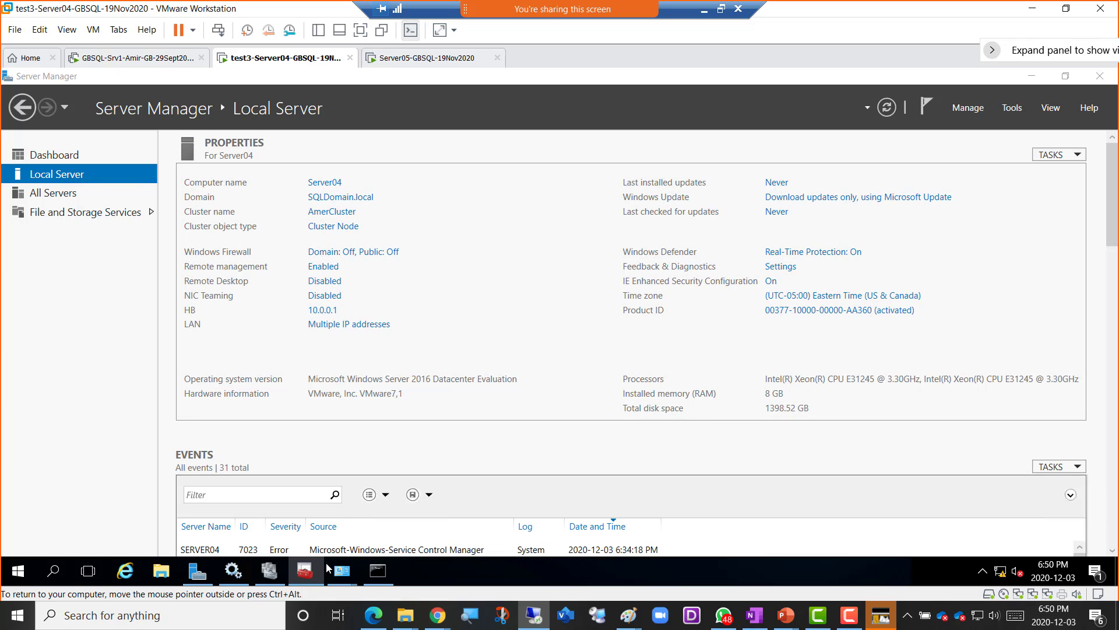
{"action": "mouse_move", "coordinate": [305, 569]}
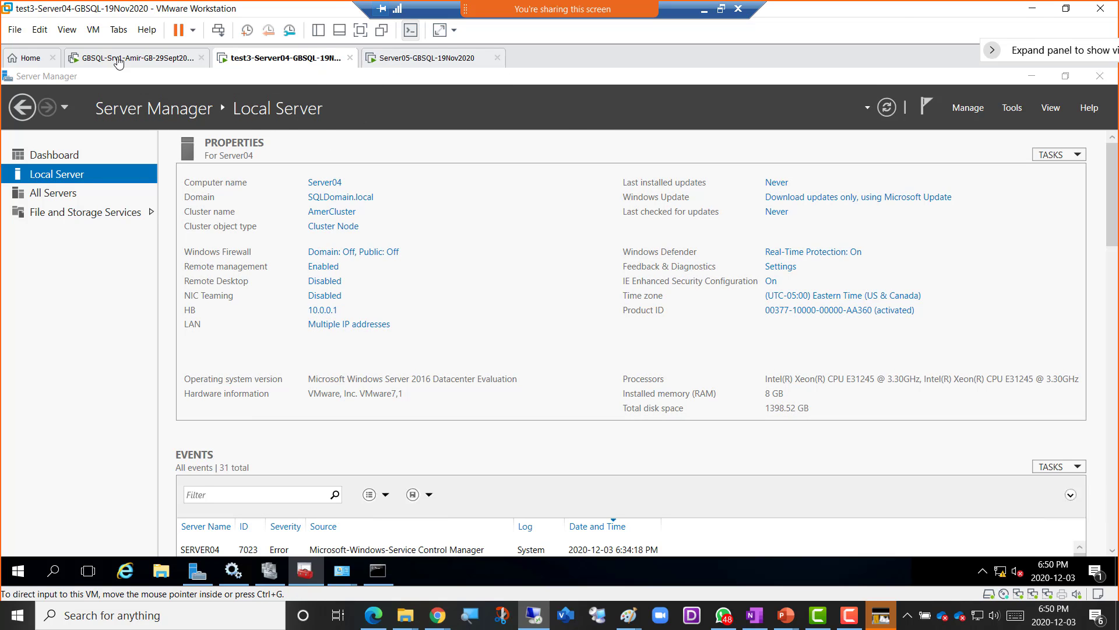
{"action": "left_click", "coordinate": [305, 572]}
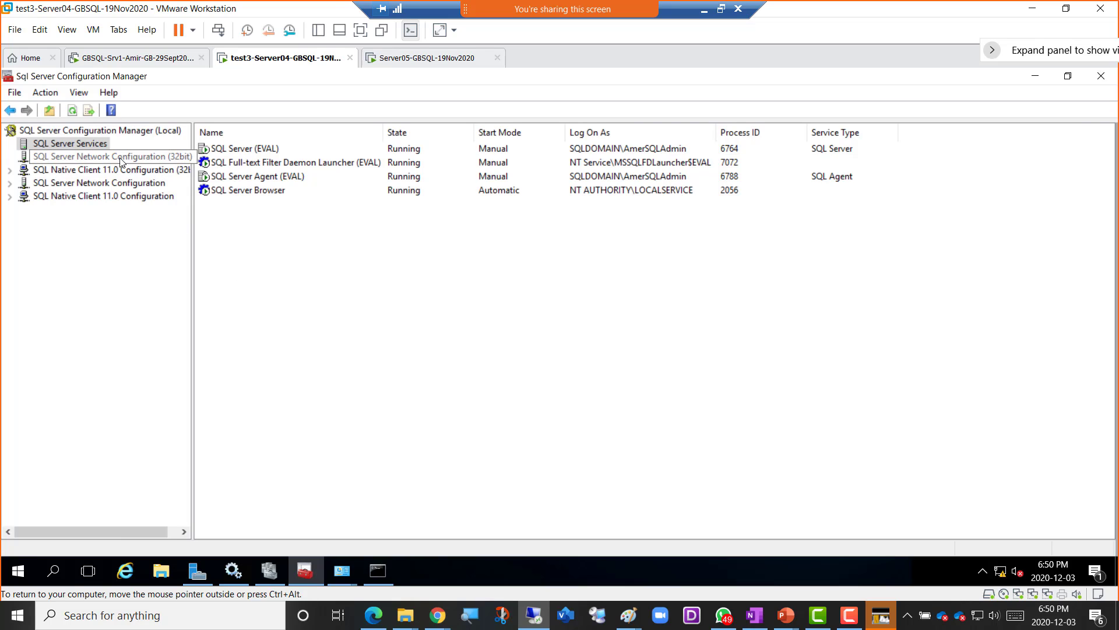
{"action": "left_click", "coordinate": [261, 153]}
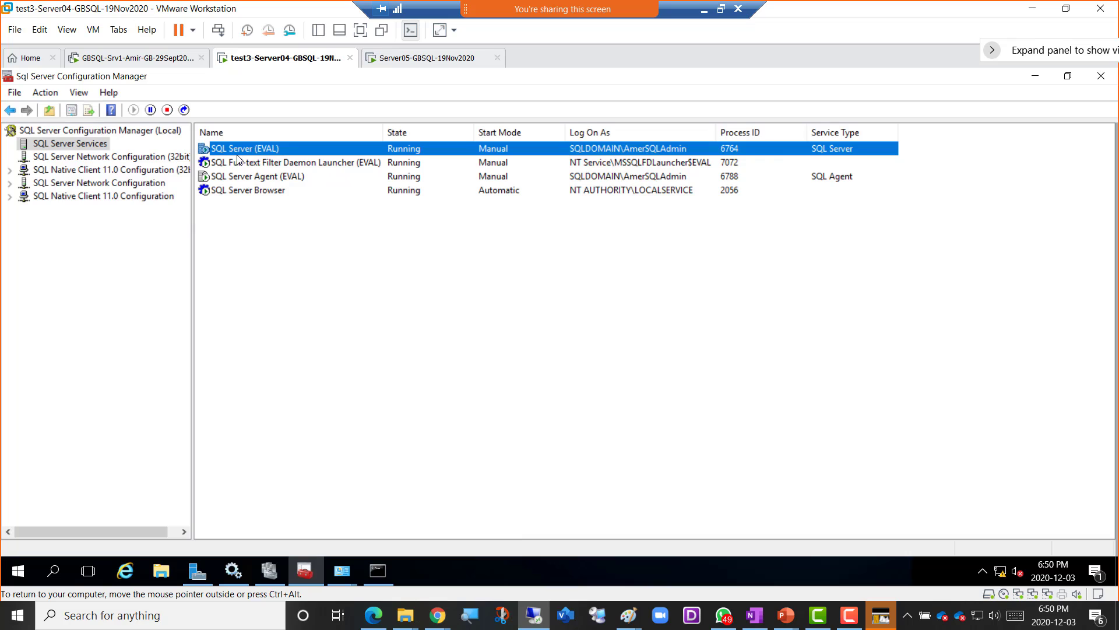
{"action": "right_click", "coordinate": [243, 149]}
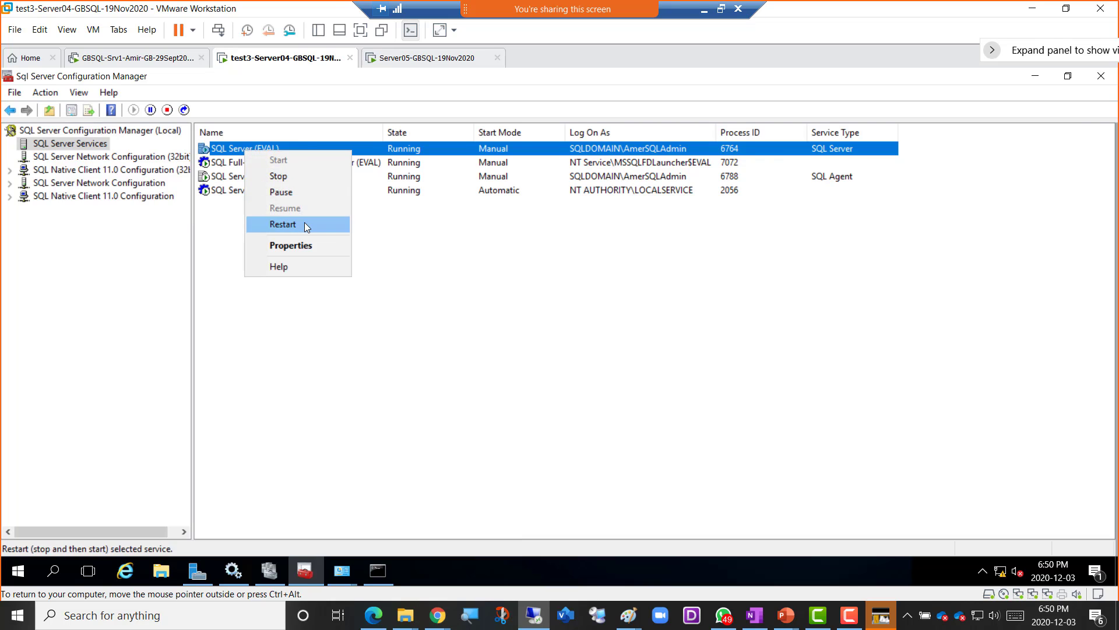
{"action": "left_click", "coordinate": [537, 310]}
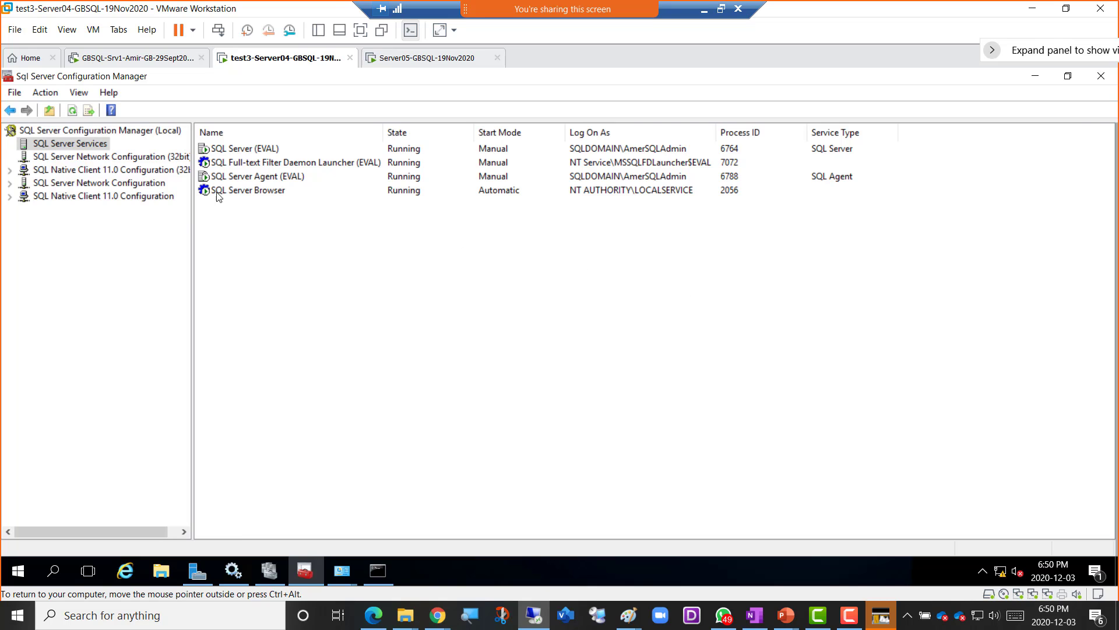
{"action": "left_click", "coordinate": [116, 61]}
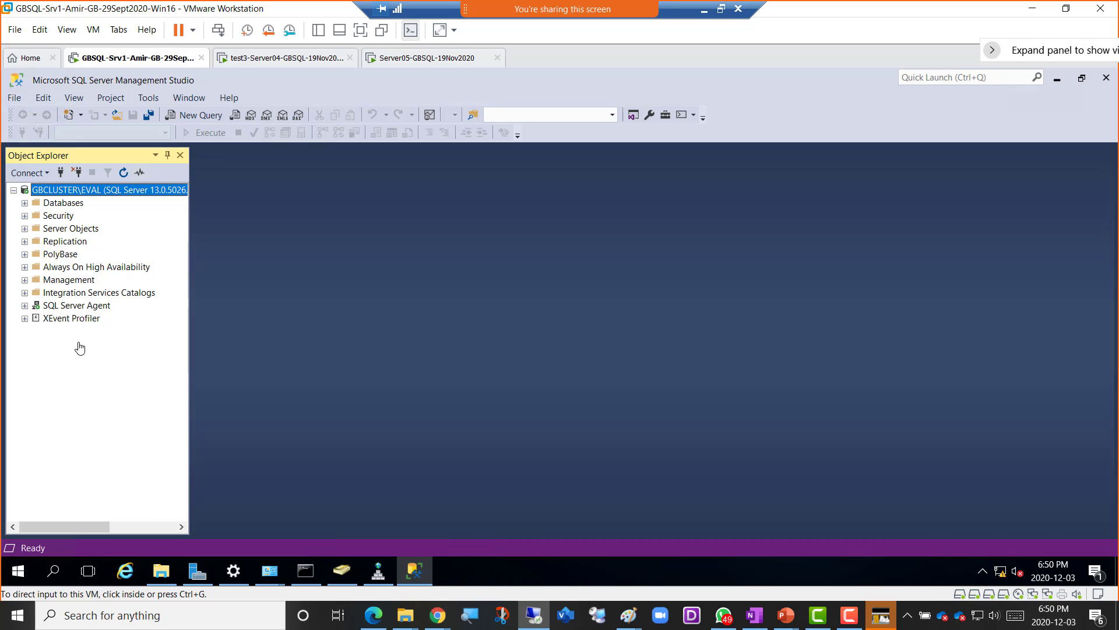
- Expand Databases under GBCLUSTER\EVAL in Object Explorer and open its context menu
{"action": "left_click", "coordinate": [25, 204]}
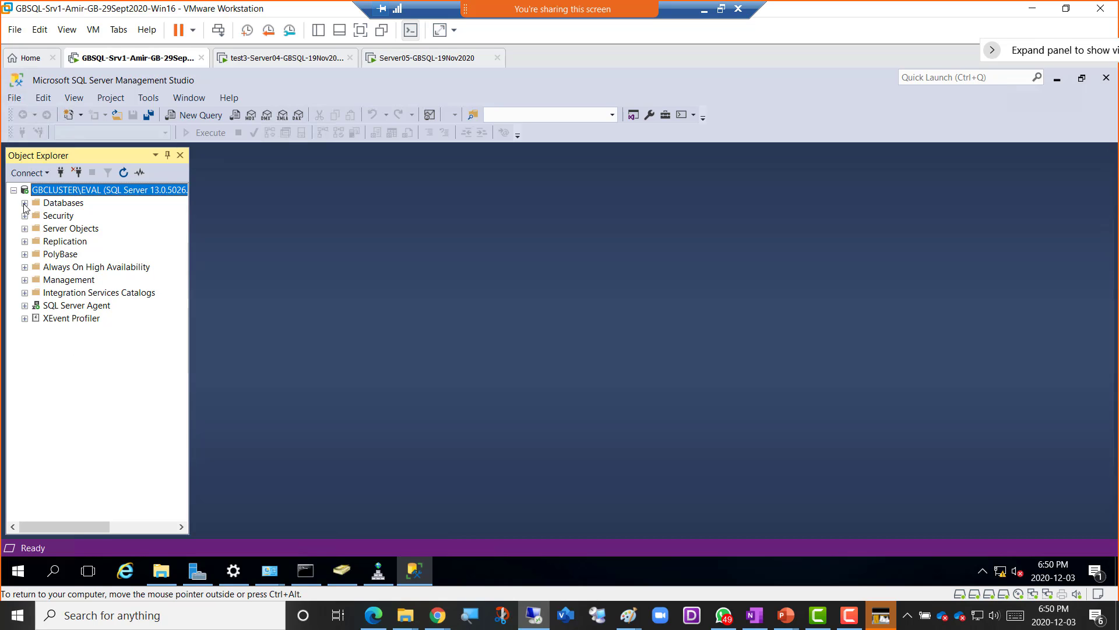
{"action": "right_click", "coordinate": [64, 205]}
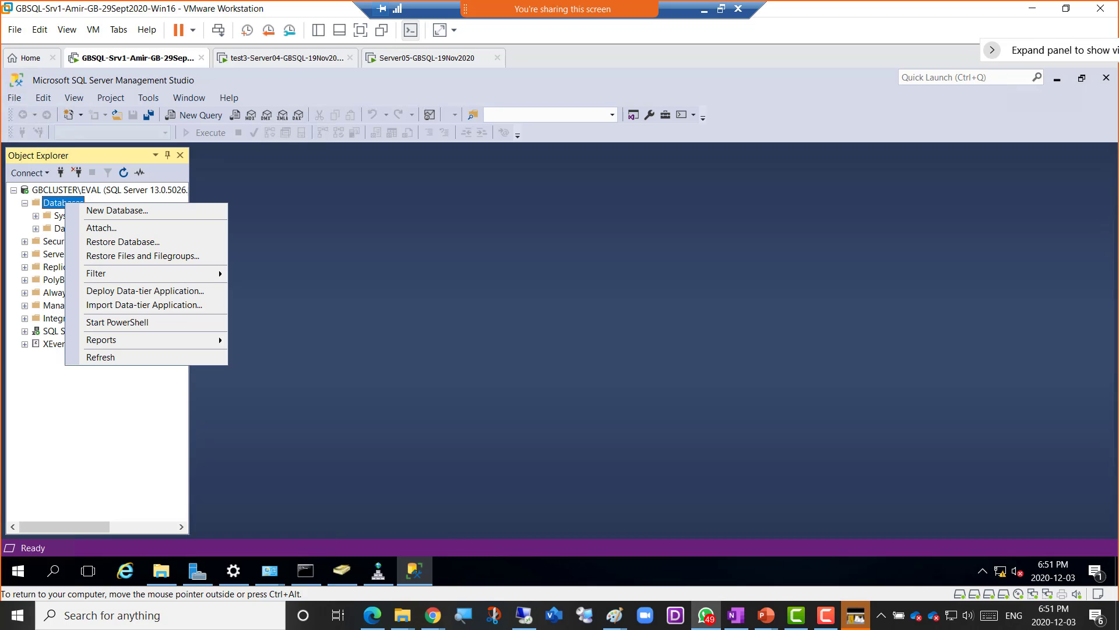
- Start a new database named AmerDB01 and browse for its data file folder on F:
{"action": "left_click", "coordinate": [135, 213]}
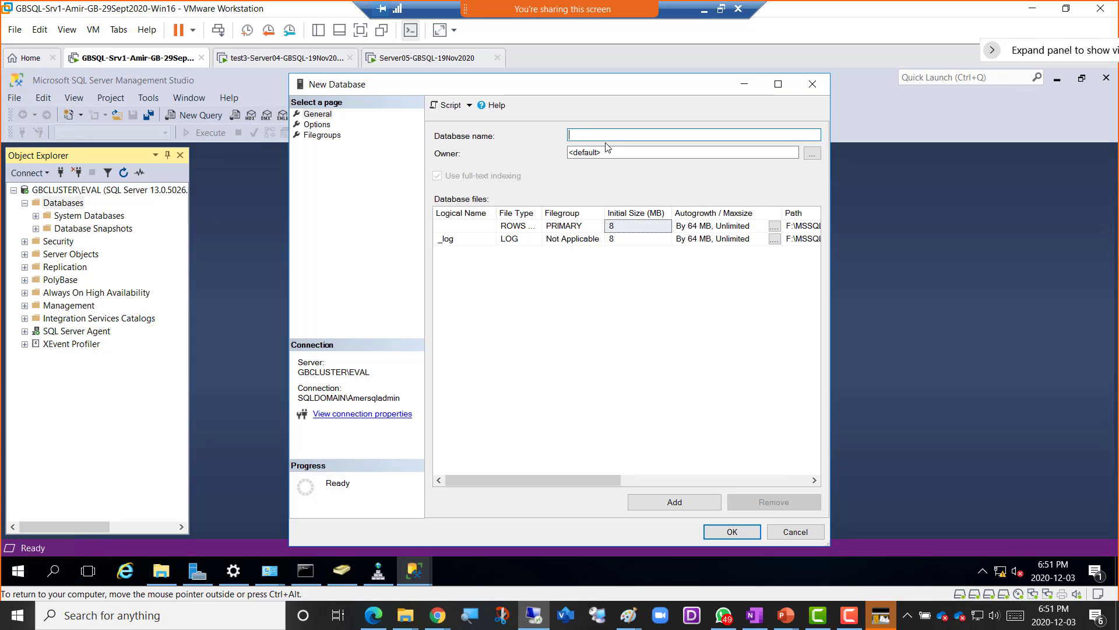
{"action": "type", "text": "AmerDB01"}
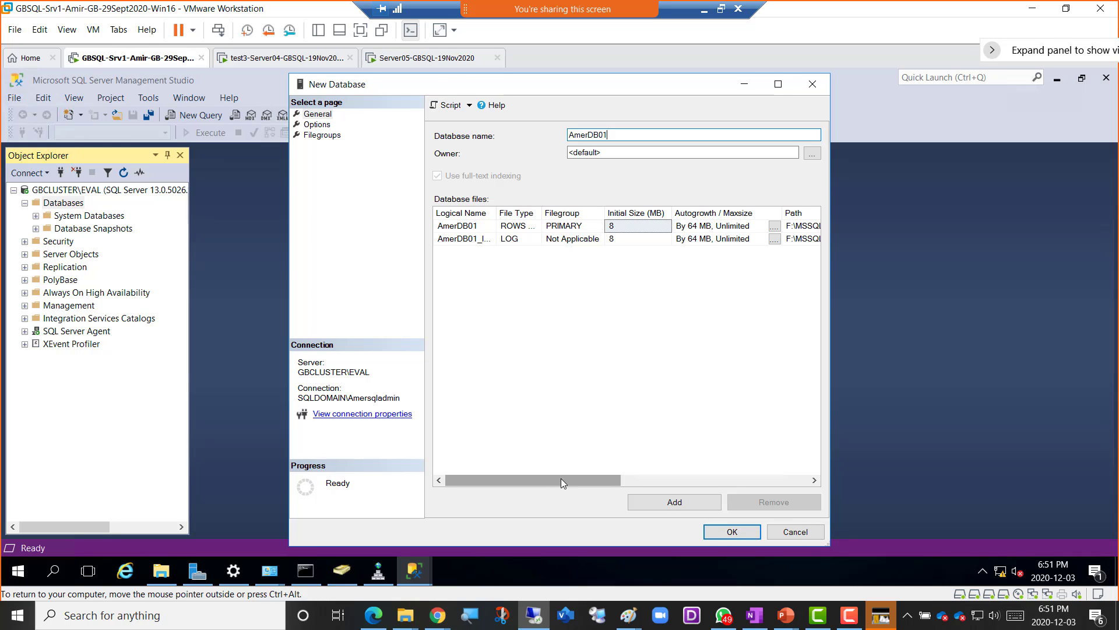
{"action": "left_click_drag", "start_coordinate": [560, 479], "coordinate": [665, 443]}
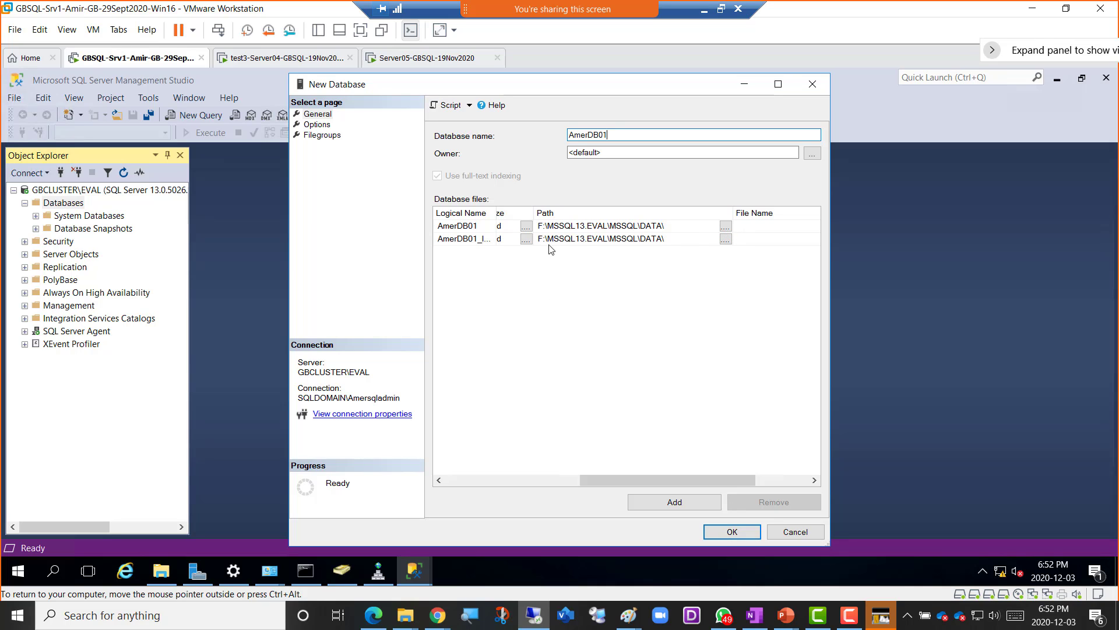
{"action": "left_click_drag", "start_coordinate": [535, 216], "coordinate": [591, 214]}
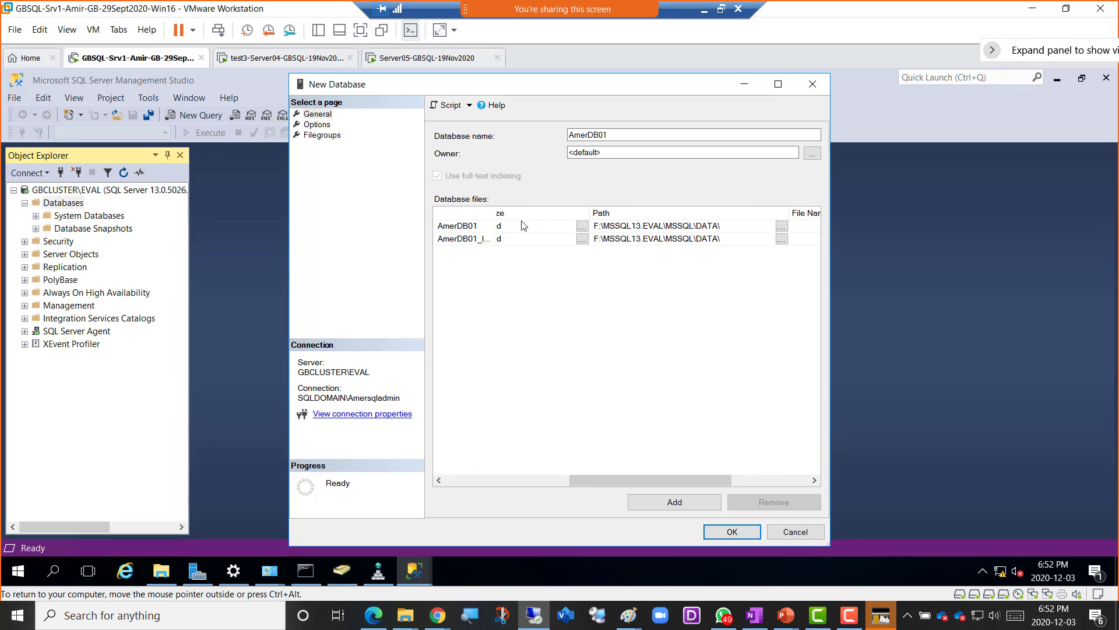
{"action": "left_click", "coordinate": [509, 239]}
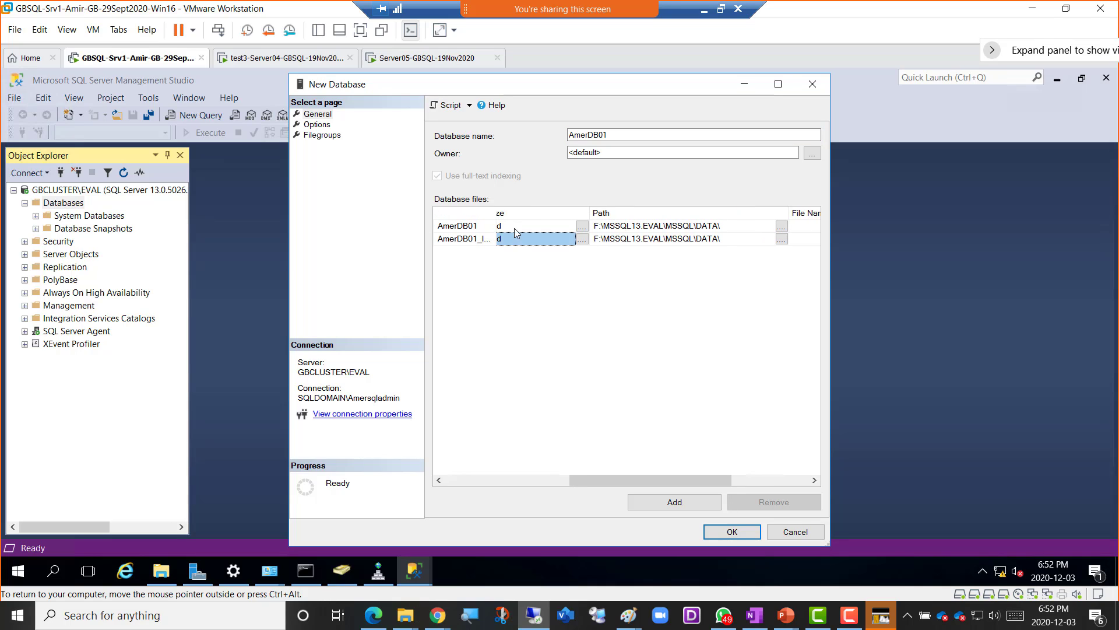
{"action": "left_click", "coordinate": [517, 228]}
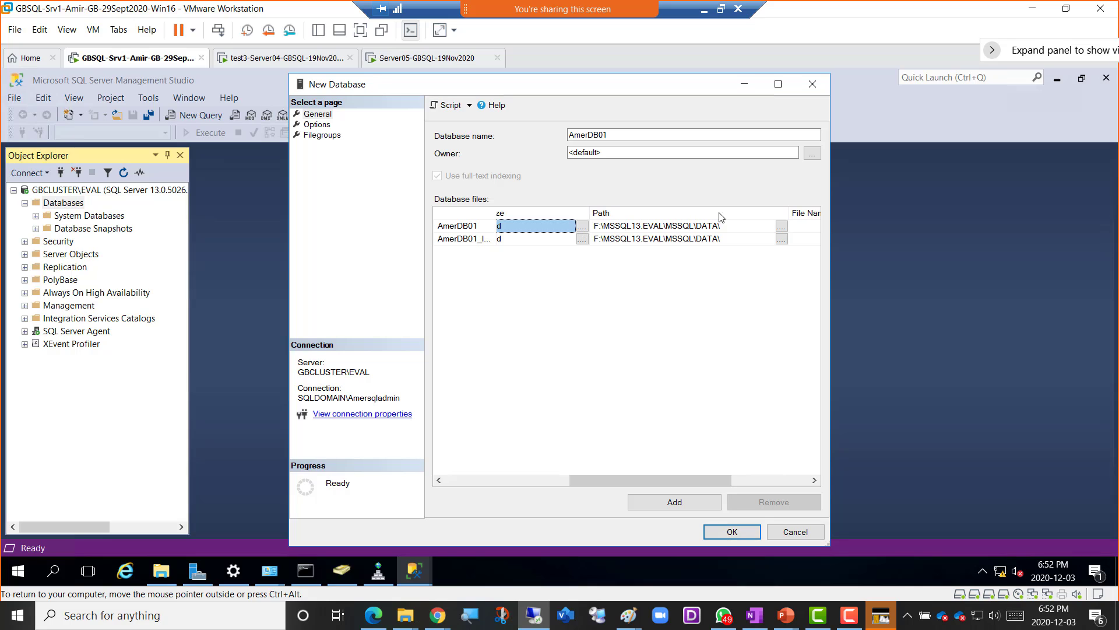
{"action": "left_click", "coordinate": [782, 226]}
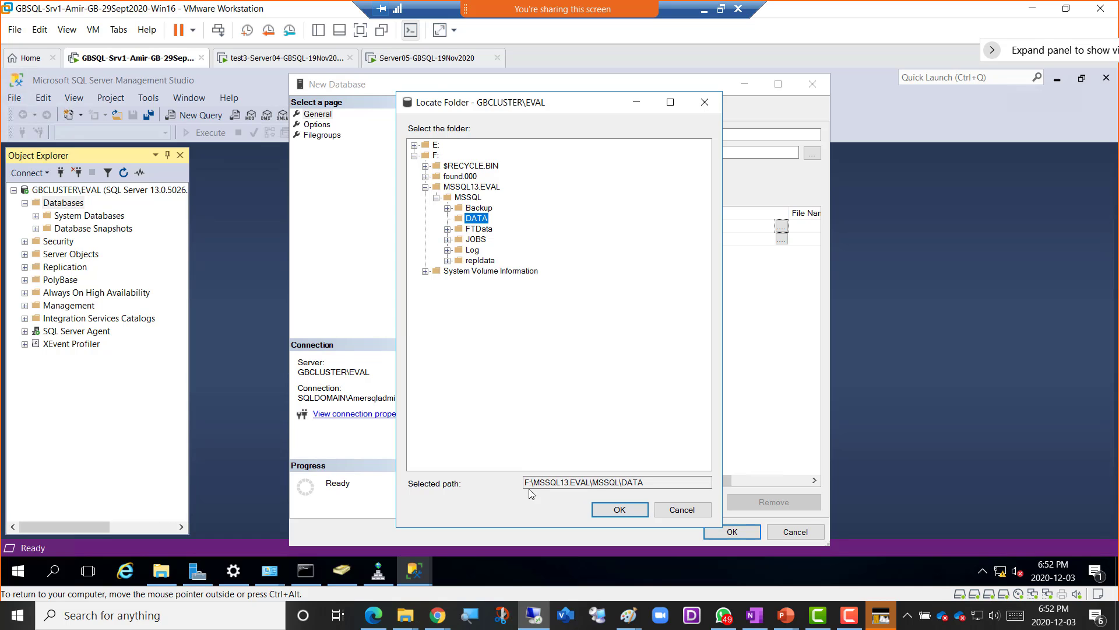
{"action": "left_click", "coordinate": [279, 58]}
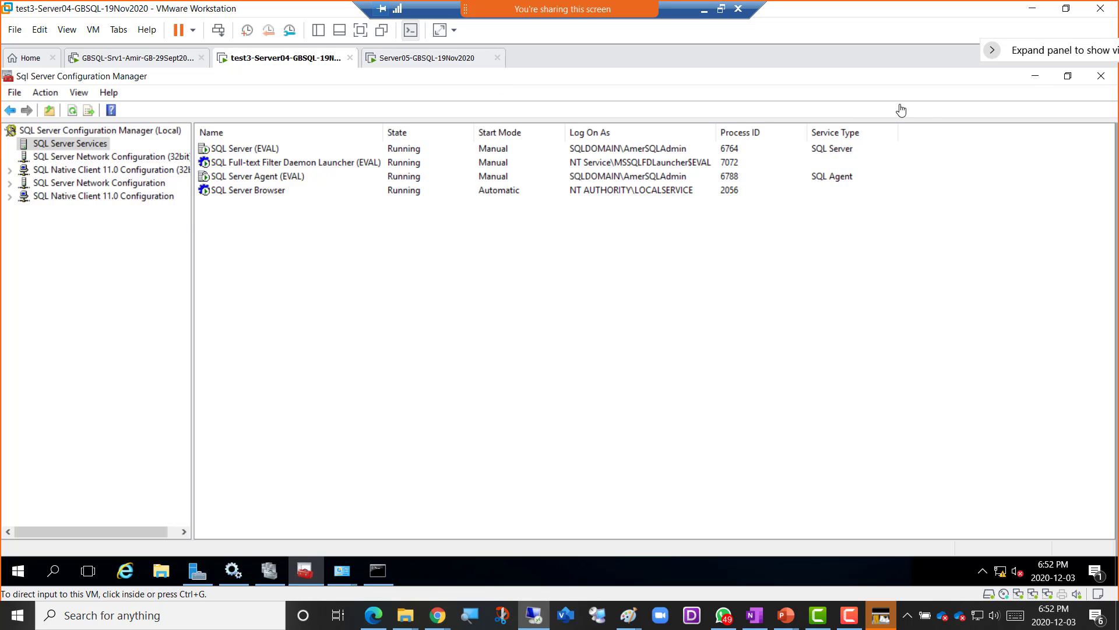
{"action": "left_click", "coordinate": [1035, 75]}
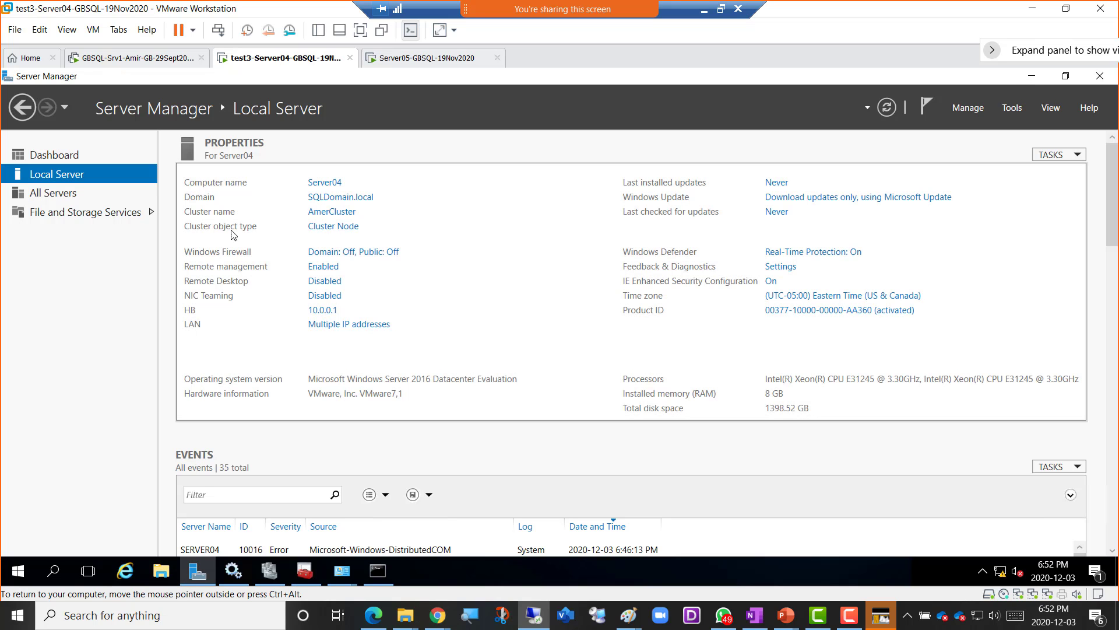
{"action": "left_click", "coordinate": [268, 572]}
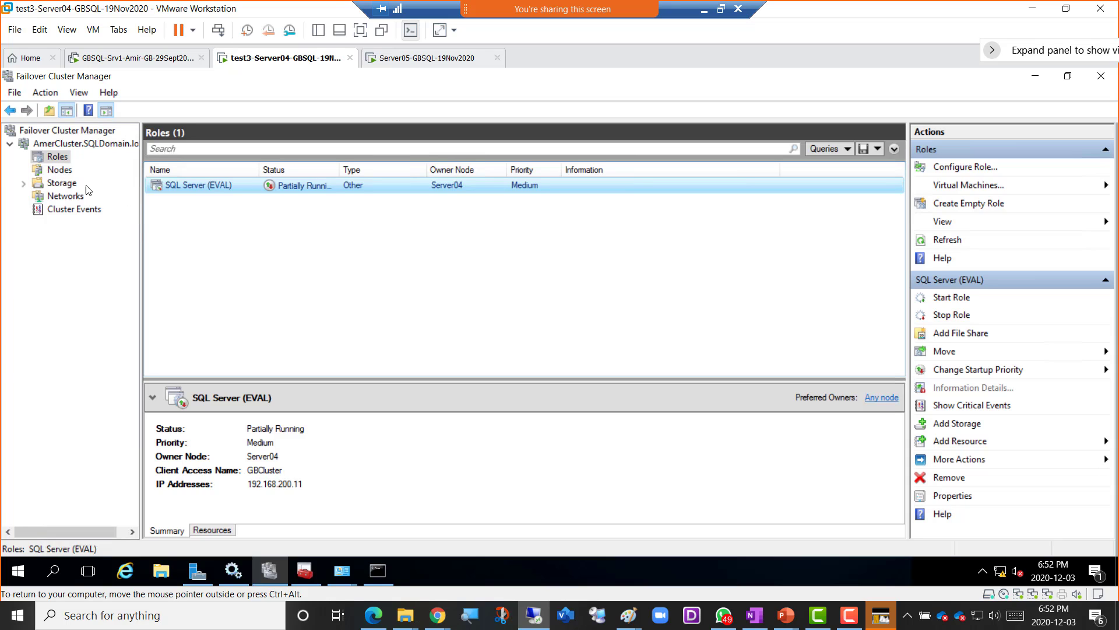
{"action": "left_click", "coordinate": [58, 183]}
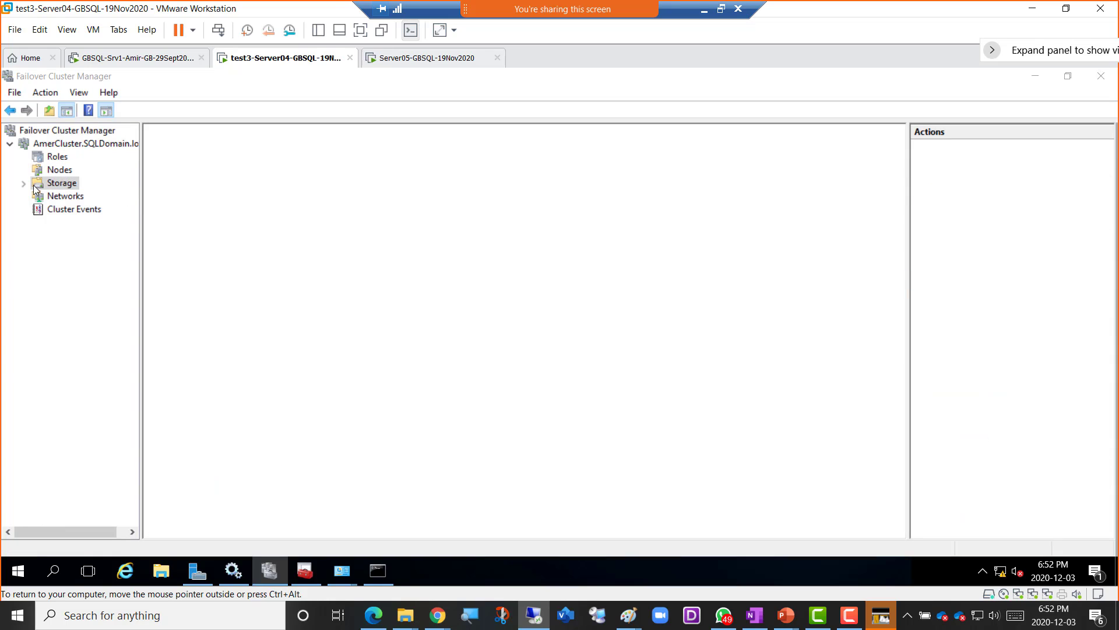
{"action": "left_click", "coordinate": [23, 185]}
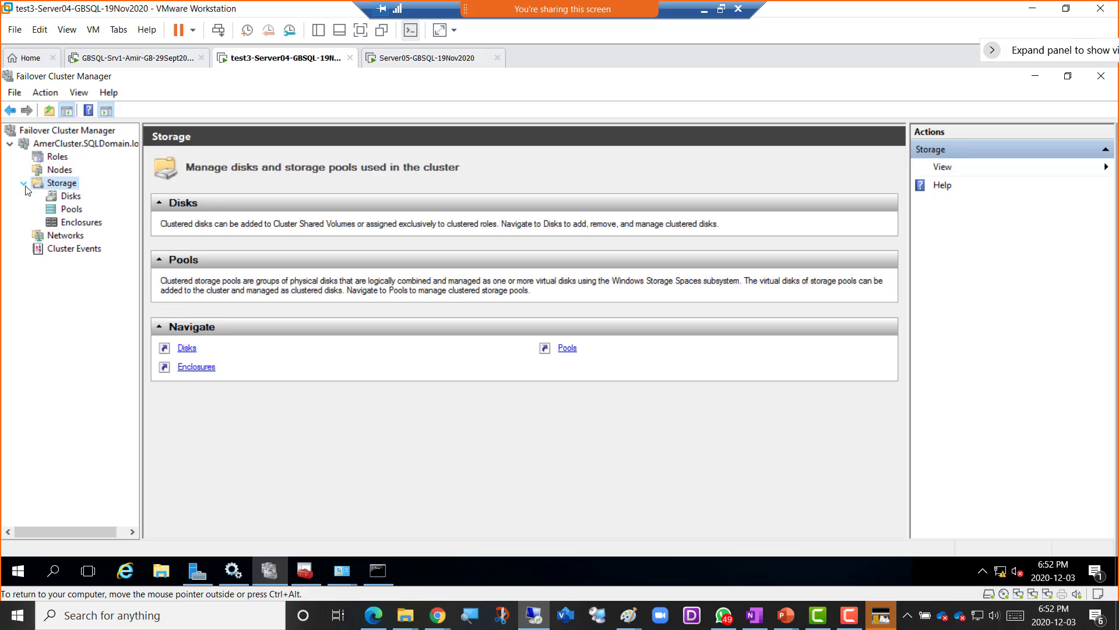
{"action": "left_click", "coordinate": [73, 197]}
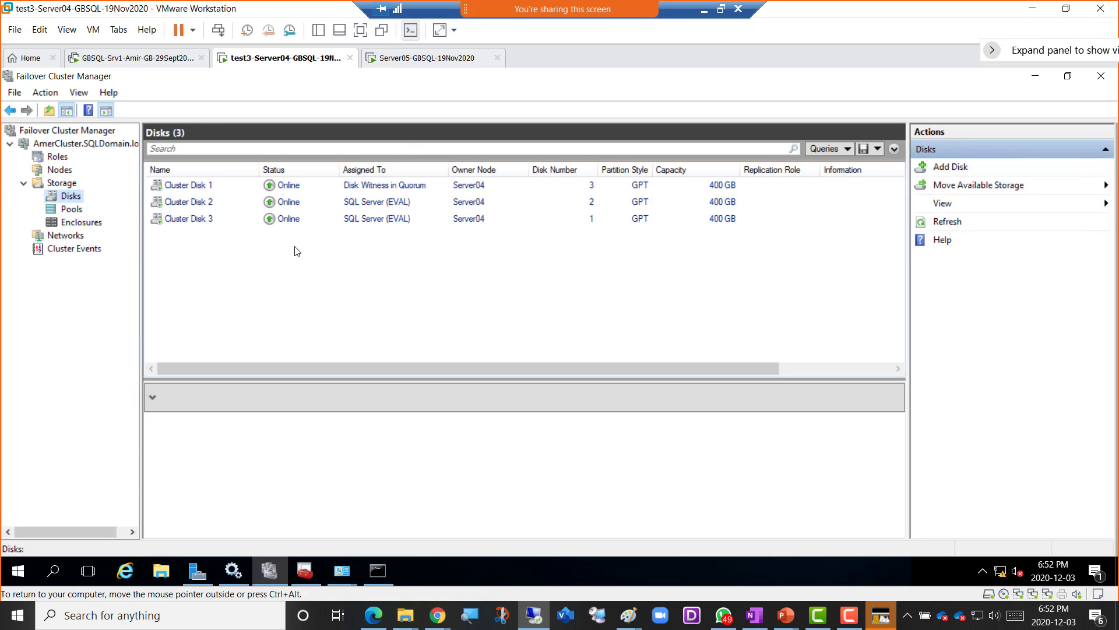
{"action": "left_click", "coordinate": [206, 206]}
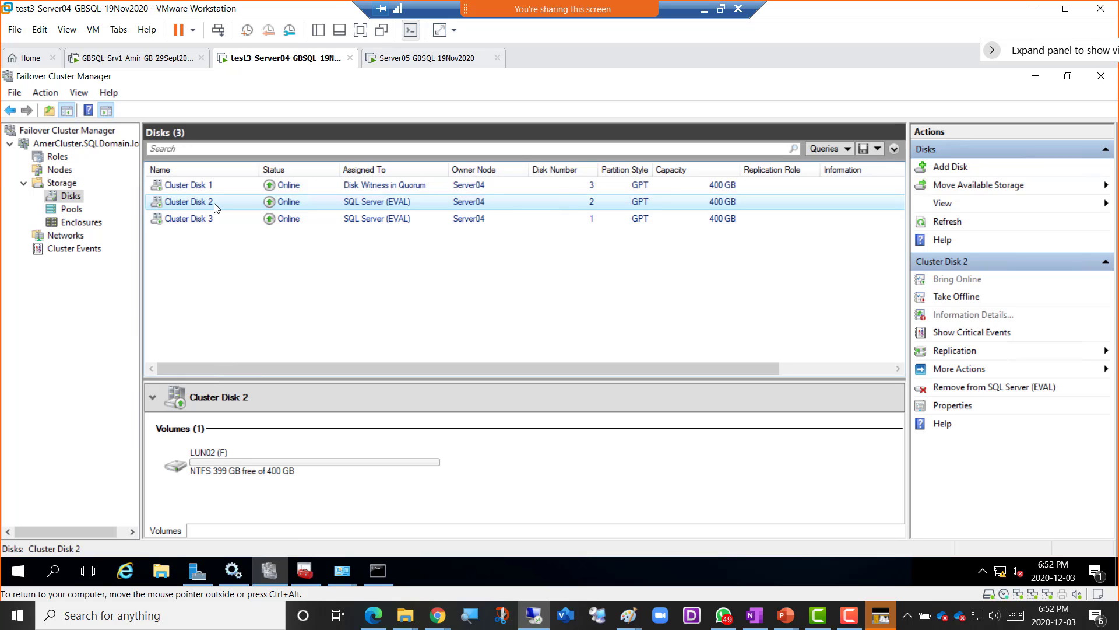
{"action": "left_click", "coordinate": [213, 223]}
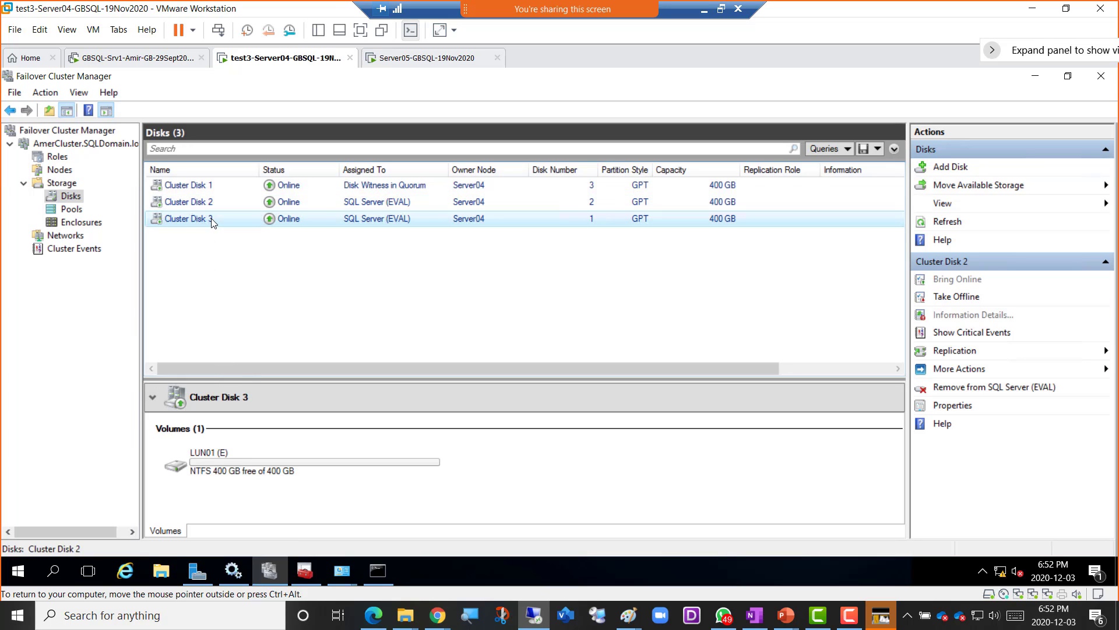
{"action": "left_click", "coordinate": [215, 202]}
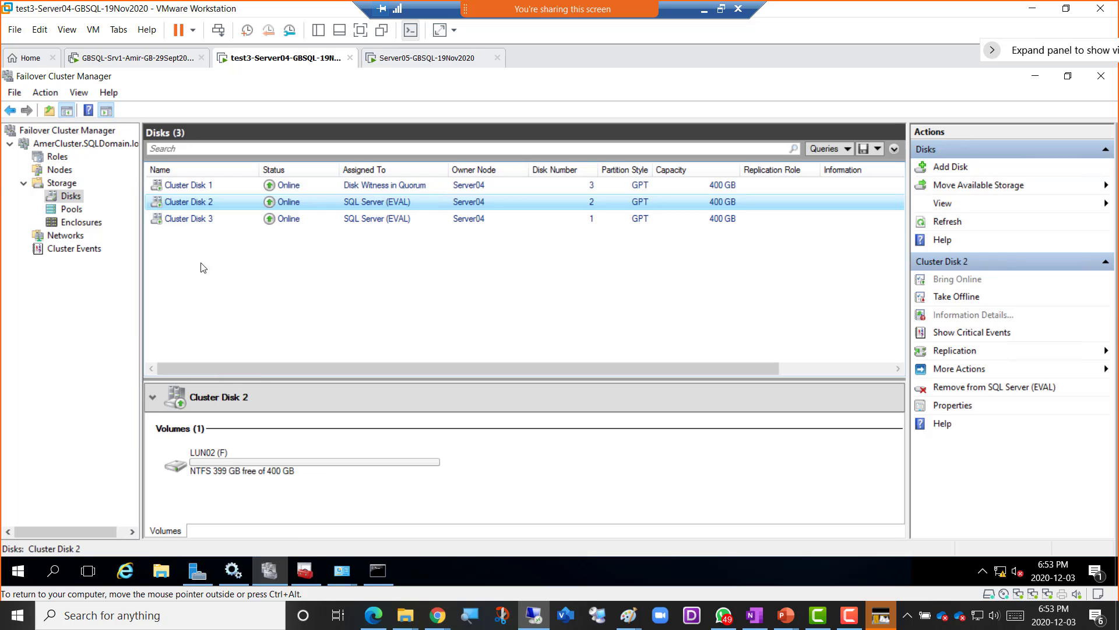
{"action": "left_click", "coordinate": [202, 219]}
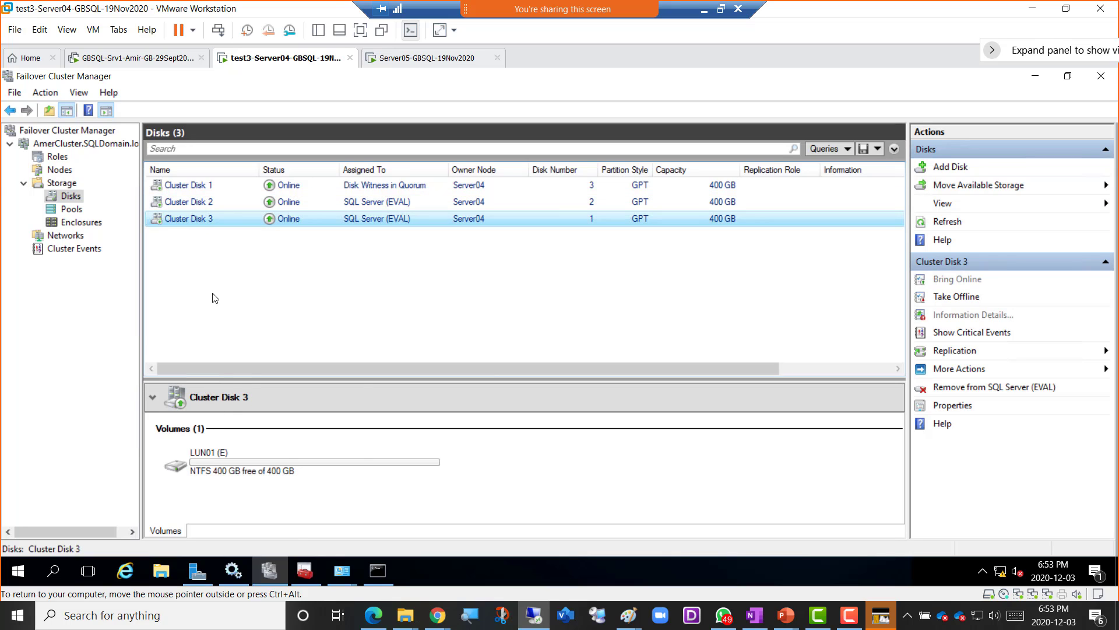
{"action": "left_click", "coordinate": [206, 204]}
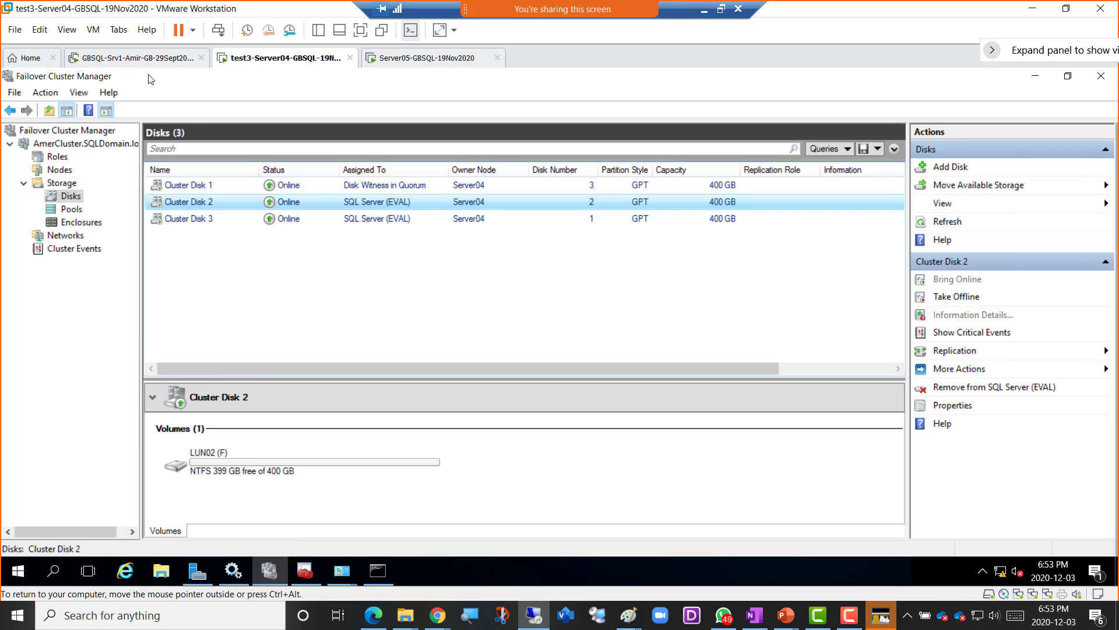
- Label the Server04 disk boxes F, F and Quorum on the Paint cluster diagram
{"action": "mouse_move", "coordinate": [628, 615]}
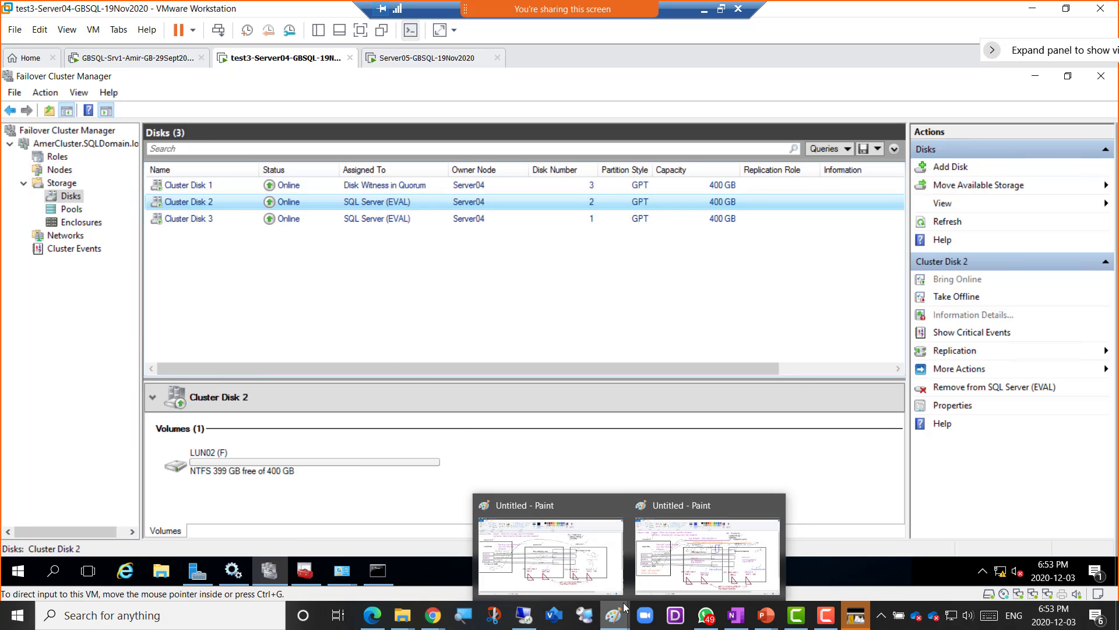
{"action": "left_click", "coordinate": [679, 569]}
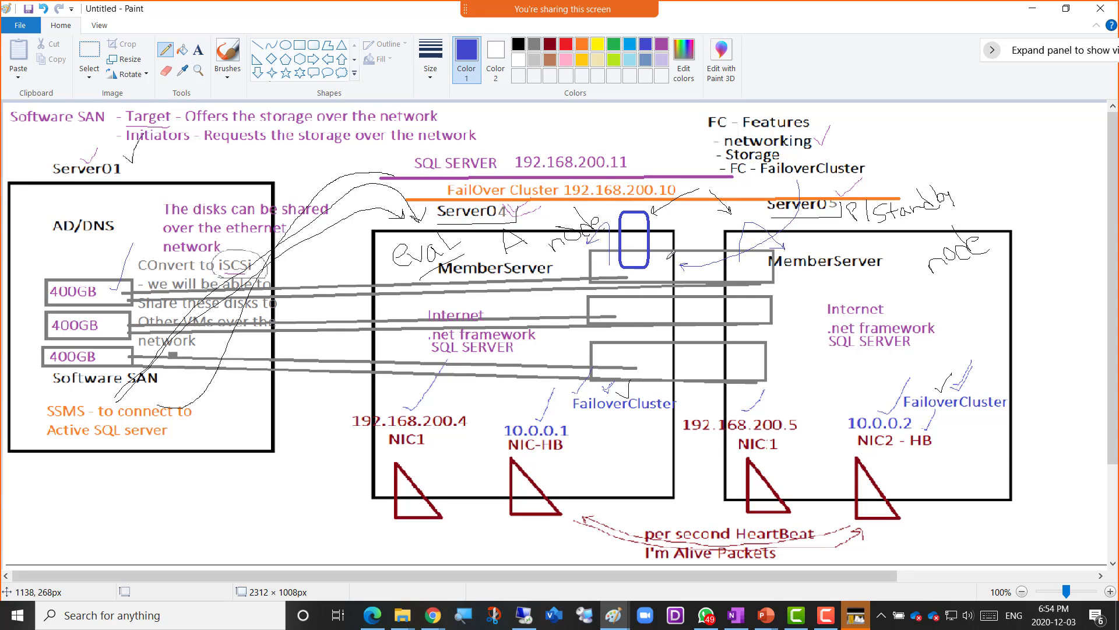
{"action": "mouse_move", "coordinate": [657, 269]}
{"action": "left_mouse_down"}
{"action": "mouse_move", "coordinate": [653, 277]}
{"action": "mouse_move", "coordinate": [667, 265]}
{"action": "left_mouse_up"}
{"action": "left_click_drag", "start_coordinate": [627, 303], "coordinate": [640, 316]}
{"action": "mouse_move", "coordinate": [645, 355]}
{"action": "left_mouse_down"}
{"action": "mouse_move", "coordinate": [646, 369]}
{"action": "mouse_move", "coordinate": [661, 368]}
{"action": "mouse_move", "coordinate": [694, 349]}
{"action": "mouse_move", "coordinate": [709, 364]}
{"action": "mouse_move", "coordinate": [745, 349]}
{"action": "left_mouse_up"}
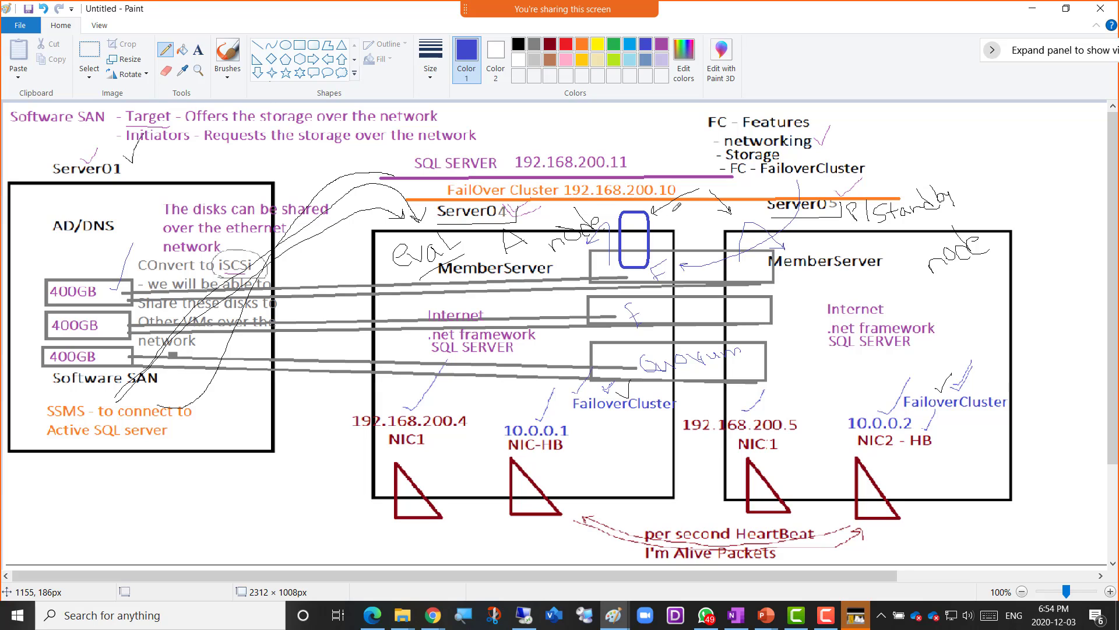
{"action": "key", "text": "alt+Tab"}
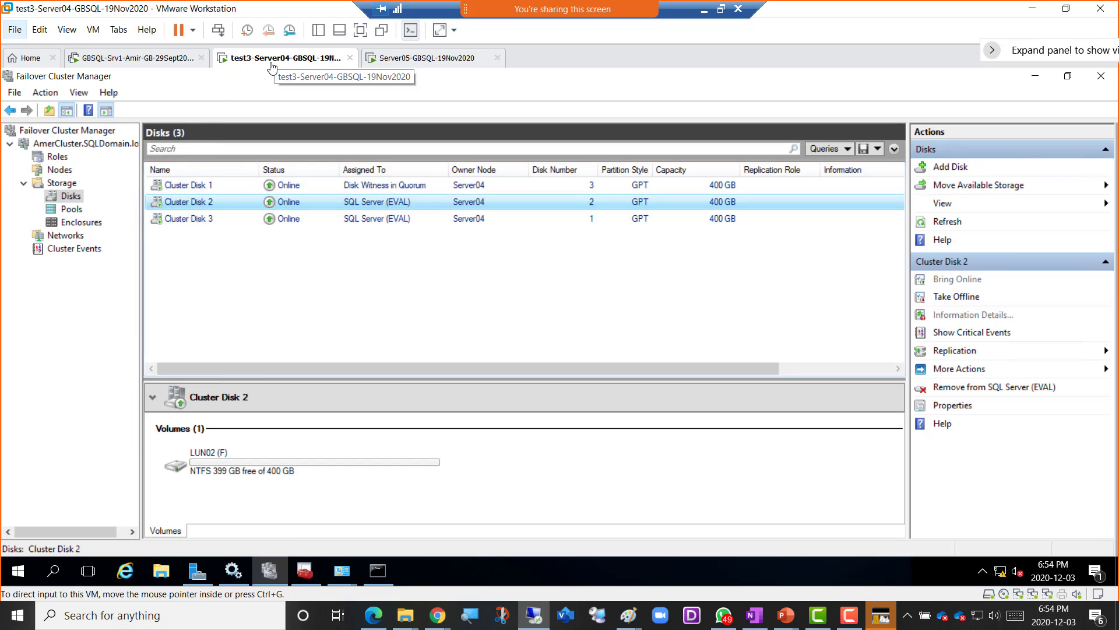
- Accept F:\MSSQL13.EVAL\MSSQL\DATA as the file folder and create the AmerDB01 database
{"action": "left_click", "coordinate": [162, 59]}
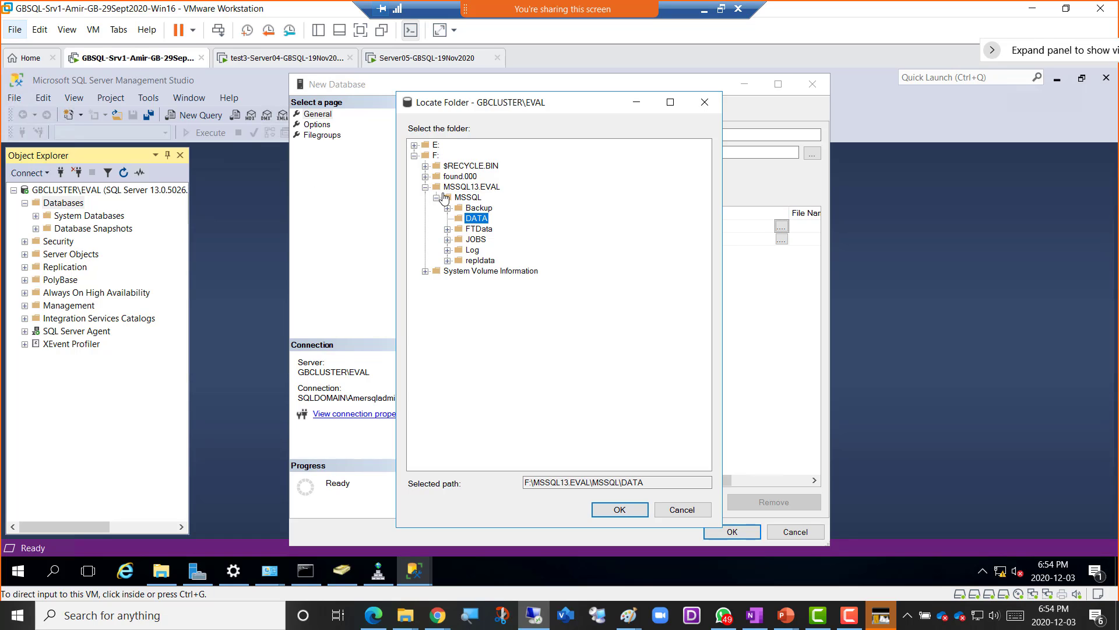
{"action": "left_click", "coordinate": [619, 510]}
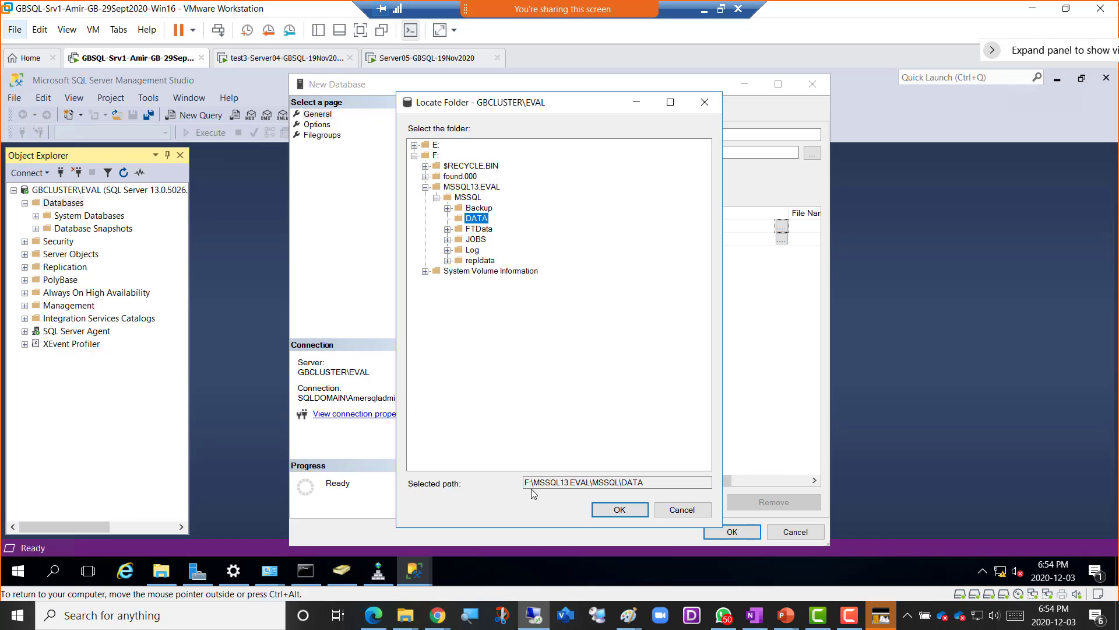
{"action": "left_click", "coordinate": [612, 510]}
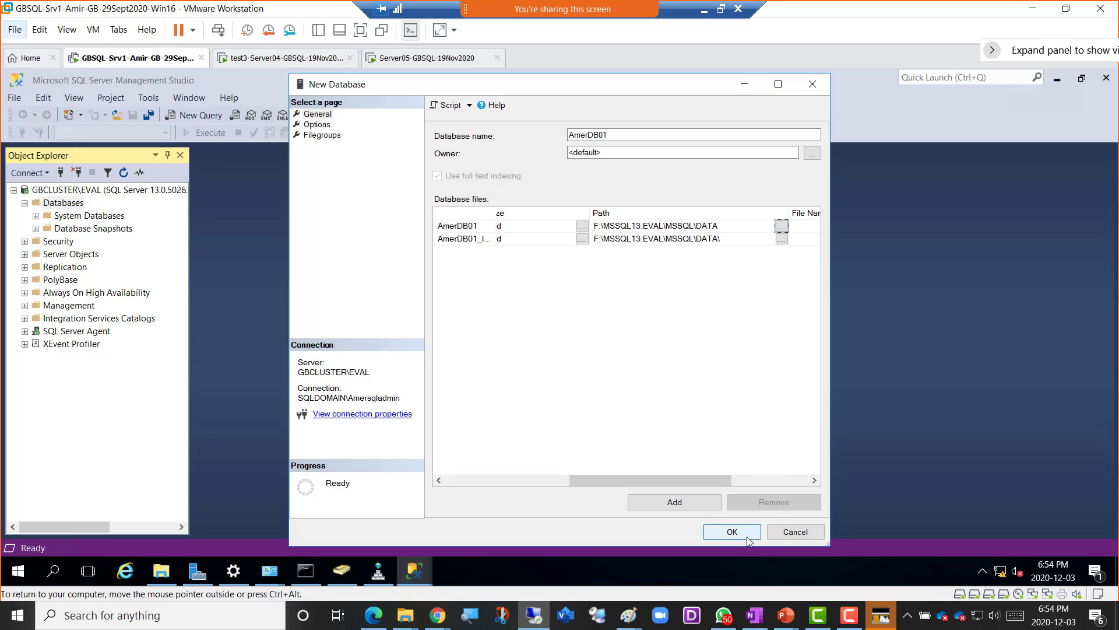
{"action": "left_click", "coordinate": [723, 534]}
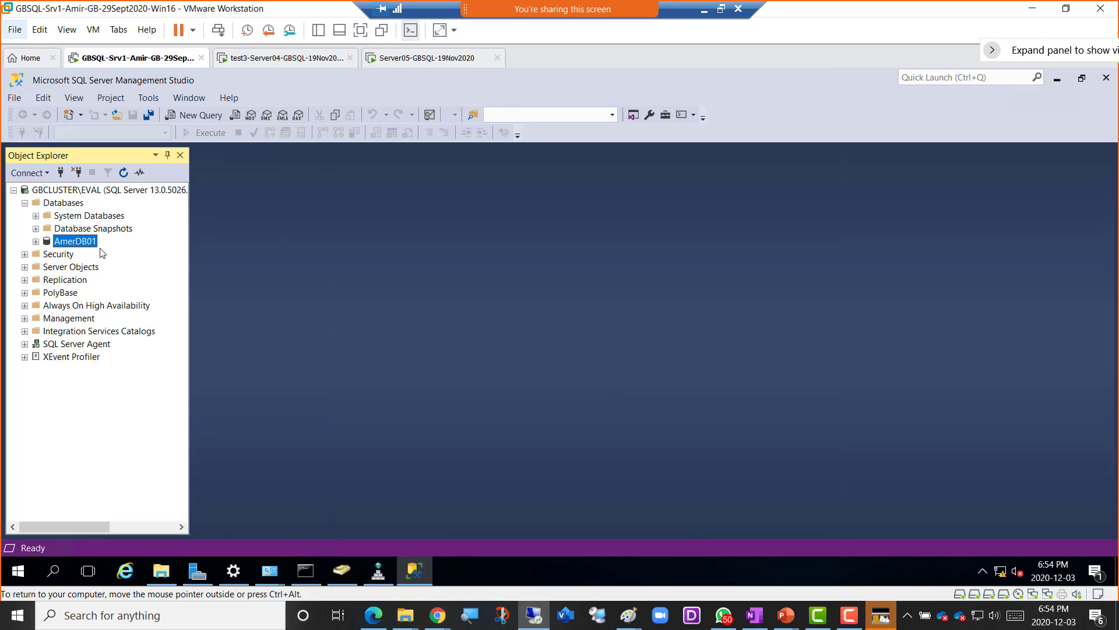
- Expand AmerDB01 in Object Explorer, then switch to Server04's Failover Cluster Manager
{"action": "left_click", "coordinate": [37, 242]}
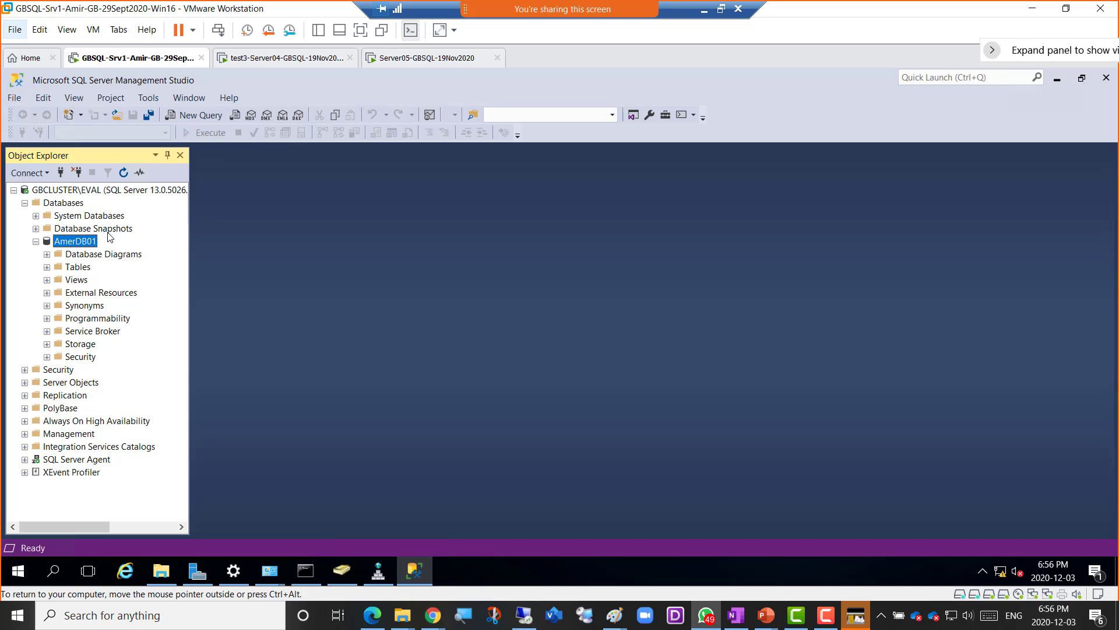
{"action": "left_click", "coordinate": [259, 64]}
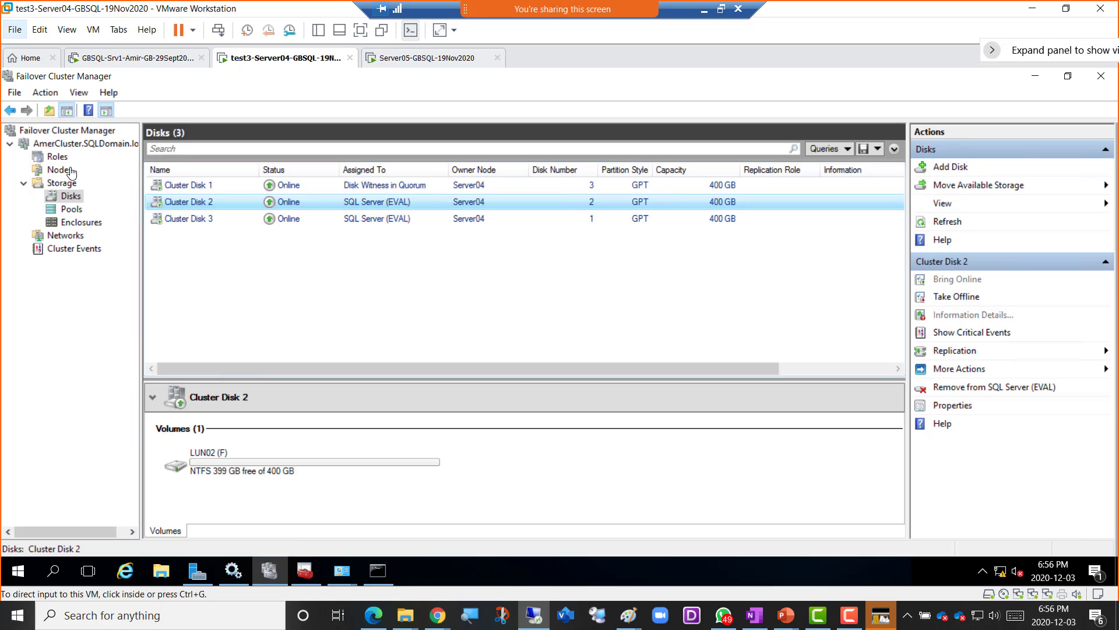
- Review the cluster's Roles and Nodes in Failover Cluster Manager, then return to Srv1's SSMS
{"action": "left_click", "coordinate": [56, 158]}
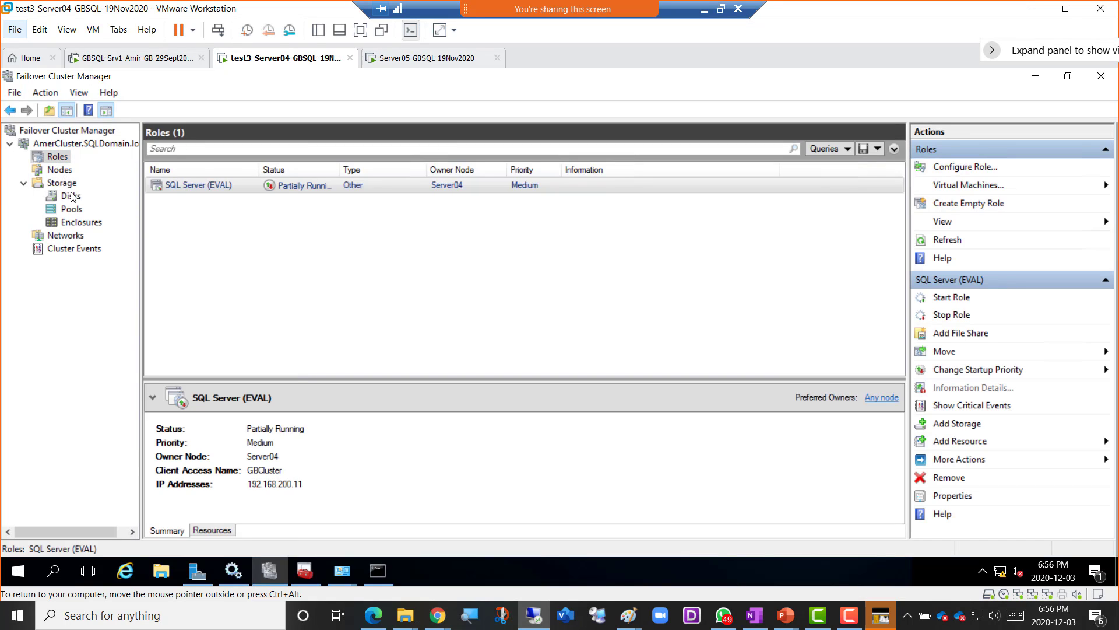
{"action": "left_click", "coordinate": [68, 171]}
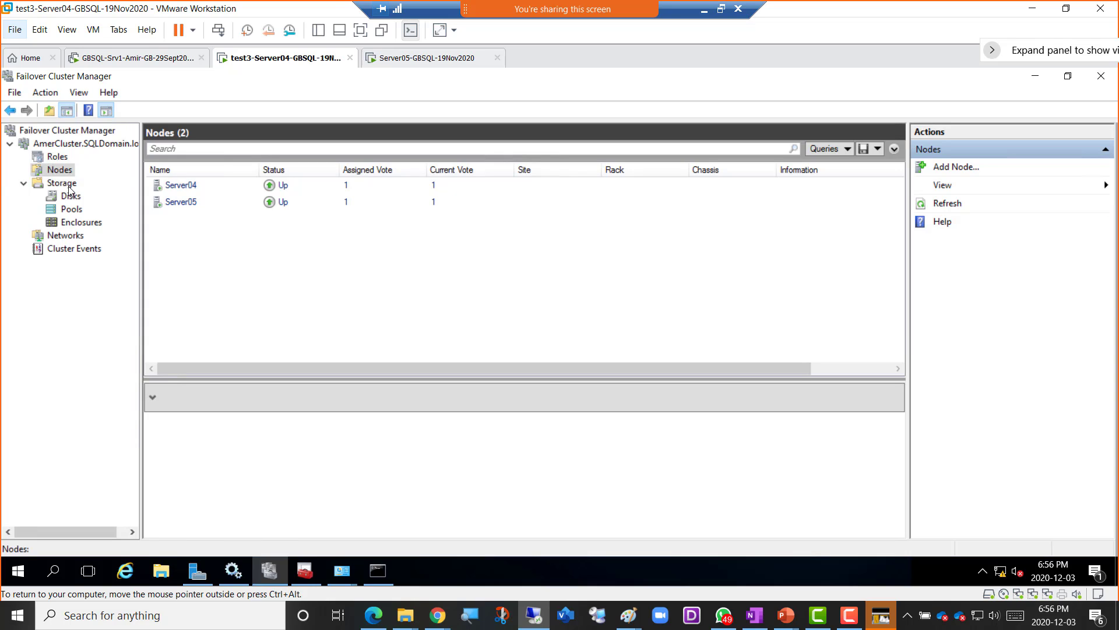
{"action": "left_click", "coordinate": [58, 156]}
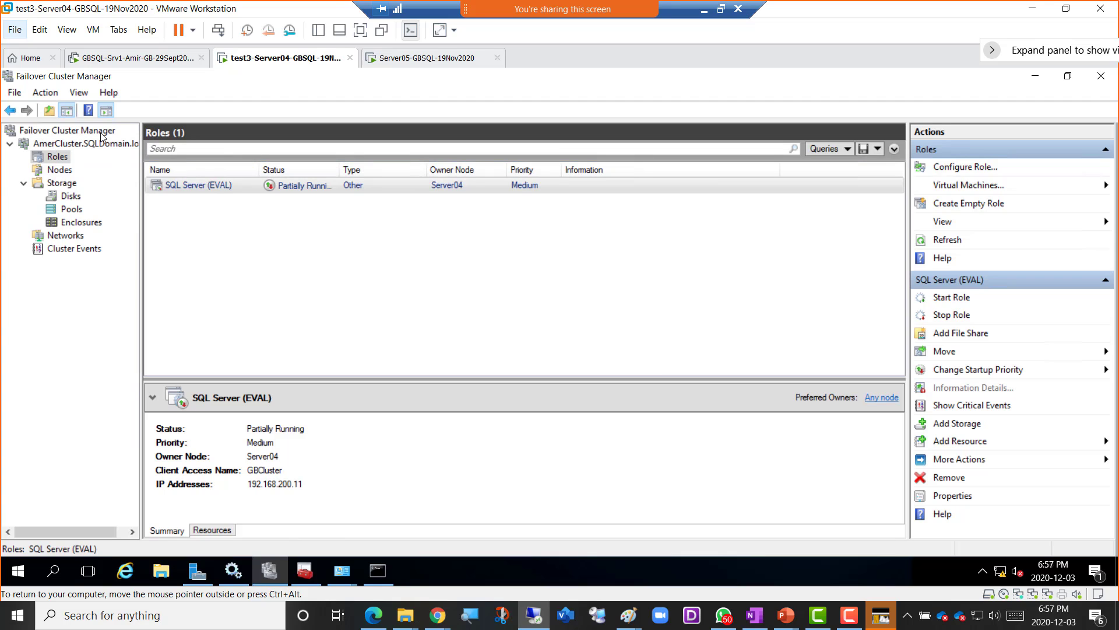
{"action": "left_click", "coordinate": [116, 59]}
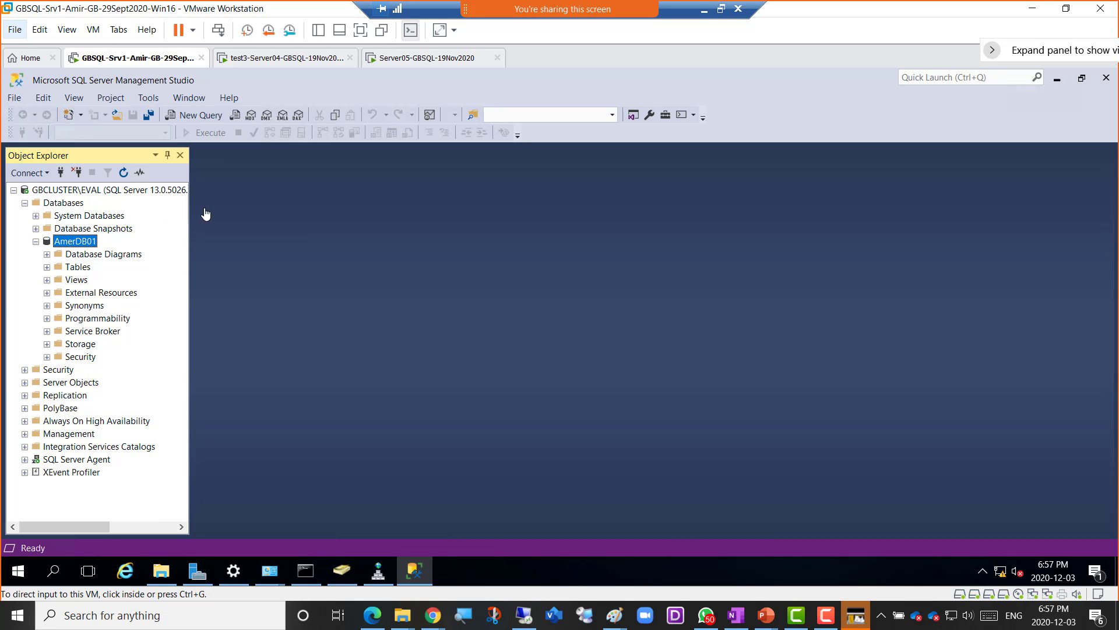
{"action": "left_click", "coordinate": [279, 61]}
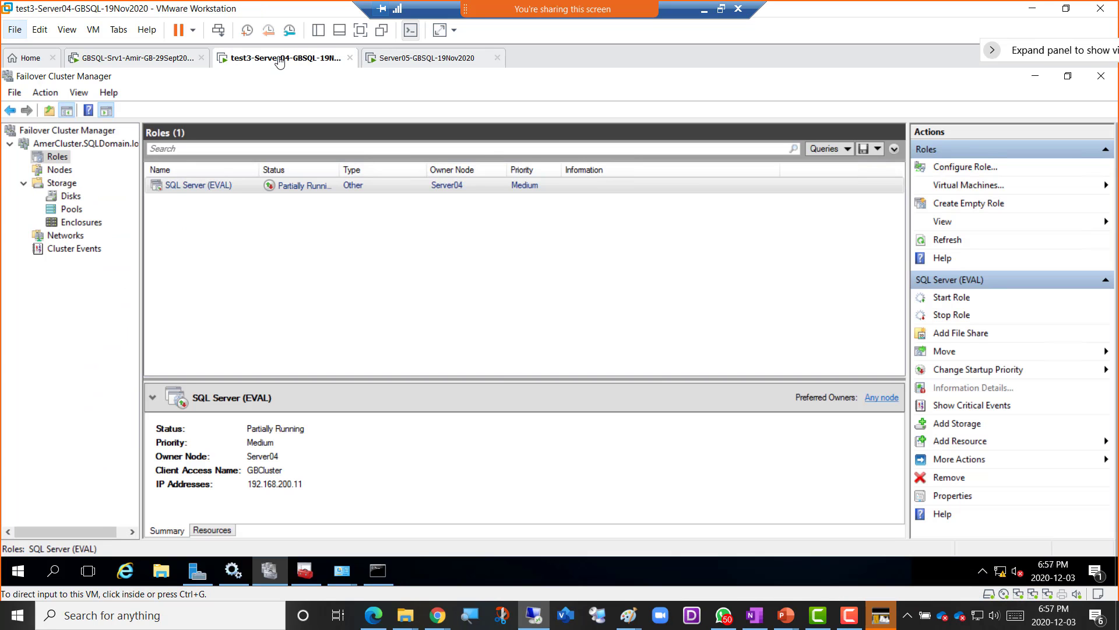
{"action": "left_click", "coordinate": [147, 60]}
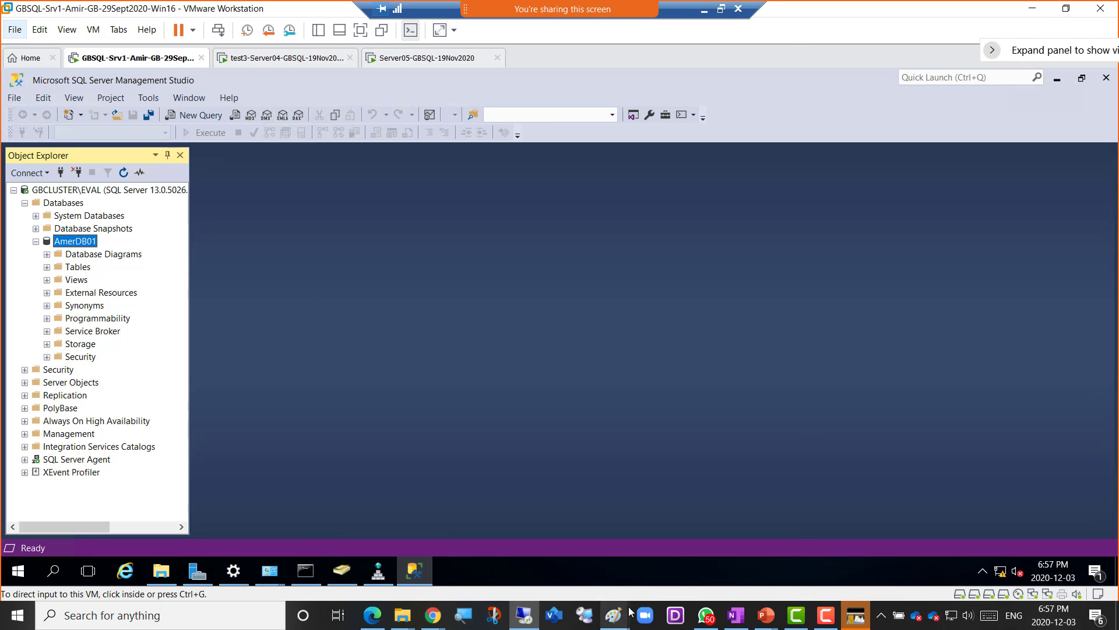
- Draw a red straight line in Paint from SQL SERVER down to the HeartBeat label
{"action": "mouse_move", "coordinate": [630, 617]}
{"action": "left_click", "coordinate": [705, 559]}
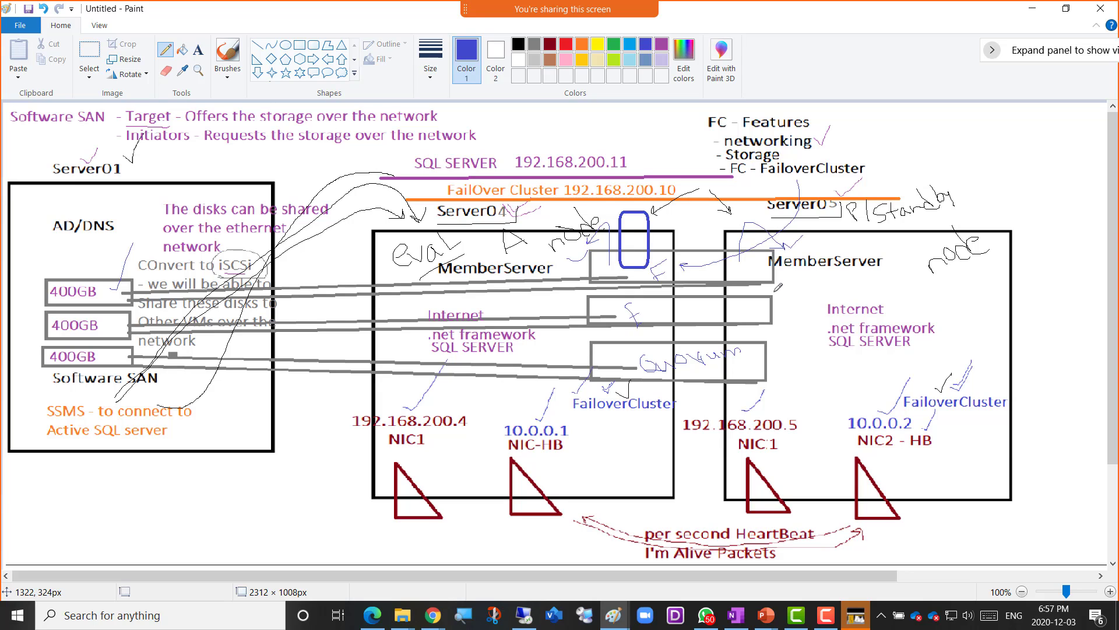
{"action": "left_click", "coordinate": [565, 46]}
{"action": "left_click", "coordinate": [258, 45]}
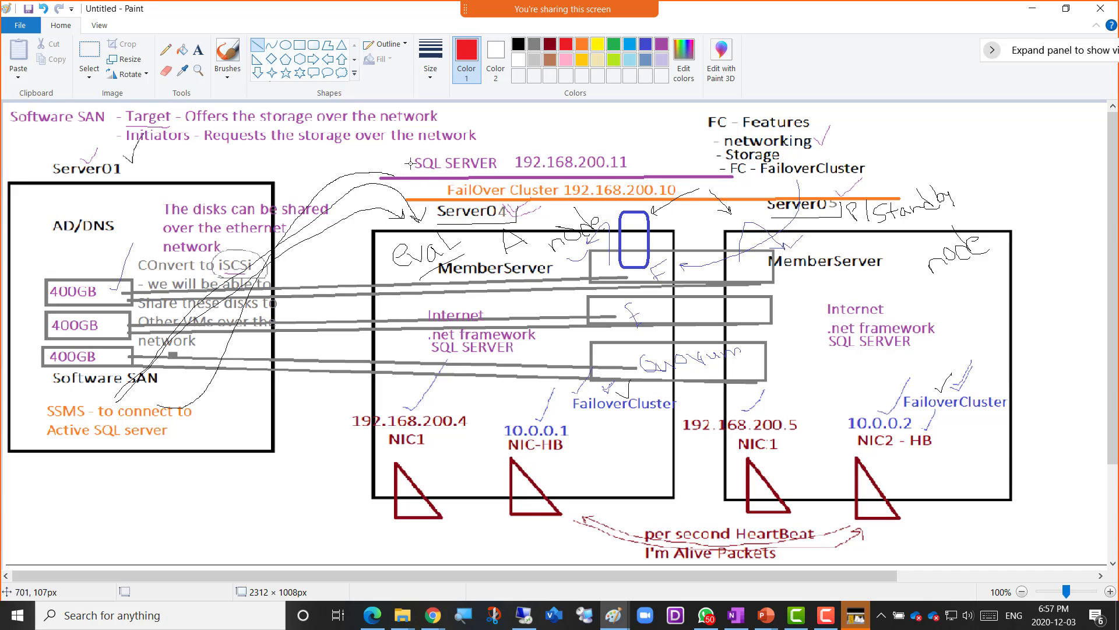
{"action": "mouse_move", "coordinate": [407, 156]}
{"action": "left_mouse_down"}
{"action": "mouse_move", "coordinate": [568, 385]}
{"action": "mouse_move", "coordinate": [653, 532]}
{"action": "left_mouse_up"}
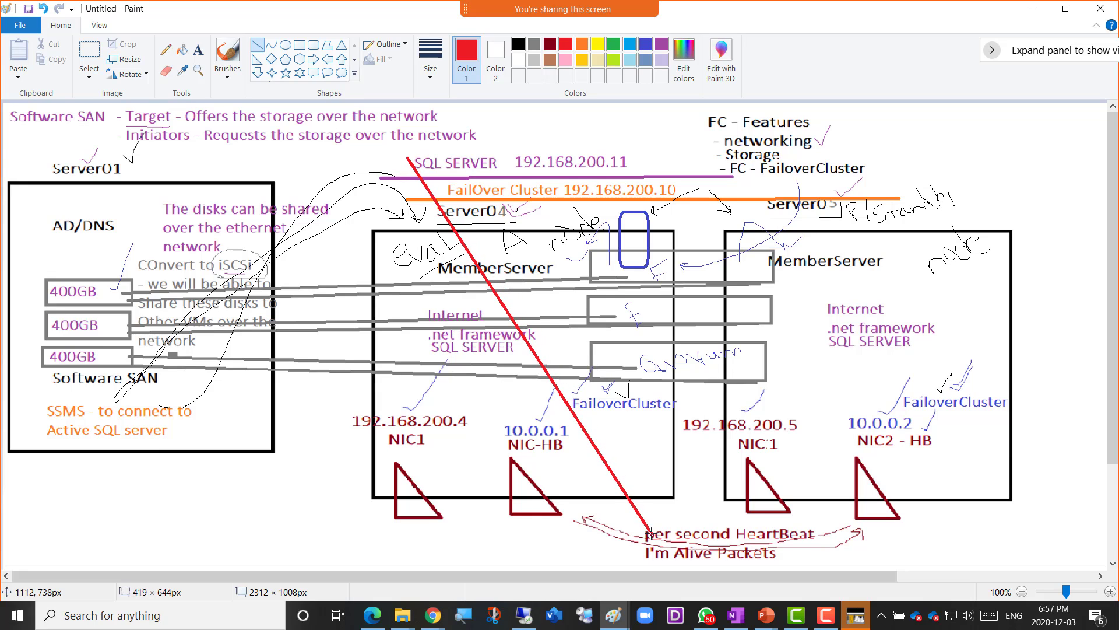
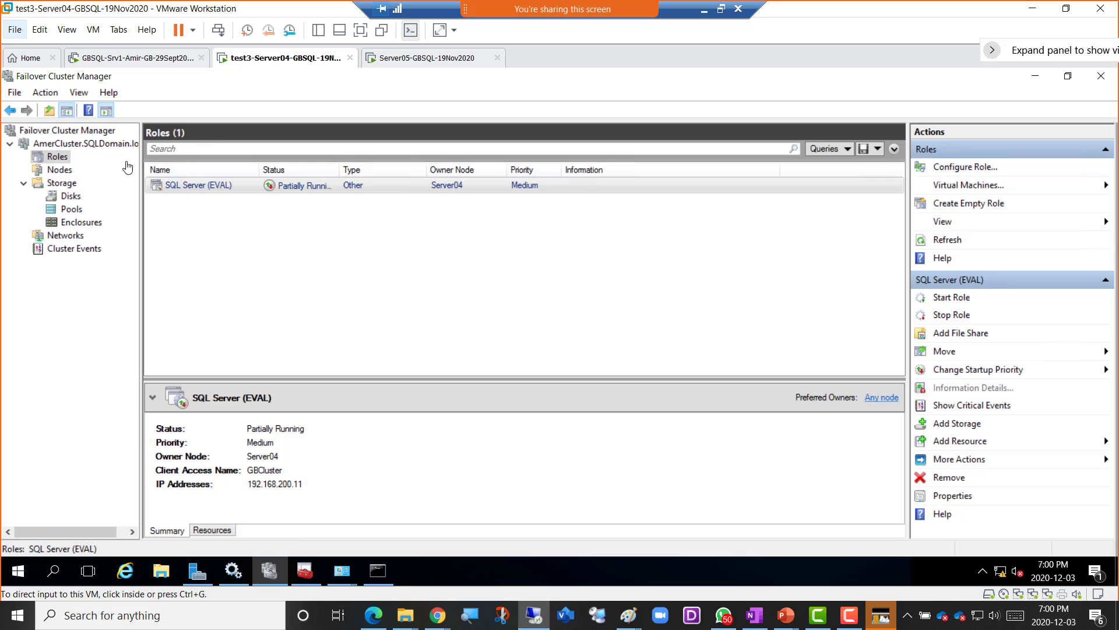
- Compare the AmerCluster summary on Server04 and Server05, with Server05's Failover Cluster Manager maximized
{"action": "left_click", "coordinate": [56, 145]}
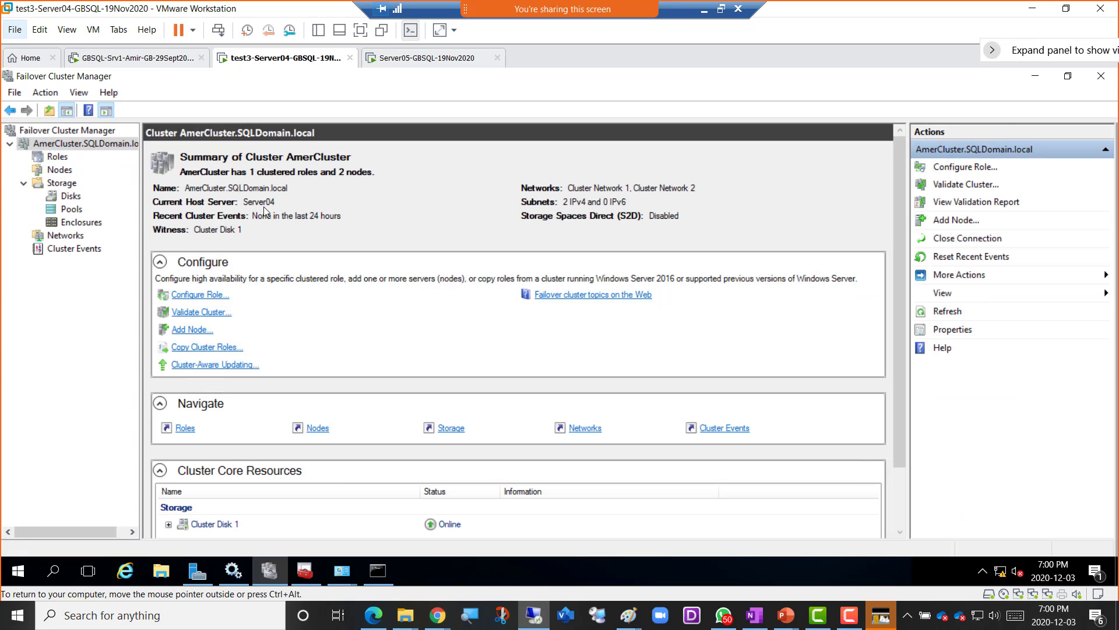
{"action": "left_click", "coordinate": [399, 58]}
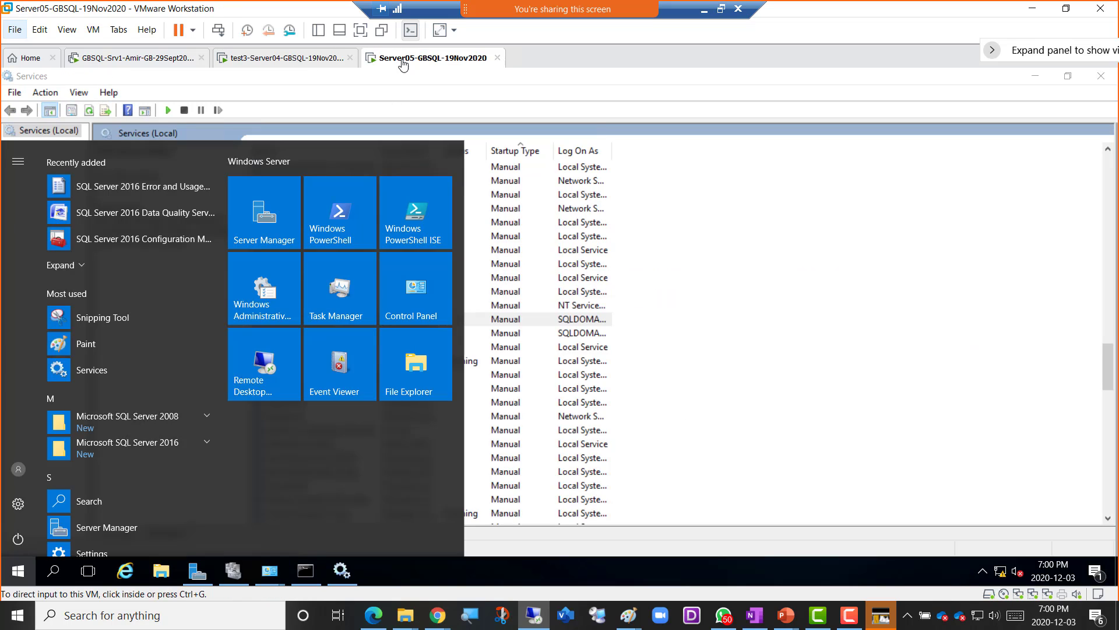
{"action": "left_click", "coordinate": [727, 167]}
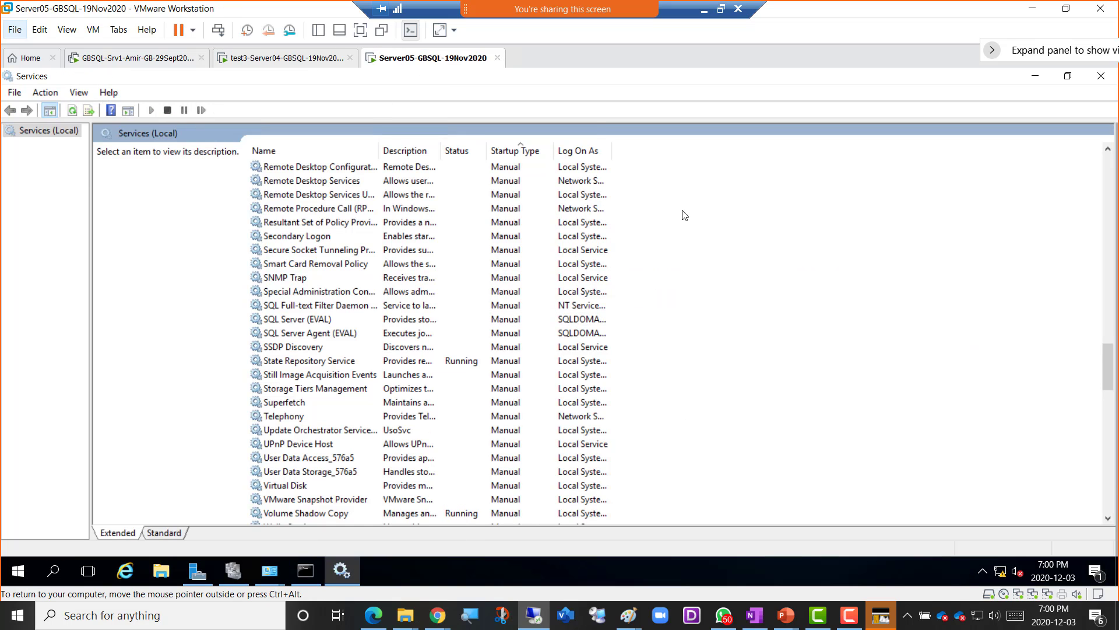
{"action": "left_click", "coordinate": [233, 570]}
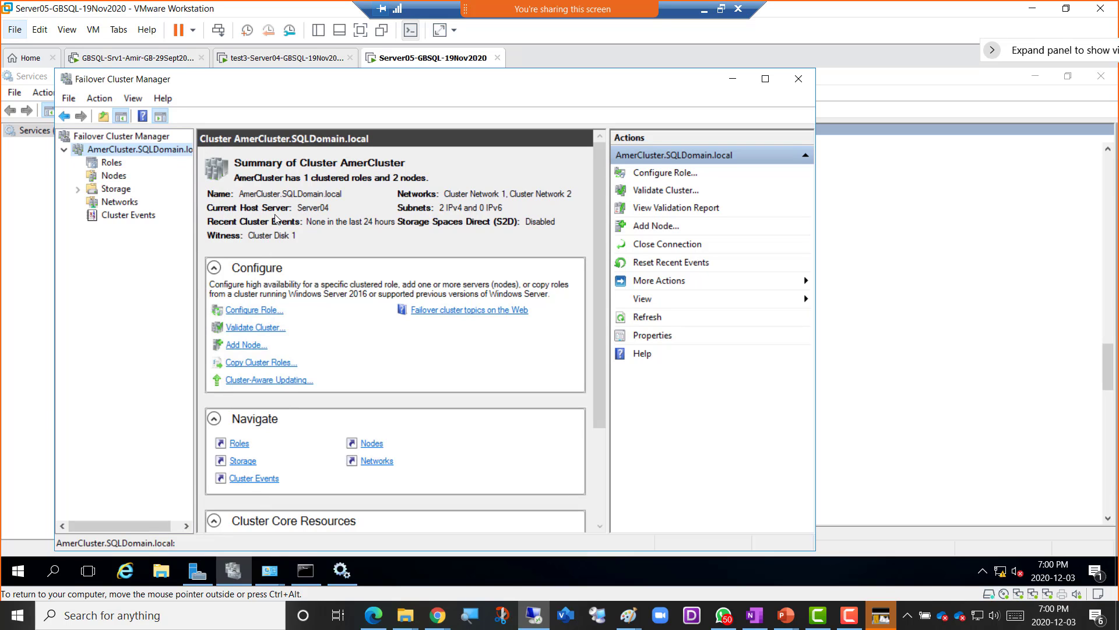
{"action": "left_click", "coordinate": [290, 60]}
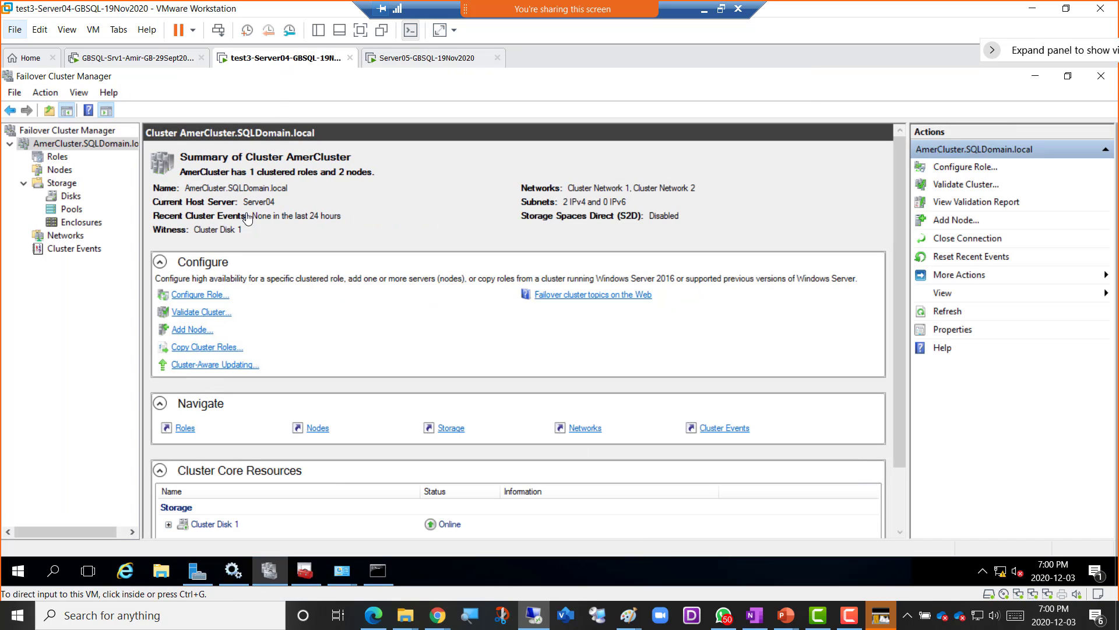
{"action": "left_click", "coordinate": [400, 63]}
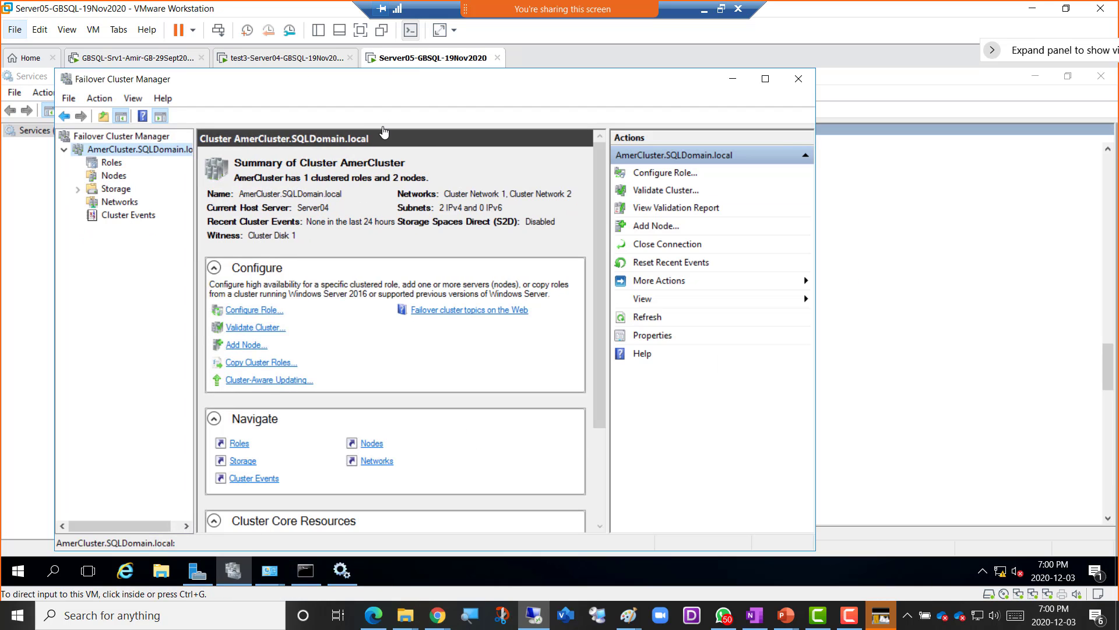
{"action": "left_click", "coordinate": [766, 79]}
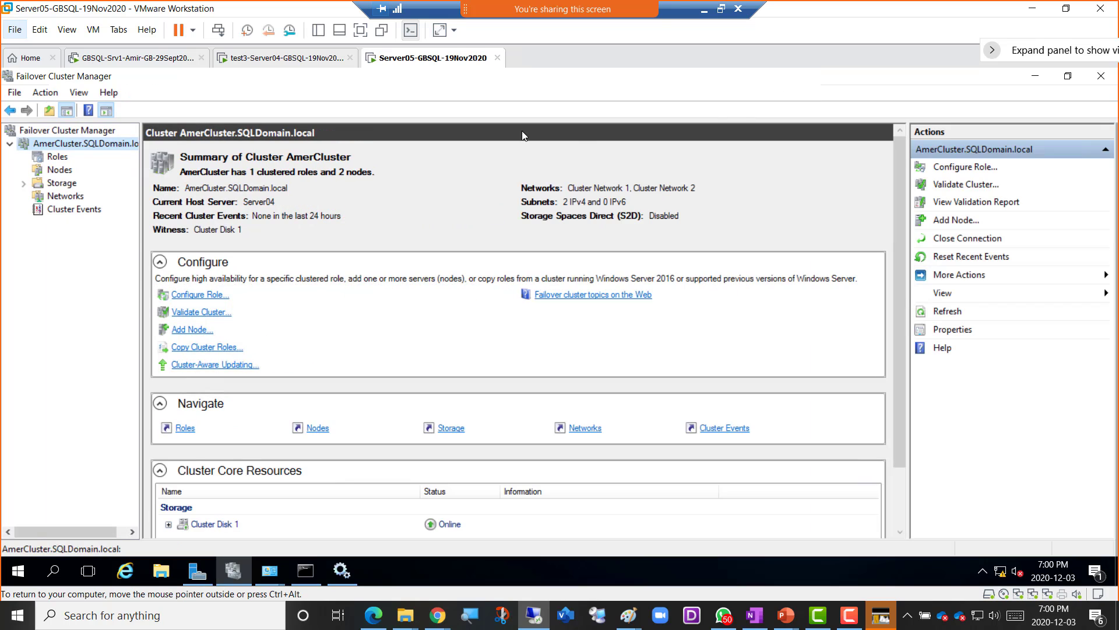
{"action": "left_click", "coordinate": [271, 60]}
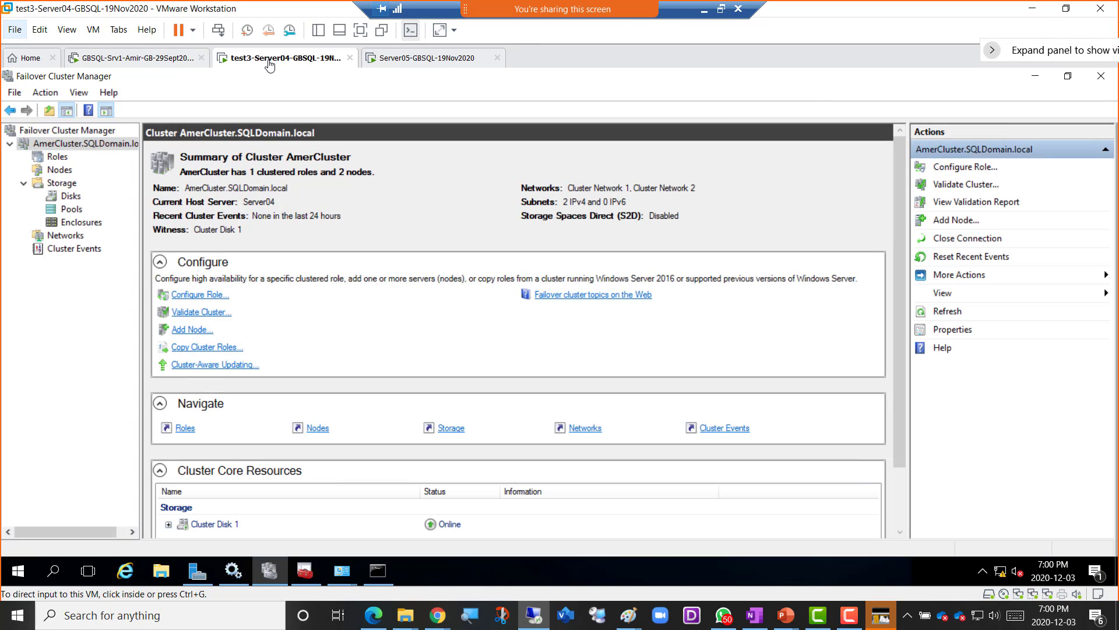
{"action": "left_click", "coordinate": [102, 61]}
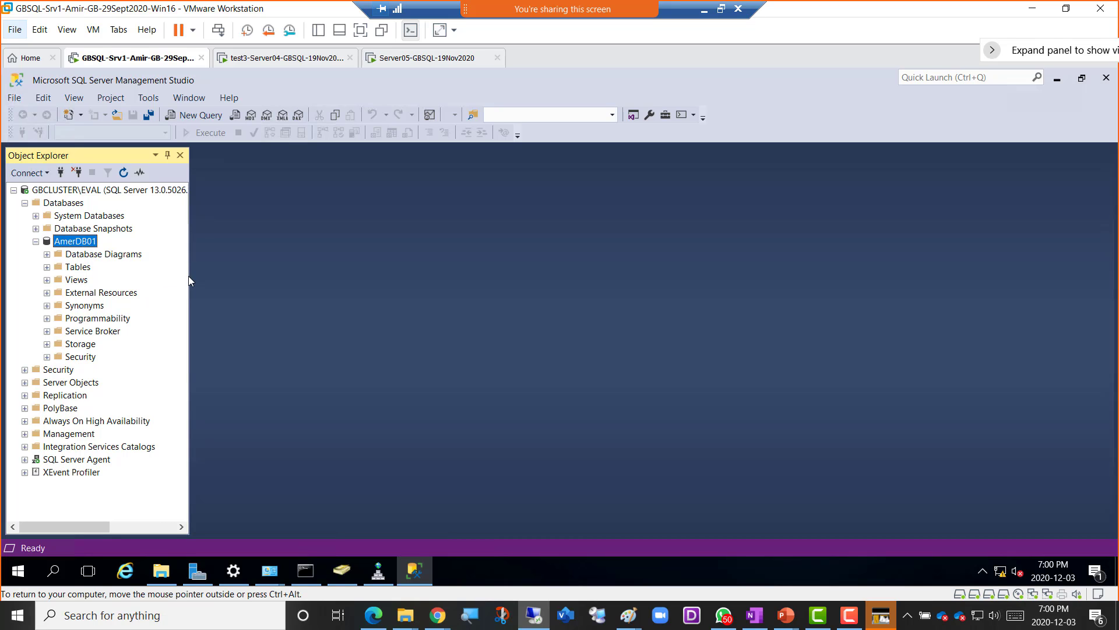
- Widen SSMS Object Explorer to show the full GBCLUSTER\EVAL name, then go back to Server04
{"action": "left_click_drag", "start_coordinate": [190, 280], "coordinate": [310, 297]}
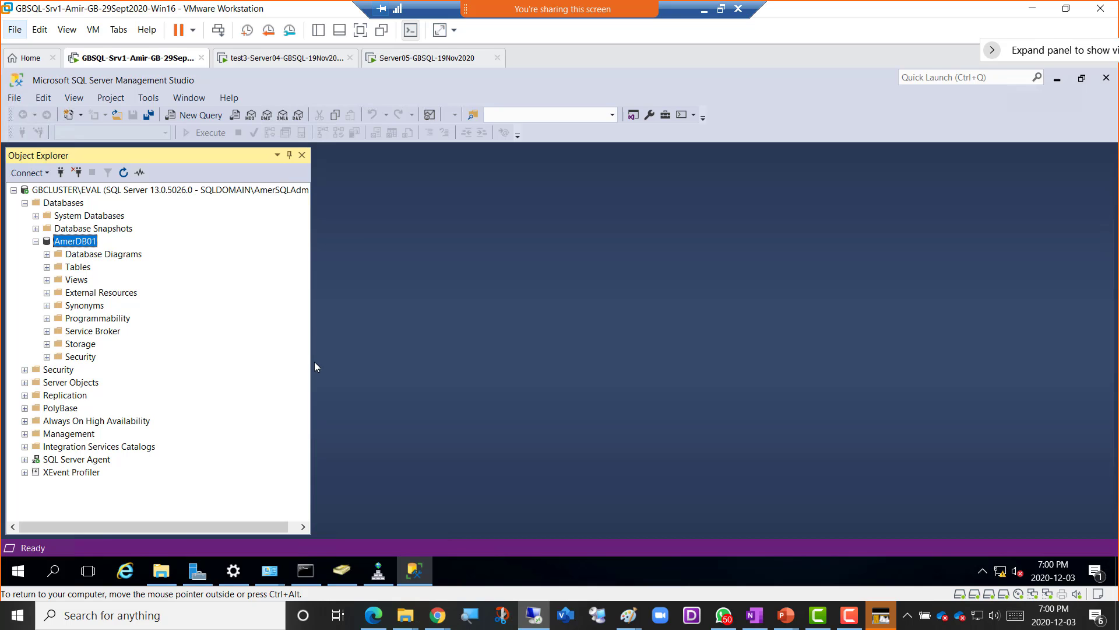
{"action": "left_click_drag", "start_coordinate": [313, 365], "coordinate": [443, 367]}
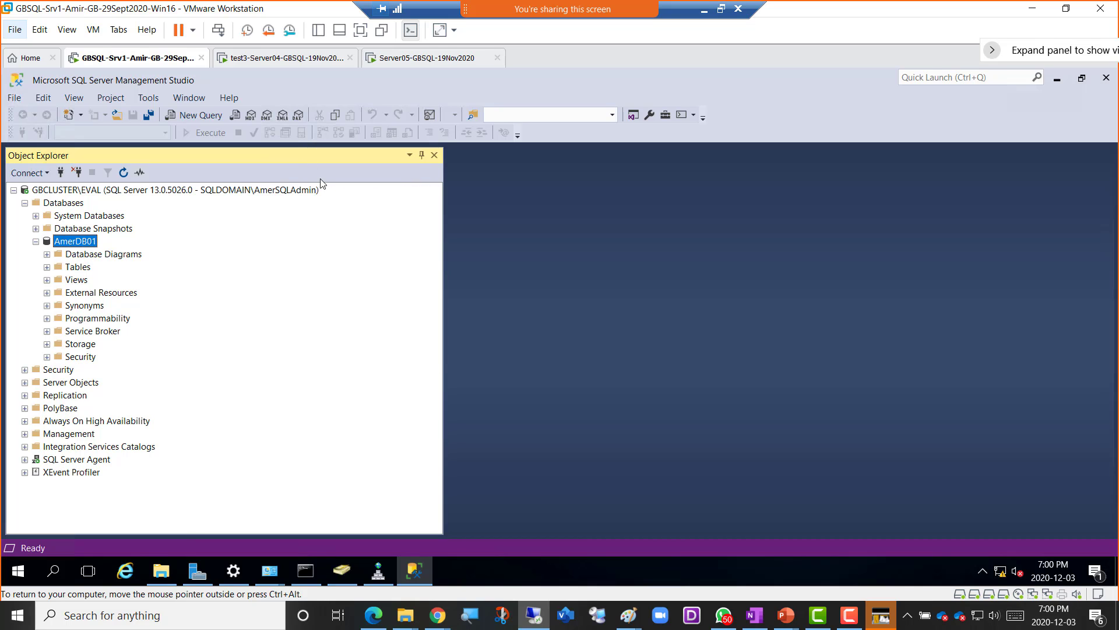
{"action": "left_click", "coordinate": [267, 59]}
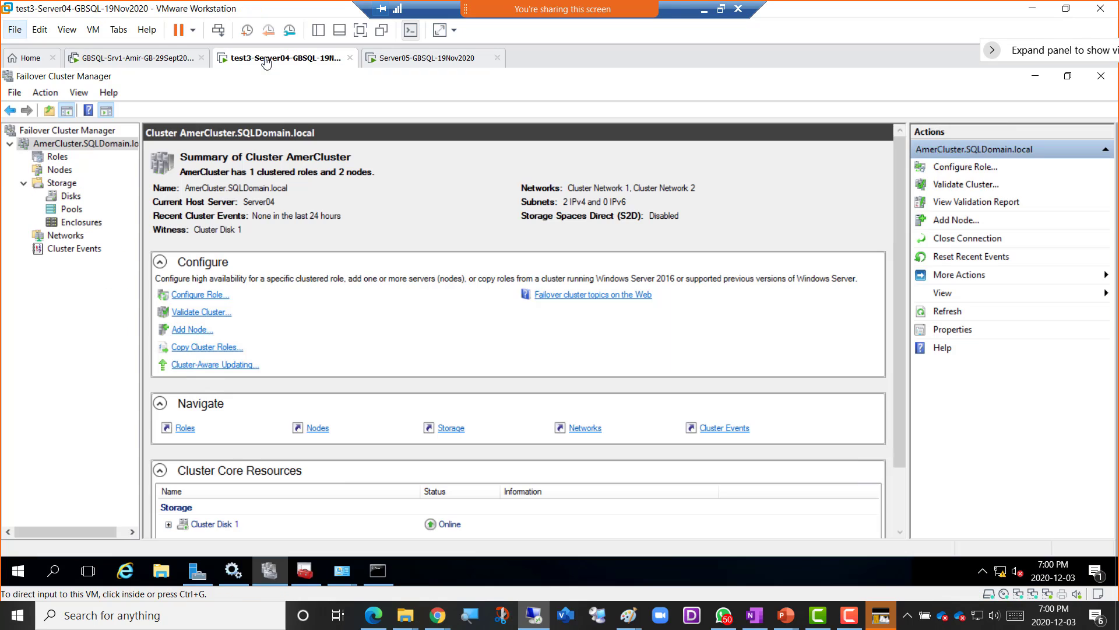
- Power off the test3-Server04 virtual machine from its tab's Power menu and confirm
{"action": "right_click", "coordinate": [271, 62]}
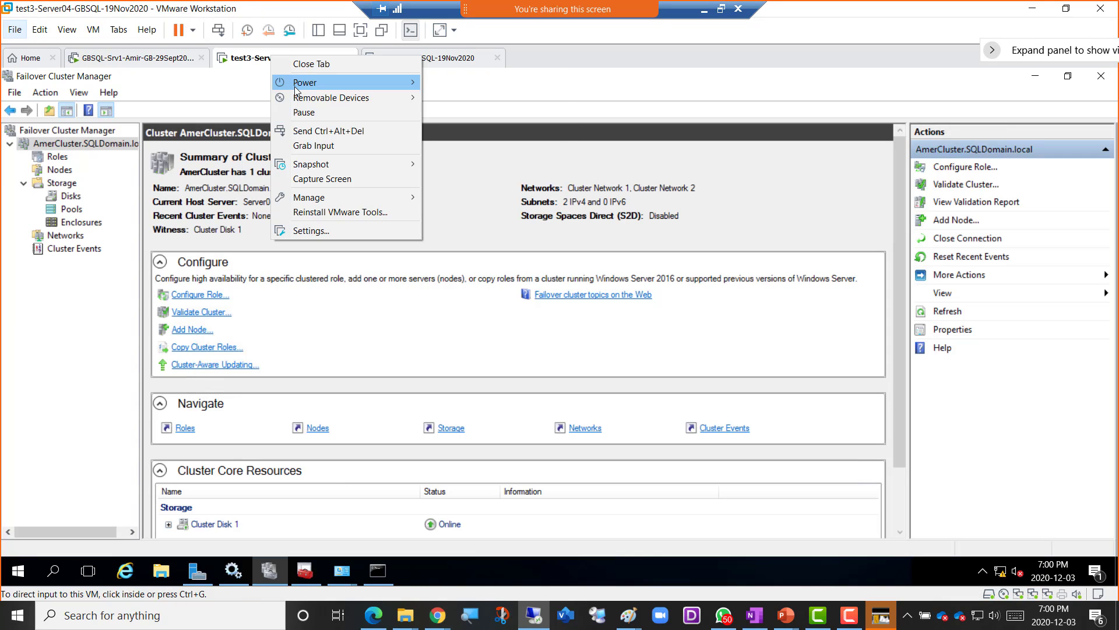
{"action": "mouse_move", "coordinate": [299, 84]}
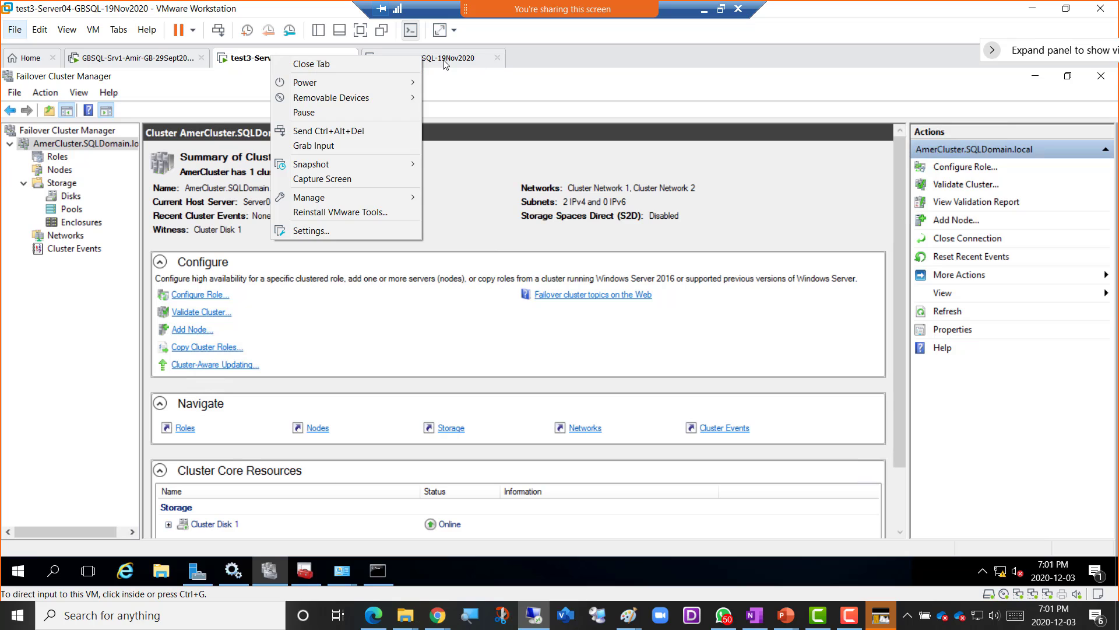
{"action": "mouse_move", "coordinate": [388, 84]}
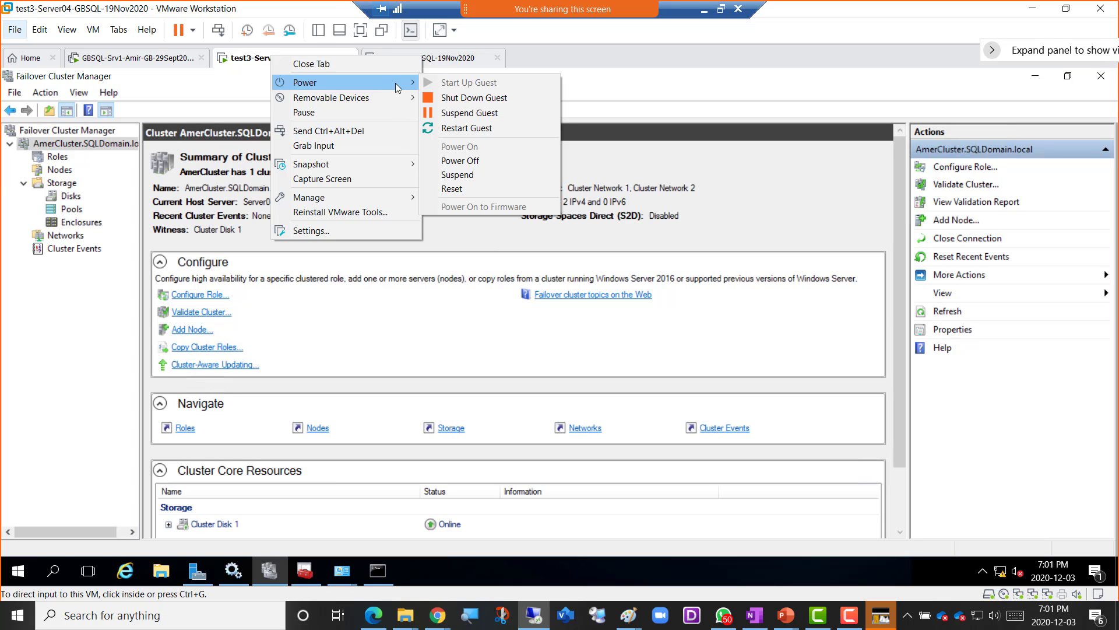
{"action": "left_click", "coordinate": [486, 162]}
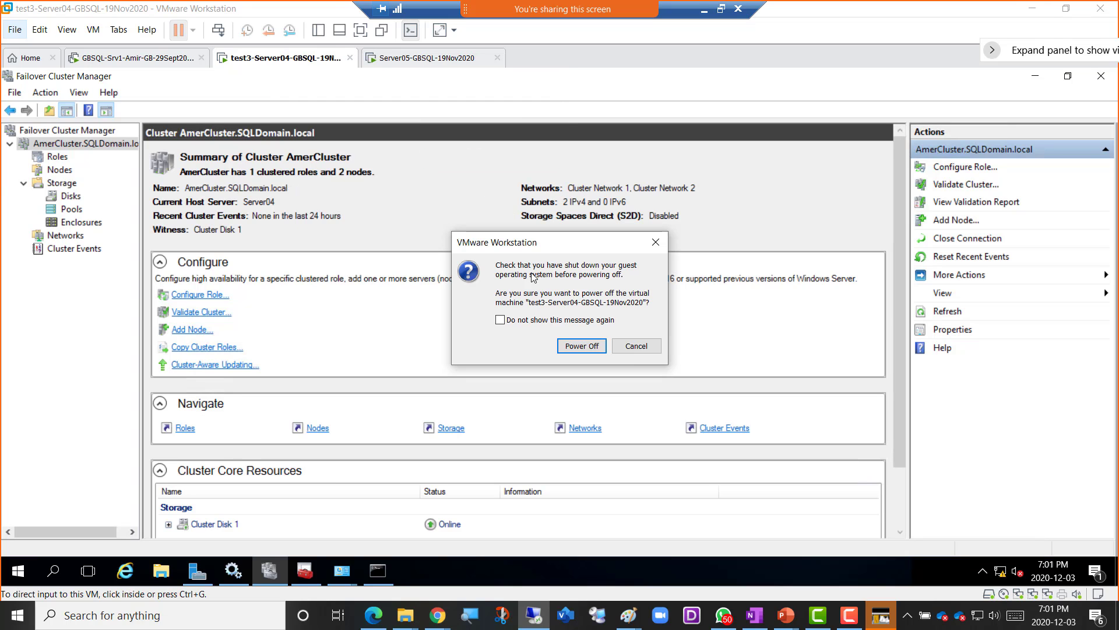
{"action": "left_click", "coordinate": [561, 345]}
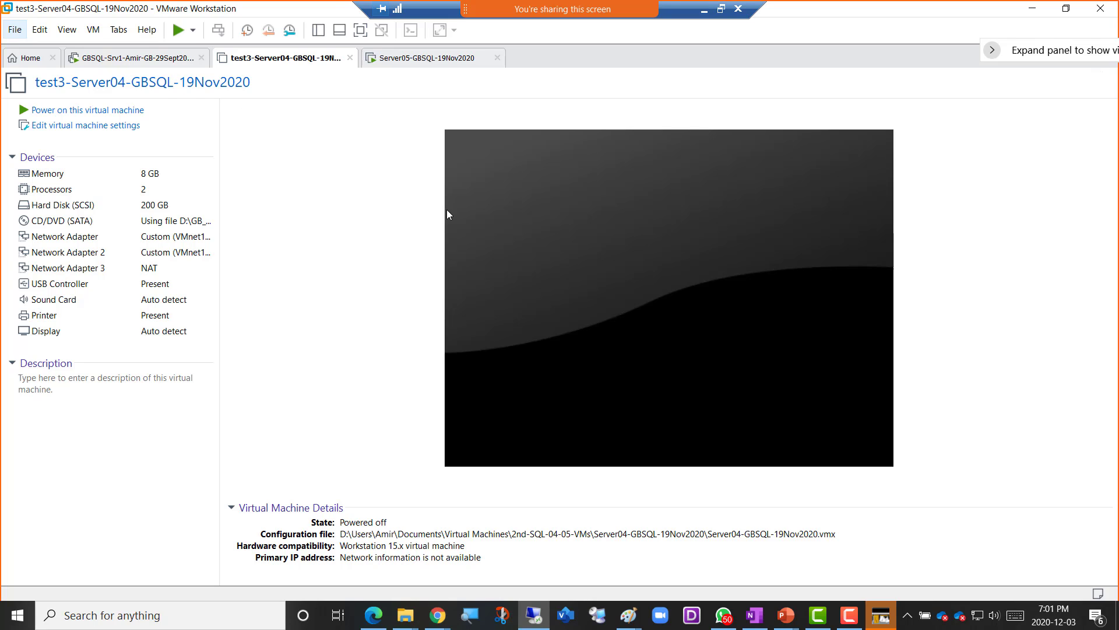
- Refresh the SSMS server tree and confirm Server05 now hosts AmerCluster with Cluster Disk 1 online
{"action": "left_click", "coordinate": [120, 64]}
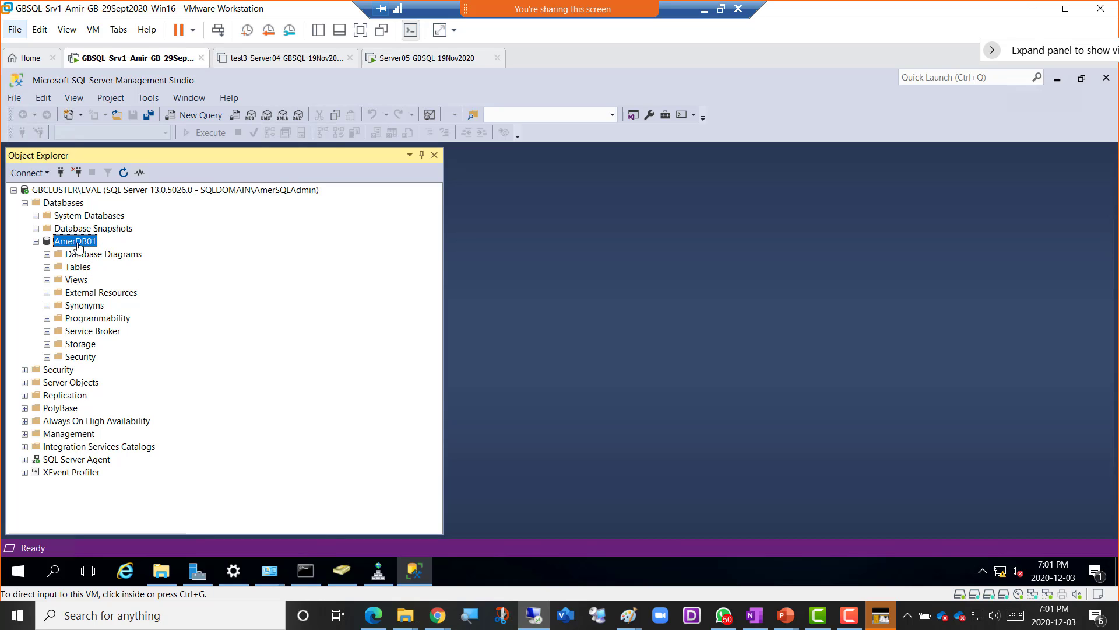
{"action": "left_click", "coordinate": [125, 177]}
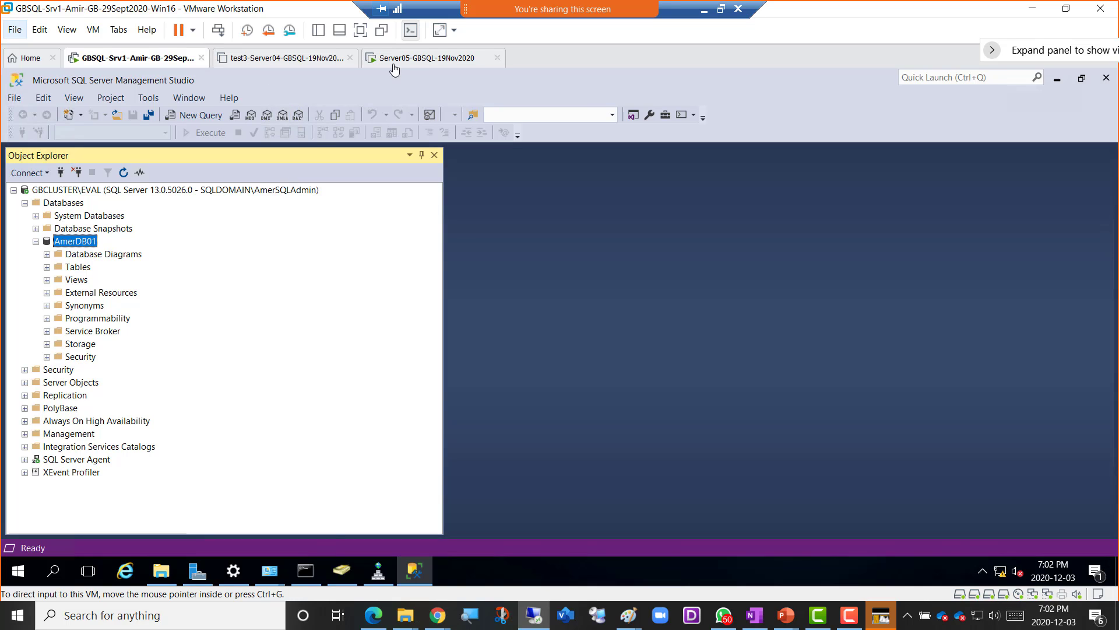
{"action": "left_click", "coordinate": [425, 62]}
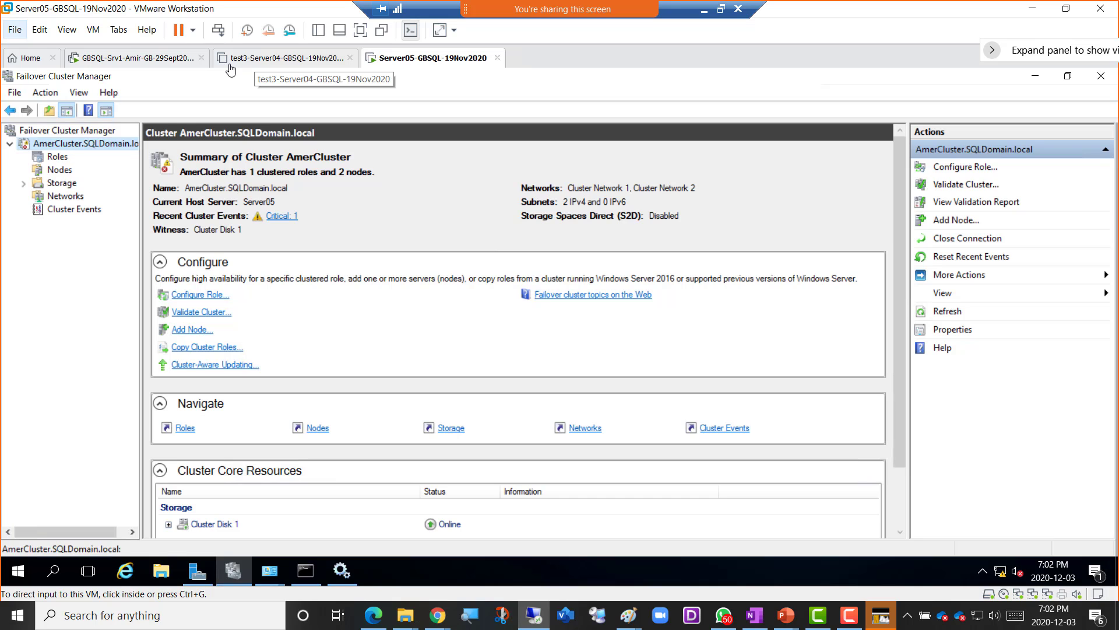
{"action": "left_click", "coordinate": [261, 65]}
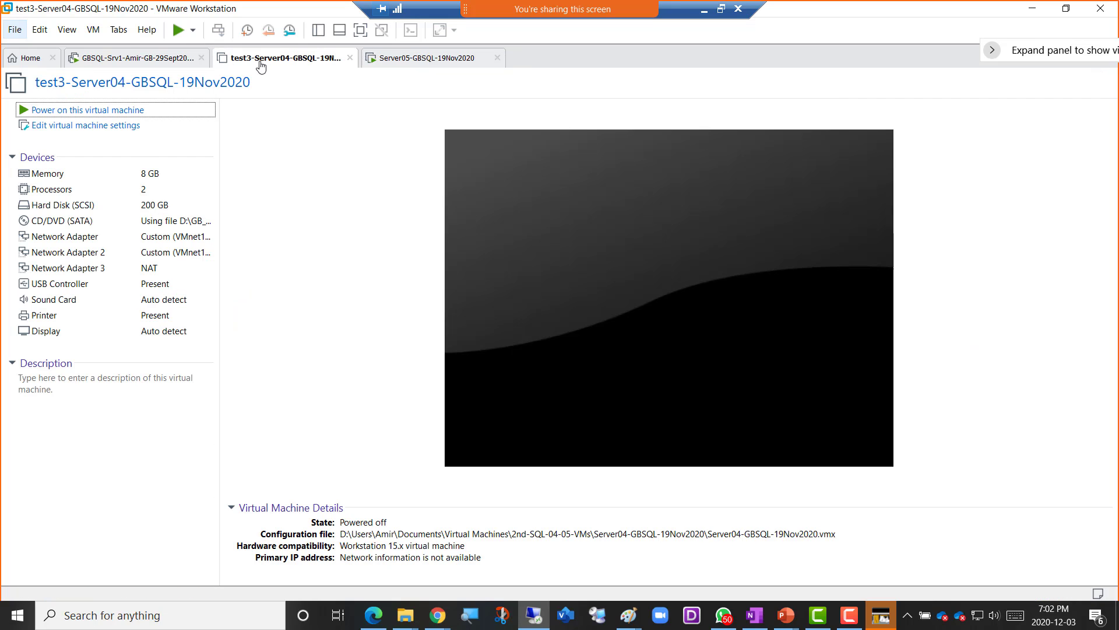
{"action": "left_click", "coordinate": [386, 60]}
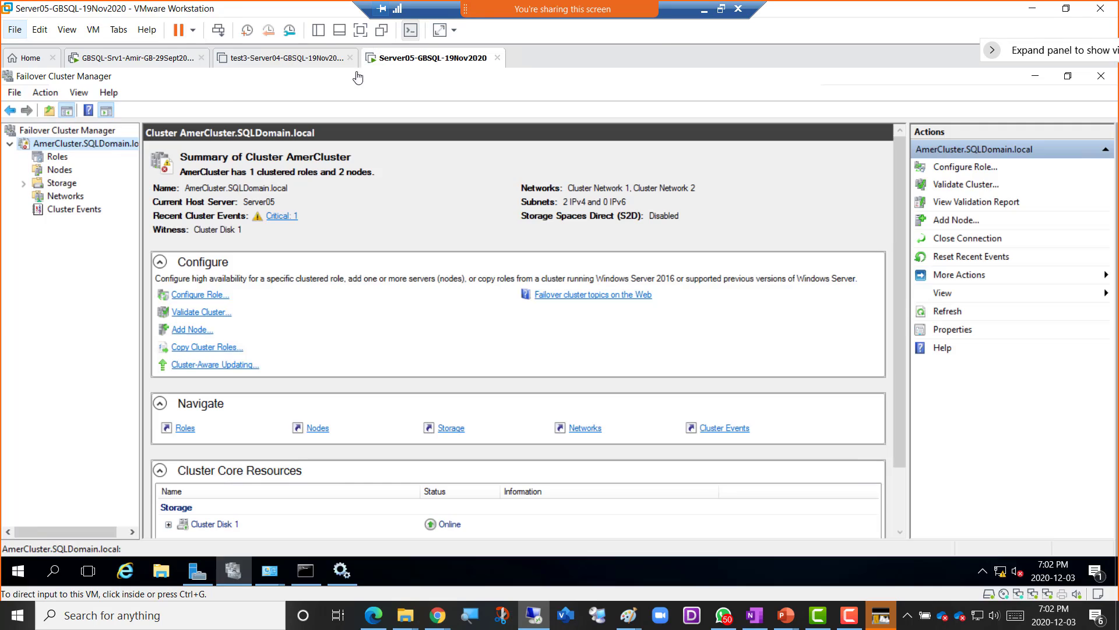
{"action": "left_click", "coordinate": [119, 60]}
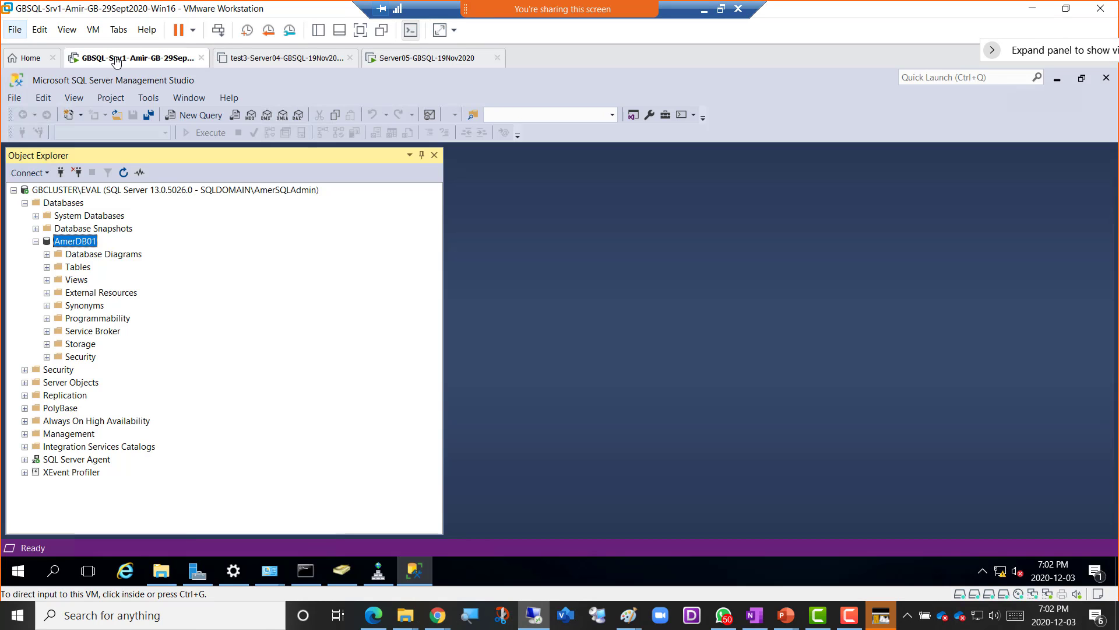
- Create a new database AmerDB02 under Databases, keeping its data and log files on F:
{"action": "right_click", "coordinate": [74, 205]}
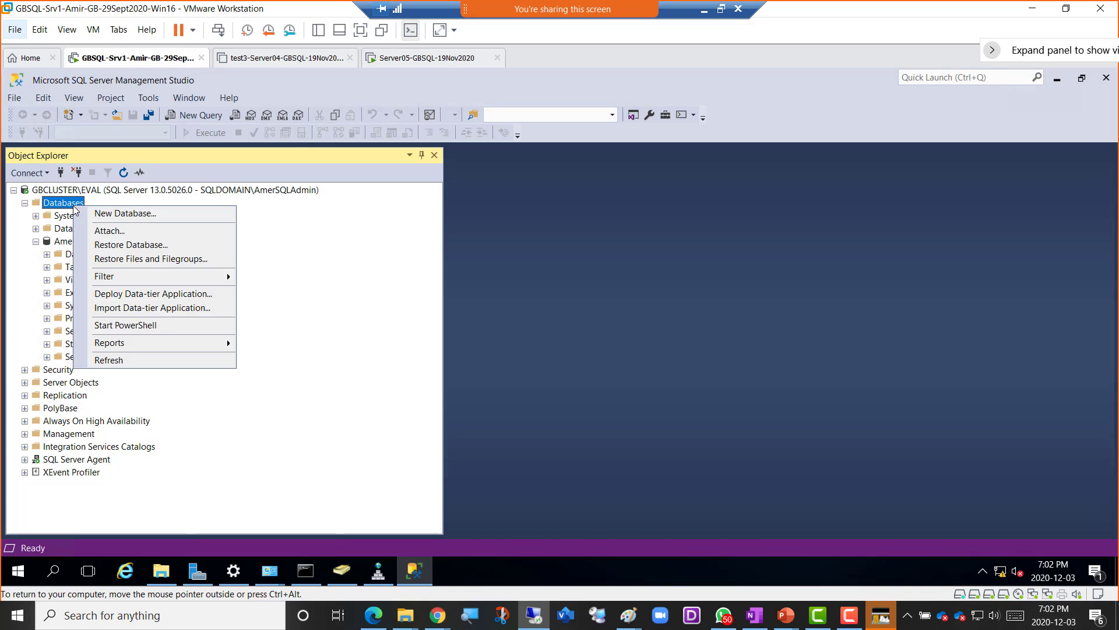
{"action": "left_click", "coordinate": [159, 213]}
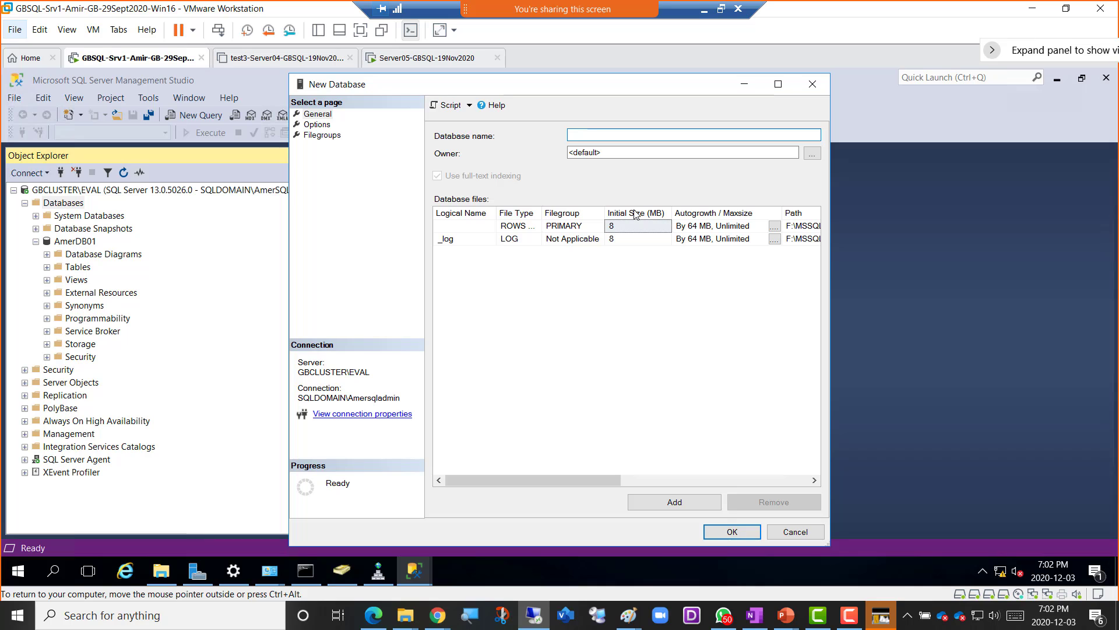
{"action": "type", "text": "Amer"}
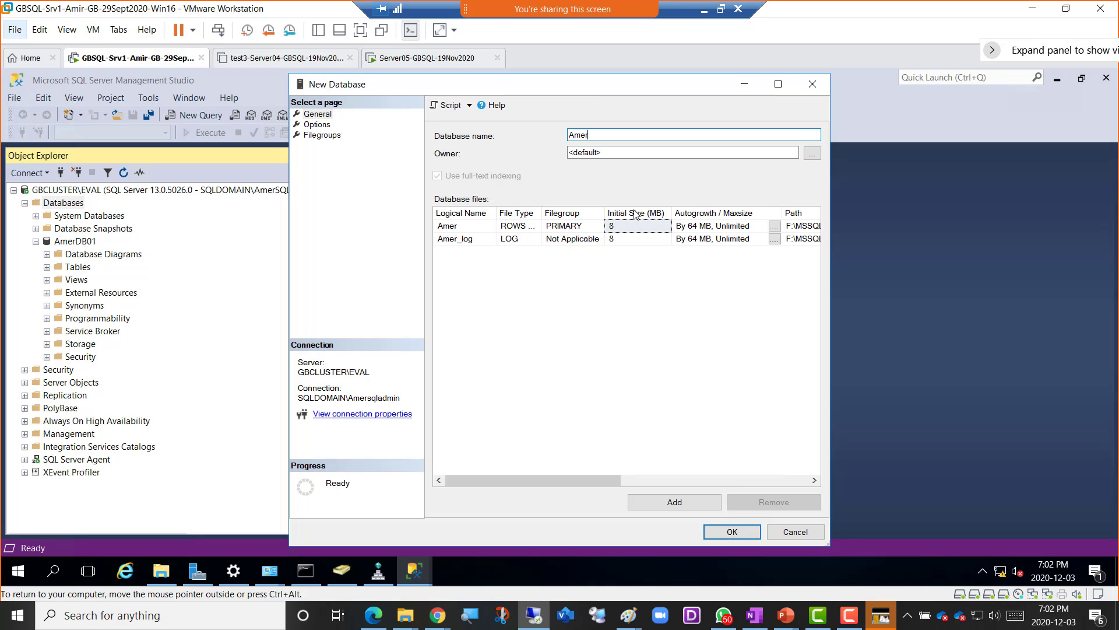
{"action": "type", "text": "DB02"}
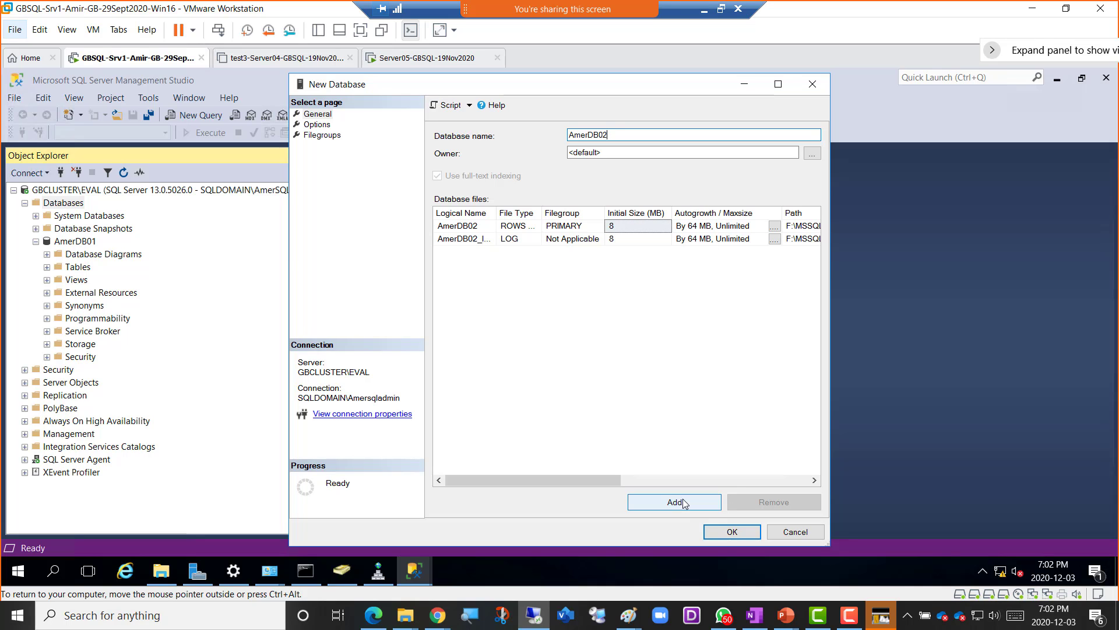
{"action": "left_click", "coordinate": [676, 478]}
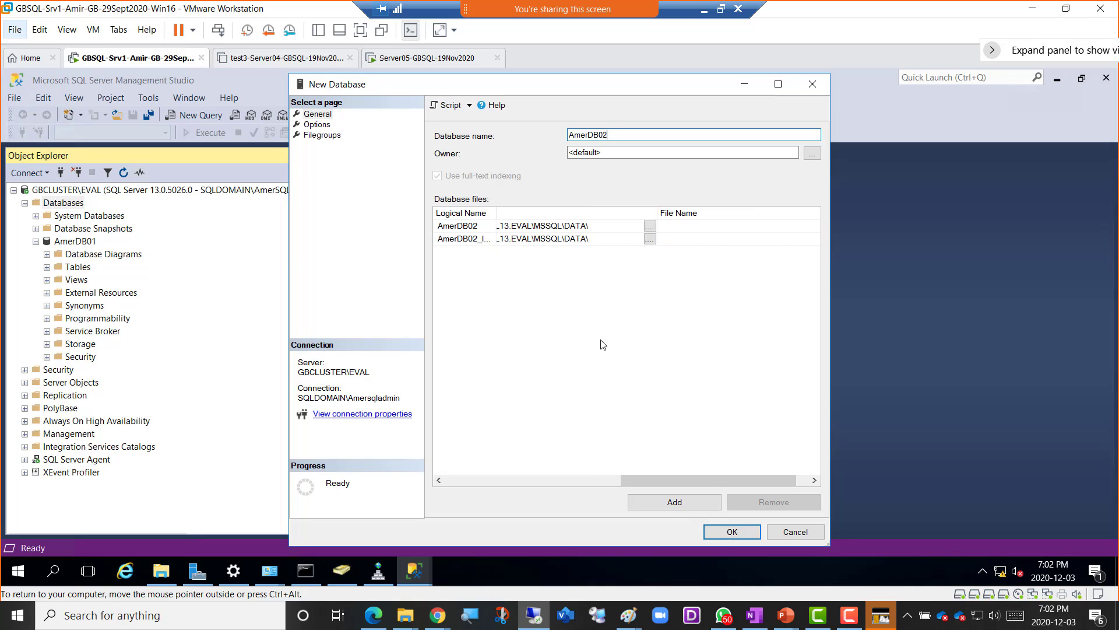
{"action": "left_click", "coordinate": [591, 477]}
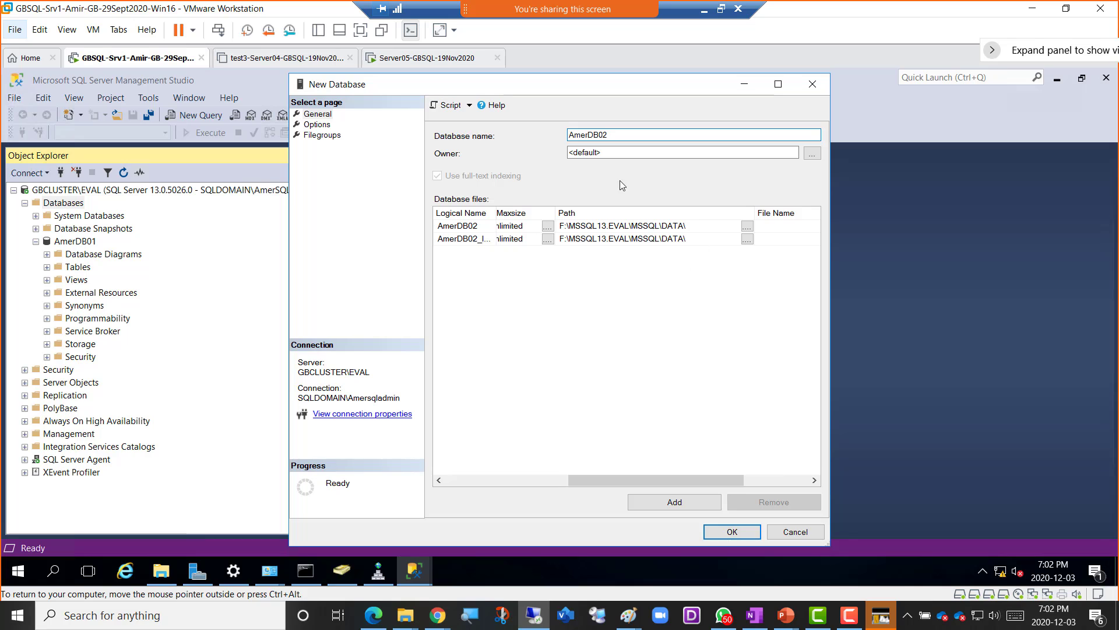
{"action": "left_click", "coordinate": [732, 531]}
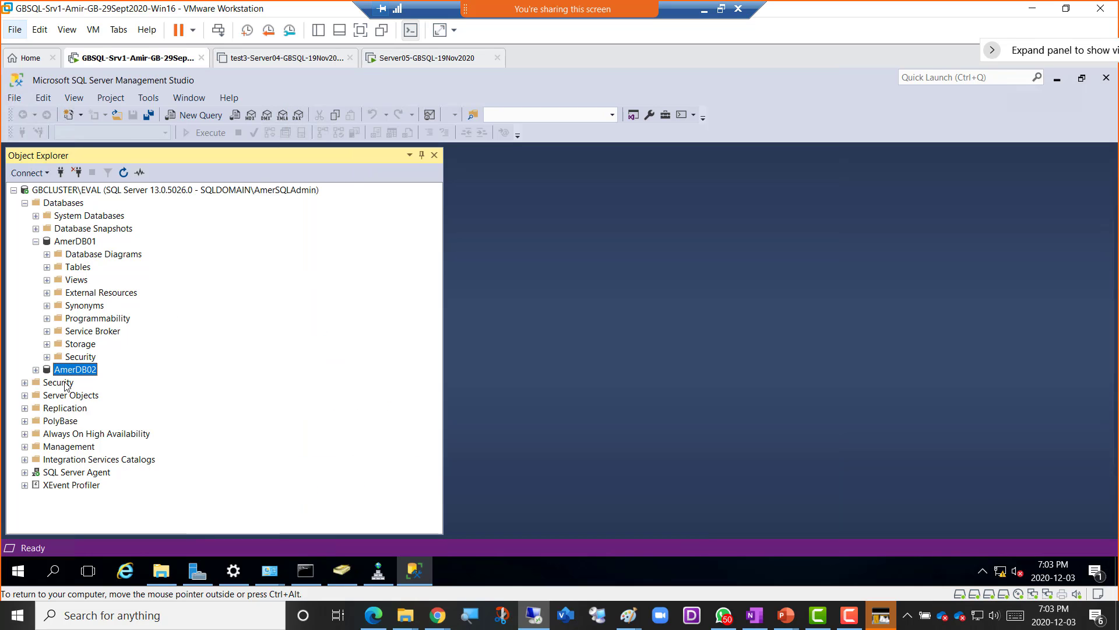
- Collapse the AmerDB01 branch under GBCLUSTER\EVAL's Databases in Object Explorer
{"action": "left_click", "coordinate": [36, 242]}
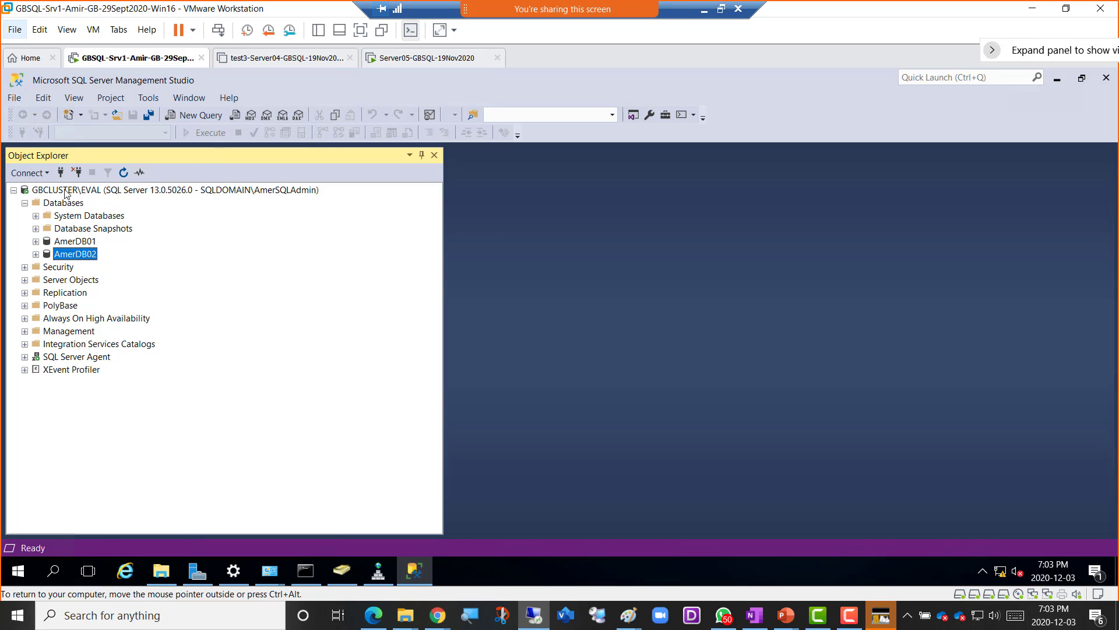
- Check in Server05's Roles list that SQL Server (EVAL) is owned by Server05, then return to GBSQL-Srv1
{"action": "left_click", "coordinate": [399, 59]}
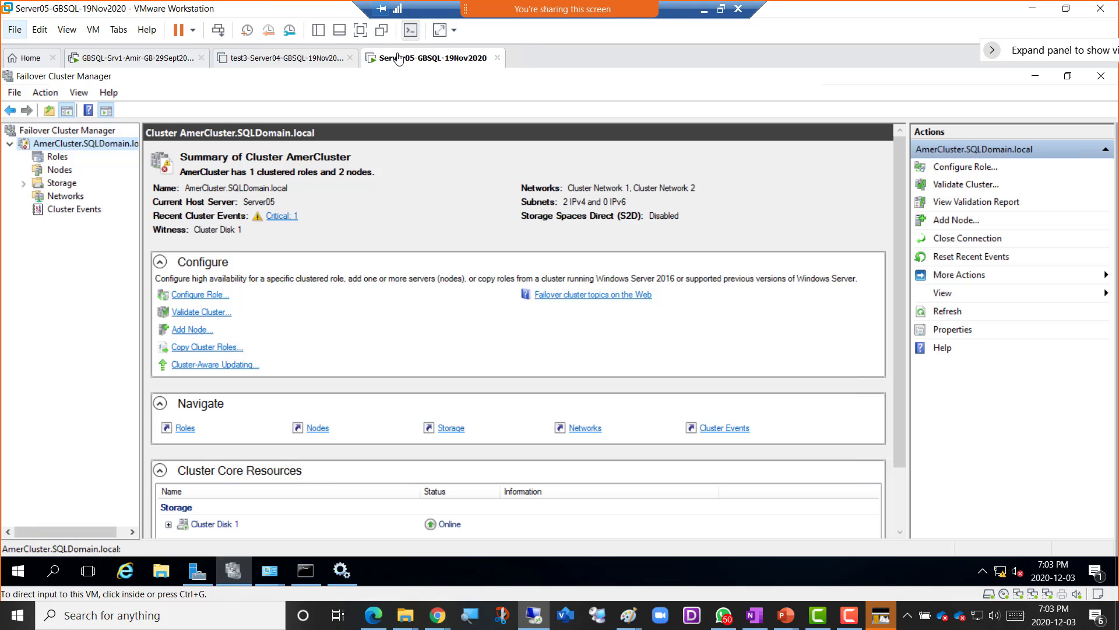
{"action": "left_click", "coordinate": [58, 157]}
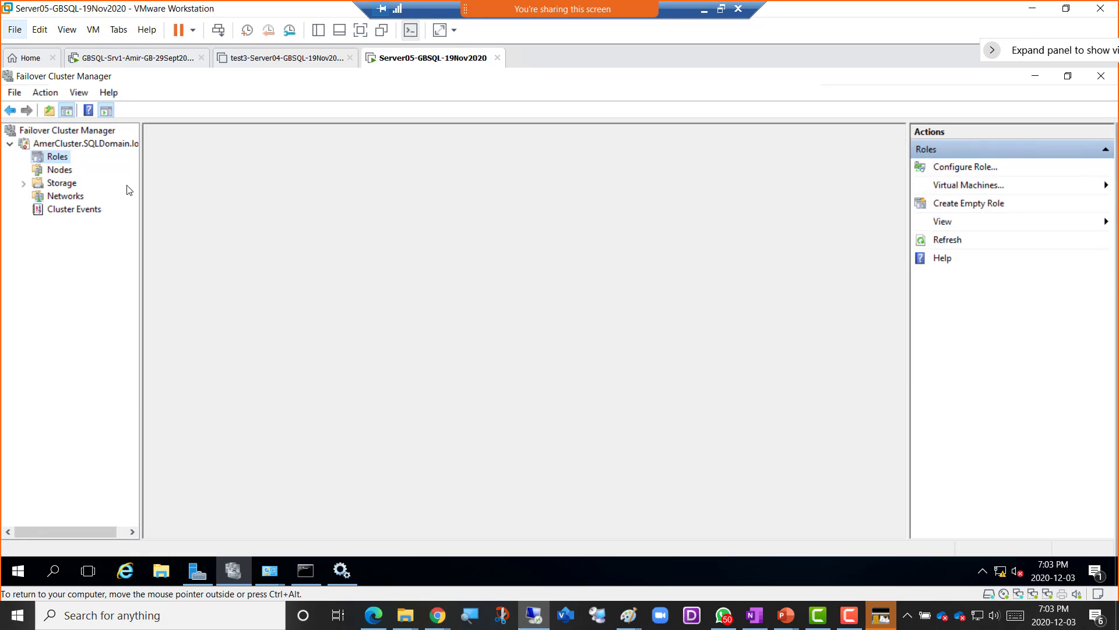
{"action": "left_click", "coordinate": [214, 188]}
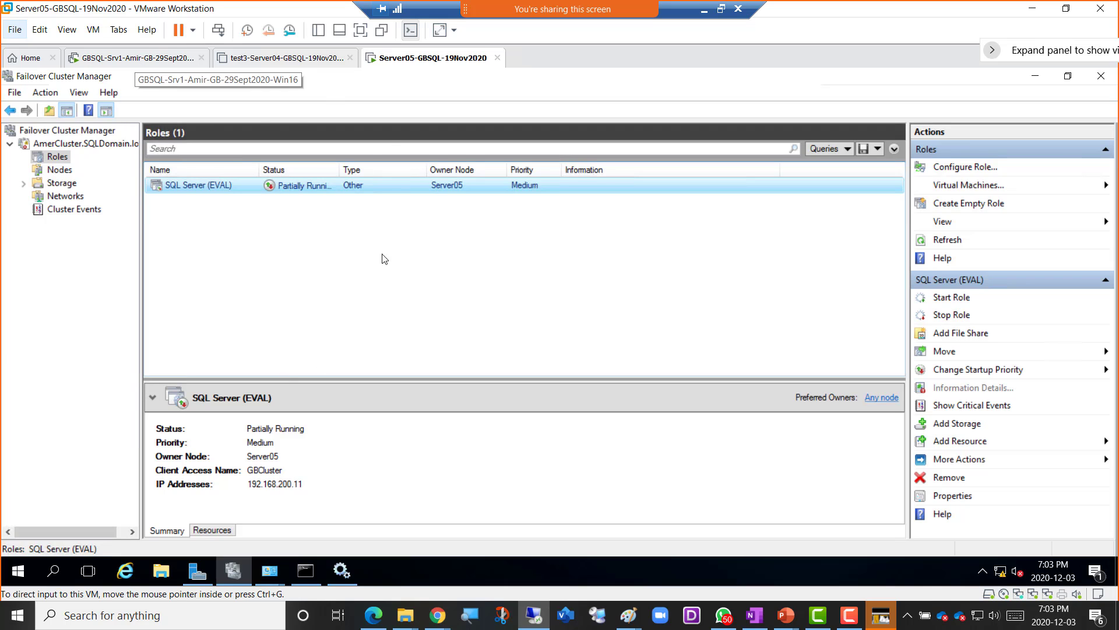
{"action": "left_click", "coordinate": [131, 66]}
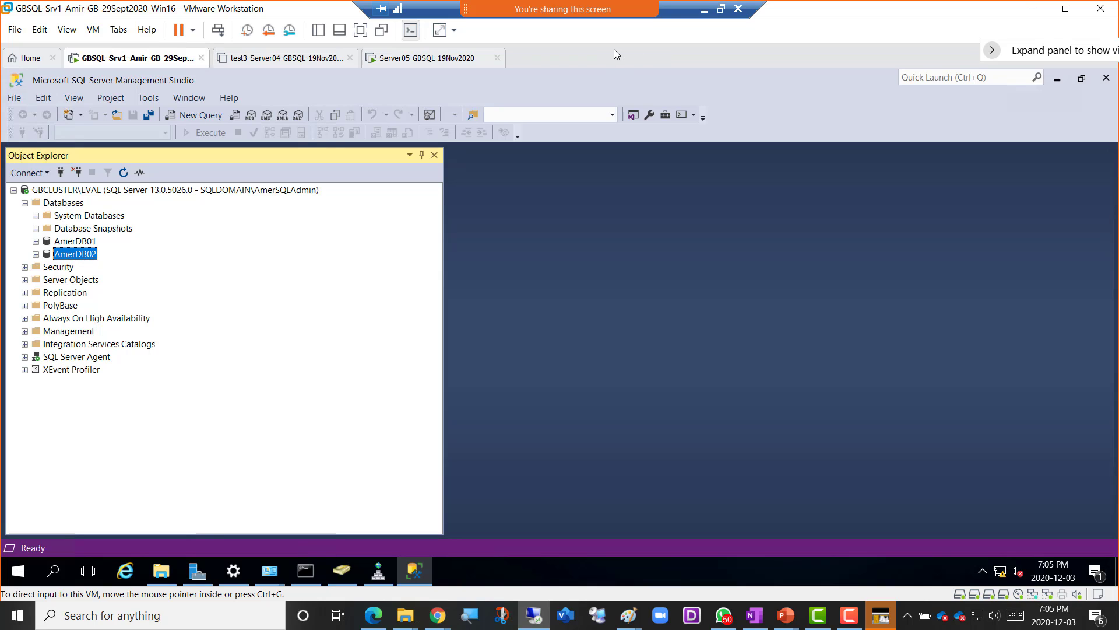
- Leave VMware full screen and snip the SSMS window listing AmerDB01 and AmerDB02
{"action": "left_click", "coordinate": [721, 10]}
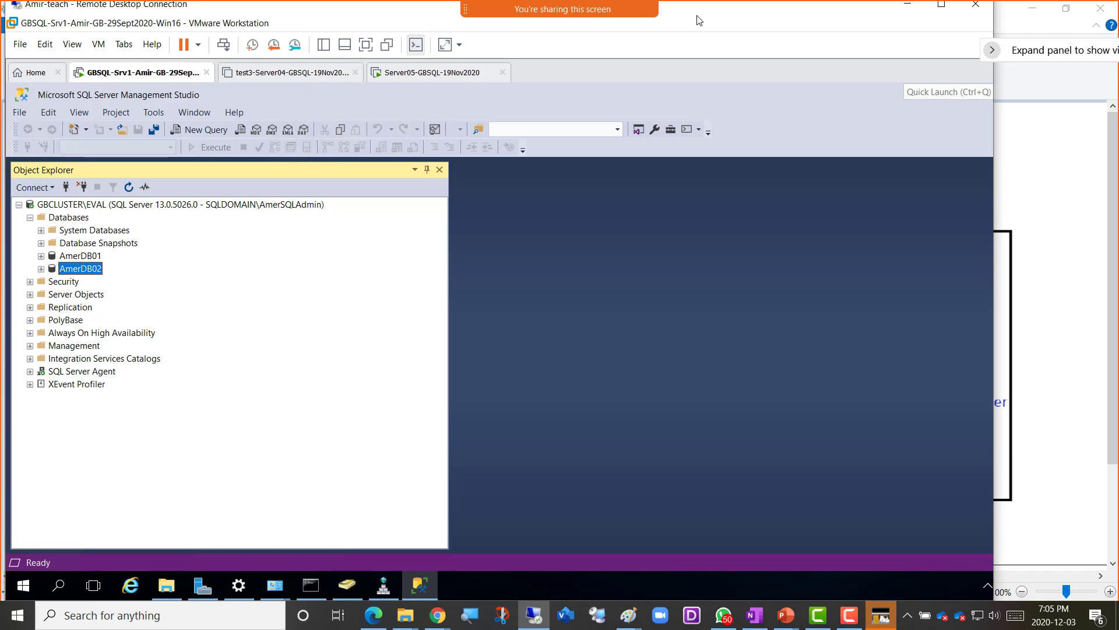
{"action": "key", "text": "super+shift+s"}
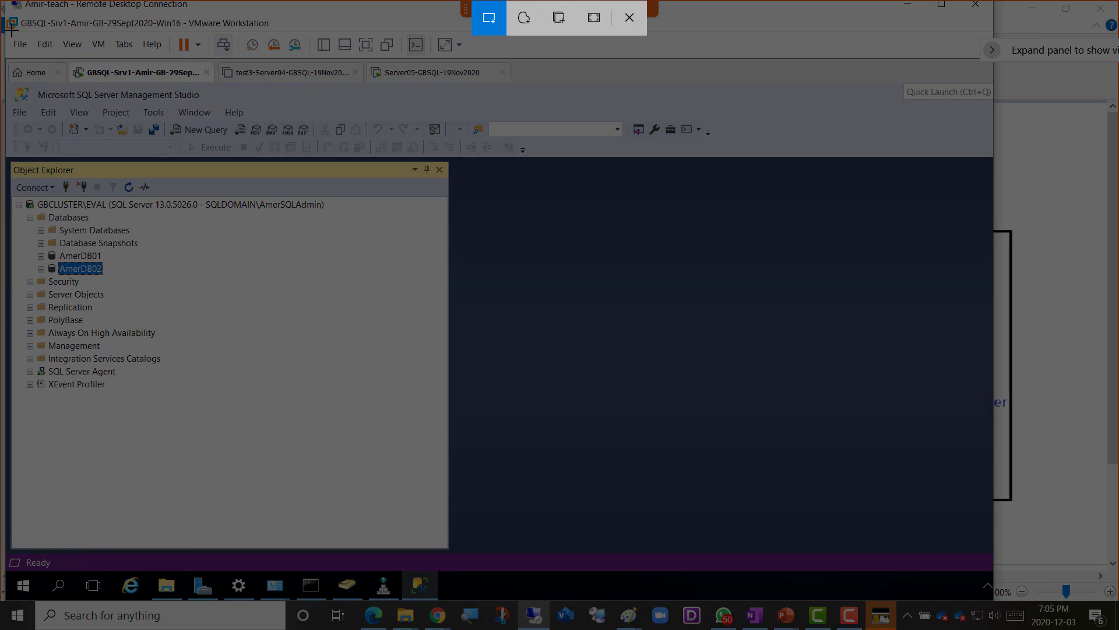
{"action": "mouse_move", "coordinate": [11, 32]}
{"action": "left_mouse_down"}
{"action": "mouse_move", "coordinate": [535, 408]}
{"action": "mouse_move", "coordinate": [634, 520]}
{"action": "left_mouse_up"}
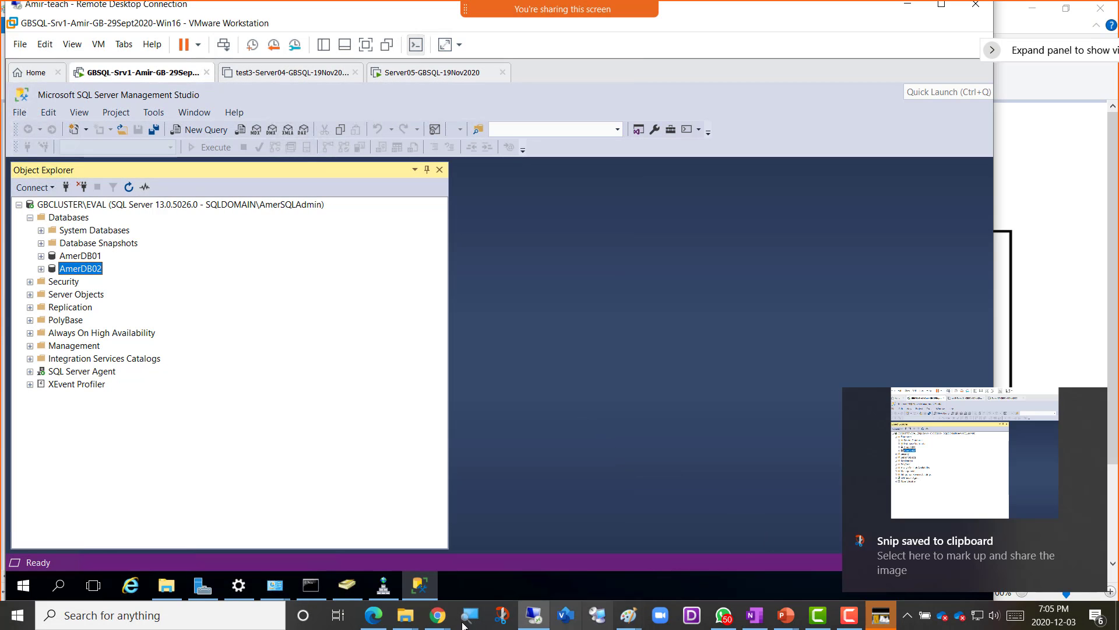
- In OneNote's Week 13 page, add the caption 'Screenshot 2 = SQL Failover Cluster Works' and paste the snip below
{"action": "mouse_move", "coordinate": [432, 615]}
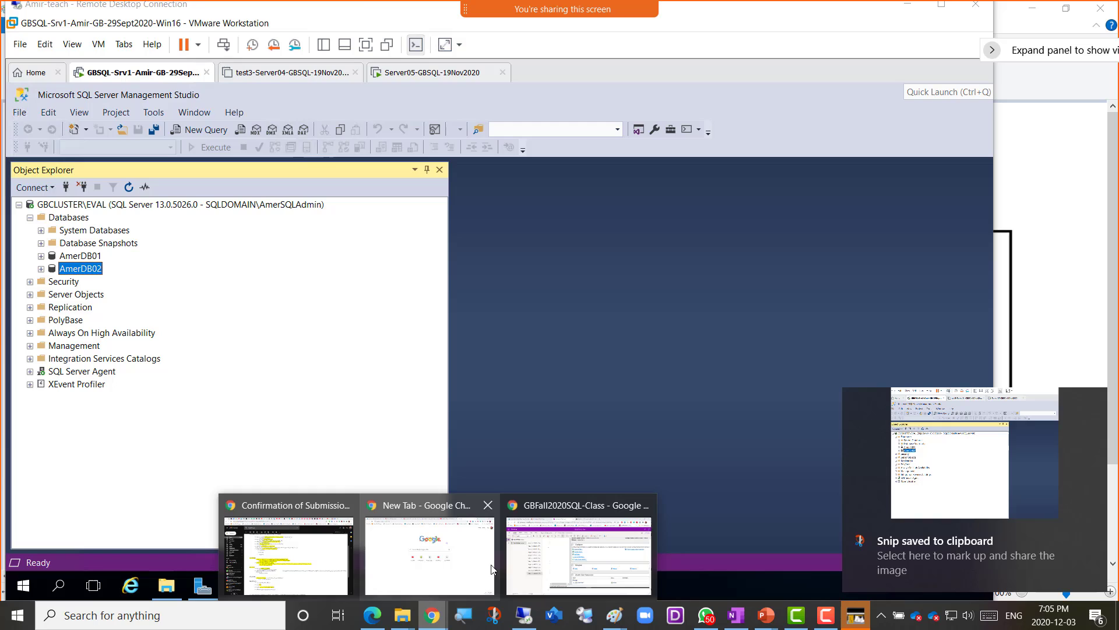
{"action": "left_click", "coordinate": [561, 557]}
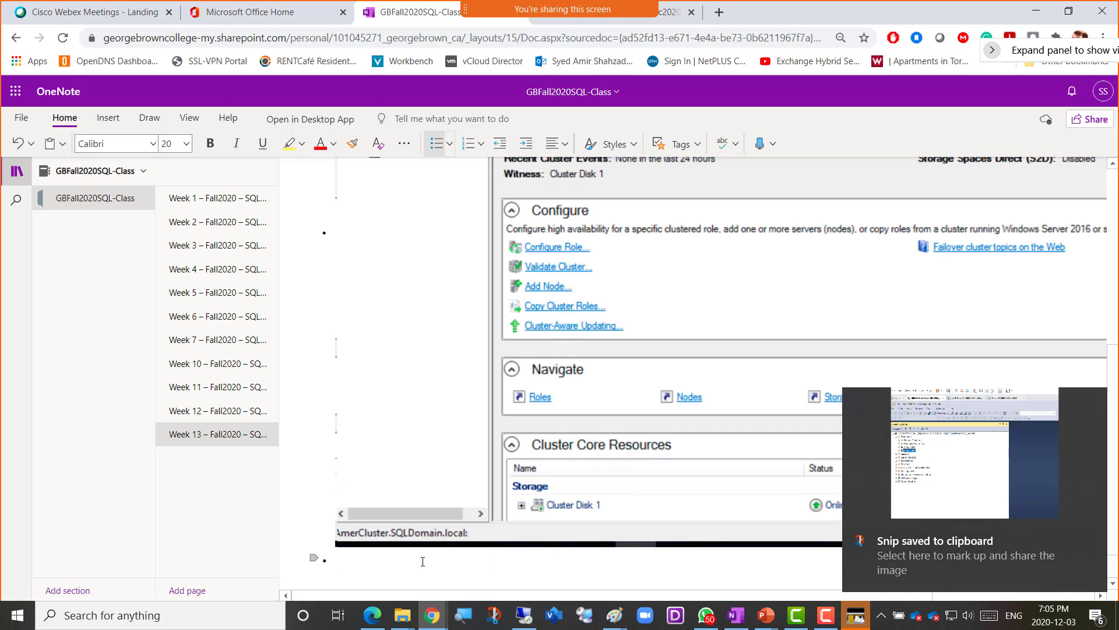
{"action": "type", "text": "Screen"}
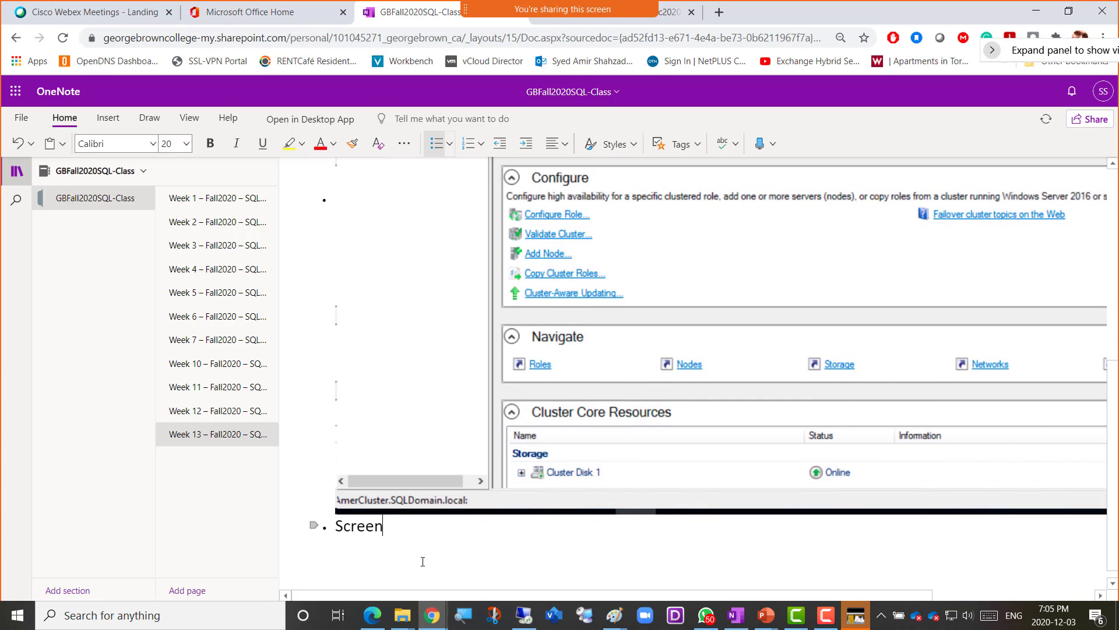
{"action": "type", "text": "shot 2 = SQL Fai"}
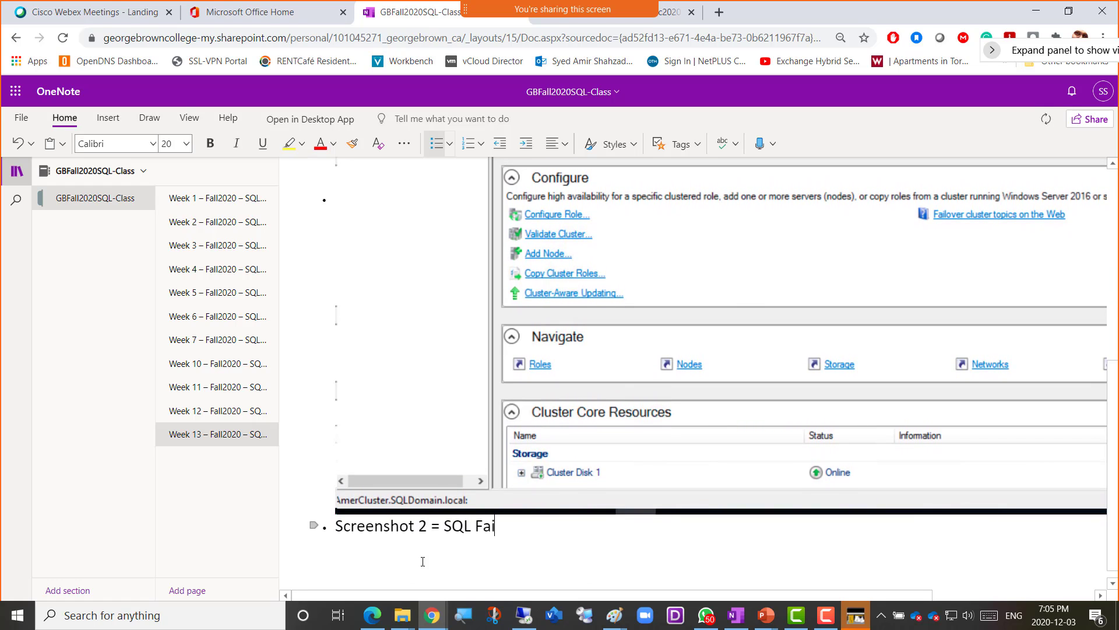
{"action": "type", "text": "lover Cluster Works"}
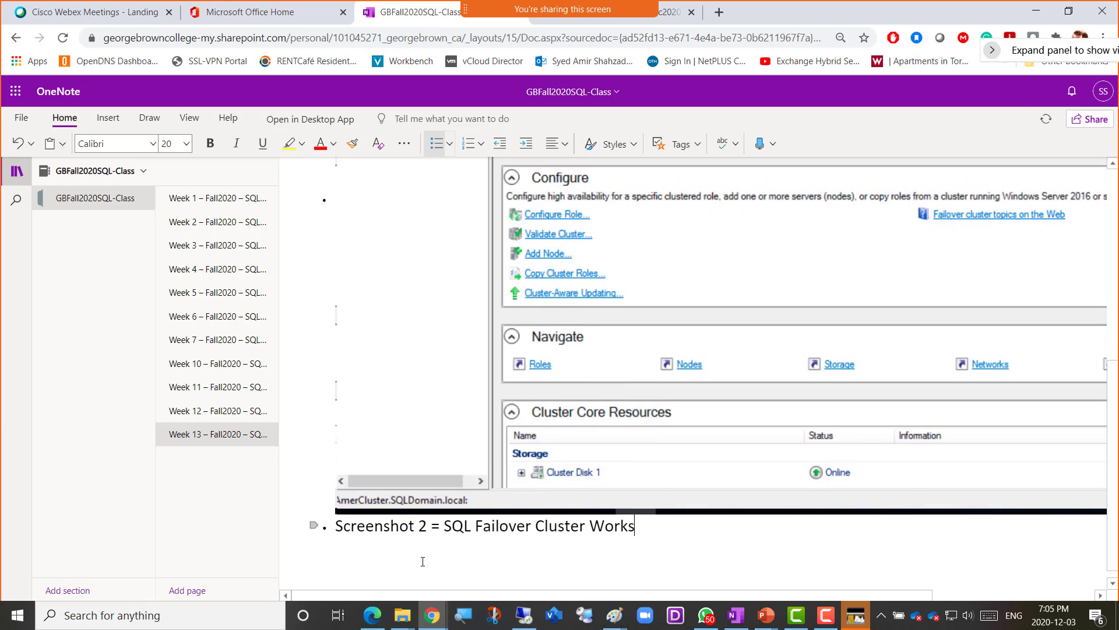
{"action": "key", "text": "Return"}
{"action": "key", "text": "ctrl+v"}
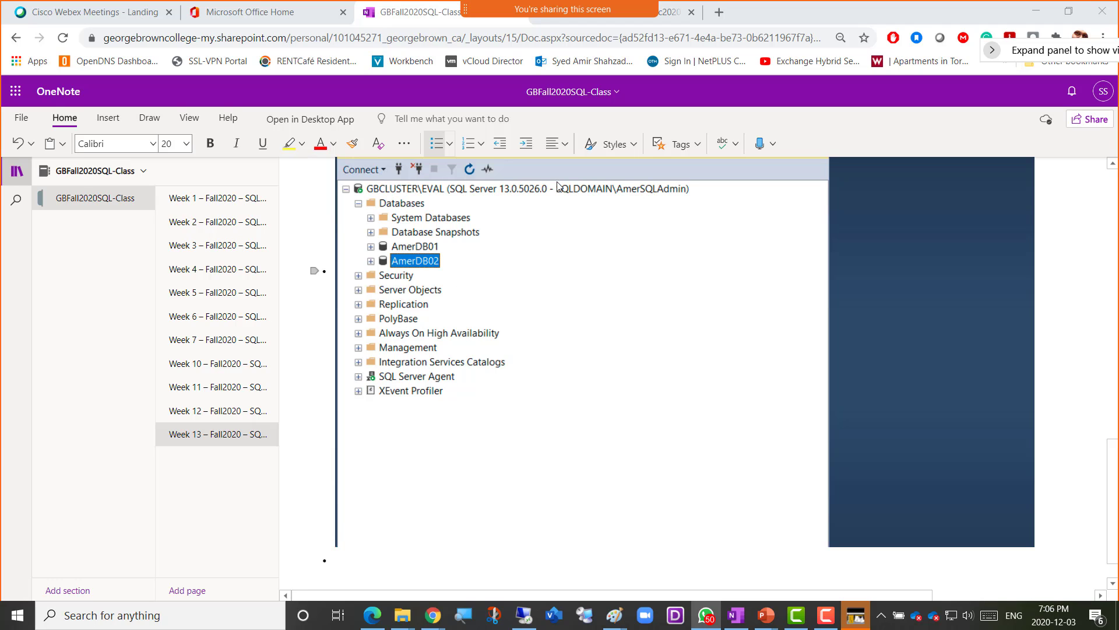
- Power the test3-Server04 virtual machine back on from its VMware tab
{"action": "left_click", "coordinate": [524, 615]}
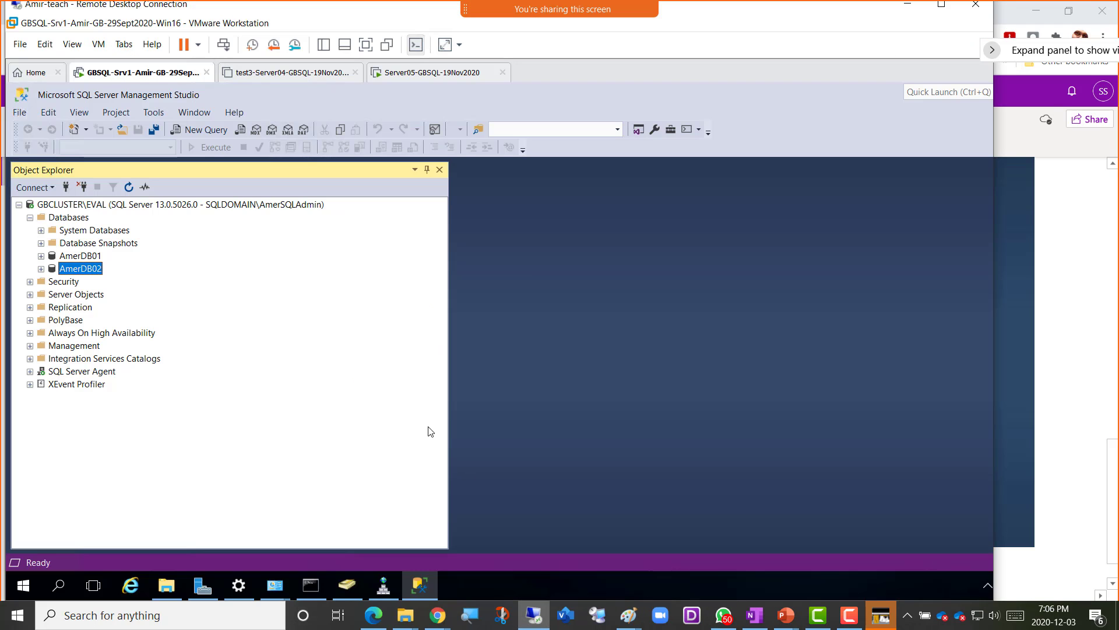
{"action": "left_click", "coordinate": [289, 72]}
{"action": "left_click", "coordinate": [135, 125]}
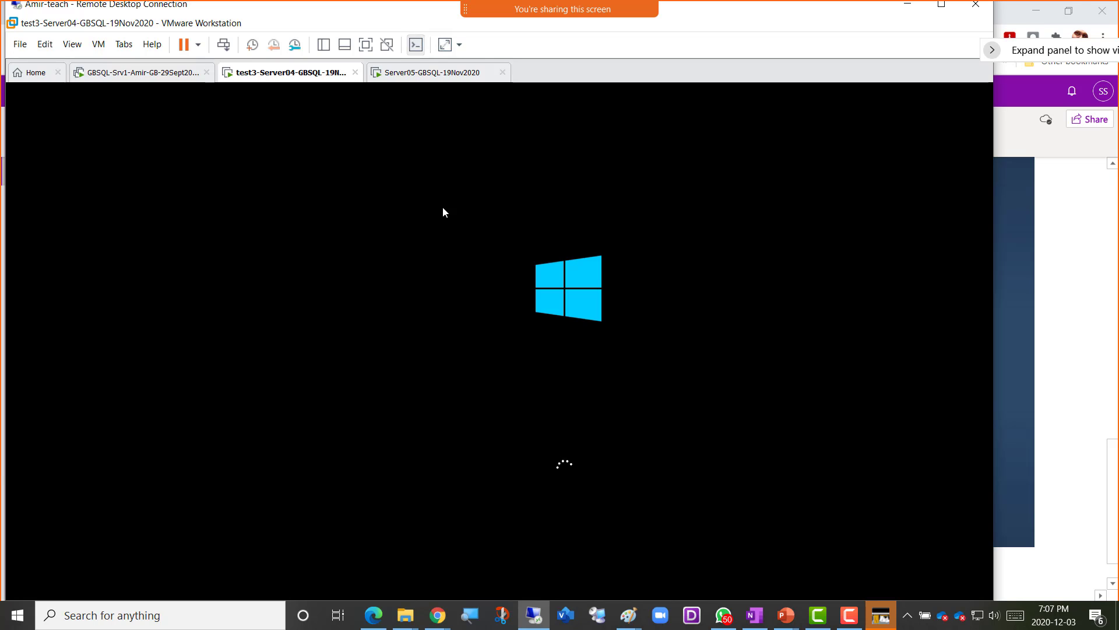
- List Server05's cluster disks in Failover Cluster Manager, inspect Cluster Disk 2's volume, then return to GBSQL-Srv1
{"action": "left_click", "coordinate": [423, 77]}
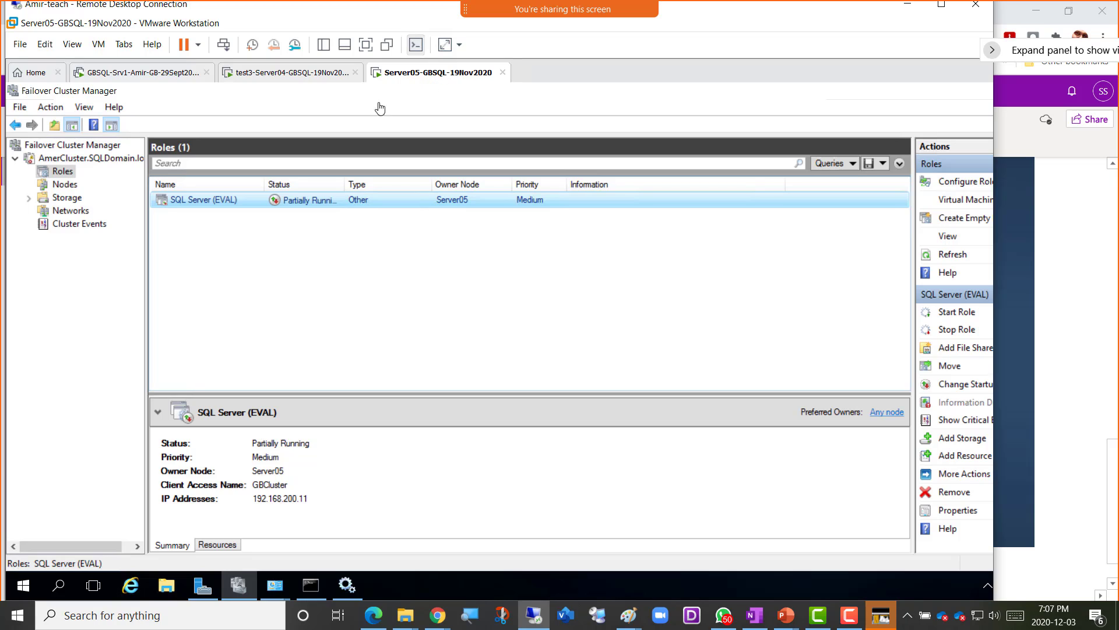
{"action": "left_click", "coordinate": [29, 199]}
{"action": "left_click", "coordinate": [76, 214]}
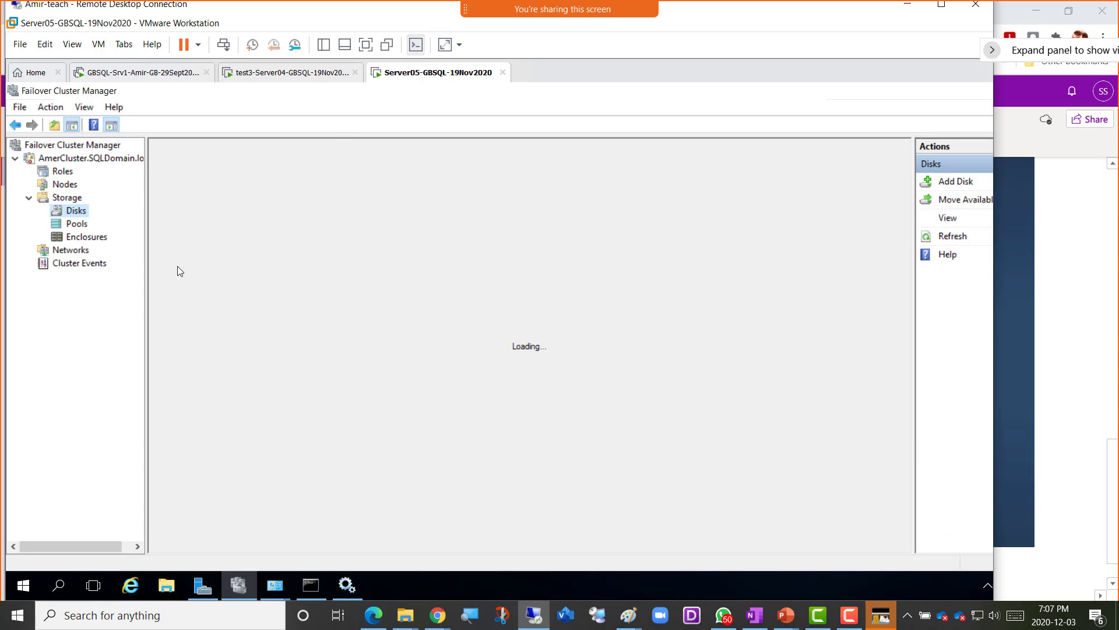
{"action": "left_click", "coordinate": [215, 219]}
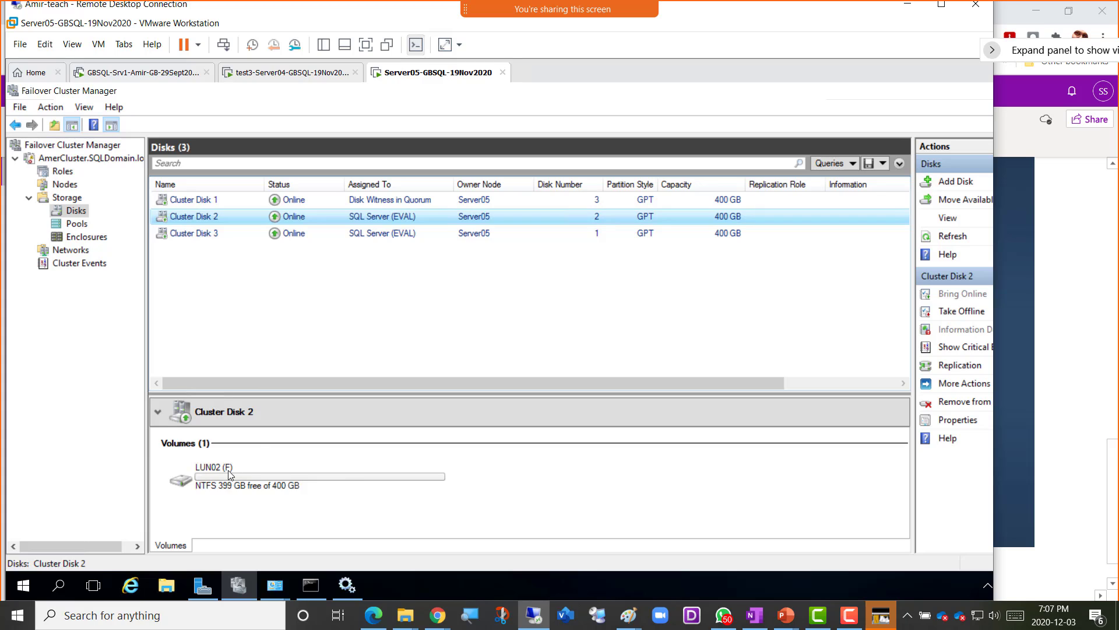
{"action": "left_click", "coordinate": [128, 78]}
{"action": "right_click", "coordinate": [127, 77]}
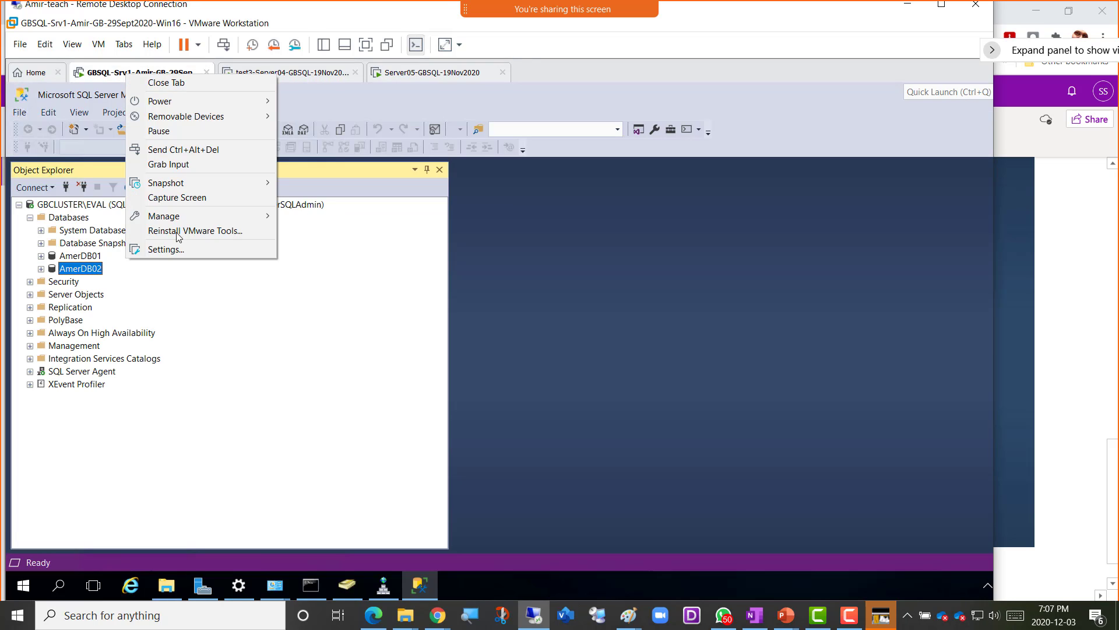
{"action": "left_click", "coordinate": [178, 248]}
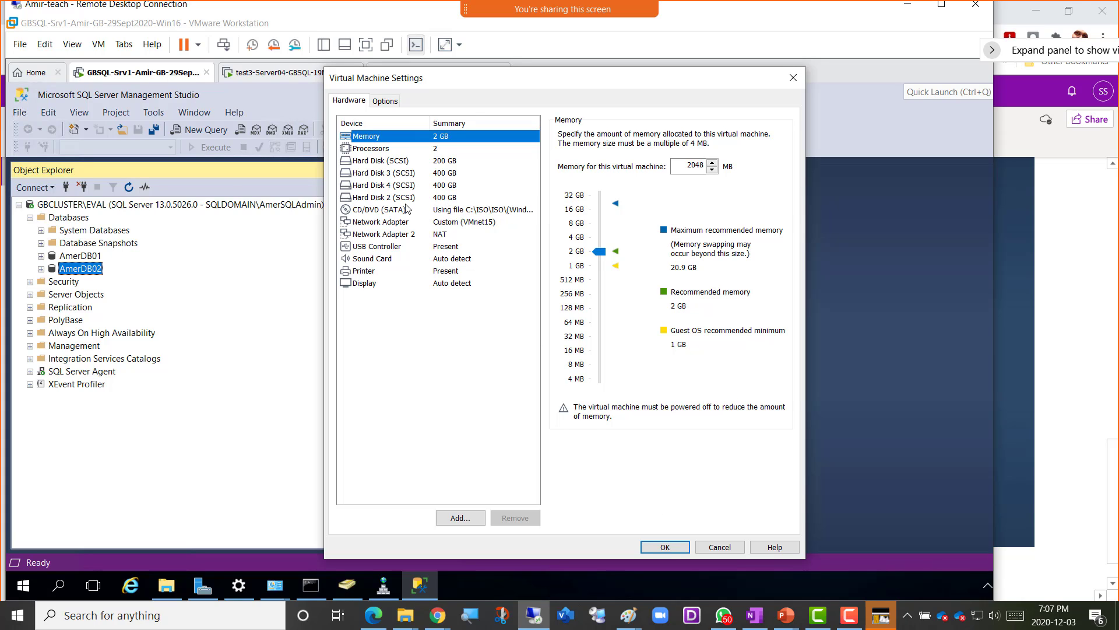
{"action": "left_click", "coordinate": [720, 547]}
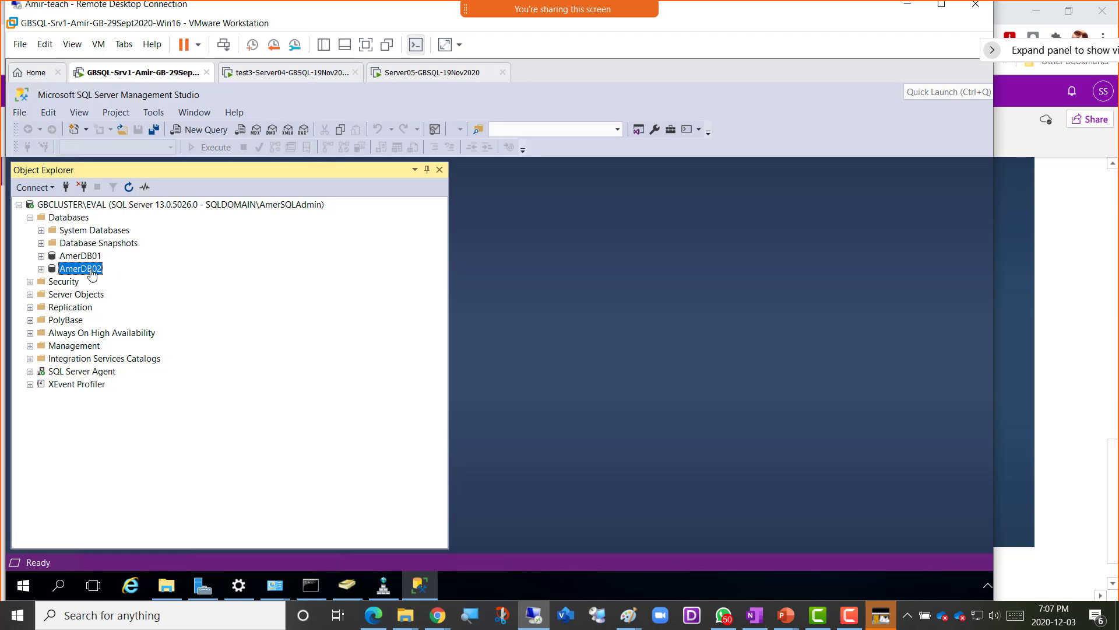
- Confirm Server04 shows its Windows lock screen, then go back to Server05's cluster disk list
{"action": "left_click", "coordinate": [283, 74]}
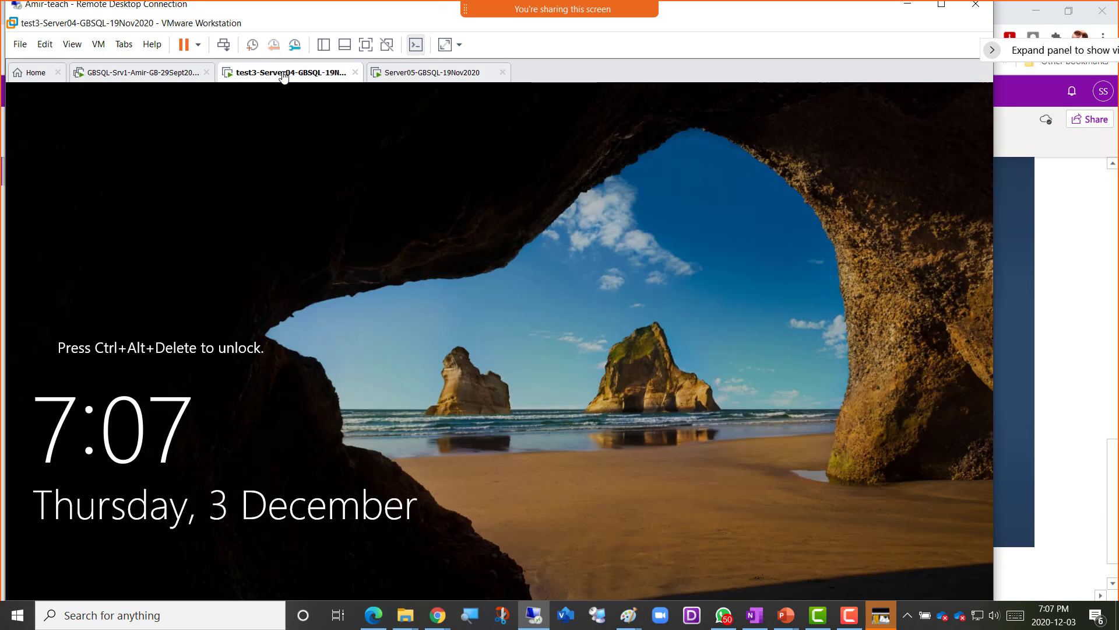
{"action": "left_click", "coordinate": [416, 76]}
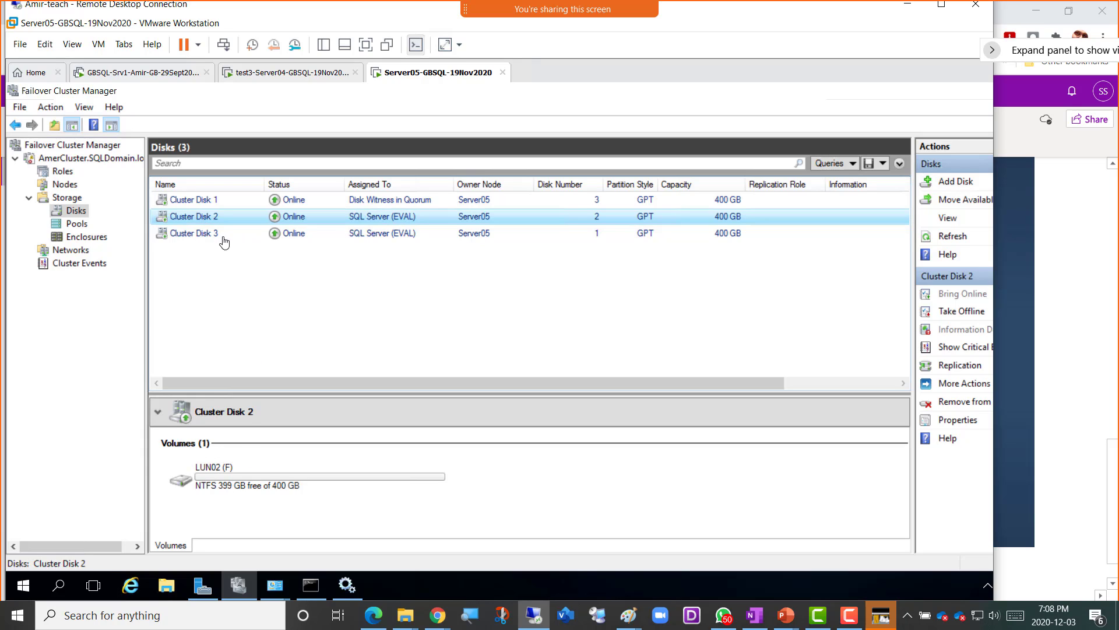
- Review the volumes on Server05's Cluster Disk 3, Cluster Disk 2 and Cluster Disk 1
{"action": "left_click", "coordinate": [200, 235]}
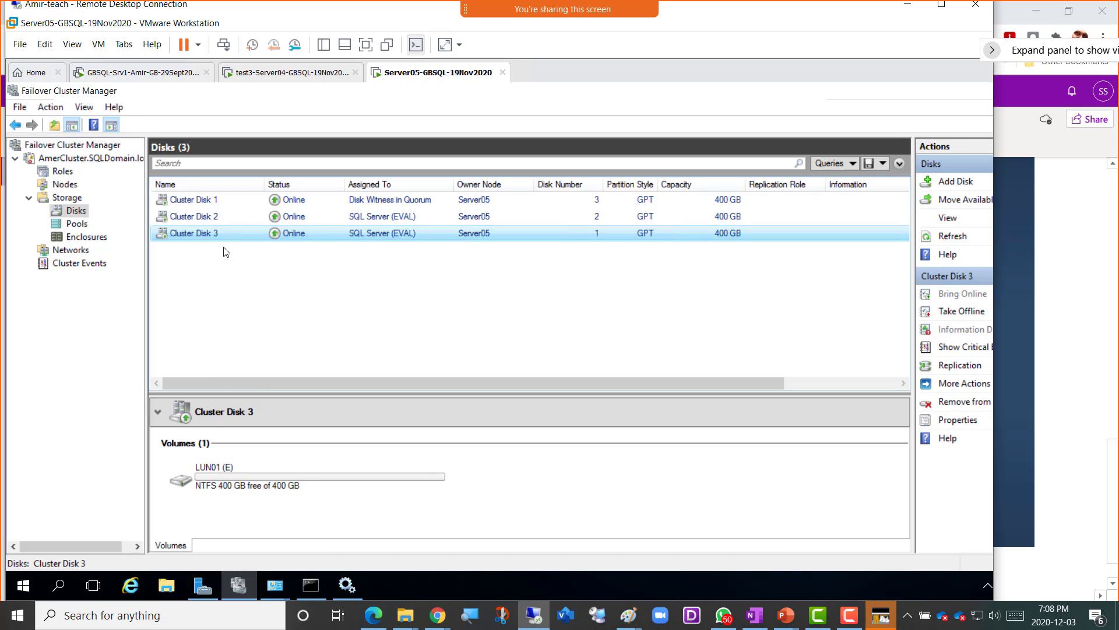
{"action": "left_click", "coordinate": [215, 220]}
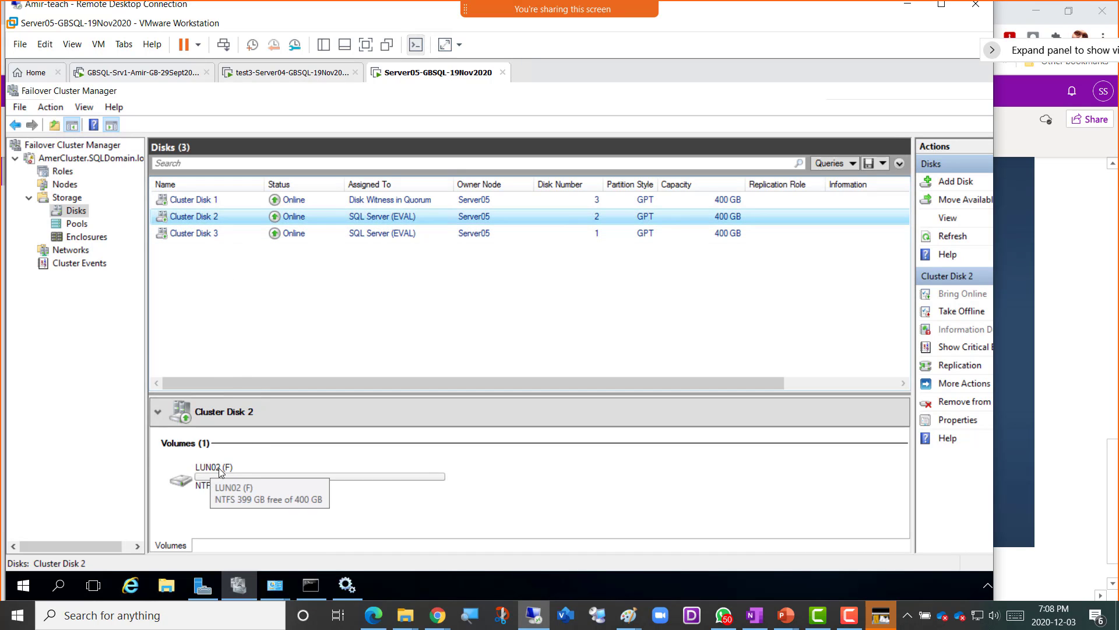
{"action": "left_click", "coordinate": [204, 201]}
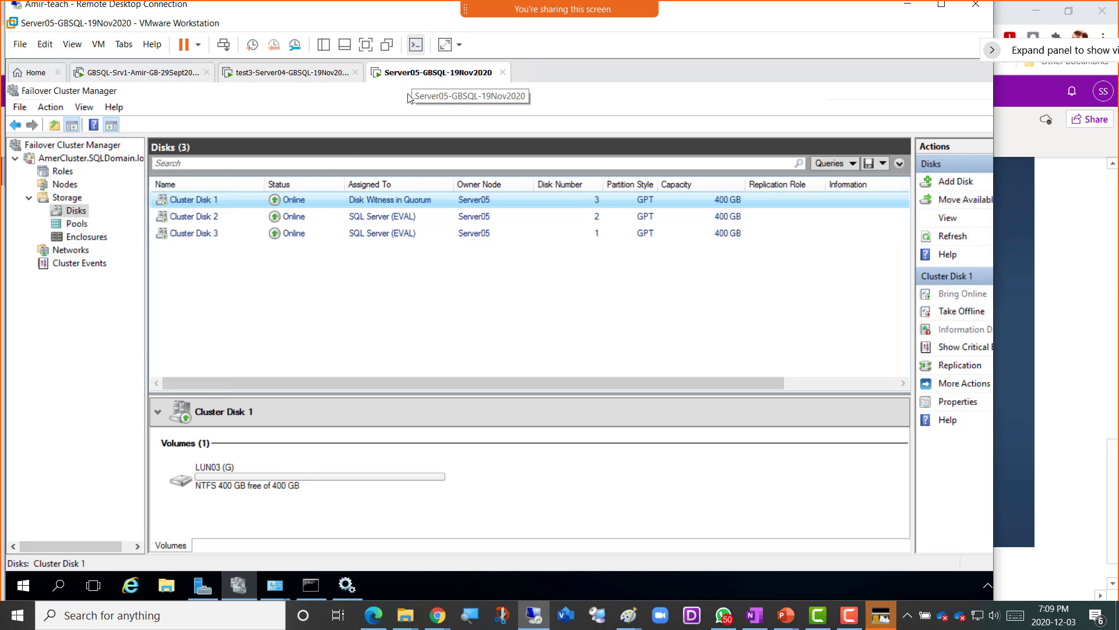
- Compare the GBSQL-Srv1 and Server05 VMs, recheck Cluster Disk 2, then bring the Paint cluster diagram forward
{"action": "left_click", "coordinate": [124, 77]}
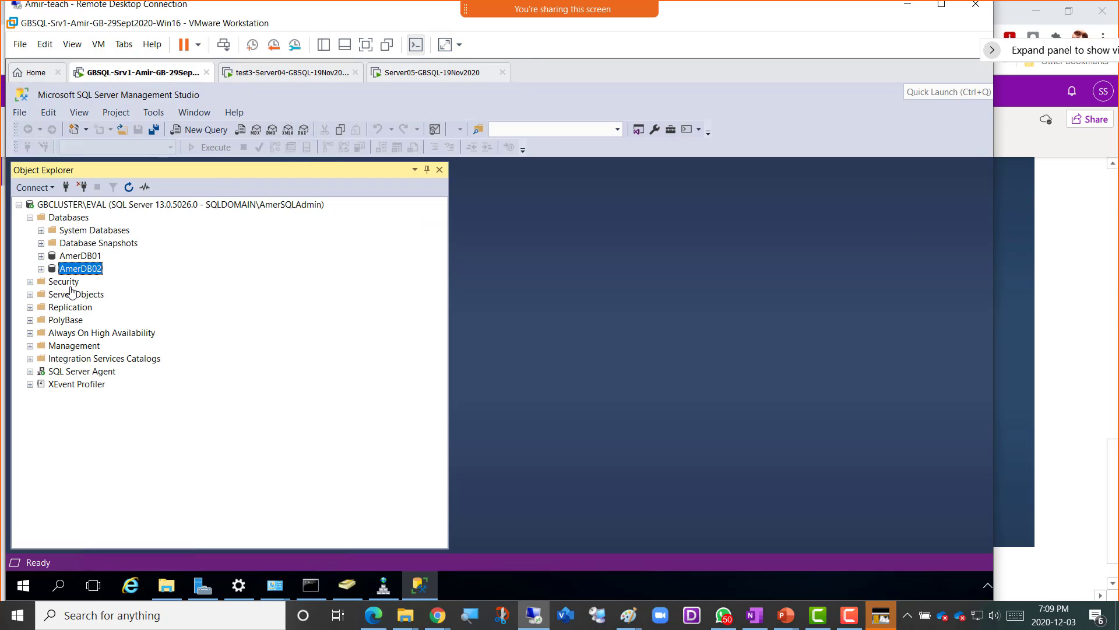
{"action": "left_click", "coordinate": [416, 77]}
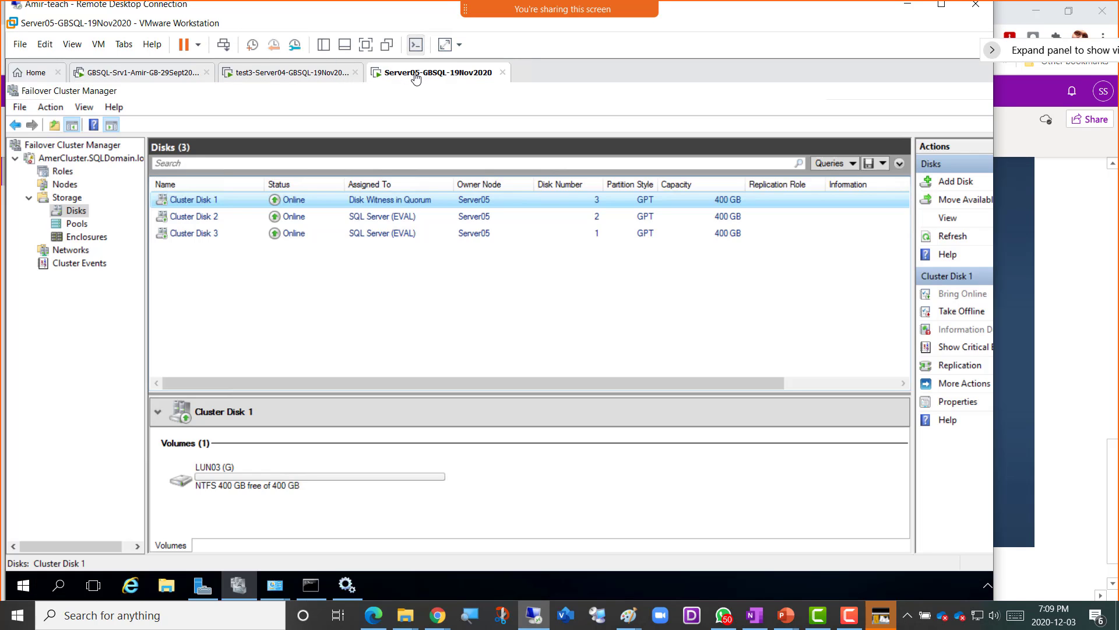
{"action": "left_click", "coordinate": [145, 77]}
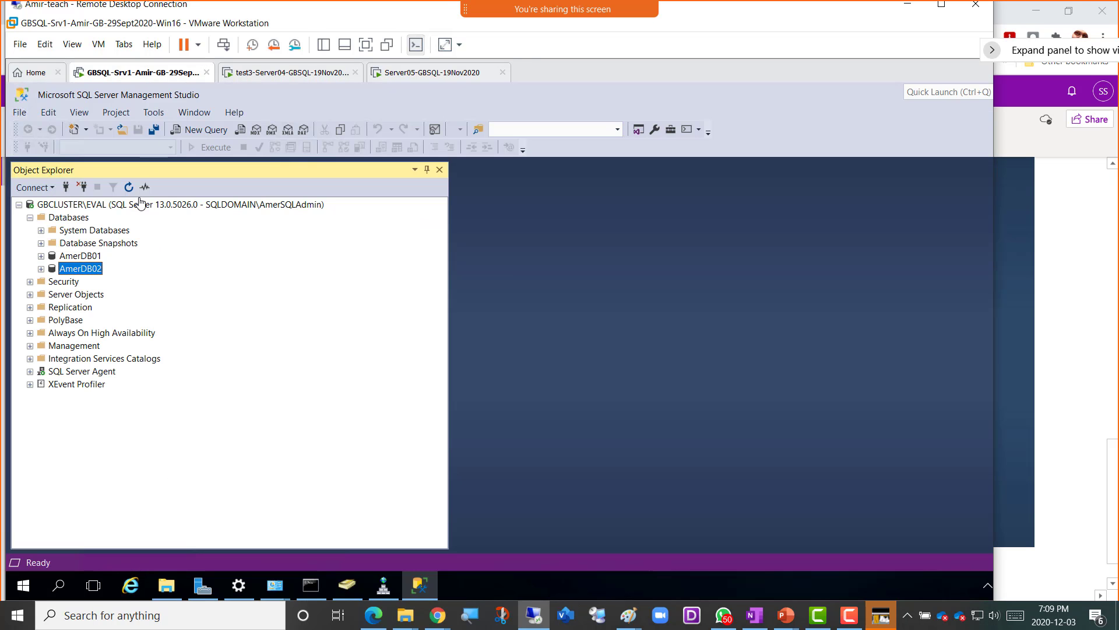
{"action": "left_click", "coordinate": [399, 75]}
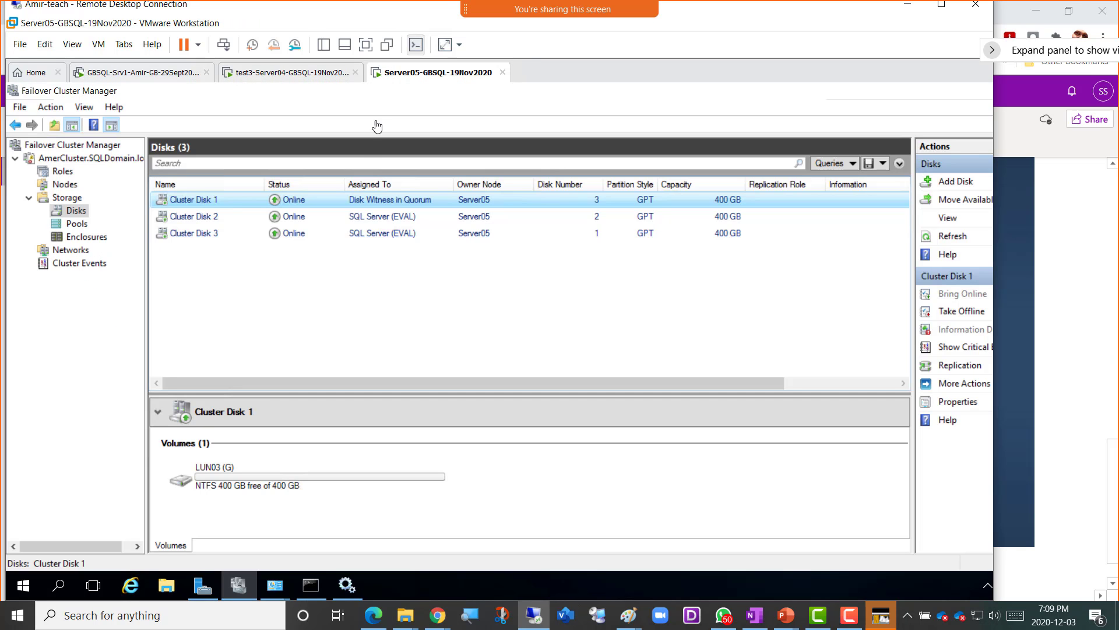
{"action": "left_click", "coordinate": [195, 220]}
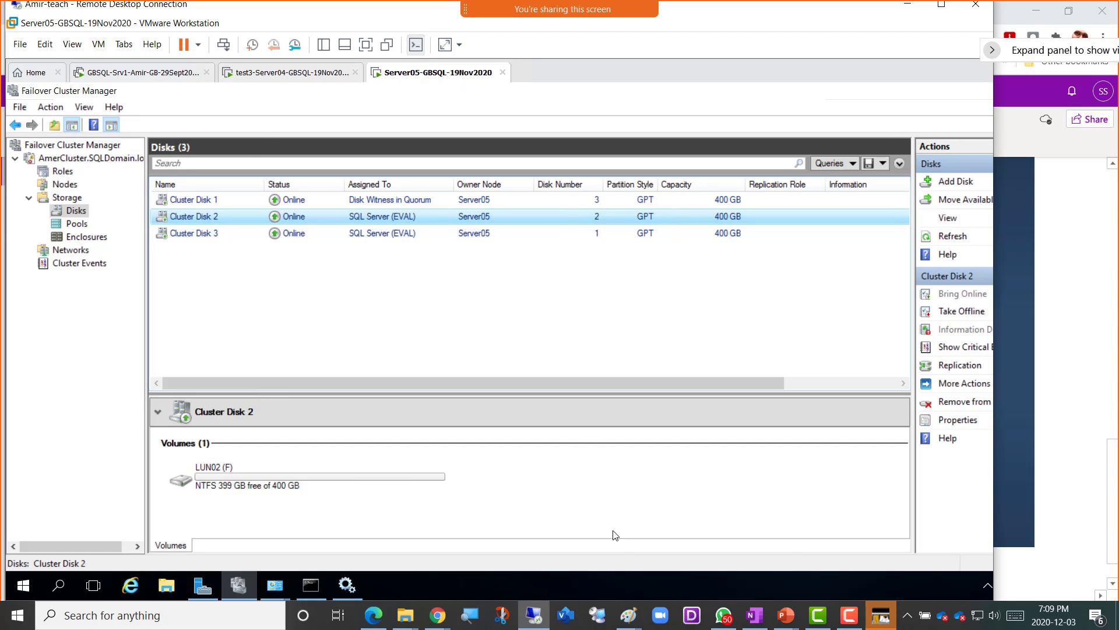
{"action": "mouse_move", "coordinate": [629, 615]}
{"action": "left_click", "coordinate": [688, 569]}
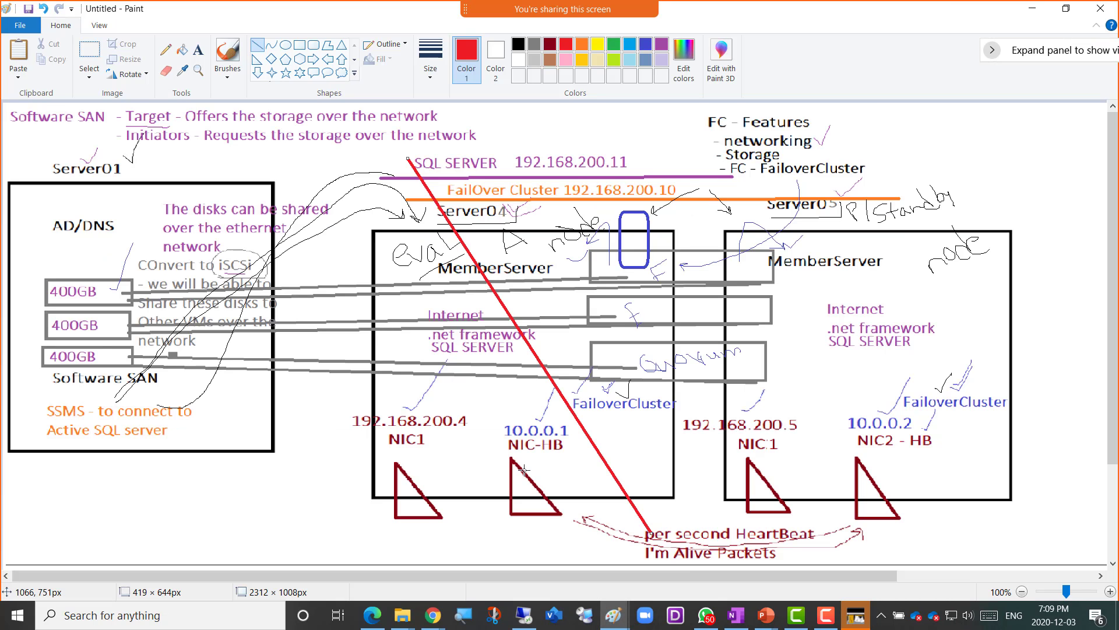
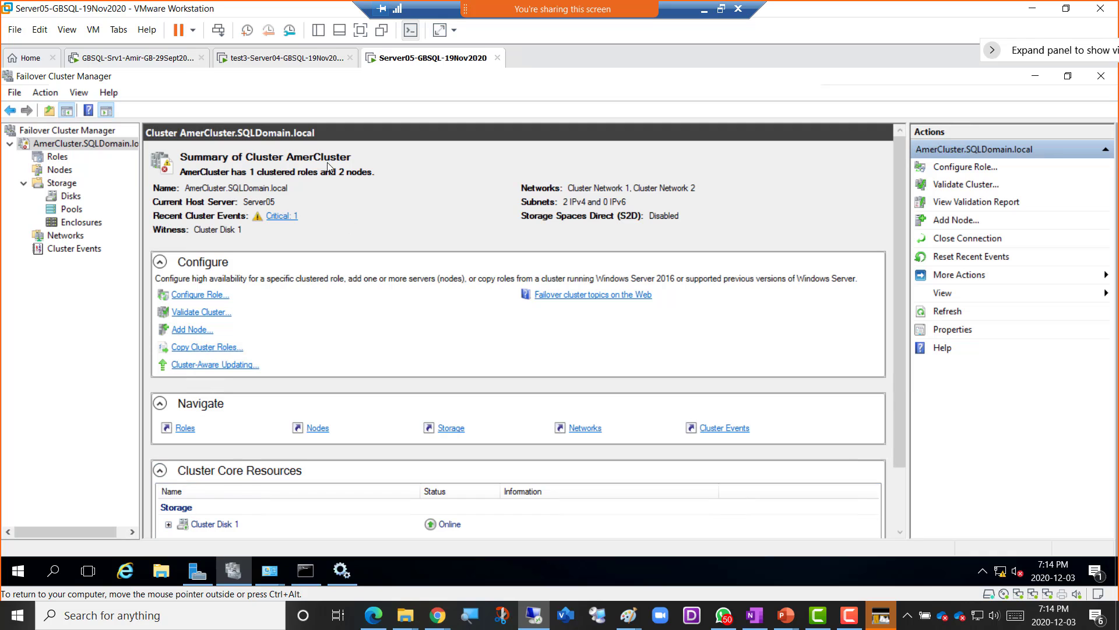
- Switch to the GBSQL-Srv1 virtual machine running SQL Server Management Studio
{"action": "left_click", "coordinate": [138, 58]}
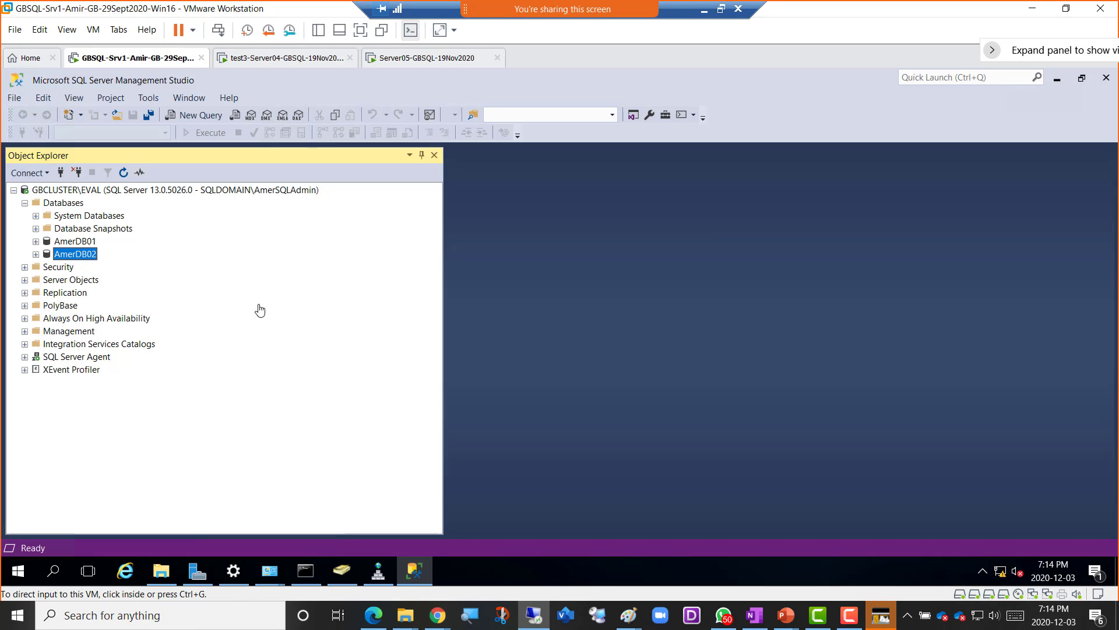
{"action": "left_click", "coordinate": [20, 572]}
{"action": "left_click", "coordinate": [21, 574]}
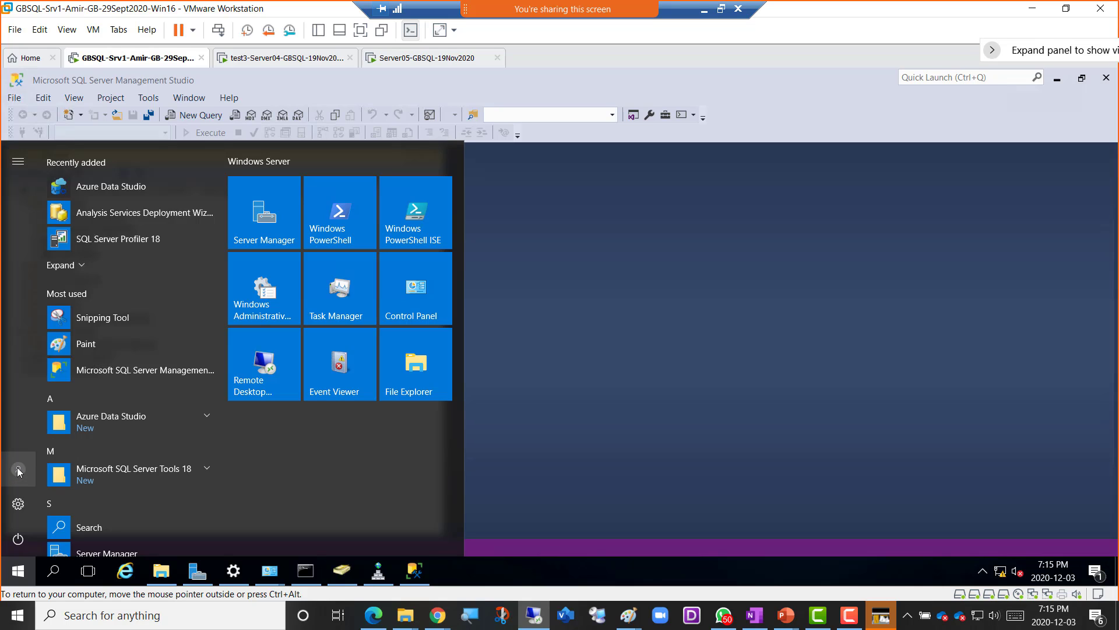
{"action": "left_click", "coordinate": [561, 317]}
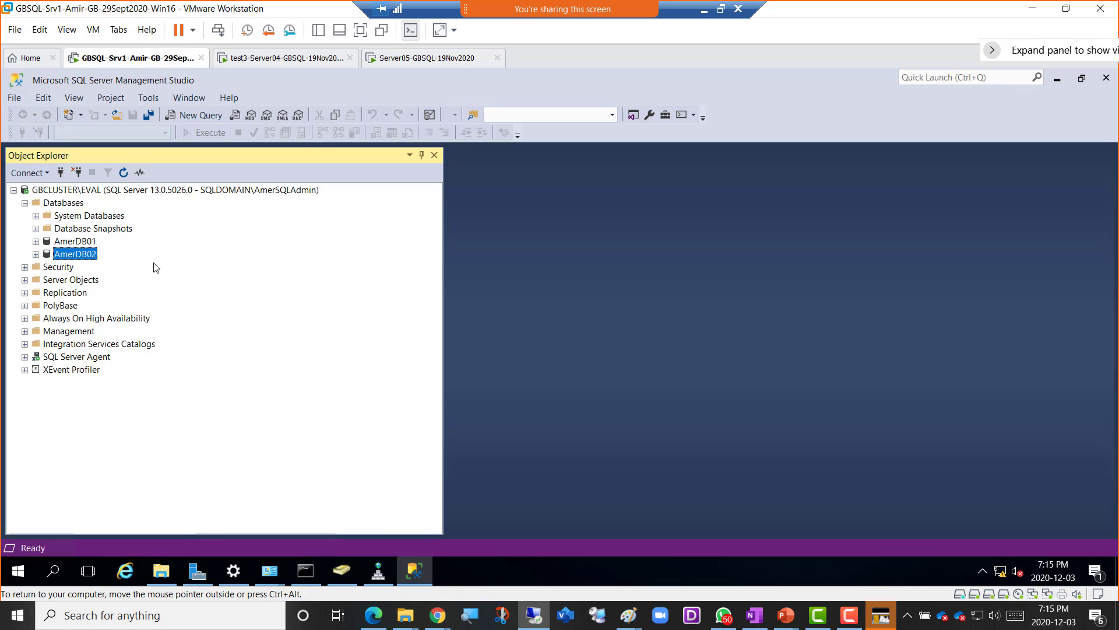
- Collapse Databases and expand Security > Logins to list the GBCLUSTER\EVAL server logins
{"action": "left_click", "coordinate": [26, 203]}
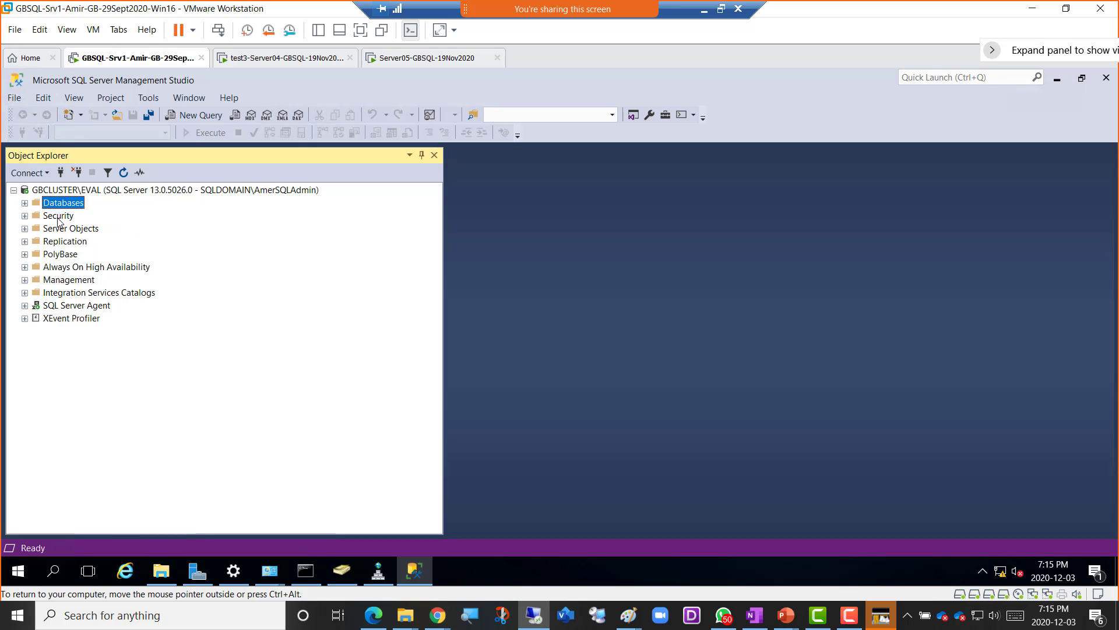
{"action": "left_click", "coordinate": [59, 217]}
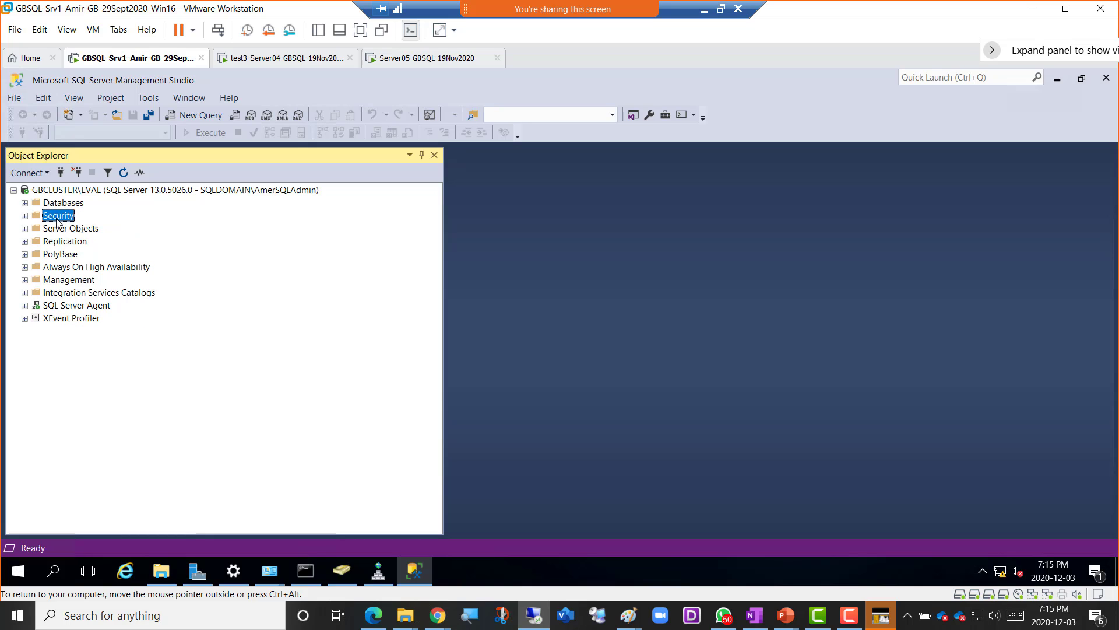
{"action": "left_click", "coordinate": [25, 215]}
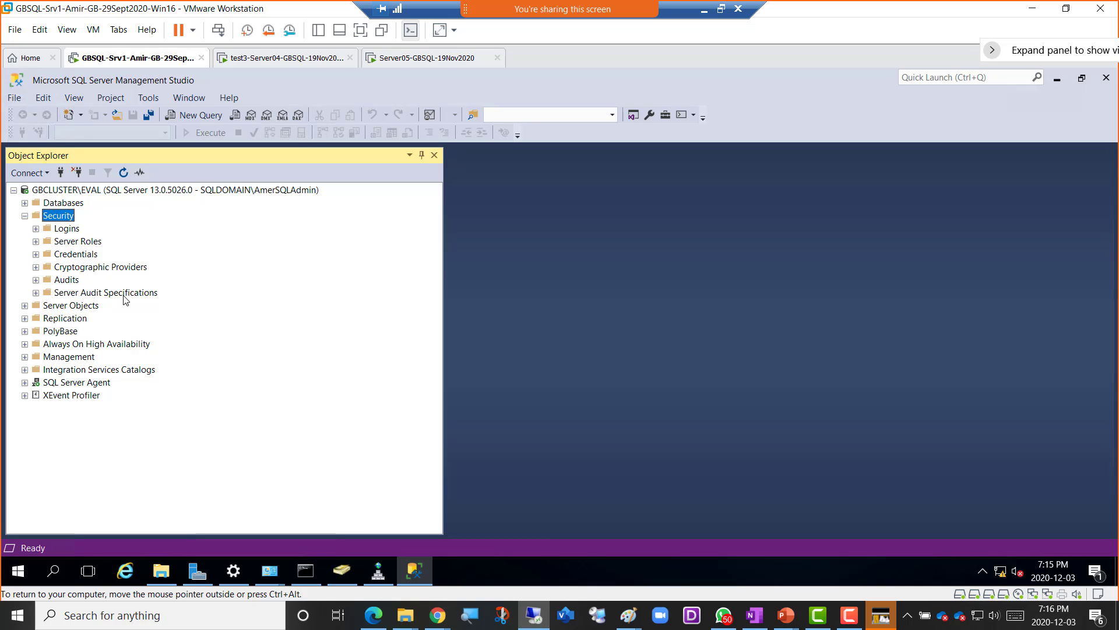
{"action": "left_click", "coordinate": [64, 231]}
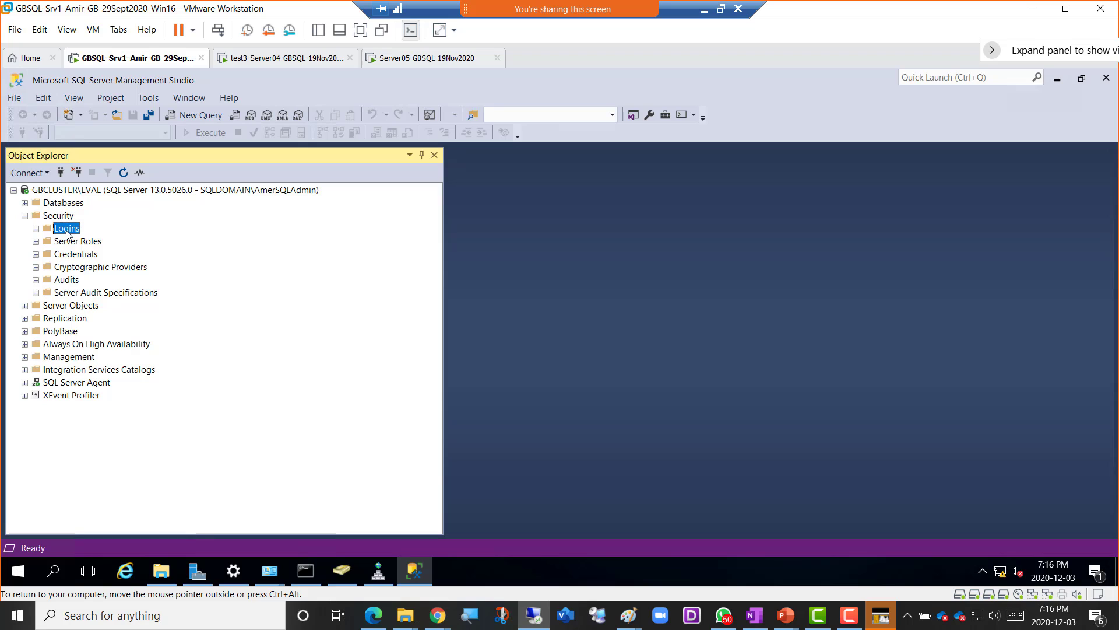
{"action": "left_click", "coordinate": [36, 229]}
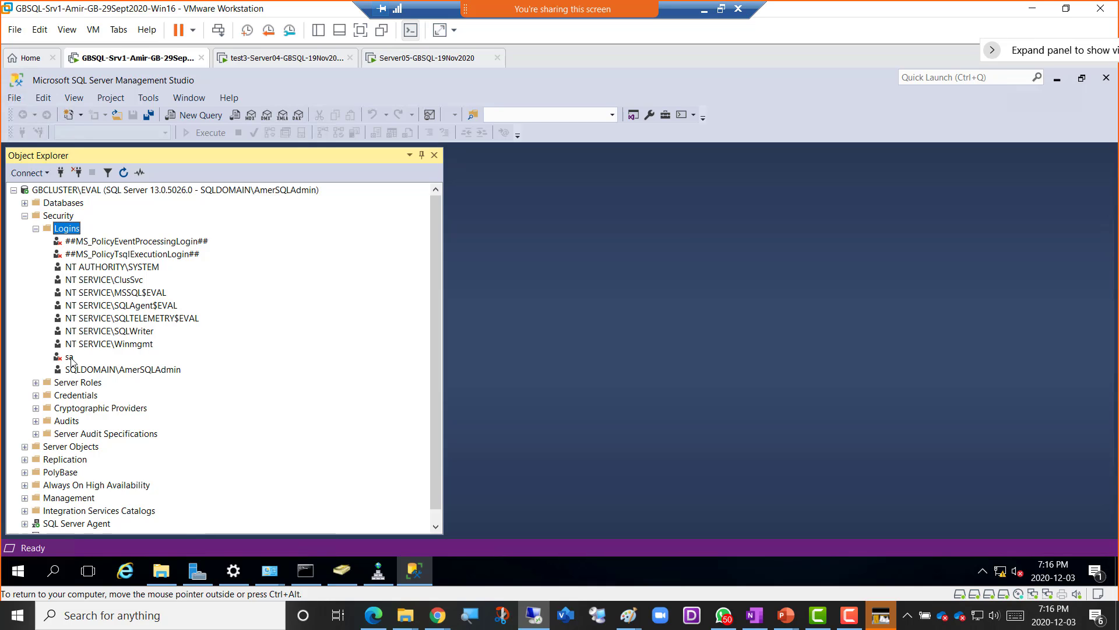
- Select the domain administrator login and bring up its context menu
{"action": "right_click", "coordinate": [70, 358]}
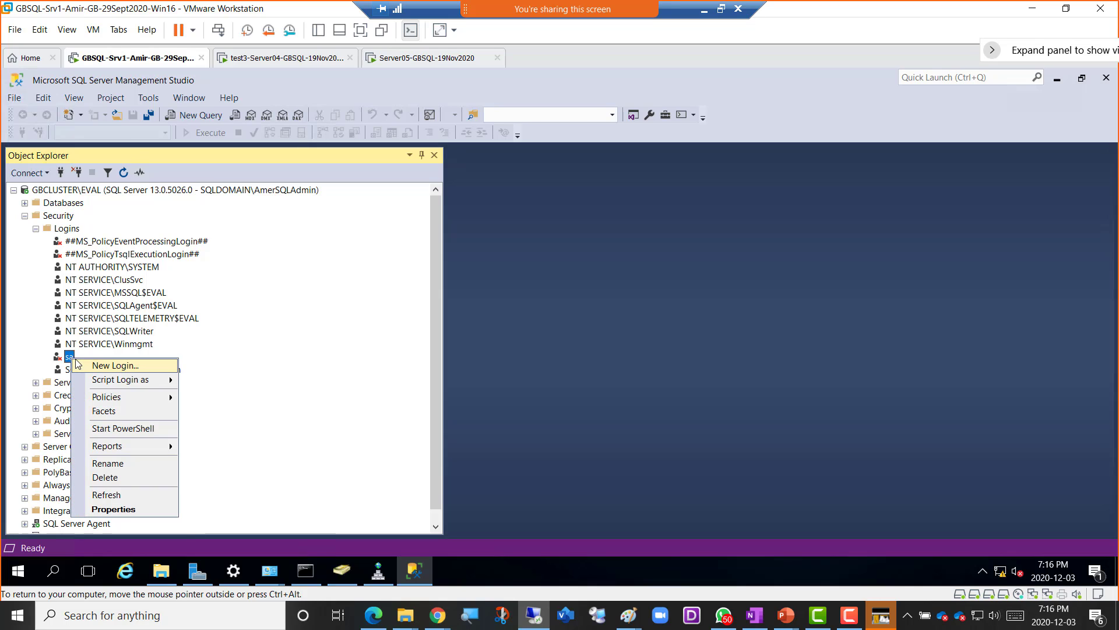
{"action": "left_click", "coordinate": [306, 379]}
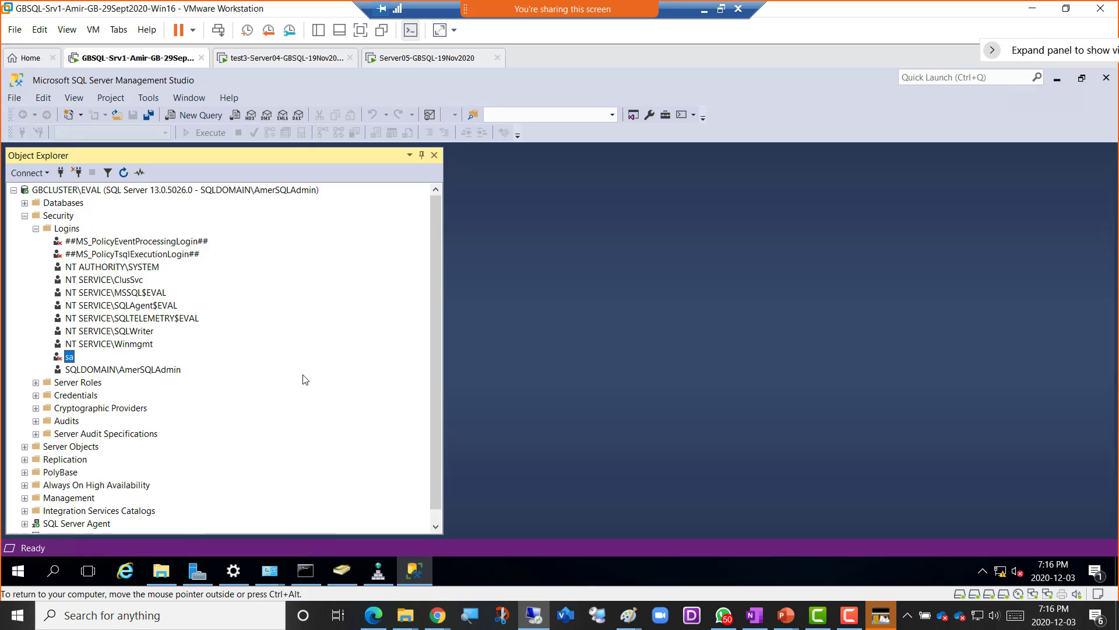
{"action": "left_click", "coordinate": [159, 370]}
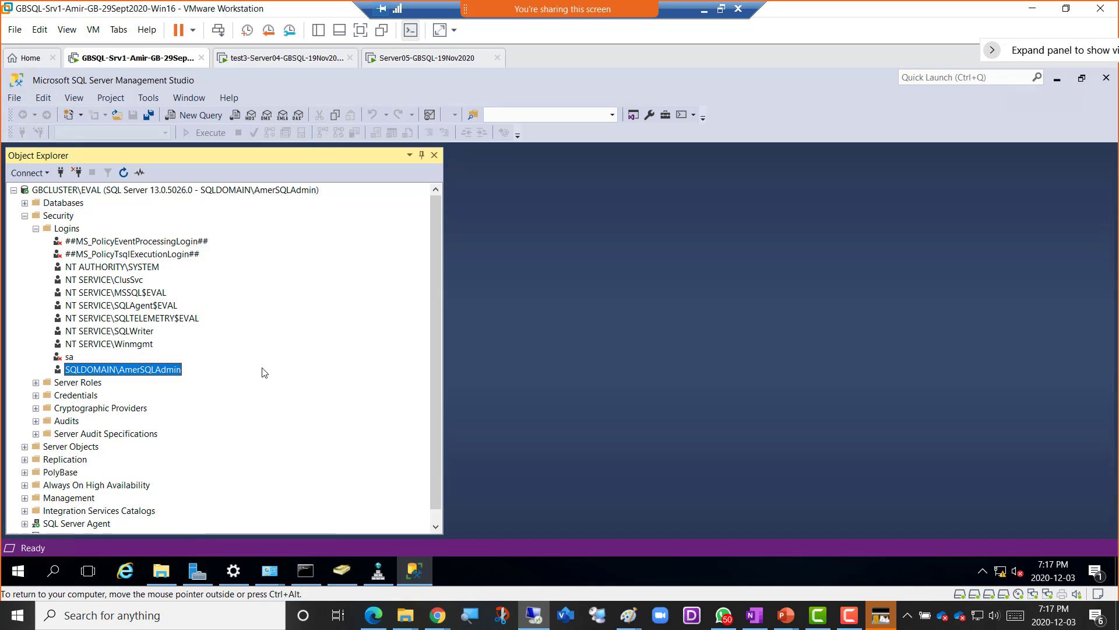
{"action": "right_click", "coordinate": [154, 372]}
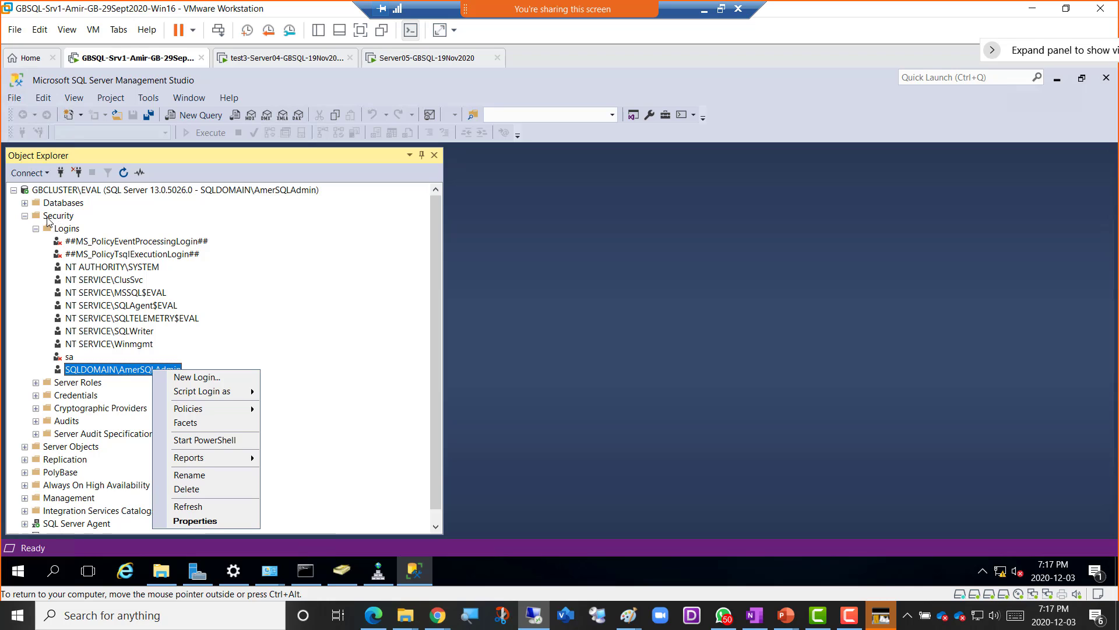
- Open the domain admin login's properties, confirm sysadmin, then view its AmerDB01/AmerDB02 mappings
{"action": "left_click", "coordinate": [196, 521]}
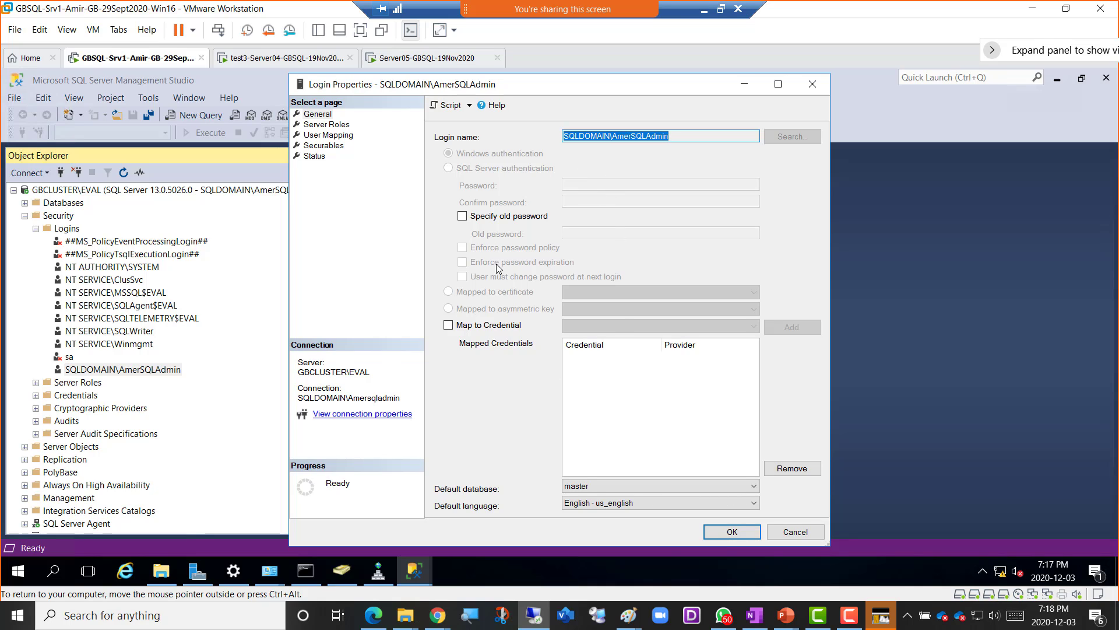
{"action": "left_click", "coordinate": [319, 125]}
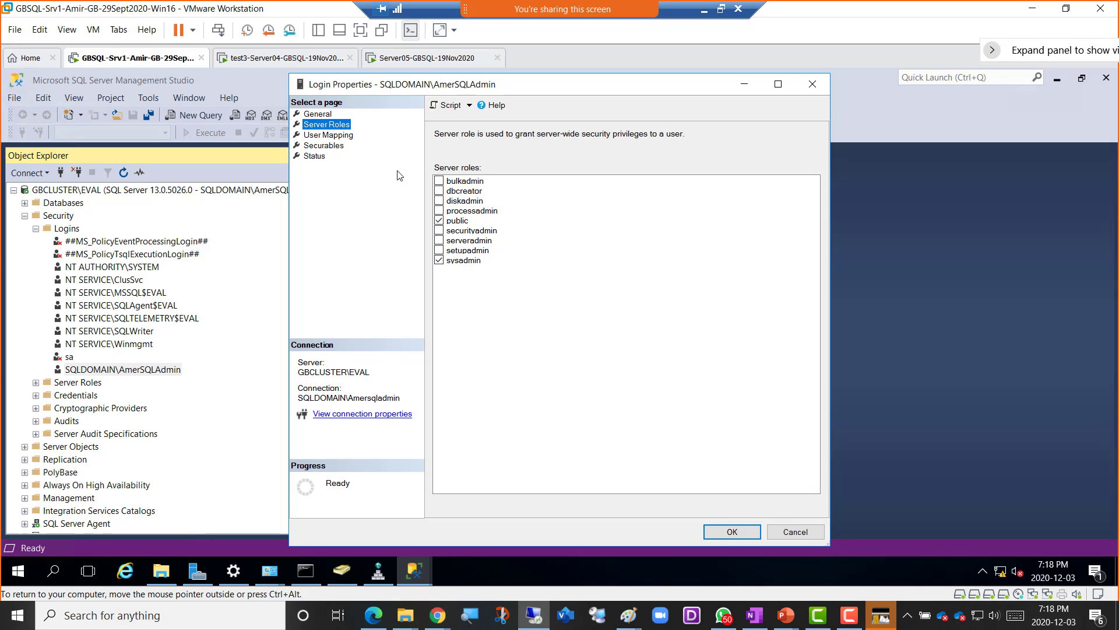
{"action": "left_click", "coordinate": [460, 265]}
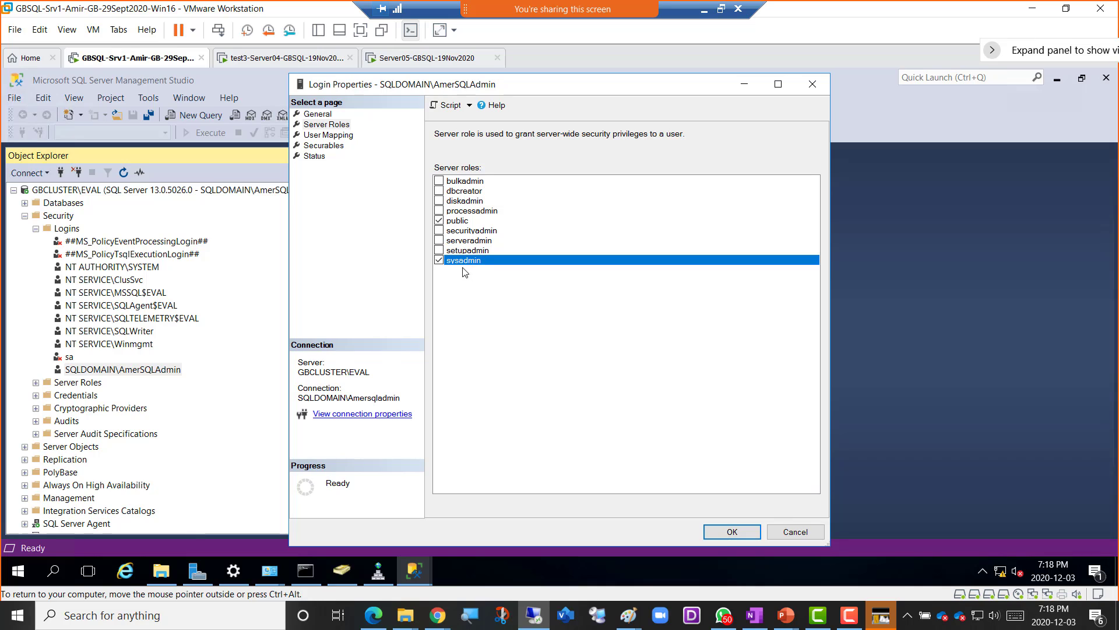
{"action": "left_click", "coordinate": [324, 136]}
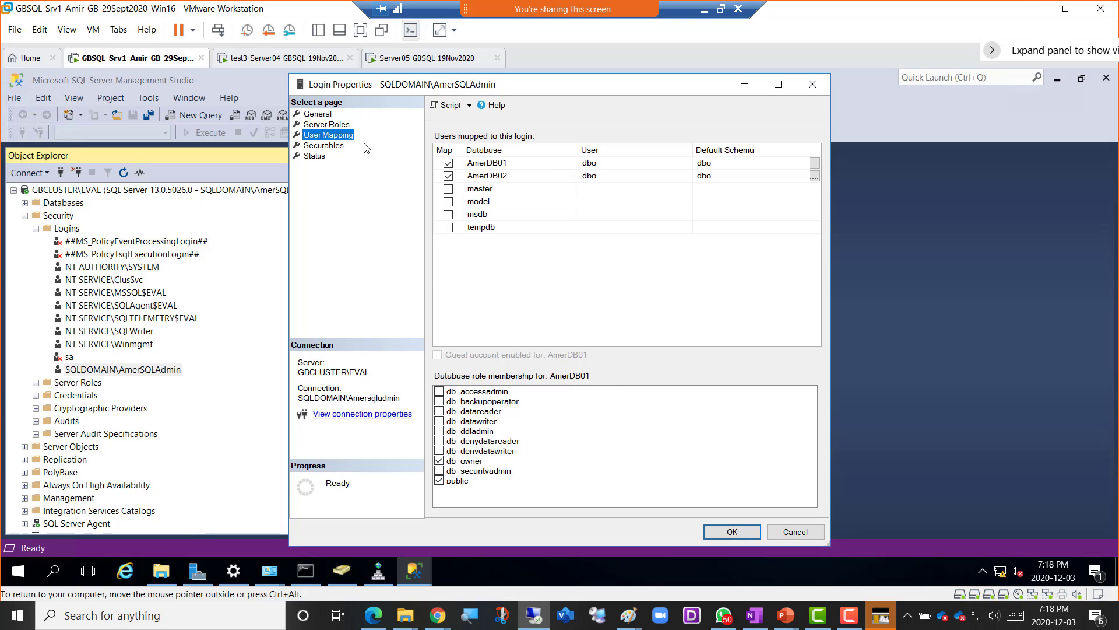
- Confirm AmerDB02 grants db_owner, then view the login's GBCLUSTER\EVAL securables and permissions
{"action": "left_click", "coordinate": [333, 125]}
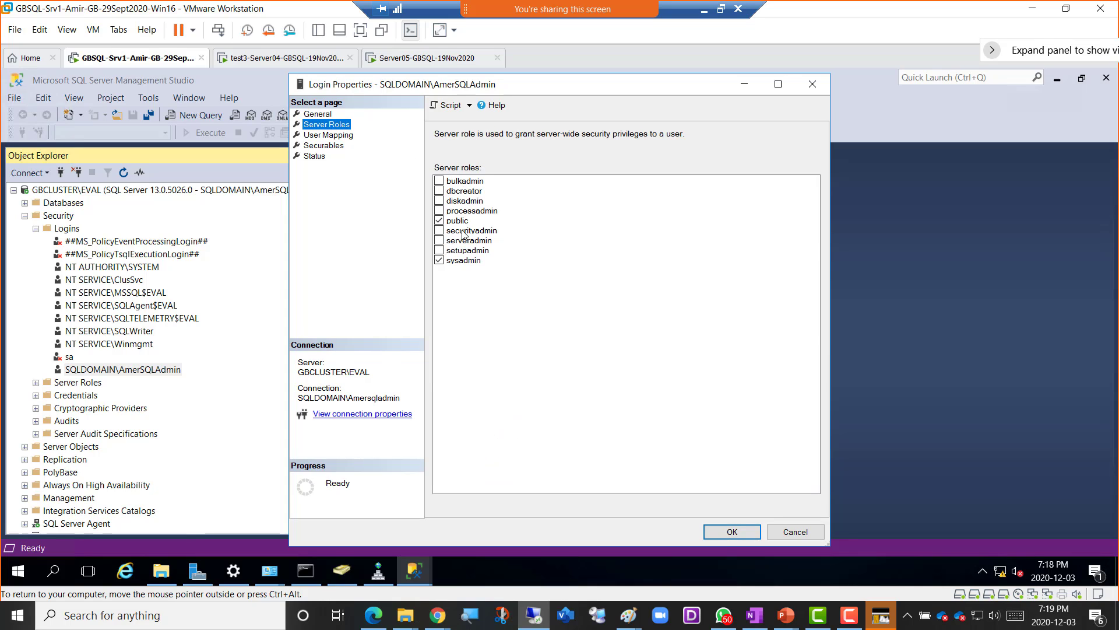
{"action": "left_click", "coordinate": [337, 135]}
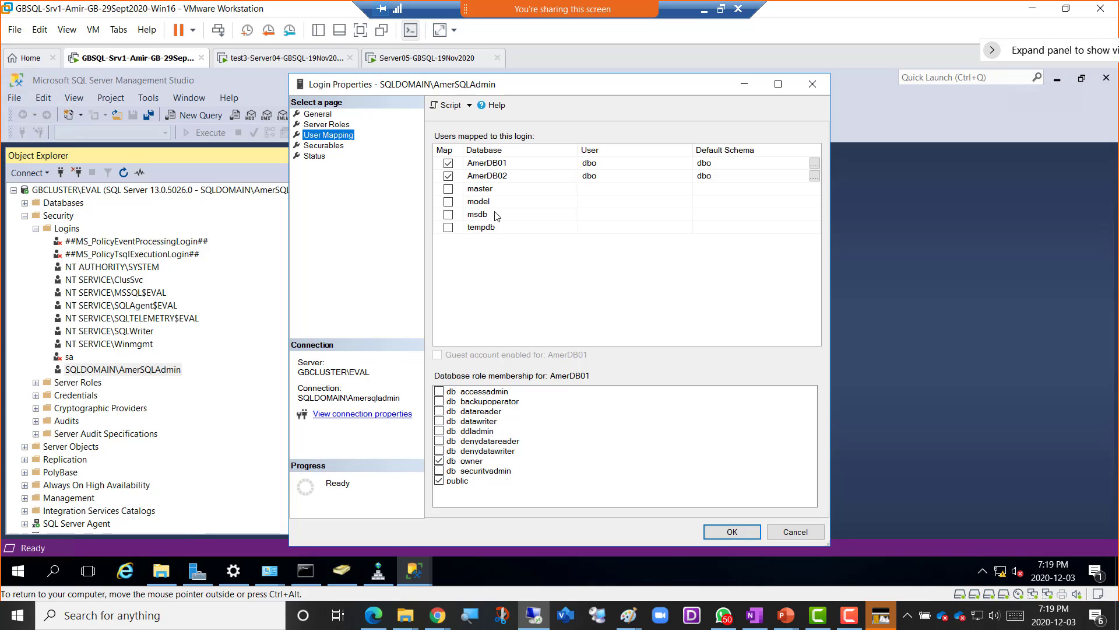
{"action": "left_click", "coordinate": [497, 179]}
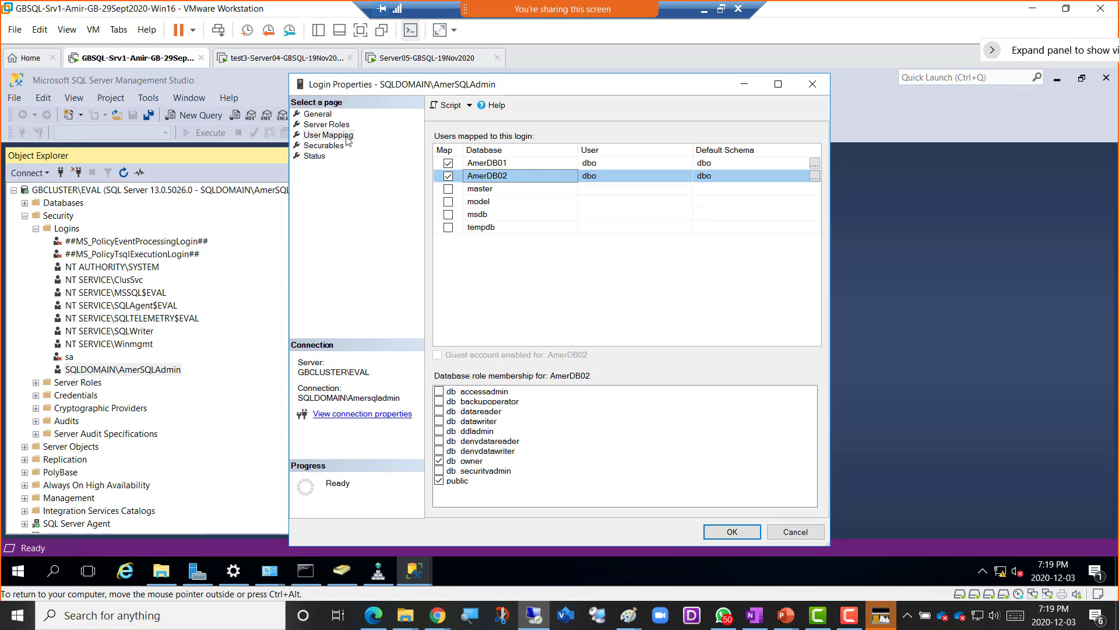
{"action": "left_click", "coordinate": [326, 146]}
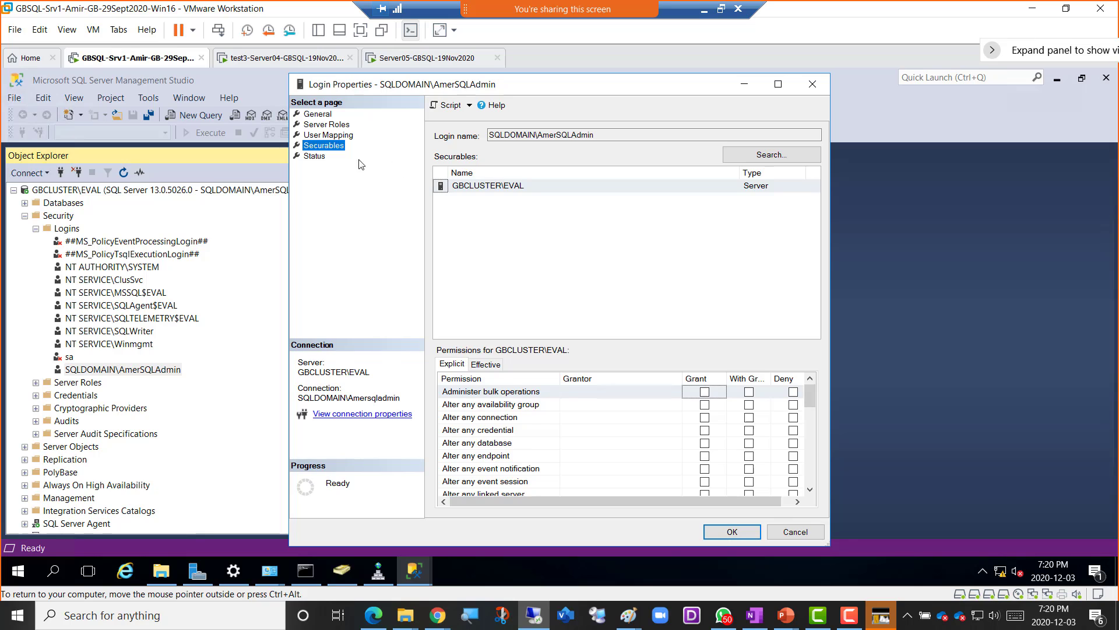
- Confirm the login is granted and enabled, then cancel its properties and bring up the SQL Logins deck
{"action": "left_click", "coordinate": [315, 156]}
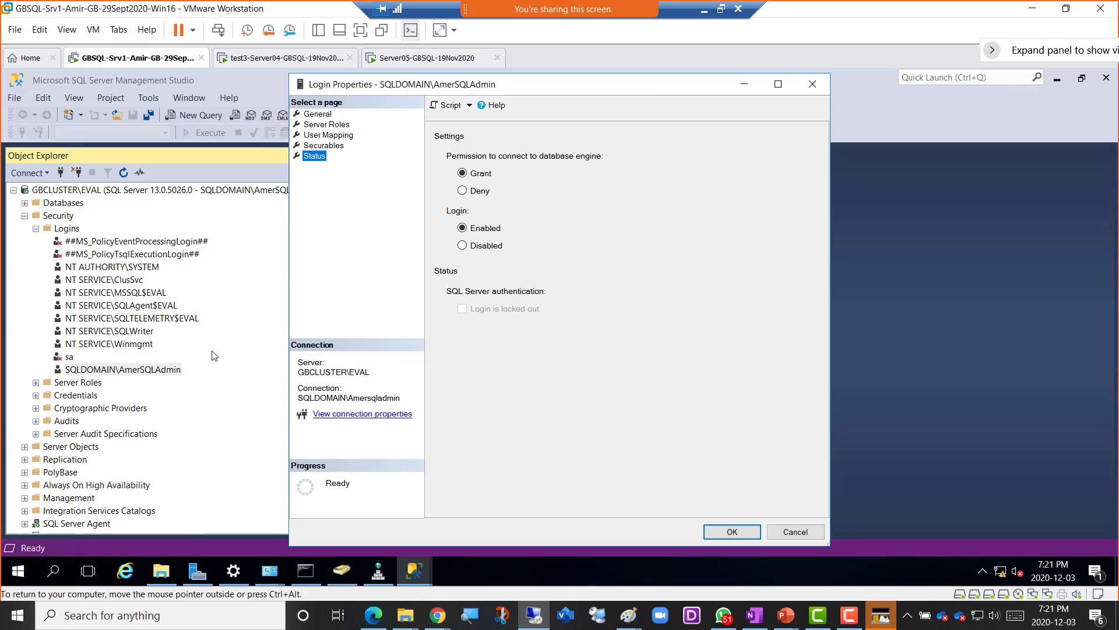
{"action": "left_click", "coordinate": [331, 114]}
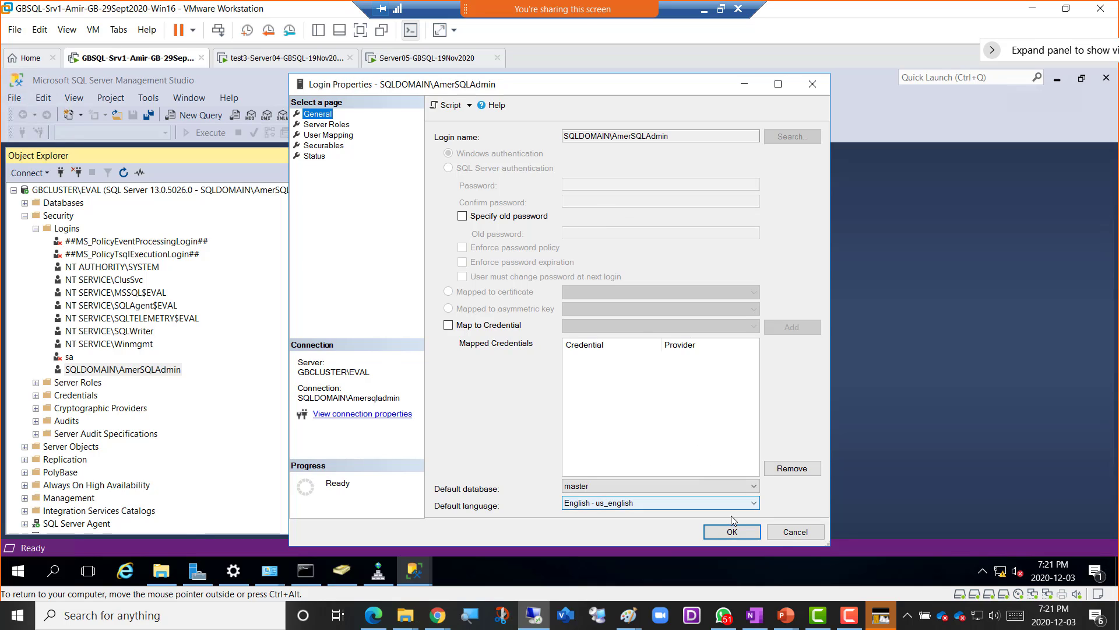
{"action": "left_click", "coordinate": [792, 537]}
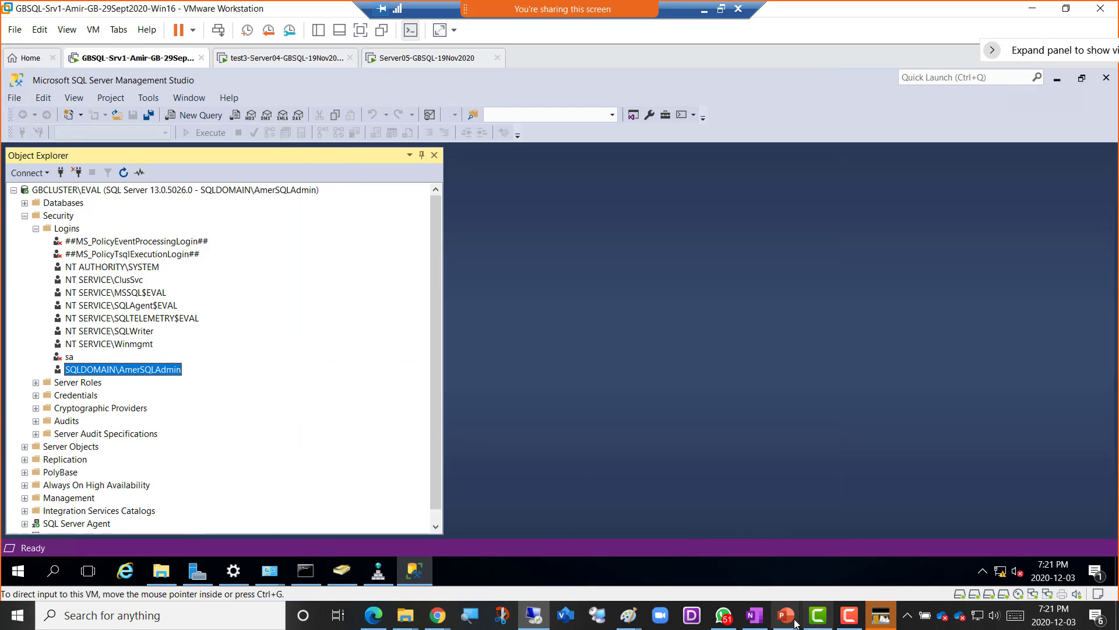
{"action": "mouse_move", "coordinate": [766, 615]}
{"action": "left_click", "coordinate": [930, 555]}
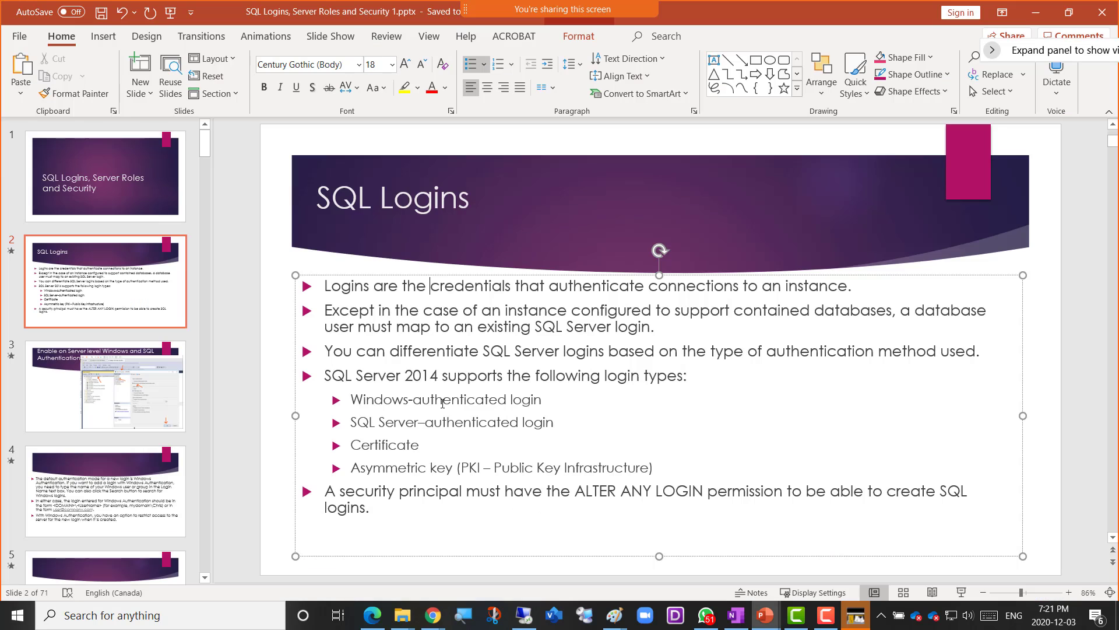
{"action": "scroll", "coordinate": [135, 394], "scroll_direction": "down", "scroll_amount": 5}
{"action": "scroll", "coordinate": [135, 395], "scroll_direction": "down", "scroll_amount": 20}
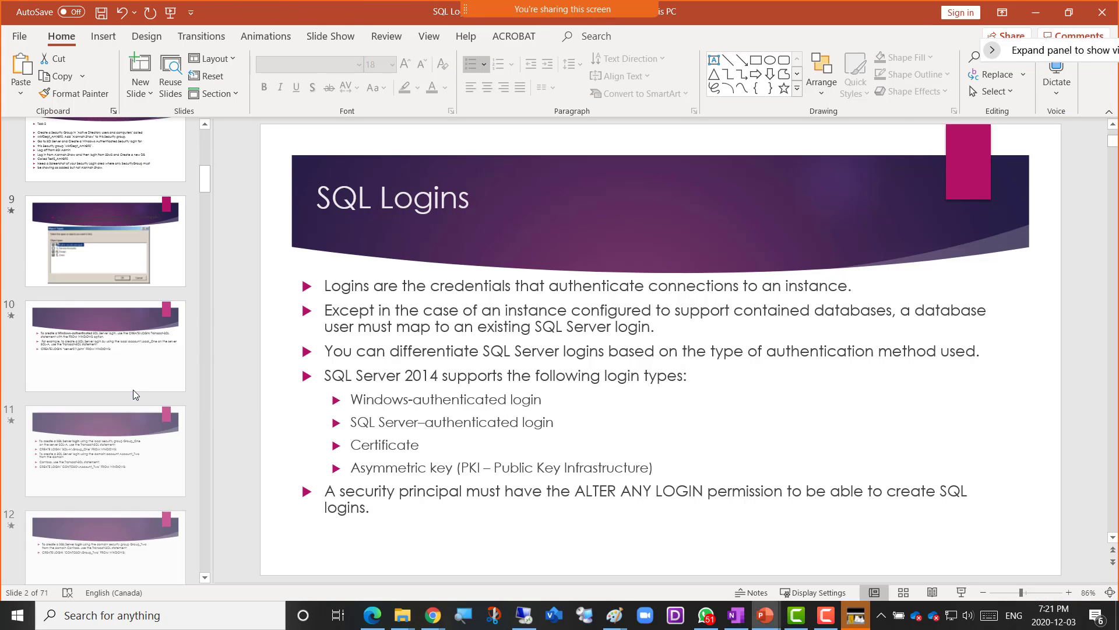
{"action": "scroll", "coordinate": [135, 395], "scroll_direction": "down", "scroll_amount": 3}
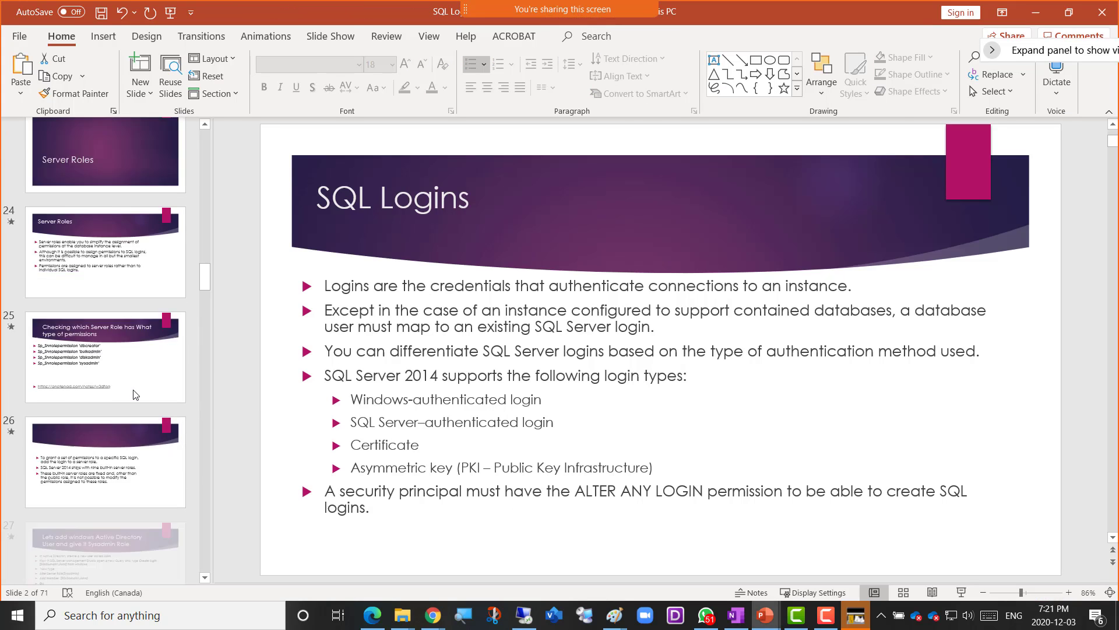
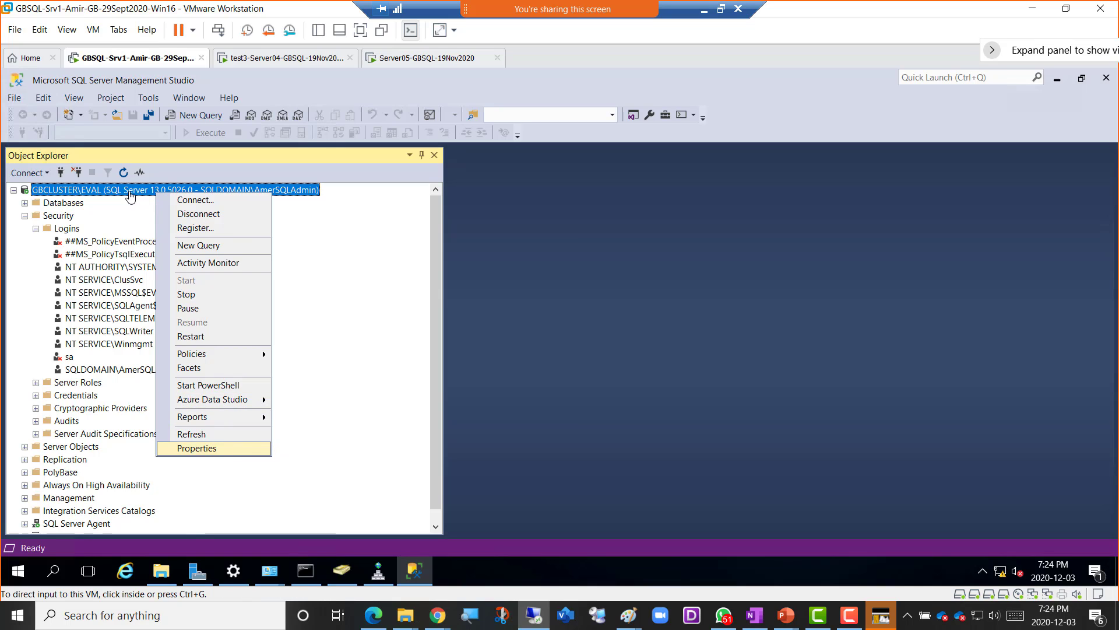
{"action": "left_click", "coordinate": [208, 450]}
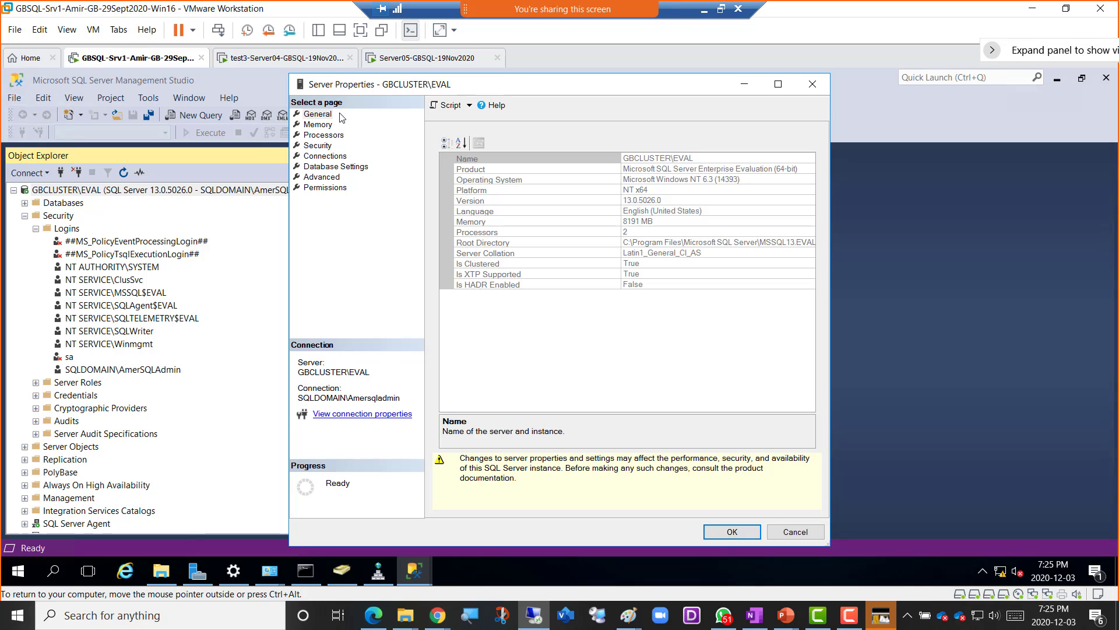
{"action": "left_click", "coordinate": [326, 146]}
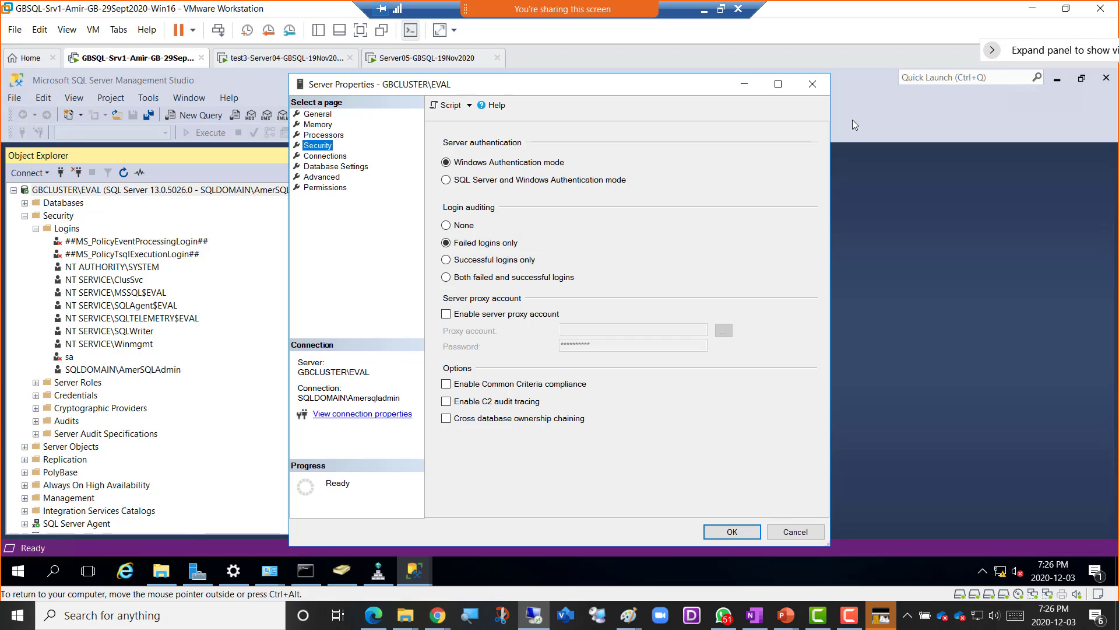
{"action": "left_click", "coordinate": [812, 85]}
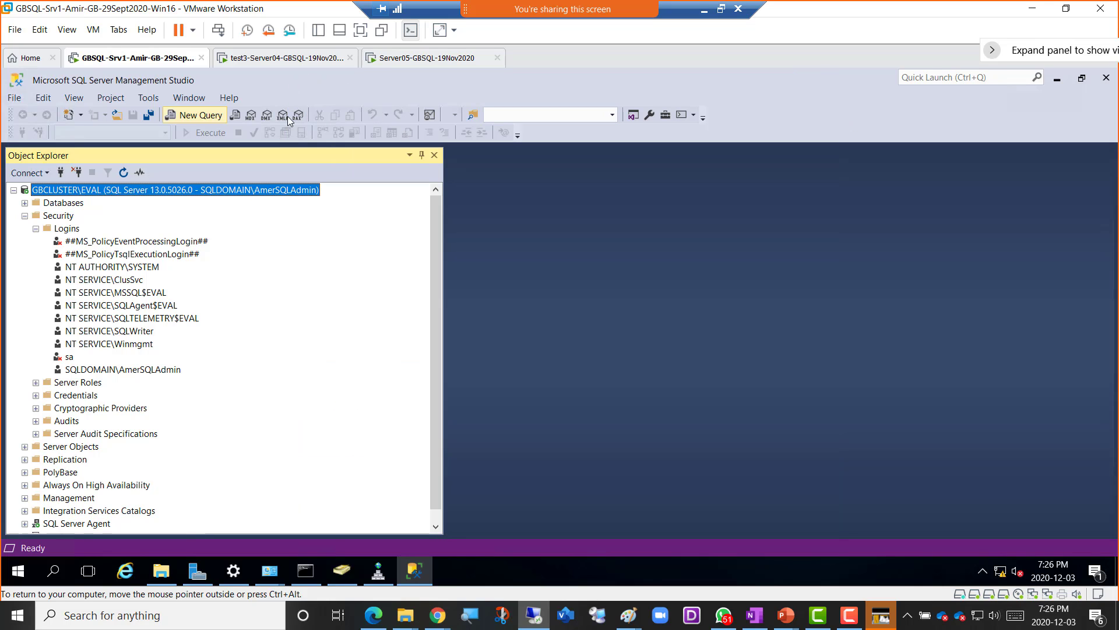
- Open GBSQL-Srv2 from the Library and view its memory settings without changing them
{"action": "left_click", "coordinate": [319, 34]}
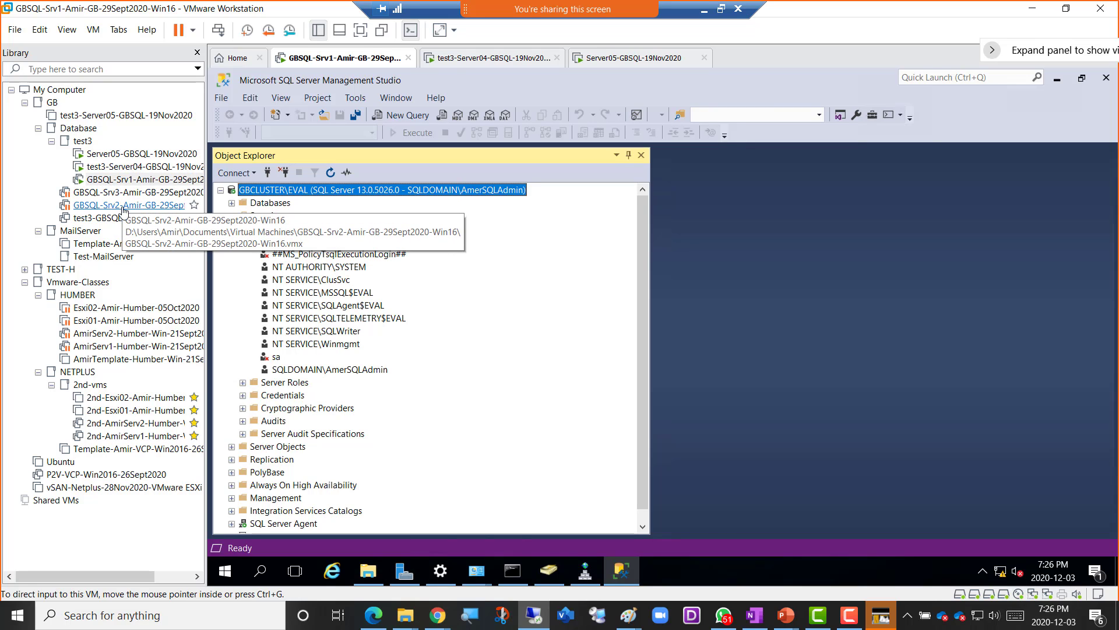
{"action": "left_click", "coordinate": [123, 208]}
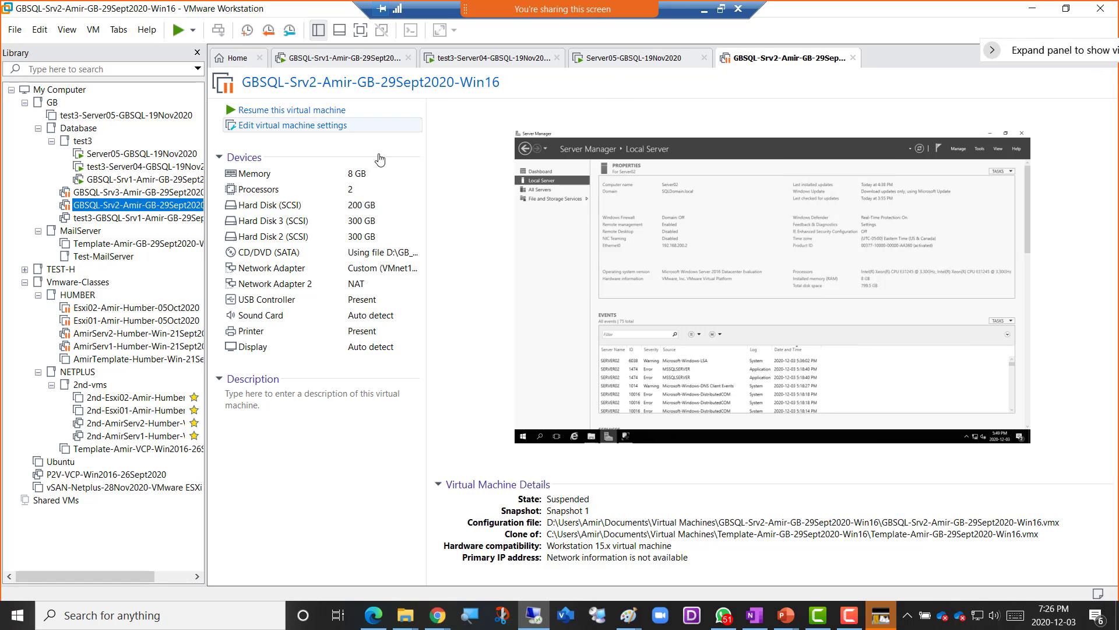
{"action": "left_click", "coordinate": [358, 175]}
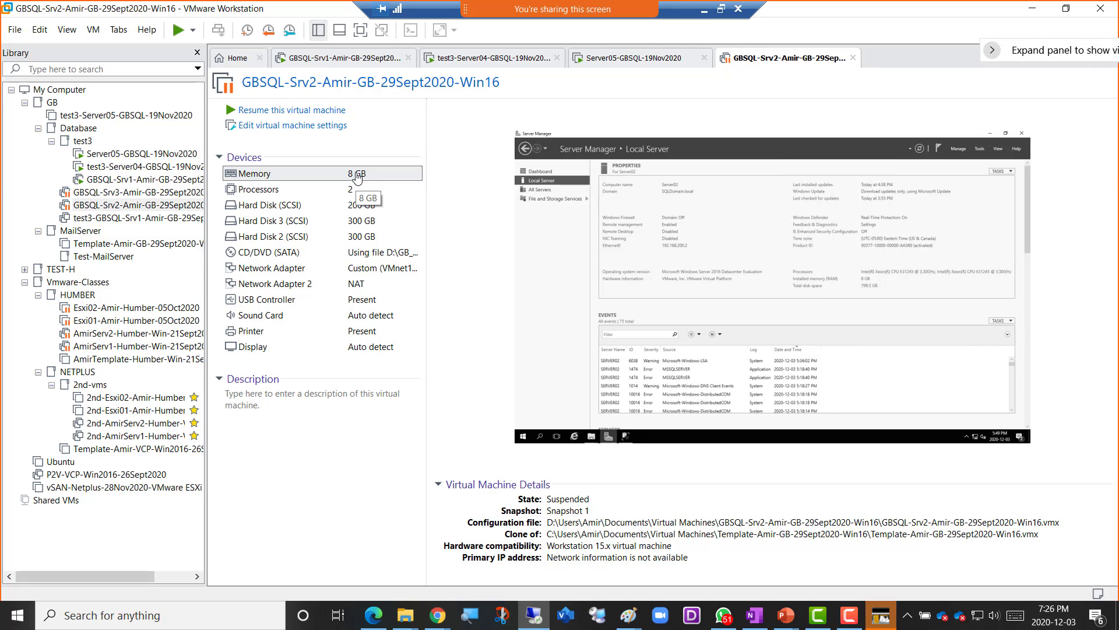
{"action": "double_click", "coordinate": [357, 175]}
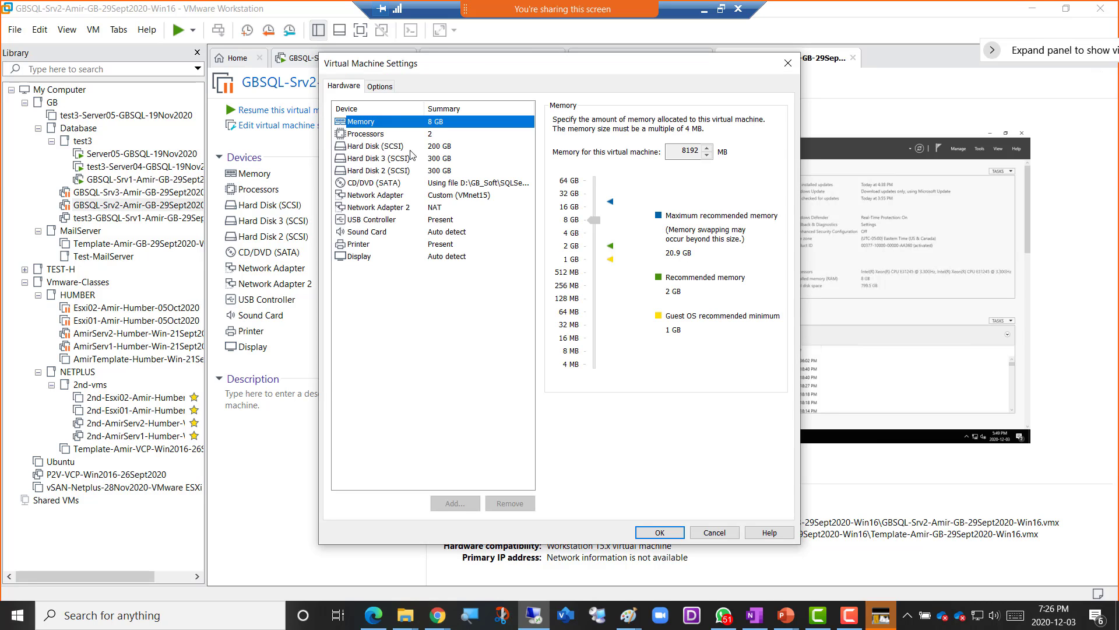
{"action": "left_click", "coordinate": [714, 532]}
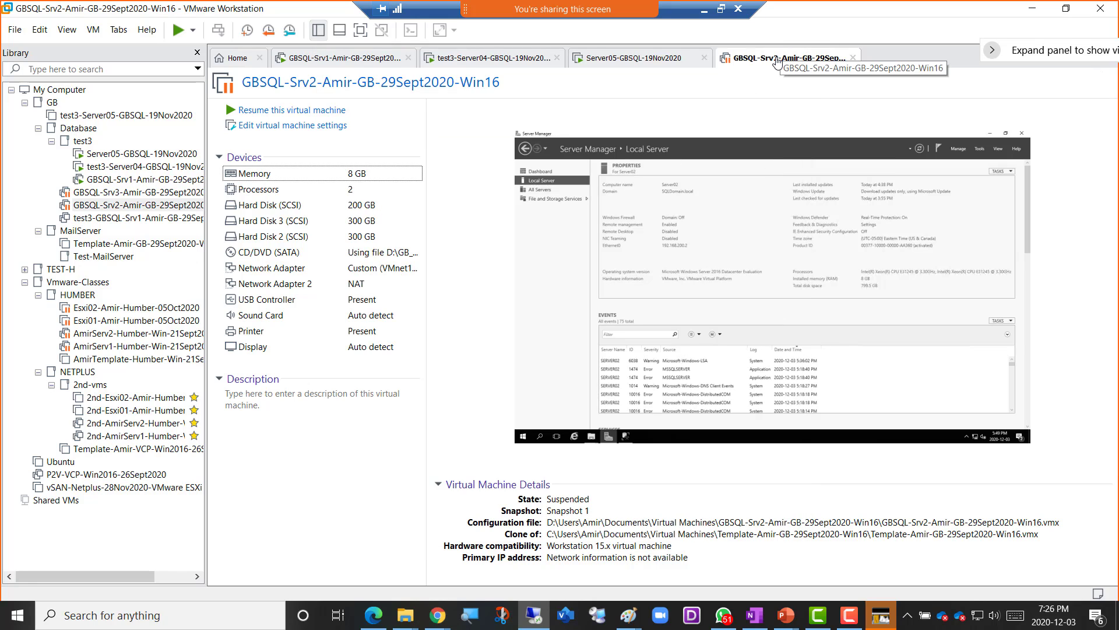
- Power off GBSQL-Srv2, discarding its suspended state
{"action": "right_click", "coordinate": [777, 63]}
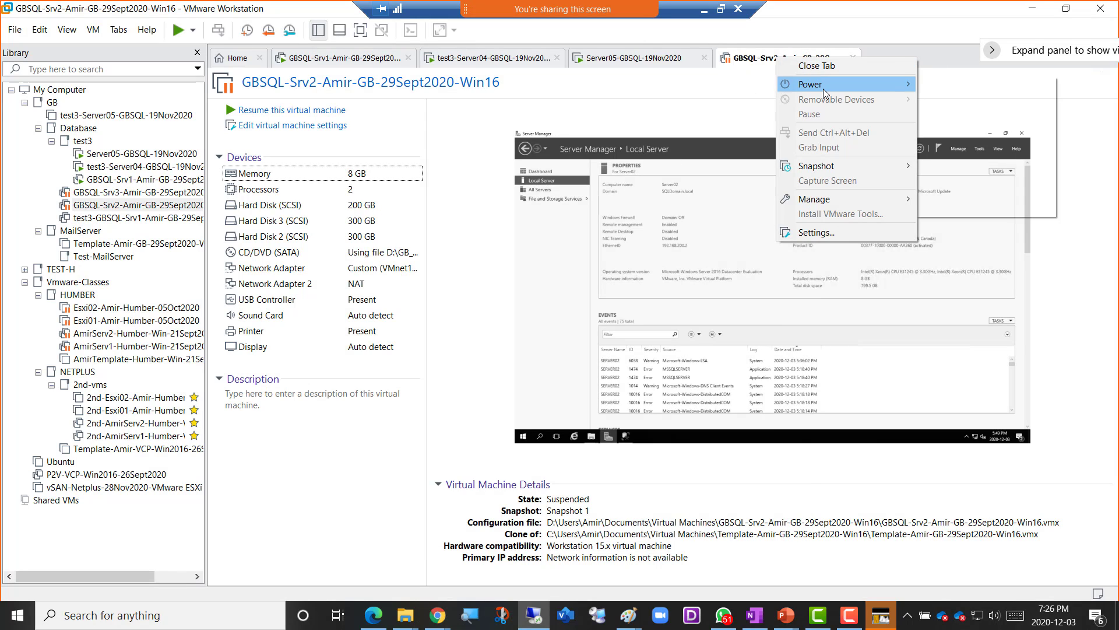
{"action": "mouse_move", "coordinate": [845, 85]}
{"action": "left_click", "coordinate": [956, 162]}
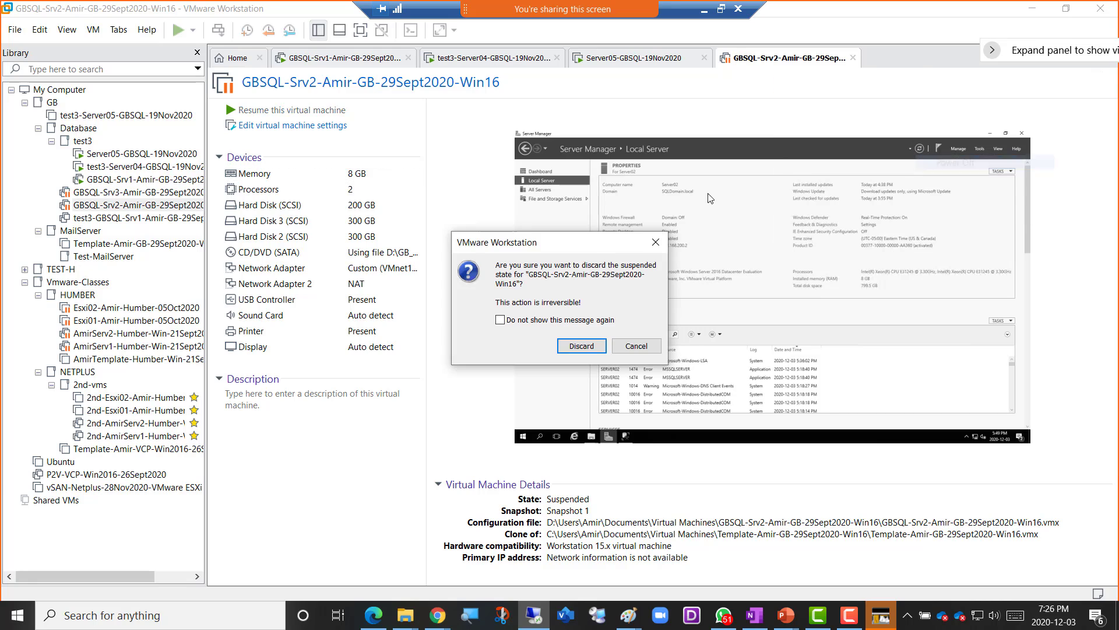
{"action": "left_click", "coordinate": [577, 347]}
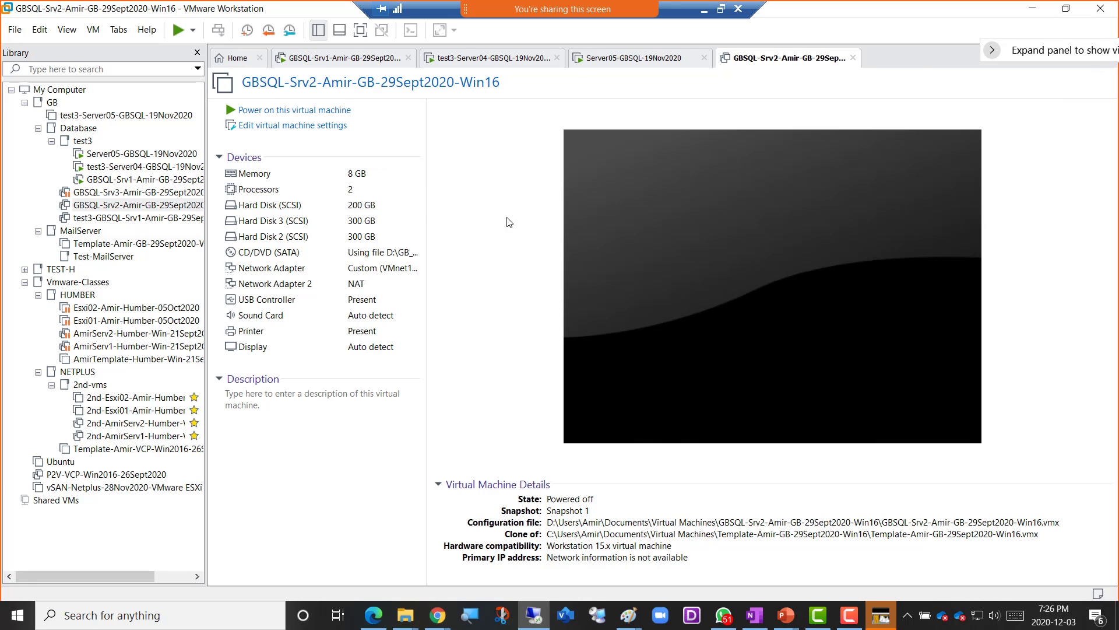
- Lower GBSQL-Srv2's memory to 4 GB, power it on, and return to GBSQL-Srv1
{"action": "left_click", "coordinate": [347, 174]}
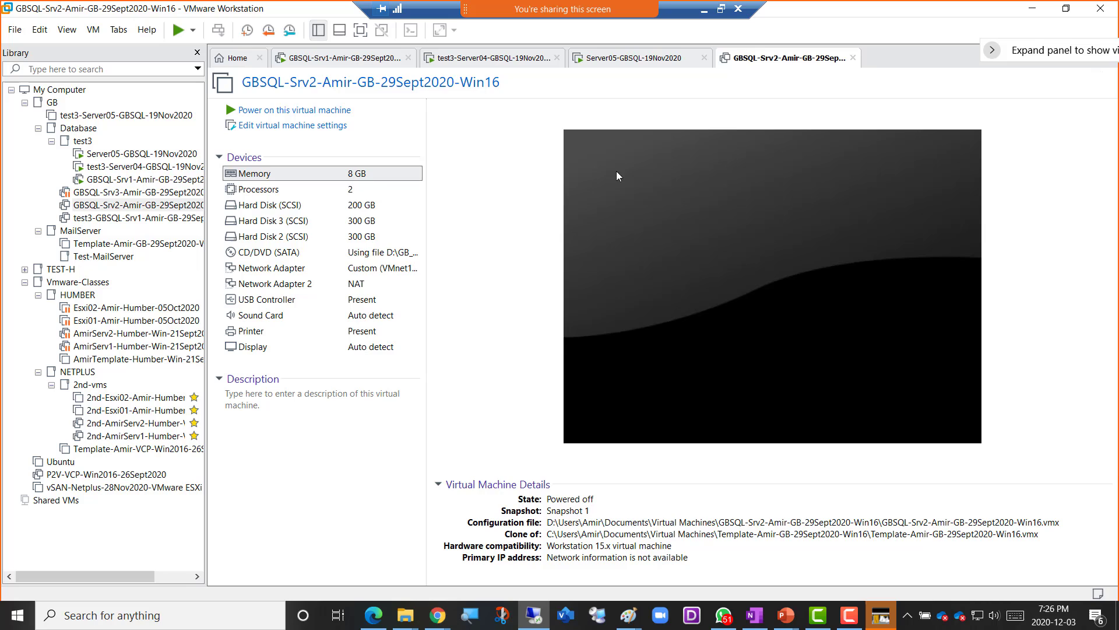
{"action": "double_click", "coordinate": [352, 177]}
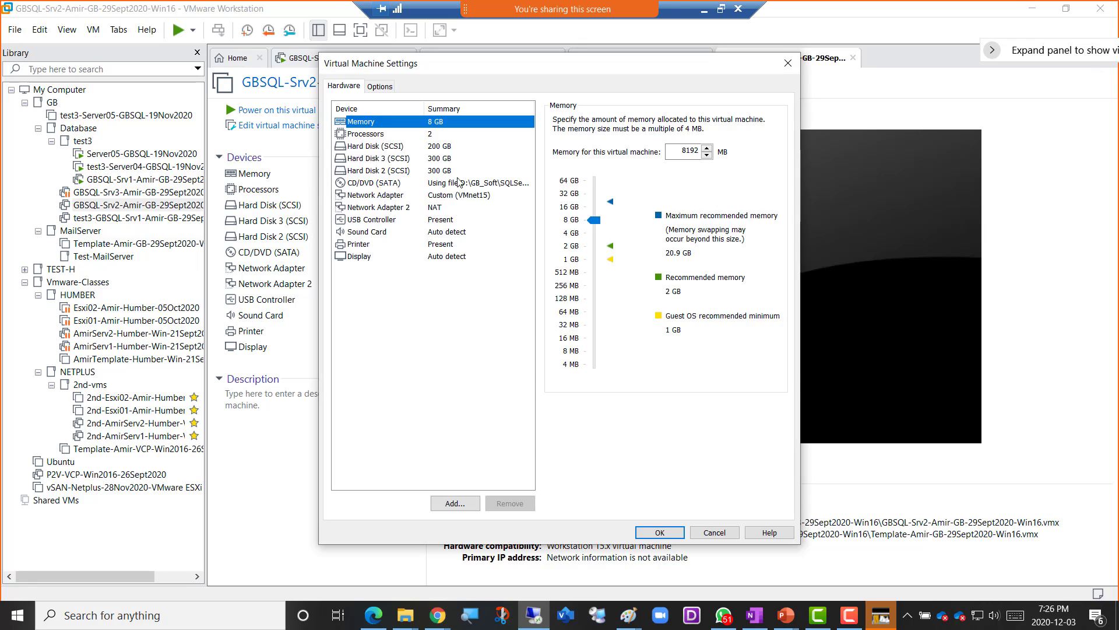
{"action": "left_click", "coordinate": [575, 233]}
{"action": "left_click", "coordinate": [651, 532]}
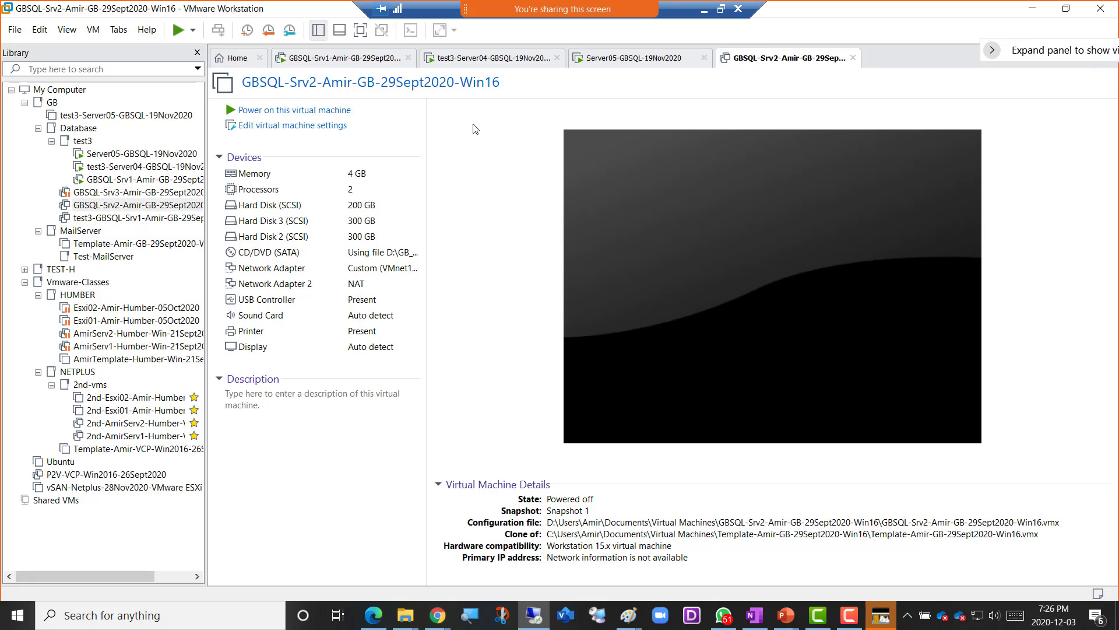
{"action": "left_click", "coordinate": [295, 110]}
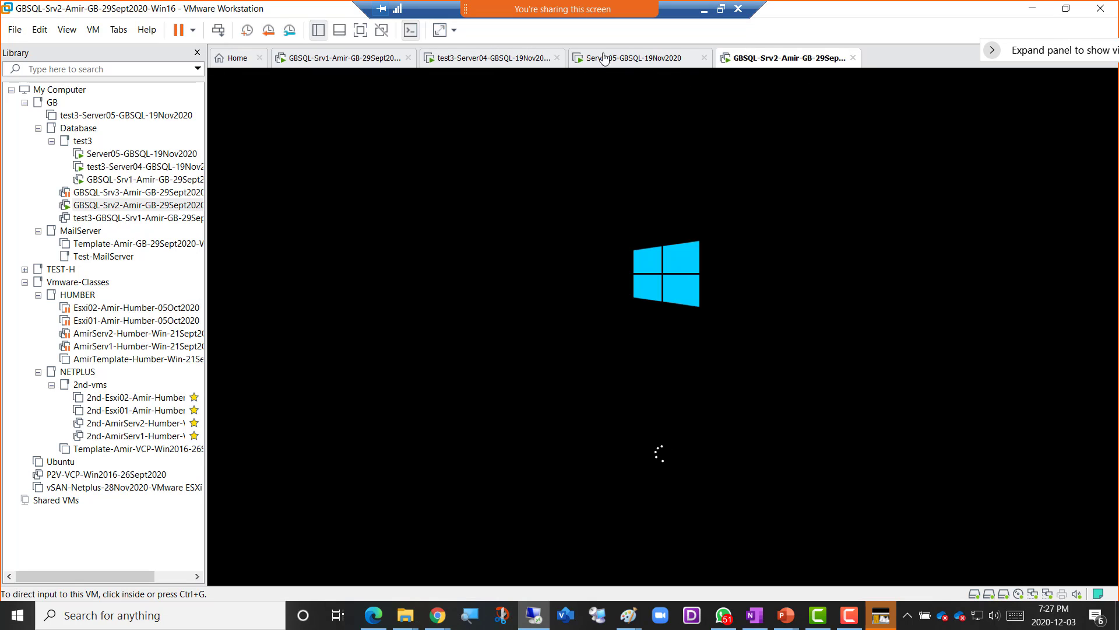
{"action": "left_click", "coordinate": [323, 63]}
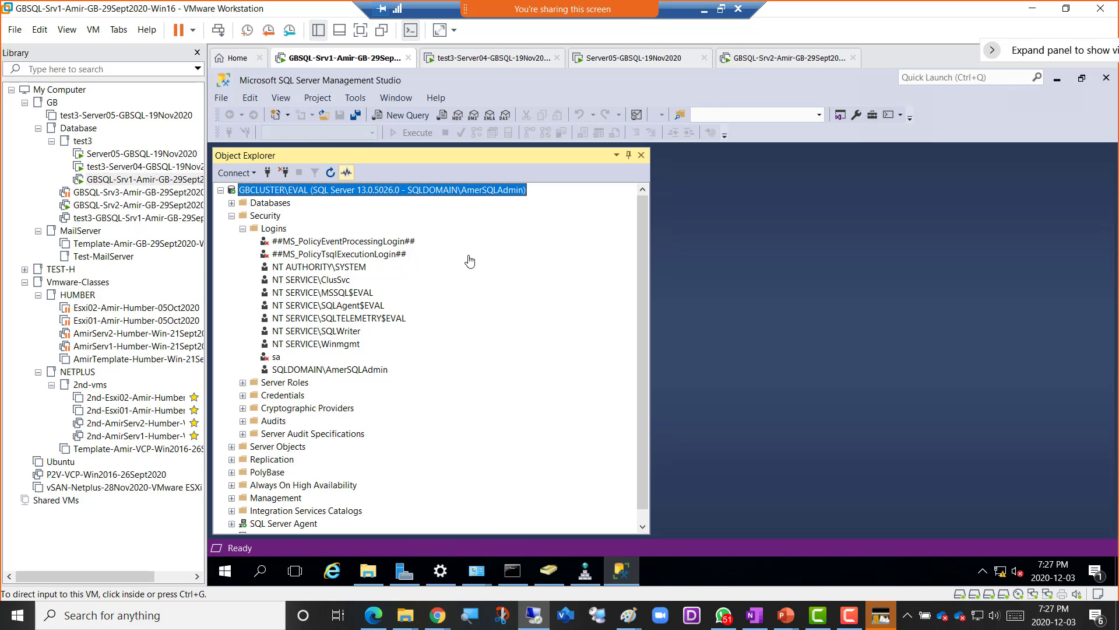
- Launch Active Directory Users and Computers from Server Manager's Tools menu
{"action": "left_click", "coordinate": [549, 574]}
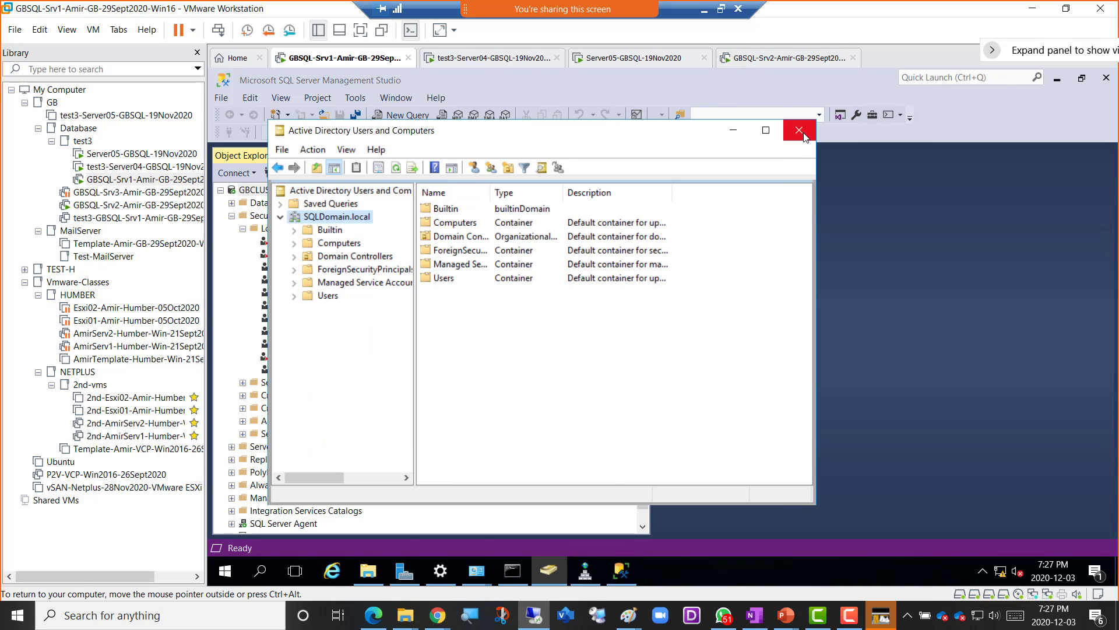
{"action": "left_click", "coordinate": [803, 134]}
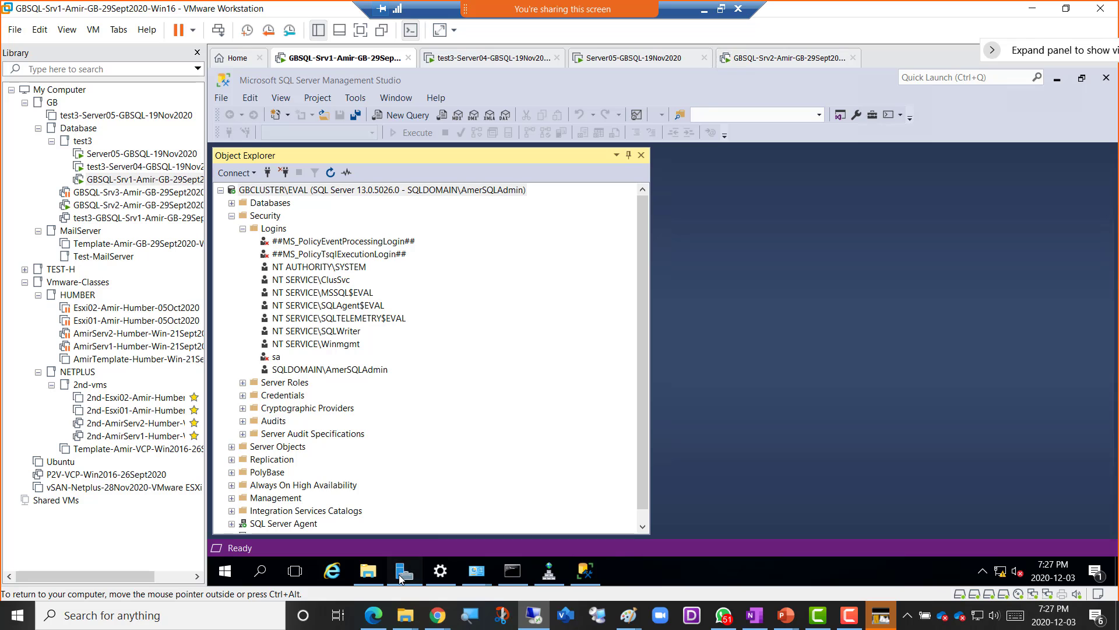
{"action": "left_click", "coordinate": [402, 574]}
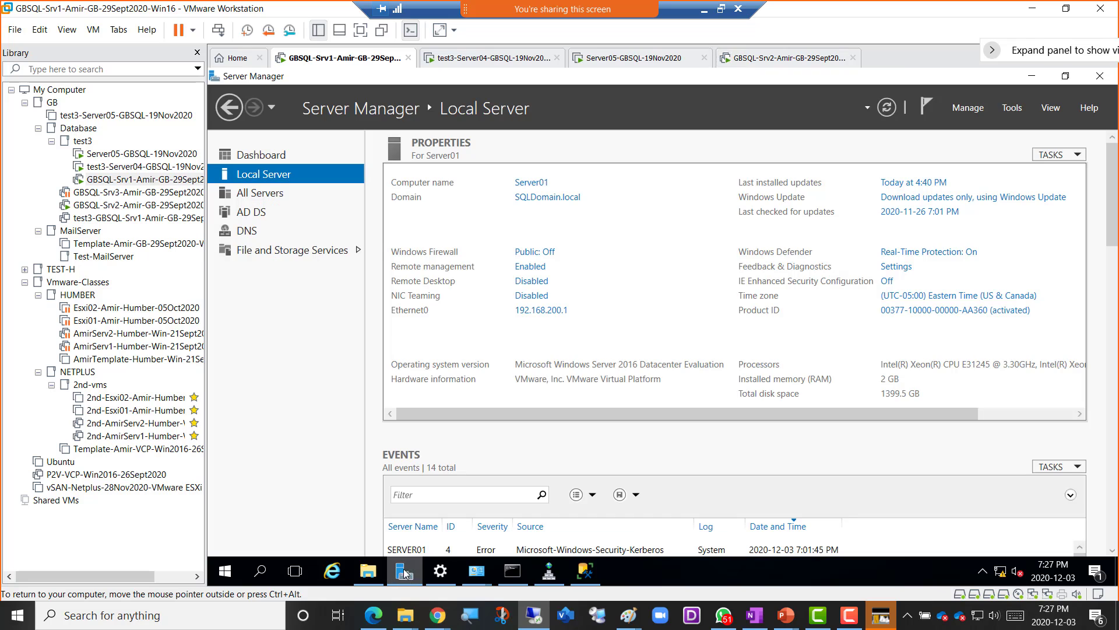
{"action": "left_click", "coordinate": [1011, 107]}
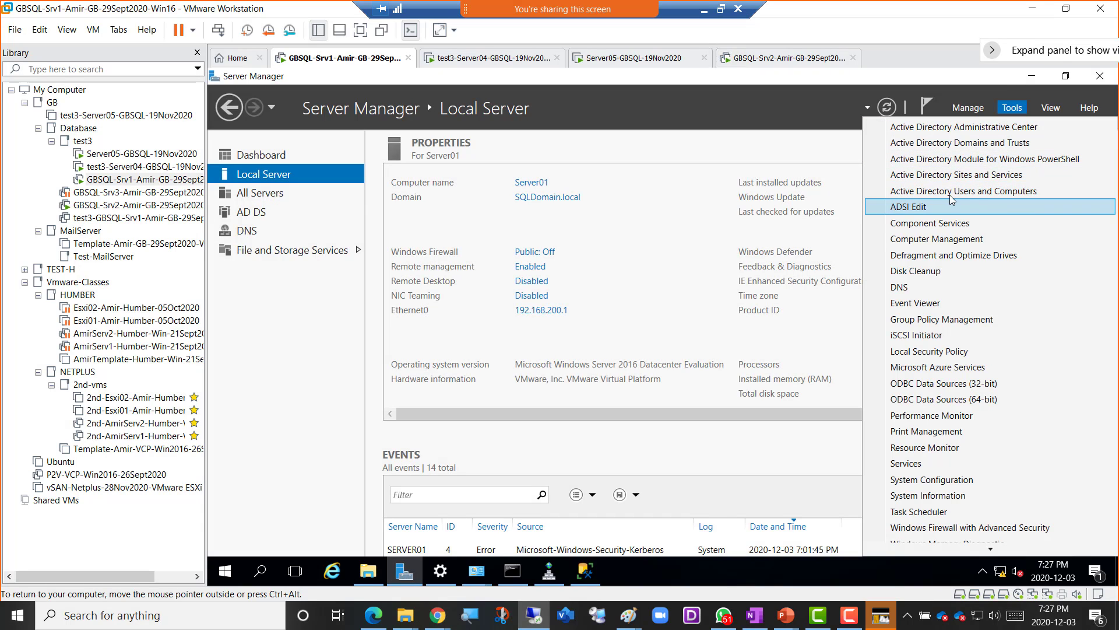
{"action": "left_click", "coordinate": [981, 194]}
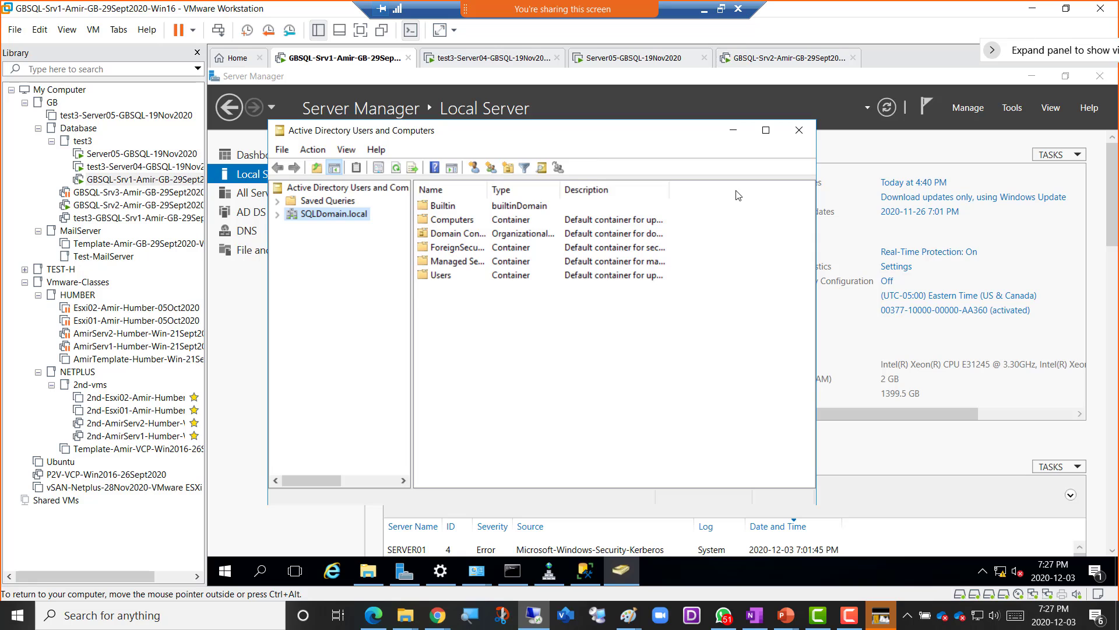
- Expand SQLDomain.local, view the Users container's accounts, and bring up its actions menu
{"action": "left_click", "coordinate": [278, 215]}
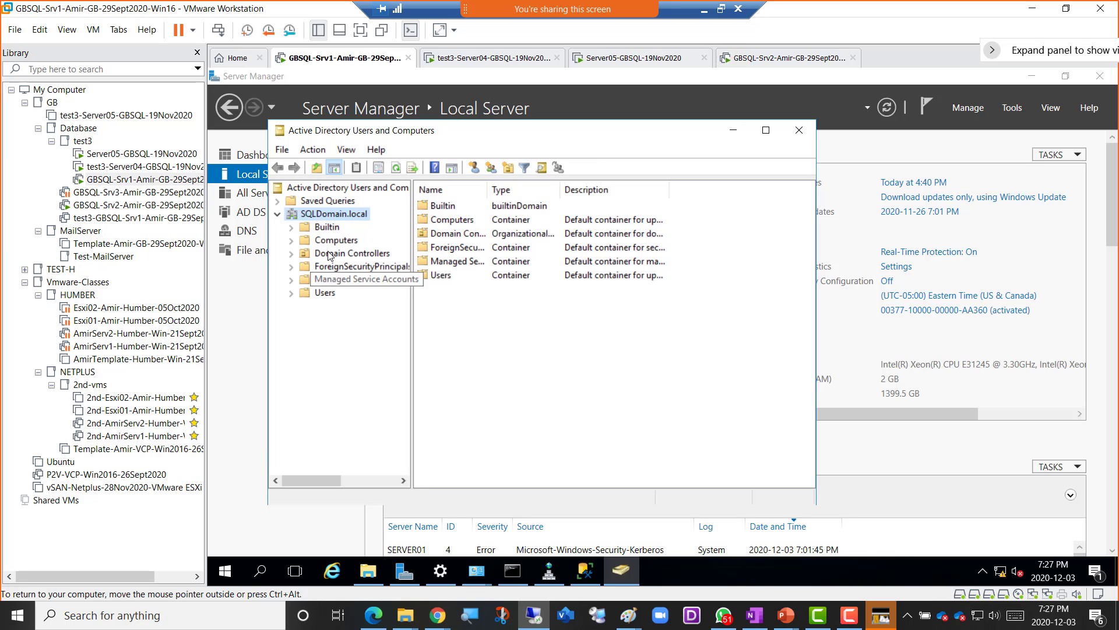
{"action": "left_click", "coordinate": [325, 293]}
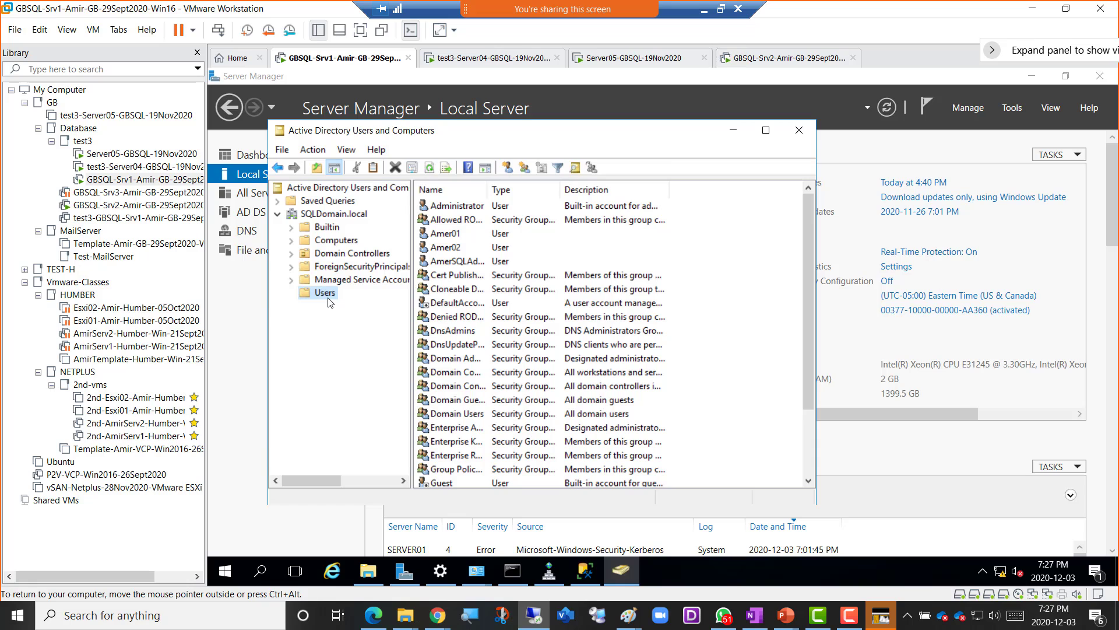
{"action": "left_click", "coordinate": [448, 233]}
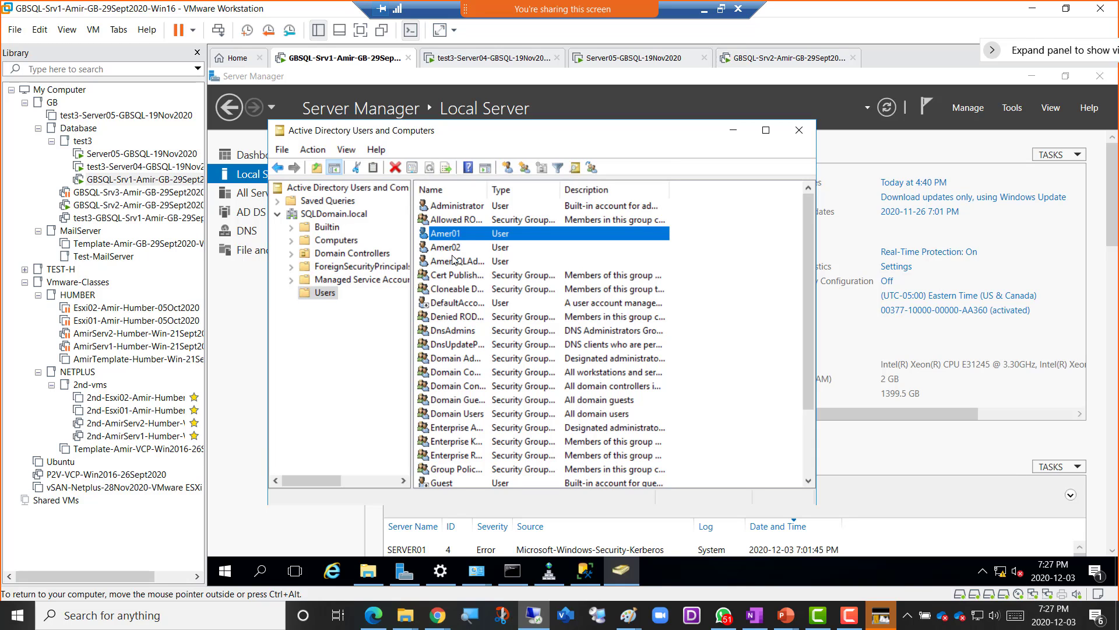
{"action": "right_click", "coordinate": [324, 294]}
- Start a new user Amer02, reusing the first name as the logon name
{"action": "mouse_move", "coordinate": [400, 341]}
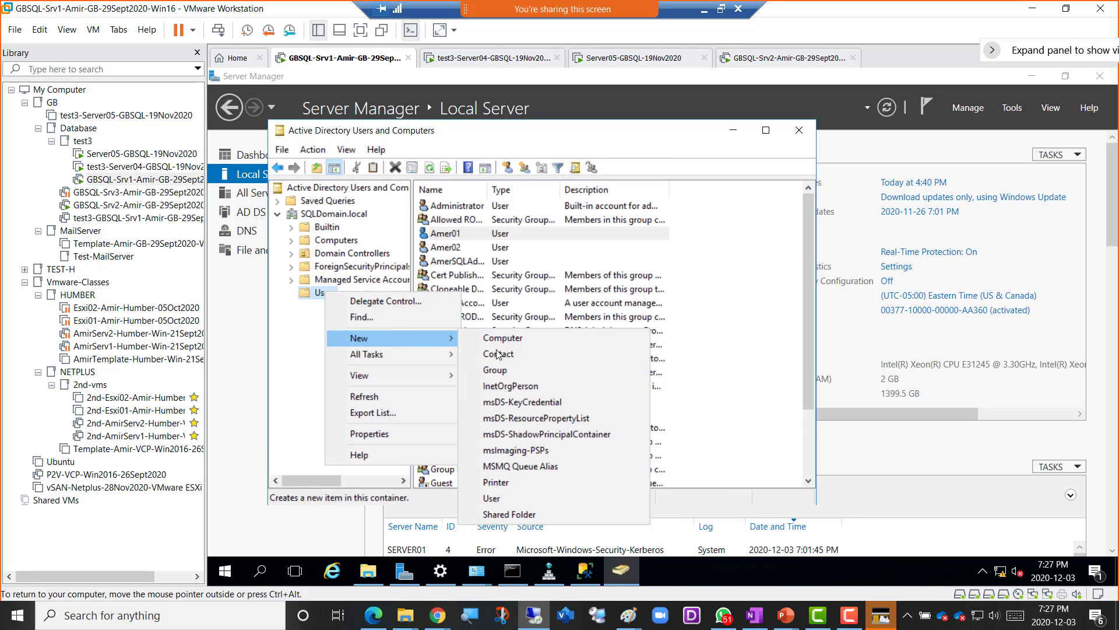
{"action": "left_click", "coordinate": [533, 497]}
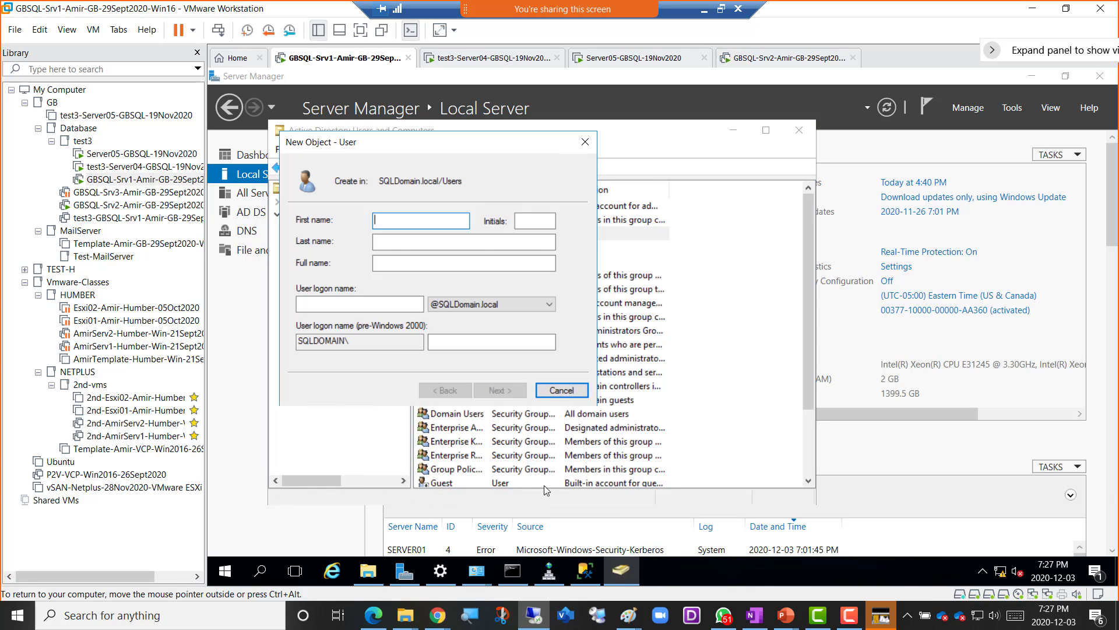
{"action": "type", "text": "Amir03"}
{"action": "key", "text": "ctrl+a"}
{"action": "key", "text": "ctrl+c"}
{"action": "left_click", "coordinate": [393, 302]}
{"action": "key", "text": "ctrl+v"}
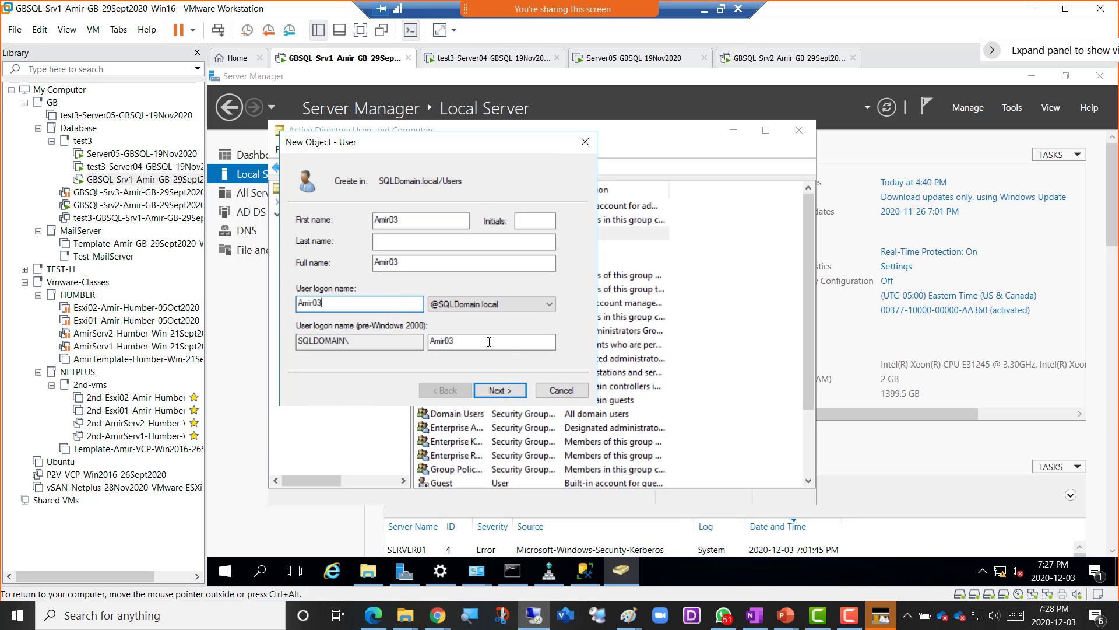
{"action": "left_click", "coordinate": [507, 392]}
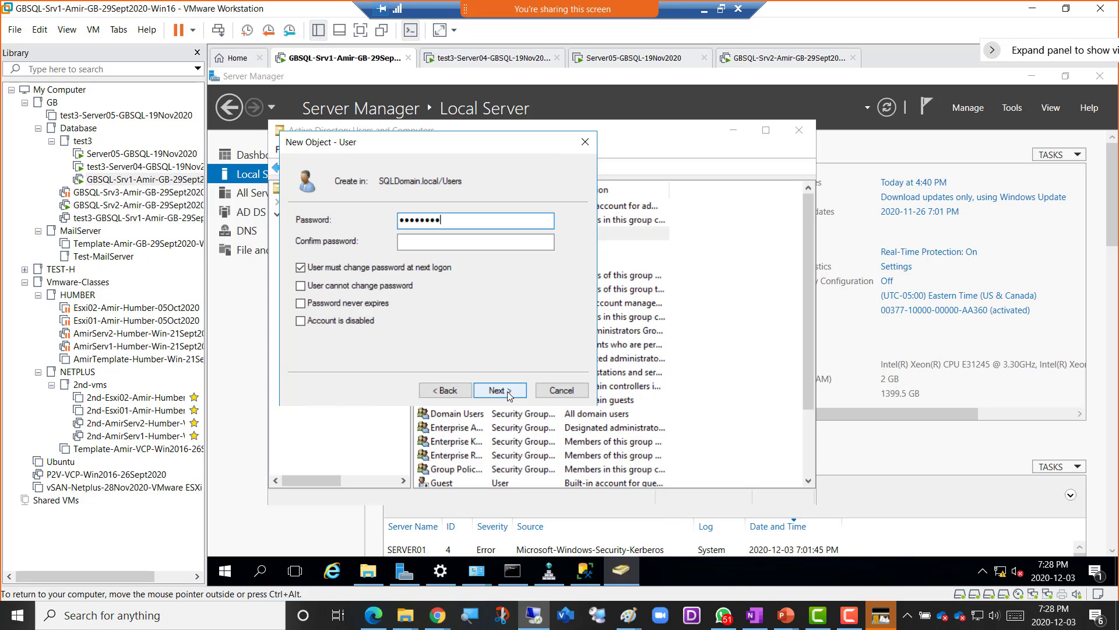
- Confirm the password, drop the change-at-next-logon requirement, and finish creating the user
{"action": "key", "text": "Tab"}
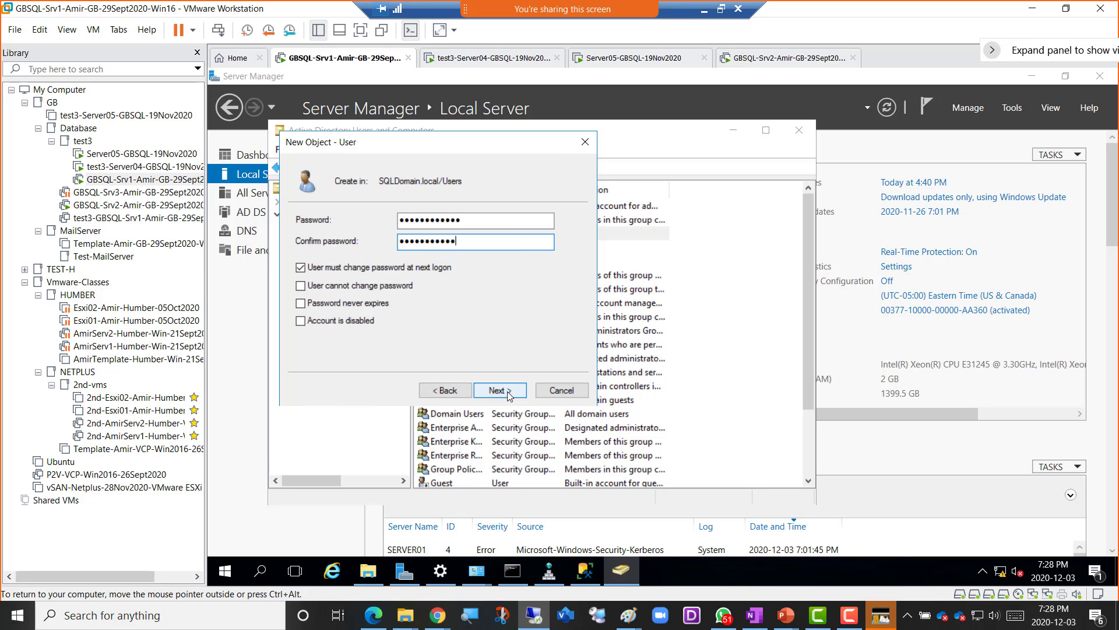
{"action": "left_click", "coordinate": [417, 268]}
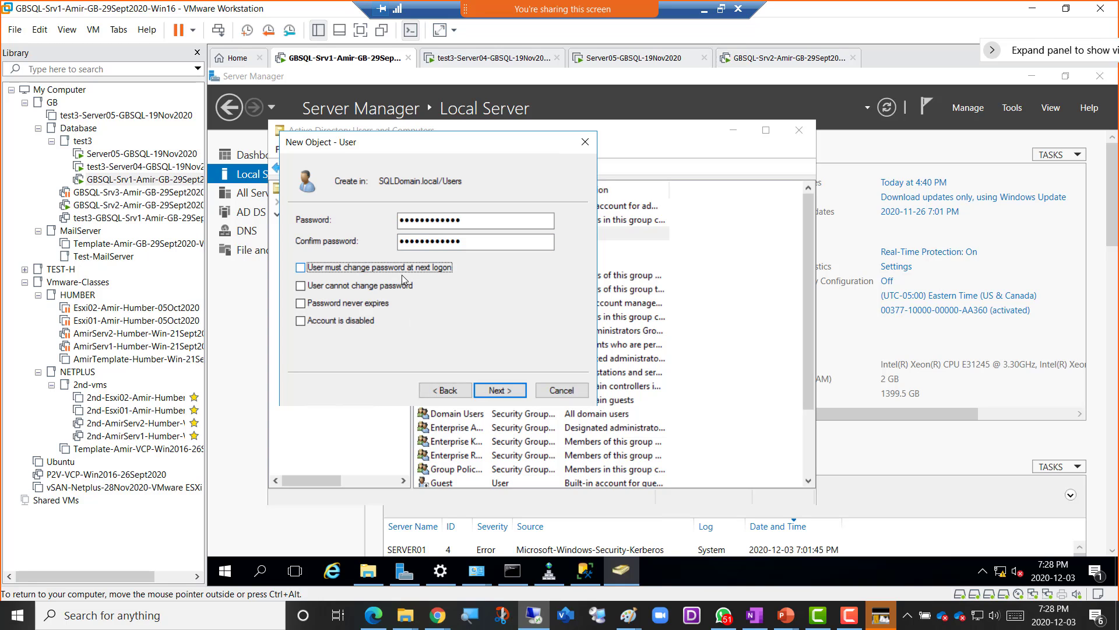
{"action": "left_click", "coordinate": [500, 391]}
{"action": "left_click", "coordinate": [500, 390]}
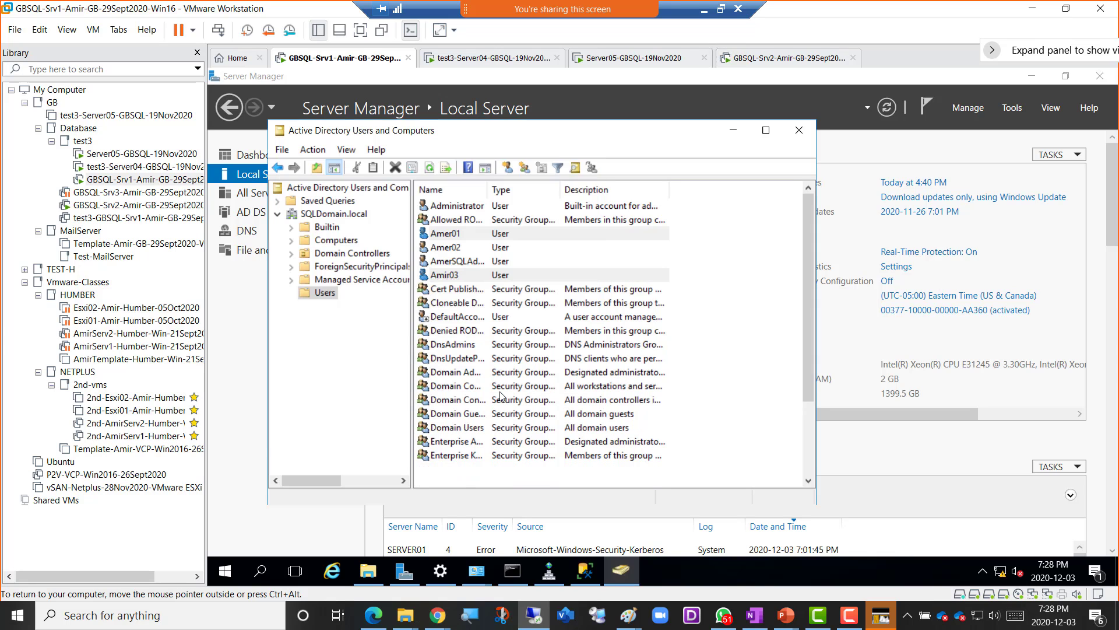
- Refresh the directory and review the Users container's accounts, including the new Amer02
{"action": "left_click", "coordinate": [353, 215]}
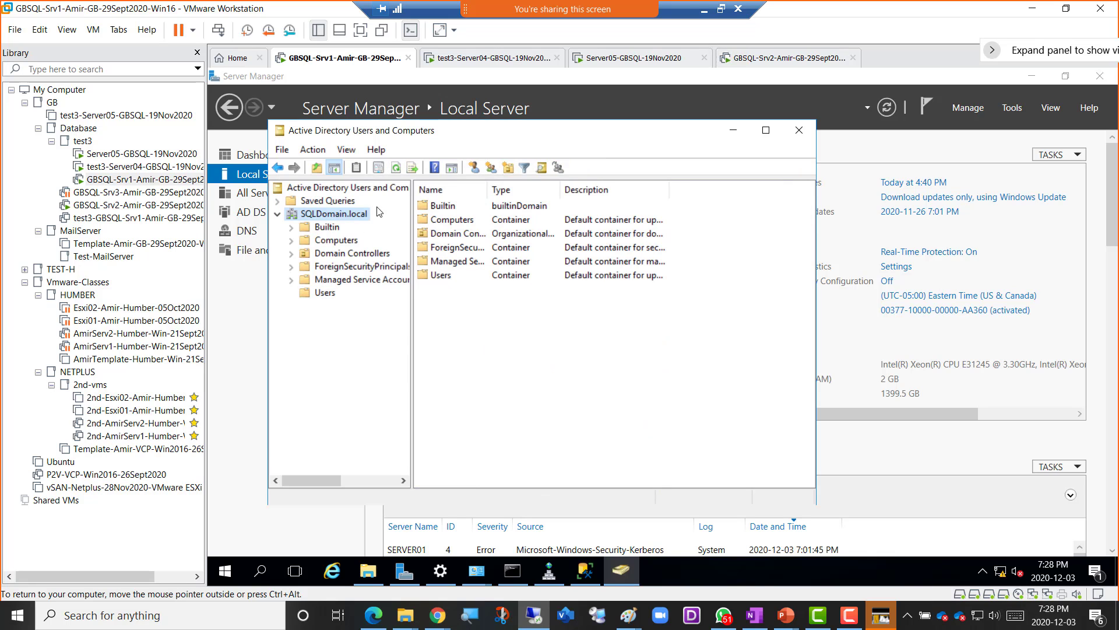
{"action": "left_click", "coordinate": [396, 169]}
{"action": "left_click", "coordinate": [396, 169]}
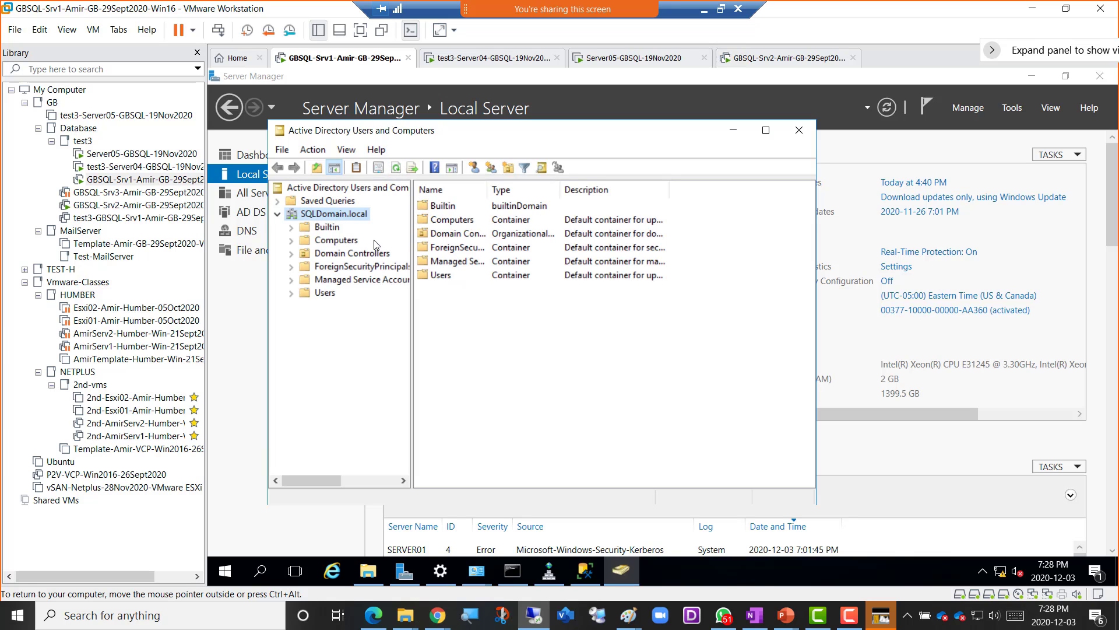
{"action": "left_click", "coordinate": [325, 293]}
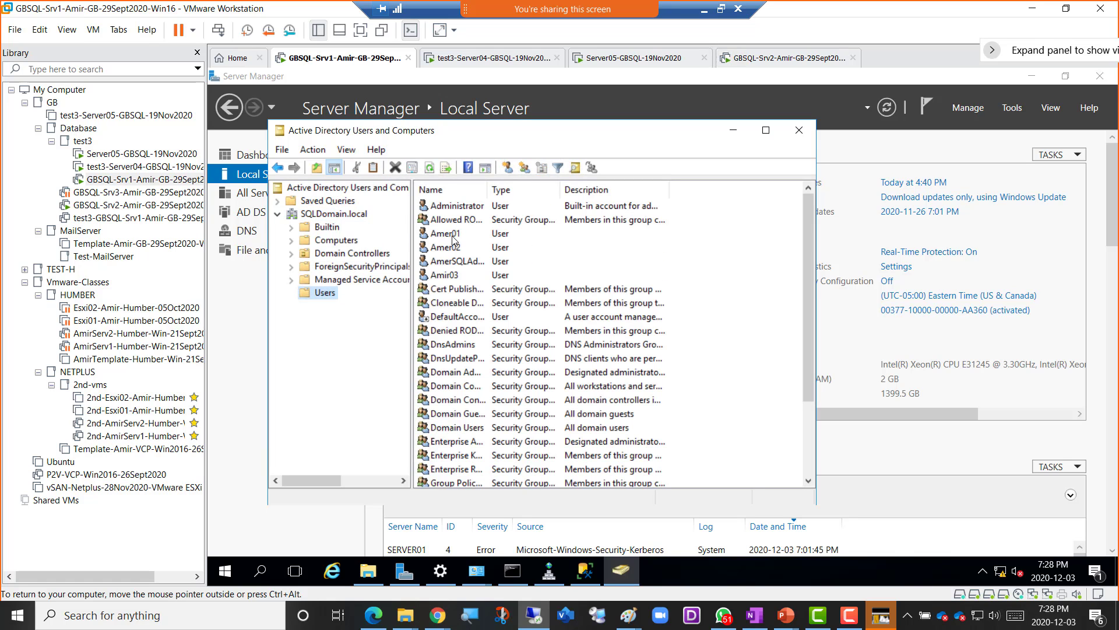
{"action": "left_click", "coordinate": [453, 234]}
{"action": "left_click", "coordinate": [454, 248]}
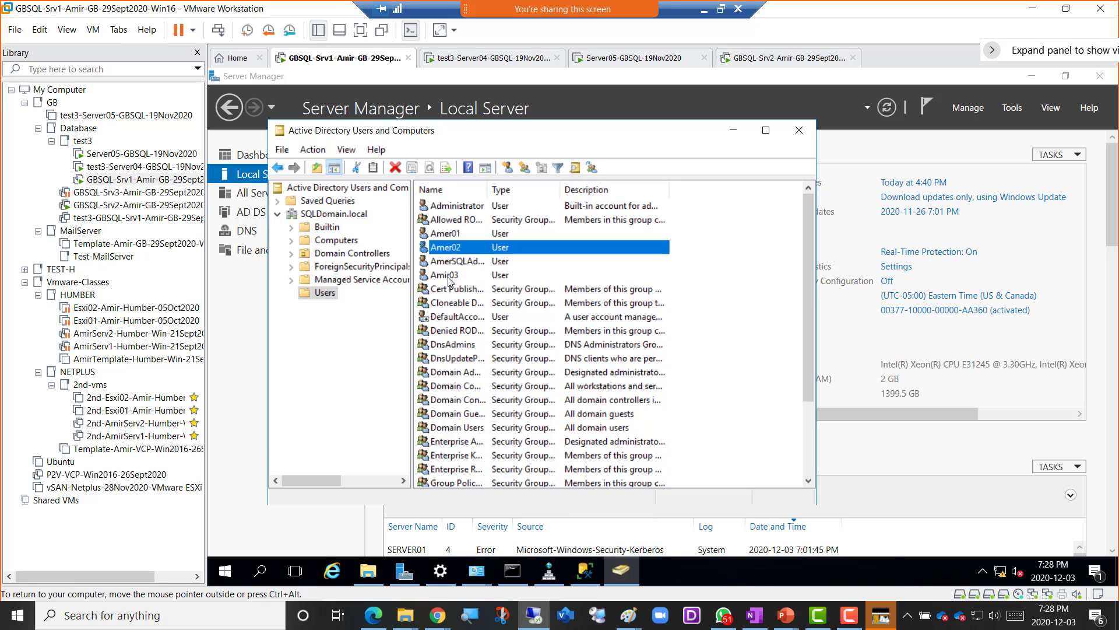
{"action": "left_click", "coordinate": [449, 276]}
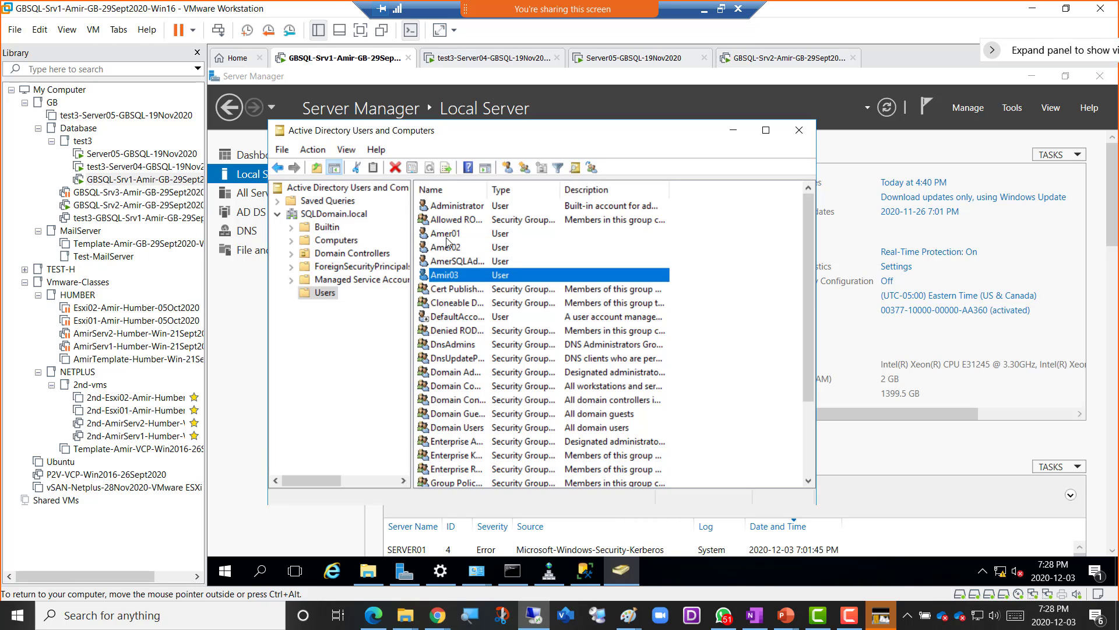
{"action": "left_click", "coordinate": [446, 238]}
{"action": "left_click", "coordinate": [448, 250]}
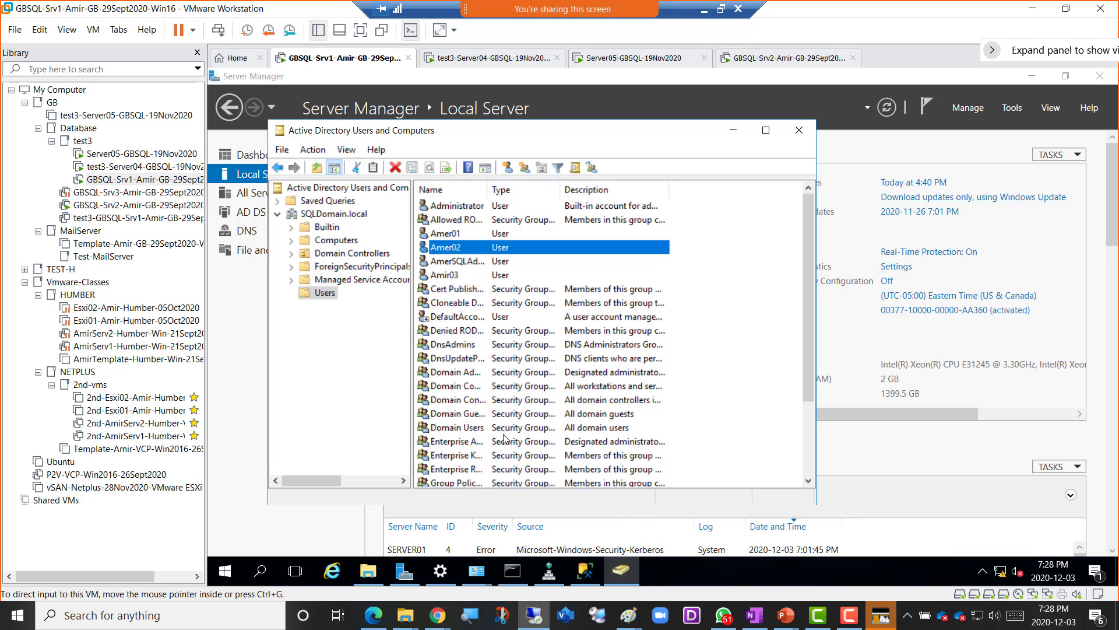
- Bring SSMS forward, check the Server05 and Server04 VMs, then go back to GBSQL-Srv1
{"action": "left_click", "coordinate": [581, 574]}
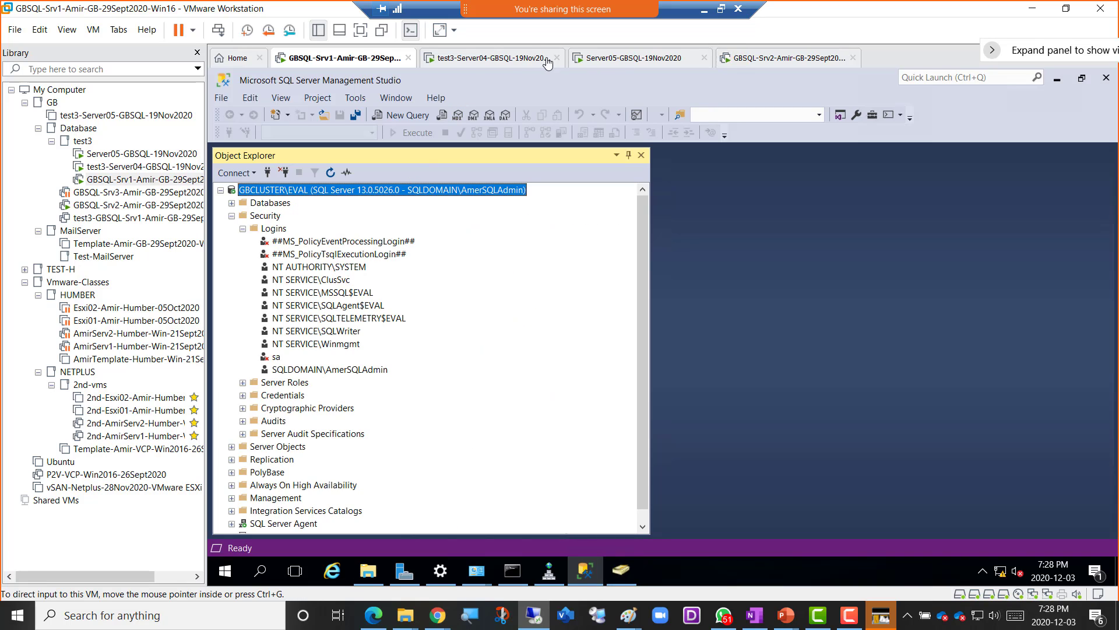
{"action": "left_click", "coordinate": [620, 62]}
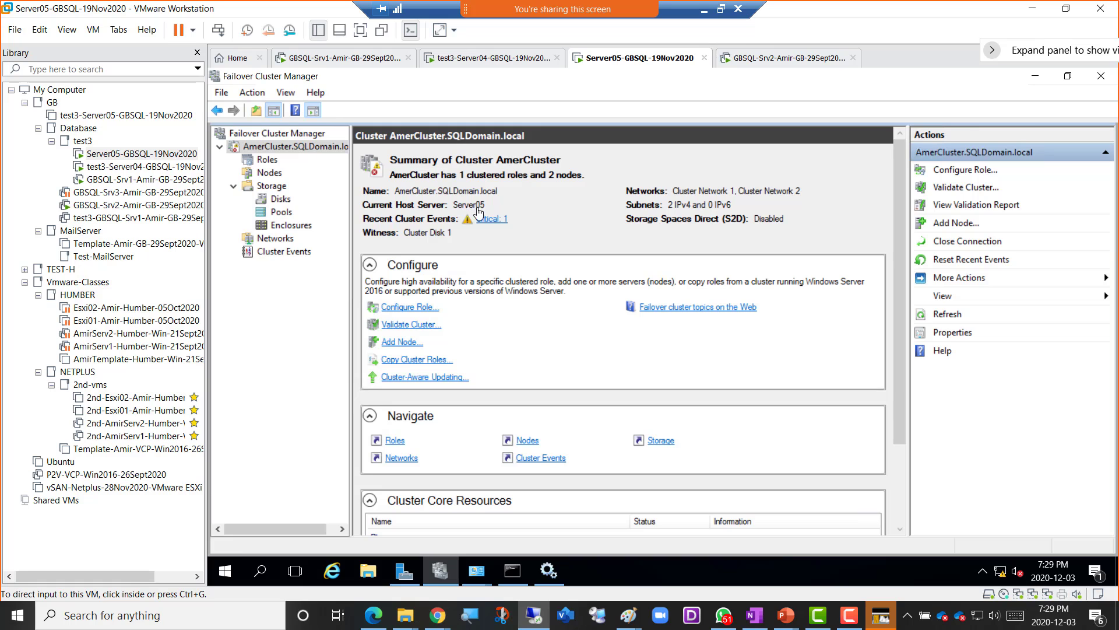
{"action": "left_click", "coordinate": [503, 63]}
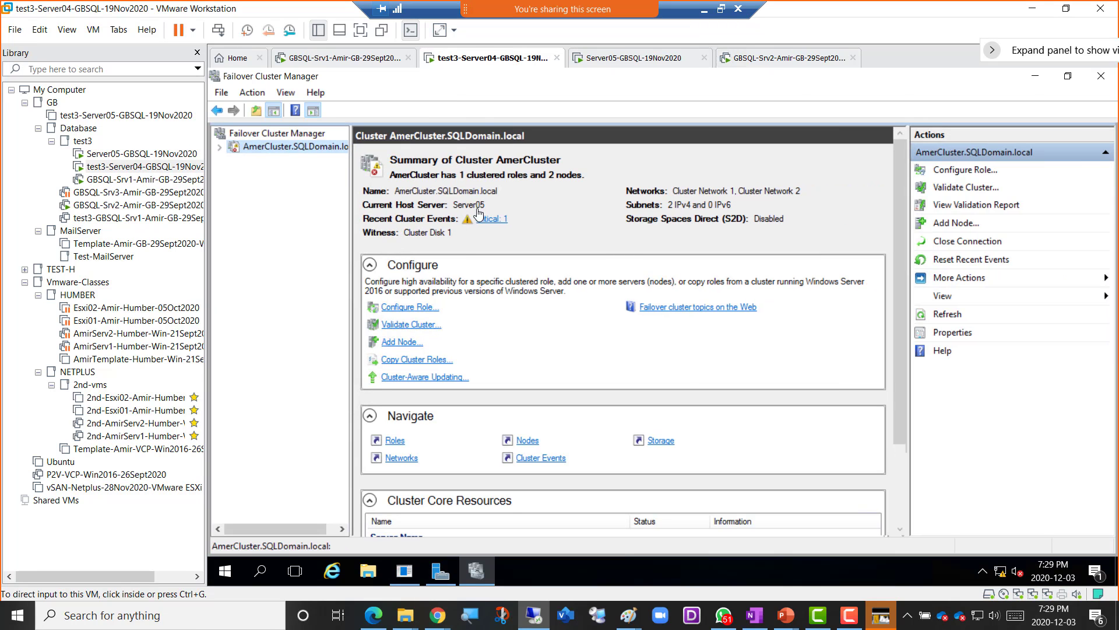
{"action": "left_click", "coordinate": [351, 59]}
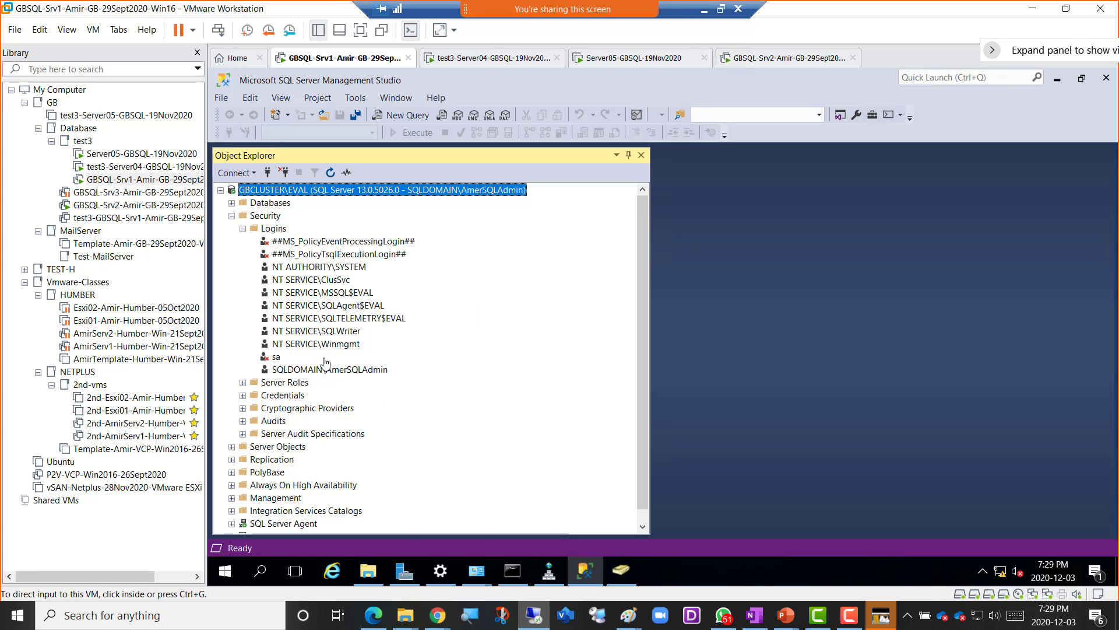
- Choose New Login from the Security > Logins context menu in Object Explorer
{"action": "right_click", "coordinate": [274, 231]}
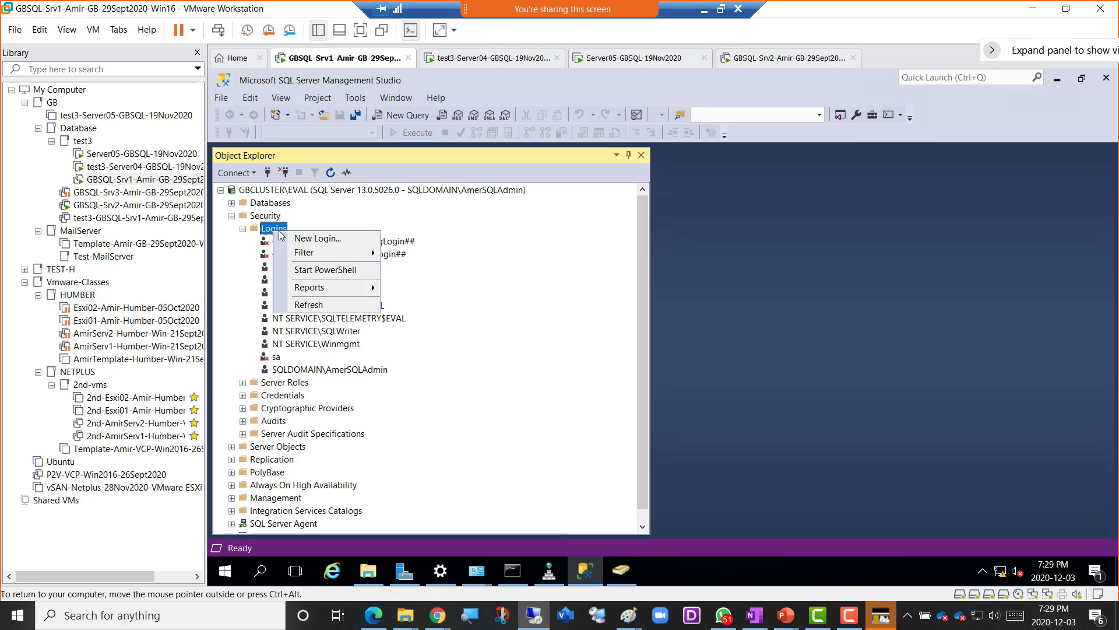
{"action": "left_click", "coordinate": [341, 240]}
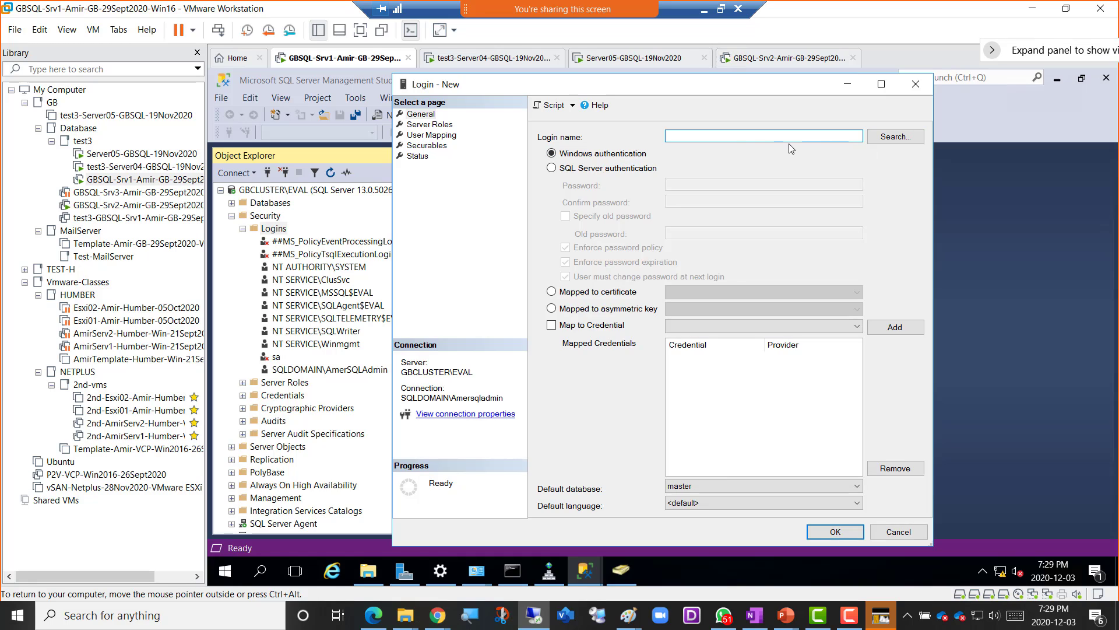
- Search for a Windows account, setting the location to Entire Directory expanded to SQLDomain.local
{"action": "left_click", "coordinate": [896, 138]}
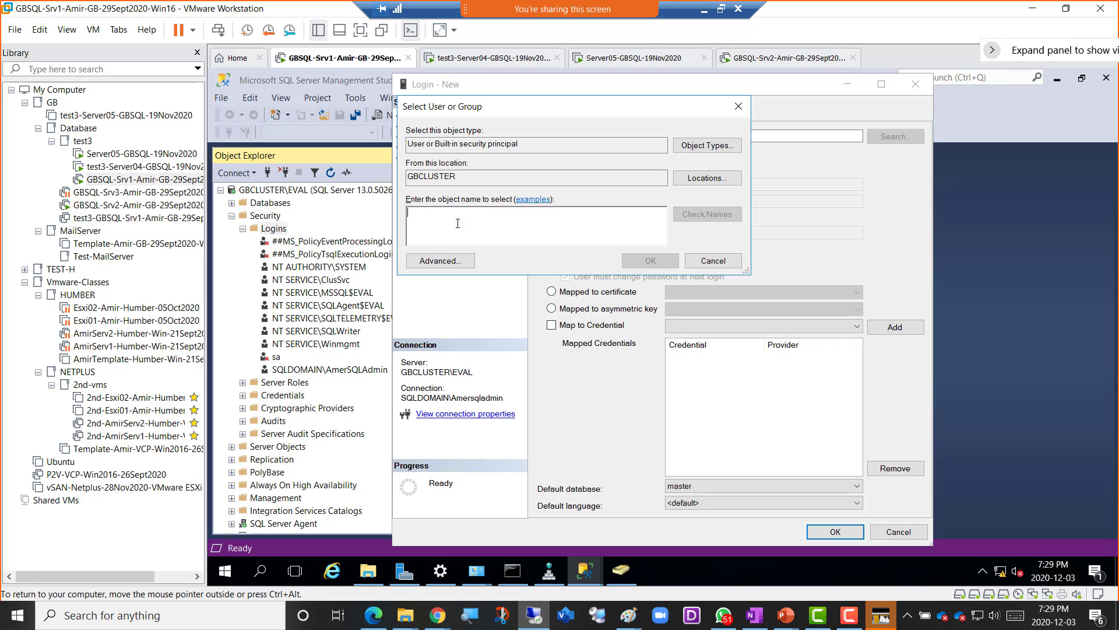
{"action": "left_click", "coordinate": [703, 182]}
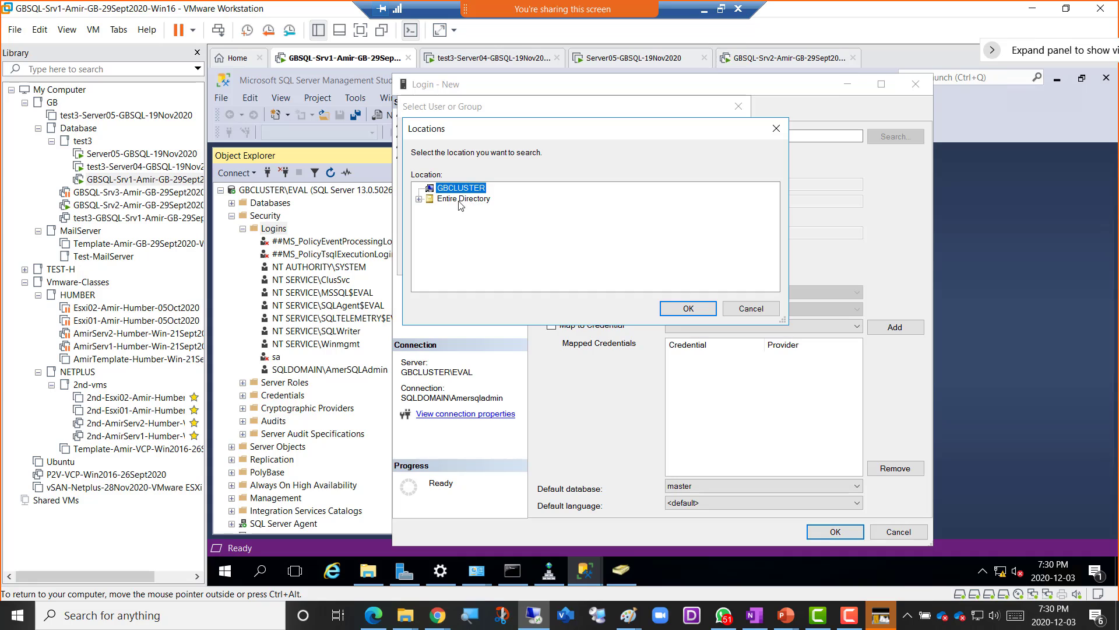
{"action": "left_click", "coordinate": [466, 204]}
{"action": "left_click", "coordinate": [419, 199]}
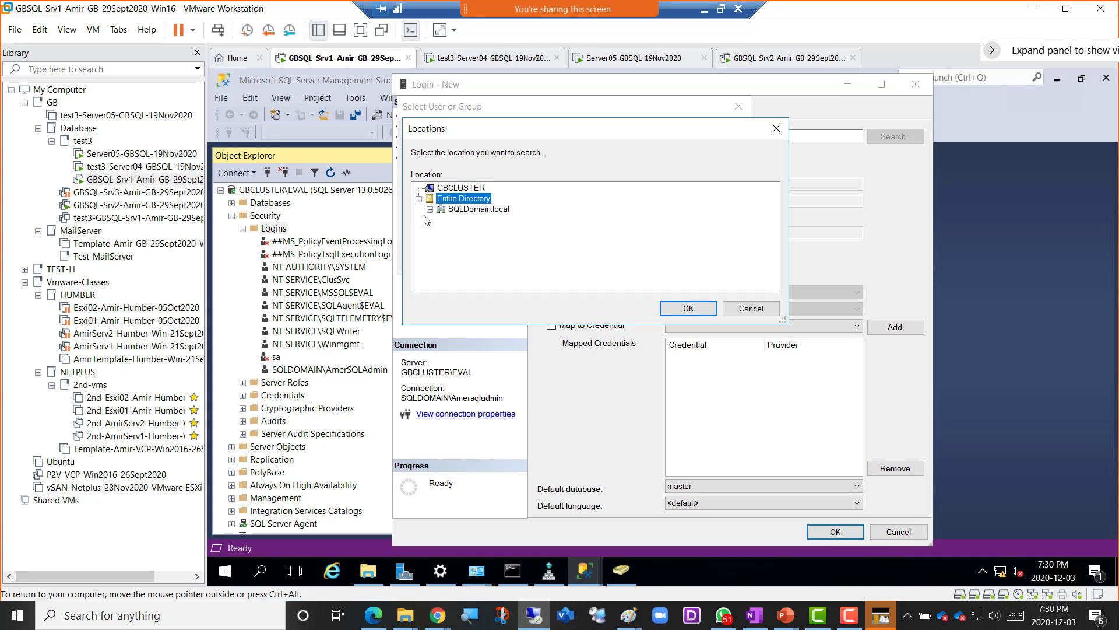
{"action": "left_click", "coordinate": [430, 209]}
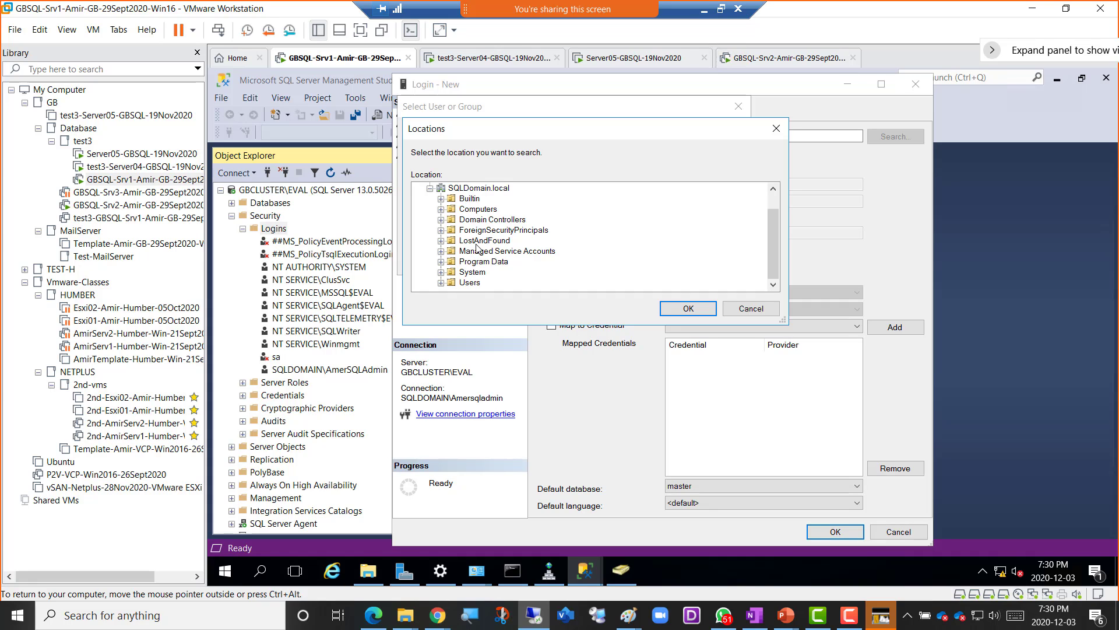
{"action": "scroll", "coordinate": [452, 211], "scroll_direction": "up", "scroll_amount": 1}
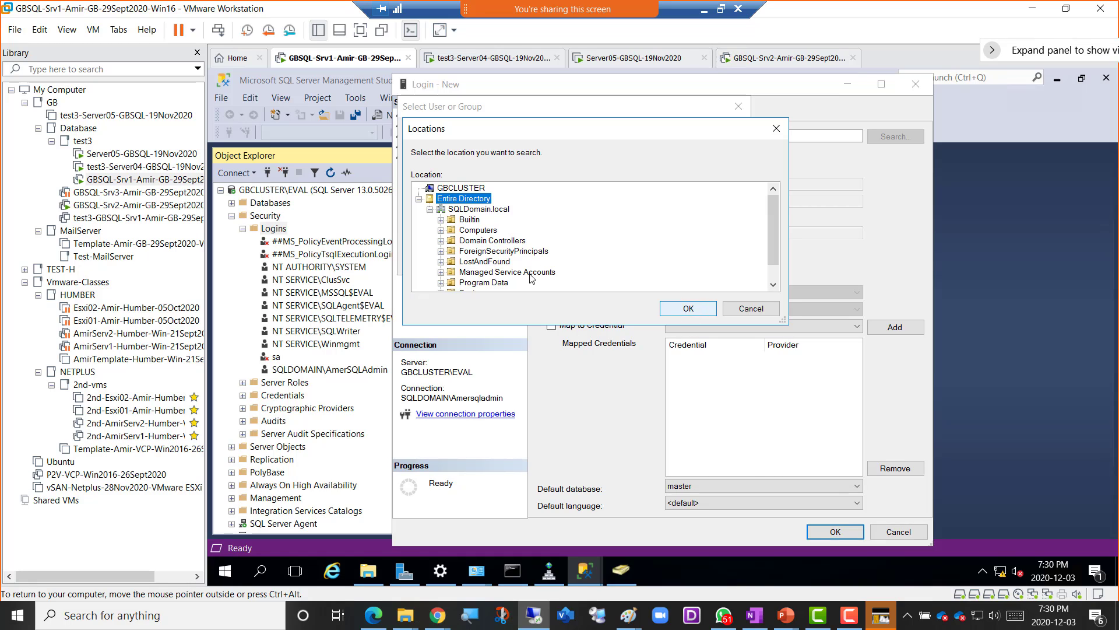
{"action": "scroll", "coordinate": [494, 278], "scroll_direction": "down", "scroll_amount": 1}
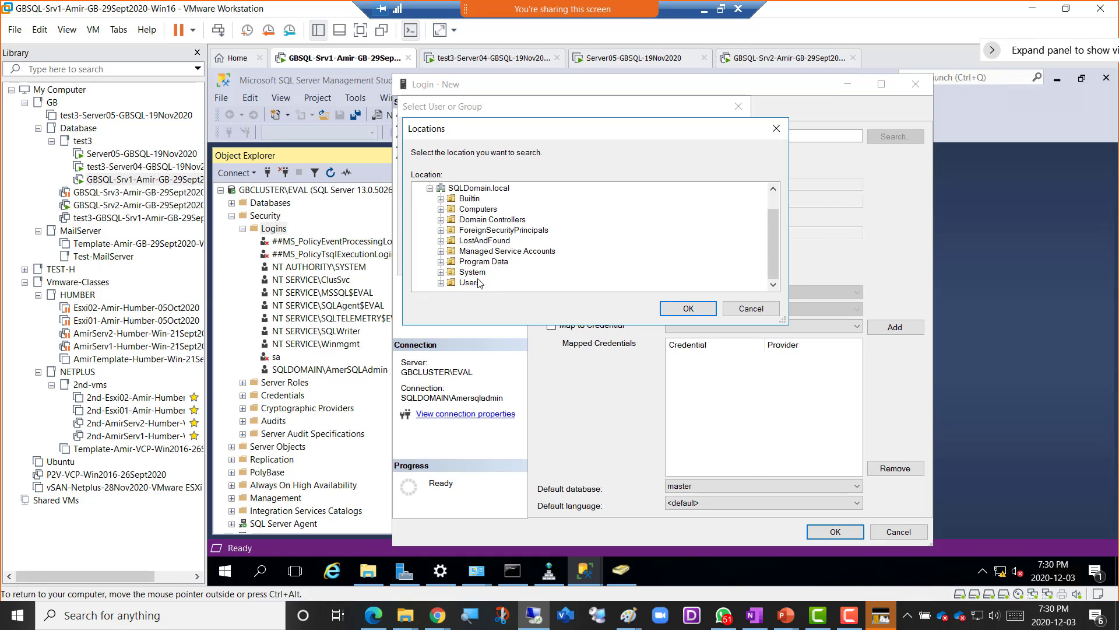
{"action": "scroll", "coordinate": [621, 264], "scroll_direction": "up", "scroll_amount": 1}
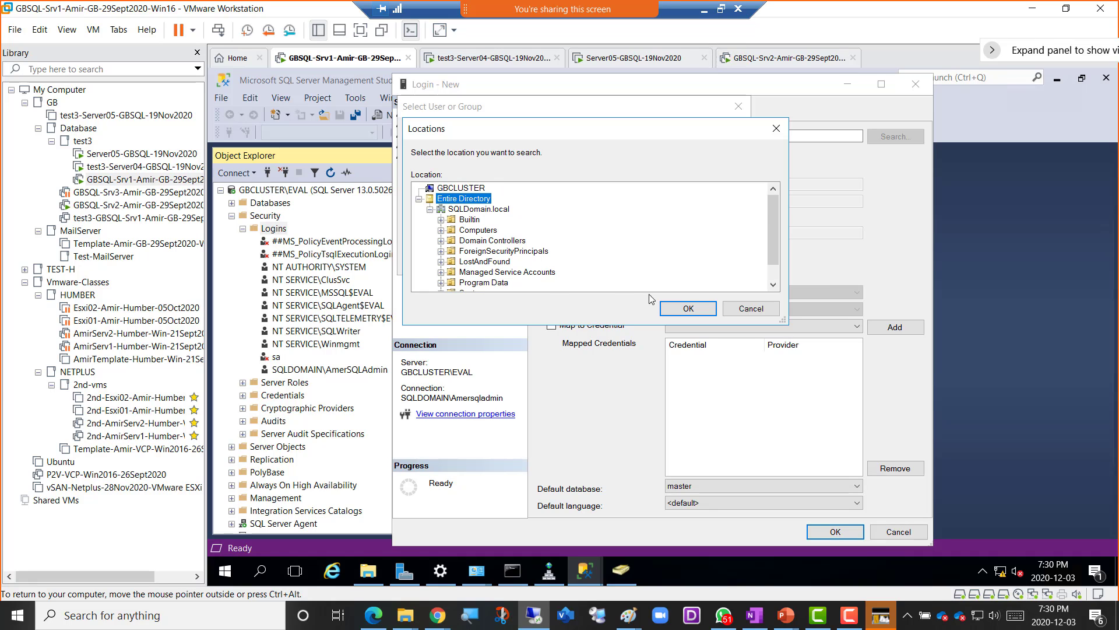
- Resolve the typed name in the Entire Directory and set the matching SQLDOMAIN user as the login name
{"action": "left_click", "coordinate": [678, 315]}
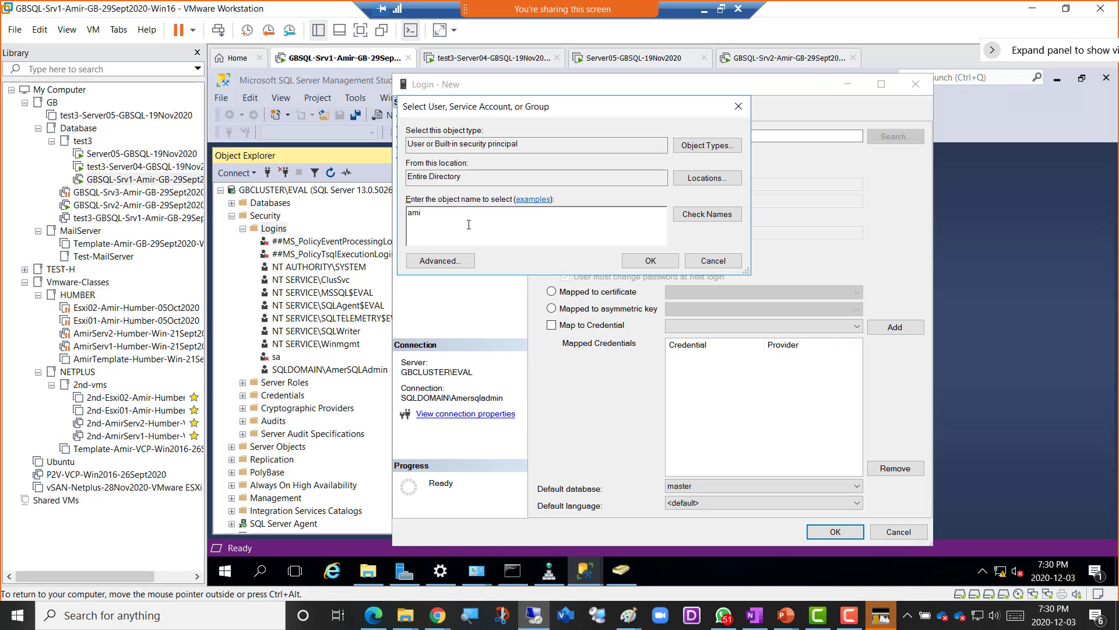
{"action": "type", "text": "r"}
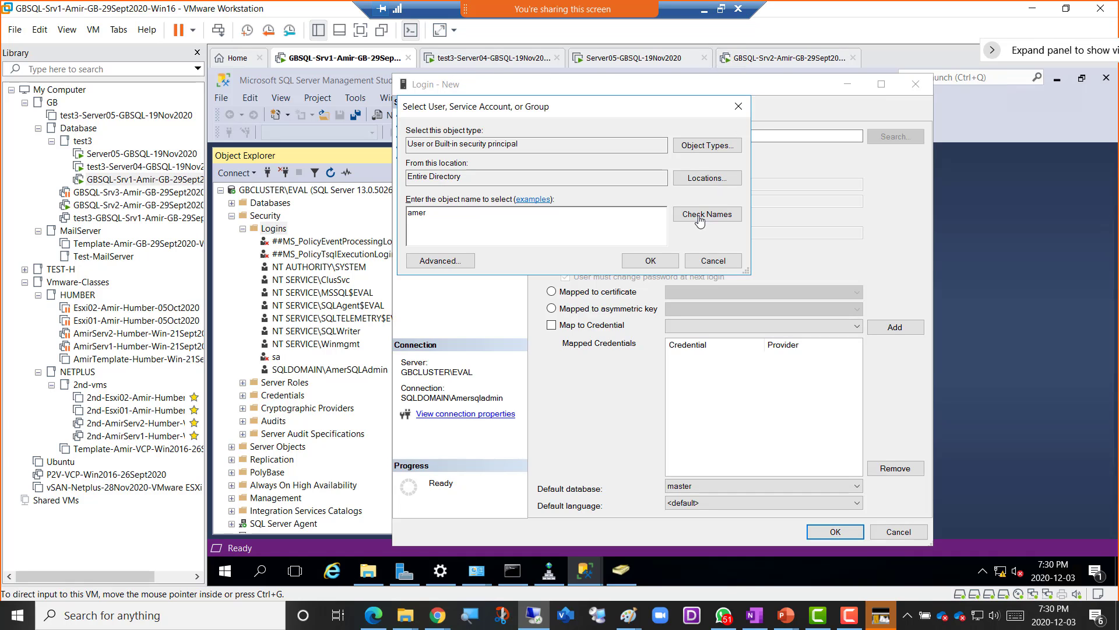
{"action": "left_click", "coordinate": [721, 217]}
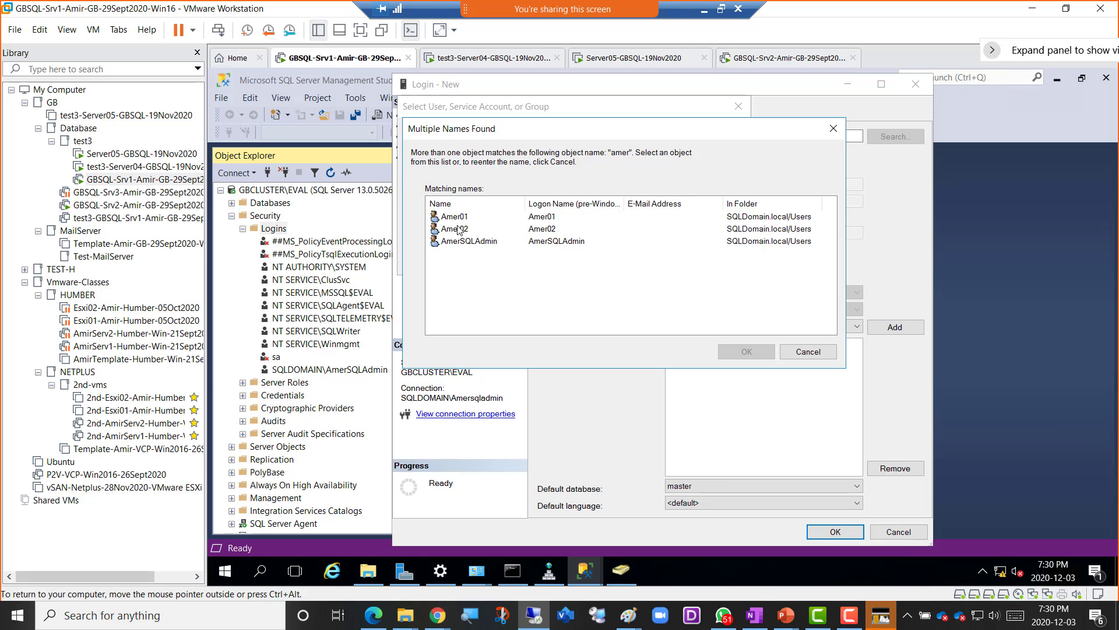
{"action": "double_click", "coordinate": [473, 217]}
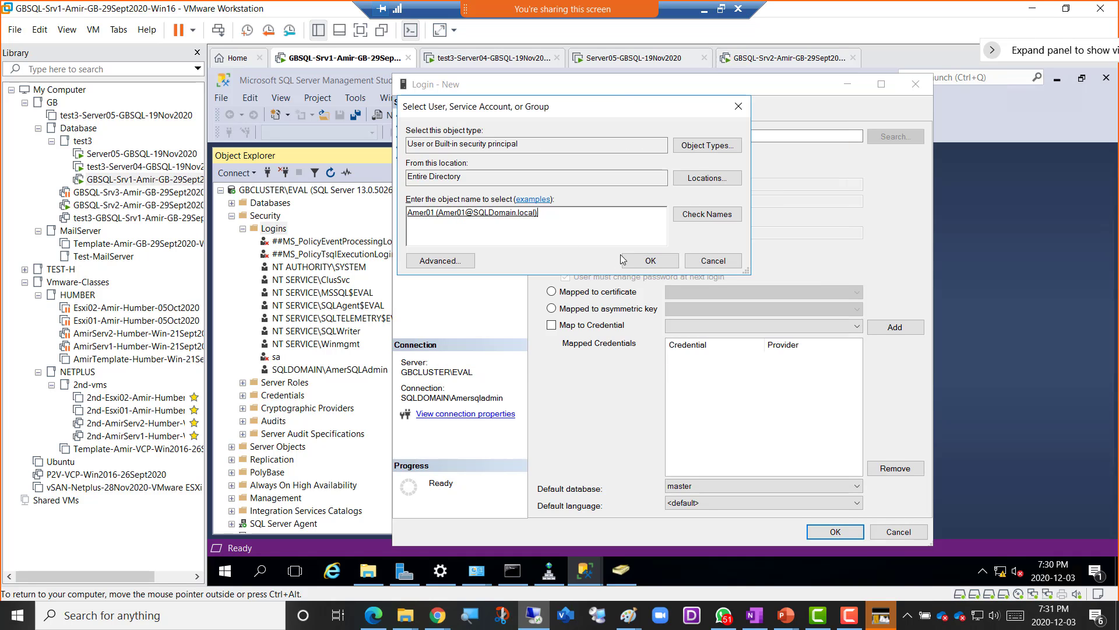
{"action": "left_click", "coordinate": [643, 263]}
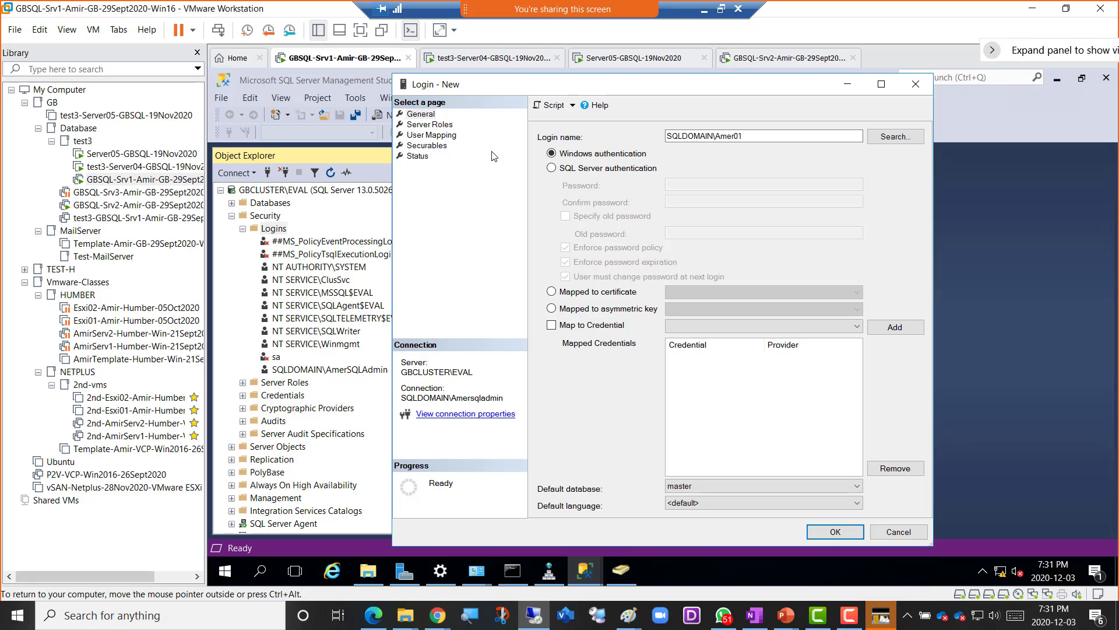
- Tick sysadmin on the new login's Server Roles page, then go to User Mapping
{"action": "left_click", "coordinate": [431, 125]}
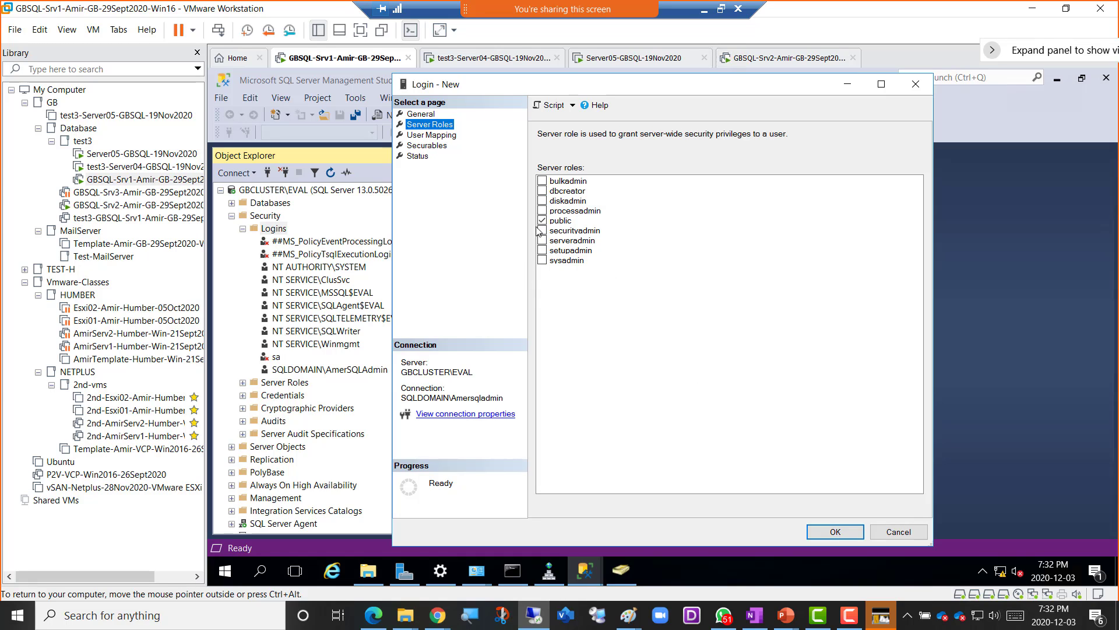
{"action": "left_click", "coordinate": [542, 261]}
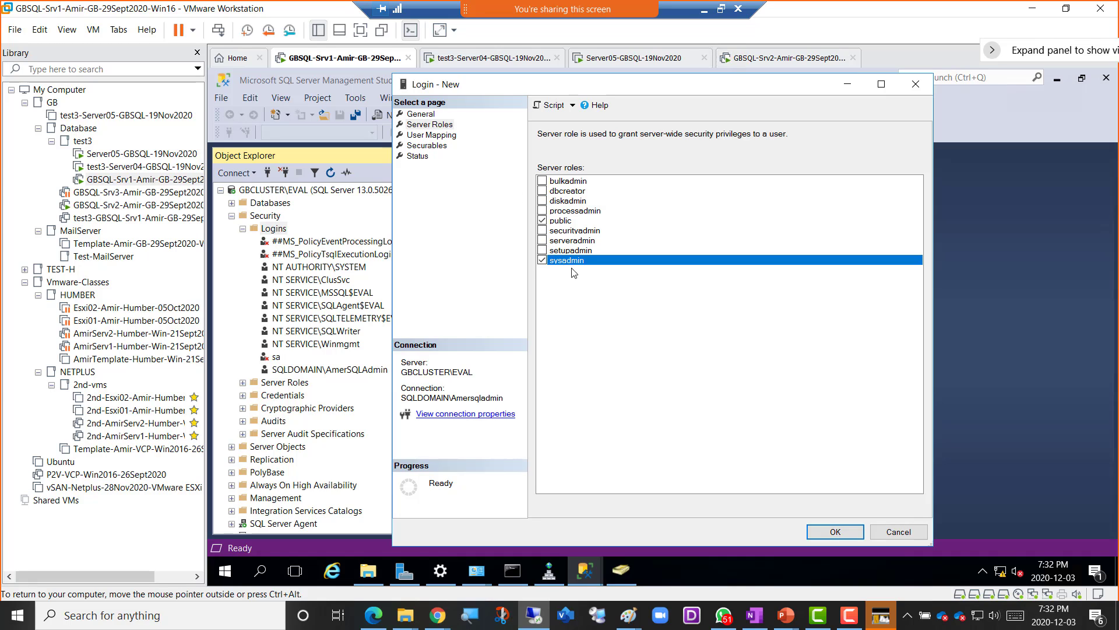
{"action": "left_click", "coordinate": [431, 136]}
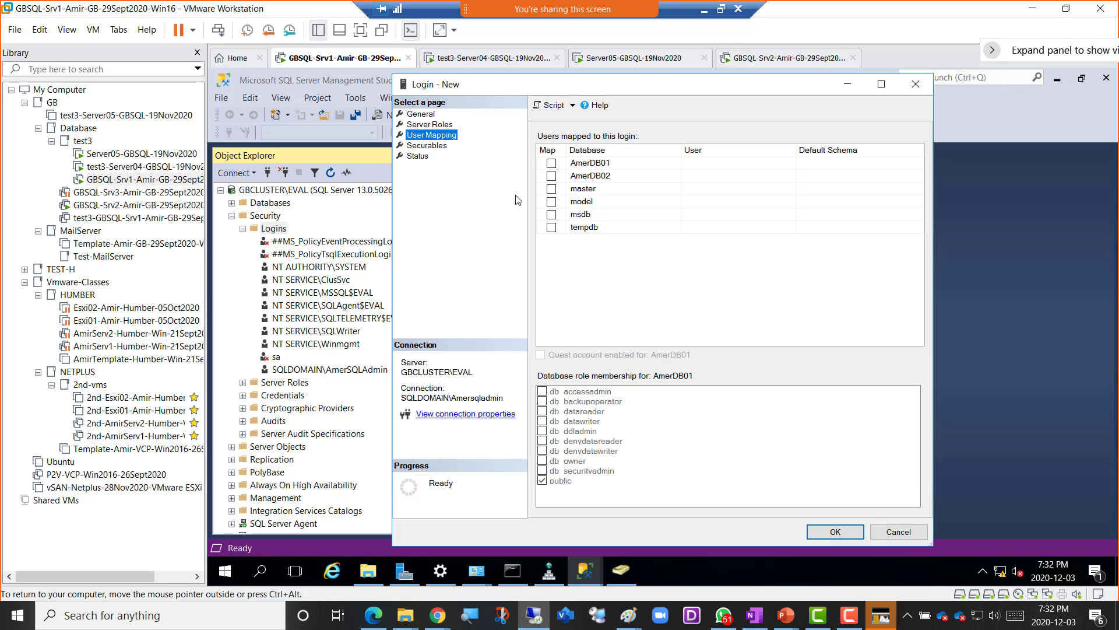
- Map the login to AmerDB01 with db_owner role membership, then view Securables
{"action": "left_click", "coordinate": [551, 163]}
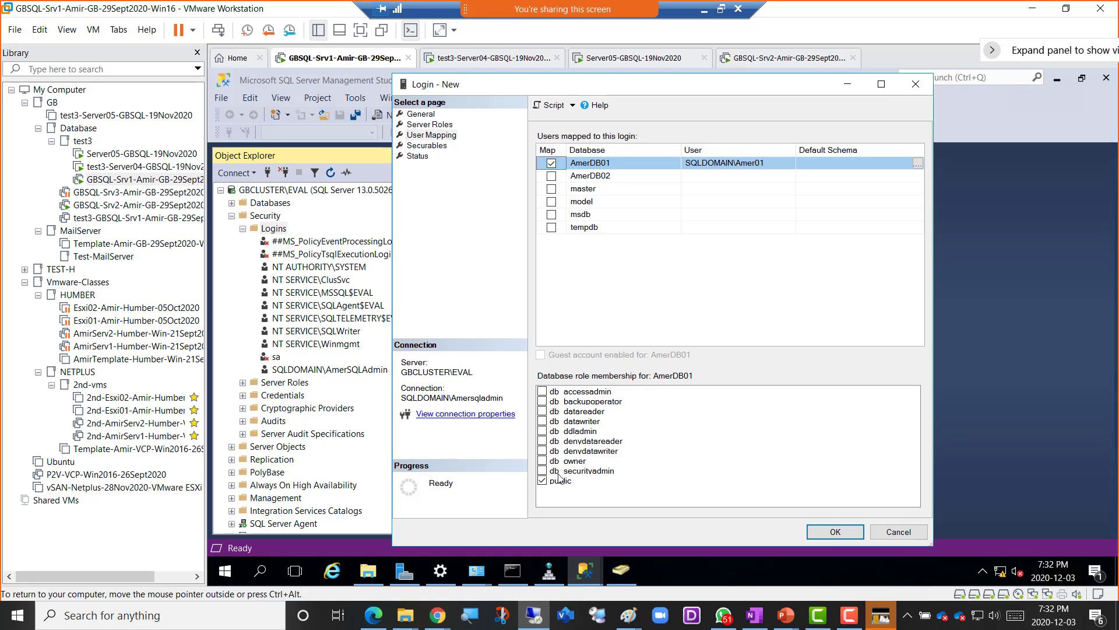
{"action": "left_click", "coordinate": [543, 461]}
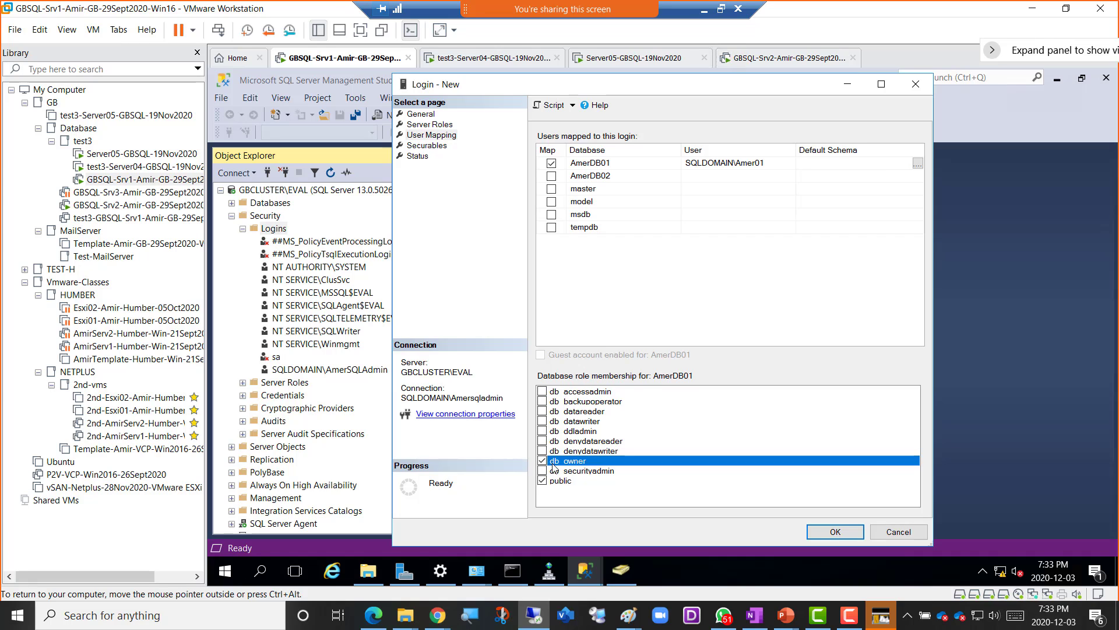
{"action": "left_click", "coordinate": [427, 145]}
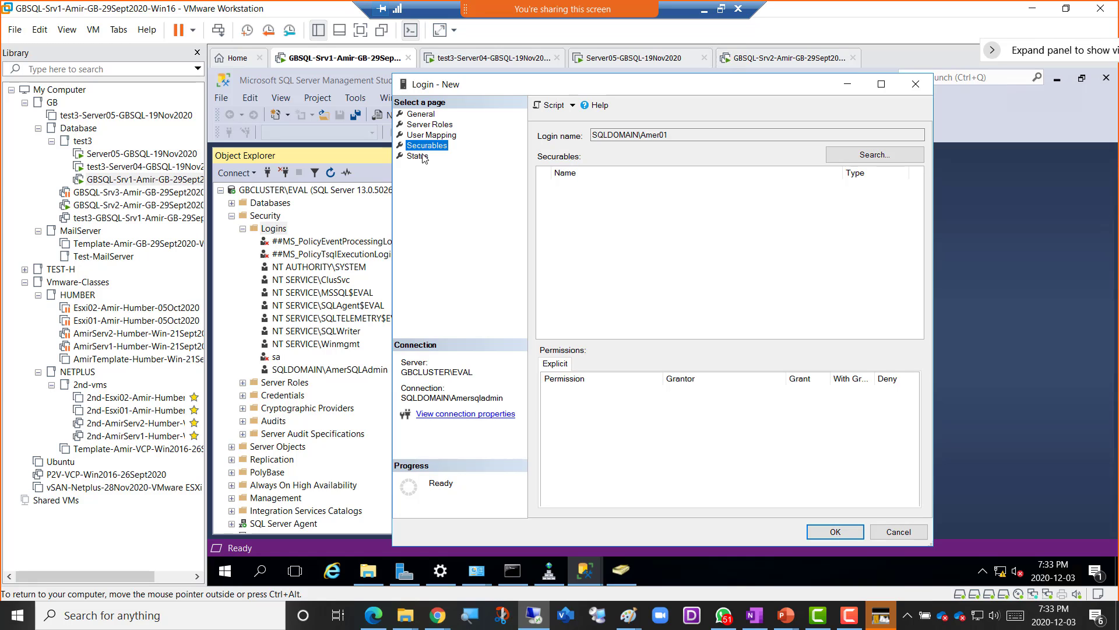
- Review the Status, General, Server Roles and User Mapping pages, then create the SQLDOMAIN login
{"action": "left_click", "coordinate": [418, 157]}
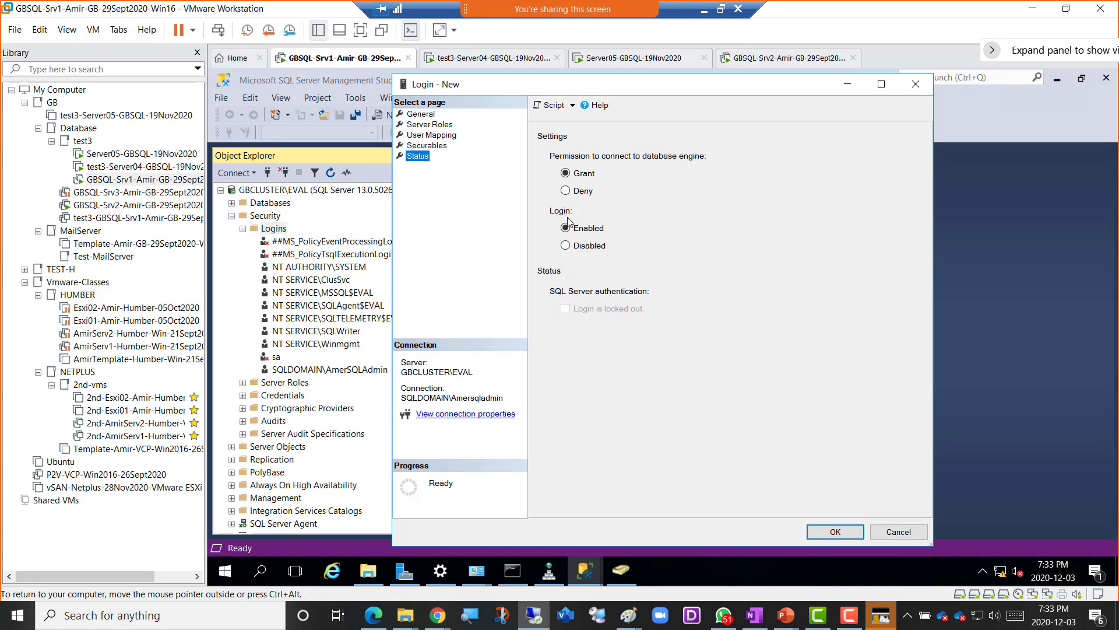
{"action": "left_click", "coordinate": [422, 117]}
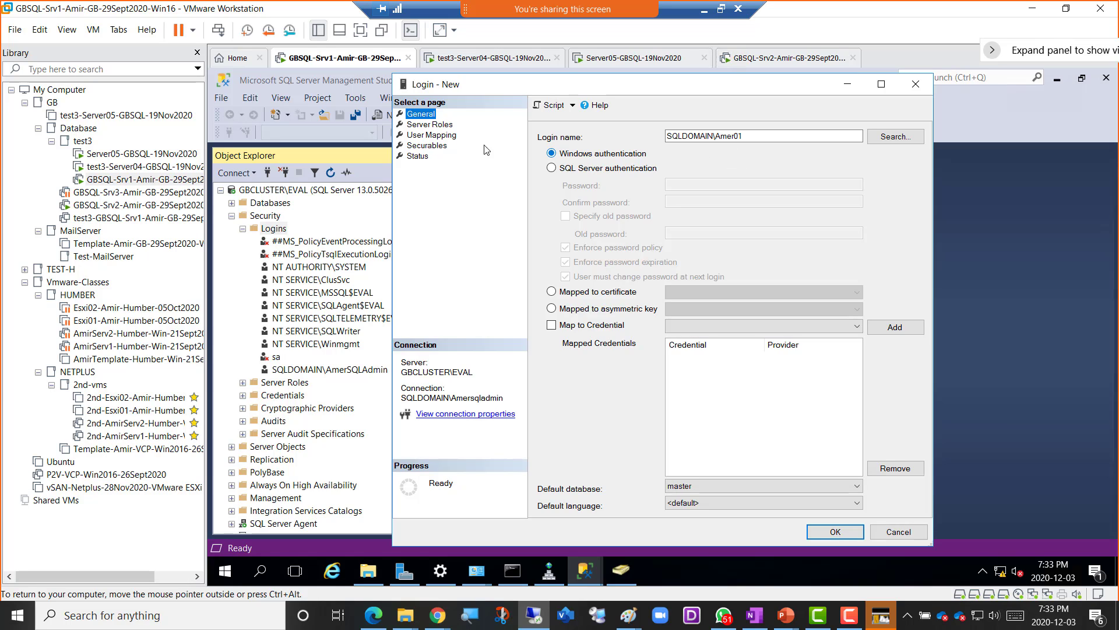
{"action": "left_click", "coordinate": [441, 126]}
{"action": "left_click", "coordinate": [445, 135]}
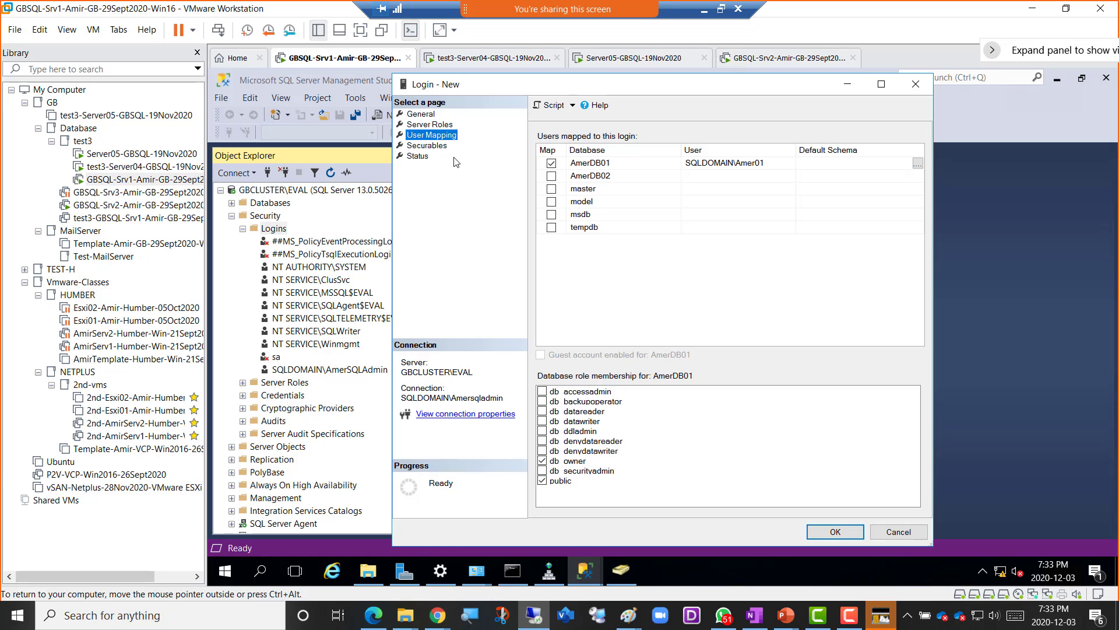
{"action": "left_click", "coordinate": [426, 115]}
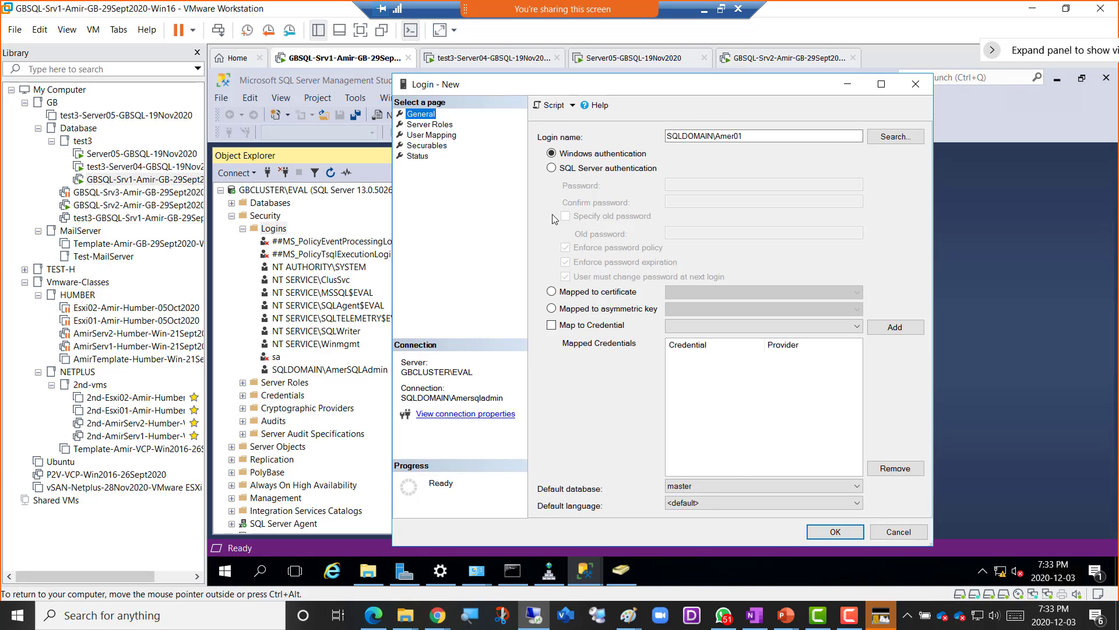
{"action": "left_click", "coordinate": [833, 533]}
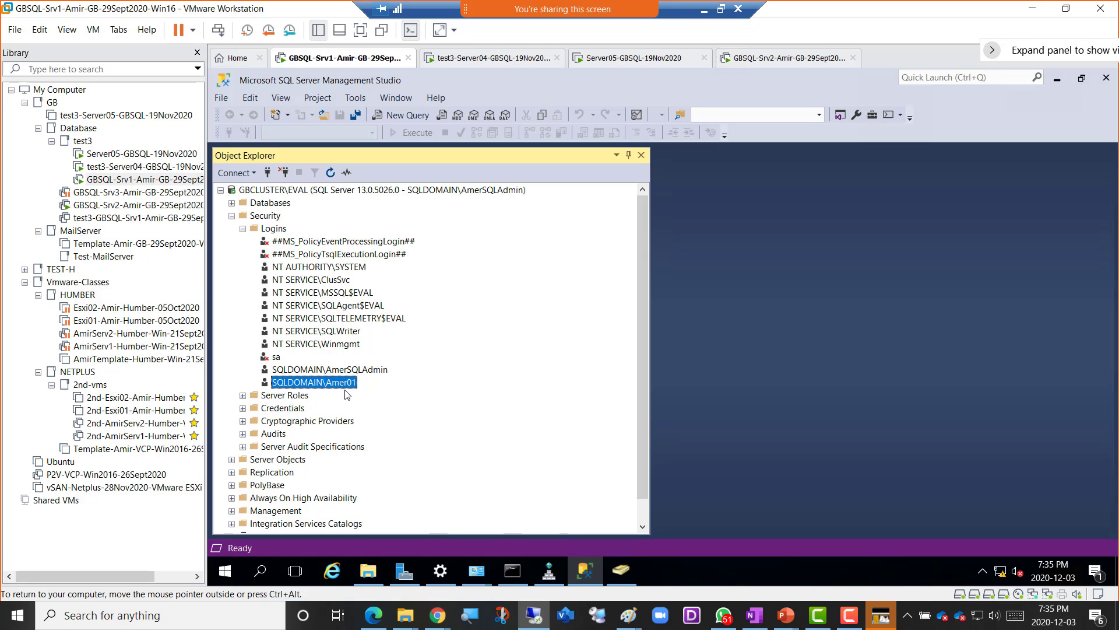
- Disconnect SSMS Object Explorer, reopen Connect to Server, then switch to Active Directory Users and Computers
{"action": "left_click", "coordinate": [284, 172]}
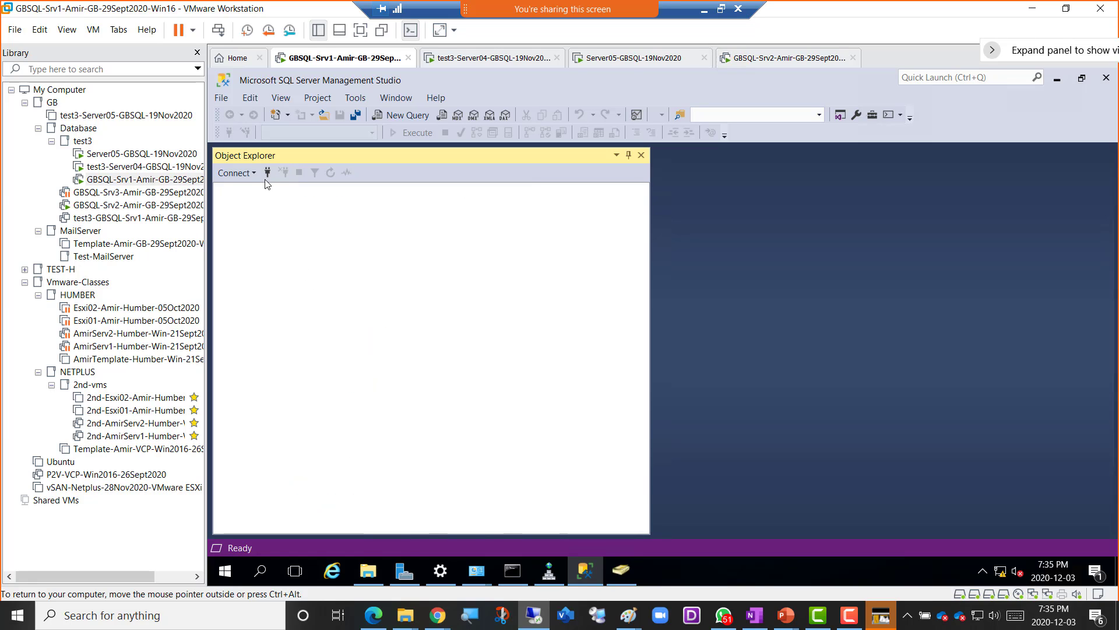
{"action": "left_click", "coordinate": [268, 172]}
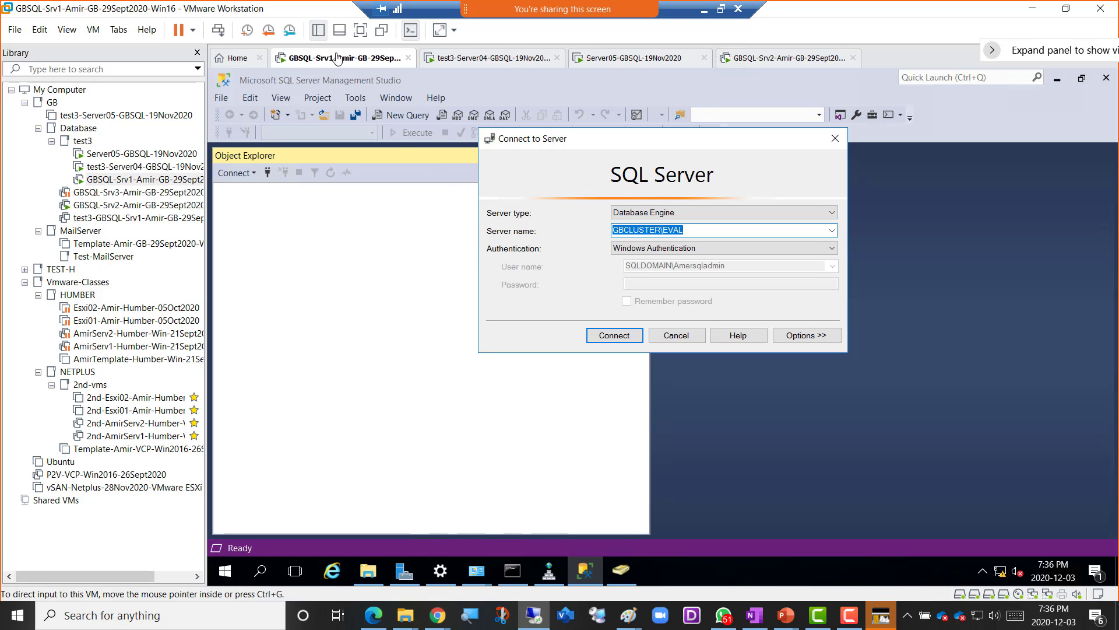
{"action": "left_click", "coordinate": [621, 570]}
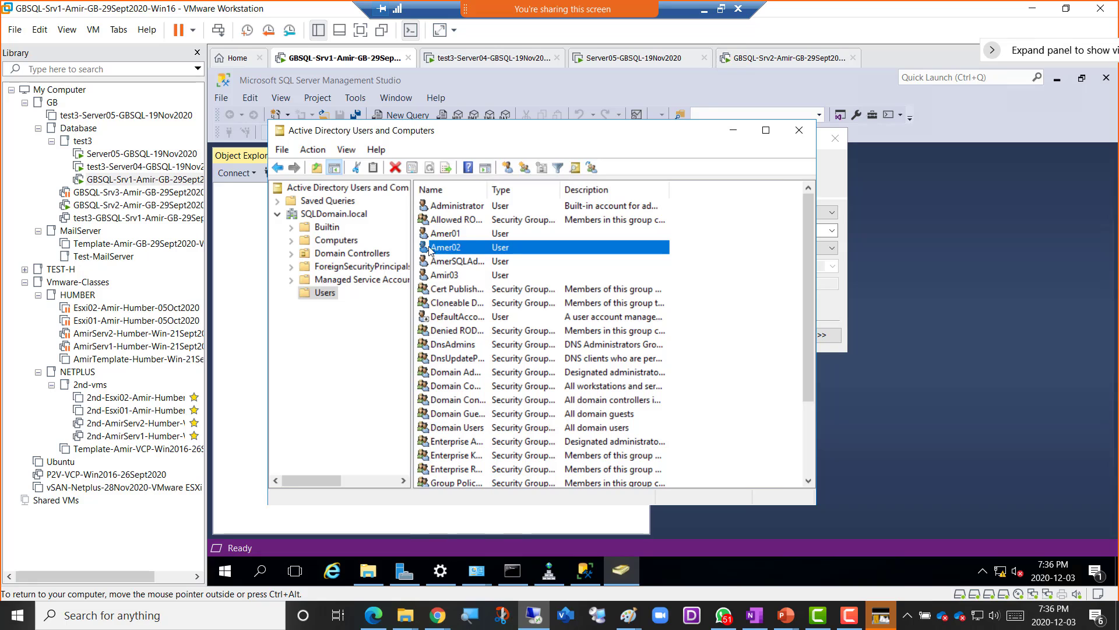
- Open the Amer01 user's Properties from the SQLDomain.local Users container
{"action": "left_click", "coordinate": [455, 236]}
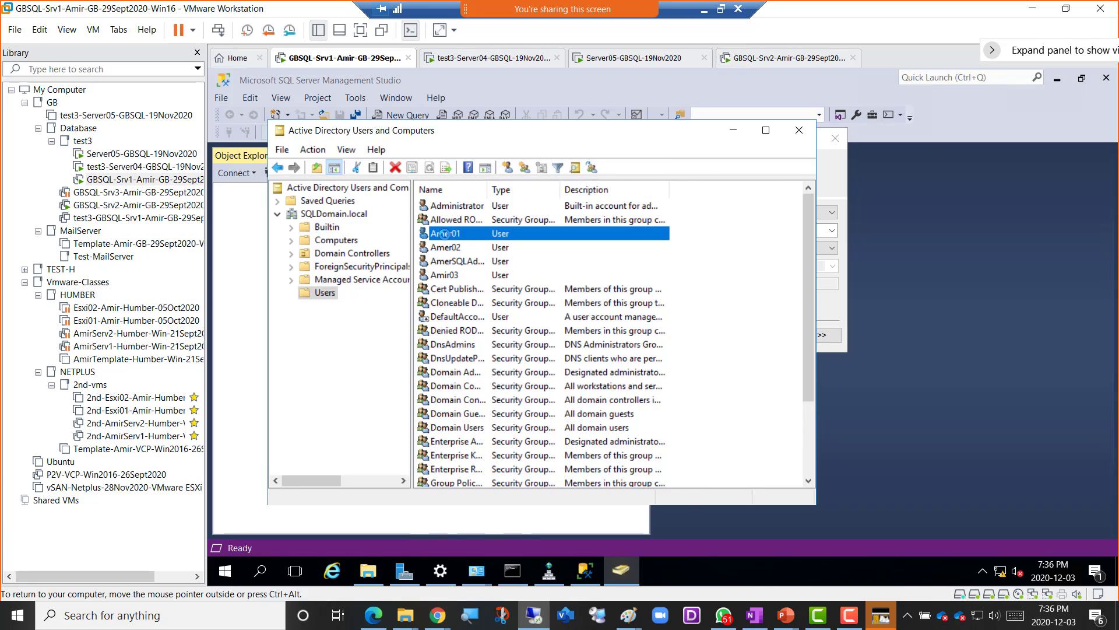
{"action": "double_click", "coordinate": [446, 236]}
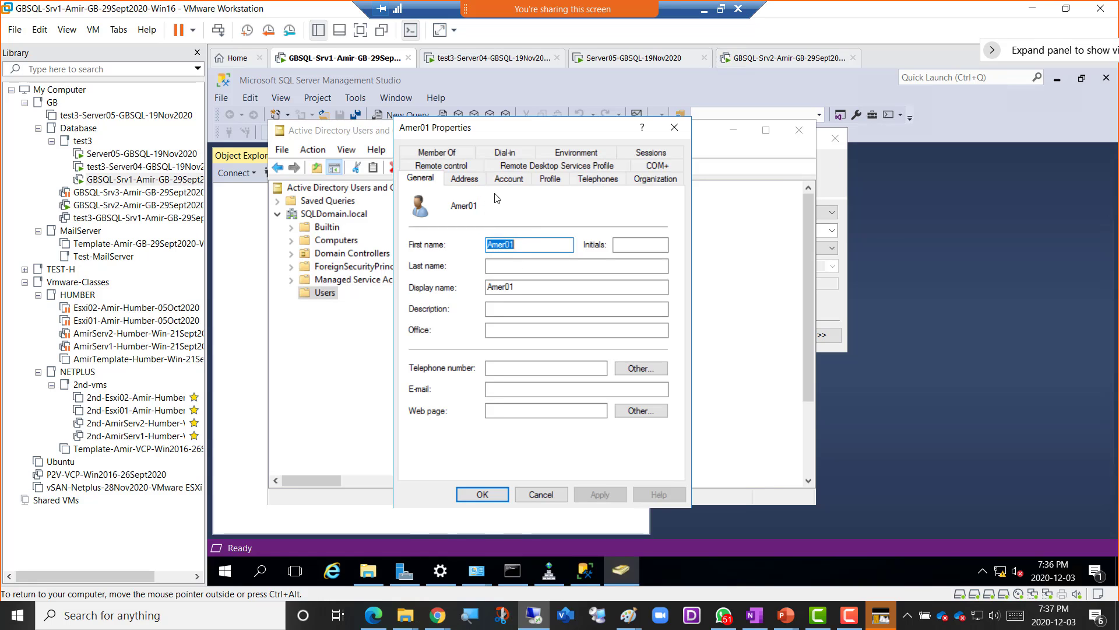
- Add Amer01 to the Administrators group under Member Of and apply the change
{"action": "left_click", "coordinate": [449, 157]}
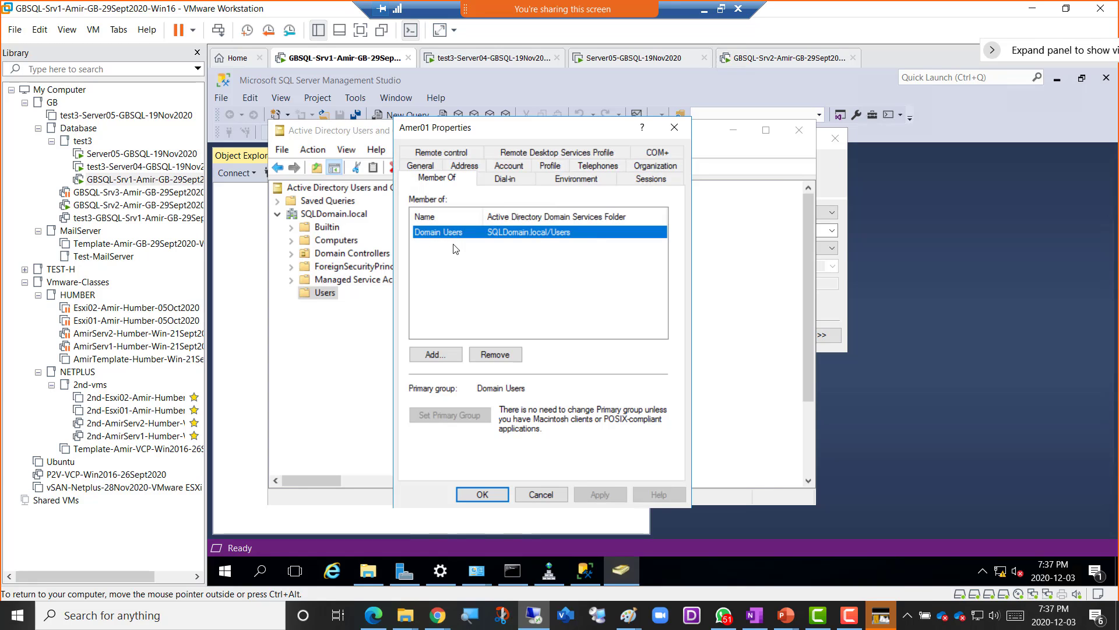
{"action": "left_click", "coordinate": [432, 356]}
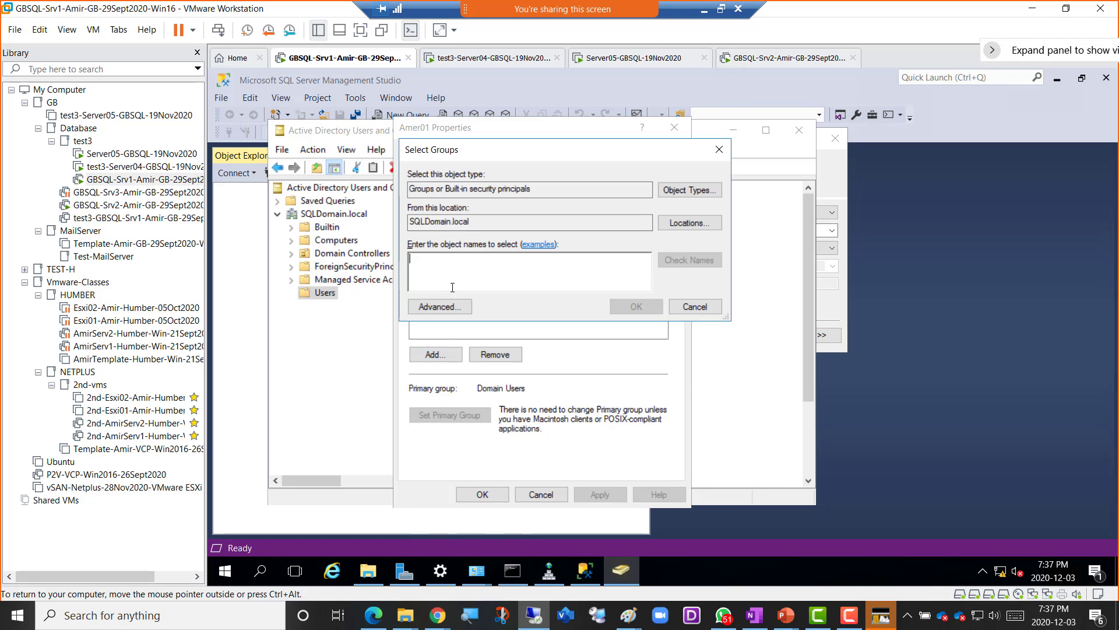
{"action": "type", "text": "adminis"}
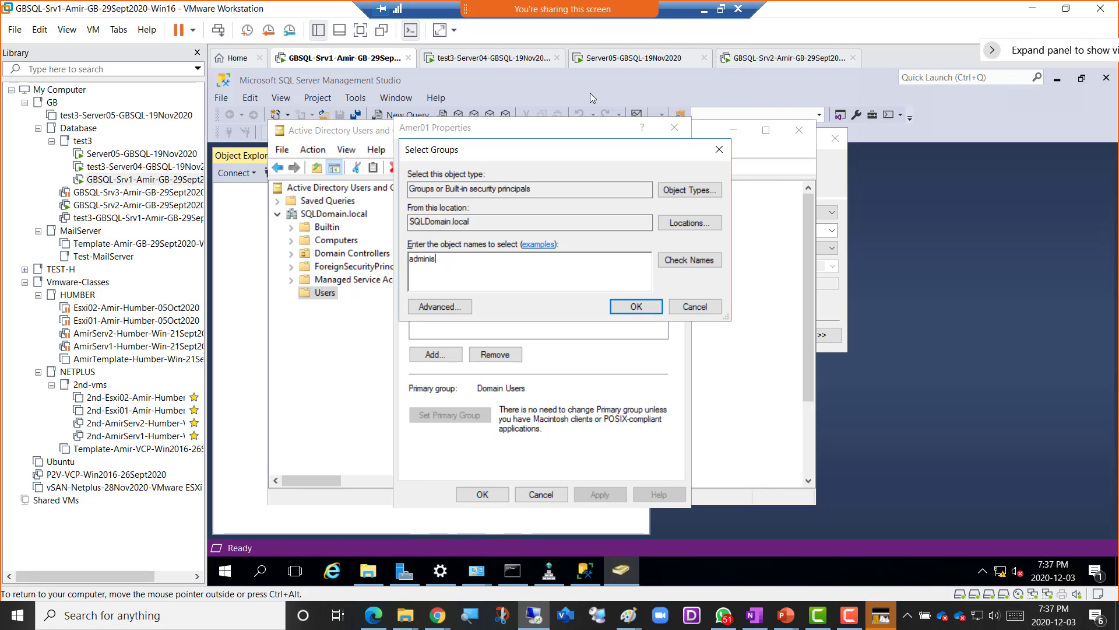
{"action": "left_click", "coordinate": [686, 260]}
{"action": "left_click", "coordinate": [622, 309]}
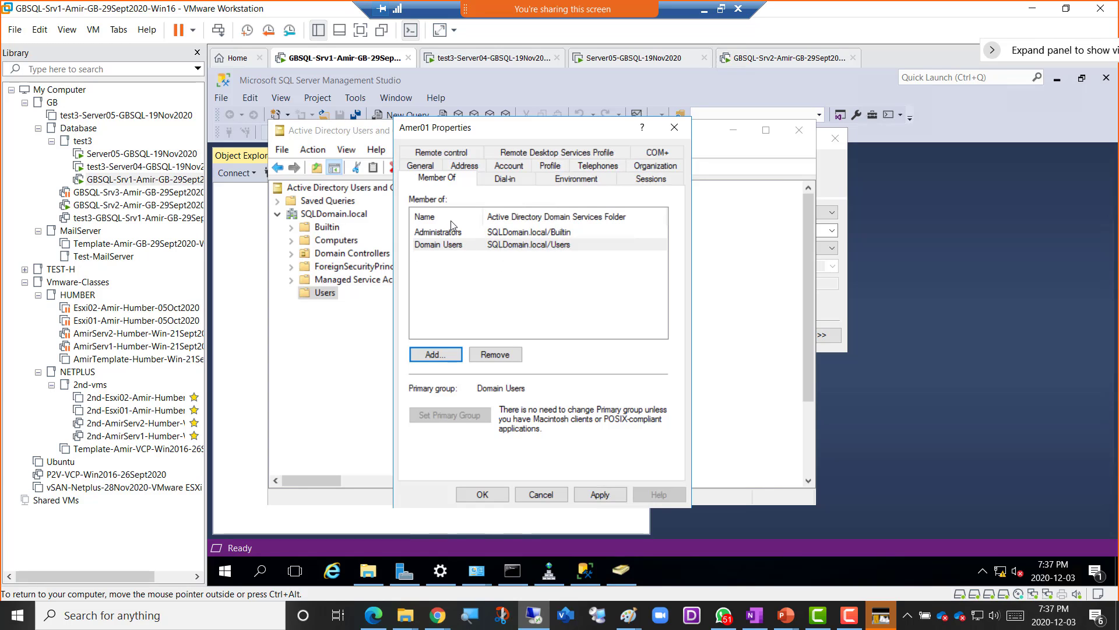
{"action": "left_click", "coordinate": [602, 495]}
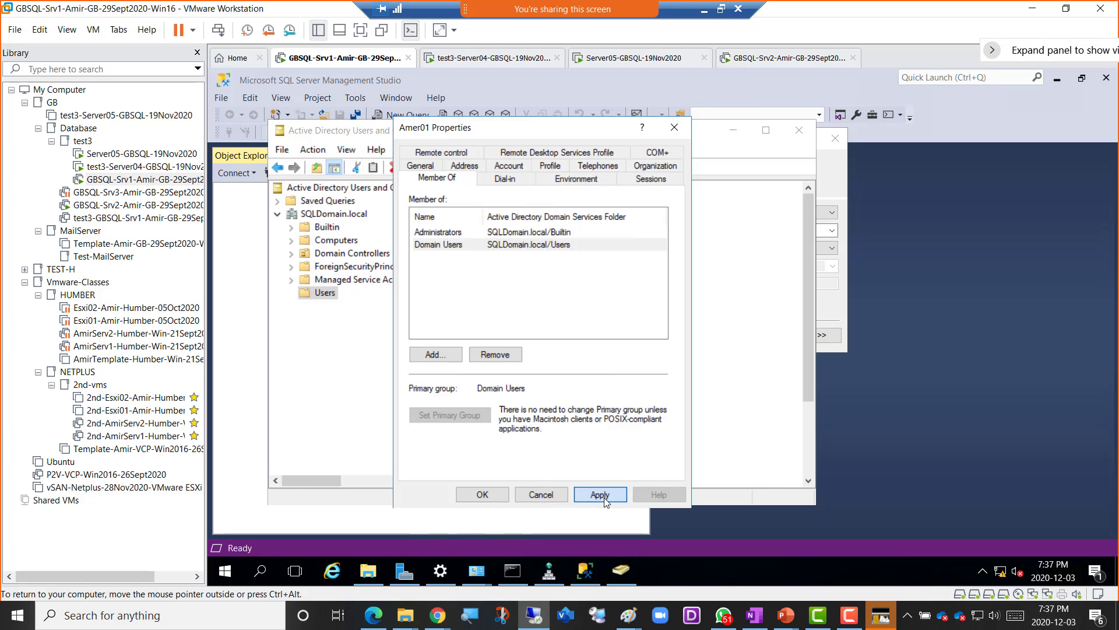
{"action": "left_click", "coordinate": [483, 494]}
{"action": "left_click", "coordinate": [328, 214]}
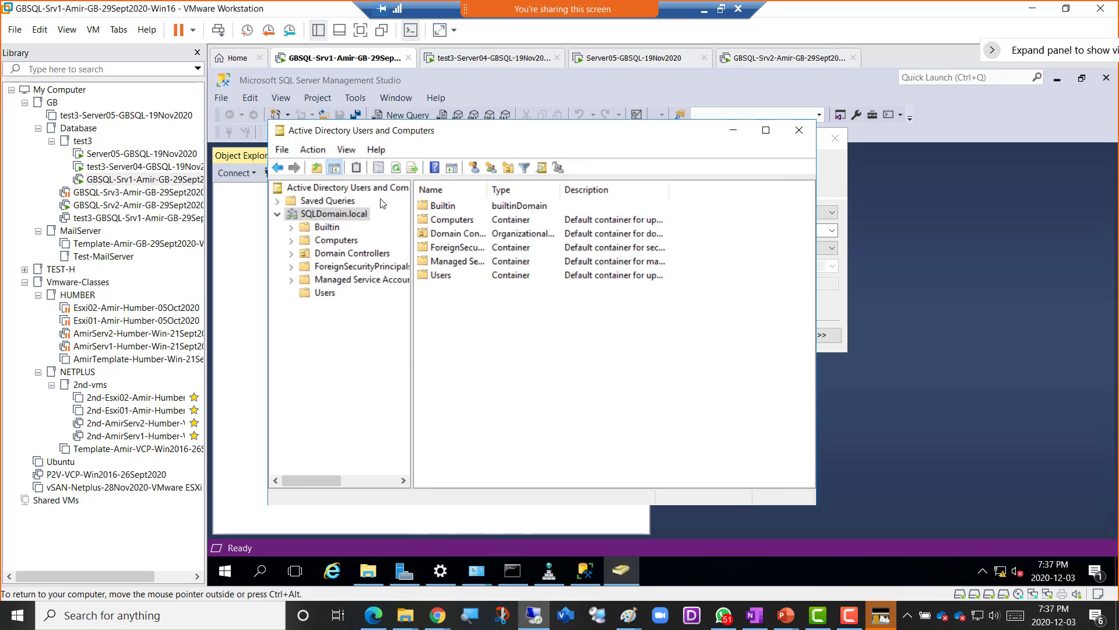
- Refresh the directory view and close Active Directory Users and Computers
{"action": "left_click", "coordinate": [395, 168]}
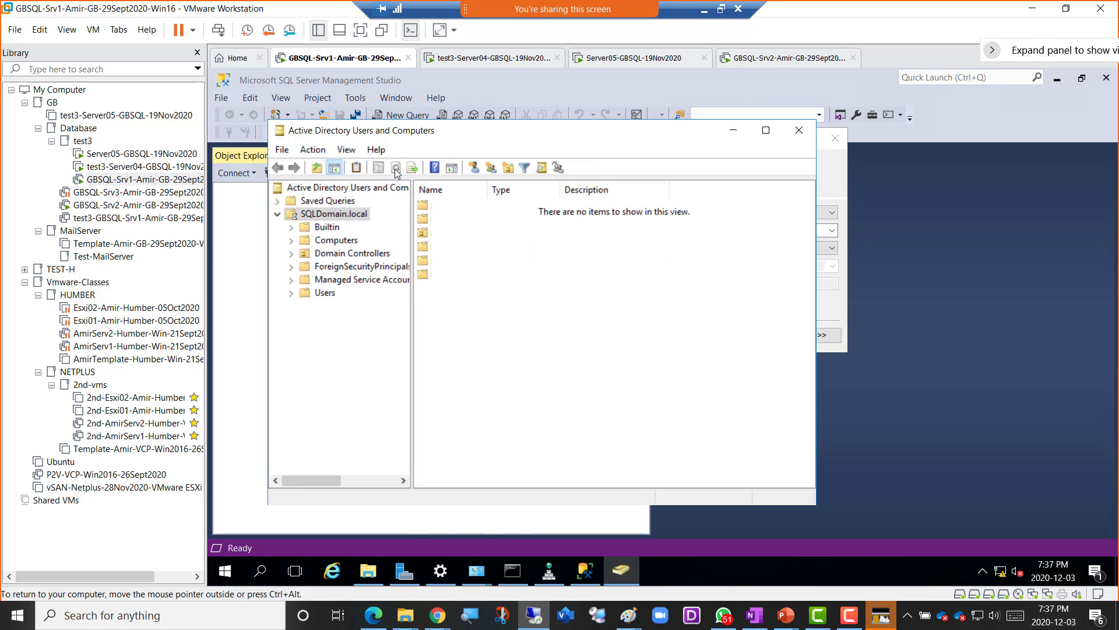
{"action": "left_click", "coordinate": [396, 169]}
{"action": "left_click", "coordinate": [396, 168]}
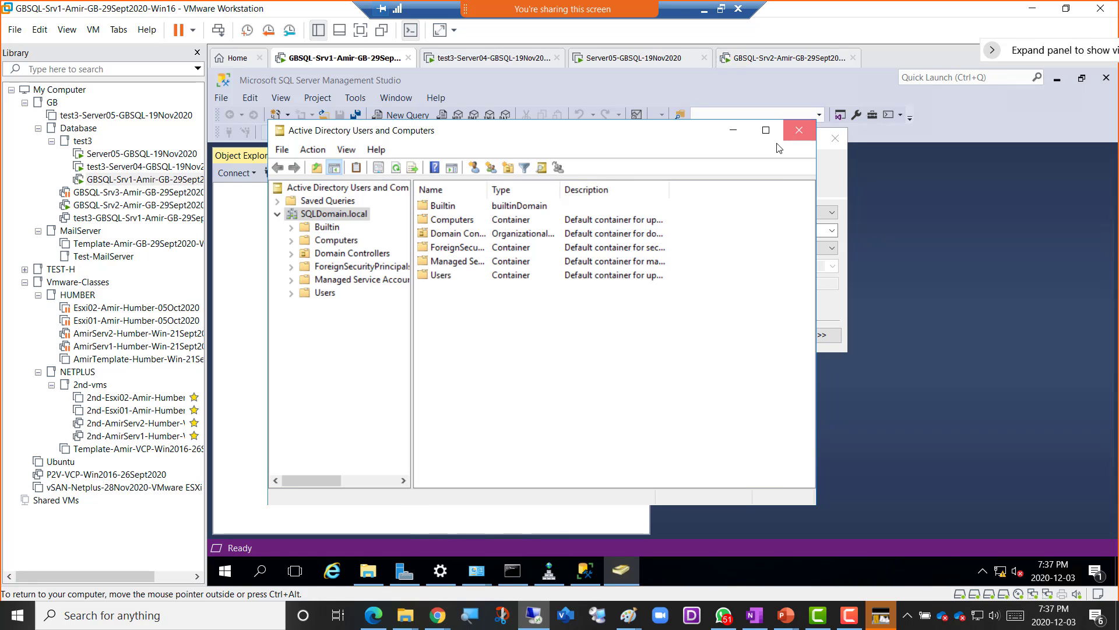
{"action": "left_click", "coordinate": [799, 131]}
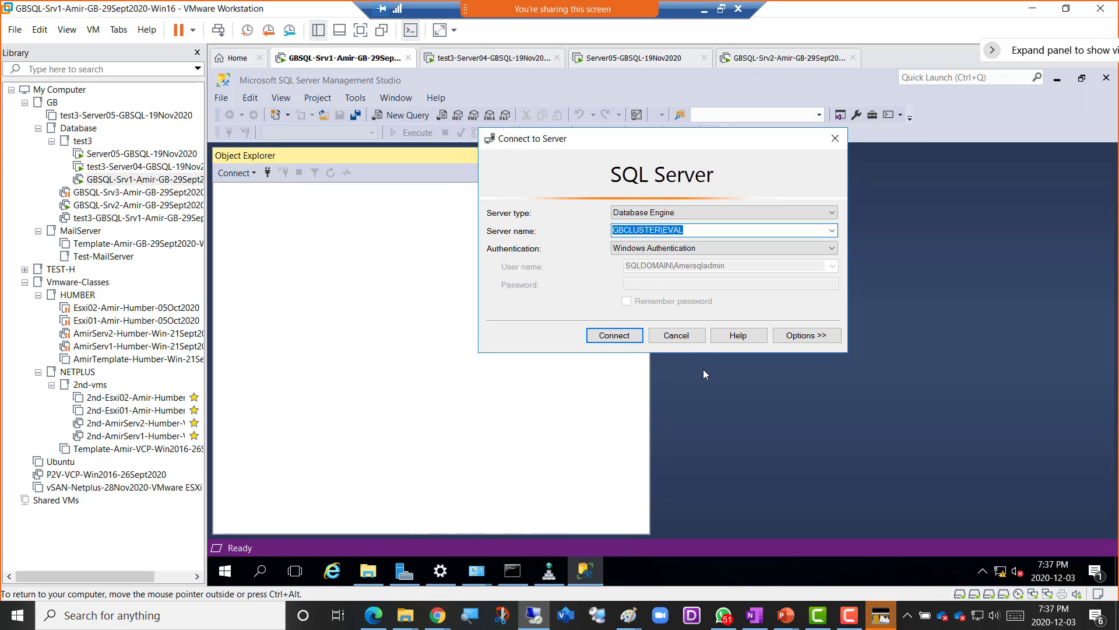
- Sign out of the Srv1 guest, forcing past the 5 still-open apps
{"action": "right_click", "coordinate": [230, 576]}
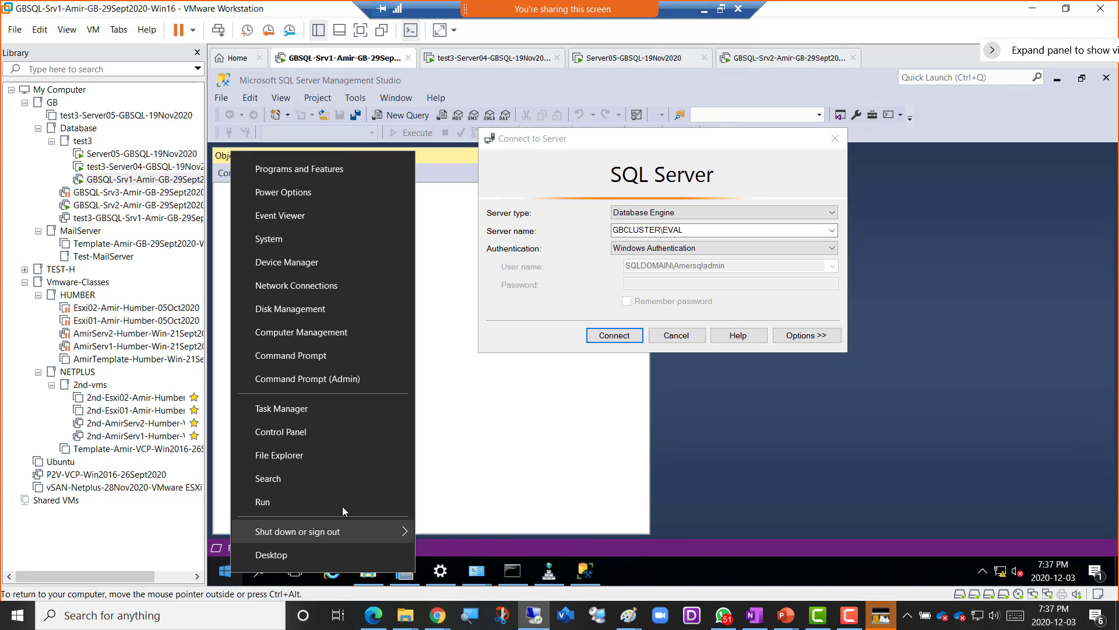
{"action": "mouse_move", "coordinate": [362, 533]}
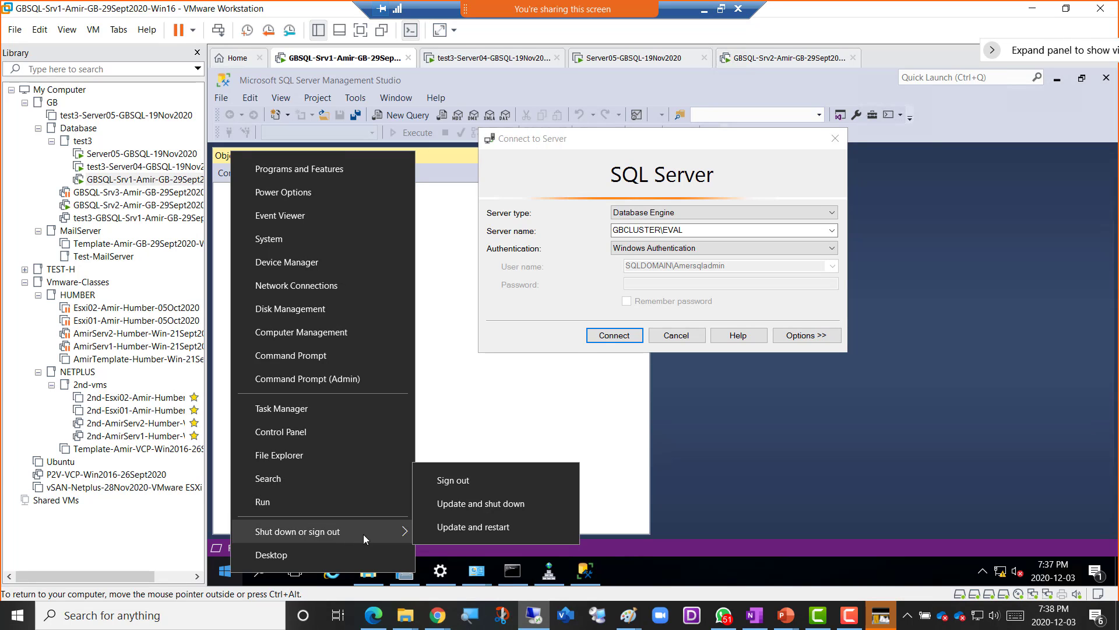
{"action": "left_click", "coordinate": [455, 487]}
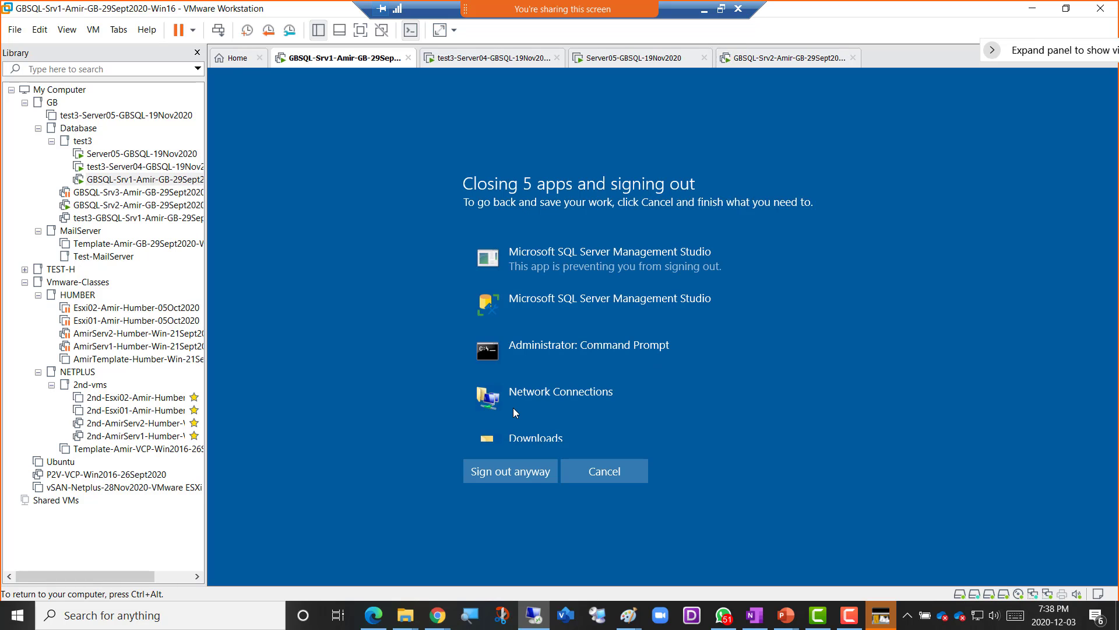
{"action": "left_click", "coordinate": [500, 475]}
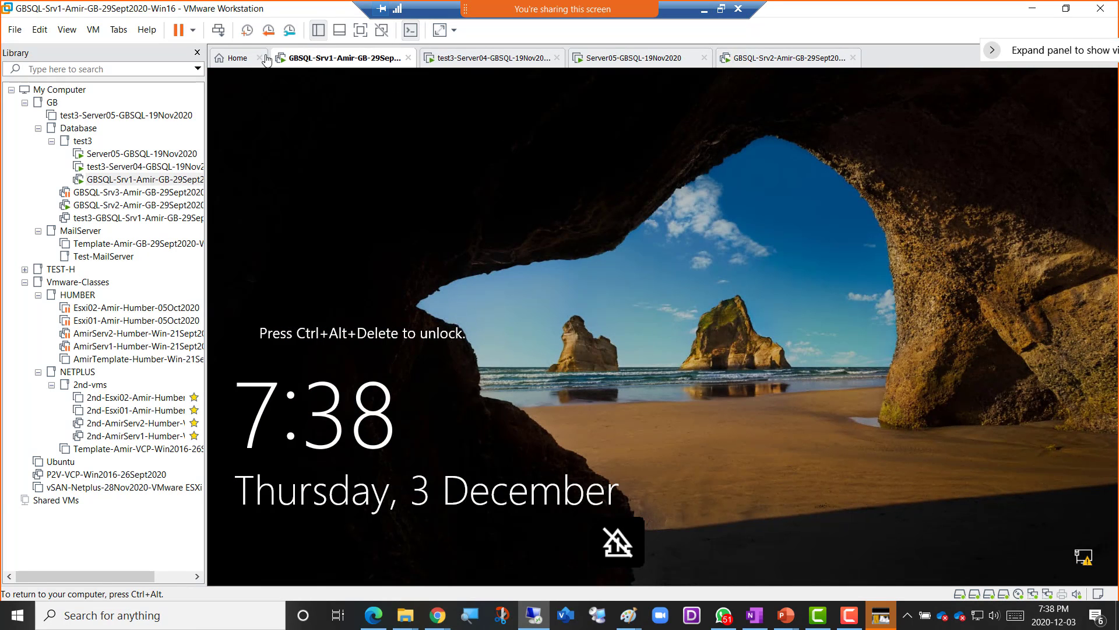
- Sign in to Srv1 as other user amer01 with the account password
{"action": "left_click", "coordinate": [217, 34]}
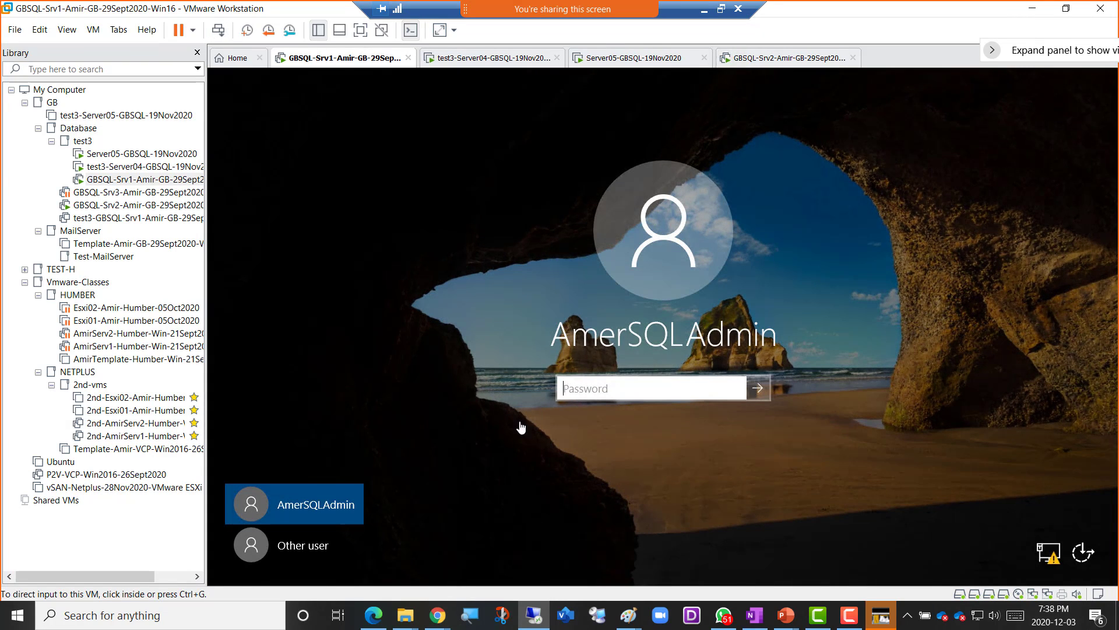
{"action": "left_click", "coordinate": [307, 546]}
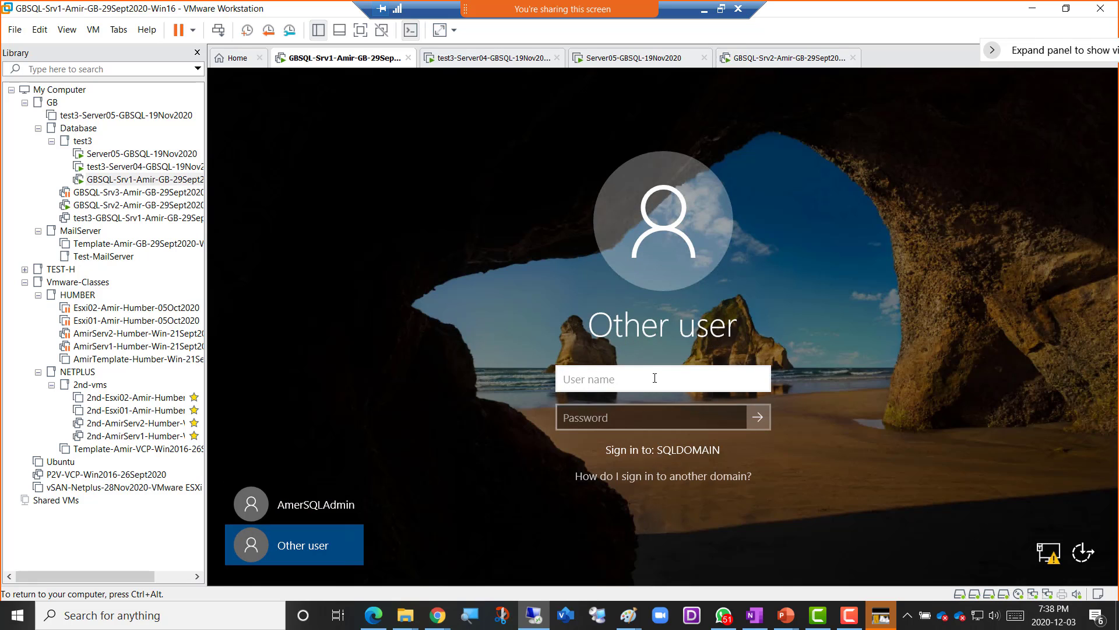
{"action": "type", "text": "amer01"}
{"action": "key", "text": "Tab"}
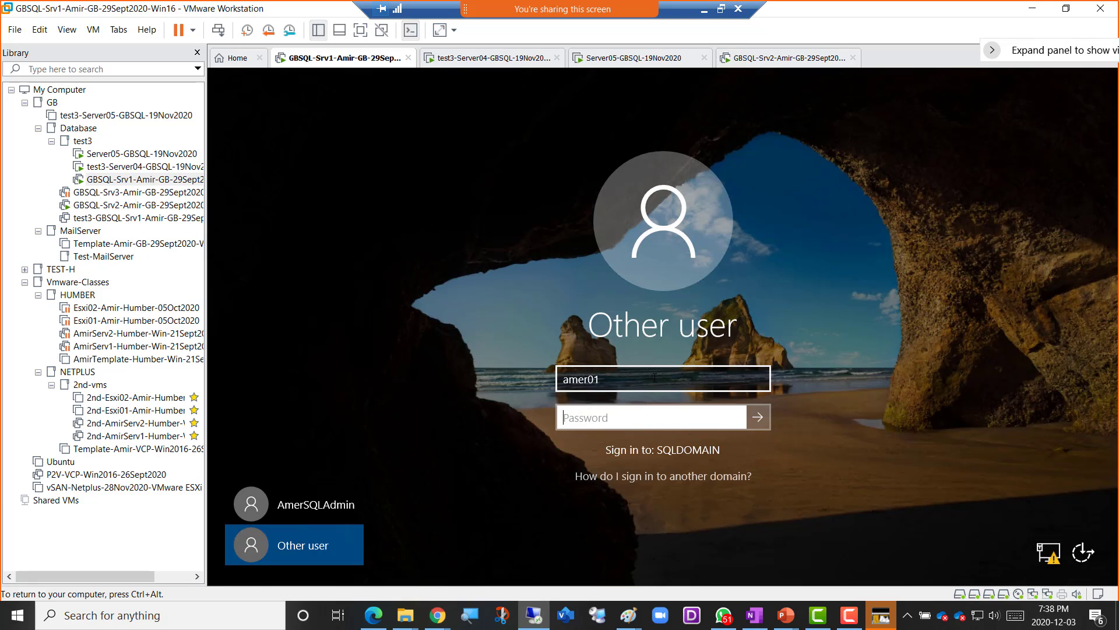
{"action": "type", "text": "************"}
{"action": "key", "text": "Return"}
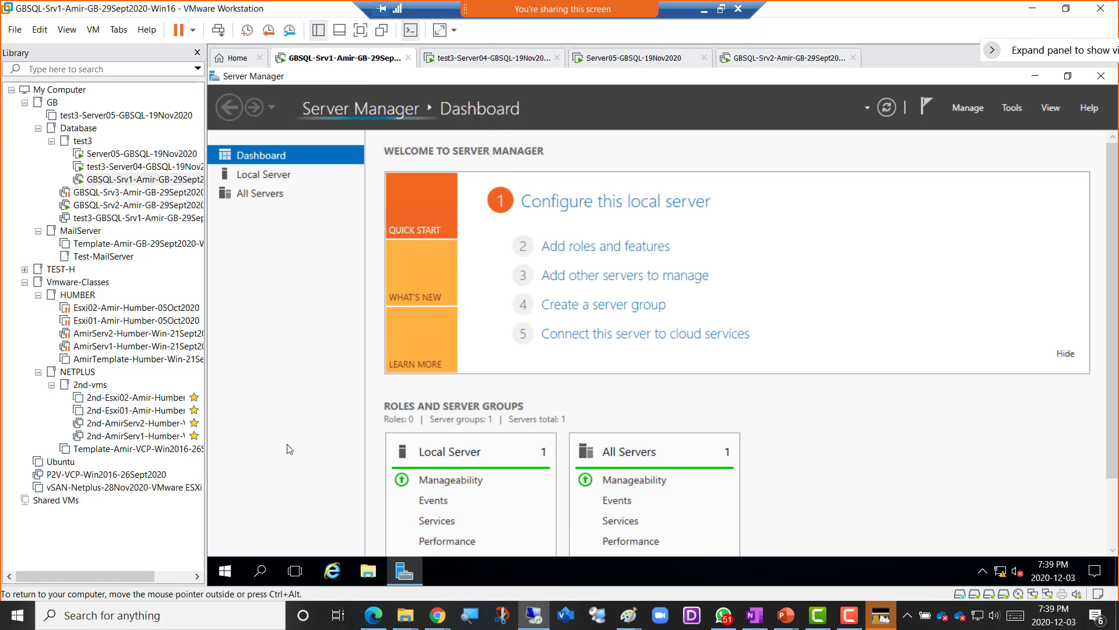
- Launch SQL Server Management Studio from the Start menu's Microsoft SQL Server Tools 18 group
{"action": "left_click", "coordinate": [227, 573]}
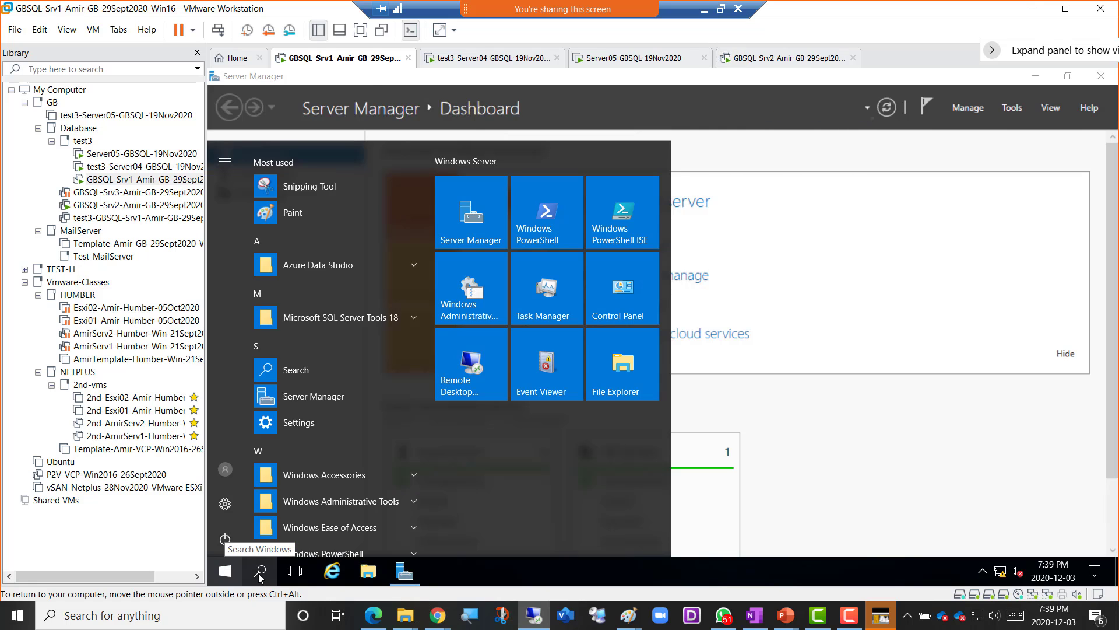
{"action": "left_click", "coordinate": [260, 574]}
{"action": "left_click", "coordinate": [225, 572]}
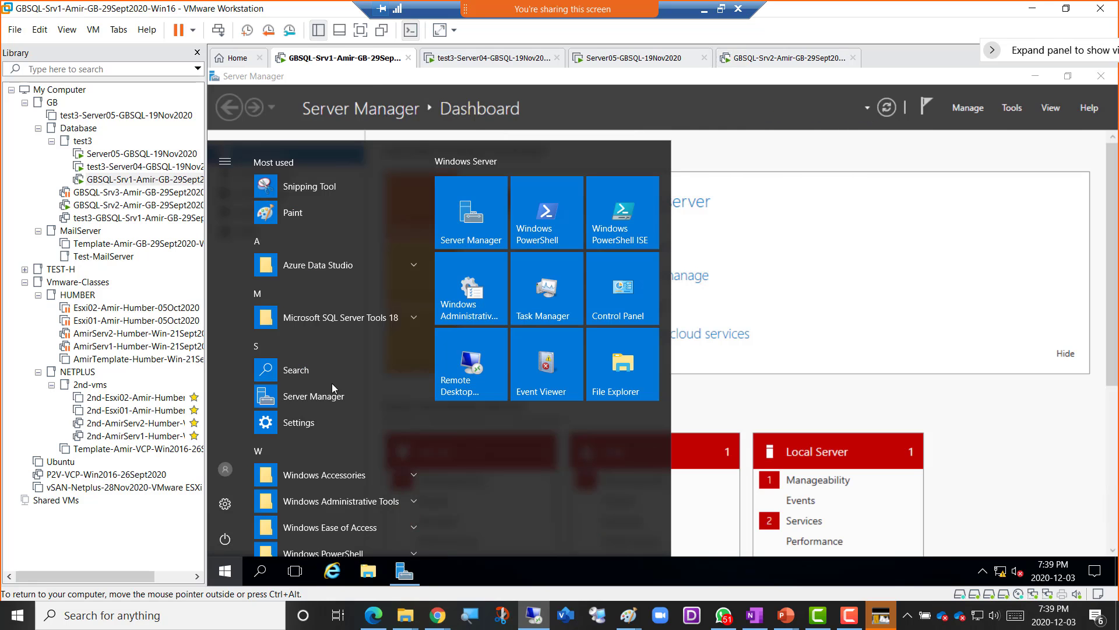
{"action": "left_click", "coordinate": [352, 317]}
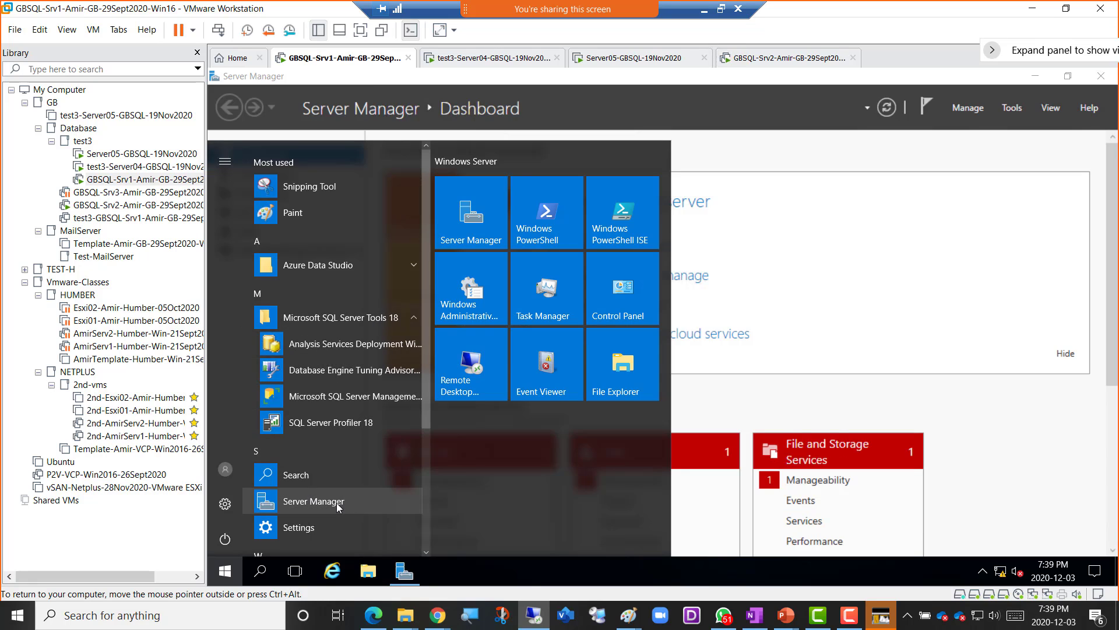
{"action": "left_click", "coordinate": [358, 395]}
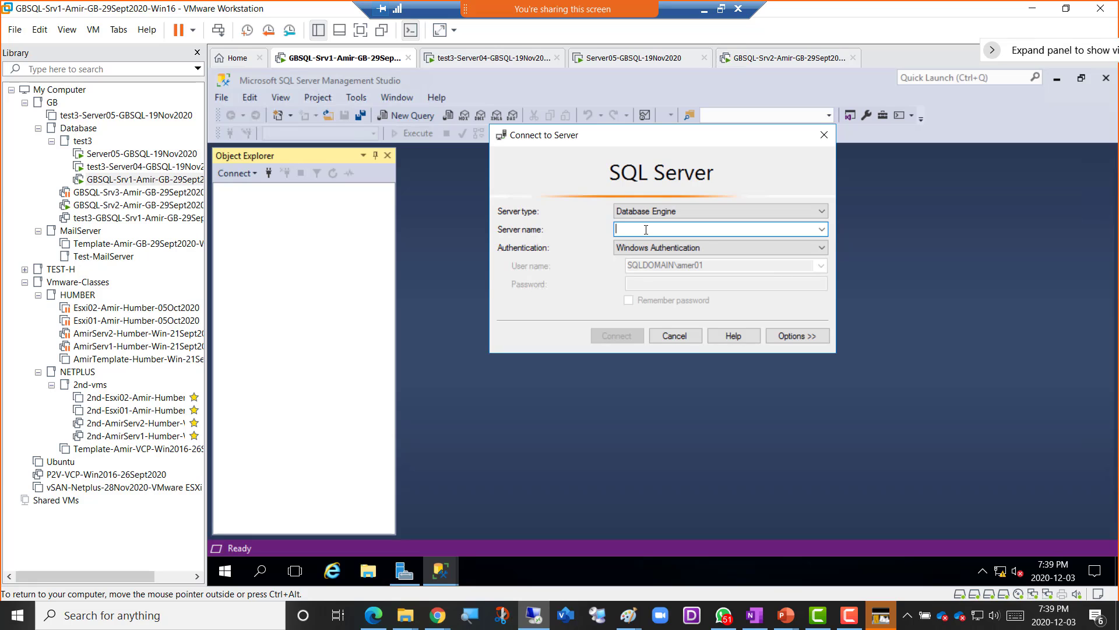
- Connect SSMS to Gbcluster\eval, widen Object Explorer and narrow the VM library panel
{"action": "type", "text": "Gbclu"}
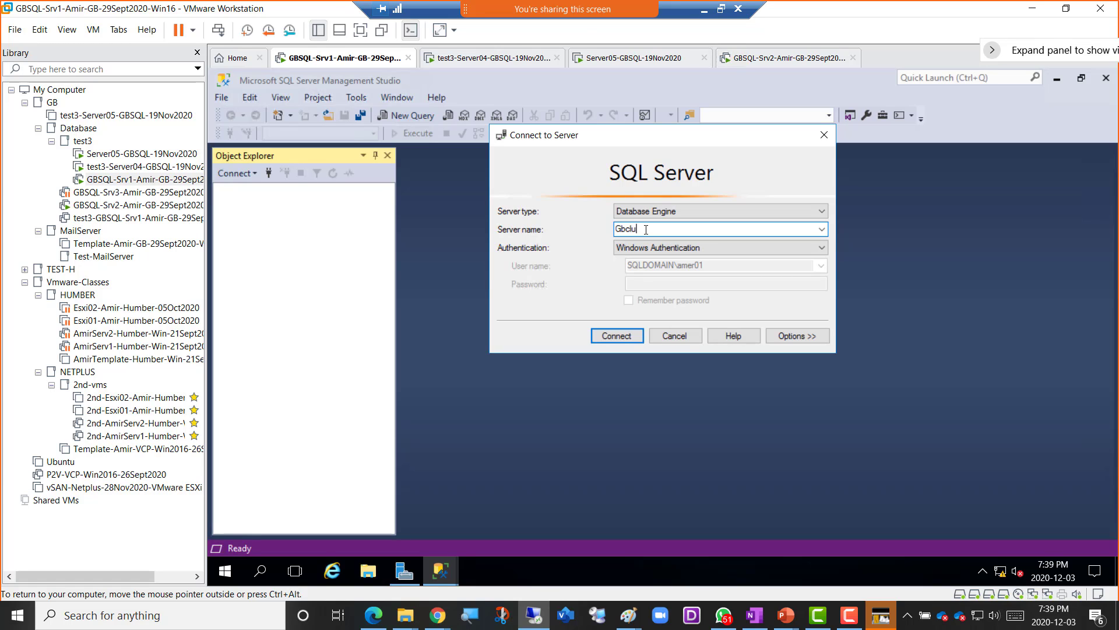
{"action": "type", "text": "ster\\eval"}
{"action": "left_click", "coordinate": [625, 336]}
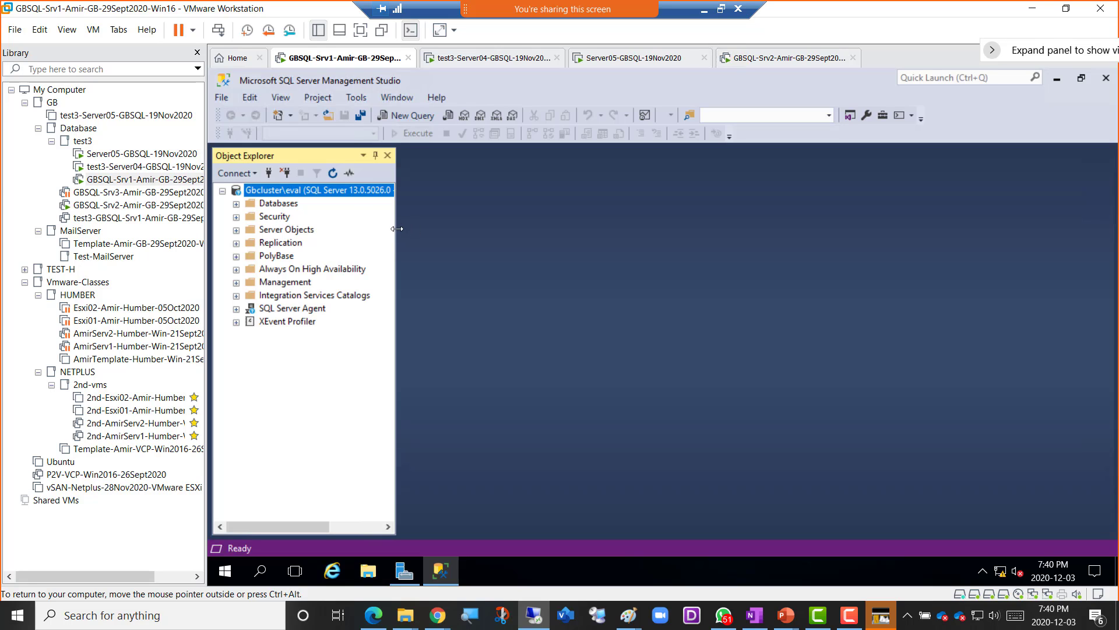
{"action": "left_click_drag", "start_coordinate": [396, 228], "coordinate": [538, 240]}
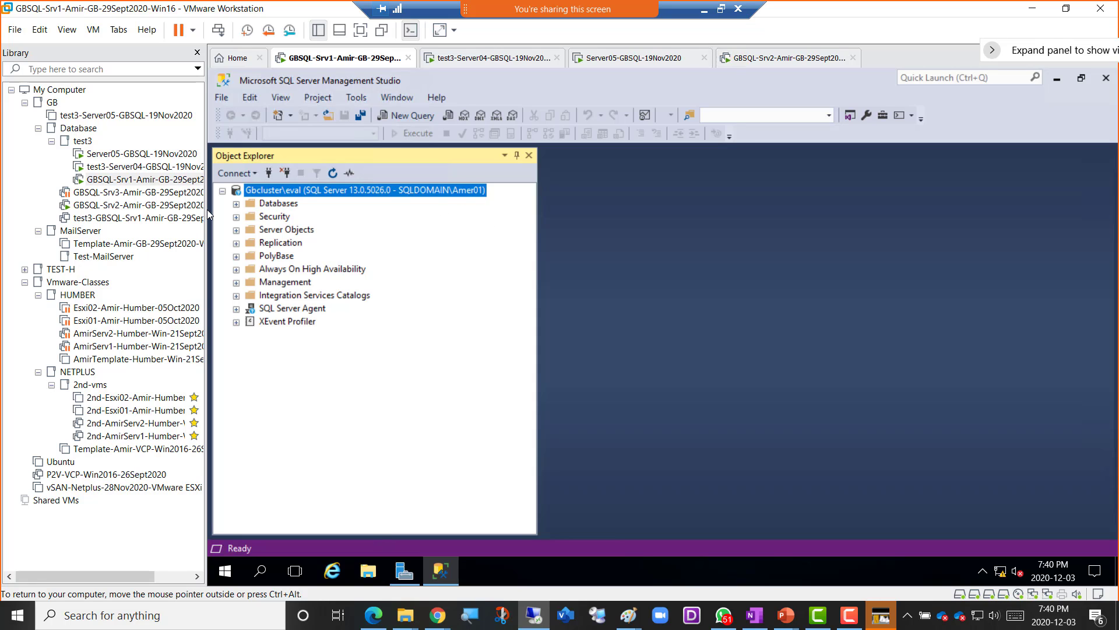
{"action": "left_click_drag", "start_coordinate": [205, 209], "coordinate": [115, 210]}
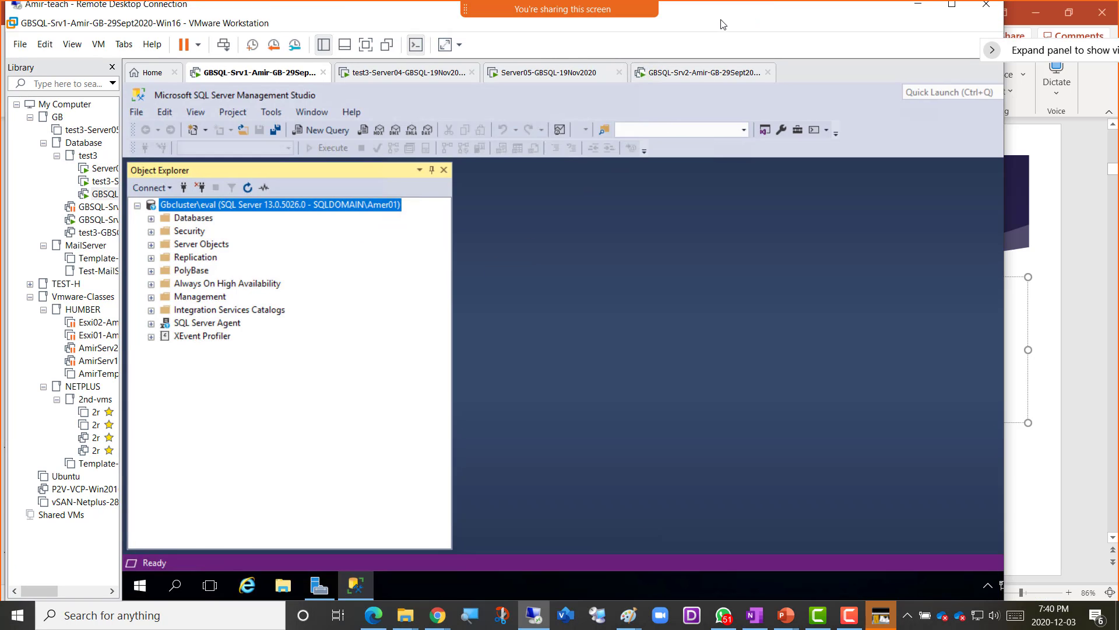
- Exit full screen and snip the Management Studio area to the clipboard
{"action": "left_click", "coordinate": [722, 10]}
{"action": "key", "text": "super+shift+s"}
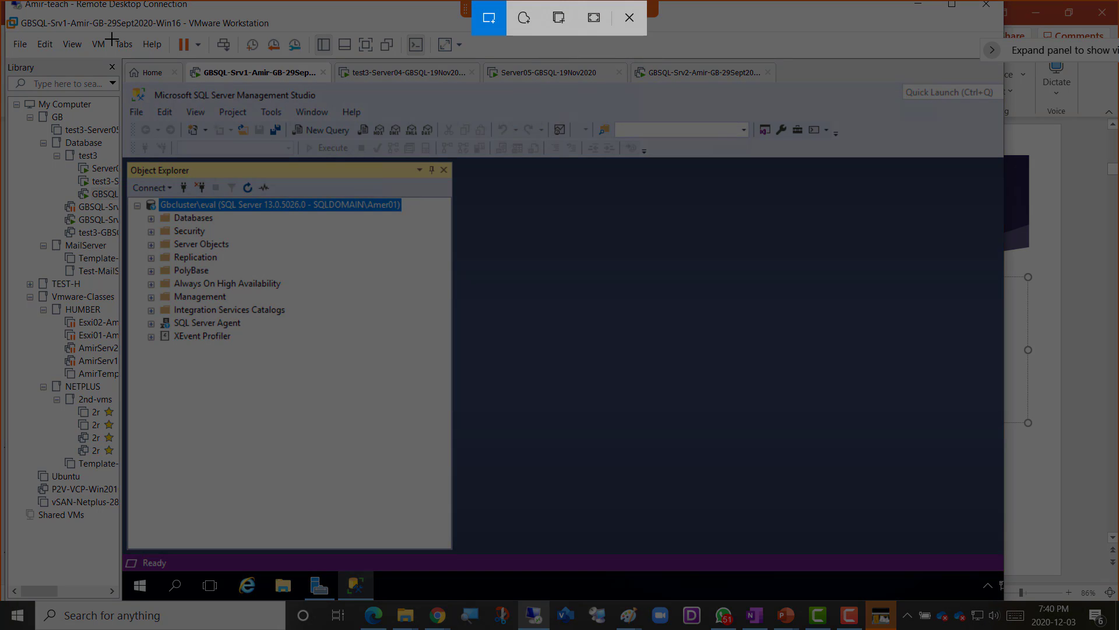
{"action": "mouse_move", "coordinate": [15, 36]}
{"action": "left_mouse_down"}
{"action": "mouse_move", "coordinate": [665, 433]}
{"action": "mouse_move", "coordinate": [809, 541]}
{"action": "mouse_move", "coordinate": [820, 564]}
{"action": "left_mouse_up"}
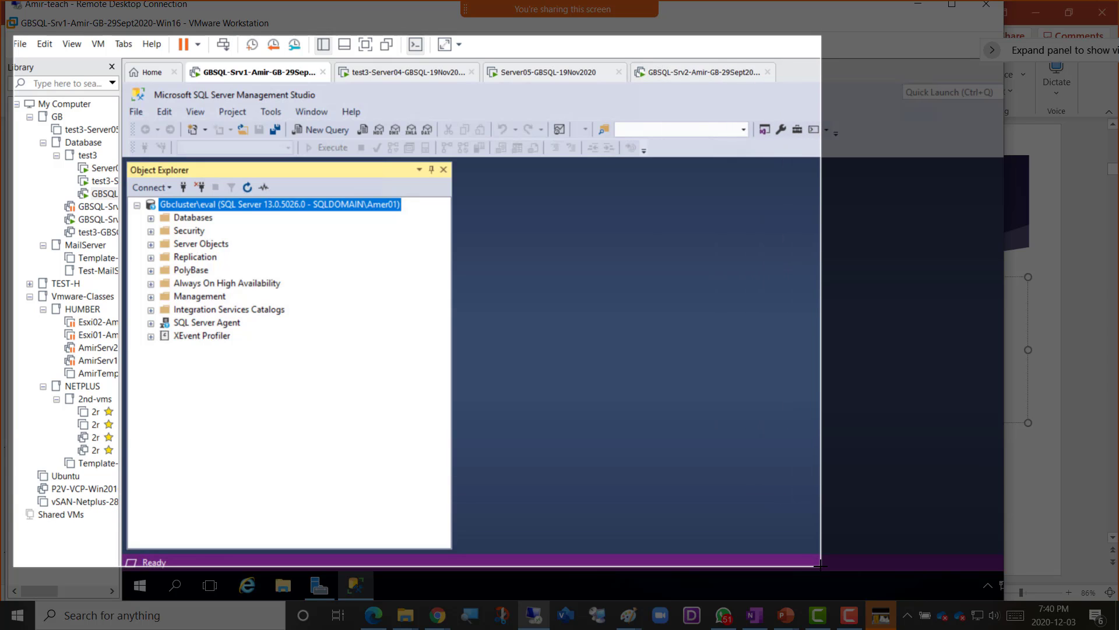
{"action": "left_click_drag", "start_coordinate": [820, 564], "coordinate": [821, 564]}
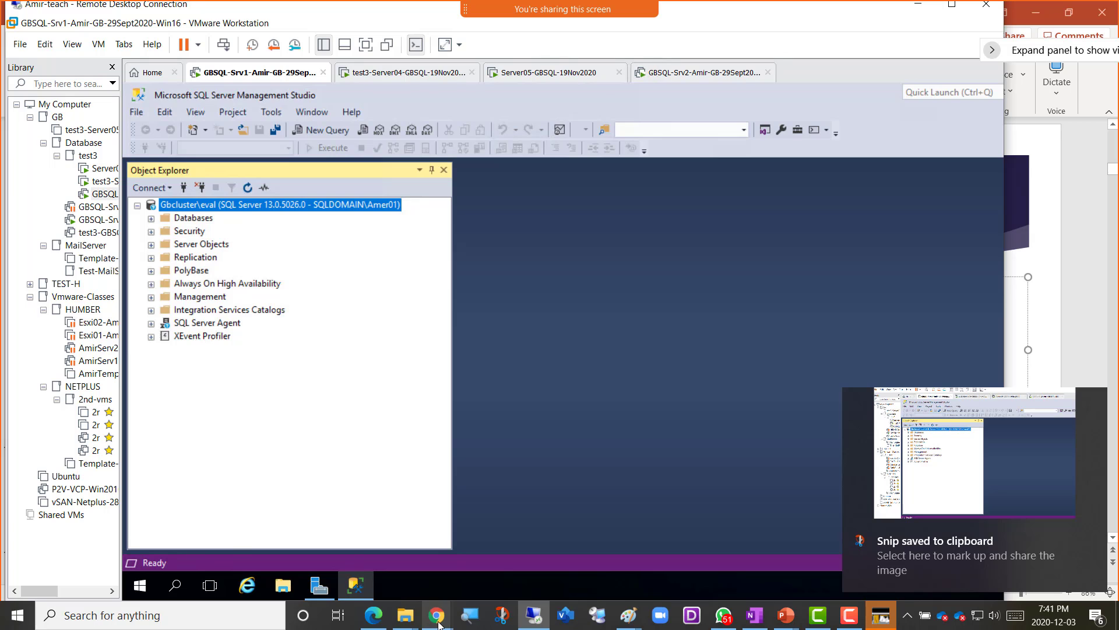
- In the GBFall2020SQL-Class OneNote page, type 'Screenshot 3 = Another AD user logged in to SSMS'
{"action": "mouse_move", "coordinate": [439, 624]}
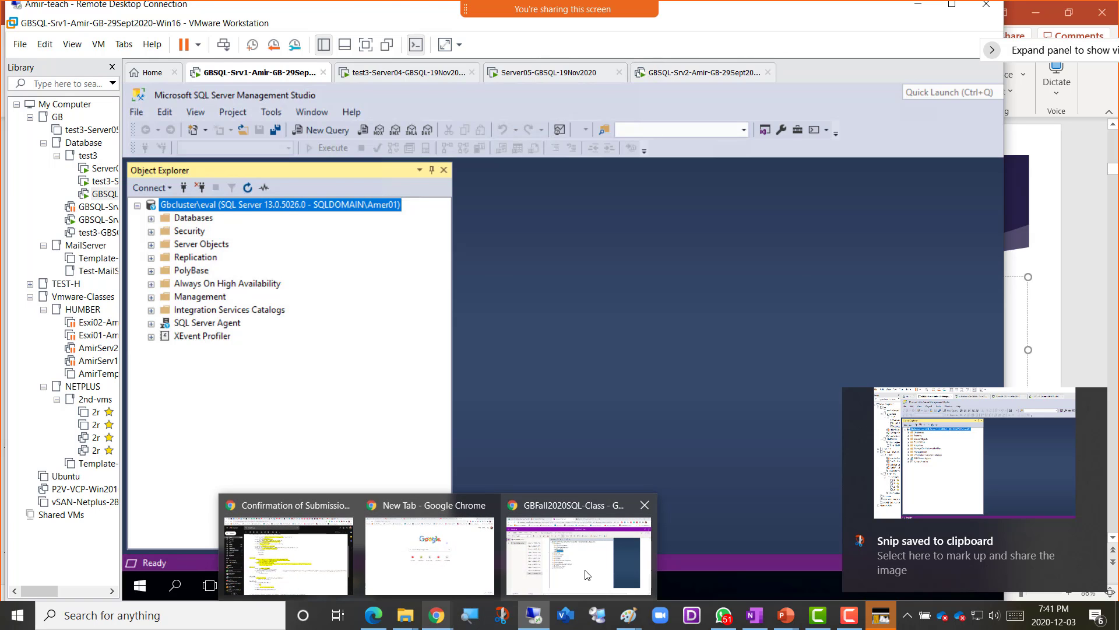
{"action": "left_click", "coordinate": [573, 510]}
{"action": "type", "text": "Sc"}
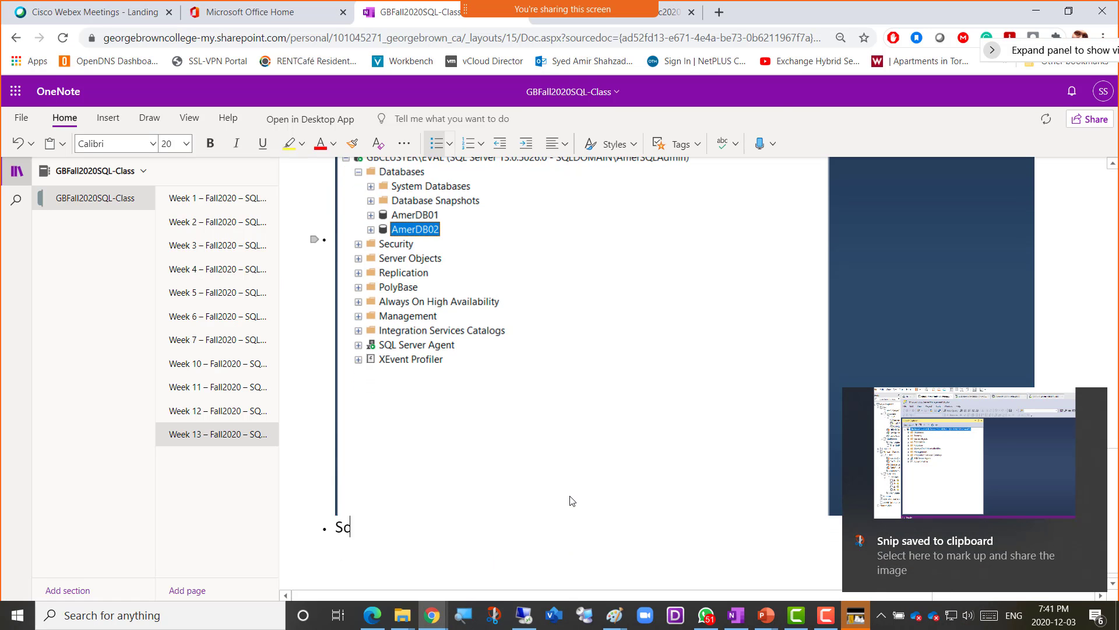
{"action": "type", "text": "reenshot "}
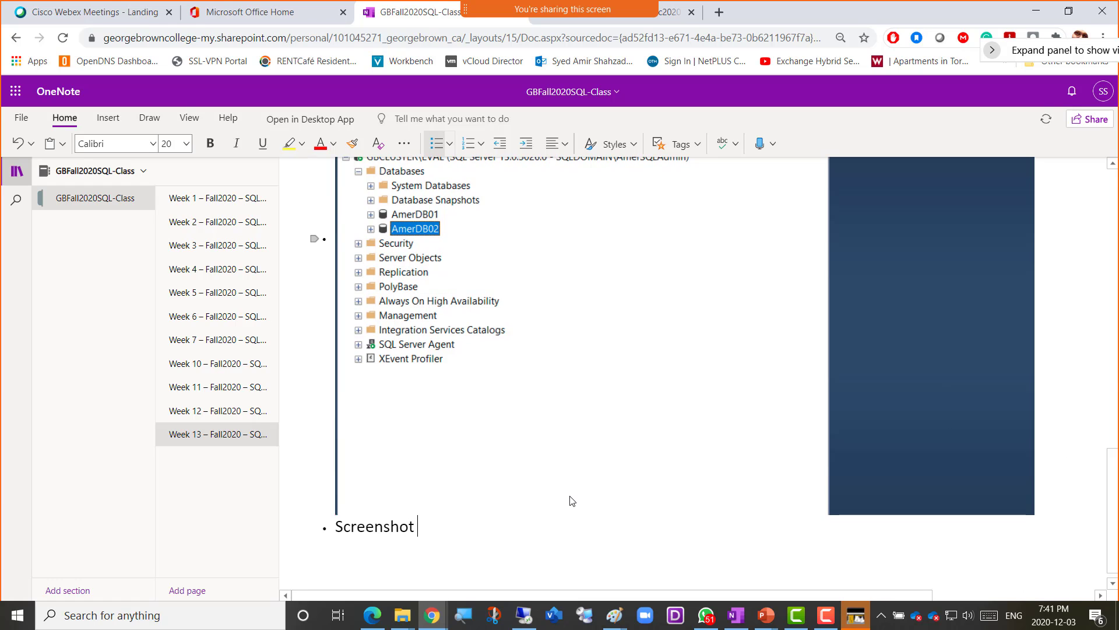
{"action": "type", "text": "3 = "}
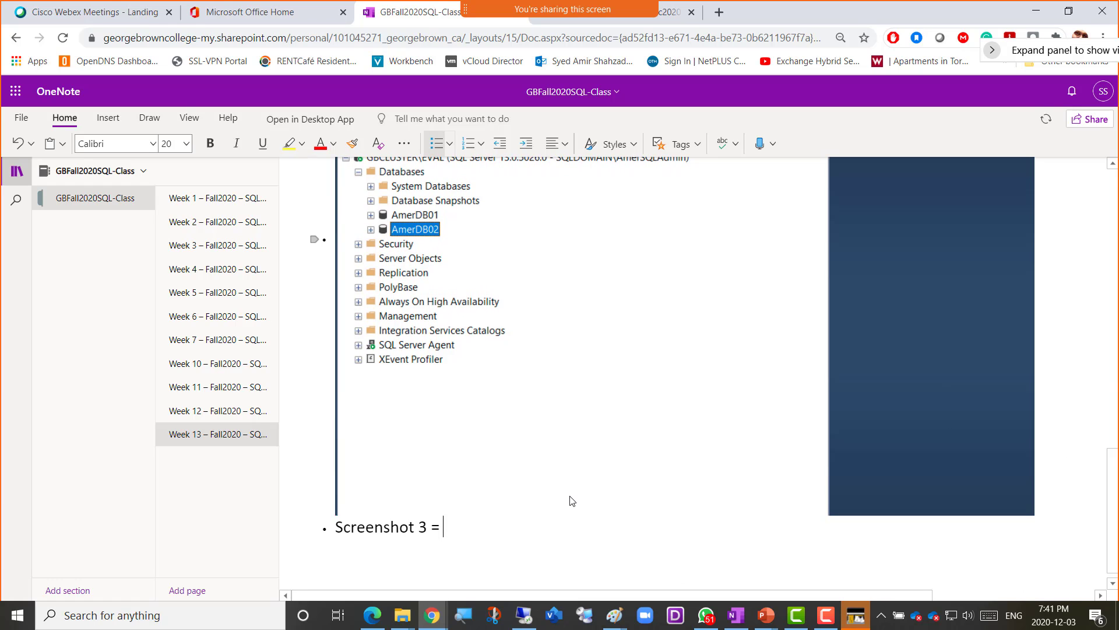
{"action": "type", "text": "Another AD user logg"}
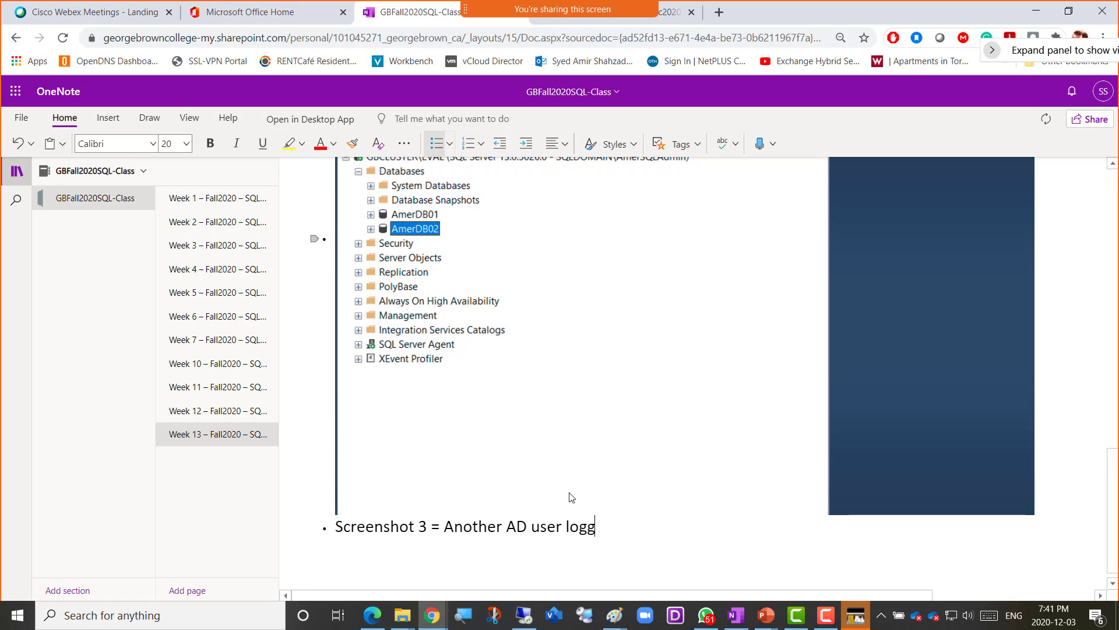
{"action": "type", "text": "ed in to SSMS"}
- Paste the captured snip on a new line beneath the caption
{"action": "key", "text": "Return"}
{"action": "key", "text": "ctrl+v"}
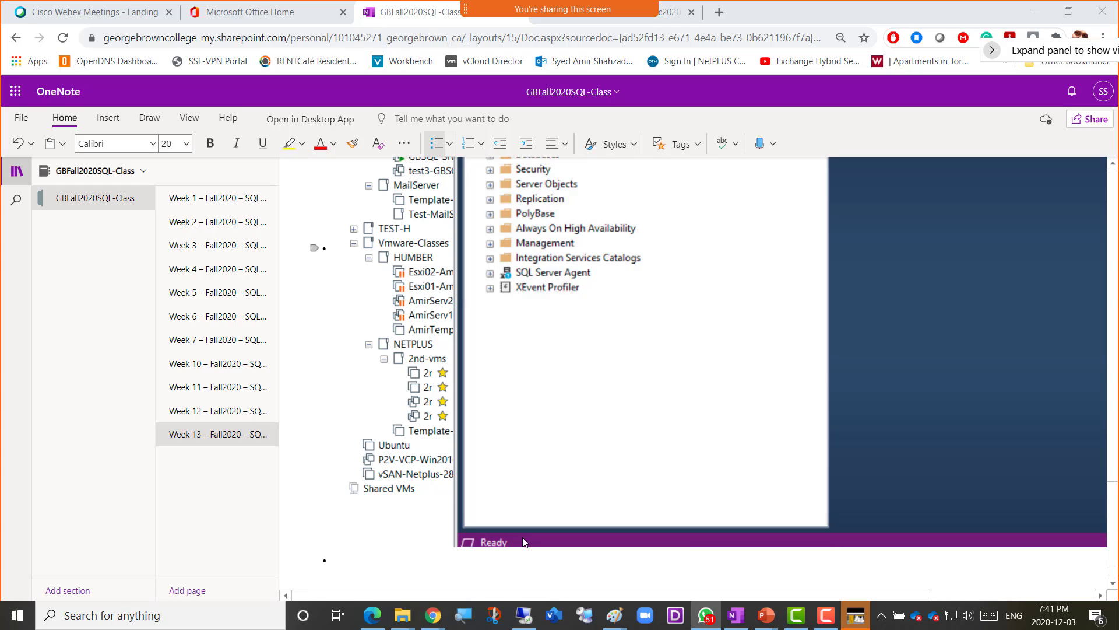
- Bring the VM back to front, turn Caps Lock off, and start a new server connection
{"action": "left_click", "coordinate": [524, 615]}
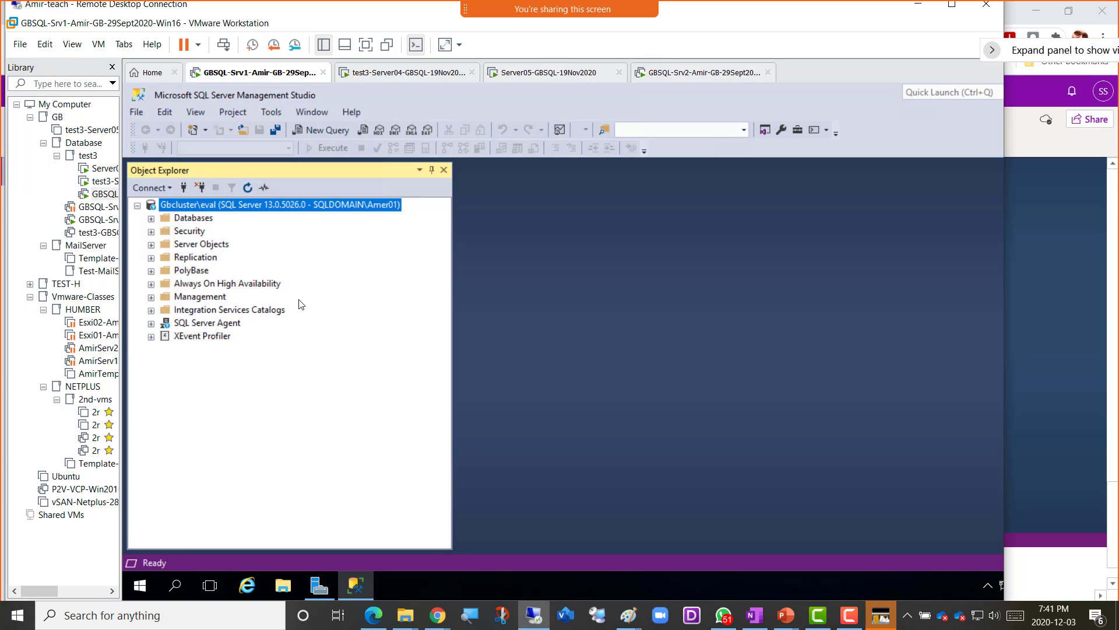
{"action": "key", "text": "Caps_Lock"}
{"action": "left_click", "coordinate": [184, 188]}
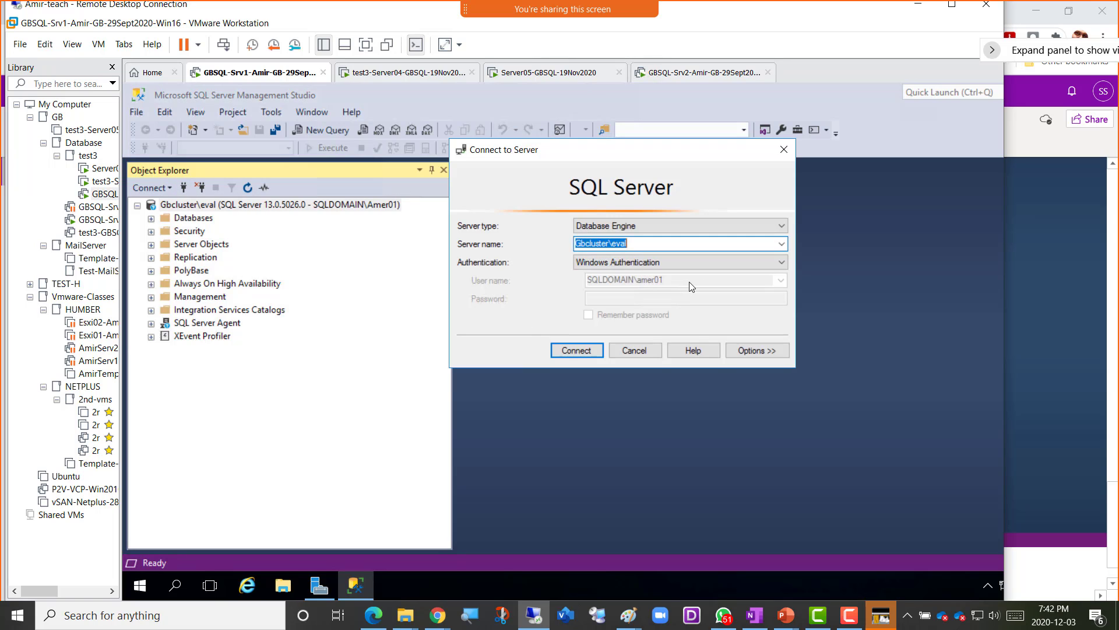
- Browse the Connection Properties, Always Encrypted and Additional Parameters tabs, then cancel without reconnecting
{"action": "left_click", "coordinate": [746, 352]}
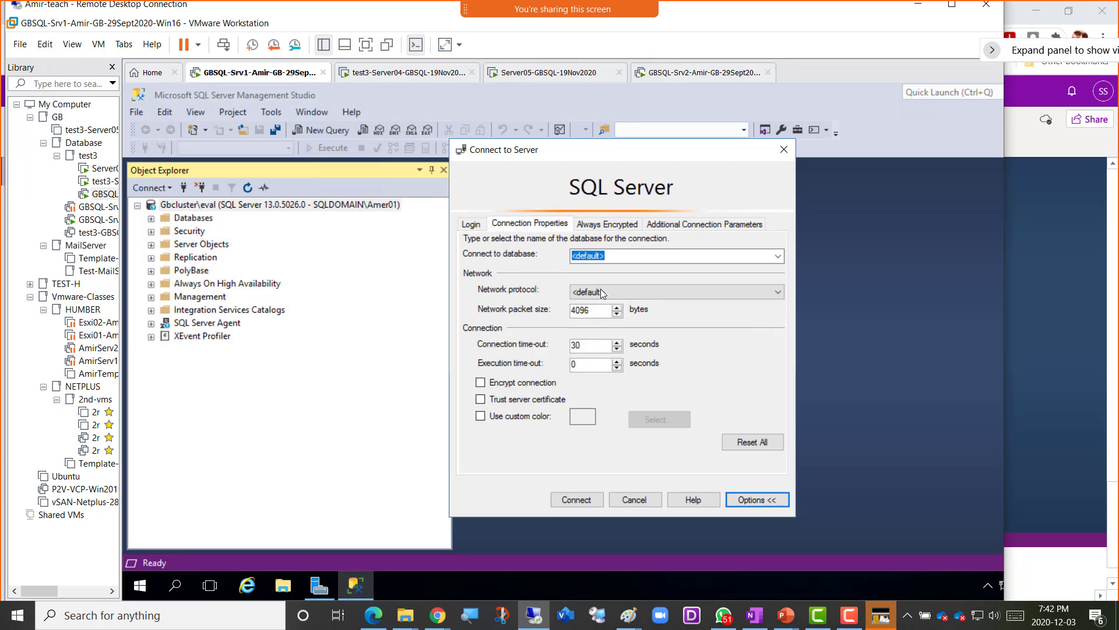
{"action": "left_click", "coordinate": [470, 227]}
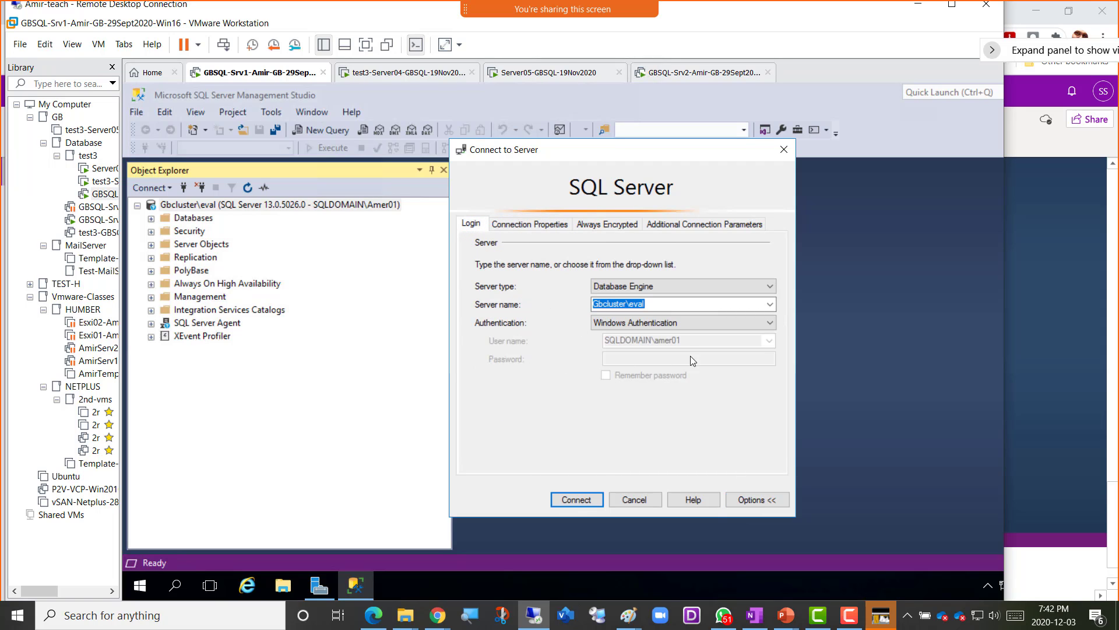
{"action": "left_click", "coordinate": [536, 225]}
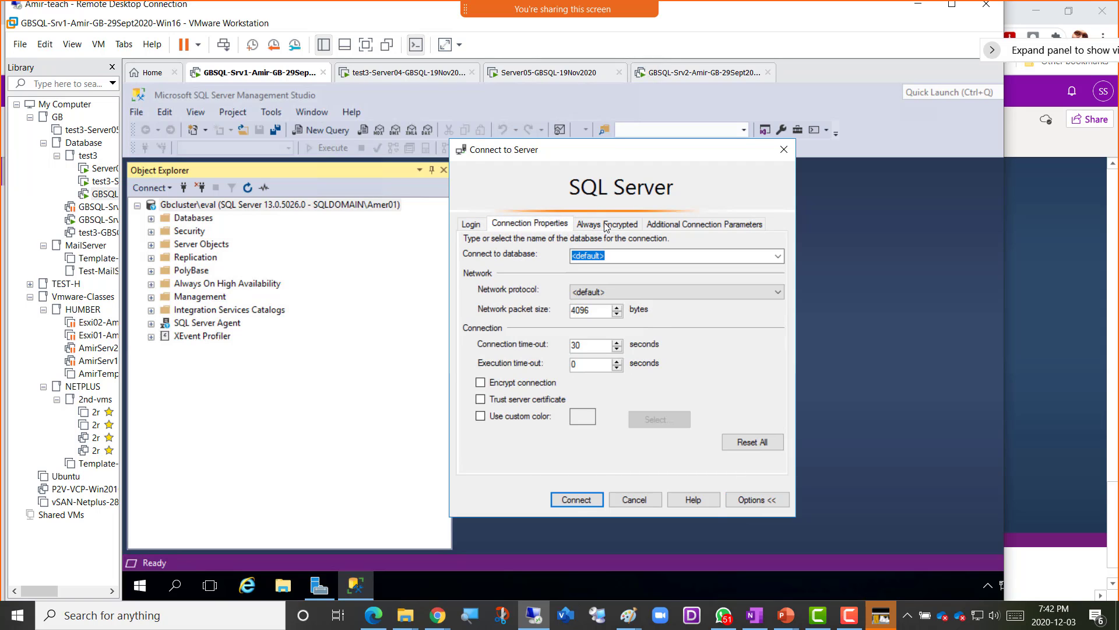
{"action": "left_click", "coordinate": [607, 225]}
{"action": "left_click", "coordinate": [680, 228]}
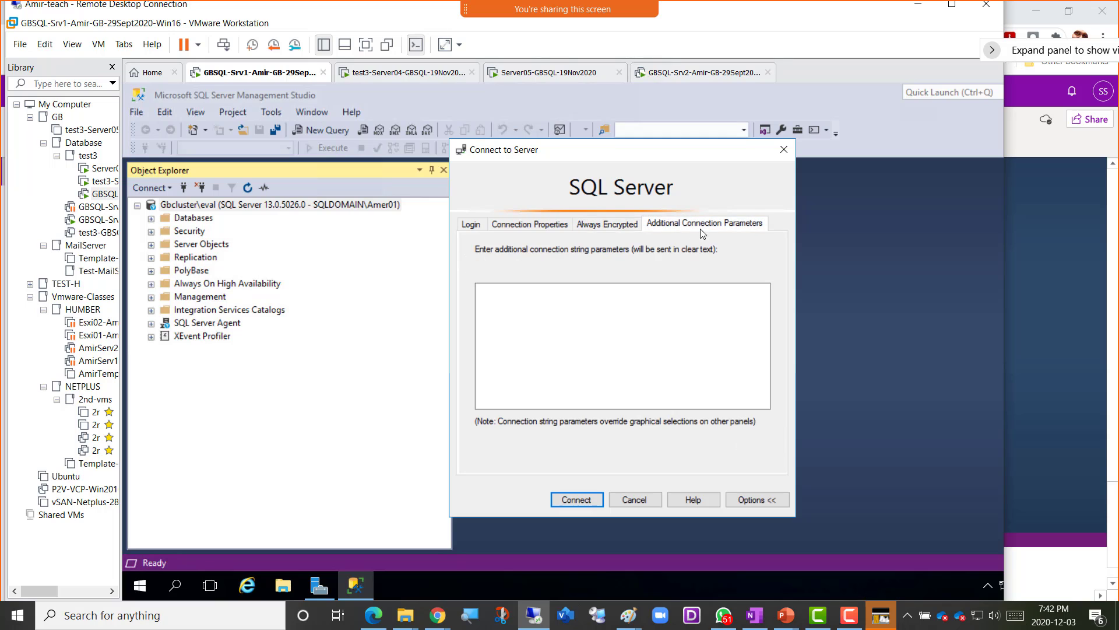
{"action": "left_click", "coordinate": [605, 220]}
{"action": "left_click", "coordinate": [467, 227]}
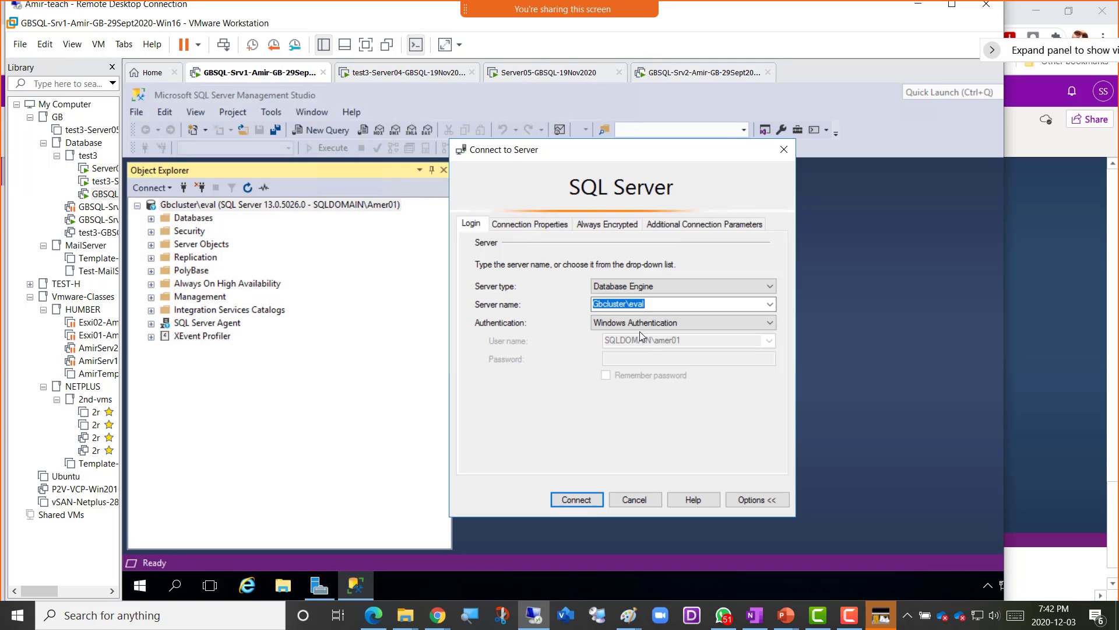
{"action": "left_click", "coordinate": [636, 500]}
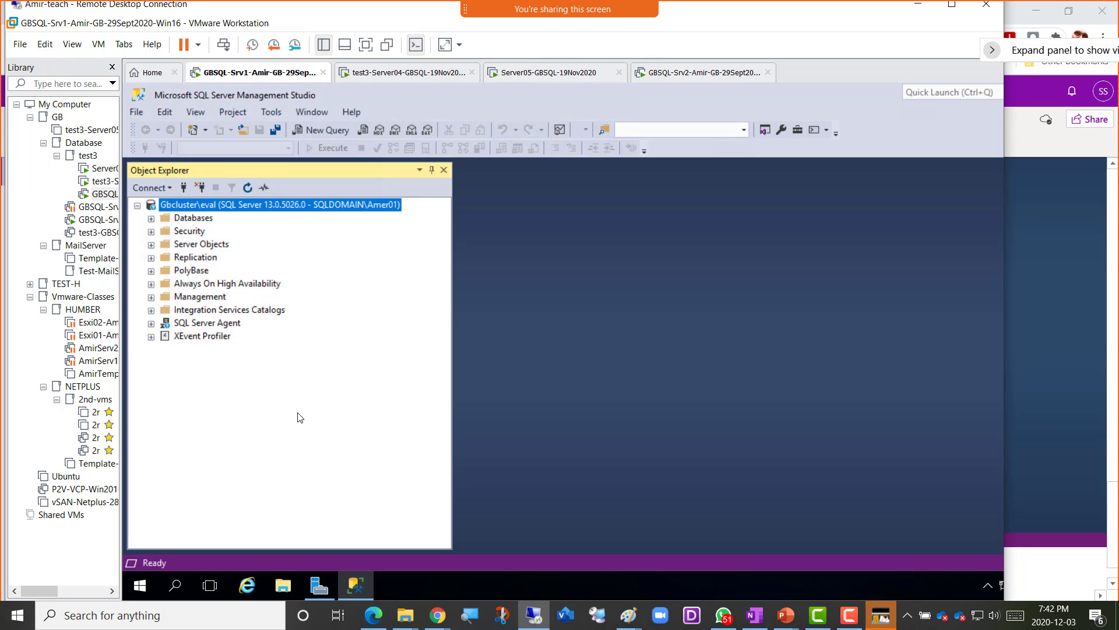
- Sign out of the current domain user, forcing sign-out even though SSMS is still running
{"action": "right_click", "coordinate": [141, 590]}
{"action": "mouse_move", "coordinate": [268, 551]}
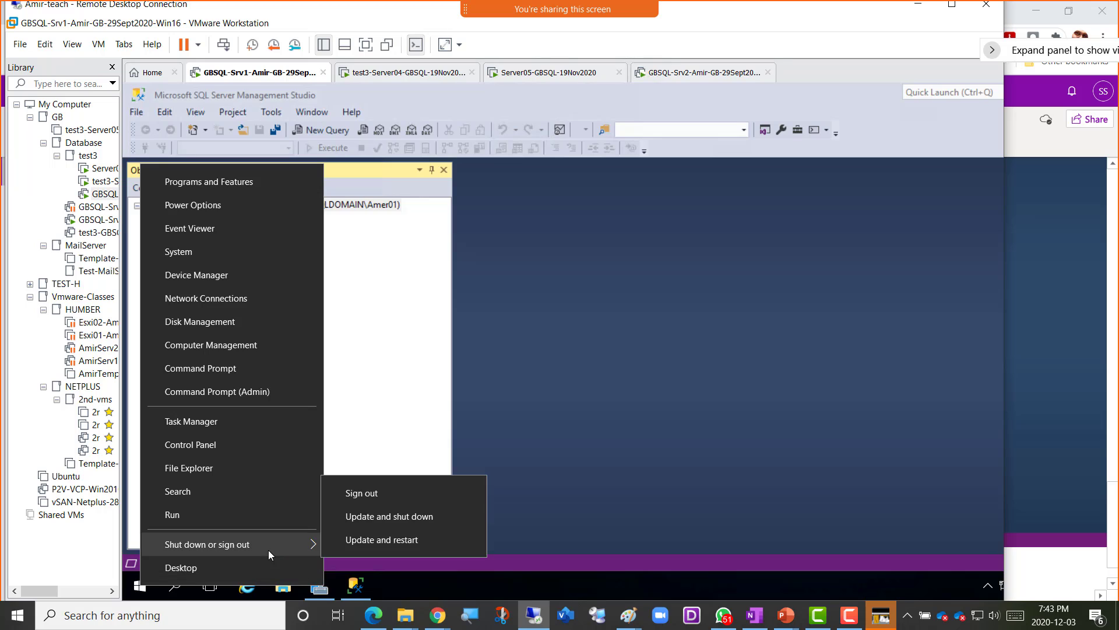
{"action": "left_click", "coordinate": [379, 498]}
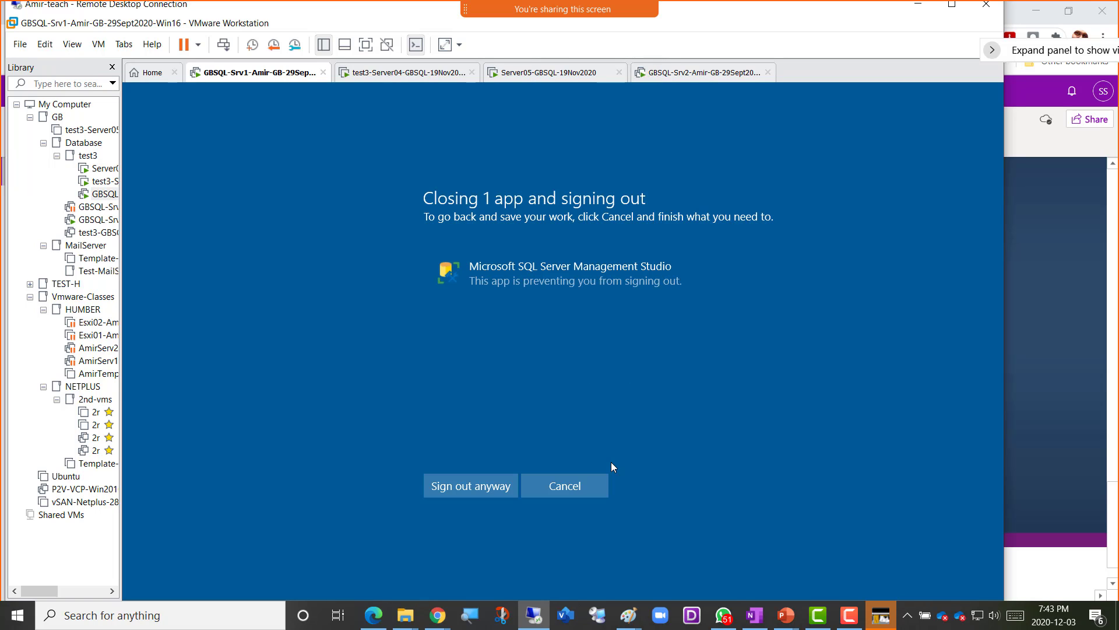
{"action": "left_click", "coordinate": [480, 485]}
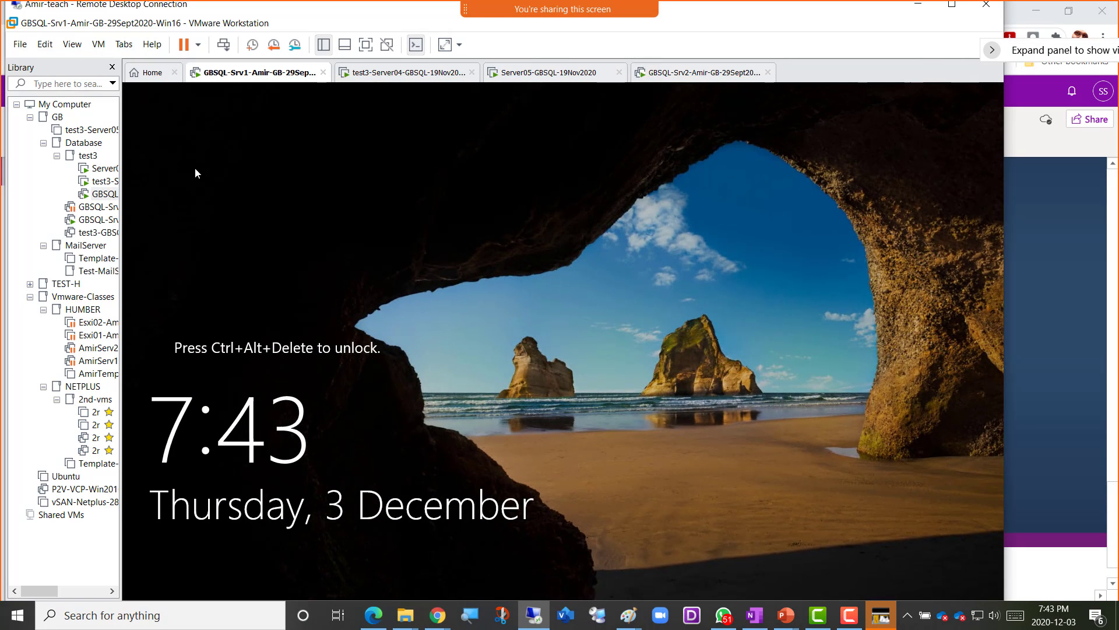
- Sign back in to the VM as a different user with the SQL admin domain account and password
{"action": "left_click", "coordinate": [224, 45]}
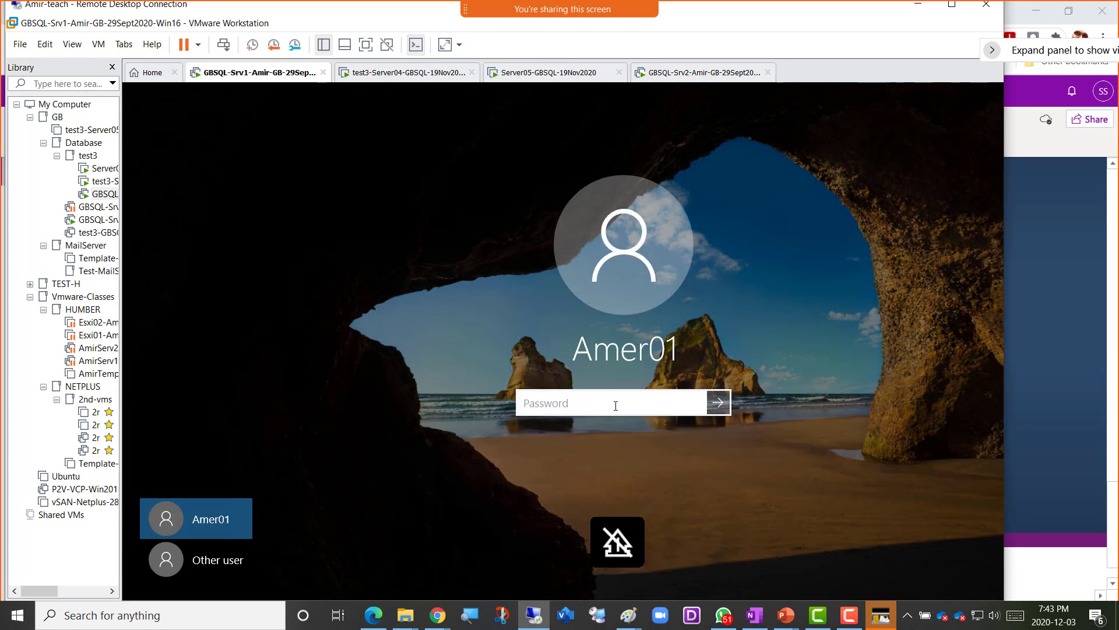
{"action": "left_click", "coordinate": [218, 554]}
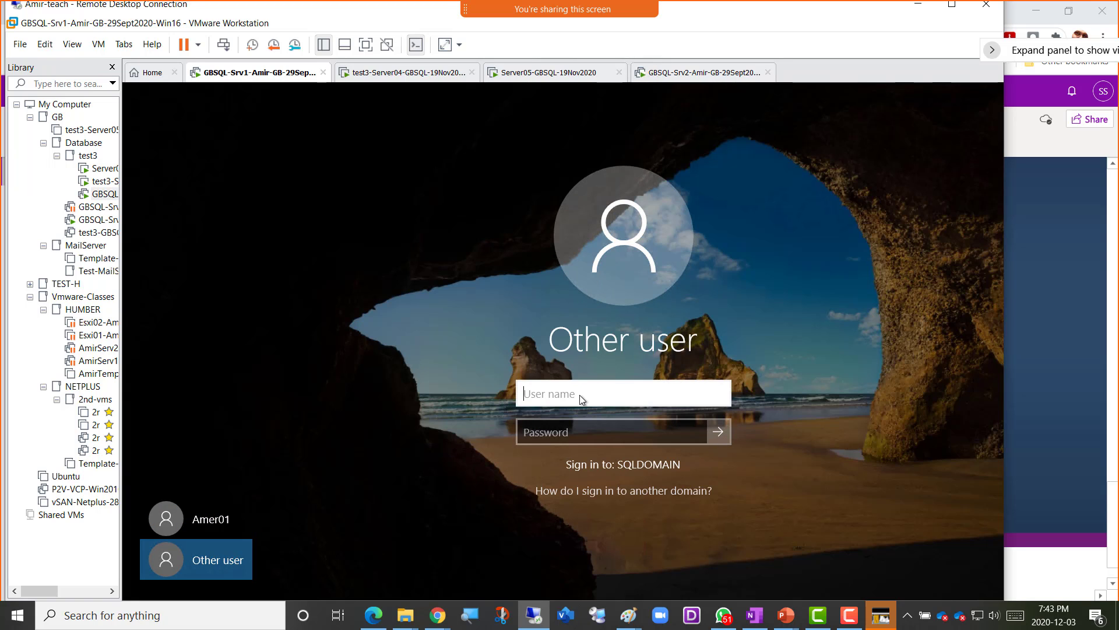
{"action": "type", "text": "AmerSQLAdmin"}
{"action": "key", "text": "Tab"}
{"action": "type", "text": "••••••••"}
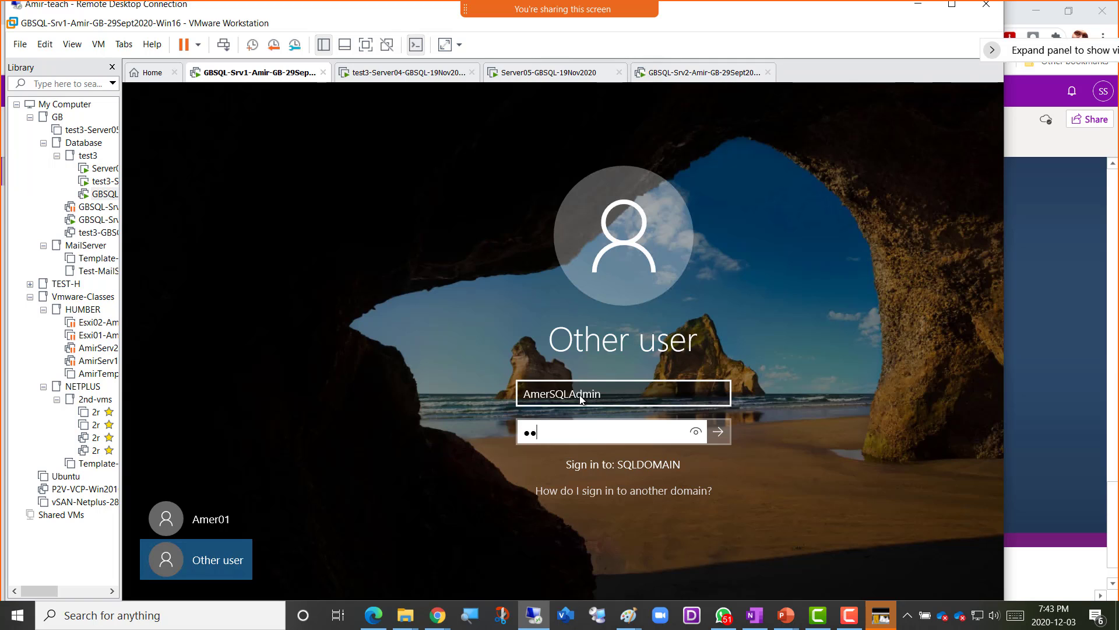
{"action": "type", "text": "••••"}
{"action": "key", "text": "Return"}
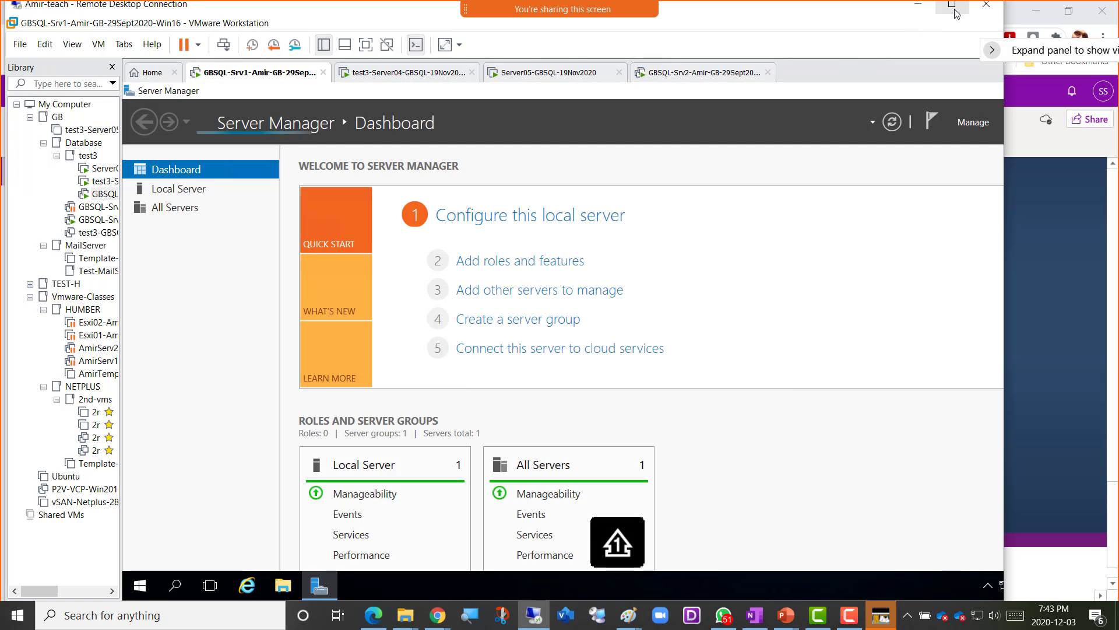
- Maximize the VM window, launch SSMS, connect to GBCLUSTER\EVAL, then bring Server Manager forward
{"action": "left_click", "coordinate": [952, 5]}
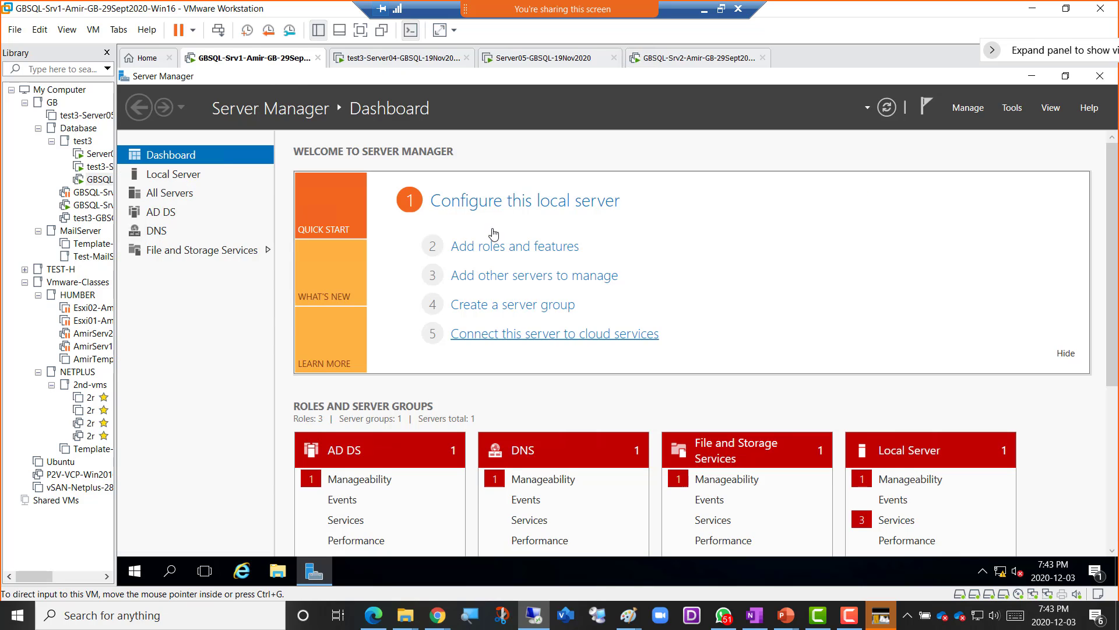
{"action": "left_click", "coordinate": [139, 573]}
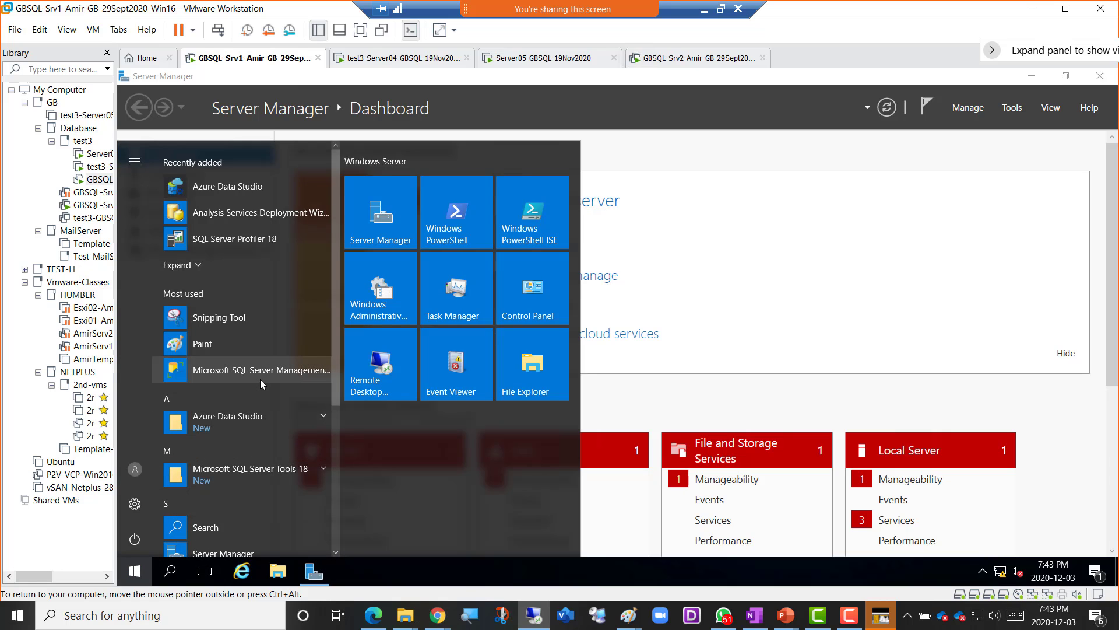
{"action": "left_click", "coordinate": [261, 373]}
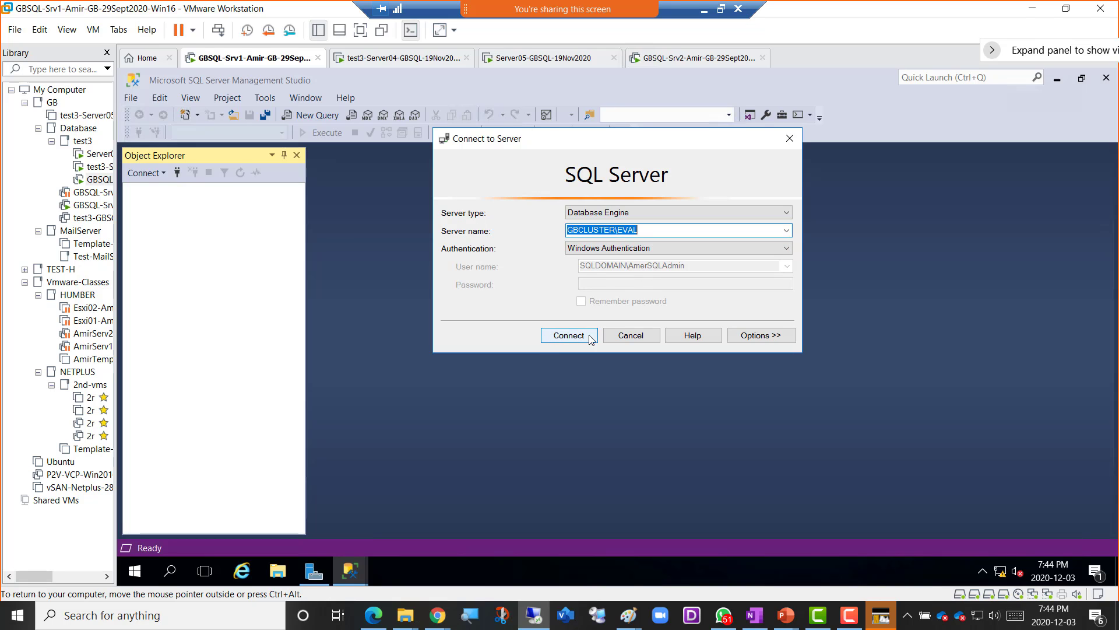
{"action": "left_click", "coordinate": [568, 337]}
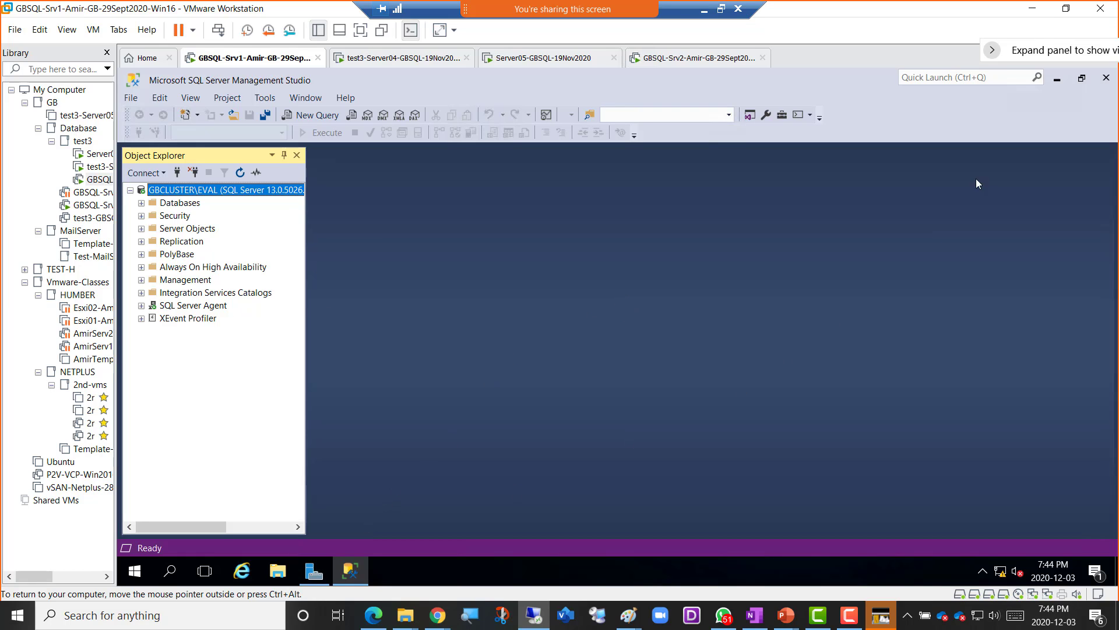
{"action": "left_click", "coordinate": [315, 570]}
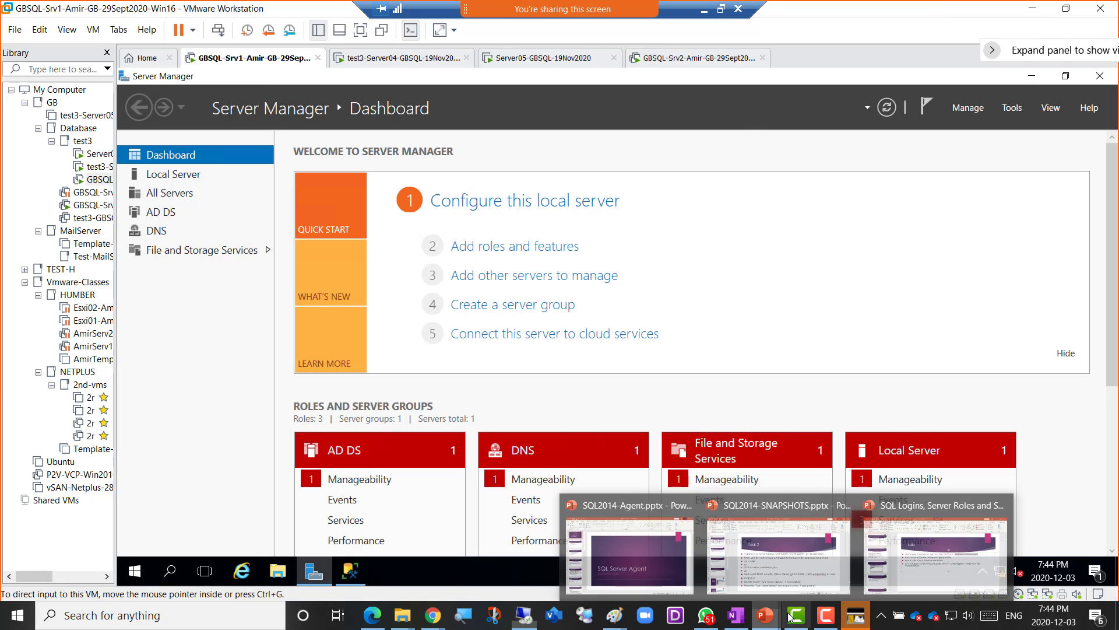
- Check the Camtasia recorder, then bring the host's SQL Logins PowerPoint deck to the front
{"action": "mouse_move", "coordinate": [786, 610]}
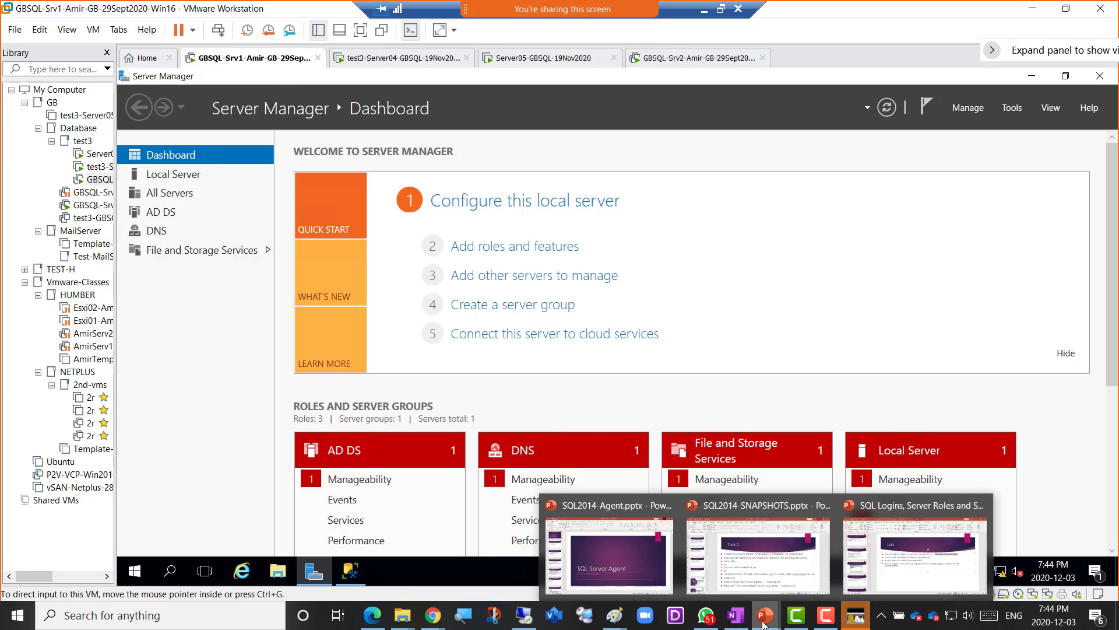
{"action": "left_click", "coordinate": [822, 621]}
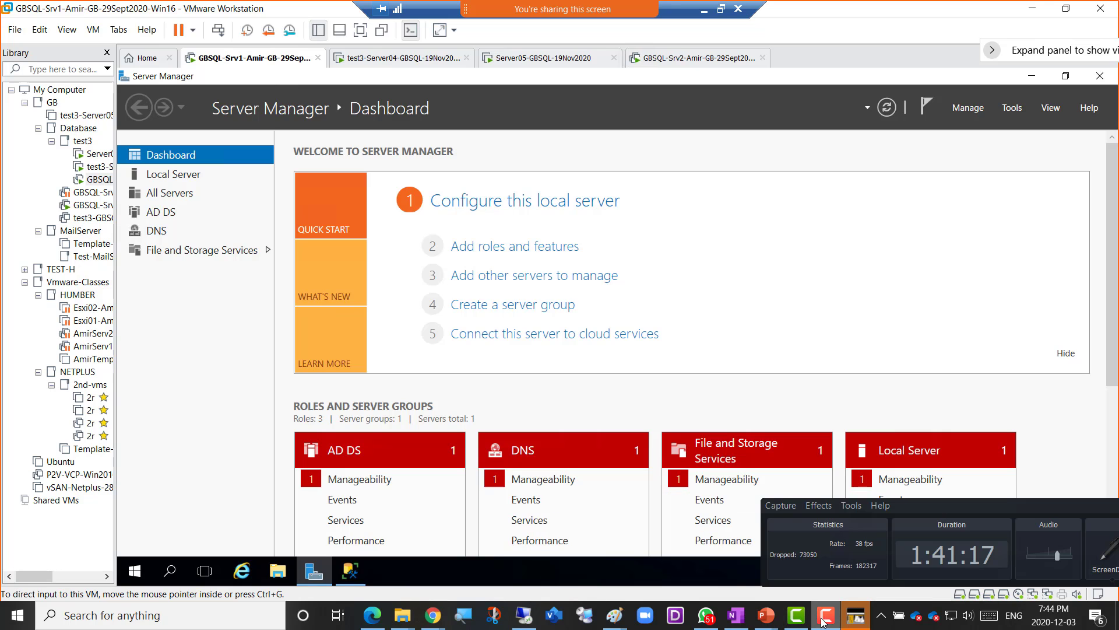
{"action": "left_click", "coordinate": [822, 621]}
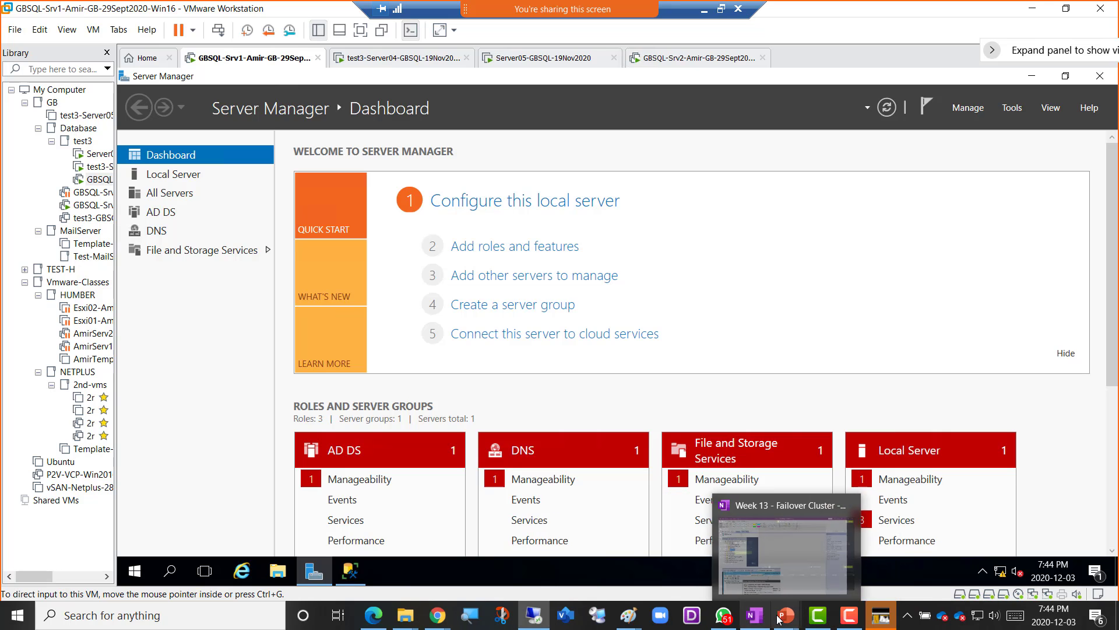
{"action": "mouse_move", "coordinate": [788, 617]}
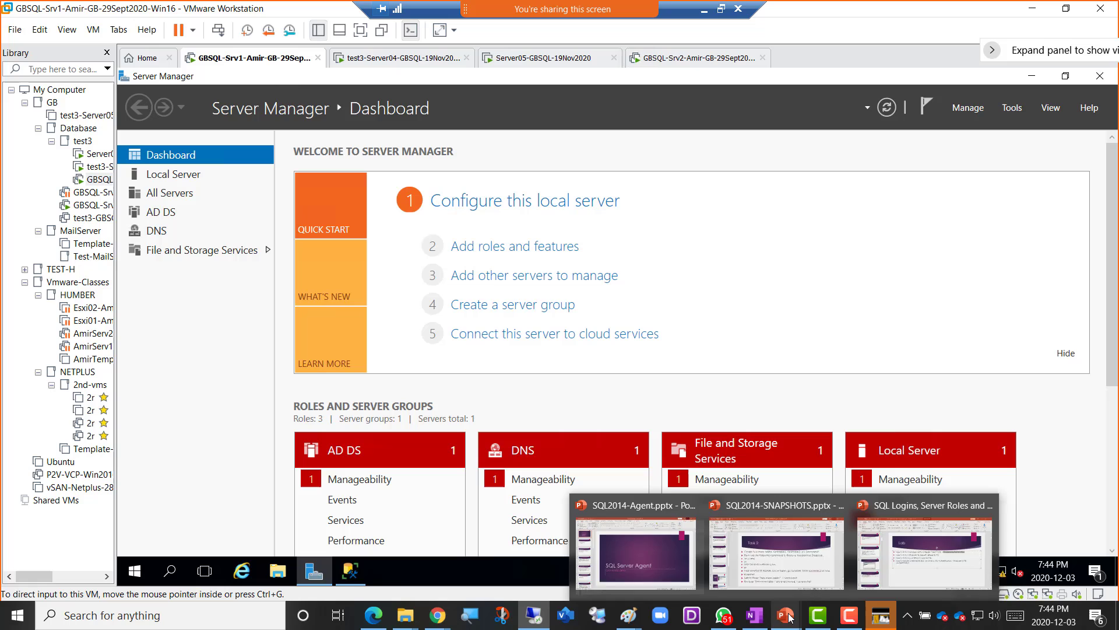
{"action": "left_click", "coordinate": [914, 565]}
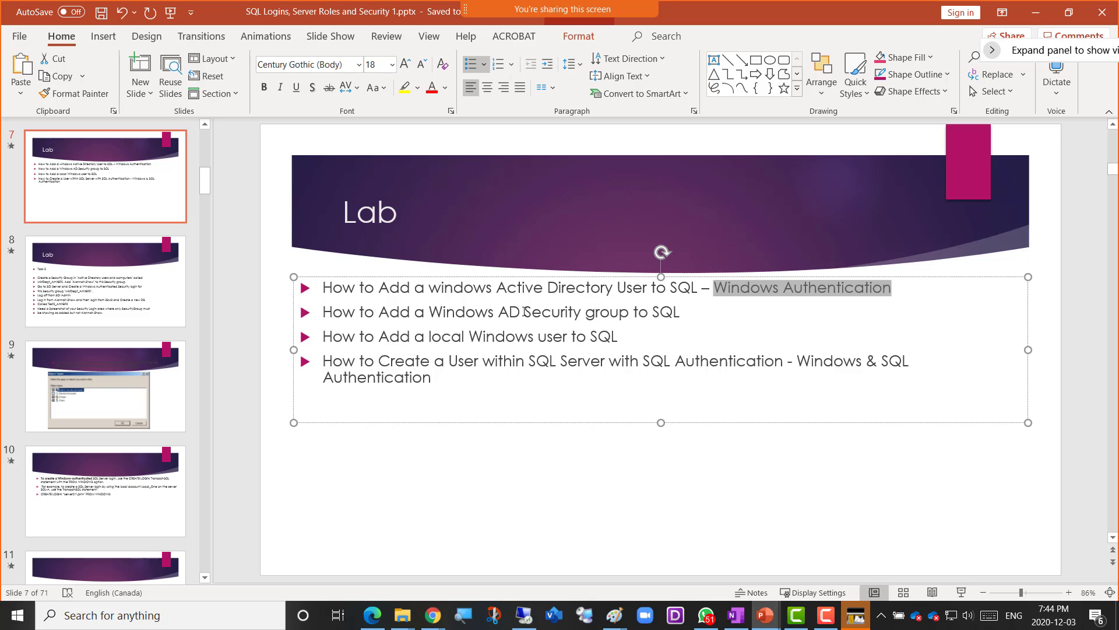
- Bold 'Security group' in the Lab slide's second bullet, save the deck, and minimize PowerPoint
{"action": "left_click_drag", "start_coordinate": [523, 312], "coordinate": [620, 312]}
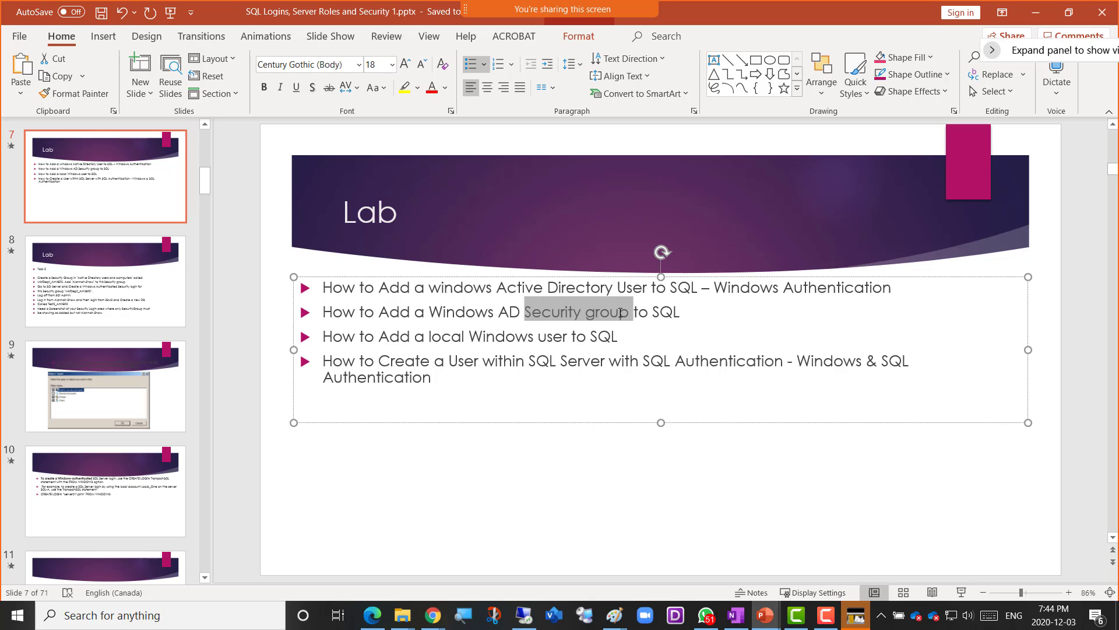
{"action": "left_click", "coordinate": [629, 288]}
{"action": "left_click", "coordinate": [701, 330]}
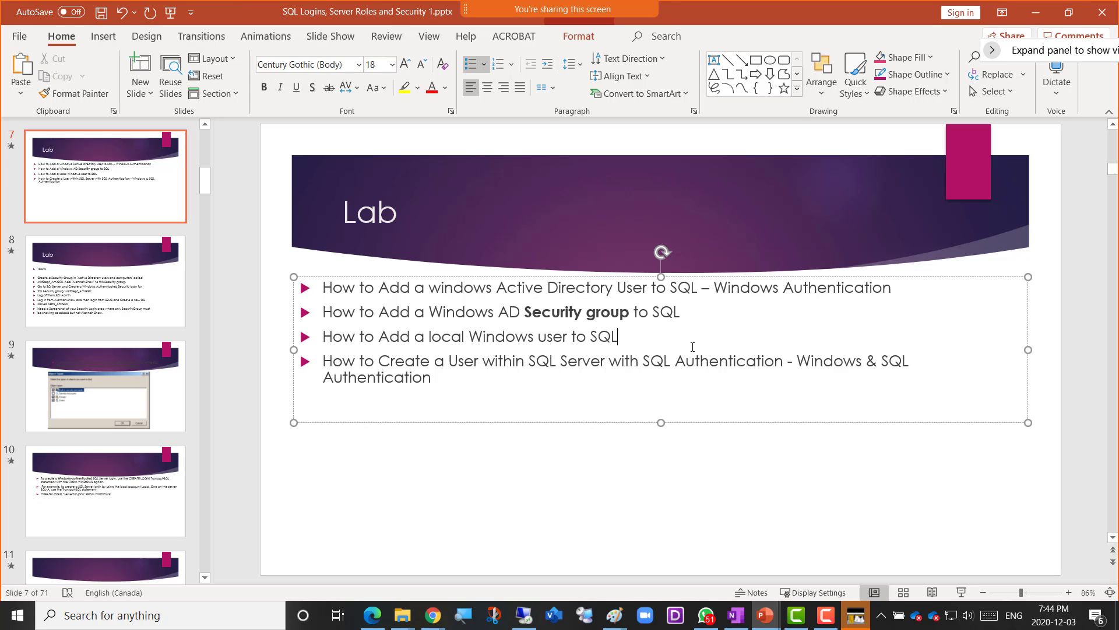
{"action": "left_click", "coordinate": [101, 12]}
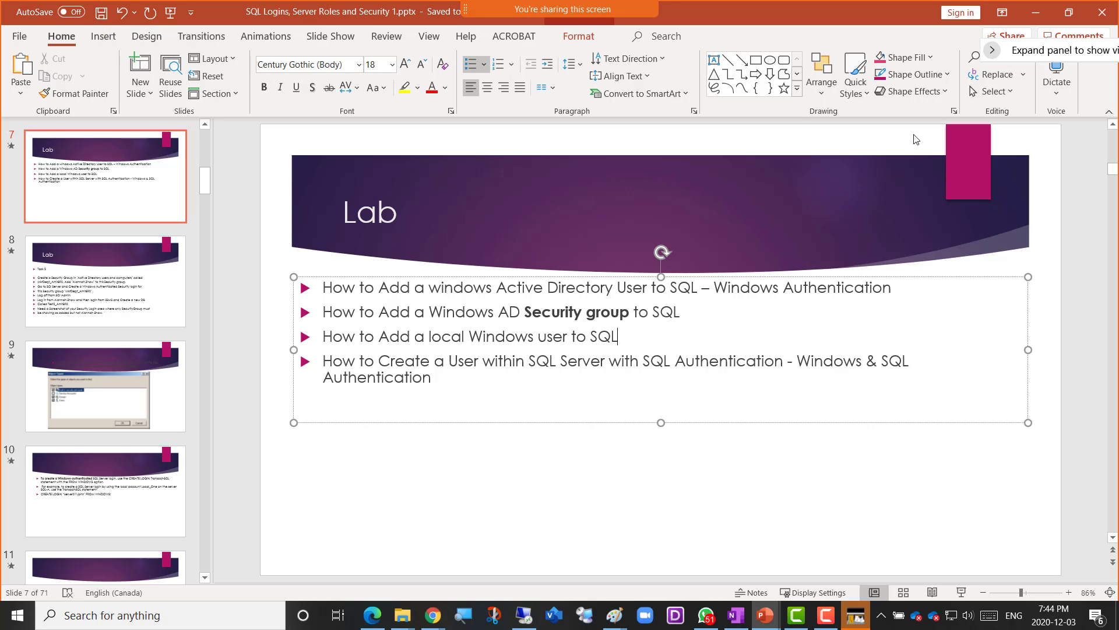
{"action": "left_click", "coordinate": [1037, 9]}
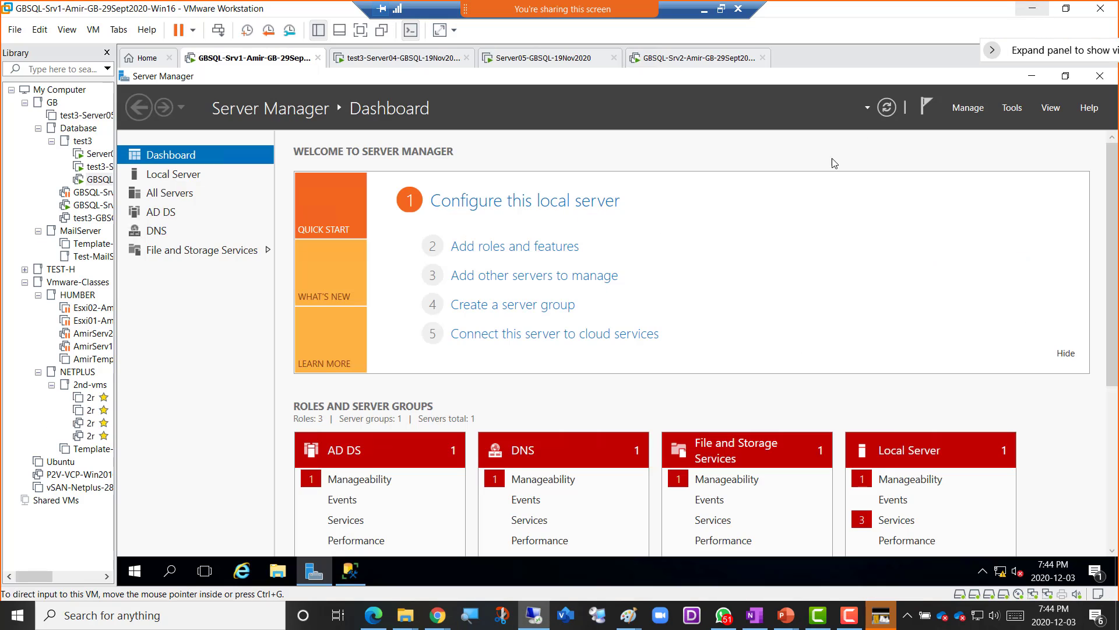
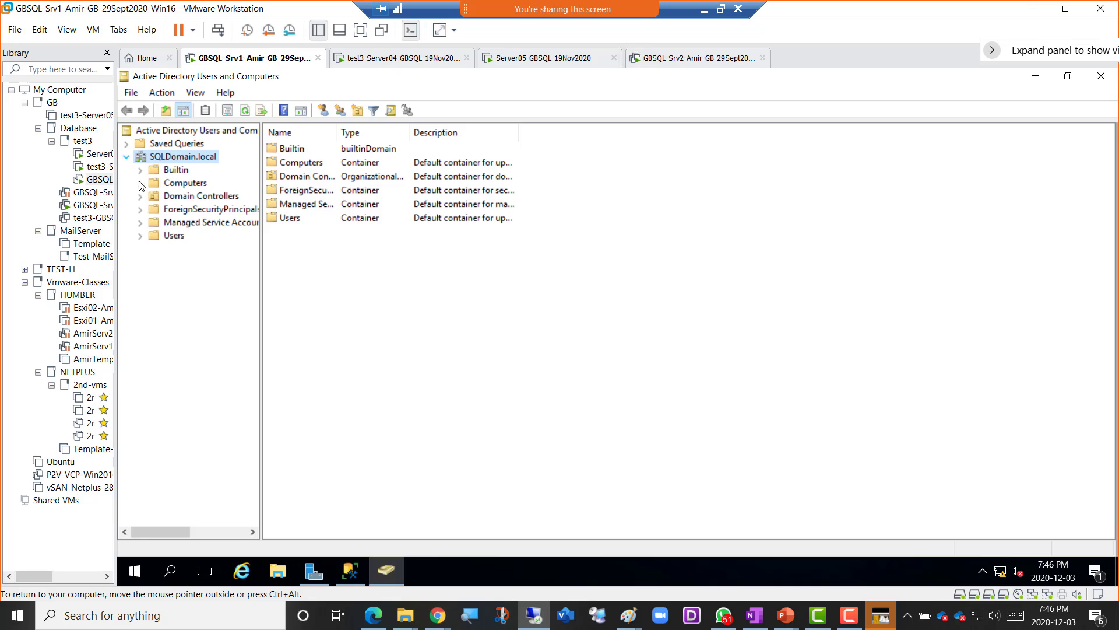
- Add a new group named SQLAdminGroup under Users, keeping Global scope and Security type
{"action": "left_click", "coordinate": [174, 237]}
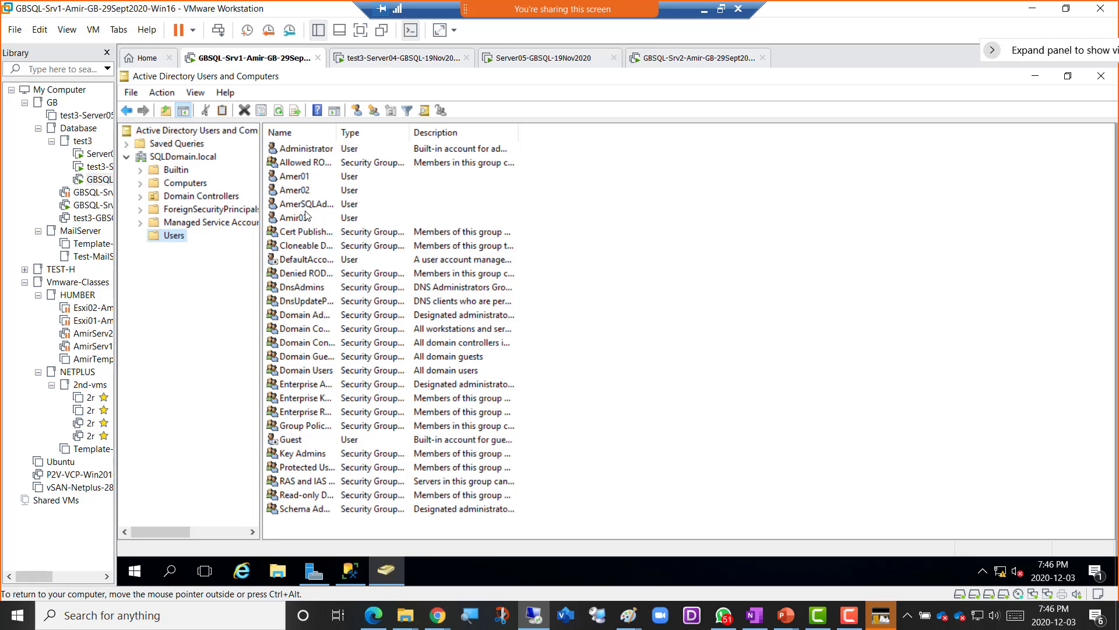
{"action": "right_click", "coordinate": [179, 238]}
{"action": "mouse_move", "coordinate": [242, 285]}
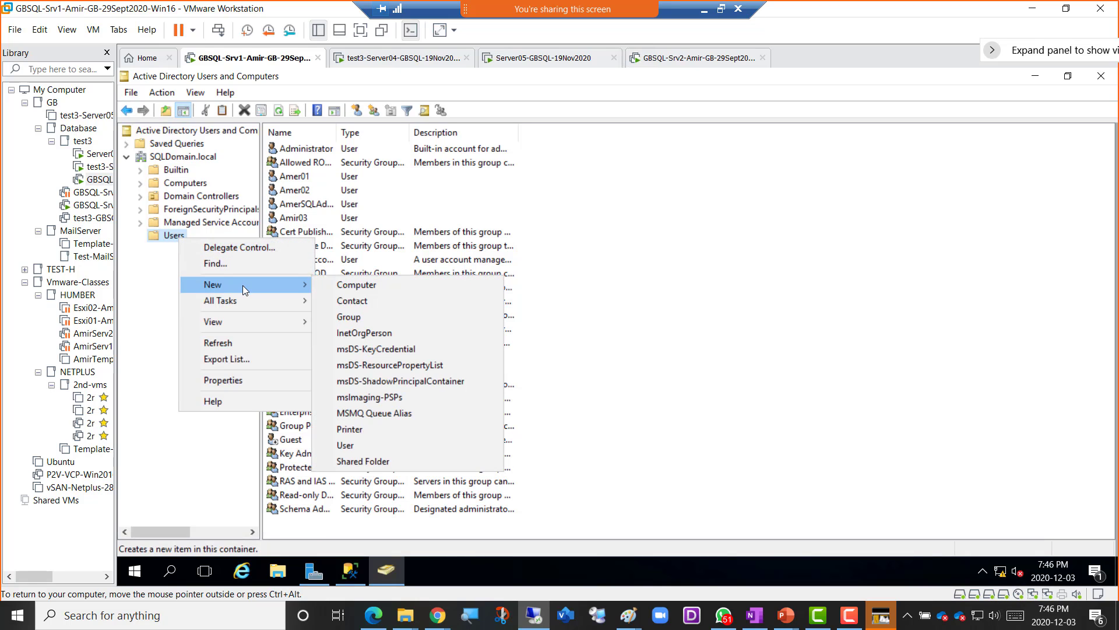
{"action": "left_click", "coordinate": [402, 318]}
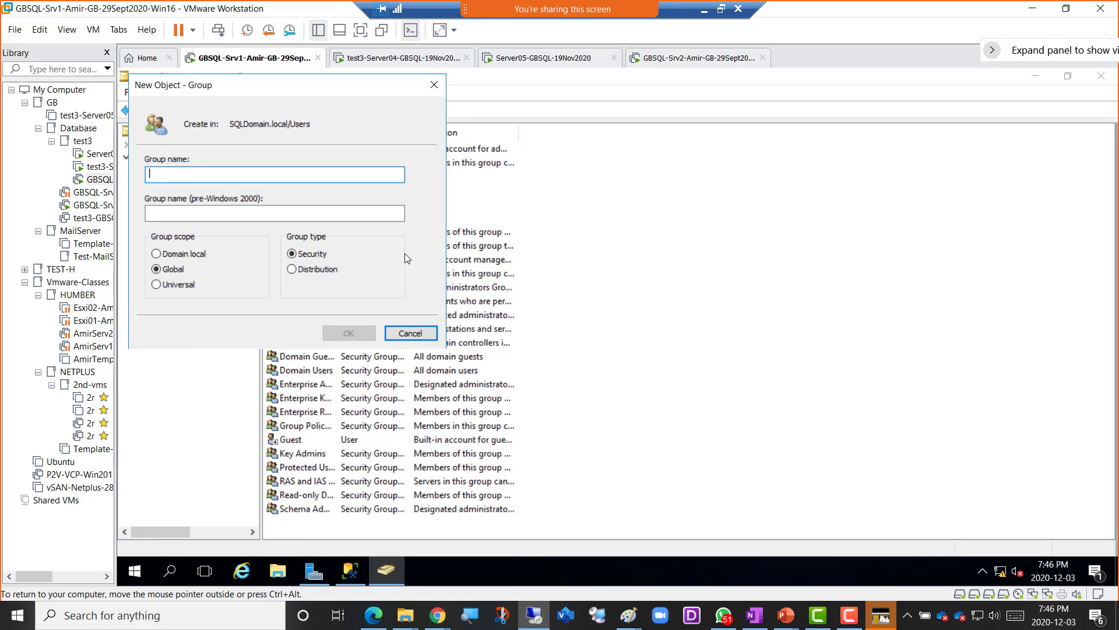
{"action": "type", "text": "SQ"}
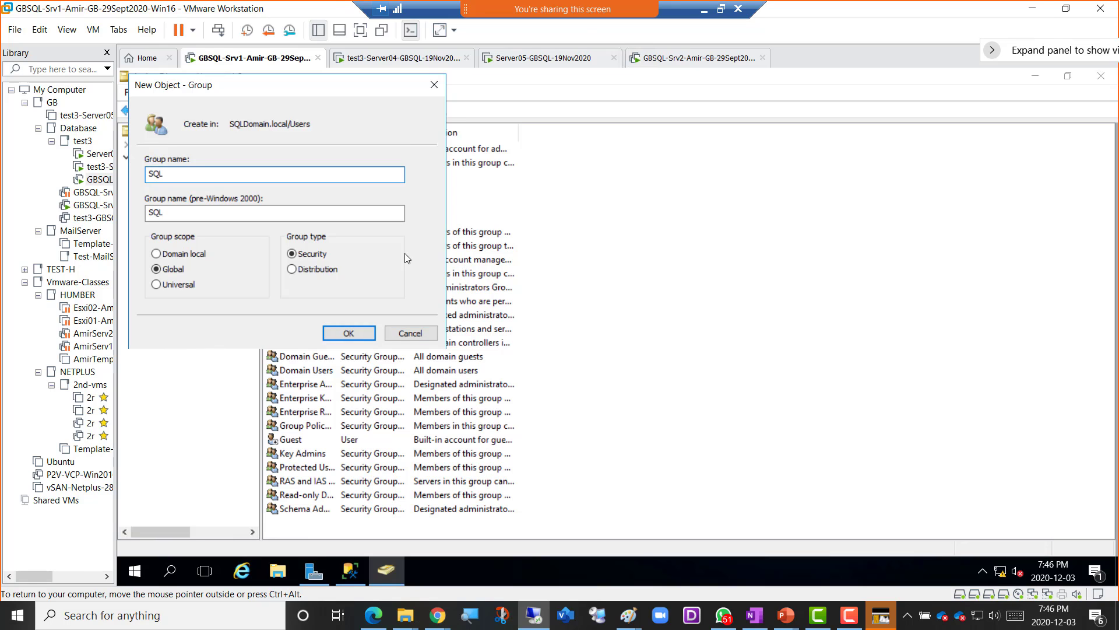
{"action": "type", "text": "LAdminGroup"}
{"action": "left_click", "coordinate": [343, 333]}
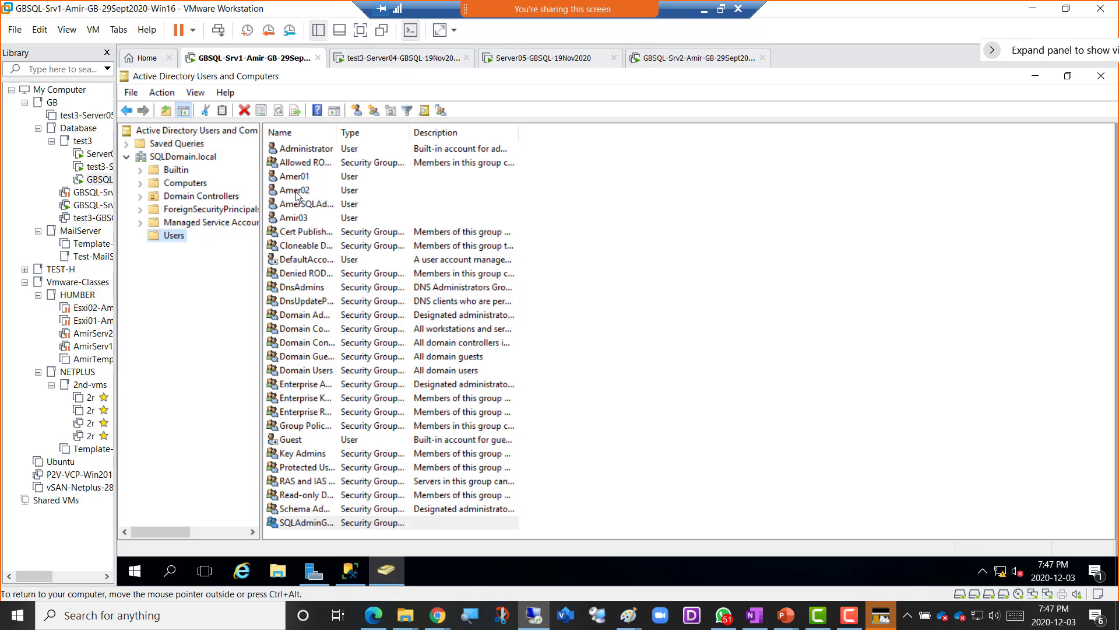
- Add user Amer02 to SQLAdminGroup, resolving the name from 'sqladmin'
{"action": "left_click", "coordinate": [302, 525]}
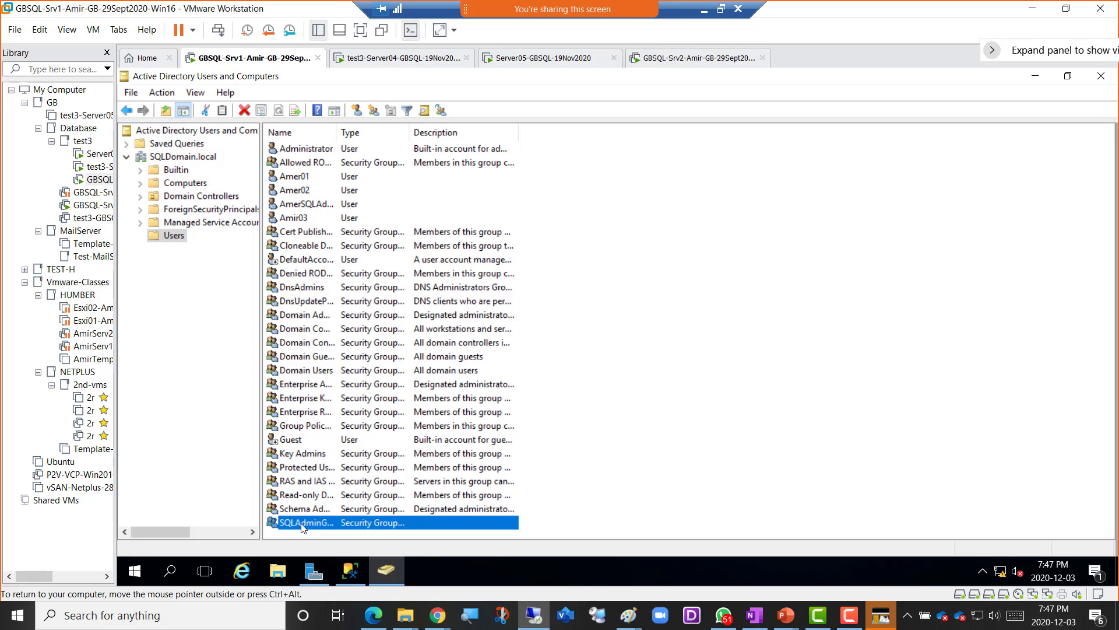
{"action": "left_click", "coordinate": [293, 192]}
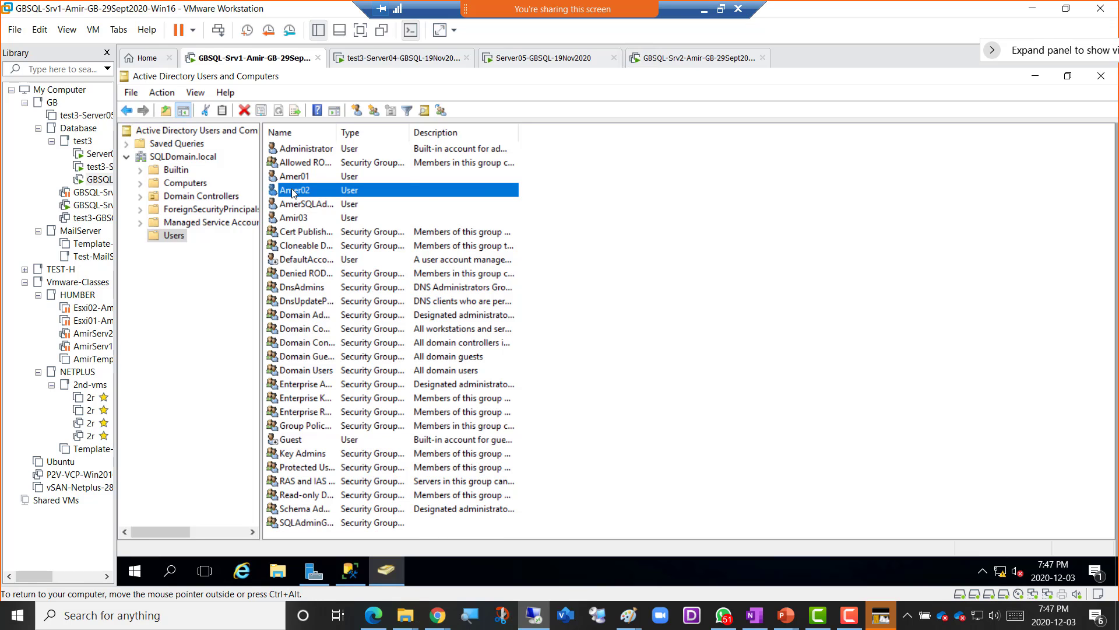
{"action": "right_click", "coordinate": [293, 192]}
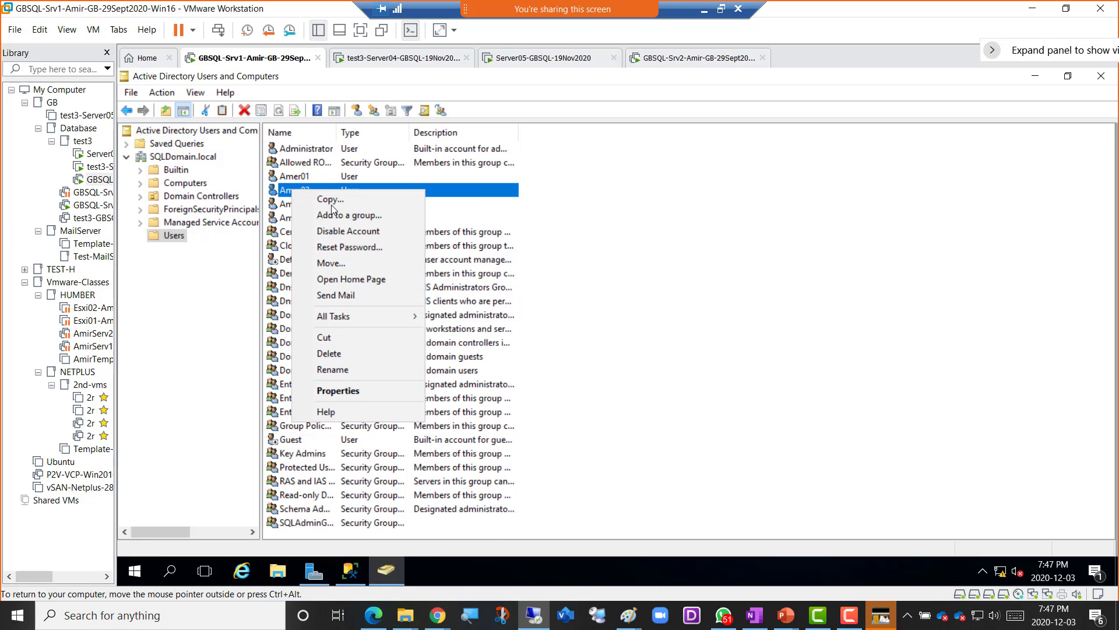
{"action": "left_click", "coordinate": [360, 215]}
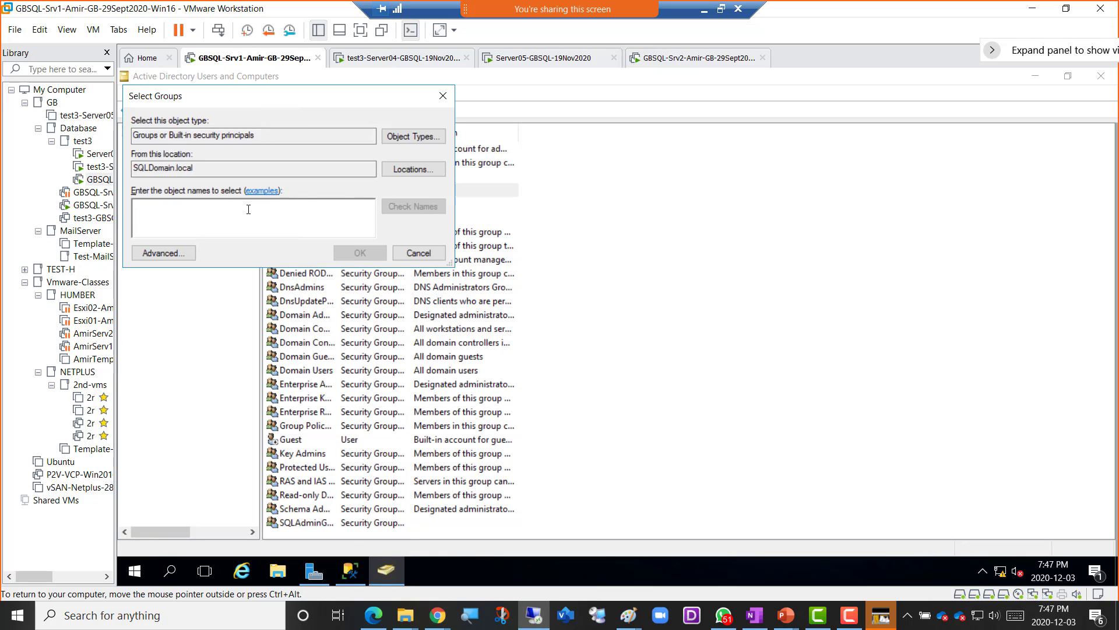
{"action": "type", "text": "sqladmin"}
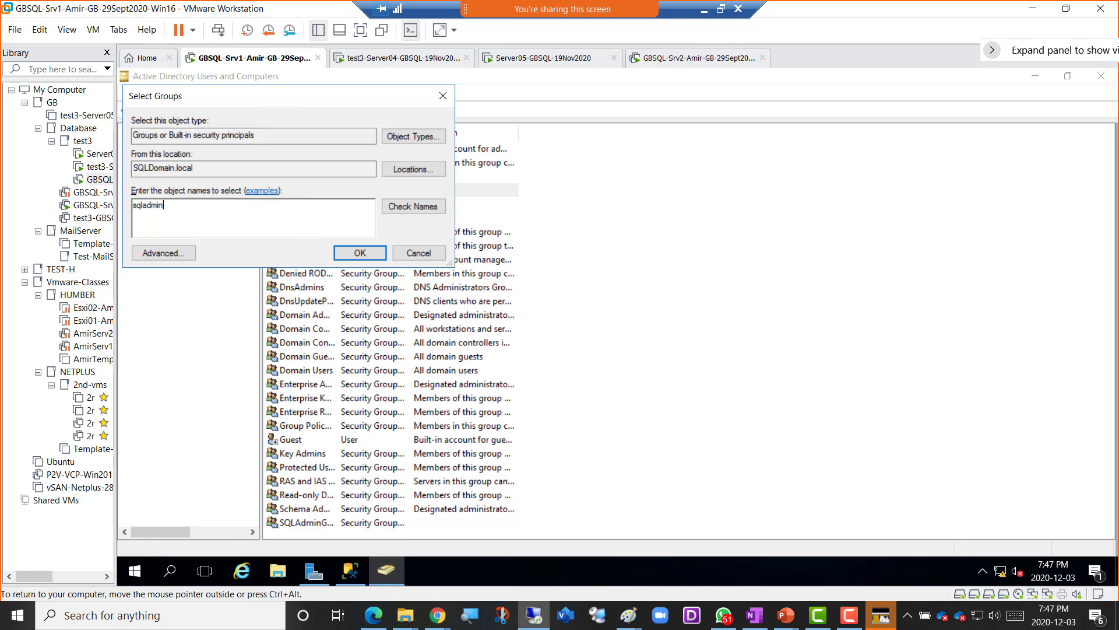
{"action": "left_click", "coordinate": [404, 208]}
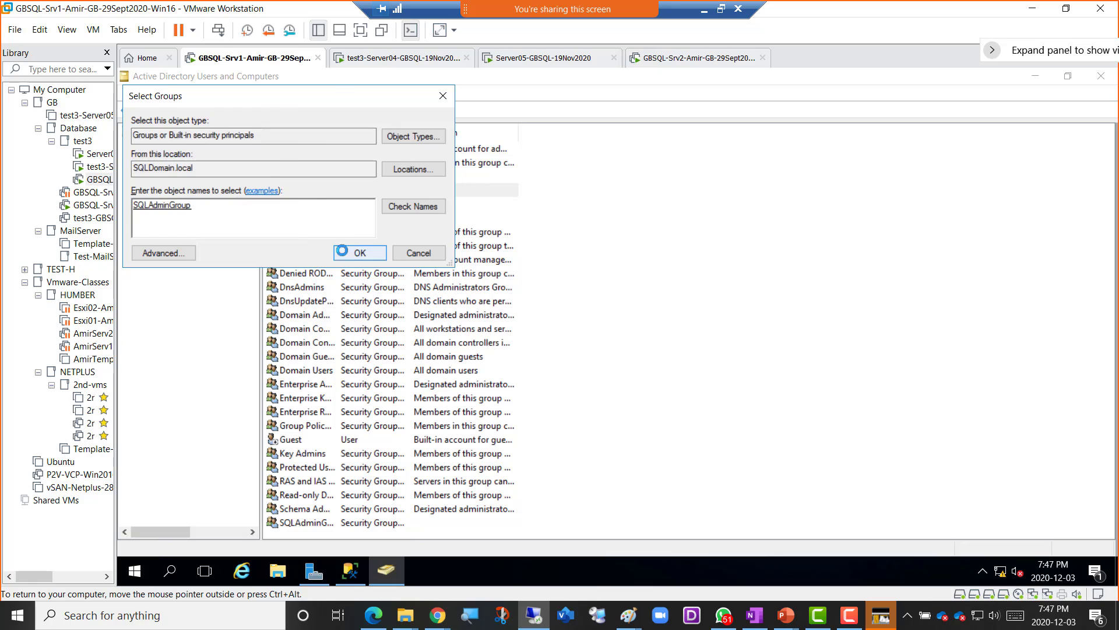
{"action": "left_click", "coordinate": [357, 252]}
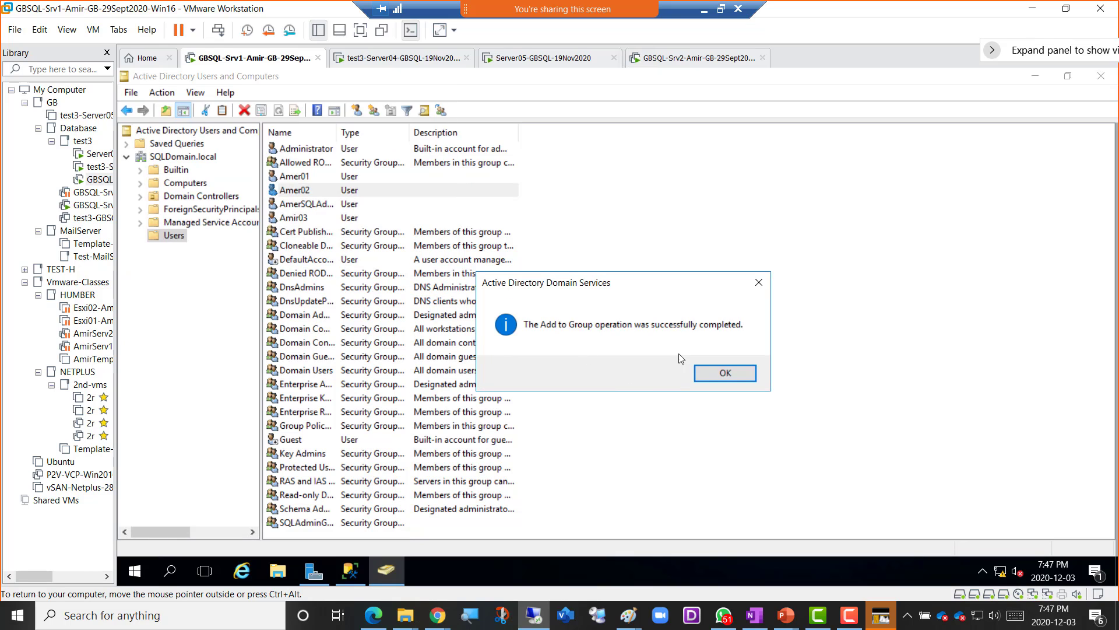
{"action": "left_click", "coordinate": [733, 379]}
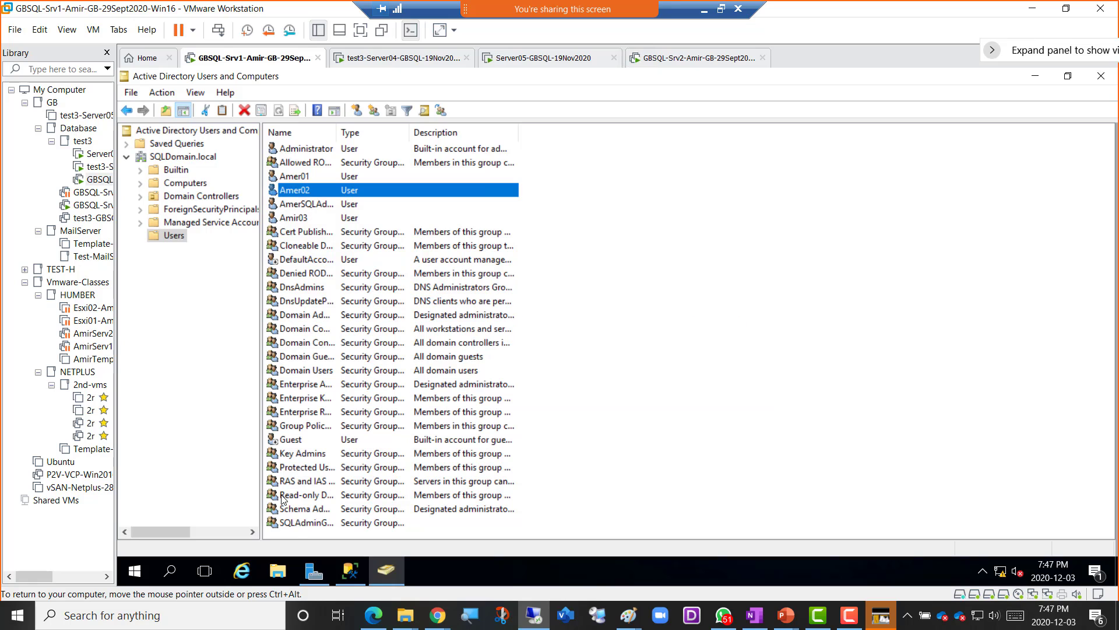
- Check SQLAdminGroup's Members tab for Amer02, then close its properties
{"action": "double_click", "coordinate": [298, 525]}
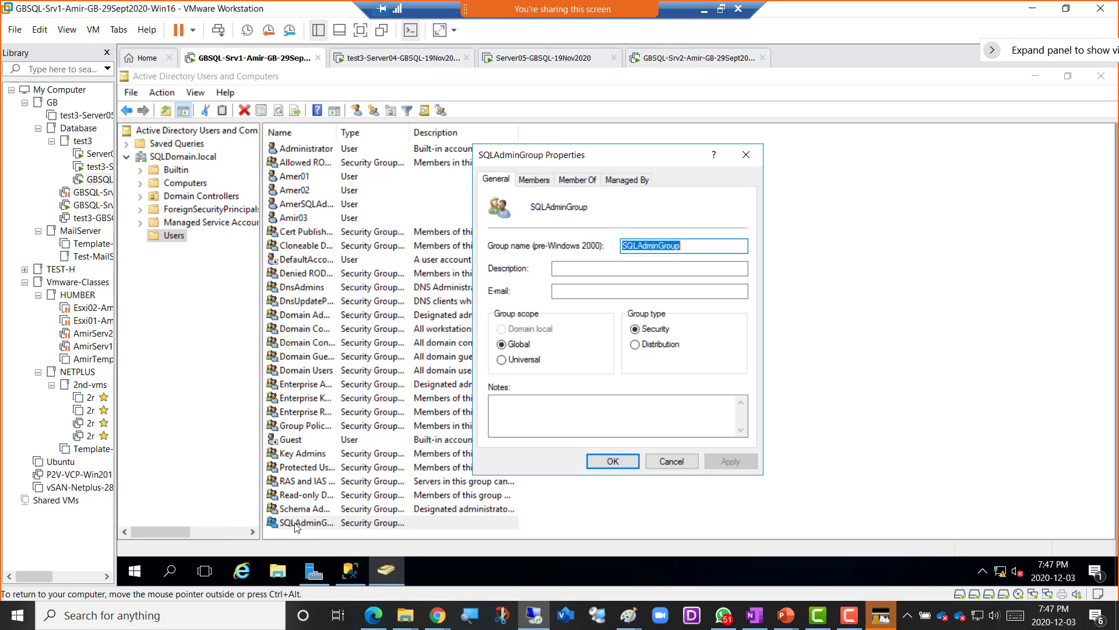
{"action": "left_click", "coordinate": [533, 180]}
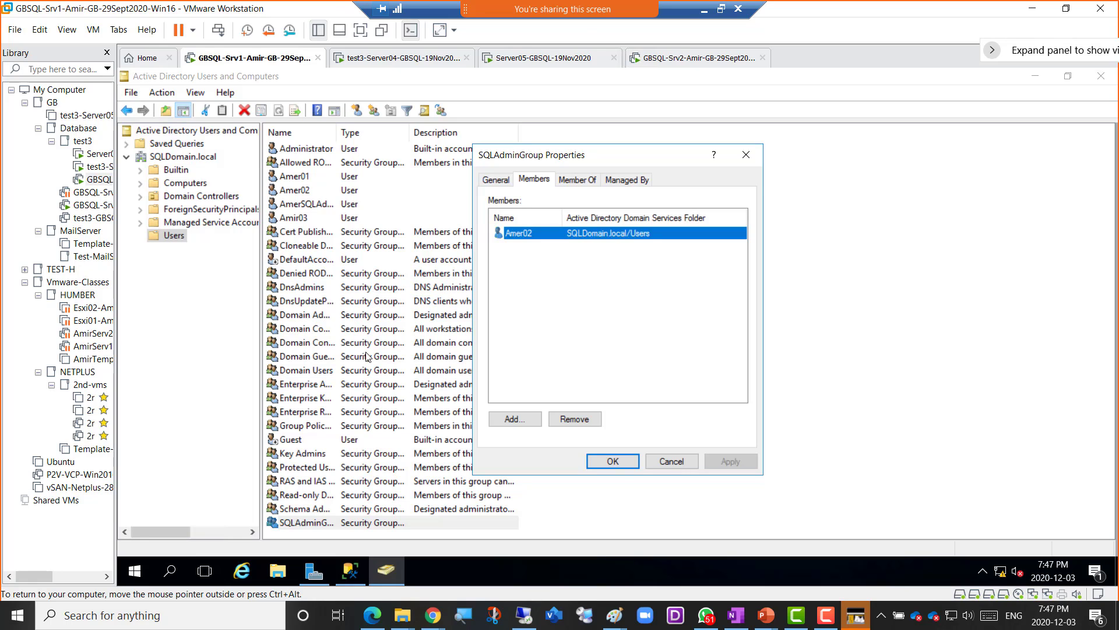
{"action": "left_click", "coordinate": [607, 462]}
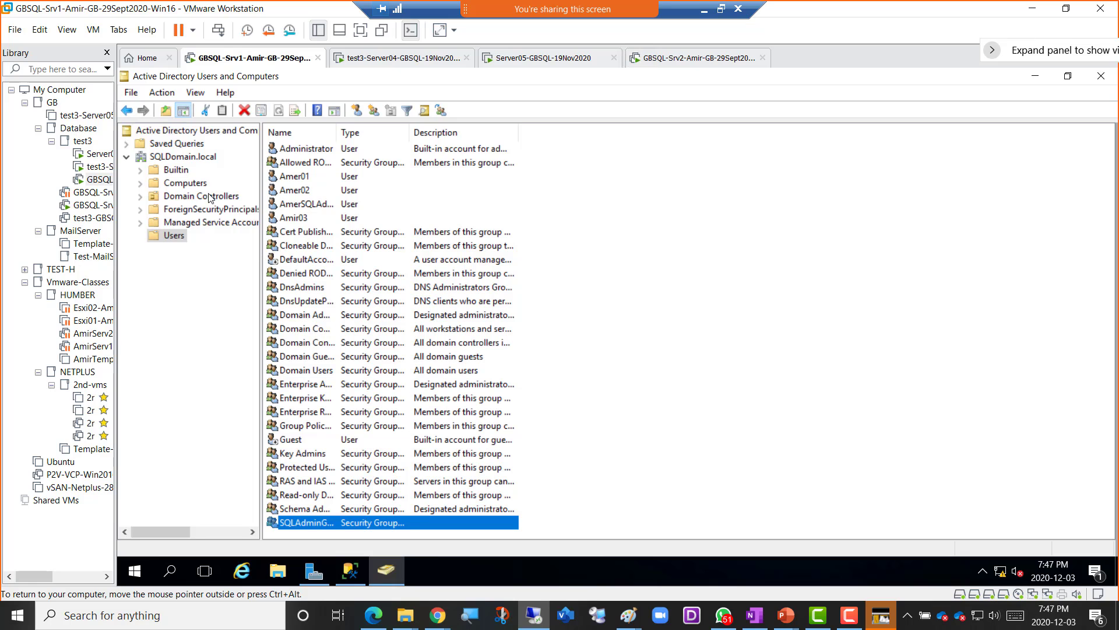
- Refresh SQLDomain.local in ADUC, then expand Security > Logins for GBCLUSTER\EVAL in SSMS
{"action": "left_click", "coordinate": [195, 157]}
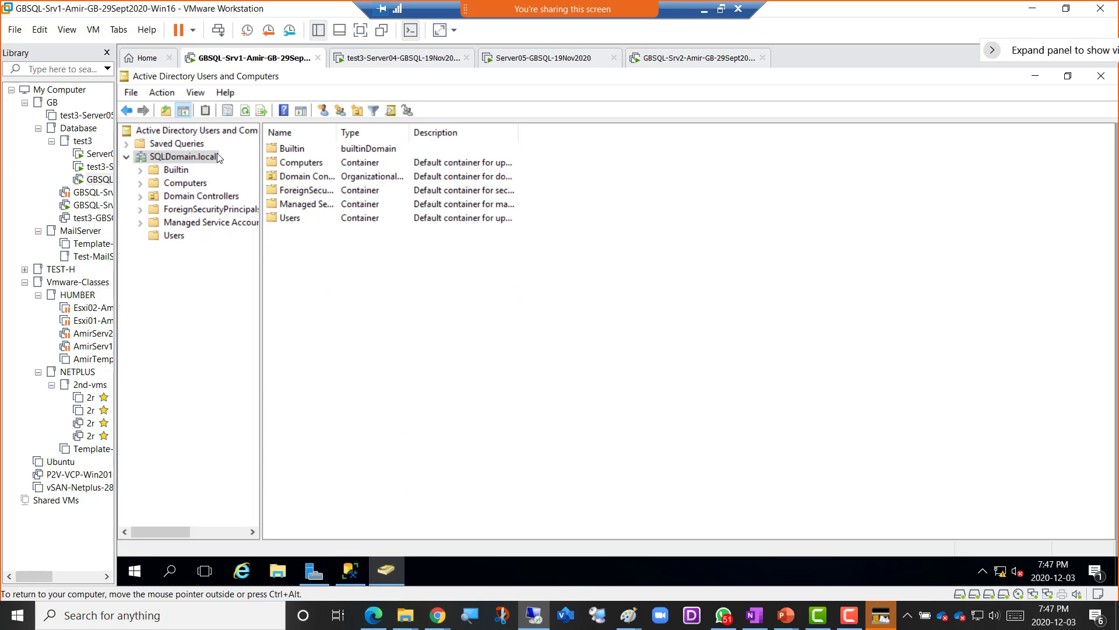
{"action": "left_click", "coordinate": [246, 110]}
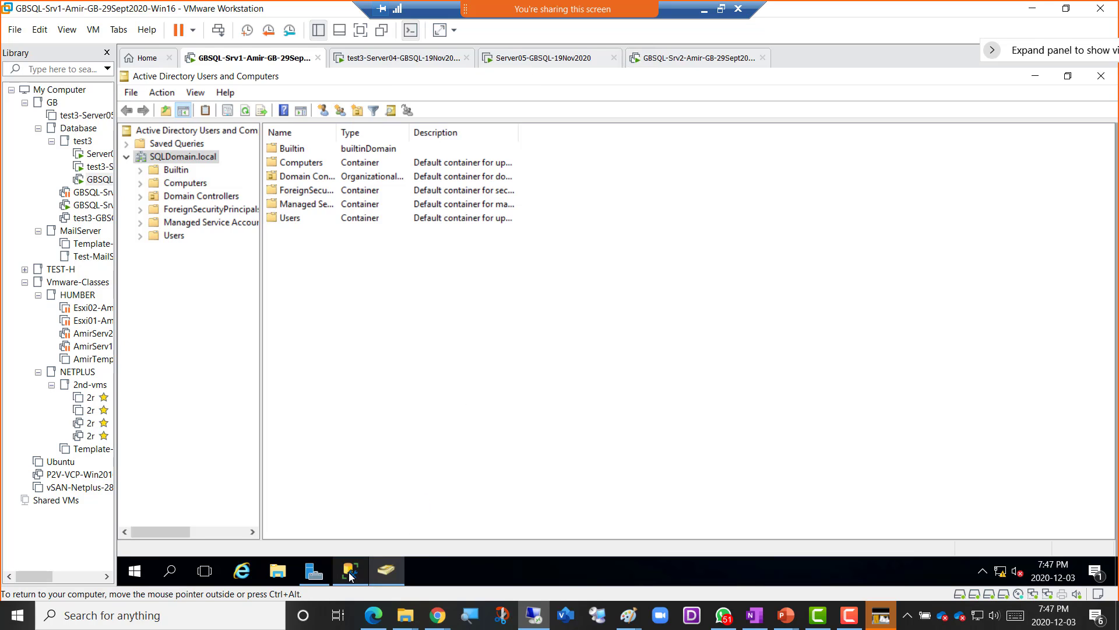
{"action": "left_click", "coordinate": [365, 507]}
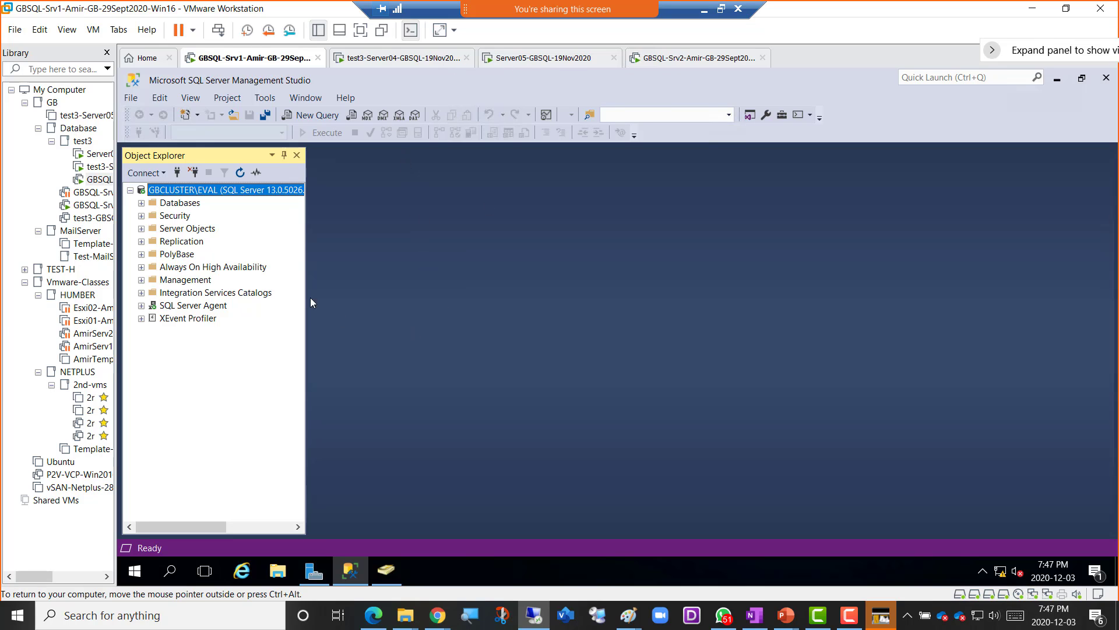
{"action": "left_click", "coordinate": [141, 217]}
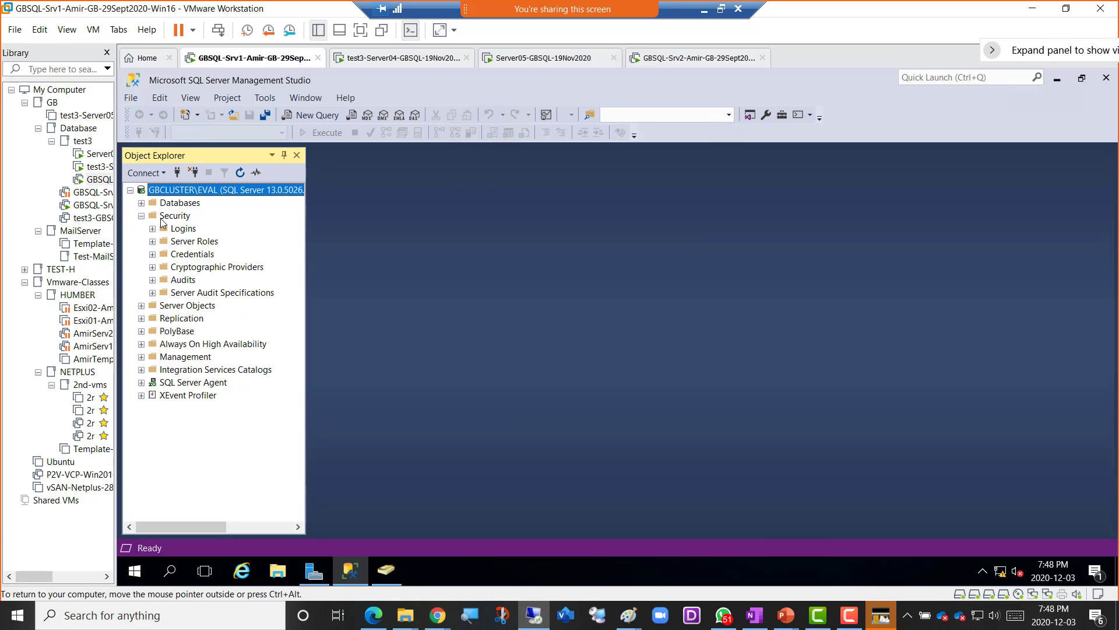
{"action": "left_click", "coordinate": [179, 229]}
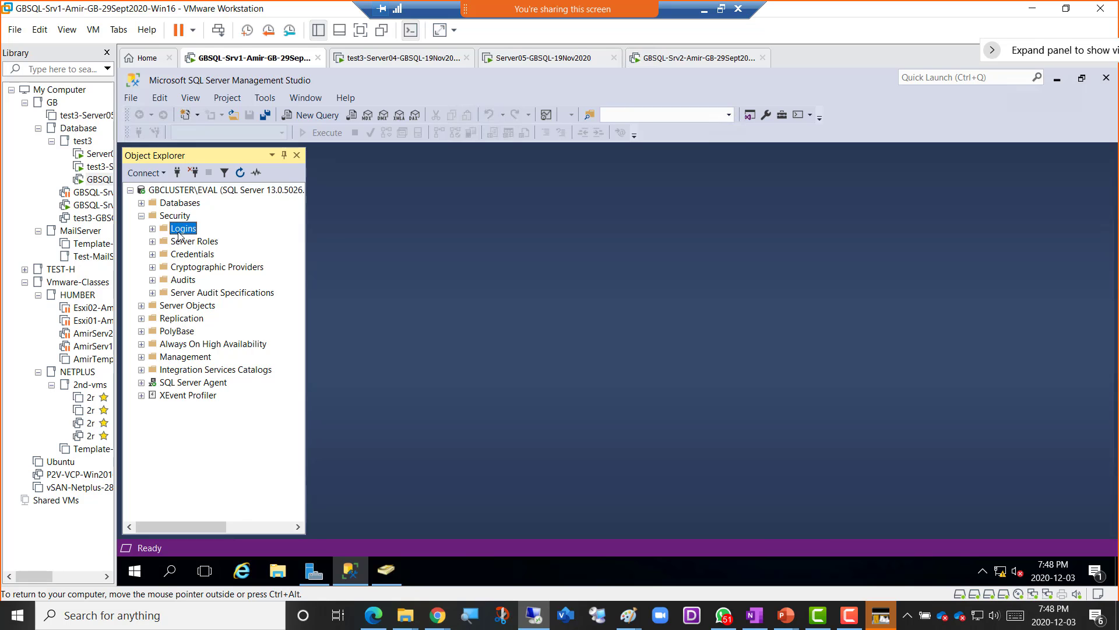
{"action": "left_click", "coordinate": [153, 229]}
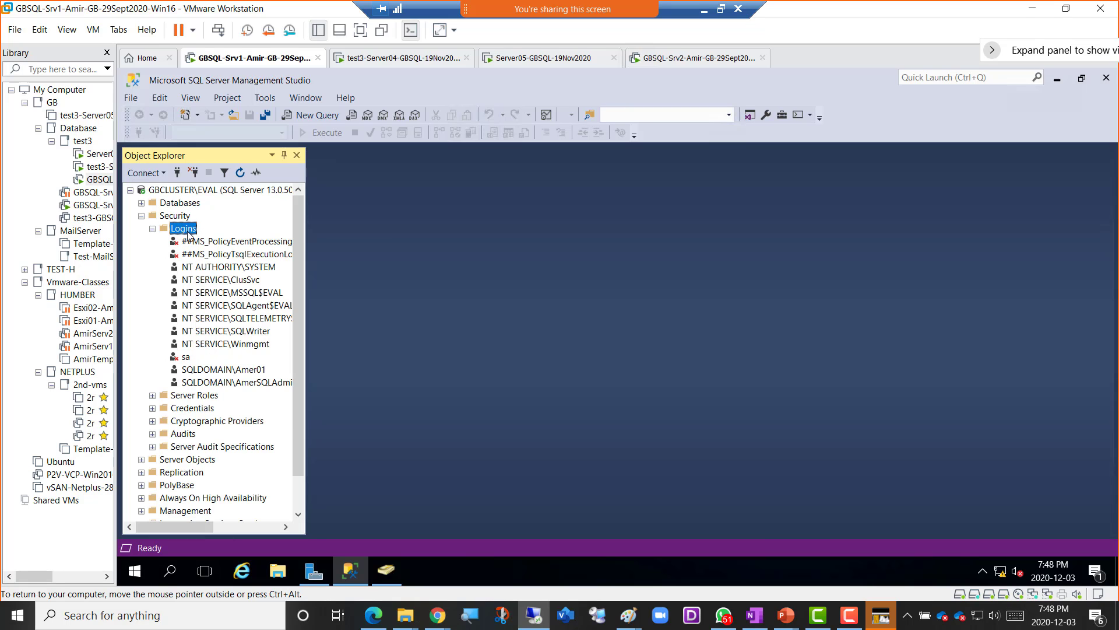
- Start a new login and set the Windows account search location to Entire Directory
{"action": "right_click", "coordinate": [188, 232]}
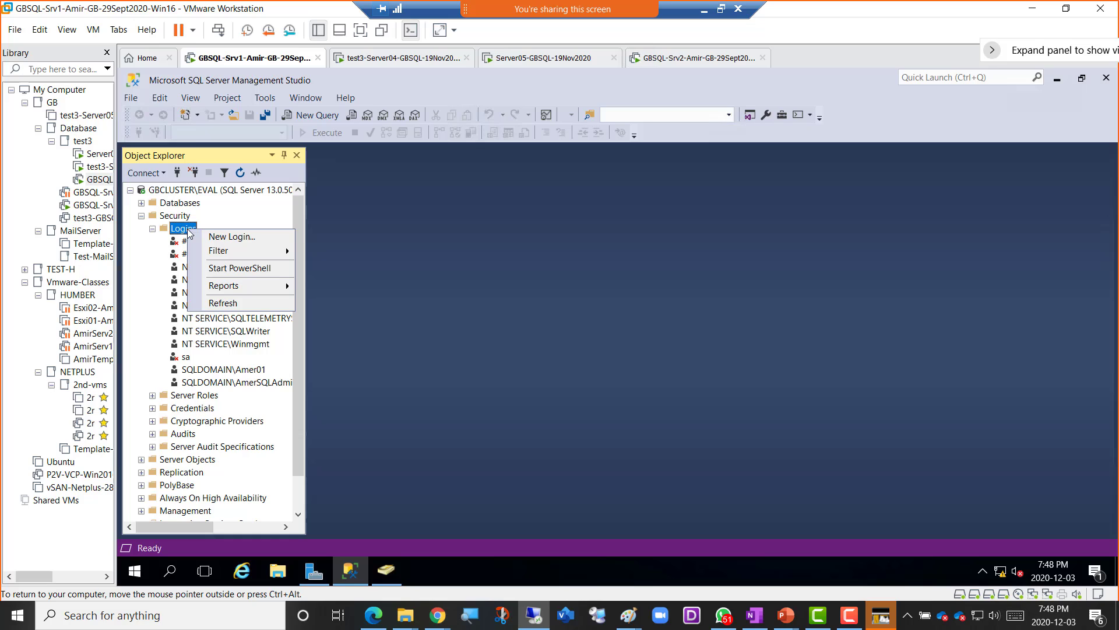
{"action": "left_click", "coordinate": [249, 237]}
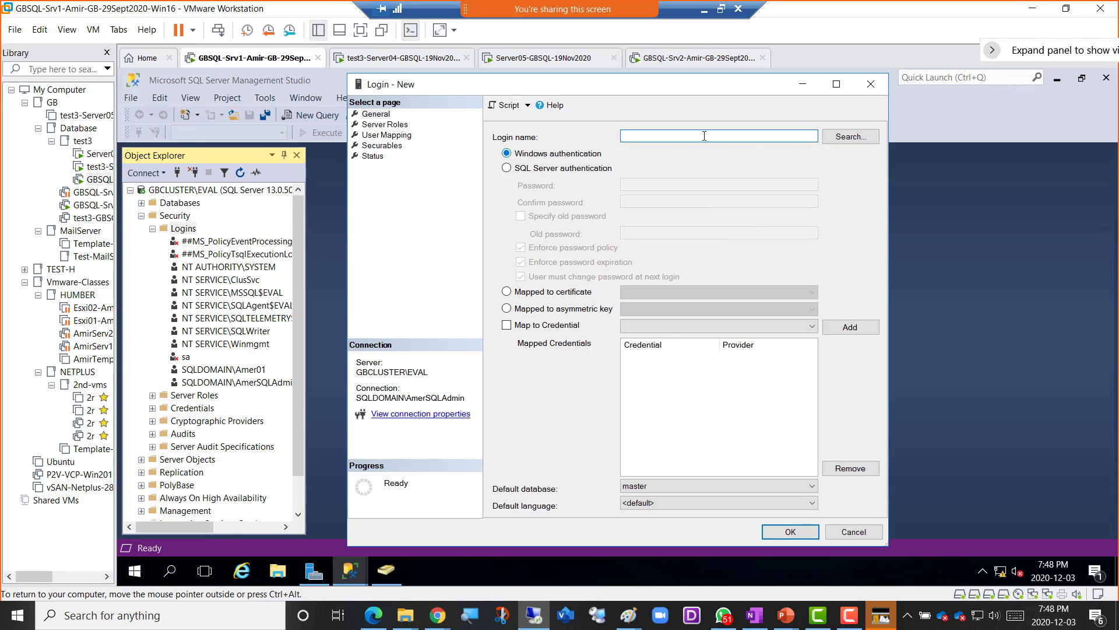
{"action": "left_click", "coordinate": [854, 140]}
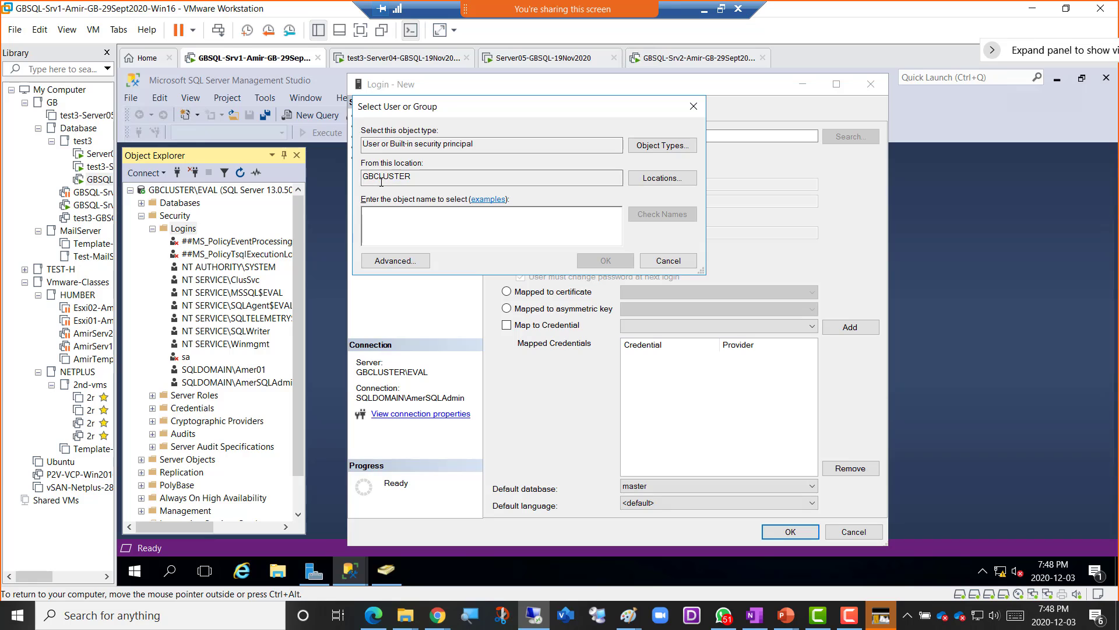
{"action": "left_click", "coordinate": [661, 178]}
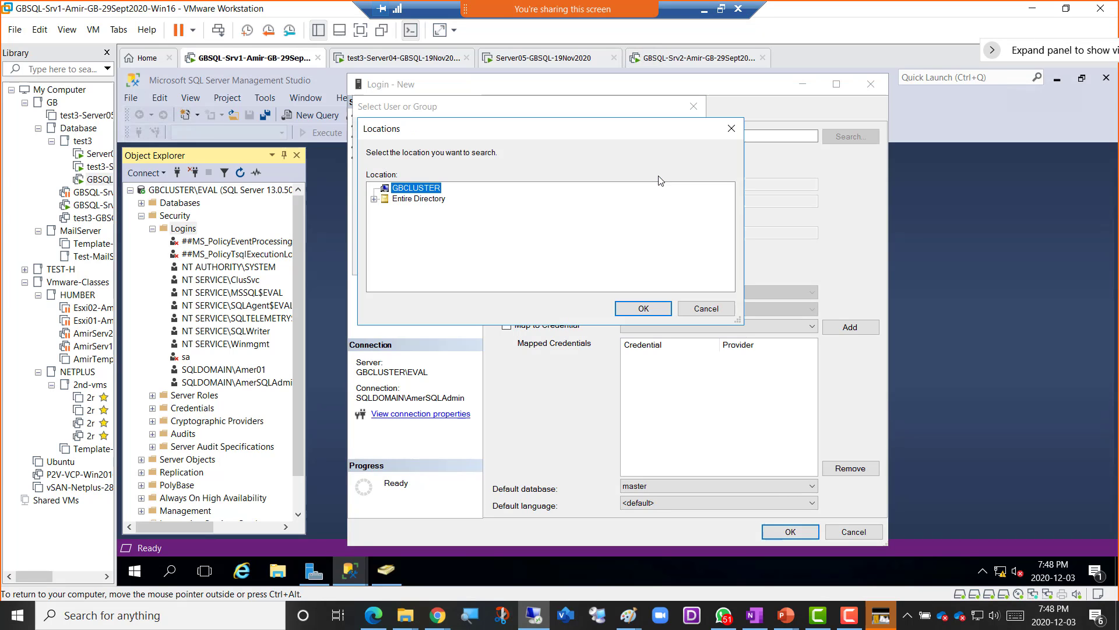
{"action": "left_click", "coordinate": [421, 199]}
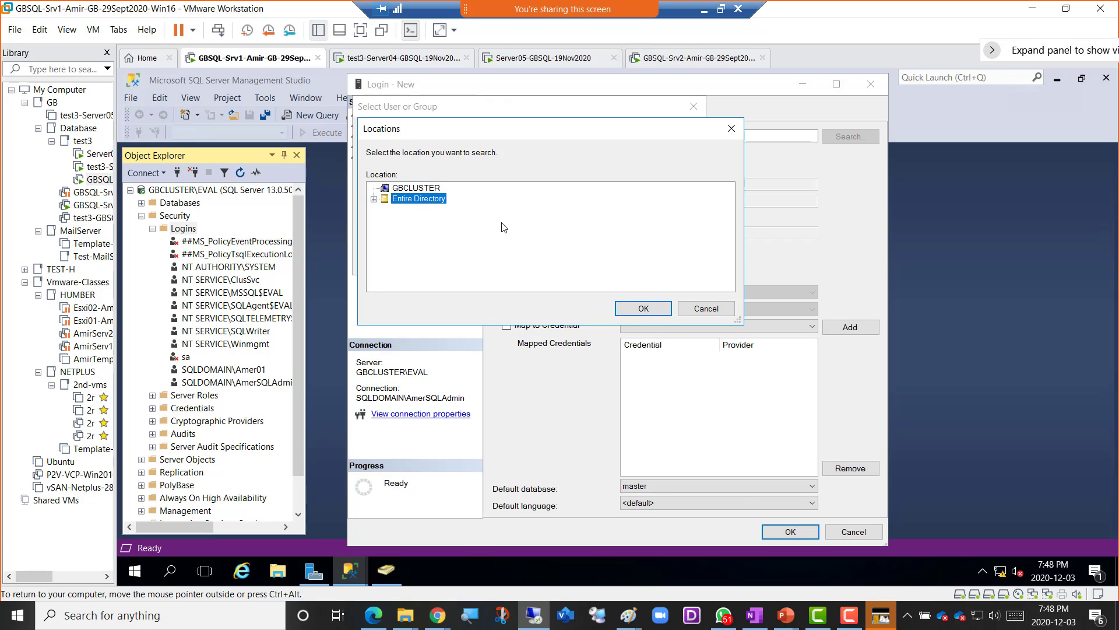
{"action": "left_click", "coordinate": [662, 317]}
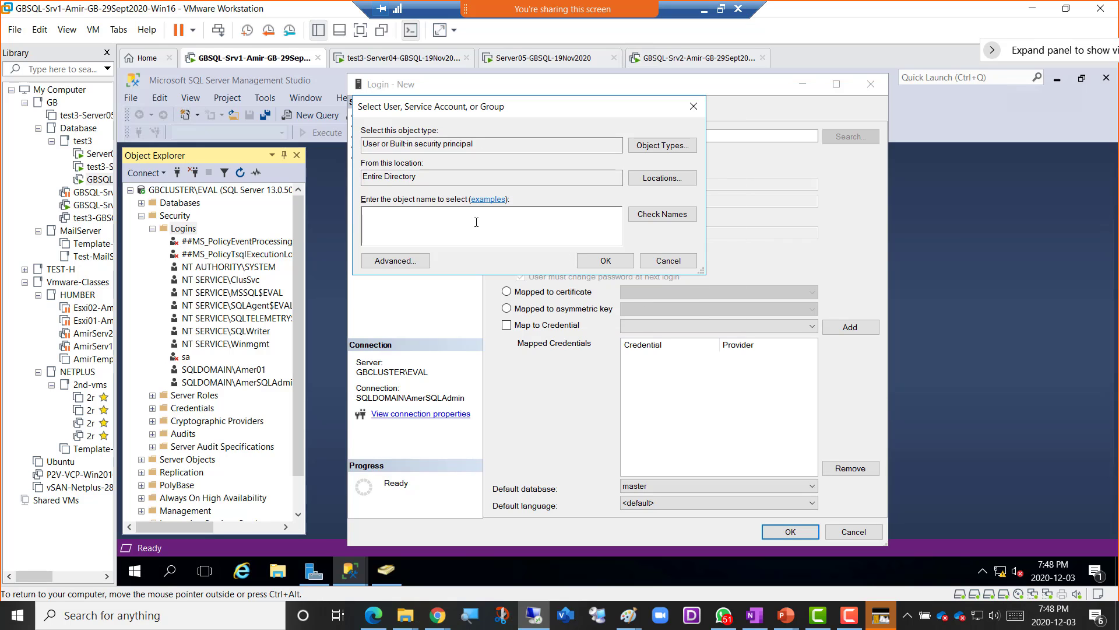
- Search for 'sqladmin', then retry as 'sql'; neither name is found
{"action": "left_click", "coordinate": [448, 223]}
{"action": "type", "text": "sqladmin"}
{"action": "left_click", "coordinate": [649, 218]}
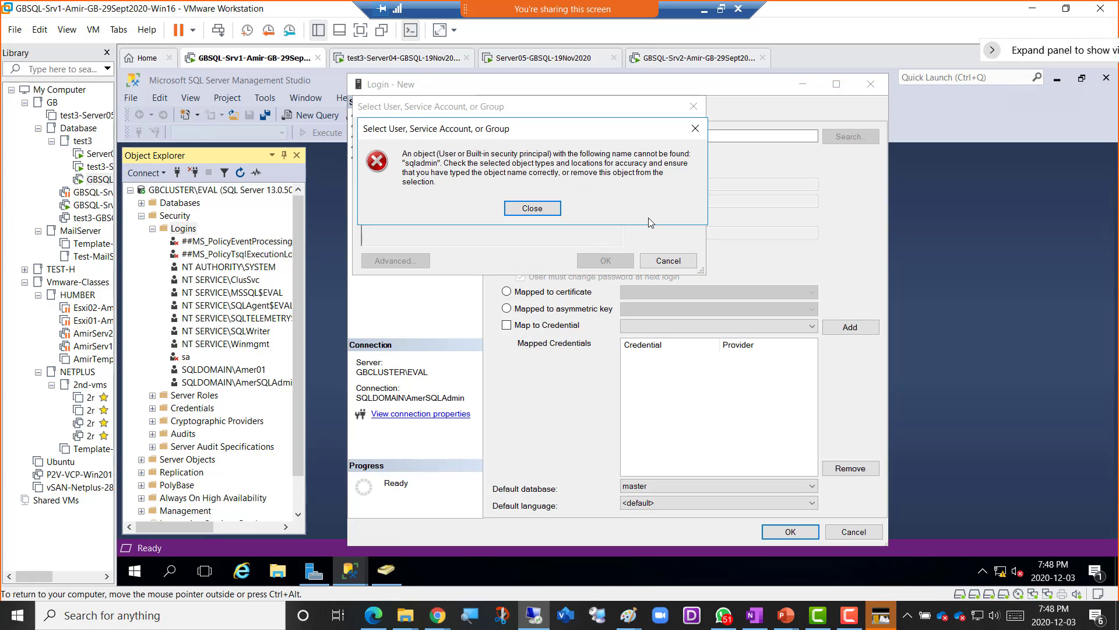
{"action": "left_click", "coordinate": [528, 213]}
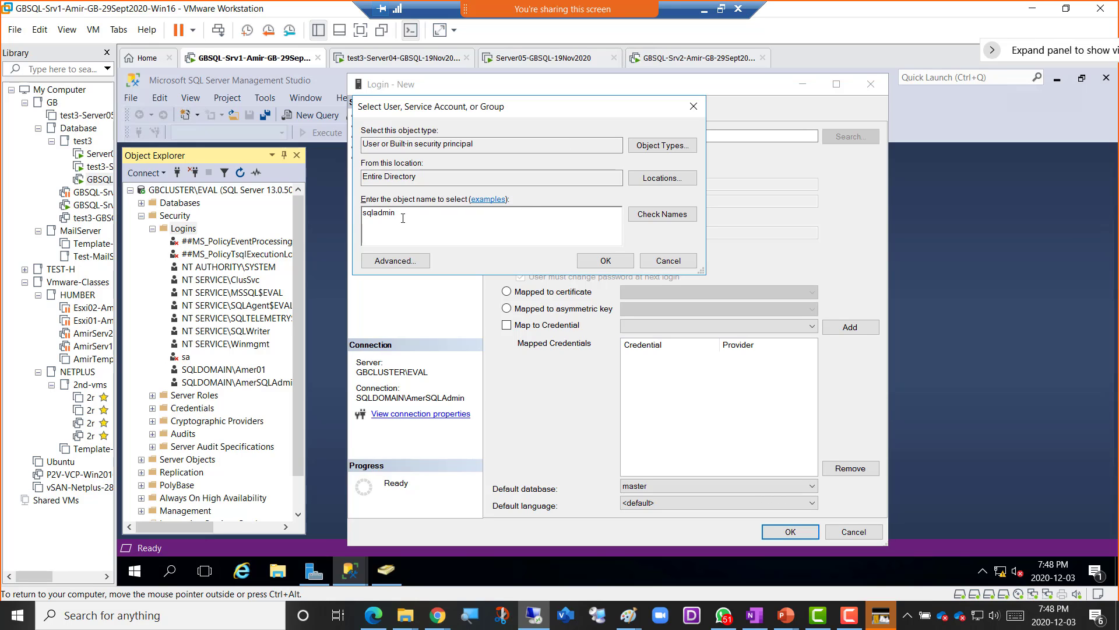
{"action": "key", "text": "BackSpace"}
{"action": "key", "text": "BackSpace"}
{"action": "key", "text": "BackSpace"}
{"action": "left_click", "coordinate": [677, 220]}
{"action": "left_click", "coordinate": [533, 208]}
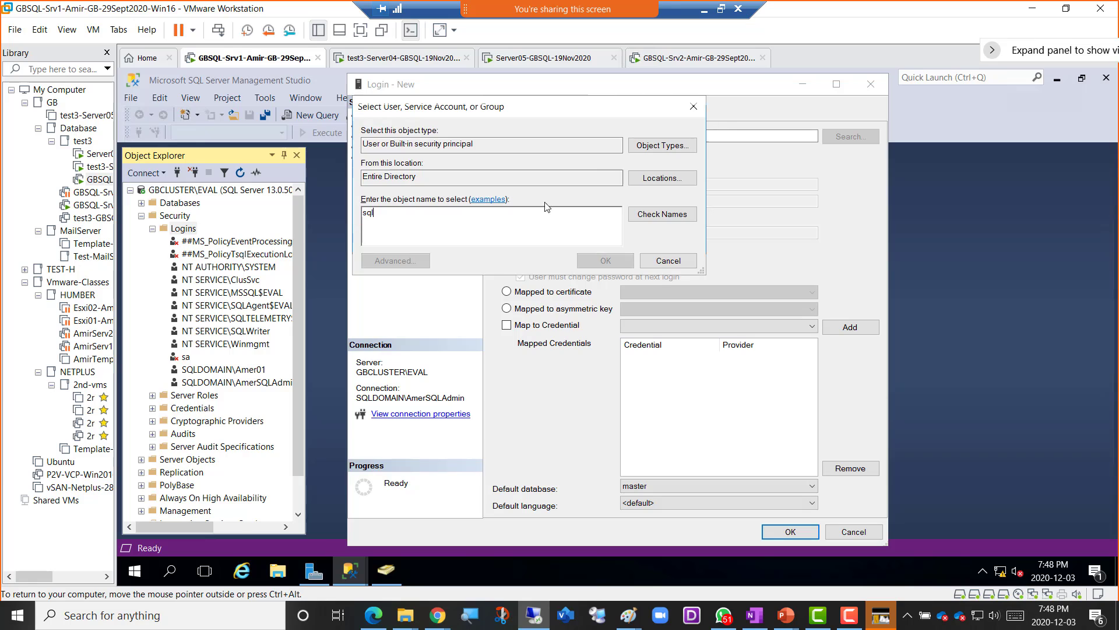
- Add Groups to the object types and resolve 'sql' to SQLDOMAIN\SQLAdminGroup as the login name
{"action": "left_click", "coordinate": [665, 147]}
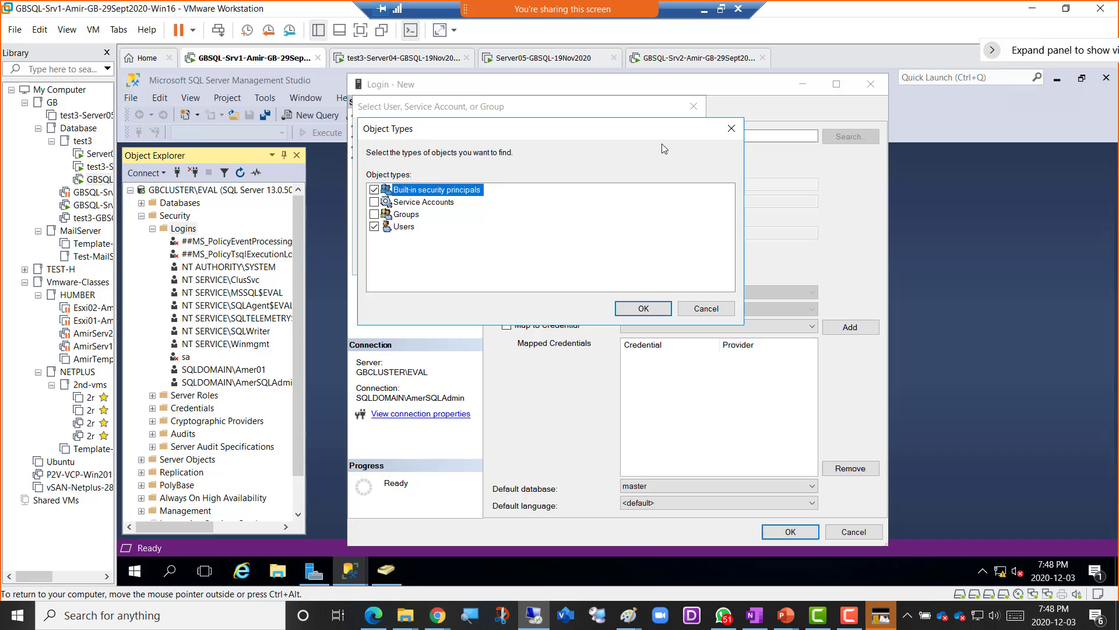
{"action": "left_click", "coordinate": [375, 215]}
{"action": "left_click", "coordinate": [634, 310]}
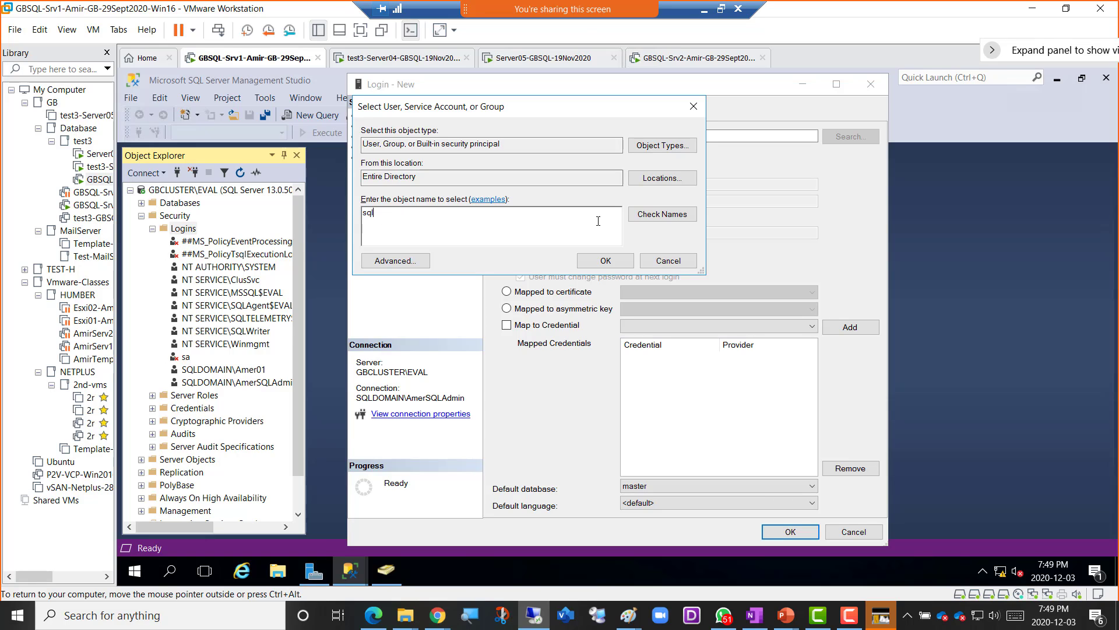
{"action": "left_click", "coordinate": [660, 218]}
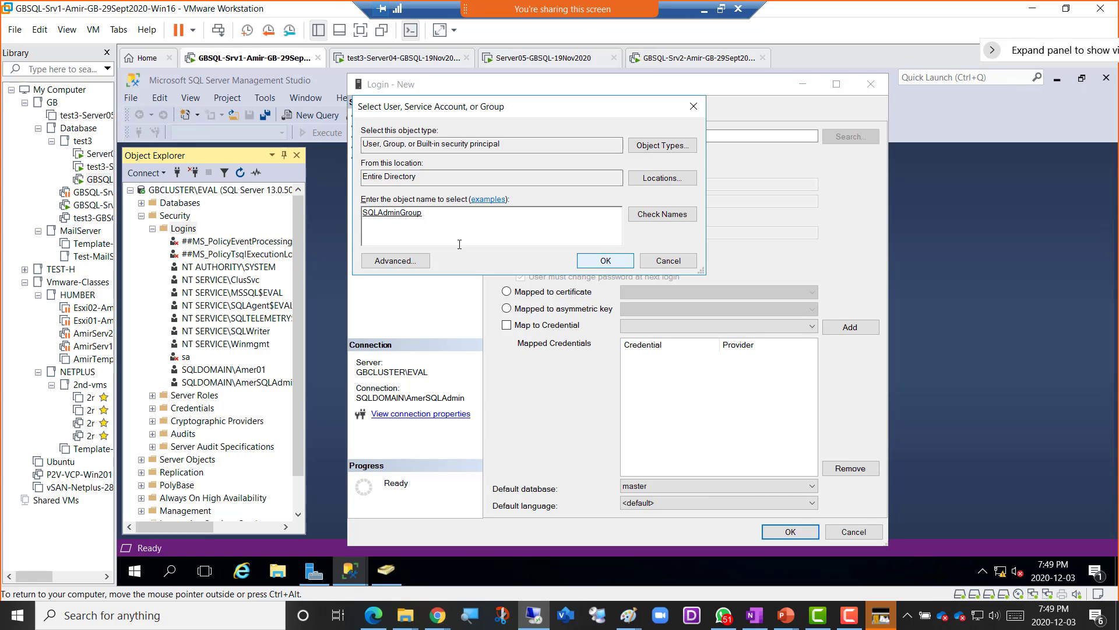
{"action": "left_click", "coordinate": [588, 265]}
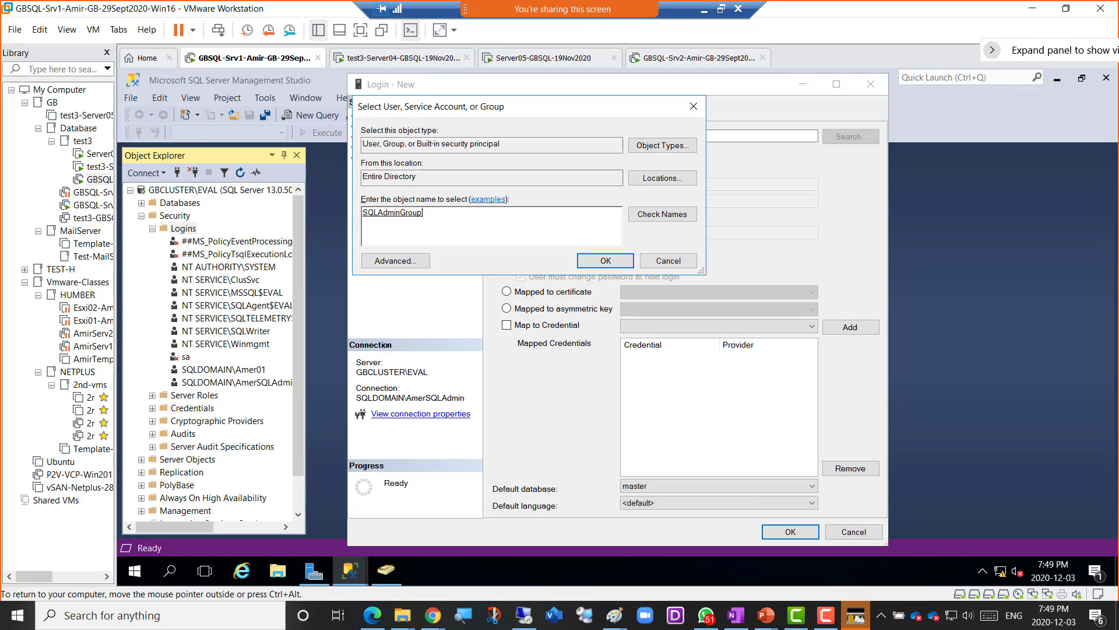
{"action": "left_click", "coordinate": [589, 261]}
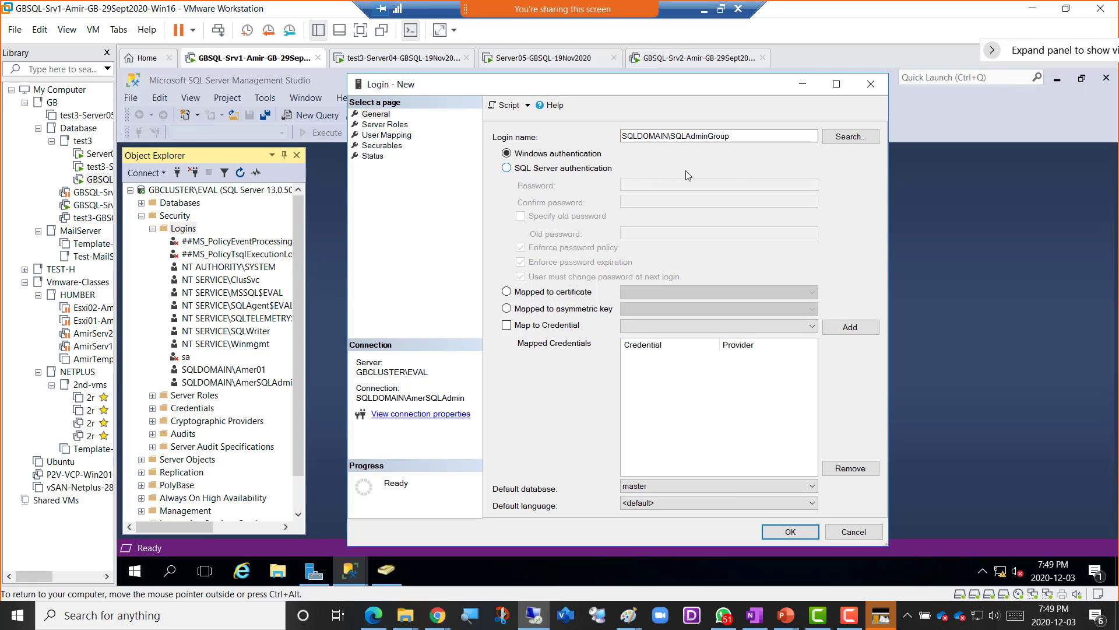
- Tick sysadmin on the login's Server Roles page
{"action": "left_click", "coordinate": [385, 125]}
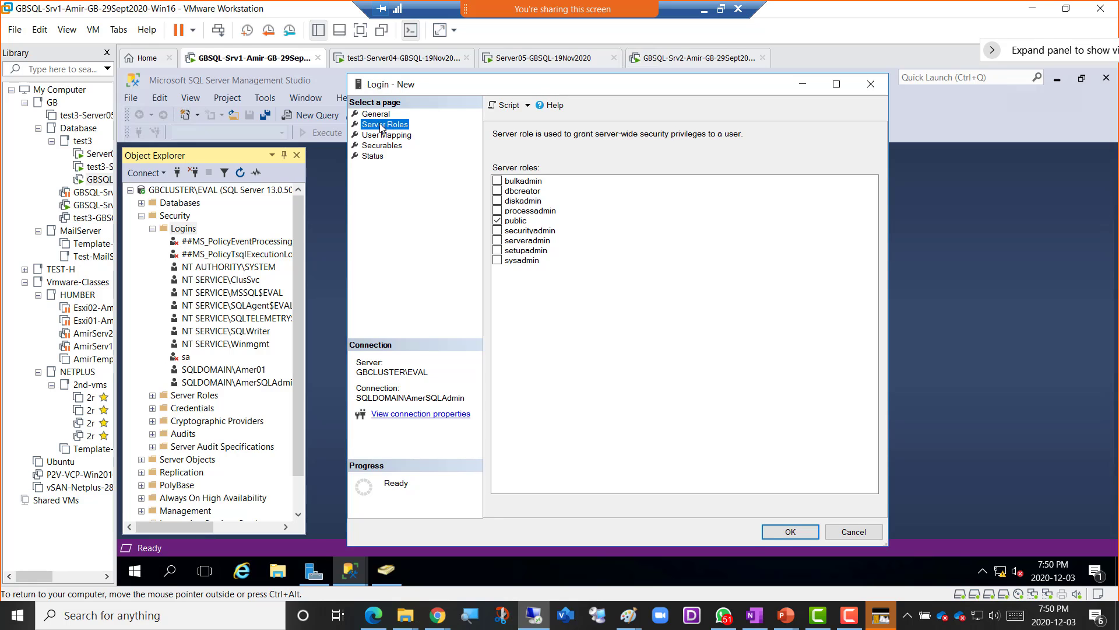
{"action": "left_click", "coordinate": [498, 259]}
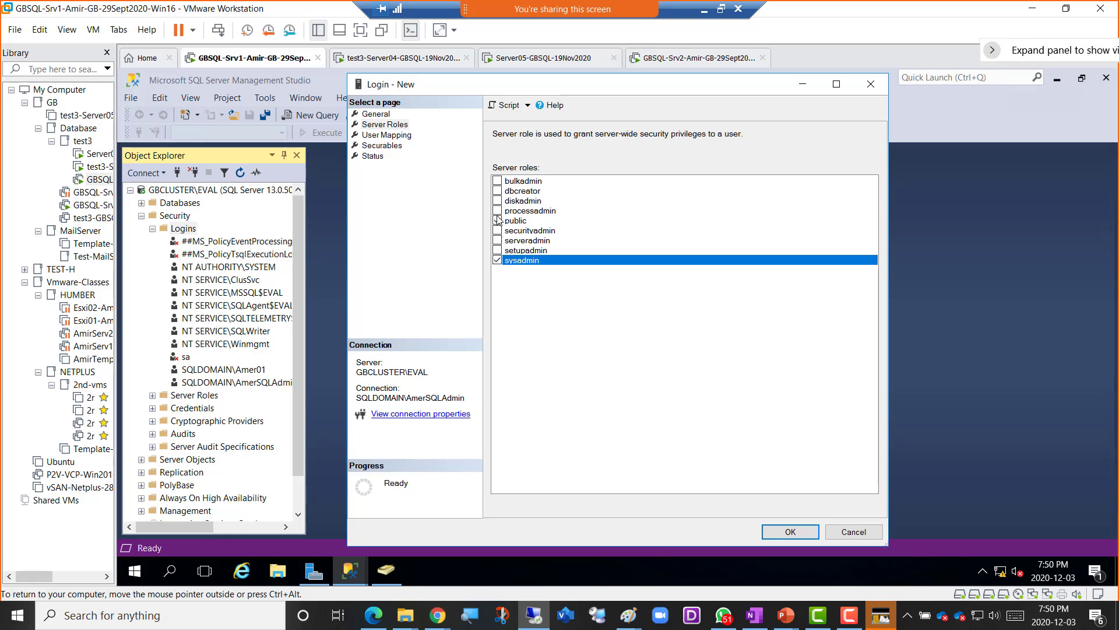
- Map the login to AmerDB01 and AmerDB02 as db_owner, return to General, and exit full screen
{"action": "left_click", "coordinate": [394, 139]}
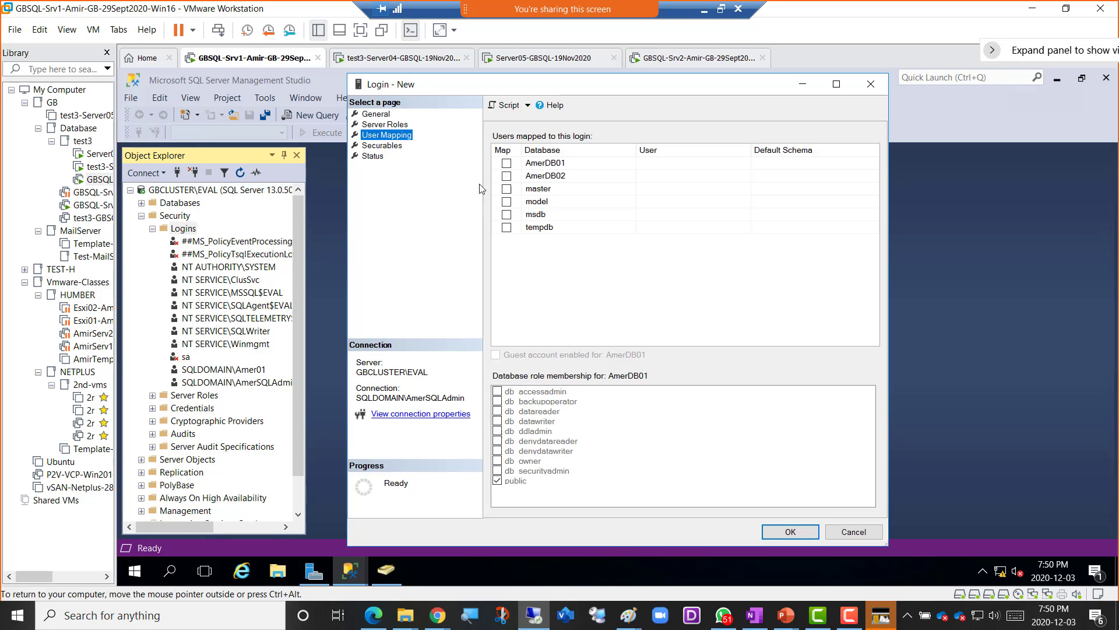
{"action": "left_click", "coordinate": [508, 166]}
{"action": "left_click", "coordinate": [507, 163]}
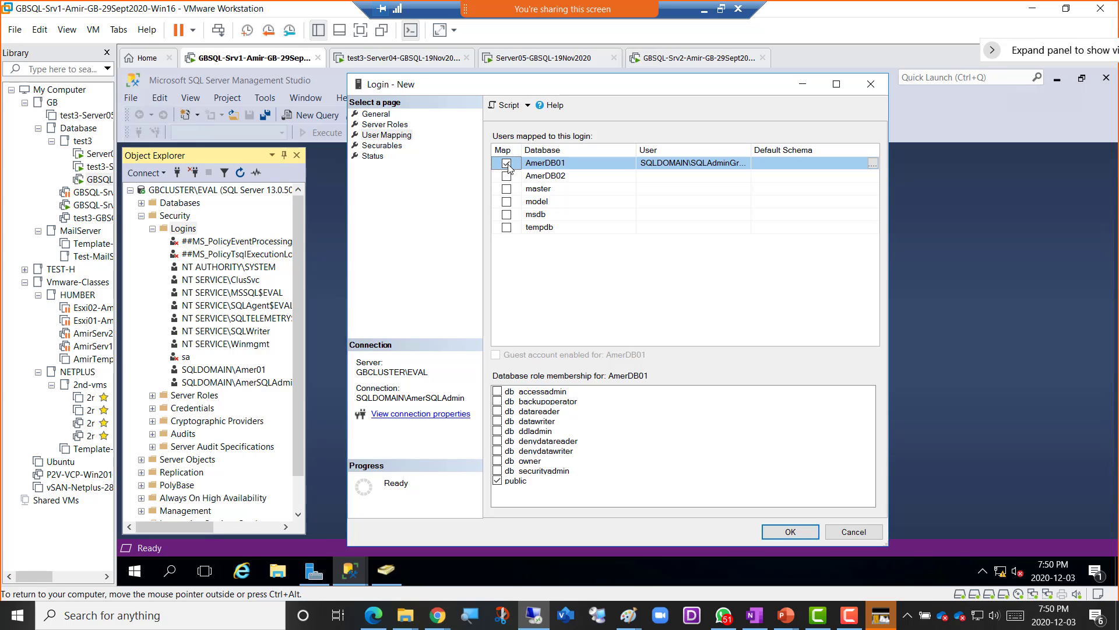
{"action": "left_click", "coordinate": [498, 461]}
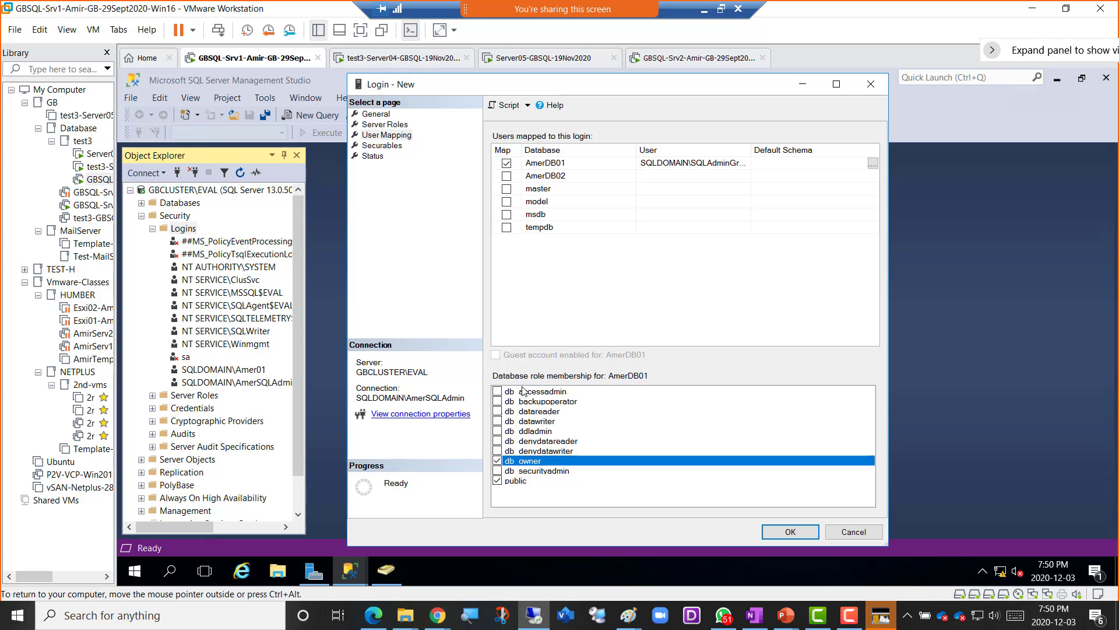
{"action": "left_click", "coordinate": [506, 176]}
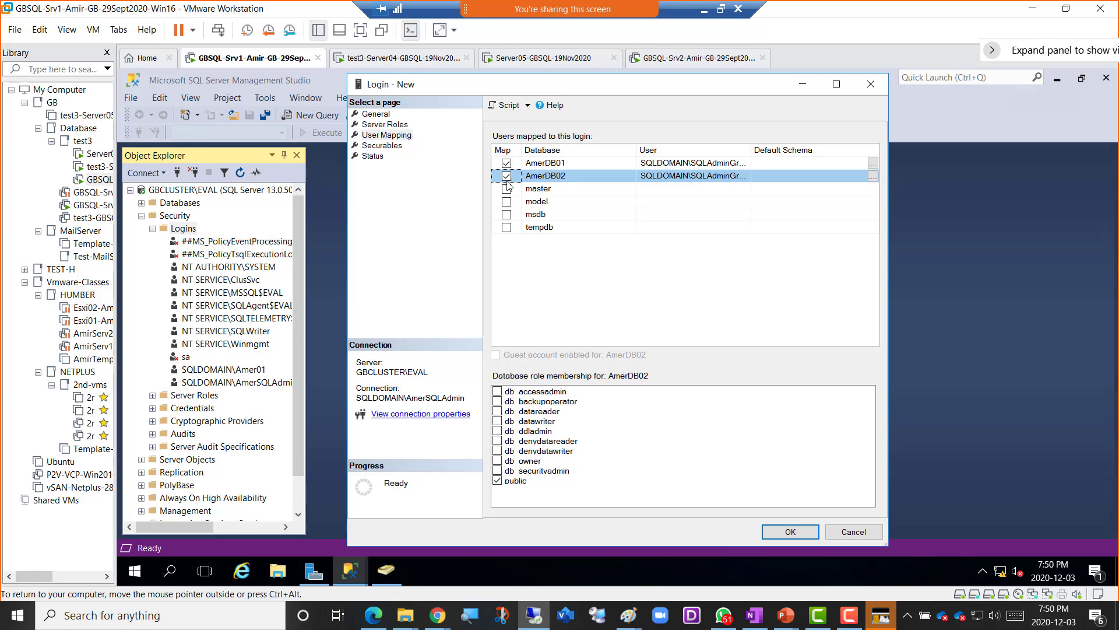
{"action": "left_click", "coordinate": [497, 461]}
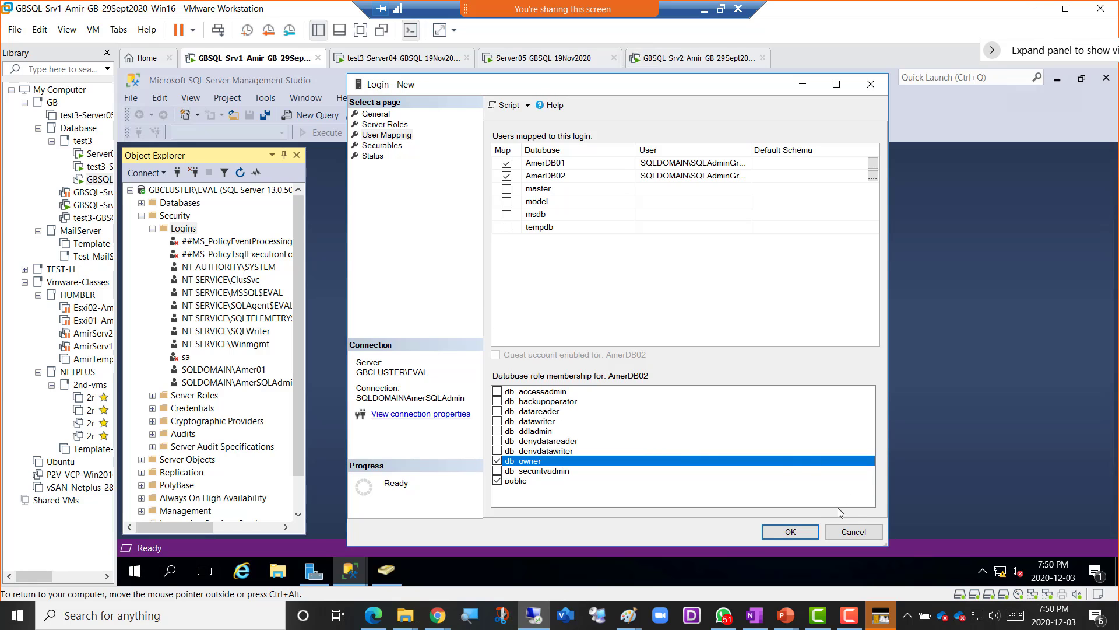
{"action": "left_click", "coordinate": [376, 114]}
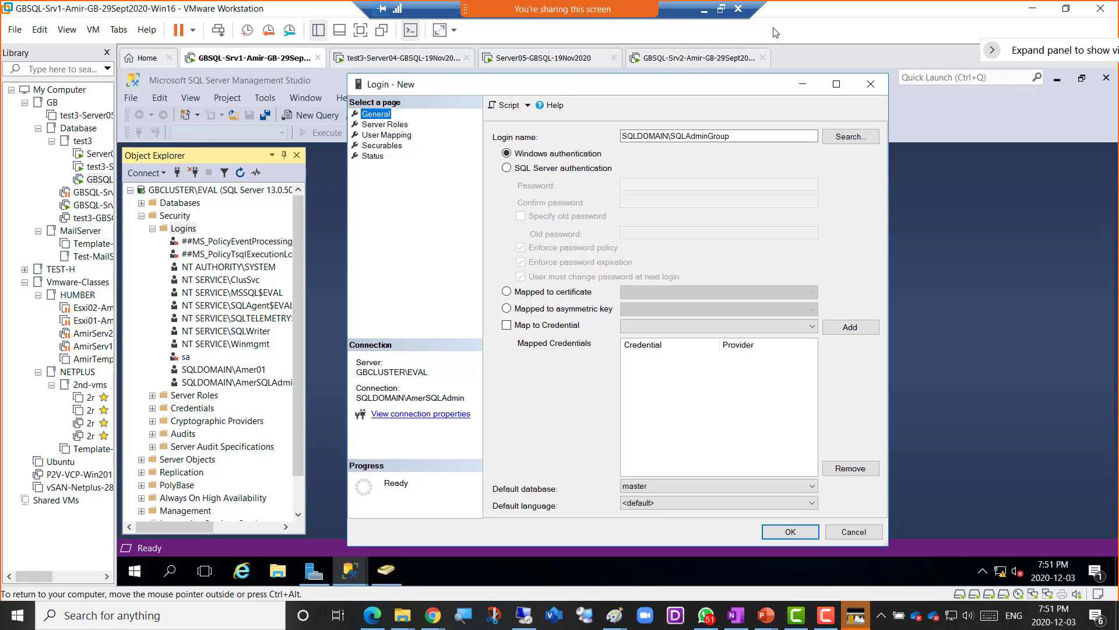
{"action": "left_click", "coordinate": [720, 10]}
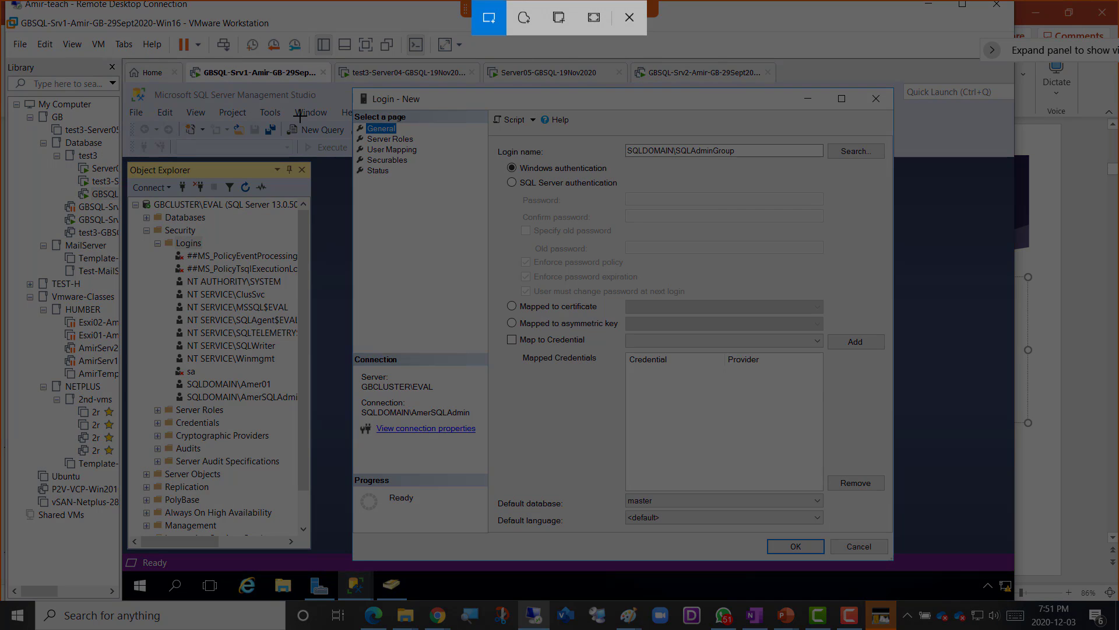
- Snip the new-login dialog and bring the OneNote class notes forward
{"action": "left_click_drag", "start_coordinate": [128, 60], "coordinate": [965, 596]}
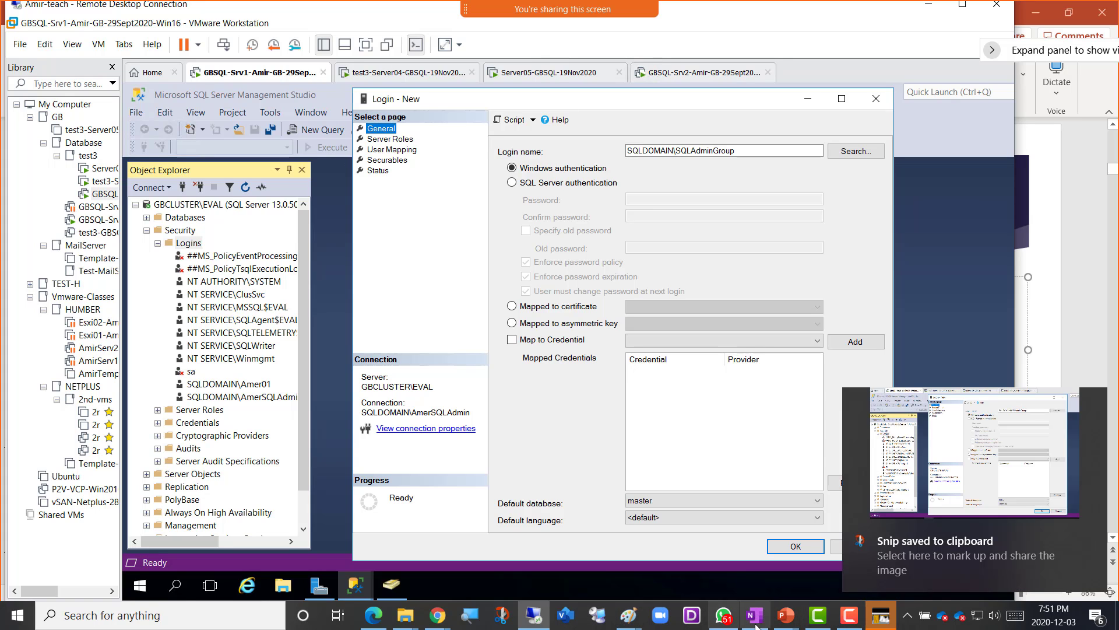
{"action": "mouse_move", "coordinate": [438, 616]}
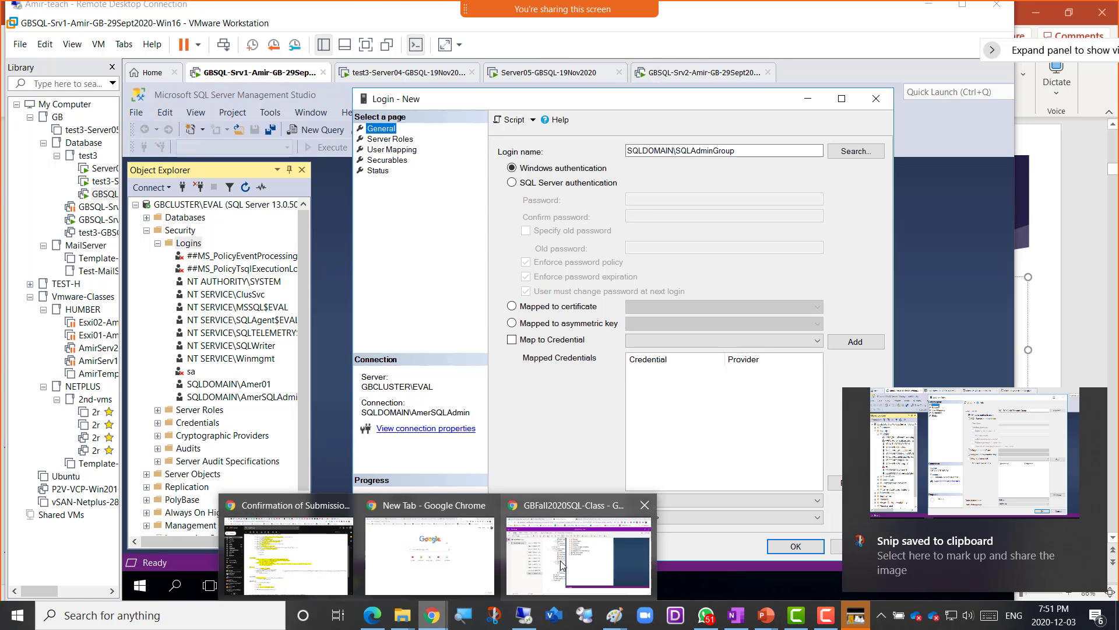
{"action": "left_click", "coordinate": [566, 562]}
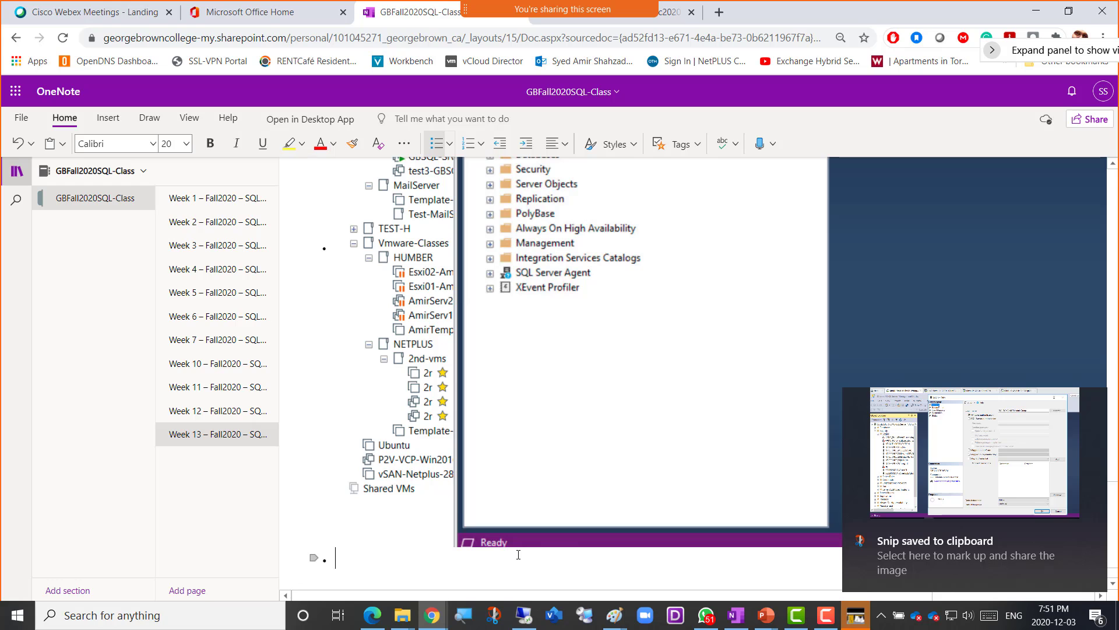
- Add the bullet 'Screenshot 4 = Adding AD Group to SQL Server' and paste the snip below
{"action": "type", "text": "Sc"}
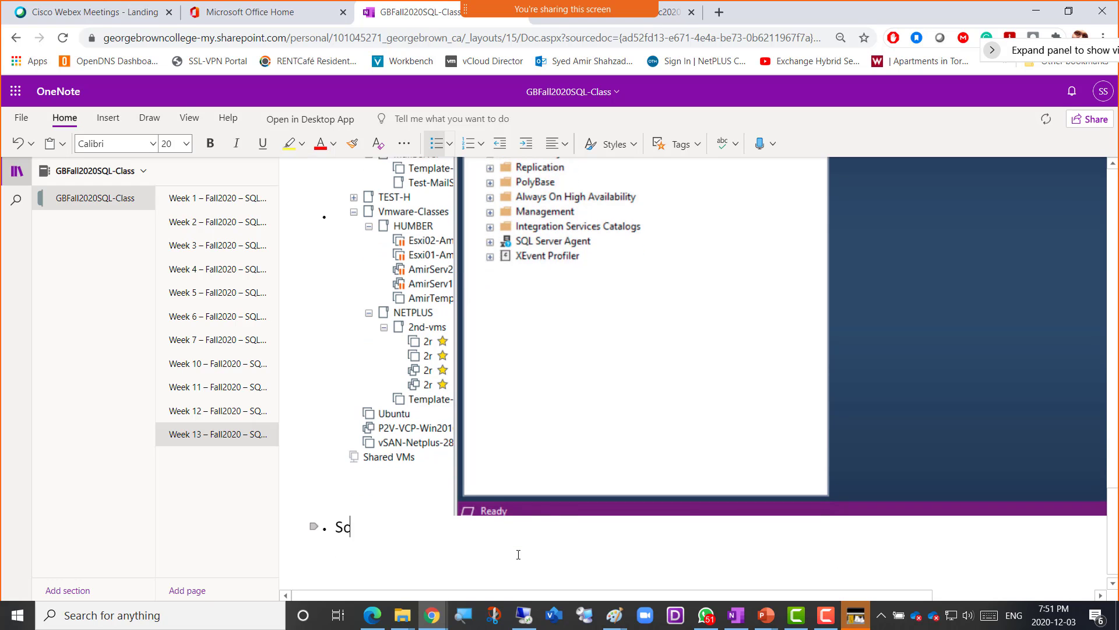
{"action": "type", "text": "reenshot 4 = "}
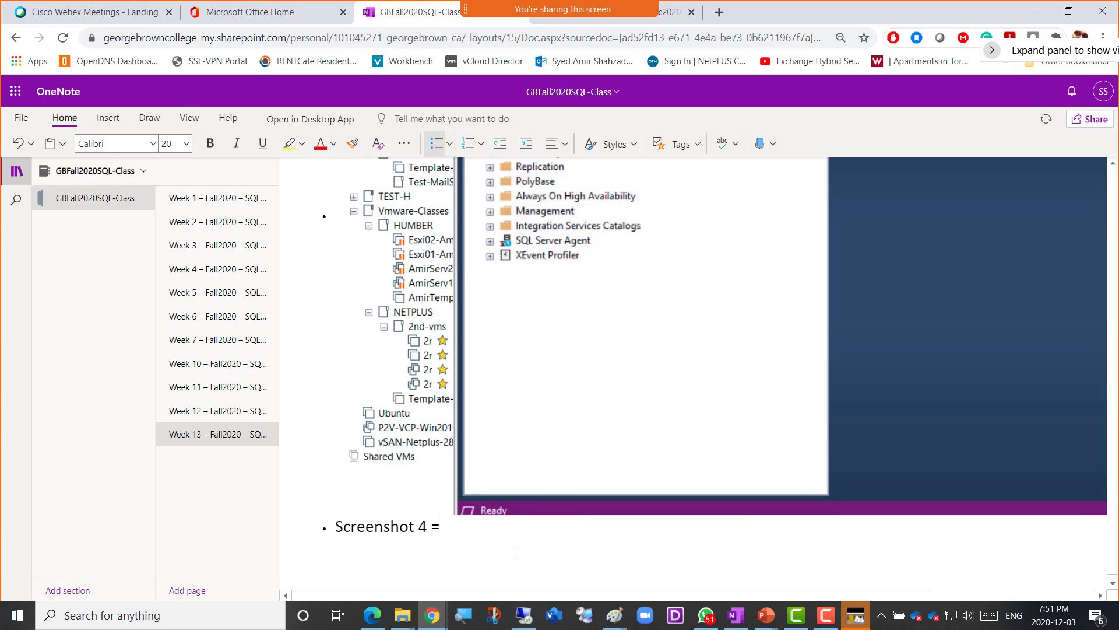
{"action": "type", "text": "Adding AD Group"}
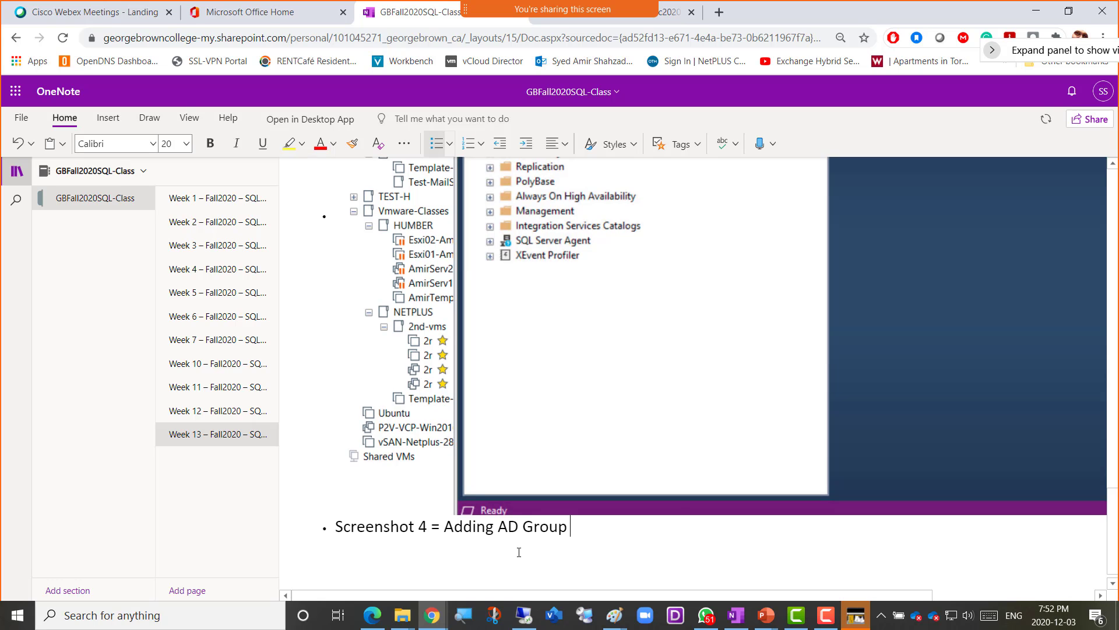
{"action": "type", "text": "to S"}
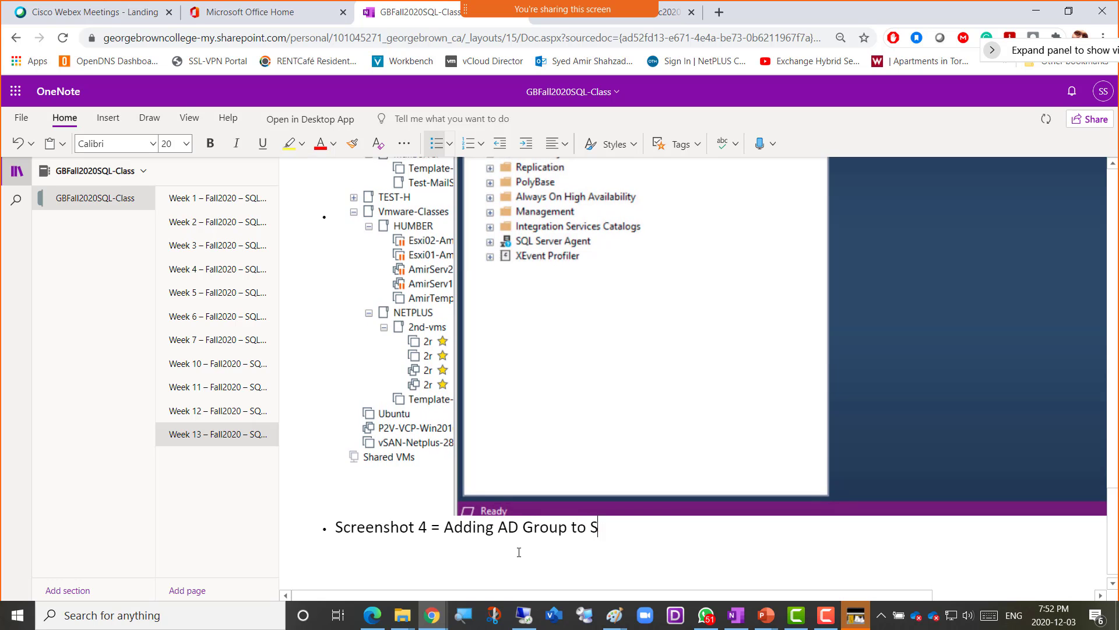
{"action": "type", "text": "QL Server"}
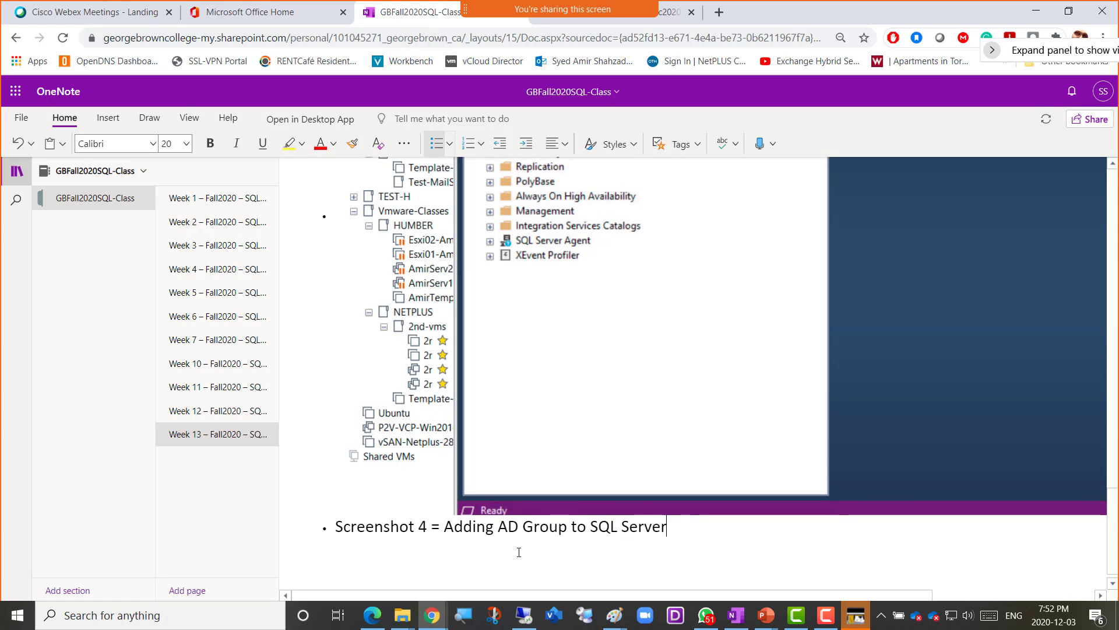
{"action": "key", "text": "Return"}
{"action": "key", "text": "ctrl+v"}
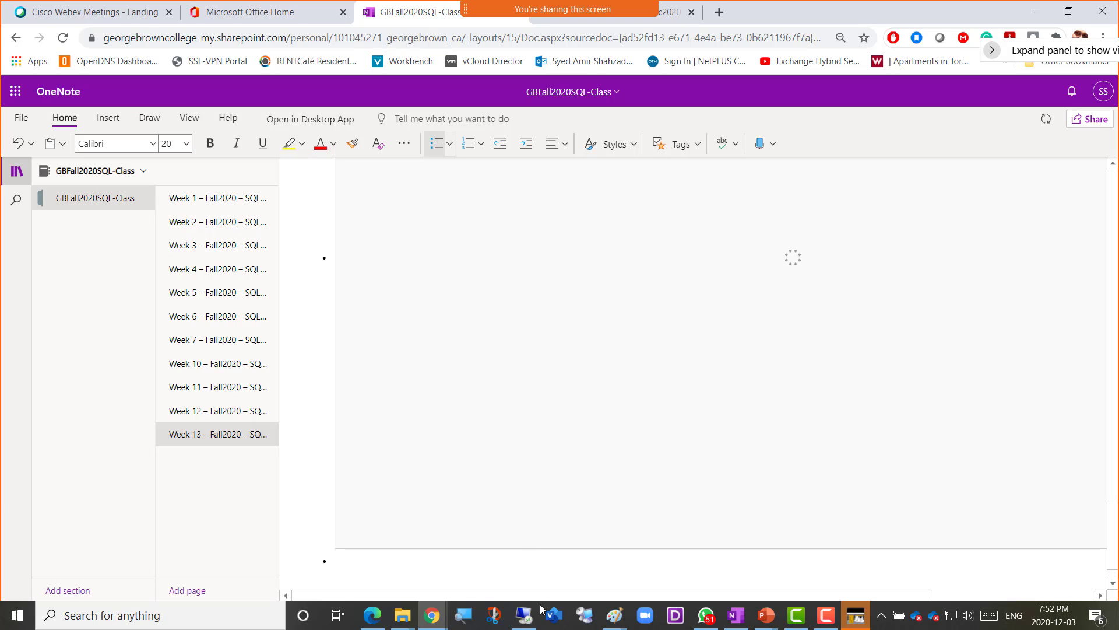
- Return to the VM window showing the pending SQLAdminGroup new-login dialog
{"action": "left_click", "coordinate": [524, 615]}
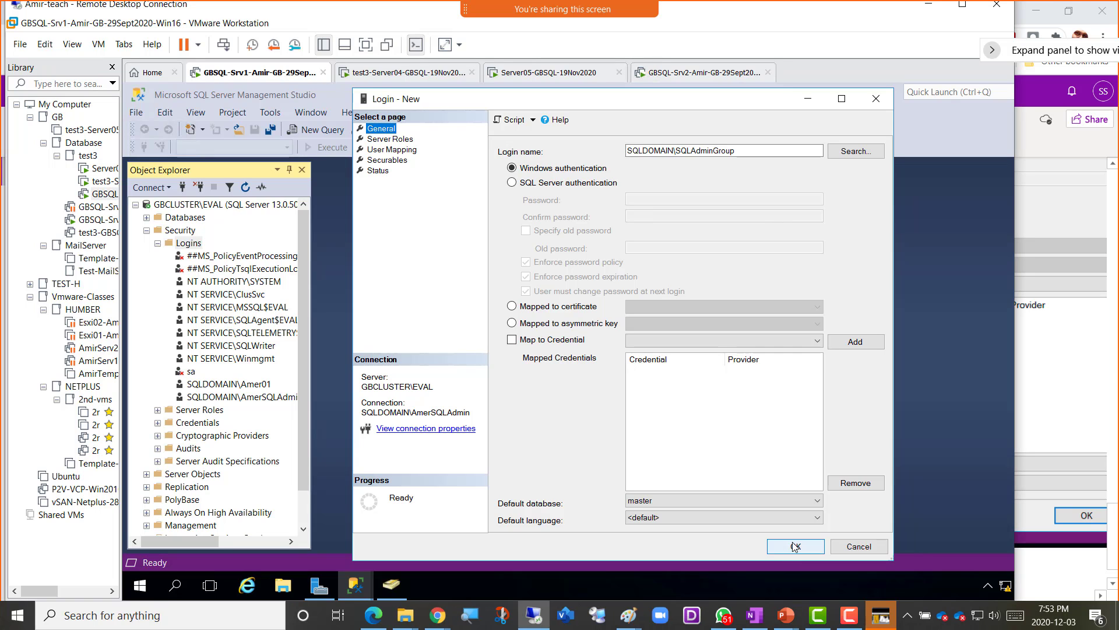
- Create the SQLDOMAIN\SQLAdminGroup login and list the Users container in ADUC
{"action": "left_click", "coordinate": [792, 546]}
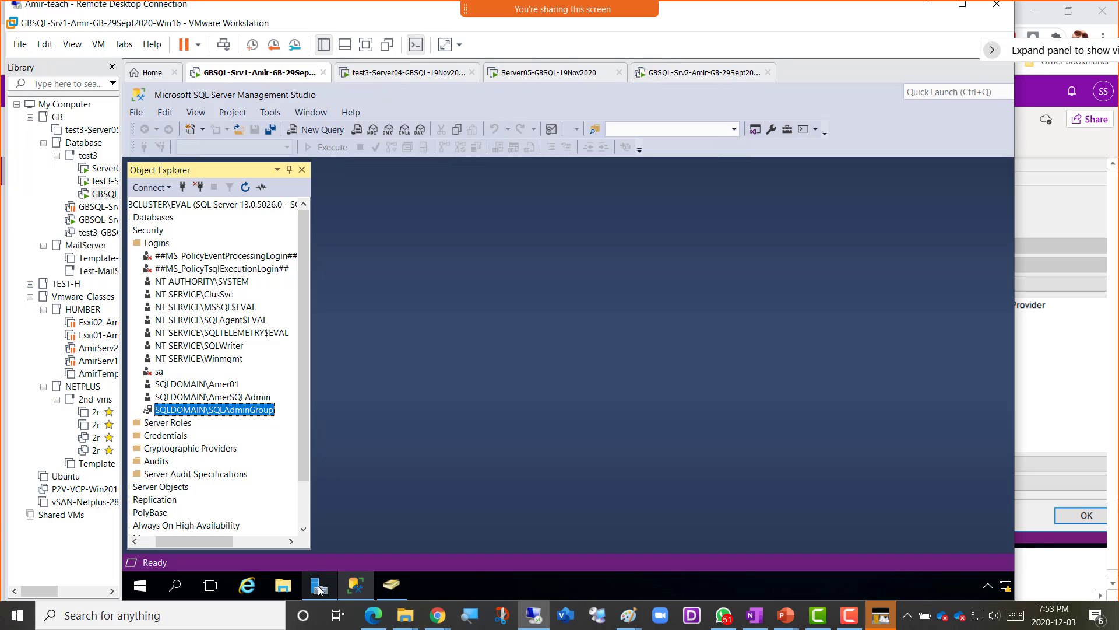
{"action": "left_click", "coordinate": [394, 592]}
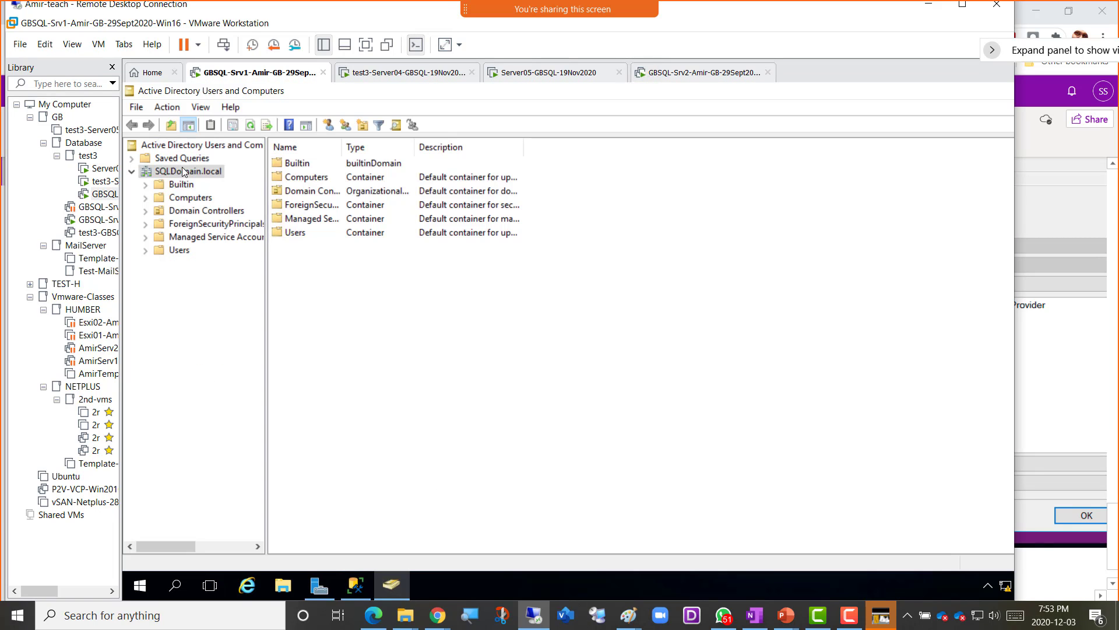
{"action": "left_click", "coordinate": [180, 251]}
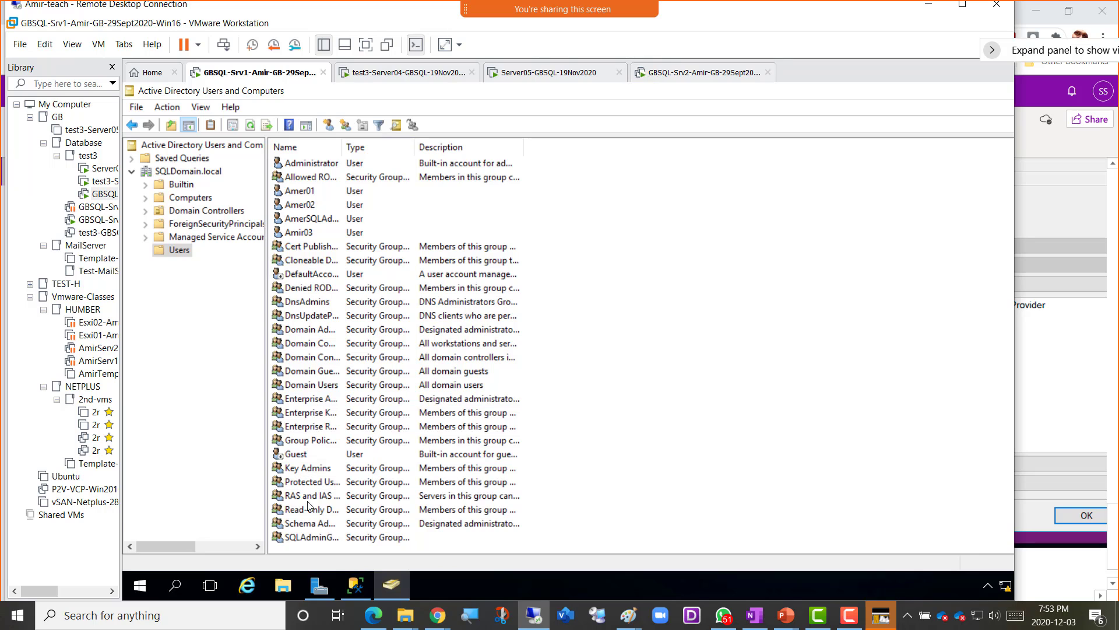
- Review SQLAdminGroup's Members tab and close its properties with OK
{"action": "left_click", "coordinate": [301, 537]}
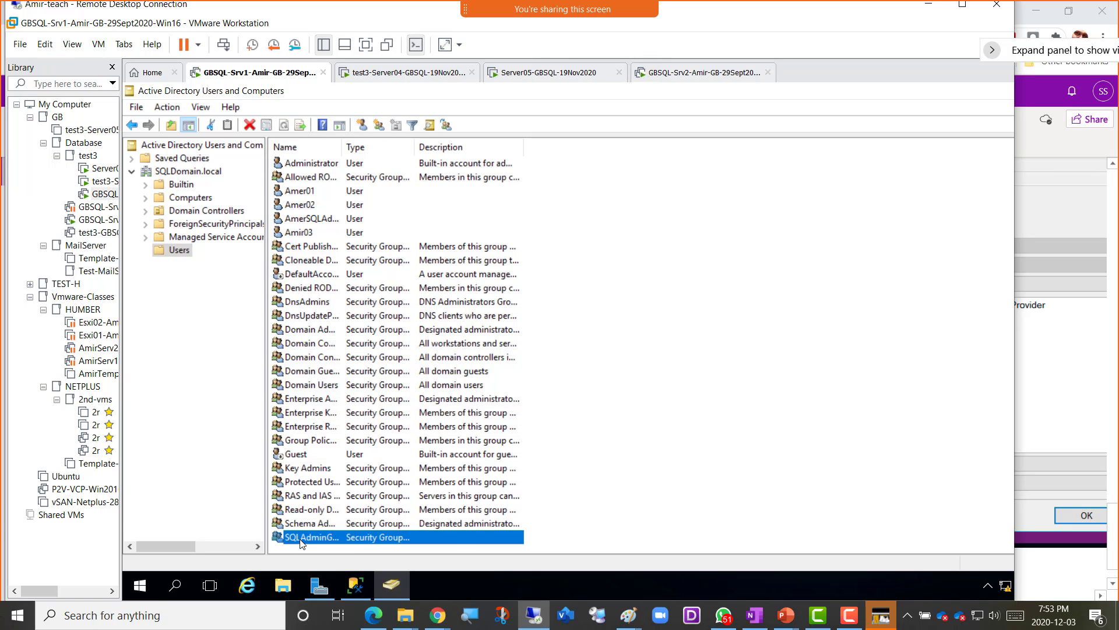
{"action": "double_click", "coordinate": [301, 538]}
{"action": "left_click", "coordinate": [540, 196]}
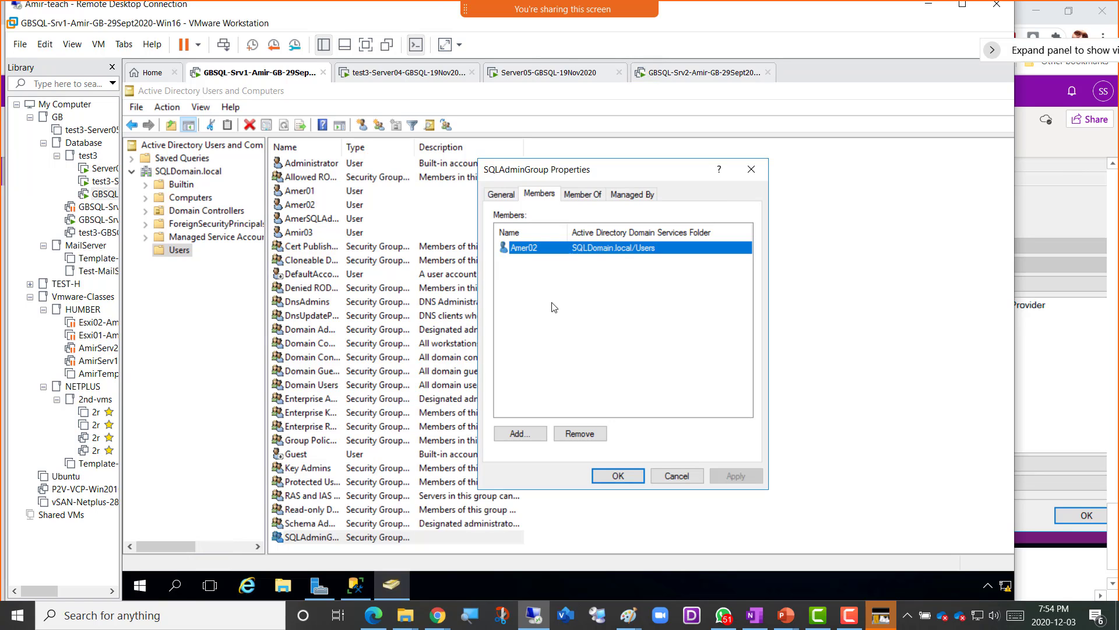
{"action": "left_click", "coordinate": [618, 477]}
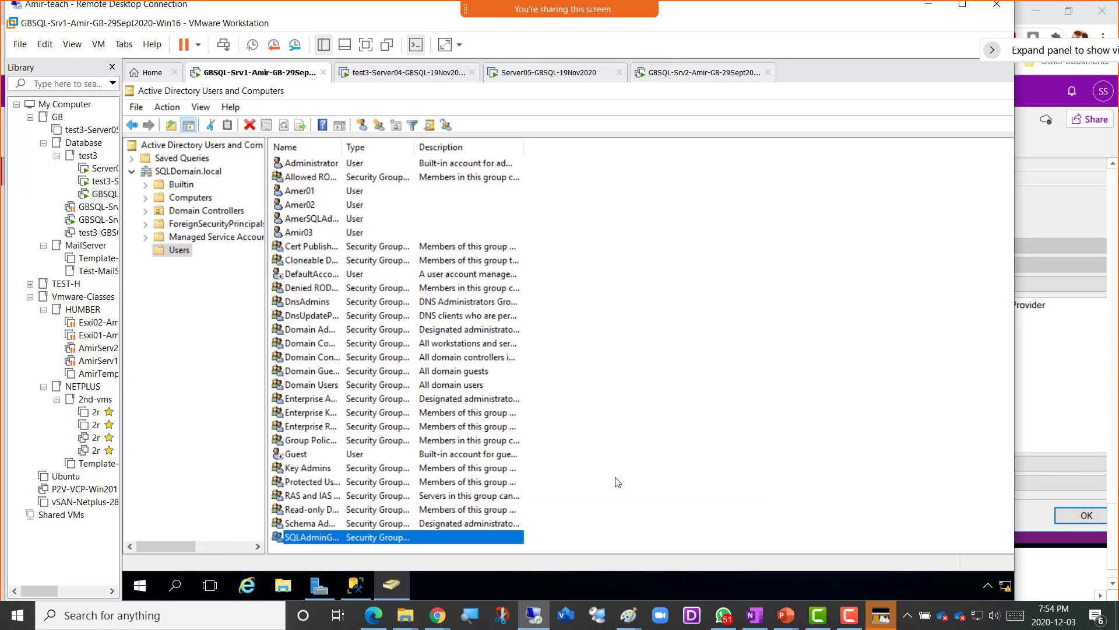
- Select SQLDomain.local, glance at the test3-Server04 VM, then return to GBSQL-Srv1
{"action": "left_click", "coordinate": [201, 174]}
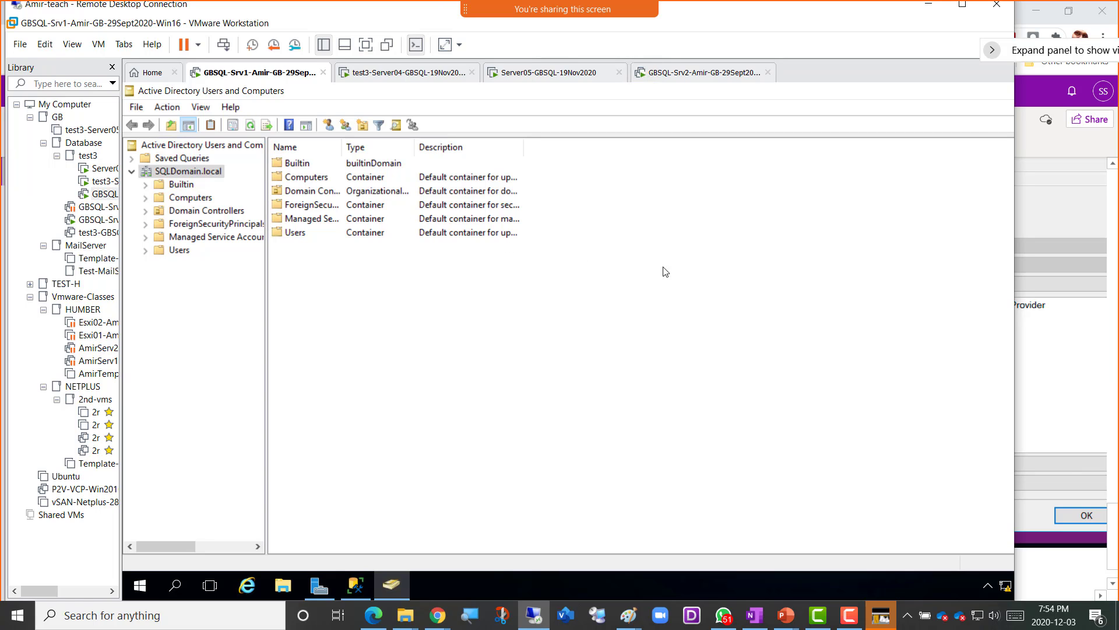
{"action": "left_click", "coordinate": [407, 79]}
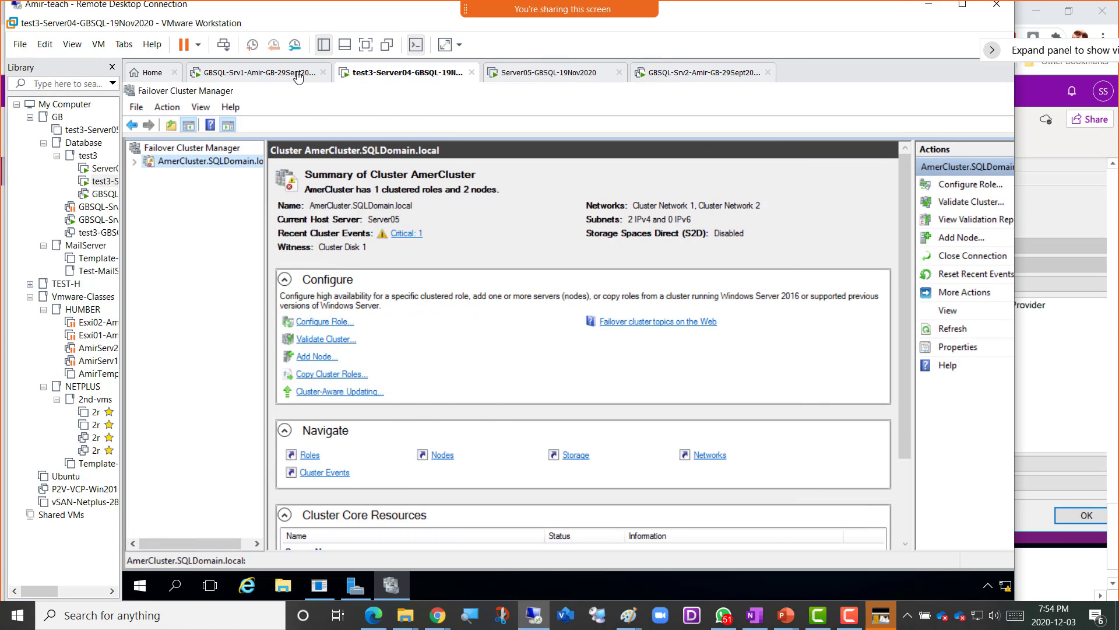
{"action": "left_click", "coordinate": [298, 78]}
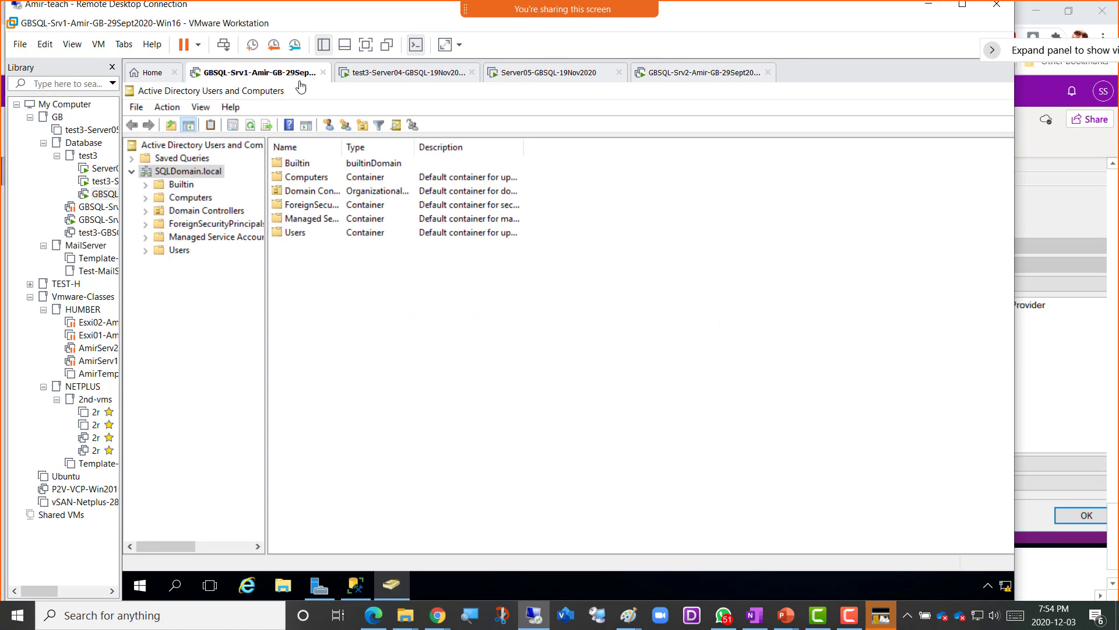
{"action": "mouse_move", "coordinate": [785, 620]}
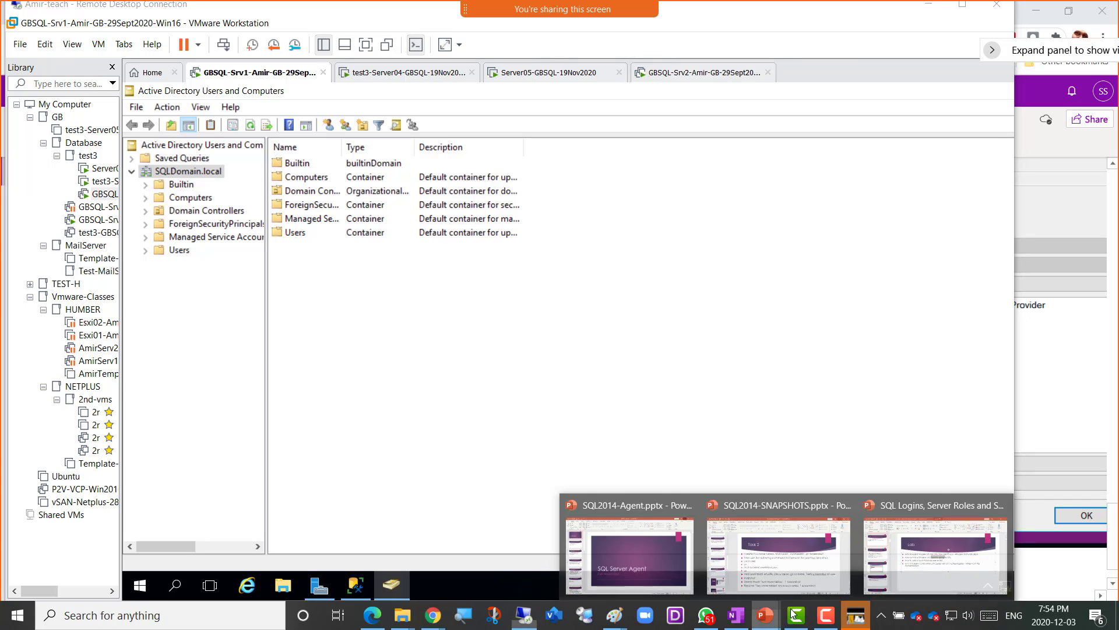
{"action": "left_click", "coordinate": [942, 554]}
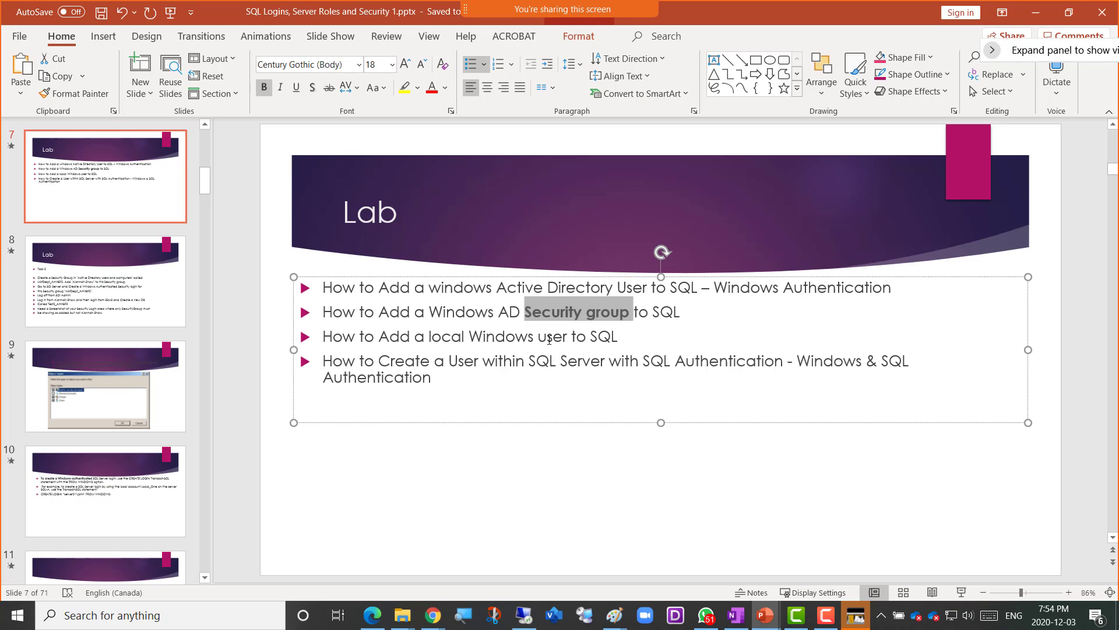
{"action": "left_click", "coordinate": [621, 339]}
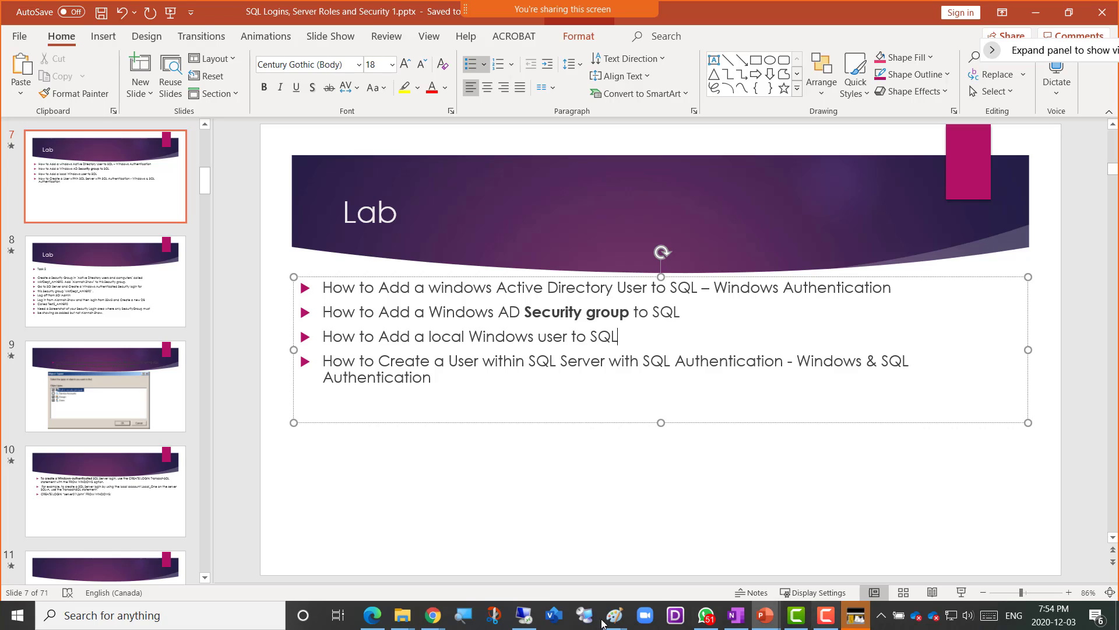
{"action": "left_click", "coordinate": [524, 615]}
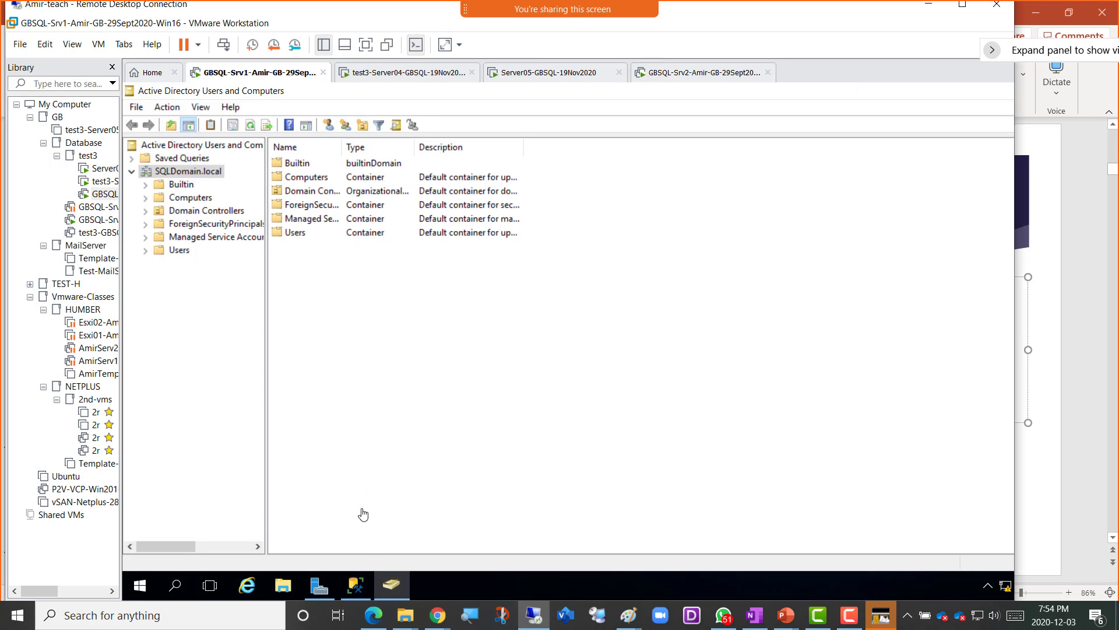
- In Management Studio, open a blank New Login window from GBCLUSTER\EVAL's Security > Logins folder
{"action": "left_click", "coordinate": [357, 585]}
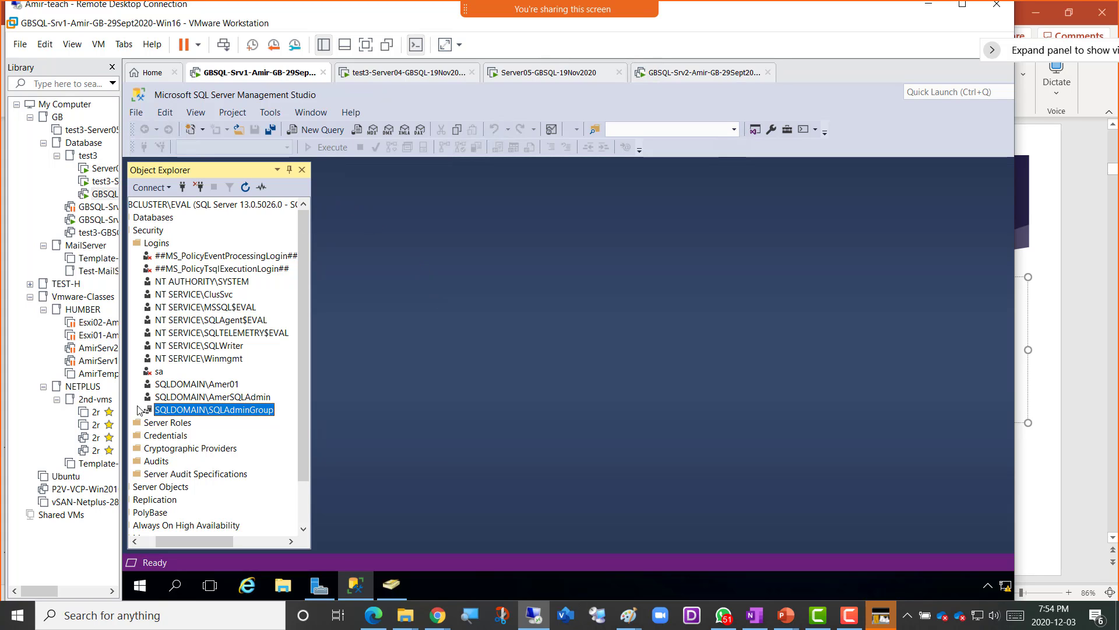
{"action": "left_click", "coordinate": [150, 541]}
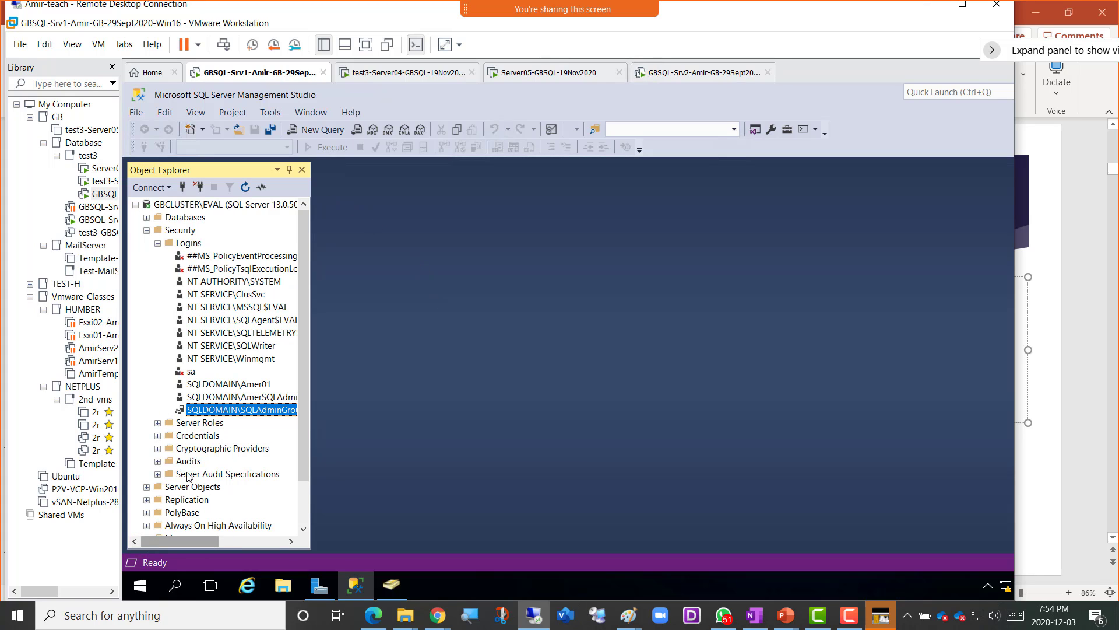
{"action": "right_click", "coordinate": [189, 244]}
{"action": "left_click", "coordinate": [226, 257]}
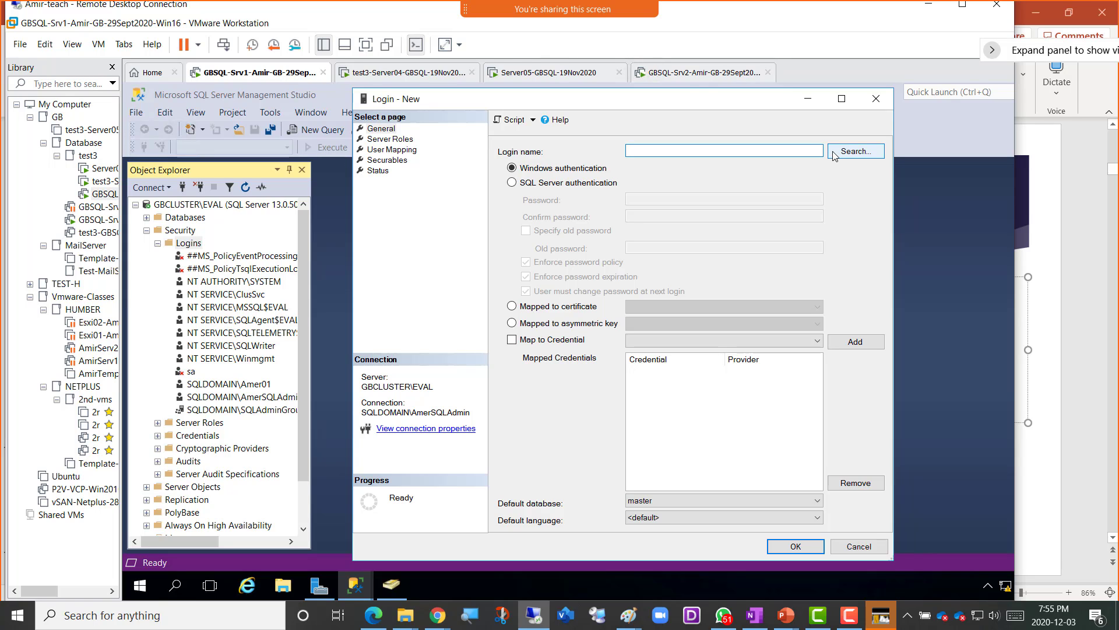
- Sign in to GBSQL-Srv2 with the SQL admin account after a failed Other user attempt
{"action": "left_click", "coordinate": [688, 73]}
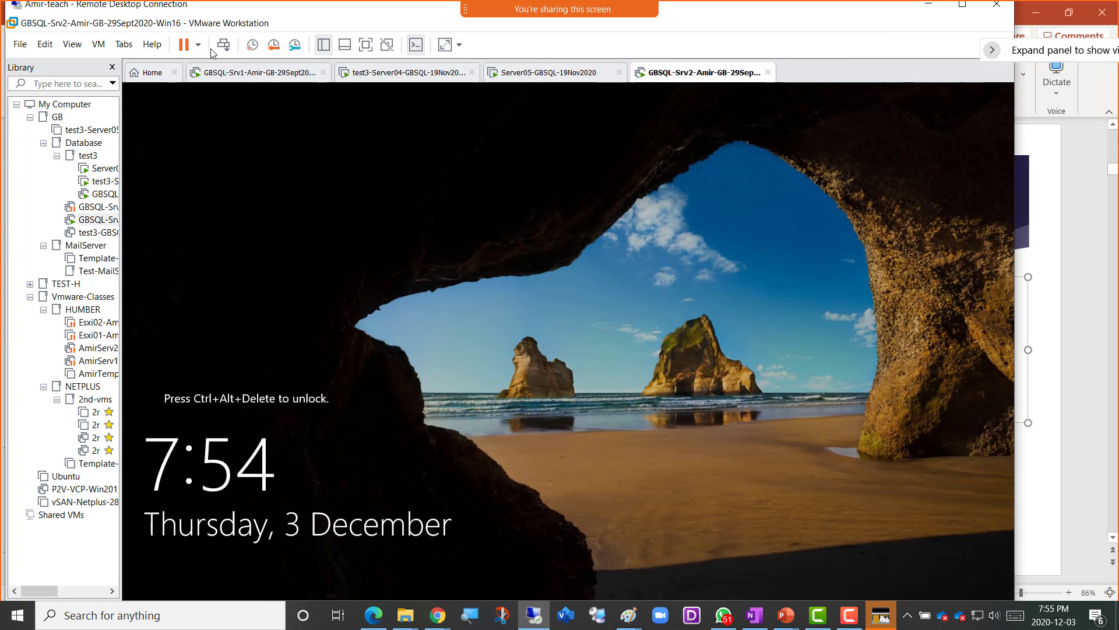
{"action": "left_click", "coordinate": [224, 44]}
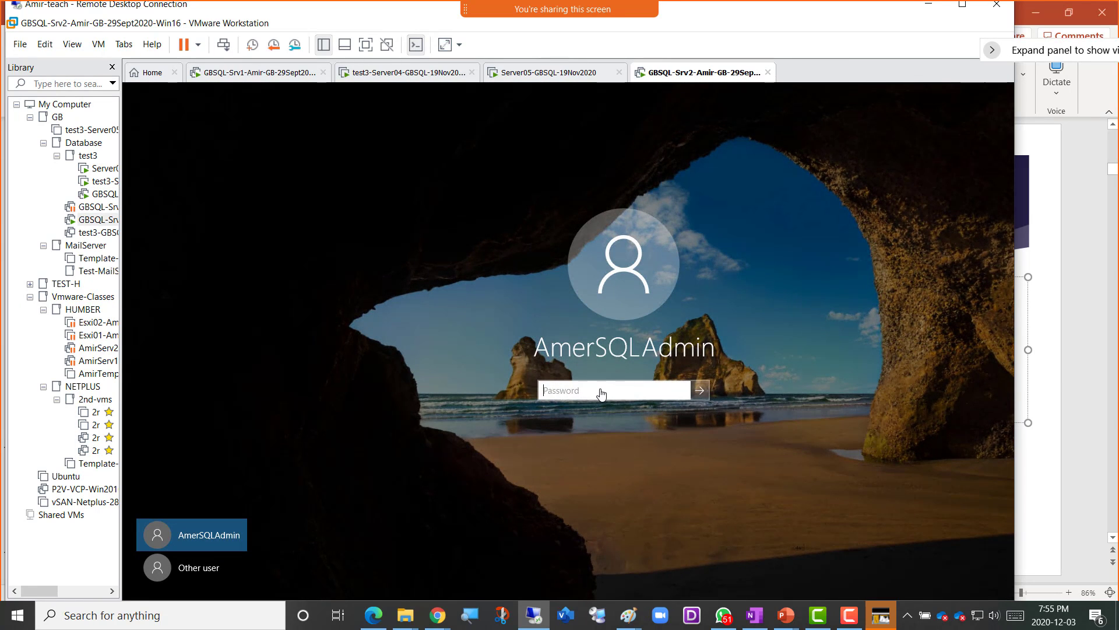
{"action": "left_click", "coordinate": [184, 569]}
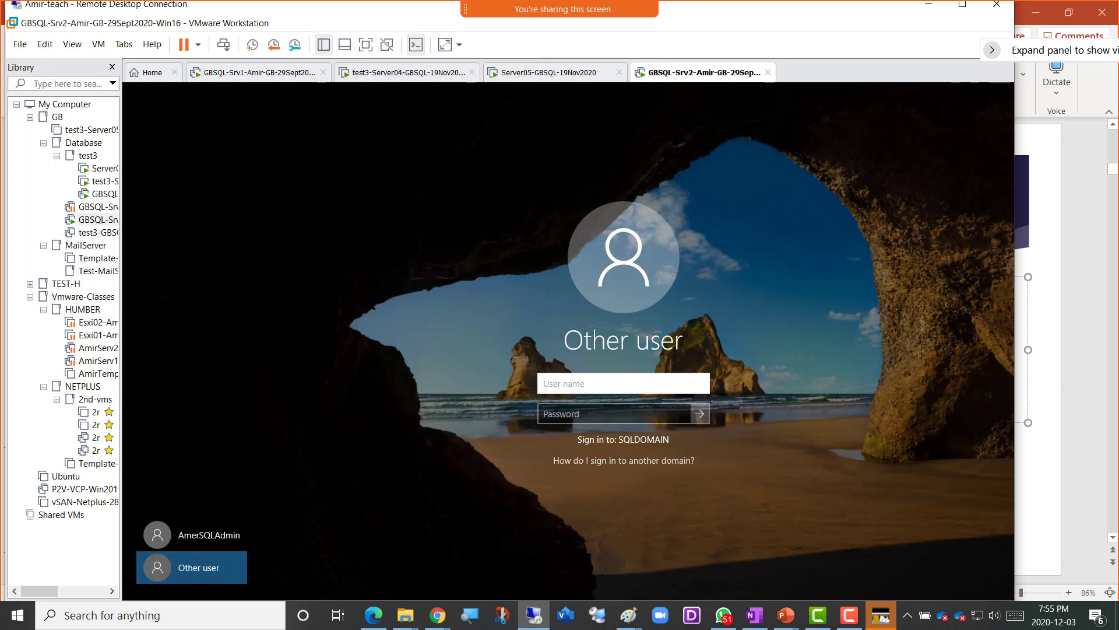
{"action": "key", "text": "Return"}
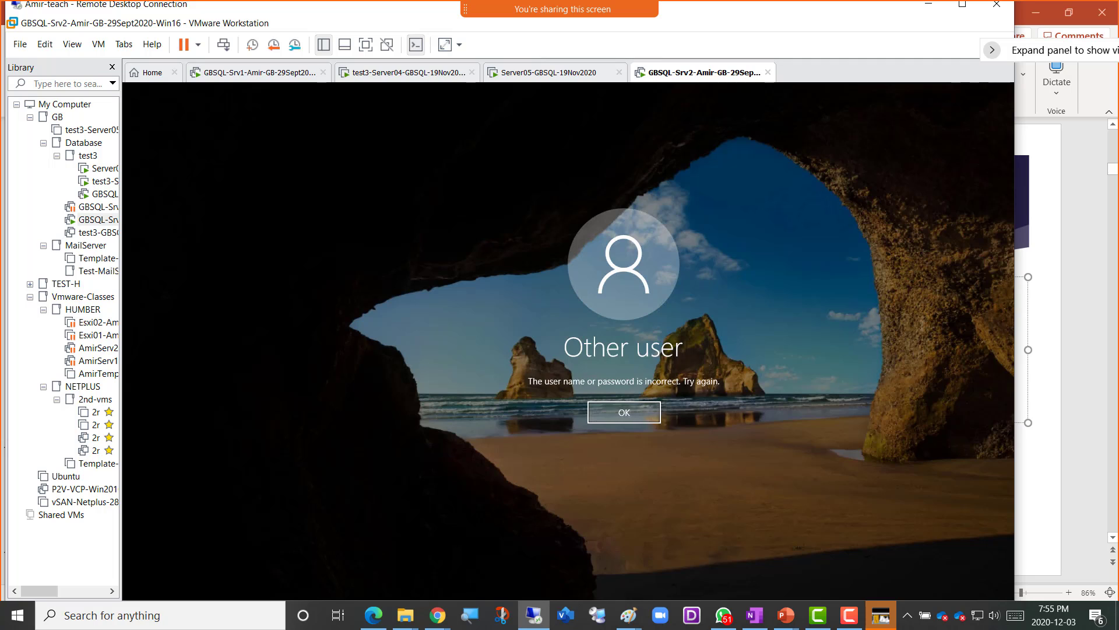
{"action": "key", "text": "Return"}
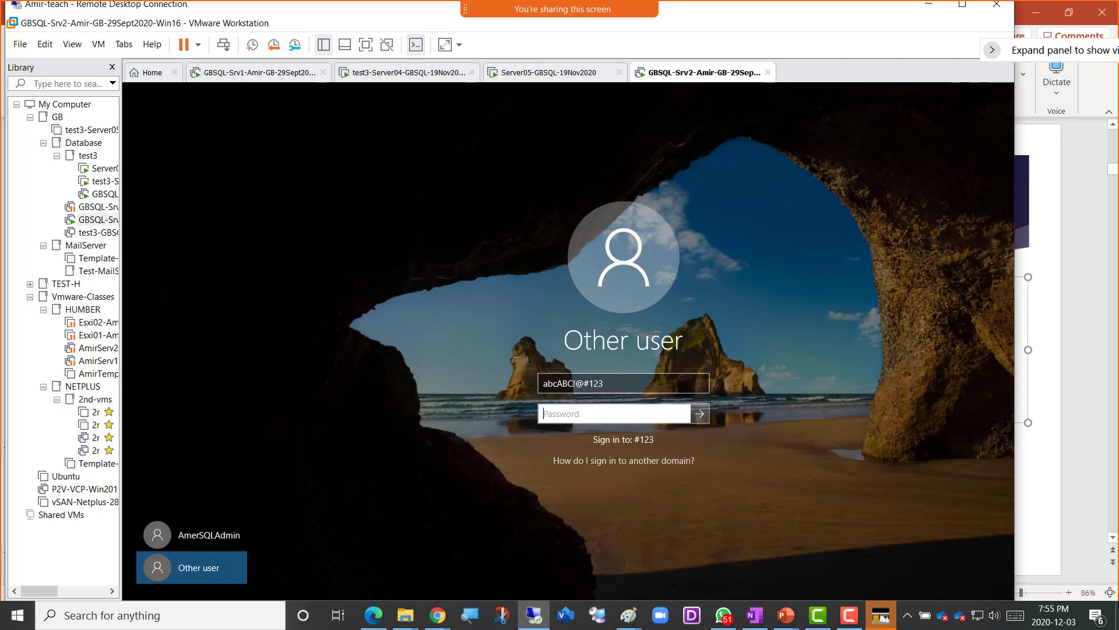
{"action": "left_click", "coordinate": [212, 539]}
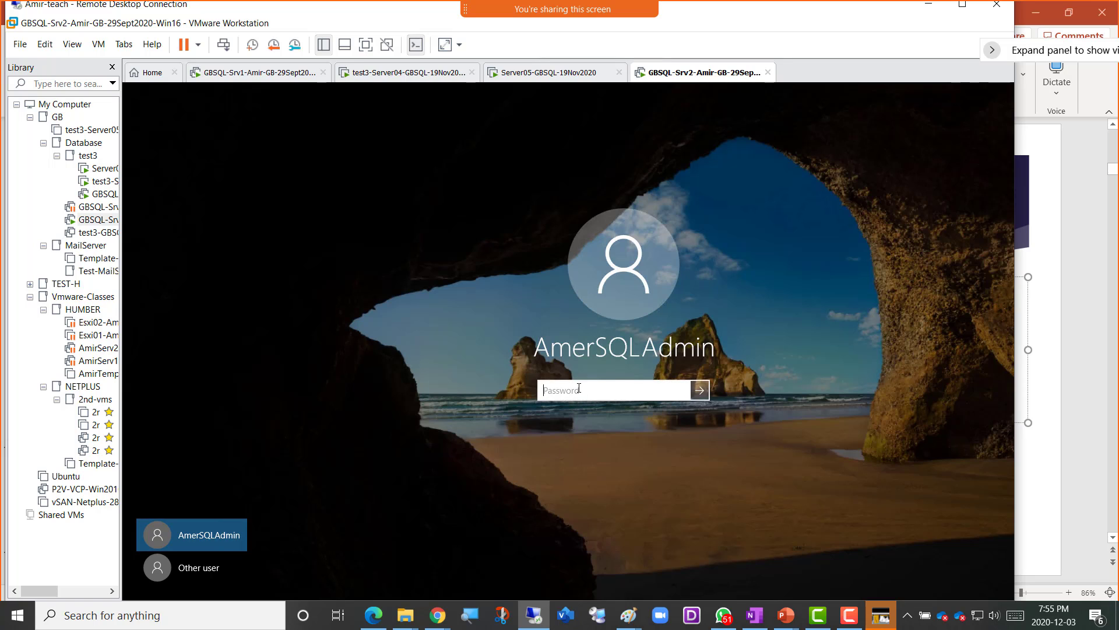
{"action": "type", "text": "***********"}
{"action": "key", "text": "Return"}
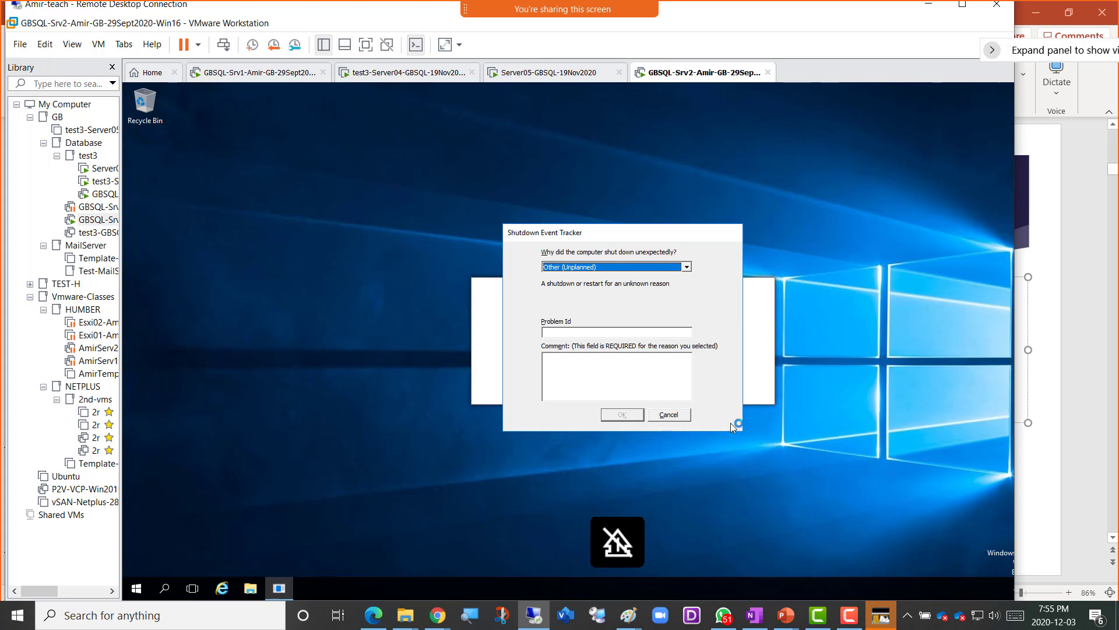
- Cancel the unexpected-shutdown reason prompt and make the remote desktop fill the screen
{"action": "left_click", "coordinate": [683, 417]}
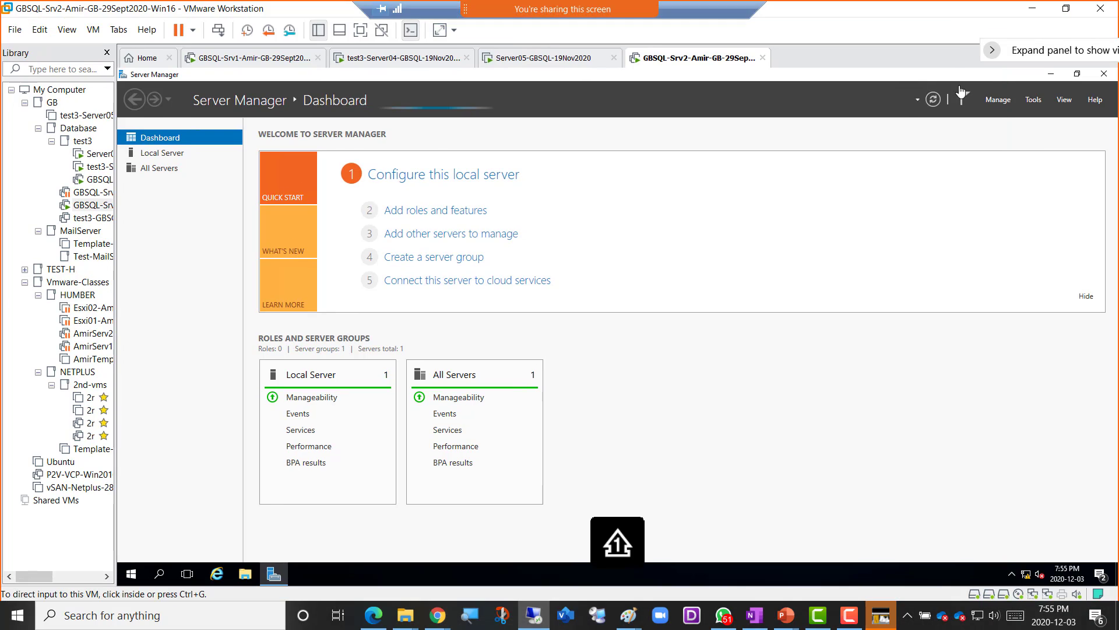
{"action": "left_click", "coordinate": [963, 4]}
{"action": "left_click", "coordinate": [1041, 105]}
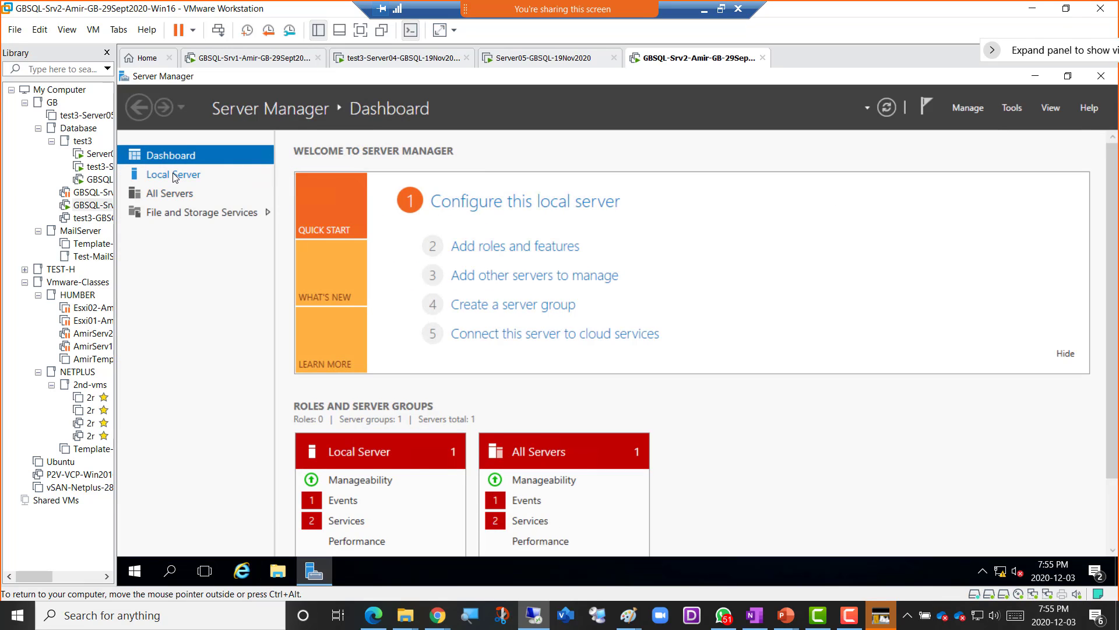
- Launch Computer Management from Server Manager Tools and list the local Users under Local Users and Groups
{"action": "left_click", "coordinate": [1016, 109]}
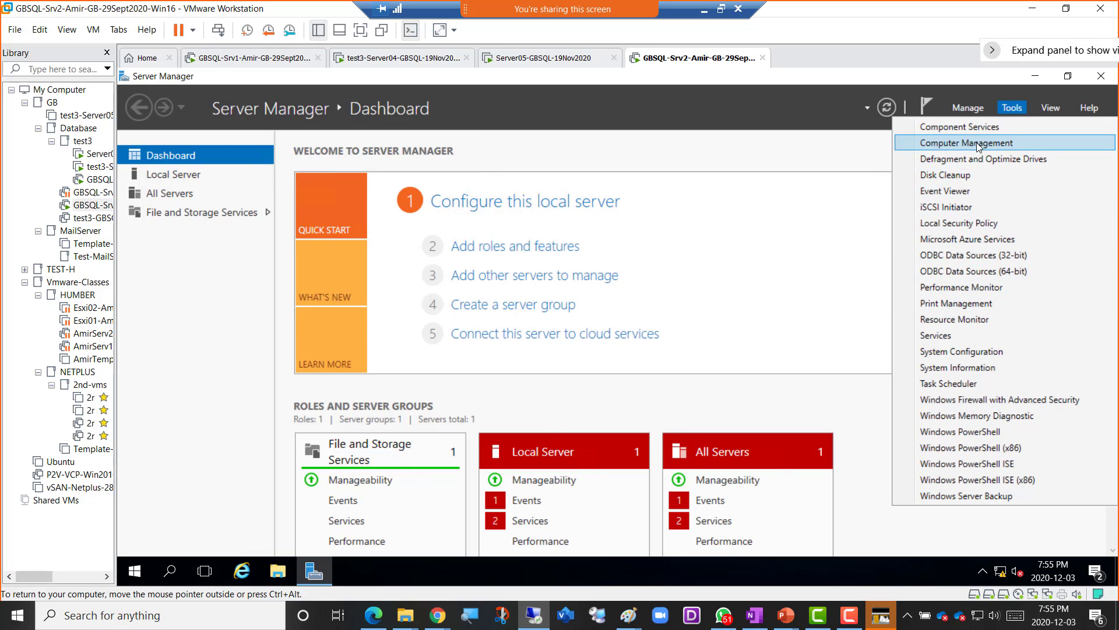
{"action": "left_click", "coordinate": [993, 142]}
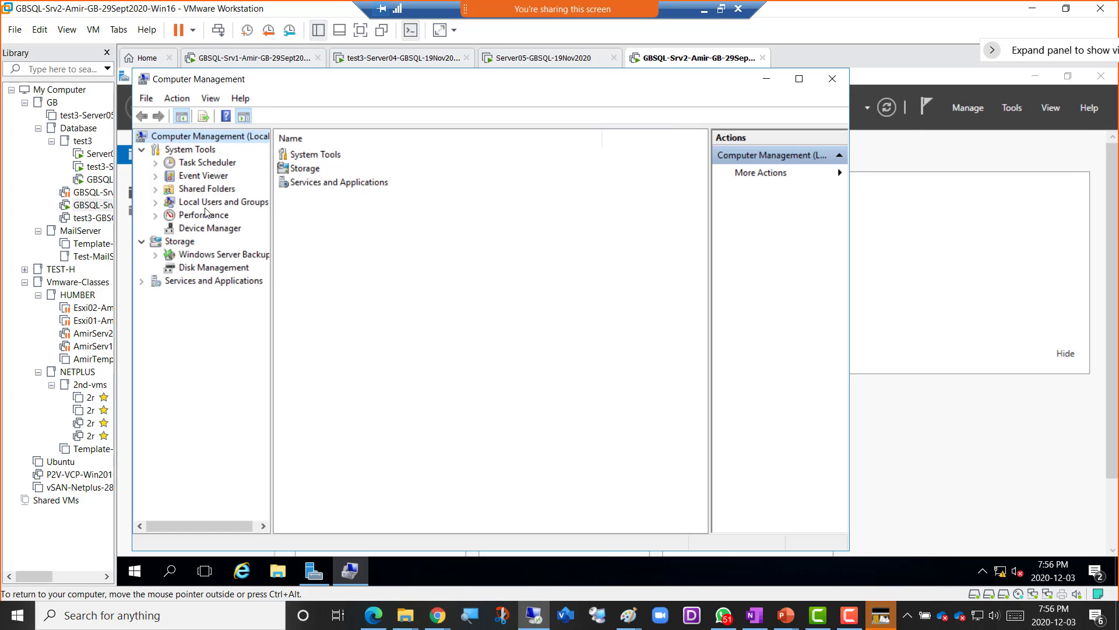
{"action": "left_click", "coordinate": [216, 203]}
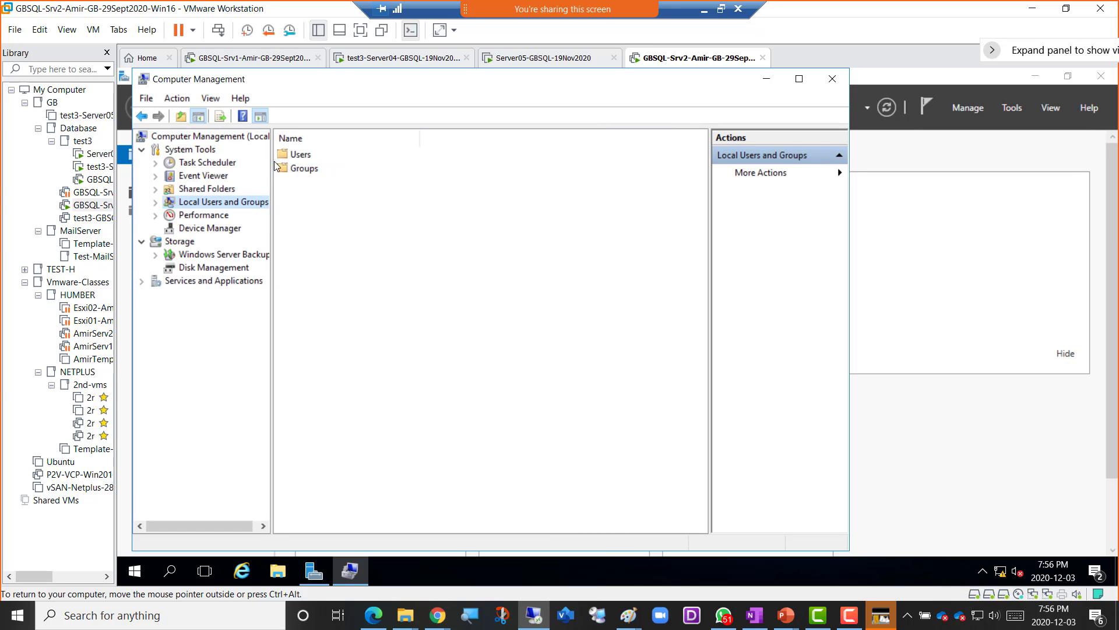
{"action": "double_click", "coordinate": [302, 155]}
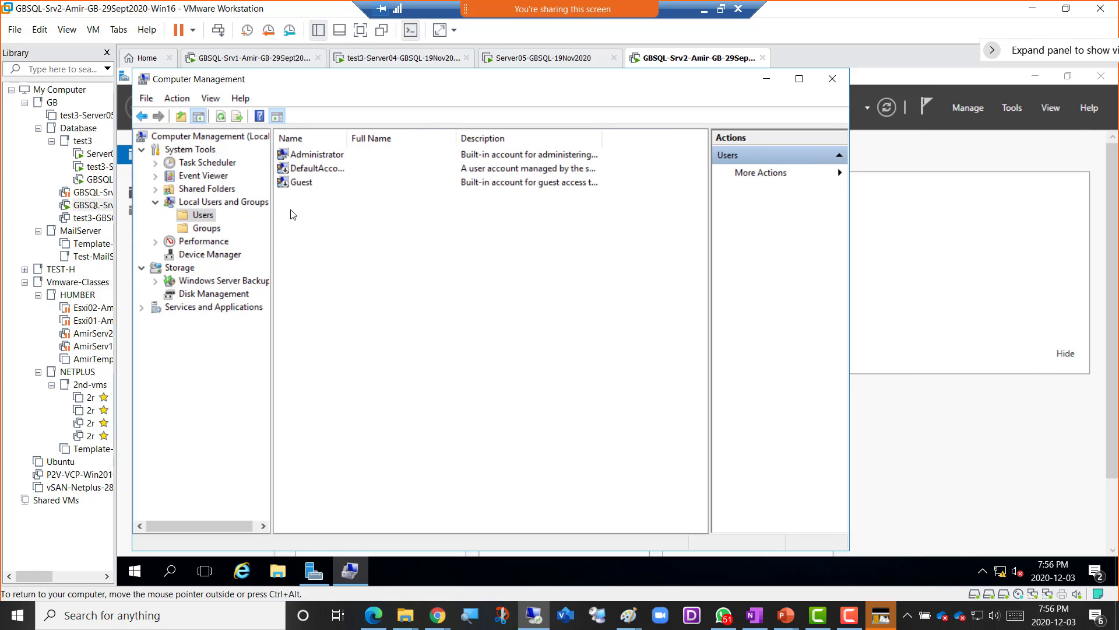
{"action": "right_click", "coordinate": [307, 215]}
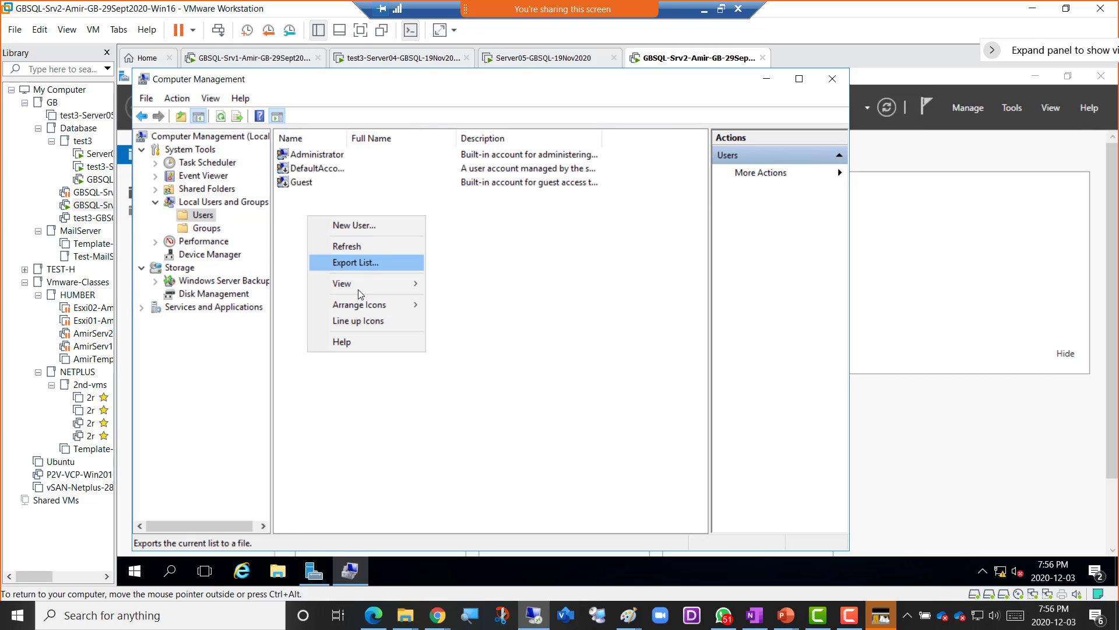
- Start a new local user named AmerlocalUser1, reusing that name as full name and description
{"action": "left_click", "coordinate": [360, 225]}
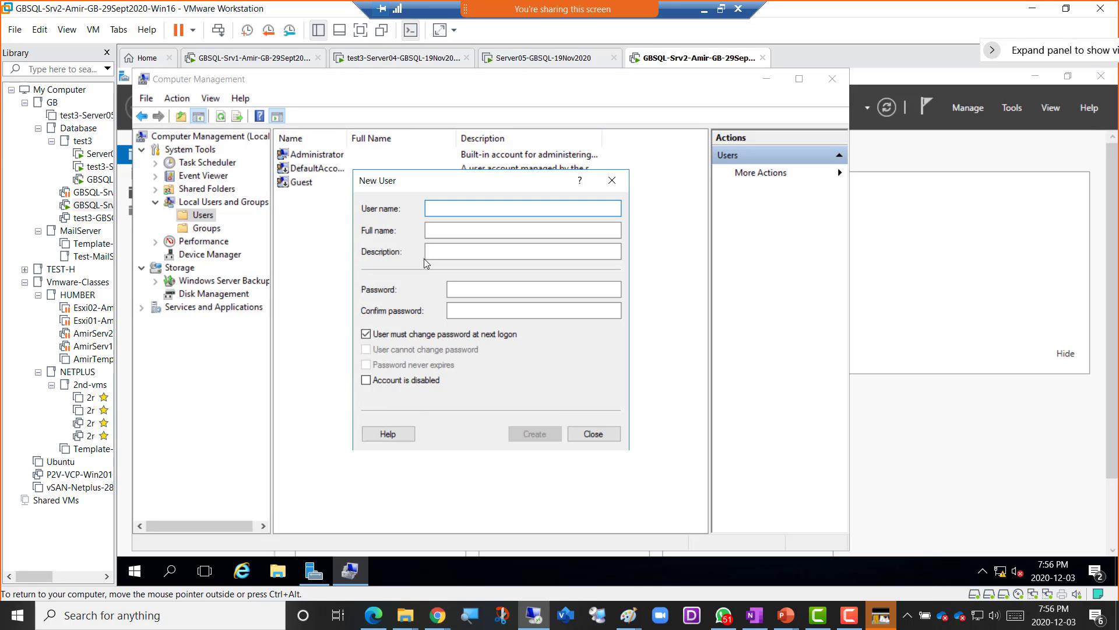
{"action": "type", "text": "Amer"}
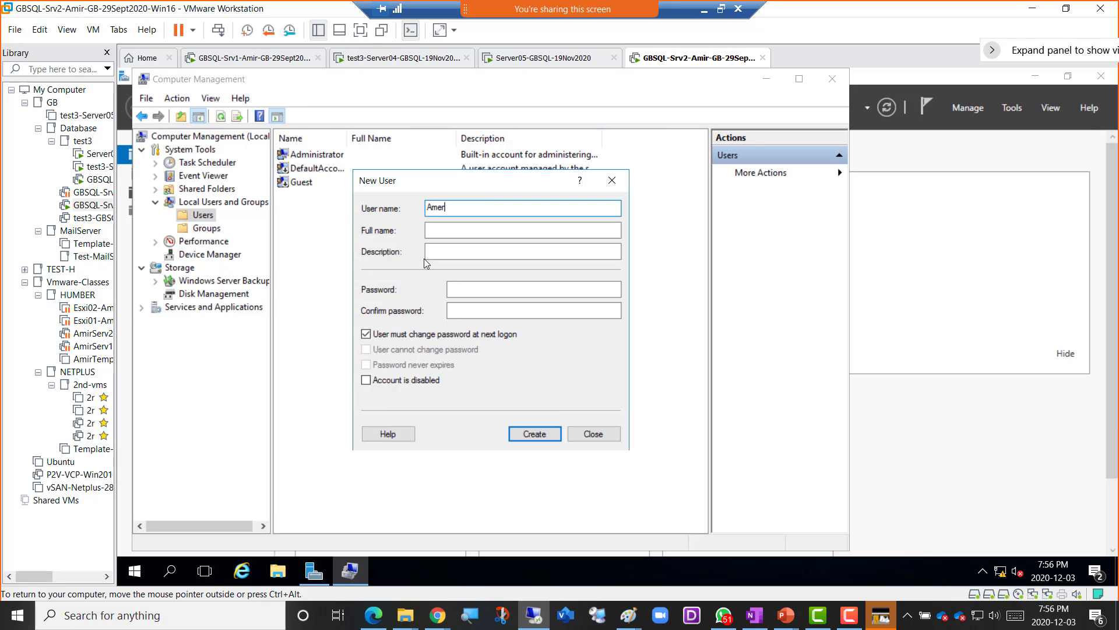
{"action": "type", "text": "localUs"}
{"action": "type", "text": "er1"}
{"action": "key", "text": "ctrl+a"}
{"action": "key", "text": "ctrl+c"}
{"action": "left_click", "coordinate": [442, 229]}
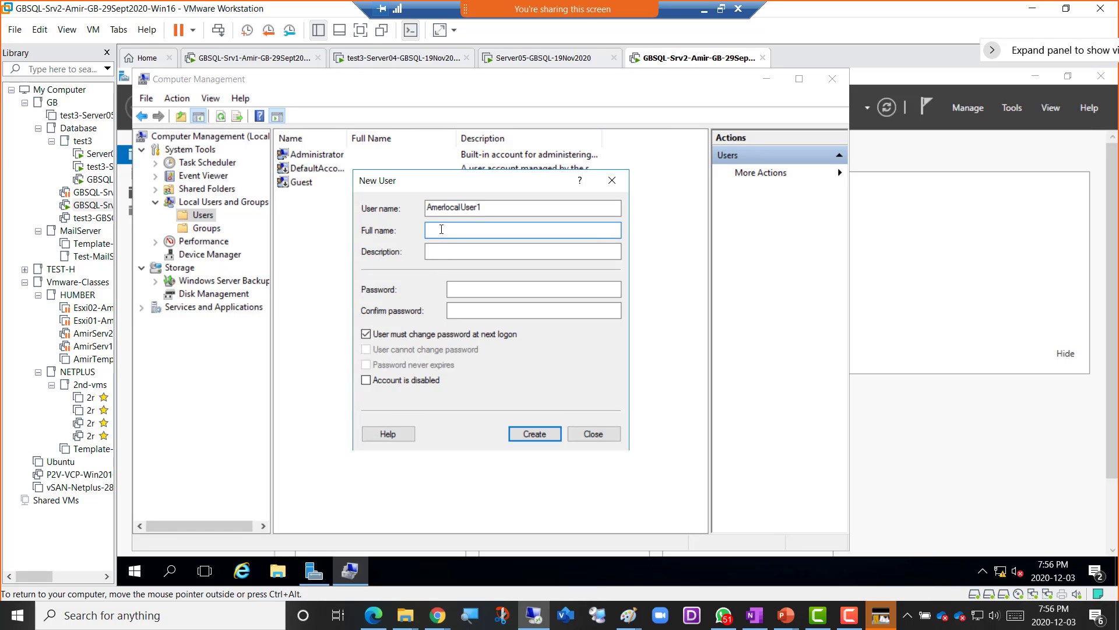
{"action": "key", "text": "ctrl+v"}
{"action": "left_click", "coordinate": [447, 251]}
{"action": "key", "text": "ctrl+v"}
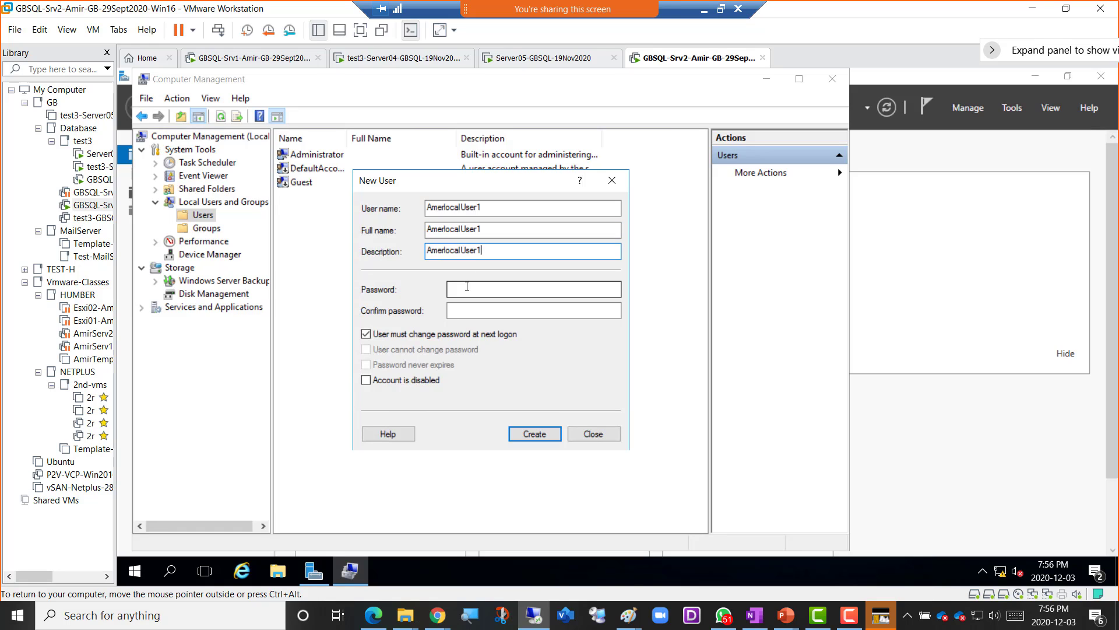
- Set its password, clear 'User must change password at next logon', create the user and close the form
{"action": "left_click", "coordinate": [467, 286]}
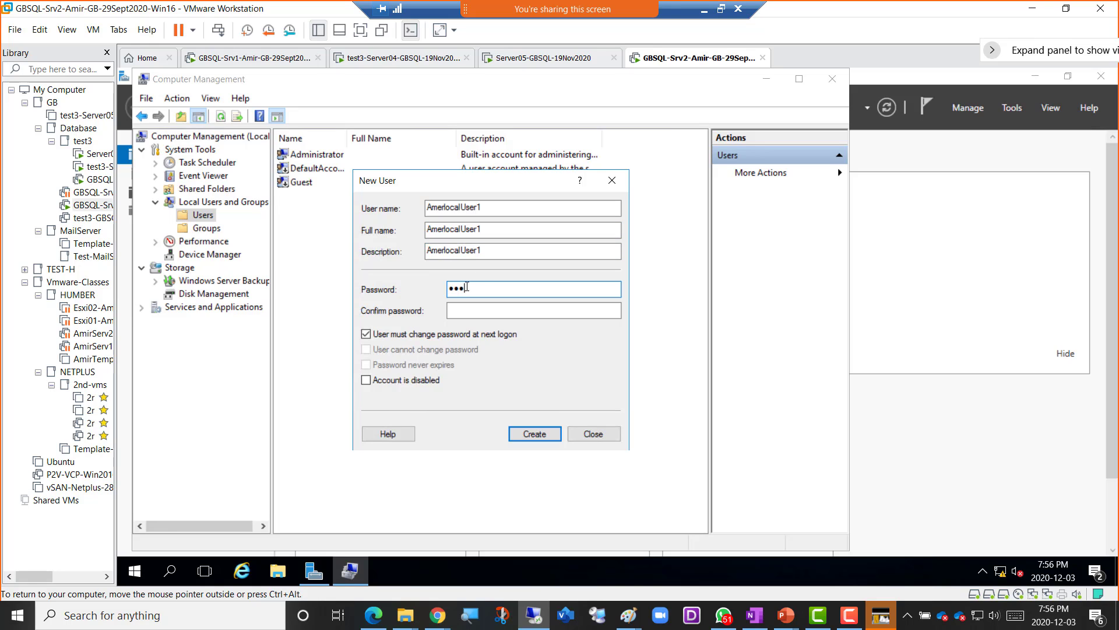
{"action": "type", "text": "••••••••••••"}
{"action": "key", "text": "Tab"}
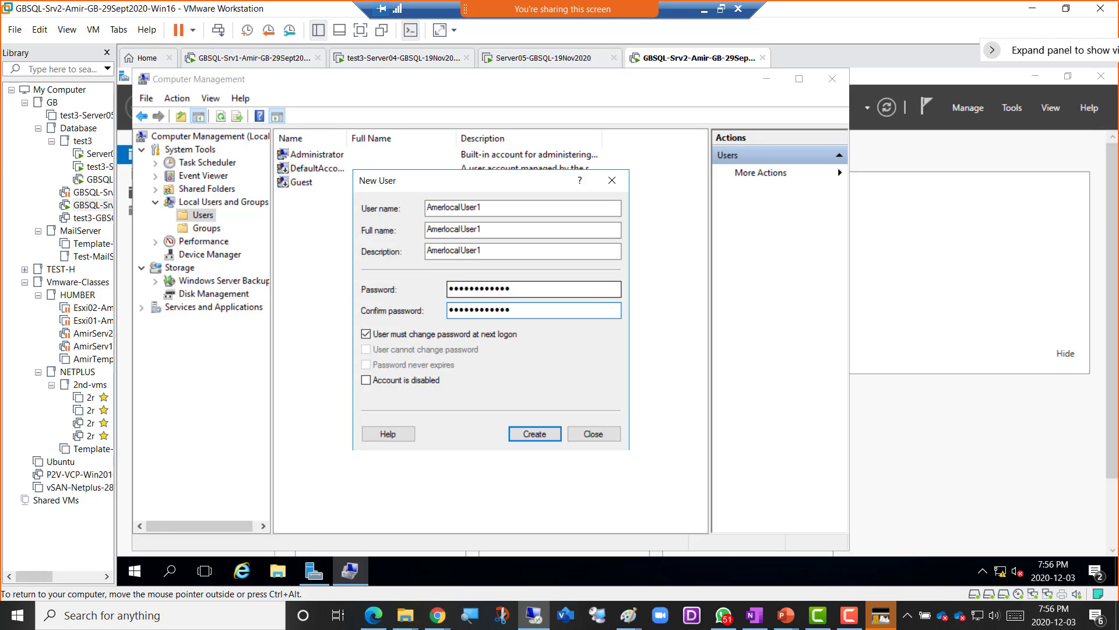
{"action": "left_click", "coordinate": [408, 335]}
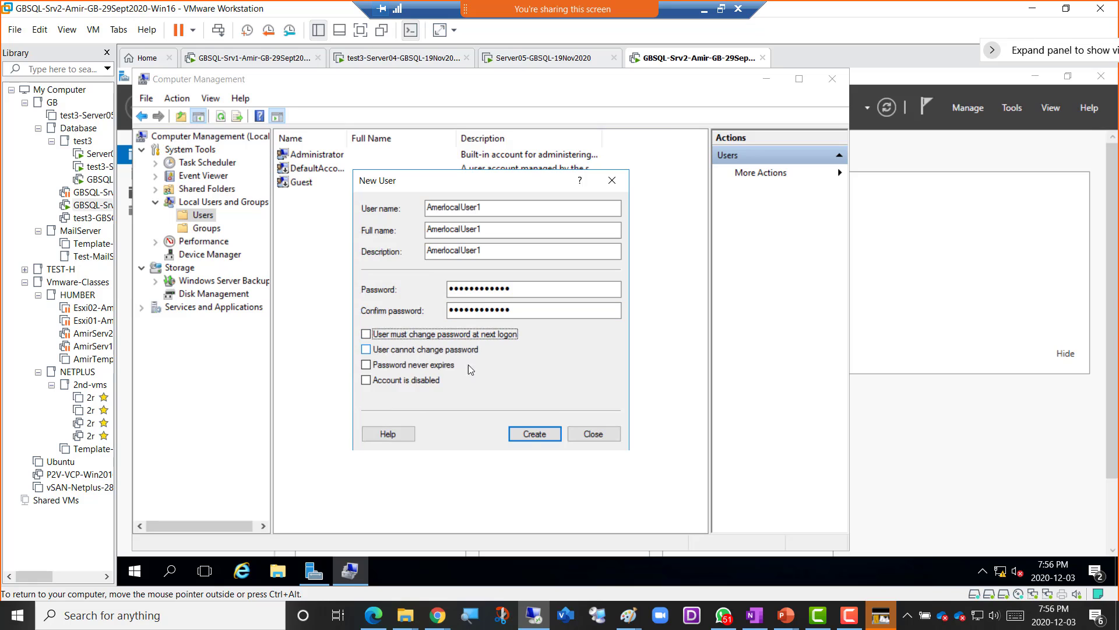
{"action": "left_click", "coordinate": [529, 435]}
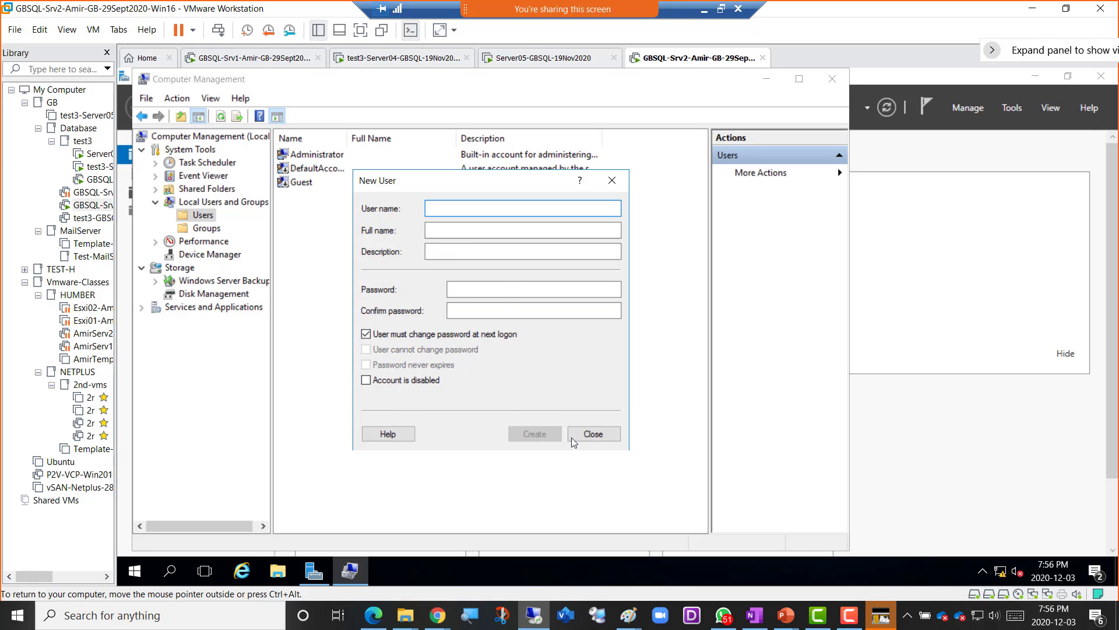
{"action": "left_click", "coordinate": [592, 433]}
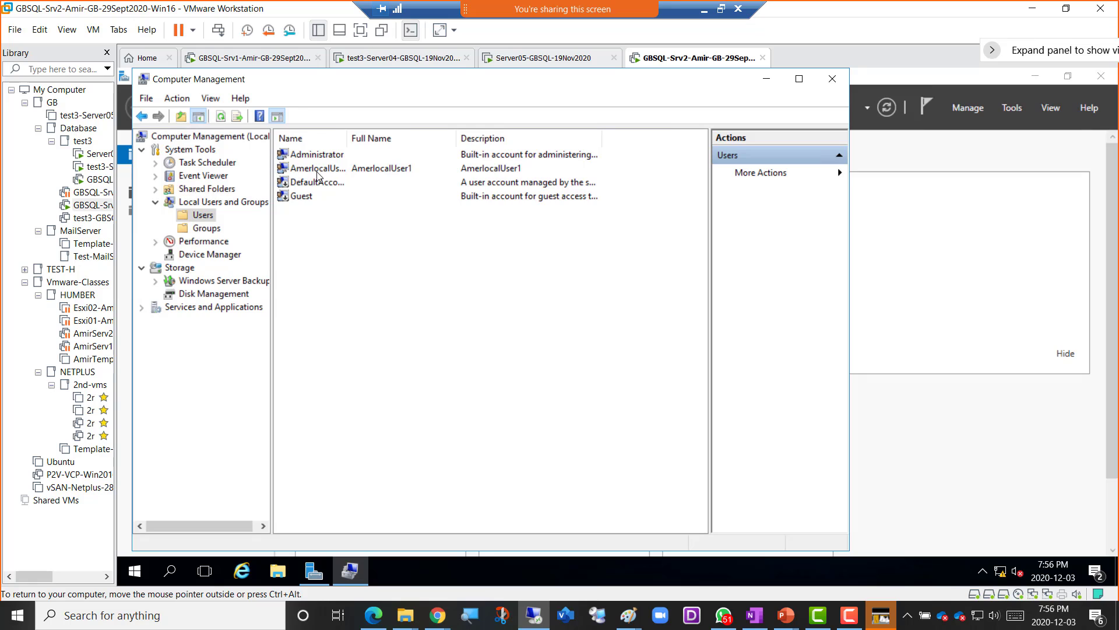
- Widen the Users Name column, check Groups and Users, then show Server Manager's Local Server page
{"action": "left_click_drag", "start_coordinate": [349, 138], "coordinate": [354, 138]}
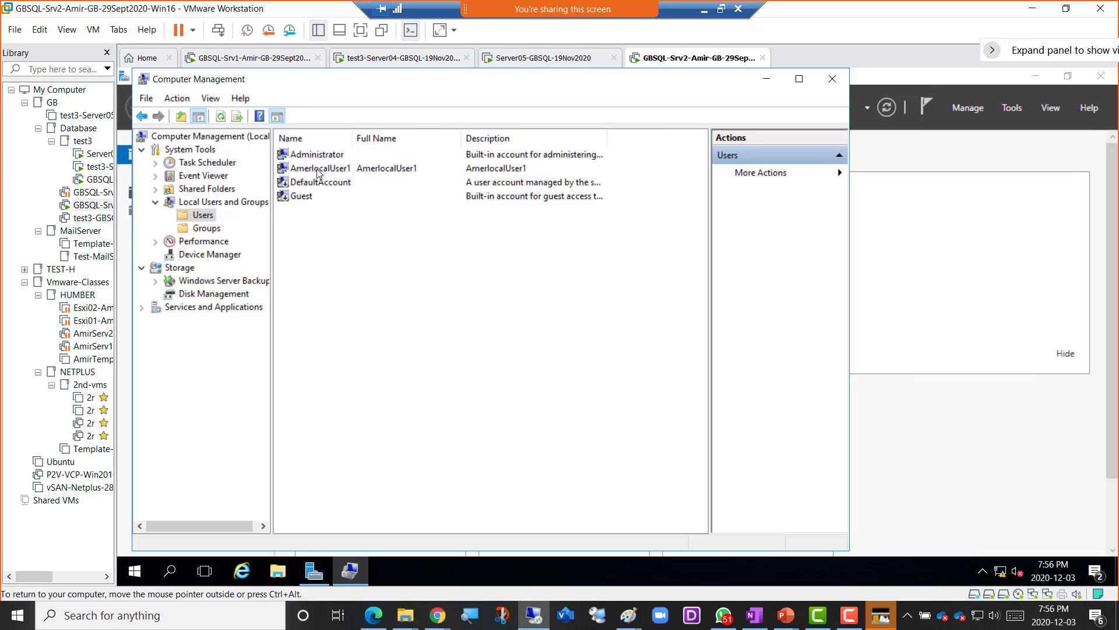
{"action": "left_click", "coordinate": [209, 229]}
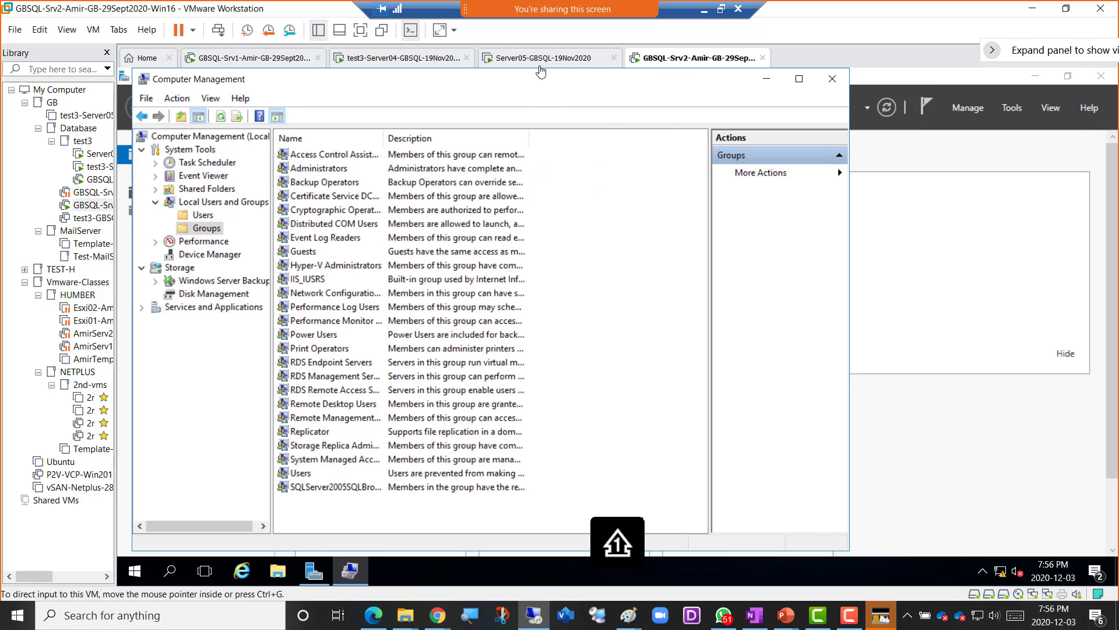
{"action": "left_click", "coordinate": [204, 215]}
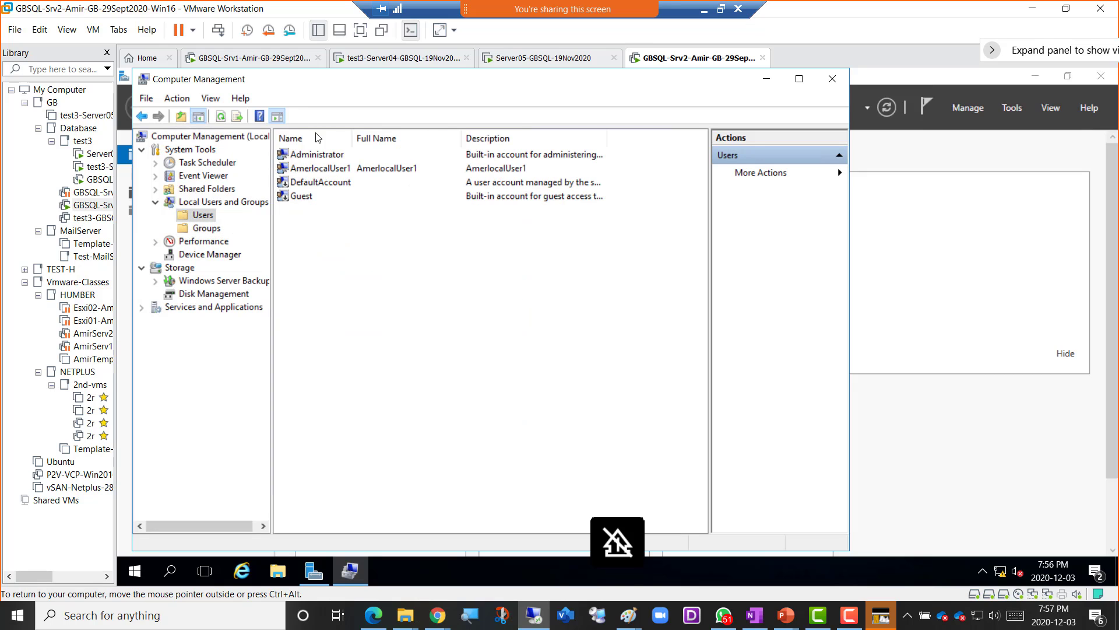
{"action": "left_click_drag", "start_coordinate": [391, 83], "coordinate": [510, 131]}
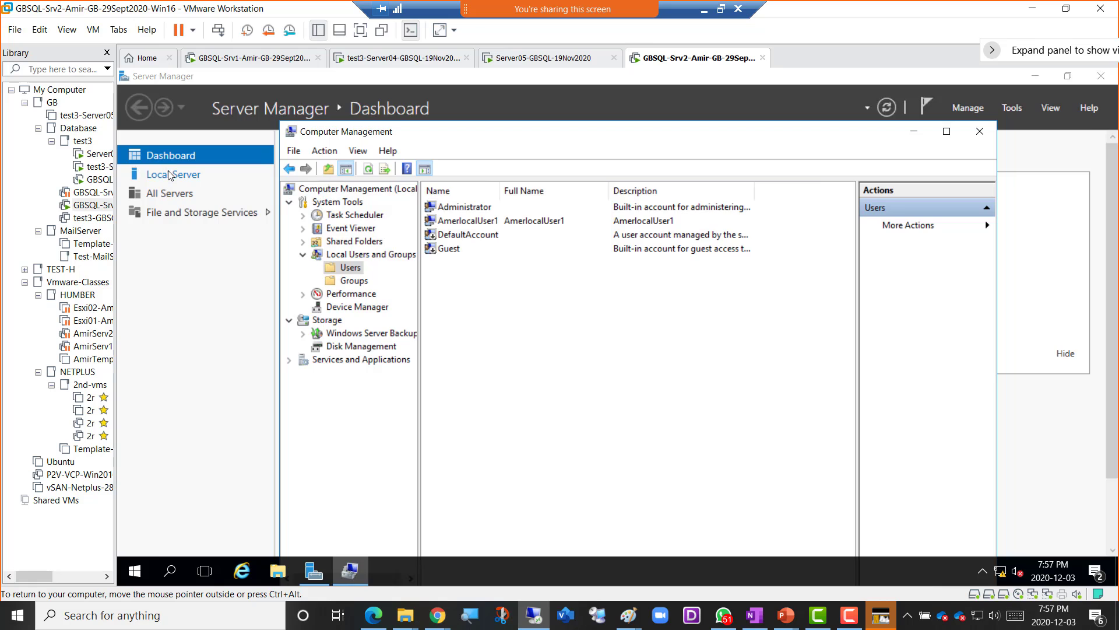
{"action": "left_click", "coordinate": [176, 175]}
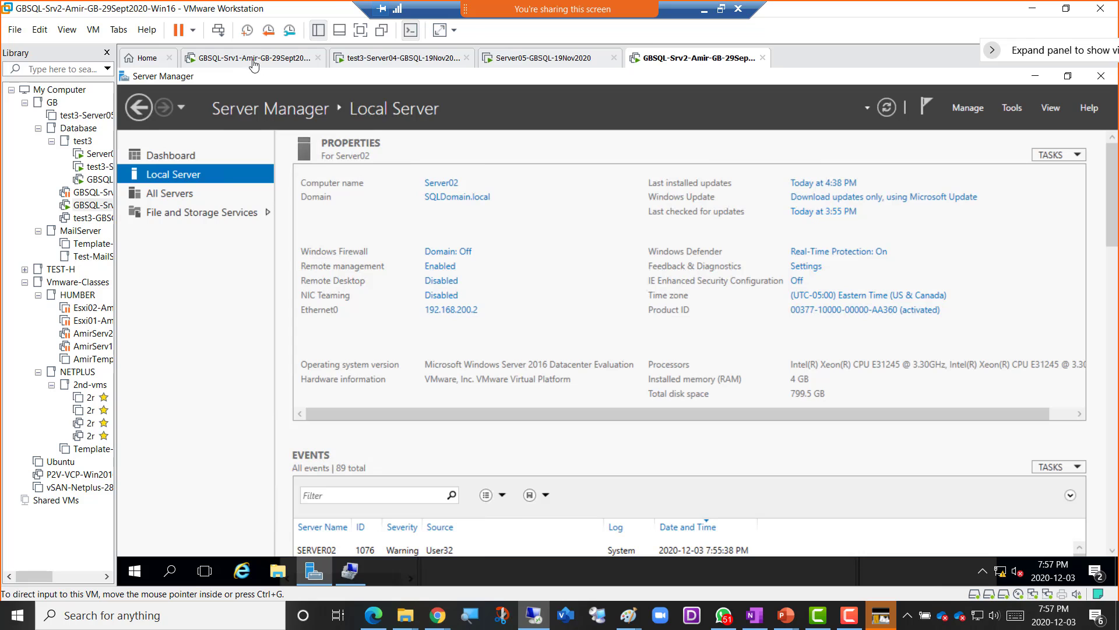
{"action": "left_click", "coordinate": [257, 62]}
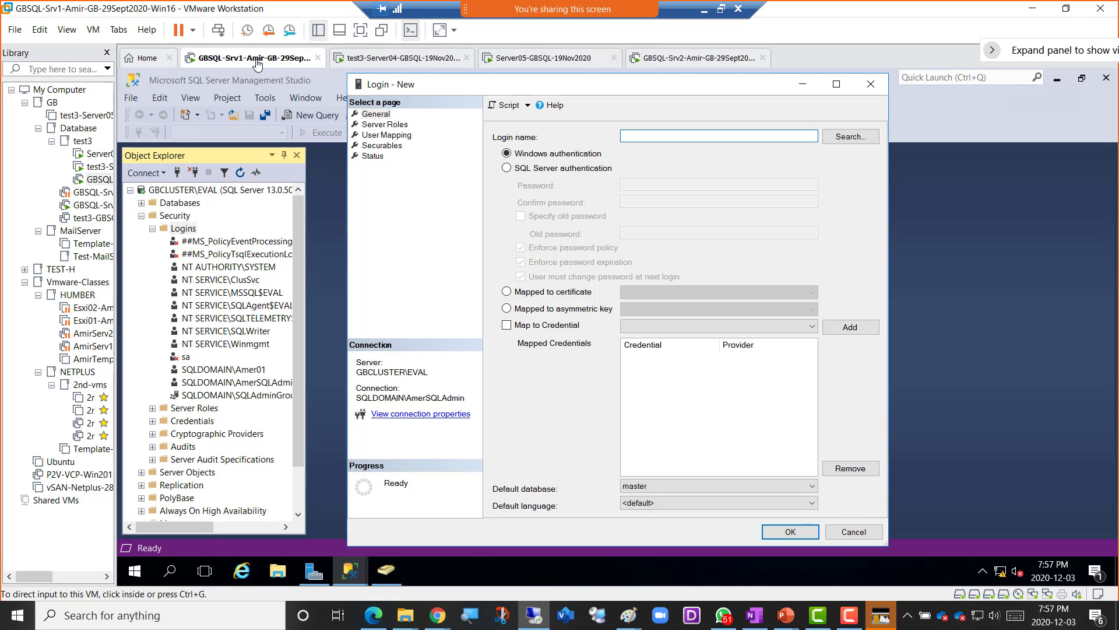
{"action": "left_click", "coordinate": [852, 137]}
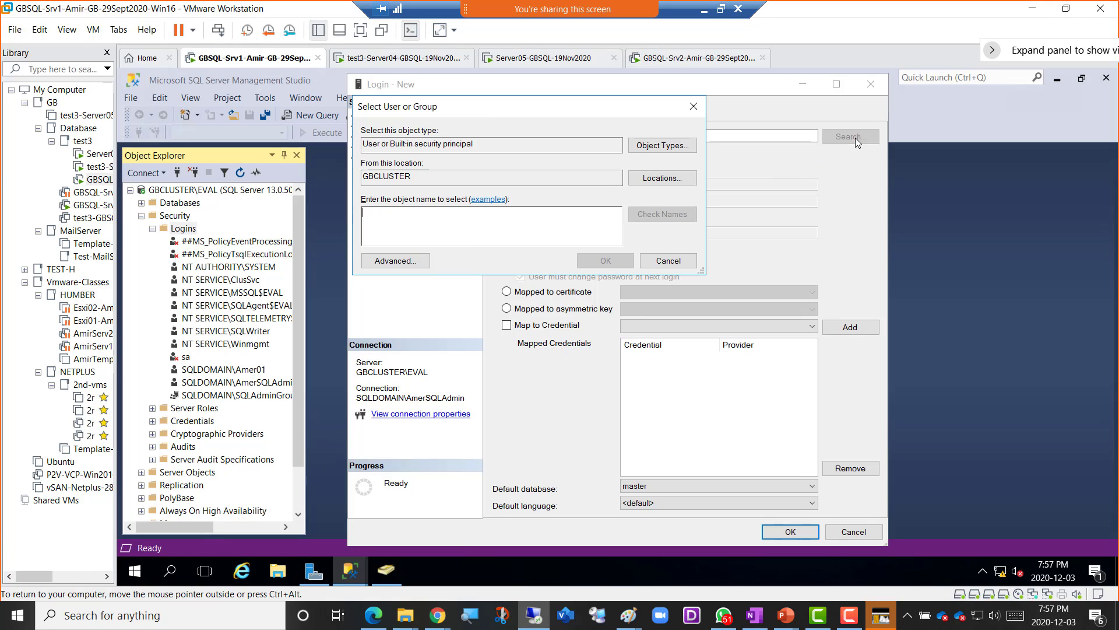
{"action": "left_click", "coordinate": [669, 181]}
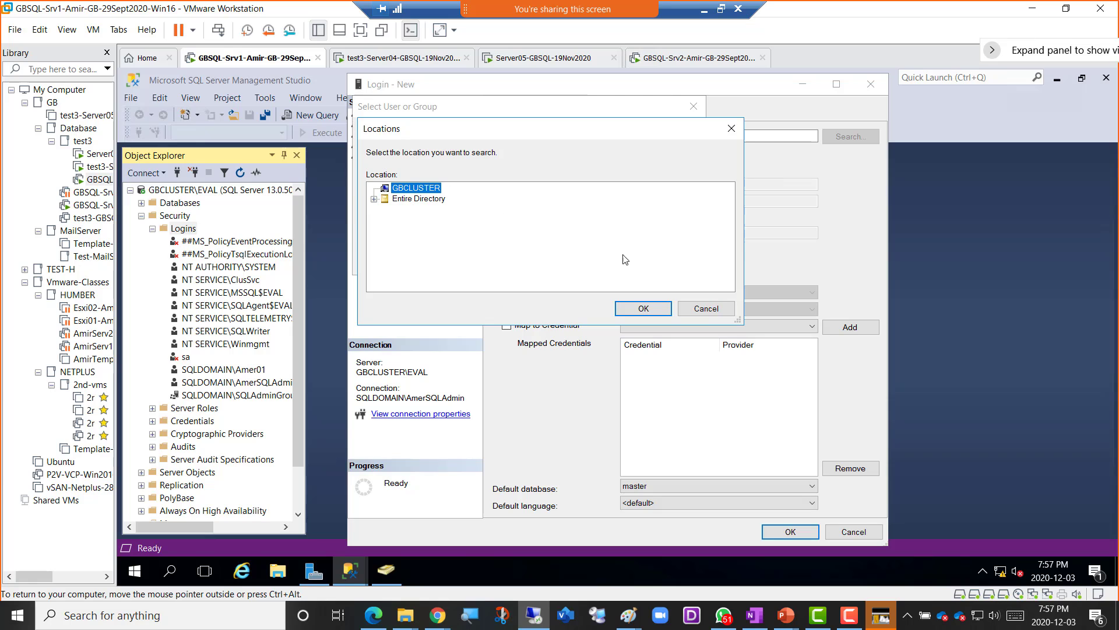
{"action": "left_click", "coordinate": [375, 200]}
{"action": "left_click", "coordinate": [385, 209]}
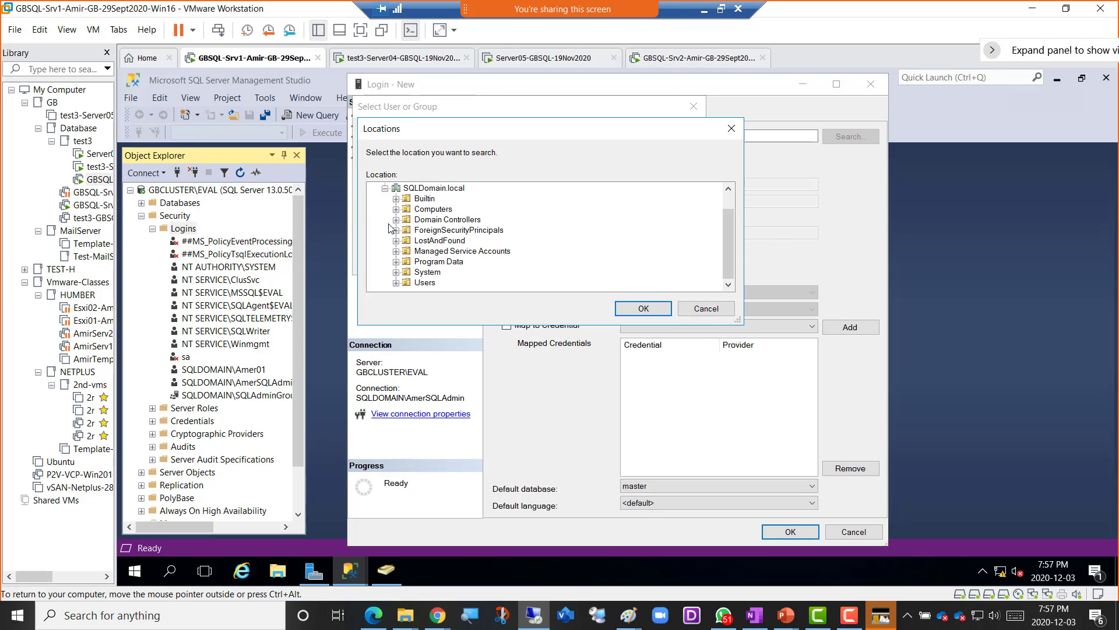
{"action": "left_click", "coordinate": [399, 211]}
{"action": "left_click", "coordinate": [706, 309]}
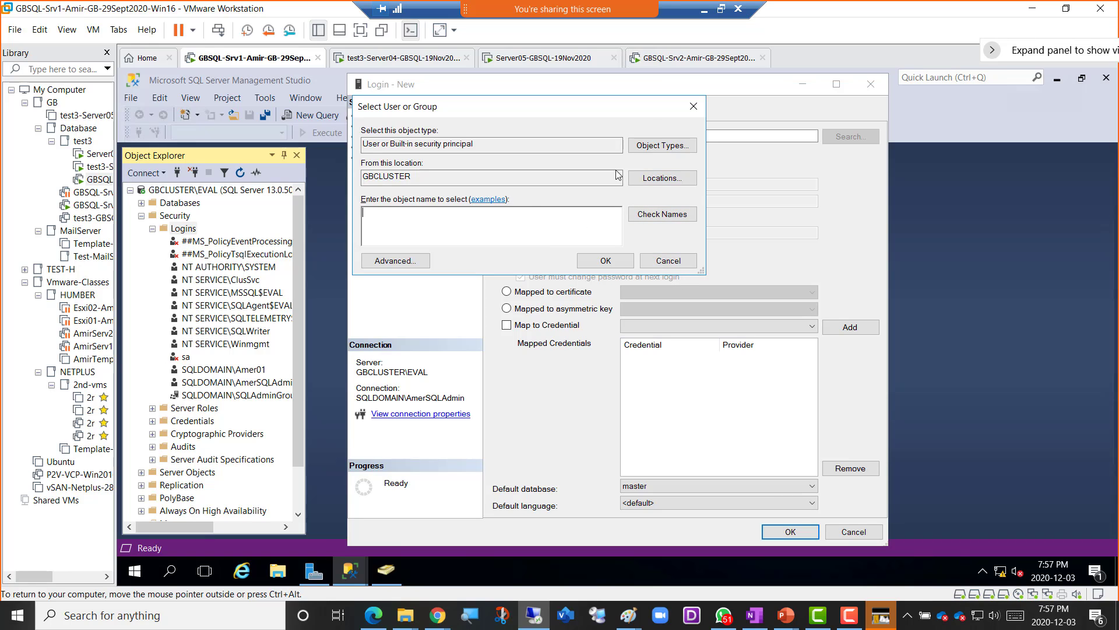
{"action": "left_click", "coordinate": [694, 58]}
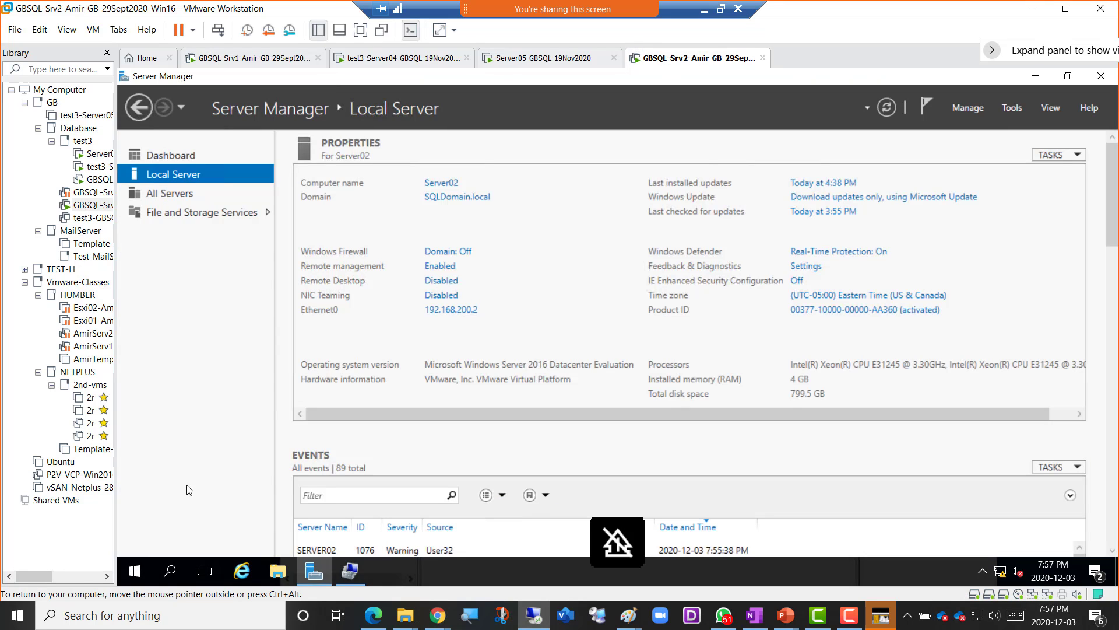
- Launch SQL Server Management Studio and connect to SERVER02 with Windows authentication
{"action": "left_click", "coordinate": [138, 574]}
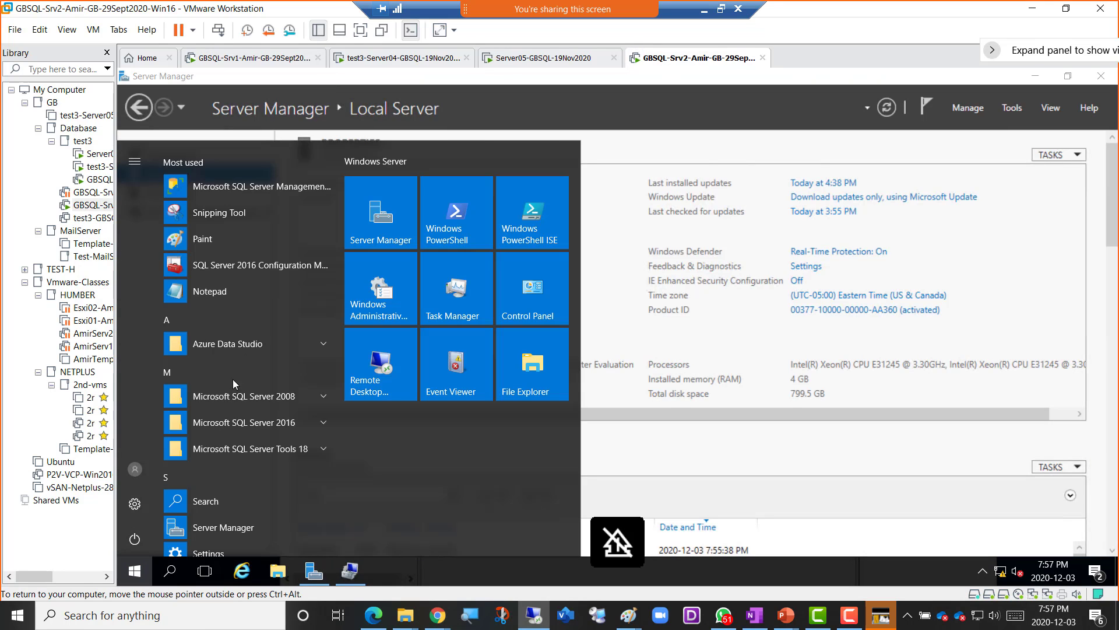
{"action": "left_click", "coordinate": [256, 185]}
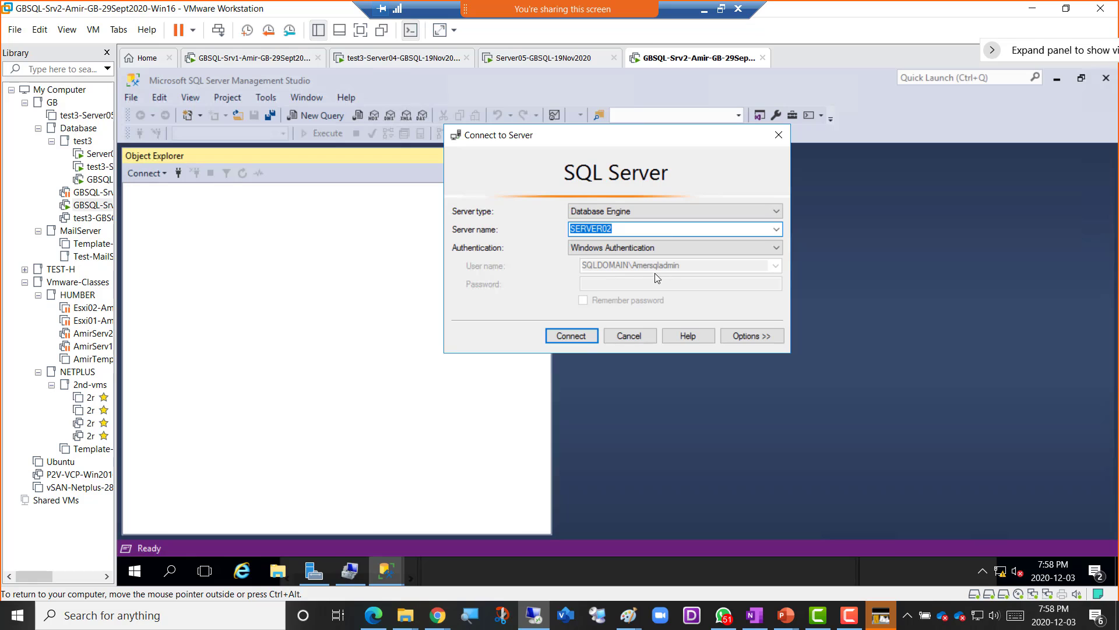
{"action": "left_click", "coordinate": [581, 336]}
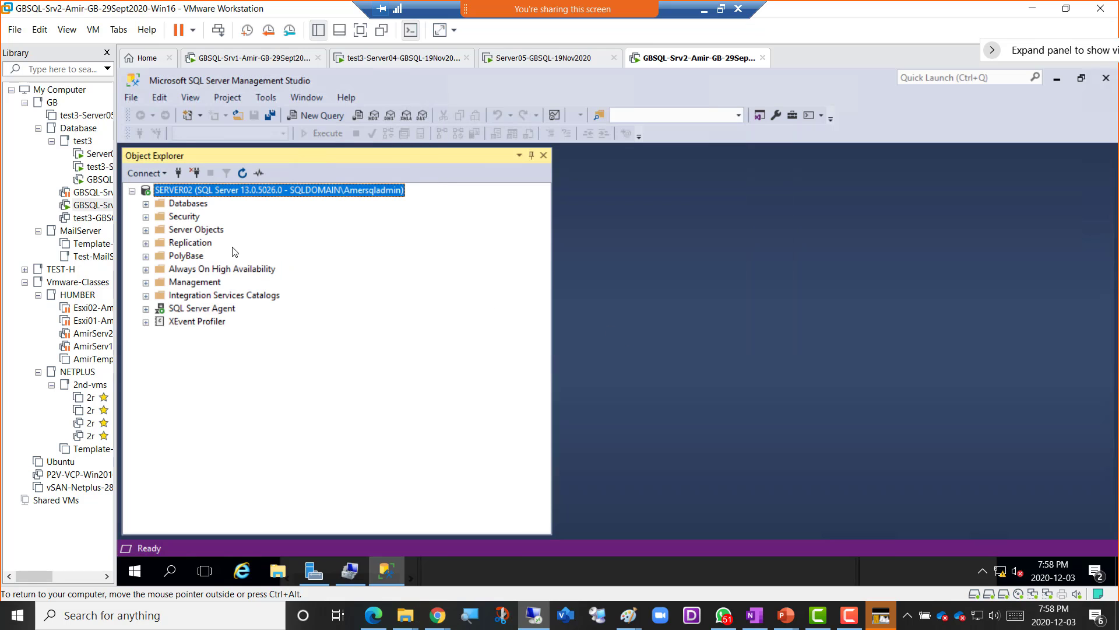
- Expand Security > Logins and open a blank New Login window
{"action": "left_click", "coordinate": [147, 217]}
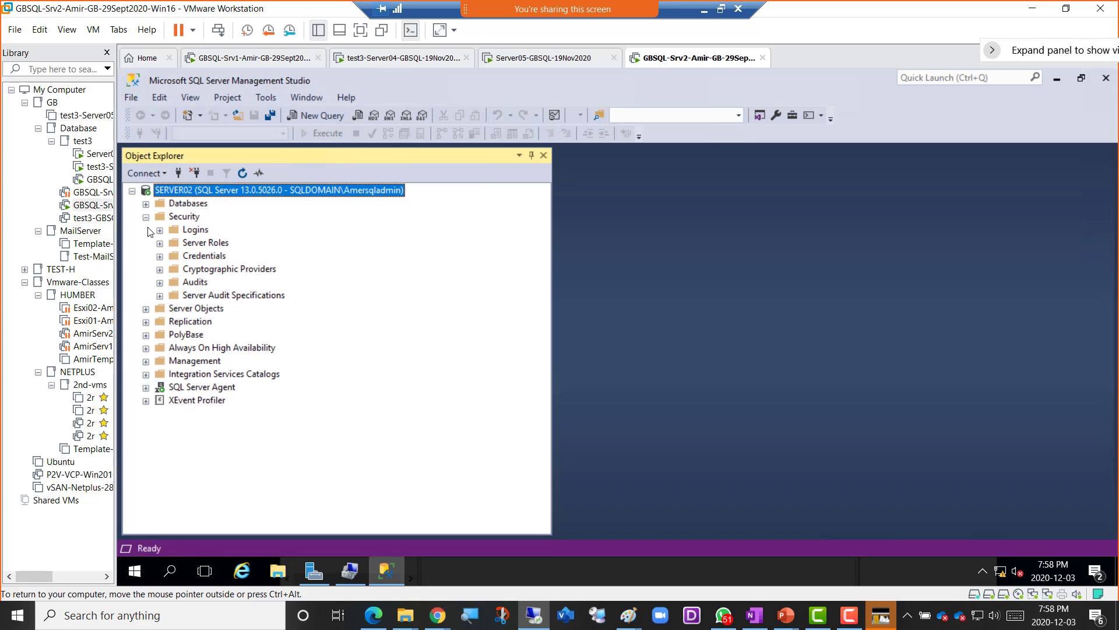
{"action": "double_click", "coordinate": [197, 233]}
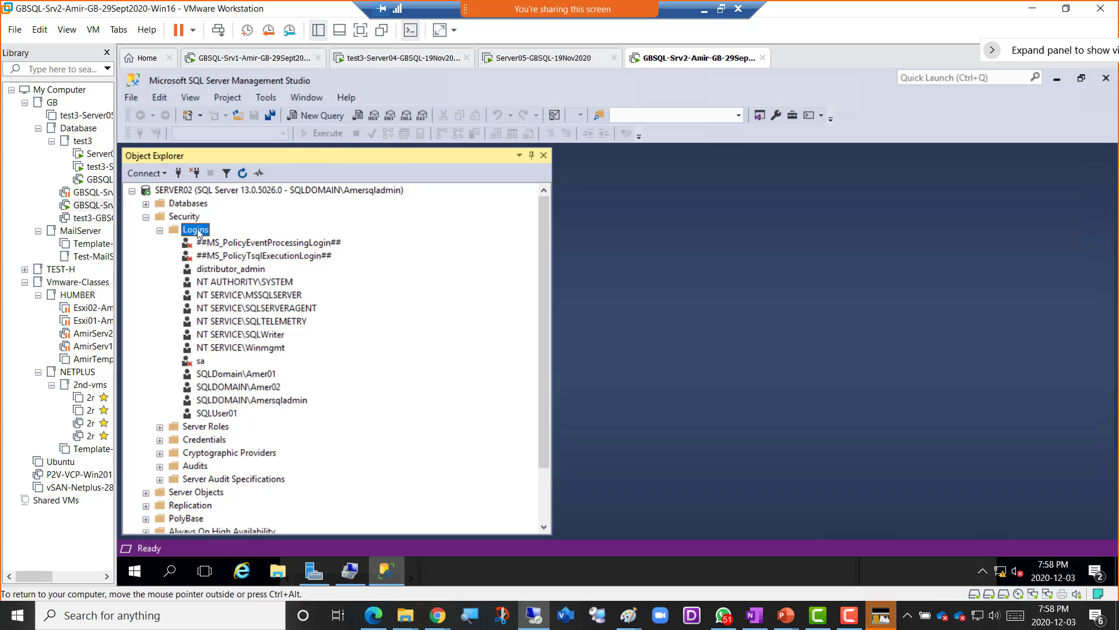
{"action": "right_click", "coordinate": [199, 233]}
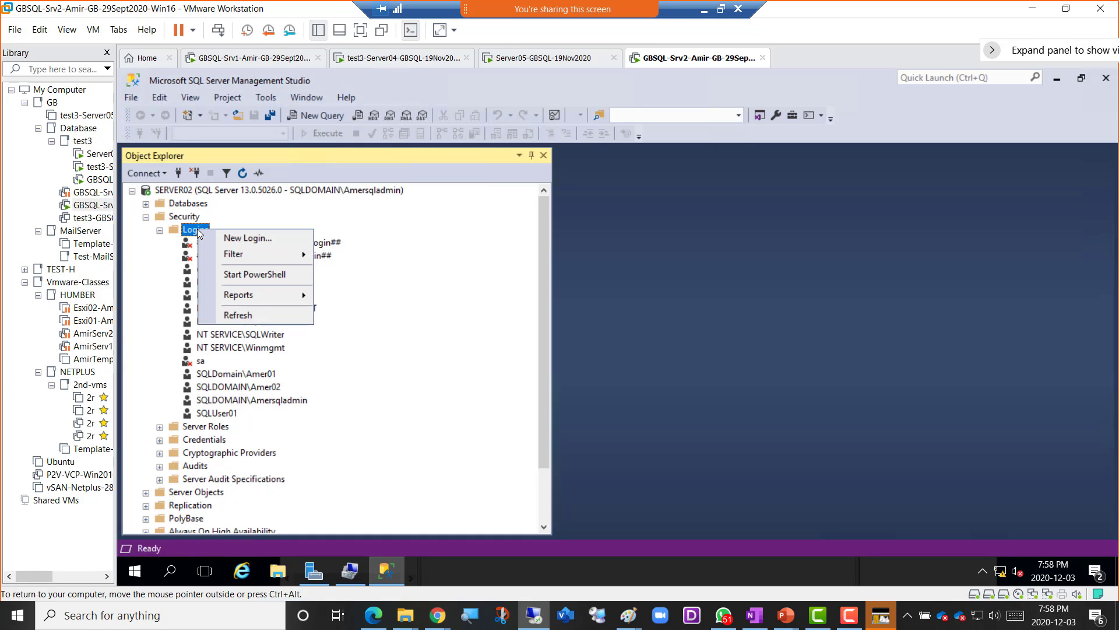
{"action": "left_click", "coordinate": [253, 242]}
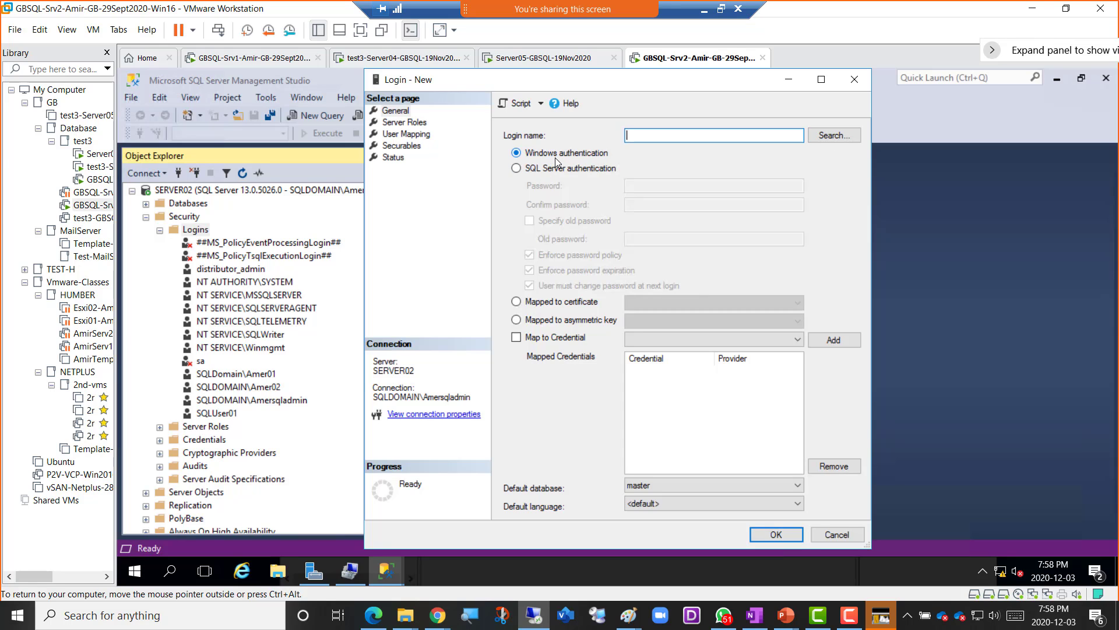
- Search for the new local user account, verifying its name in Computer Management until SERVER02 resolves it
{"action": "left_click", "coordinate": [836, 136]}
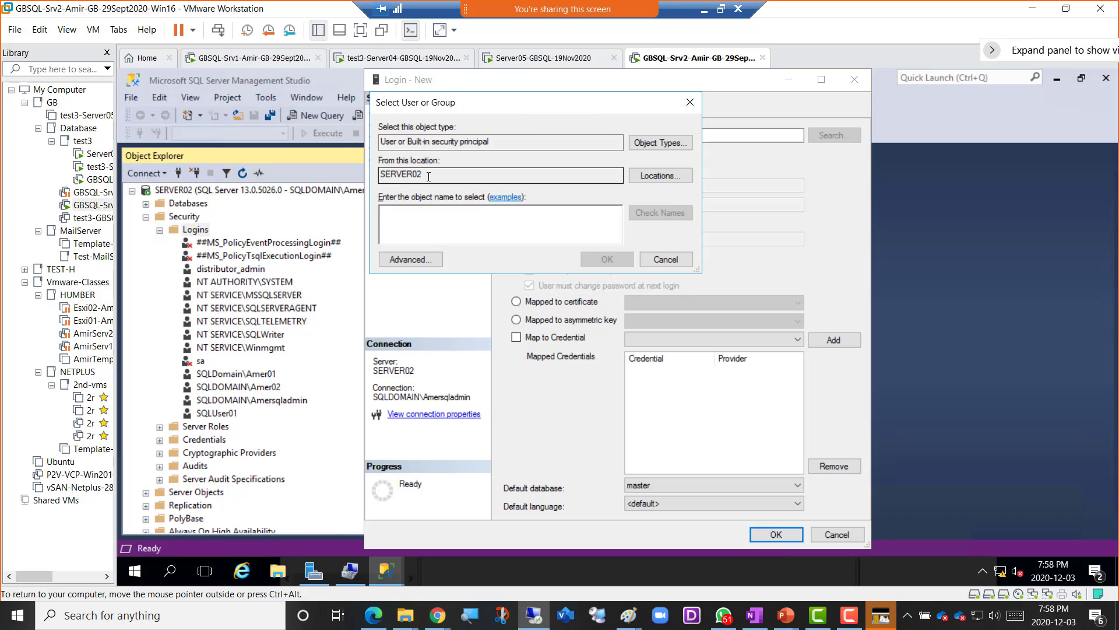
{"action": "left_click_drag", "start_coordinate": [428, 176], "coordinate": [369, 173]}
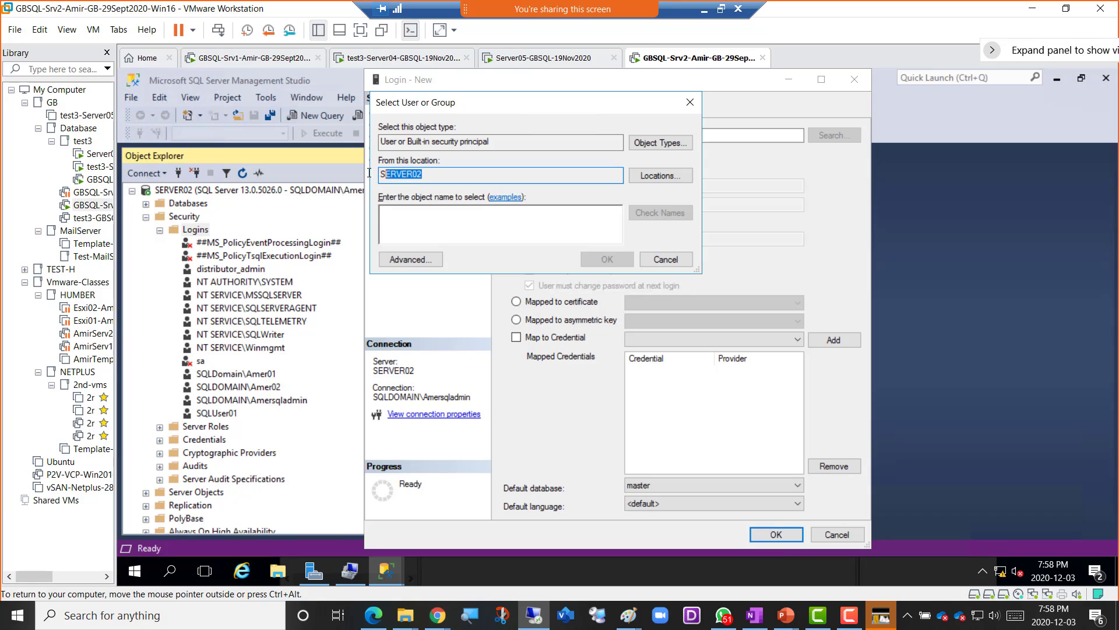
{"action": "left_click", "coordinate": [659, 176]}
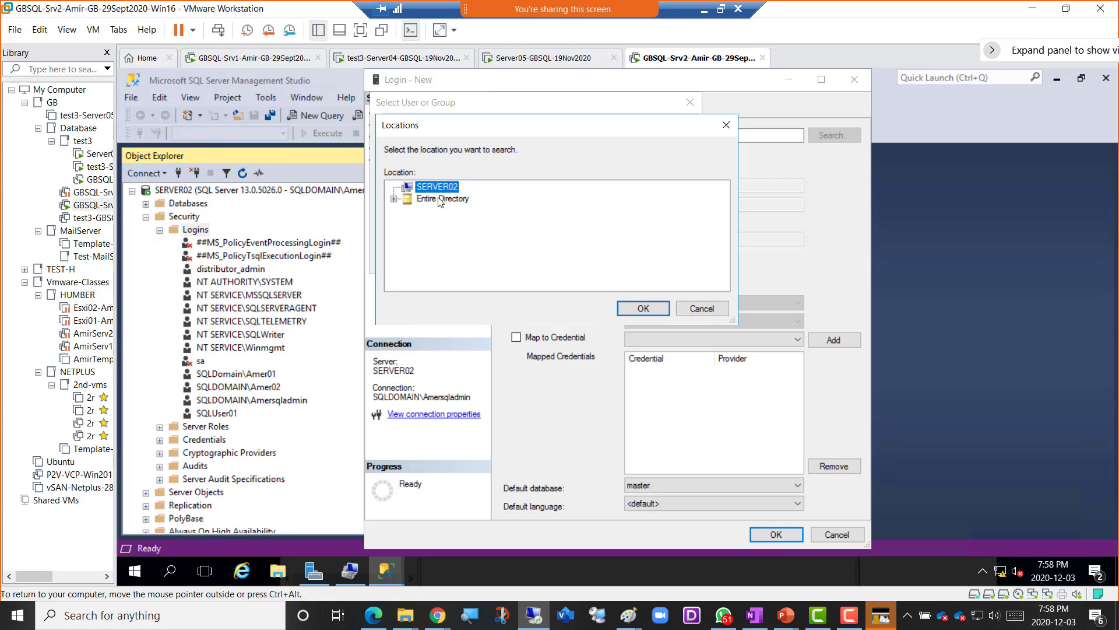
{"action": "left_click", "coordinate": [694, 315]}
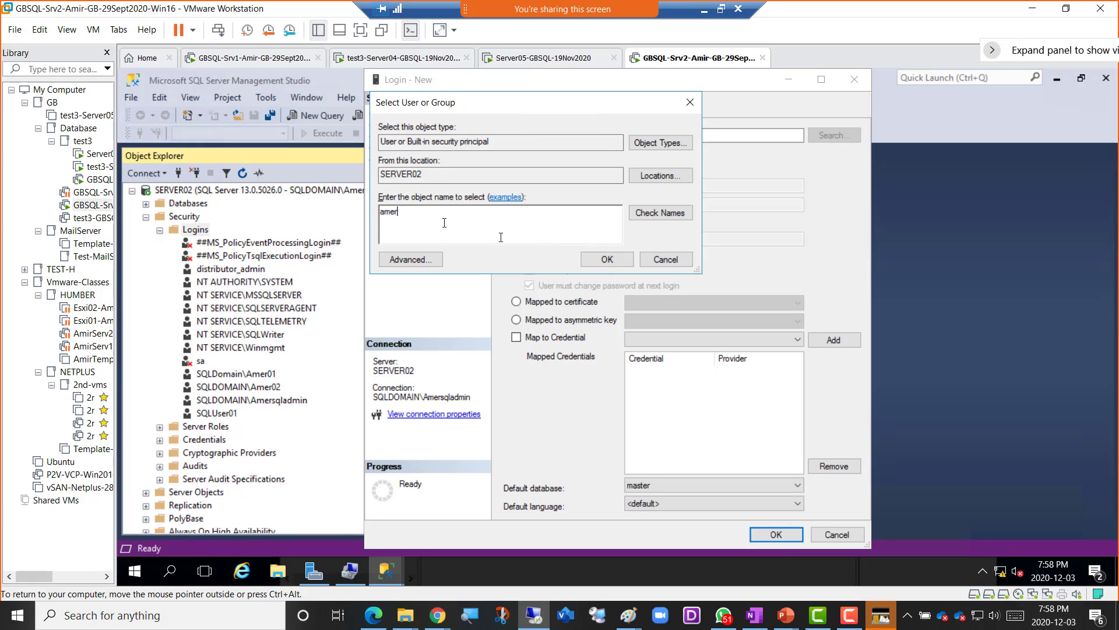
{"action": "left_click", "coordinate": [654, 215]}
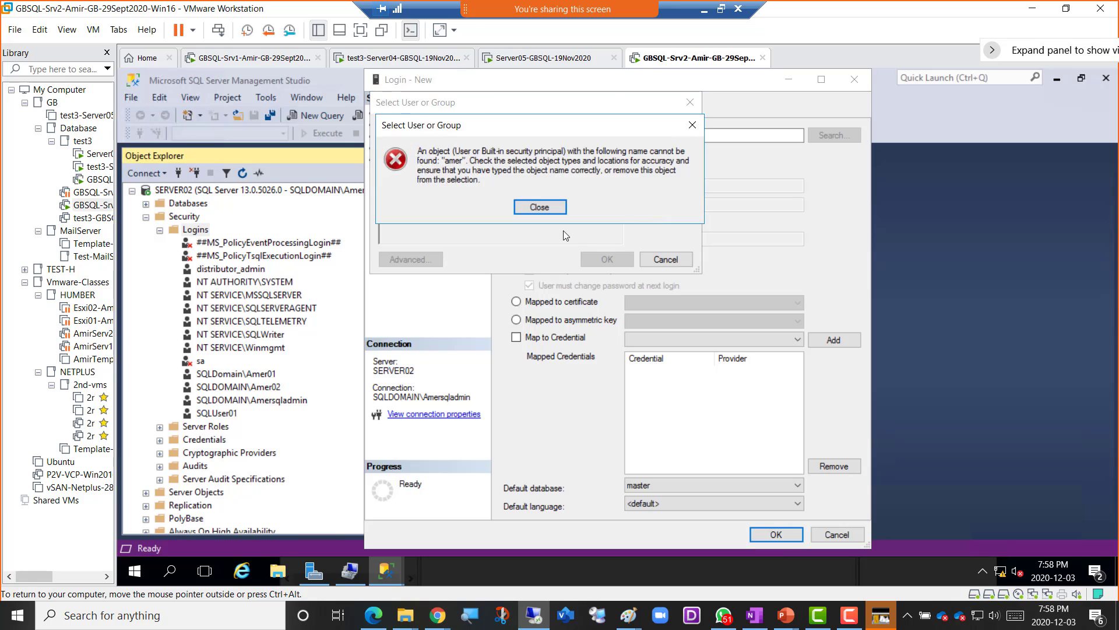
{"action": "left_click", "coordinate": [537, 210]}
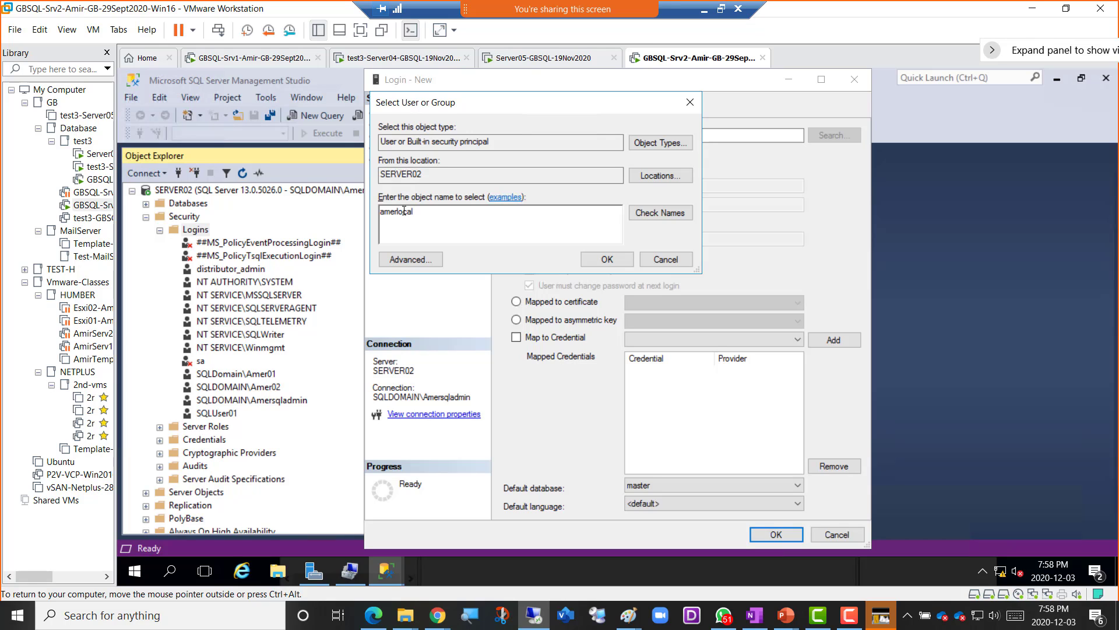
{"action": "left_click", "coordinate": [350, 570]}
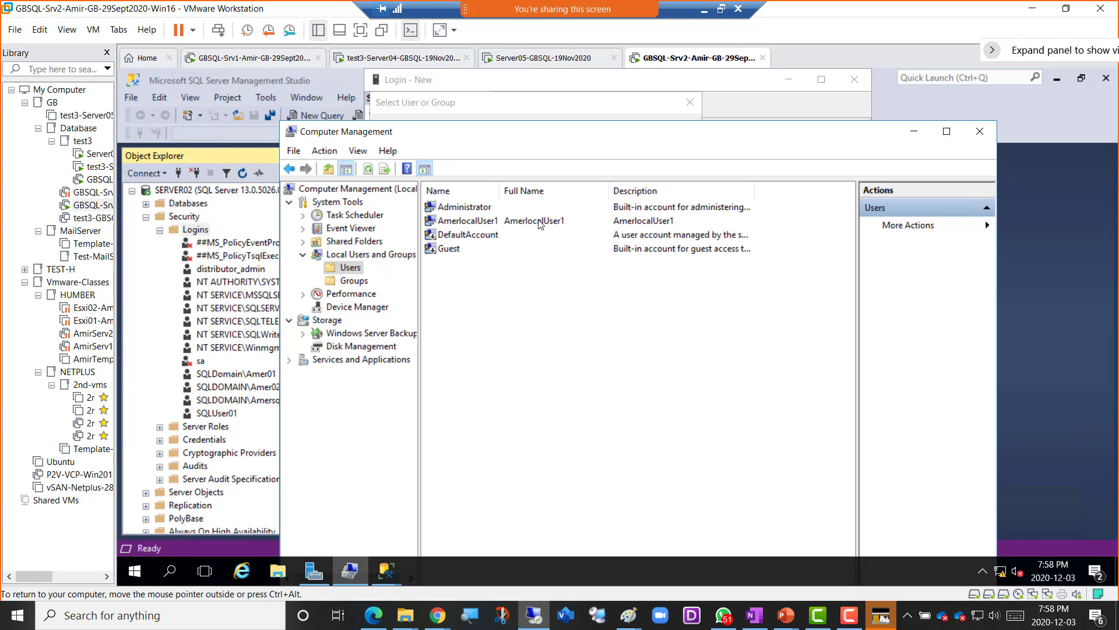
{"action": "left_click", "coordinate": [913, 133]}
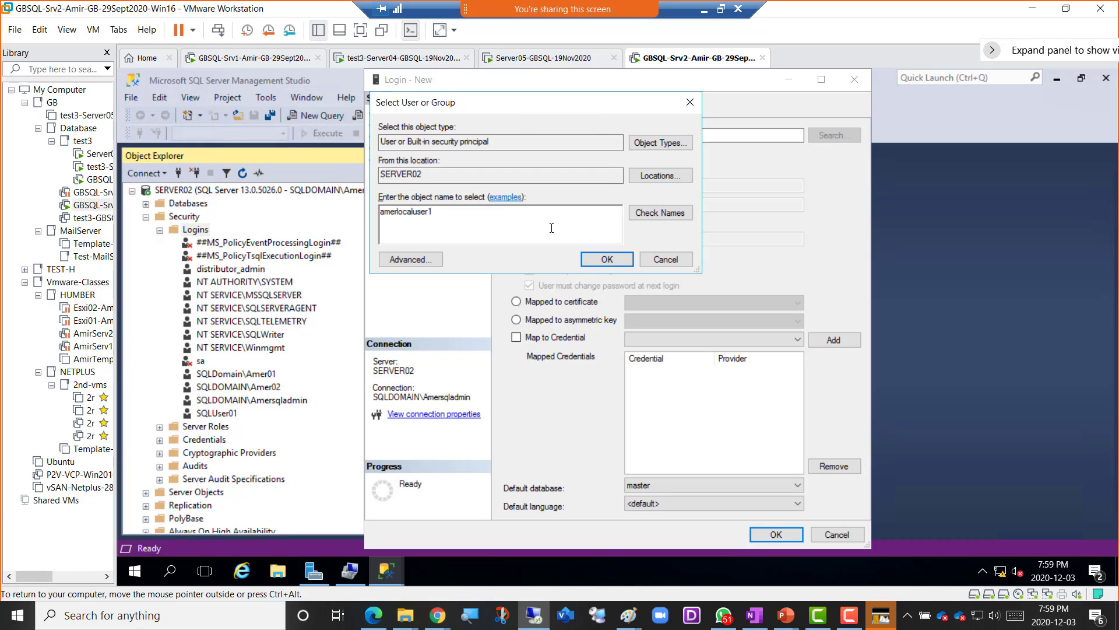
{"action": "left_click", "coordinate": [652, 214]}
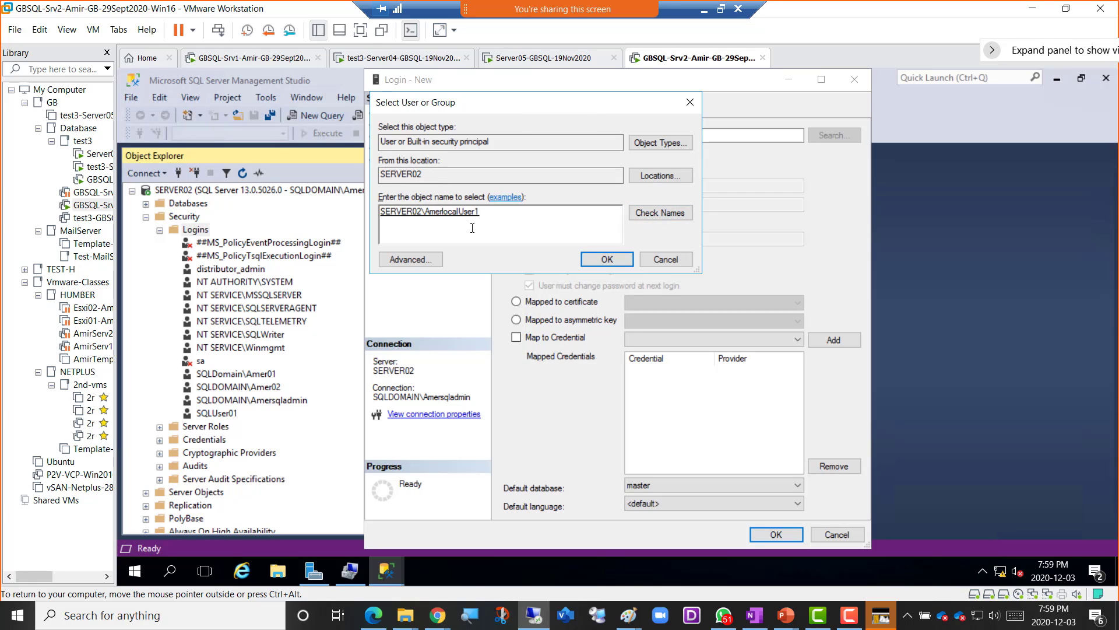
- Accept the resolved account as the login name and open the User Mapping page
{"action": "left_click", "coordinate": [596, 261]}
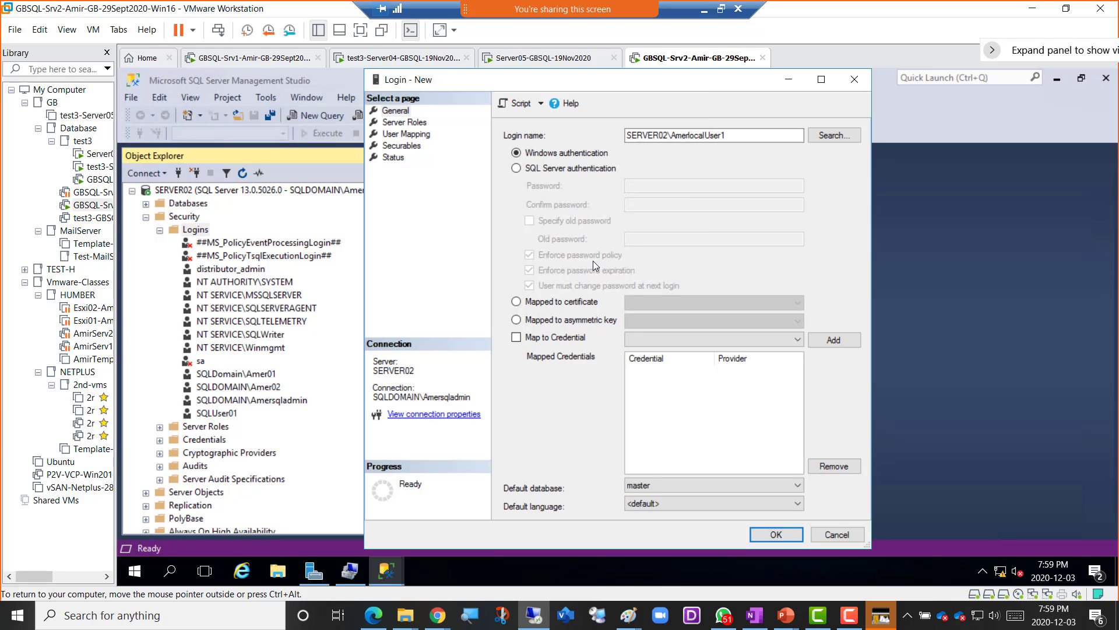
{"action": "left_click", "coordinate": [415, 125]}
{"action": "left_click", "coordinate": [417, 136]}
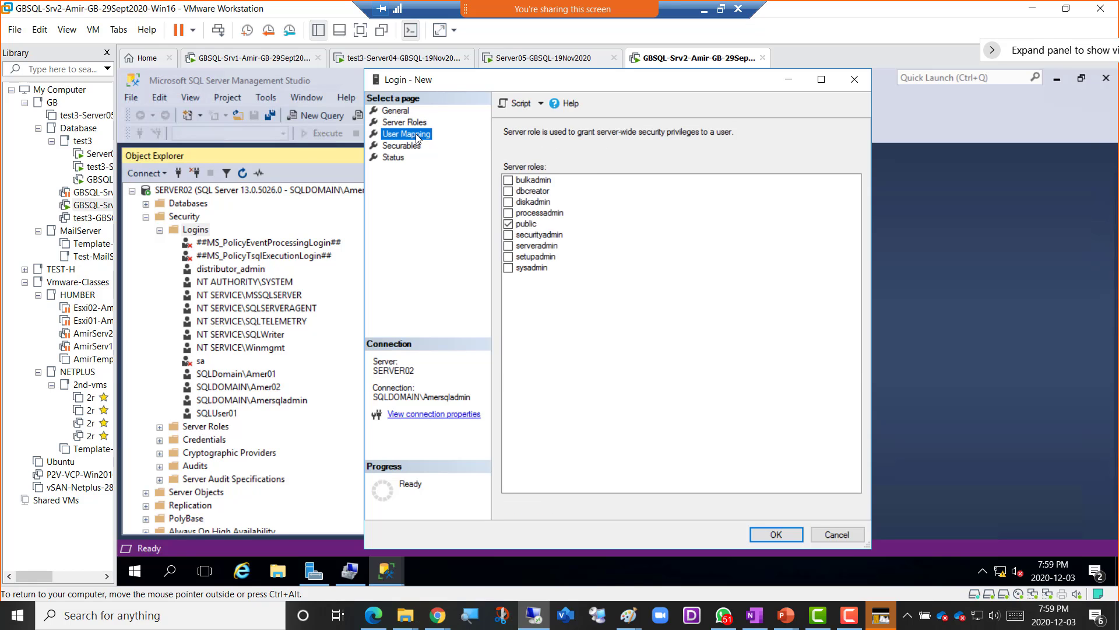
{"action": "left_click", "coordinate": [411, 123]}
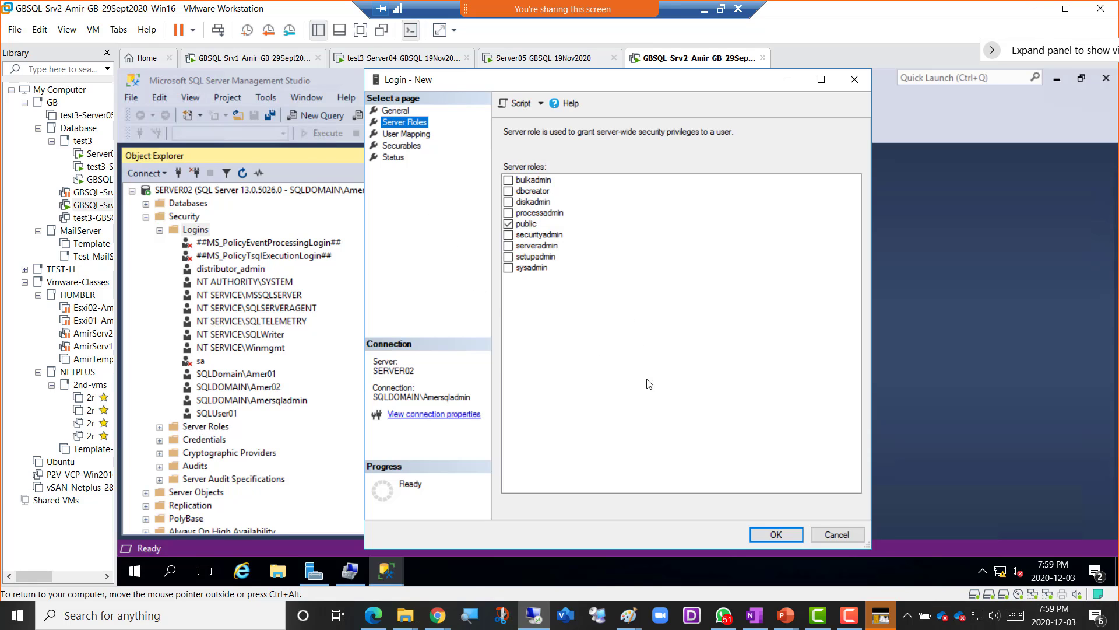
{"action": "left_click", "coordinate": [407, 137]}
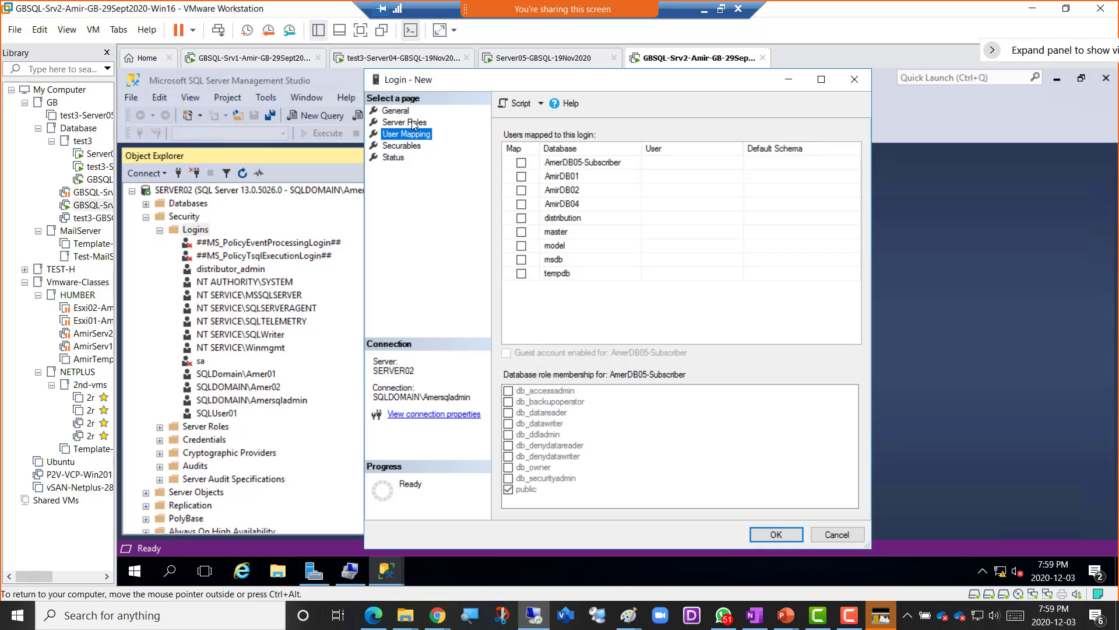
{"action": "left_click", "coordinate": [412, 124]}
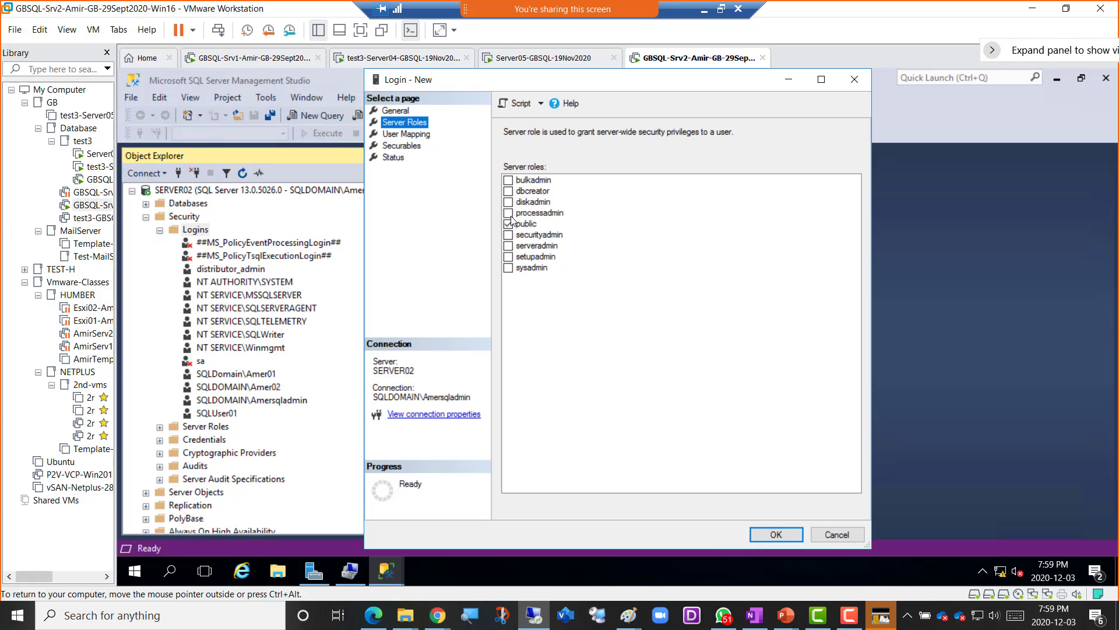
{"action": "left_click", "coordinate": [413, 137]}
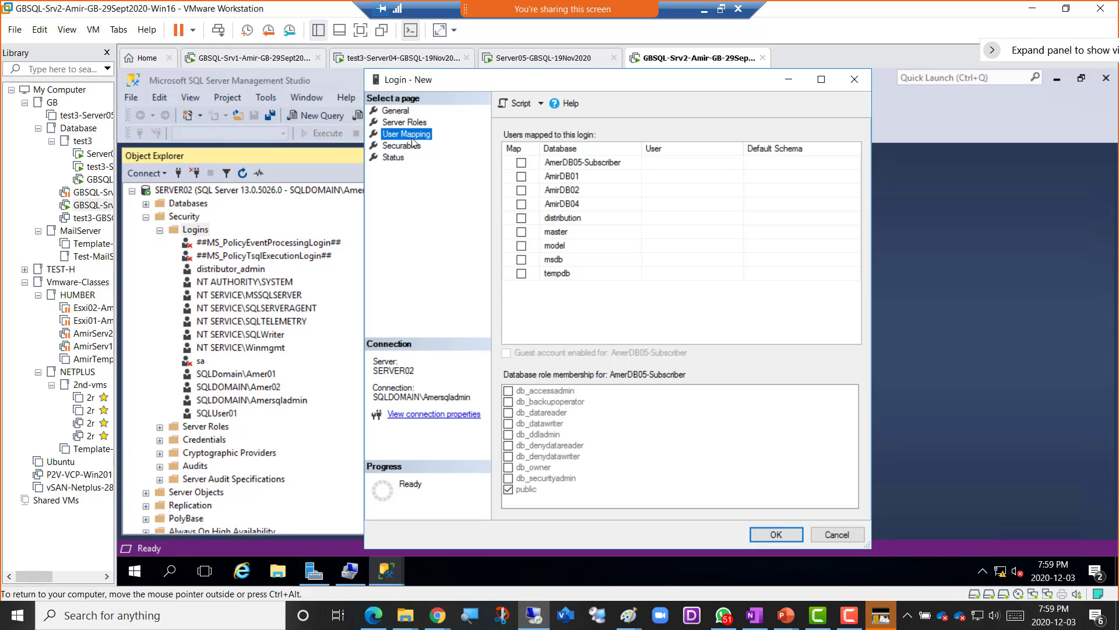
- Map AmerDB05-Subscriber, AmirDB01, AmirDB02 and AmirDB04, grant db_datareader on AmirDB04, and create the login
{"action": "left_click", "coordinate": [521, 164]}
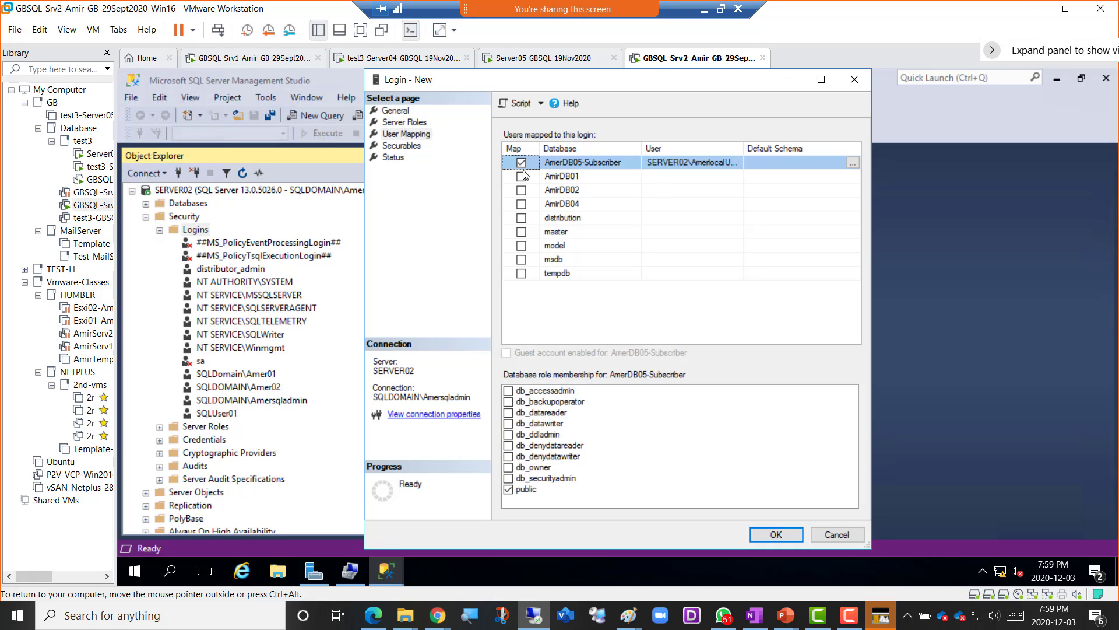
{"action": "left_click", "coordinate": [521, 177]}
{"action": "left_click", "coordinate": [521, 191]}
{"action": "left_click", "coordinate": [521, 204]}
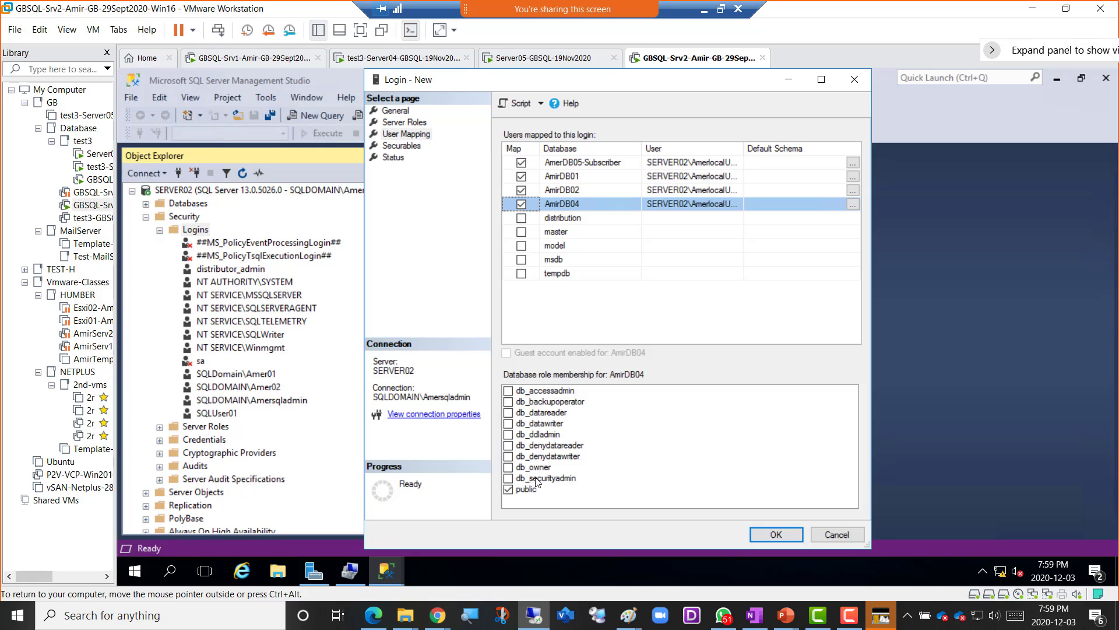
{"action": "left_click", "coordinate": [508, 412]}
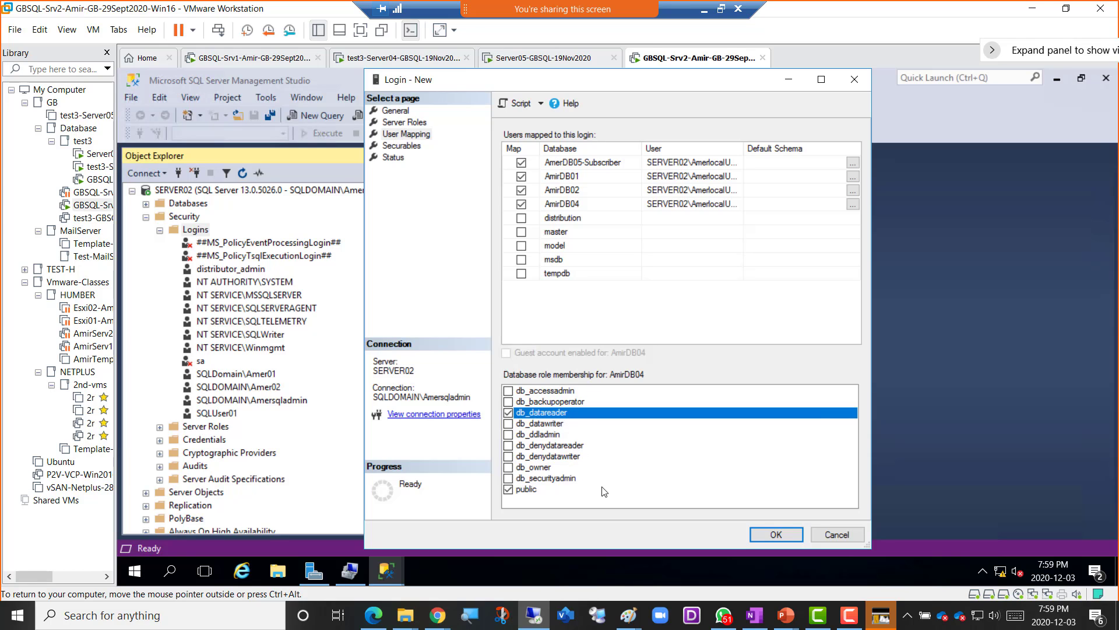
{"action": "left_click", "coordinate": [776, 535]}
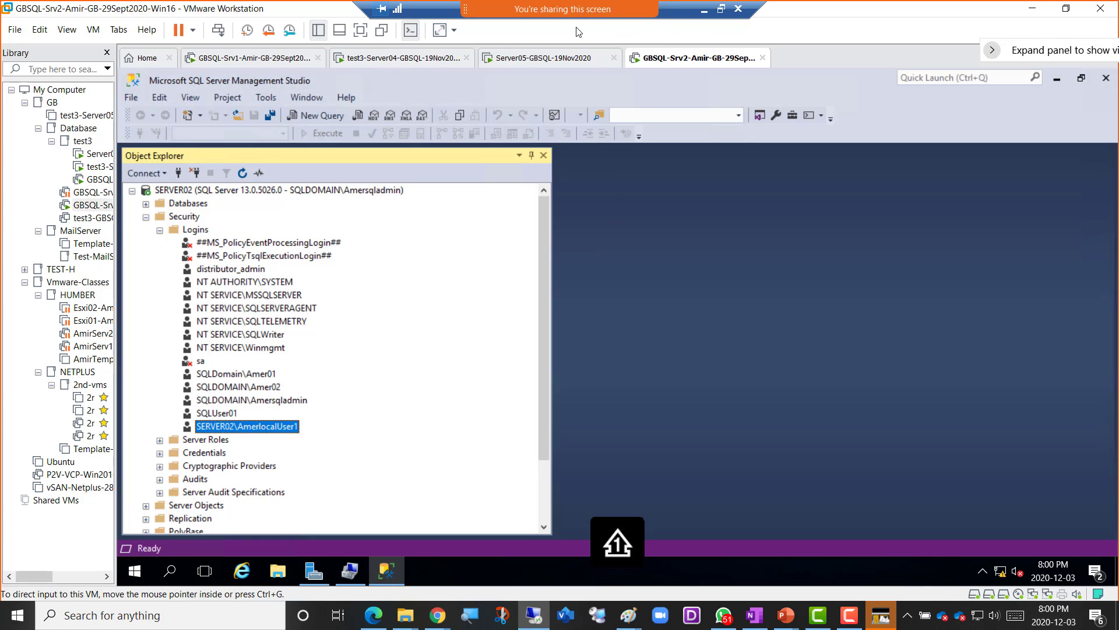
- Restore the remote desktop to a window and snip the SSMS window showing the new login
{"action": "left_click", "coordinate": [721, 8]}
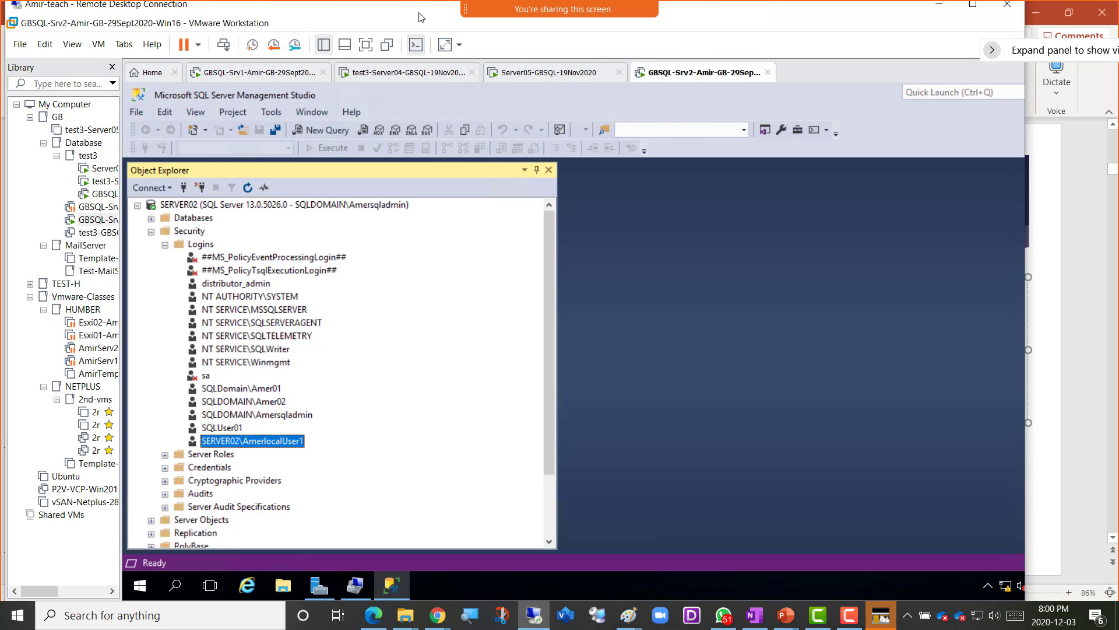
{"action": "key", "text": "super+shift+s"}
{"action": "left_click_drag", "start_coordinate": [59, 28], "coordinate": [791, 568]}
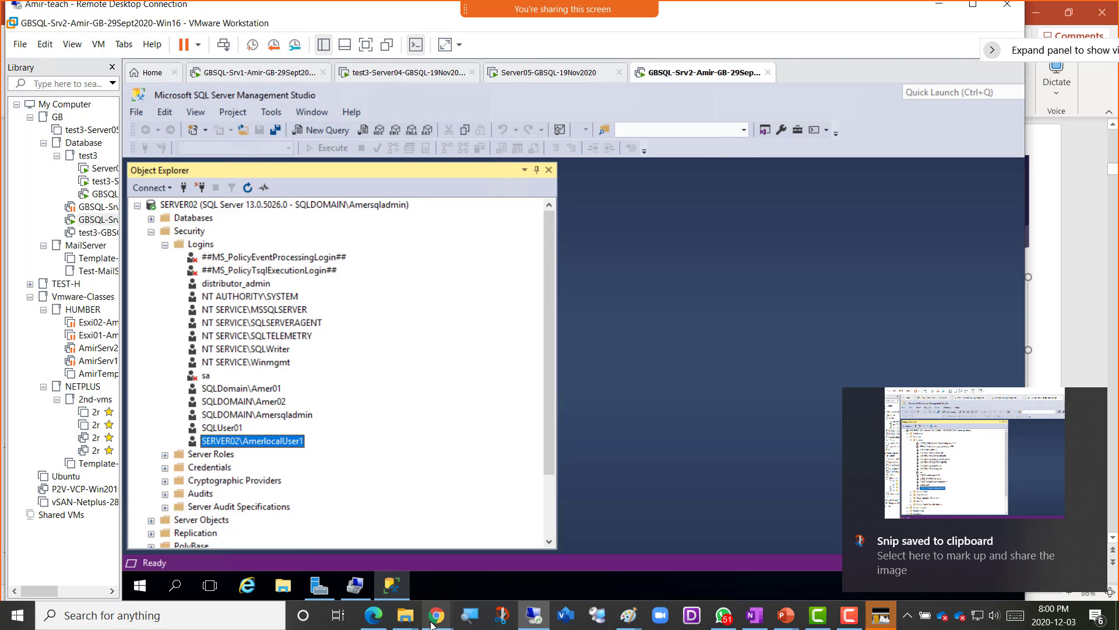
- Caption the OneNote notes 'Screenshot 5 = Adding local user to SQL Server', paste the snip below, and return to SSMS
{"action": "mouse_move", "coordinate": [432, 624]}
{"action": "left_click", "coordinate": [538, 550]}
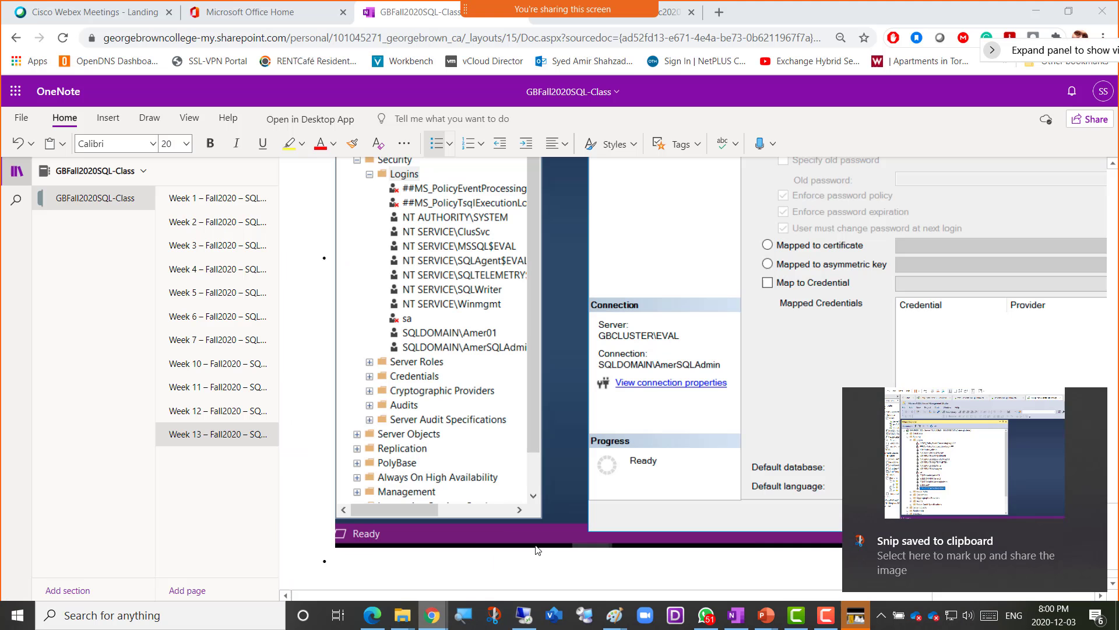
{"action": "type", "text": "Scre"}
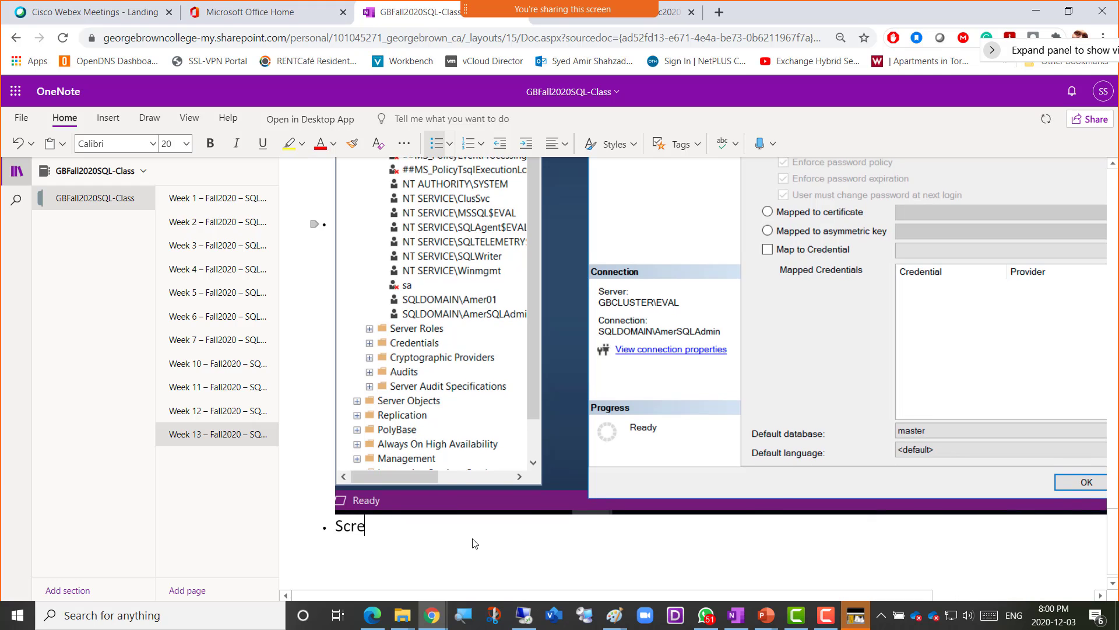
{"action": "type", "text": "enshot 5 = "}
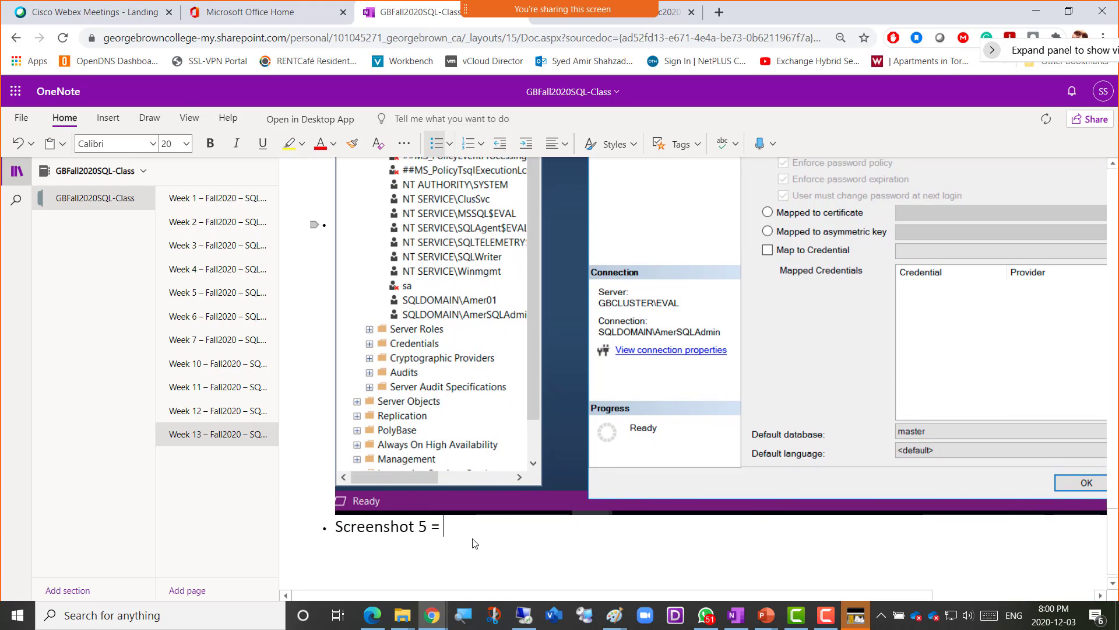
{"action": "type", "text": "Adding local "}
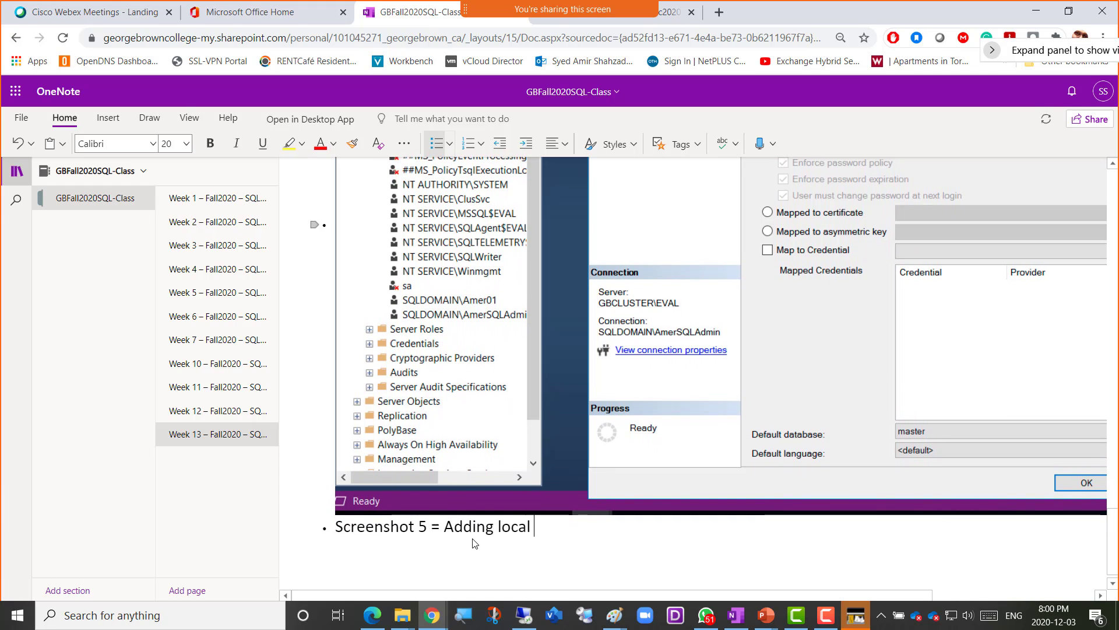
{"action": "type", "text": "user to SQL S"}
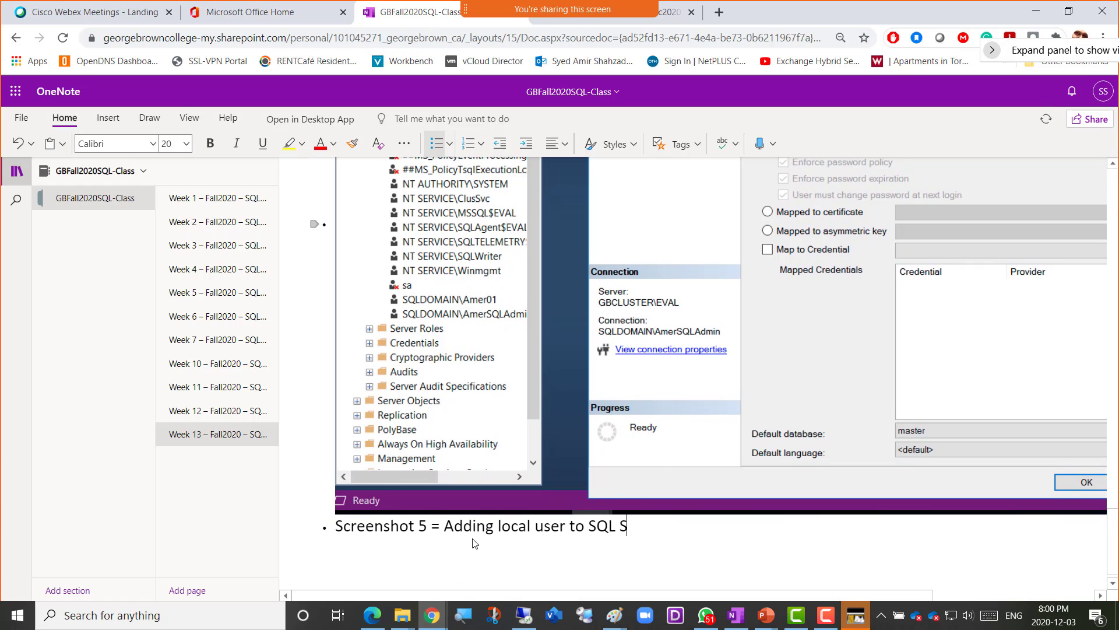
{"action": "type", "text": "erver"}
{"action": "key", "text": "Return"}
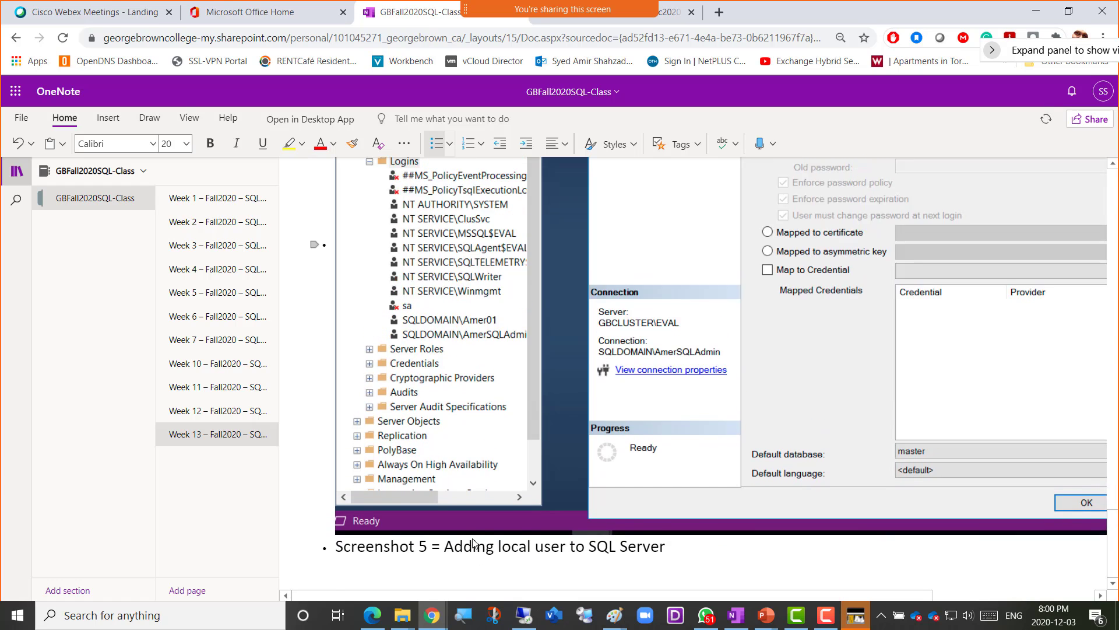
{"action": "key", "text": "ctrl+v"}
{"action": "left_click", "coordinate": [524, 618]}
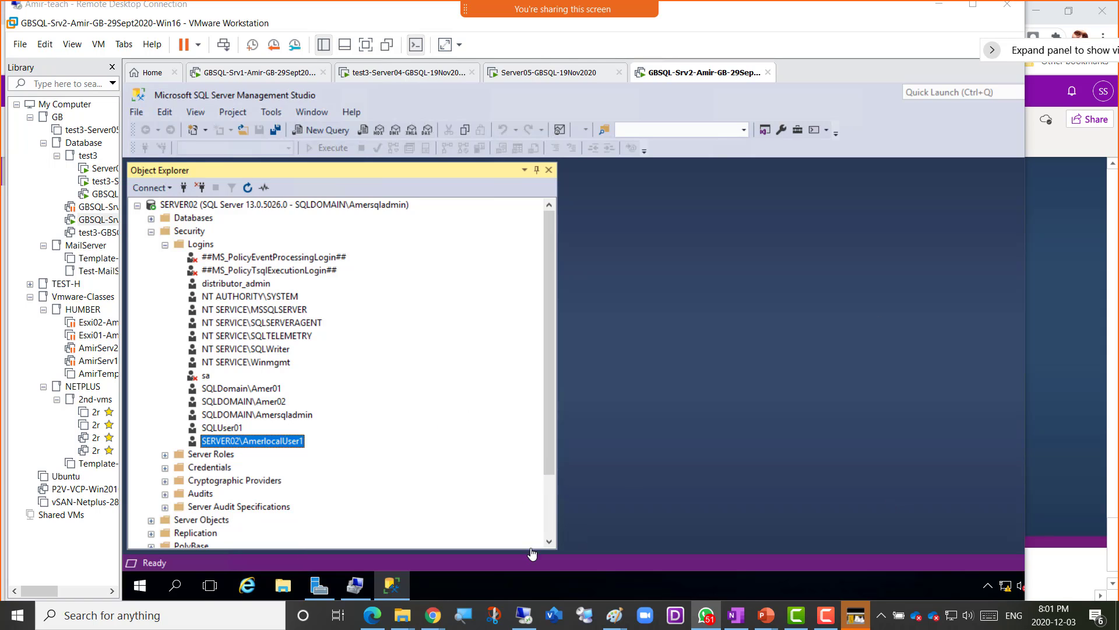
- Add the line '------Break-------------Class Starts 8:20pm------------' below the login snip in OneNote
{"action": "mouse_move", "coordinate": [435, 623]}
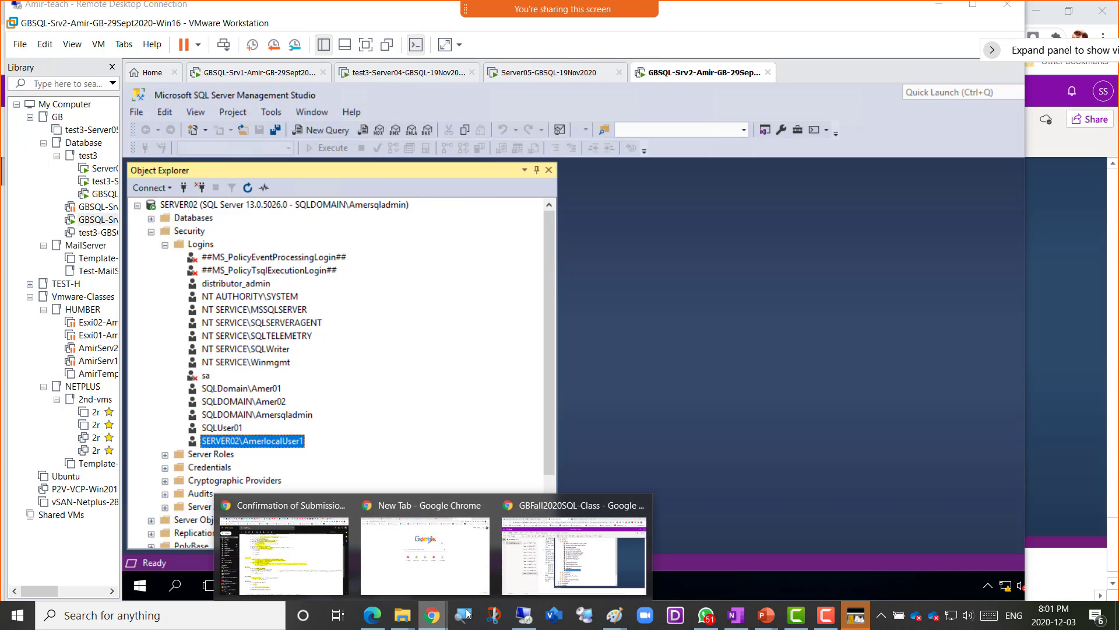
{"action": "left_click", "coordinate": [561, 577]}
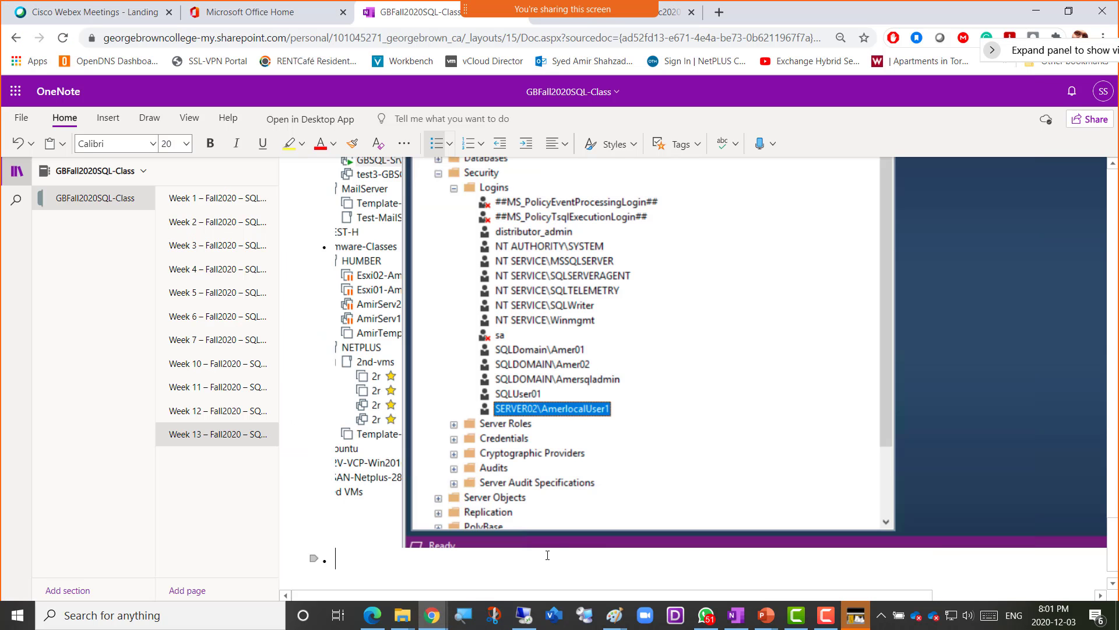
{"action": "type", "text": "------"}
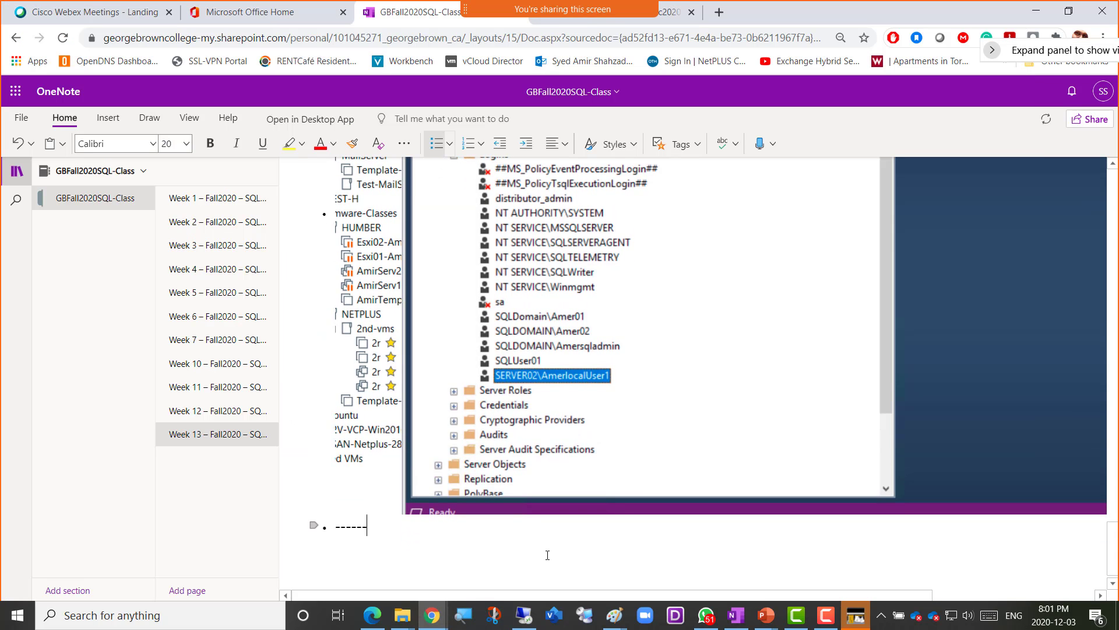
{"action": "type", "text": "Brea"}
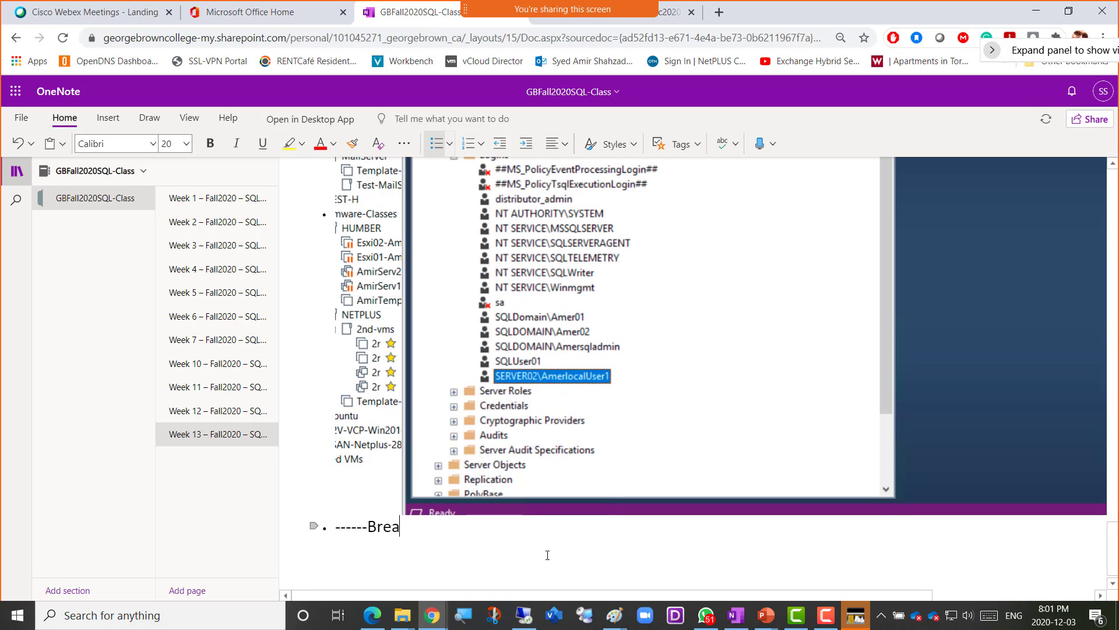
{"action": "type", "text": "k-------------"}
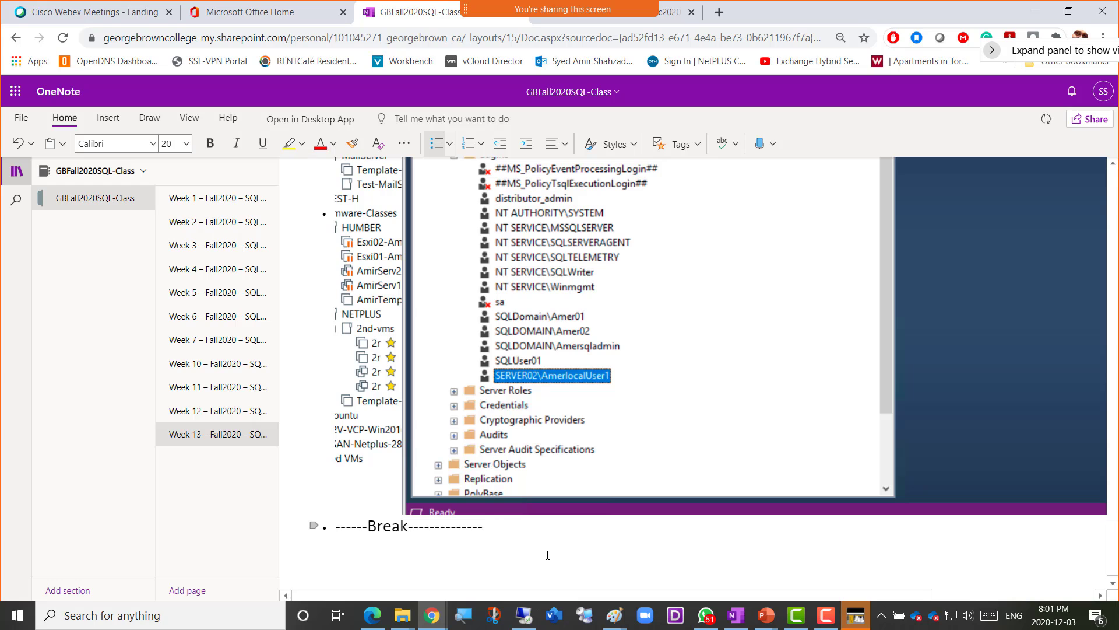
{"action": "type", "text": "Class Starts 8:2"}
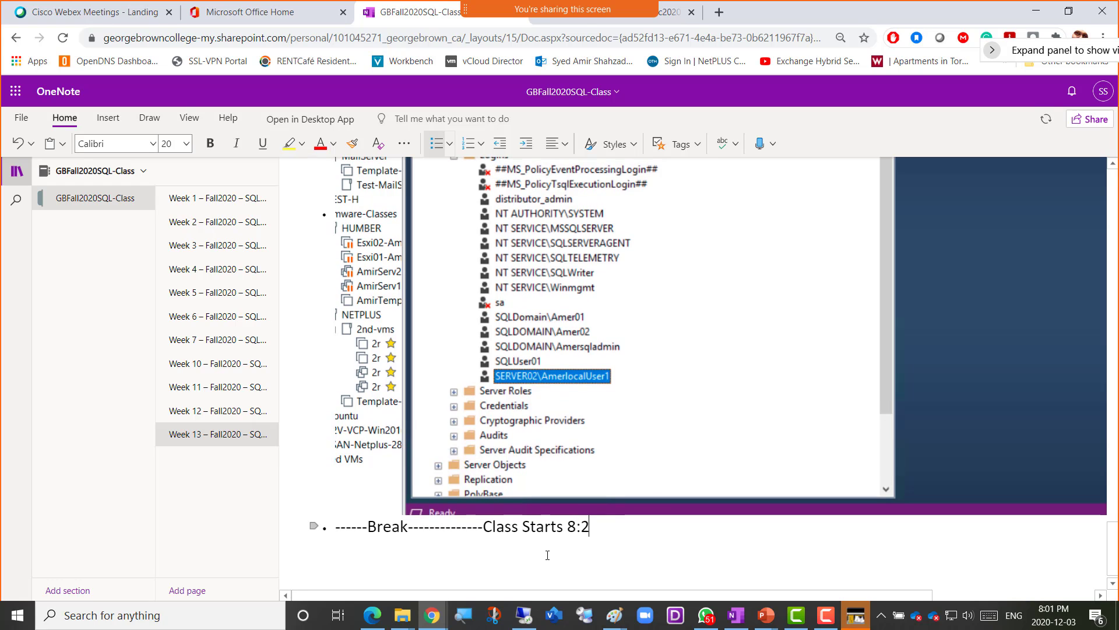
{"action": "type", "text": "0pm"}
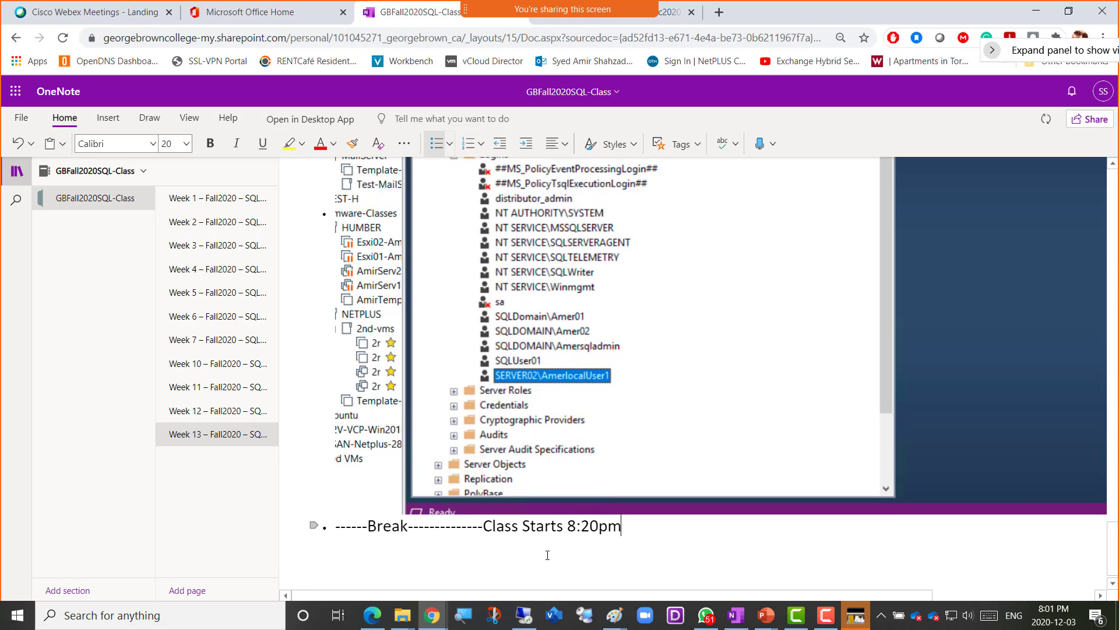
{"action": "type", "text": "------------"}
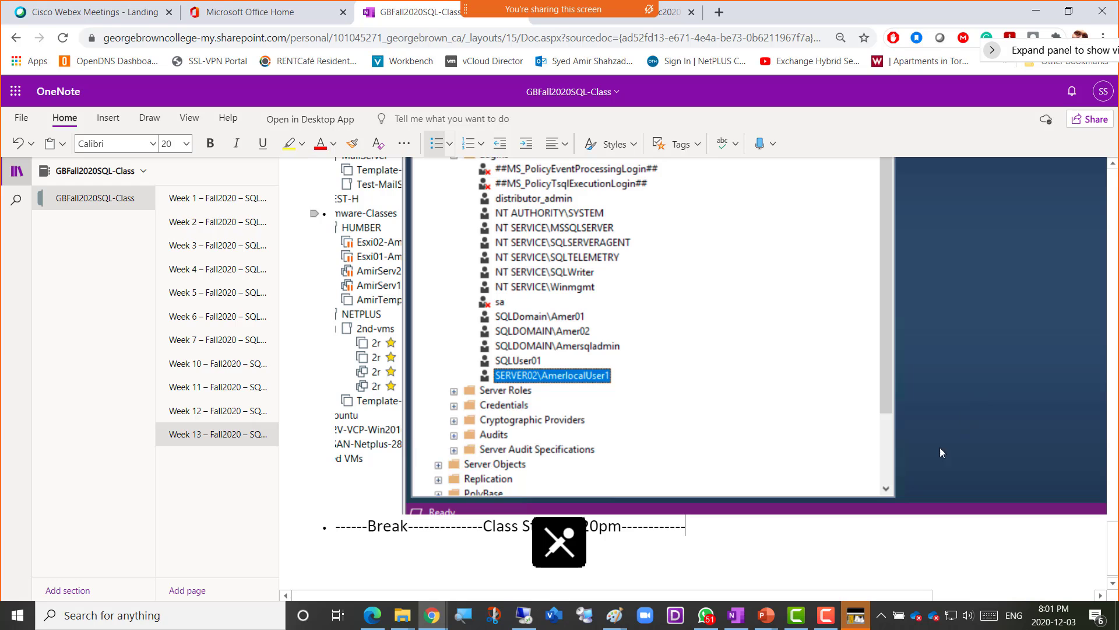
{"action": "left_click", "coordinate": [826, 615]}
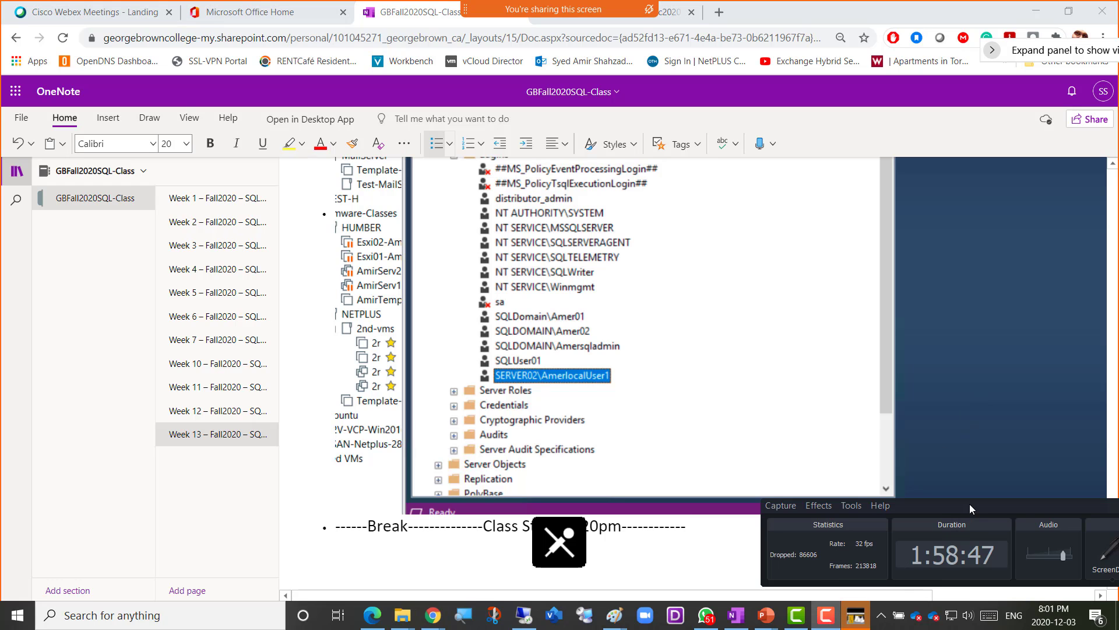
{"action": "left_click_drag", "start_coordinate": [966, 502], "coordinate": [588, 334]}
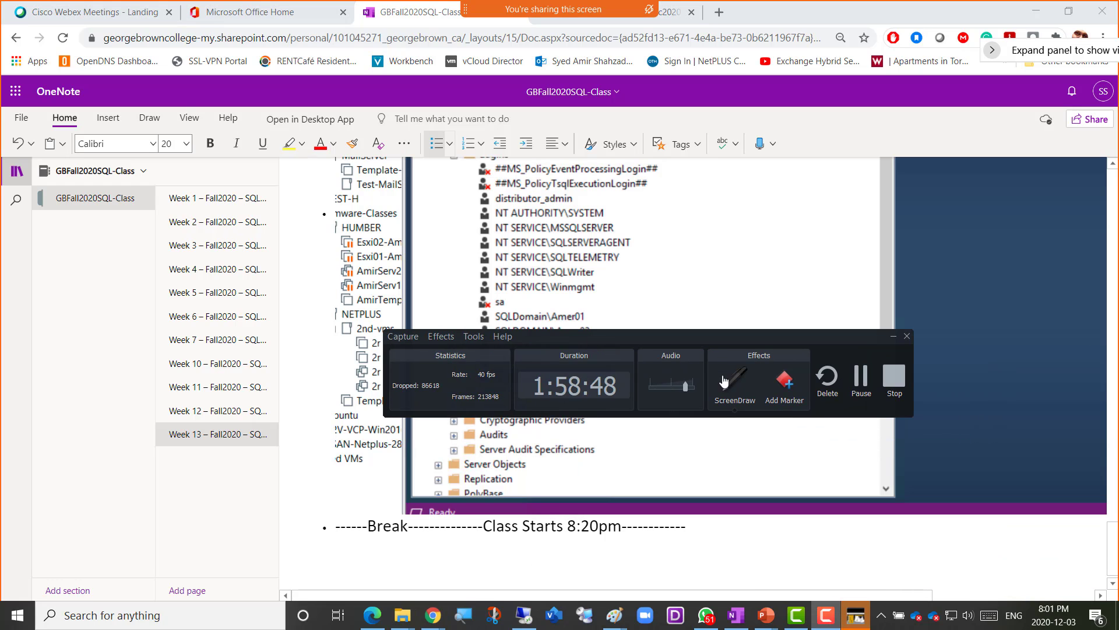
{"action": "left_click", "coordinate": [847, 387]}
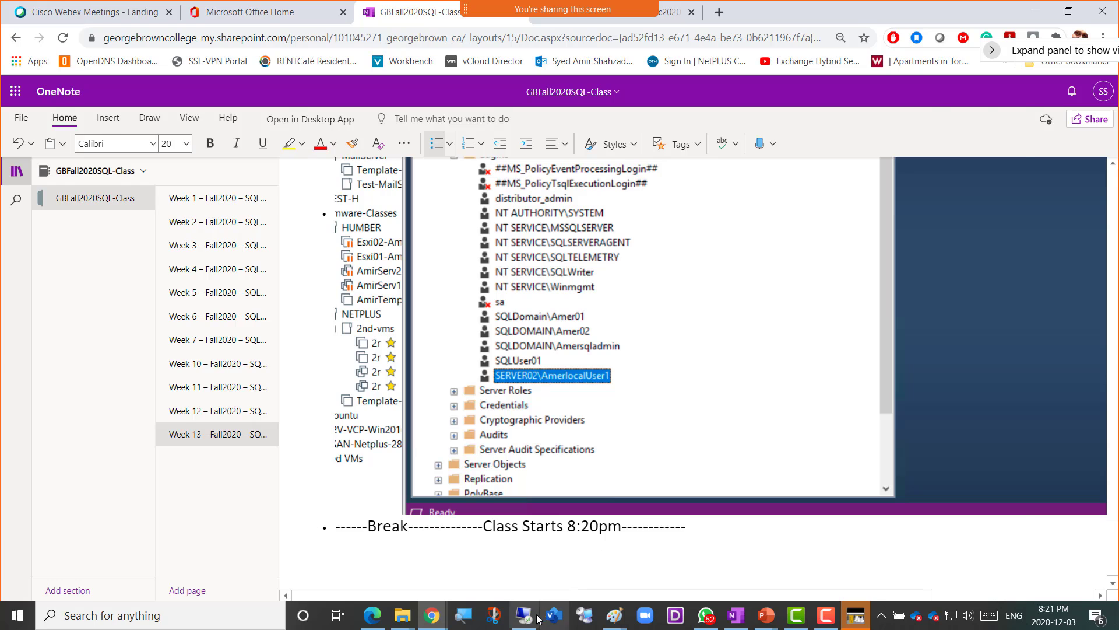
{"action": "left_click", "coordinate": [532, 619]}
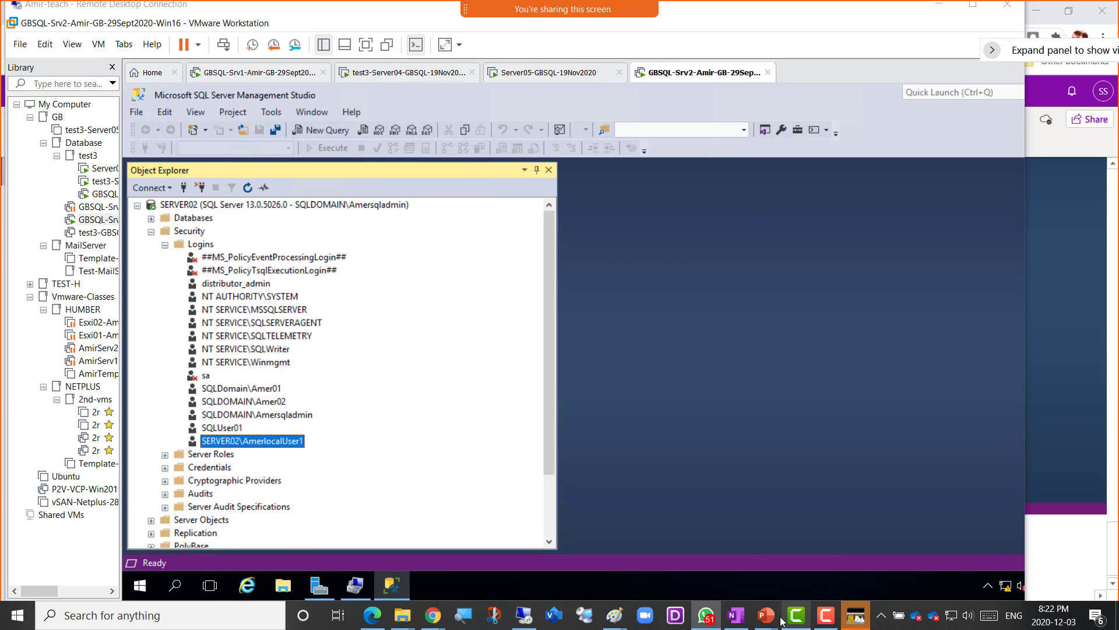
- Bring up the Lab slide of 'SQL Logins, Server Roles and Security 1.pptx' in PowerPoint
{"action": "mouse_move", "coordinate": [770, 621]}
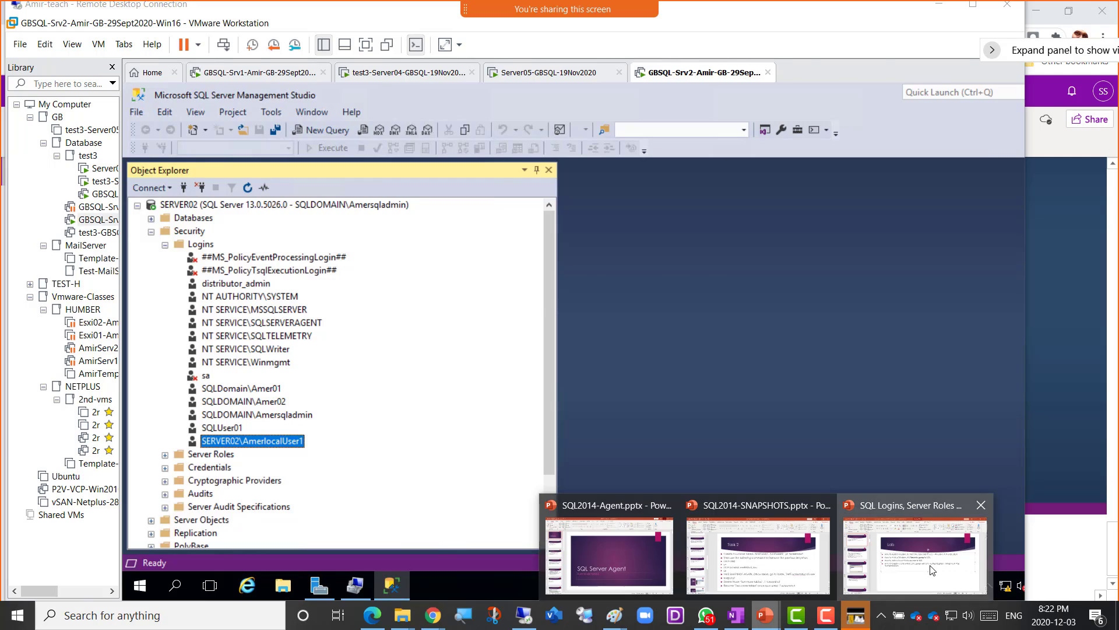
{"action": "left_click", "coordinate": [914, 554]}
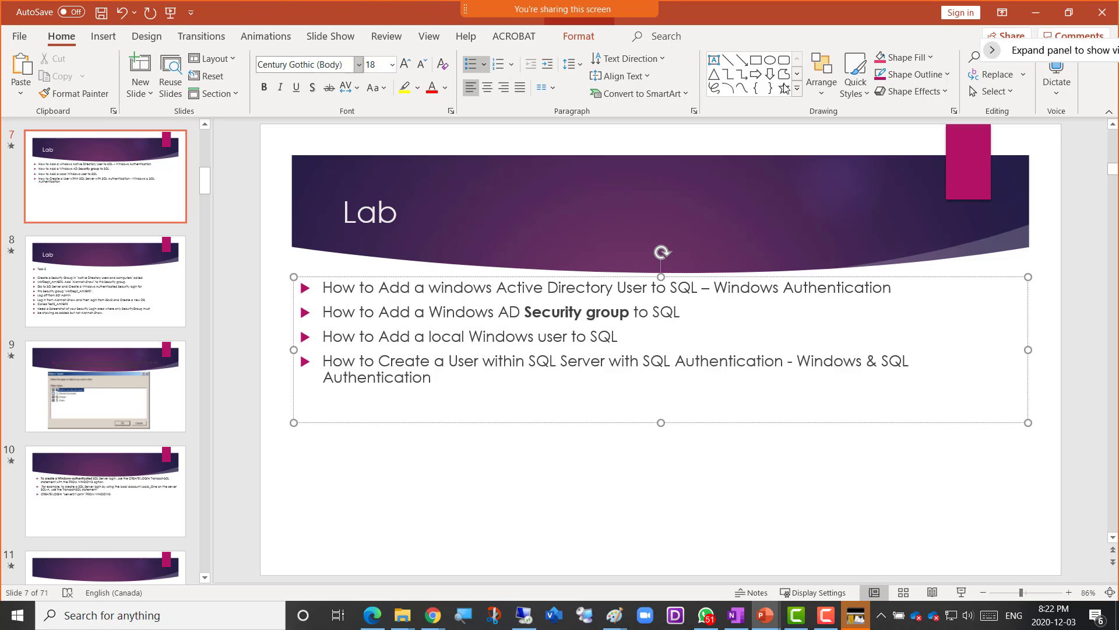
- Minimize PowerPoint to reveal Management Studio in the virtual machine
{"action": "left_click", "coordinate": [1043, 13]}
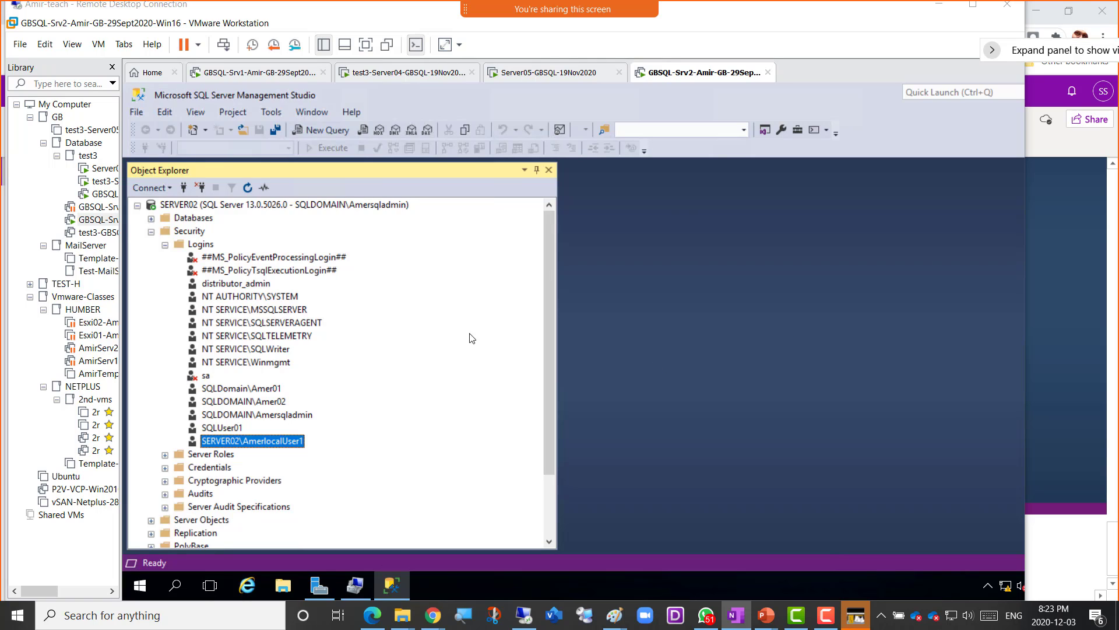
- In SERVER02's Security properties, choose SQL Server and Windows Authentication mode and confirm with OK
{"action": "left_click", "coordinate": [278, 208]}
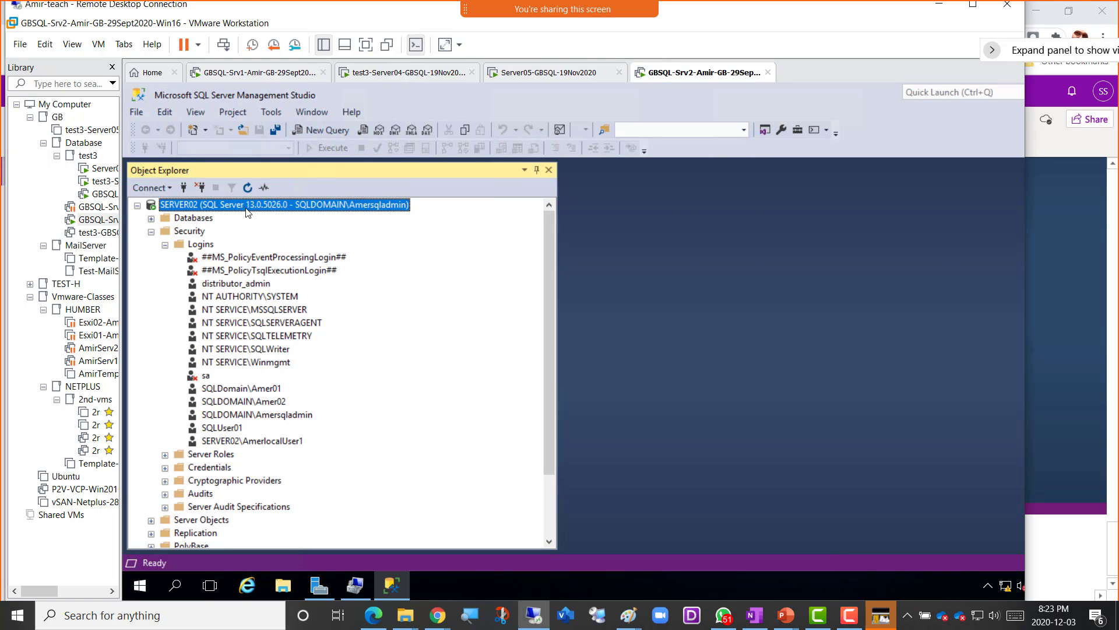
{"action": "right_click", "coordinate": [280, 208]}
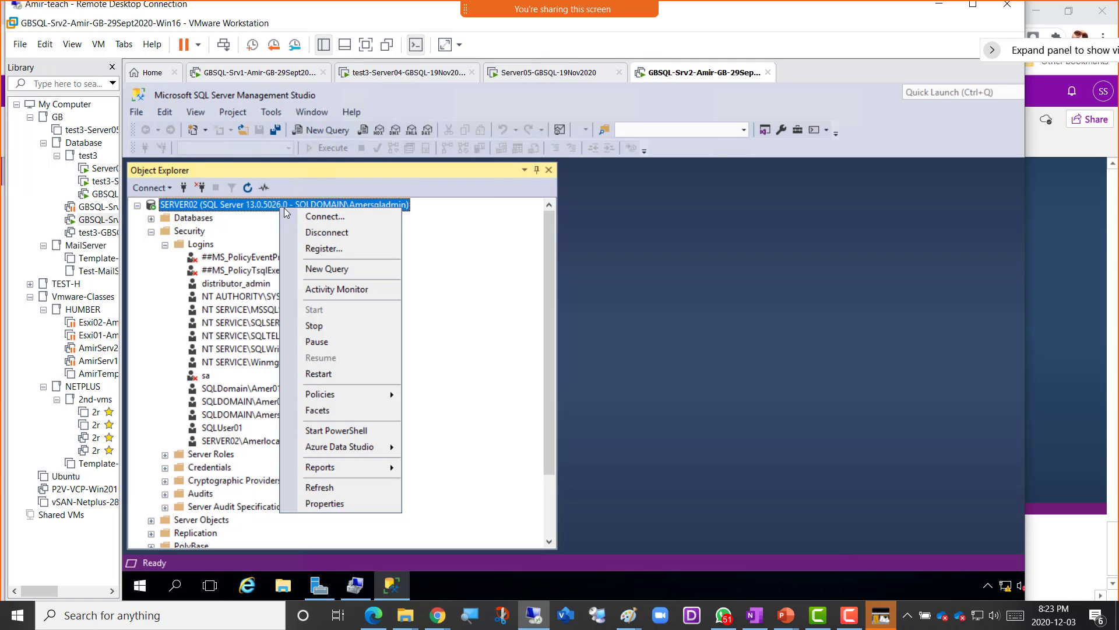
{"action": "left_click", "coordinate": [351, 503]}
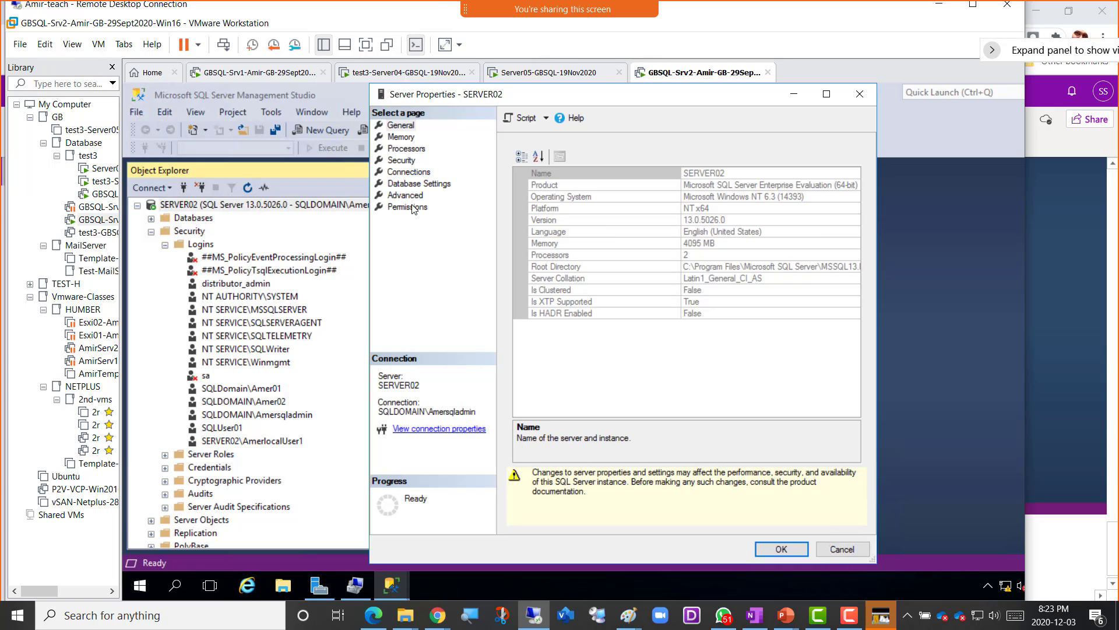
{"action": "left_click", "coordinate": [404, 164]}
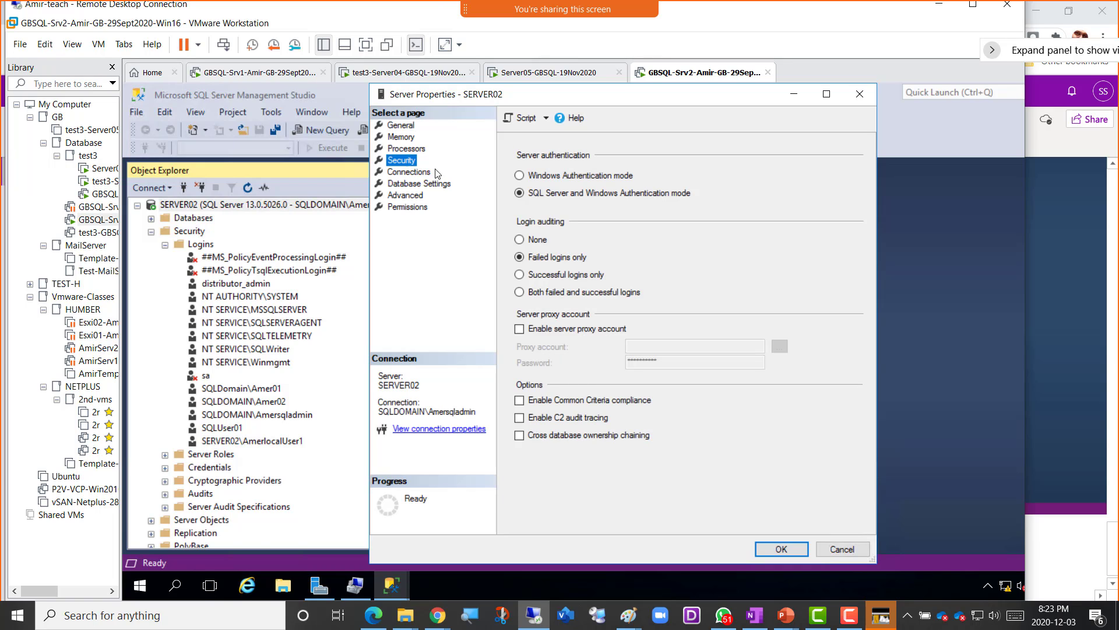
{"action": "left_click", "coordinate": [519, 177]}
{"action": "left_click", "coordinate": [407, 161]}
{"action": "left_click", "coordinate": [534, 196]}
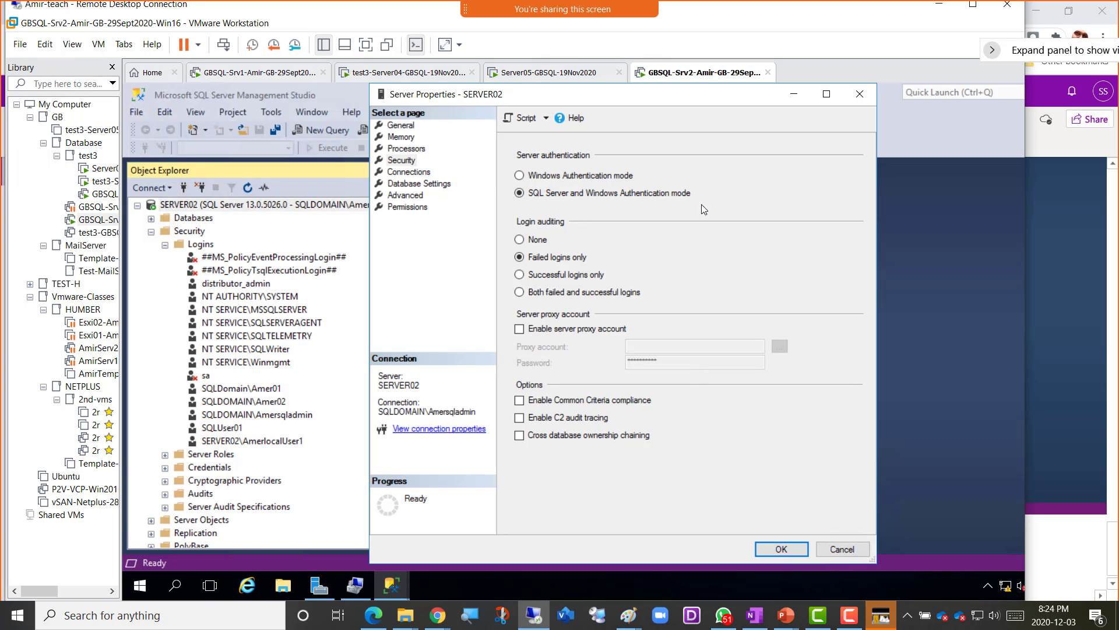
{"action": "left_click", "coordinate": [774, 554]}
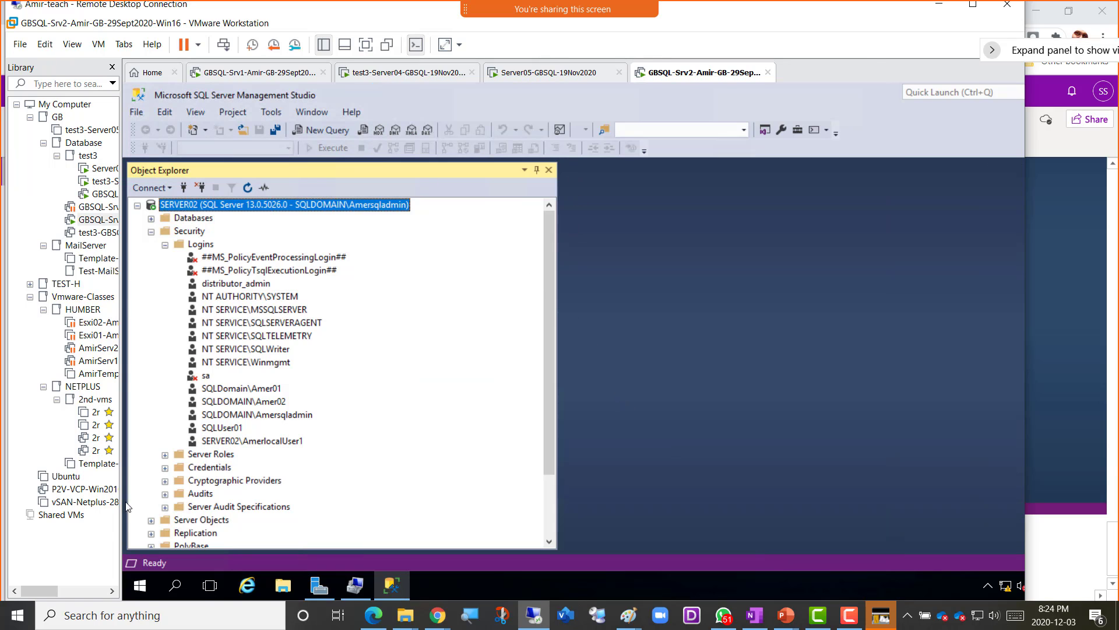
- Restart the GBSQL-Srv2 server, overriding the warning that Management Studio is still open
{"action": "right_click", "coordinate": [140, 595]}
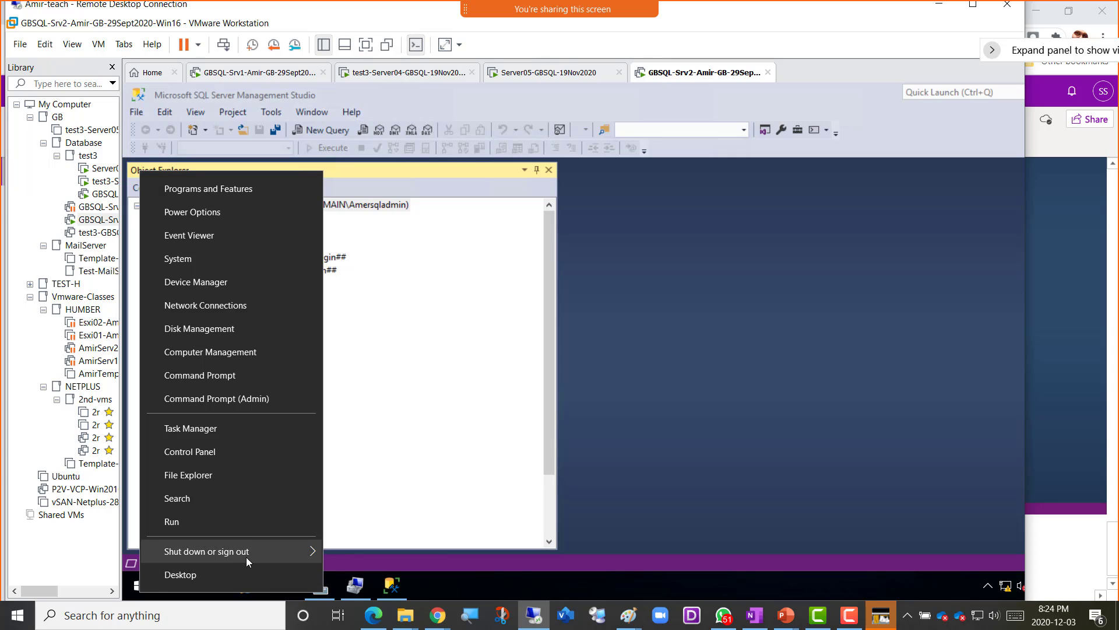
{"action": "mouse_move", "coordinate": [246, 554]}
{"action": "left_click", "coordinate": [373, 547]}
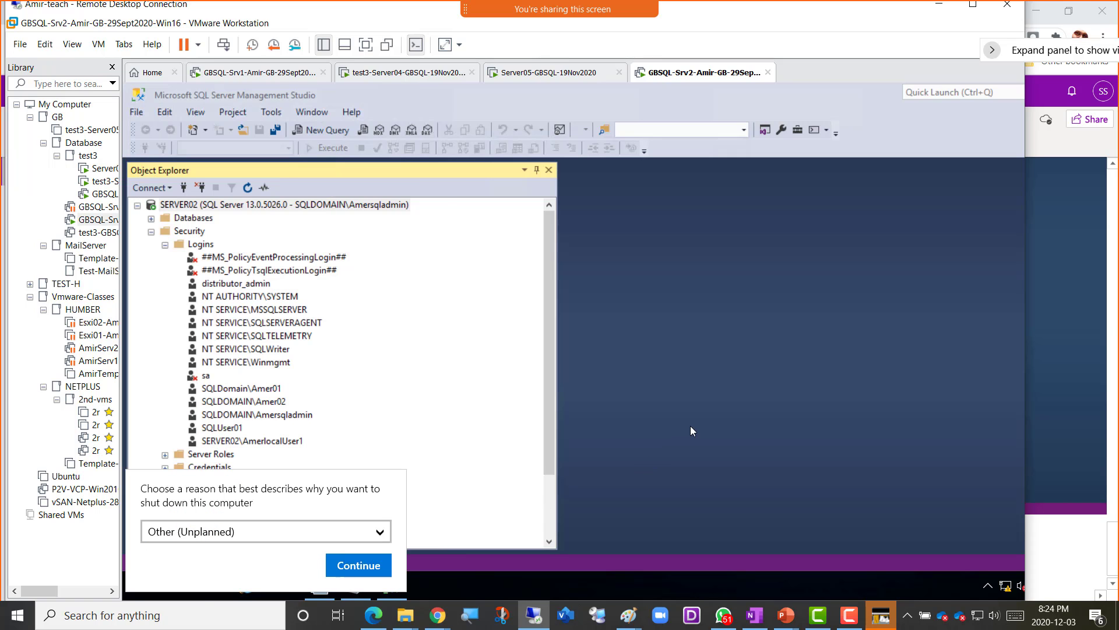
{"action": "left_click", "coordinate": [357, 565]}
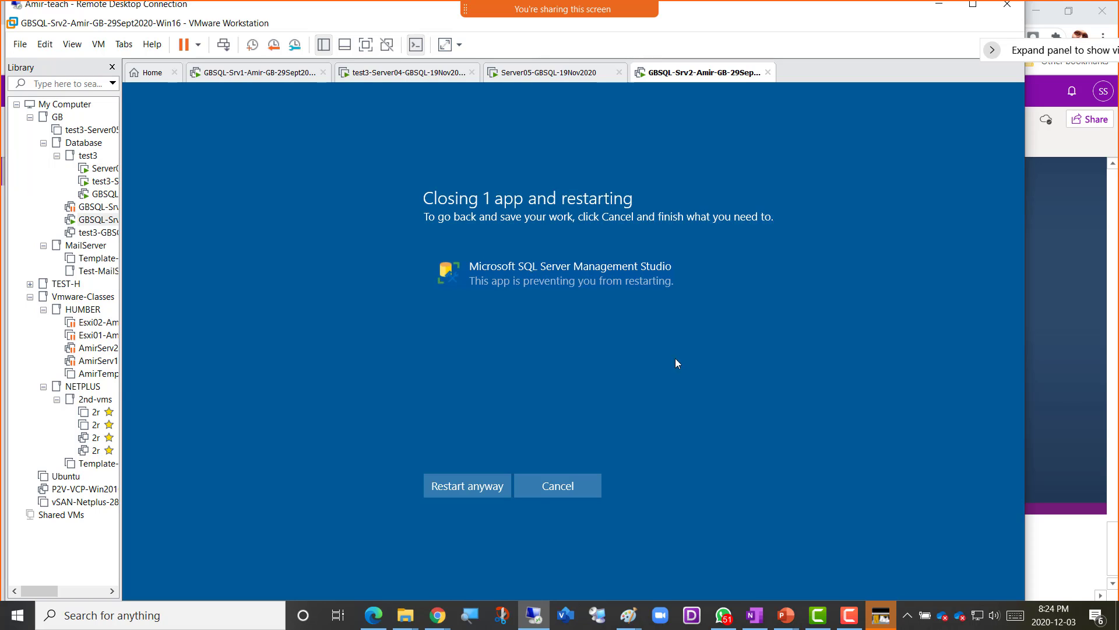
{"action": "left_click", "coordinate": [460, 485]}
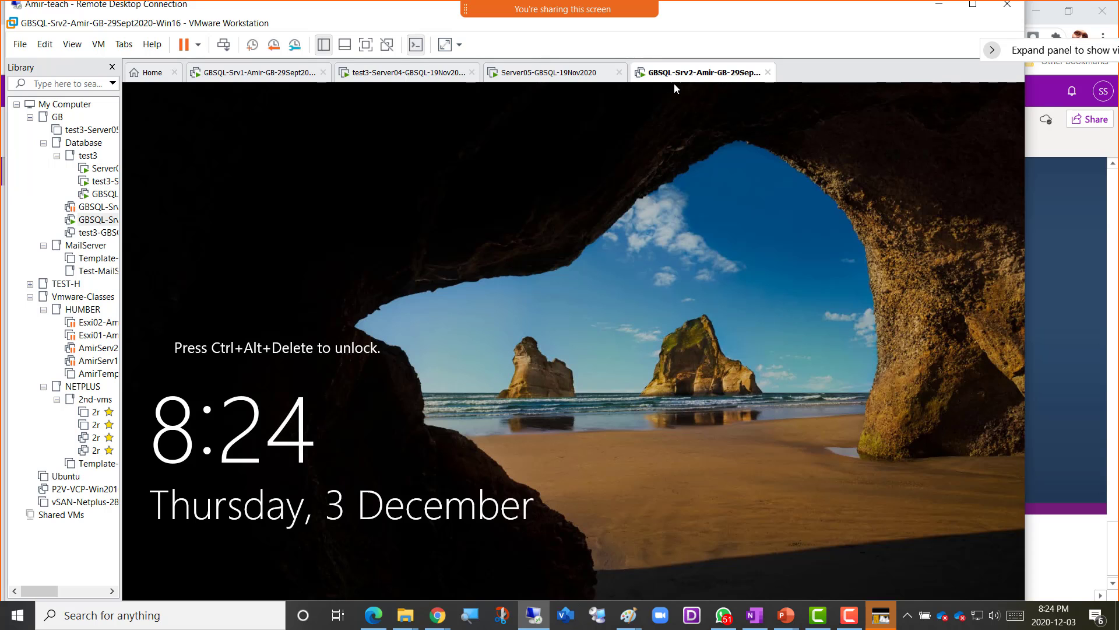
- Sign in with the admin account password, re-entering it after the incorrect-password error
{"action": "left_click", "coordinate": [223, 44]}
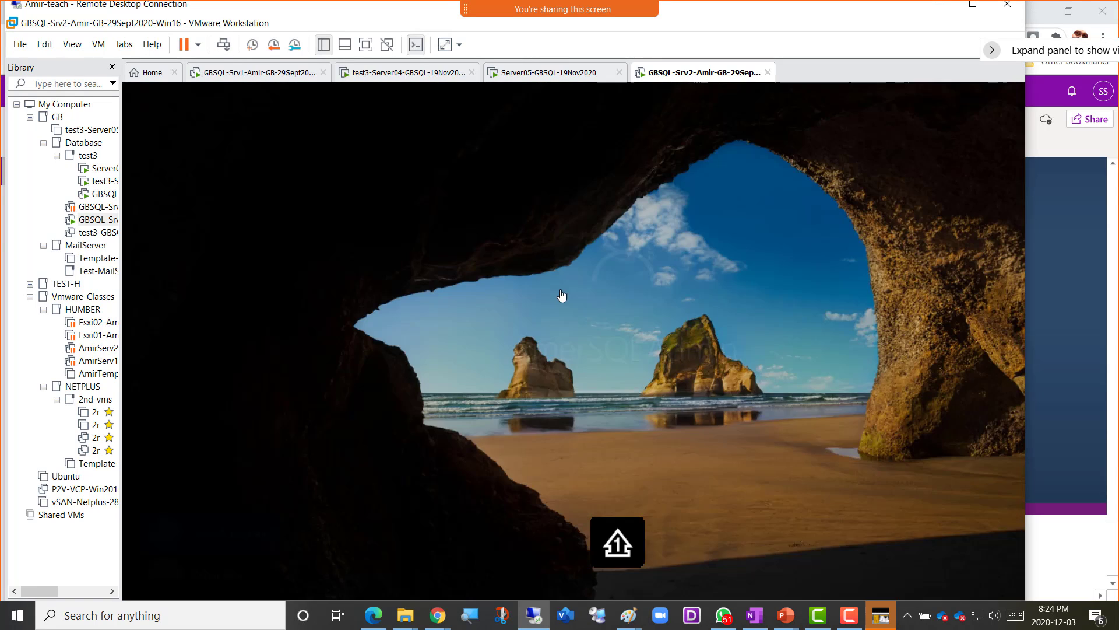
{"action": "left_click", "coordinate": [629, 399]}
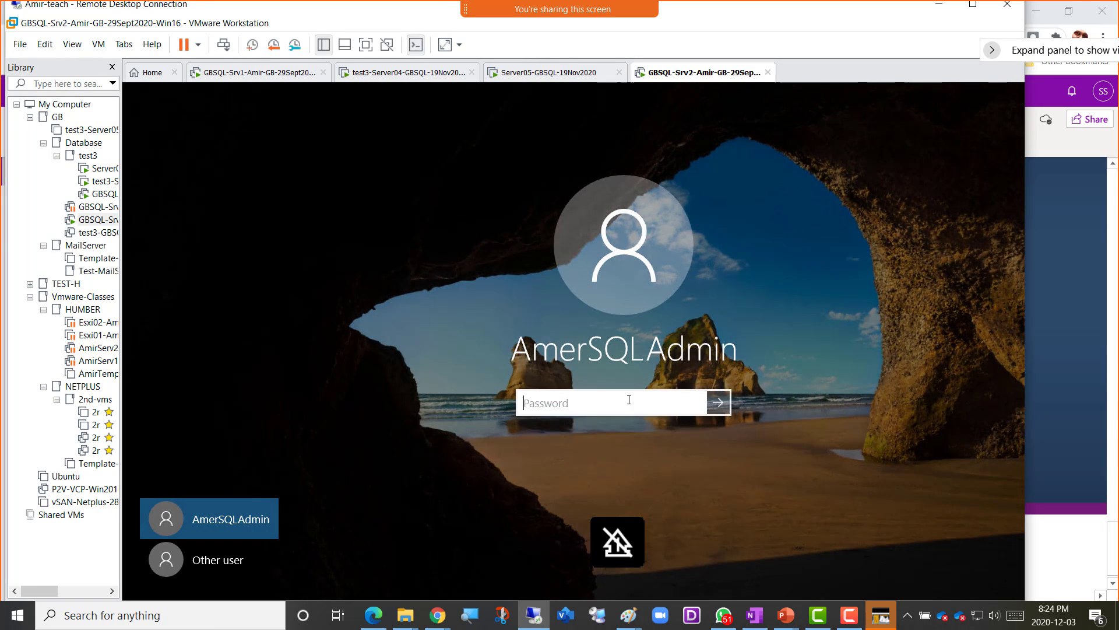
{"action": "type", "text": "•••••••••"}
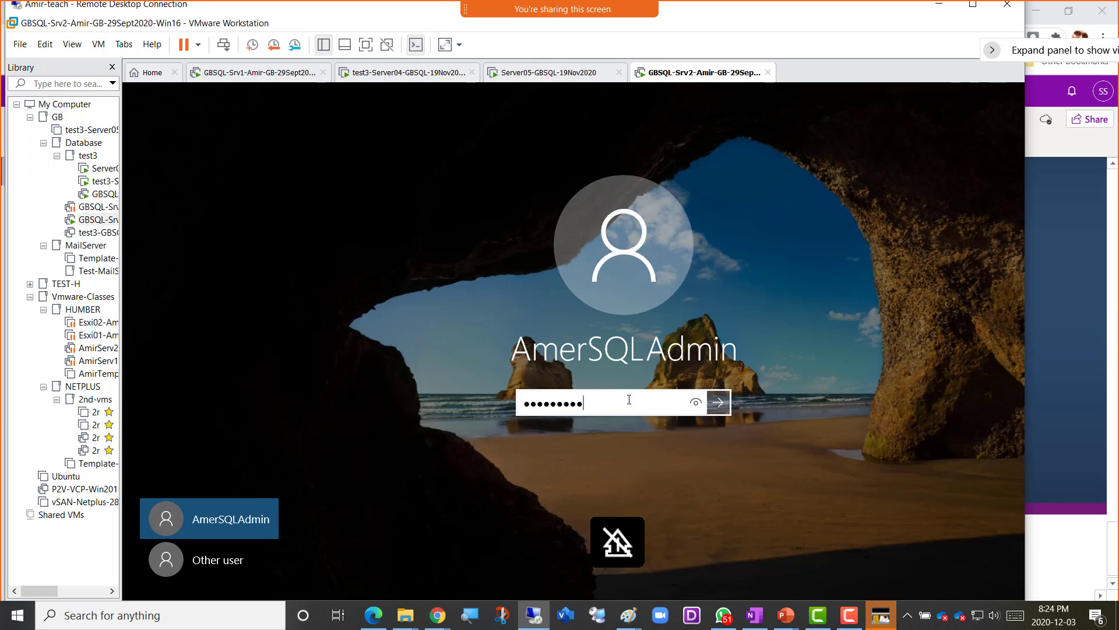
{"action": "type", "text": "•••••"}
{"action": "key", "text": "Return"}
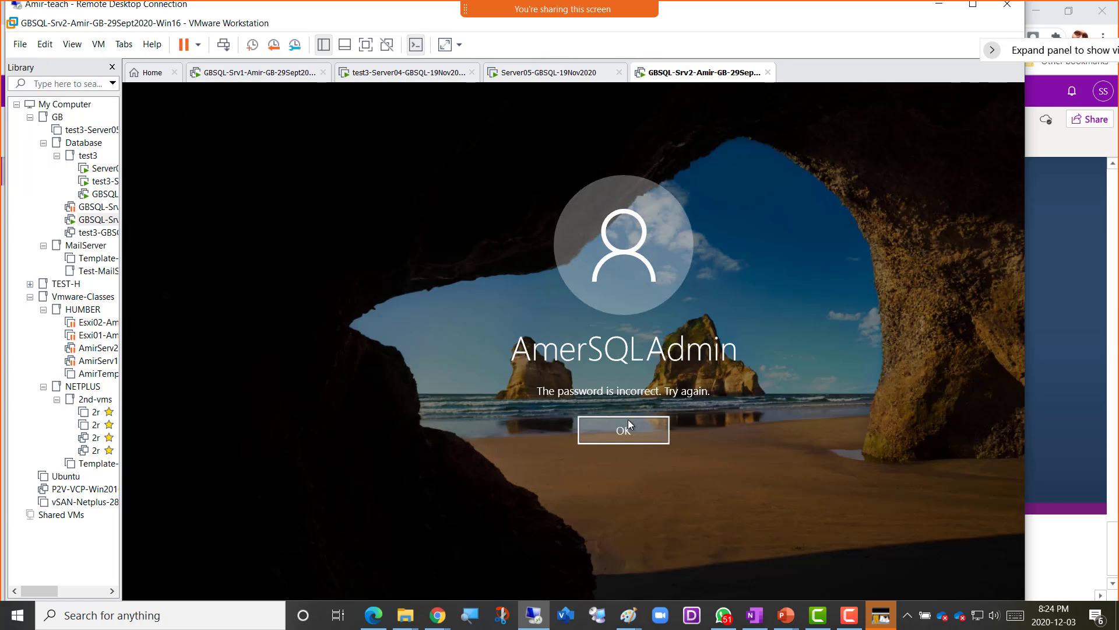
{"action": "left_click", "coordinate": [631, 429]}
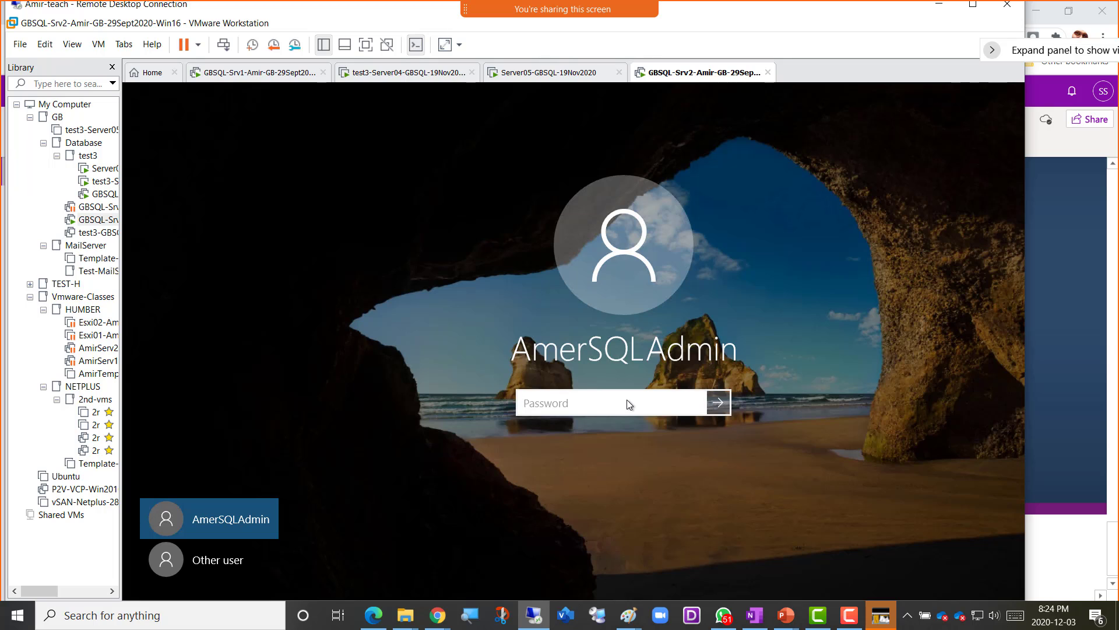
{"action": "type", "text": "••••••••••"}
{"action": "key", "text": "Return"}
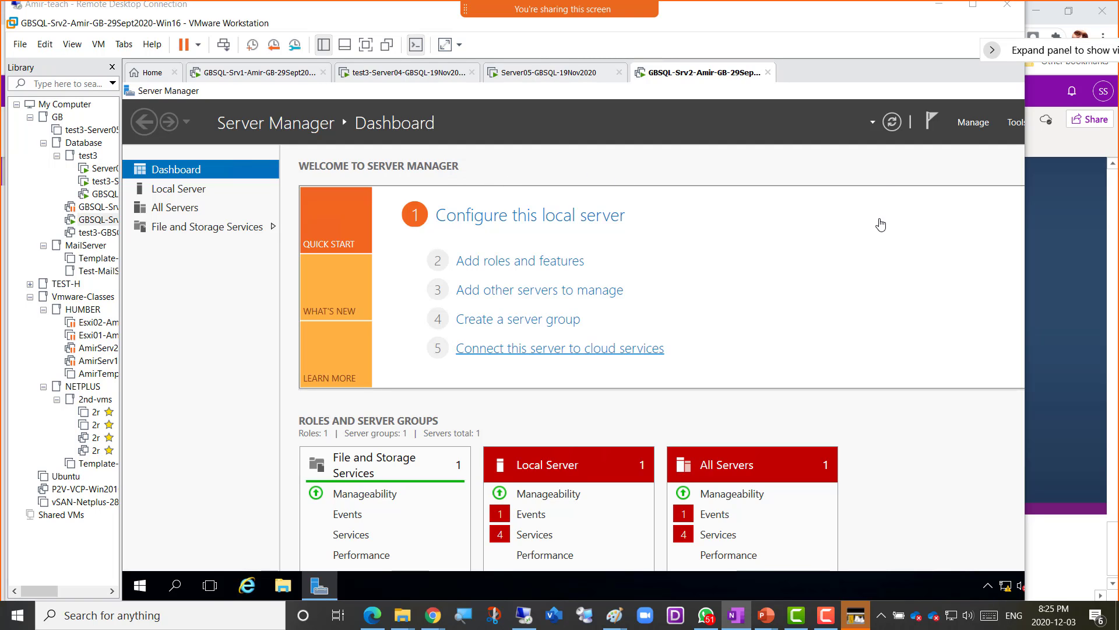
- Maximize the remote session, launch Management Studio, and connect to SERVER02 using Windows Authentication
{"action": "left_click", "coordinate": [973, 7]}
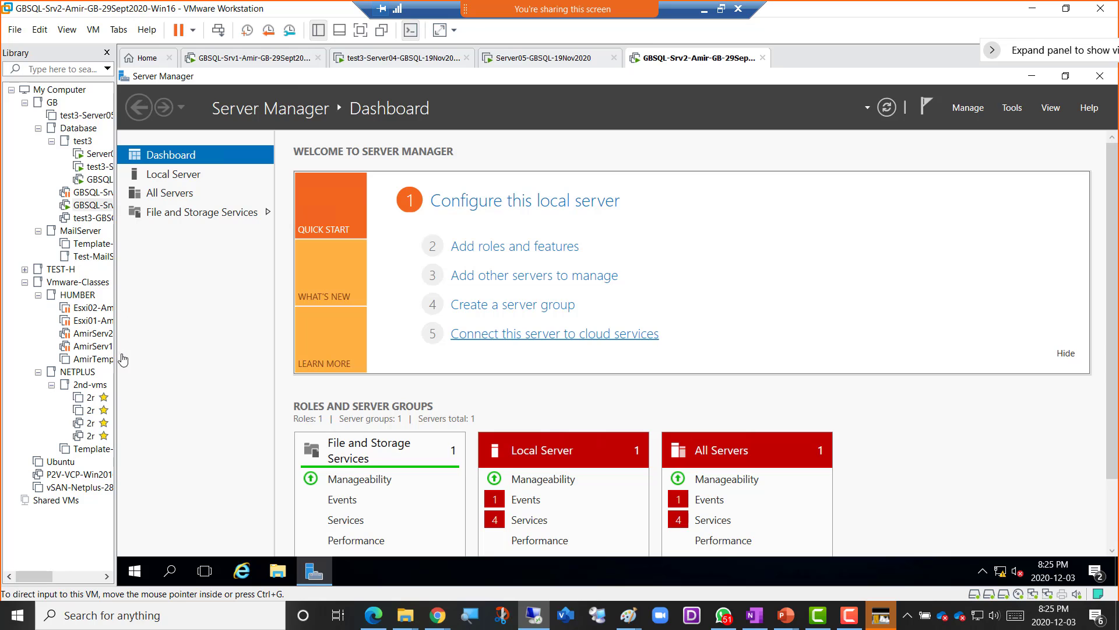
{"action": "left_click", "coordinate": [135, 571]}
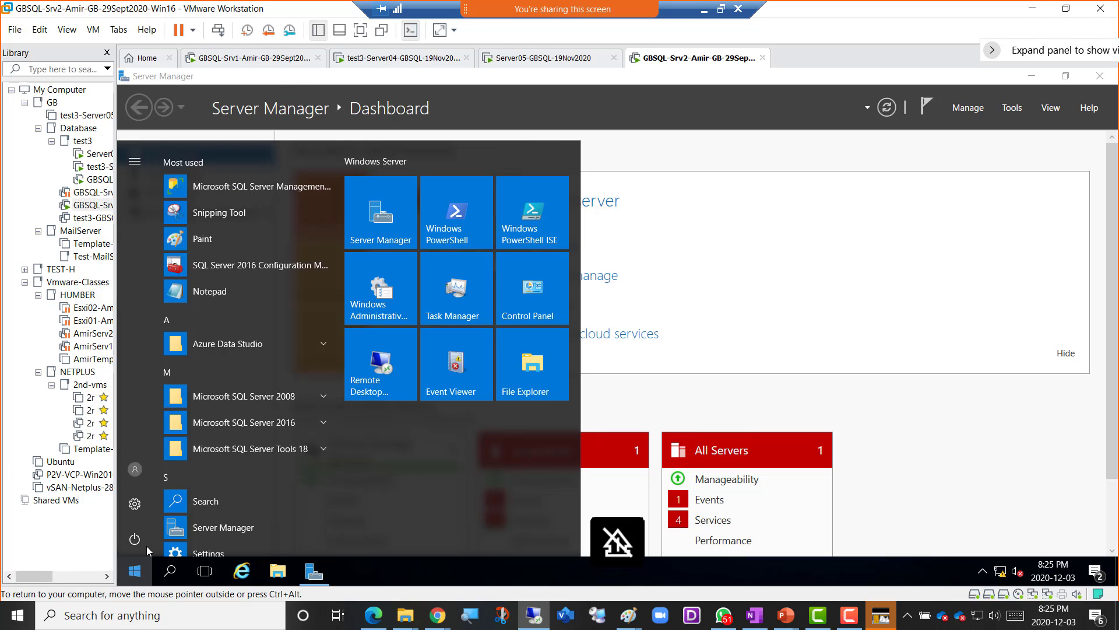
{"action": "left_click", "coordinate": [271, 189]}
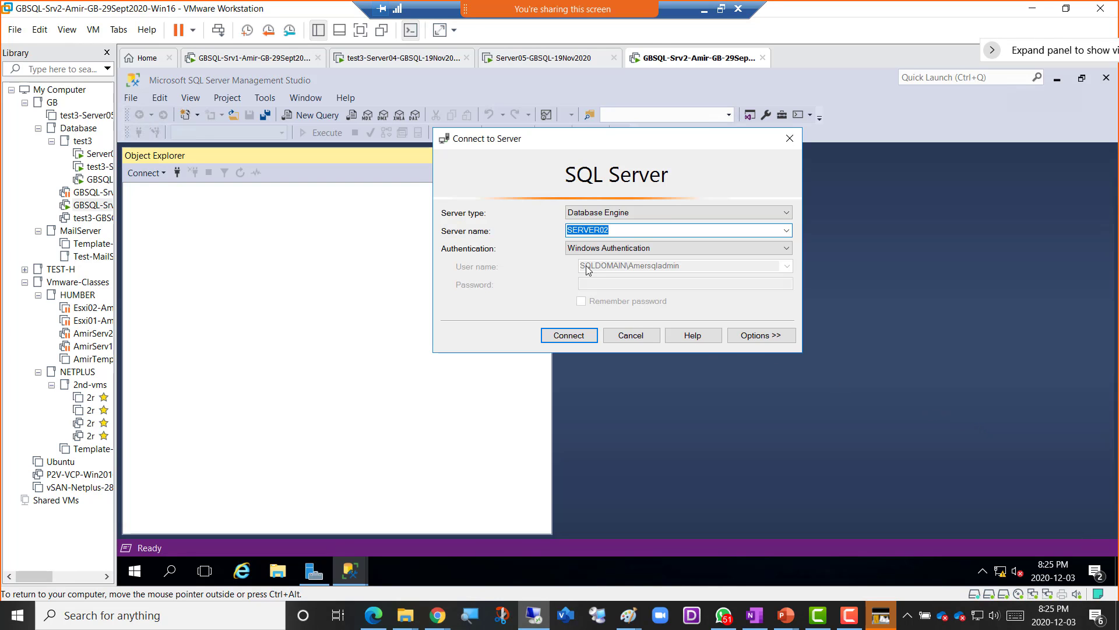
{"action": "left_click", "coordinate": [571, 335]}
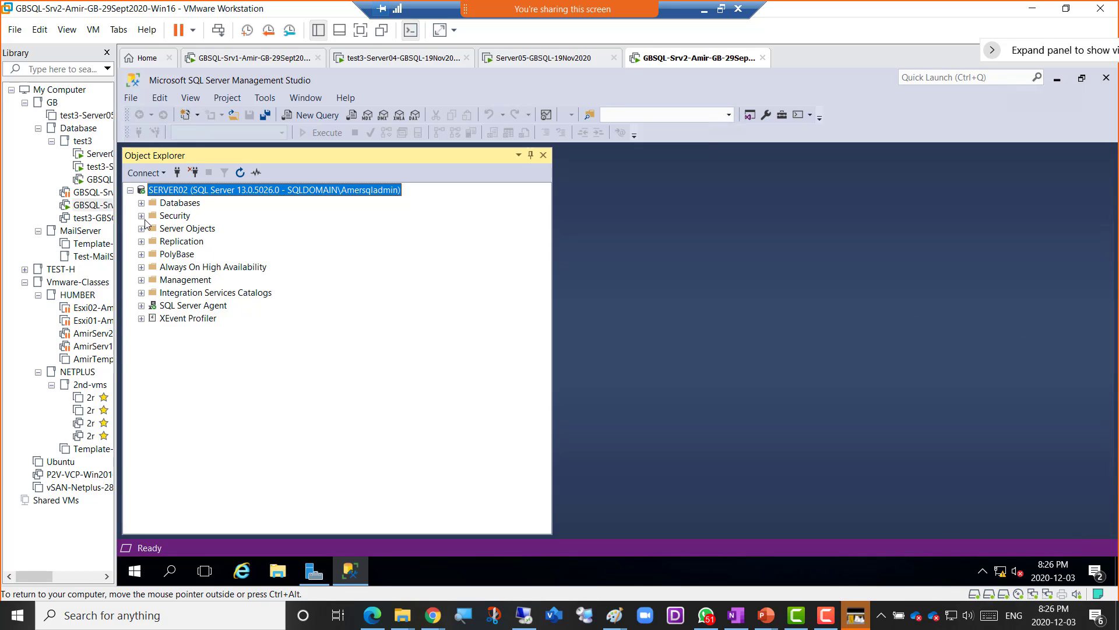
- Expand Security, recheck SERVER02's authentication mode in its properties, then expand Logins
{"action": "left_click", "coordinate": [175, 216]}
{"action": "left_click", "coordinate": [141, 215]}
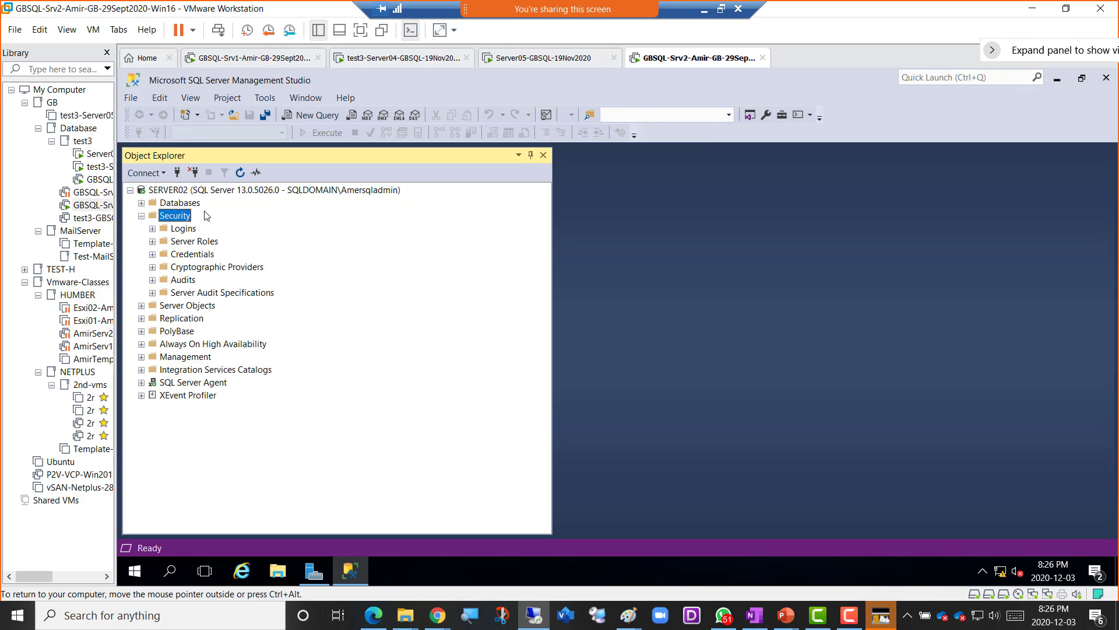
{"action": "left_click", "coordinate": [285, 190]}
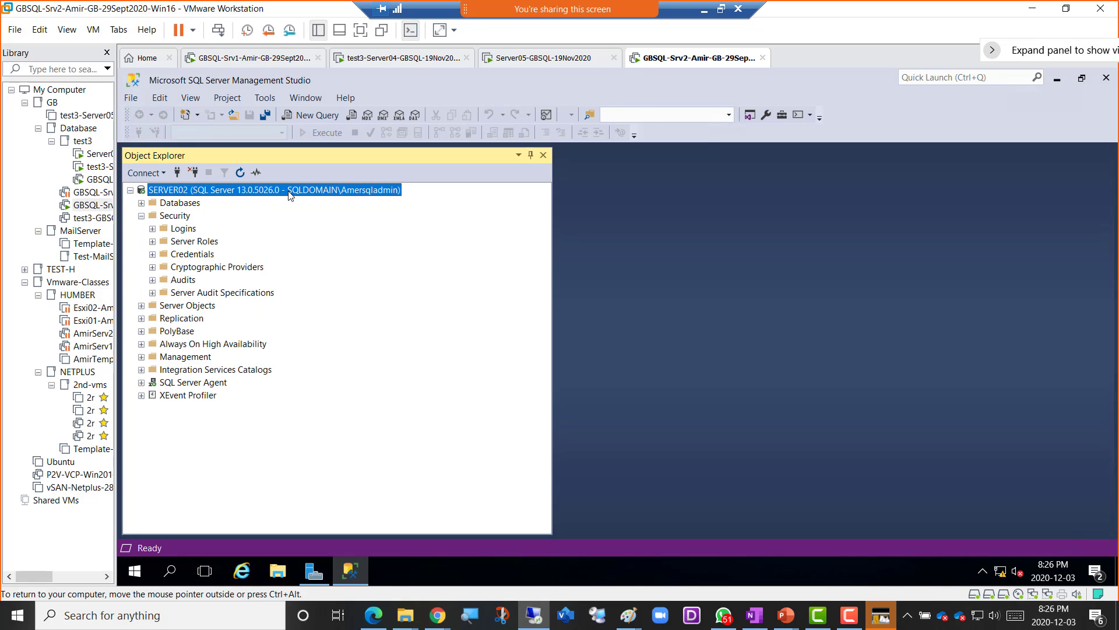
{"action": "right_click", "coordinate": [289, 194]}
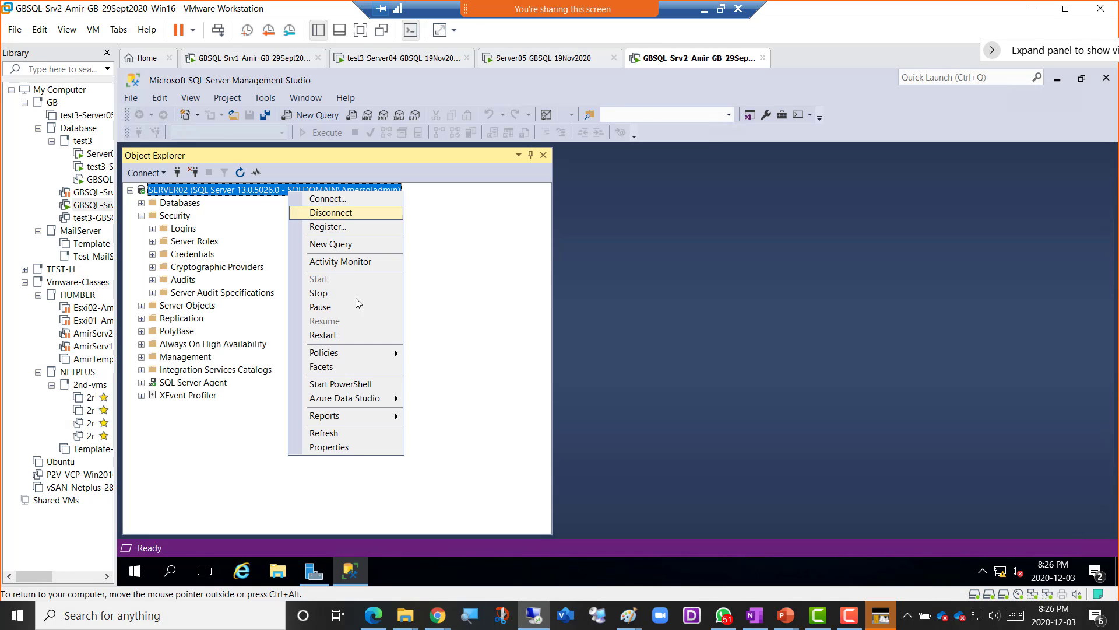
{"action": "left_click", "coordinate": [356, 448]}
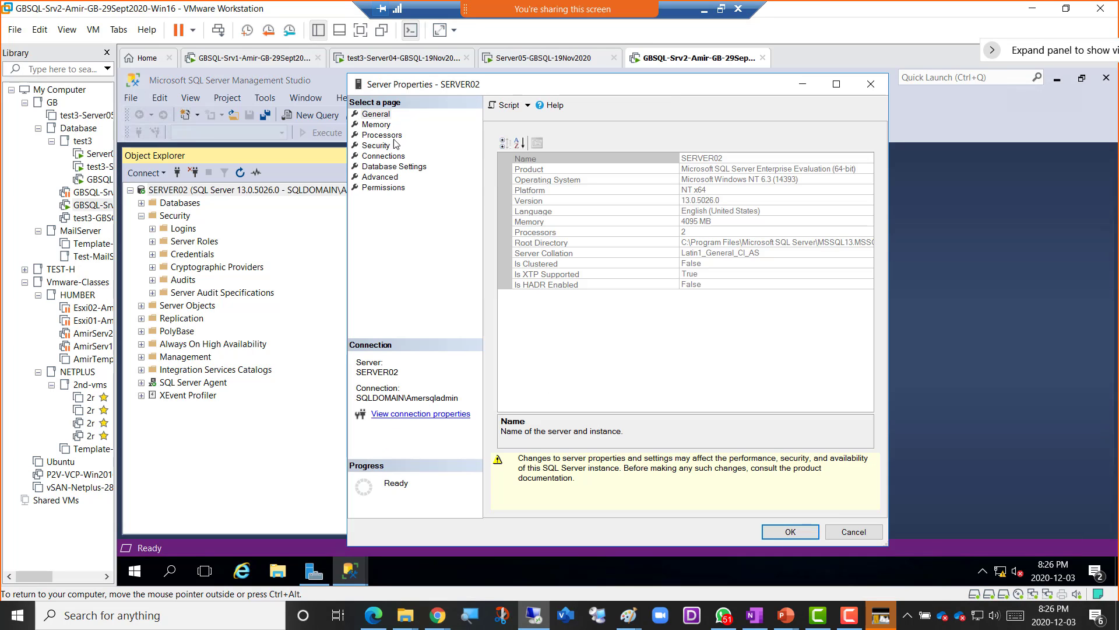
{"action": "left_click", "coordinate": [385, 146]}
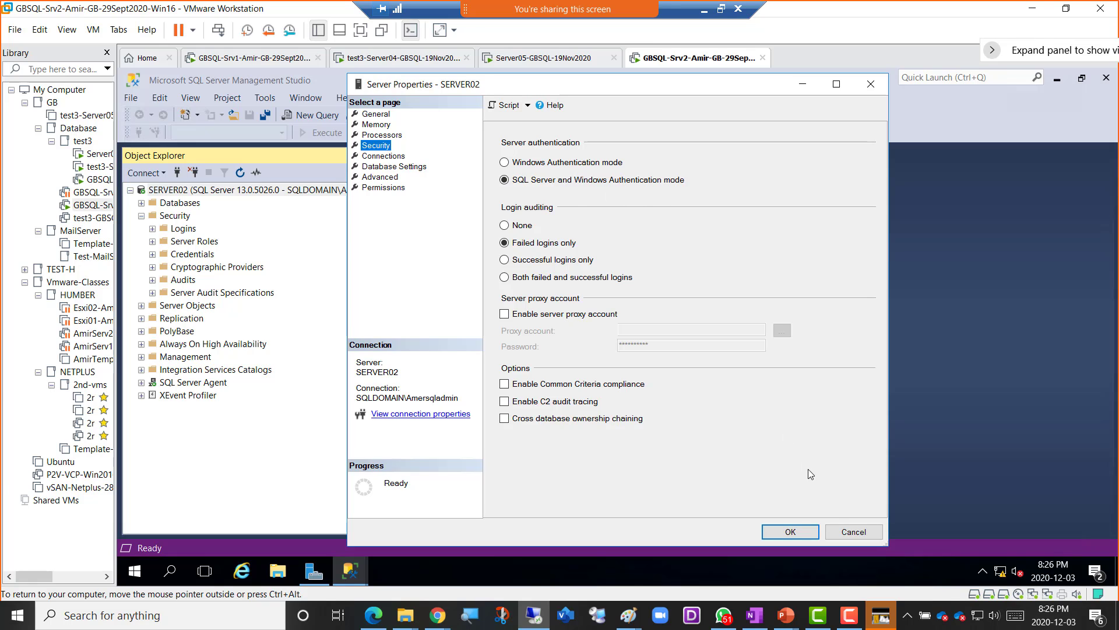
{"action": "left_click", "coordinate": [790, 531]}
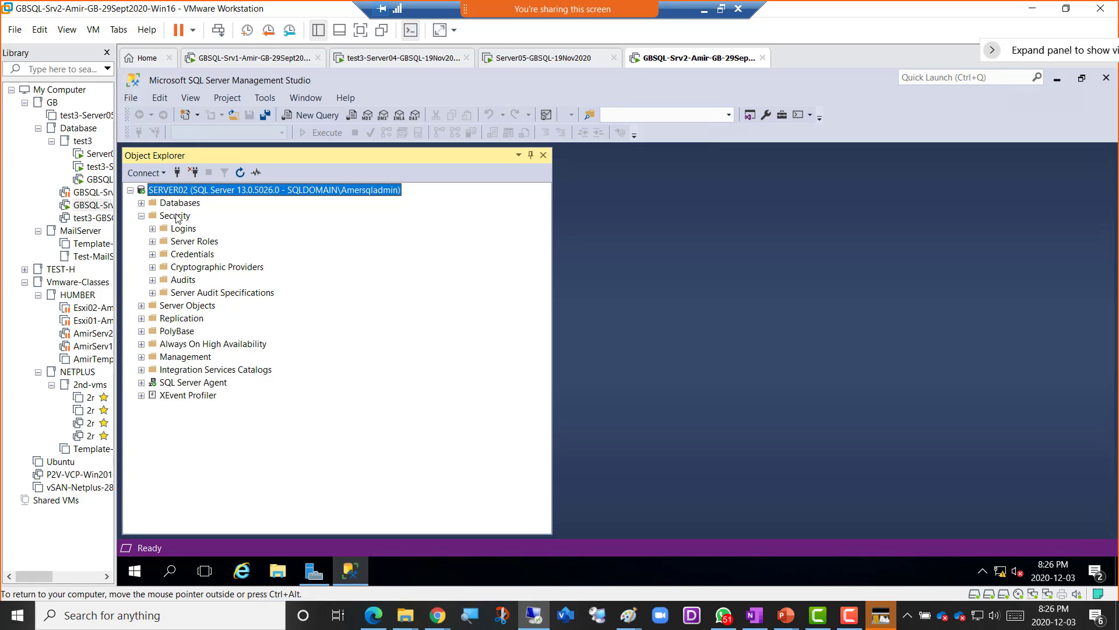
{"action": "left_click", "coordinate": [185, 230]}
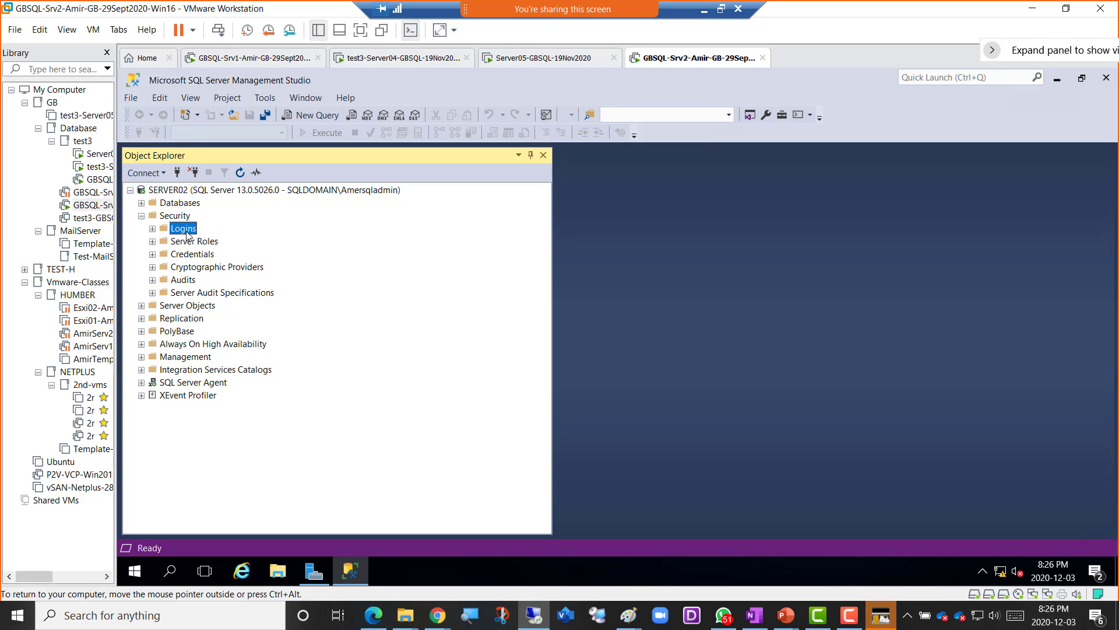
{"action": "left_click", "coordinate": [152, 229]}
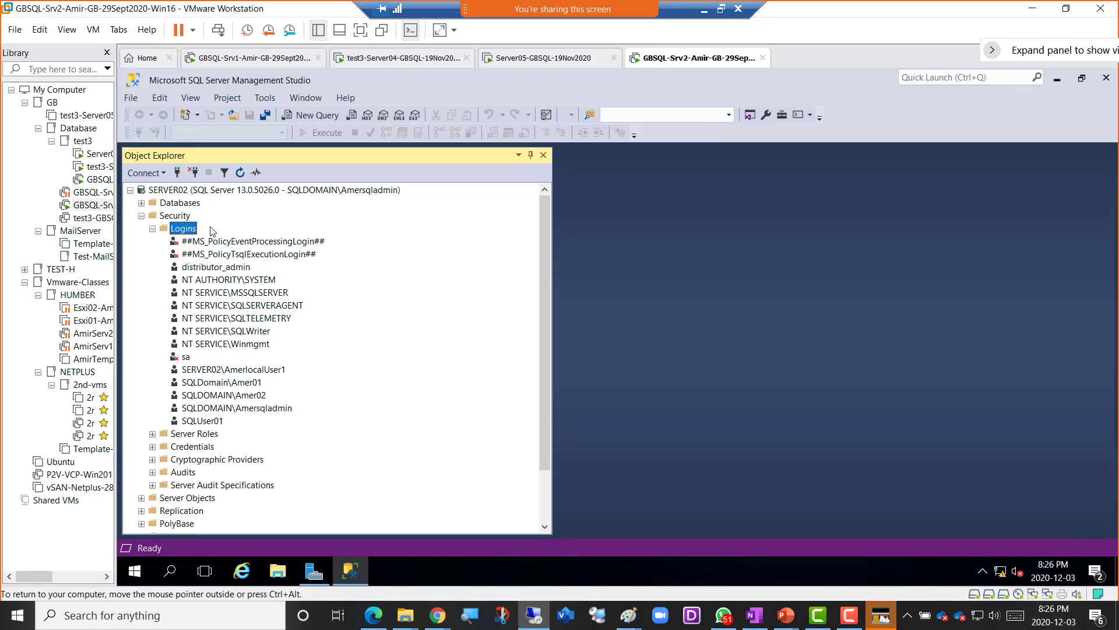
- From Logins > New Login, choose SQL Server authentication, name it AmerSQLUser1, and enter the password twice
{"action": "right_click", "coordinate": [189, 231]}
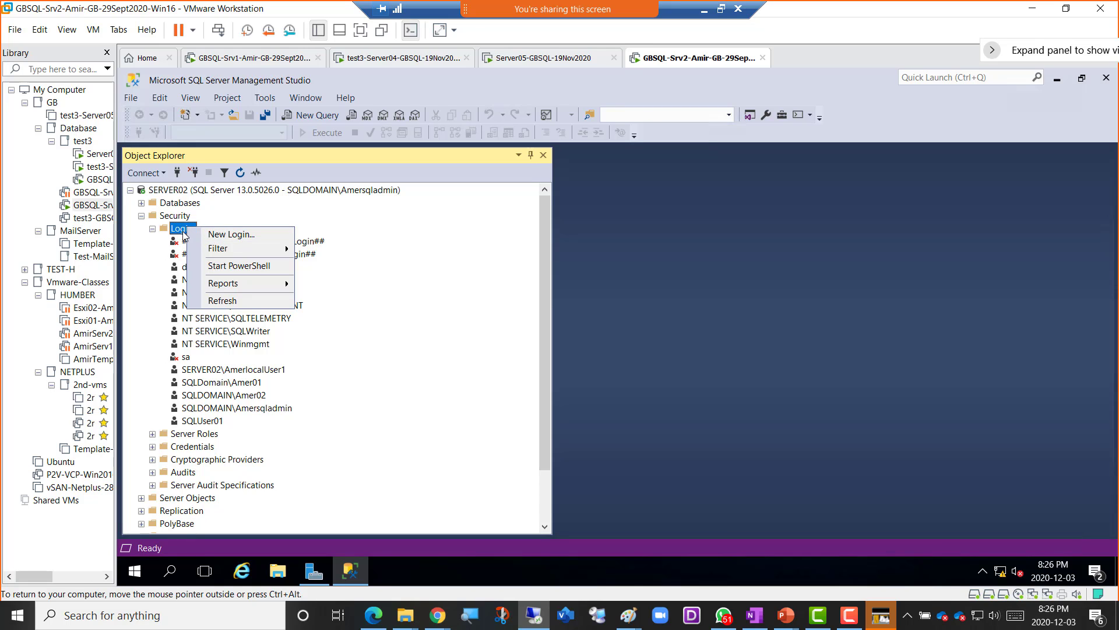
{"action": "left_click", "coordinate": [224, 234]}
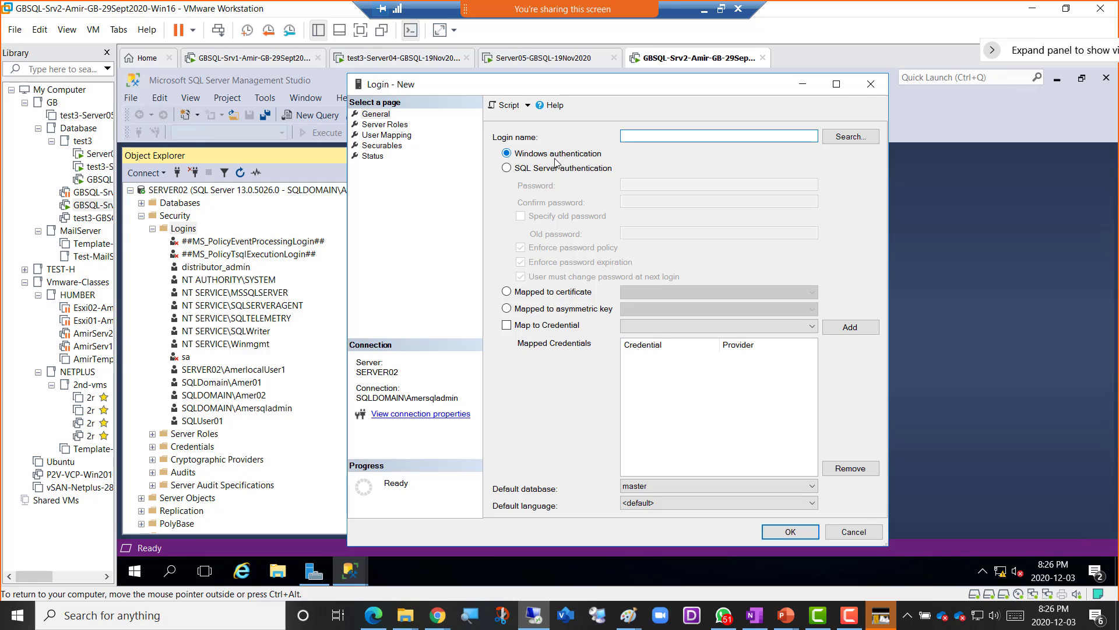
{"action": "left_click", "coordinate": [556, 170]}
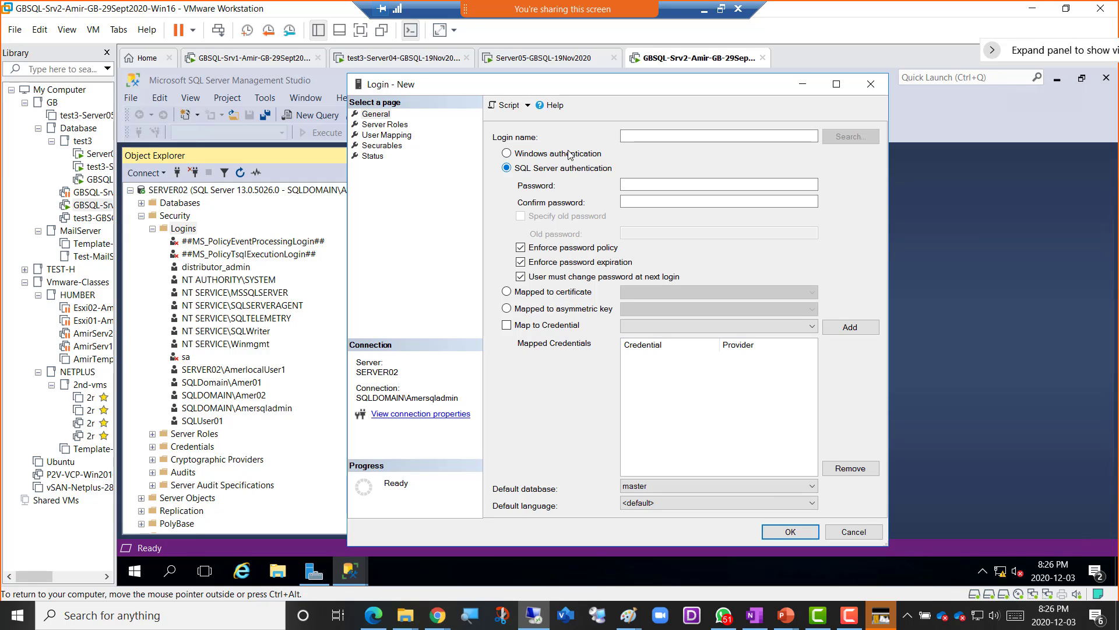
{"action": "left_click", "coordinate": [624, 138]}
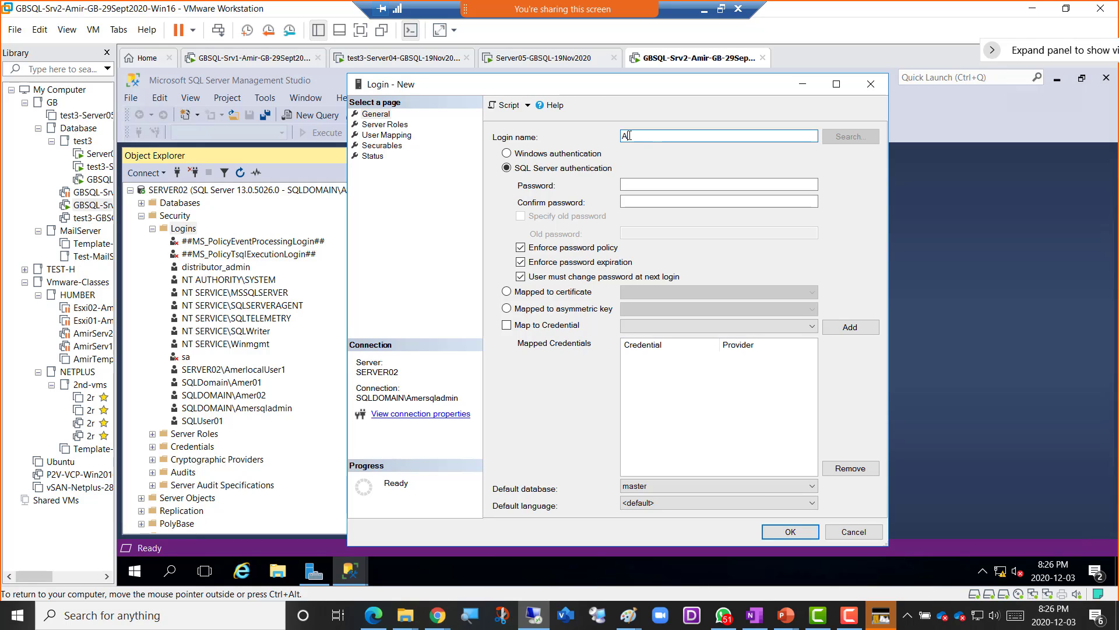
{"action": "type", "text": "AmerSQLUser1"}
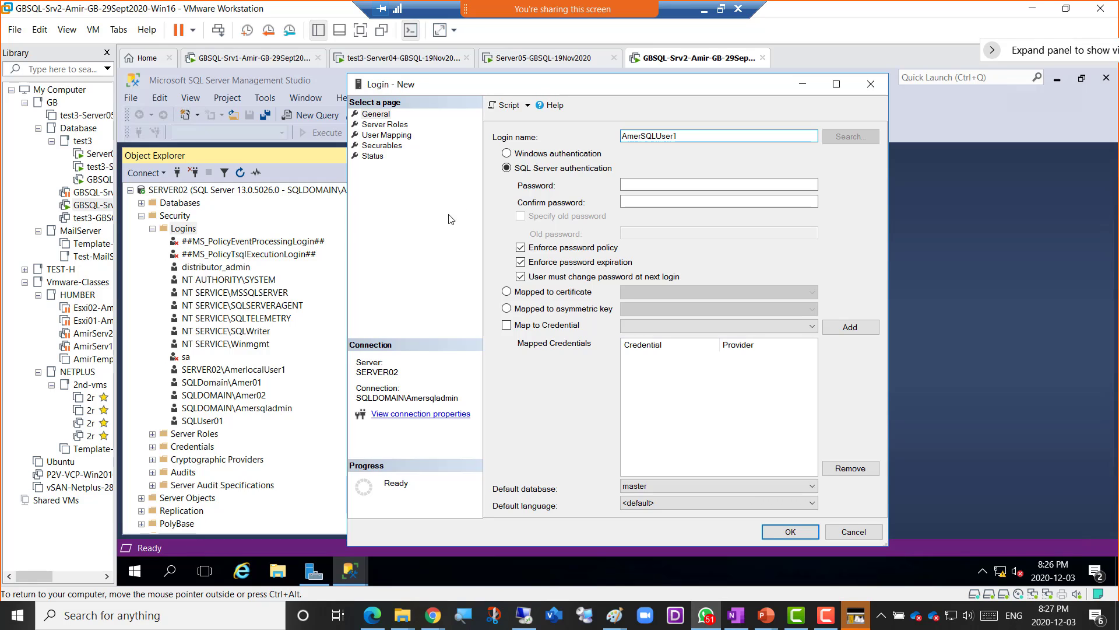
{"action": "left_click", "coordinate": [629, 186]}
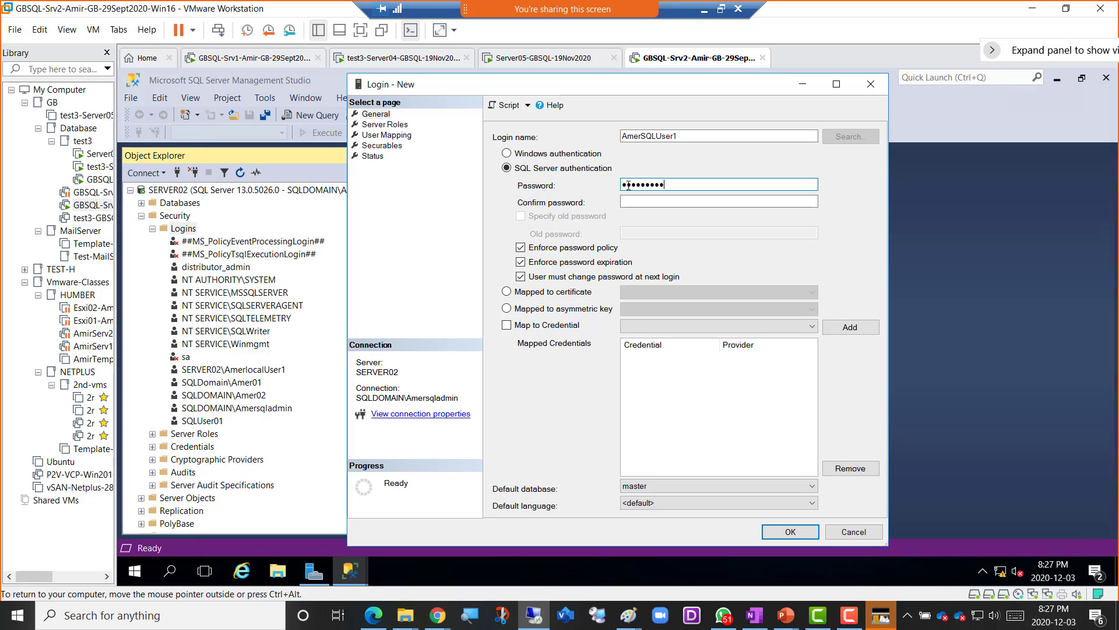
{"action": "key", "text": "Tab"}
{"action": "type", "text": "P"}
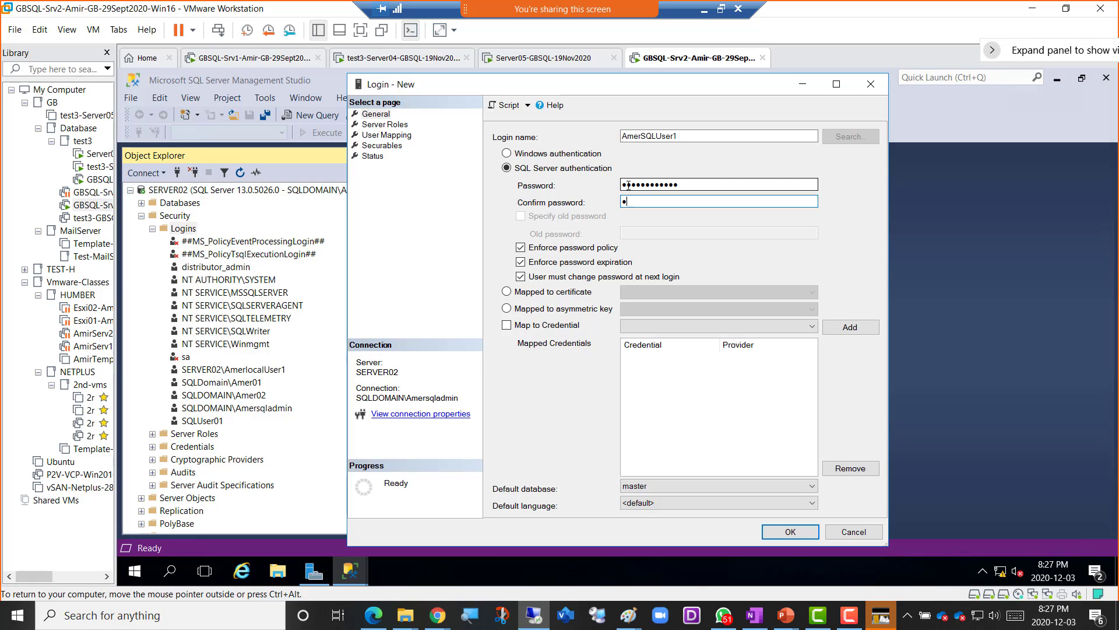
{"action": "type", "text": "•••••••"}
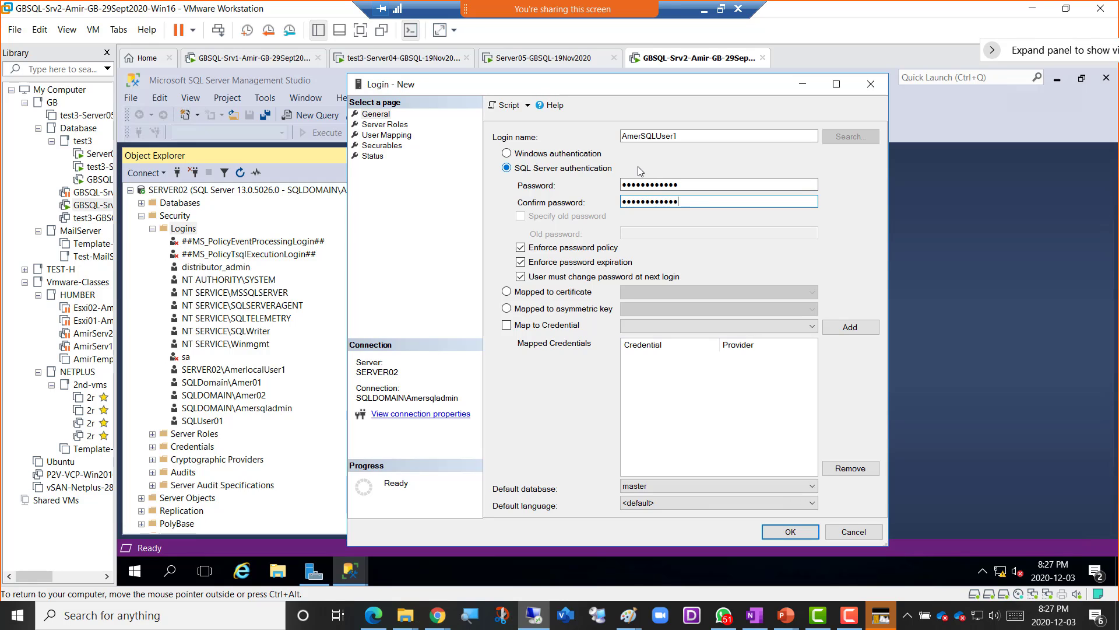
- Grant the login the sysadmin role and map it to AmerDB05-Subscriber, AmirDB01, AmirDB02 and AmirDB04
{"action": "left_click", "coordinate": [383, 126]}
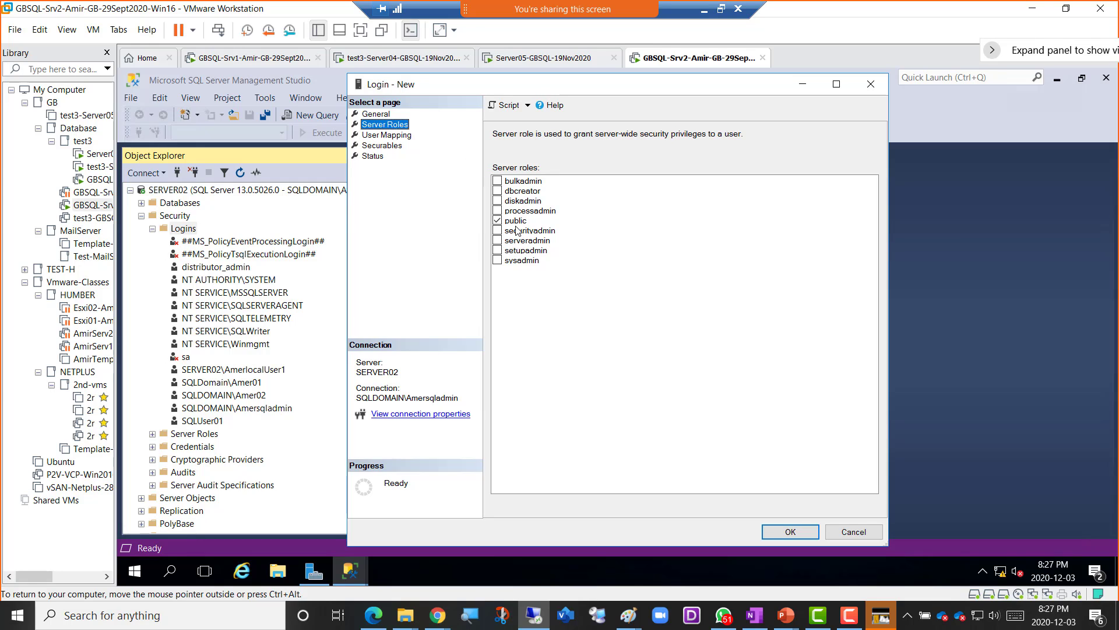
{"action": "left_click", "coordinate": [497, 260]}
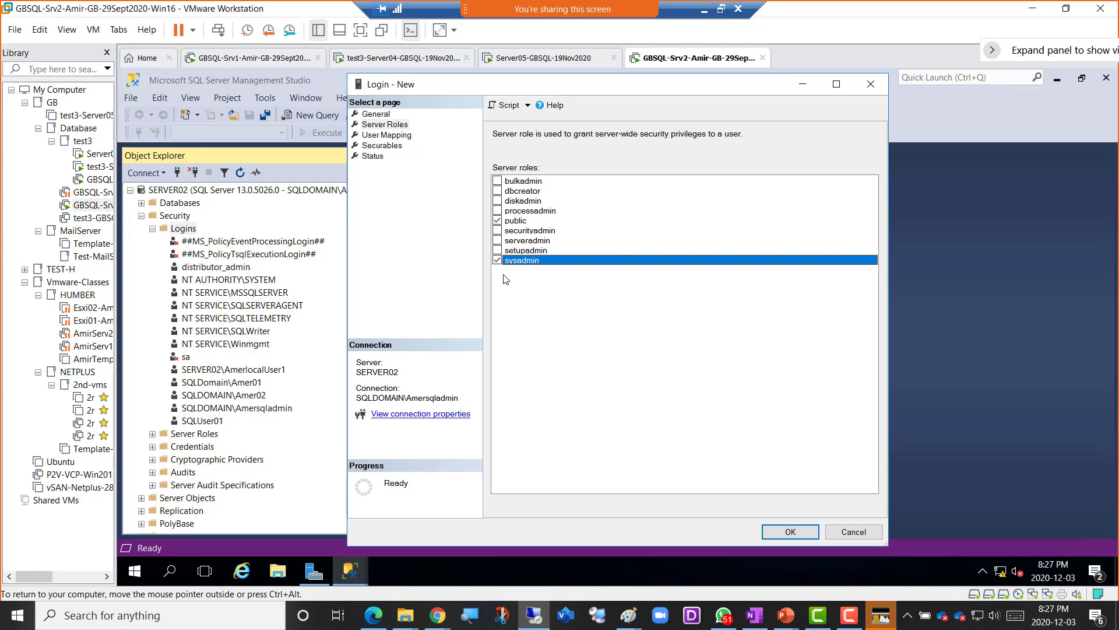
{"action": "left_click", "coordinate": [402, 140]}
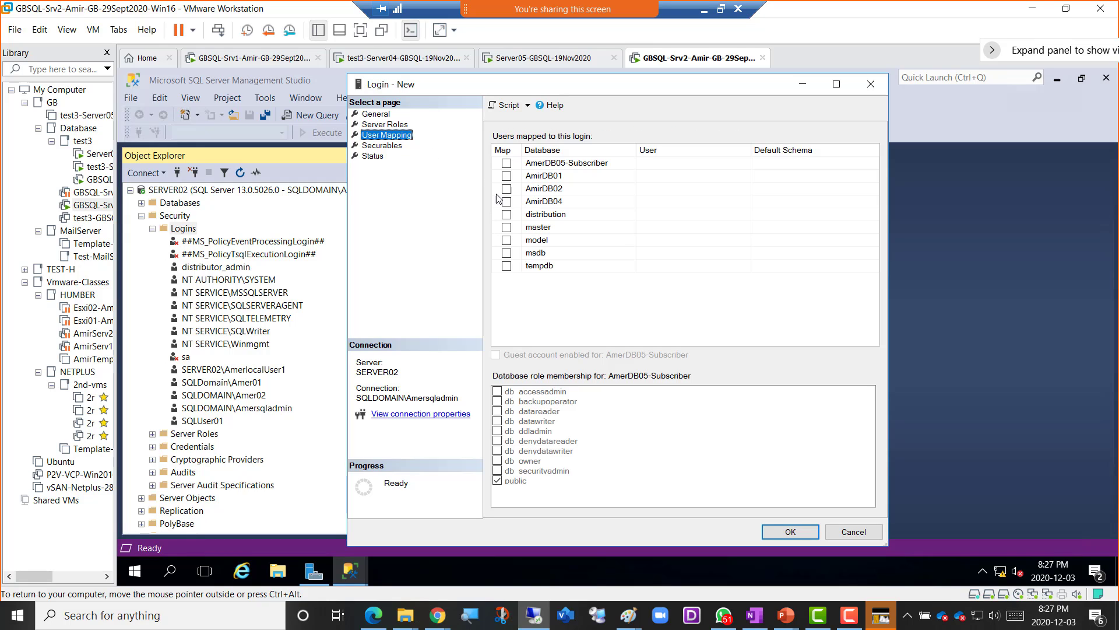
{"action": "left_click", "coordinate": [506, 163]}
{"action": "left_click", "coordinate": [506, 175]}
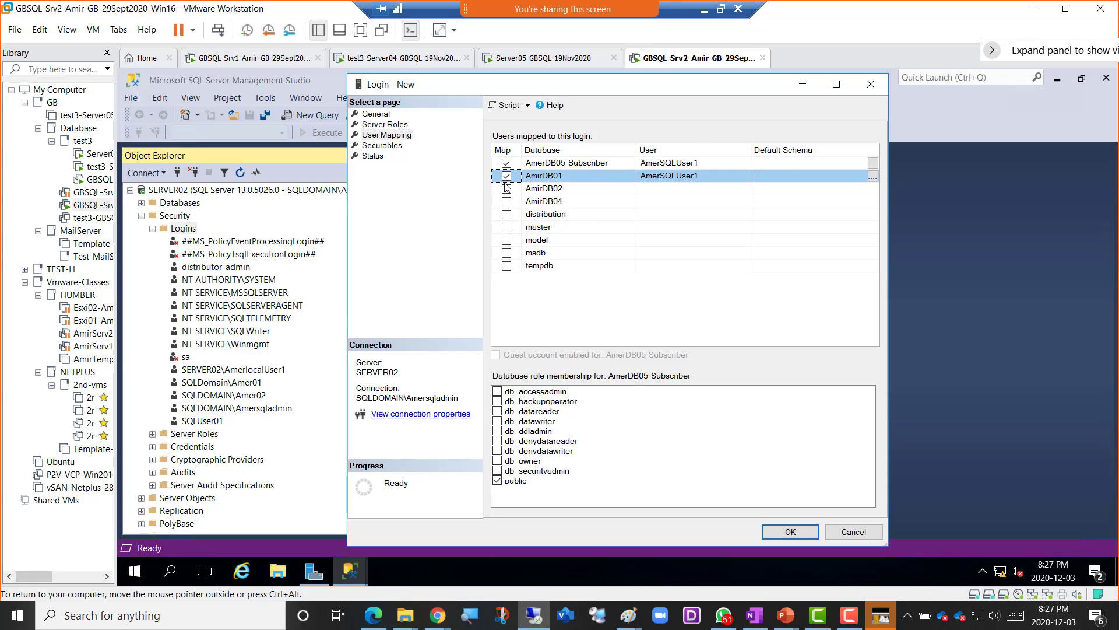
{"action": "left_click", "coordinate": [507, 188]}
{"action": "left_click", "coordinate": [507, 201]}
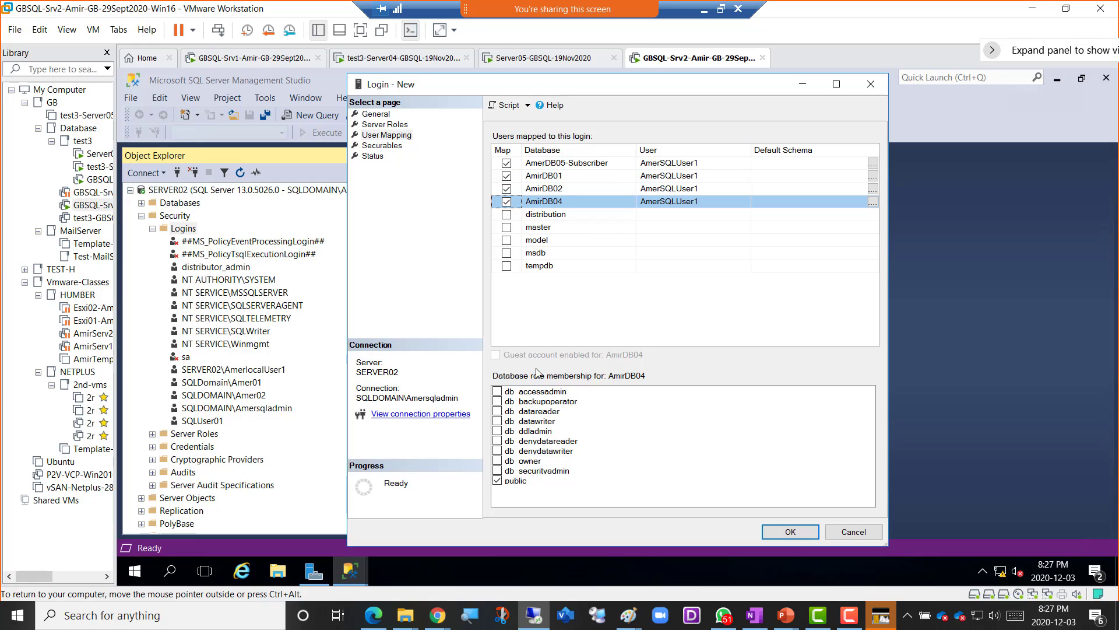
- Make the login db_owner of AmirDB04, AmirDB02, AmirDB01 and AmerDB05-Subscriber
{"action": "left_click", "coordinate": [497, 461]}
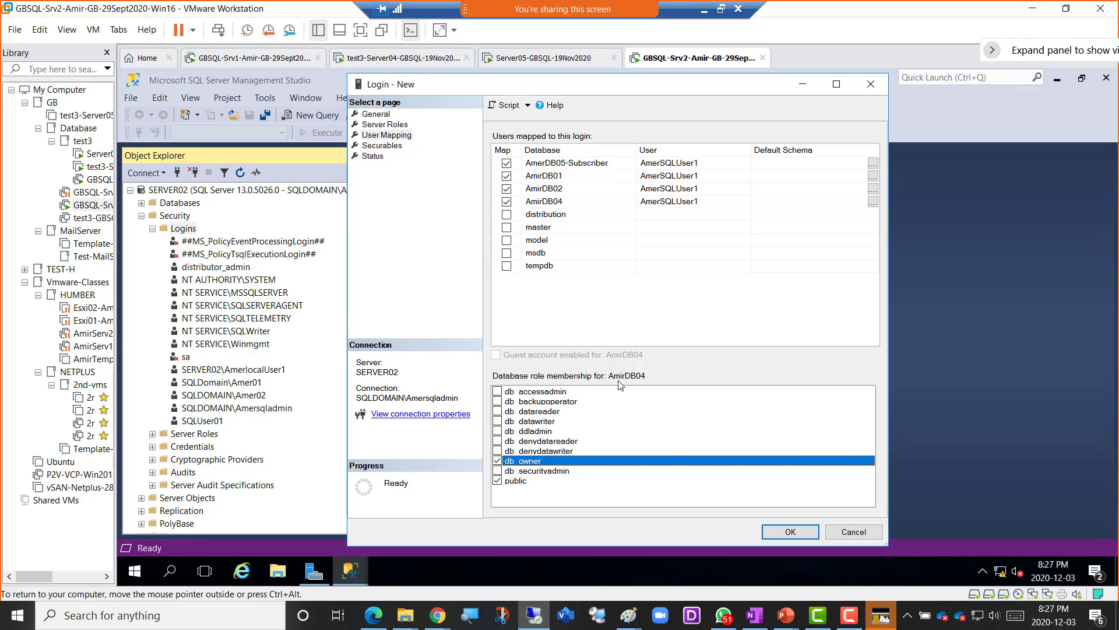
{"action": "left_click", "coordinate": [548, 191]}
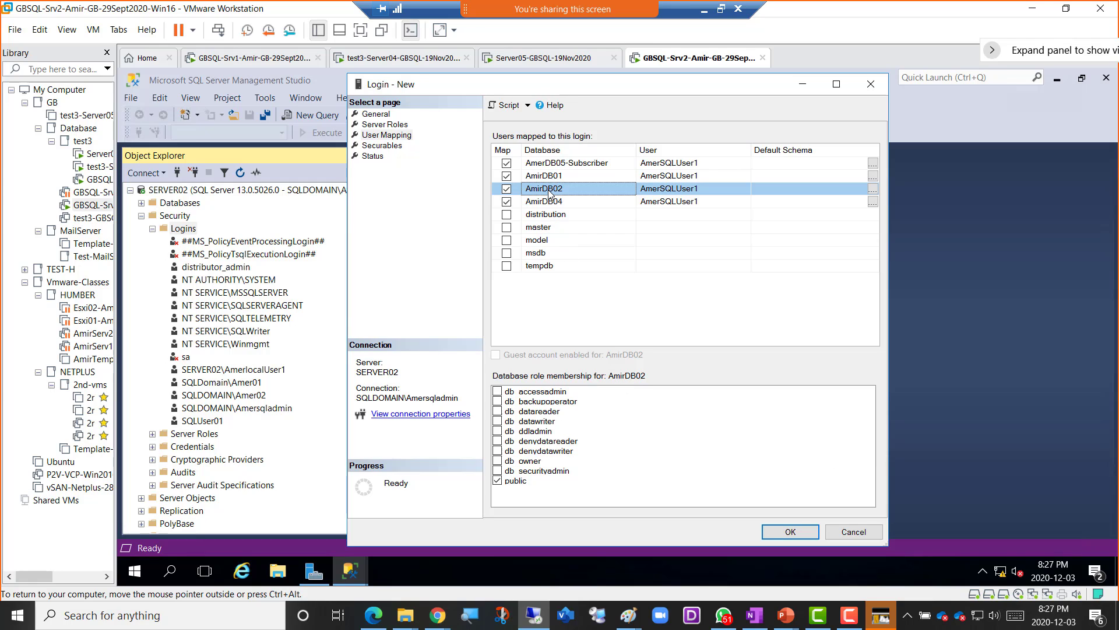
{"action": "left_click", "coordinate": [498, 461]}
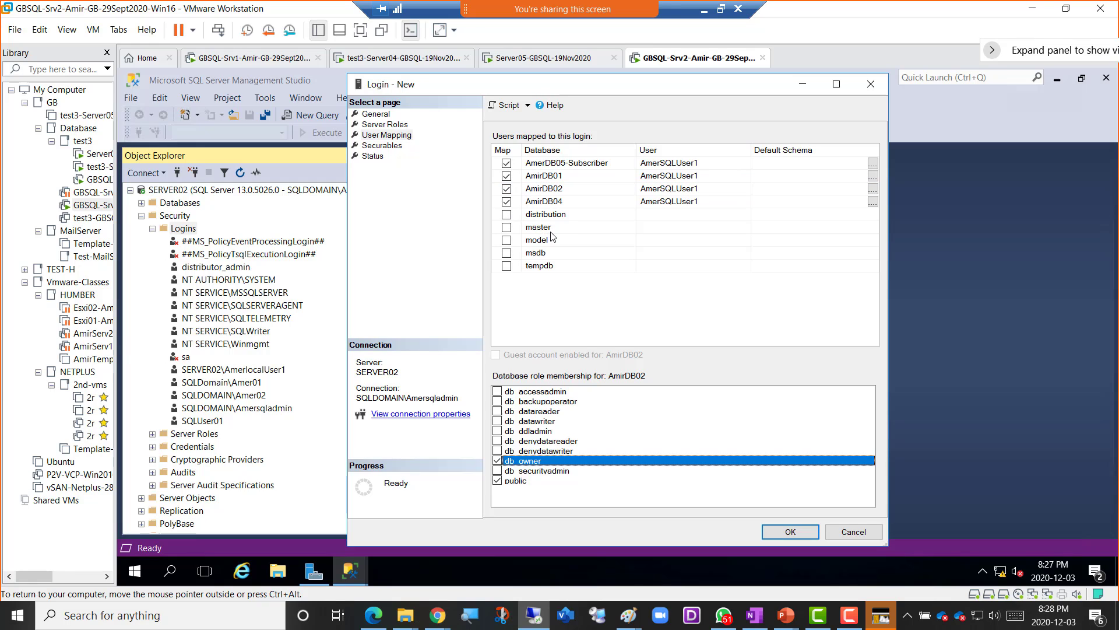
{"action": "left_click", "coordinate": [558, 177]}
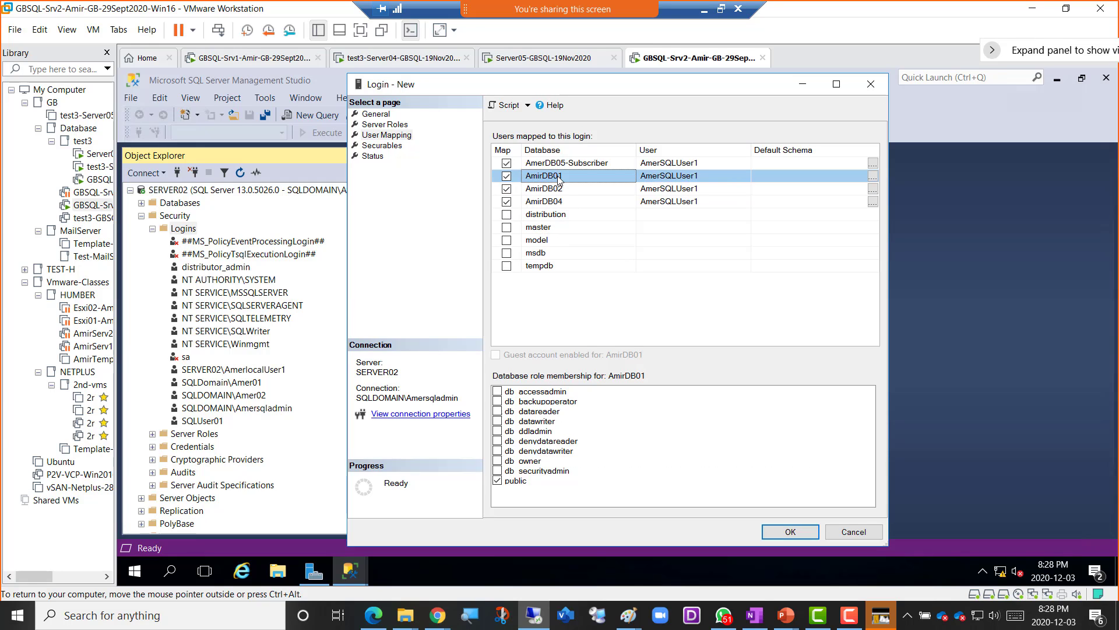
{"action": "left_click", "coordinate": [498, 461]}
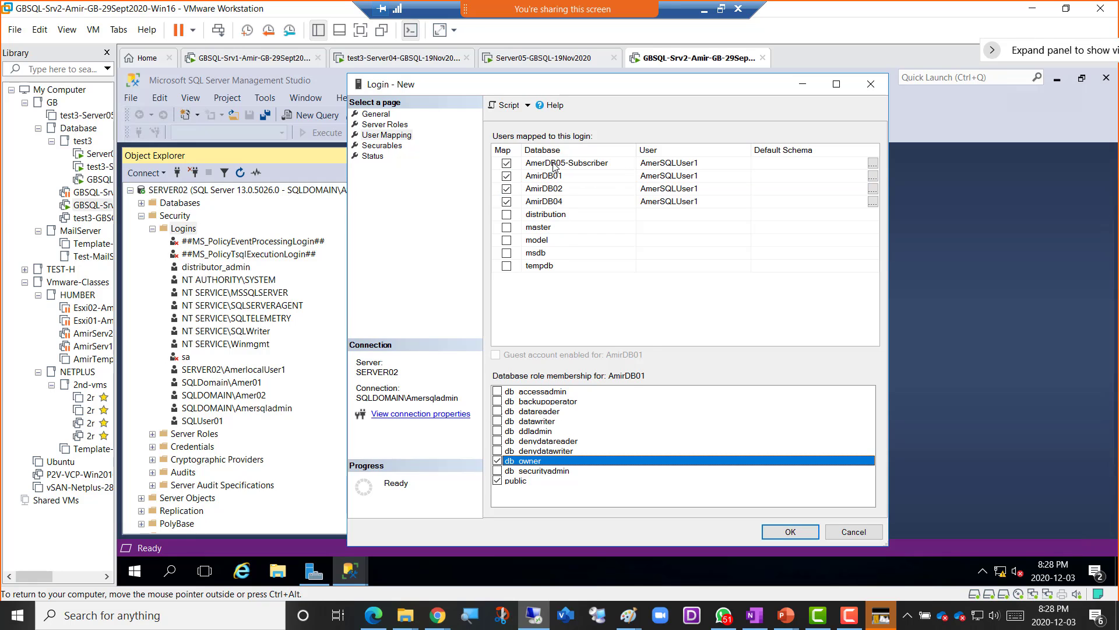
{"action": "left_click", "coordinate": [554, 164]}
{"action": "left_click", "coordinate": [497, 461]}
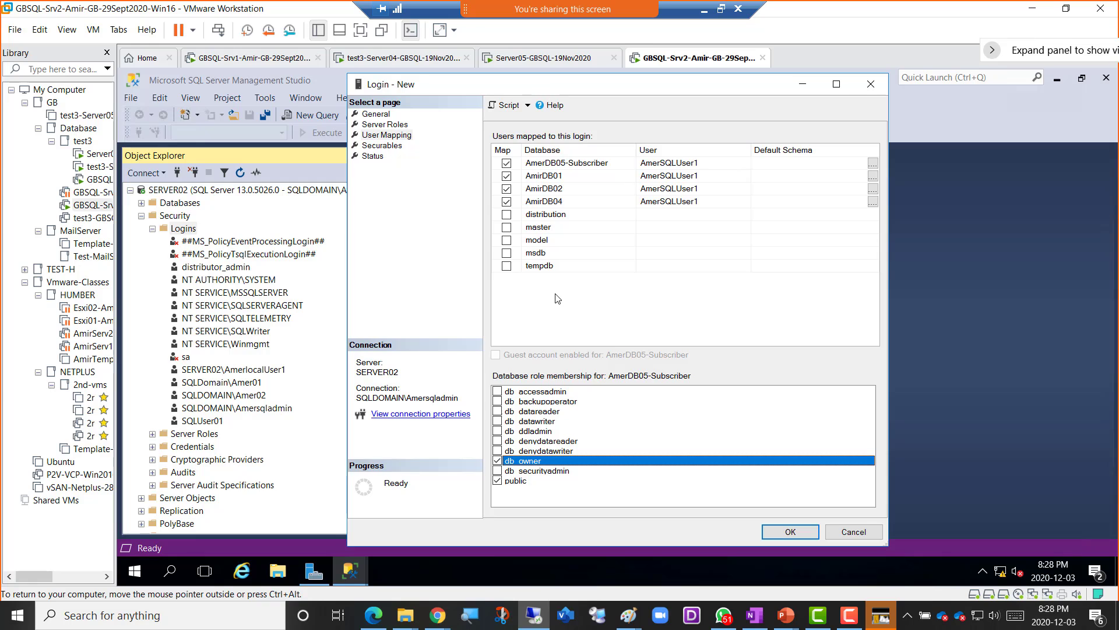
- Review AmerSQLUser1's role memberships for AmerDB05-Subscriber, AmirDB01, AmirDB02, AmirDB04 and distribution
{"action": "left_click", "coordinate": [549, 168]}
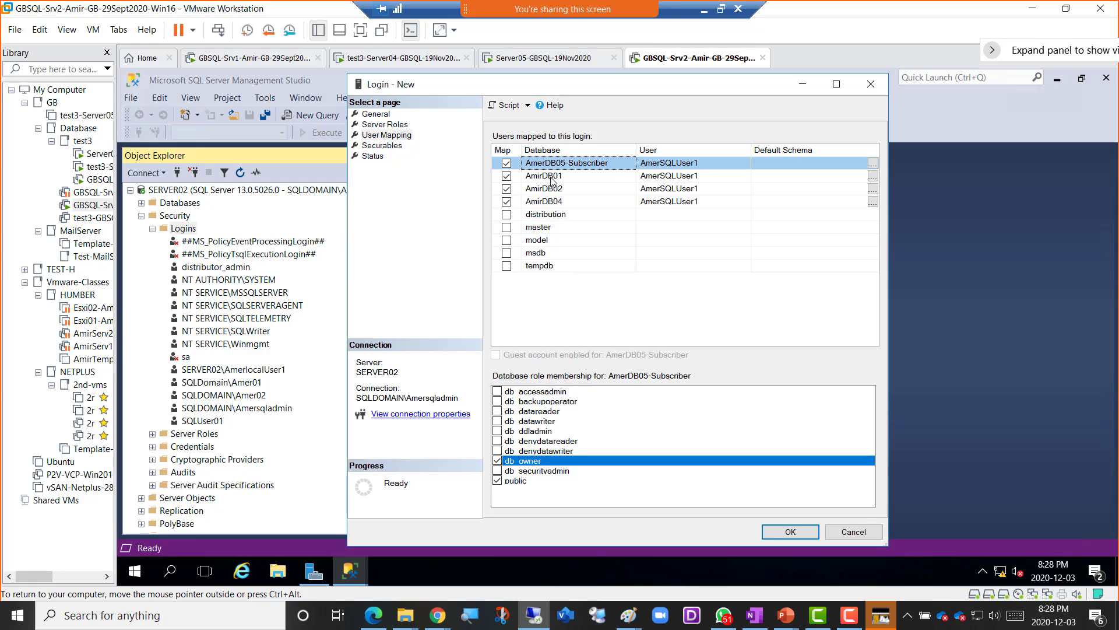
{"action": "left_click", "coordinate": [551, 178]}
{"action": "left_click", "coordinate": [555, 192]}
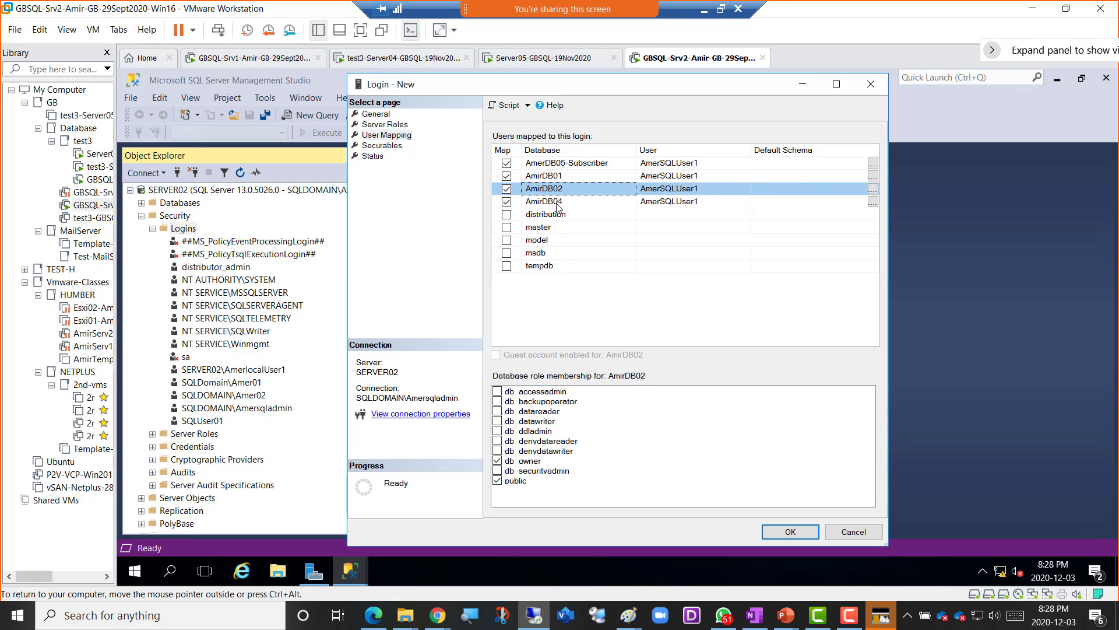
{"action": "left_click", "coordinate": [558, 203]}
{"action": "left_click", "coordinate": [561, 215]}
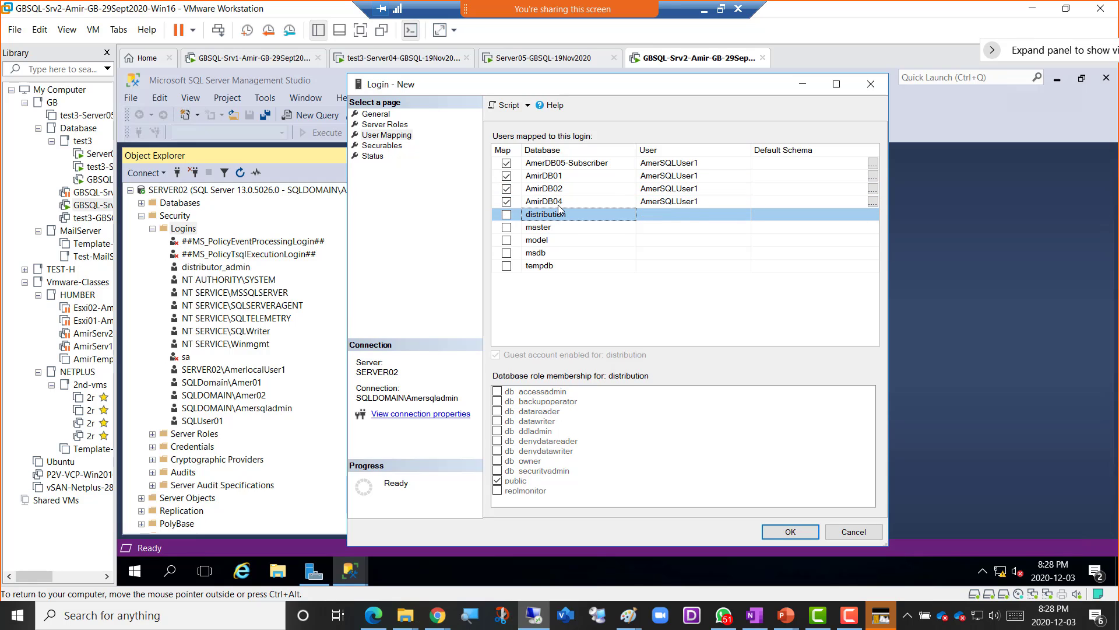
{"action": "left_click", "coordinate": [559, 202]}
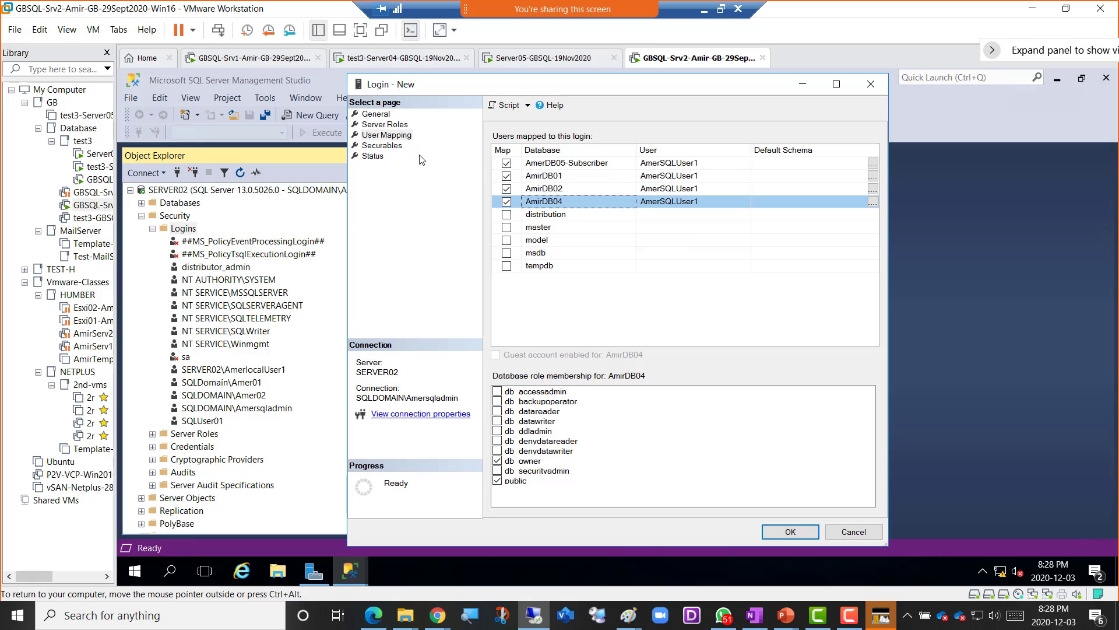
- Check the Securables and Status pages, then create the AmerSQLUser1 login
{"action": "left_click", "coordinate": [384, 147]}
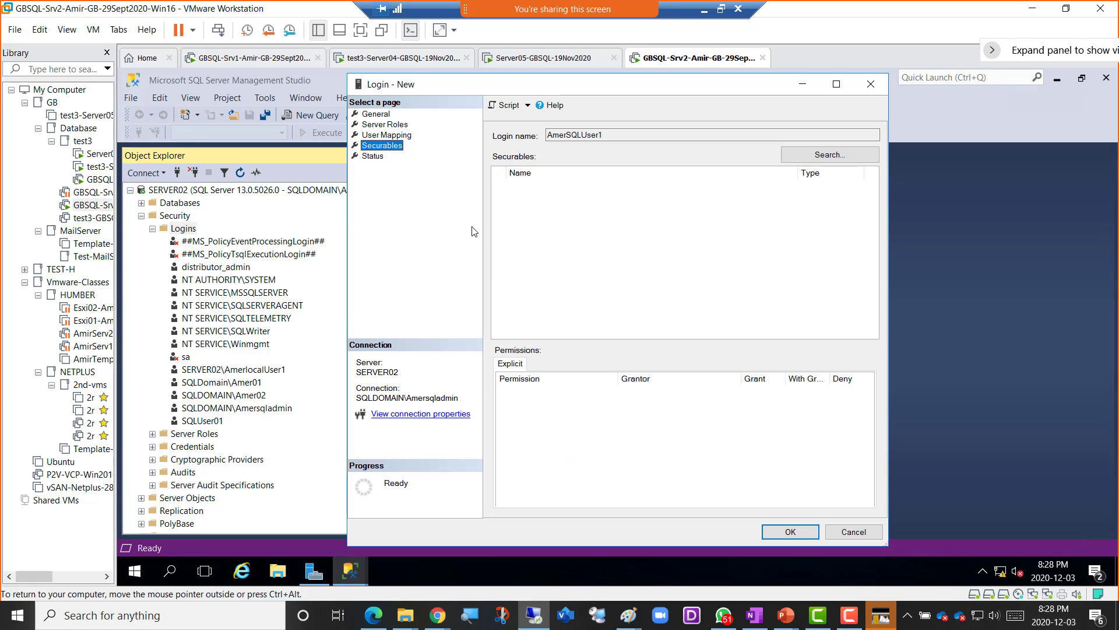
{"action": "left_click", "coordinate": [374, 157]}
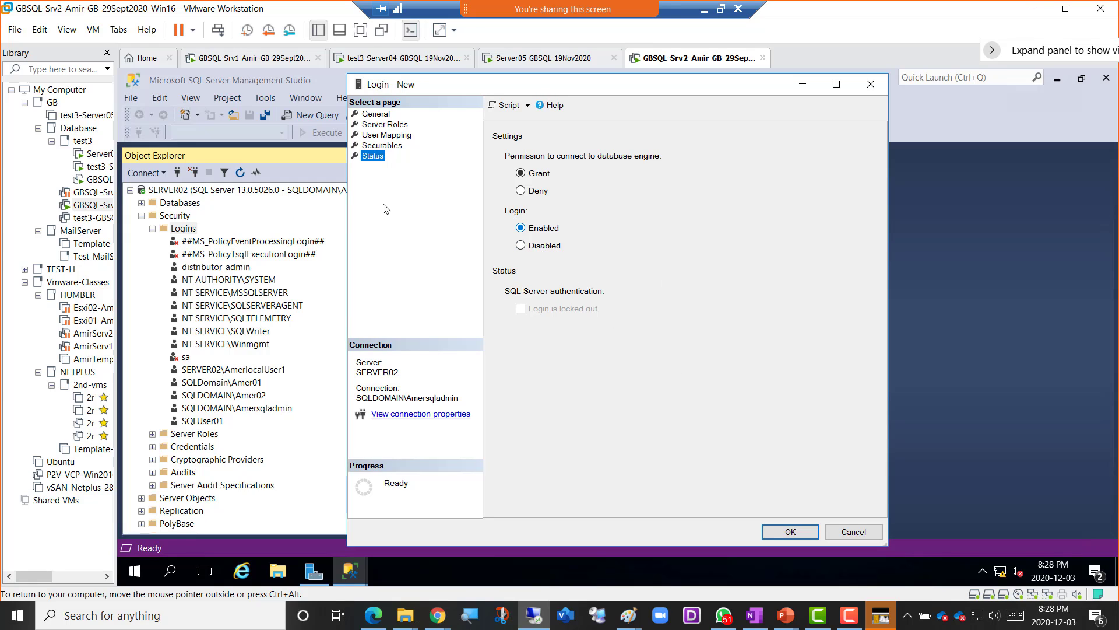
{"action": "left_click", "coordinate": [782, 534]}
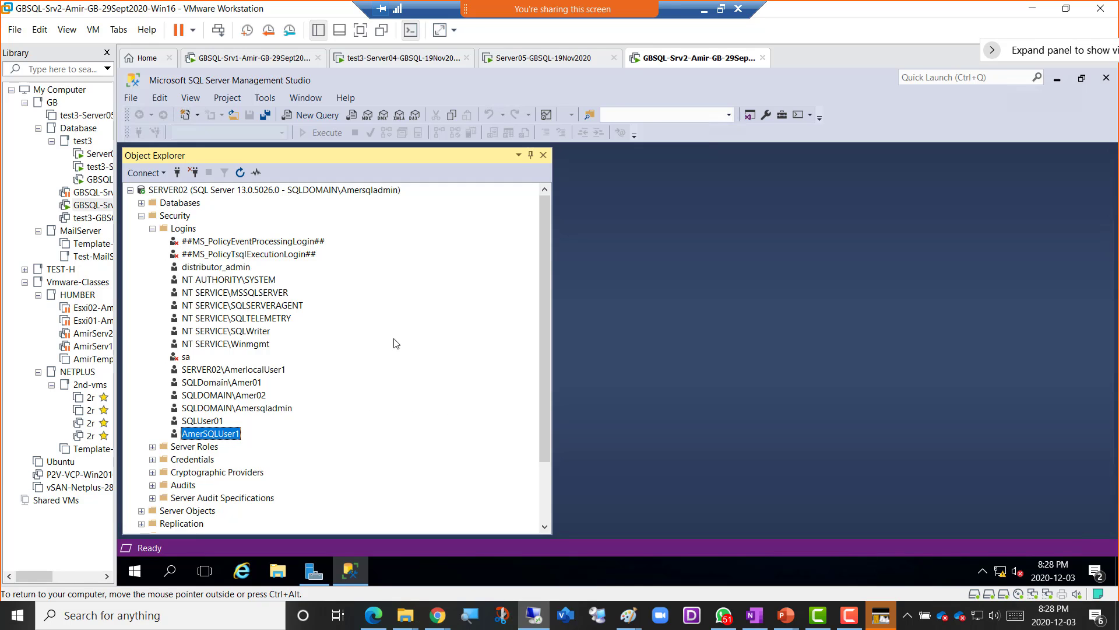
- Start a new server connection using SQL Server Authentication
{"action": "left_click", "coordinate": [177, 174]}
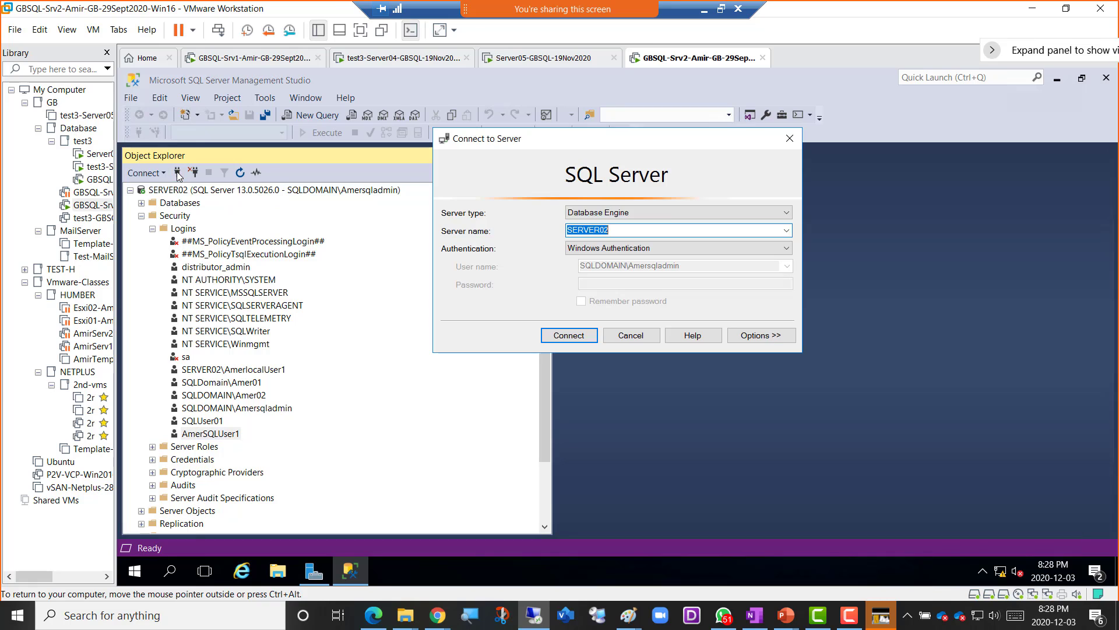
{"action": "left_click", "coordinate": [622, 251]}
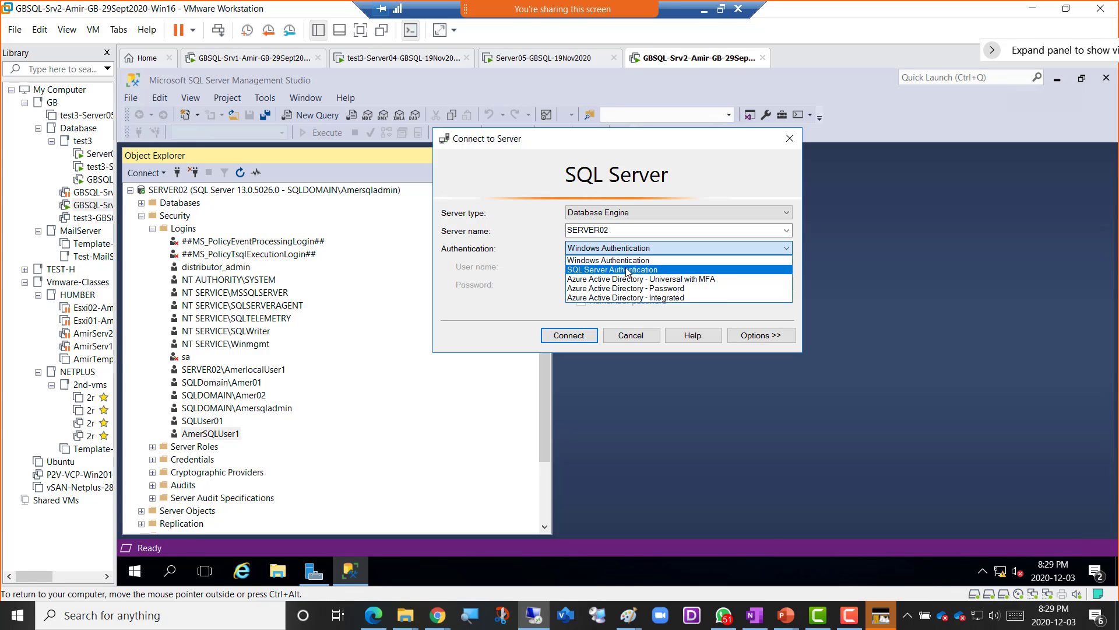
{"action": "left_click", "coordinate": [628, 270]}
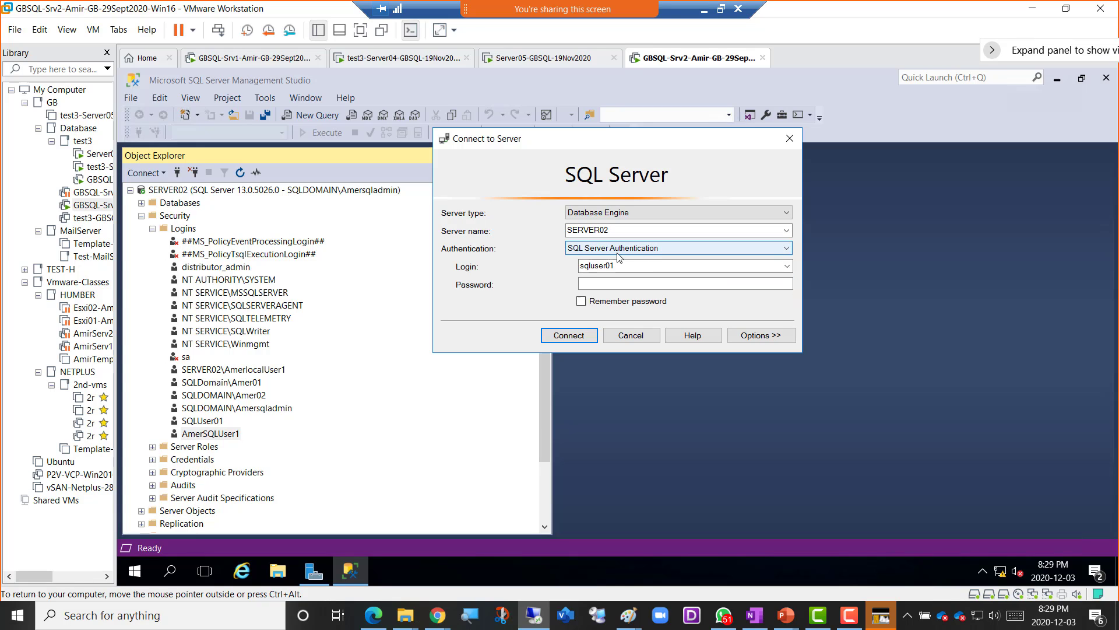
- Enter login AmerSQLUser1 and its password, then connect to SERVER02
{"action": "left_click", "coordinate": [612, 283]}
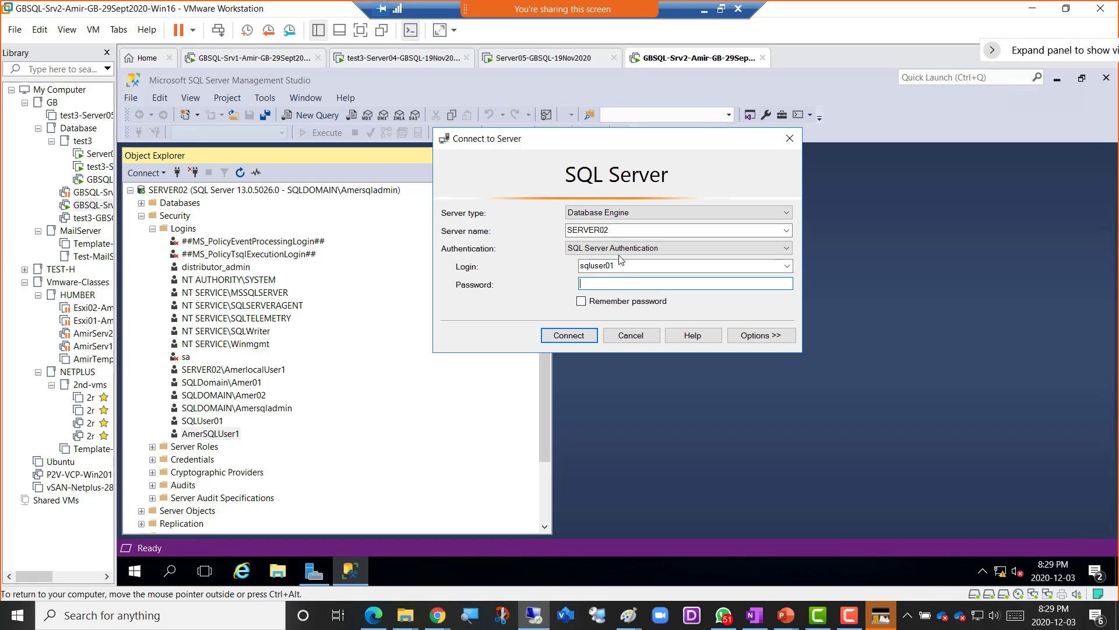
{"action": "left_click", "coordinate": [621, 263]}
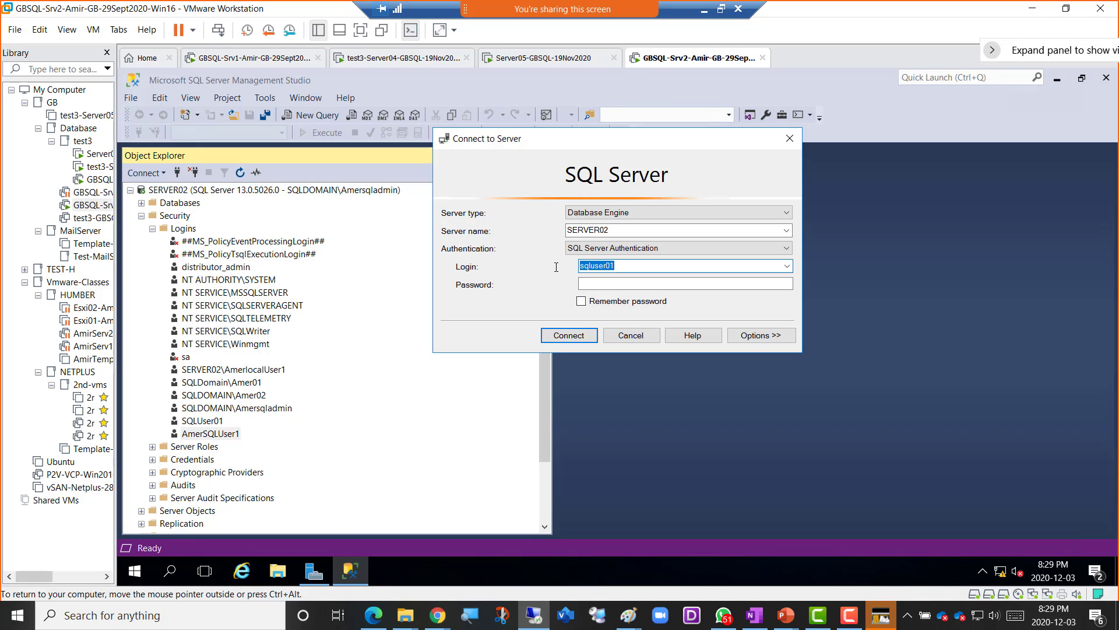
{"action": "type", "text": "M"}
{"action": "type", "text": "mer"}
{"action": "type", "text": "S"}
{"action": "type", "text": "QLUser1"}
{"action": "key", "text": "Tab"}
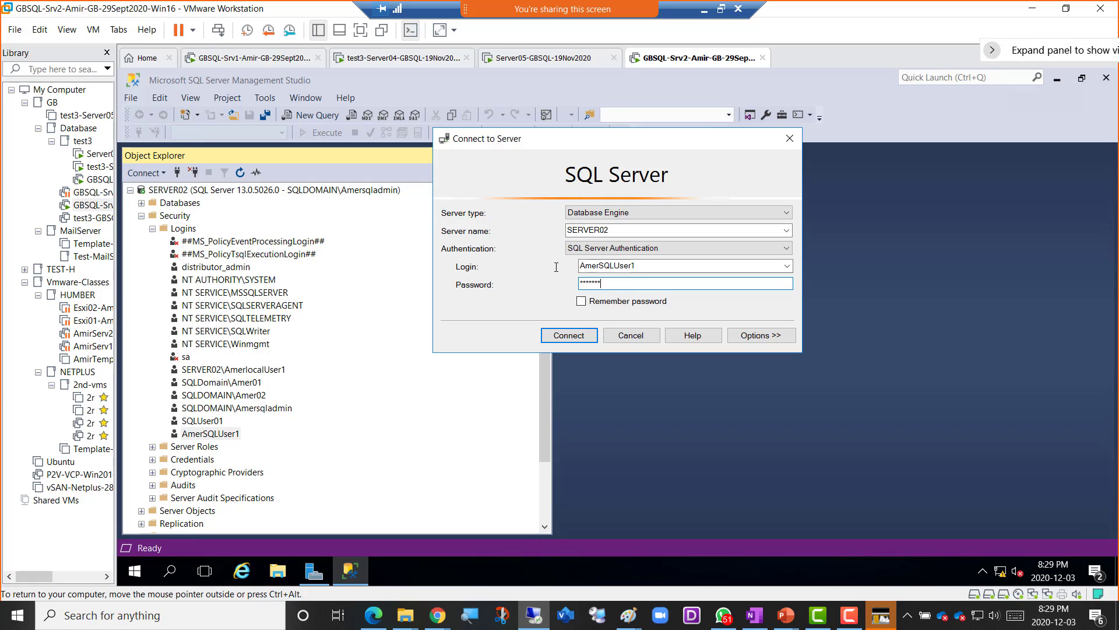
{"action": "type", "text": "***"}
{"action": "left_click", "coordinate": [571, 338]}
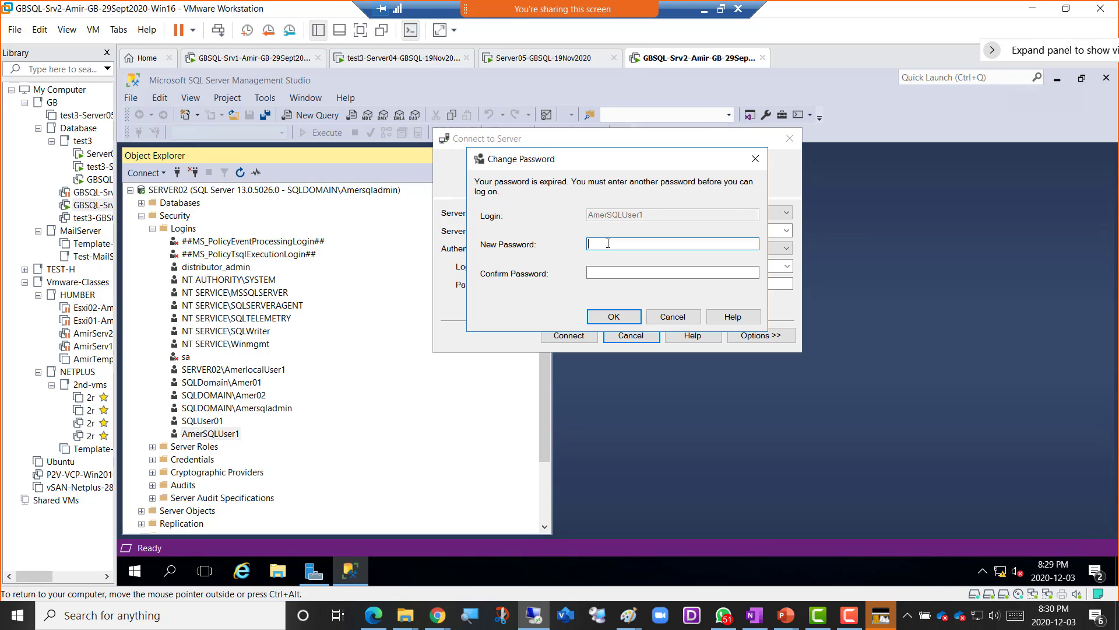
- Enter and confirm a new password for AmerSQLUser1 to complete the SERVER02 login
{"action": "type", "text": "**"}
{"action": "key", "text": "Tab"}
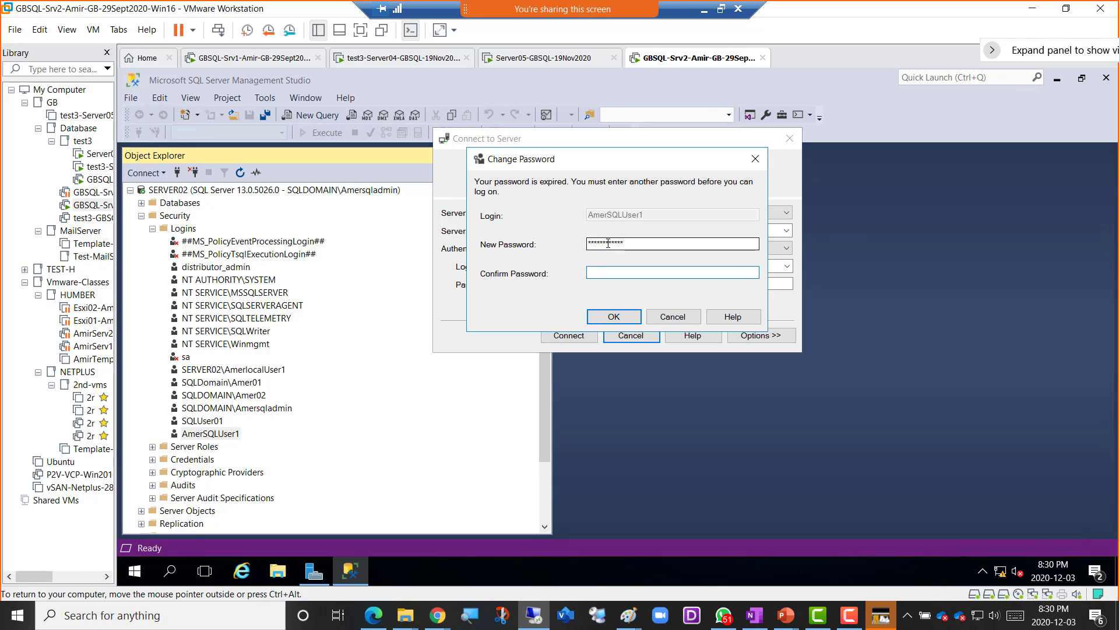
{"action": "type", "text": "******"}
{"action": "left_click", "coordinate": [610, 316]}
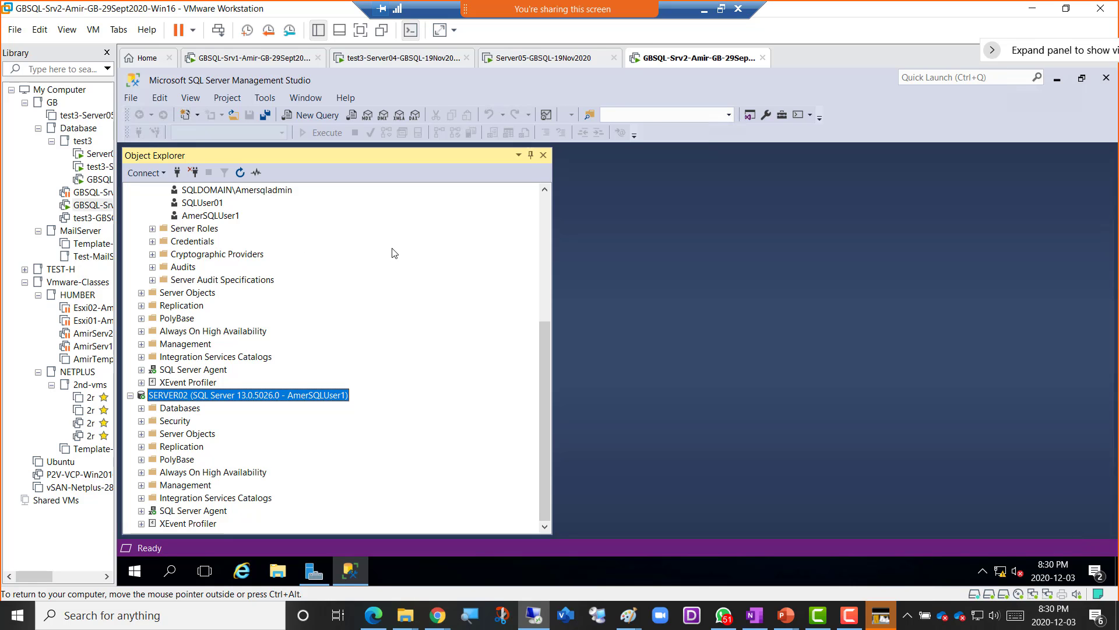
- Exit VMware full screen and snip the SSMS window showing the AmerSQLUser1 connection
{"action": "scroll", "coordinate": [397, 259], "scroll_direction": "up", "scroll_amount": 6}
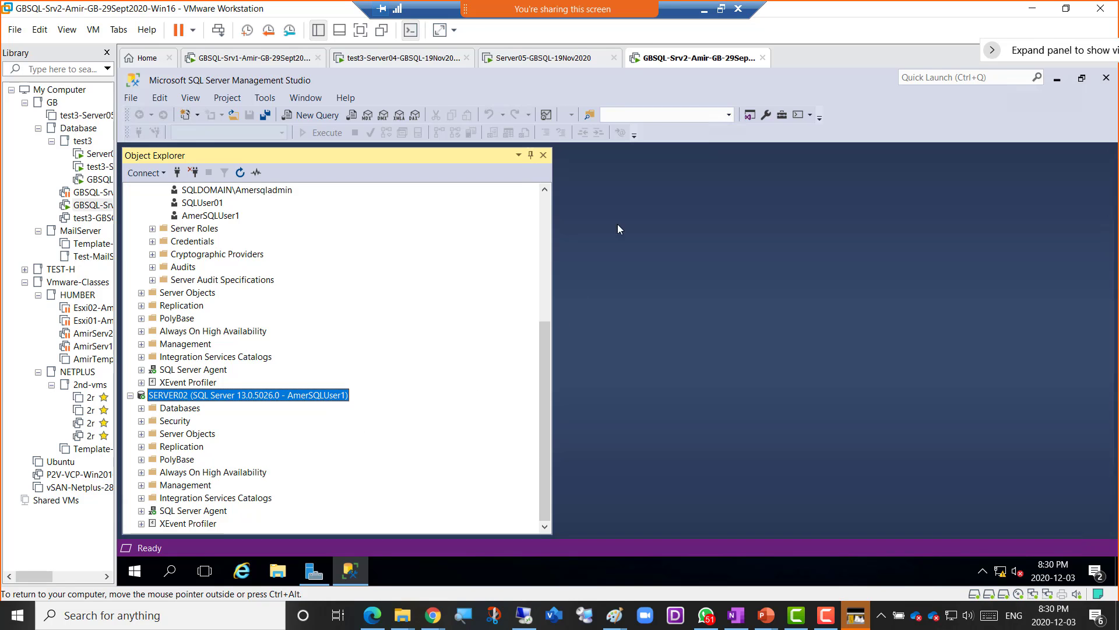
{"action": "left_click", "coordinate": [721, 10]}
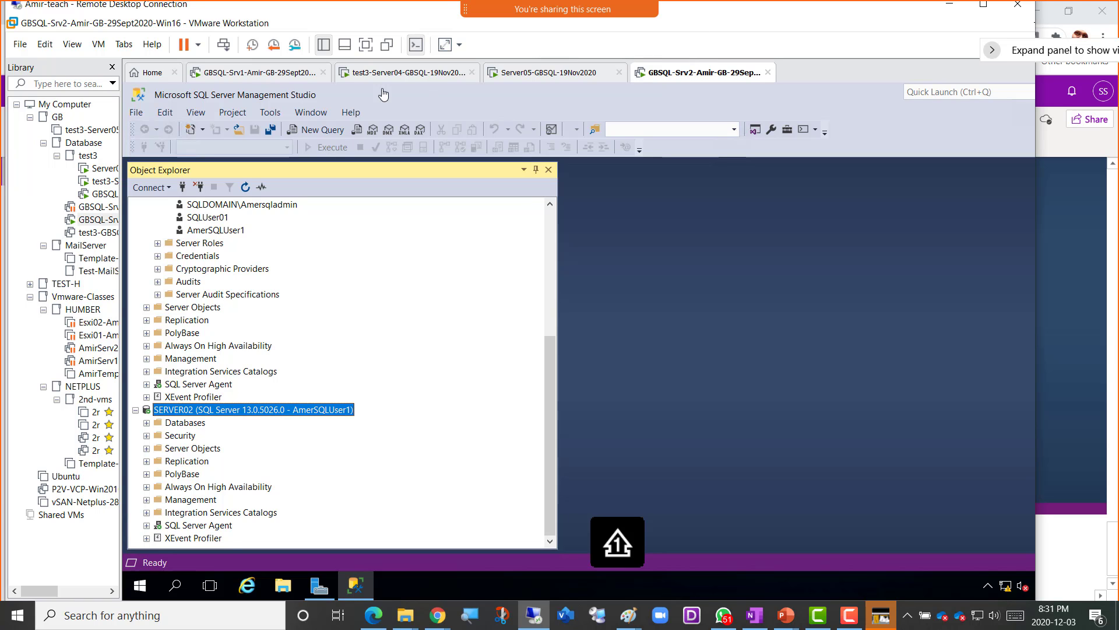
{"action": "key", "text": "super+shift+s"}
{"action": "left_click_drag", "start_coordinate": [107, 53], "coordinate": [653, 570]}
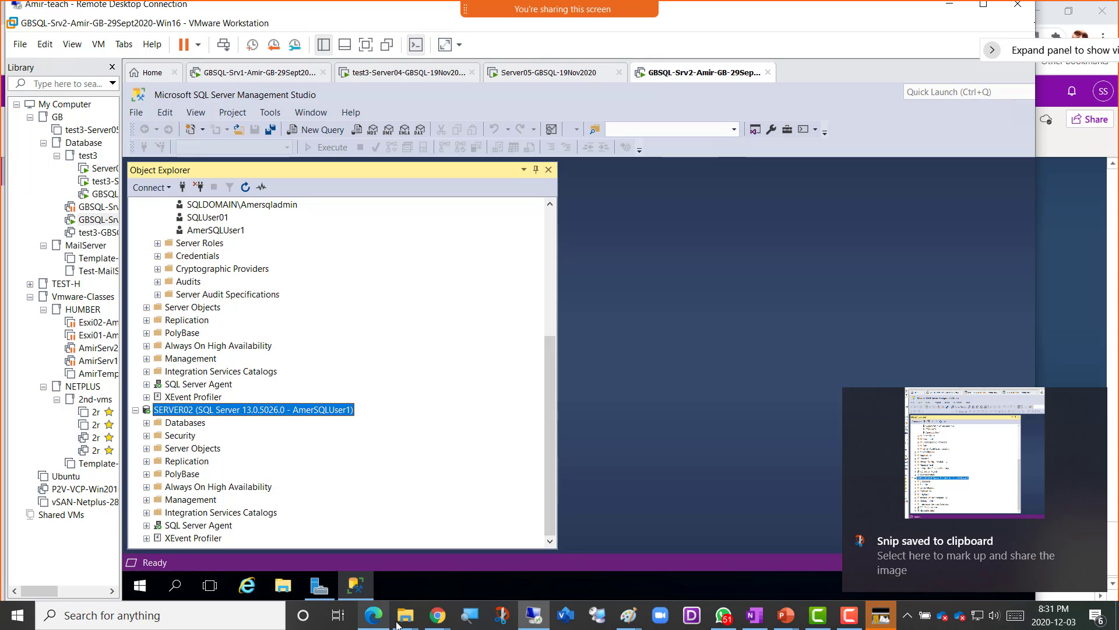
- In the OneNote class notes, add bullet 'Screenshot 6 = SQL User Logged in' and paste the screenshot below
{"action": "mouse_move", "coordinate": [439, 623]}
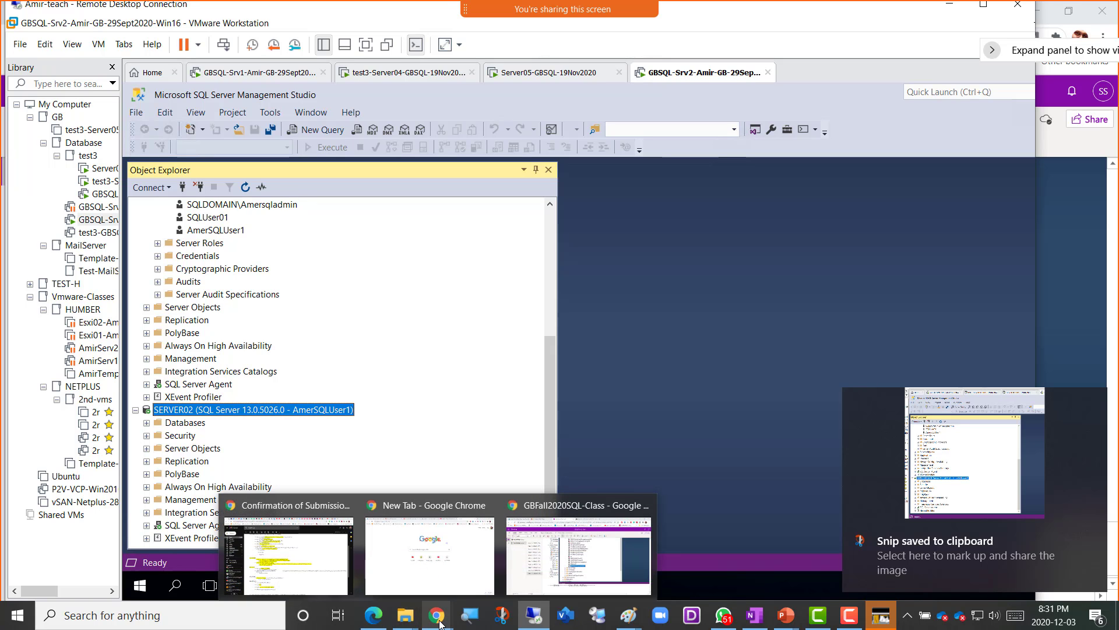
{"action": "left_click", "coordinate": [577, 554]}
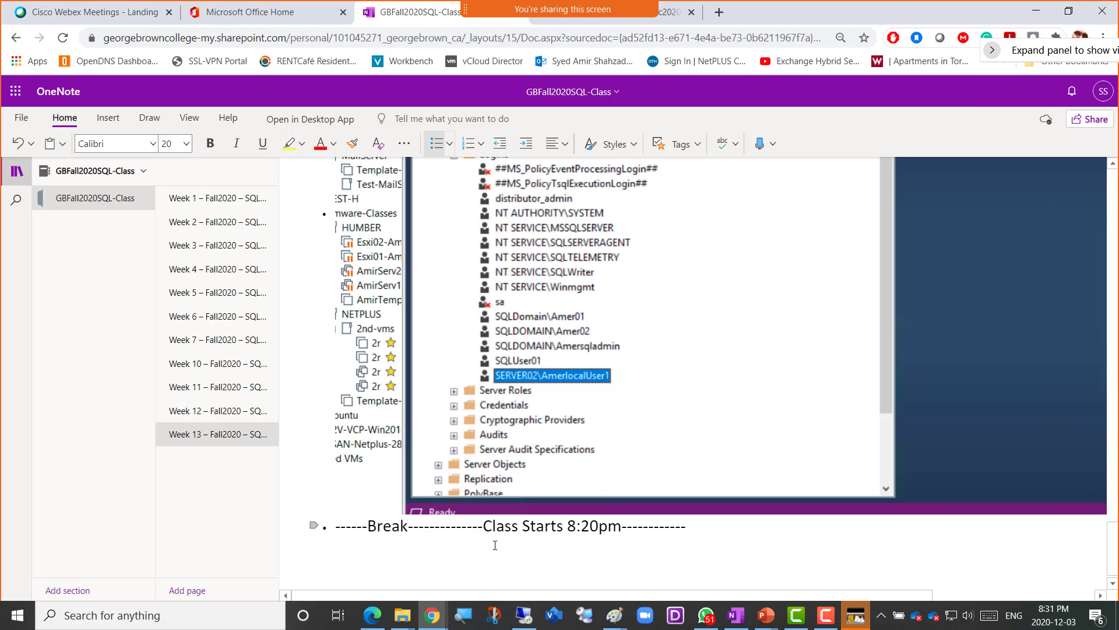
{"action": "key", "text": "Return"}
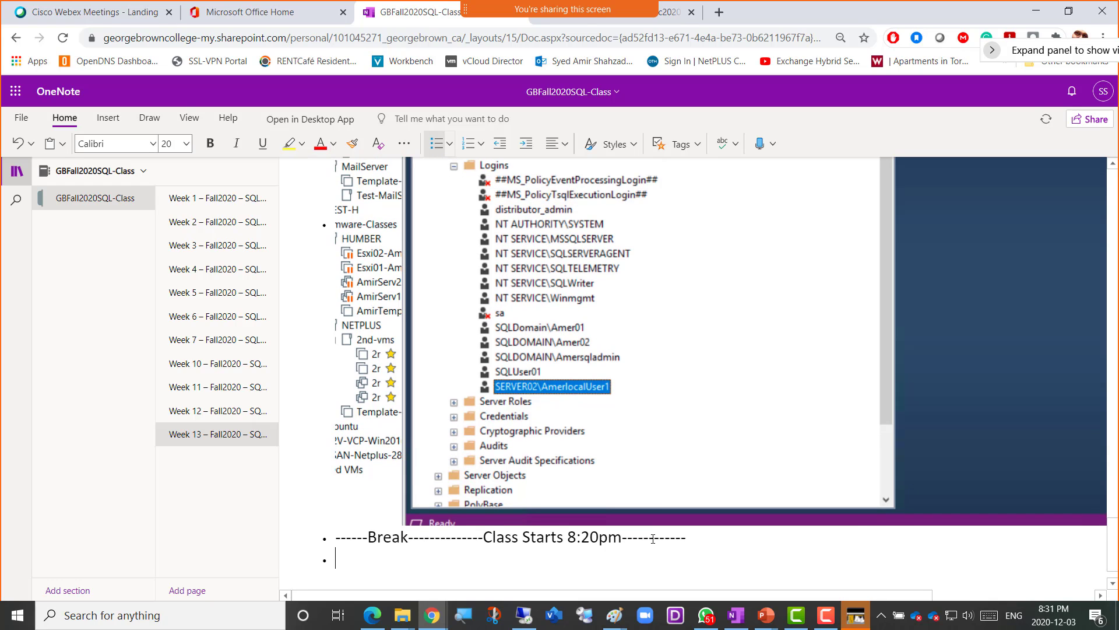
{"action": "type", "text": "Screen"}
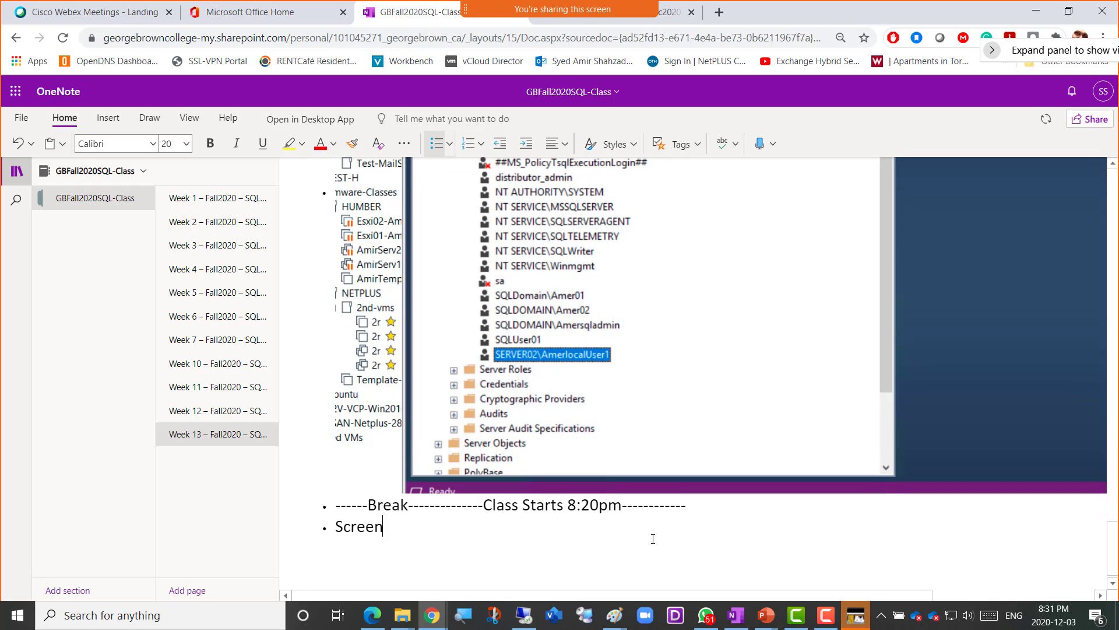
{"action": "type", "text": "shot 6 = "}
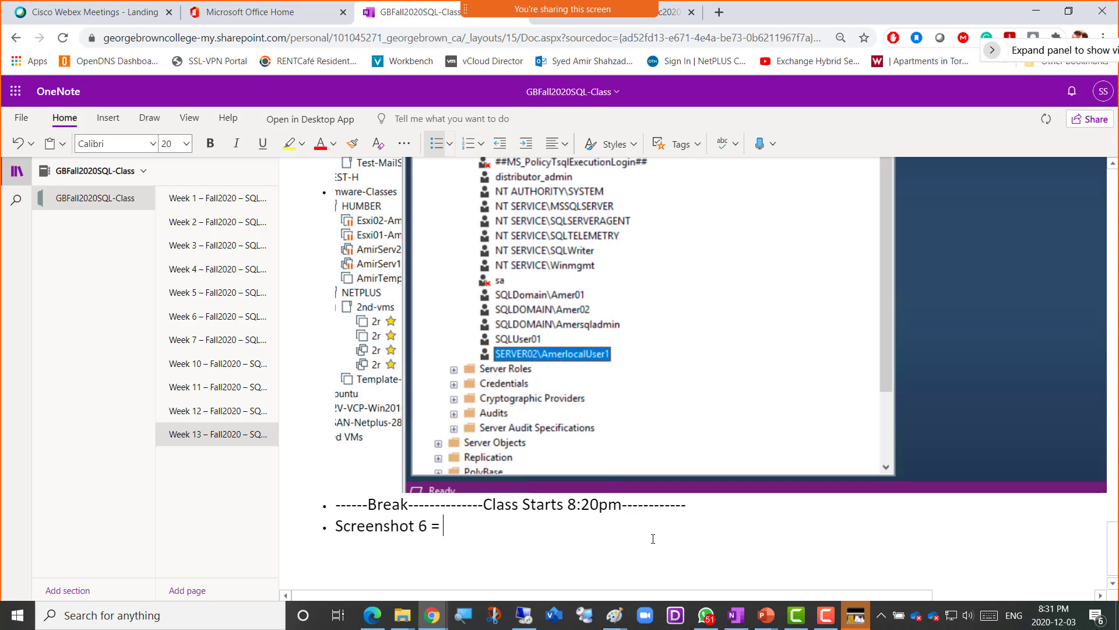
{"action": "type", "text": "SQL U"}
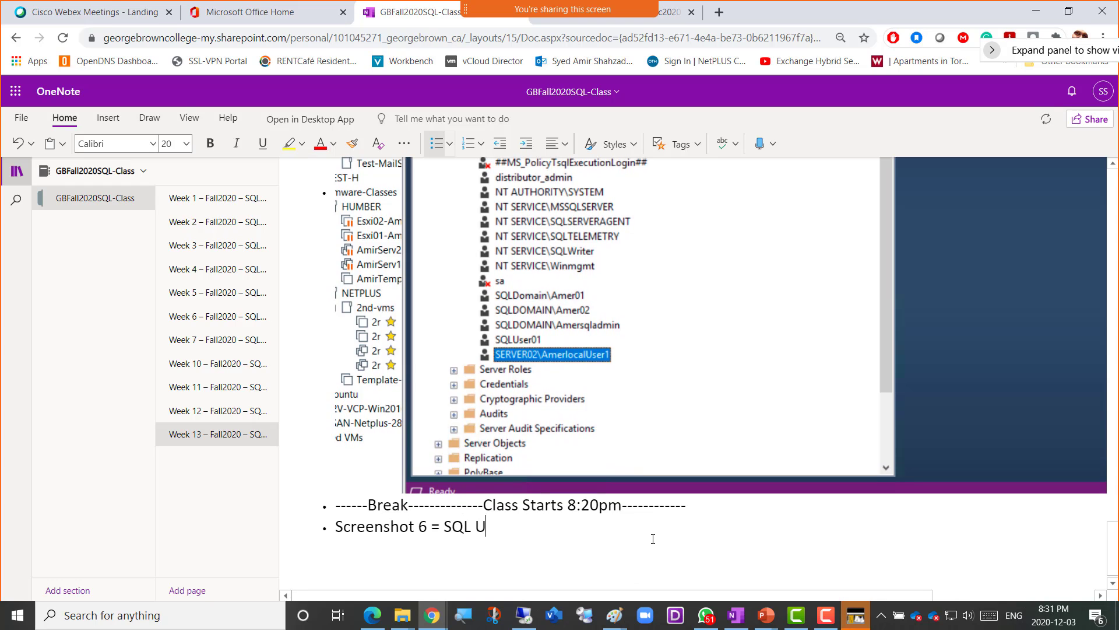
{"action": "type", "text": "ser Logged in"}
{"action": "key", "text": "Return"}
{"action": "key", "text": "ctrl+v"}
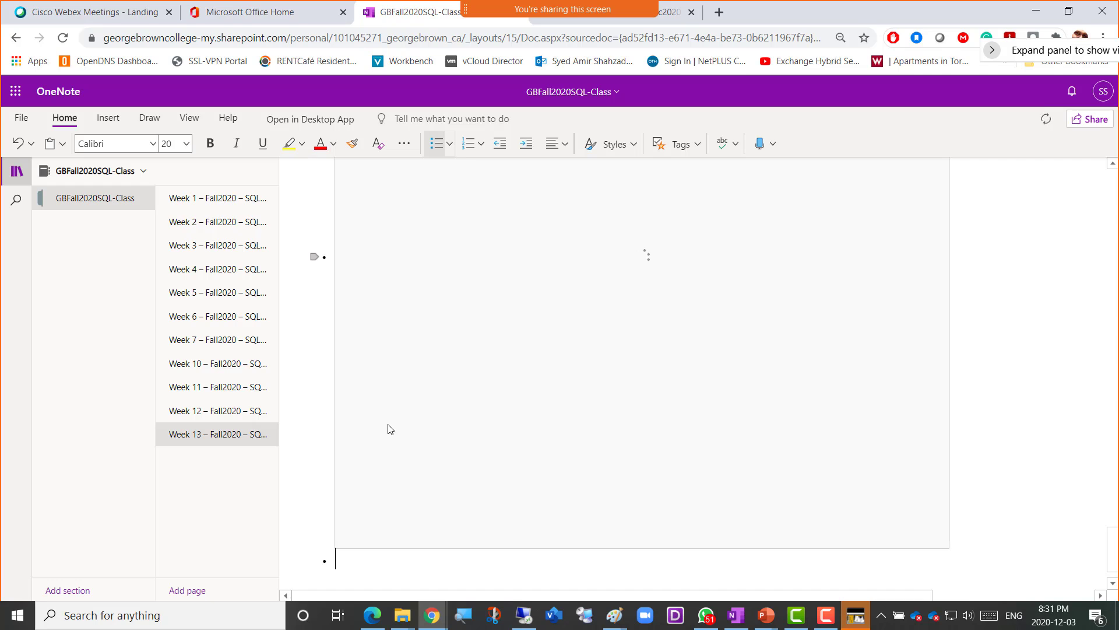
- Finish the caption with 'with SQL Authentication' and return to the SSMS virtual machine
{"action": "scroll", "coordinate": [674, 375], "scroll_direction": "up", "scroll_amount": 7}
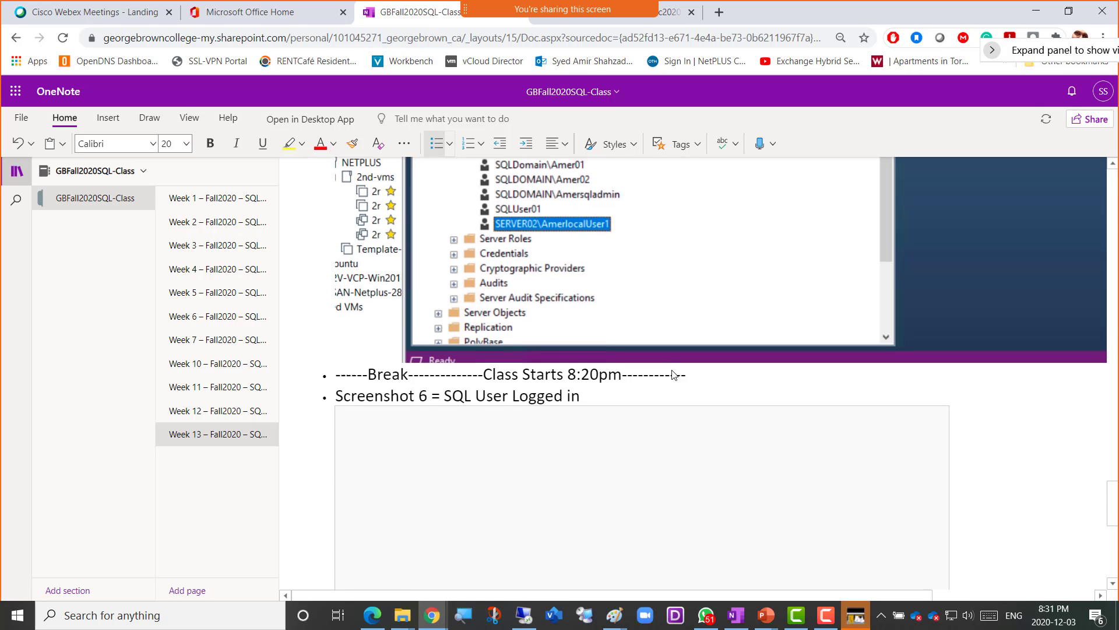
{"action": "left_click", "coordinate": [617, 466]}
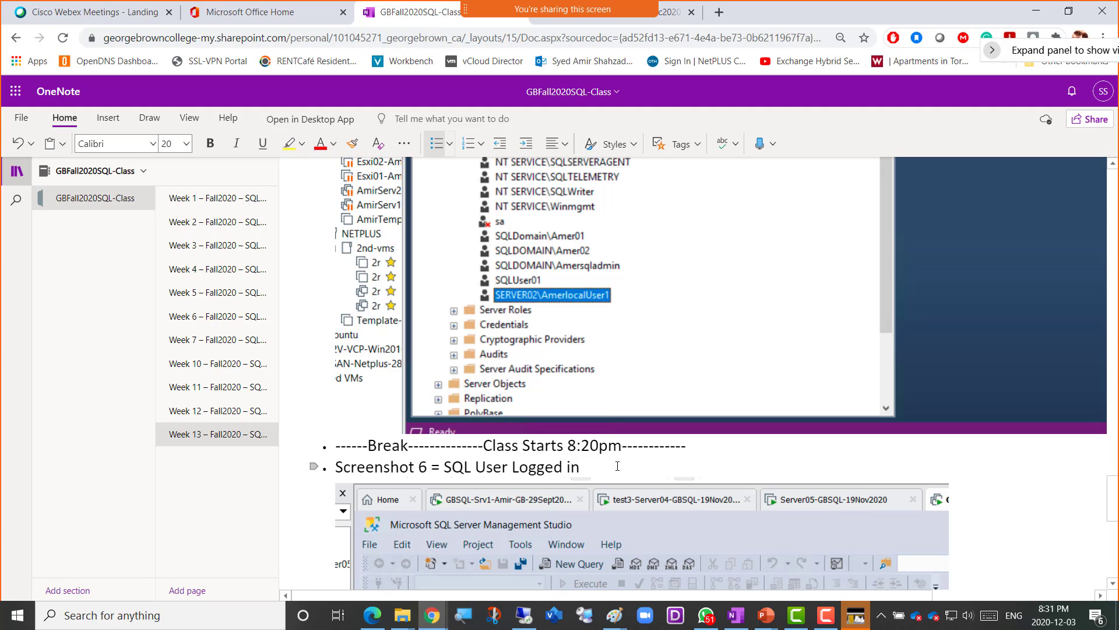
{"action": "type", "text": "with SQL Authentication"}
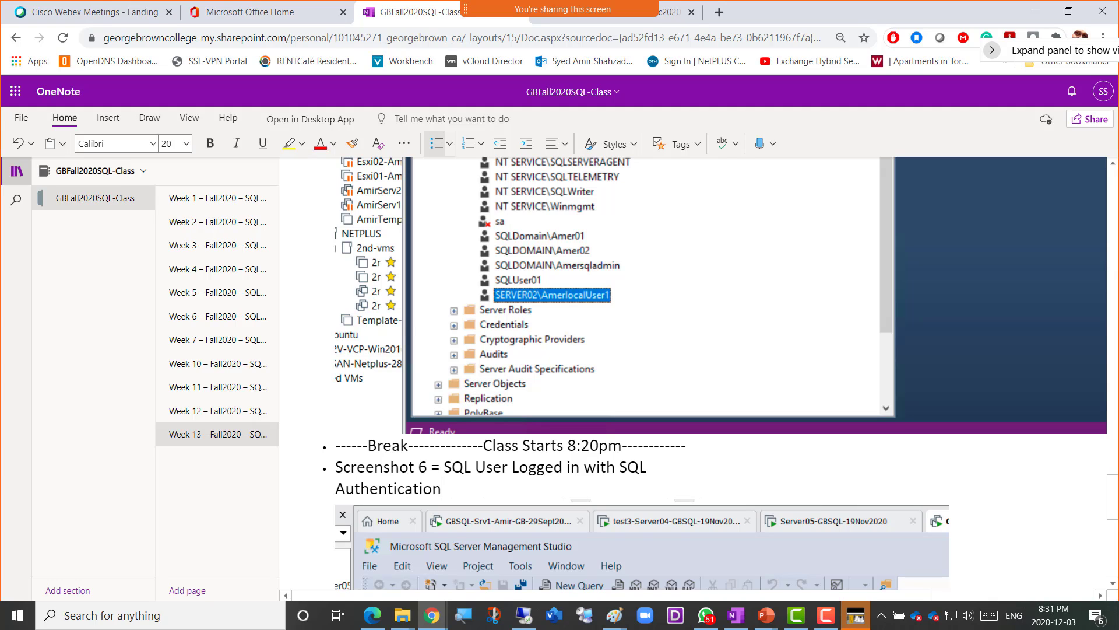
{"action": "key", "text": "alt+Tab"}
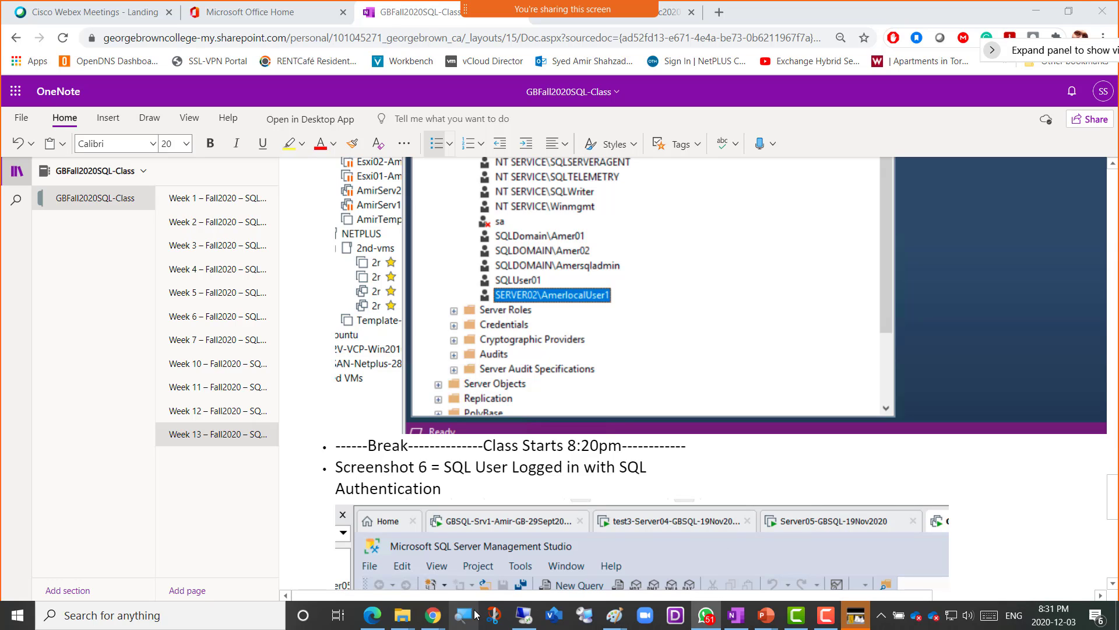
{"action": "left_click", "coordinate": [528, 619]}
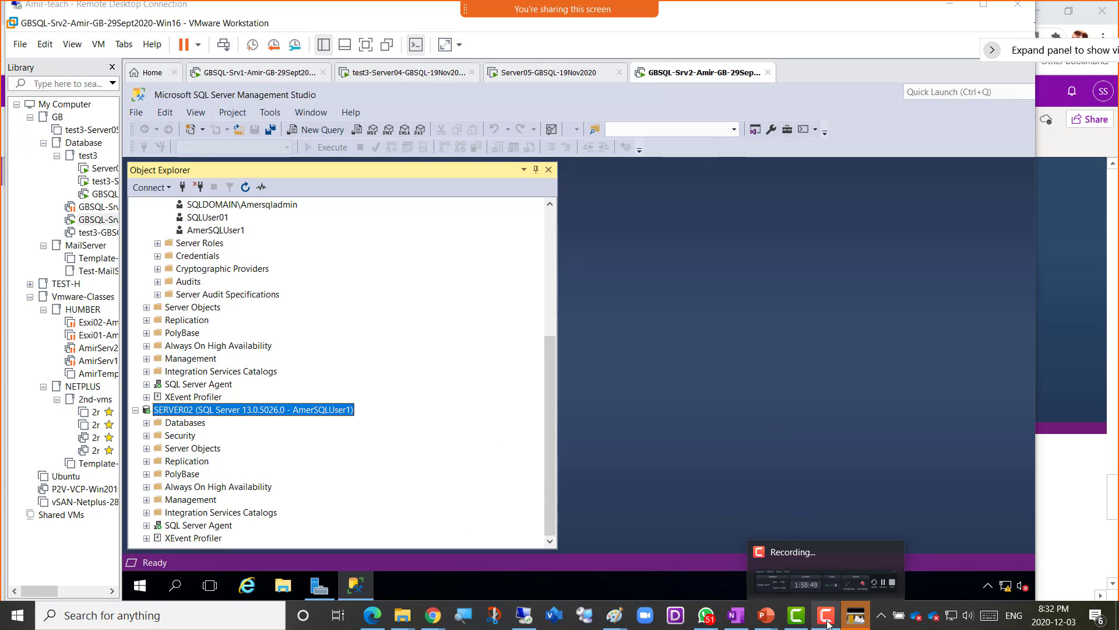
- Open 'SQL Logins, Server Roles and Security 1.pptx' in PowerPoint and scroll up to Lab slide 7
{"action": "mouse_move", "coordinate": [763, 627]}
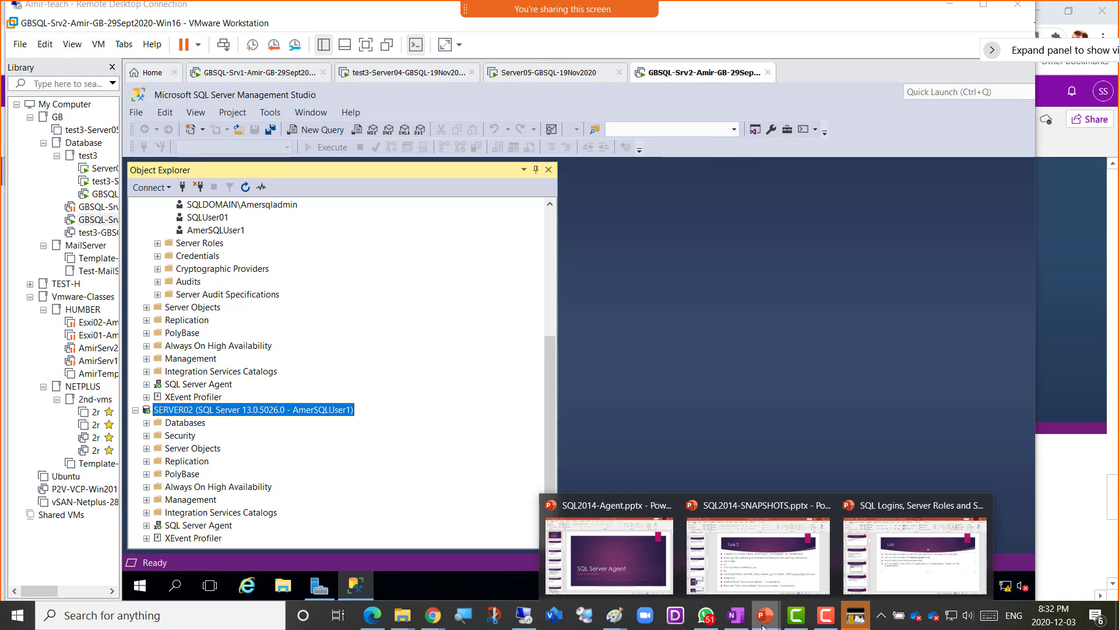
{"action": "left_click", "coordinate": [918, 569]}
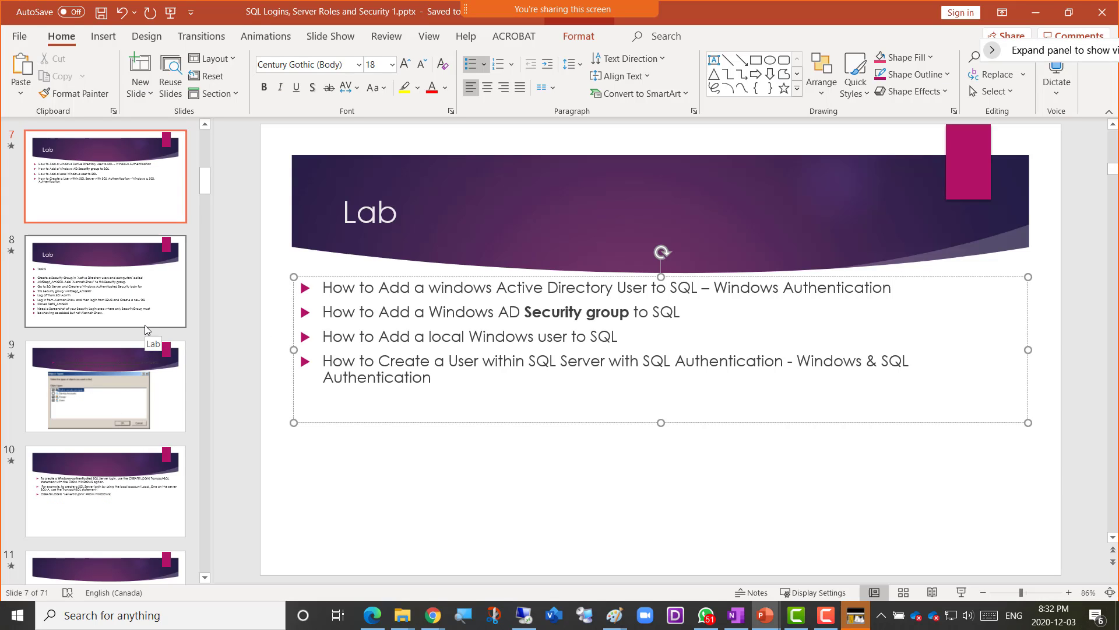
{"action": "scroll", "coordinate": [144, 324], "scroll_direction": "up", "scroll_amount": 2}
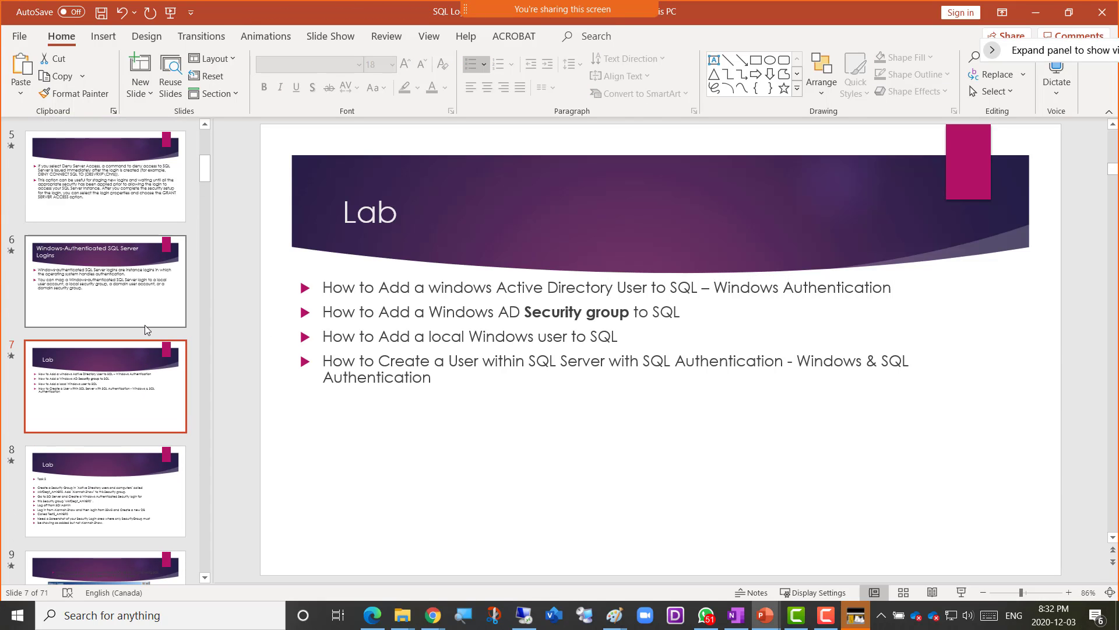
{"action": "scroll", "coordinate": [145, 324], "scroll_direction": "up", "scroll_amount": 3}
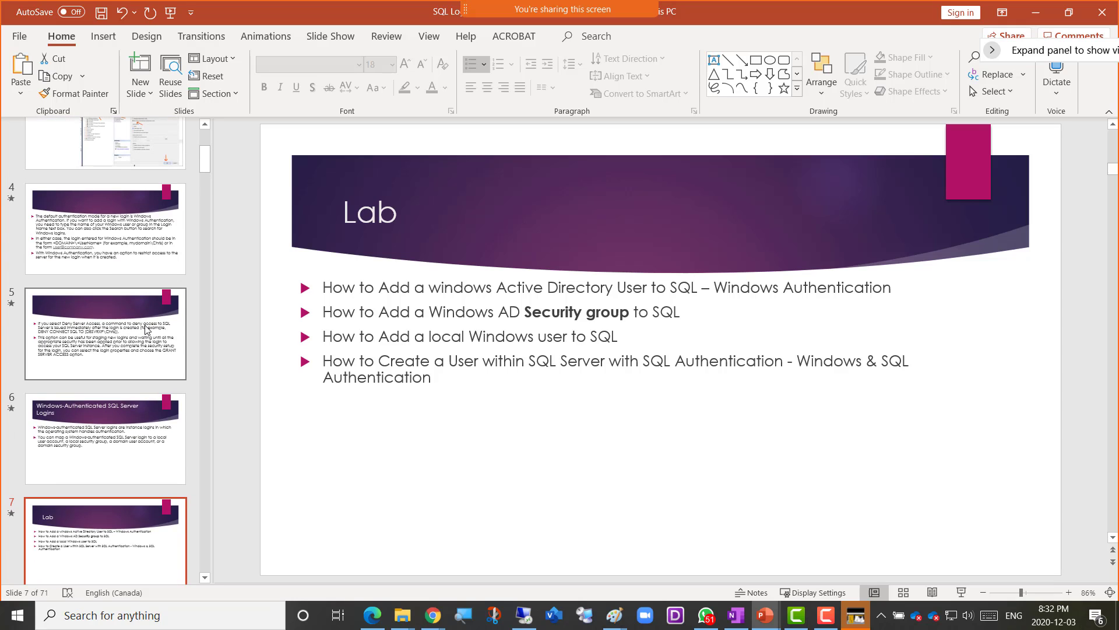
{"action": "scroll", "coordinate": [146, 328], "scroll_direction": "up", "scroll_amount": 2}
{"action": "scroll", "coordinate": [144, 324], "scroll_direction": "up", "scroll_amount": 2}
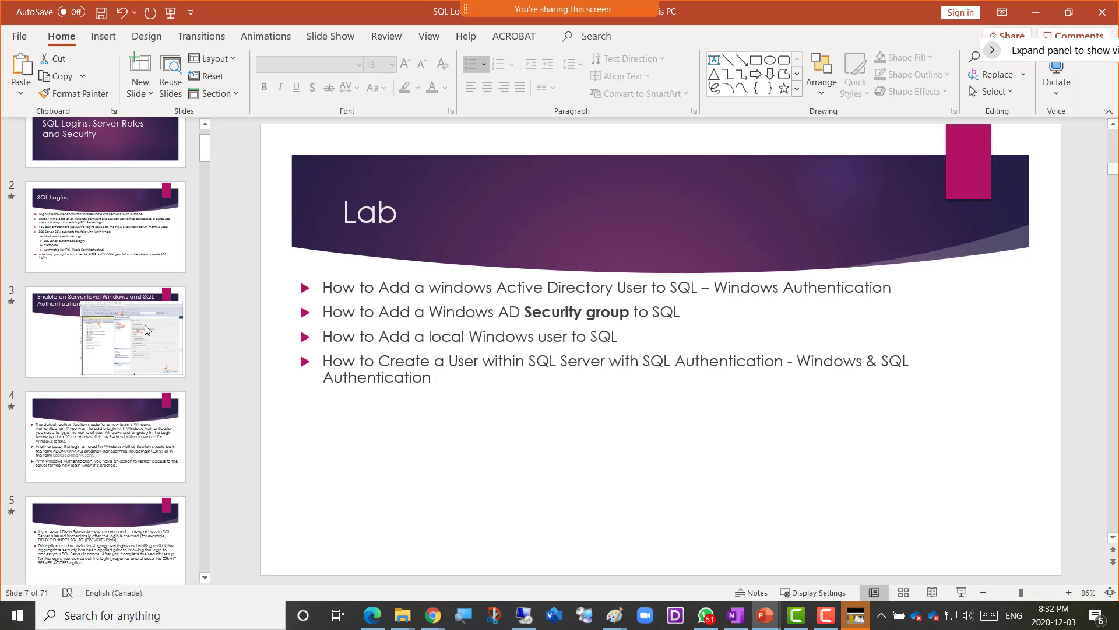
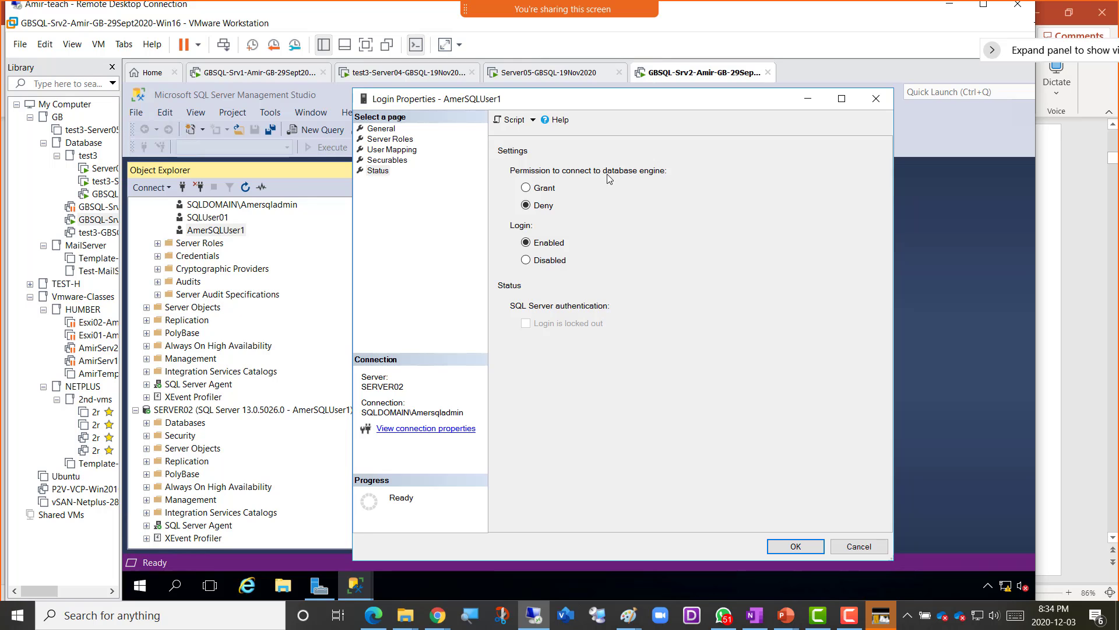
- Try Disabled, Enabled and Grant on the login's Status page, cancel, and start a new query
{"action": "left_click", "coordinate": [557, 265]}
{"action": "left_click", "coordinate": [559, 245]}
{"action": "left_click", "coordinate": [545, 188]}
{"action": "left_click", "coordinate": [854, 546]}
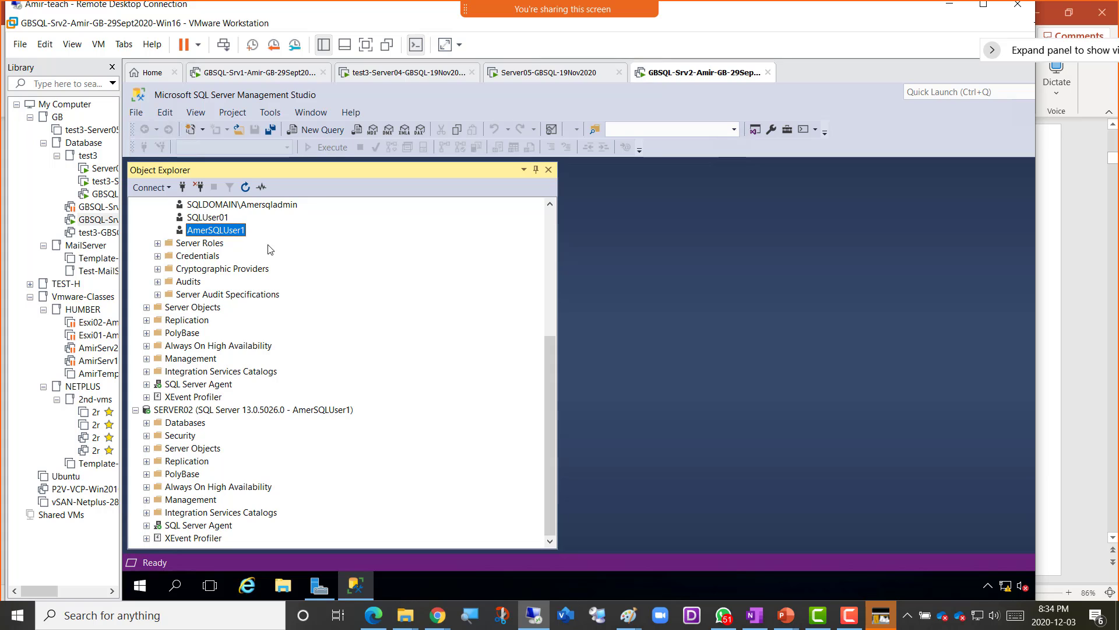
{"action": "left_click", "coordinate": [316, 132]}
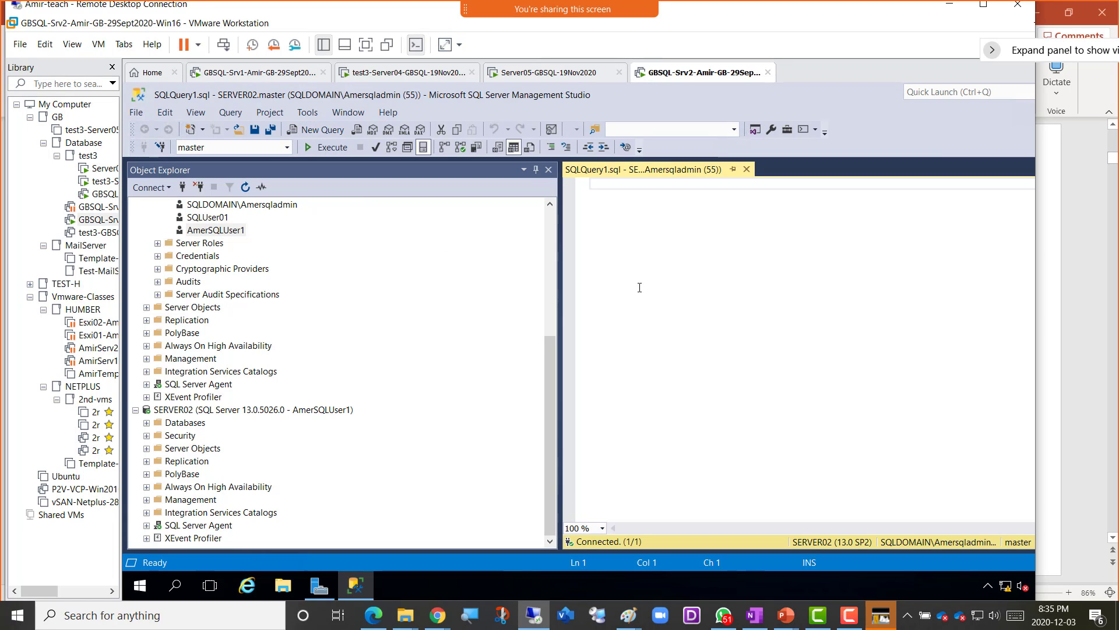
- Bring up slide 5 of the SQL Logins deck on denying server access
{"action": "mouse_move", "coordinate": [766, 615]}
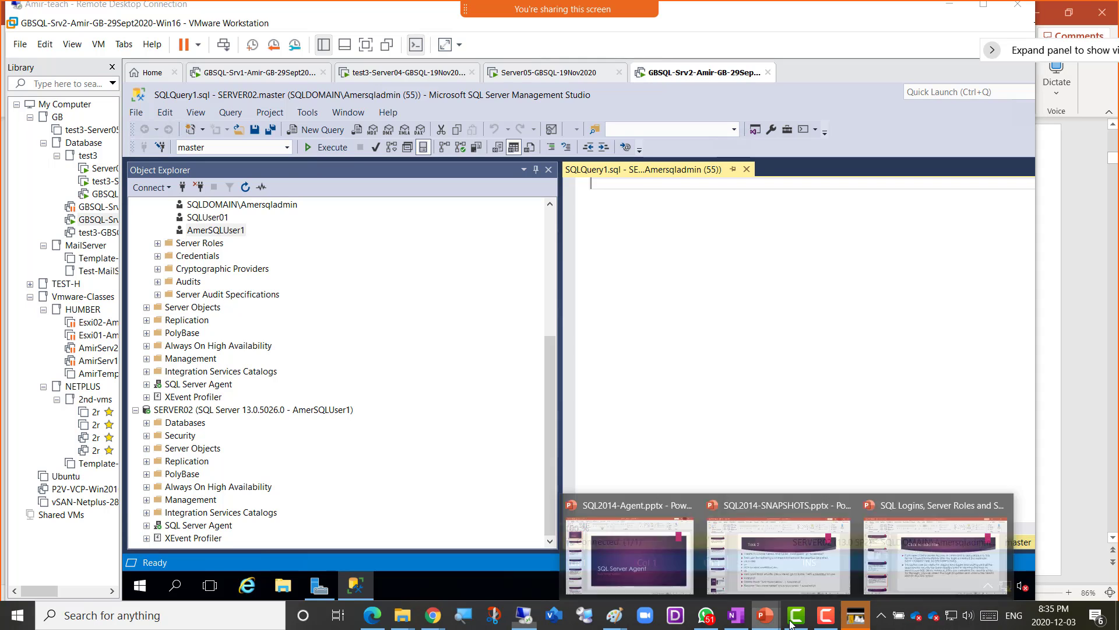
{"action": "left_click", "coordinate": [875, 562]}
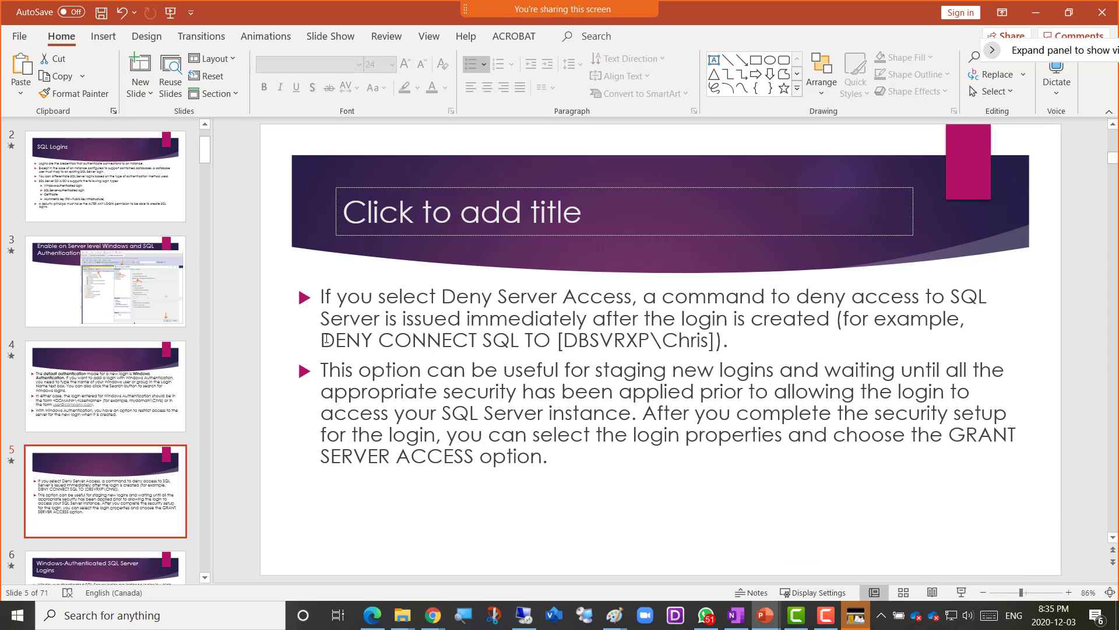
- Copy slide 5's DENY CONNECT SQL example text and switch back to the empty SSMS query window
{"action": "left_click_drag", "start_coordinate": [322, 339], "coordinate": [720, 345]}
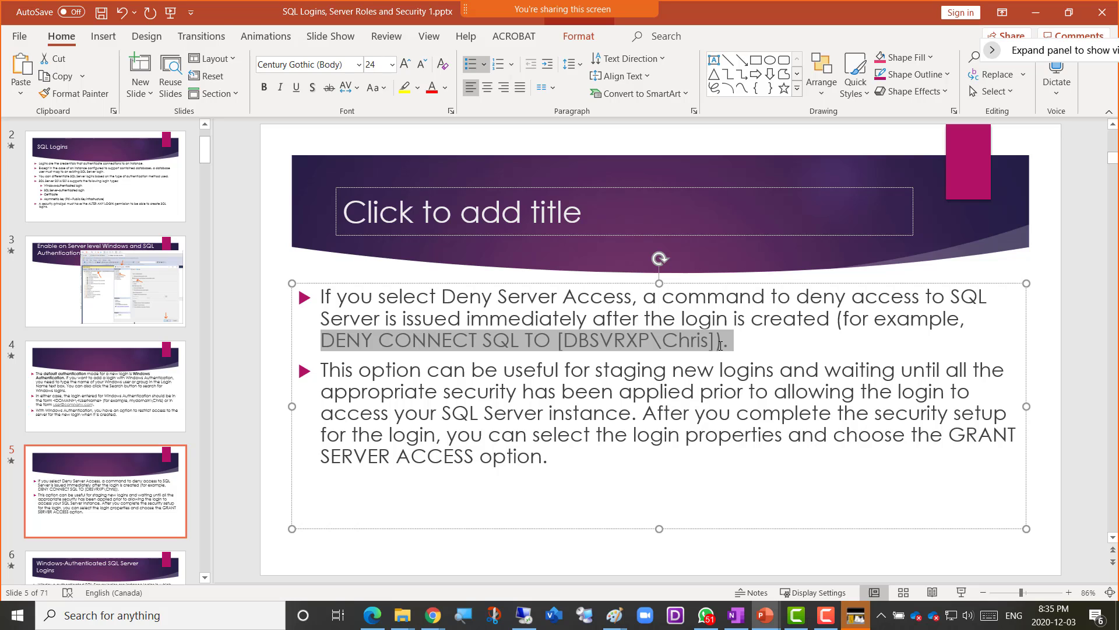
{"action": "left_click", "coordinate": [524, 615]}
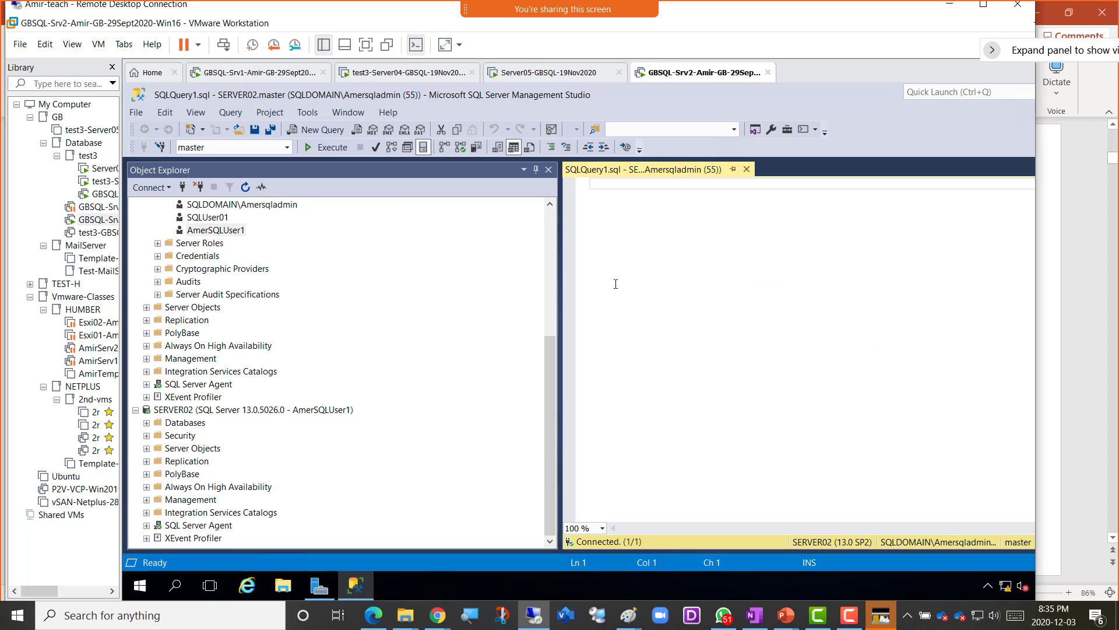
{"action": "right_click", "coordinate": [606, 184]}
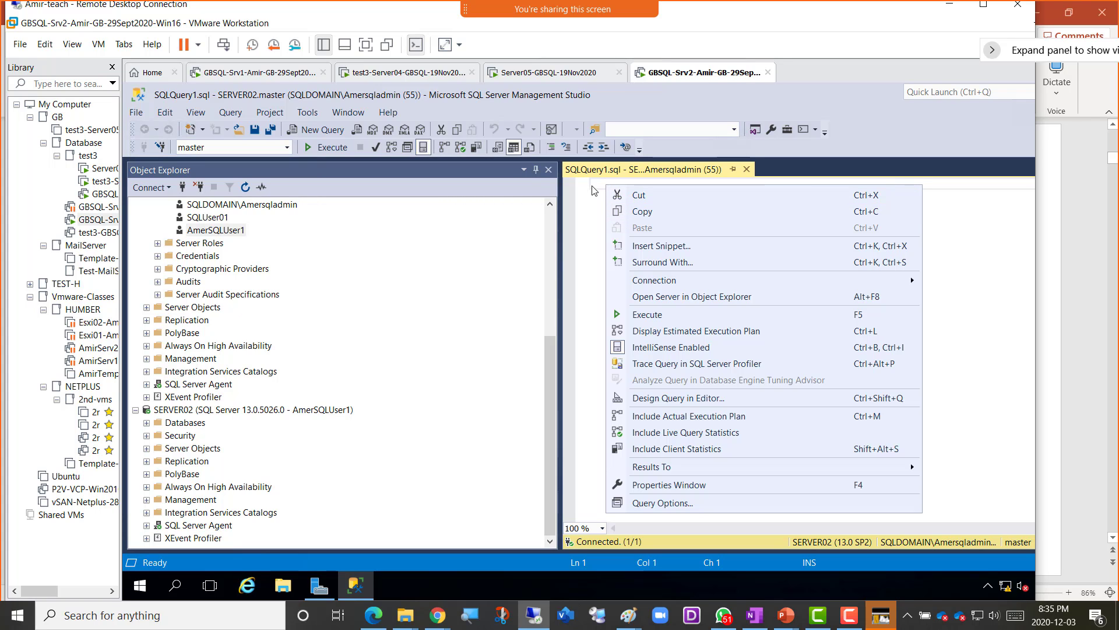
{"action": "left_click", "coordinate": [592, 187]}
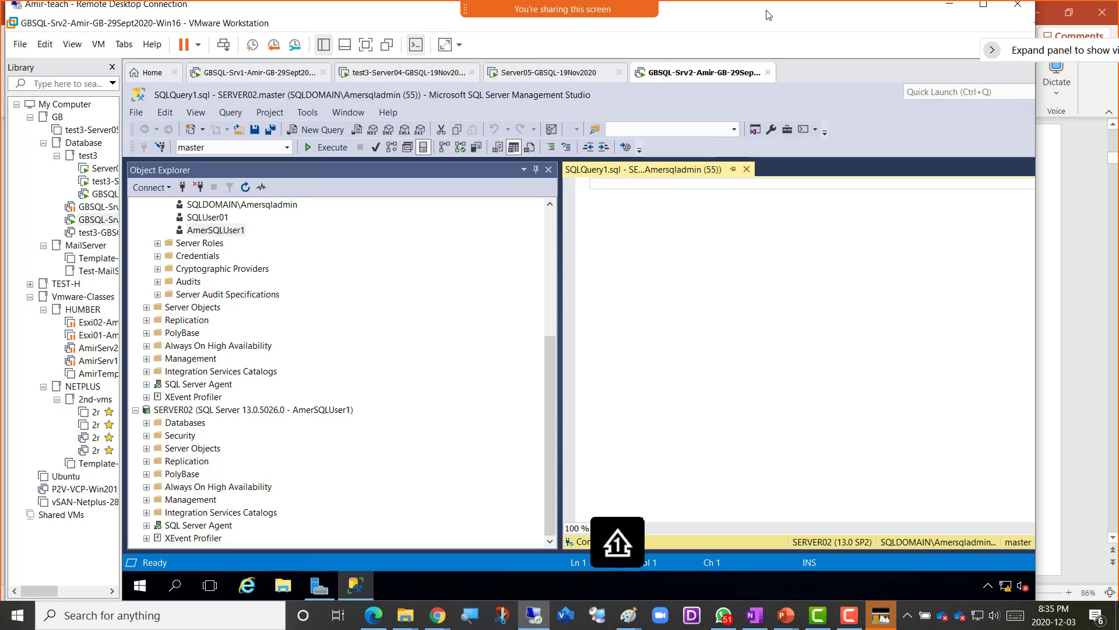
{"action": "key", "text": "alt+Tab"}
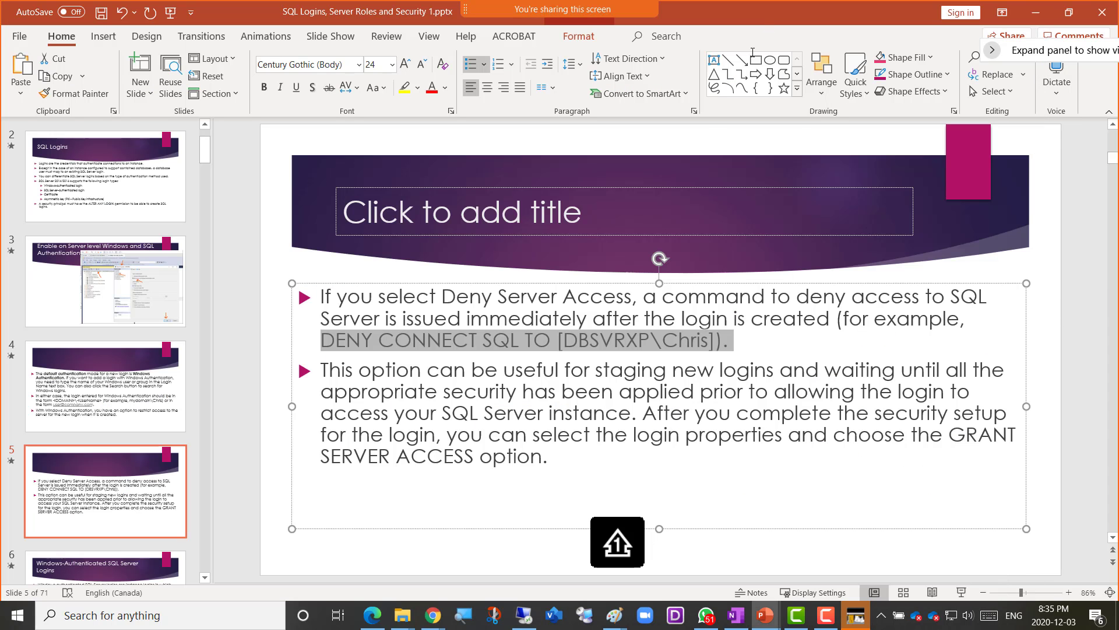
{"action": "right_click", "coordinate": [586, 339]}
{"action": "left_click", "coordinate": [632, 258]}
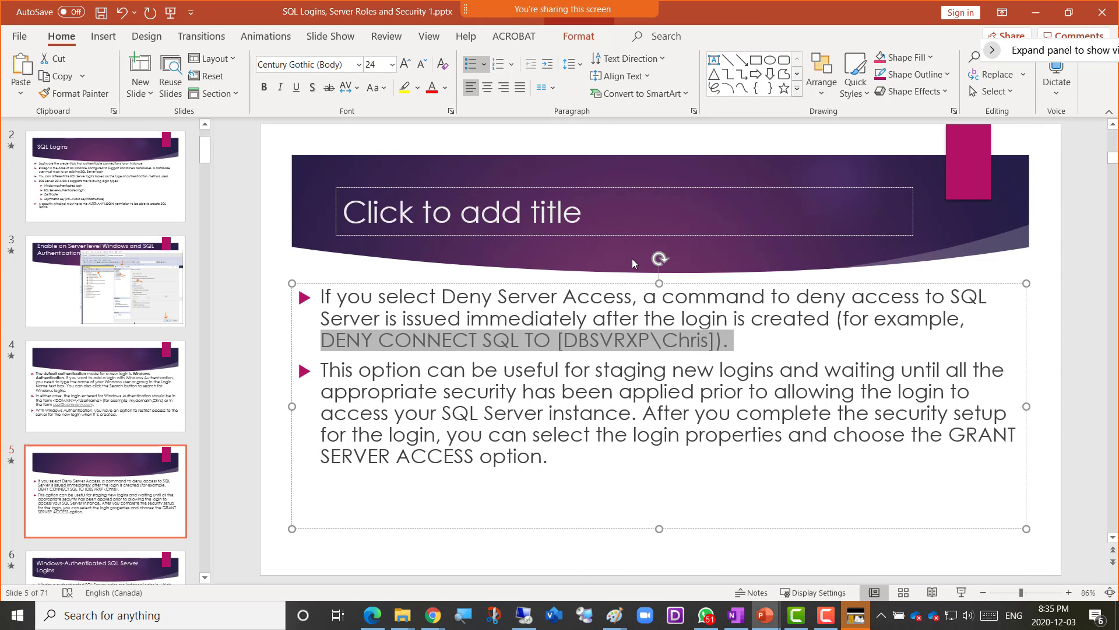
{"action": "key", "text": "alt+Tab"}
{"action": "right_click", "coordinate": [621, 185]}
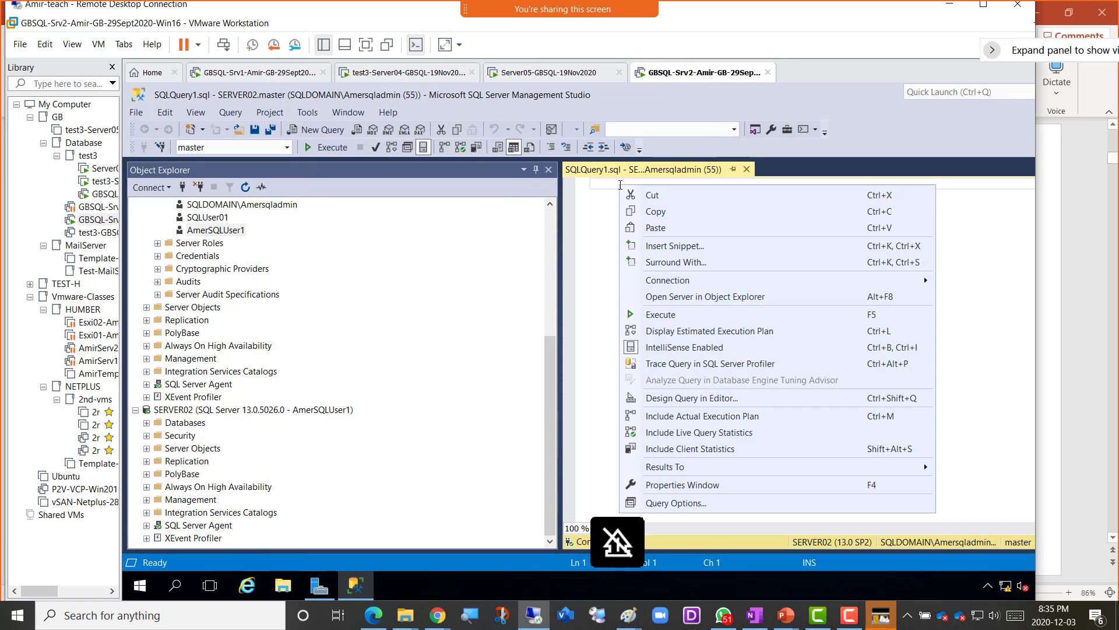
- Paste the DENY CONNECT SQL example into the query and fix its closing bracket
{"action": "left_click", "coordinate": [650, 228]}
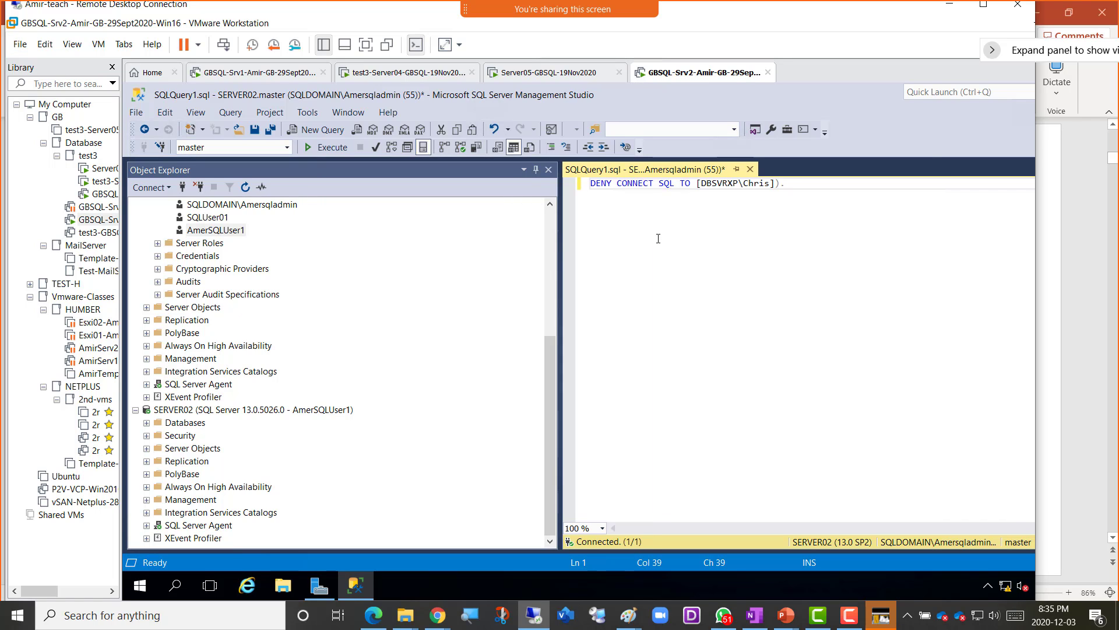
{"action": "key", "text": "BackSpace"}
{"action": "key", "text": "BackSpace"}
{"action": "key", "text": "BackSpace"}
{"action": "key", "text": "BackSpace"}
{"action": "type", "text": "}"}
{"action": "key", "text": "BackSpace"}
{"action": "type", "text": "]"}
- Replace the sample DBSVRXP domain and user name with SQLDomain and the Amer01 login
{"action": "left_click", "coordinate": [738, 184]}
{"action": "scroll", "coordinate": [451, 259], "scroll_direction": "up", "scroll_amount": 4}
{"action": "scroll", "coordinate": [450, 259], "scroll_direction": "up", "scroll_amount": 2}
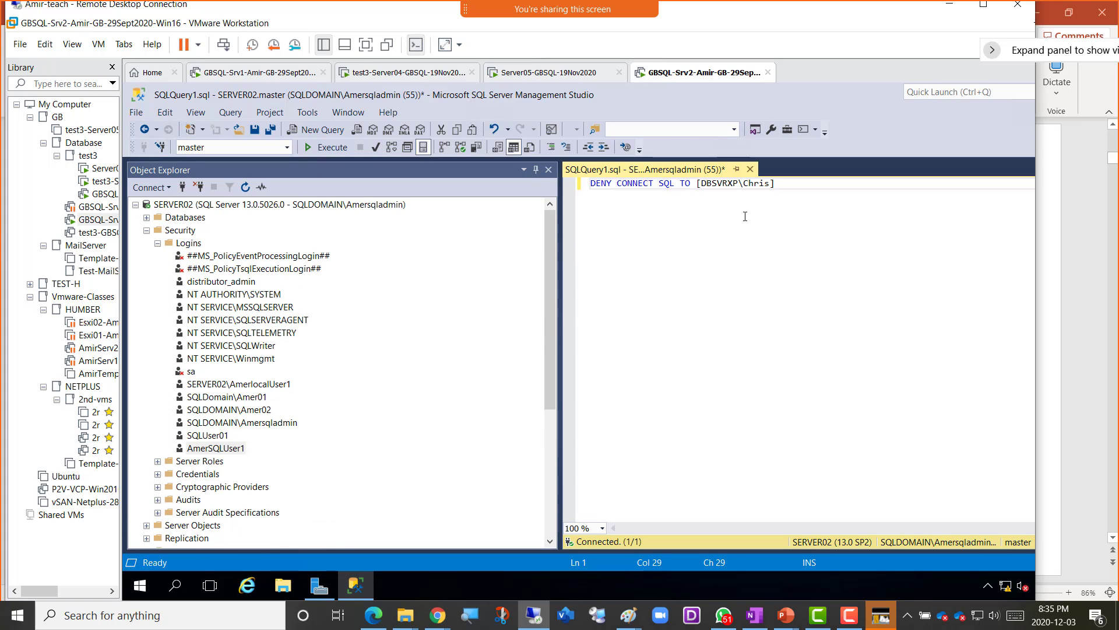
{"action": "key", "text": "BackSpace"}
{"action": "key", "text": "BackSpace"}
{"action": "key", "text": "BackSpace"}
{"action": "key", "text": "BackSpace"}
{"action": "key", "text": "BackSpace"}
{"action": "key", "text": "BackSpace"}
{"action": "key", "text": "BackSpace"}
{"action": "type", "text": "SQLDomain"}
{"action": "key", "text": "Right"}
{"action": "key", "text": "shift+Right"}
{"action": "key", "text": "shift+Right"}
{"action": "key", "text": "shift+Right"}
{"action": "key", "text": "shift+Right"}
{"action": "key", "text": "shift+Right"}
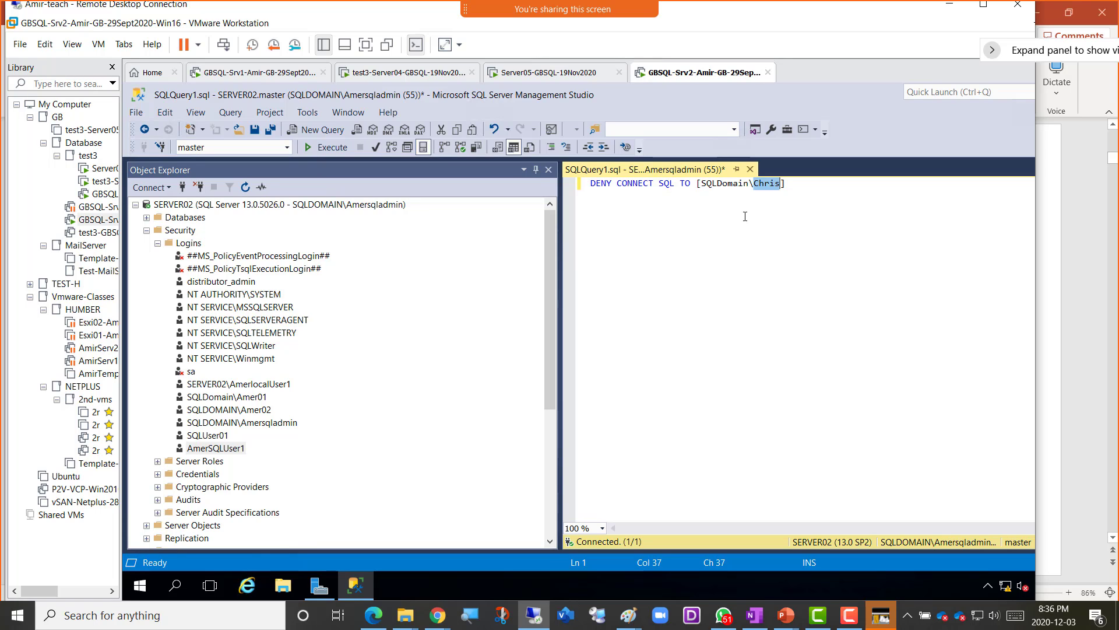
{"action": "type", "text": "Amir03"}
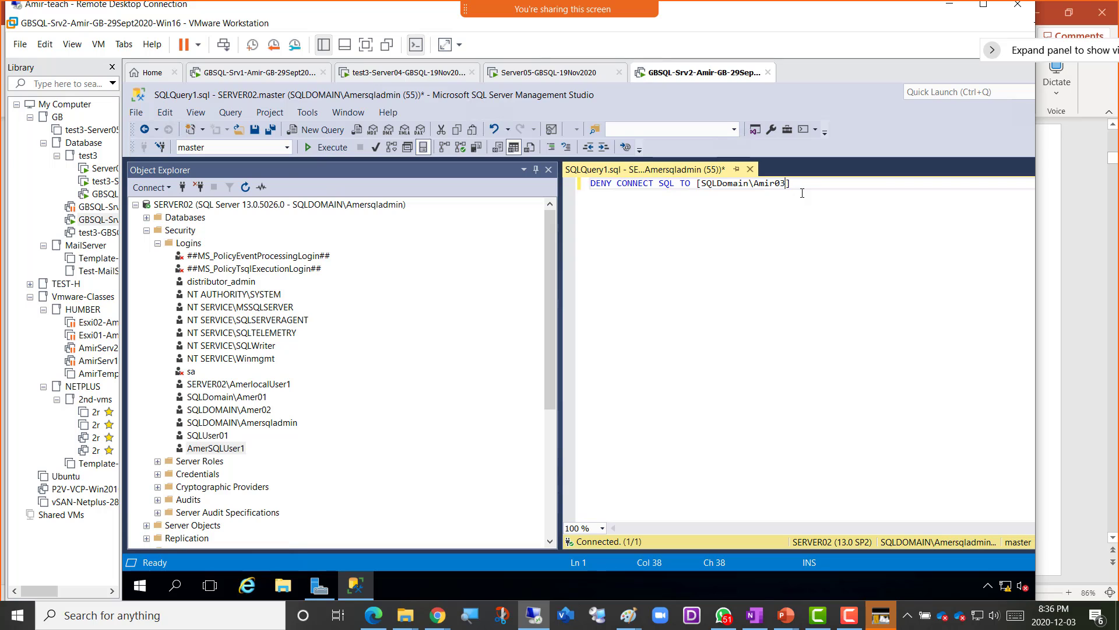
{"action": "key", "text": "BackSpace"}
{"action": "type", "text": "1"}
- Run the DENY statement, correct the misspelled login name, and run it successfully
{"action": "left_click_drag", "start_coordinate": [800, 183], "coordinate": [393, 166]}
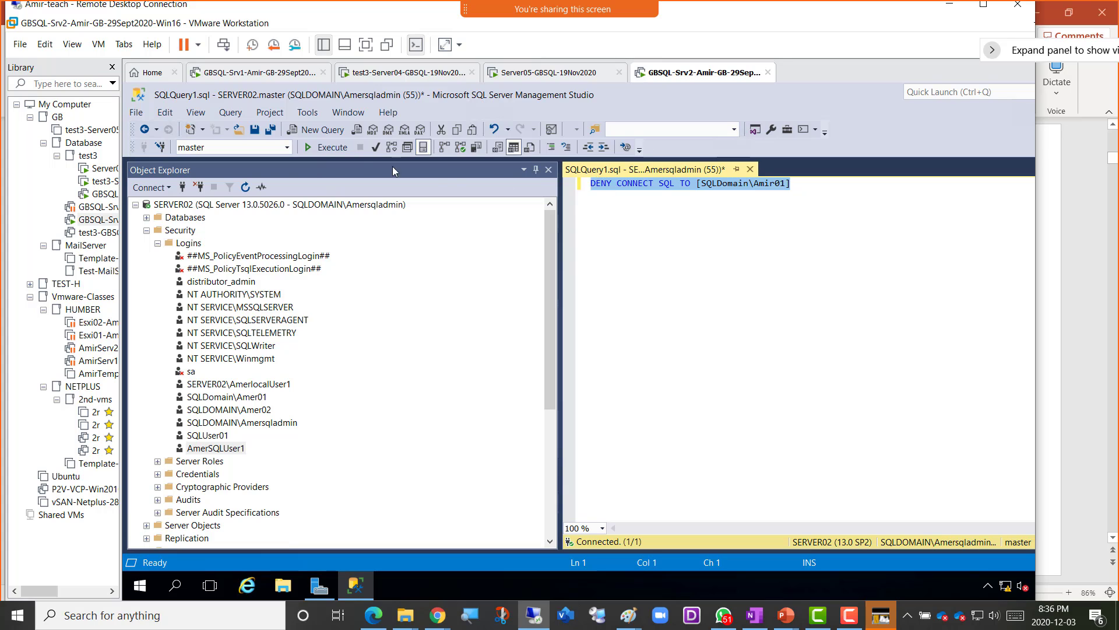
{"action": "left_click", "coordinate": [322, 150]}
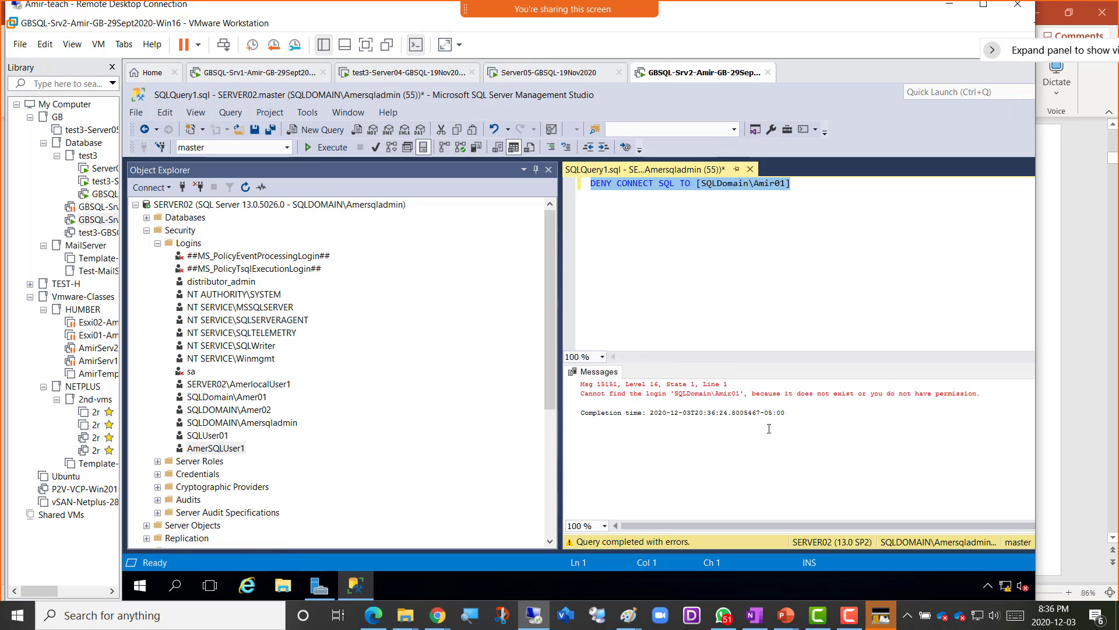
{"action": "left_click", "coordinate": [772, 184]}
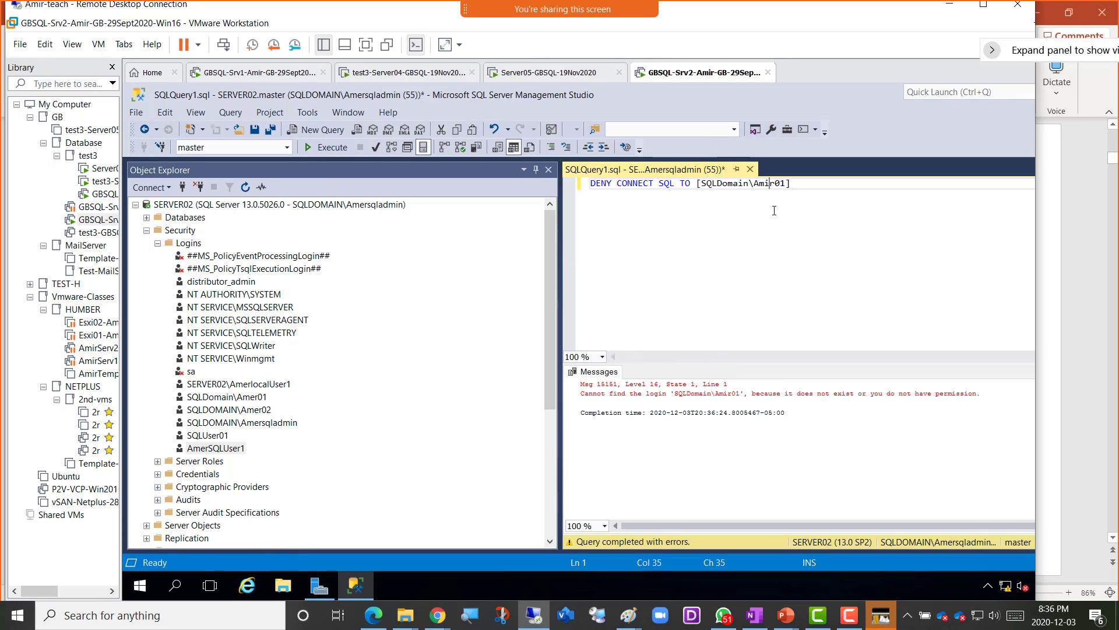
{"action": "key", "text": "BackSpace"}
{"action": "type", "text": "e"}
{"action": "left_click", "coordinate": [326, 143]}
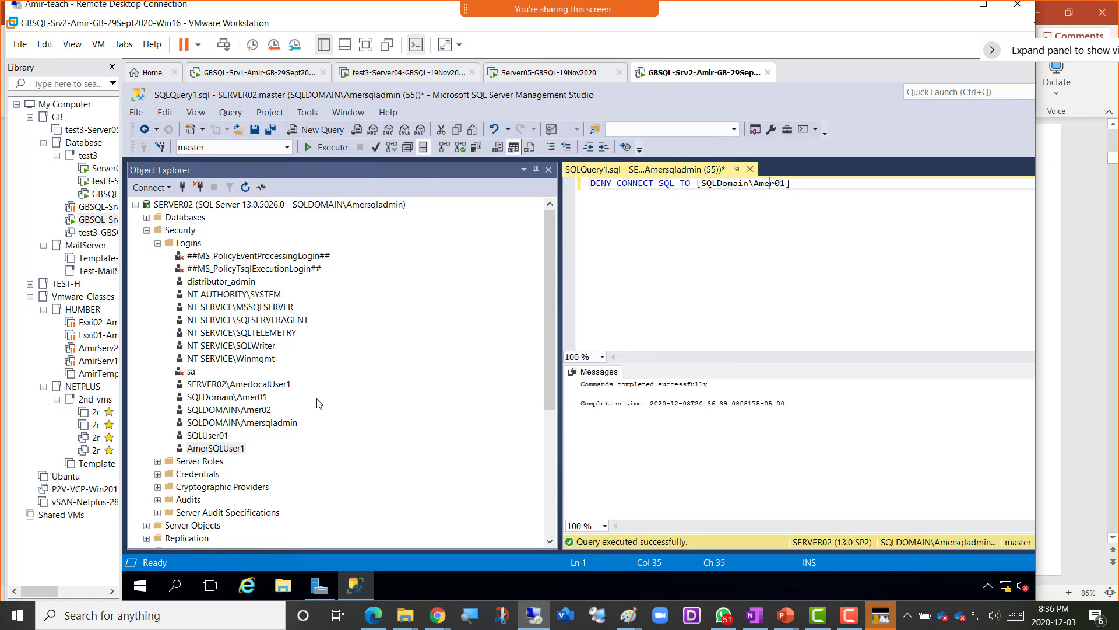
{"action": "left_click", "coordinate": [264, 399]}
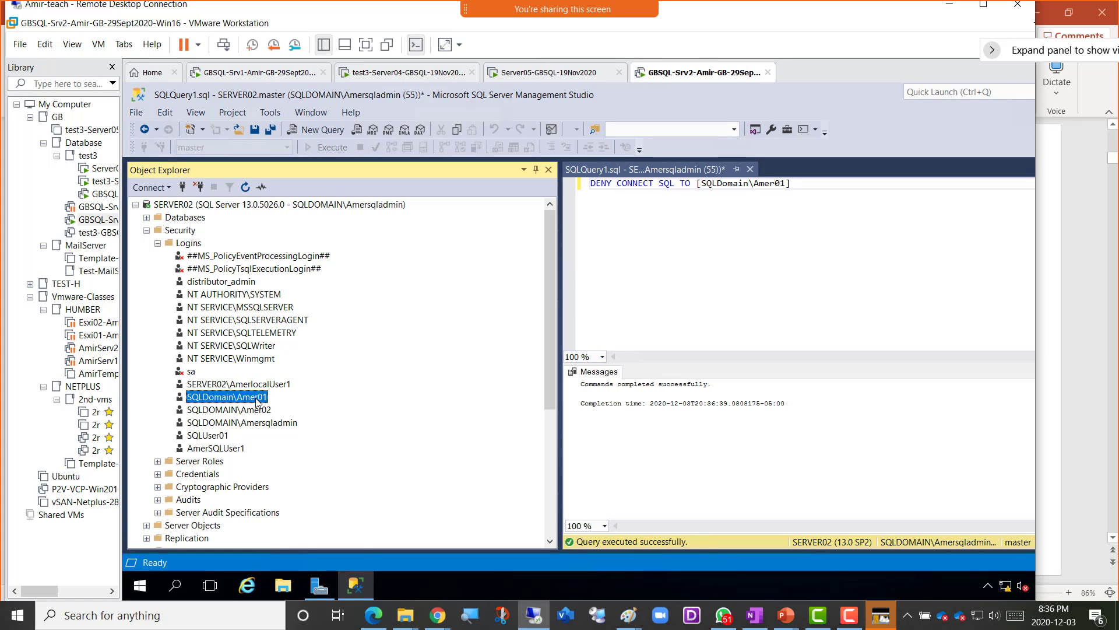
{"action": "right_click", "coordinate": [258, 403]}
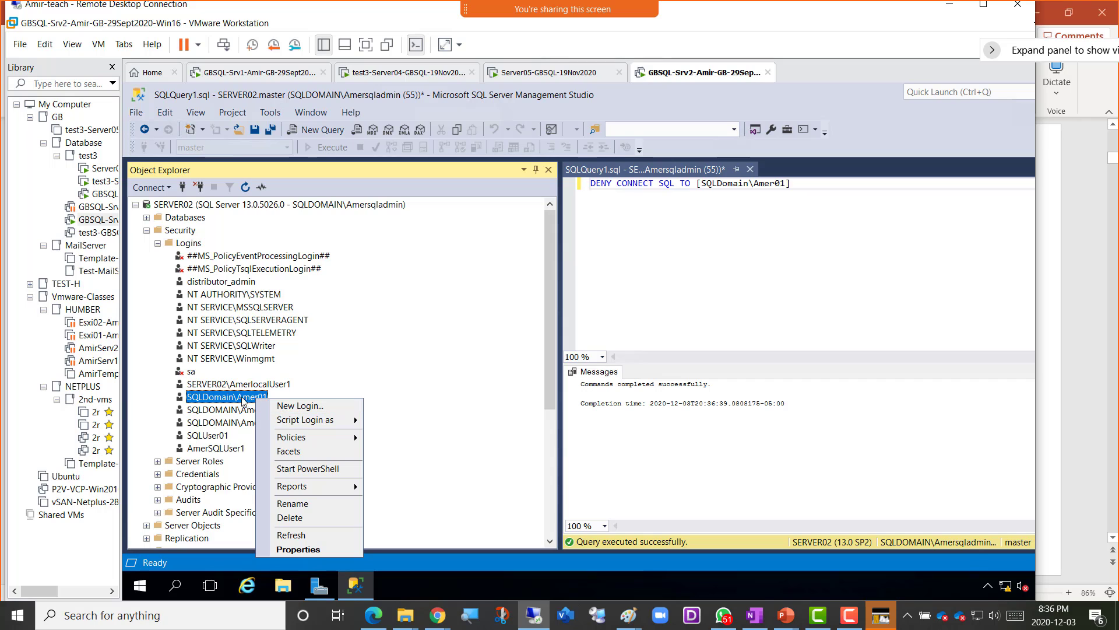
{"action": "left_click", "coordinate": [307, 549]}
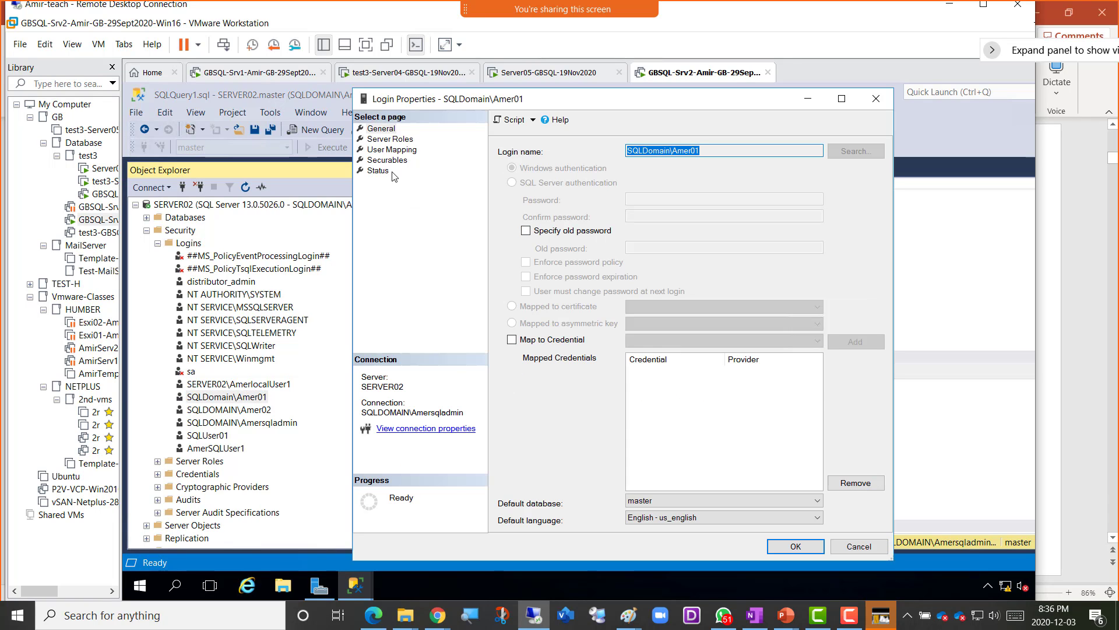
{"action": "left_click", "coordinate": [386, 172]}
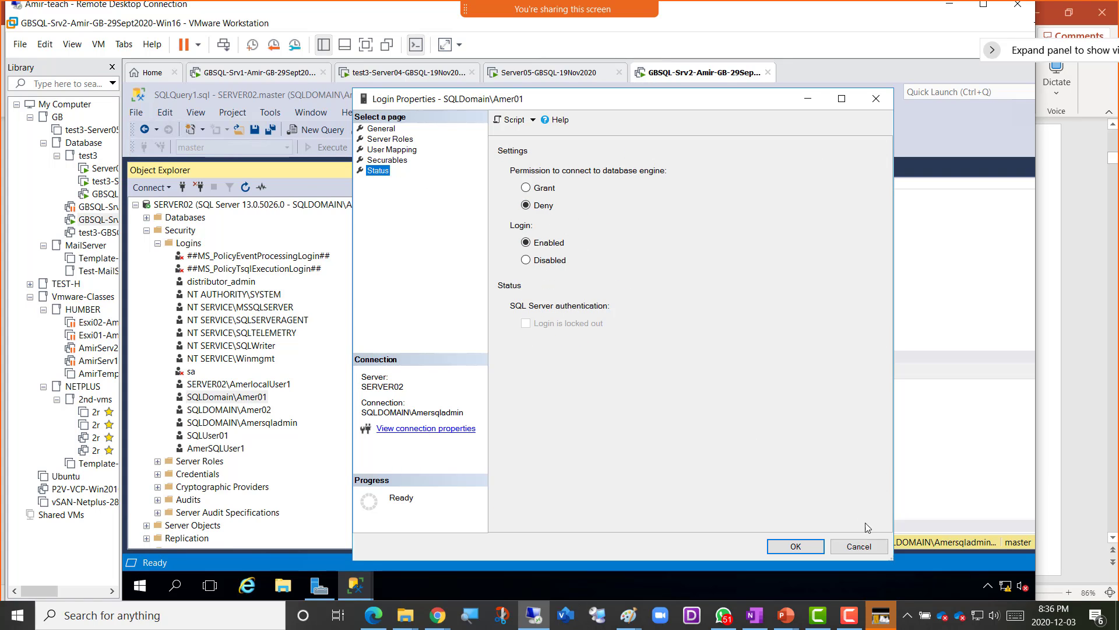
{"action": "left_click", "coordinate": [866, 550]}
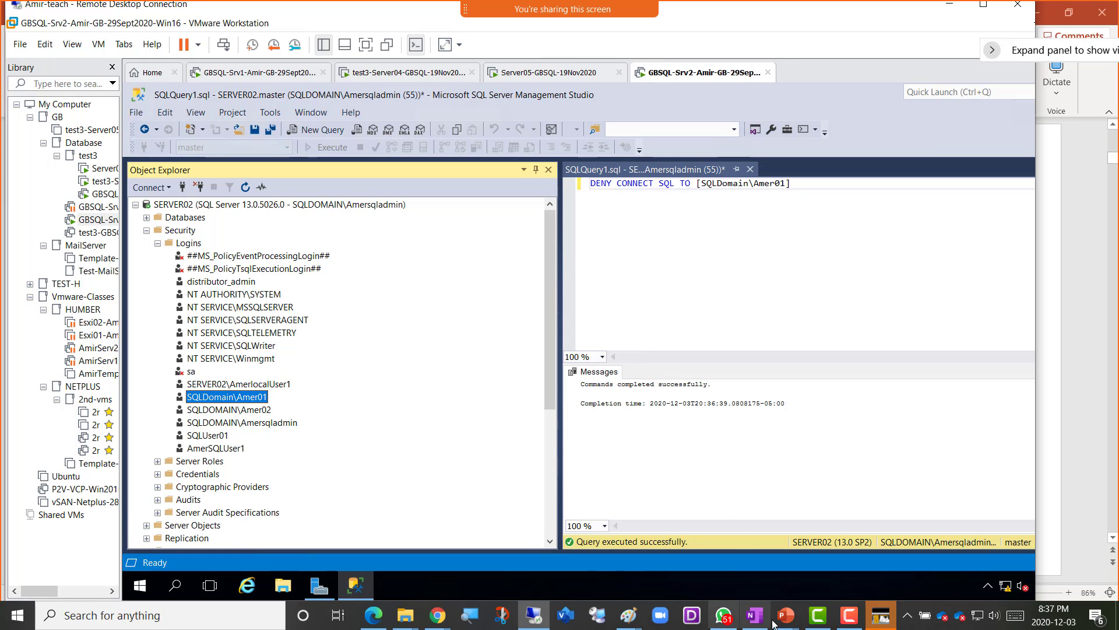
{"action": "mouse_move", "coordinate": [766, 615]}
{"action": "left_click", "coordinate": [936, 554]}
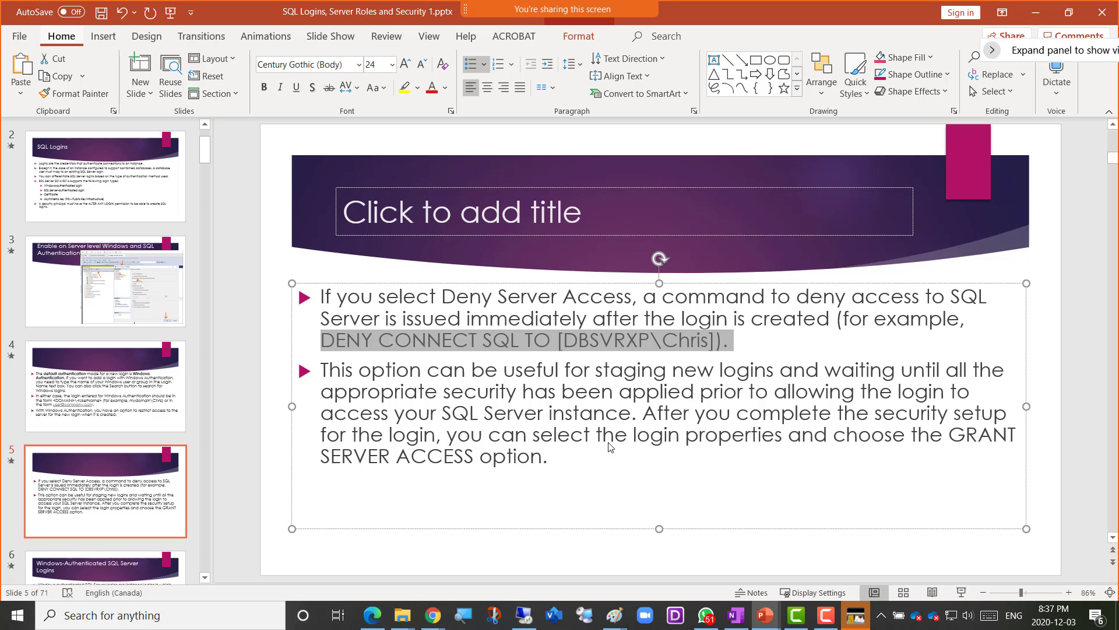
{"action": "key", "text": "alt"}
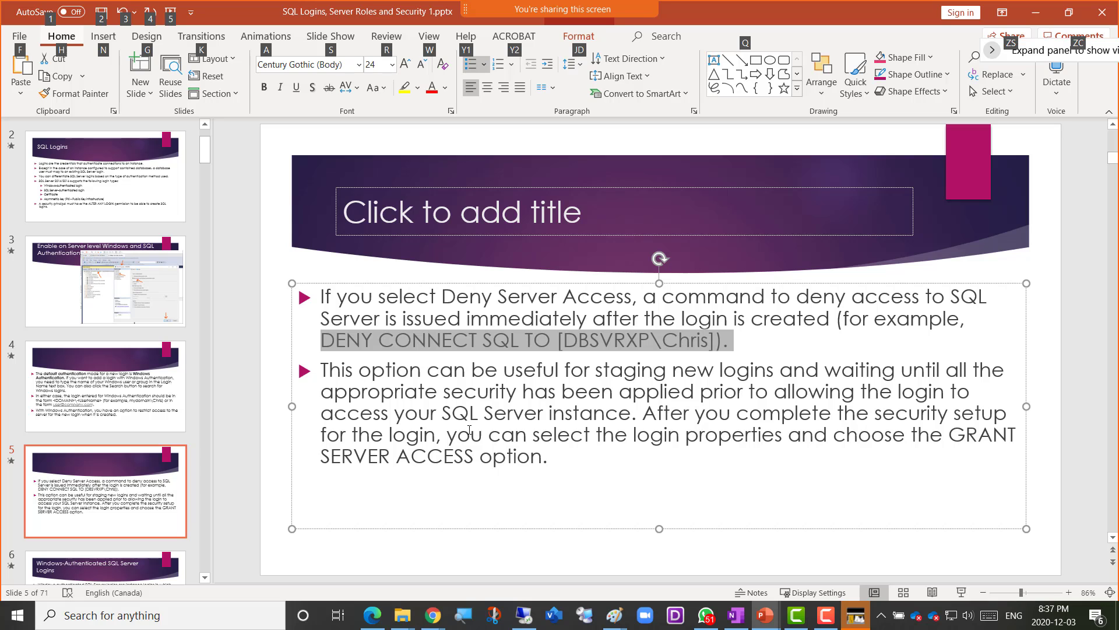
{"action": "key", "text": "alt+Tab"}
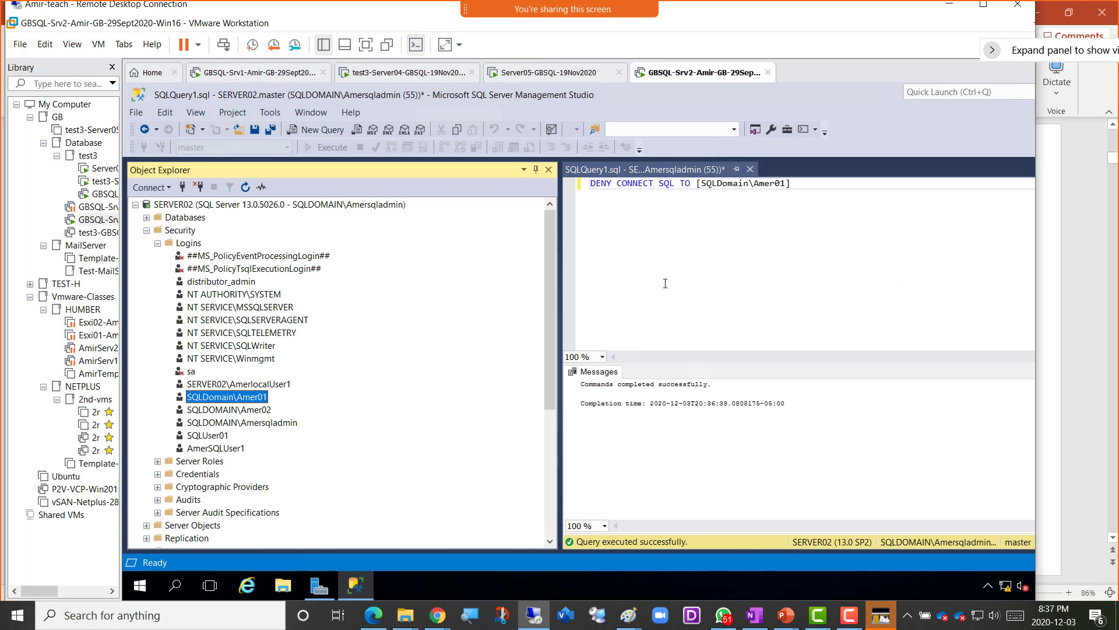
- Change DENY to Grant and run GRANT CONNECT SQL TO [SQLDomain\Amer01] with F5
{"action": "left_click_drag", "start_coordinate": [612, 183], "coordinate": [591, 183]}
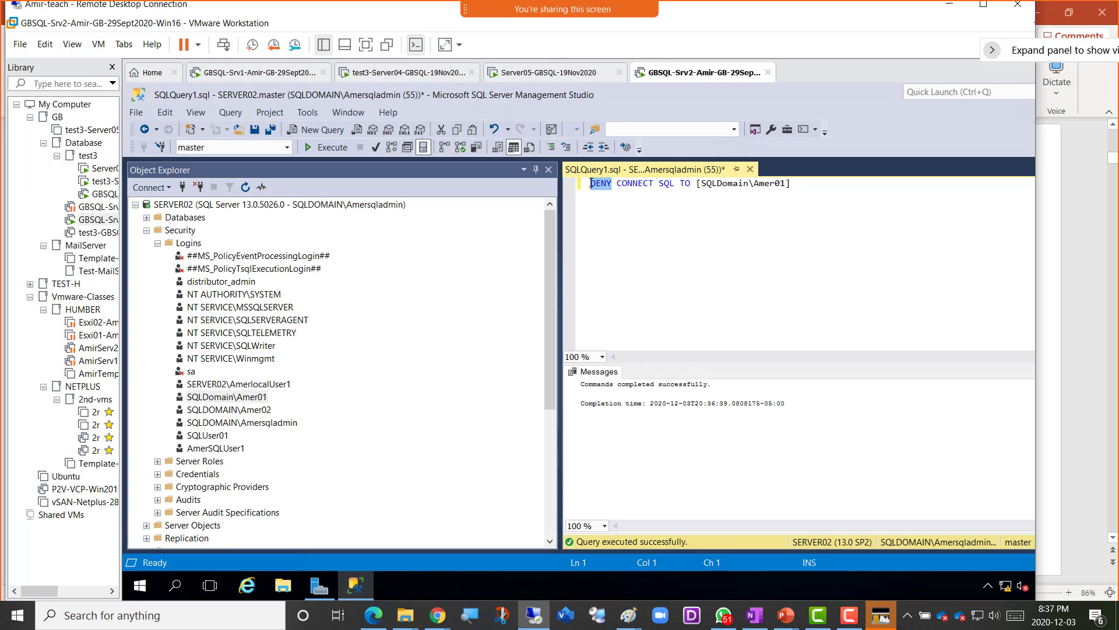
{"action": "type", "text": "Grant"}
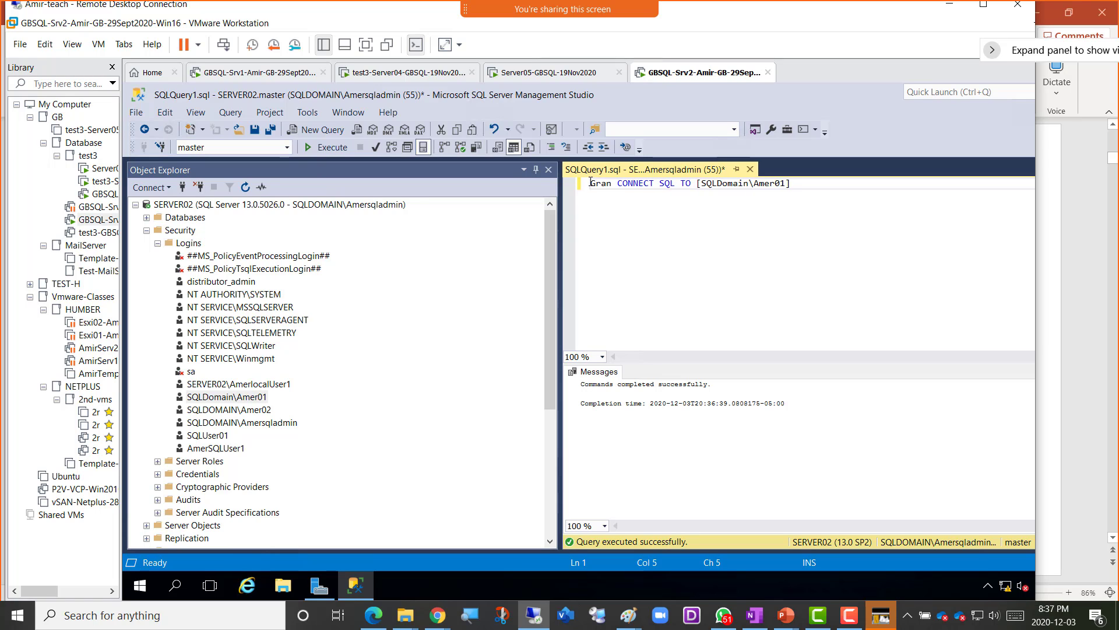
{"action": "left_click", "coordinate": [795, 210]}
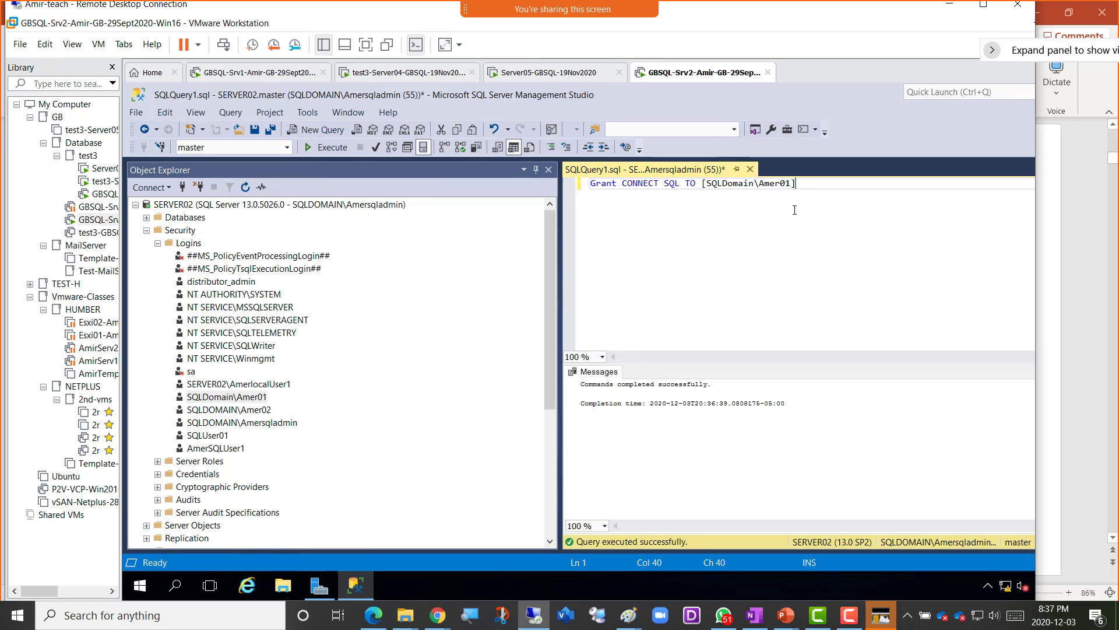
{"action": "key", "text": "F5"}
- Confirm on the SQLDomain\Amer01 Properties Status page that connect permission shows Grant
{"action": "left_click", "coordinate": [259, 401]}
{"action": "right_click", "coordinate": [259, 402]}
{"action": "left_click", "coordinate": [327, 547]}
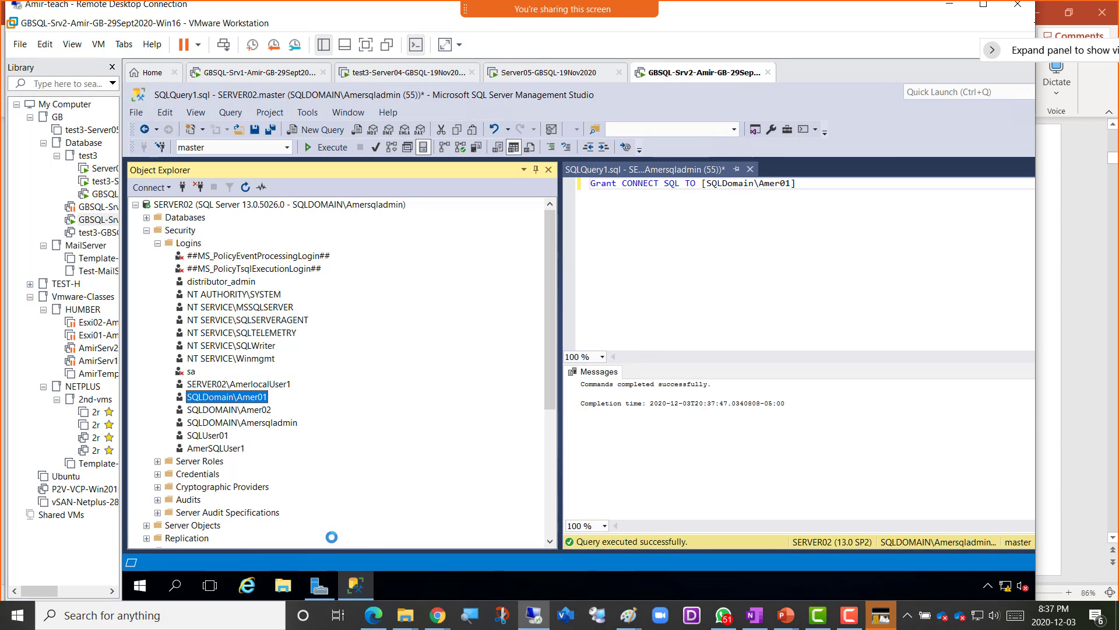
{"action": "left_click", "coordinate": [378, 170]}
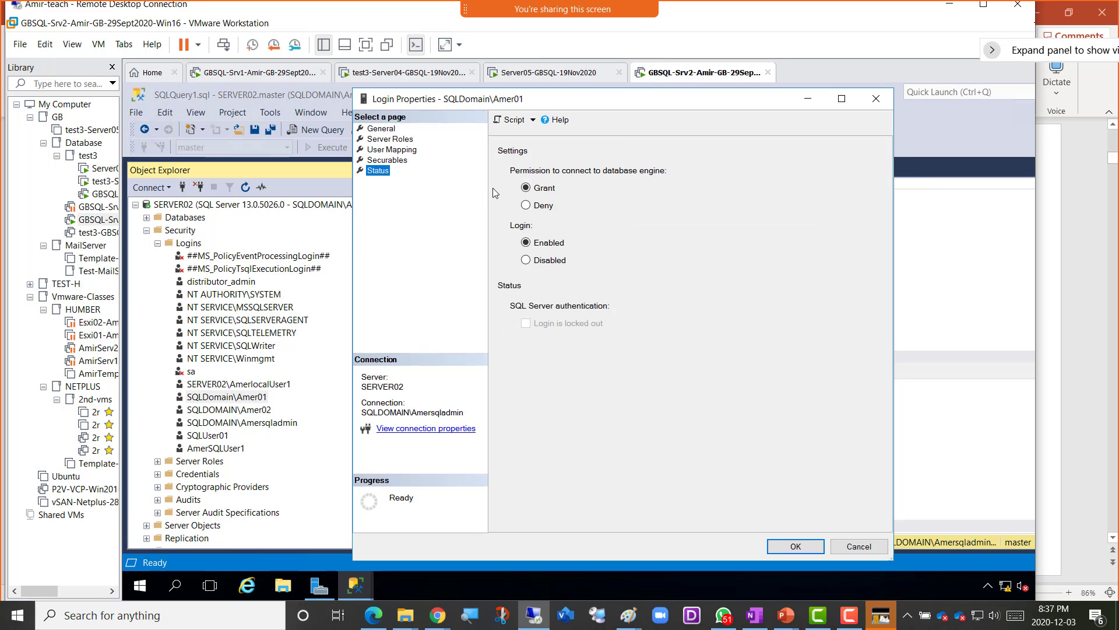
{"action": "left_click", "coordinate": [787, 545]}
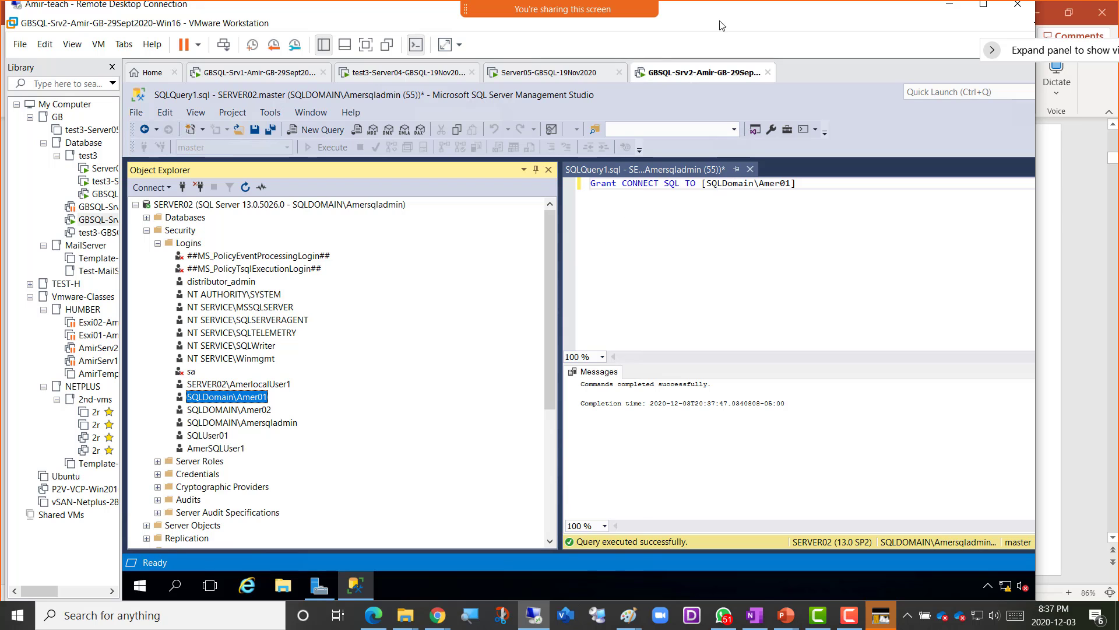
- Go to PowerPoint slide 6 on Windows-Authenticated SQL Server Logins
{"action": "key", "text": "alt+Tab"}
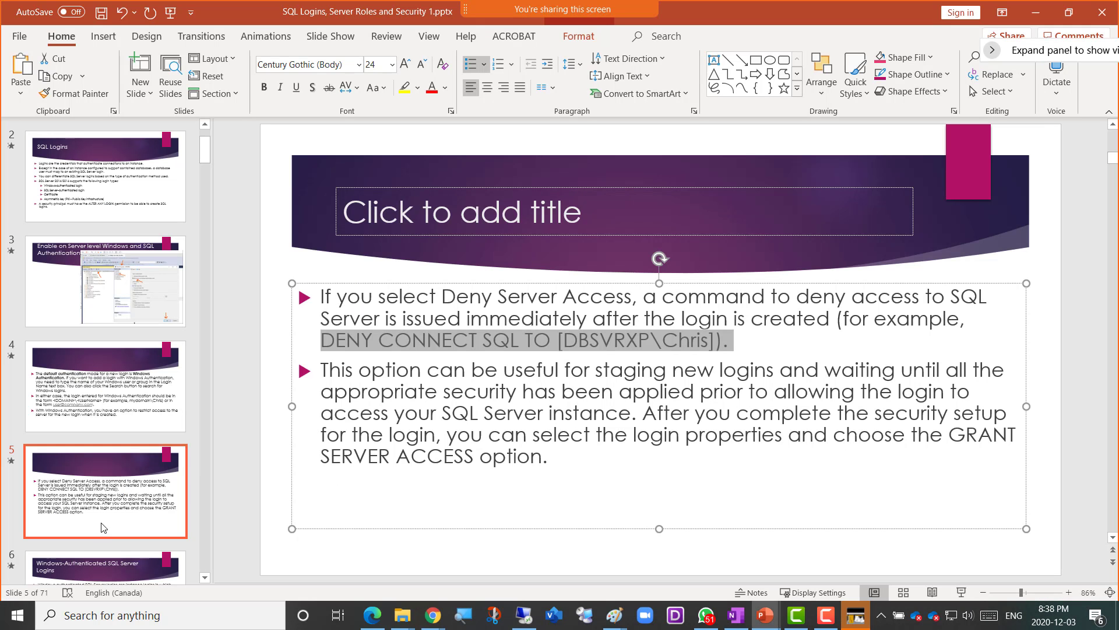
{"action": "left_click", "coordinate": [111, 504]}
{"action": "scroll", "coordinate": [108, 496], "scroll_direction": "down", "scroll_amount": 2}
{"action": "left_click", "coordinate": [107, 456]}
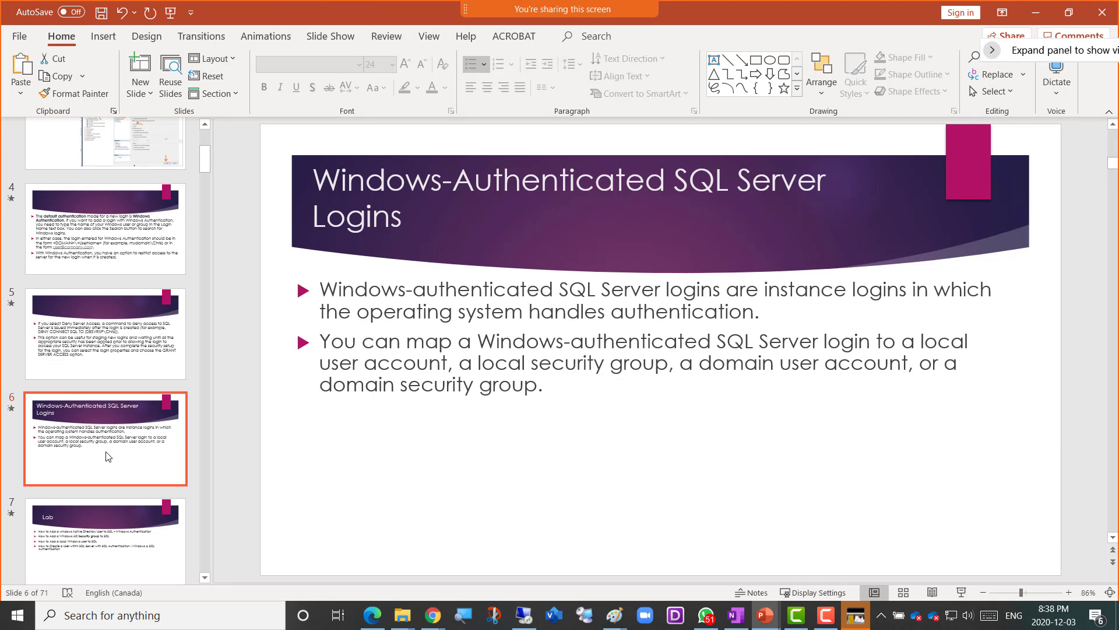
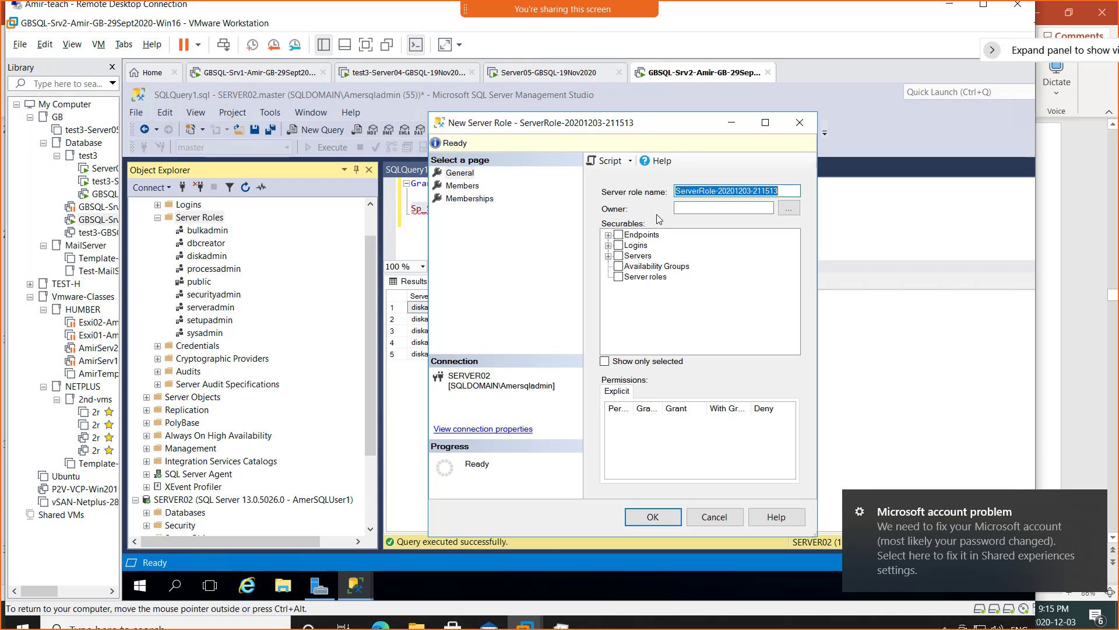
- Browse the logins and set a domain login as the new server role's owner
{"action": "left_click", "coordinate": [723, 208]}
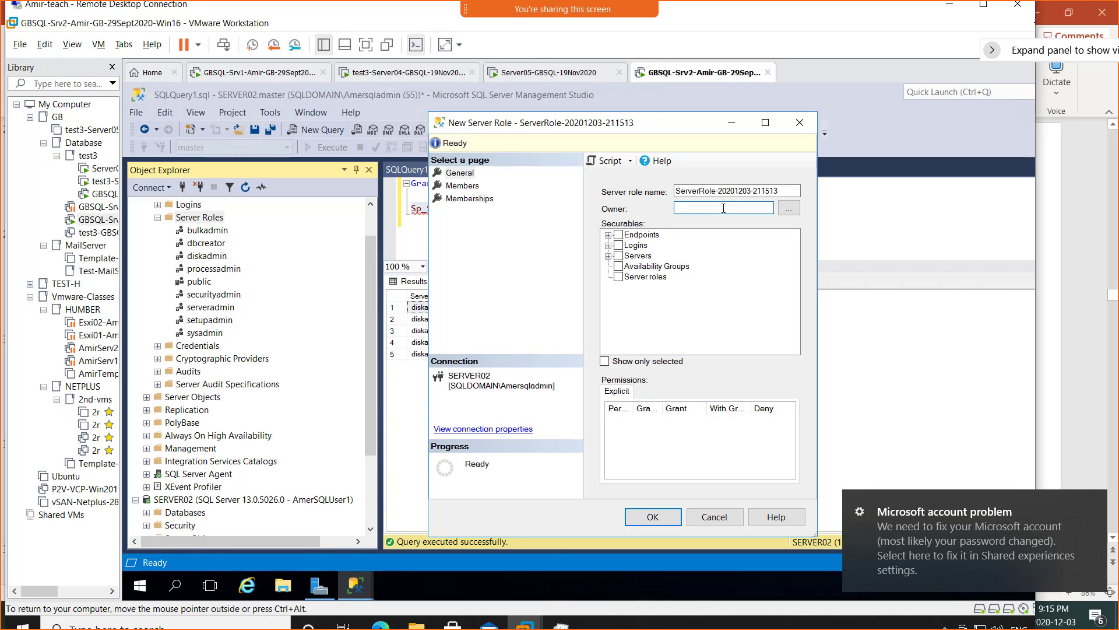
{"action": "left_click", "coordinate": [694, 194]}
{"action": "left_click", "coordinate": [790, 209]}
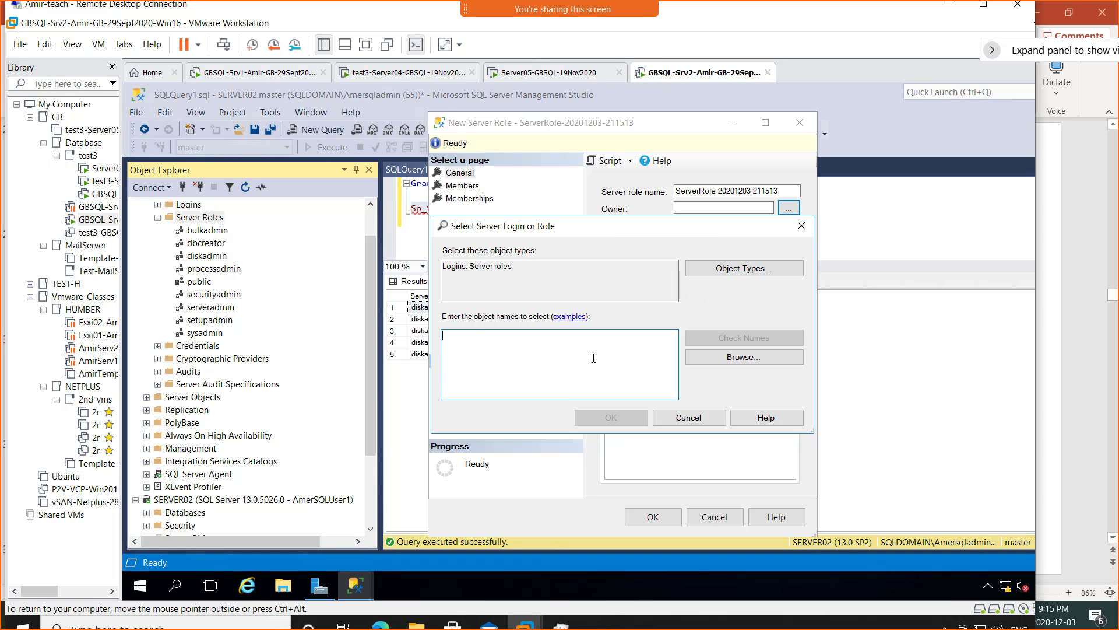
{"action": "left_click", "coordinate": [742, 362]}
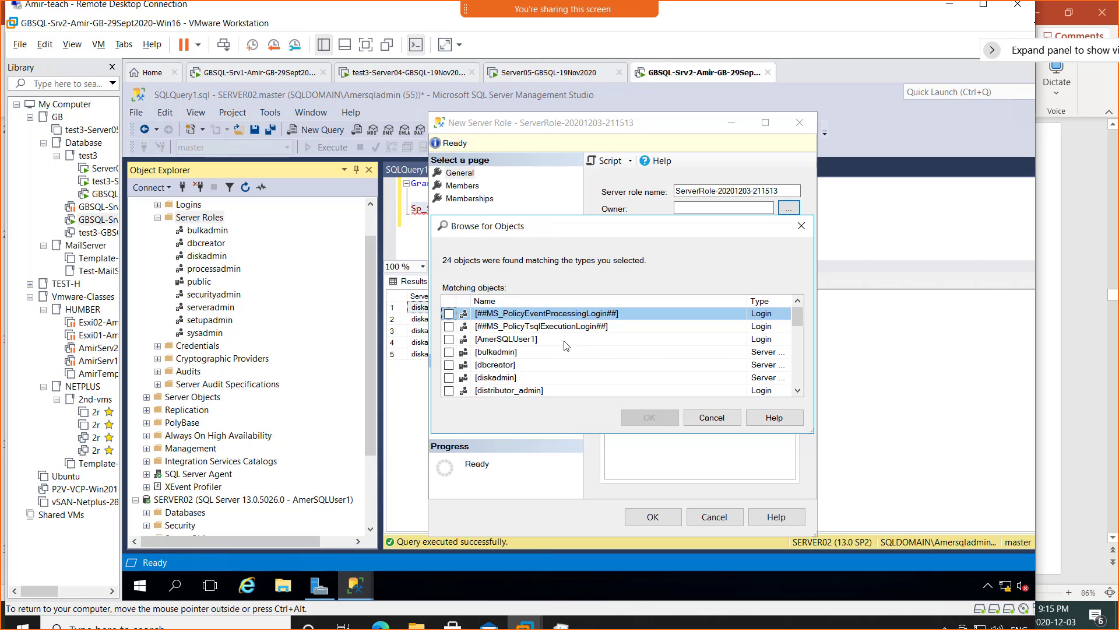
{"action": "scroll", "coordinate": [564, 345], "scroll_direction": "down", "scroll_amount": 4}
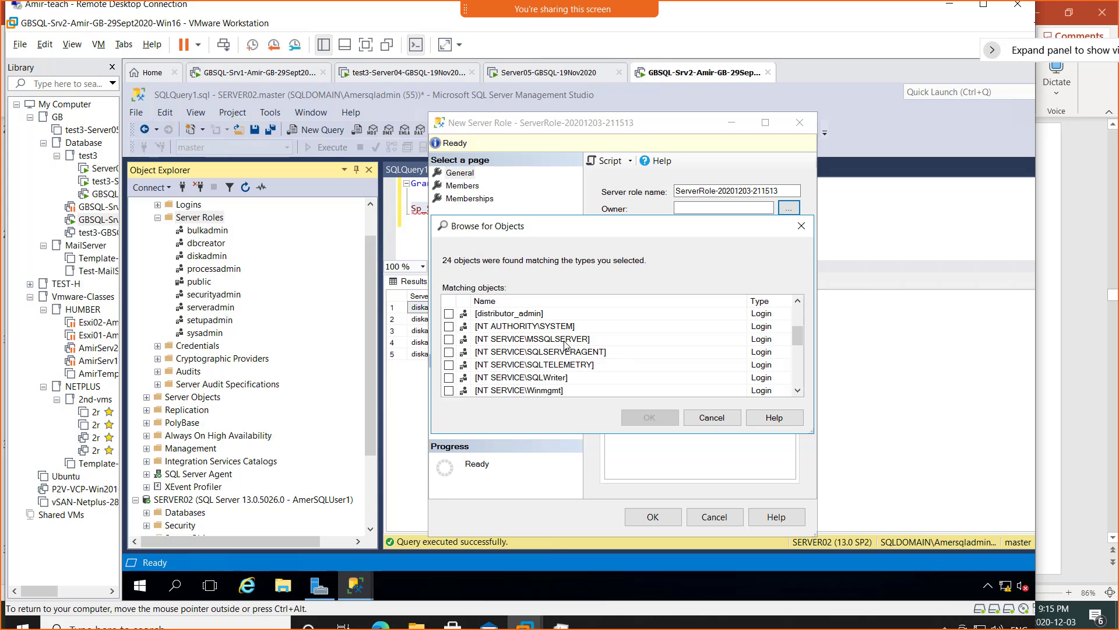
{"action": "scroll", "coordinate": [565, 345], "scroll_direction": "down", "scroll_amount": 1}
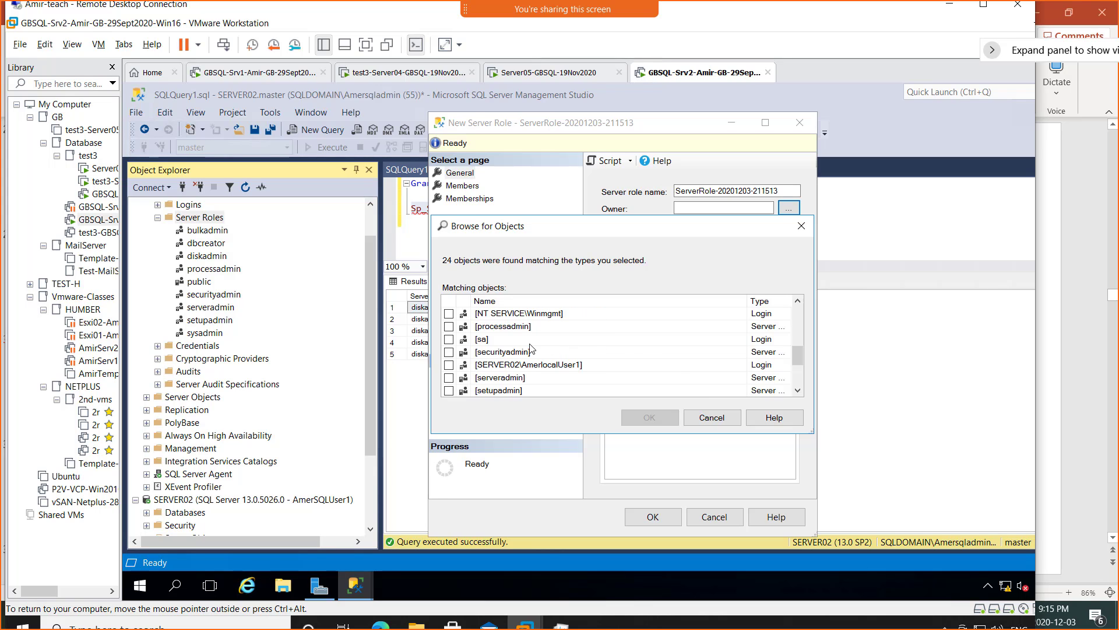
{"action": "scroll", "coordinate": [533, 351], "scroll_direction": "down", "scroll_amount": 1}
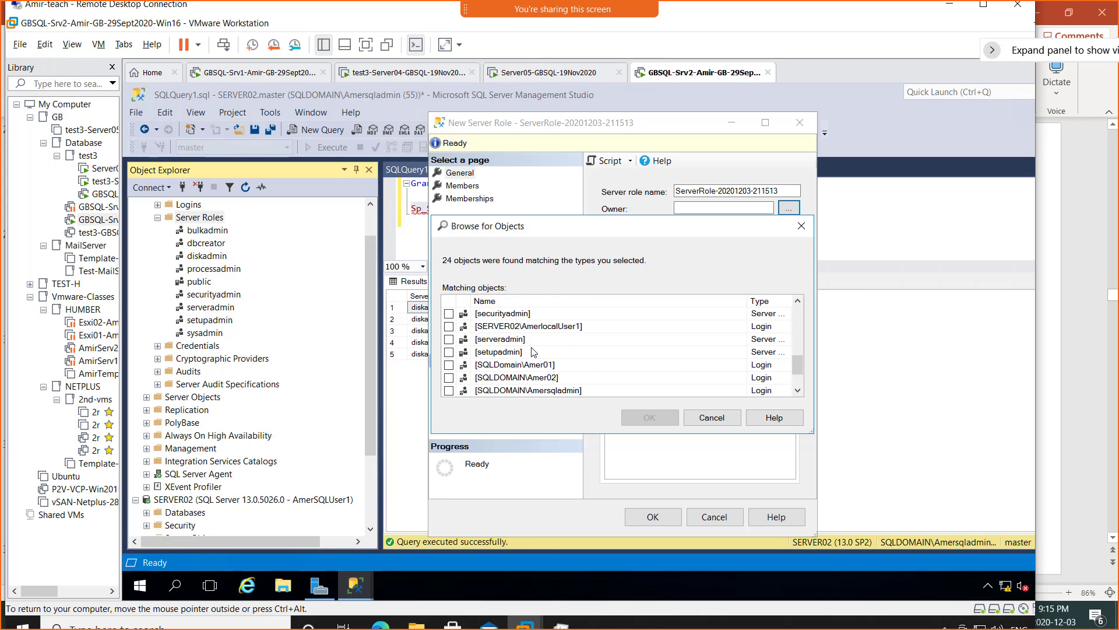
{"action": "left_click", "coordinate": [449, 378]}
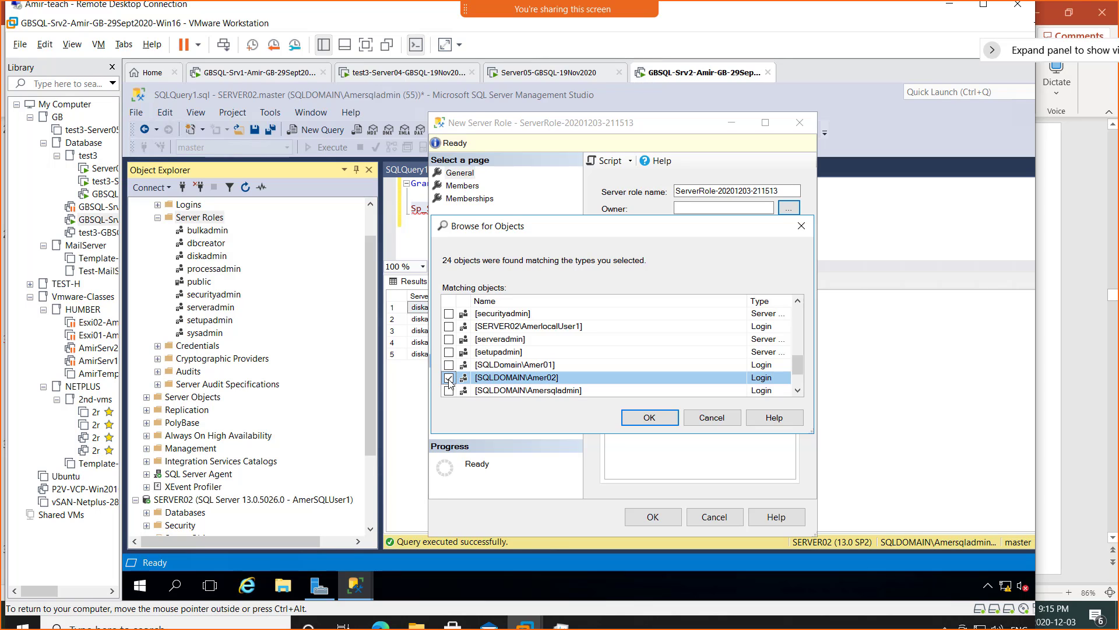
{"action": "left_click", "coordinate": [658, 420]}
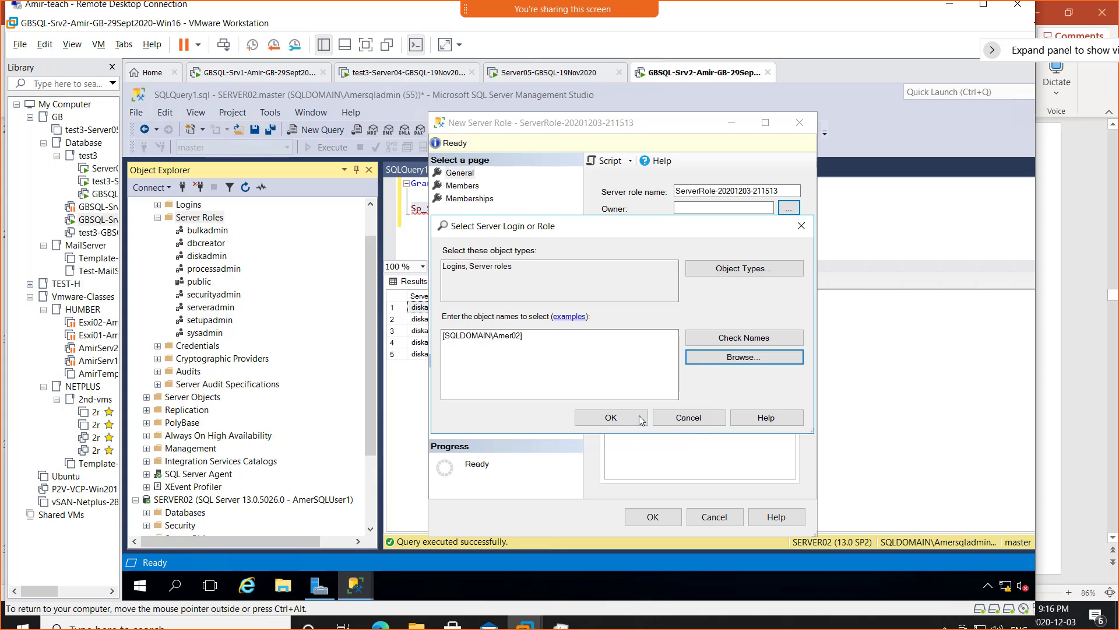
{"action": "left_click", "coordinate": [620, 421]}
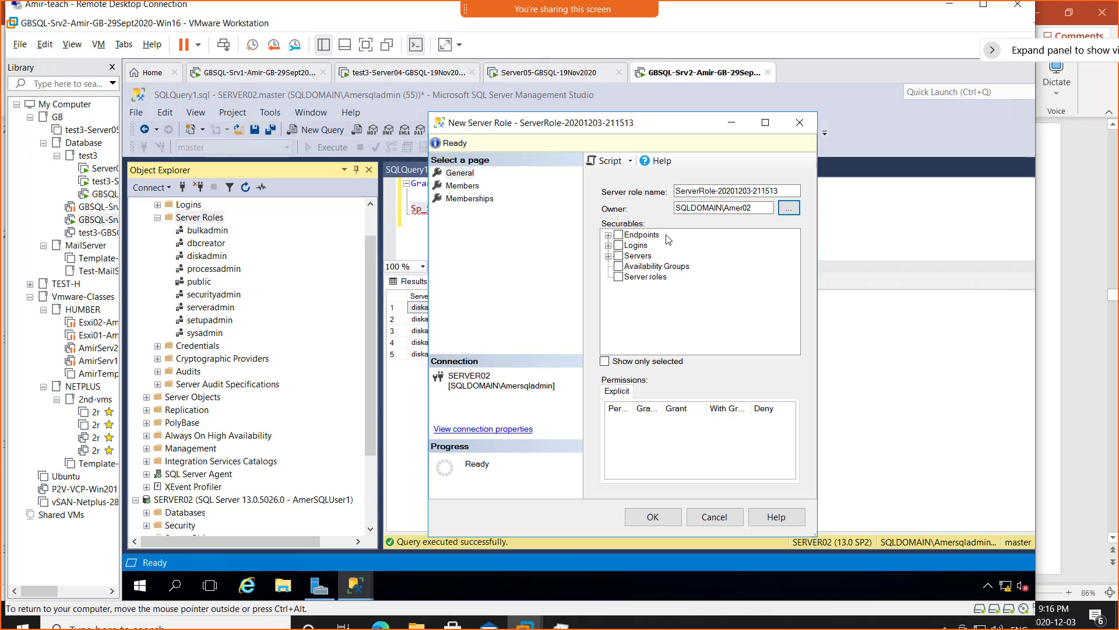
- Tick Servers (SERVER02) as the role's securable and maximize the New Server Role dialog
{"action": "left_click", "coordinate": [609, 235]}
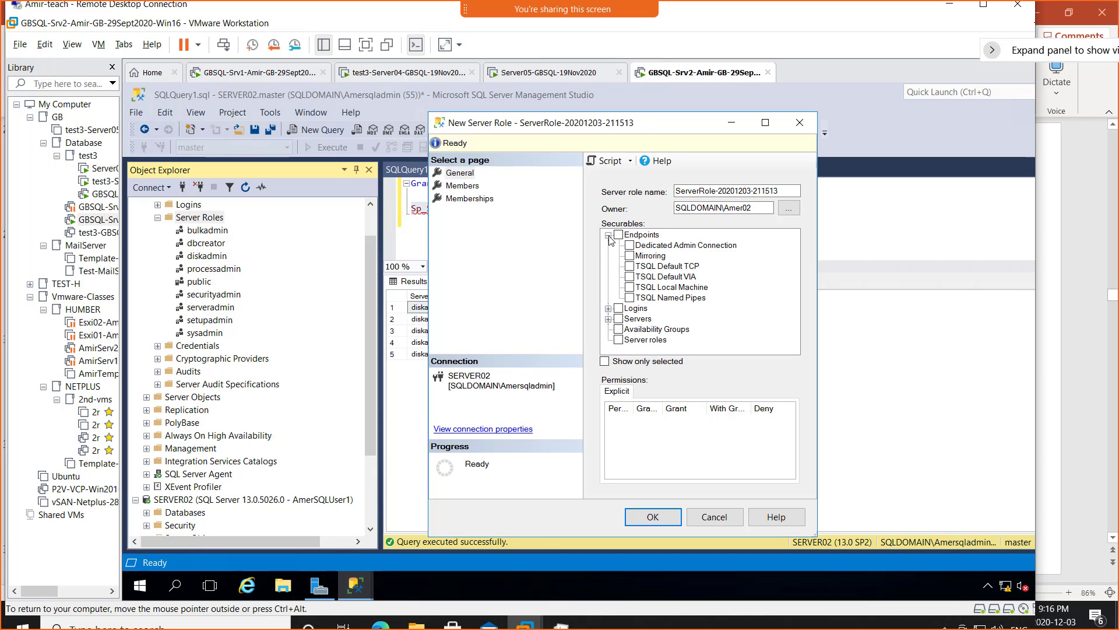
{"action": "left_click", "coordinate": [609, 235]}
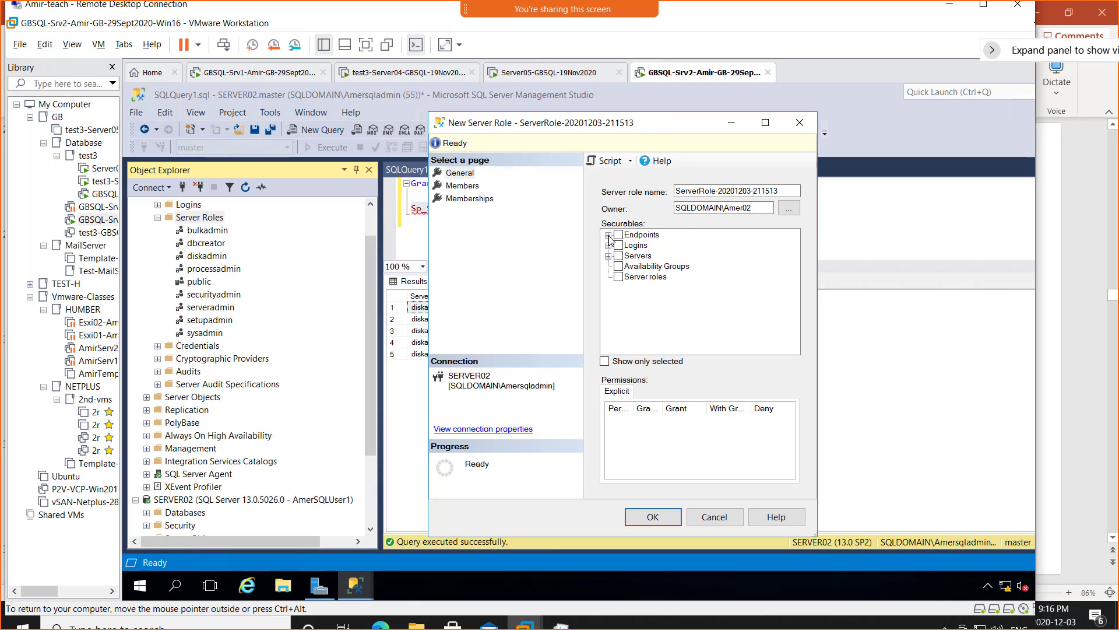
{"action": "left_click", "coordinate": [609, 246]}
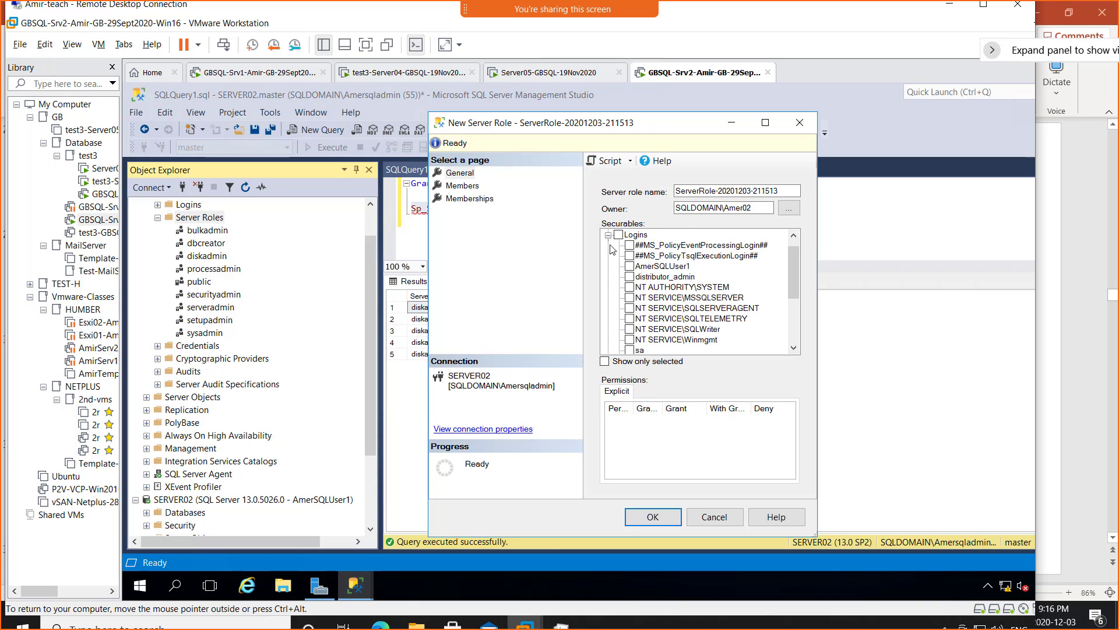
{"action": "left_click", "coordinate": [609, 235]}
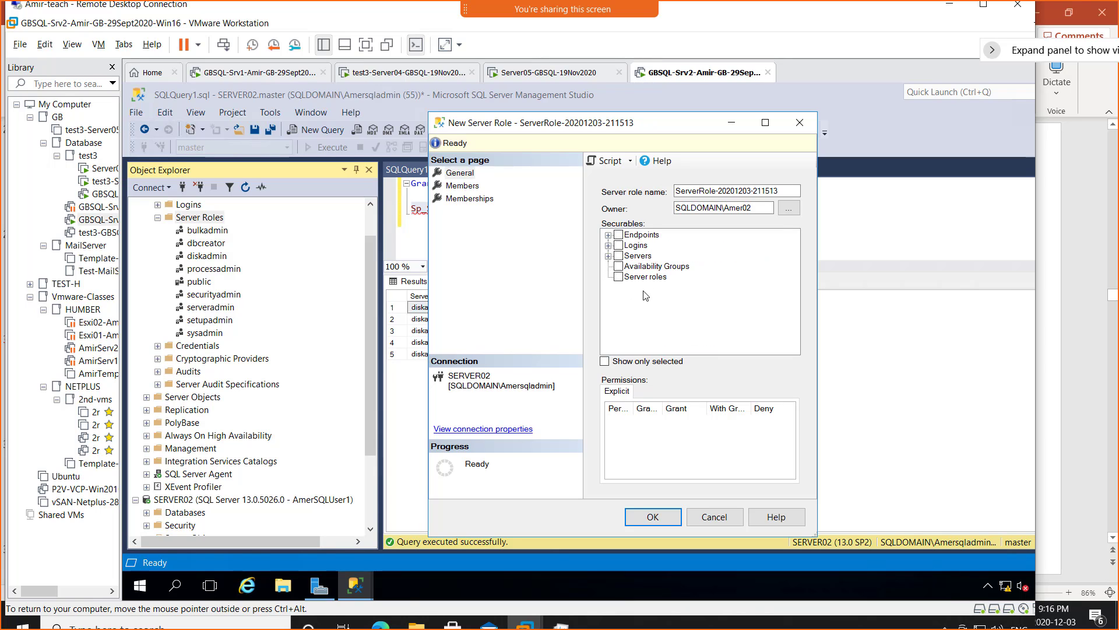
{"action": "left_click", "coordinate": [619, 256]}
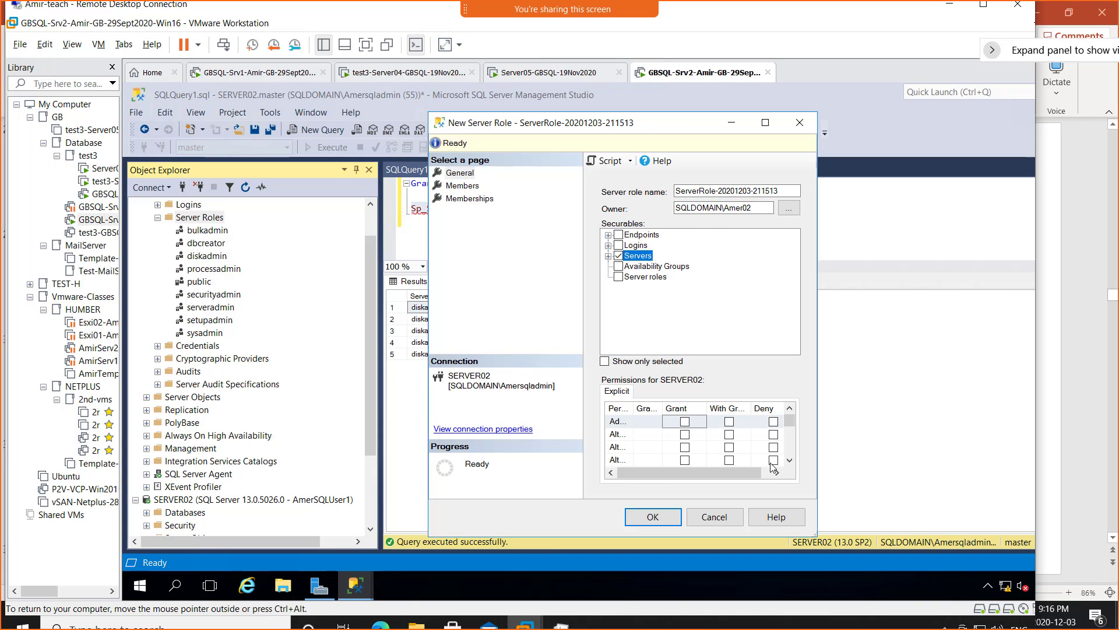
{"action": "left_click", "coordinate": [765, 123]}
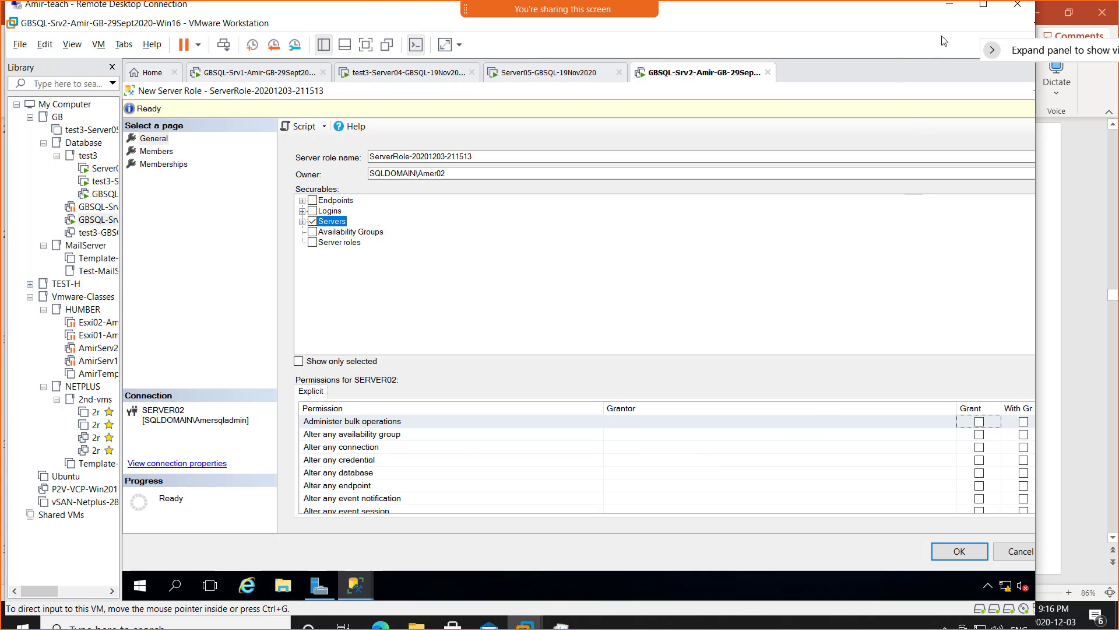
- Make the Remote Desktop full screen and resize the permission grid columns to show Grant
{"action": "left_click", "coordinate": [985, 7]}
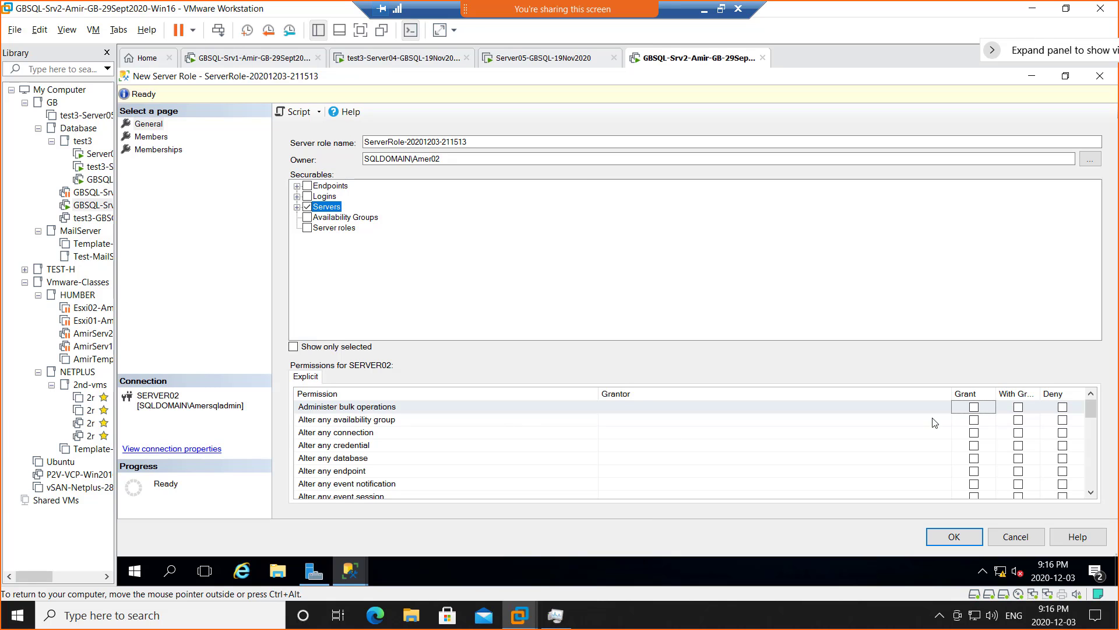
{"action": "mouse_move", "coordinate": [952, 394]}
{"action": "left_mouse_down"}
{"action": "mouse_move", "coordinate": [908, 394]}
{"action": "mouse_move", "coordinate": [934, 392]}
{"action": "left_mouse_up"}
{"action": "left_click_drag", "start_coordinate": [1024, 393], "coordinate": [1062, 395]}
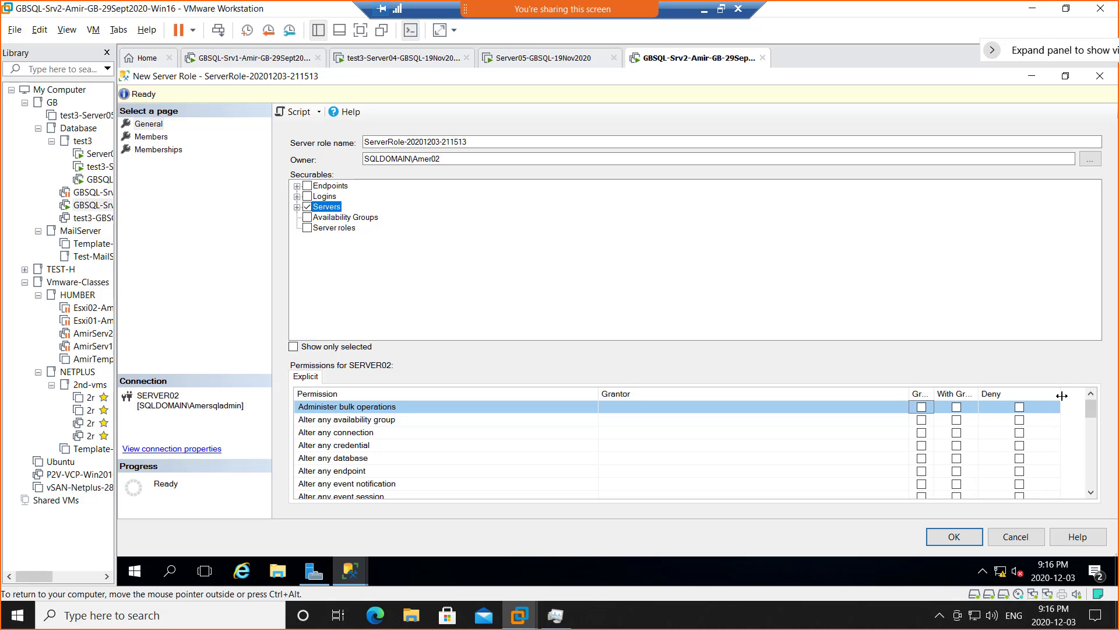
{"action": "left_click_drag", "start_coordinate": [979, 394], "coordinate": [1011, 396]}
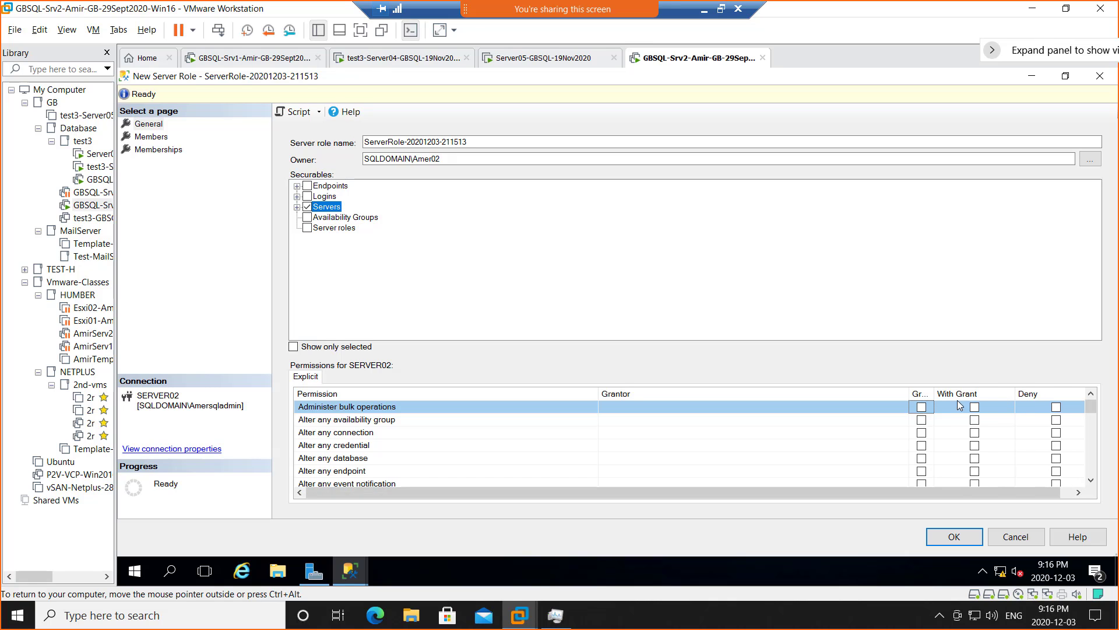
{"action": "left_click_drag", "start_coordinate": [935, 393], "coordinate": [965, 397]}
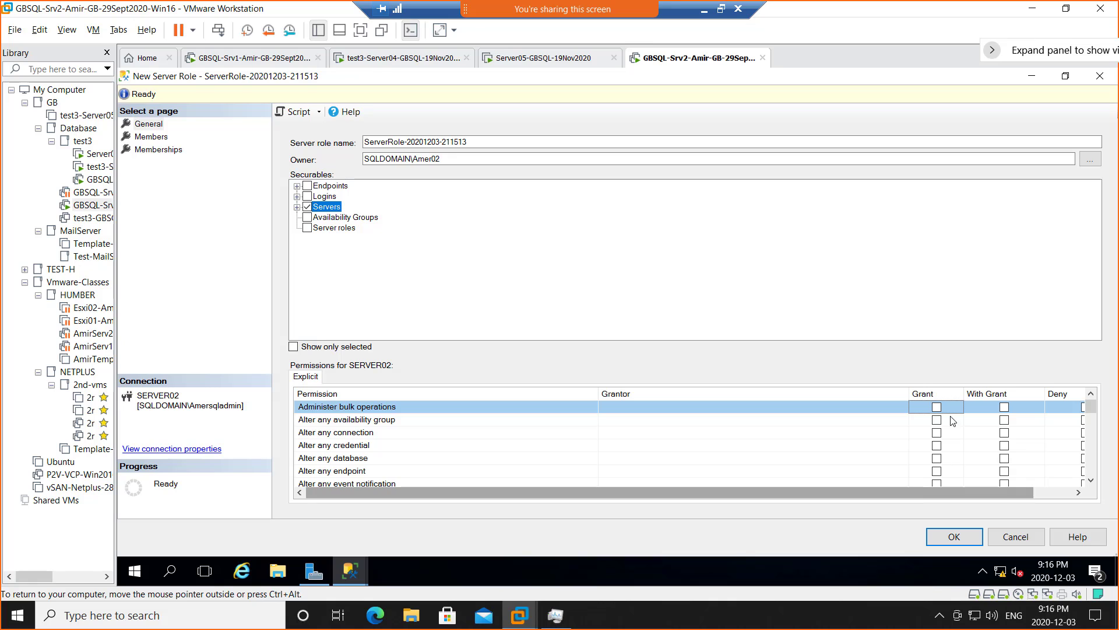
{"action": "left_click_drag", "start_coordinate": [908, 393], "coordinate": [712, 394]}
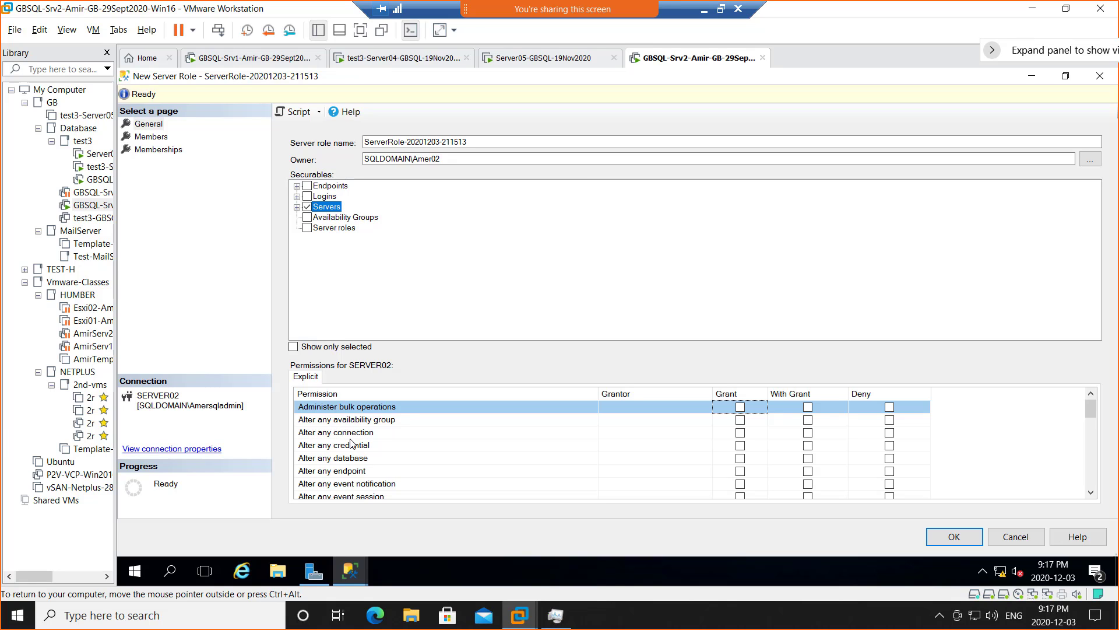
- Grant Administer bulk operations, Alter any credential and Alter any database, then tick Server roles
{"action": "scroll", "coordinate": [400, 456], "scroll_direction": "down", "scroll_amount": 1}
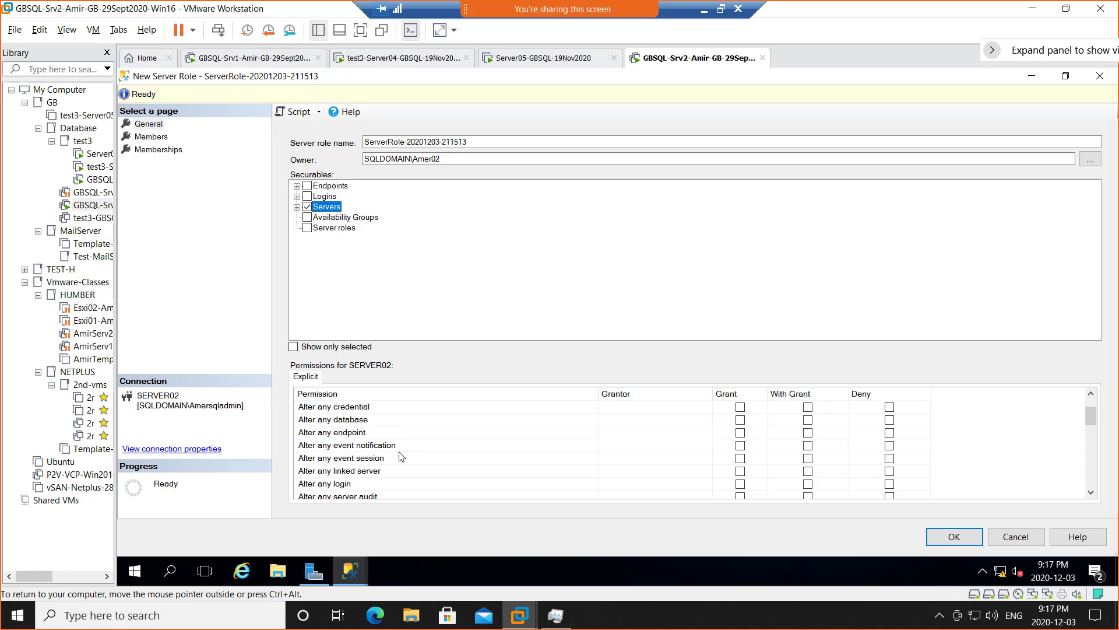
{"action": "scroll", "coordinate": [392, 453], "scroll_direction": "down", "scroll_amount": 5}
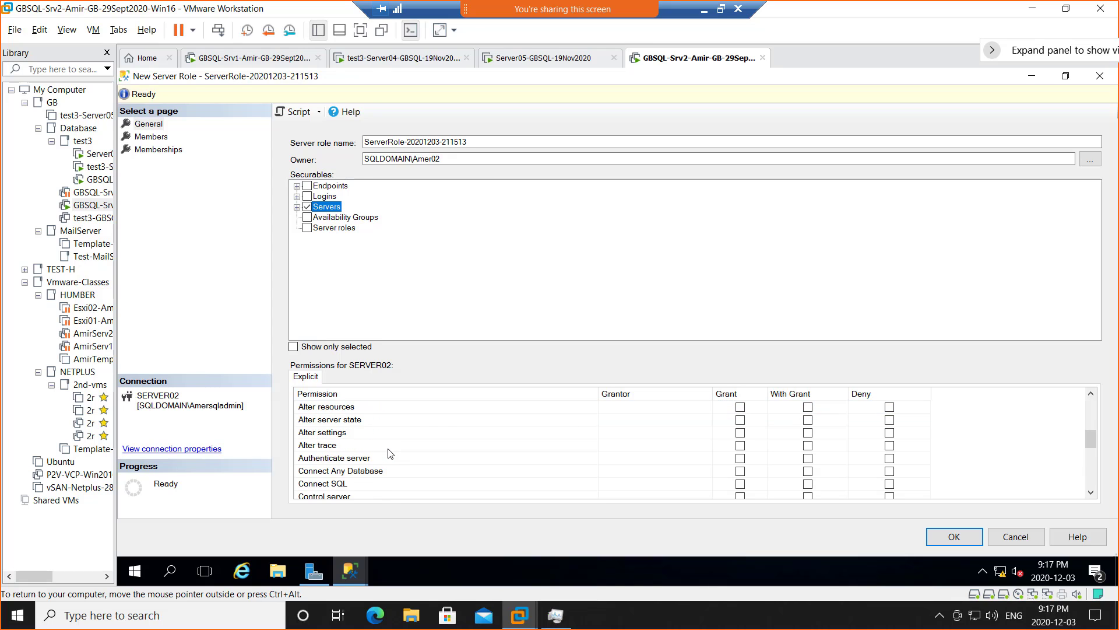
{"action": "scroll", "coordinate": [389, 454], "scroll_direction": "down", "scroll_amount": 4}
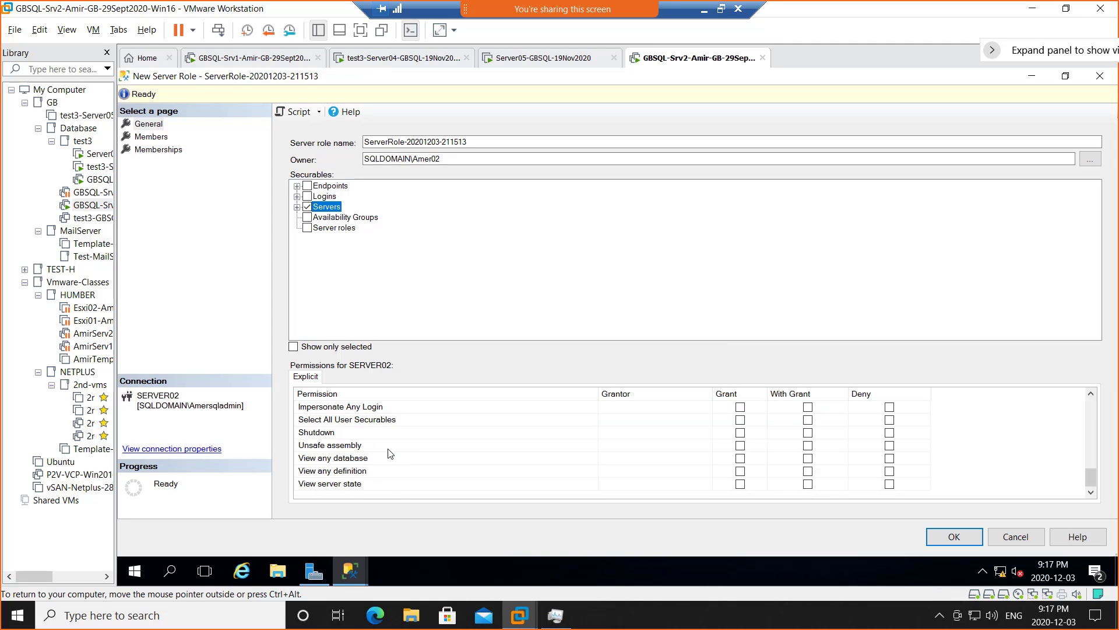
{"action": "scroll", "coordinate": [389, 453], "scroll_direction": "up", "scroll_amount": 6}
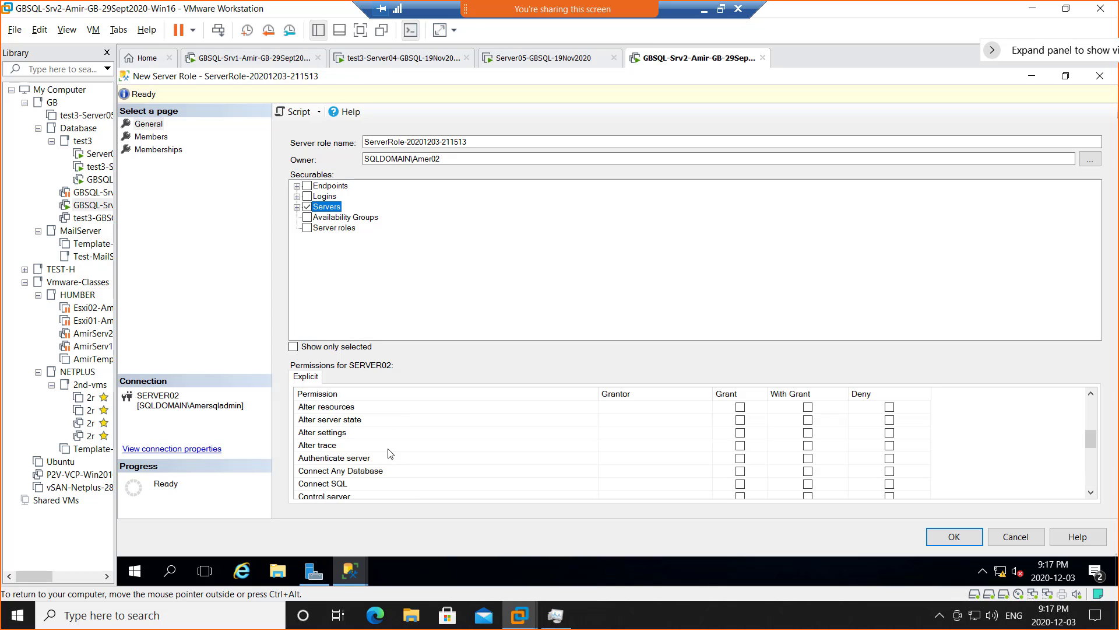
{"action": "scroll", "coordinate": [390, 453], "scroll_direction": "up", "scroll_amount": 5}
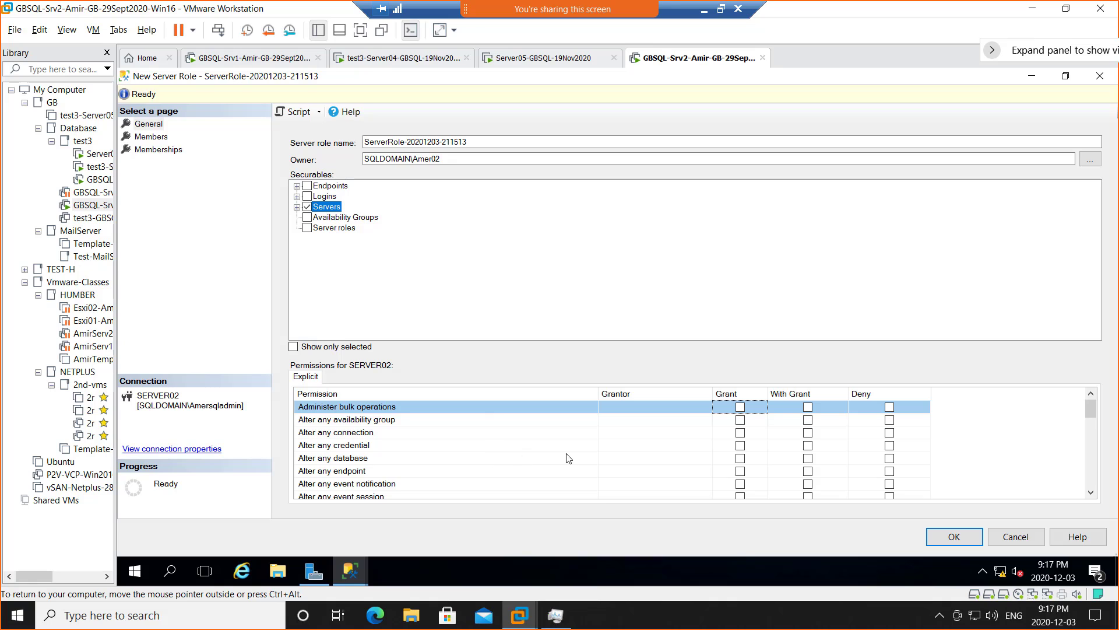
{"action": "left_click", "coordinate": [742, 407]}
{"action": "left_click", "coordinate": [741, 446]}
{"action": "left_click", "coordinate": [741, 459]}
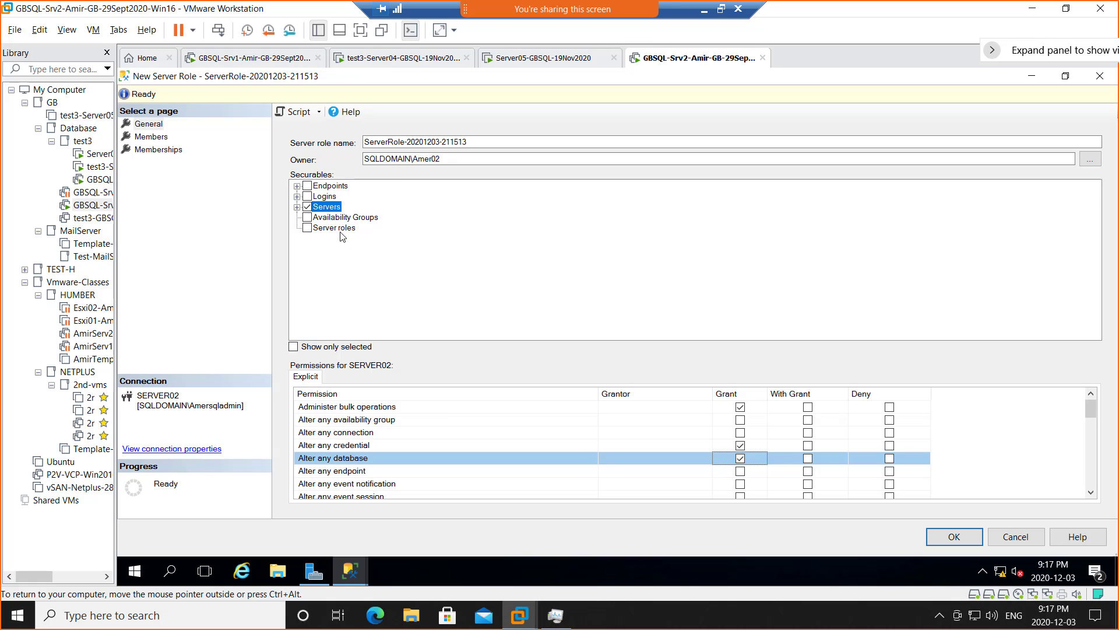
{"action": "left_click", "coordinate": [307, 228]}
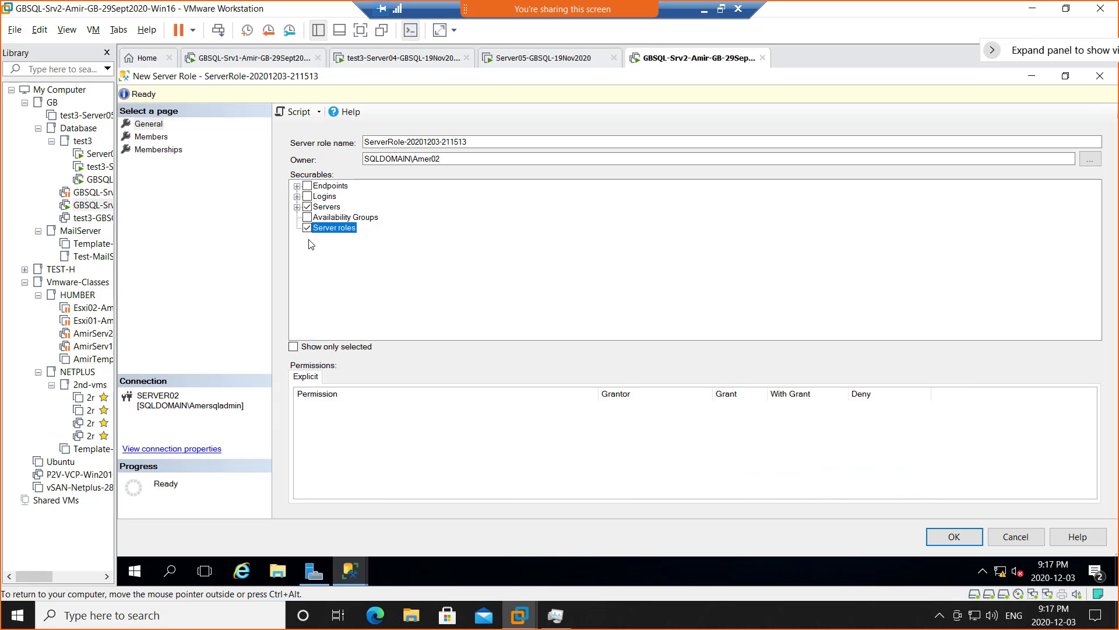
{"action": "left_click", "coordinate": [294, 347]}
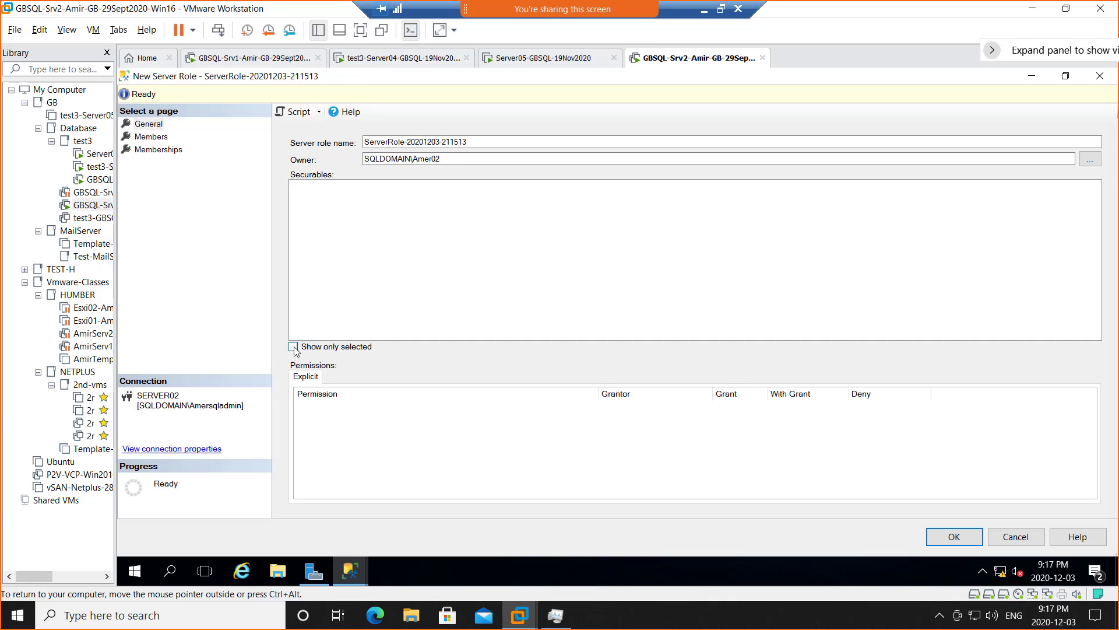
{"action": "left_click", "coordinate": [294, 347]}
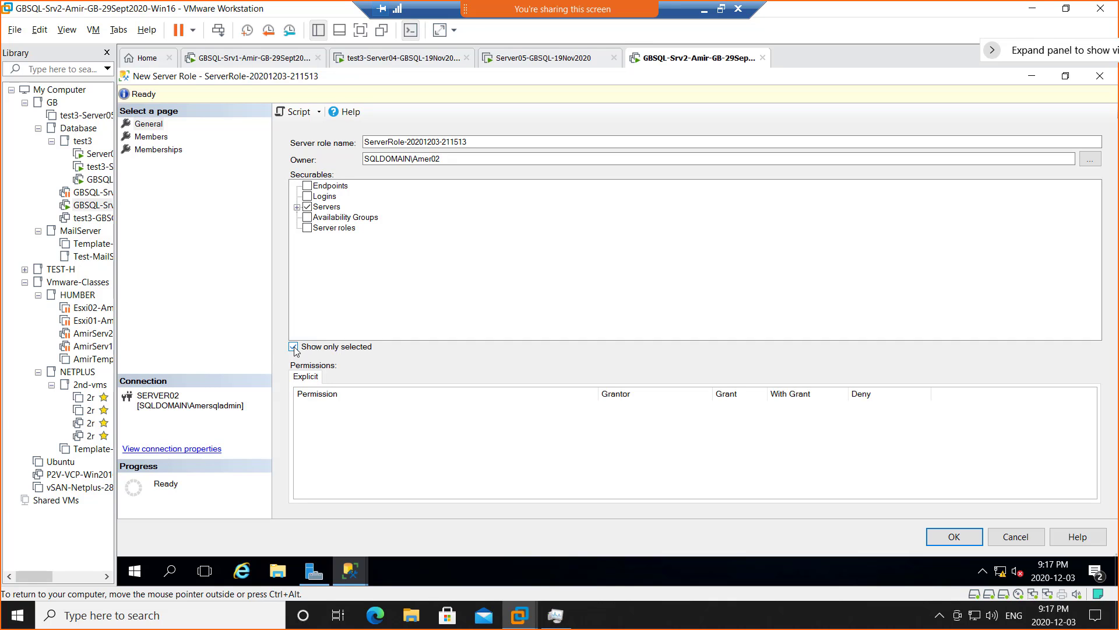
{"action": "left_click", "coordinate": [330, 230]}
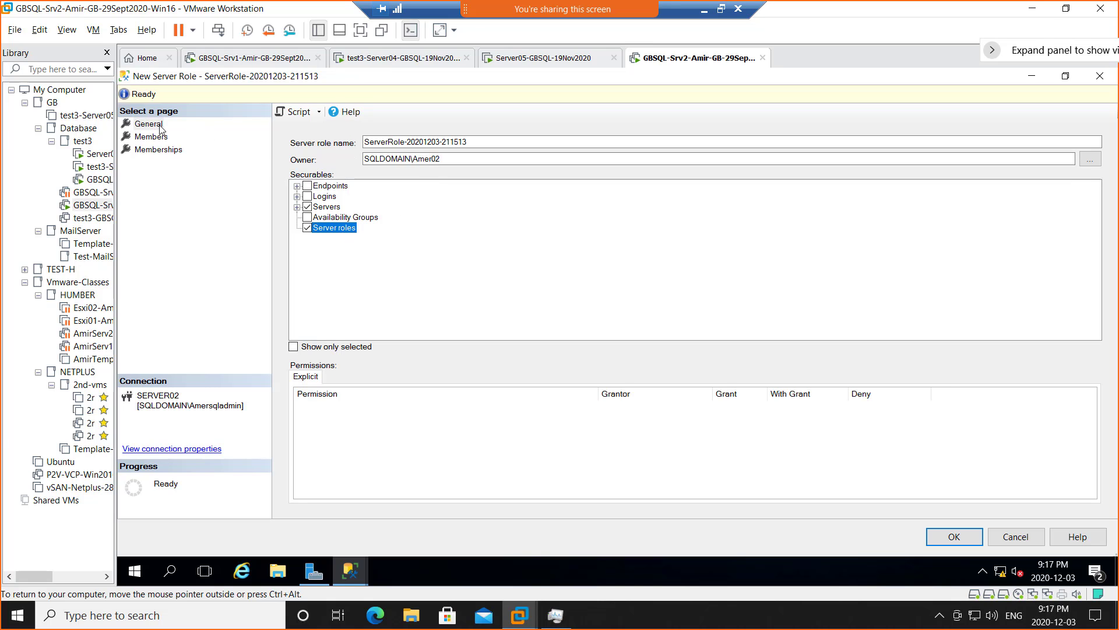
{"action": "left_click", "coordinate": [151, 138]}
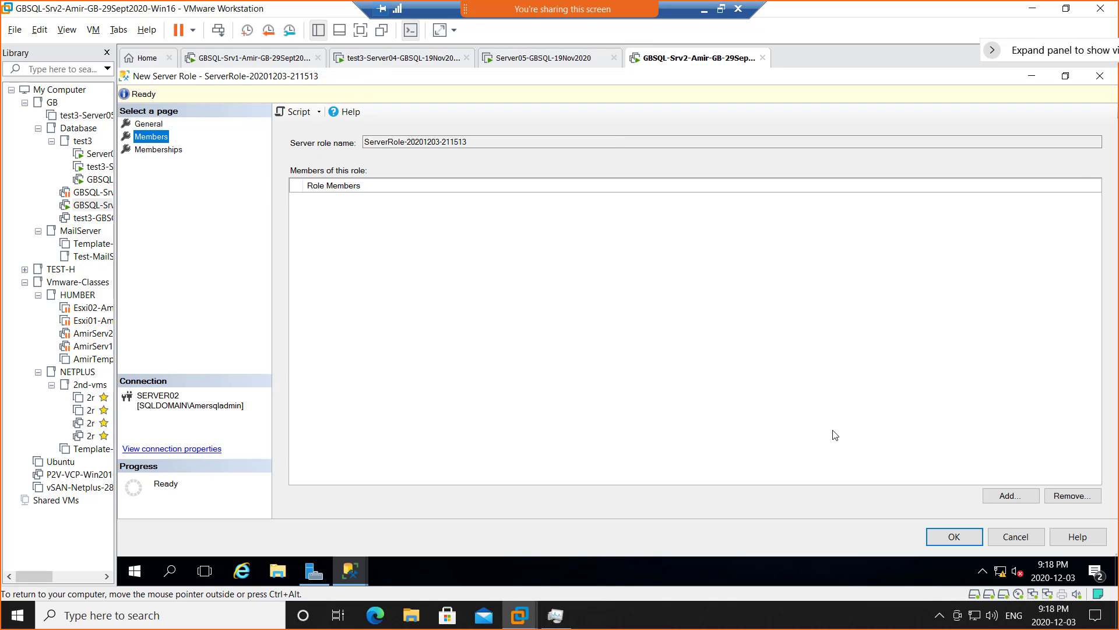
- Add the SQLUser01 login as a role member, then view the role's Memberships page
{"action": "left_click", "coordinate": [1012, 501]}
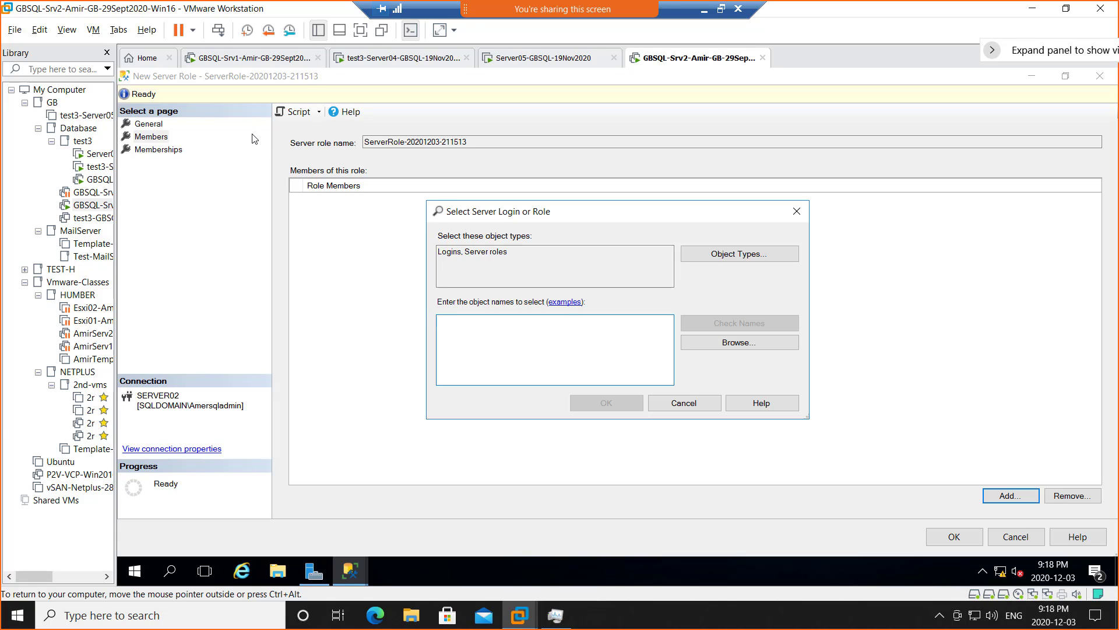
{"action": "left_click", "coordinate": [722, 345]}
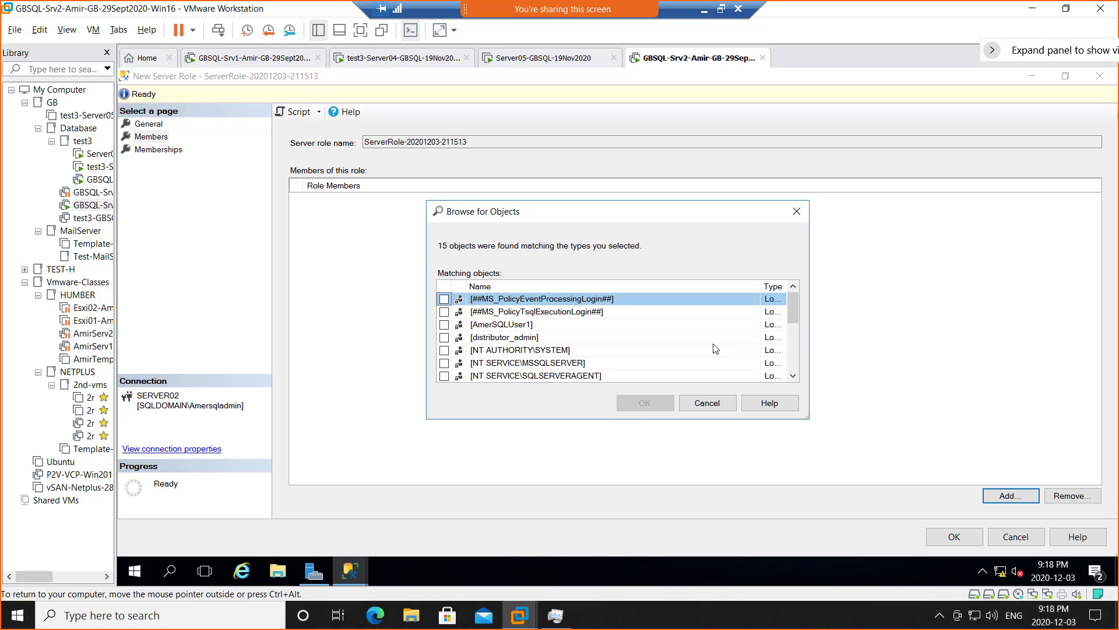
{"action": "scroll", "coordinate": [721, 352], "scroll_direction": "down", "scroll_amount": 3}
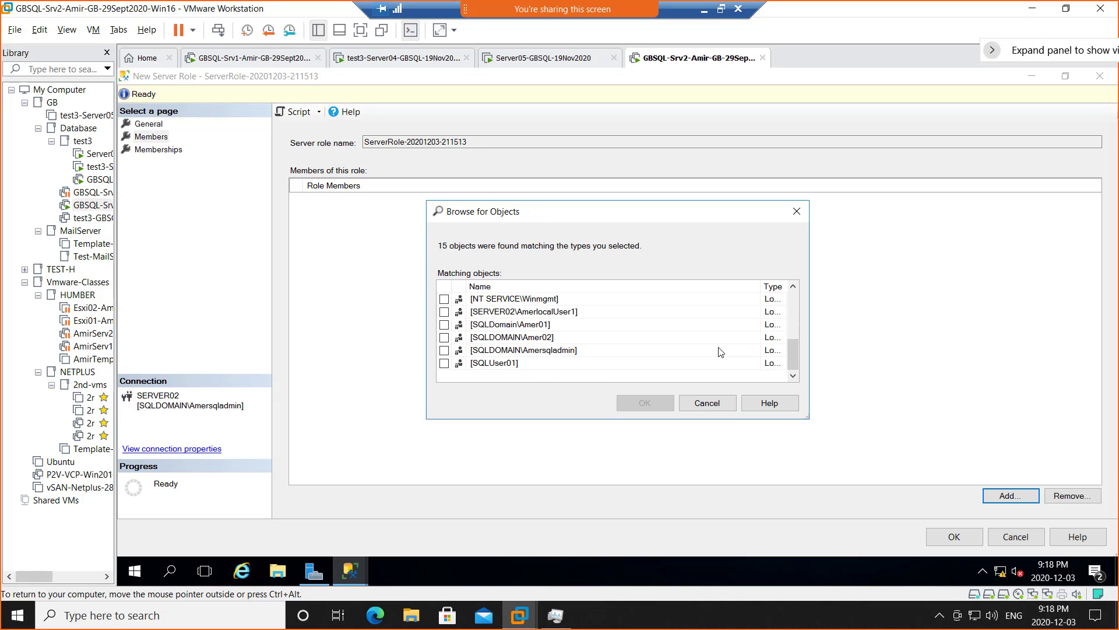
{"action": "left_click", "coordinate": [513, 364]}
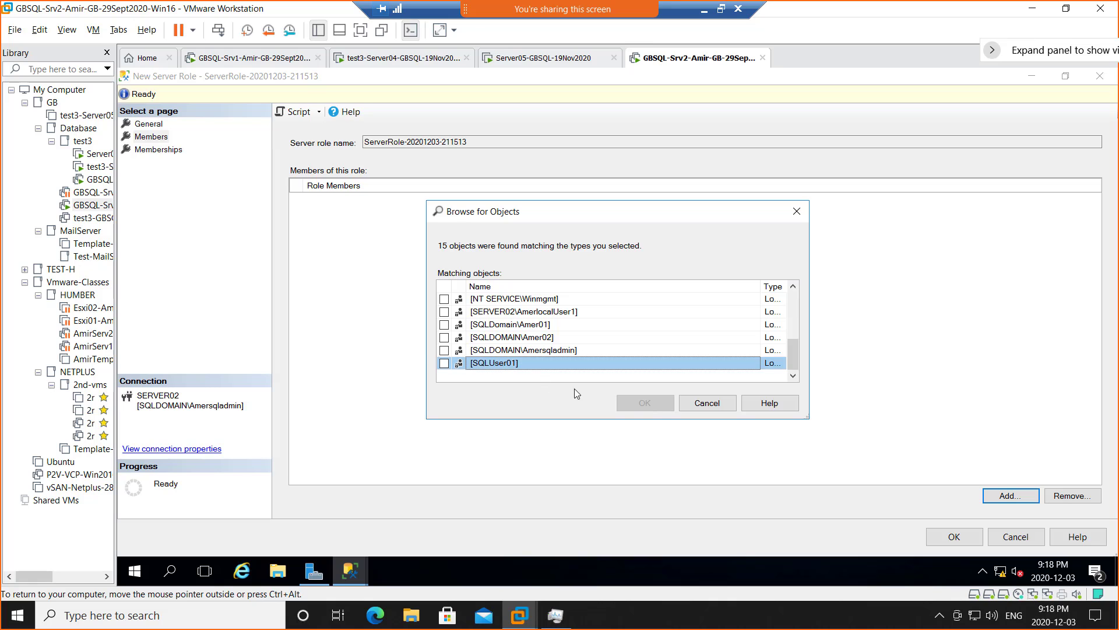
{"action": "left_click", "coordinate": [444, 363]}
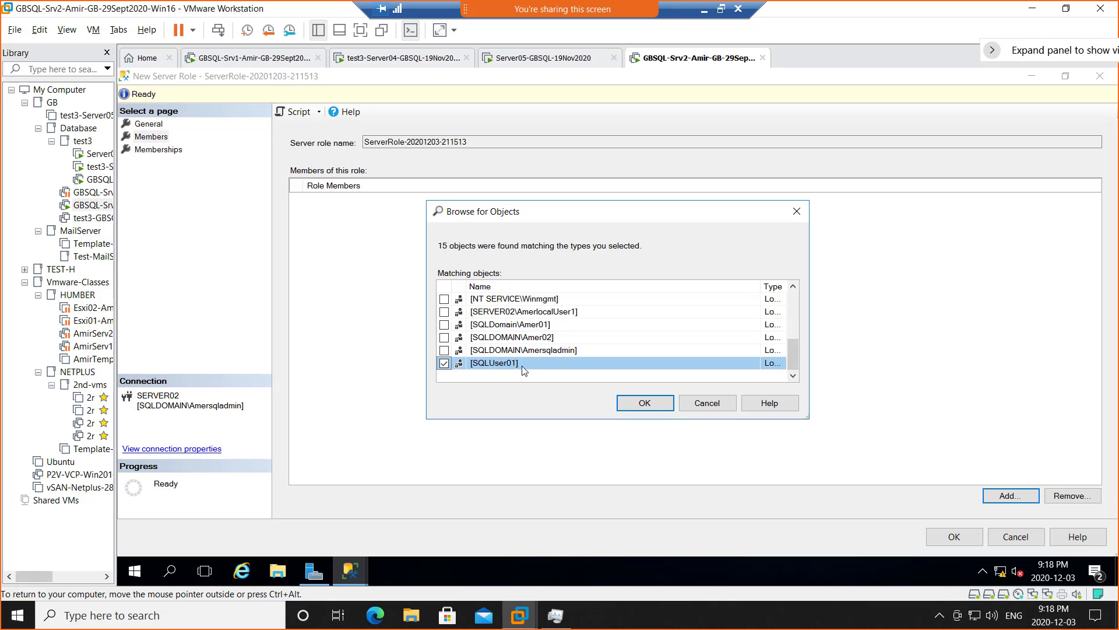
{"action": "left_click", "coordinate": [636, 403]}
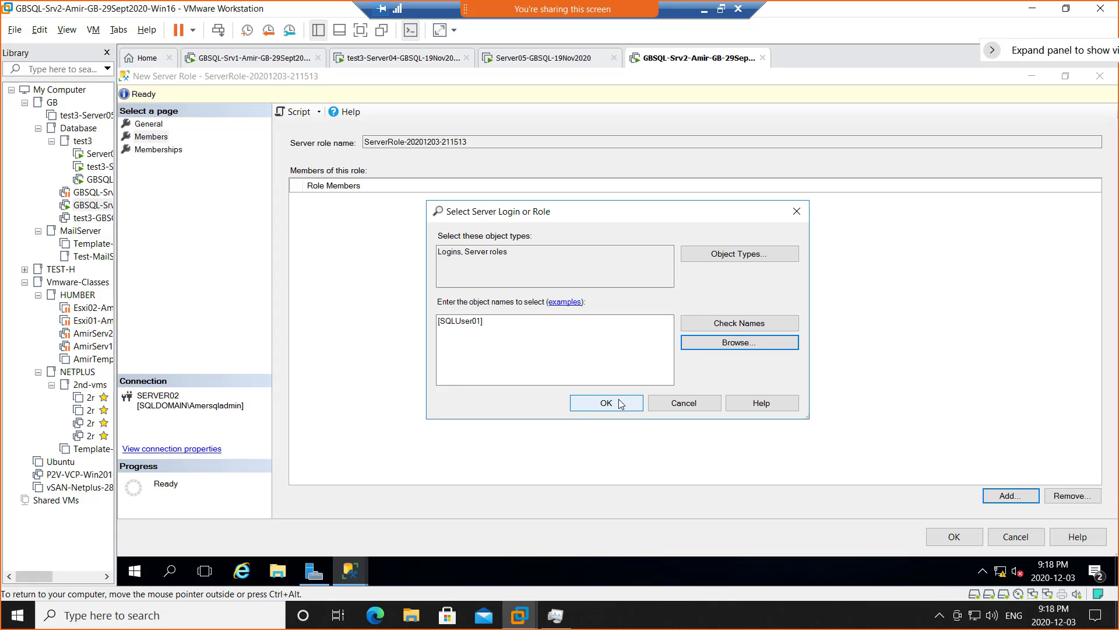
{"action": "left_click", "coordinate": [617, 405]}
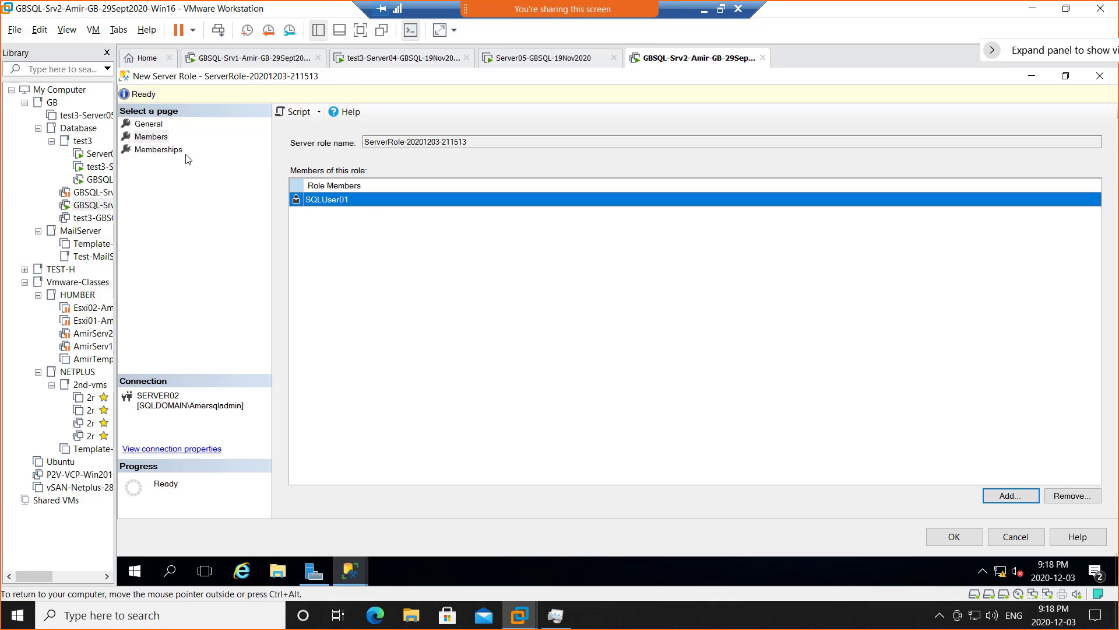
{"action": "left_click", "coordinate": [163, 151]}
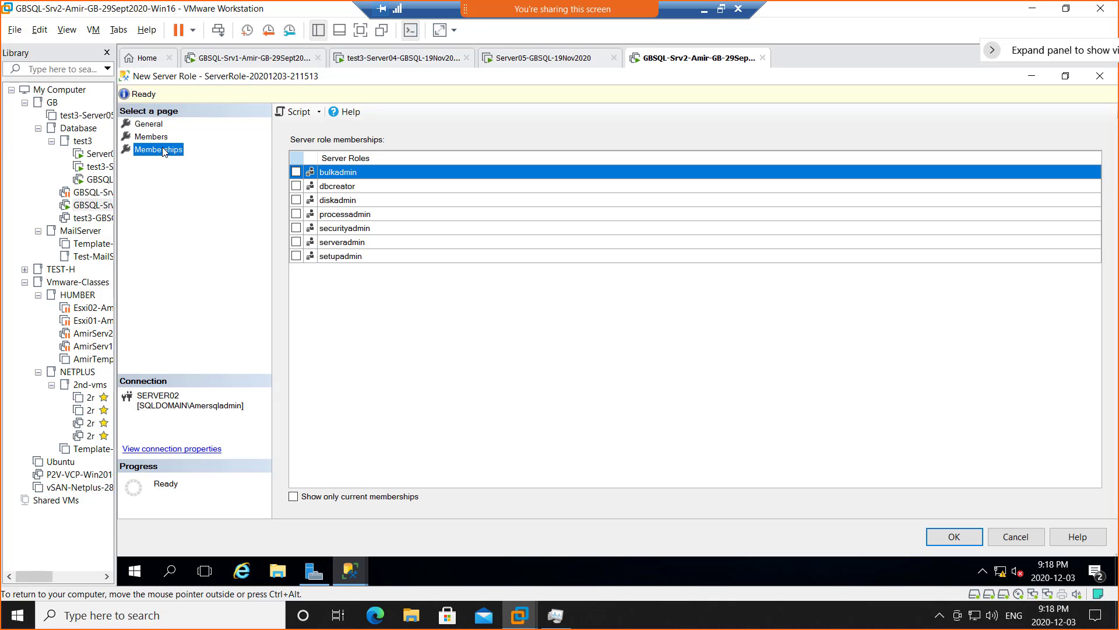
- Tick dbcreator, diskadmin, setupadmin and securityadmin memberships, then return to the General page
{"action": "left_click", "coordinate": [296, 186]}
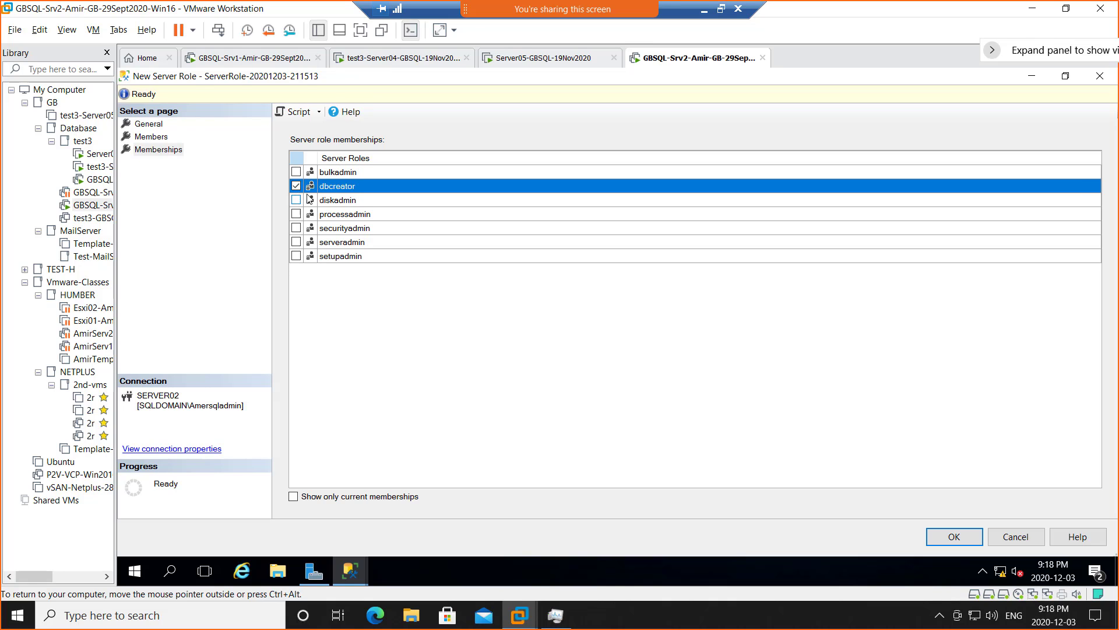
{"action": "left_click", "coordinate": [296, 200]}
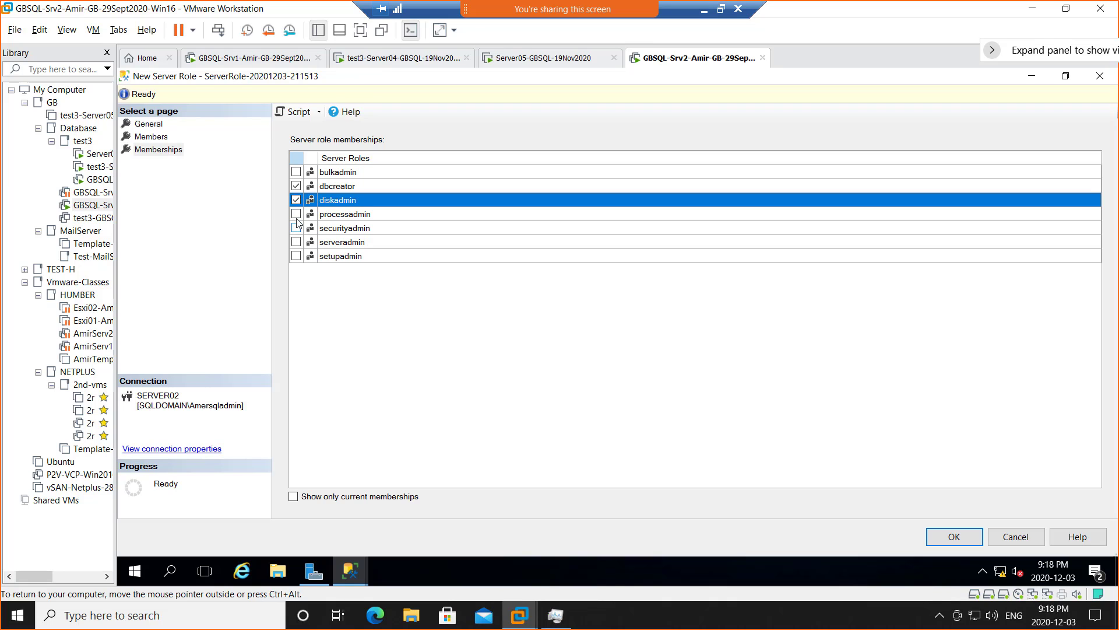
{"action": "left_click", "coordinate": [296, 253]}
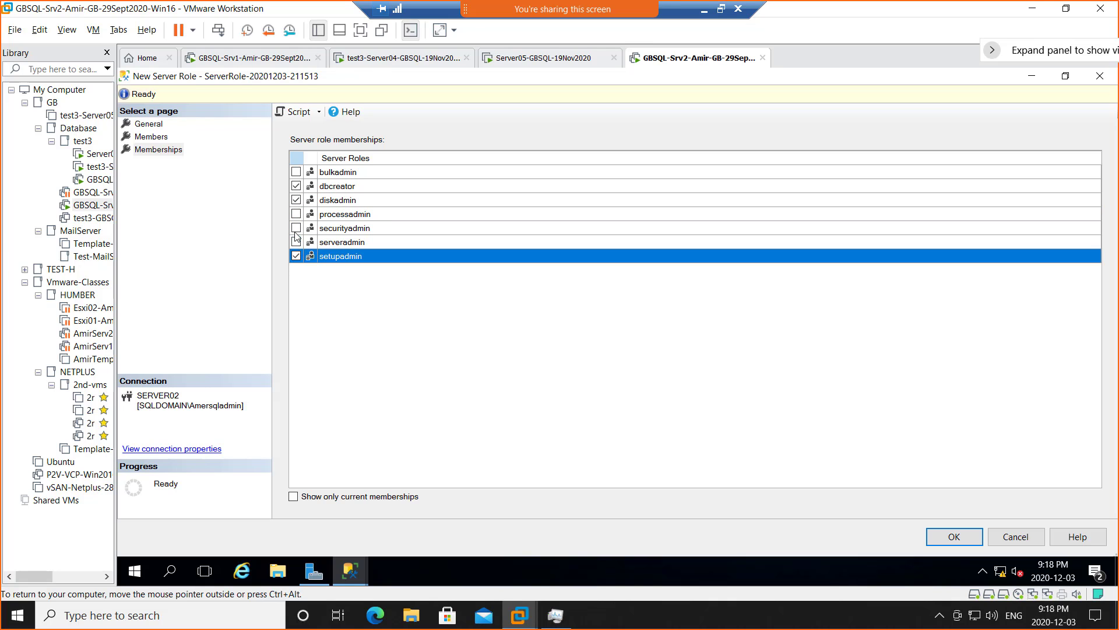
{"action": "left_click", "coordinate": [296, 228]}
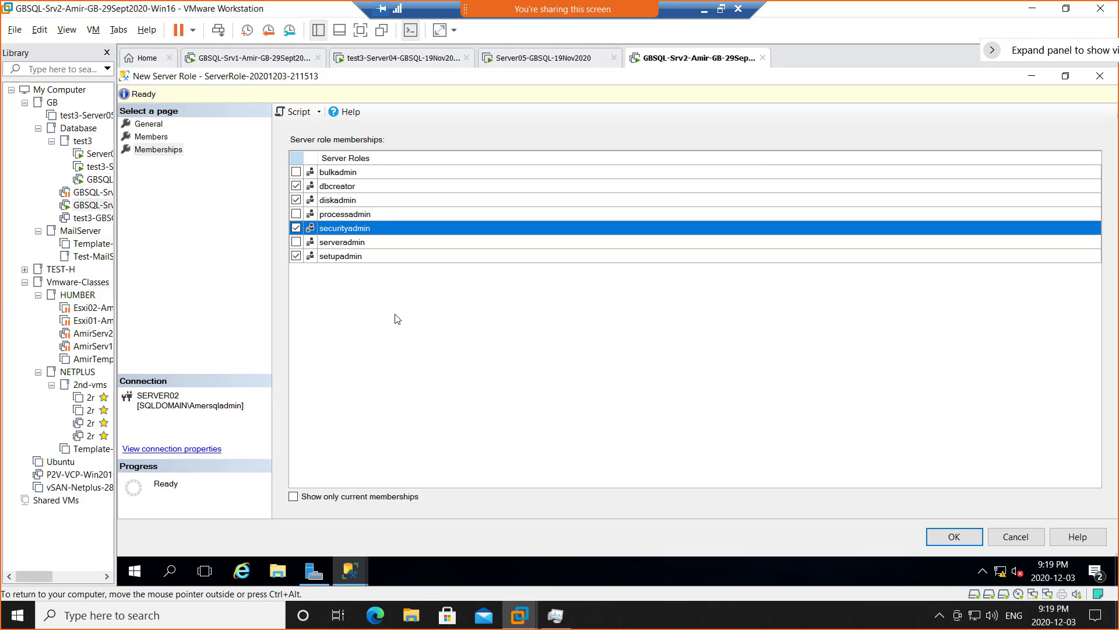
{"action": "left_click", "coordinate": [158, 125]}
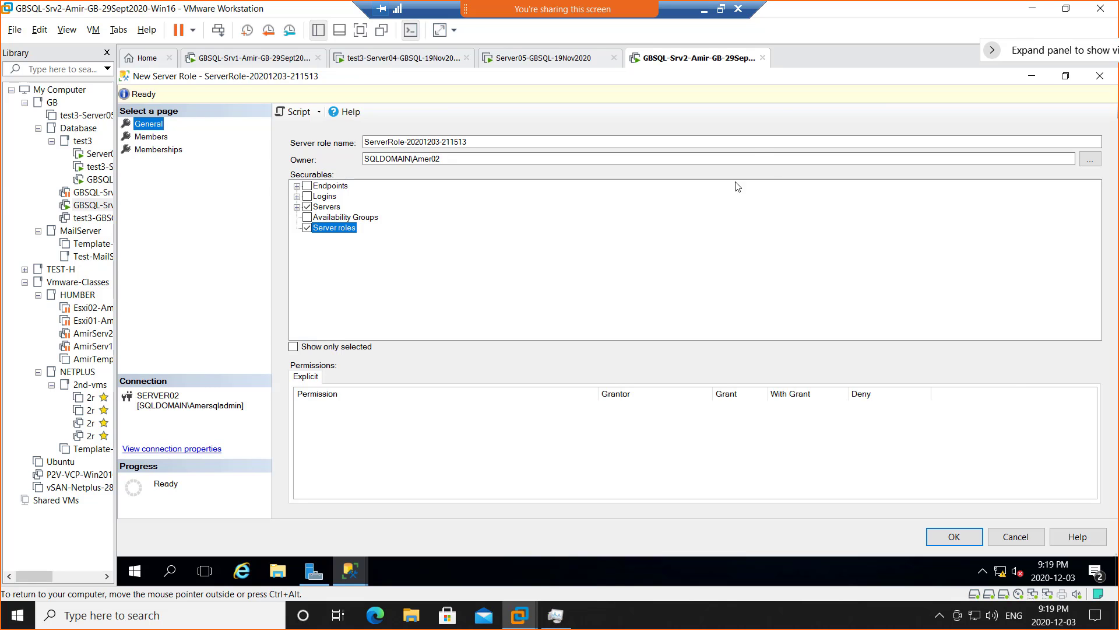
- Restore the Remote Desktop window and snip the New Server Role dialog with Win+Shift+S
{"action": "left_click", "coordinate": [721, 9]}
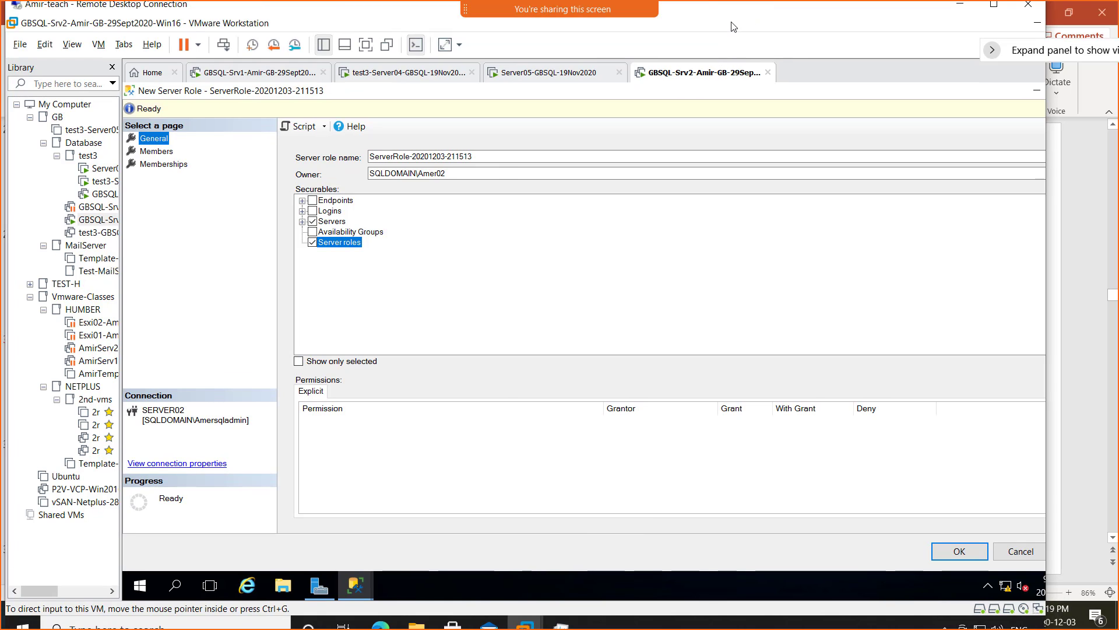
{"action": "key", "text": "super+shift+s"}
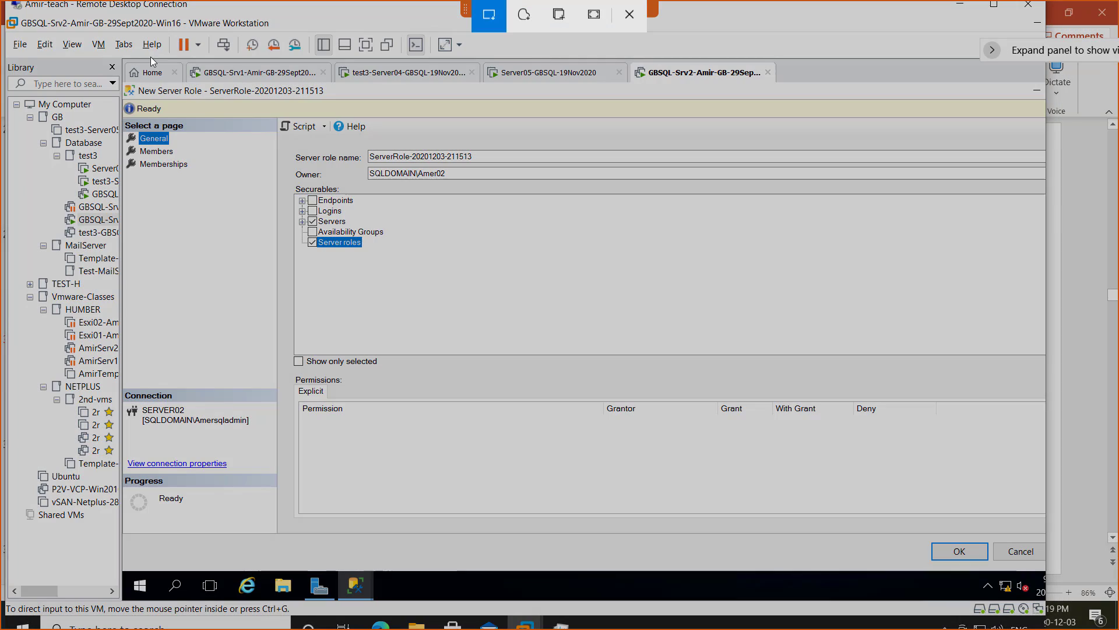
{"action": "left_click_drag", "start_coordinate": [122, 56], "coordinate": [852, 566]}
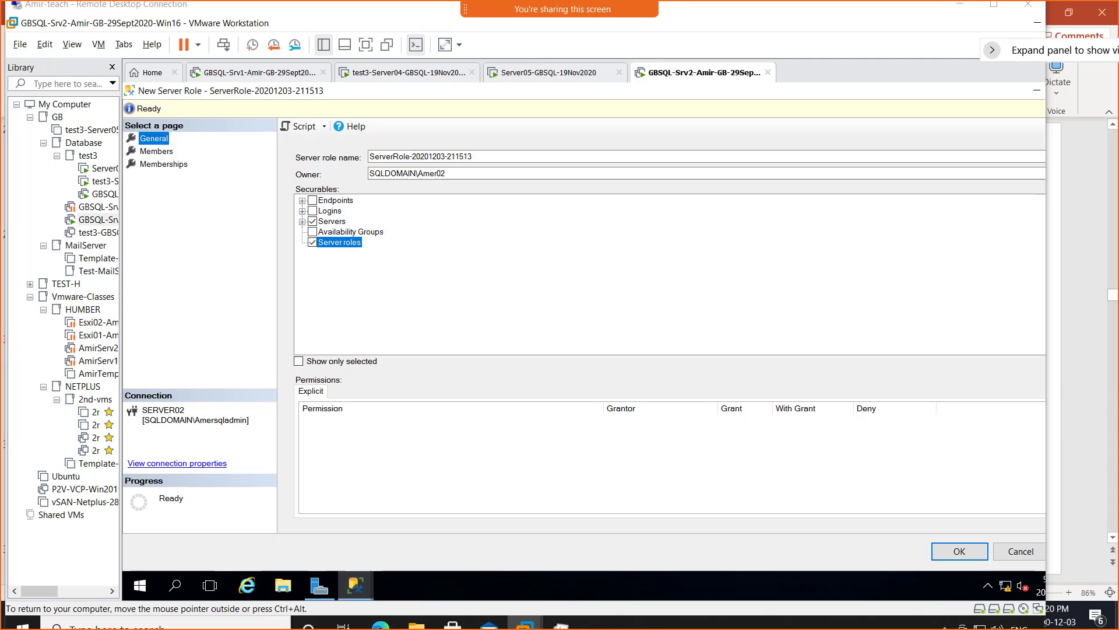
- In OneNote, add the caption 'Screenshot 8 = Creating a Custom role' and paste the snip below
{"action": "key", "text": "alt+Tab"}
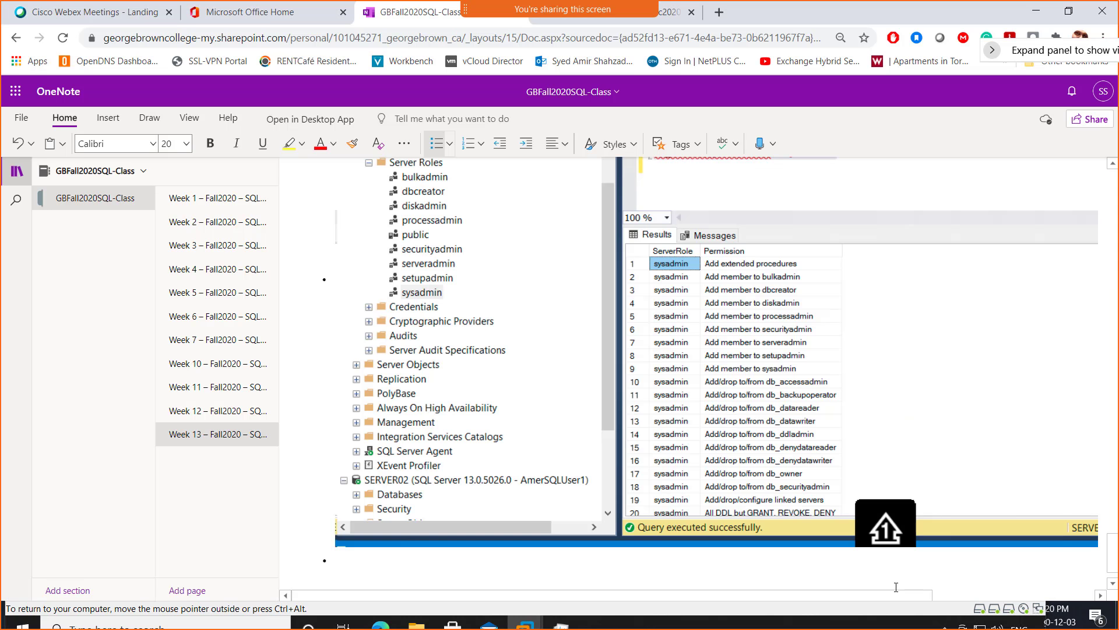
{"action": "scroll", "coordinate": [354, 561], "scroll_direction": "down", "scroll_amount": 1}
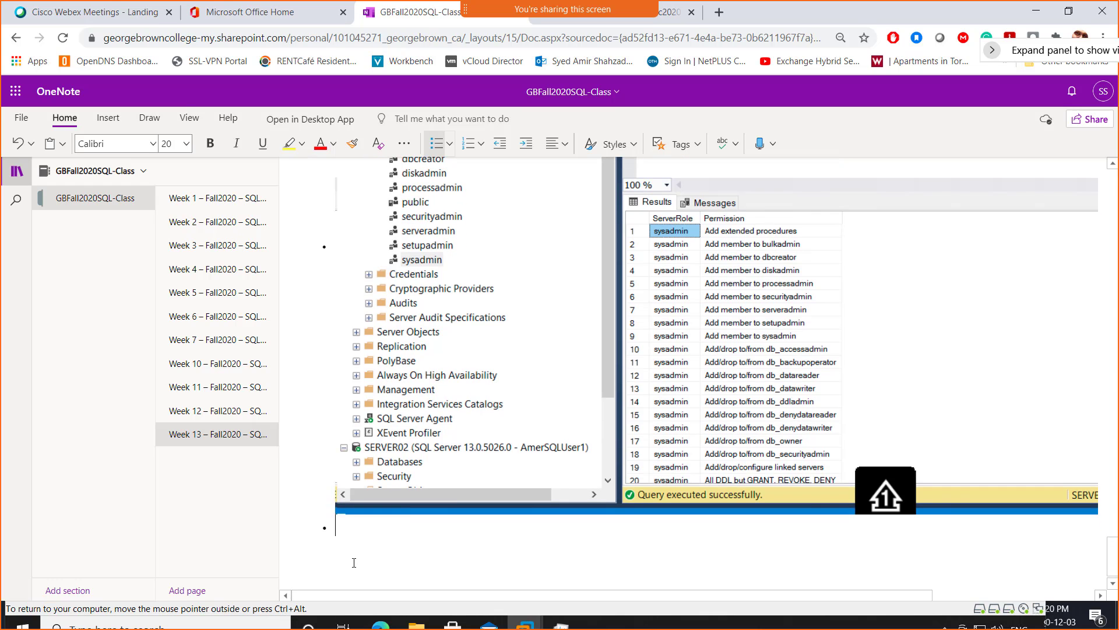
{"action": "type", "text": "Scr"}
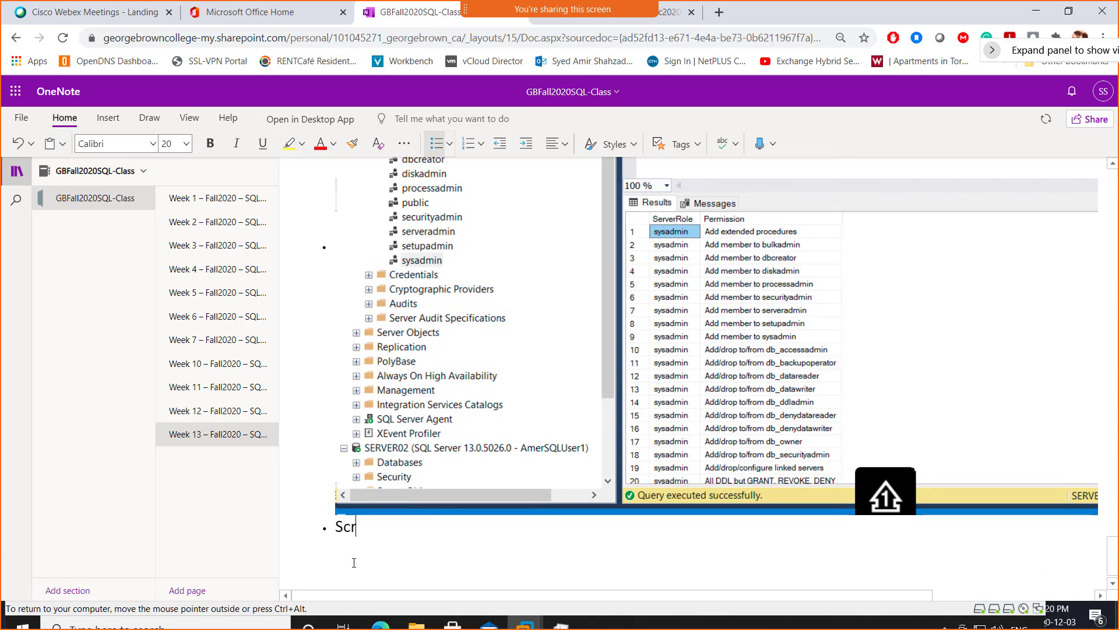
{"action": "type", "text": "eenshot 8 "}
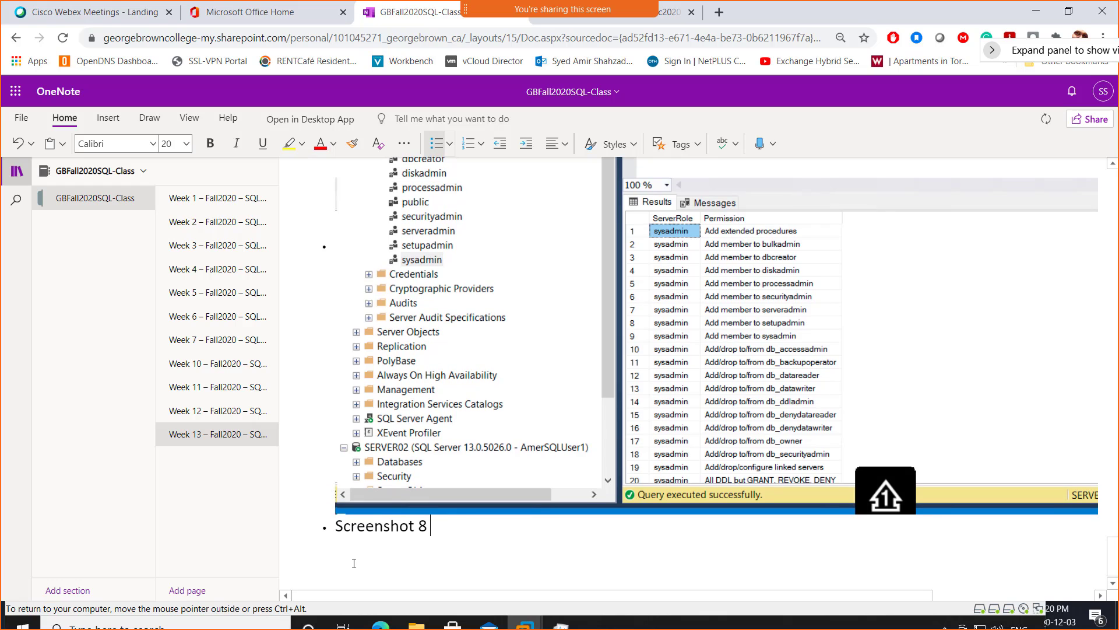
{"action": "type", "text": "= Creating a Cus"}
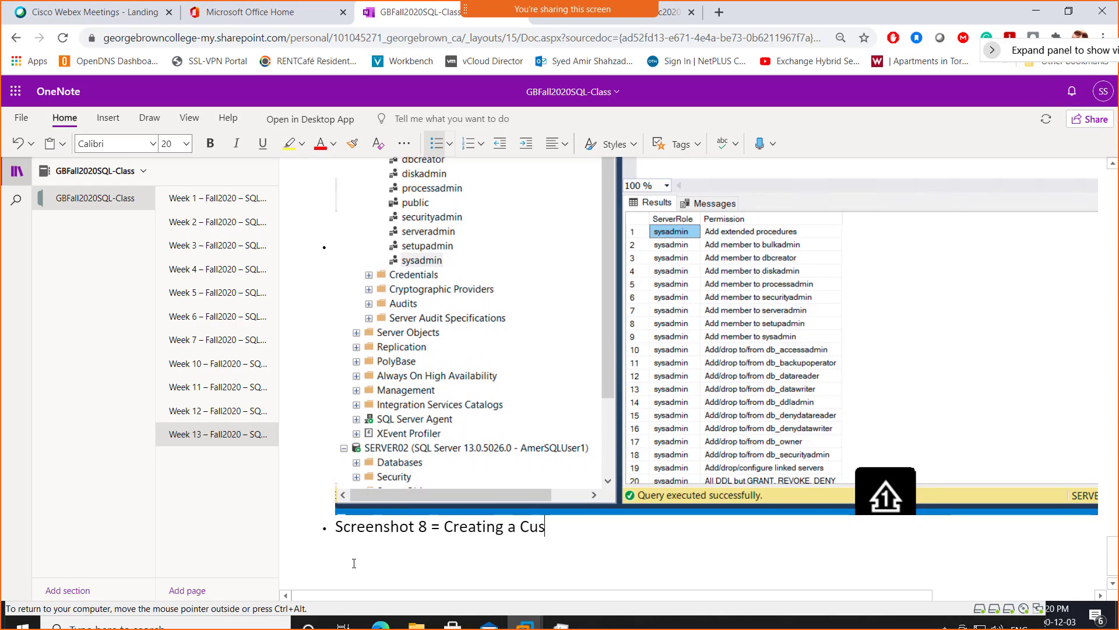
{"action": "type", "text": "tom role"}
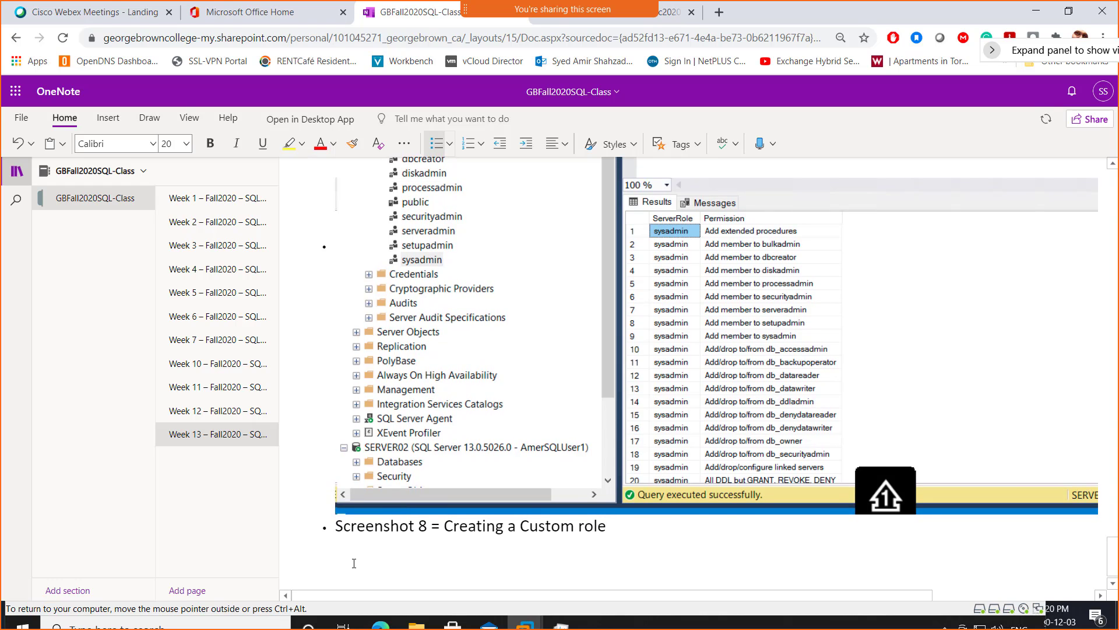
{"action": "key", "text": "Return"}
{"action": "key", "text": "ctrl+v"}
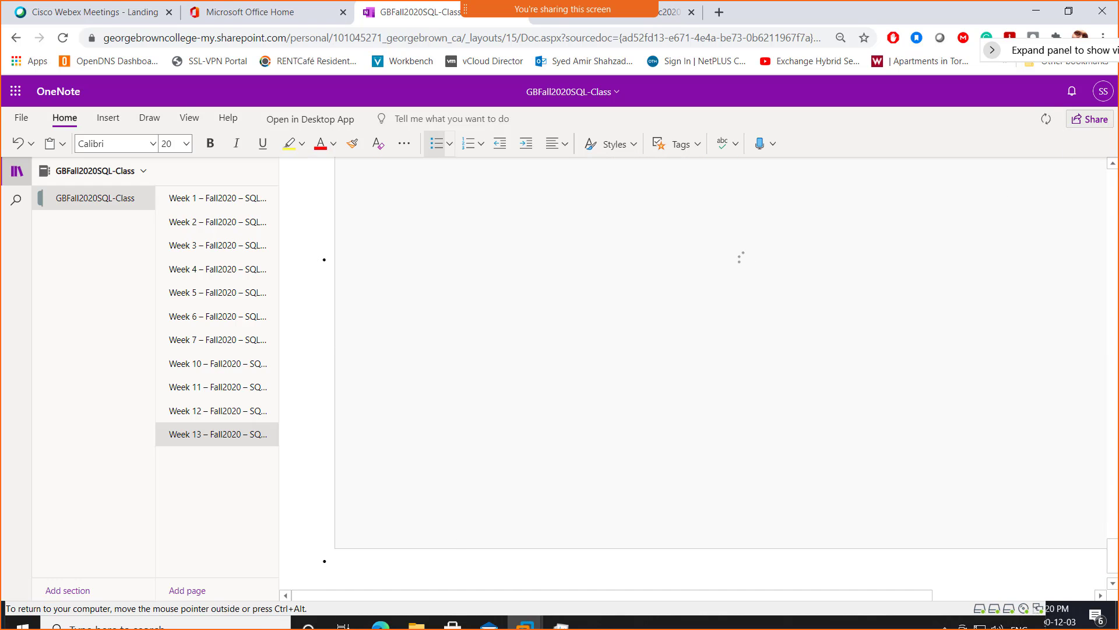
{"action": "left_click", "coordinate": [1036, 11]}
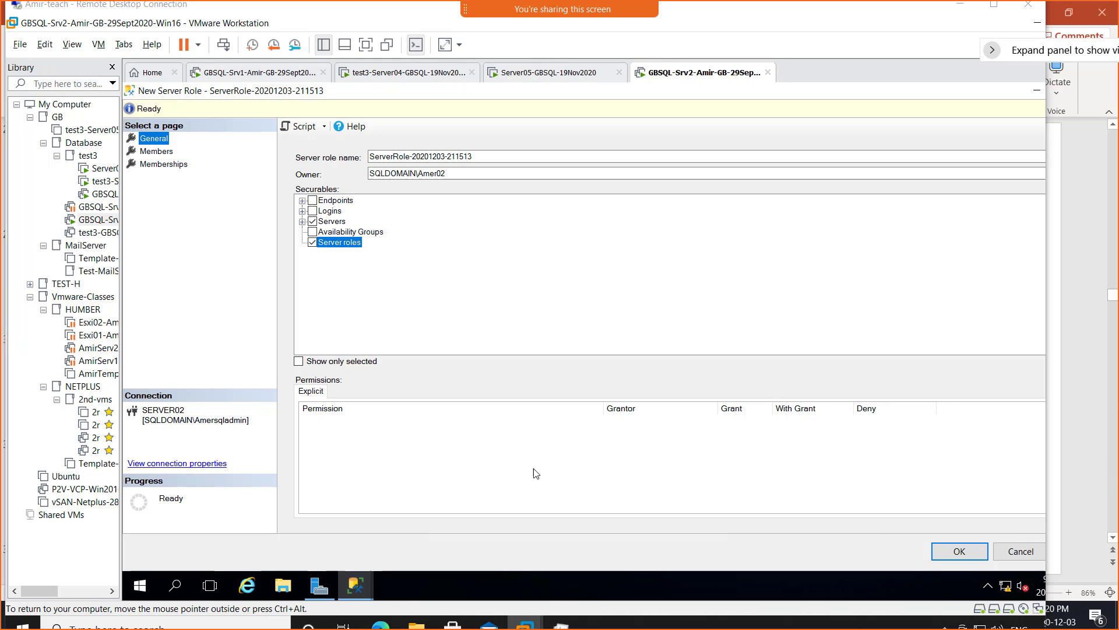
{"action": "left_click", "coordinate": [952, 552]}
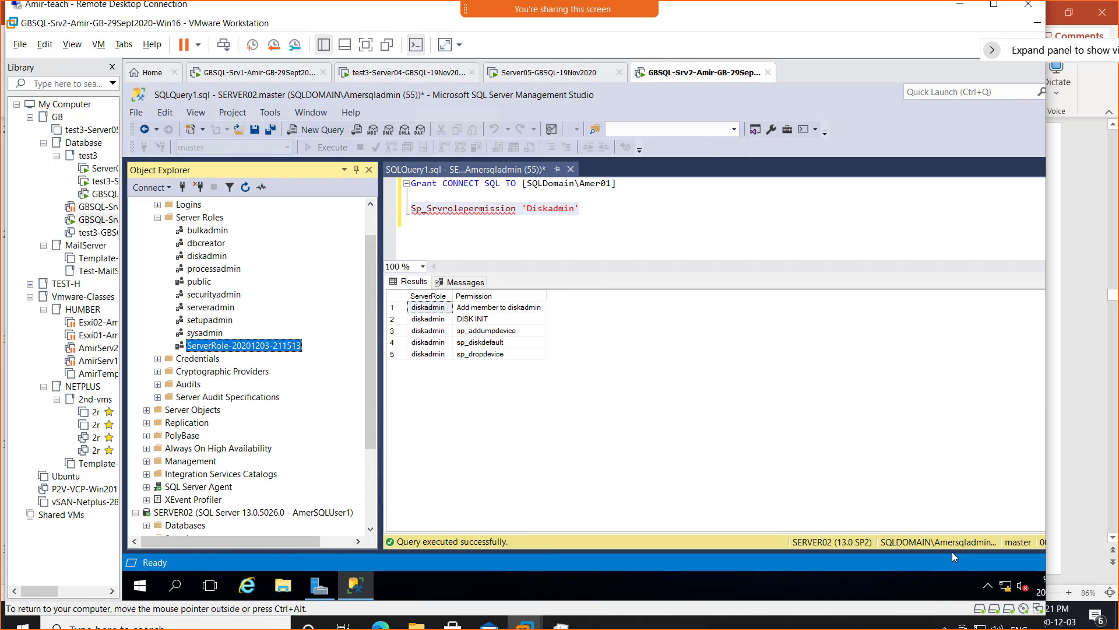
{"action": "right_click", "coordinate": [239, 349]}
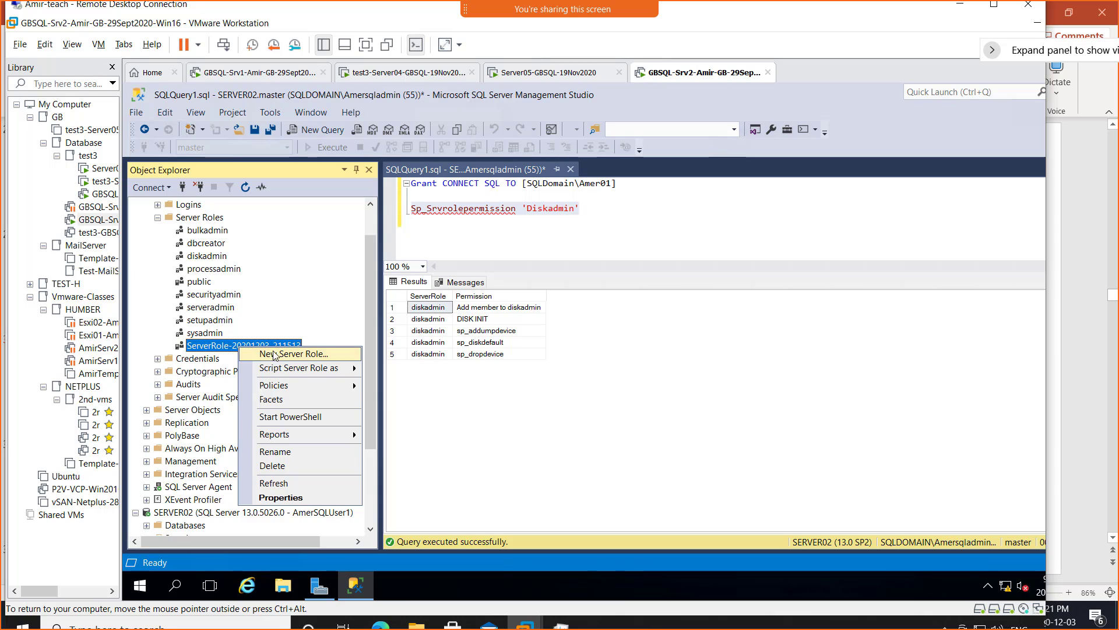
{"action": "left_click", "coordinate": [291, 454]}
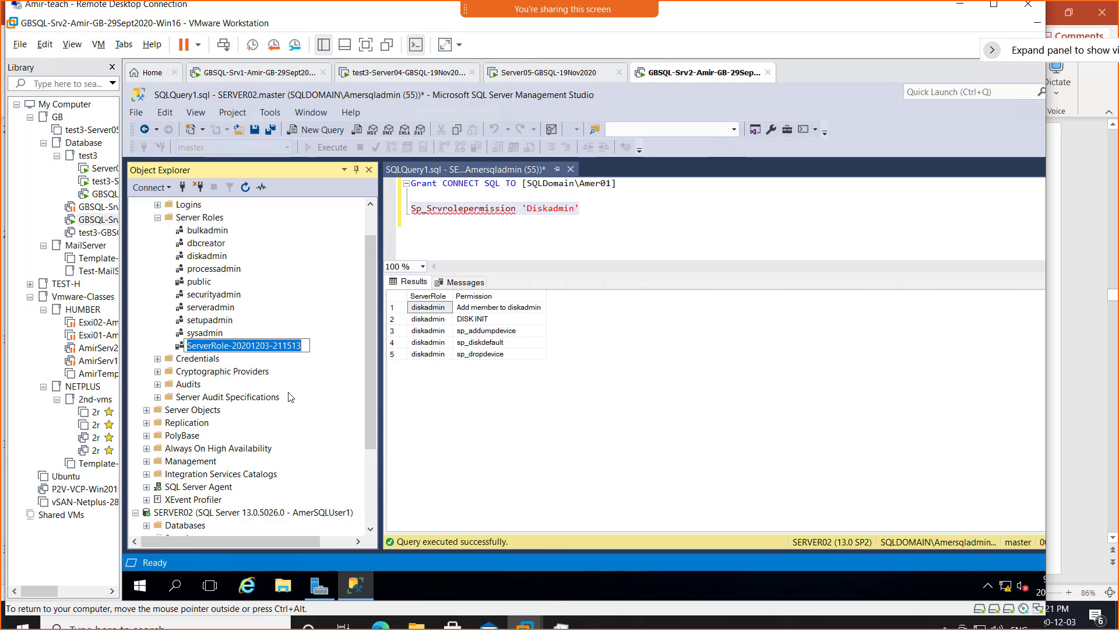
{"action": "key", "text": "End"}
{"action": "key", "text": "shift+Left"}
{"action": "key", "text": "shift+Left"}
{"action": "key", "text": "shift+Left"}
{"action": "key", "text": "shift+Left"}
{"action": "key", "text": "shift+Left"}
{"action": "key", "text": "shift+Left"}
{"action": "key", "text": "shift+Left"}
{"action": "key", "text": "shift+Left"}
{"action": "key", "text": "shift+Left"}
{"action": "key", "text": "shift+Left"}
{"action": "key", "text": "shift+Left"}
{"action": "key", "text": "shift+Left"}
{"action": "key", "text": "shift+Left"}
{"action": "key", "text": "shift+Left"}
{"action": "key", "text": "shift+Left"}
{"action": "key", "text": "shift+Left"}
{"action": "key", "text": "shift+Left"}
{"action": "key", "text": "shift+Right"}
{"action": "key", "text": "shift+Right"}
{"action": "key", "text": "shift+Right"}
{"action": "type", "text": "Custom"}
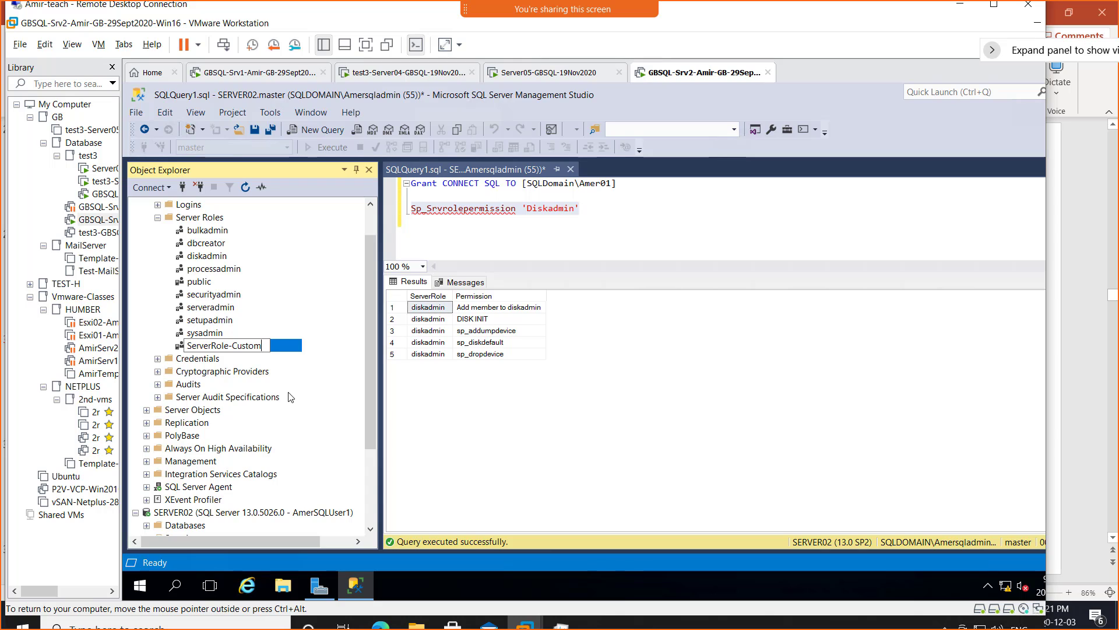
{"action": "type", "text": "Role1"}
{"action": "key", "text": "Return"}
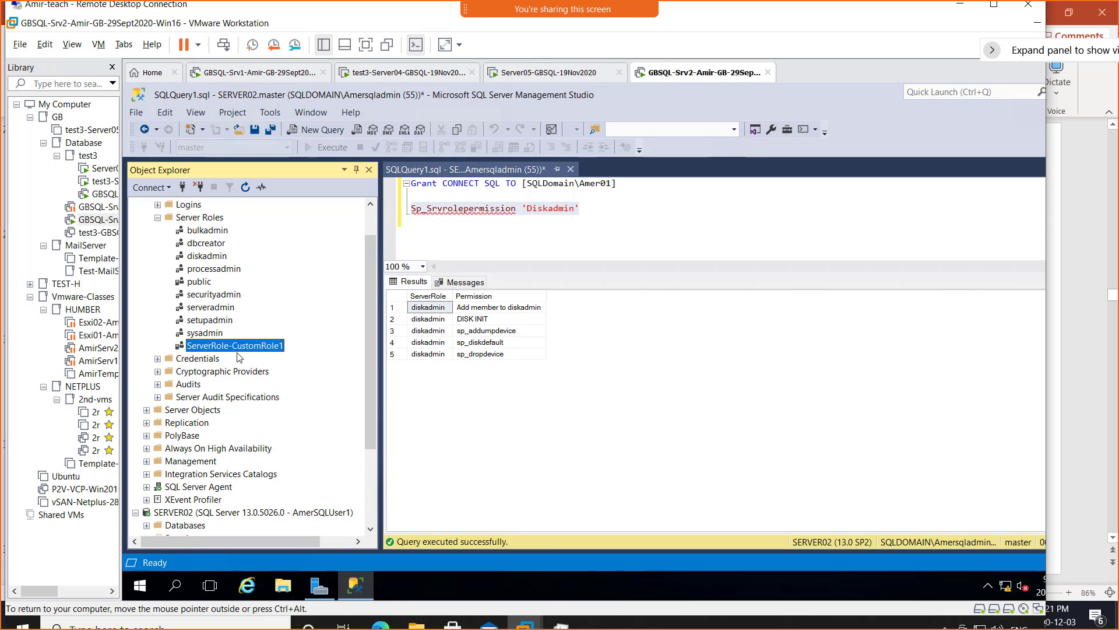
{"action": "right_click", "coordinate": [215, 348]}
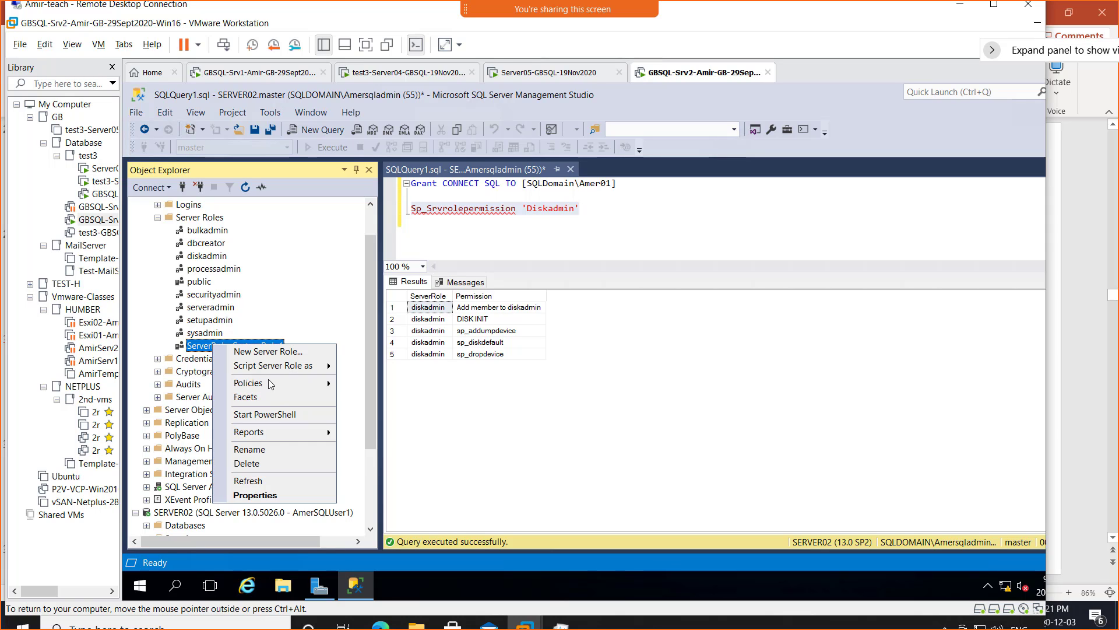
{"action": "left_click", "coordinate": [268, 450]}
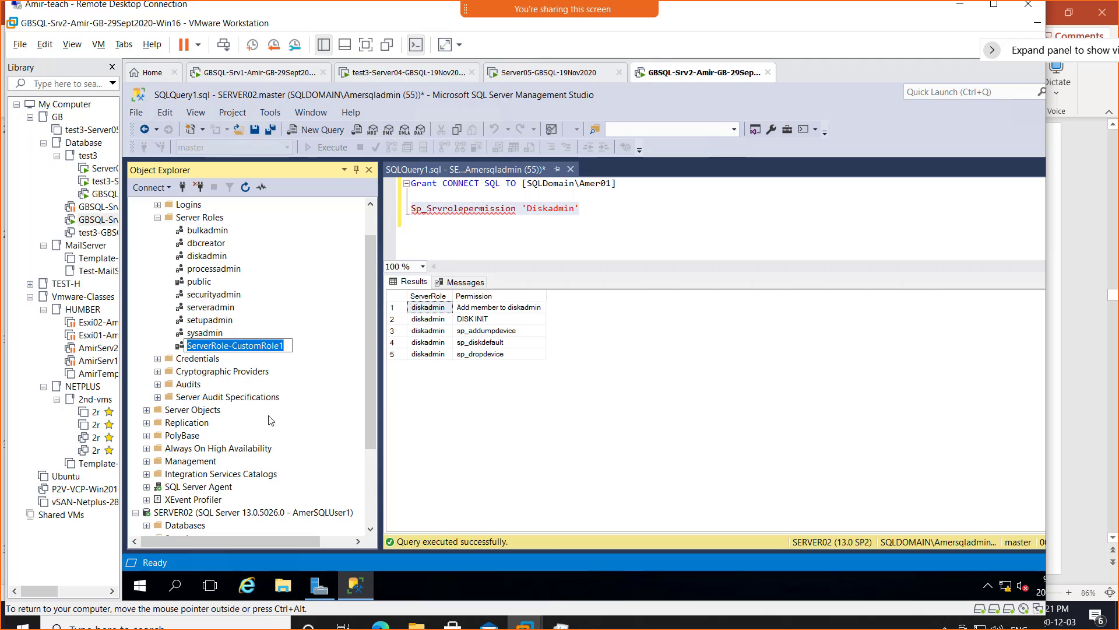
{"action": "right_click", "coordinate": [248, 345]}
{"action": "left_click", "coordinate": [277, 386]}
{"action": "left_click", "coordinate": [532, 220]}
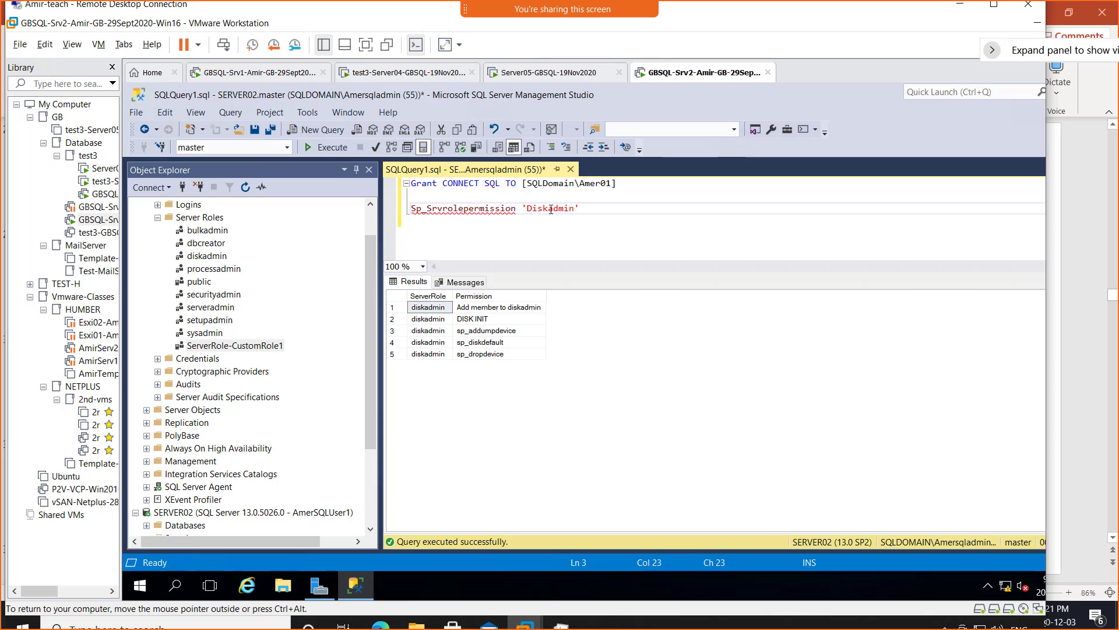
- Replace Diskadmin with 'ServerRole-CustomRole1' in sp_srvrolepermission and execute; it fails with Msg 15412
{"action": "left_click_drag", "start_coordinate": [526, 208], "coordinate": [575, 210]}
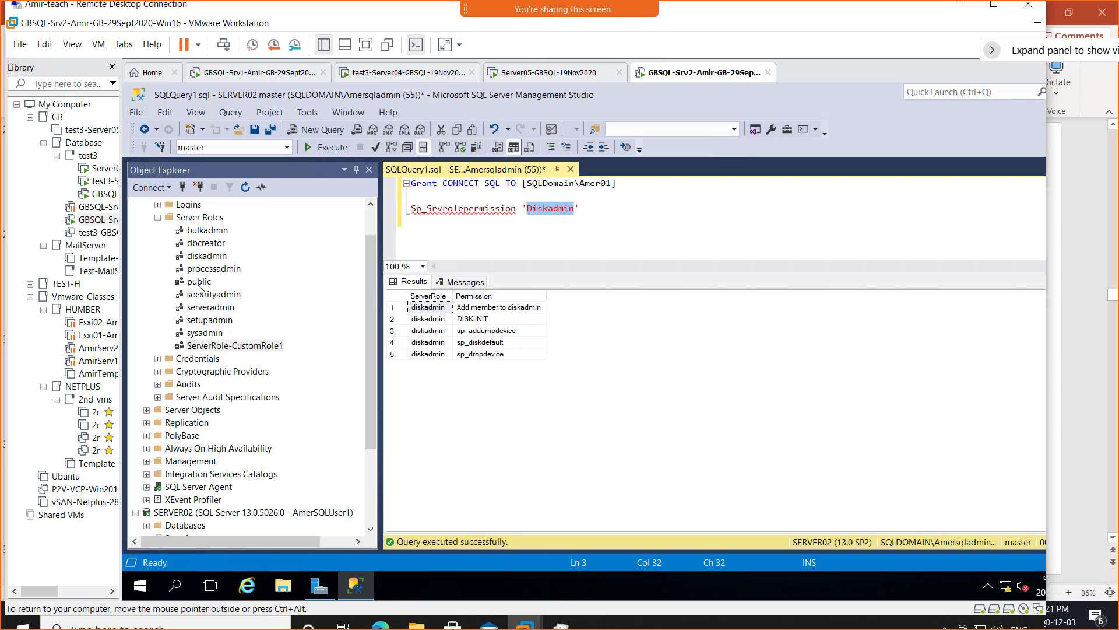
{"action": "key", "text": "ctrl+v"}
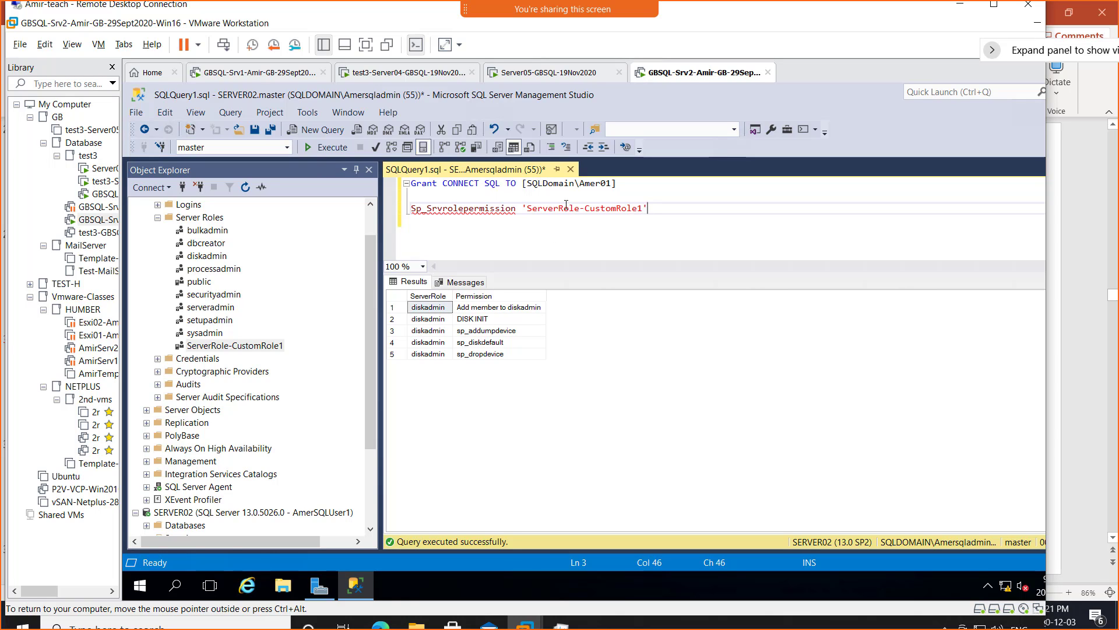
{"action": "left_click_drag", "start_coordinate": [648, 210], "coordinate": [407, 210]}
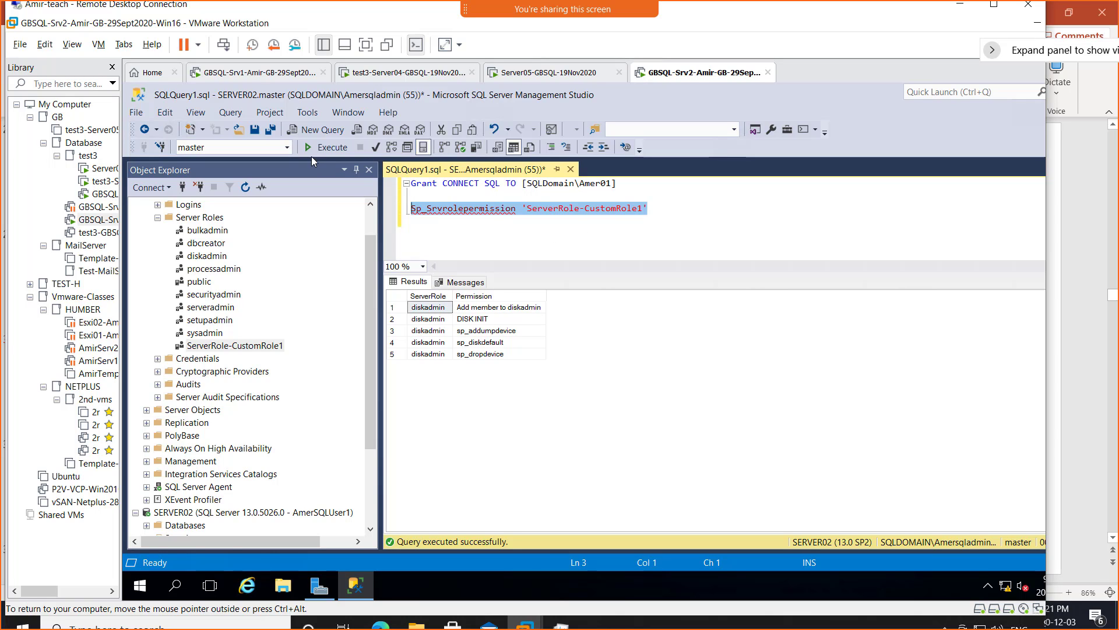
{"action": "left_click", "coordinate": [324, 147]}
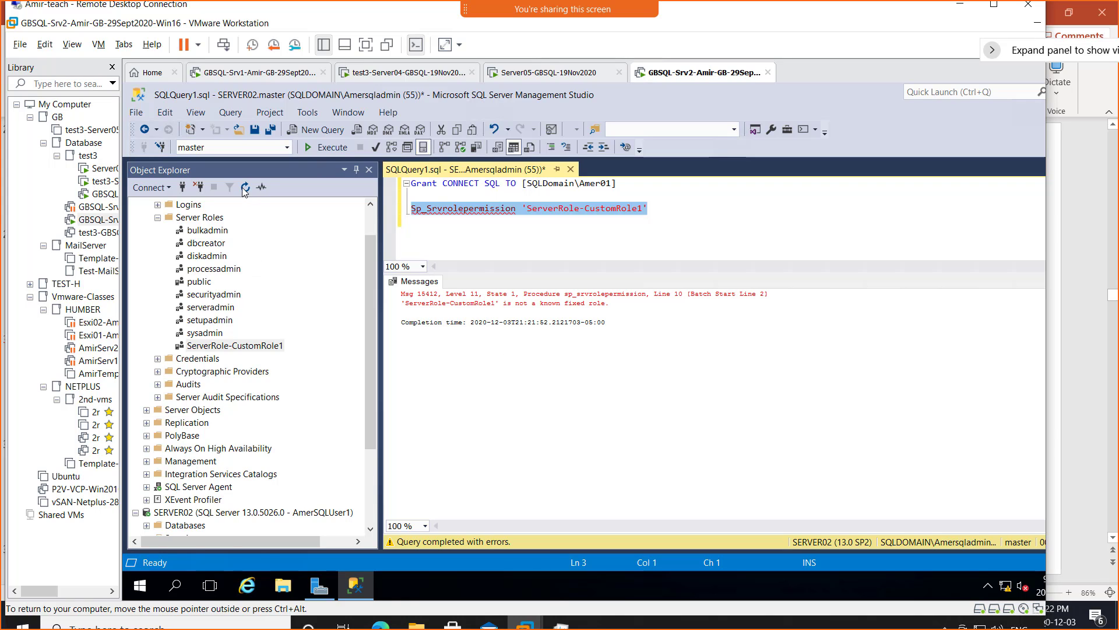
- Glance at the PowerPoint slides and return to the virtual machine's SSMS
{"action": "left_click", "coordinate": [247, 270]}
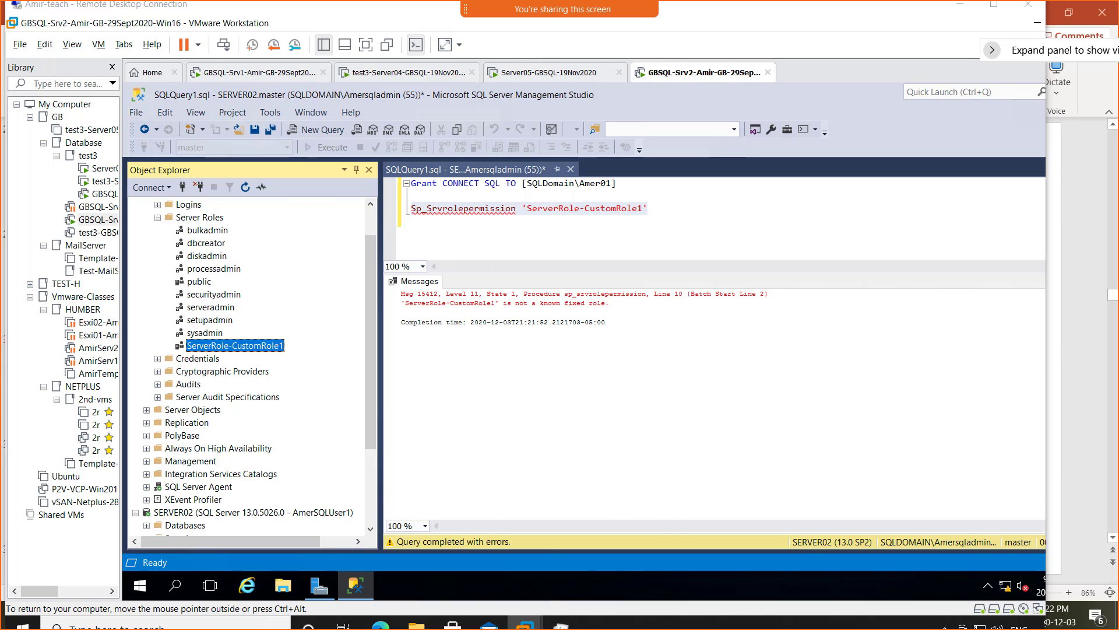
{"action": "left_click", "coordinate": [1090, 452]}
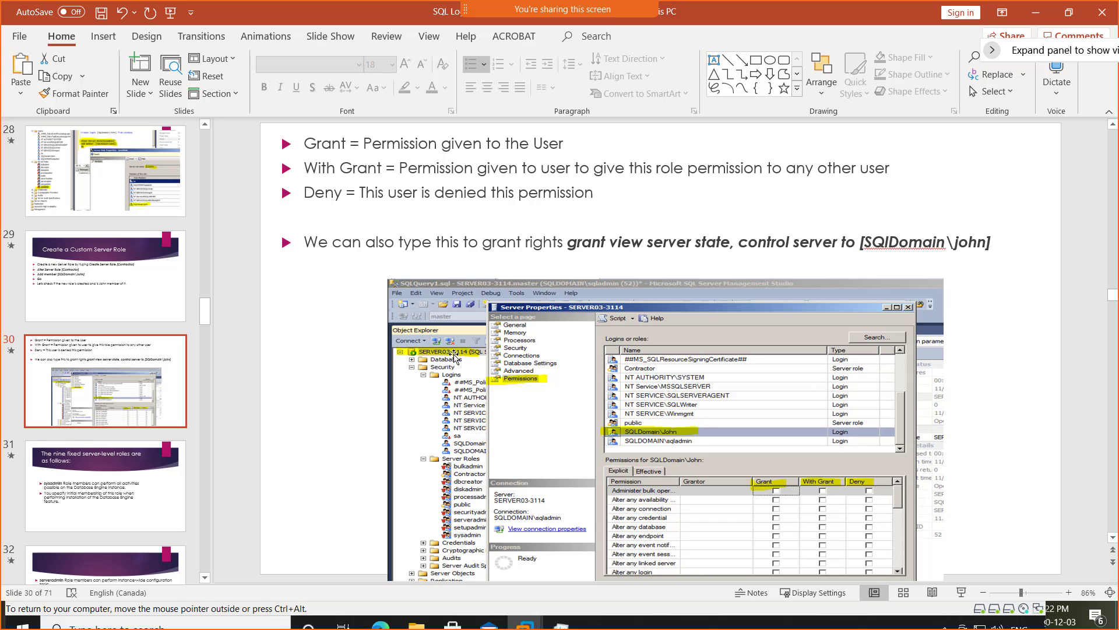
{"action": "key", "text": "alt+Tab"}
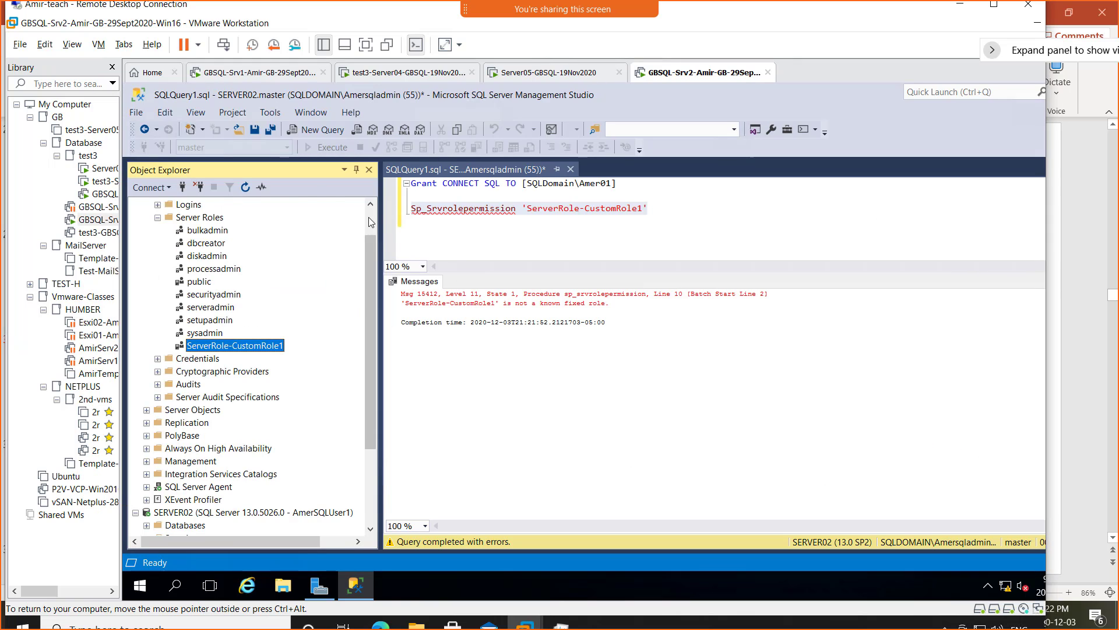
- Open SERVER02's Server Properties Permissions page and inspect ##MS_PolicySigningCertificate##'s granted permissions
{"action": "scroll", "coordinate": [368, 216], "scroll_direction": "up", "scroll_amount": 1}
{"action": "right_click", "coordinate": [201, 205]}
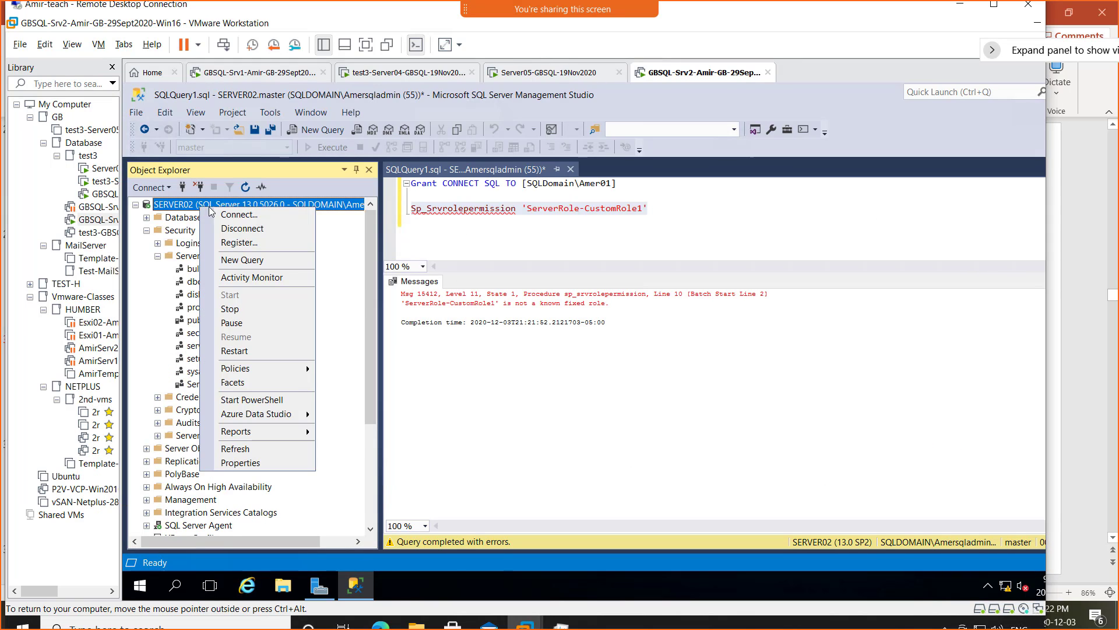
{"action": "left_click", "coordinate": [282, 464]}
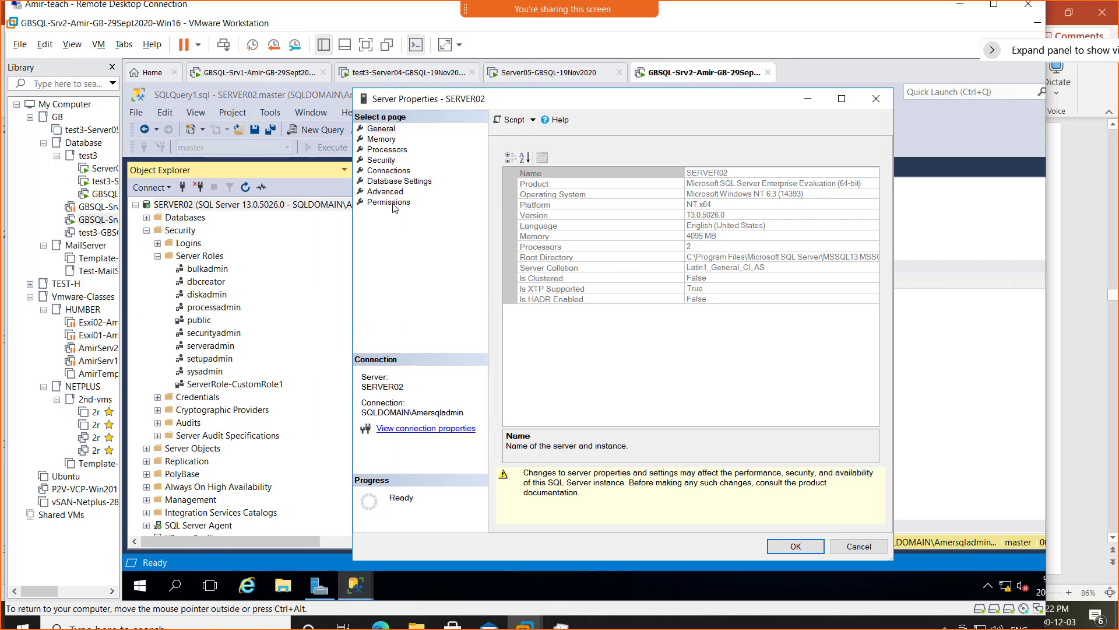
{"action": "left_click", "coordinate": [397, 202]}
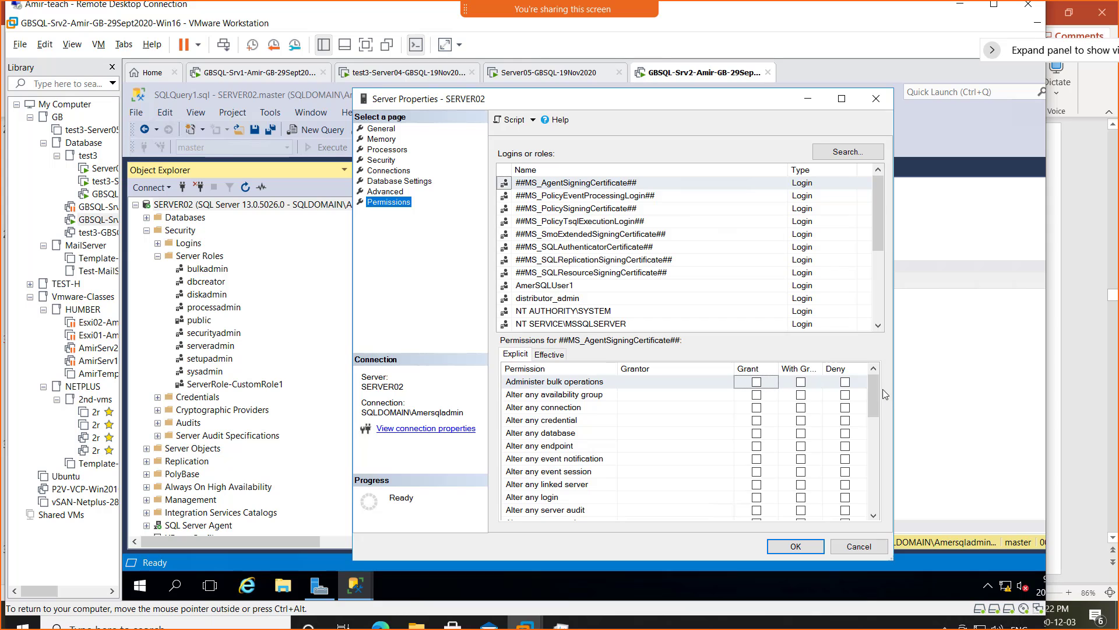
{"action": "left_click", "coordinate": [607, 197]}
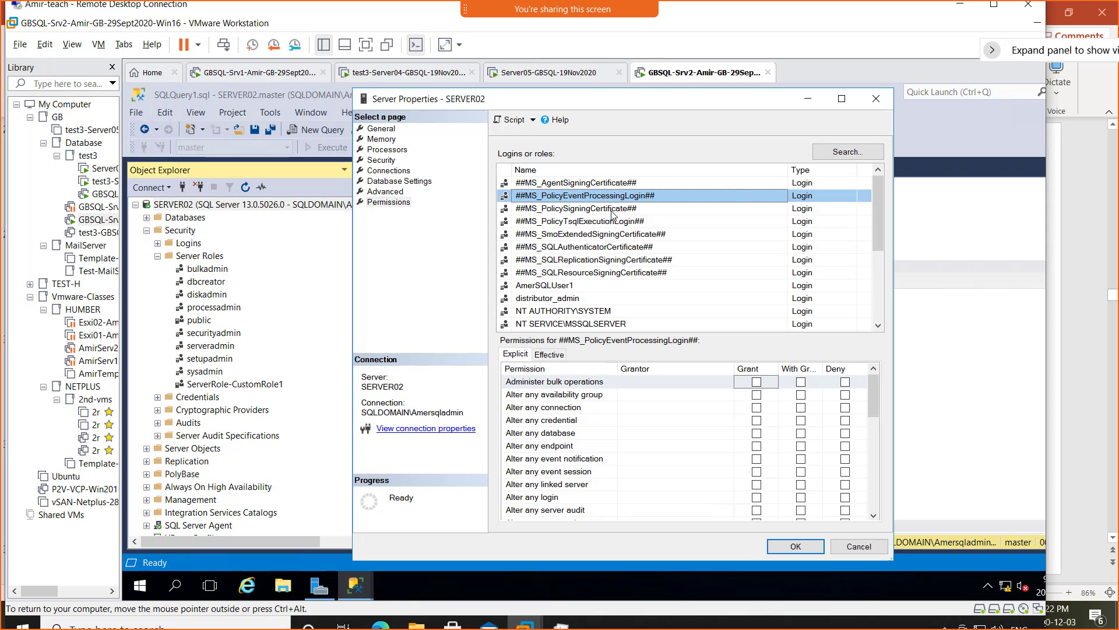
{"action": "left_click", "coordinate": [612, 210]}
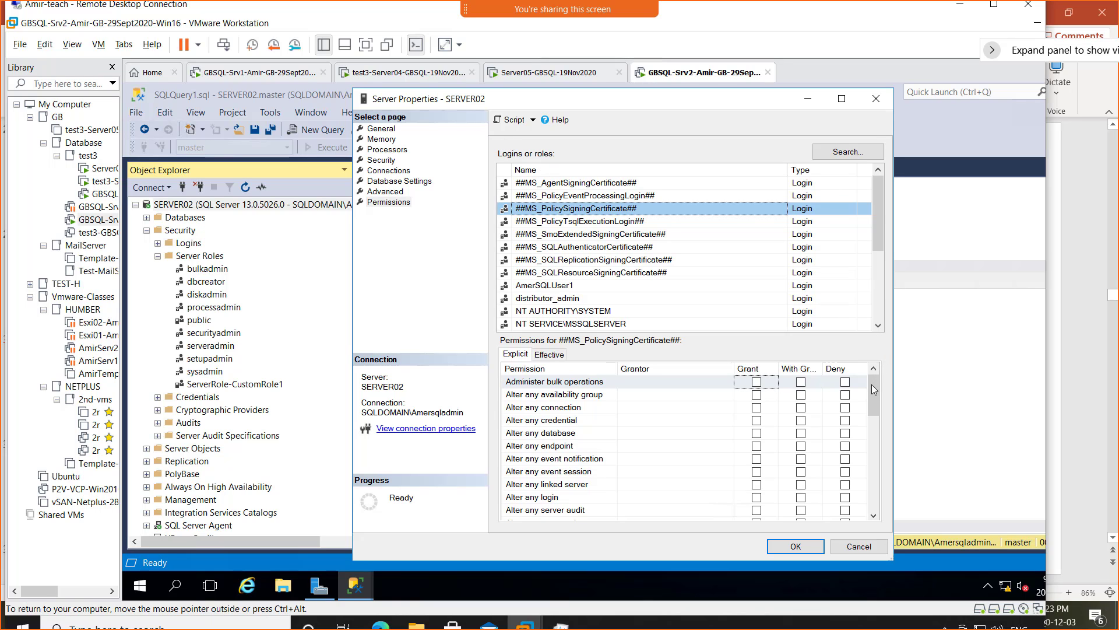
{"action": "left_click_drag", "start_coordinate": [872, 392], "coordinate": [878, 497]}
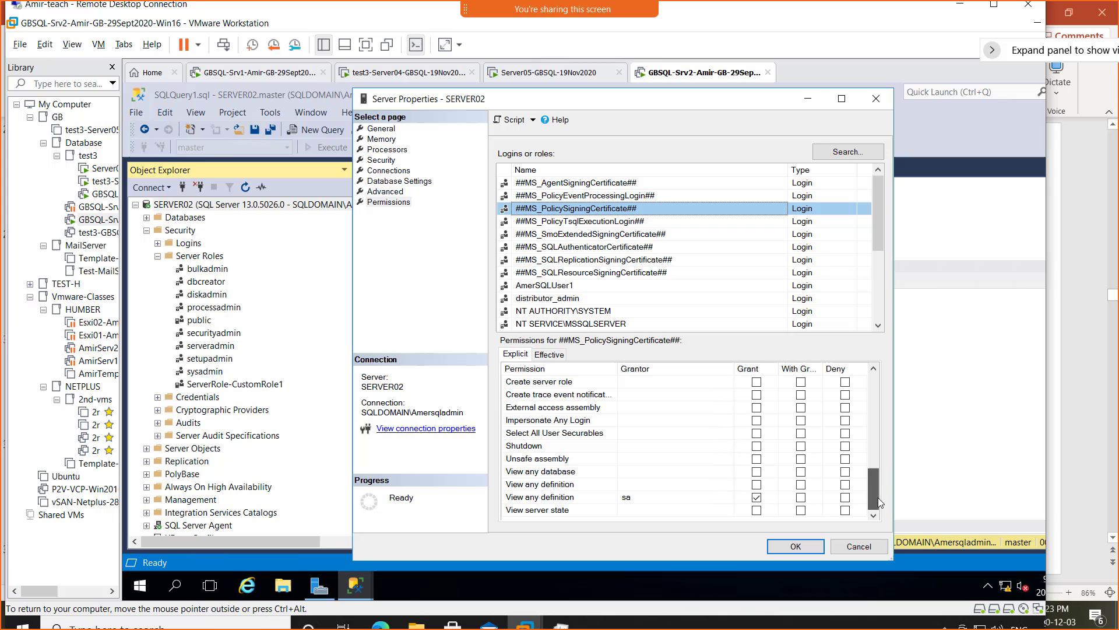
- Browse SERVER02's Advanced, Database Settings, Connections, Security and Processors property pages
{"action": "left_click", "coordinate": [387, 191]}
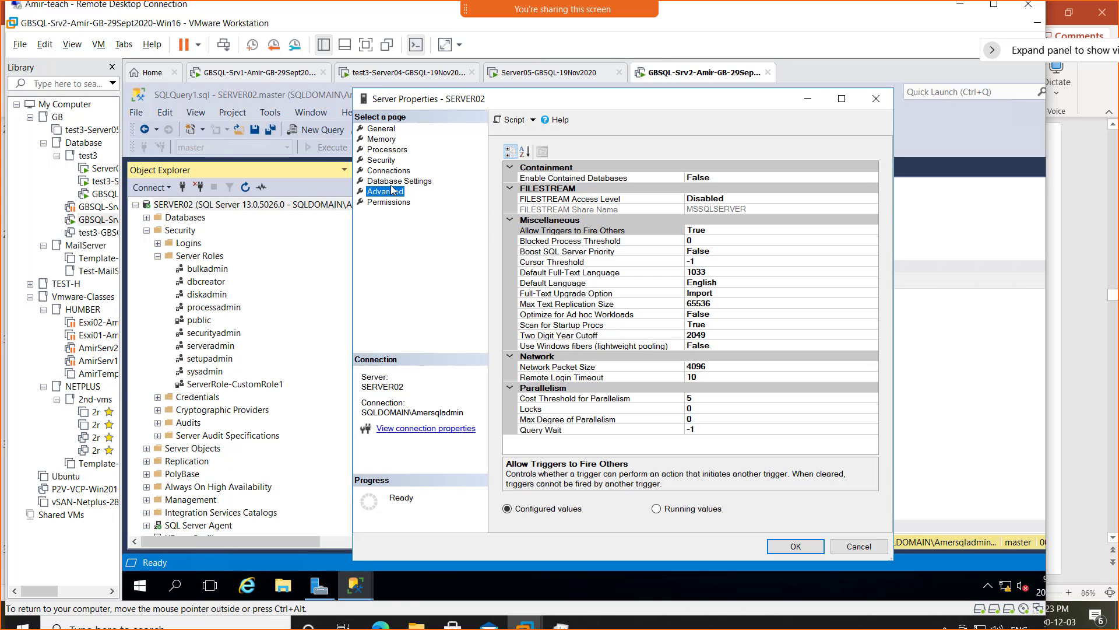
{"action": "left_click", "coordinate": [396, 182]}
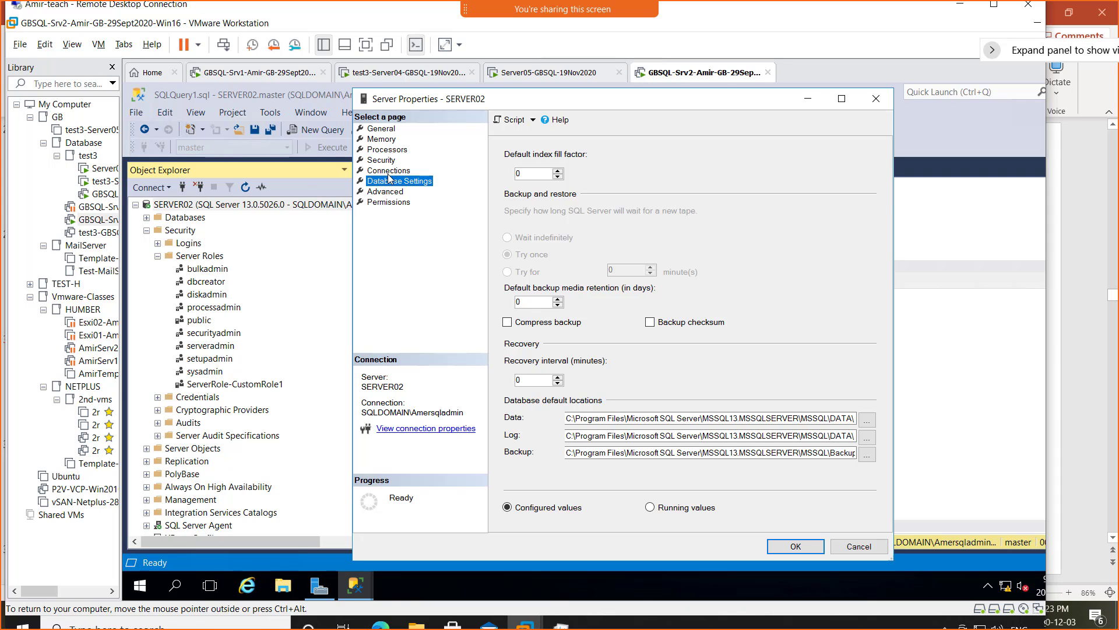
{"action": "left_click", "coordinate": [388, 175]}
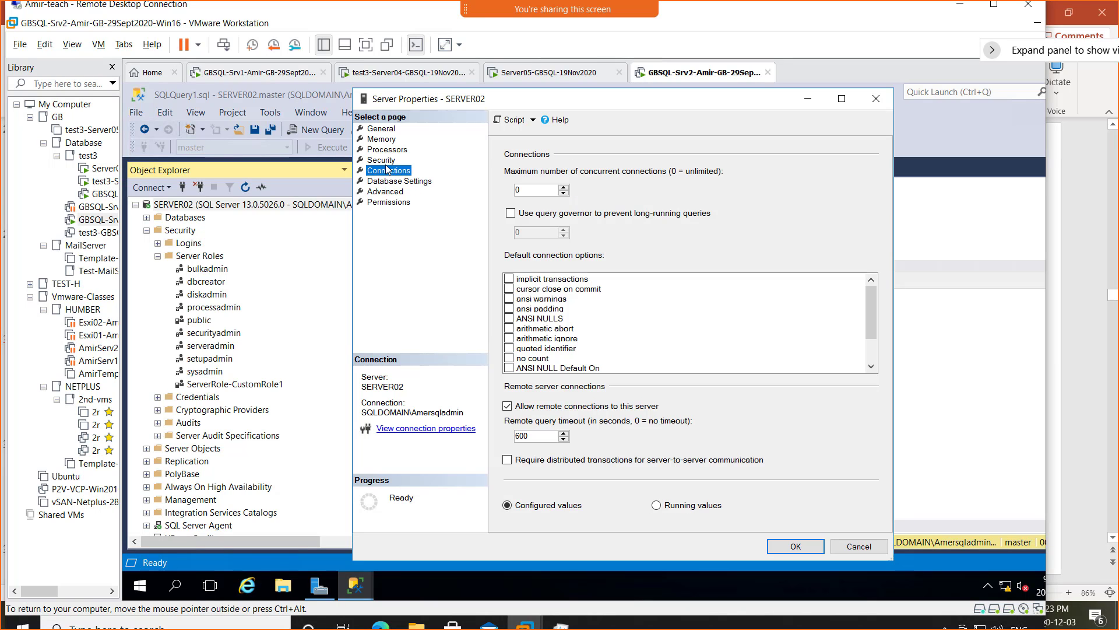
{"action": "left_click", "coordinate": [385, 161]}
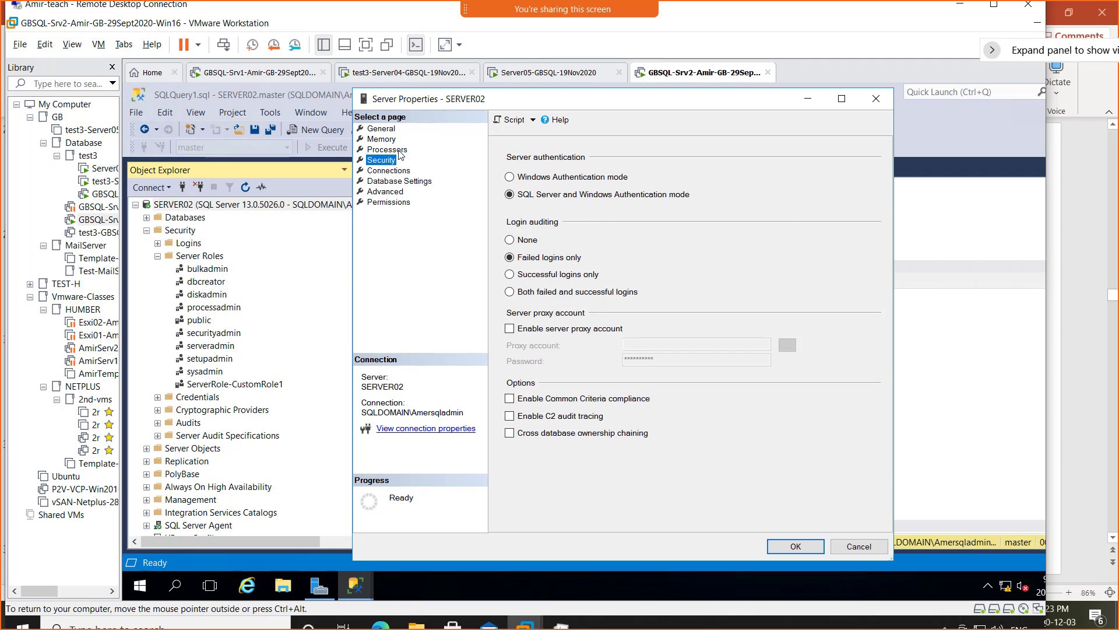
{"action": "left_click", "coordinate": [399, 150]}
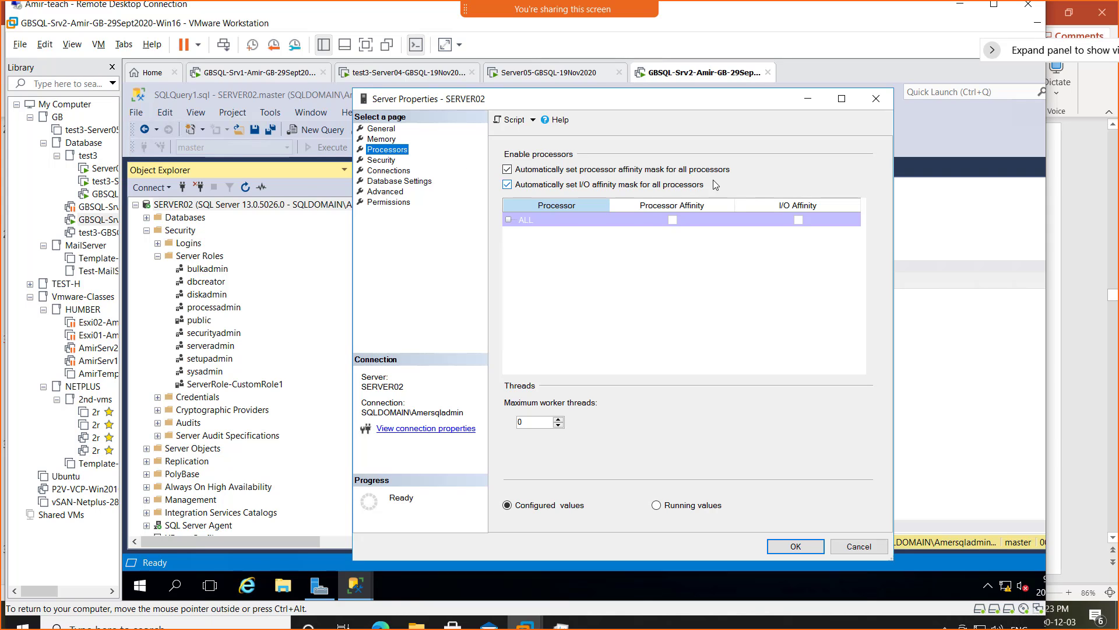
- Inspect the maximum server memory value on the Memory page, return to General, and cancel without changes
{"action": "left_click", "coordinate": [381, 139]}
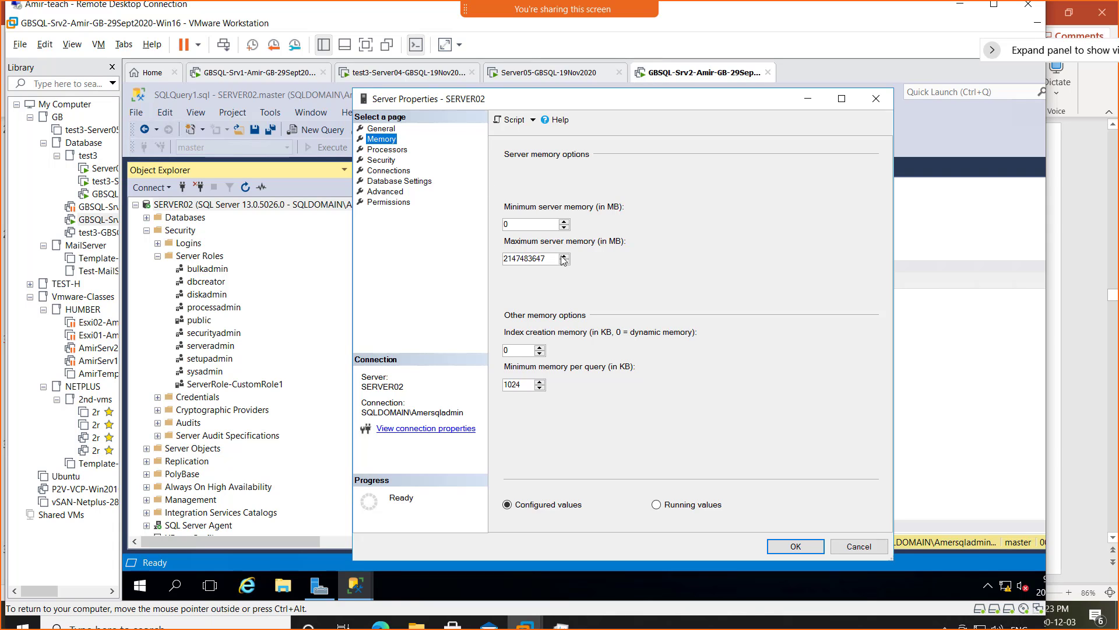
{"action": "left_click_drag", "start_coordinate": [550, 259], "coordinate": [495, 269]}
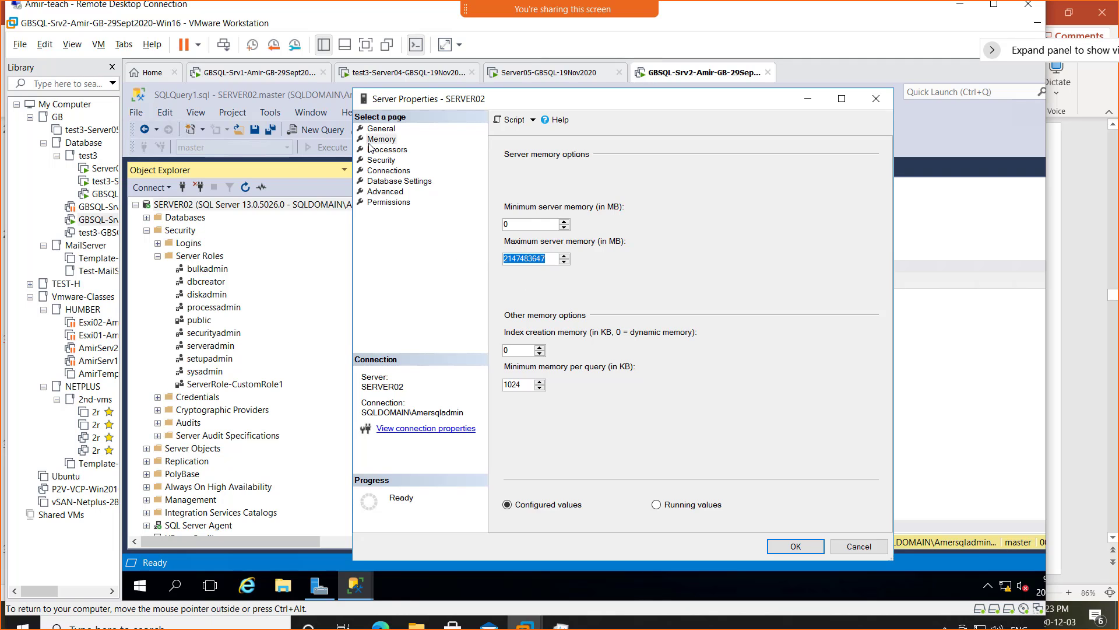
{"action": "left_click", "coordinate": [381, 129]}
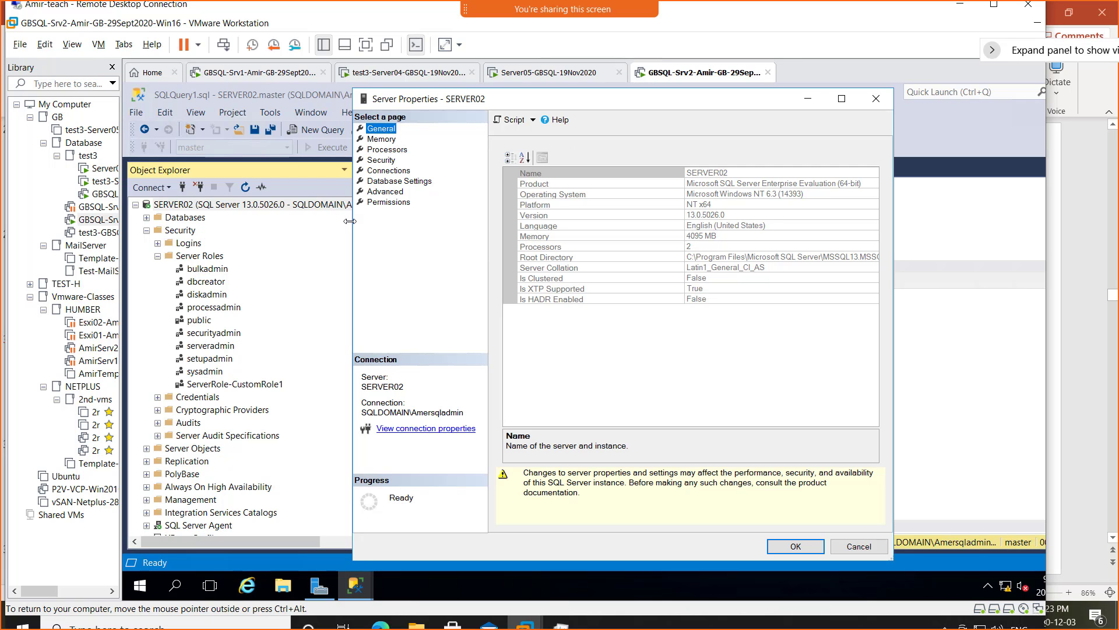
{"action": "left_click", "coordinate": [851, 549]}
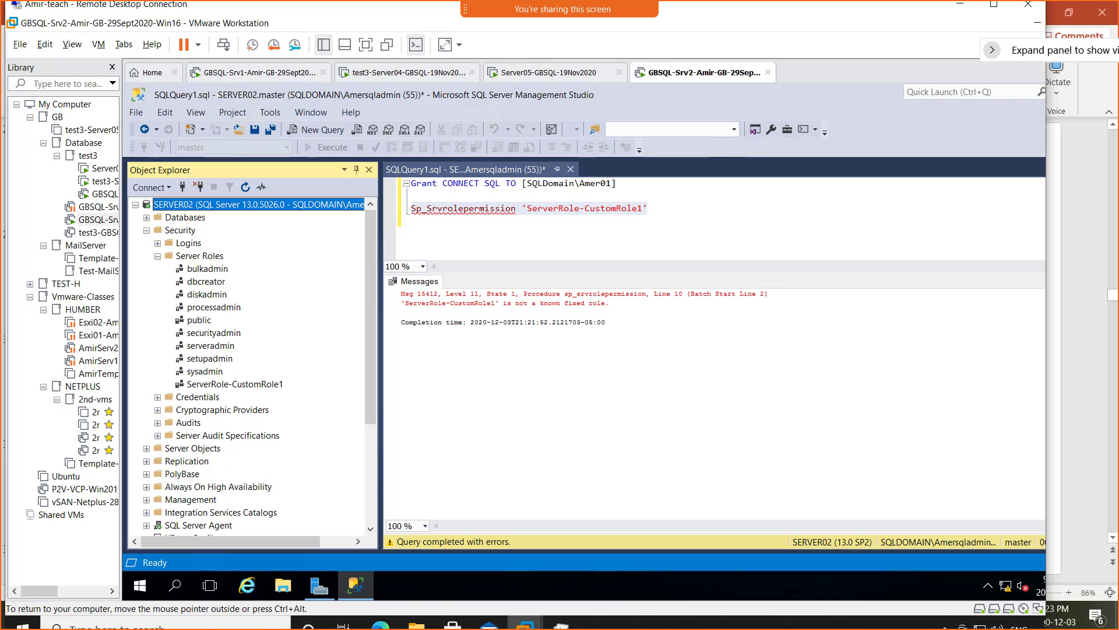
- Show PowerPoint slide 31, 'The nine fixed server-level roles are as follows:'
{"action": "left_click", "coordinate": [1080, 513]}
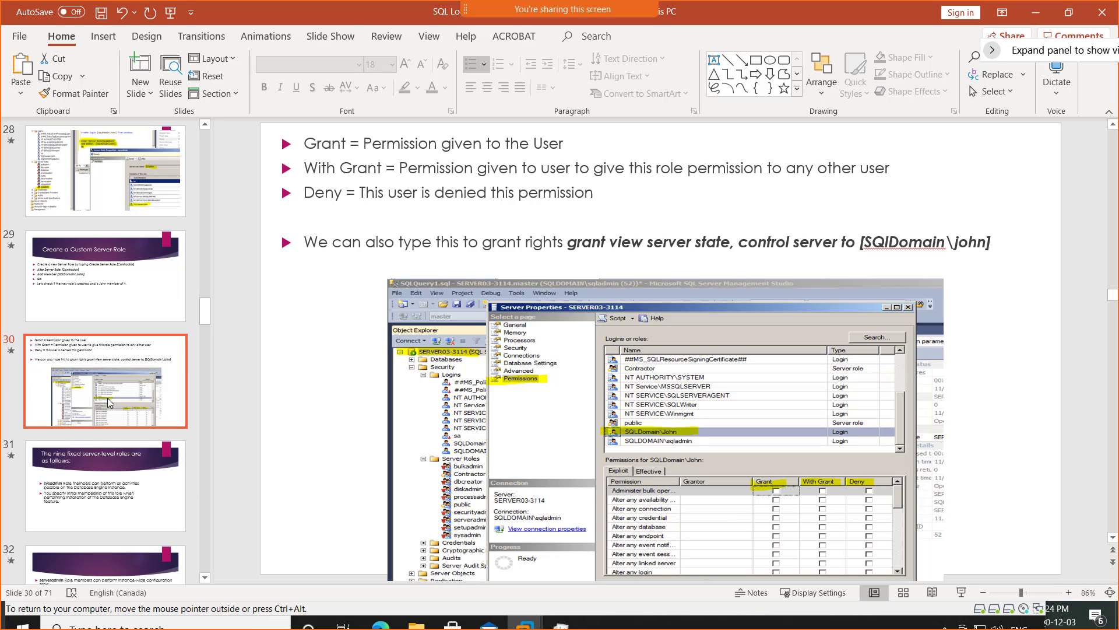
{"action": "left_click", "coordinate": [97, 489]}
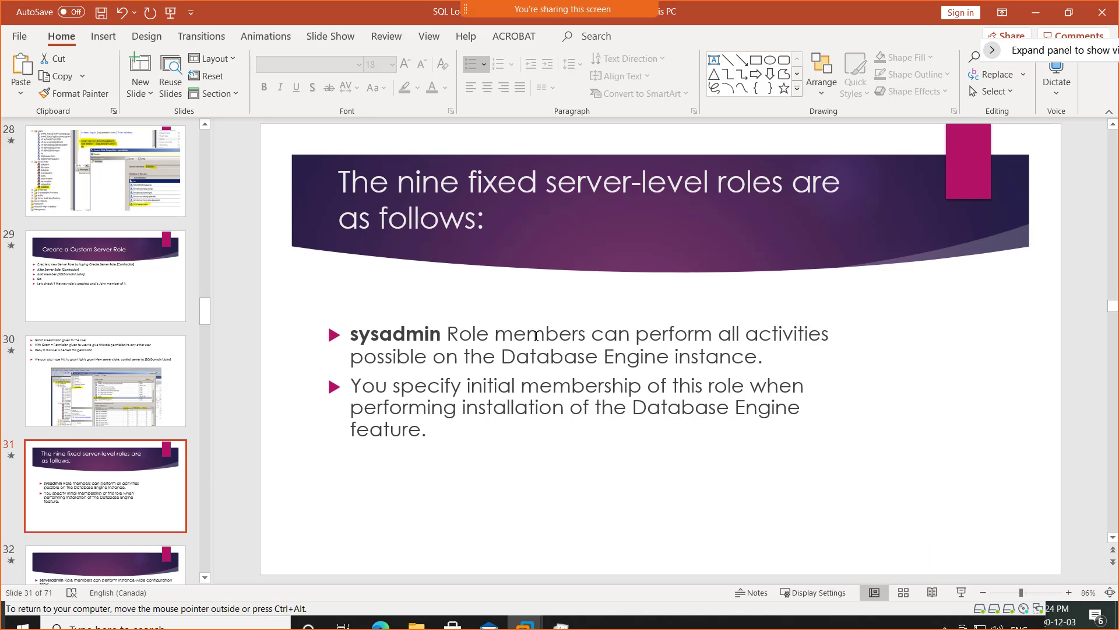
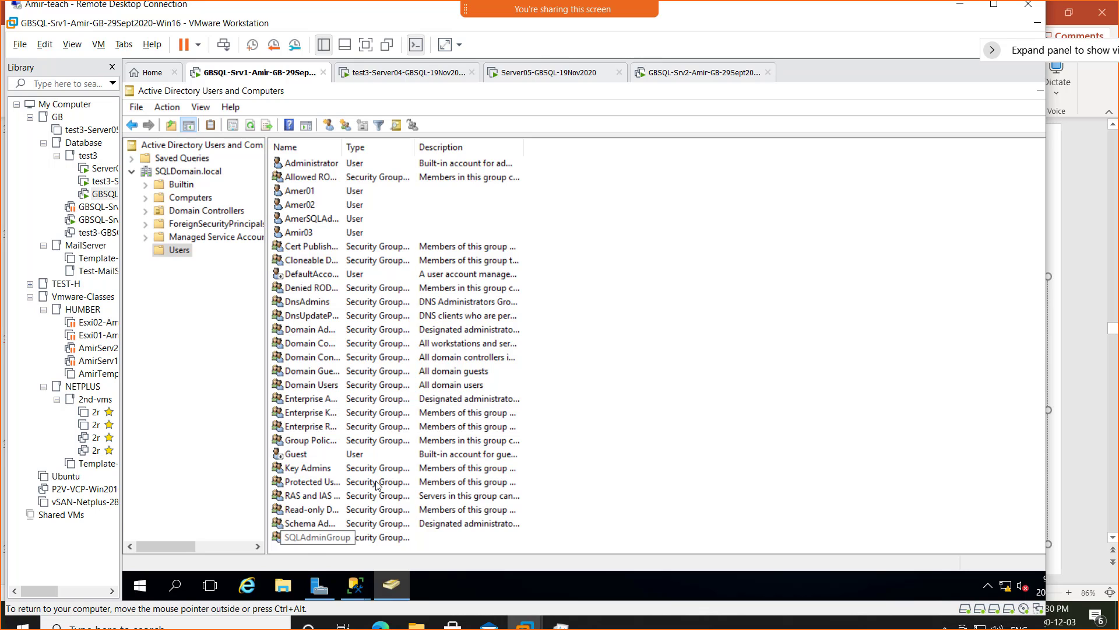
- Minimize the remote session to reveal slide 35 with the ALTER SERVER ROLE serveradmin example
{"action": "left_click", "coordinate": [959, 8]}
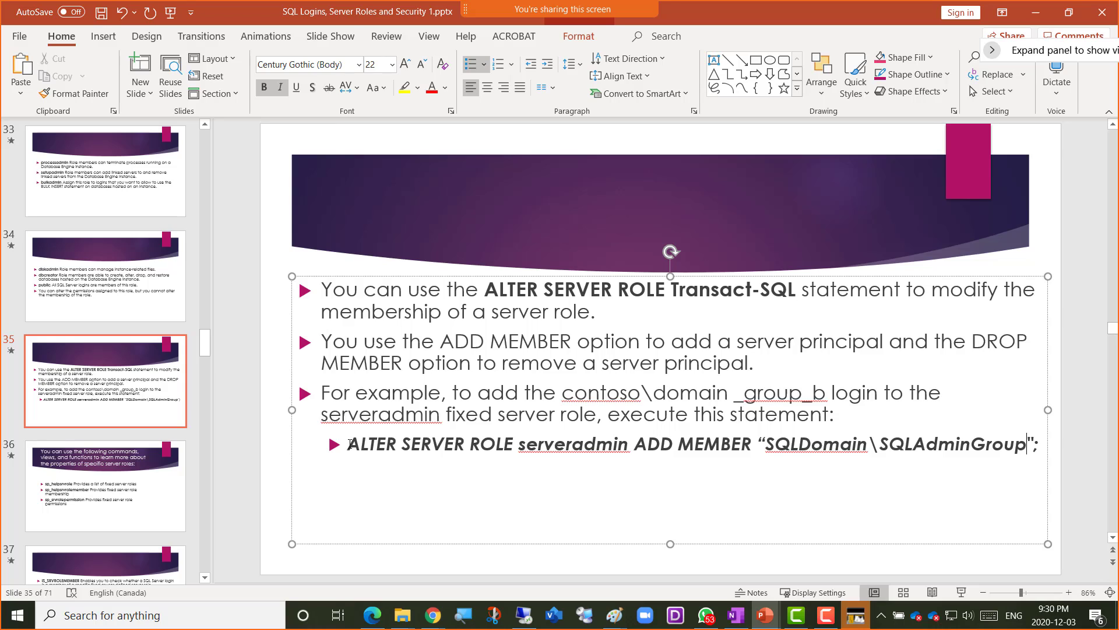
- Copy the ALTER SERVER ROLE serveradmin ADD MEMBER statement from slide 35 and return to the VM window
{"action": "left_click_drag", "start_coordinate": [350, 444], "coordinate": [1036, 446]}
{"action": "key", "text": "ctrl+c"}
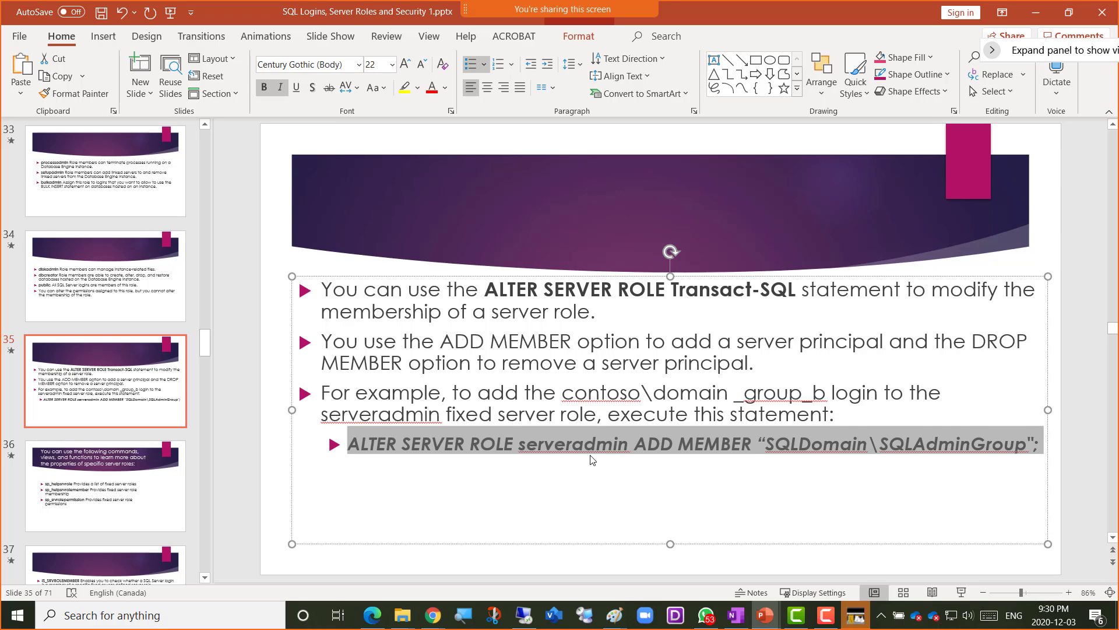
{"action": "right_click", "coordinate": [524, 444]}
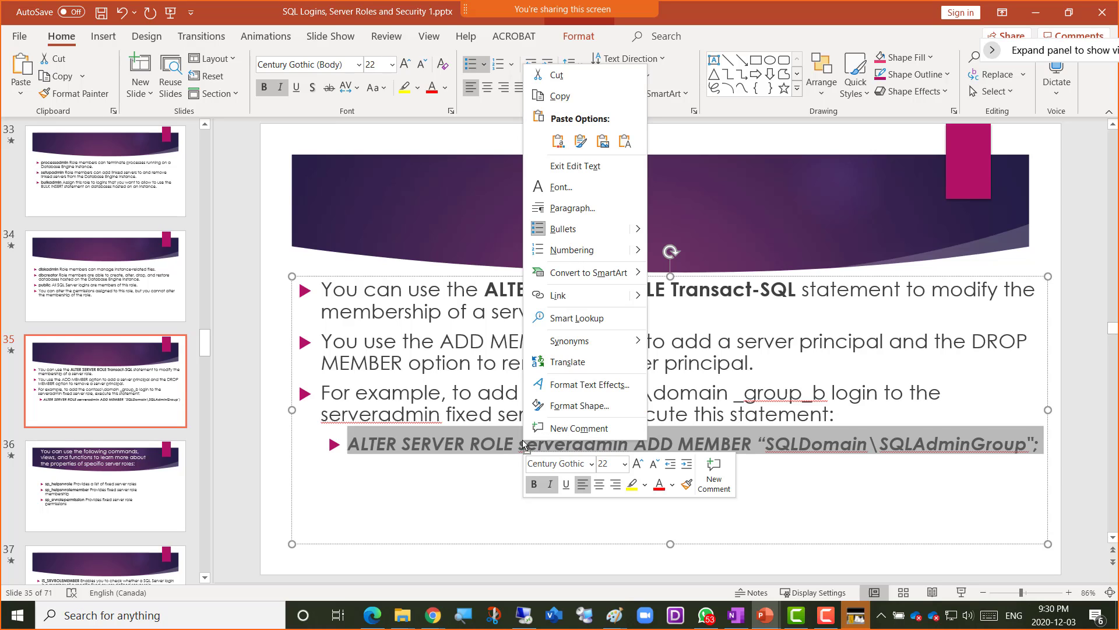
{"action": "left_click", "coordinate": [559, 97]}
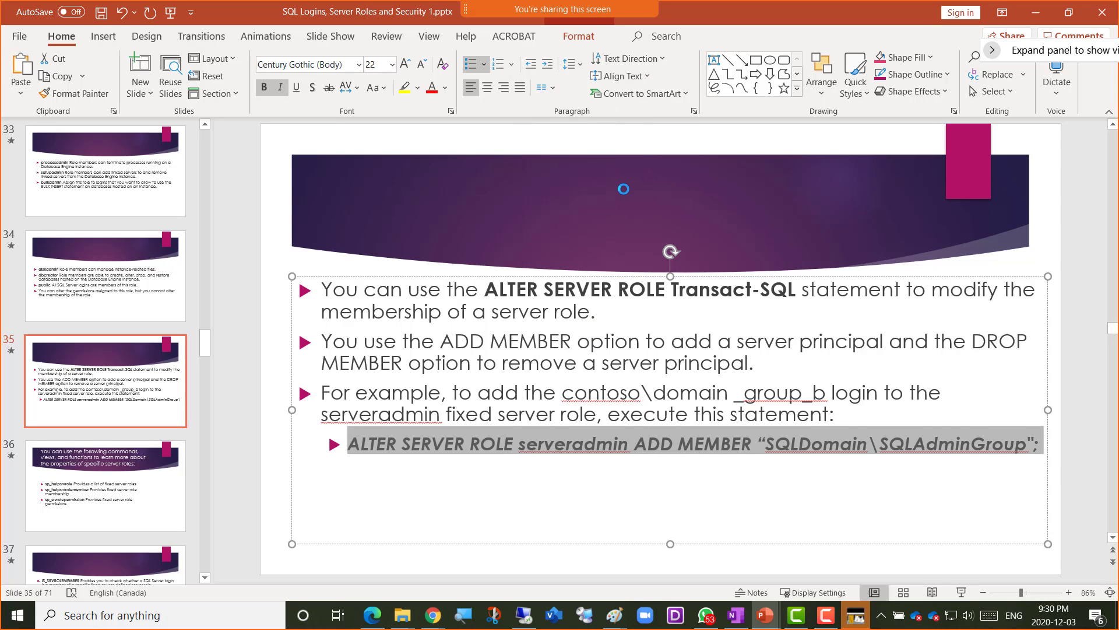
{"action": "left_click", "coordinate": [525, 615]}
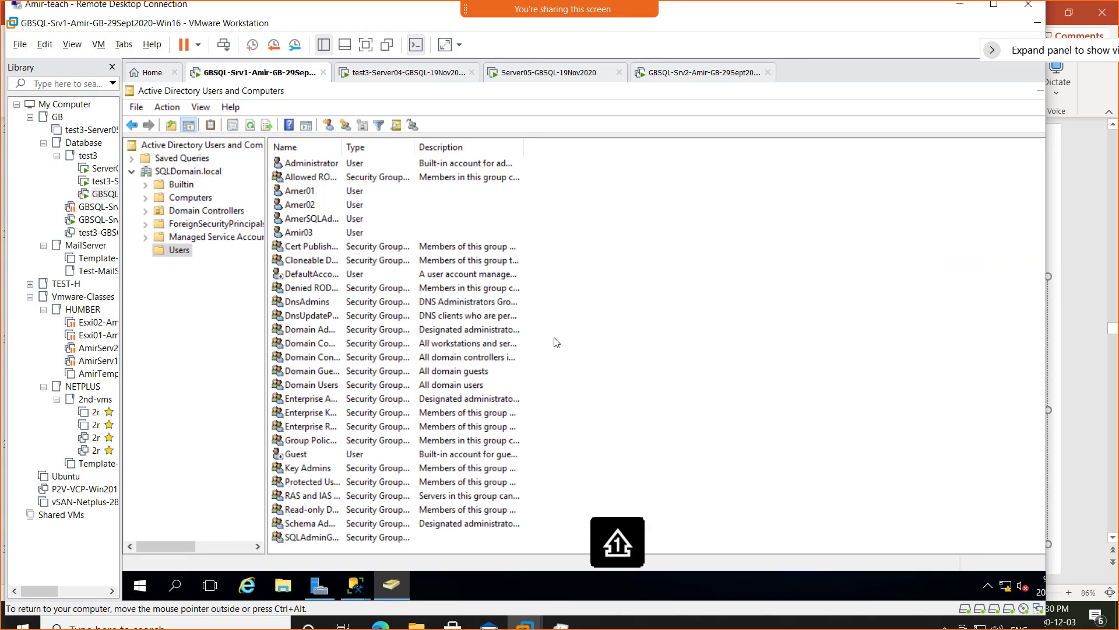
- Paste the ALTER SERVER ROLE statement on a new line in SERVER02's SSMS query
{"action": "left_click", "coordinate": [674, 75]}
{"action": "left_click", "coordinate": [664, 208]}
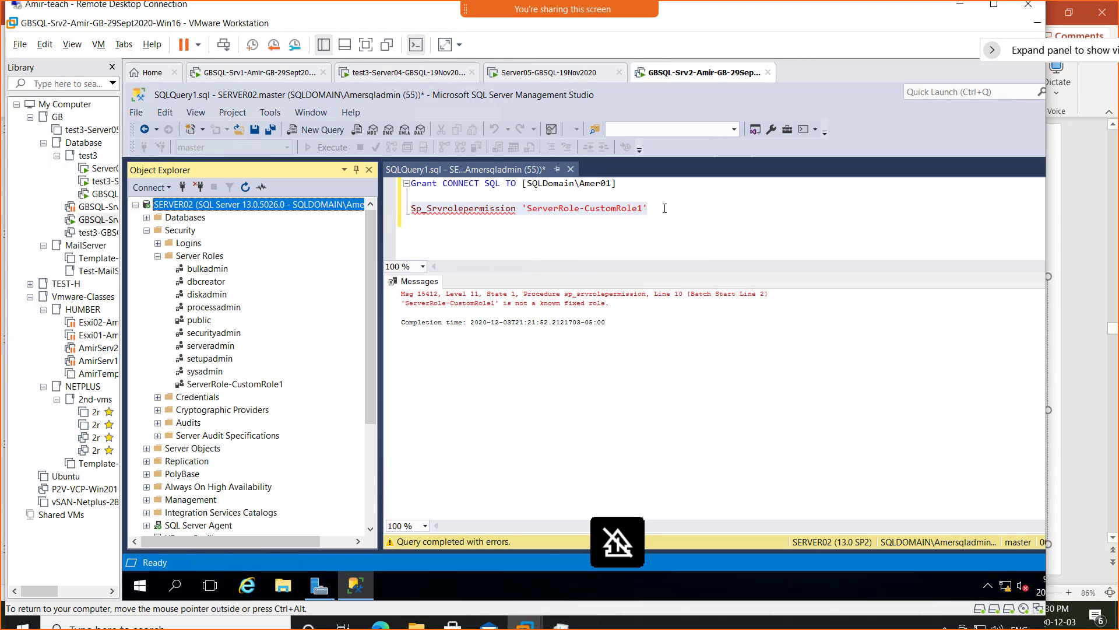
{"action": "key", "text": "Return"}
{"action": "key", "text": "Return"}
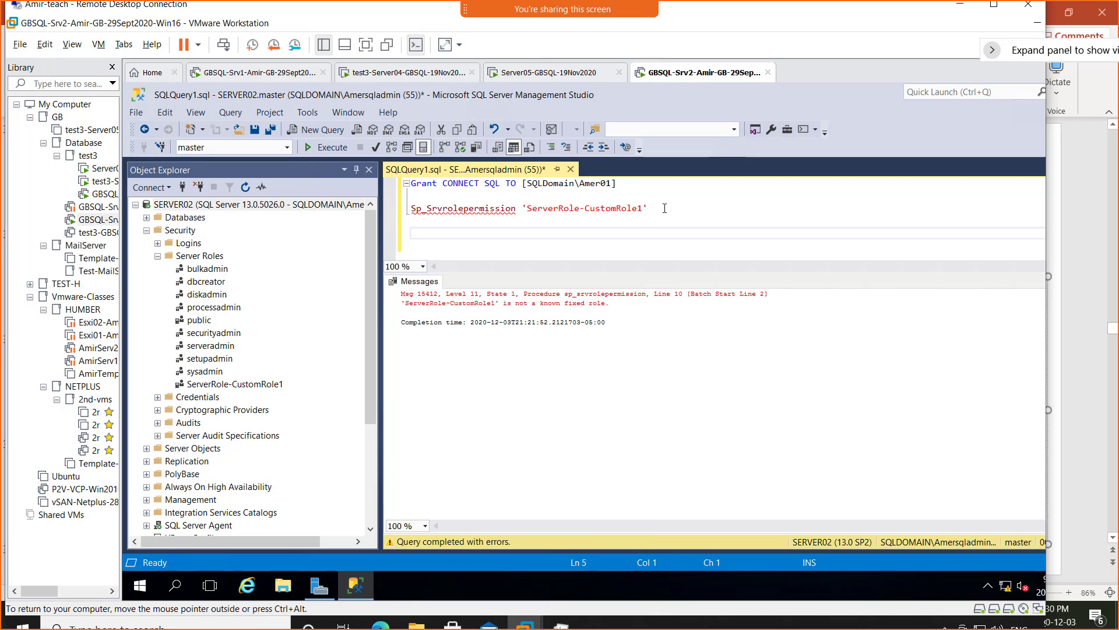
{"action": "right_click", "coordinate": [470, 231]}
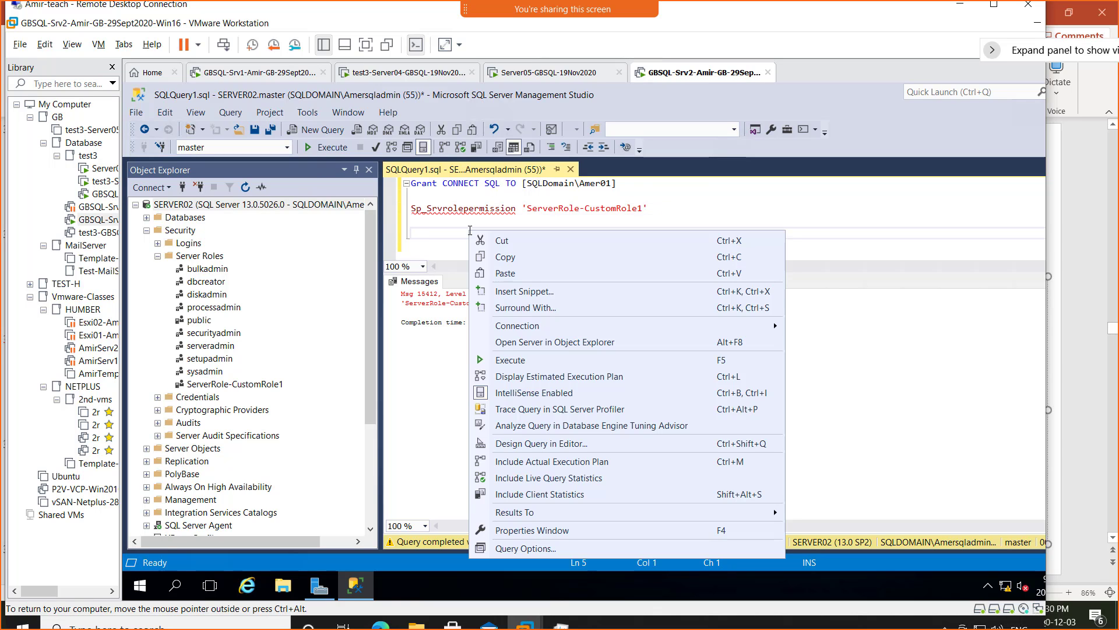
{"action": "left_click", "coordinate": [504, 274]}
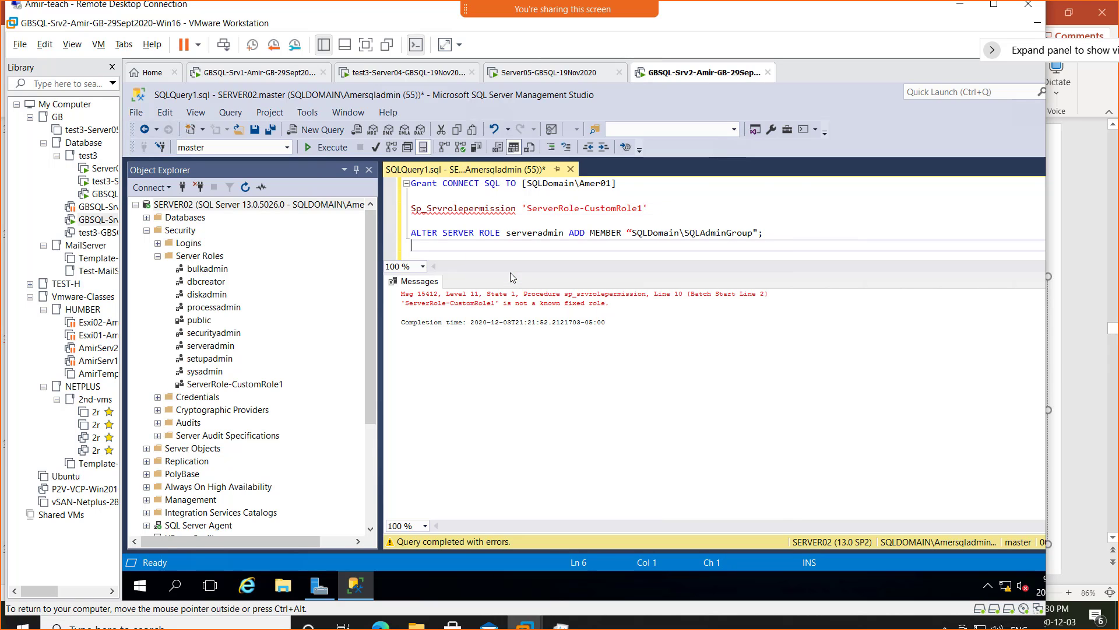
- Replace the curly quotes around SQLDomain\SQLAdminGroup with straight ones and execute the line, getting Msg 15151
{"action": "left_click", "coordinate": [771, 232]}
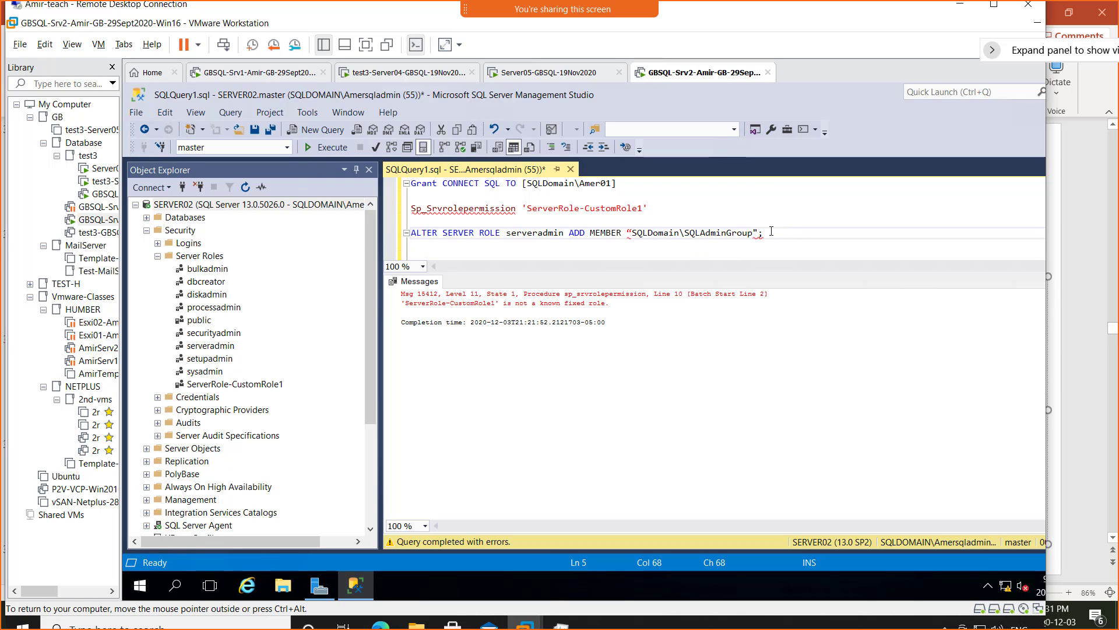
{"action": "key", "text": "Left"}
{"action": "key", "text": "Left"}
{"action": "key", "text": "Left"}
{"action": "key", "text": "Left"}
{"action": "key", "text": "Left"}
{"action": "key", "text": "Left"}
{"action": "key", "text": "Left"}
{"action": "key", "text": "Left"}
{"action": "key", "text": "Left"}
{"action": "key", "text": "Left"}
{"action": "key", "text": "Left"}
{"action": "key", "text": "Left"}
{"action": "key", "text": "Left"}
{"action": "key", "text": "Left"}
{"action": "key", "text": "Left"}
{"action": "key", "text": "Left"}
{"action": "key", "text": "Left"}
{"action": "key", "text": "Left"}
{"action": "key", "text": "Left"}
{"action": "key", "text": "Left"}
{"action": "key", "text": "Left"}
{"action": "key", "text": "Left"}
{"action": "key", "text": "Left"}
{"action": "key", "text": "Left"}
{"action": "key", "text": "Left"}
{"action": "key", "text": "Left"}
{"action": "key", "text": "Left"}
{"action": "key", "text": "Left"}
{"action": "key", "text": "Left"}
{"action": "key", "text": "Left"}
{"action": "key", "text": "Left"}
{"action": "key", "text": "Left"}
{"action": "key", "text": "Right"}
{"action": "key", "text": "Right"}
{"action": "key", "text": "shift+Left"}
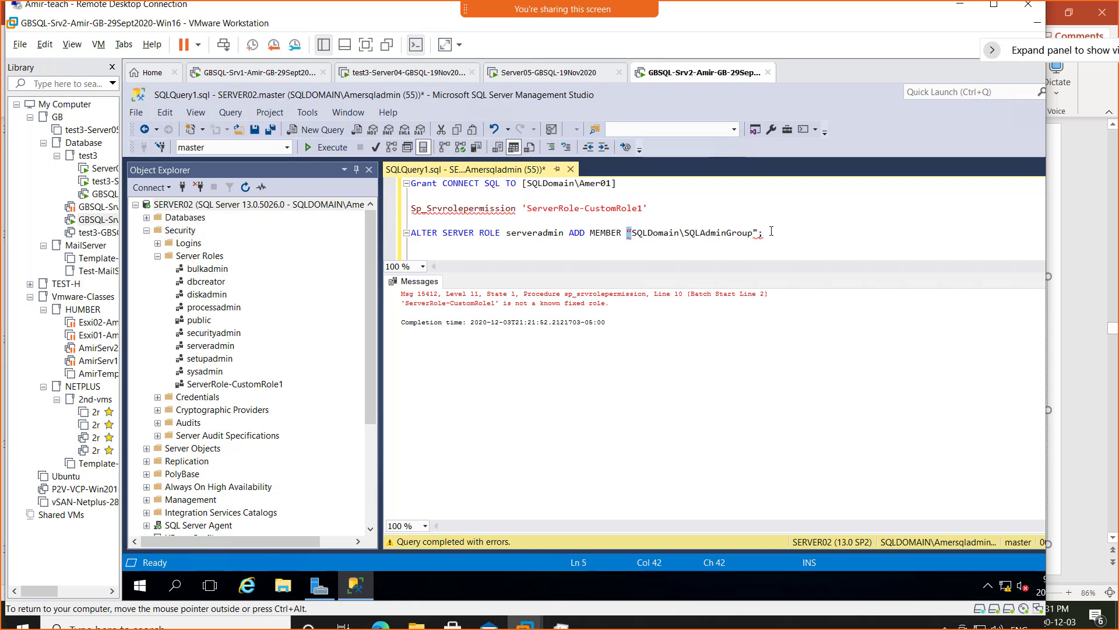
{"action": "type", "text": "'"}
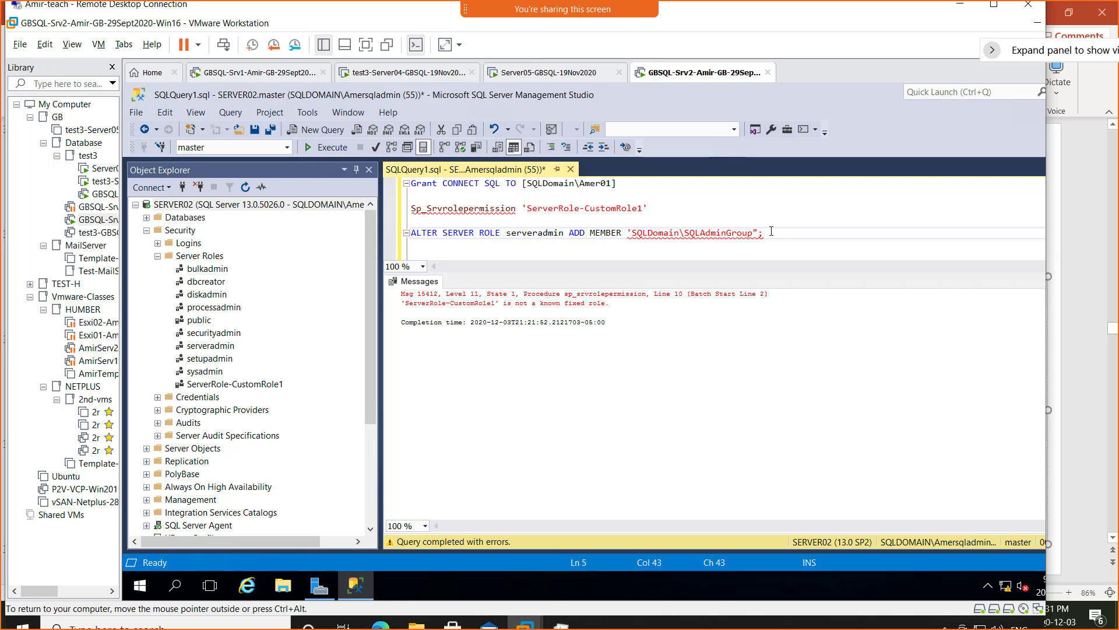
{"action": "key", "text": "BackSpace"}
{"action": "type", "text": "\""}
{"action": "key", "text": "Right"}
{"action": "key", "text": "Right"}
{"action": "key", "text": "Right"}
{"action": "key", "text": "Right"}
{"action": "key", "text": "Right"}
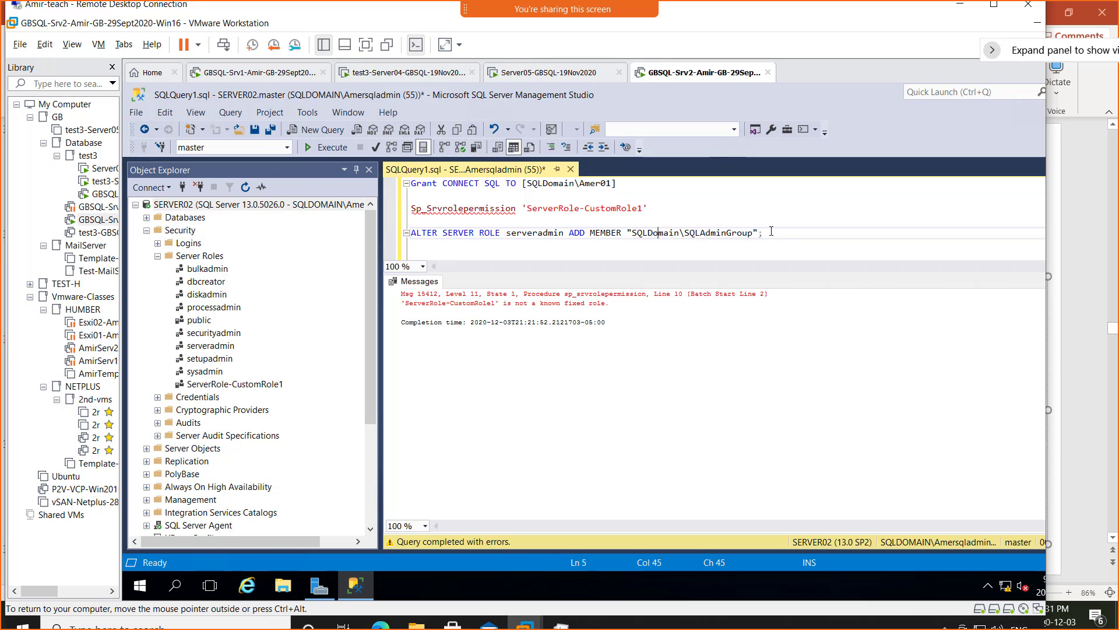
{"action": "key", "text": "Right"}
{"action": "key", "text": "Right"}
{"action": "key", "text": "Right"}
{"action": "key", "text": "Right"}
{"action": "key", "text": "Right"}
{"action": "key", "text": "Right"}
{"action": "key", "text": "Right"}
{"action": "key", "text": "Right"}
{"action": "key", "text": "Right"}
{"action": "key", "text": "Right"}
{"action": "key", "text": "Right"}
{"action": "key", "text": "Right"}
{"action": "key", "text": "Right"}
{"action": "key", "text": "Right"}
{"action": "key", "text": "Right"}
{"action": "left_click_drag", "start_coordinate": [762, 232], "coordinate": [409, 233]}
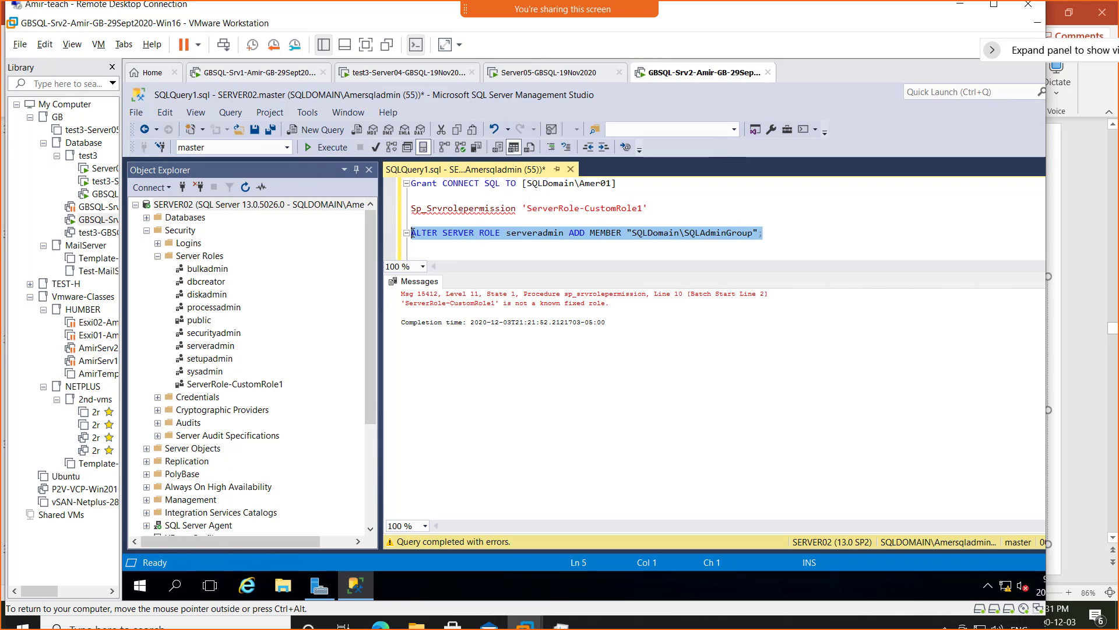
{"action": "left_click", "coordinate": [324, 147]}
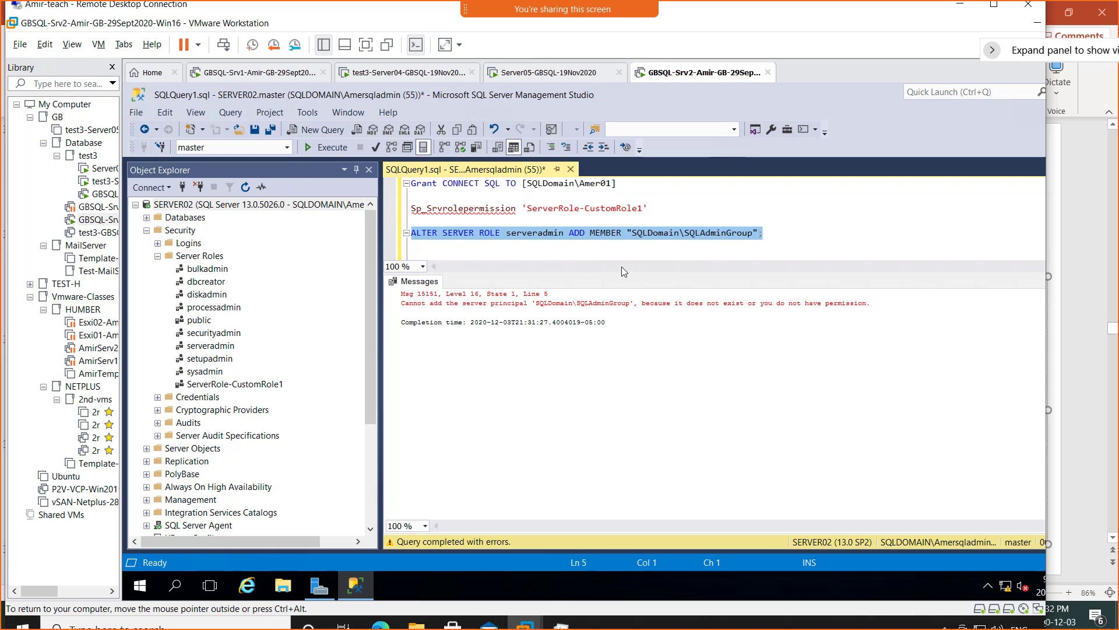
- Glance at the ALTER SERVER ROLE slide, then bring SERVER02's SSMS window back
{"action": "left_click", "coordinate": [962, 8]}
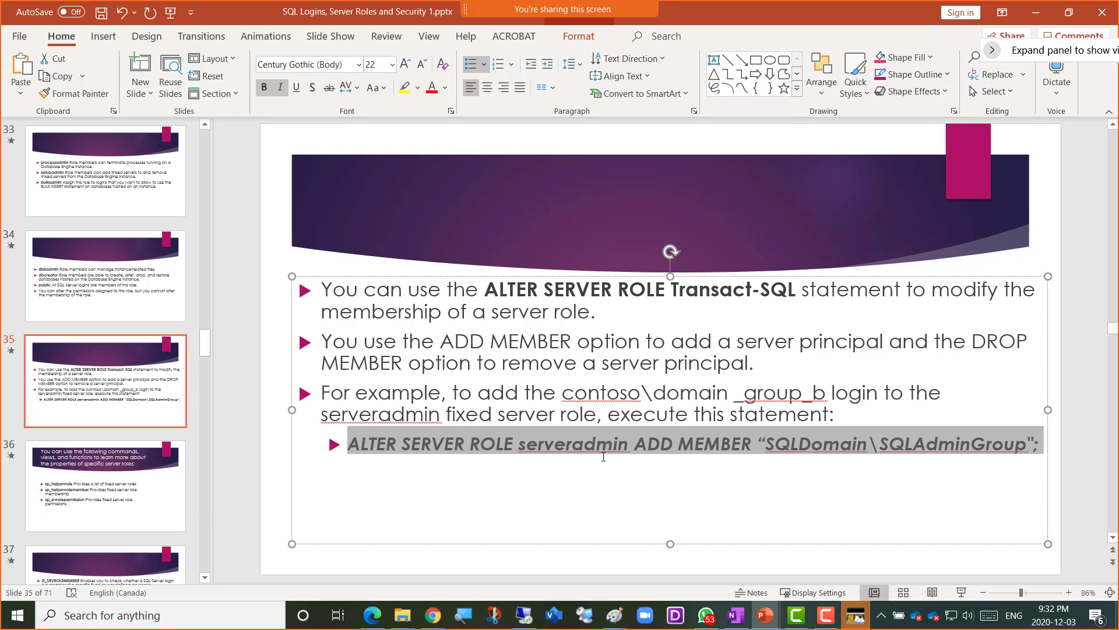
{"action": "key", "text": "alt+Tab"}
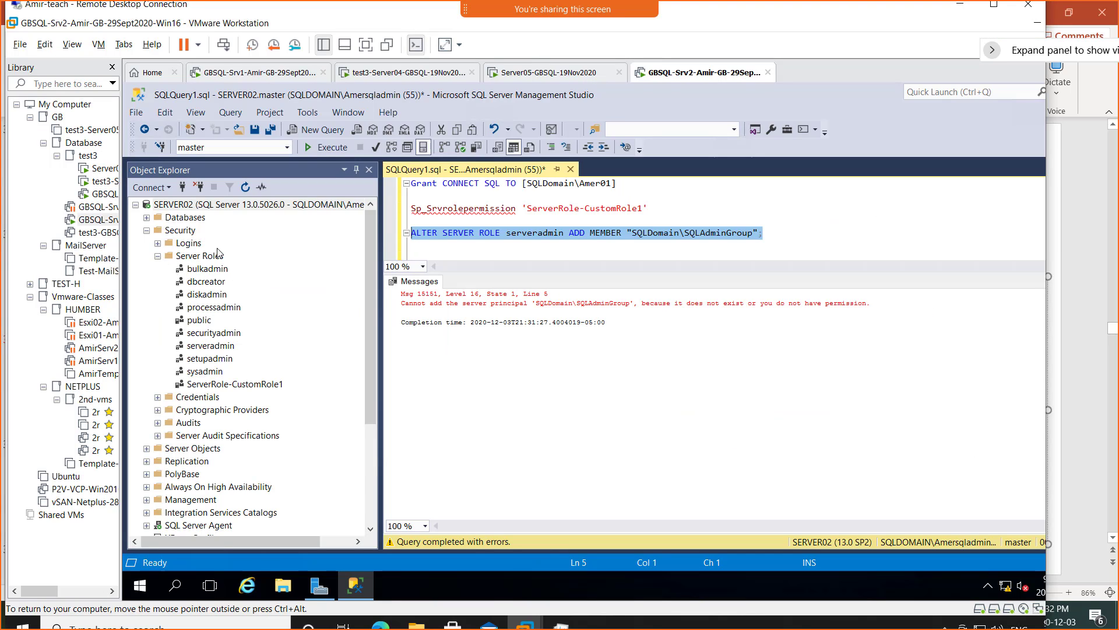
- Expand SERVER02's Security > Logins to look for the admin group, then switch to the GBSQL-Srv1 VM
{"action": "left_click", "coordinate": [158, 242]}
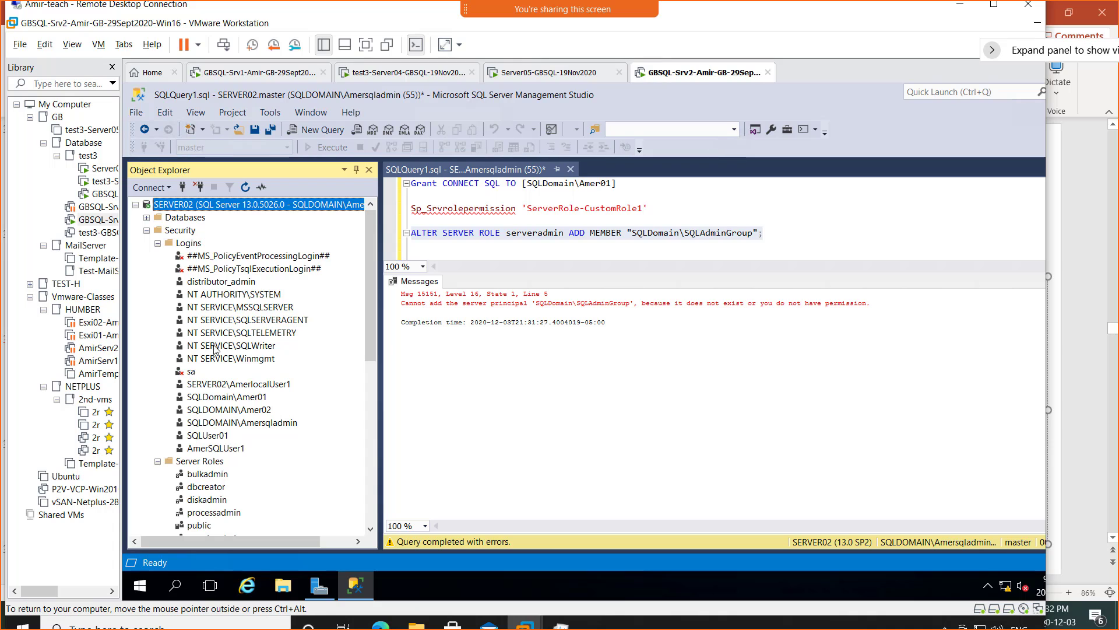
{"action": "left_click", "coordinate": [266, 428]}
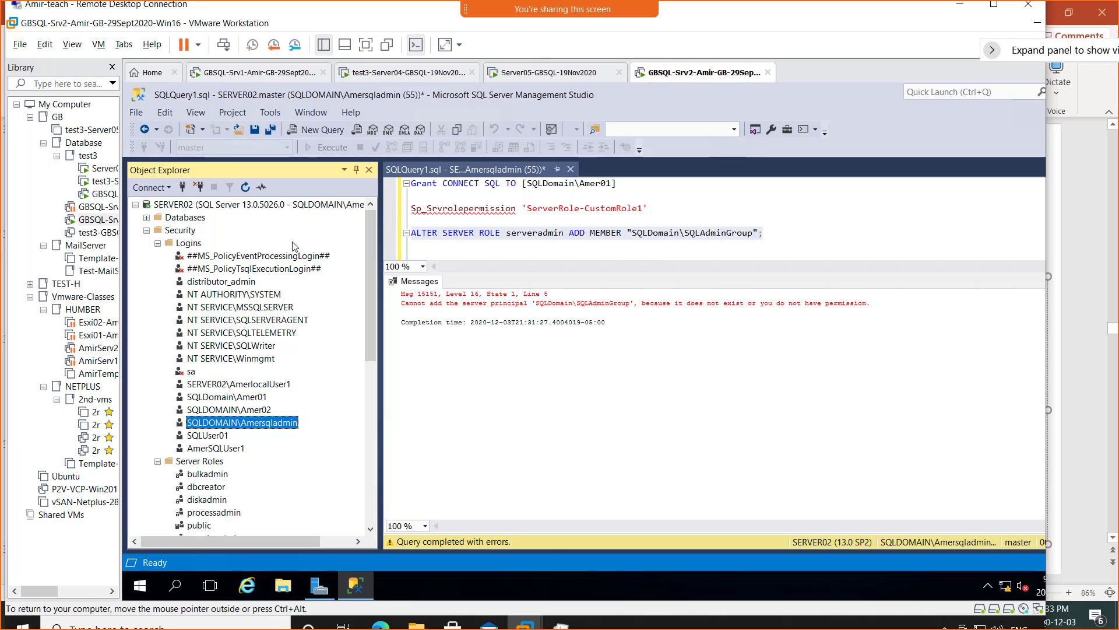
{"action": "right_click", "coordinate": [194, 248]}
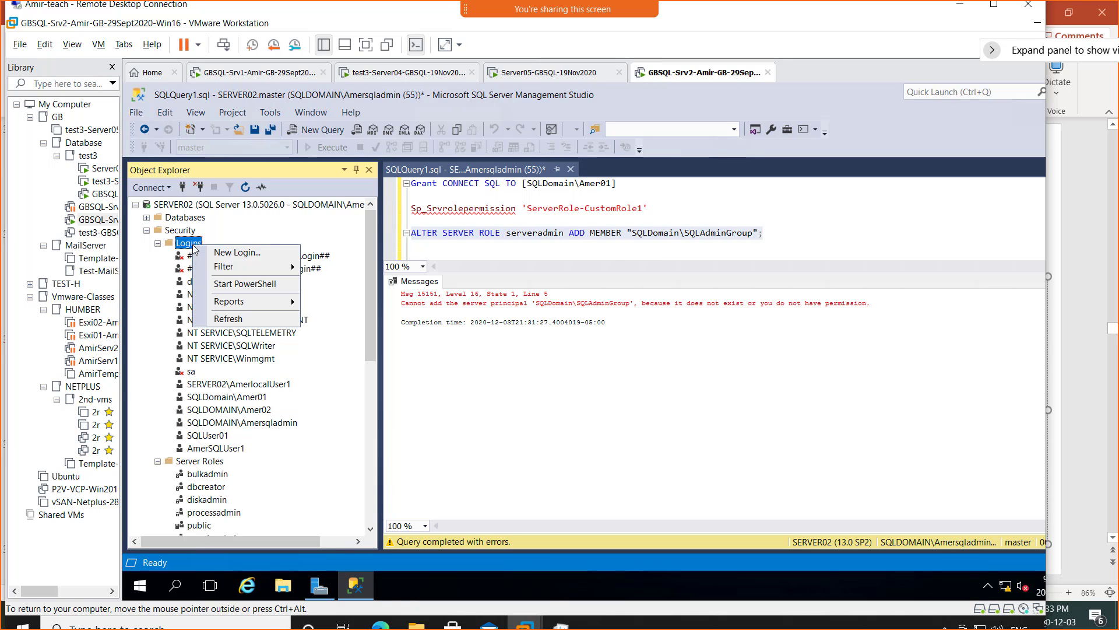
{"action": "left_click", "coordinate": [251, 74]}
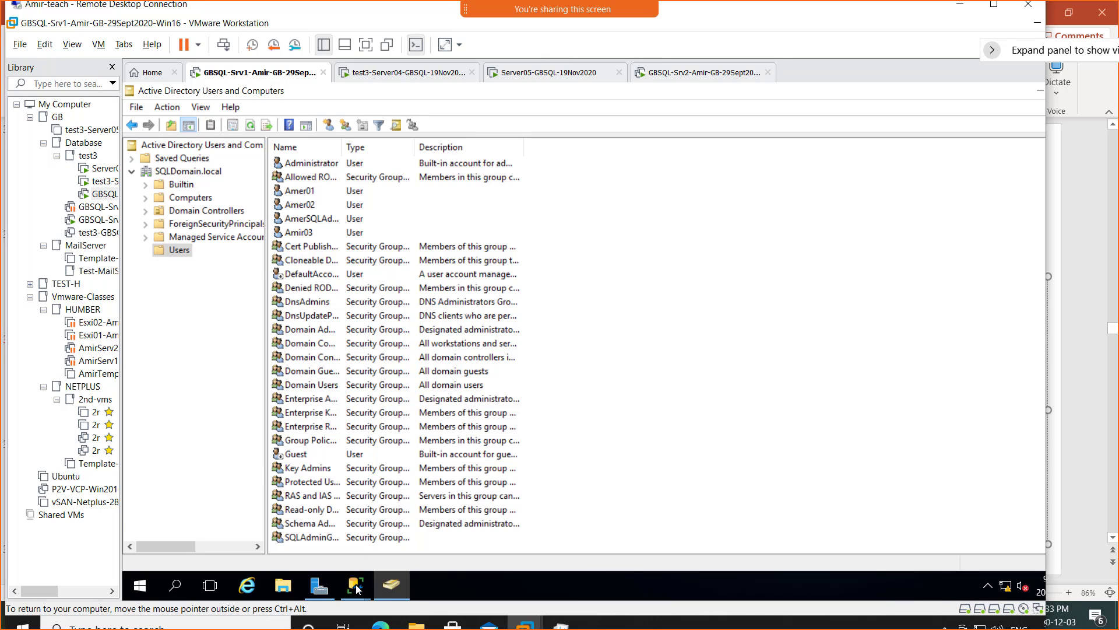
- Confirm GBCLUSTER\EVAL has the SQLDOMAIN\SQLAdminGroup login, then return to SERVER02 and the slide
{"action": "mouse_move", "coordinate": [355, 586]}
{"action": "left_click", "coordinate": [344, 526]}
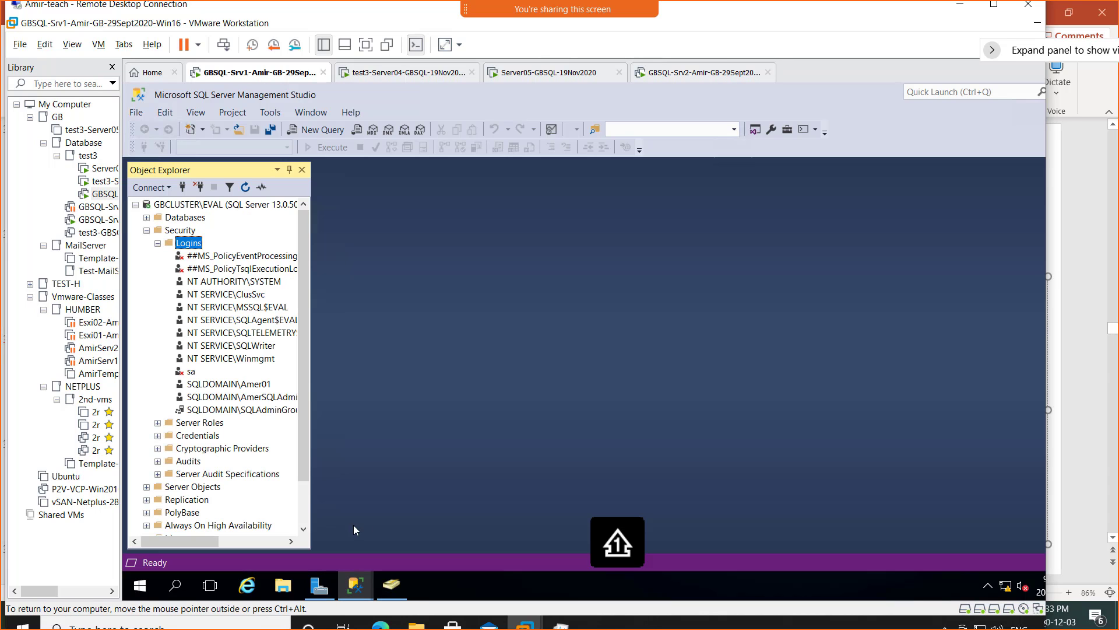
{"action": "left_click", "coordinate": [279, 412]}
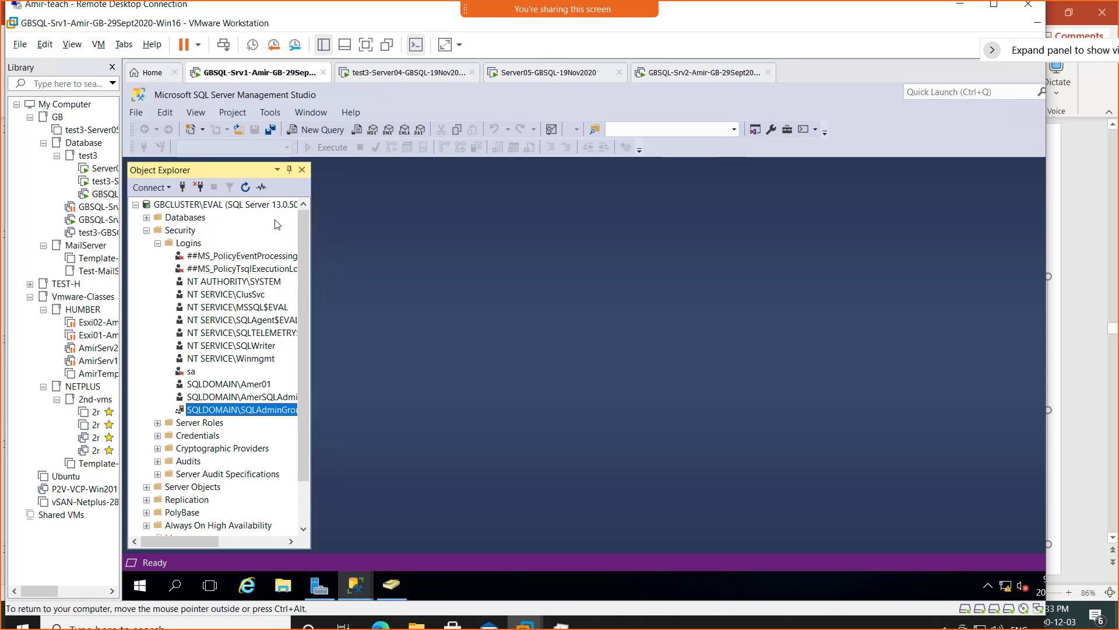
{"action": "left_click", "coordinate": [668, 76]}
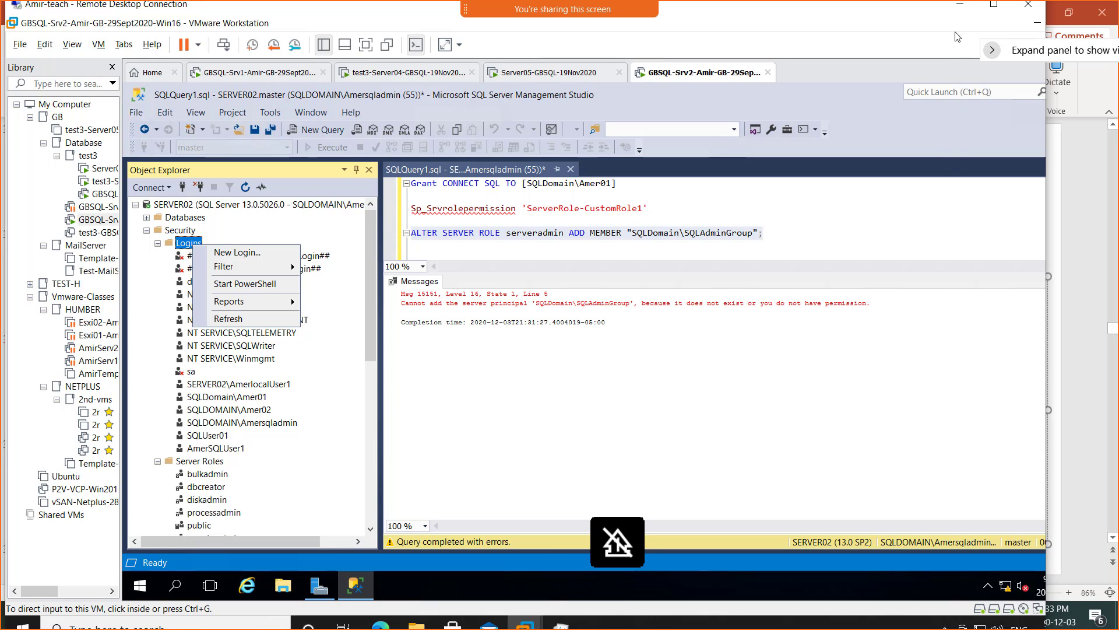
{"action": "left_click", "coordinate": [960, 5]}
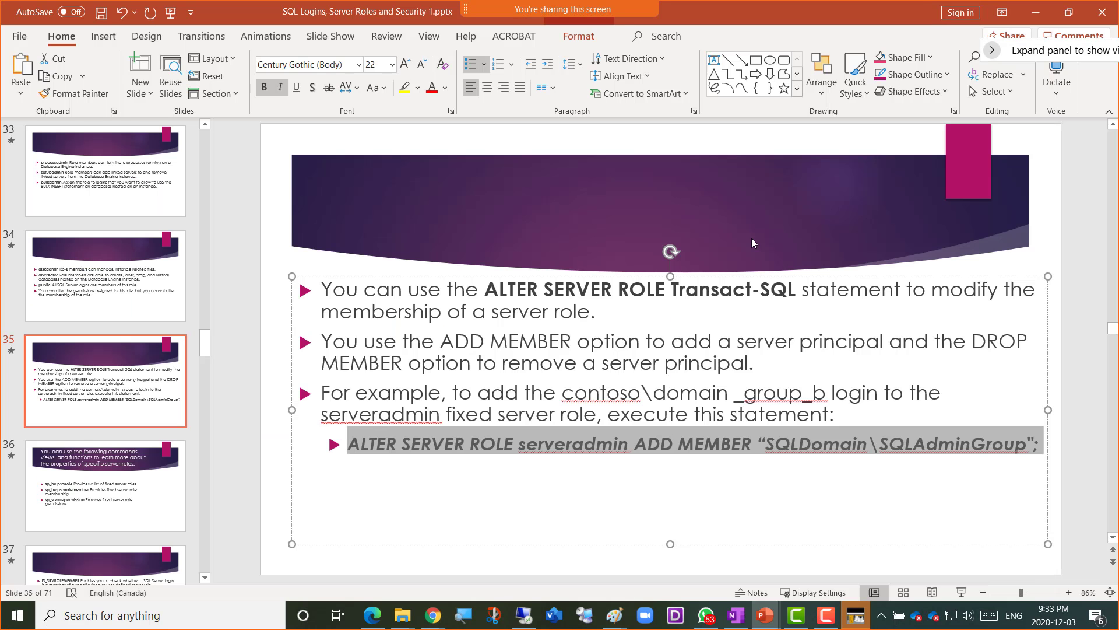
- Save the presentation and move to slide 36 listing the server role stored procedures
{"action": "left_click", "coordinate": [412, 501]}
{"action": "key", "text": "ctrl+s"}
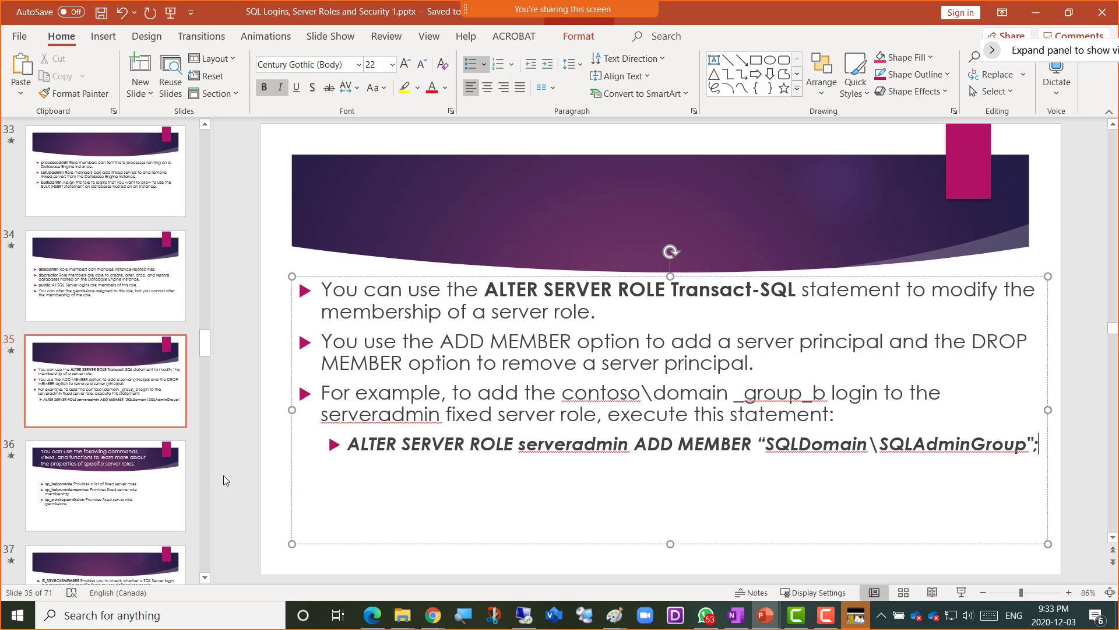
{"action": "left_click", "coordinate": [116, 499]}
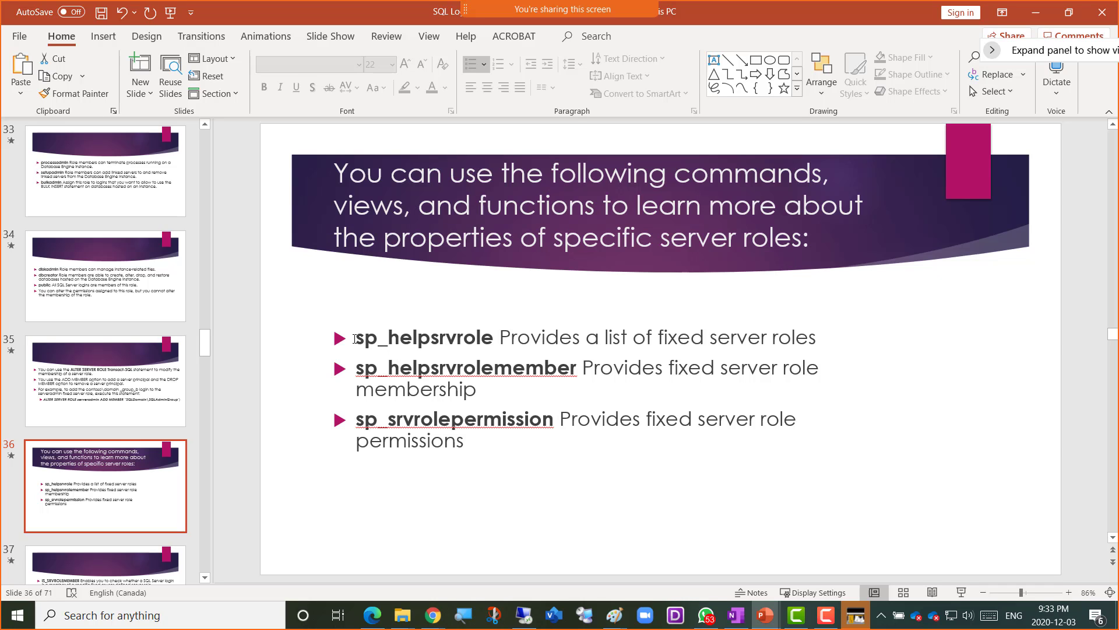
- Copy sp_helpsrvrole from slide 36 and switch back to the remote SSMS session
{"action": "left_click_drag", "start_coordinate": [372, 338], "coordinate": [494, 341]}
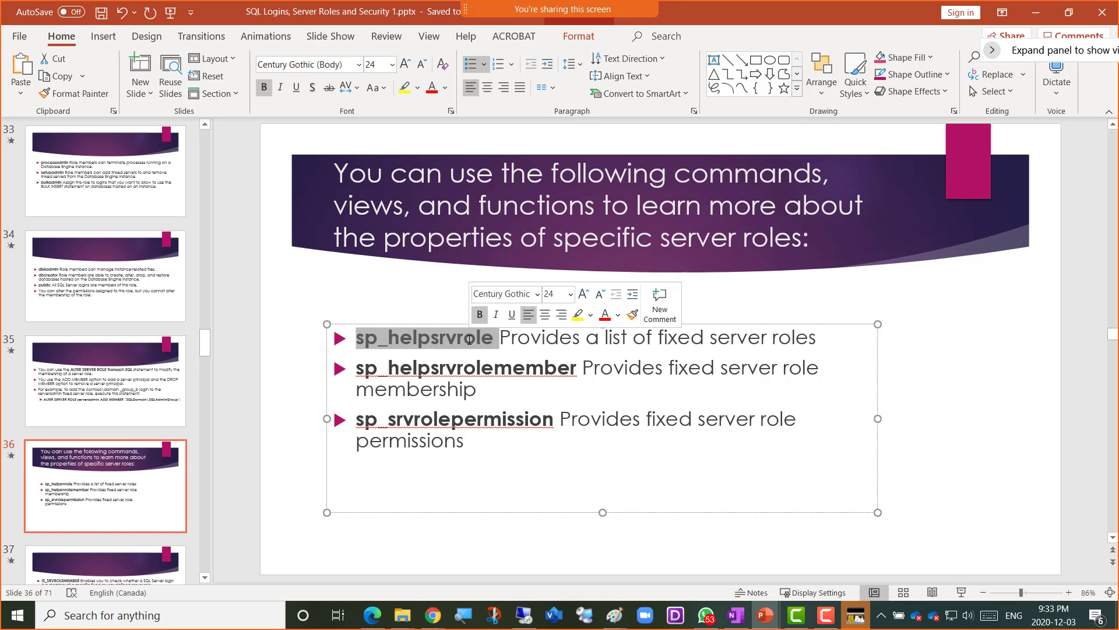
{"action": "right_click", "coordinate": [488, 349]}
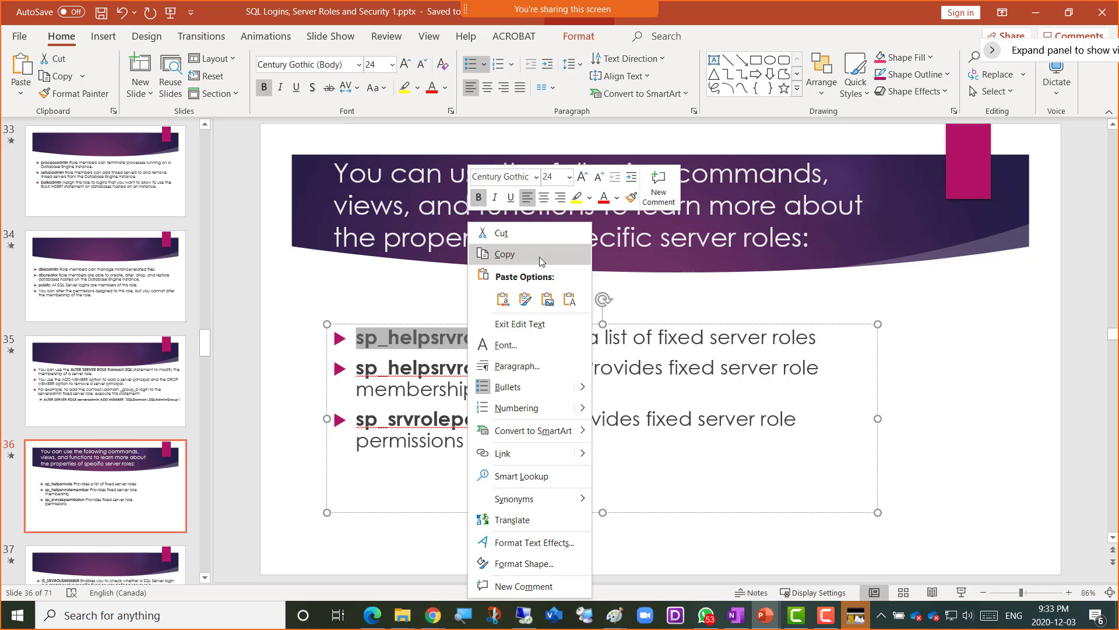
{"action": "left_click", "coordinate": [539, 257]}
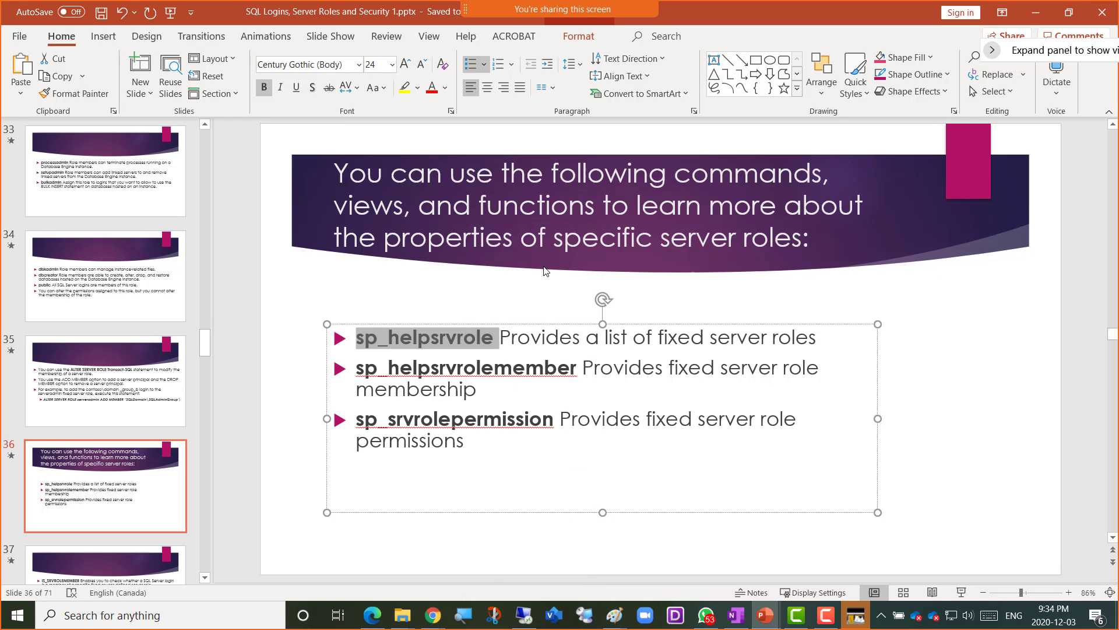
{"action": "key", "text": "alt+Tab"}
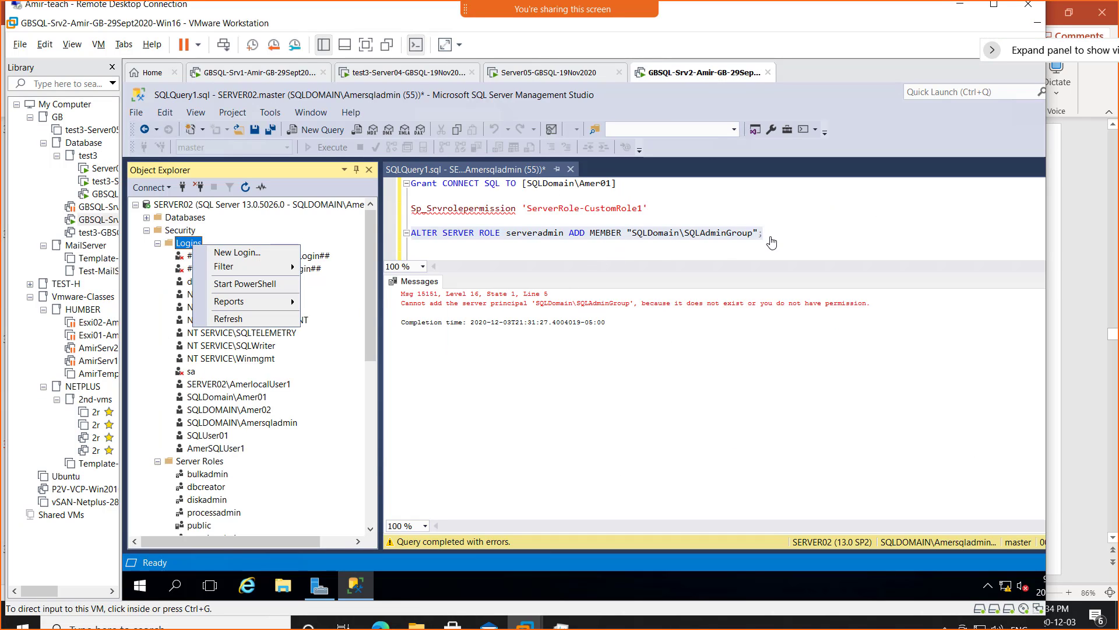
- Add sp_helpsrvrole on a new line and execute it alone, listing eight fixed server roles
{"action": "left_click", "coordinate": [775, 235]}
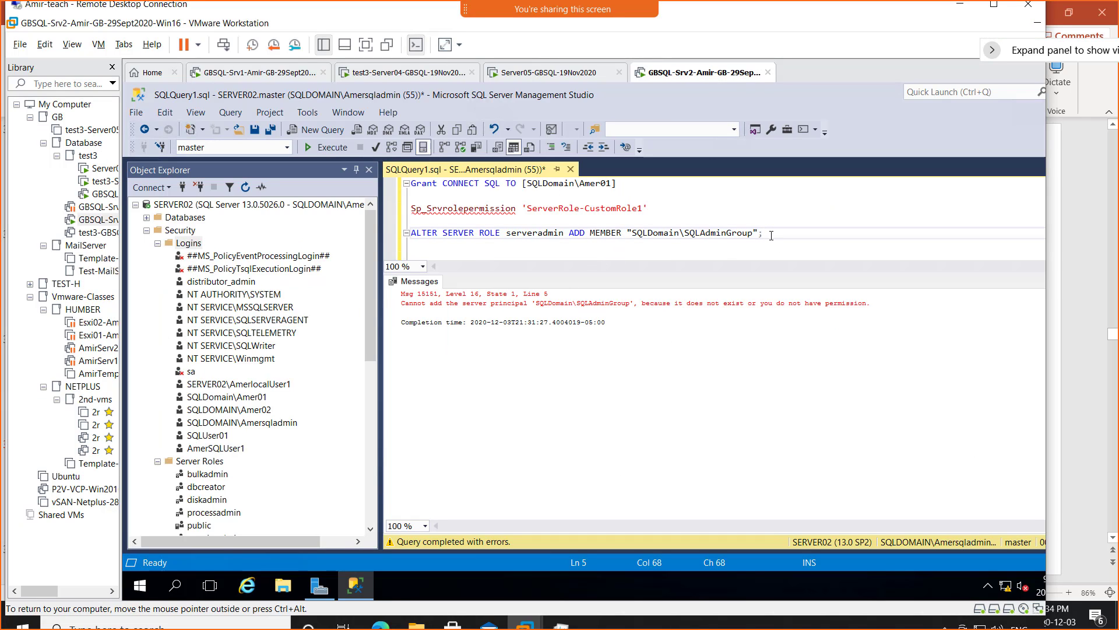
{"action": "key", "text": "Return"}
{"action": "key", "text": "Return"}
{"action": "type", "text": "sp_helpsrvrole"}
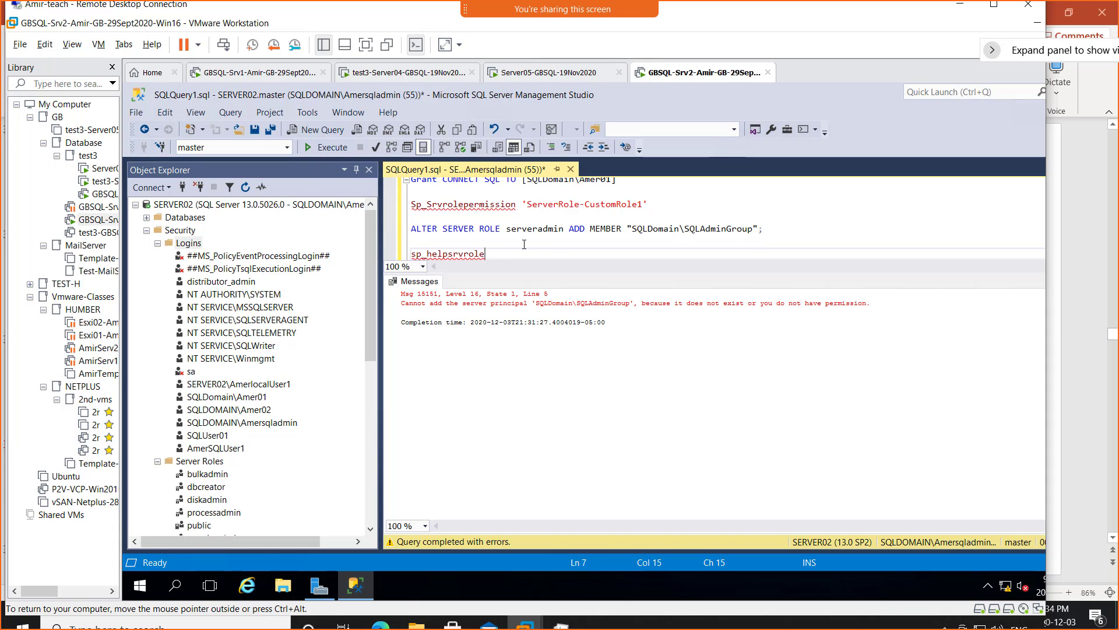
{"action": "key", "text": "shift+Left"}
{"action": "key", "text": "shift+Left"}
{"action": "key", "text": "shift+Left"}
{"action": "key", "text": "shift+Left"}
{"action": "key", "text": "shift+Left"}
{"action": "key", "text": "shift+Left"}
{"action": "key", "text": "shift+Left"}
{"action": "key", "text": "shift+Left"}
{"action": "key", "text": "shift+Left"}
{"action": "key", "text": "shift+Left"}
{"action": "key", "text": "shift+Left"}
{"action": "key", "text": "shift+Left"}
{"action": "key", "text": "shift+Left"}
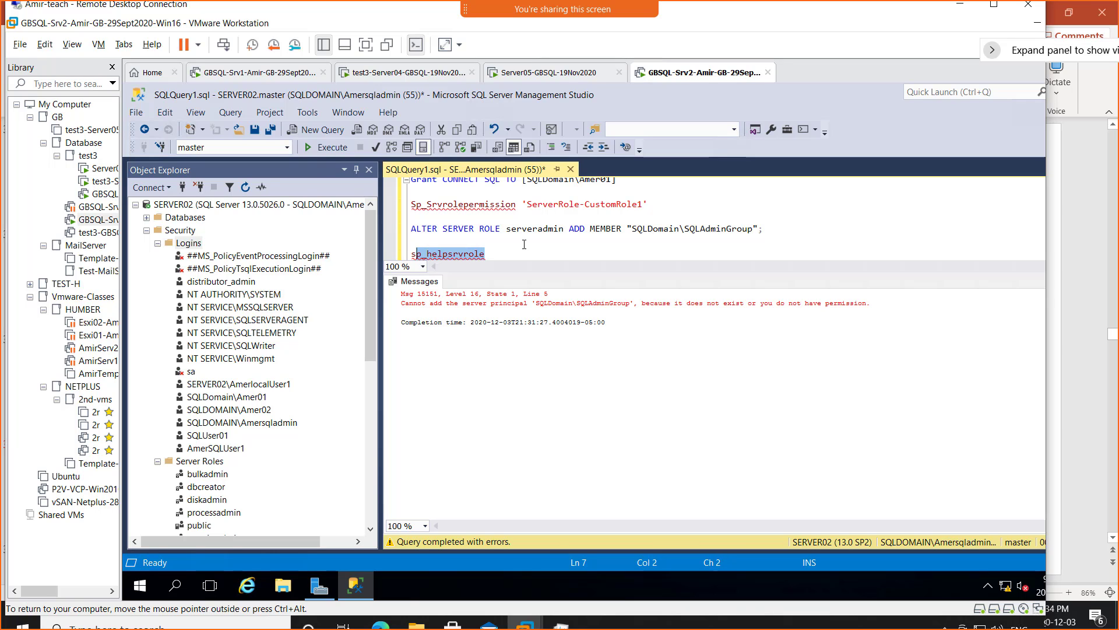
{"action": "key", "text": "shift+Left"}
{"action": "left_click", "coordinate": [321, 150]}
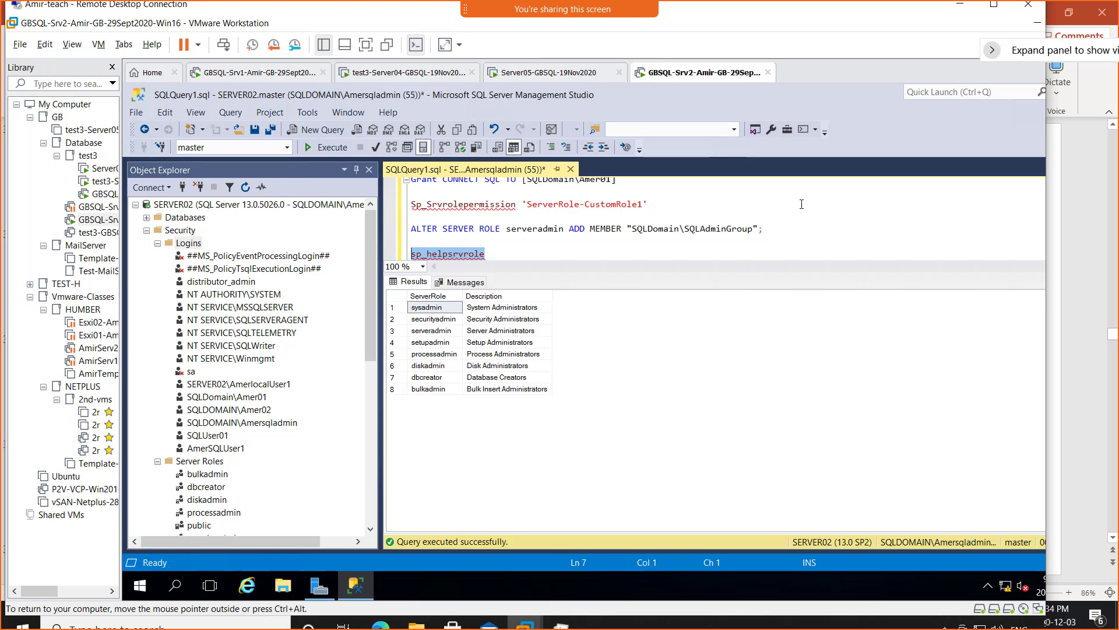
{"action": "key", "text": "alt+Tab"}
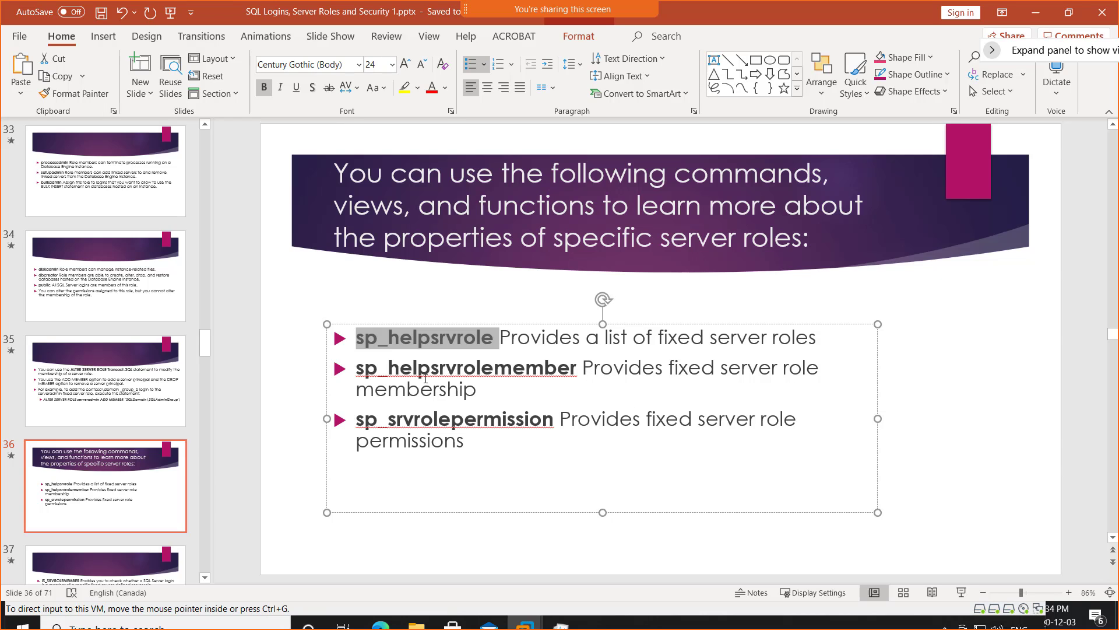
- Add sp_helpsrvrolemember from the slide to the query and execute it, returning 12 role-member rows
{"action": "double_click", "coordinate": [359, 369]}
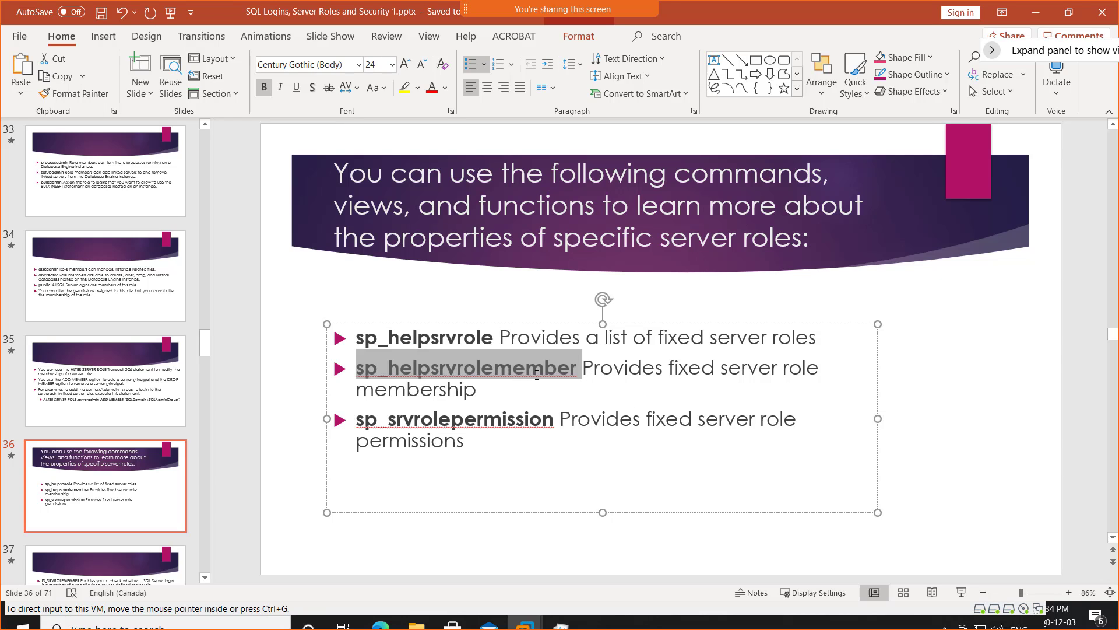
{"action": "key", "text": "alt+Tab"}
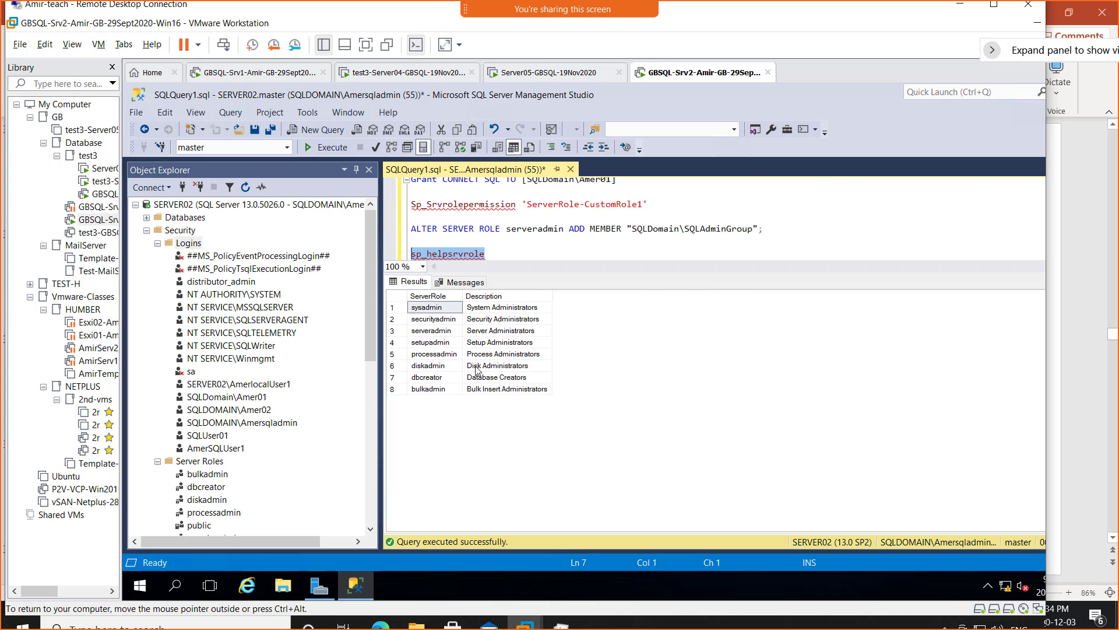
{"action": "left_click", "coordinate": [531, 254]}
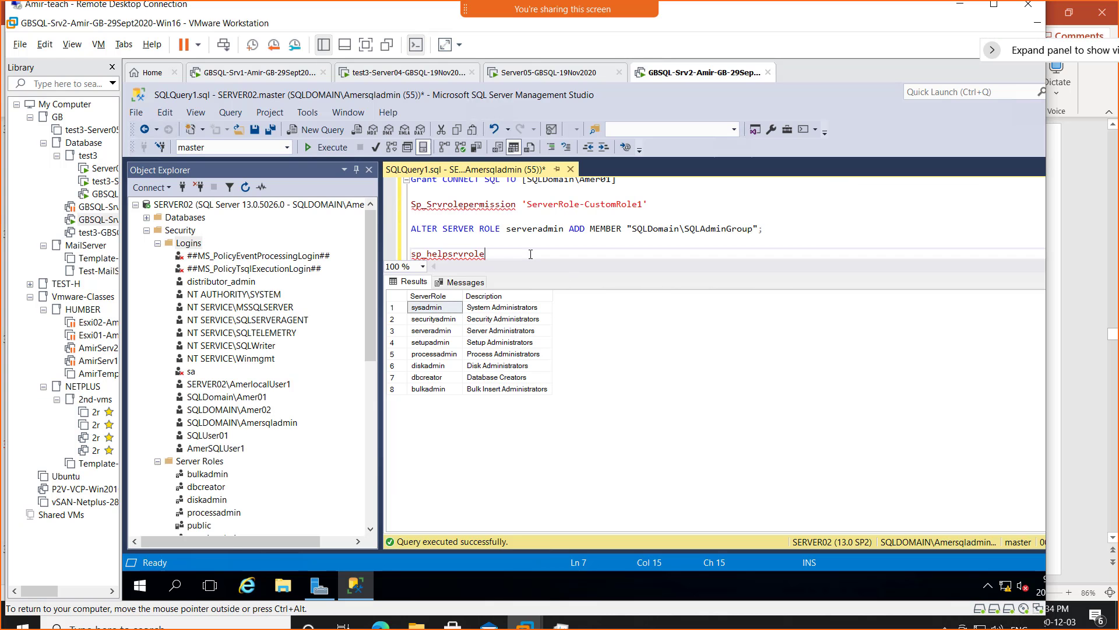
{"action": "key", "text": "Return"}
{"action": "key", "text": "Return"}
{"action": "key", "text": "ctrl+v"}
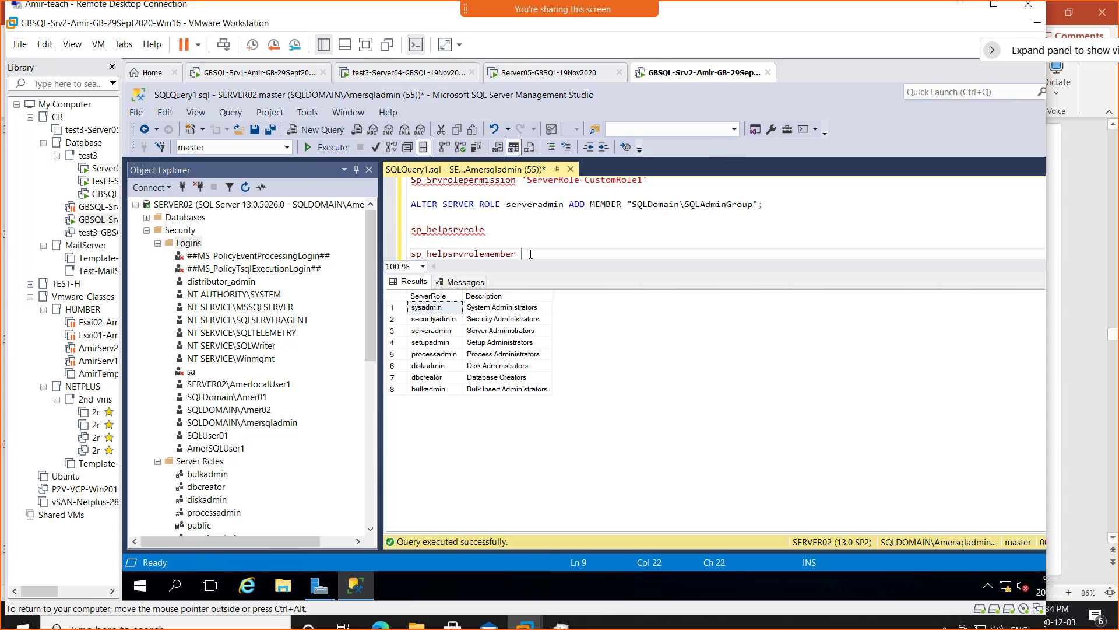
{"action": "key", "text": "shift+Up"}
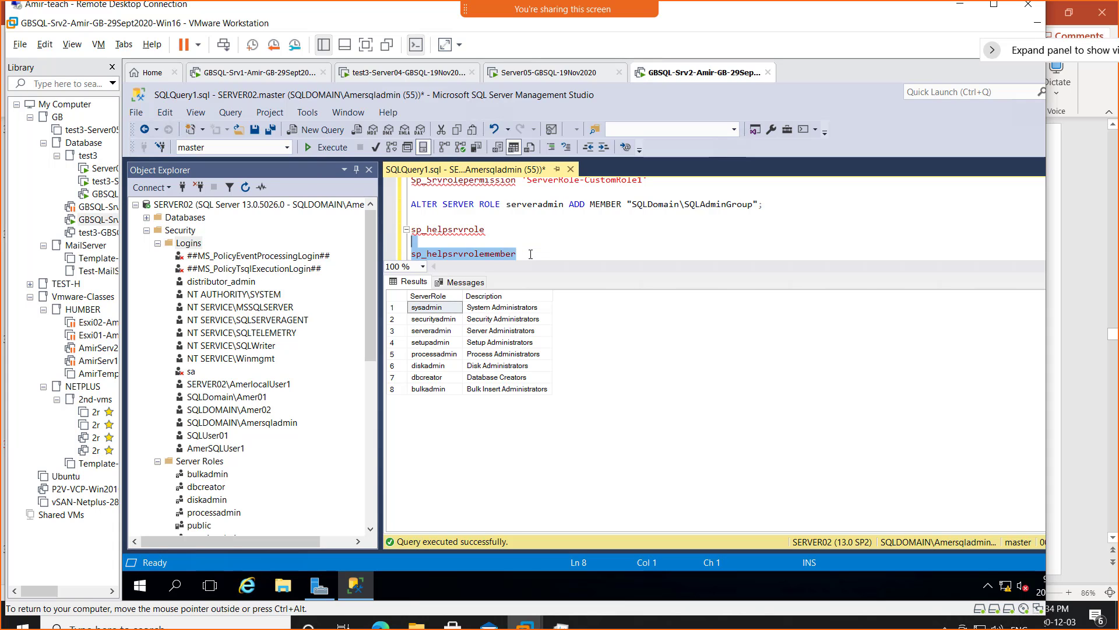
{"action": "key", "text": "shift+Down"}
{"action": "left_click", "coordinate": [324, 147]}
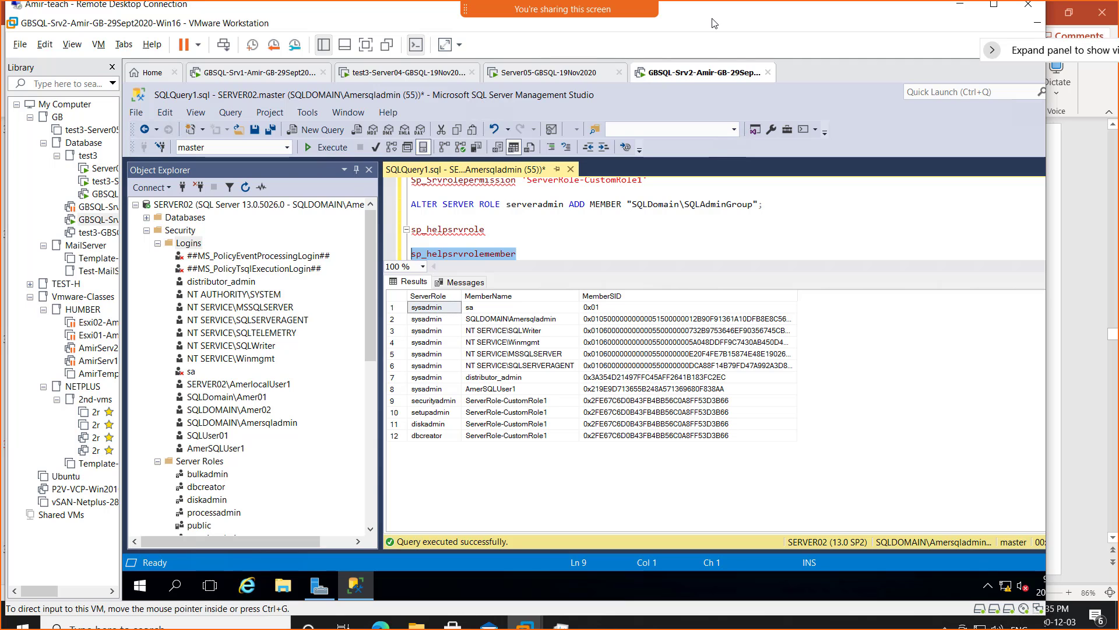
{"action": "key", "text": "alt+Tab"}
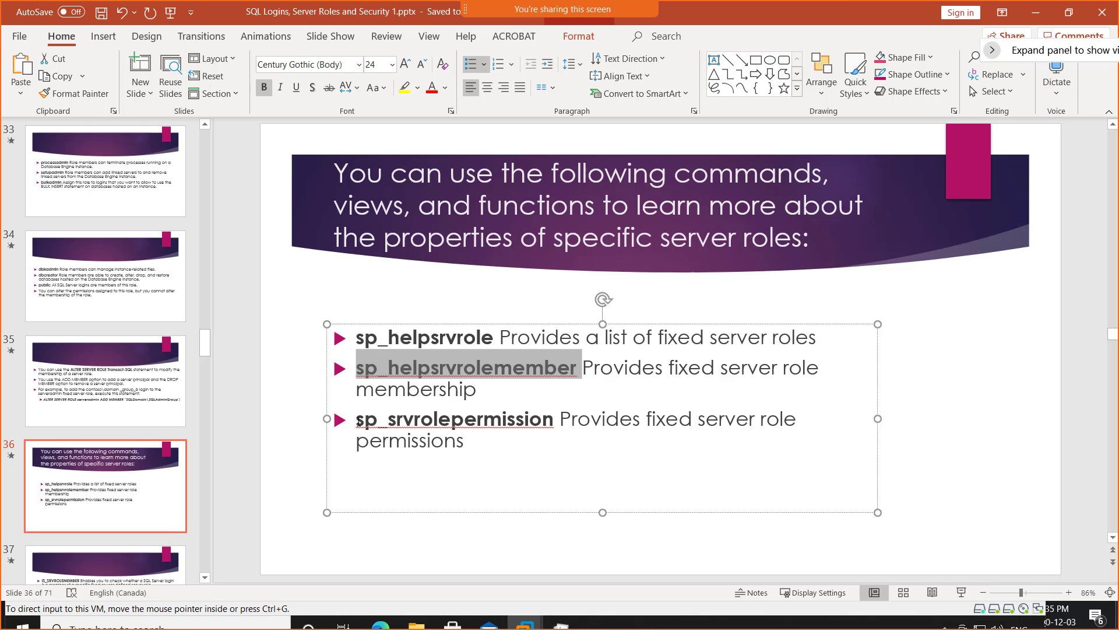
- Add sp_srvrolepermission on a new line after sp_helpsrvrolemember and execute only that statement
{"action": "left_click_drag", "start_coordinate": [359, 421], "coordinate": [481, 426]}
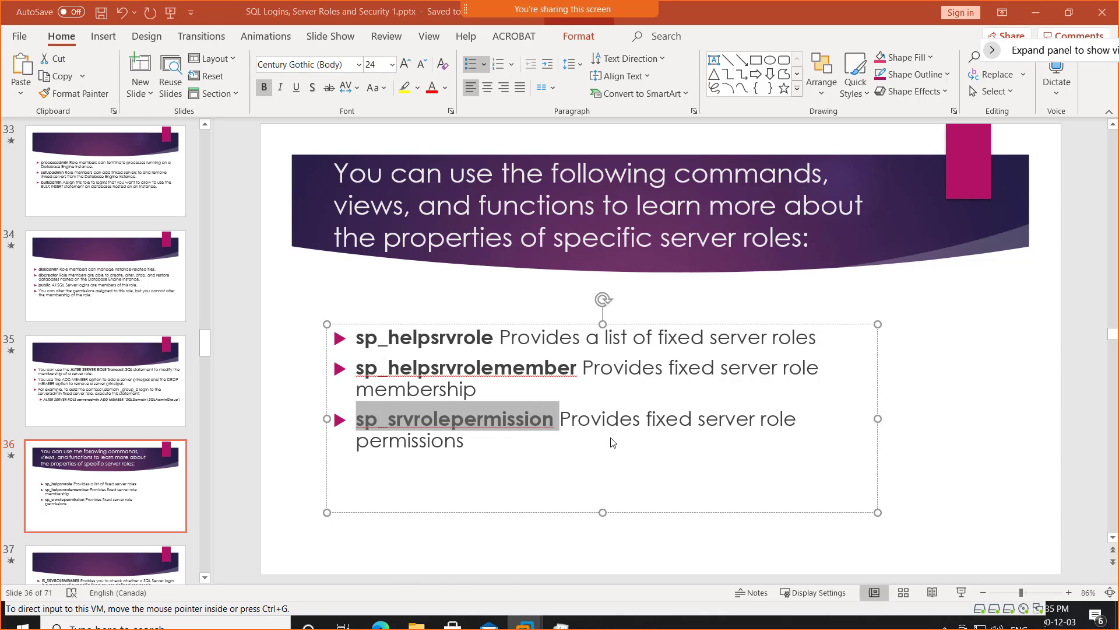
{"action": "key", "text": "alt+Tab"}
{"action": "left_click", "coordinate": [529, 249]}
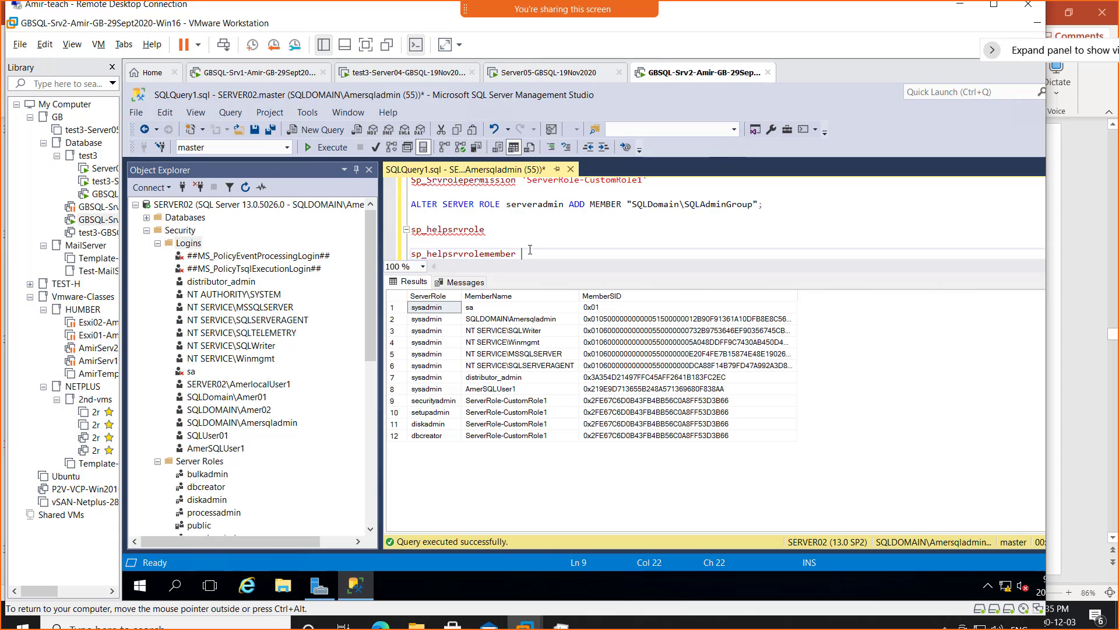
{"action": "key", "text": "Return"}
{"action": "key", "text": "Return"}
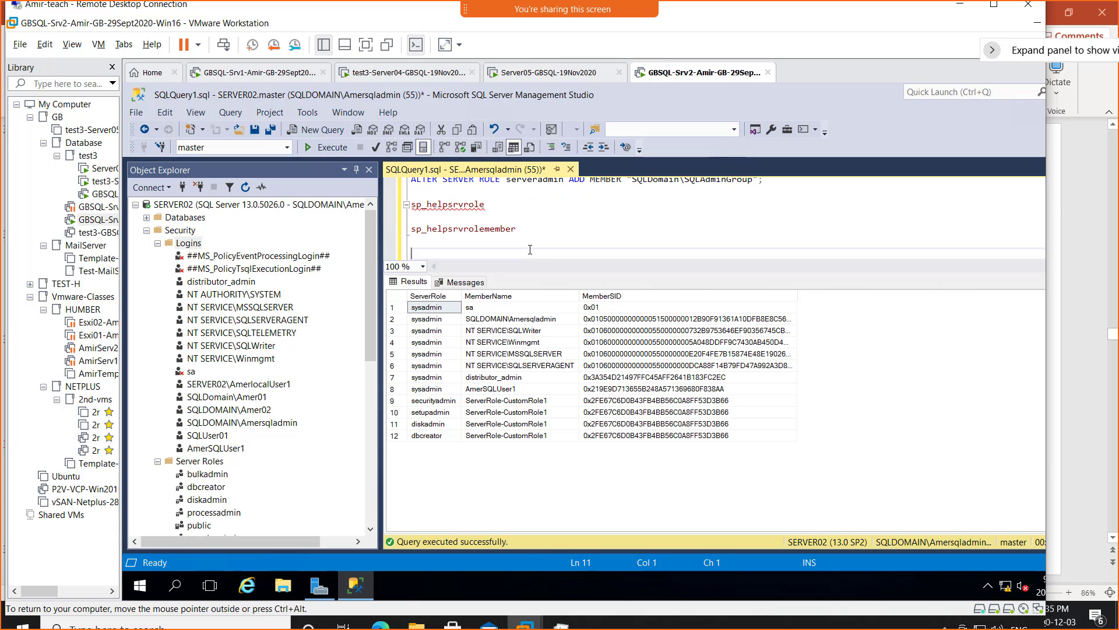
{"action": "type", "text": "sp_srvrolepermission"}
{"action": "key", "text": "shift+Home"}
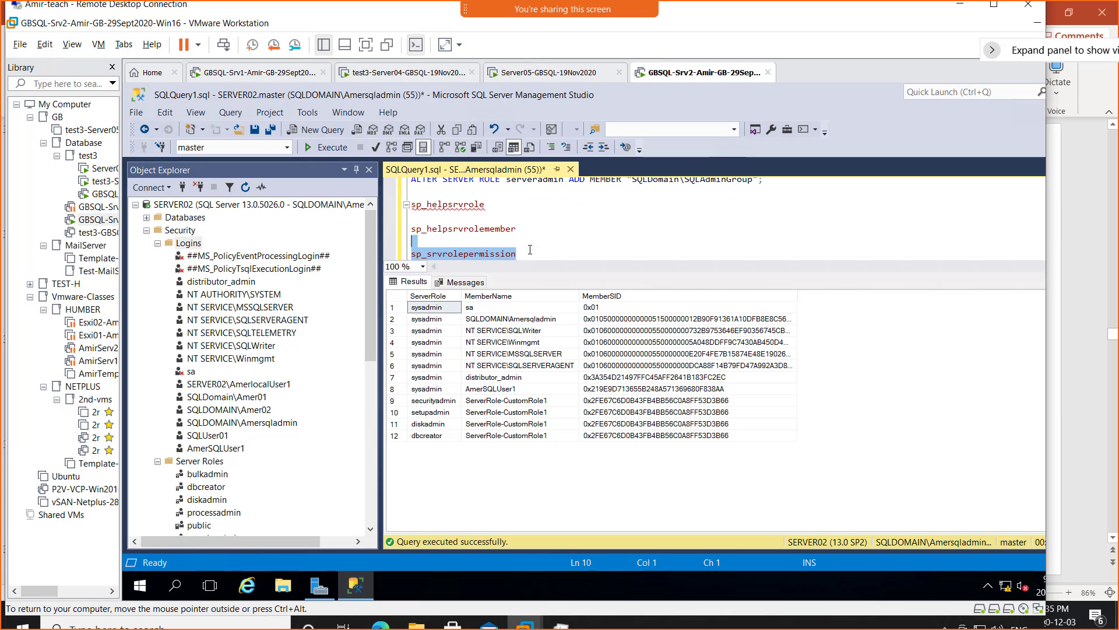
{"action": "left_click", "coordinate": [329, 148]}
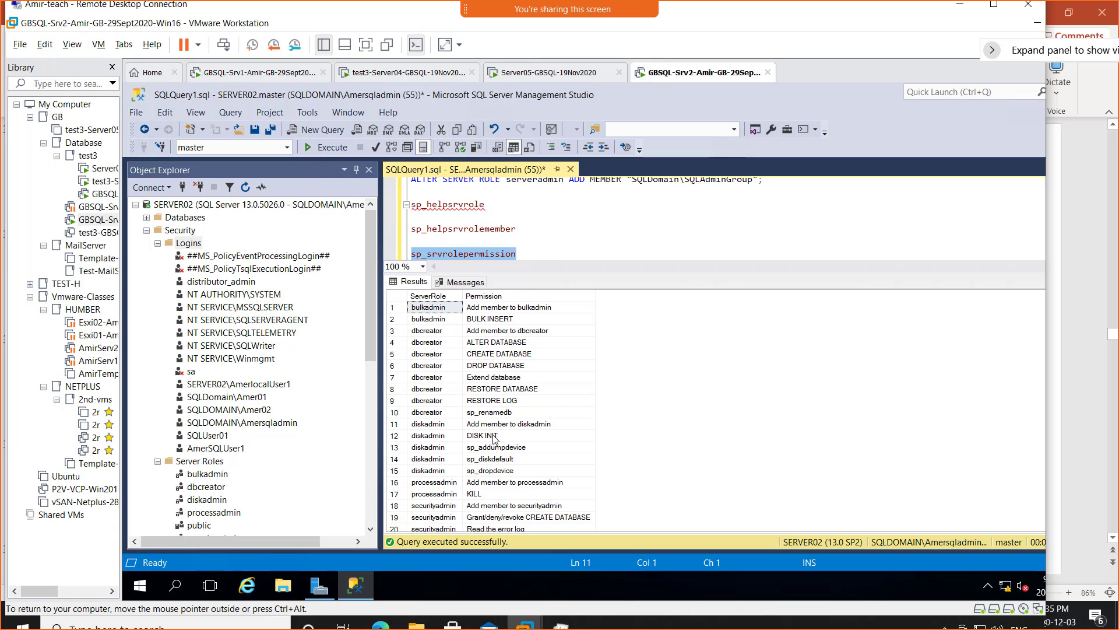
- Browse the 164 fixed server role permission rows, highlighting the first sysadmin permission
{"action": "scroll", "coordinate": [604, 439], "scroll_direction": "down", "scroll_amount": 6}
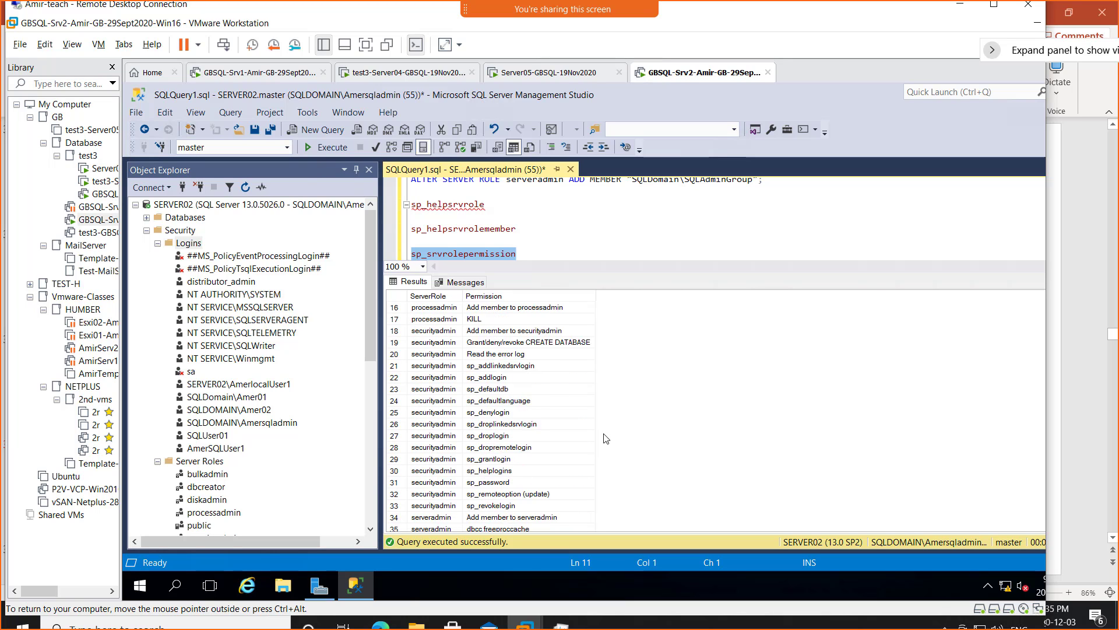
{"action": "scroll", "coordinate": [606, 439], "scroll_direction": "down", "scroll_amount": 3}
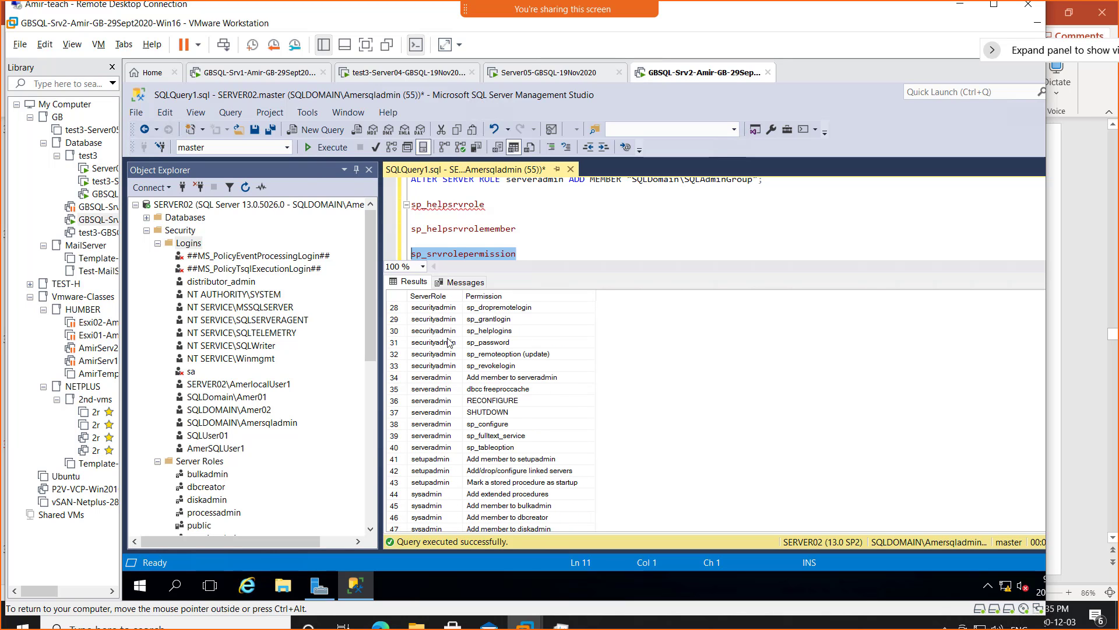
{"action": "scroll", "coordinate": [659, 443], "scroll_direction": "down", "scroll_amount": 6}
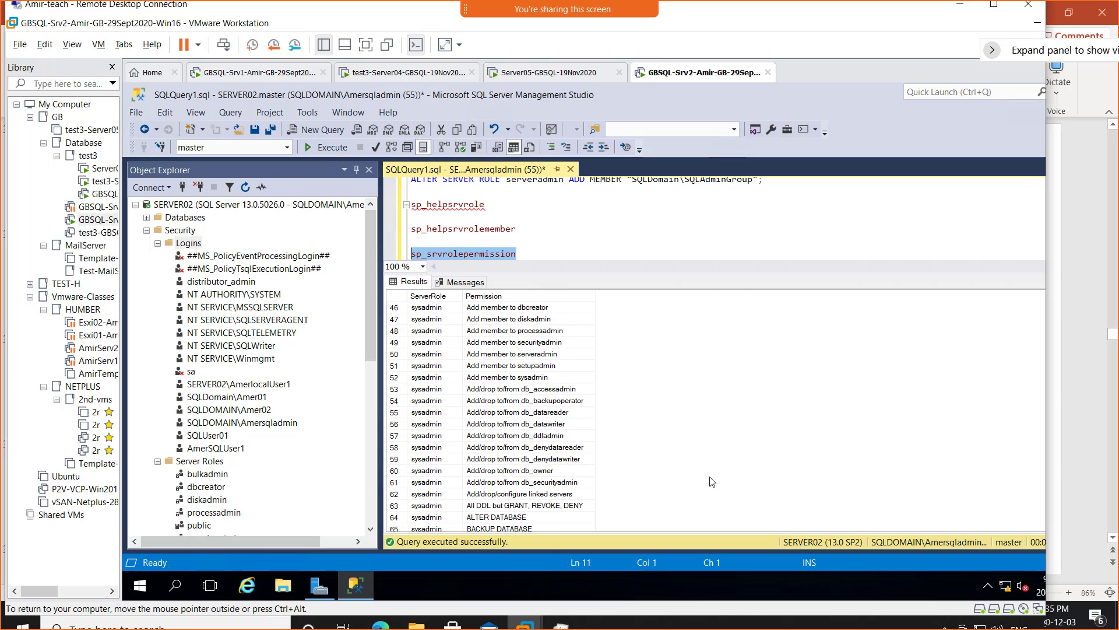
{"action": "scroll", "coordinate": [681, 461], "scroll_direction": "up", "scroll_amount": 3}
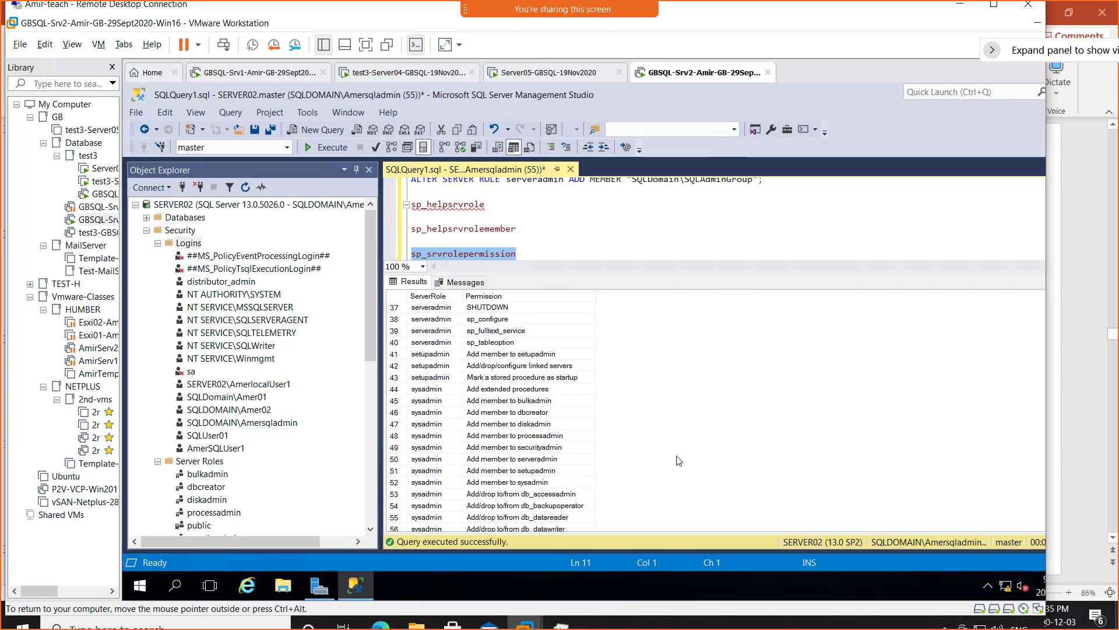
{"action": "left_click", "coordinate": [428, 391]}
{"action": "scroll", "coordinate": [663, 419], "scroll_direction": "down", "scroll_amount": 11}
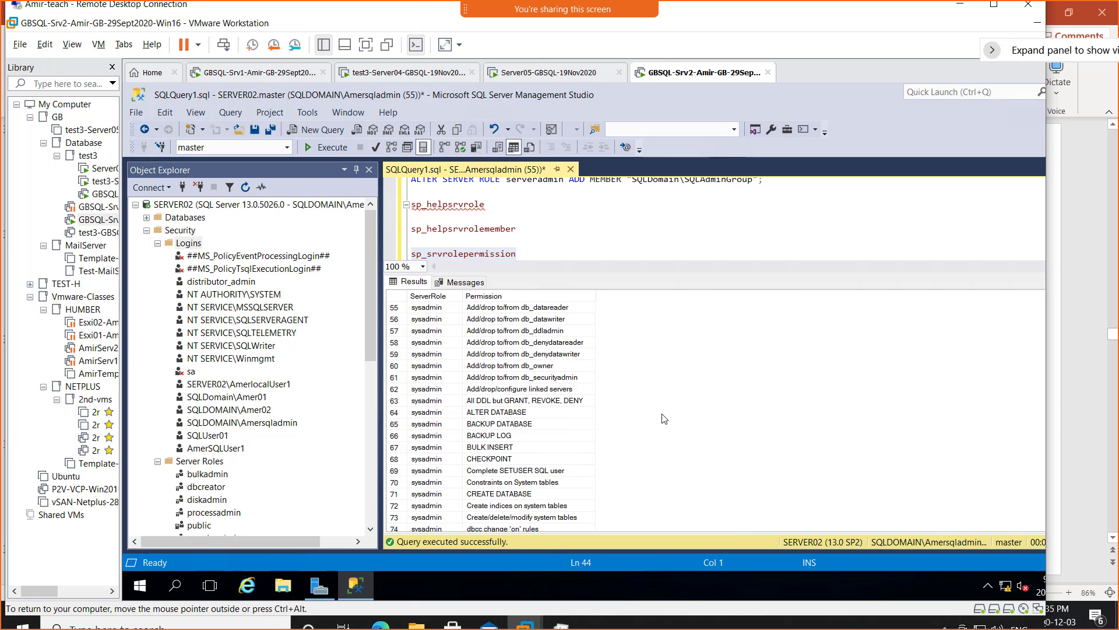
{"action": "scroll", "coordinate": [664, 419], "scroll_direction": "down", "scroll_amount": 20}
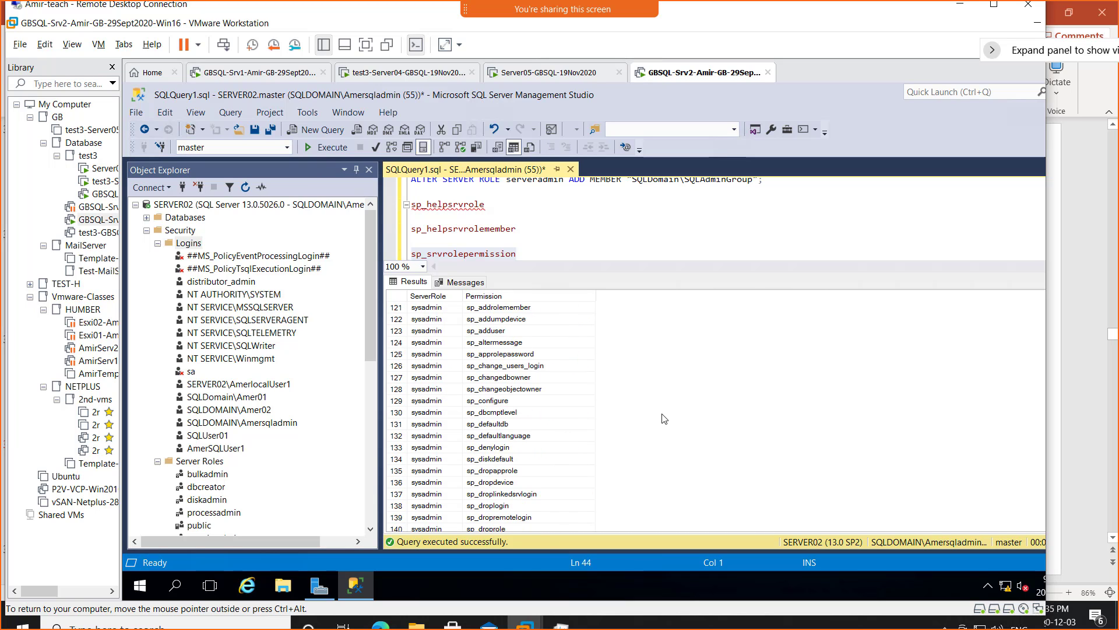
{"action": "scroll", "coordinate": [664, 419], "scroll_direction": "up", "scroll_amount": 5}
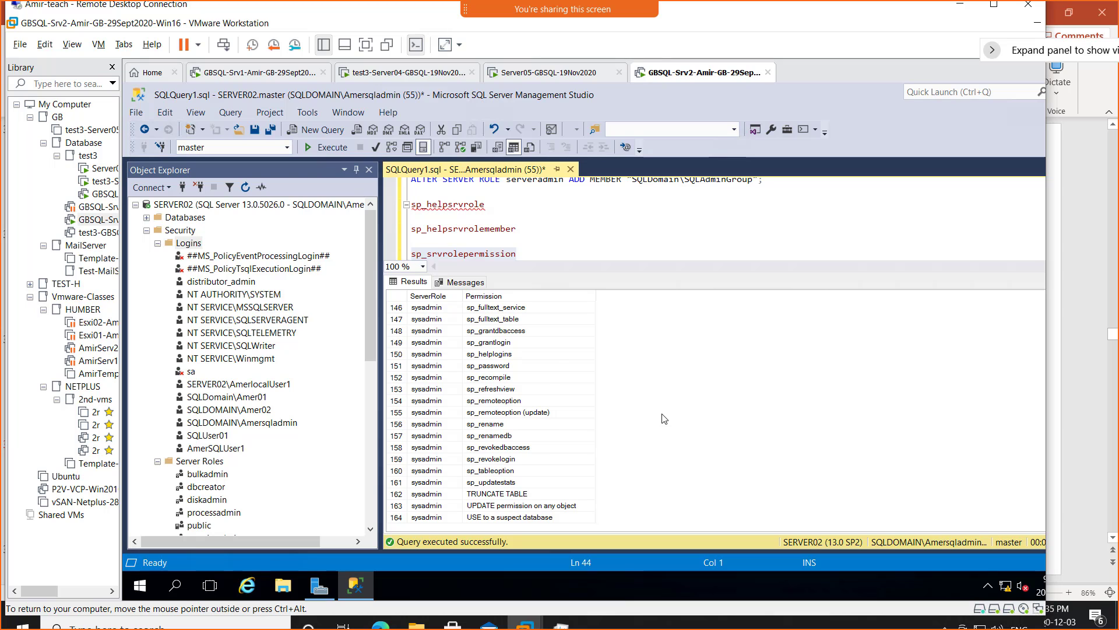
{"action": "scroll", "coordinate": [665, 419], "scroll_direction": "up", "scroll_amount": 15}
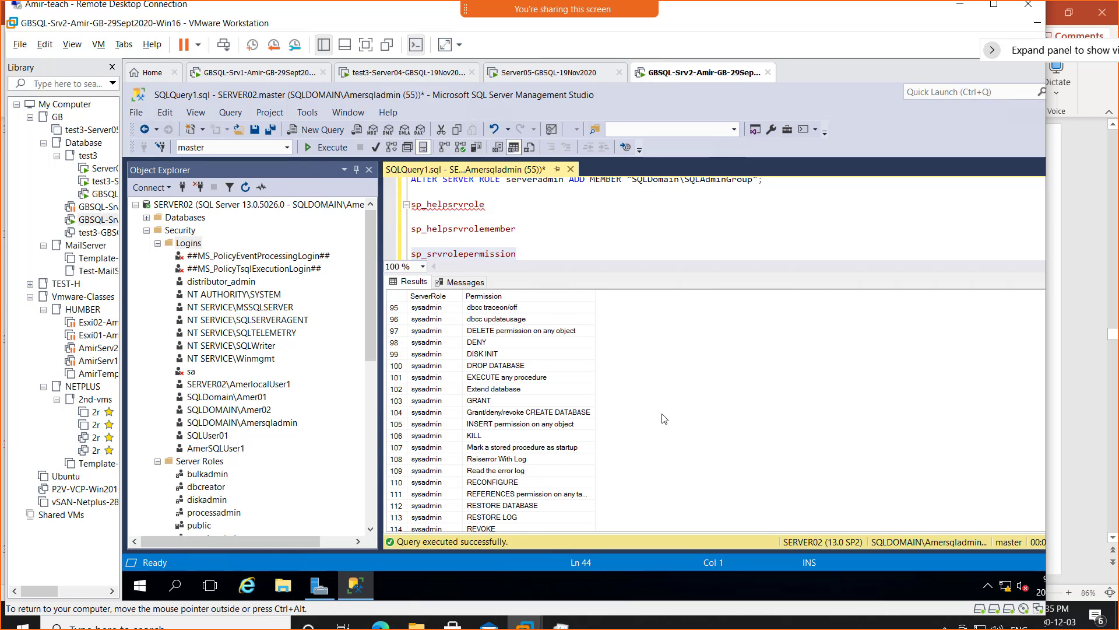
{"action": "scroll", "coordinate": [665, 419], "scroll_direction": "up", "scroll_amount": 20}
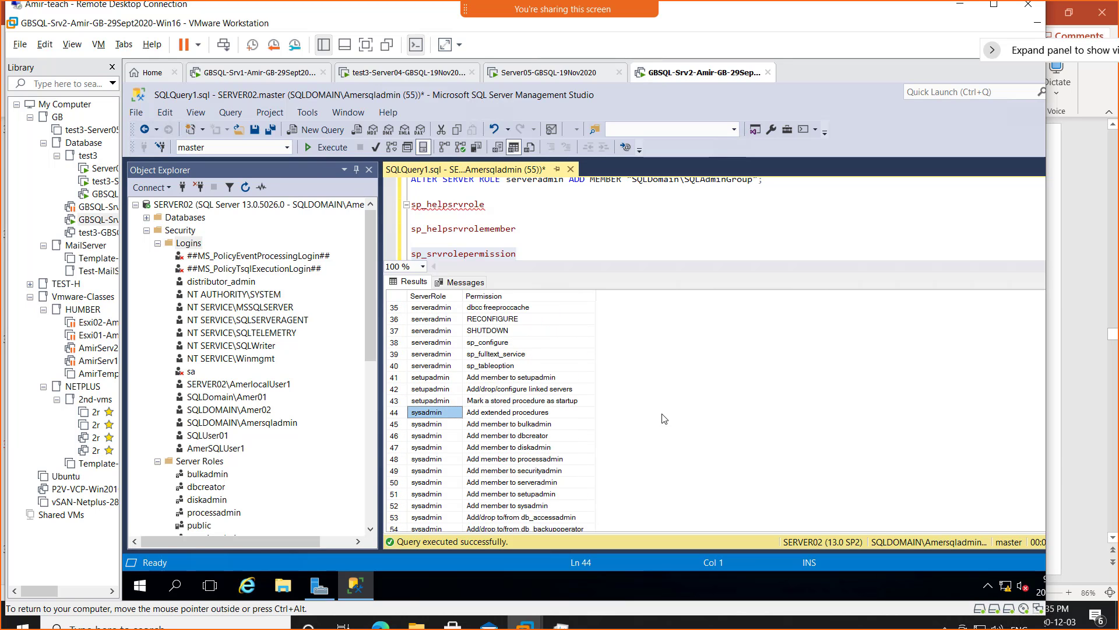
{"action": "scroll", "coordinate": [665, 419], "scroll_direction": "up", "scroll_amount": 5}
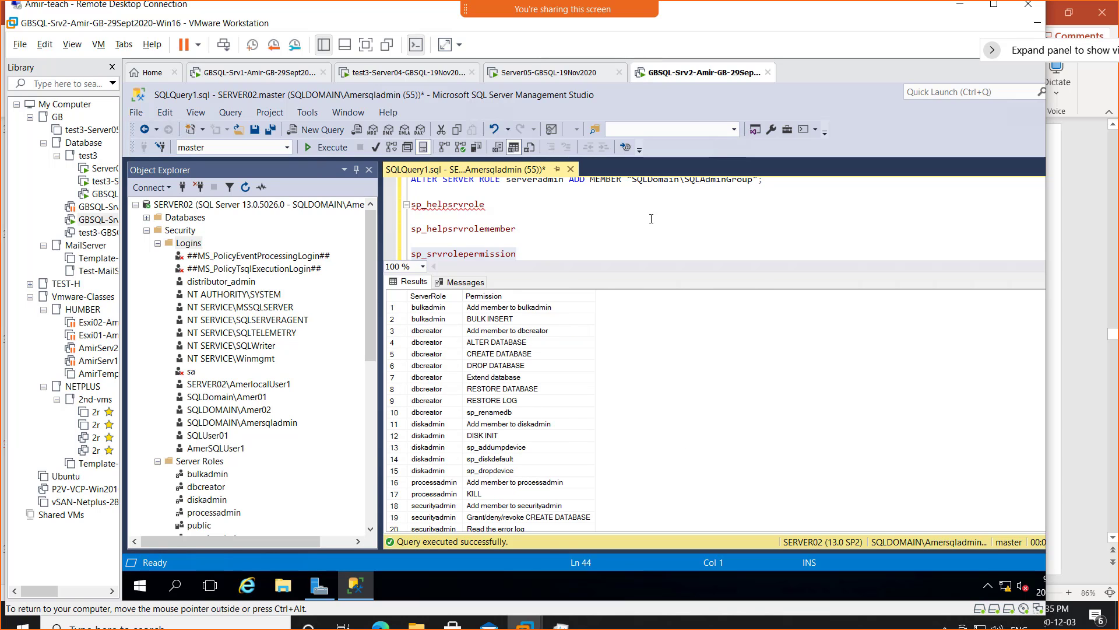
- Return to the PowerPoint presentation and go to slide 37
{"action": "key", "text": "alt+Tab"}
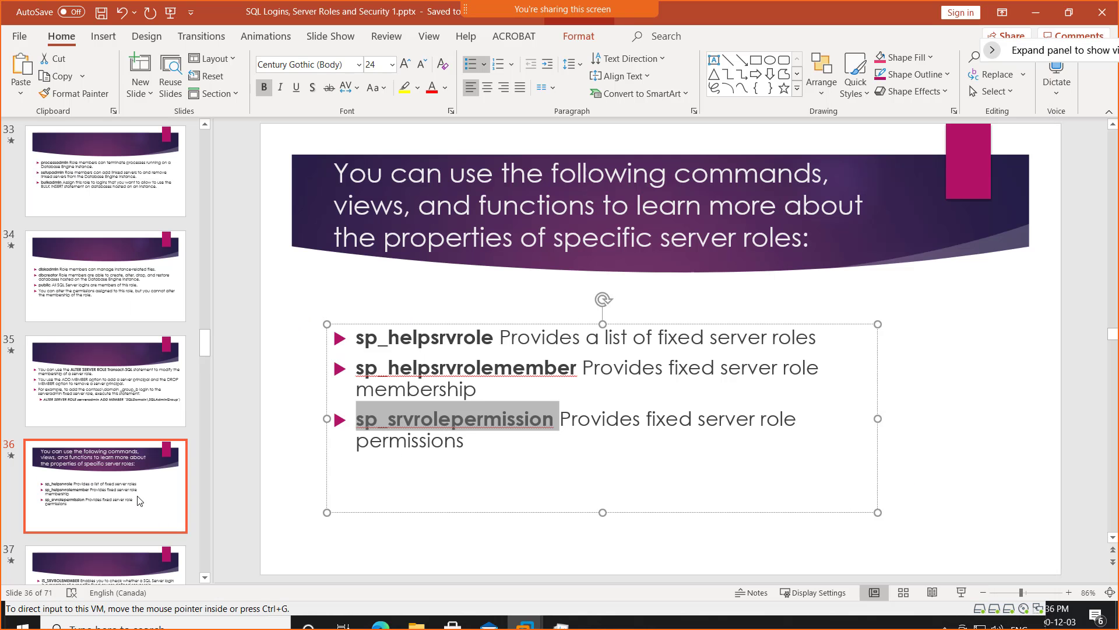
{"action": "scroll", "coordinate": [139, 500], "scroll_direction": "down", "scroll_amount": 2}
{"action": "left_click", "coordinate": [92, 399]}
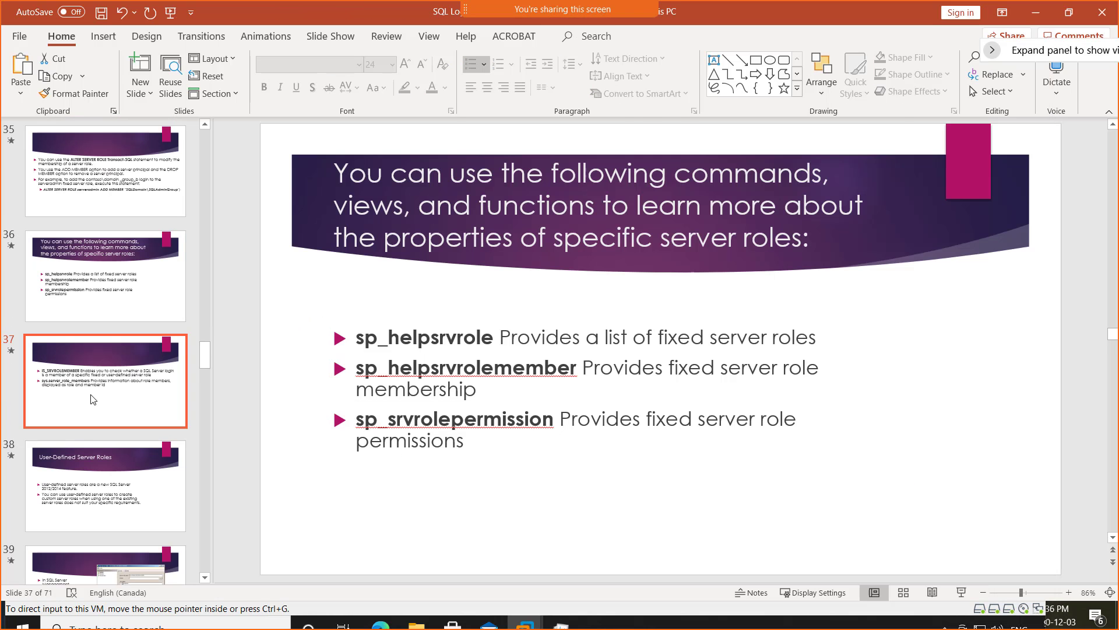
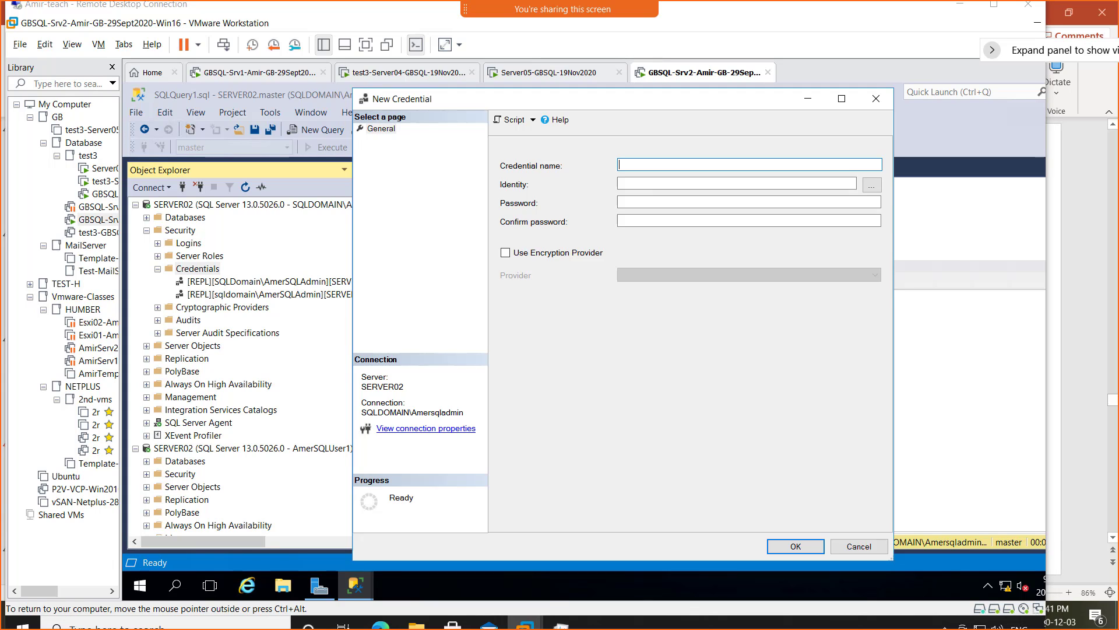
- Leave the blank New Credential form open and switch to the PowerPoint deck on slide 48
{"action": "key", "text": "alt+Tab"}
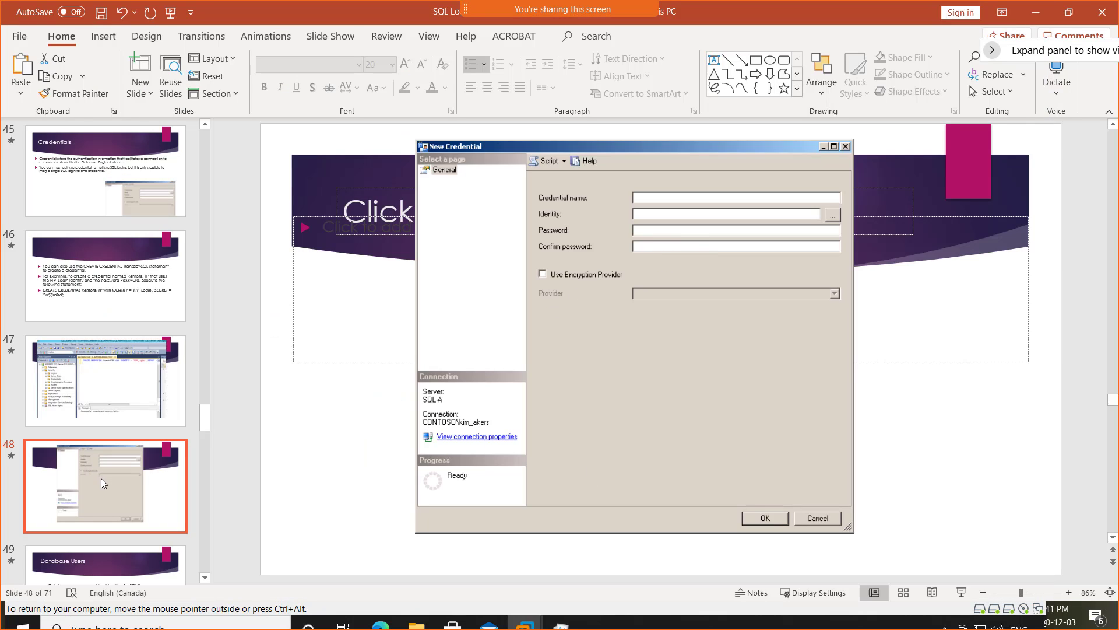
- Show slide 47's CREATE CREDENTIAL example, then return to SERVER02's blank New Credential form
{"action": "scroll", "coordinate": [104, 483], "scroll_direction": "down", "scroll_amount": 2}
{"action": "scroll", "coordinate": [102, 483], "scroll_direction": "down", "scroll_amount": 4}
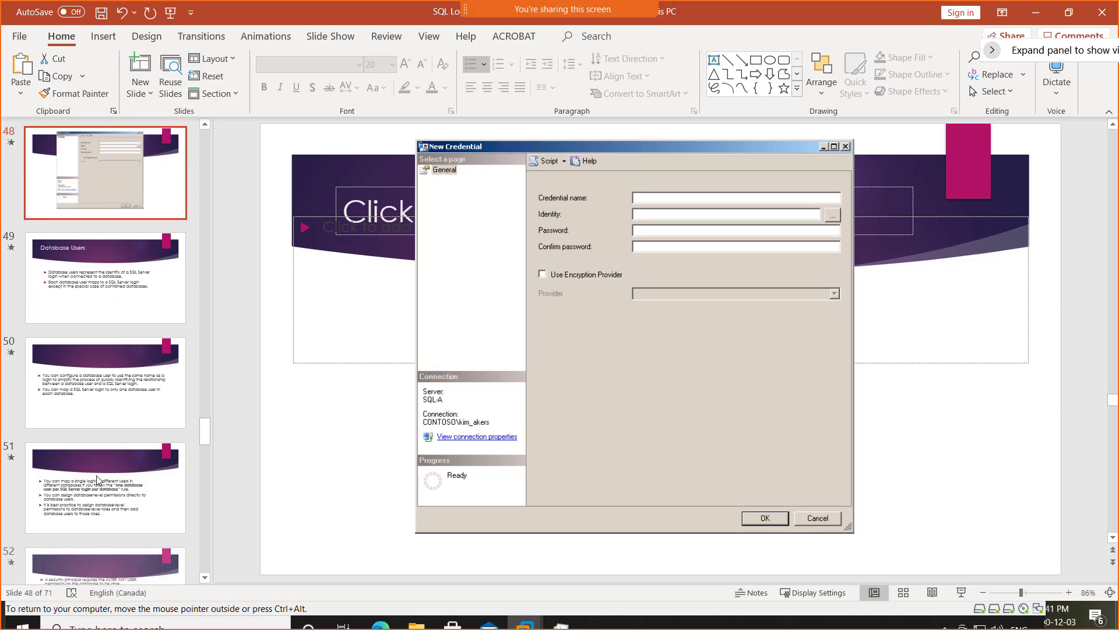
{"action": "scroll", "coordinate": [98, 477], "scroll_direction": "up", "scroll_amount": 7}
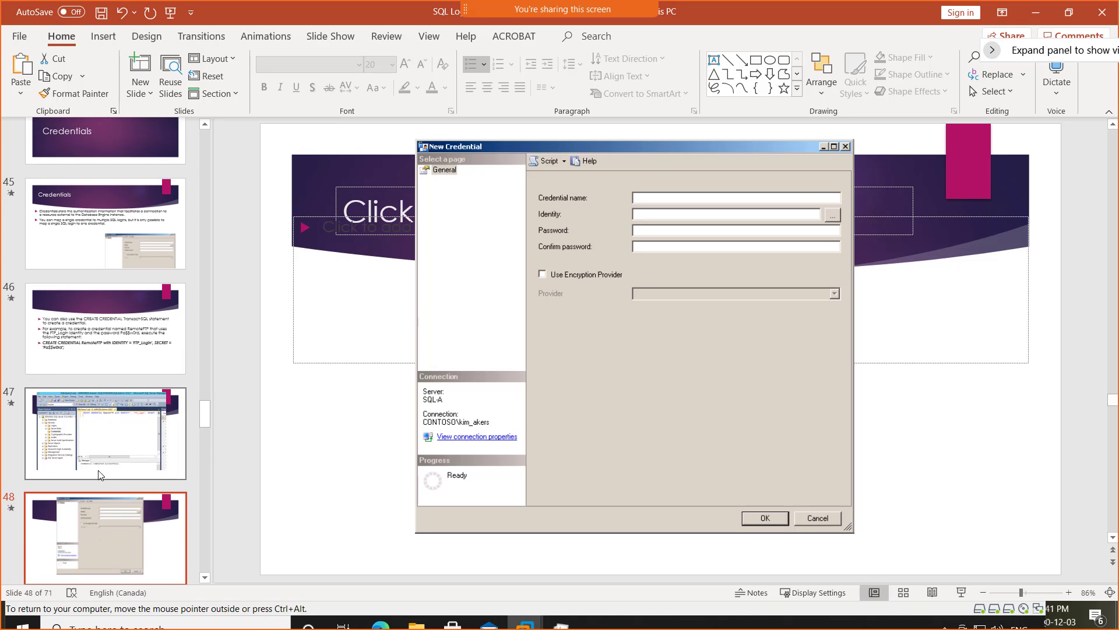
{"action": "left_click", "coordinate": [105, 434]}
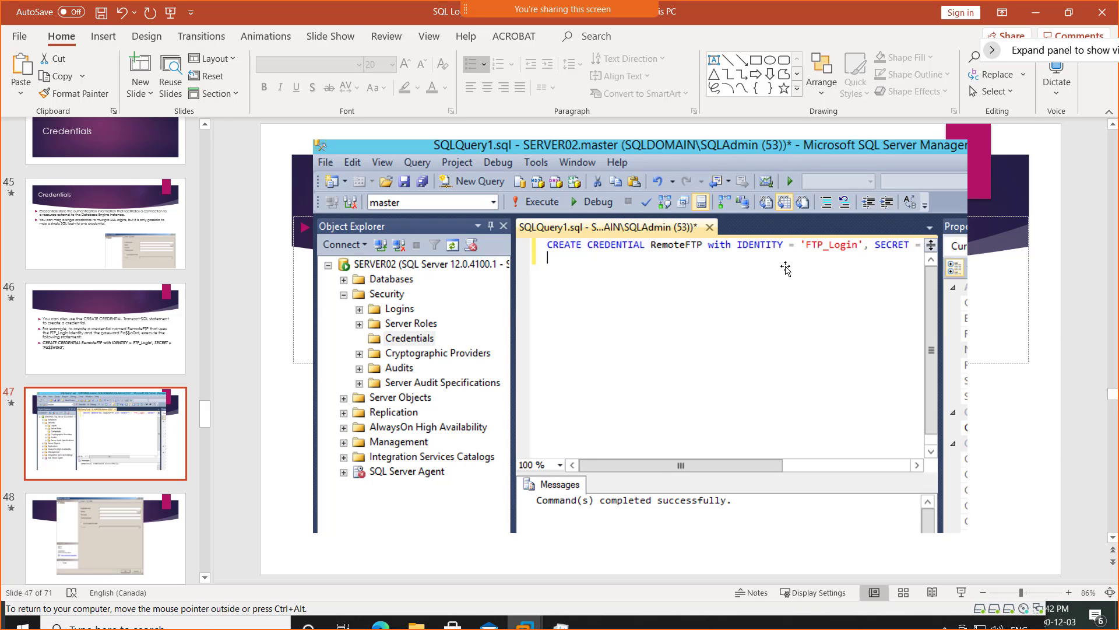
{"action": "key", "text": "alt+Tab"}
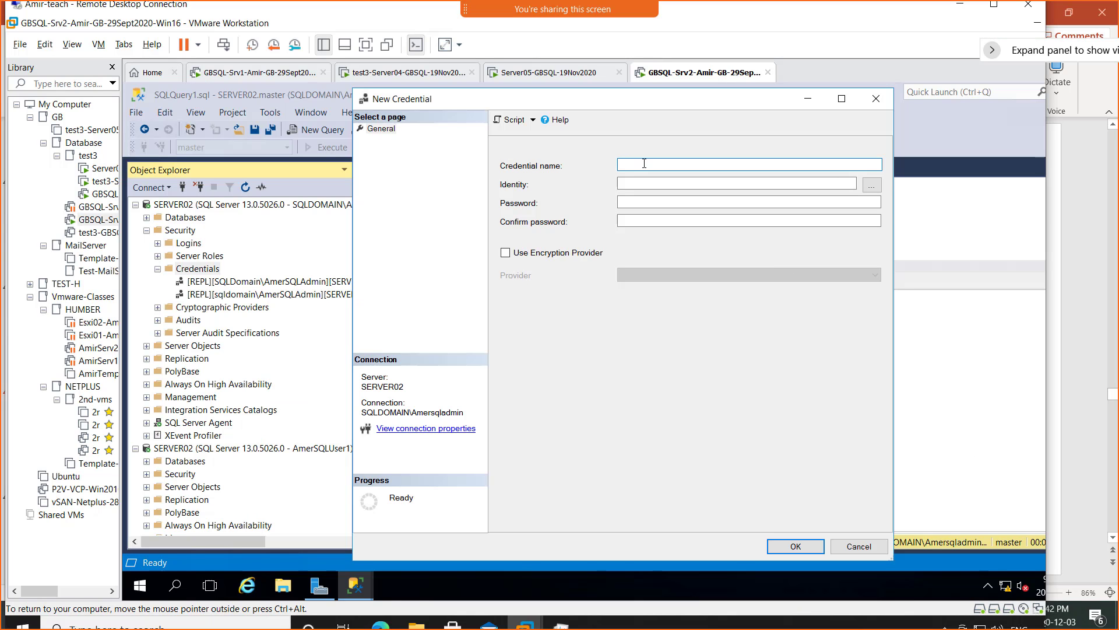
- Name the credential FTP Login, resolve a domain account from Entire Directory as identity, and enter the password
{"action": "type", "text": "U"}
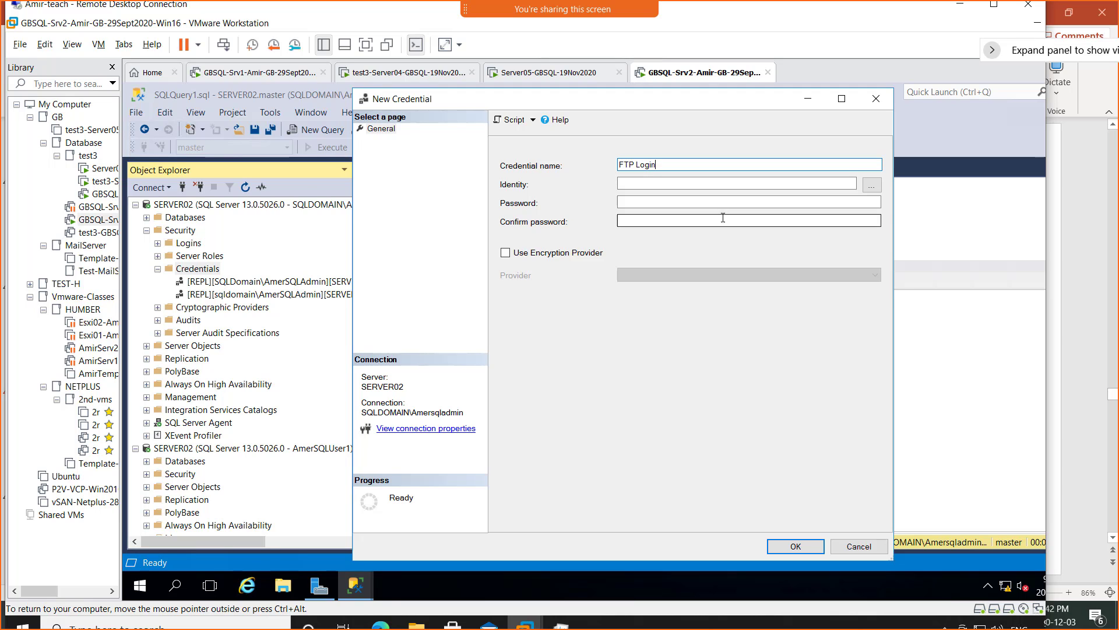
{"action": "left_click", "coordinate": [872, 185]}
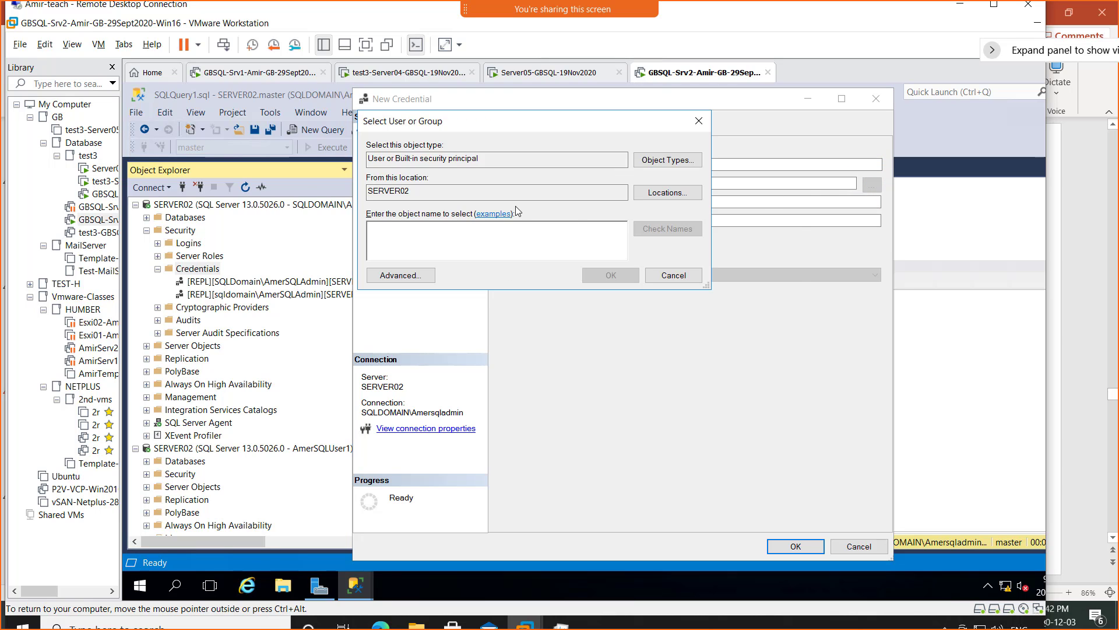
{"action": "left_click", "coordinate": [667, 194]}
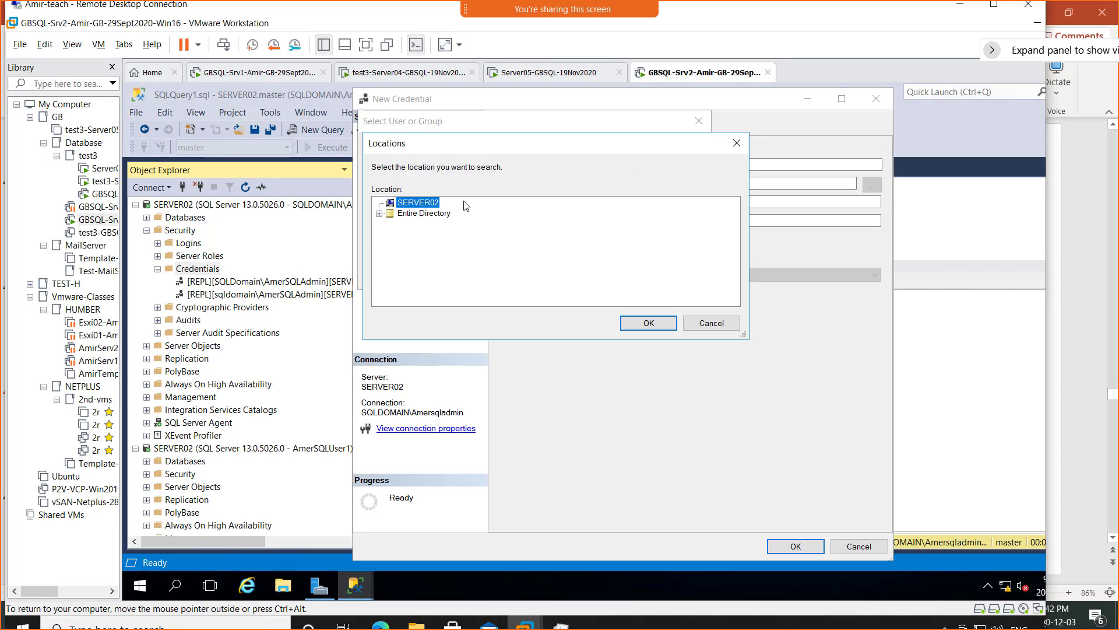
{"action": "left_click", "coordinate": [446, 213]}
{"action": "left_click", "coordinate": [647, 323]}
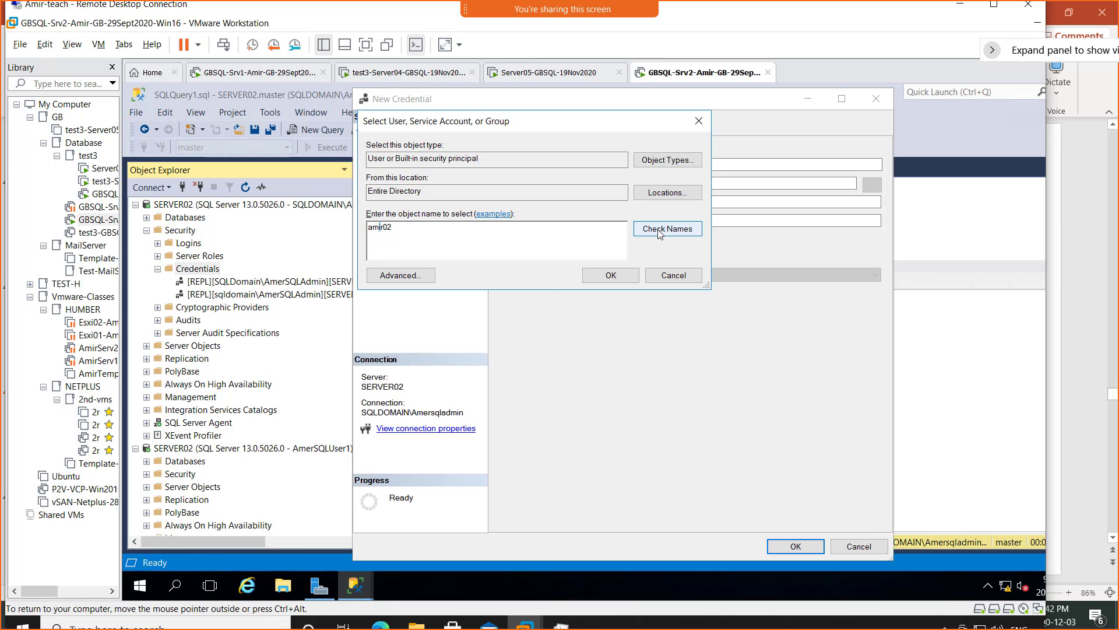
{"action": "key", "text": "BackSpace"}
{"action": "type", "text": "e"}
{"action": "left_click", "coordinate": [664, 230]}
{"action": "left_click", "coordinate": [612, 274]}
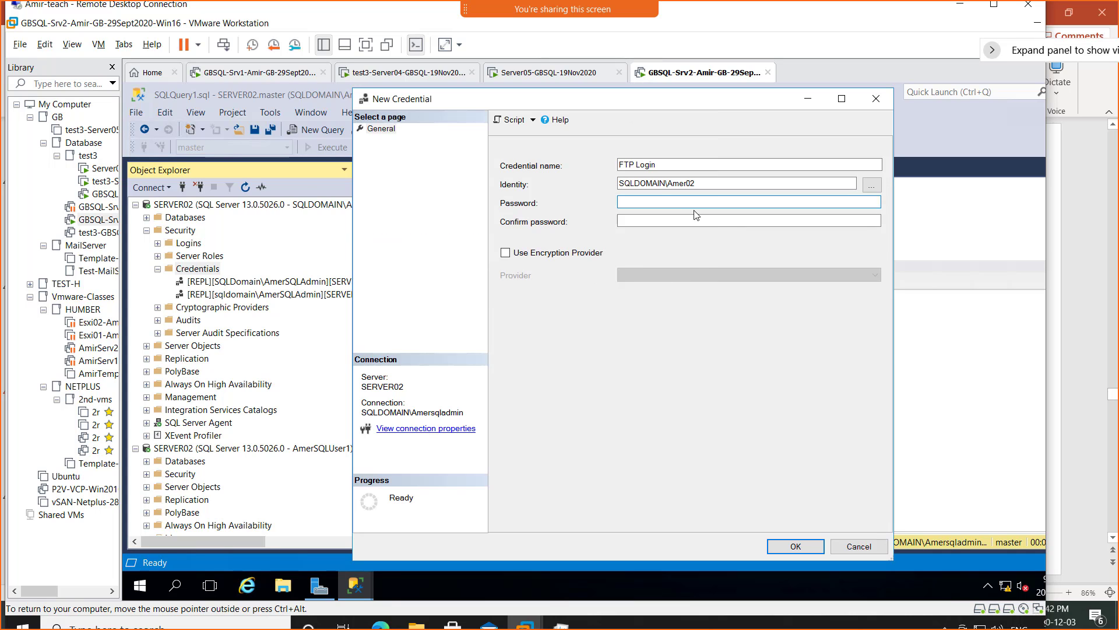
{"action": "type", "text": "*******"}
{"action": "key", "text": "Tab"}
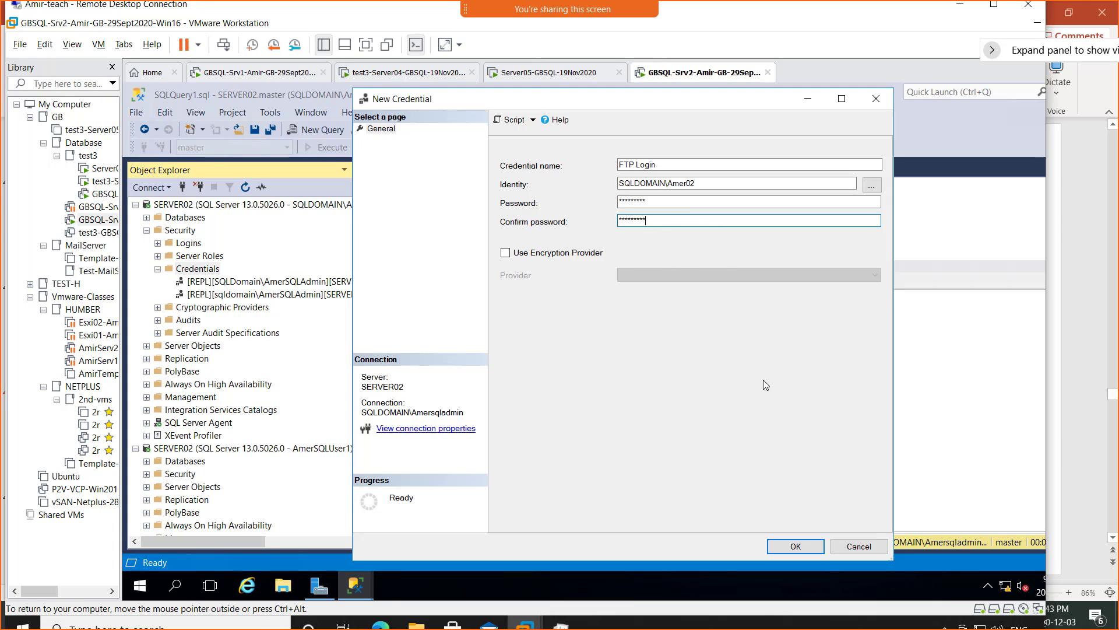
- Create the FTP Login credential and snip the SSMS window showing it under Credentials
{"action": "left_click", "coordinate": [793, 546]}
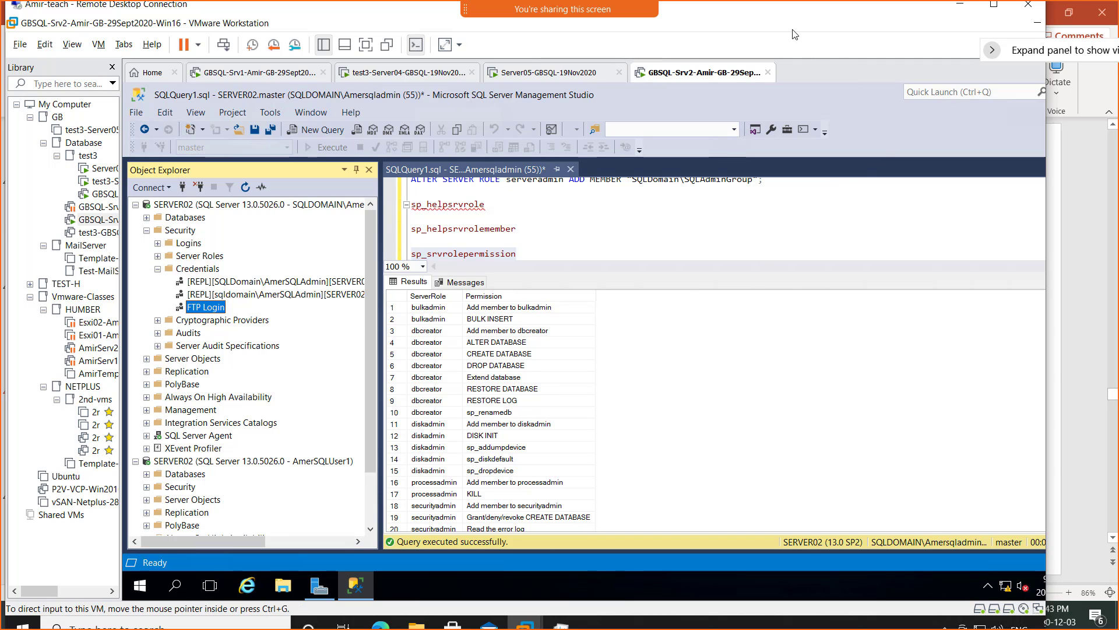
{"action": "key", "text": "super+shift+s"}
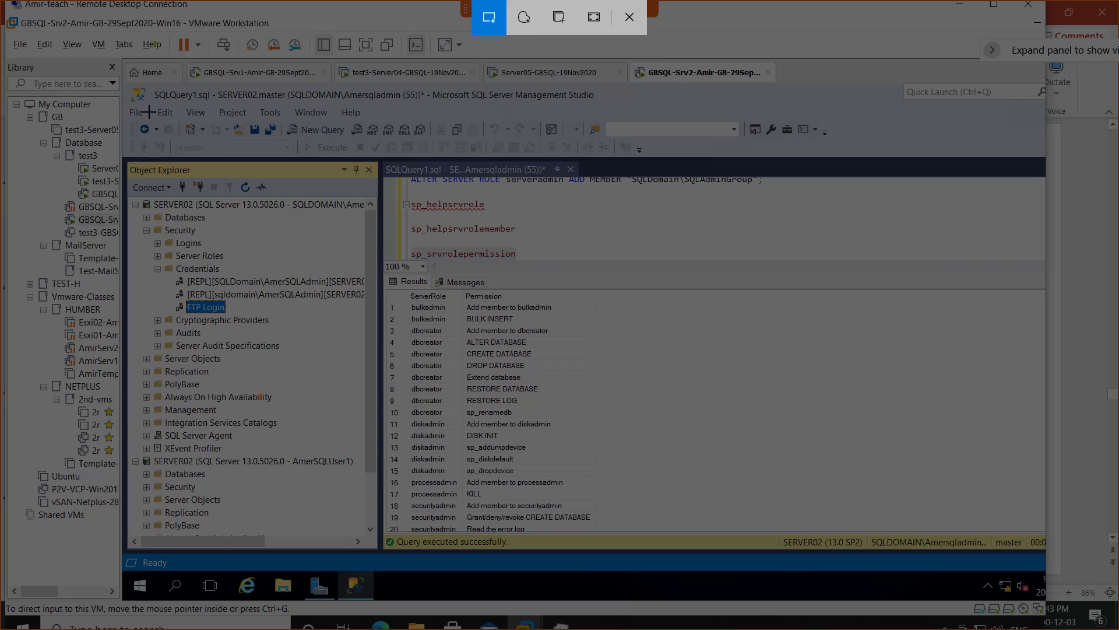
{"action": "left_click_drag", "start_coordinate": [124, 82], "coordinate": [781, 542]}
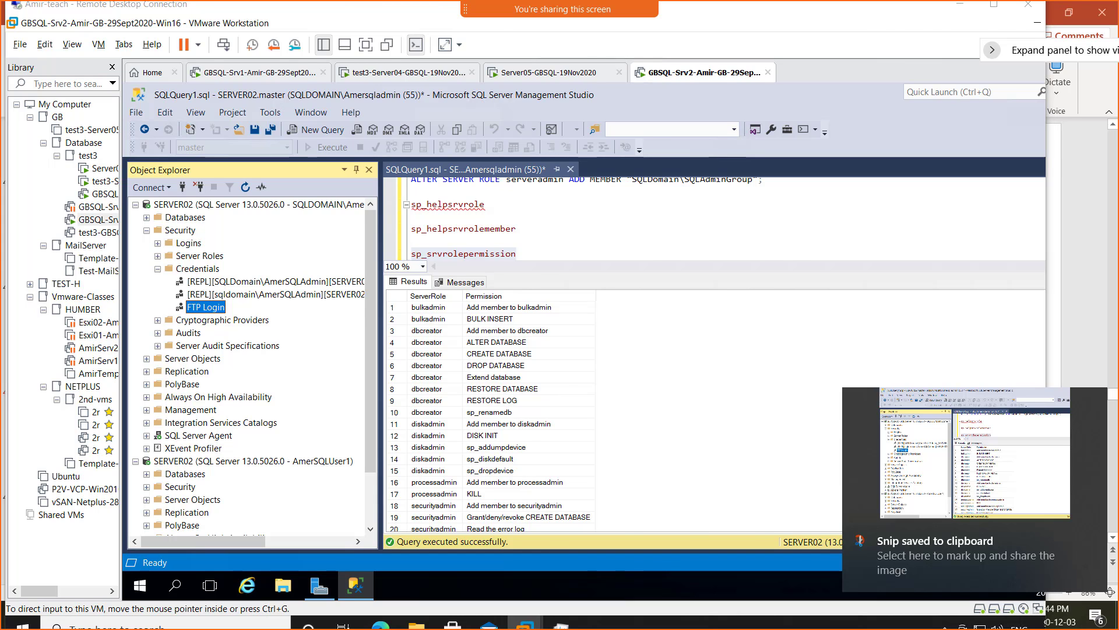
{"action": "key", "text": "alt+Tab"}
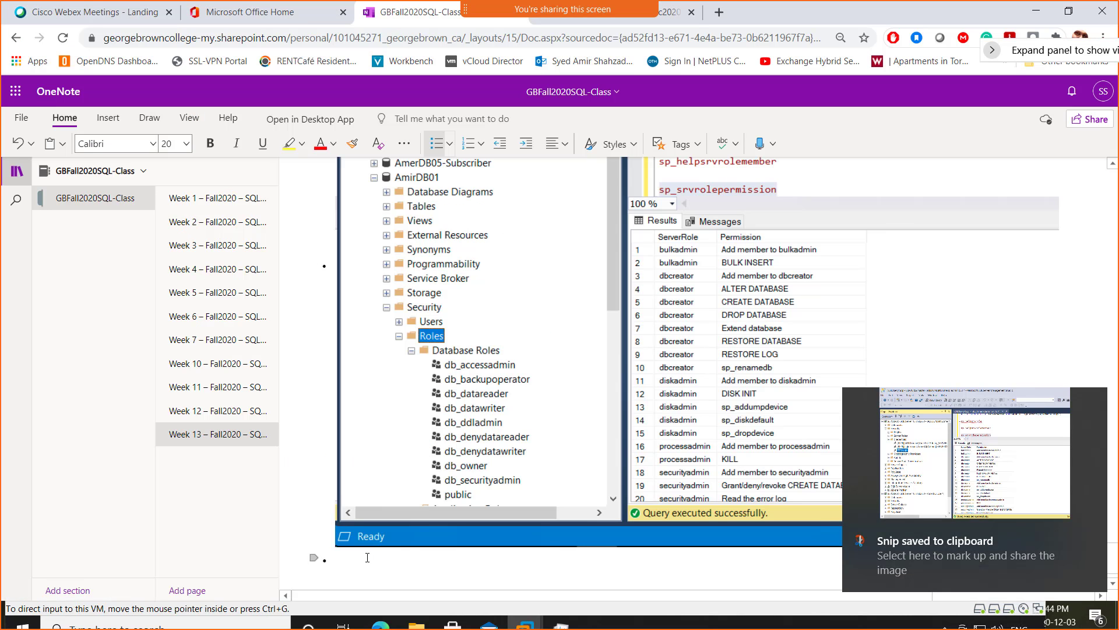
- Add the caption 'Screenshot 10 = credential Created' in OneNote with the snip pasted below it
{"action": "type", "text": "Scree"}
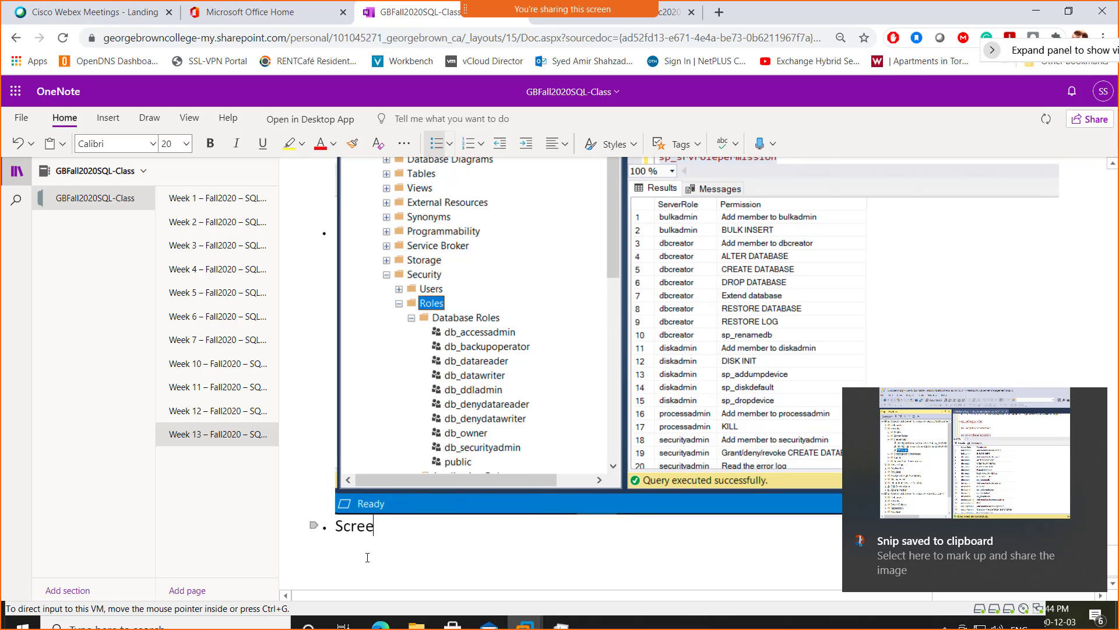
{"action": "type", "text": "nshot 10 "}
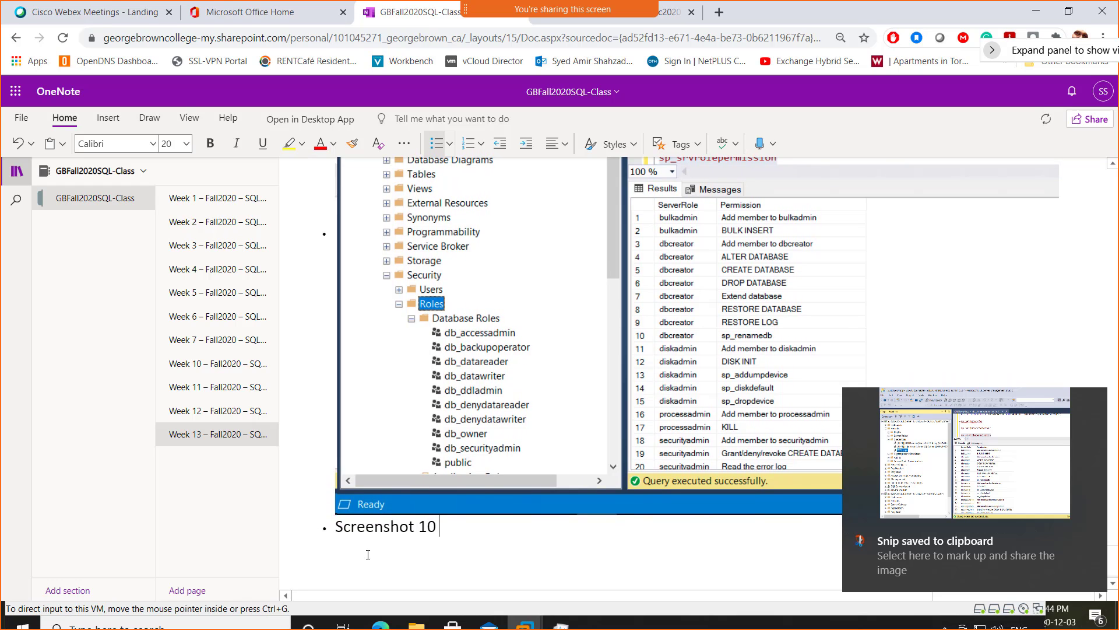
{"action": "type", "text": "= cred"}
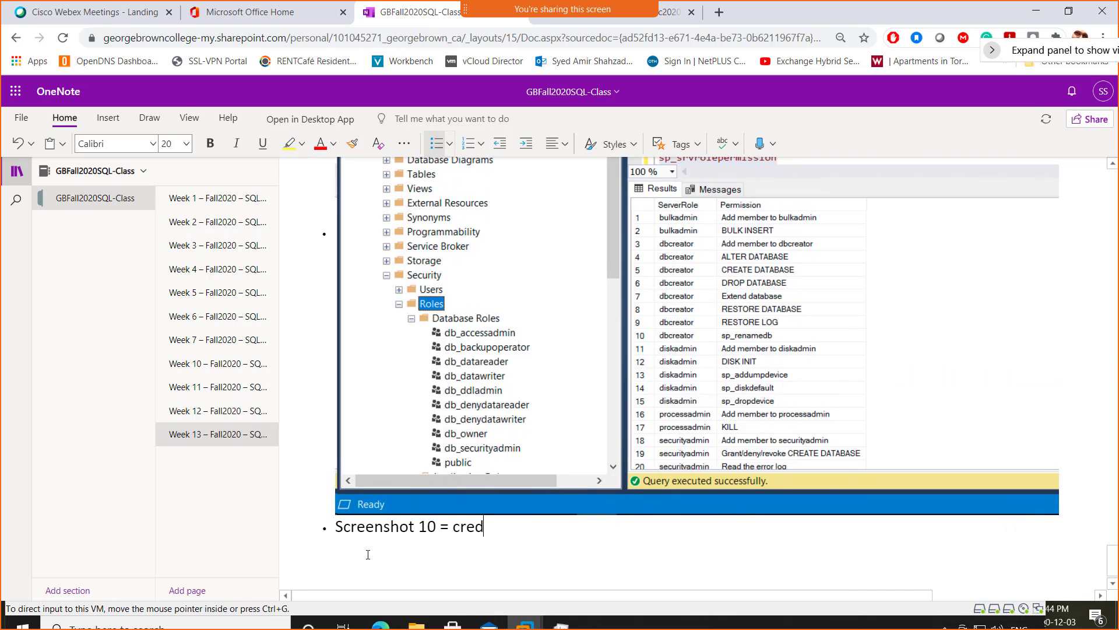
{"action": "type", "text": "ential Created"}
{"action": "key", "text": "Return"}
{"action": "key", "text": "ctrl+v"}
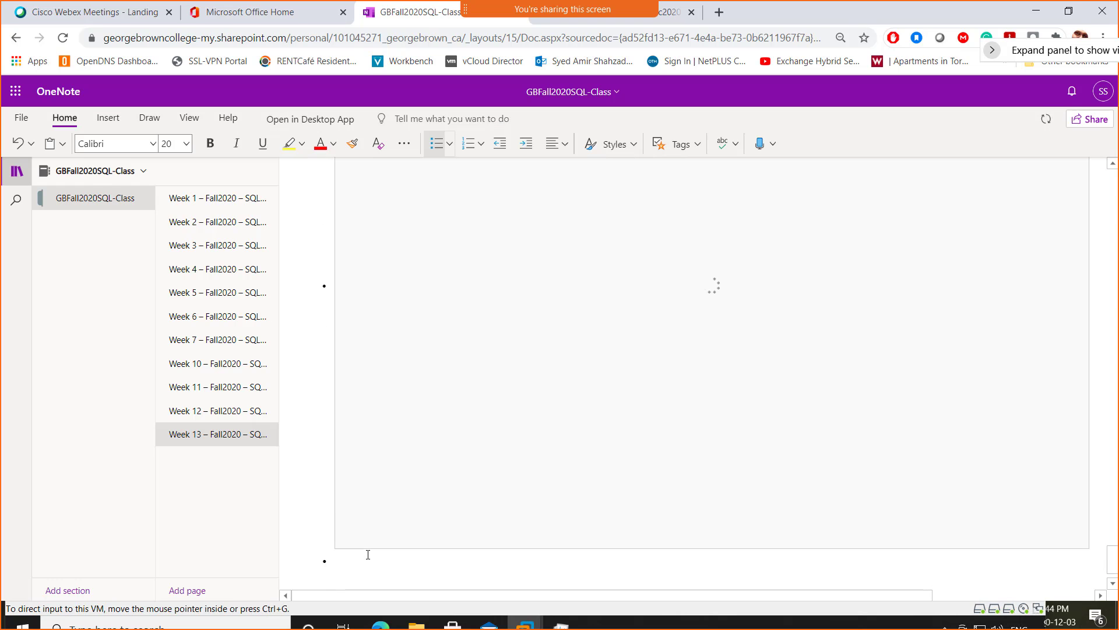
- Return to the PowerPoint deck showing slide 47's CREATE CREDENTIAL RemoteFTP example
{"action": "key", "text": "alt+Tab"}
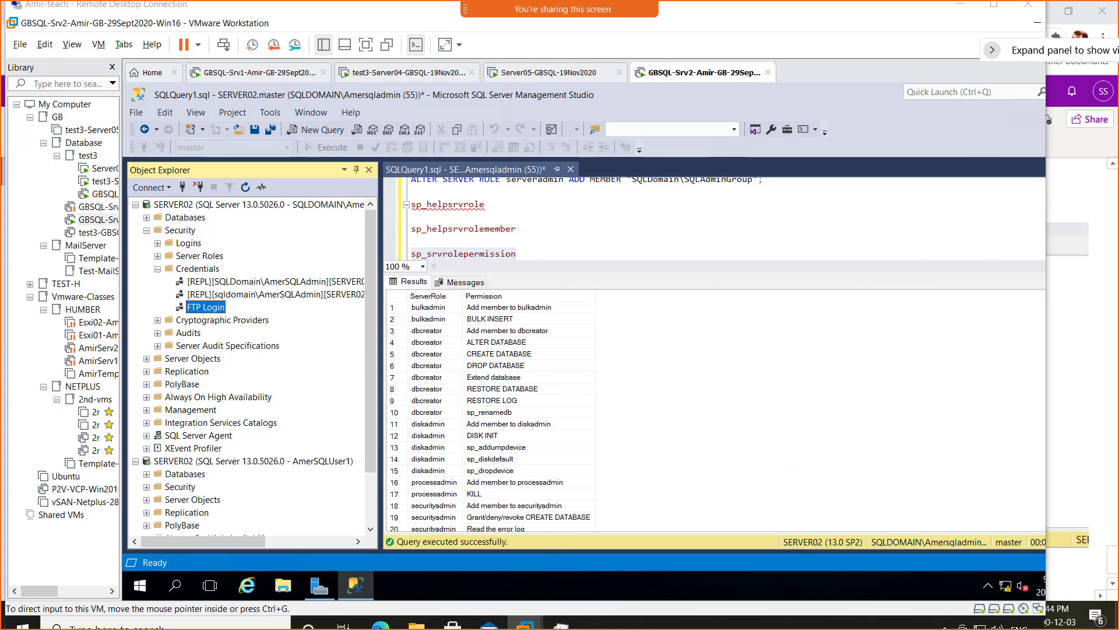
{"action": "key", "text": "alt+Tab"}
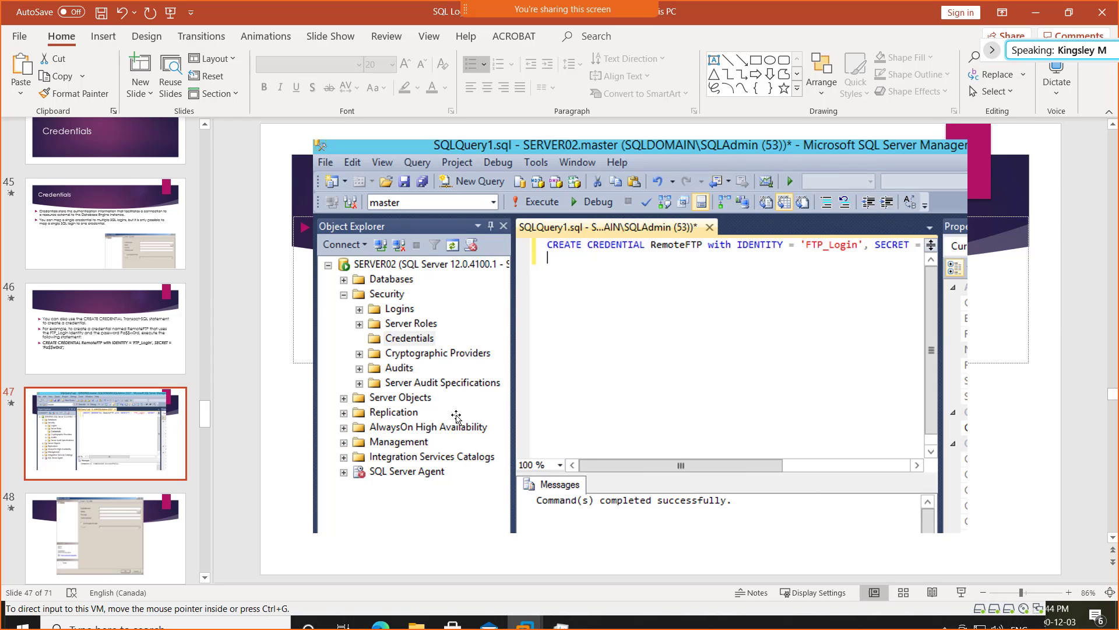
{"action": "scroll", "coordinate": [51, 421], "scroll_direction": "down", "scroll_amount": 5}
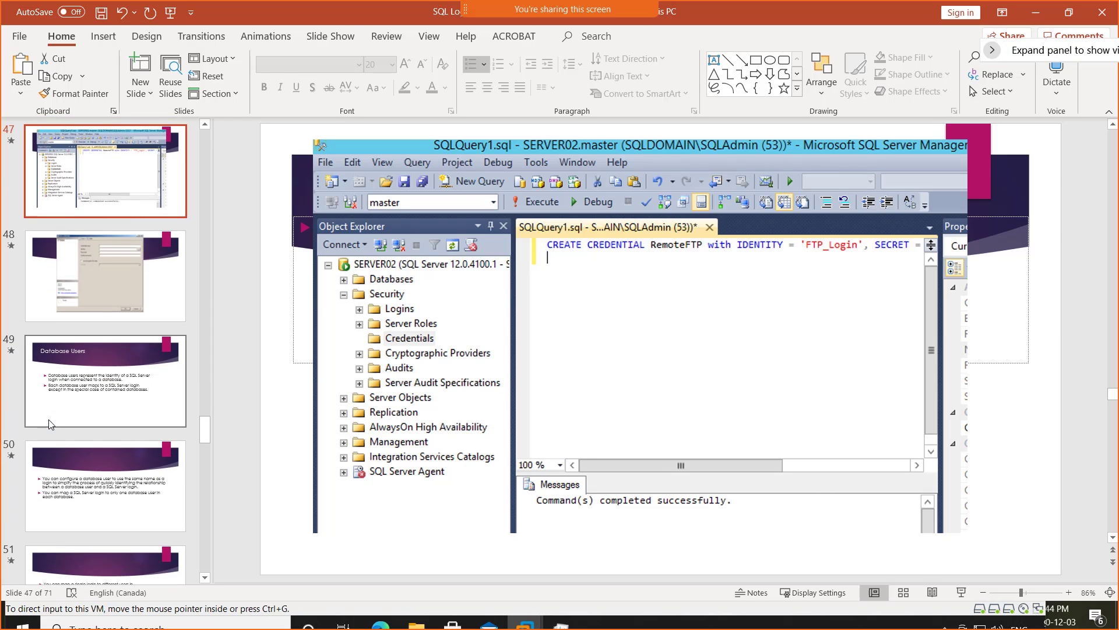